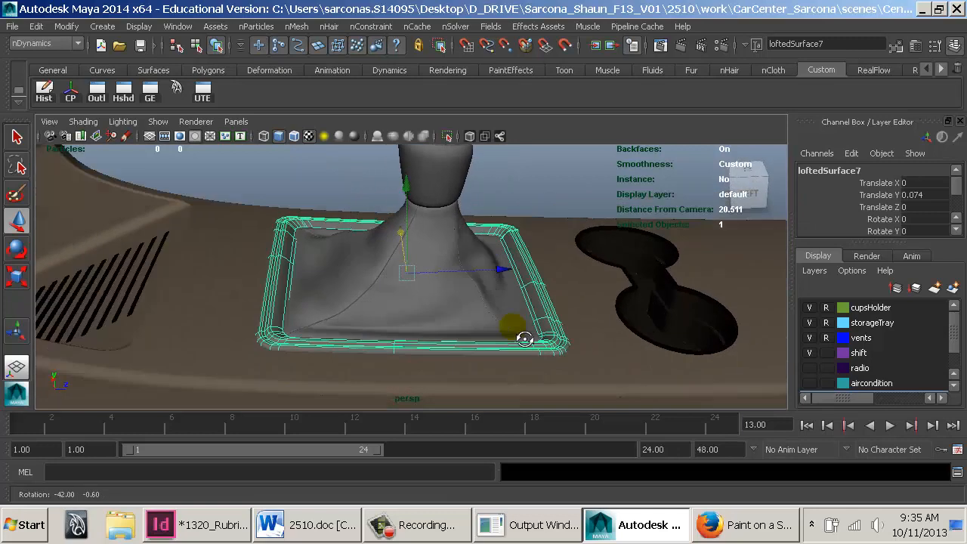
Assign an existing black material to the lofted rim surface framing the gear shift boot
key(space)
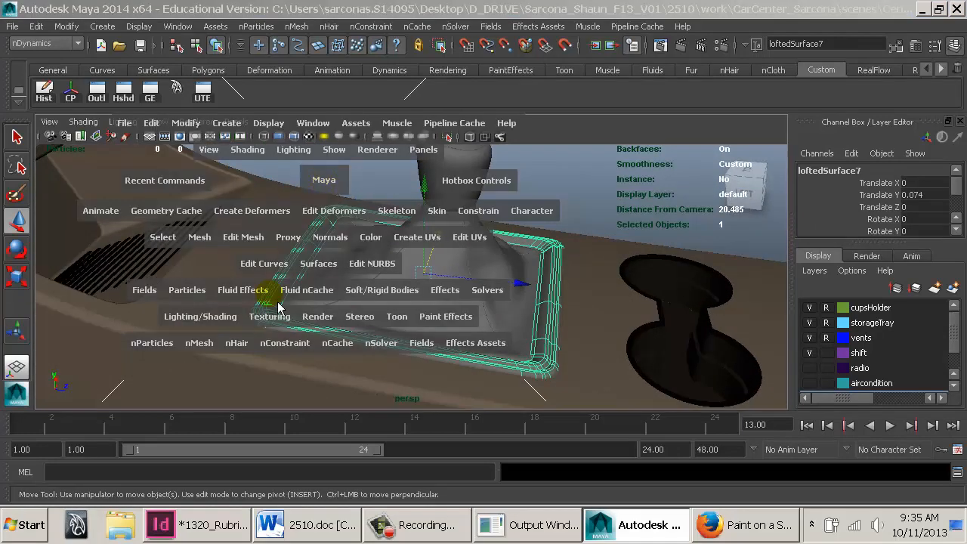
click(200, 316)
mouse_move(314, 109)
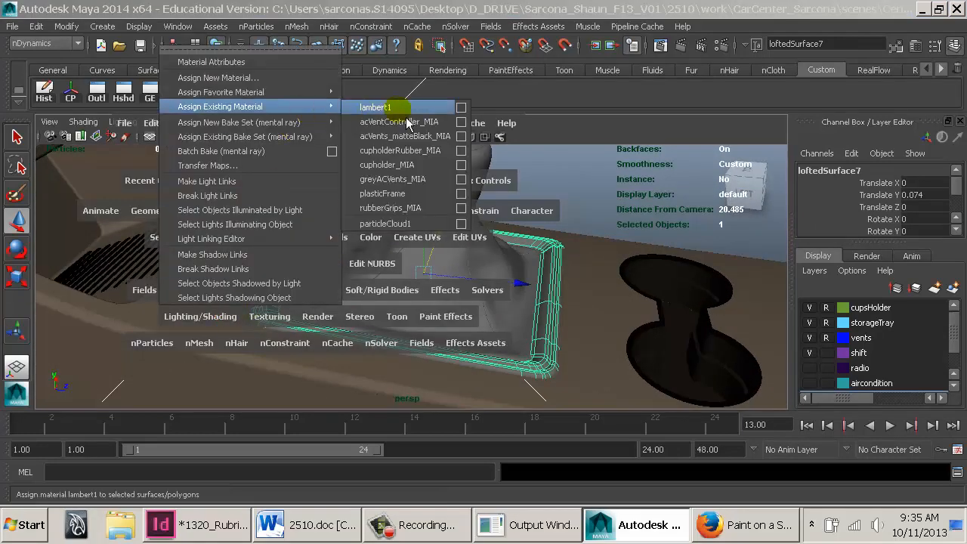
click(428, 171)
click(609, 205)
alt+drag(609, 205, 618, 262)
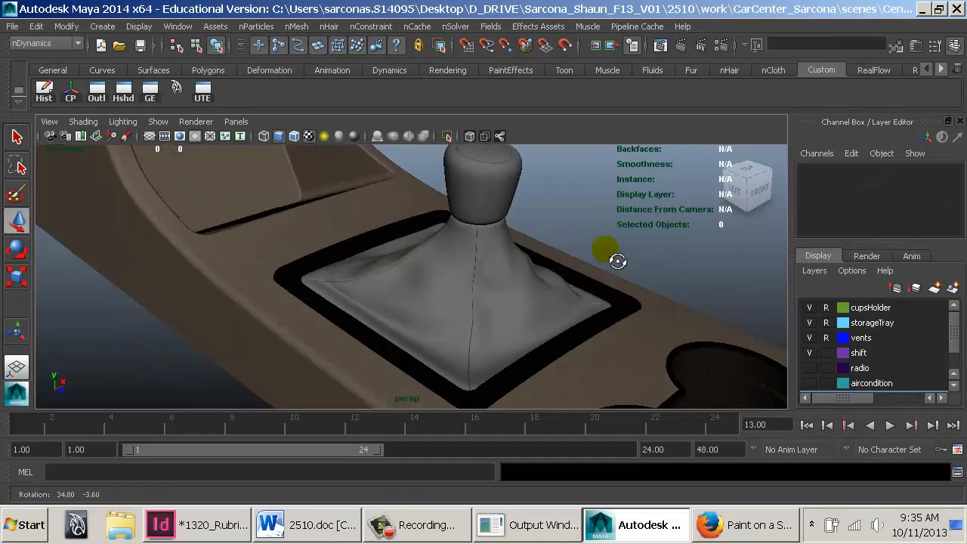
Select the four surfaces that make up the gear shift boot, all the way around
click(496, 223)
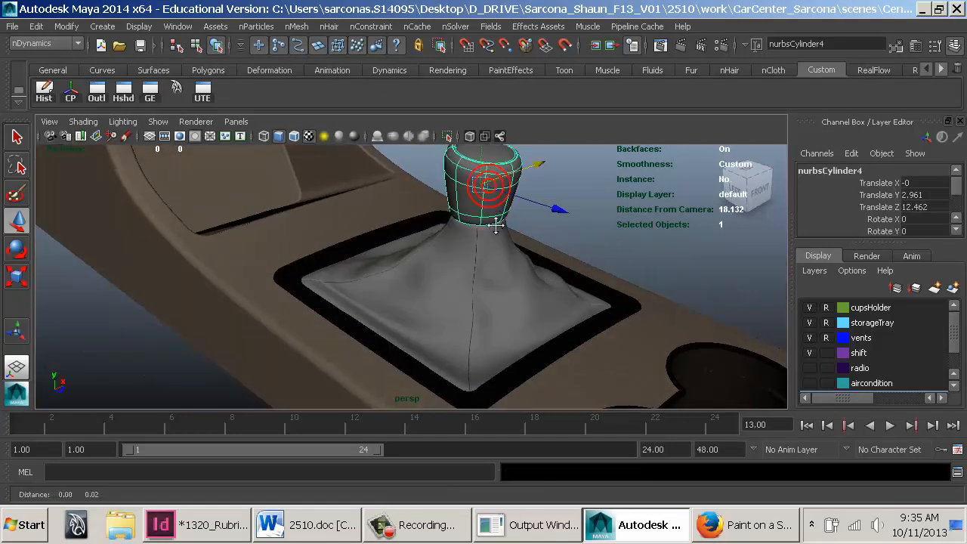
alt+middle_drag(496, 225, 487, 266)
alt+drag(487, 267, 597, 249)
click(426, 247)
shift+click(363, 235)
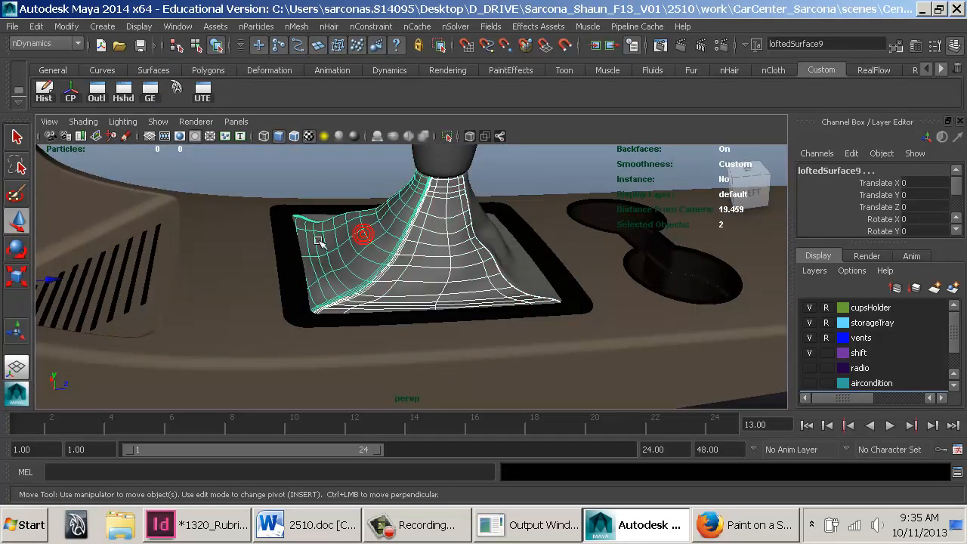
alt+drag(318, 242, 544, 253)
shift+click(302, 259)
alt+drag(242, 292, 446, 303)
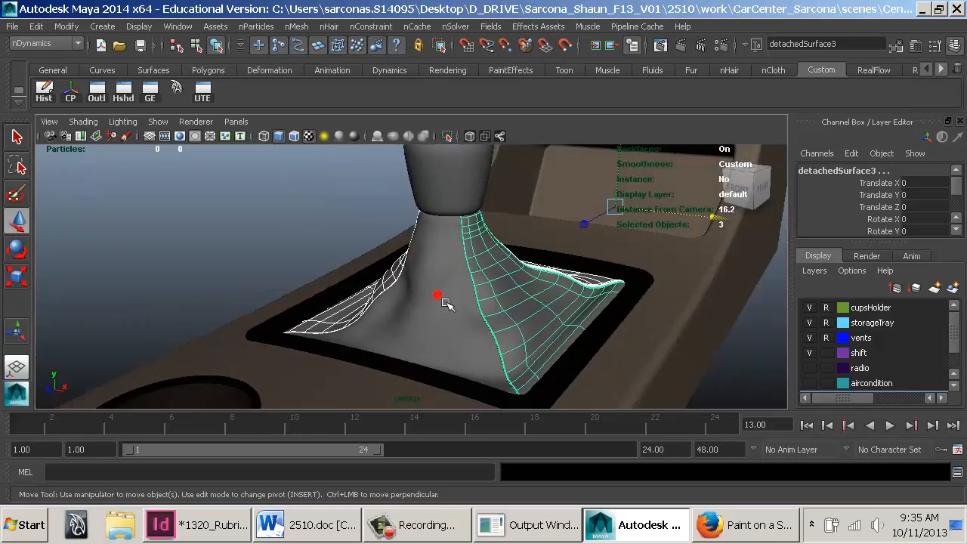
shift+click(441, 298)
mouse_move(390, 271)
alt+mouse_down()
mouse_move(553, 287)
mouse_move(620, 253)
alt+mouse_up()
key(space)
click(410, 366)
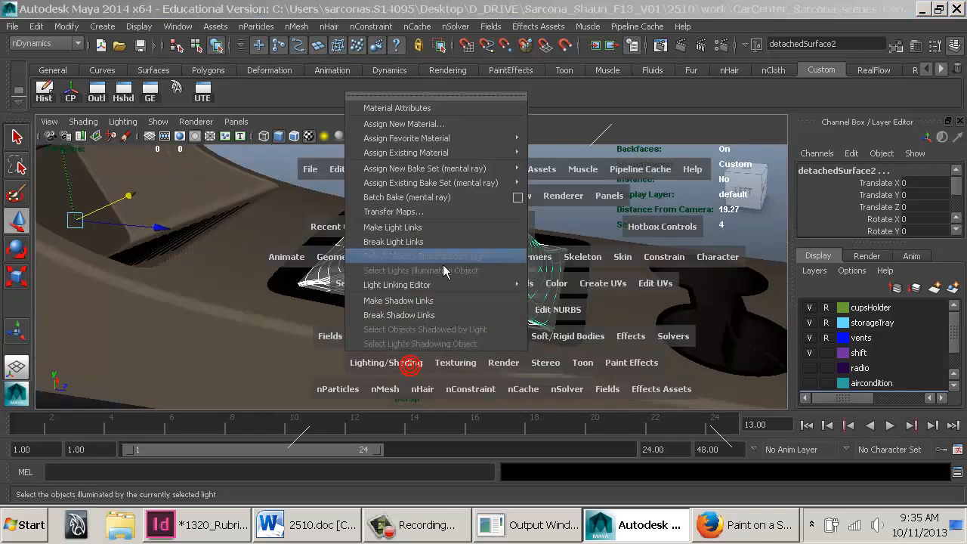
click(484, 123)
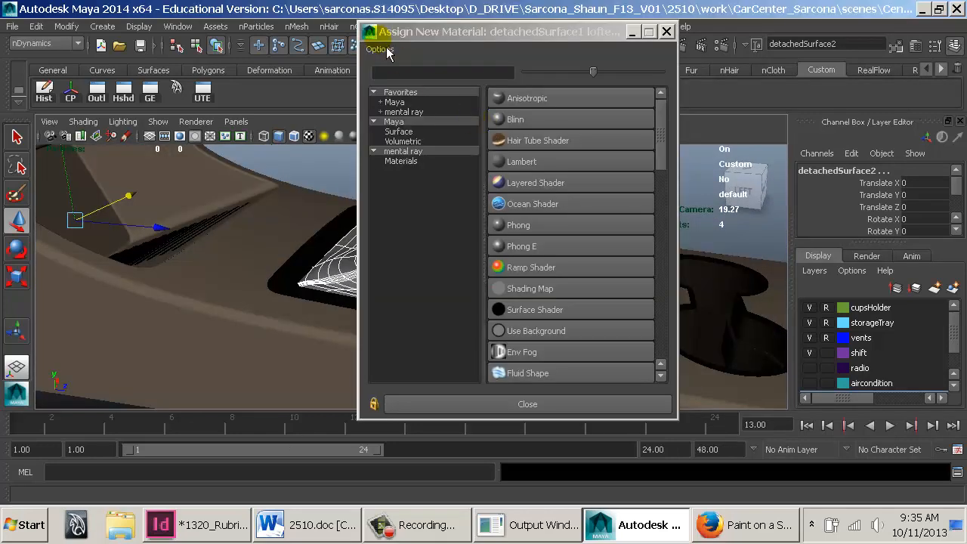
double_click(370, 31)
Assign a new mia_material_x_passes material to the selected shift boot surfaces
key(space)
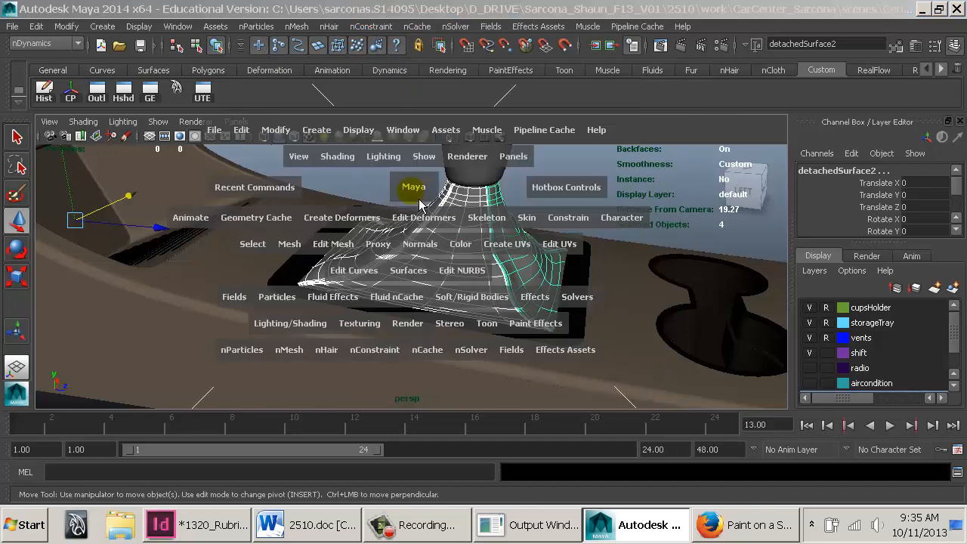
click(307, 340)
mouse_move(384, 99)
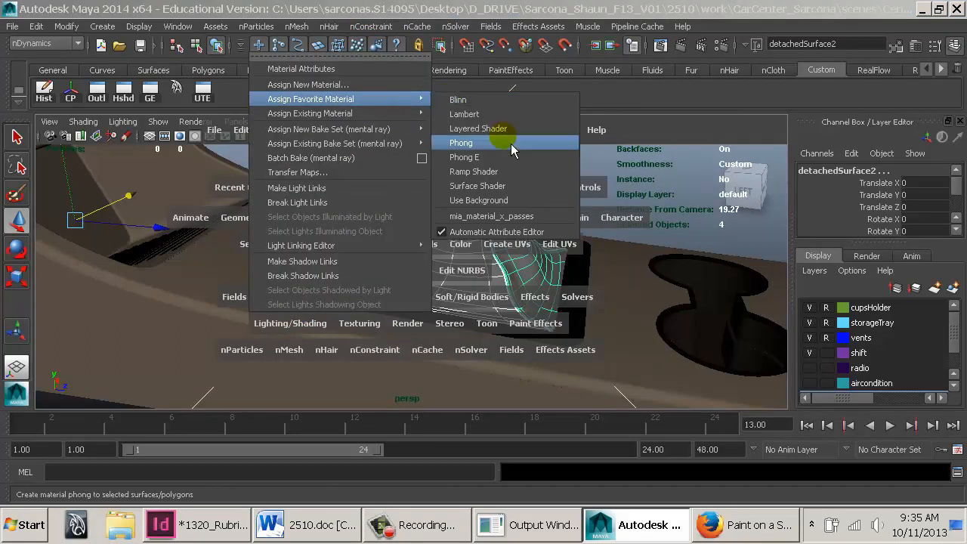
click(523, 219)
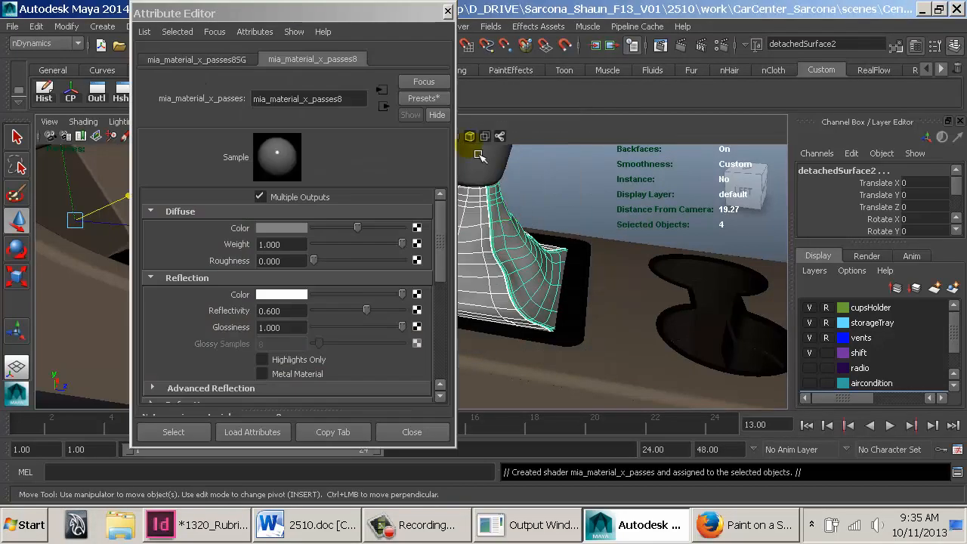
Rename the shift boot's new material as stickshiftLeather_MIA
drag(346, 98, 257, 110)
text(st)
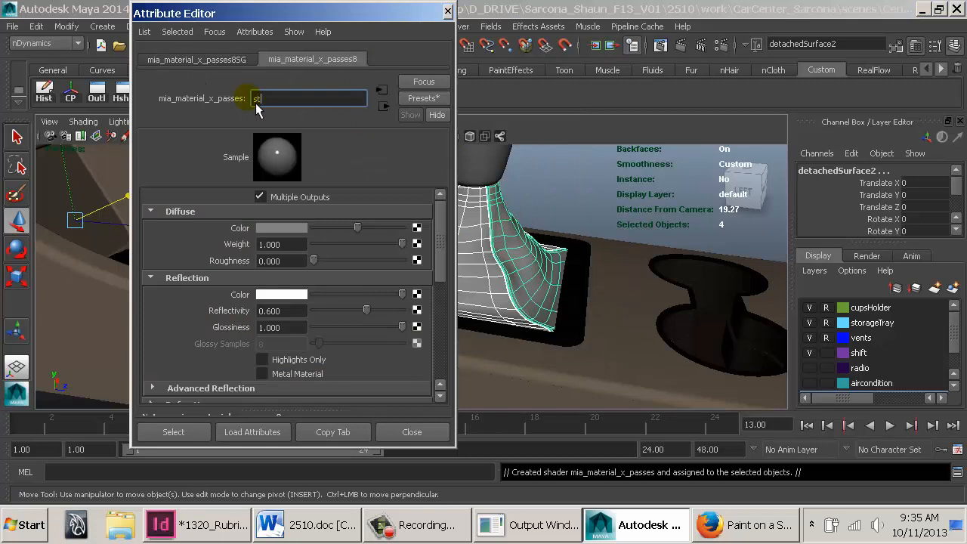
text(ickshiftLEather_MIA)
key(Return)
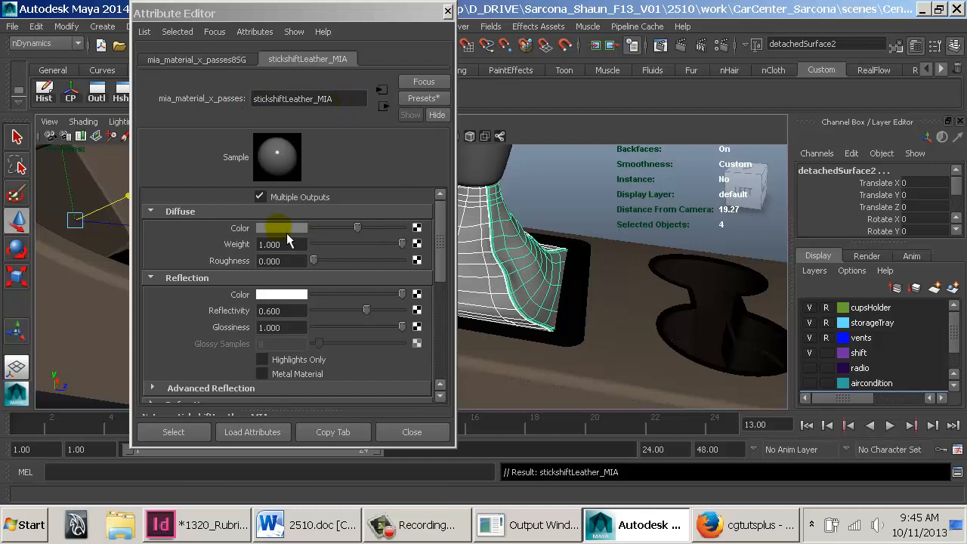
Try a Leather texture connected directly to the diffuse color of stickshiftLeather_MIA
click(416, 227)
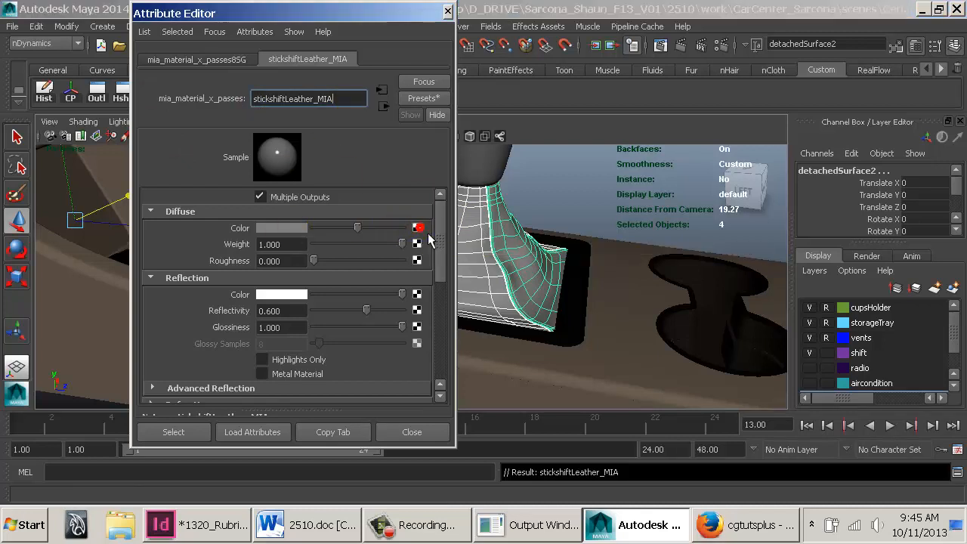
drag(583, 181, 514, 15)
scroll(576, 240, down, 4)
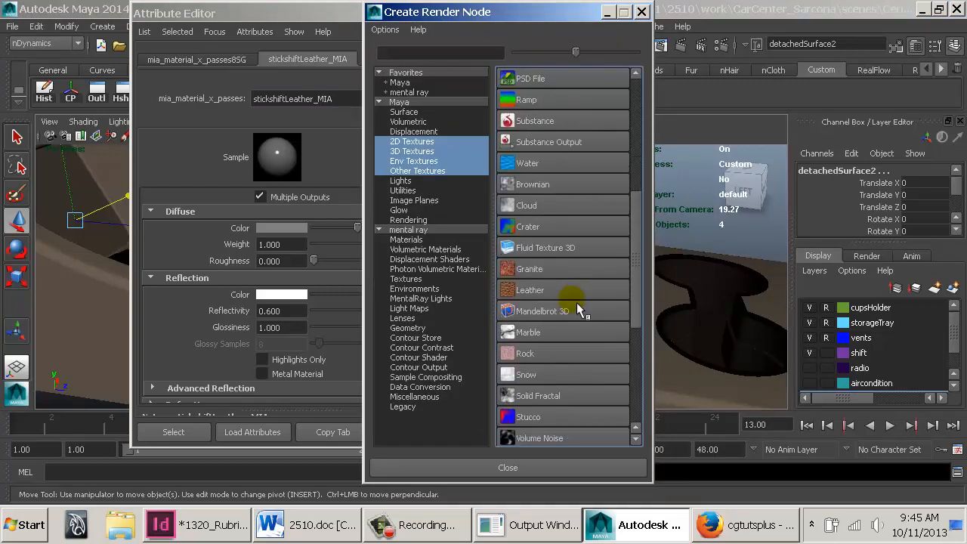
click(518, 289)
click(162, 59)
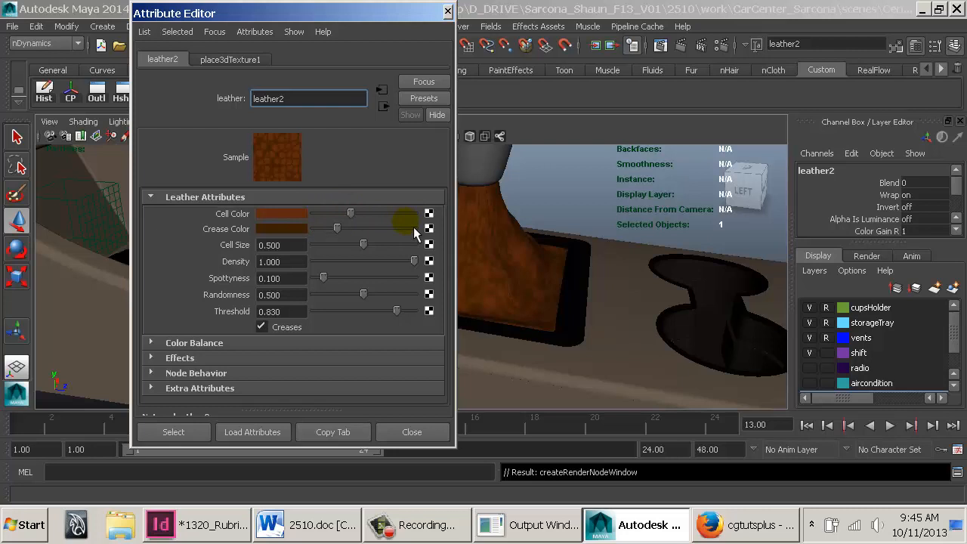
Break the Leather texture's connection to the diffuse color of stickshiftLeather_MIA
click(386, 114)
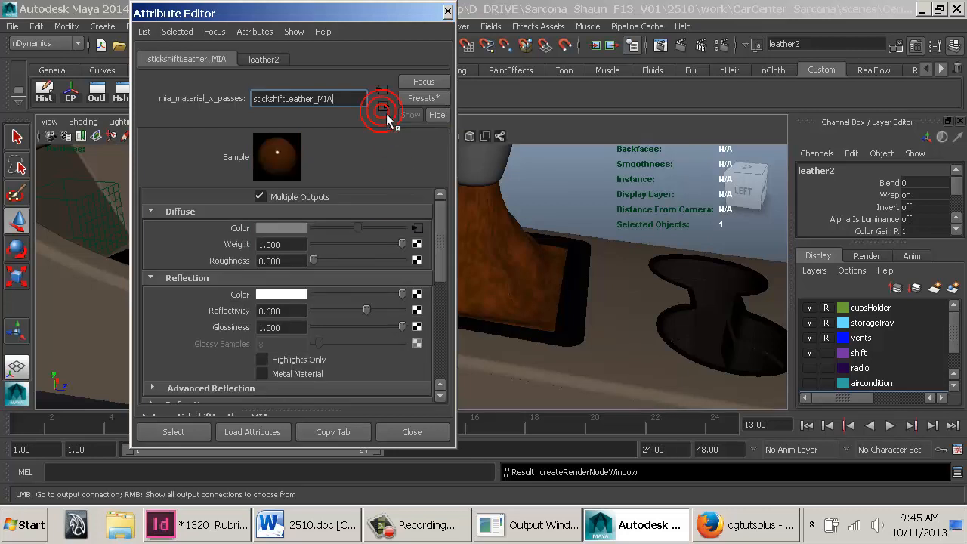
right_click(268, 227)
click(291, 257)
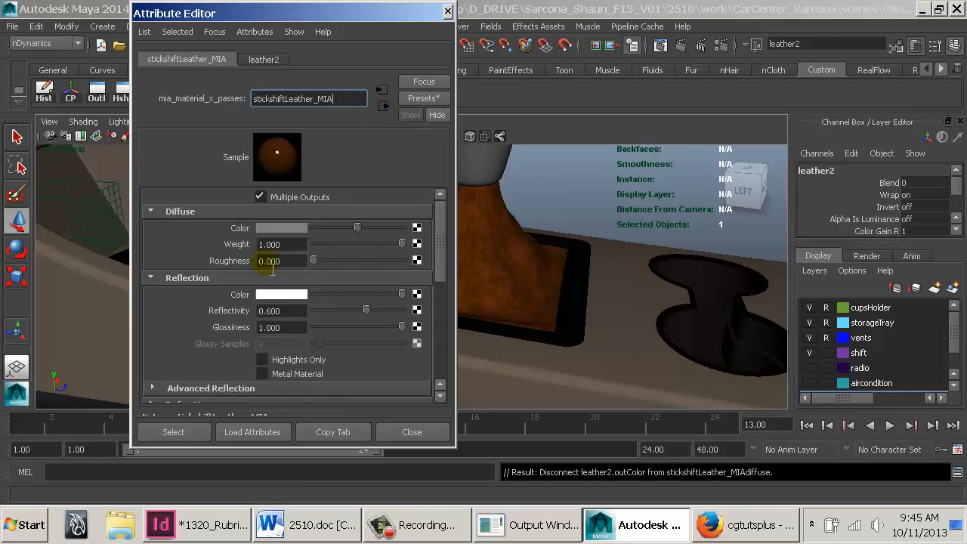
Connect a Gamma Correct utility node to the diffuse color of stickshiftLeather_MIA
click(417, 227)
drag(586, 278, 496, 77)
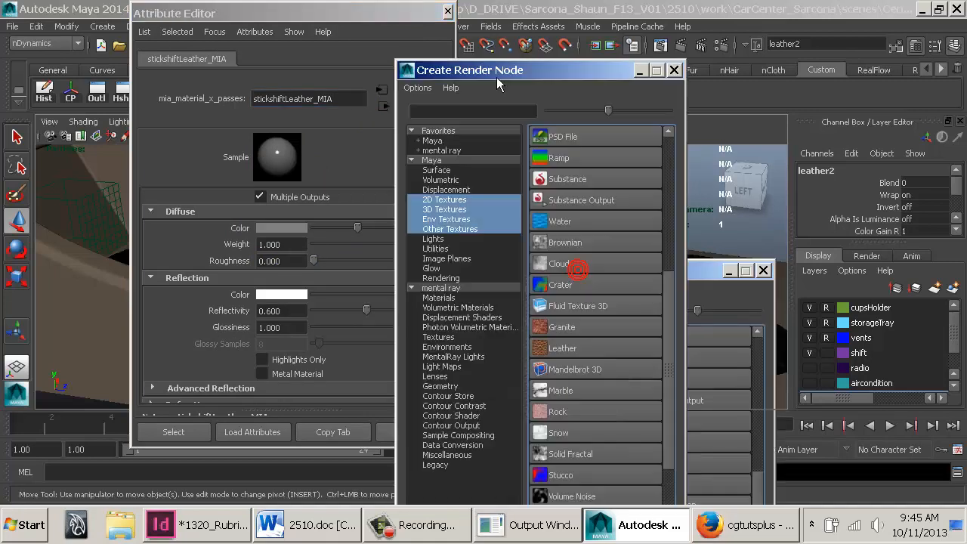
click(452, 142)
click(594, 311)
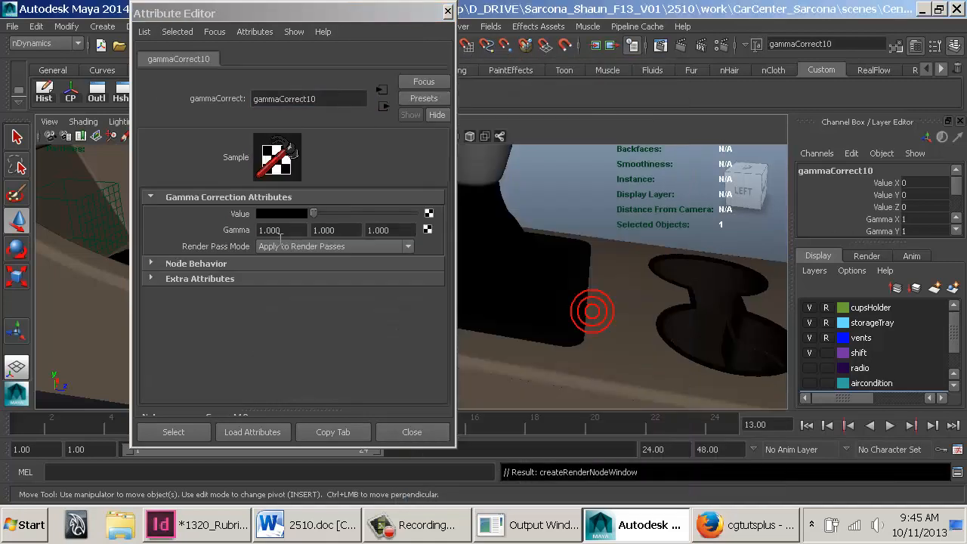
Set all three gamma values of the gamma correction node to 0.454
double_click(270, 230)
text(.45)
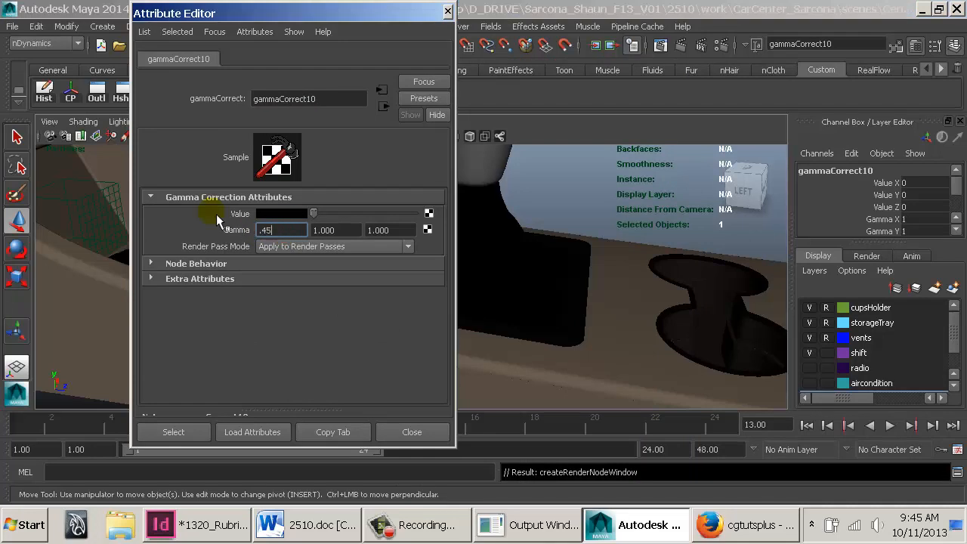
text(4)
key(Tab)
text(.)
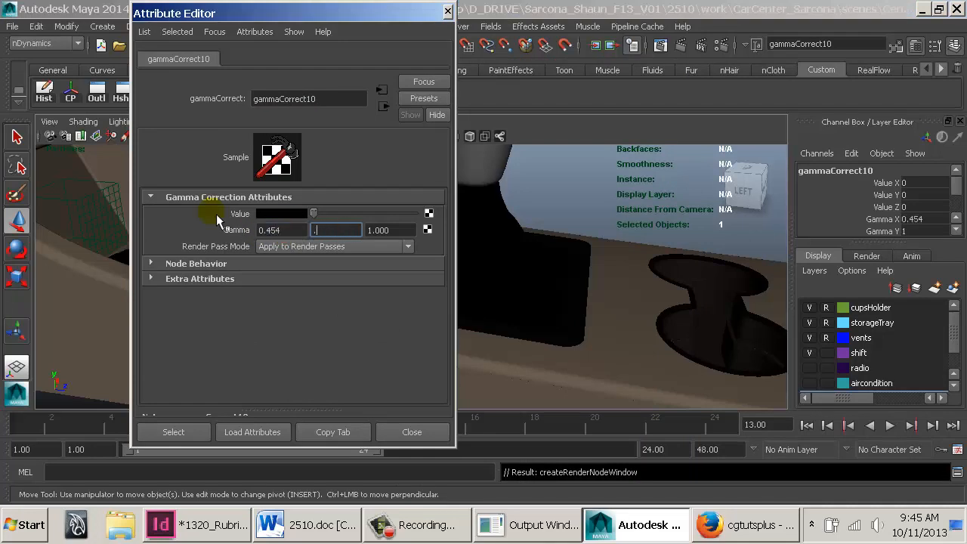
text(454)
key(Tab)
text(.454)
key(Return)
Connect a 3D Leather texture to the gamma correction node's value
click(437, 220)
drag(317, 214, 406, 215)
click(429, 214)
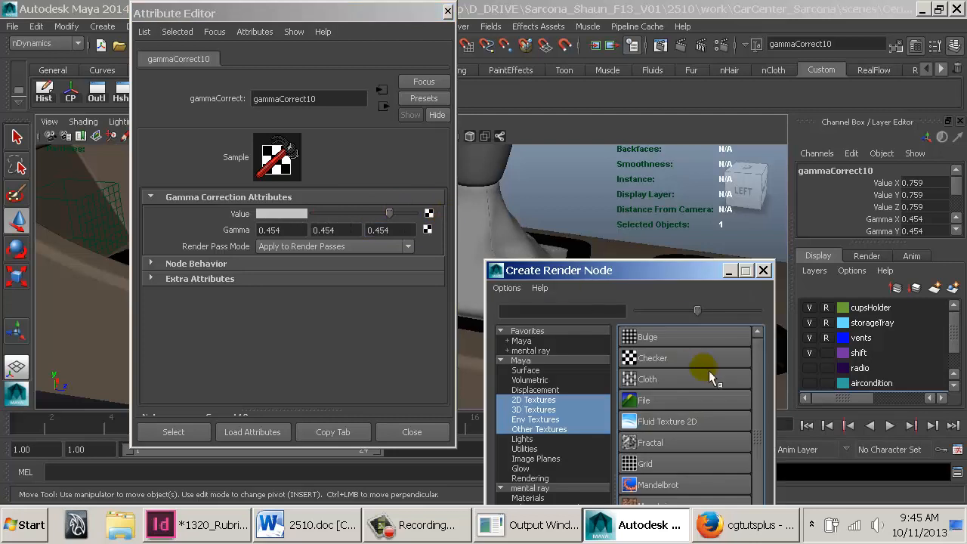
drag(687, 271, 582, 12)
click(452, 151)
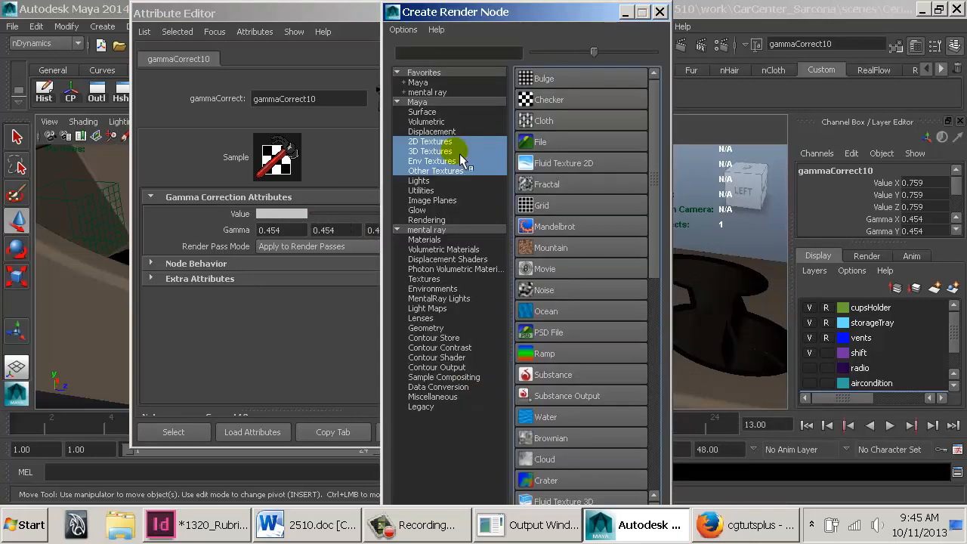
click(579, 188)
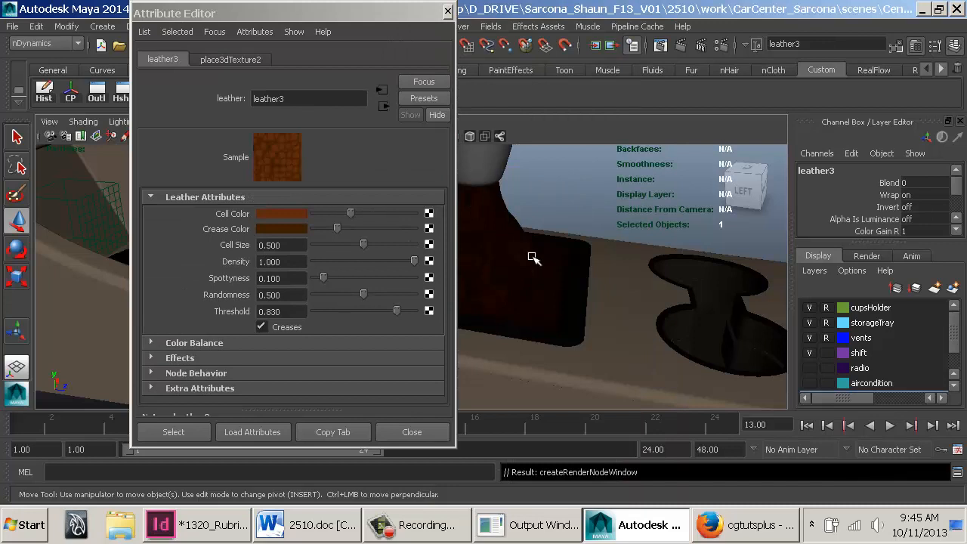
Examine the leather texture on the shift boot up close and check the gamma correction node feeding the material
alt+middle_drag(543, 257, 701, 283)
scroll(694, 290, down, 2)
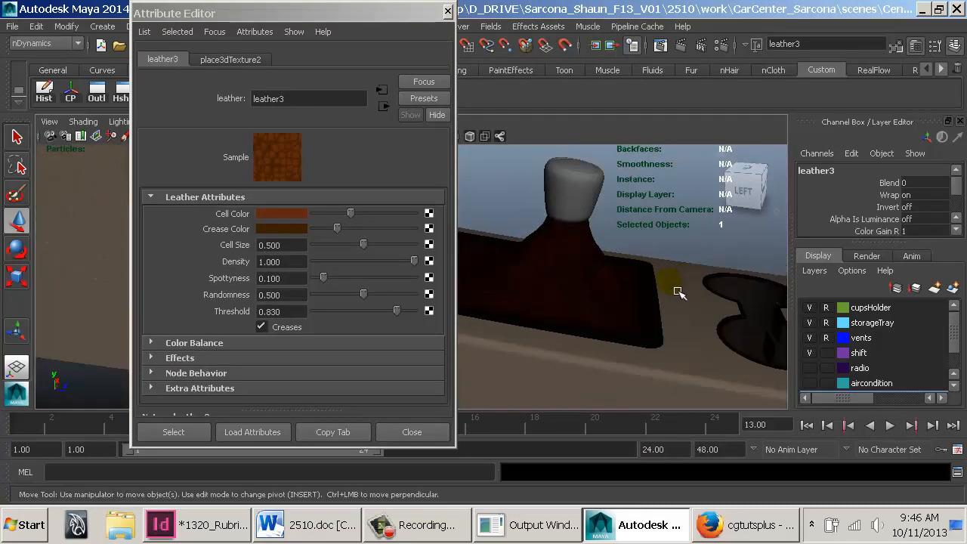
alt+drag(553, 262, 499, 292)
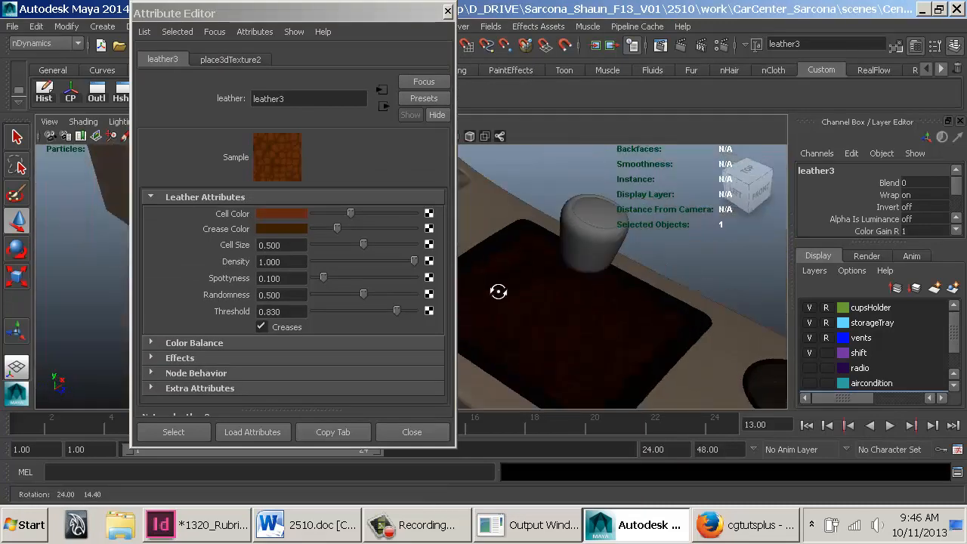
alt+middle_drag(562, 262, 520, 243)
alt+right_drag(520, 243, 721, 259)
mouse_move(602, 285)
alt+mouse_down()
mouse_move(660, 295)
mouse_move(609, 277)
alt+mouse_up()
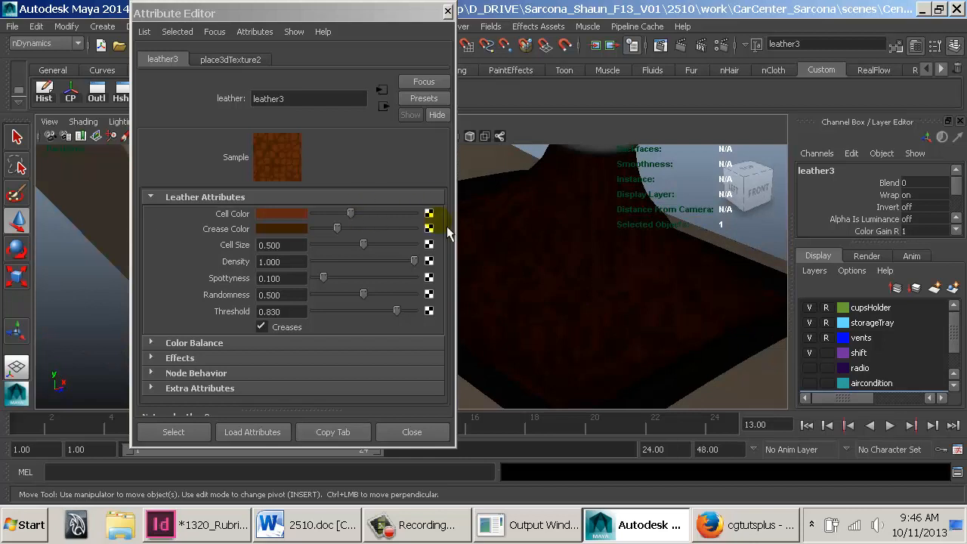
click(382, 106)
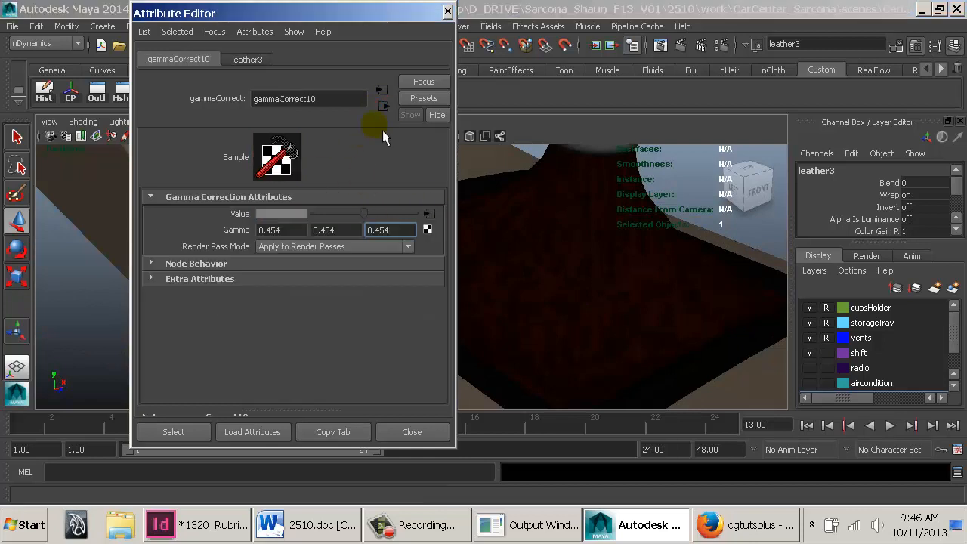
click(383, 107)
click(419, 228)
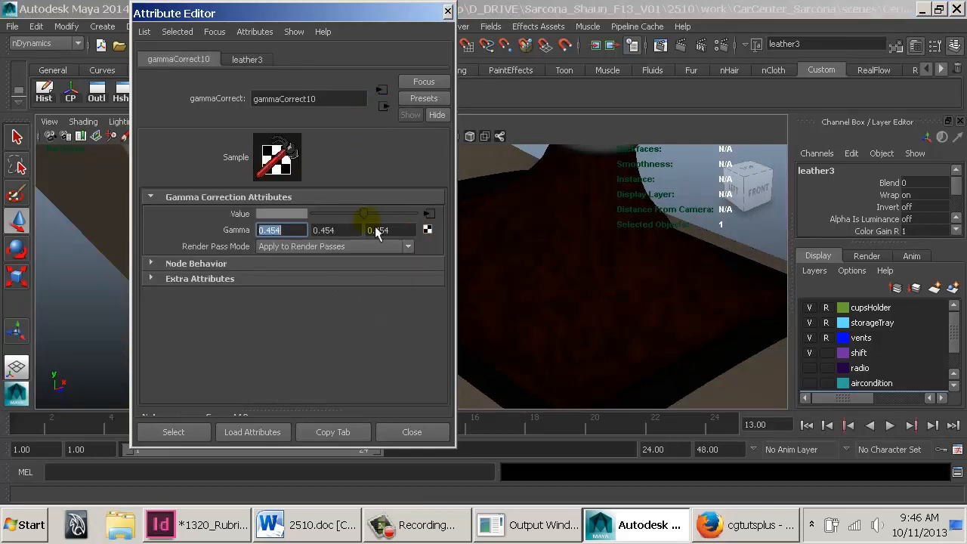
click(429, 214)
click(428, 214)
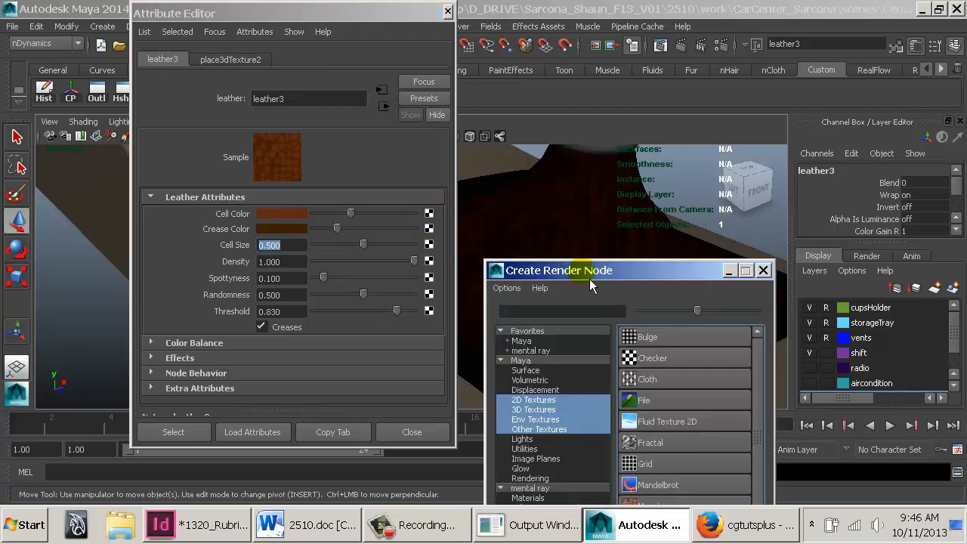
drag(590, 279, 358, 27)
click(308, 169)
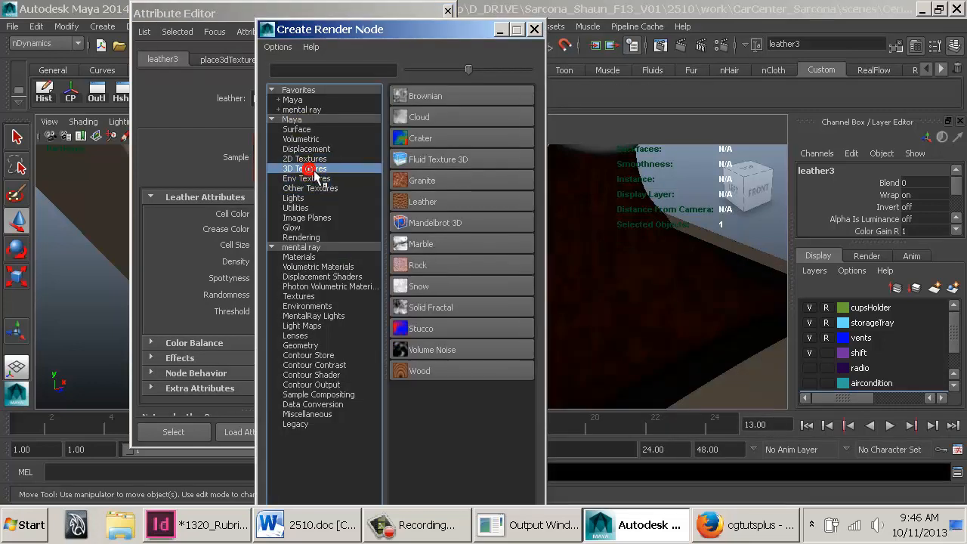
click(311, 160)
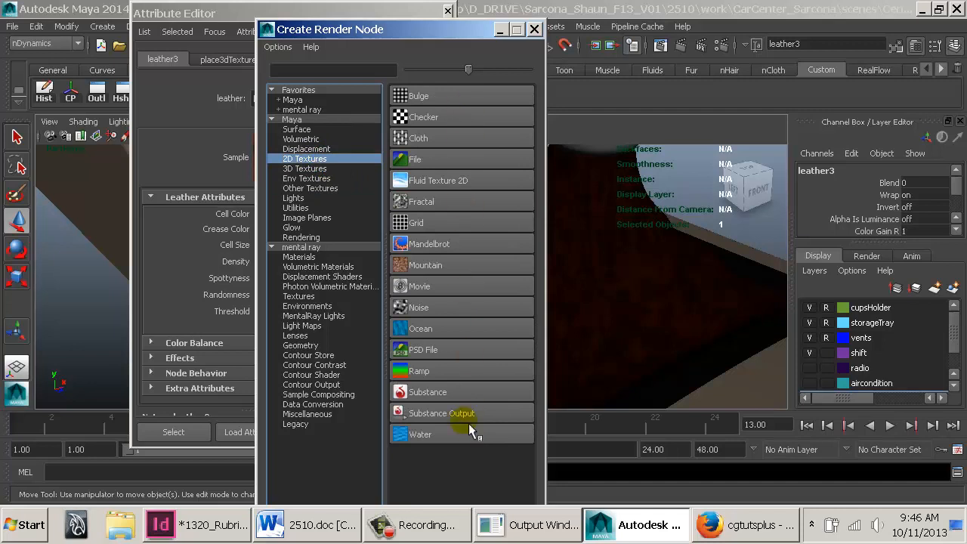
click(534, 29)
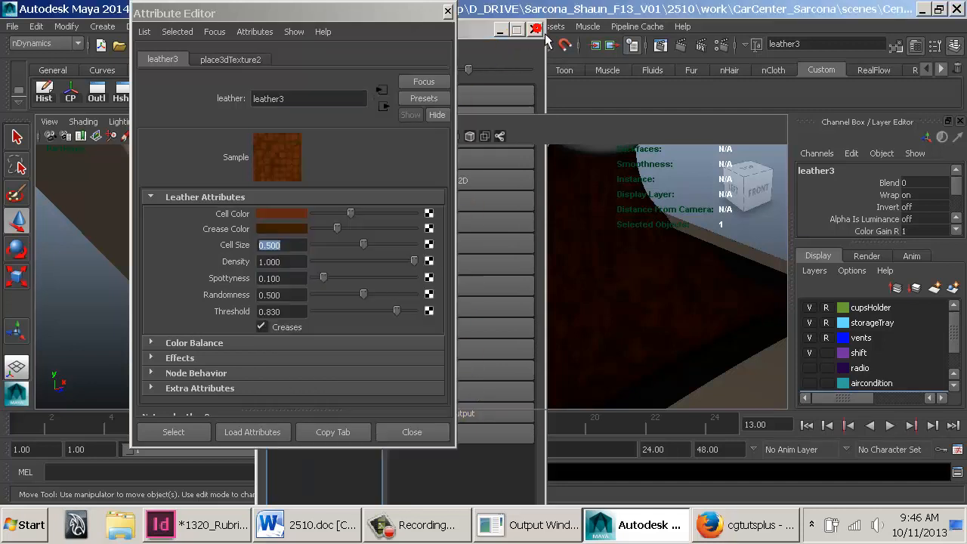
Set the leather texture's cell color to pale cream and its crease color to near-black (HSV 34.420, 0.157, 0.056)
click(297, 216)
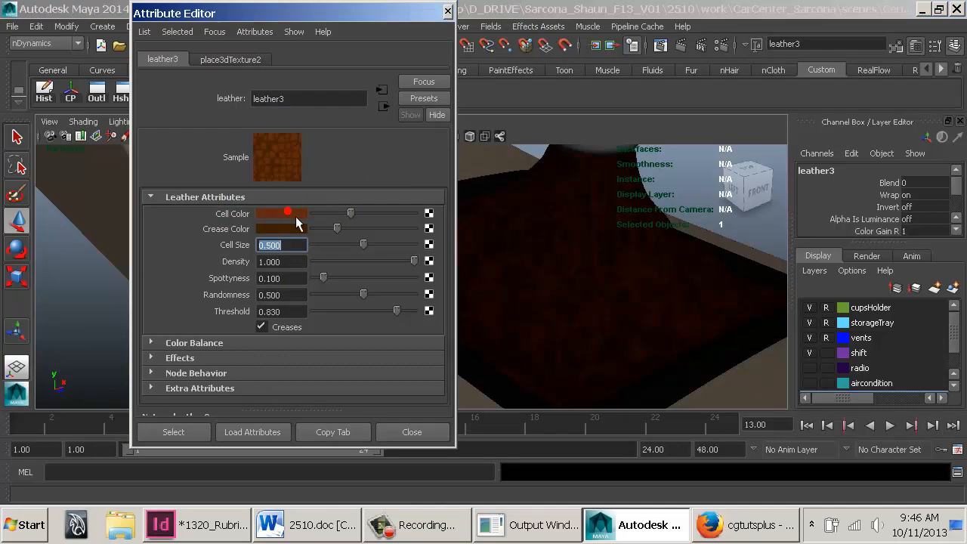
click(211, 202)
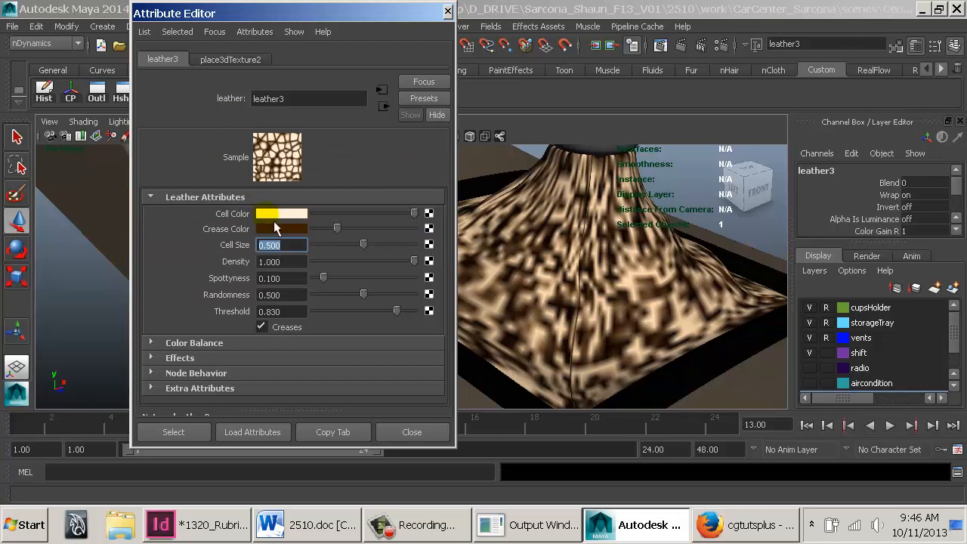
click(275, 230)
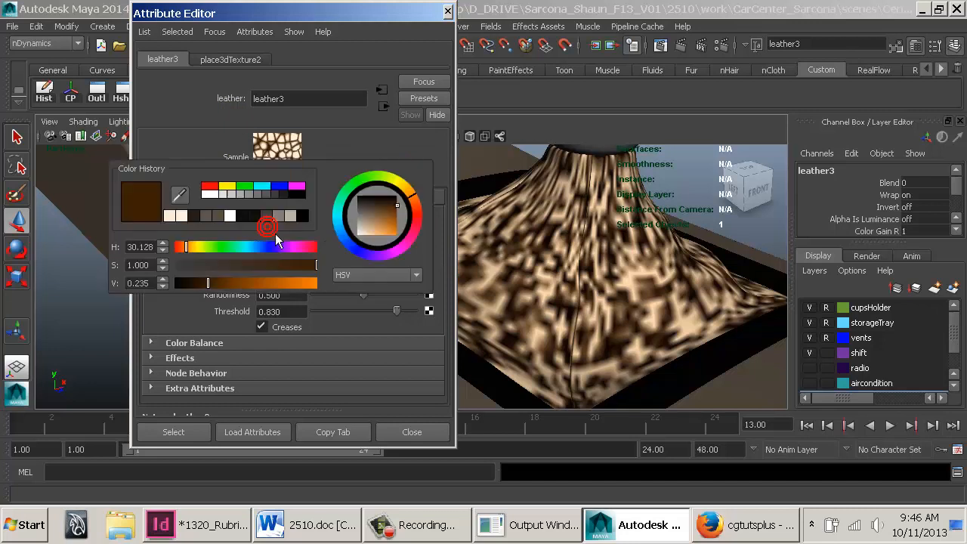
click(202, 222)
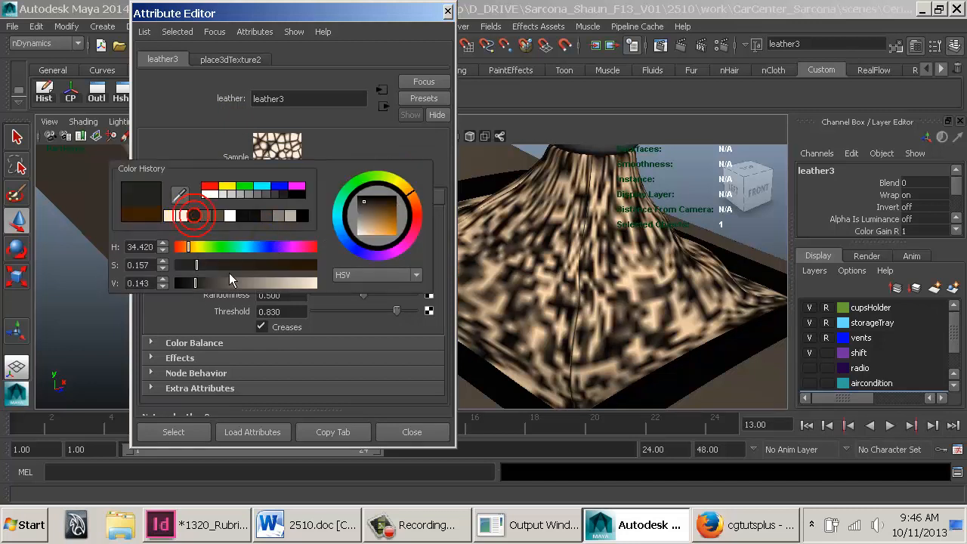
drag(227, 283, 194, 285)
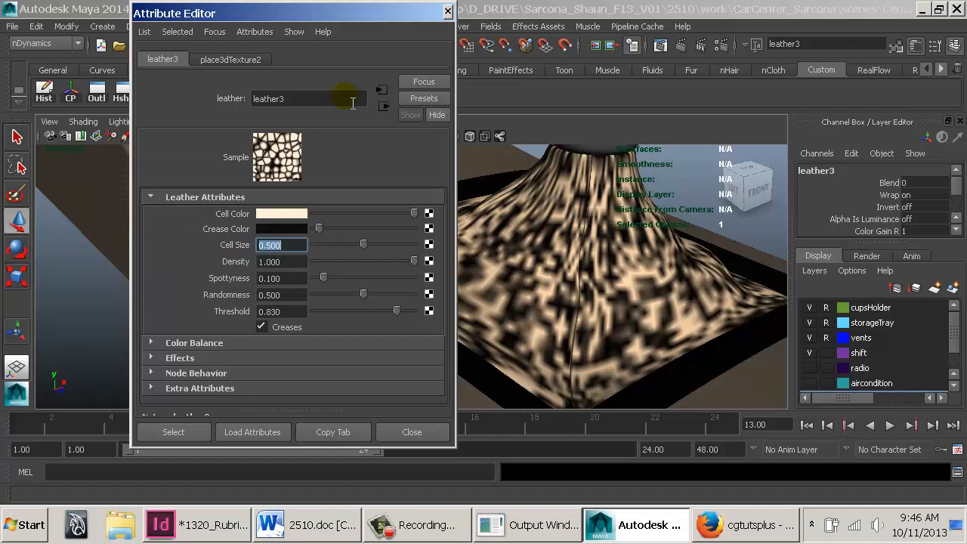
click(290, 218)
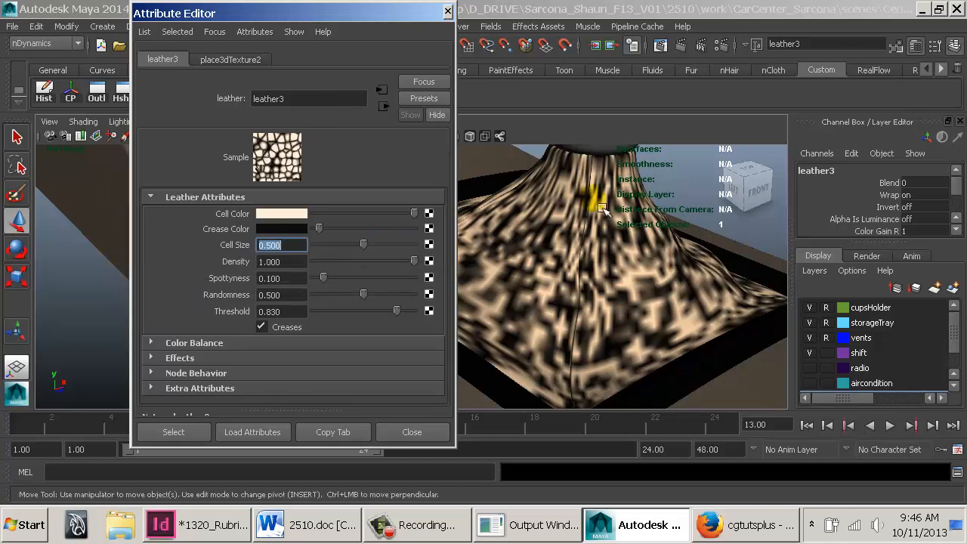
Take a snapshot of the whole shift boot in the Render View and render a region around it with mental ray
alt+middle_drag(593, 205, 610, 266)
alt+right_drag(703, 302, 629, 281)
alt+middle_drag(628, 280, 519, 232)
alt+right_drag(518, 232, 620, 276)
alt+middle_drag(620, 276, 570, 248)
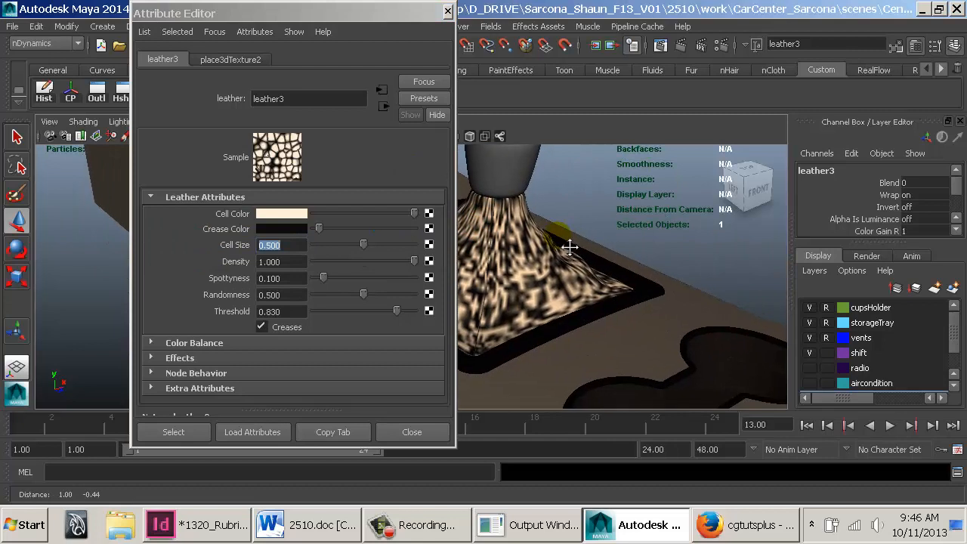
click(669, 47)
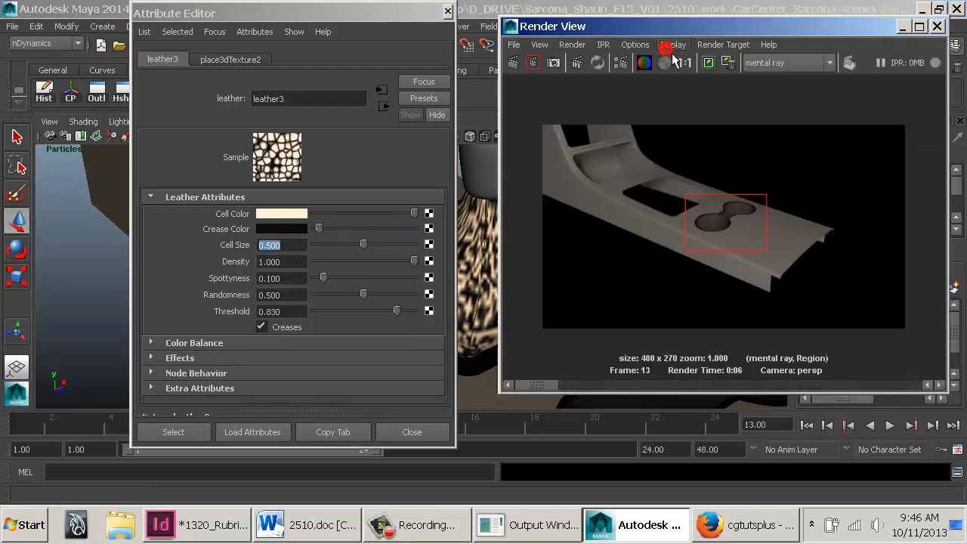
click(554, 64)
drag(668, 168, 844, 285)
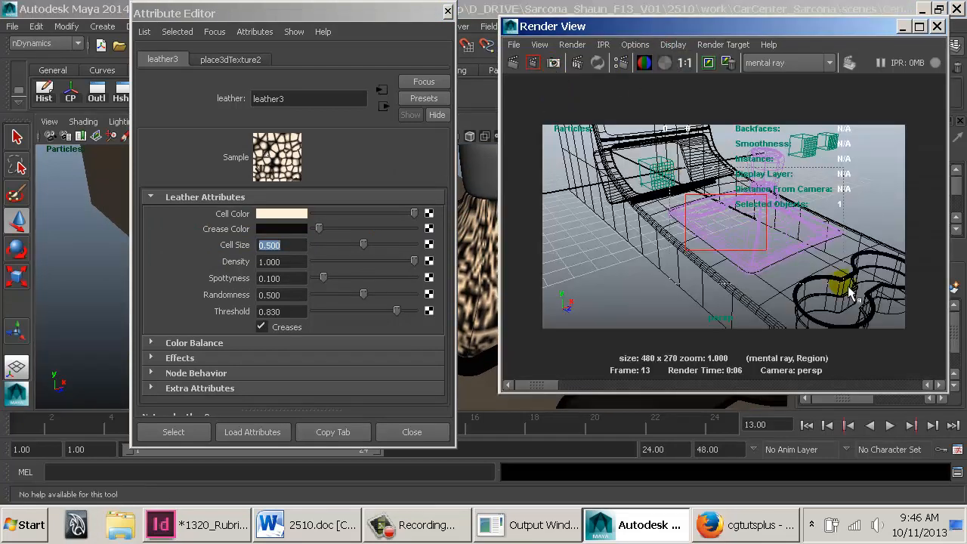
click(533, 64)
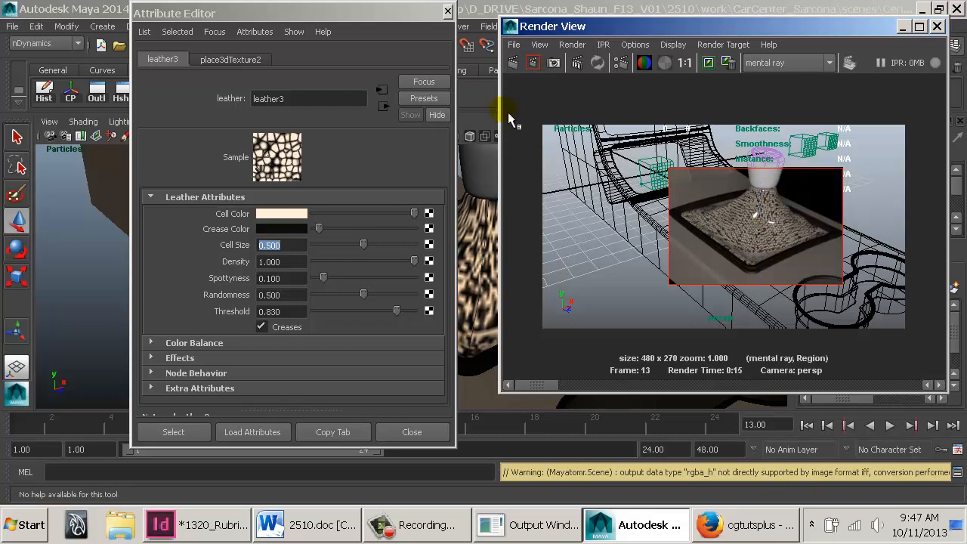
Render a close-up region of the boot's leather surface from a fresh snapshot and inspect the cell pattern enlarged
alt+right_drag(495, 238, 773, 248)
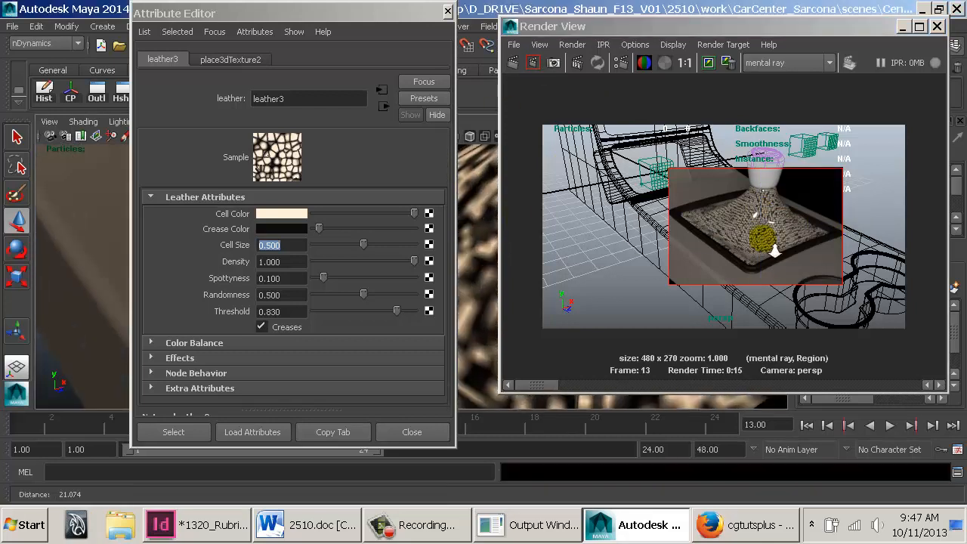
alt+middle_drag(486, 211, 416, 189)
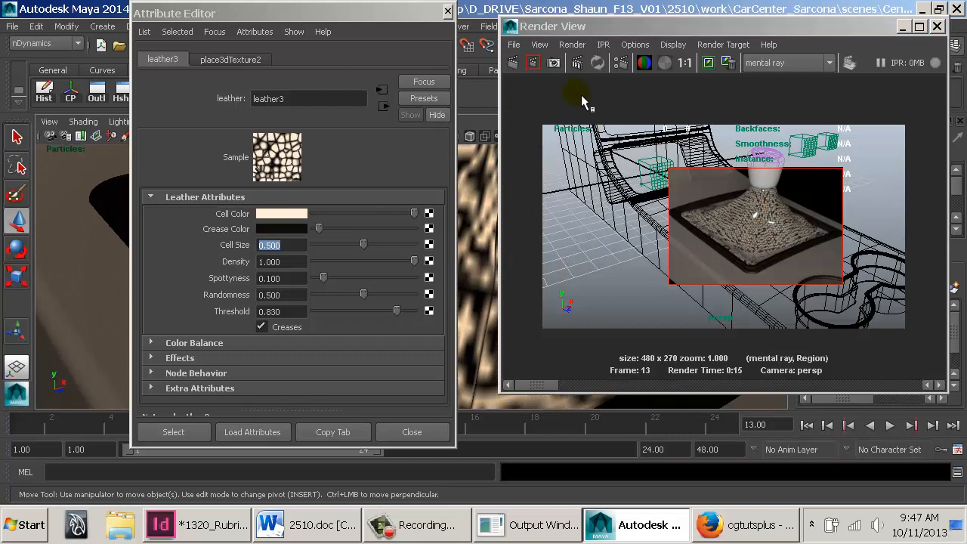
click(554, 64)
drag(647, 191, 754, 263)
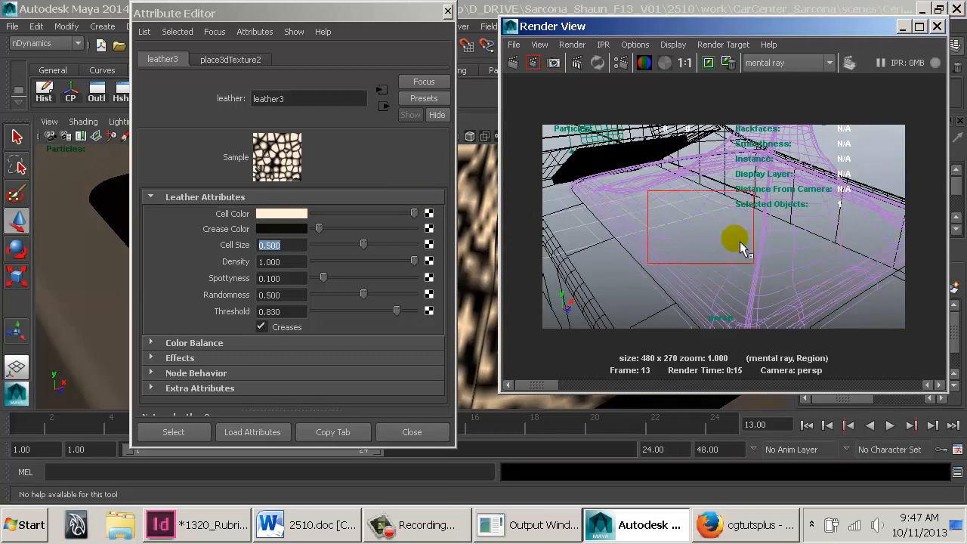
click(534, 64)
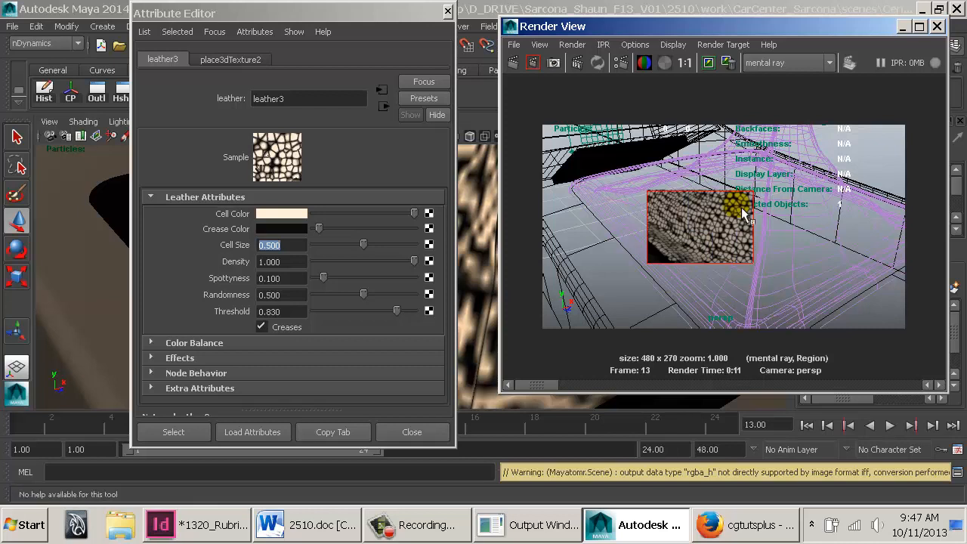
scroll(737, 225, up, 4)
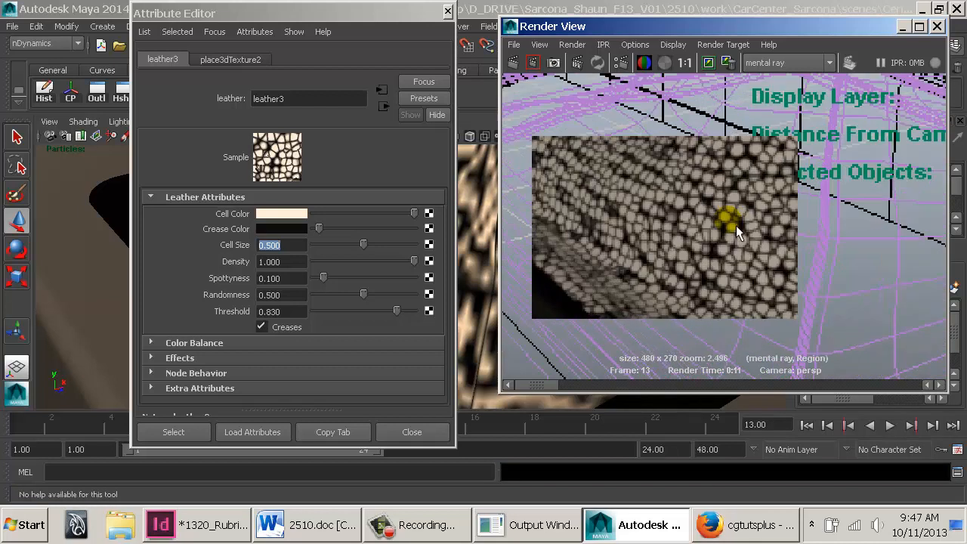
scroll(734, 225, down, 2)
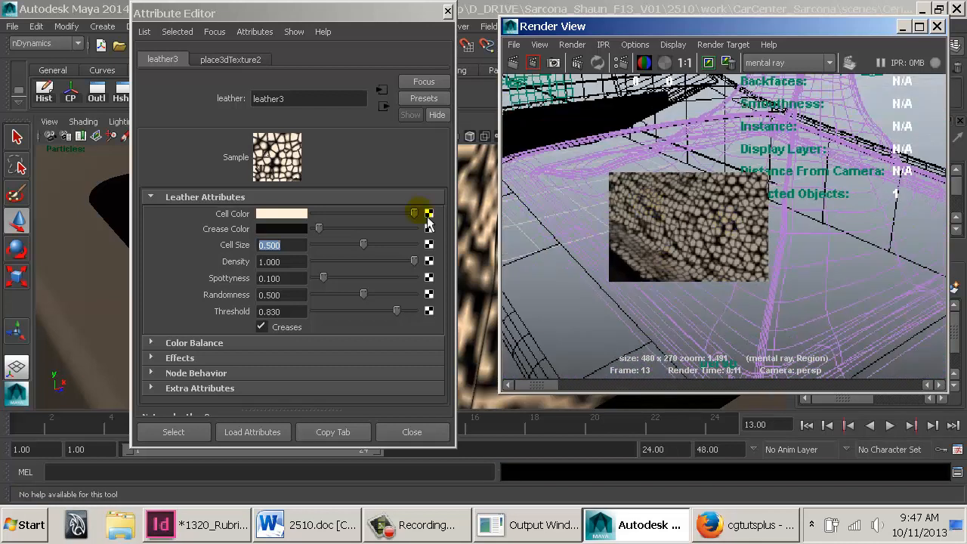
Set the leather texture's cell size to 0.25
click(277, 159)
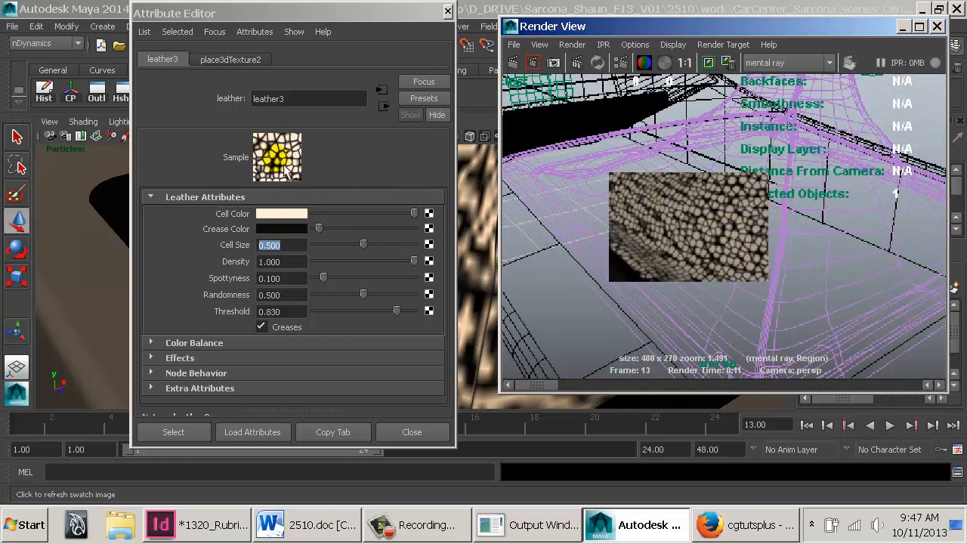
drag(363, 244, 254, 247)
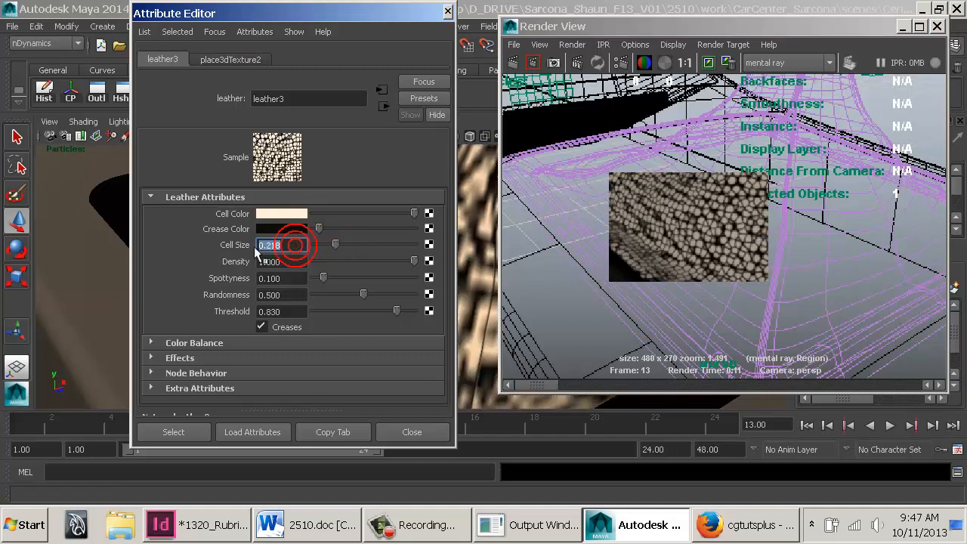
text(.25)
key(Return)
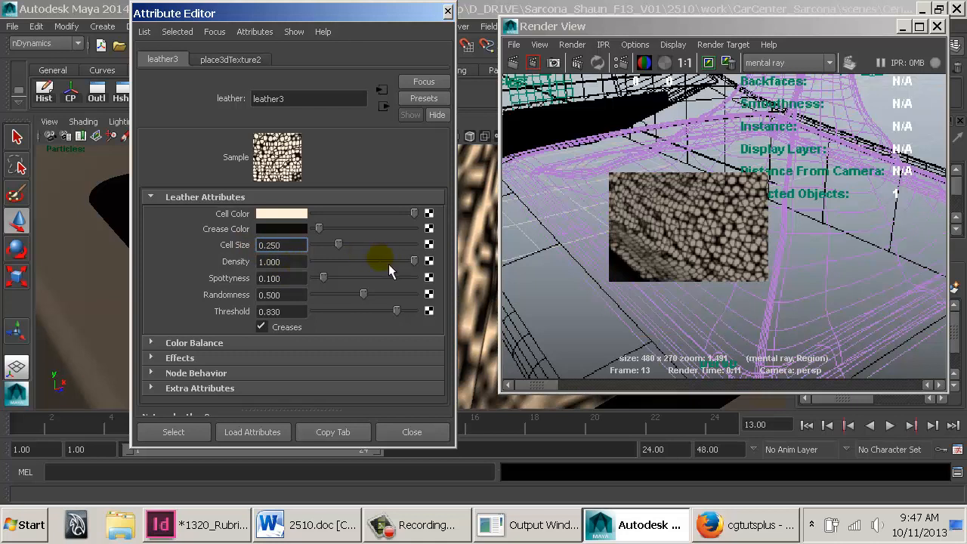
Set the leather texture's spottyness to 0 and its randomness to 1, trying a randomness of 0 first
drag(415, 266, 479, 276)
mouse_move(323, 278)
mouse_down()
mouse_move(425, 286)
mouse_move(368, 272)
mouse_move(306, 279)
mouse_up()
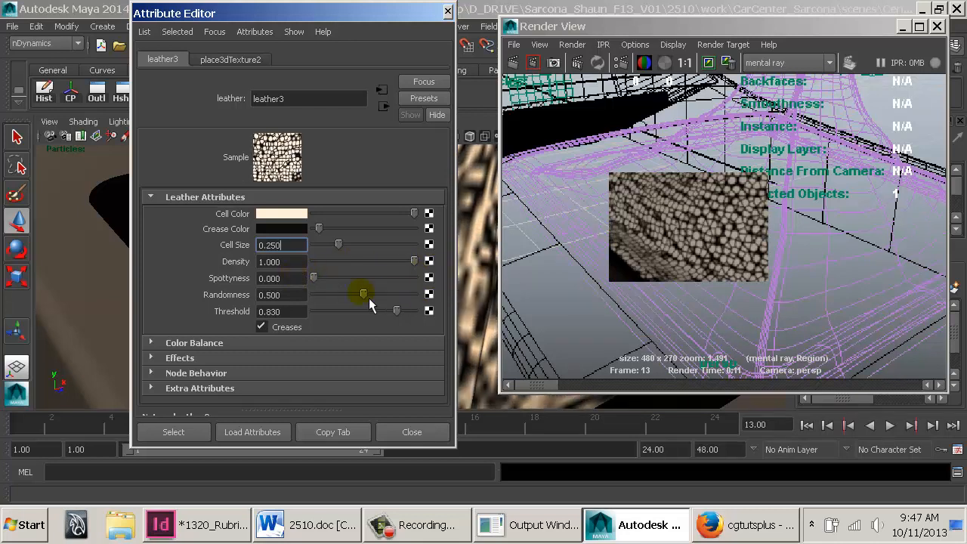
drag(369, 299, 270, 300)
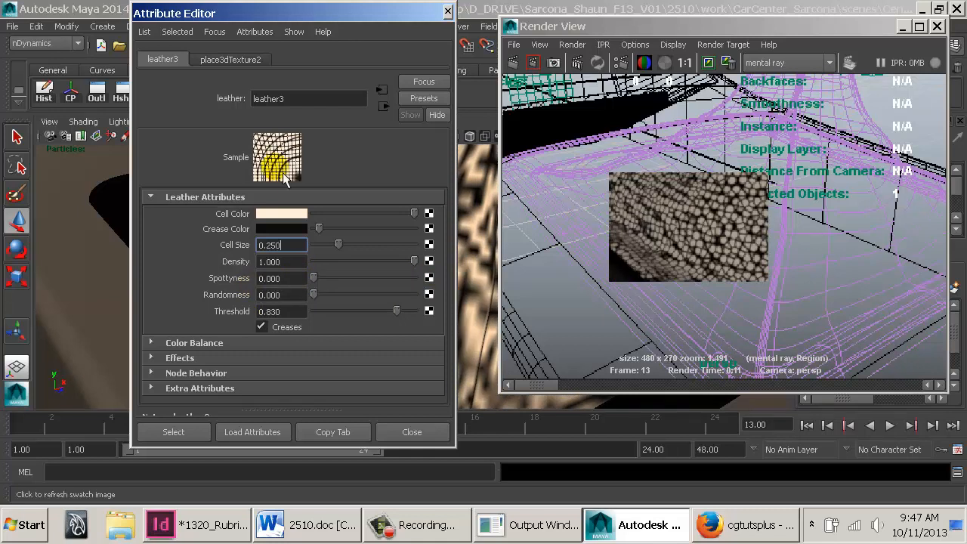
drag(323, 298, 505, 303)
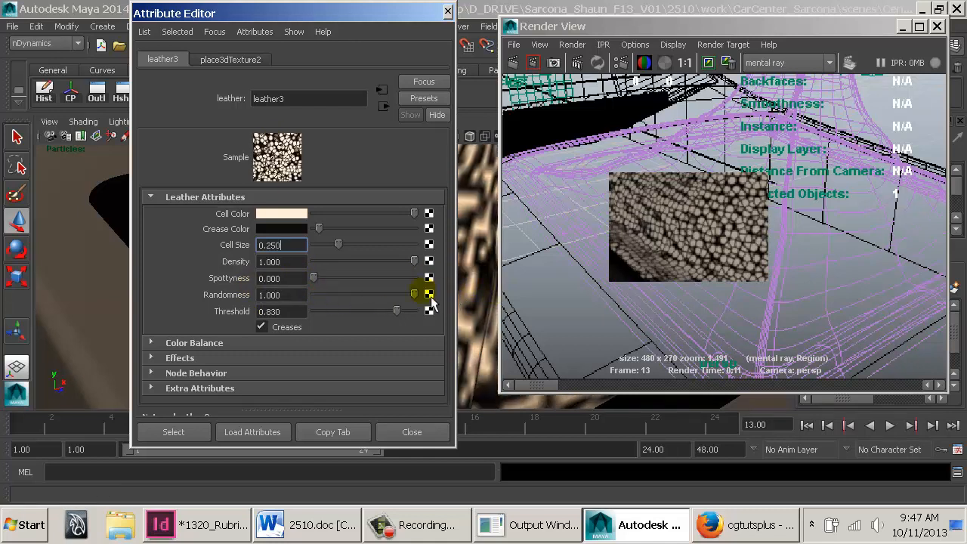
Compare the leather pattern without creases, restore the creases, and raise the threshold to 0.857
click(286, 333)
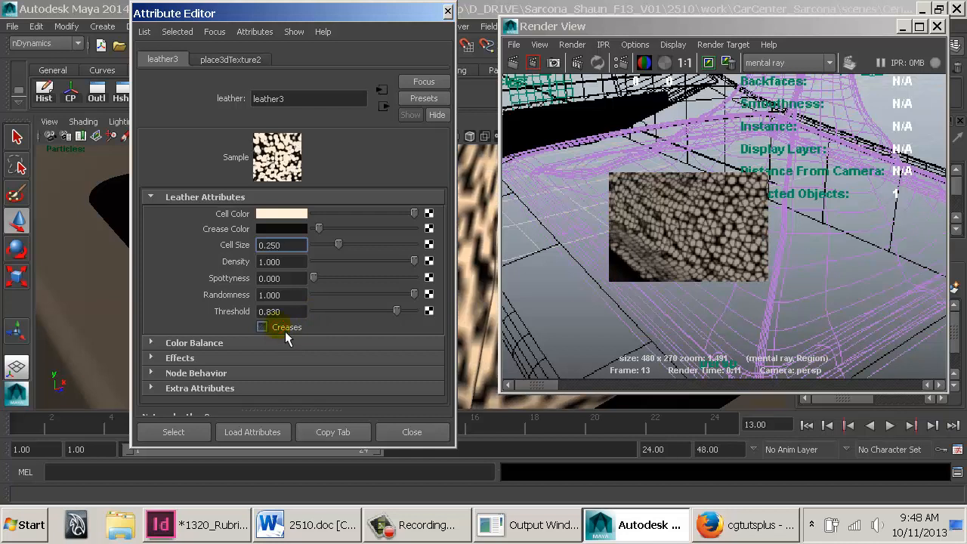
click(285, 331)
mouse_move(395, 315)
mouse_down()
mouse_move(364, 317)
mouse_move(408, 318)
mouse_up()
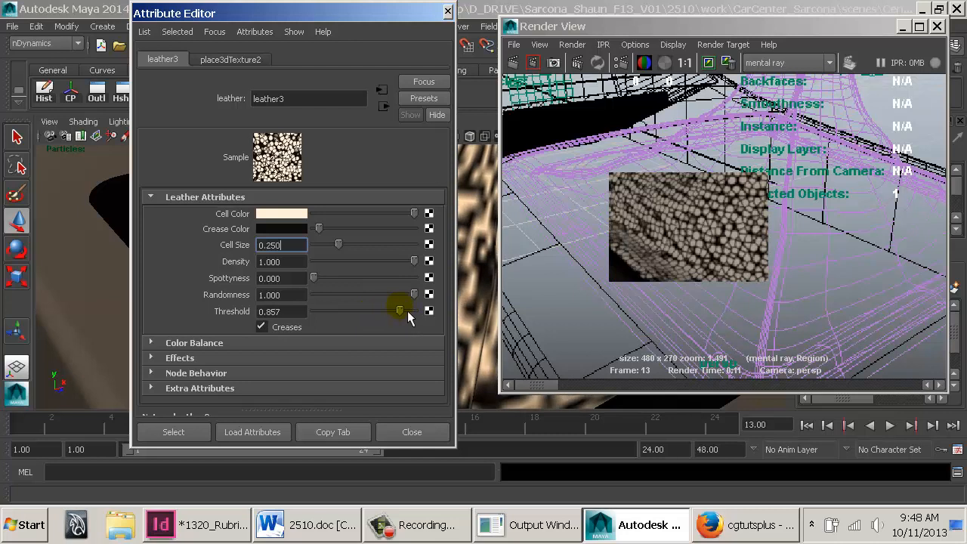
Try leather cell sizes of 0.737 and 0.12, rendering the boot region again with the smaller one
drag(342, 247, 396, 247)
mouse_move(399, 313)
mouse_down()
mouse_move(373, 311)
mouse_move(408, 311)
mouse_up()
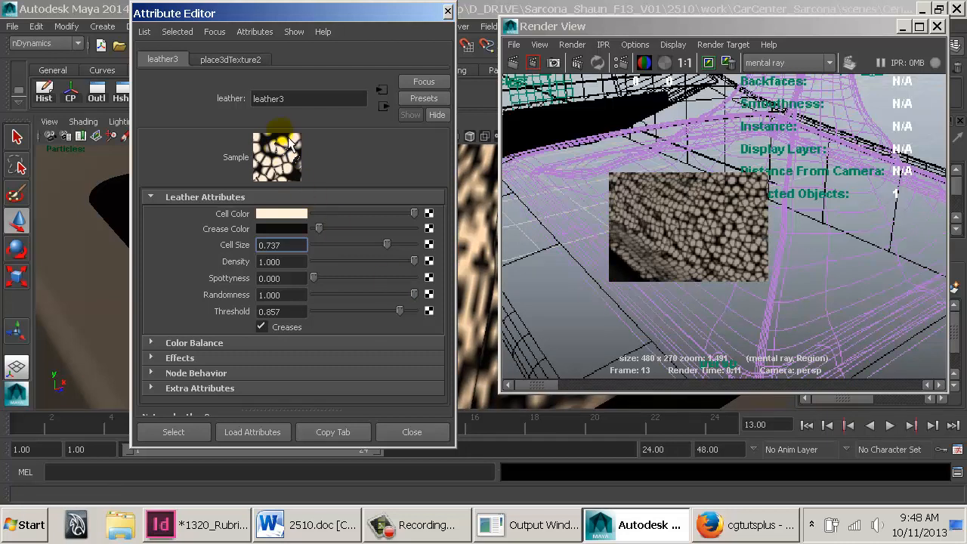
drag(385, 259, 334, 247)
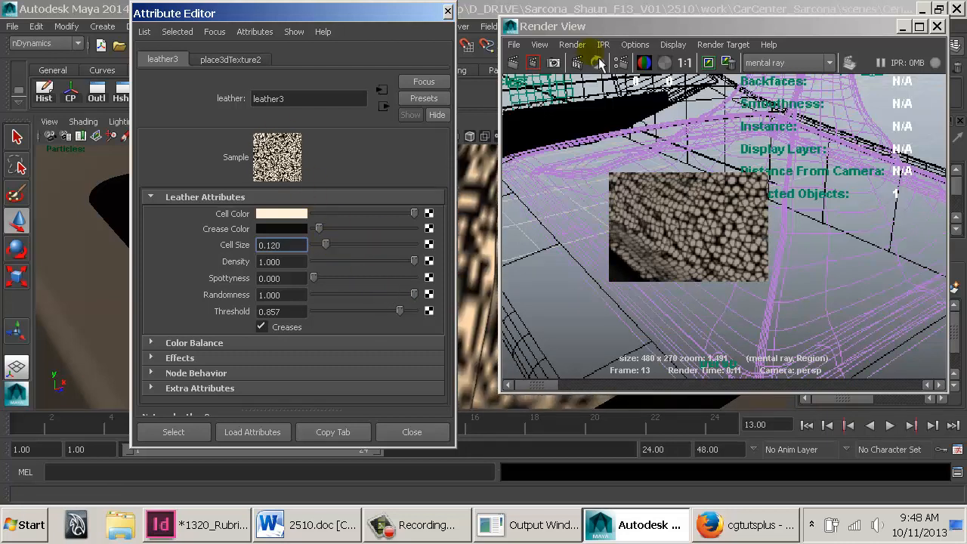
click(534, 63)
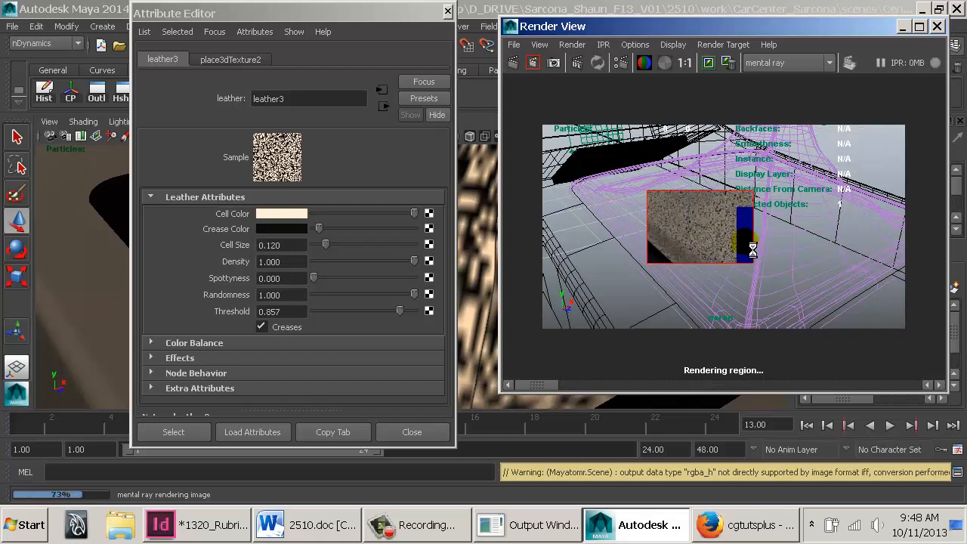
Set the leather texture's cell size to 0.2 and render the same boot region again
click(301, 245)
key(Return)
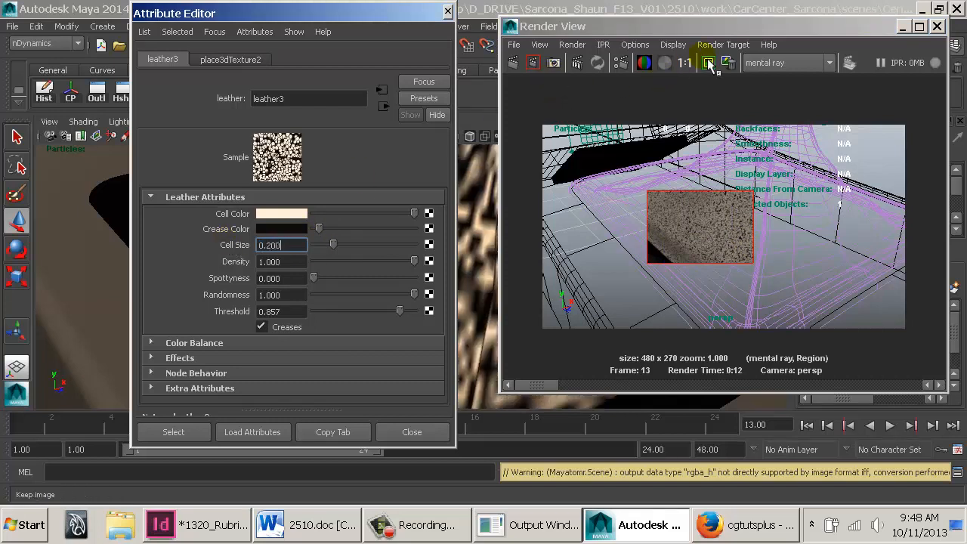
click(618, 76)
click(534, 64)
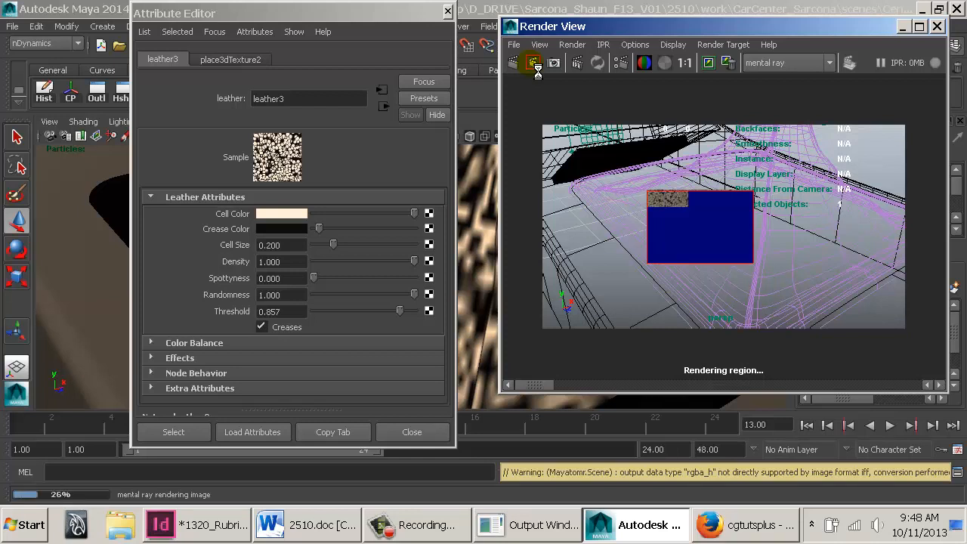
Lighten the leather texture's crease color by raising its HSV value
click(282, 229)
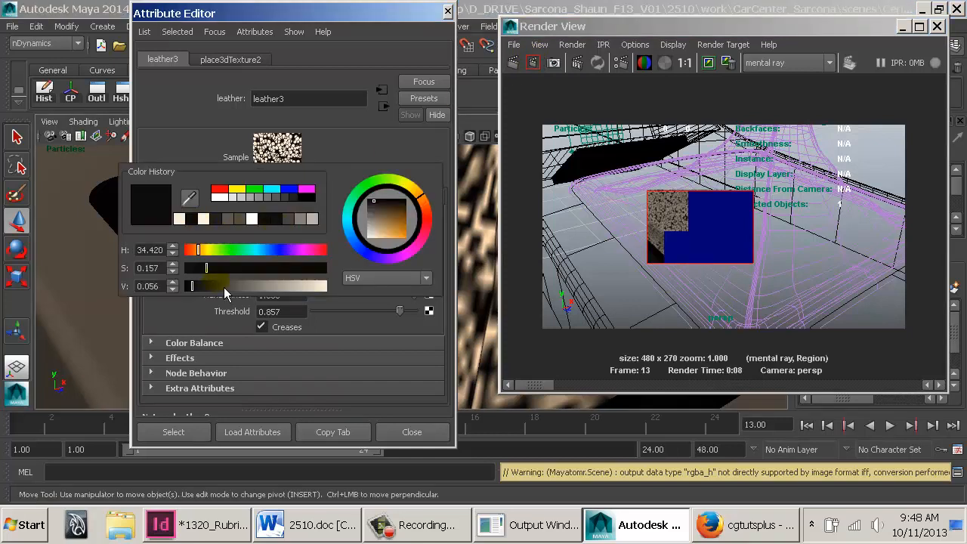
drag(224, 286, 291, 289)
Switch to Firefox, search Google Images for "leather" in a new tab, and enlarge the tan grained leather photo as reference
click(786, 525)
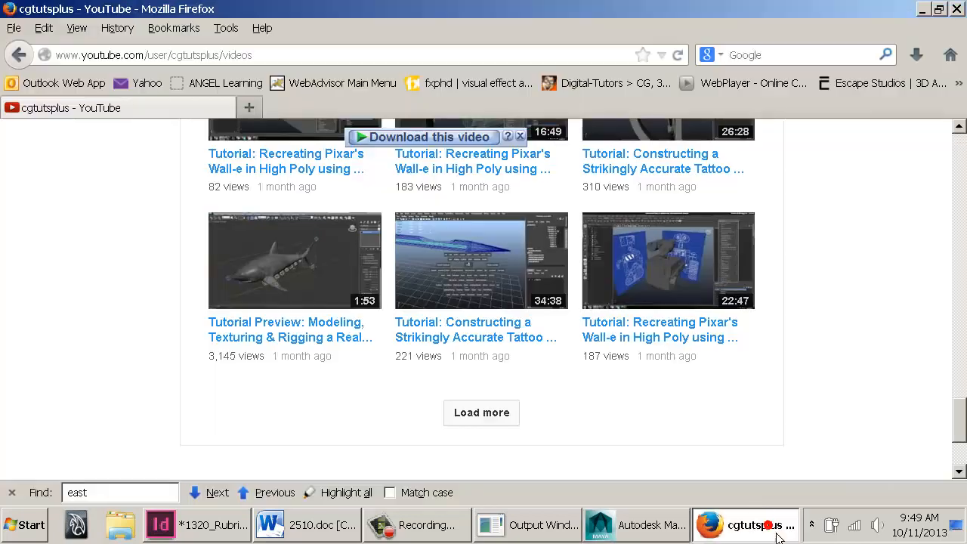
click(251, 107)
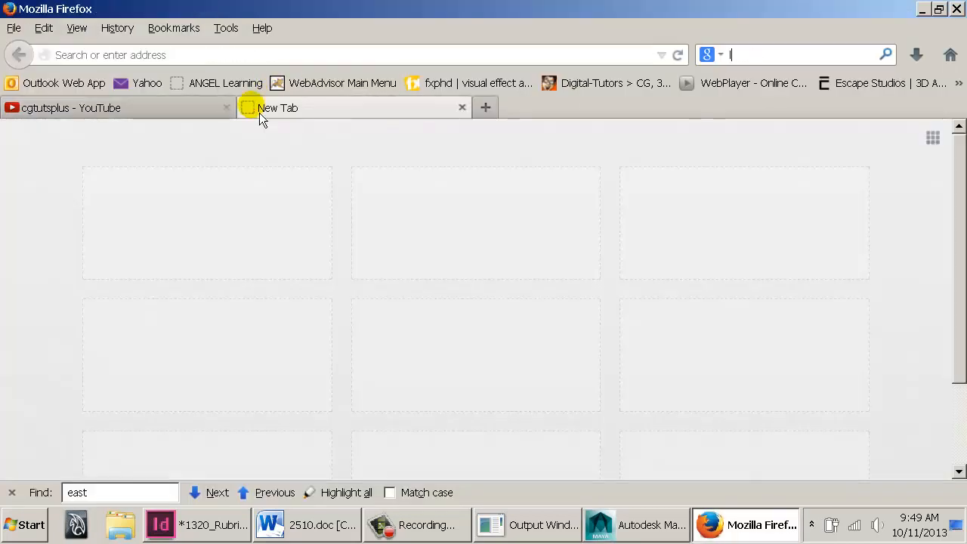
text(leather)
key(Return)
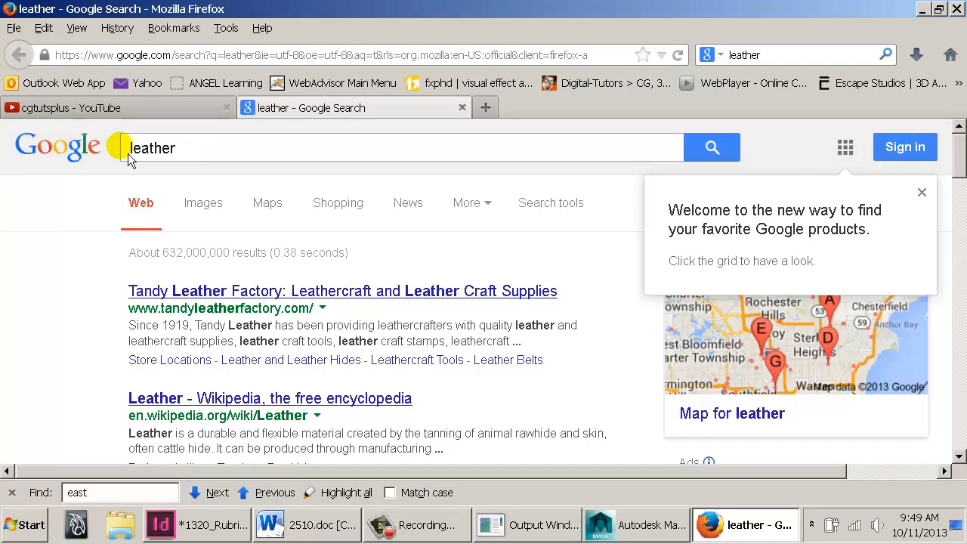
click(190, 217)
scroll(193, 234, down, 5)
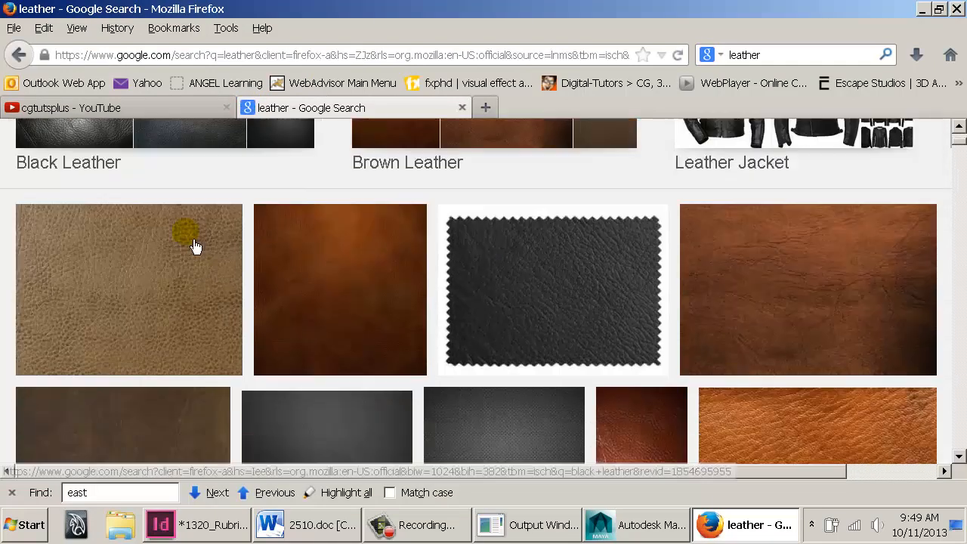
click(153, 293)
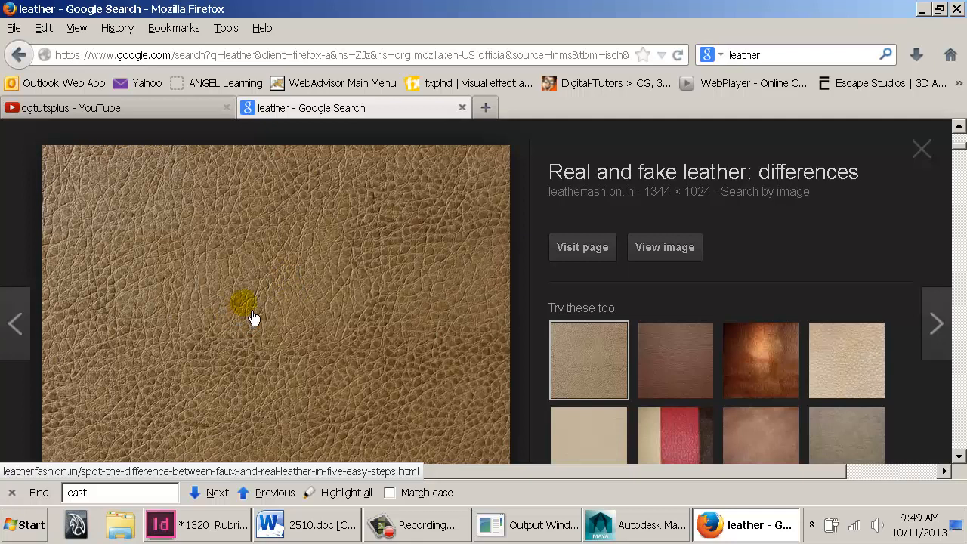
Switch to Maya, render the boot region again, and compare it with the leather reference photo in Firefox
click(599, 523)
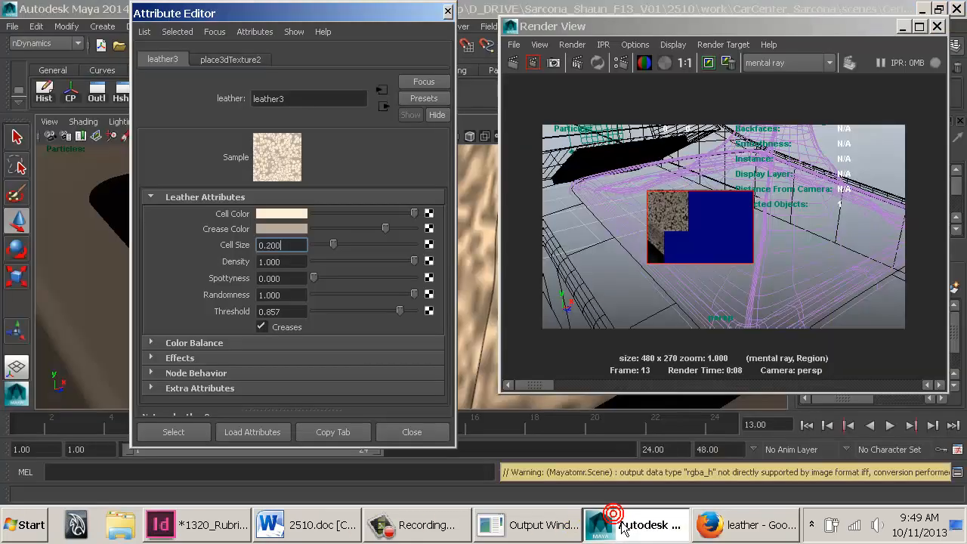
click(534, 63)
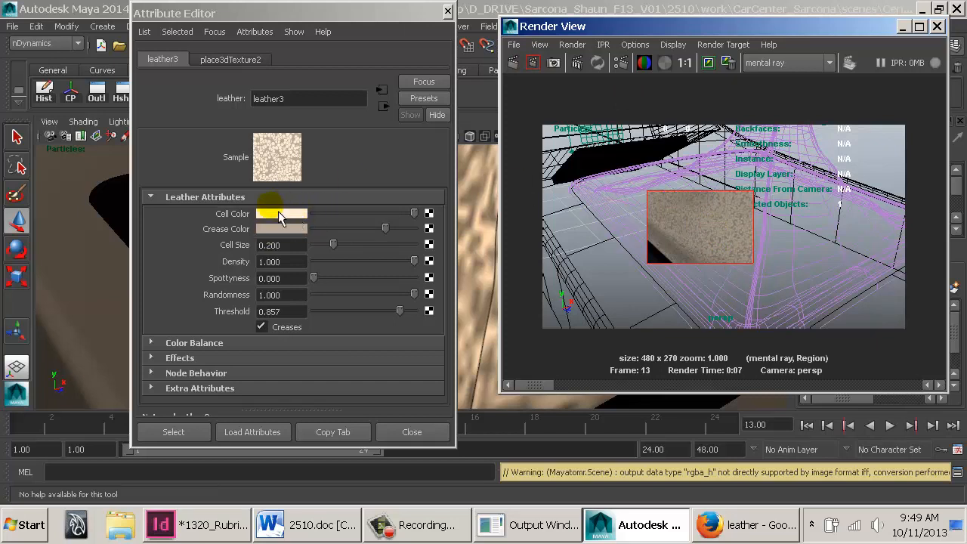
click(737, 523)
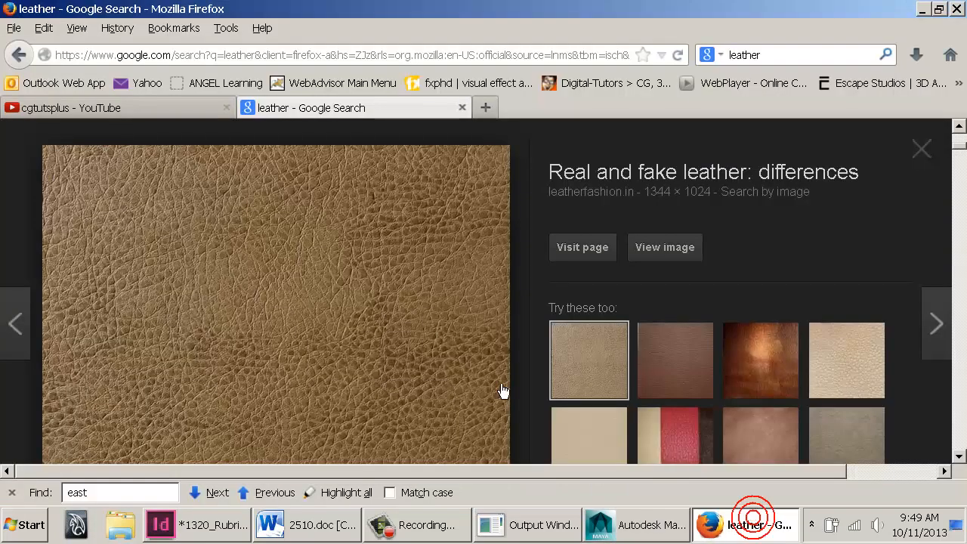
scroll(300, 183, down, 3)
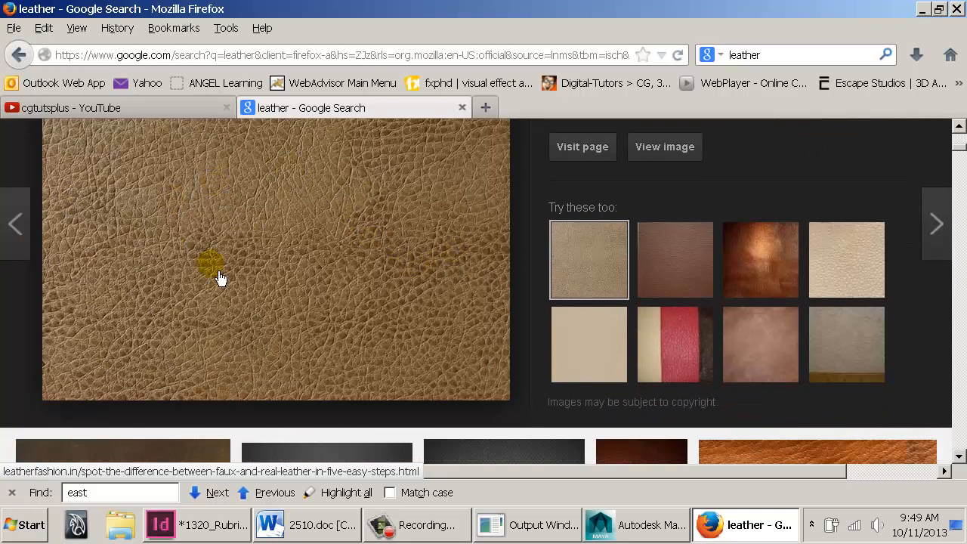
click(639, 524)
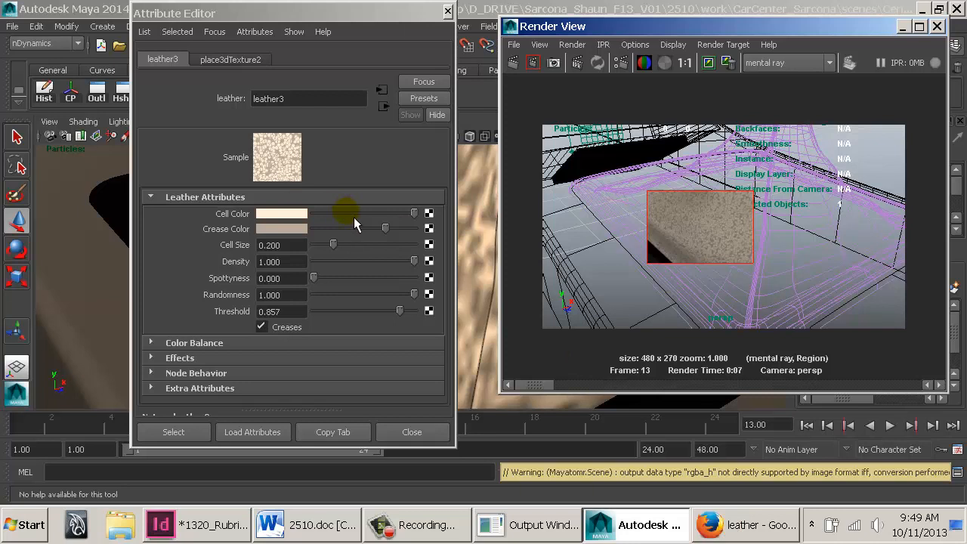
Try darker cell colors for the leather texture and map a 3D Stucco texture to its Cell Color
click(320, 217)
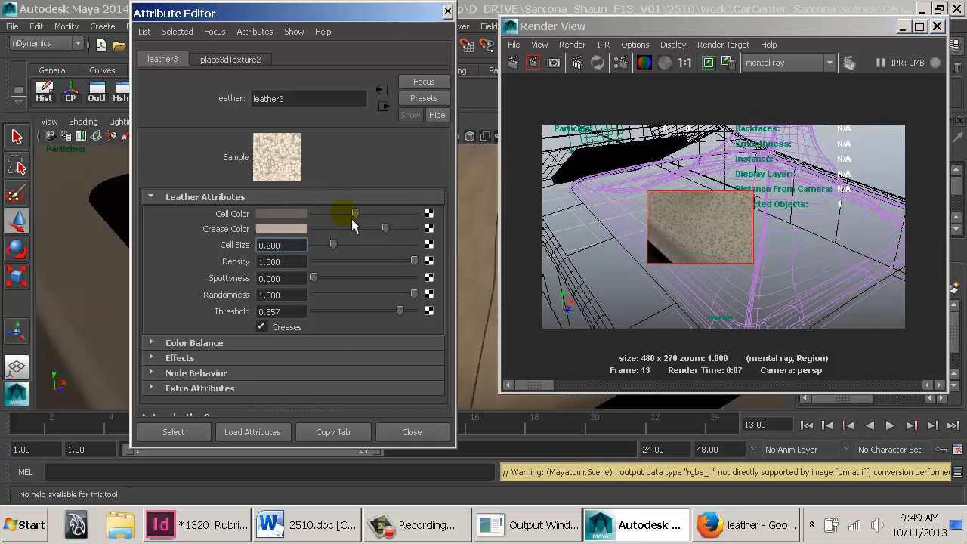
drag(322, 219, 368, 216)
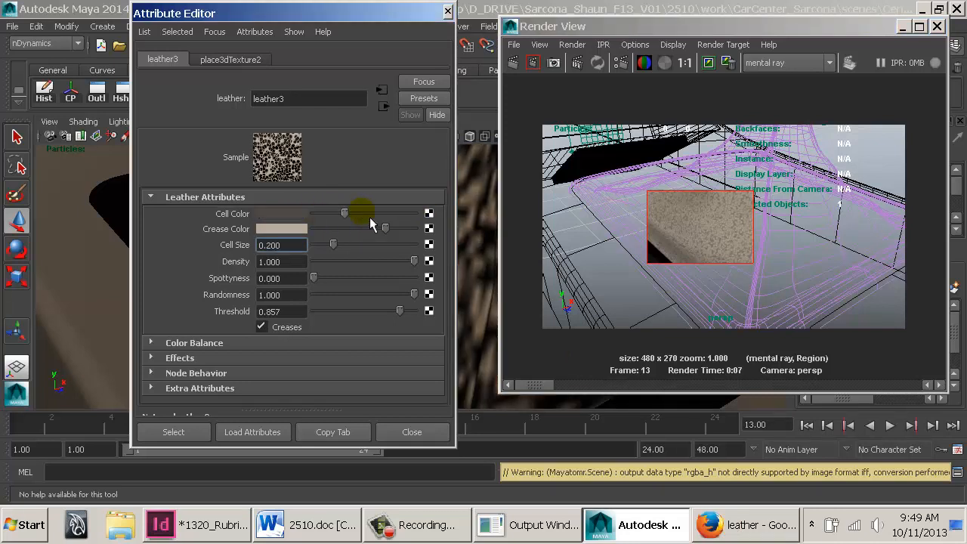
click(429, 214)
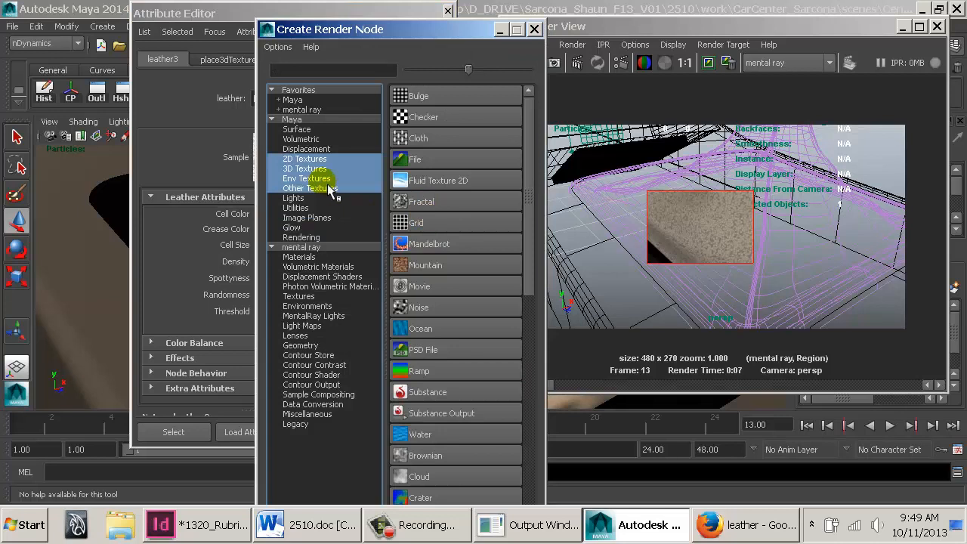
click(314, 168)
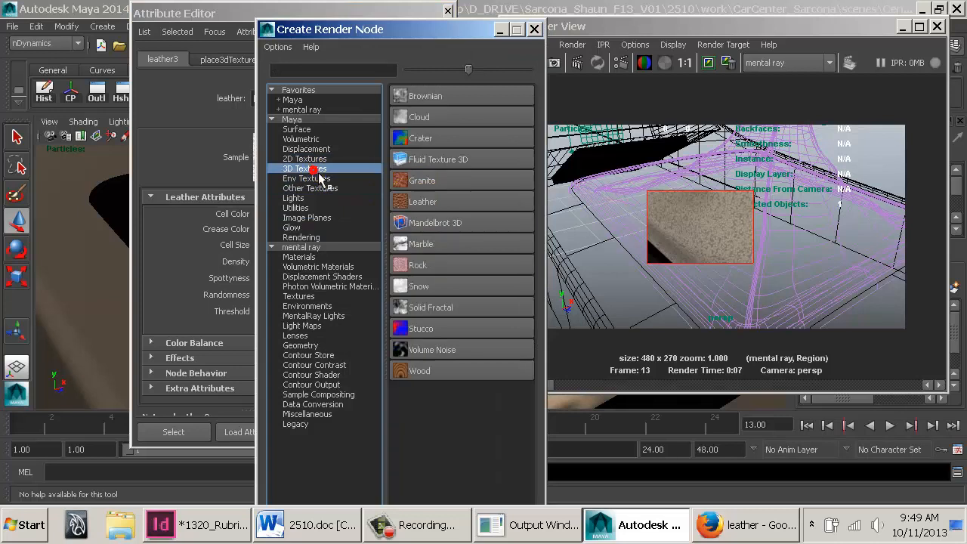
click(439, 328)
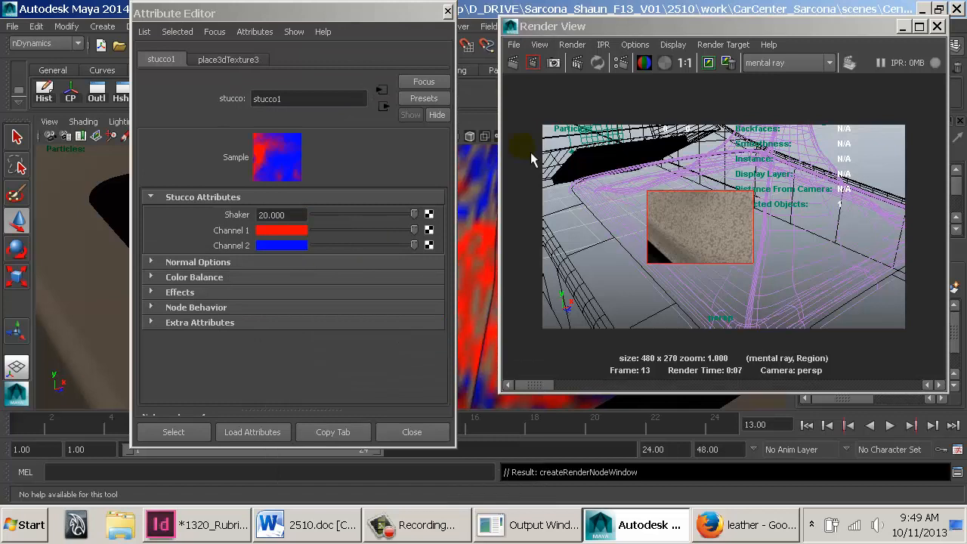
Bring the whole boot into view and set the stucco texture's Channel 1 to a light beige from the color history
drag(554, 26, 786, 31)
drag(371, 13, 166, 13)
alt+right_drag(583, 277, 395, 210)
alt+drag(395, 210, 442, 223)
drag(121, 8, 196, 14)
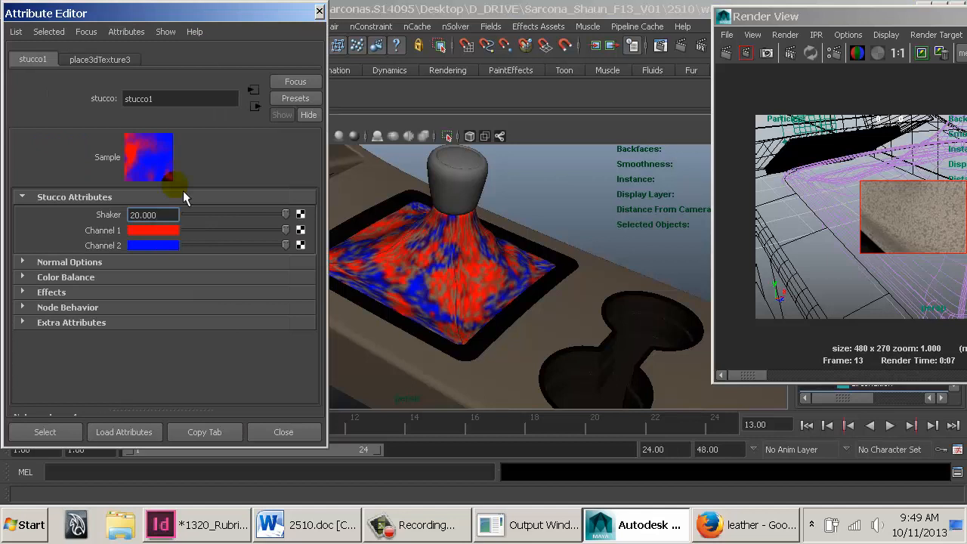
click(257, 106)
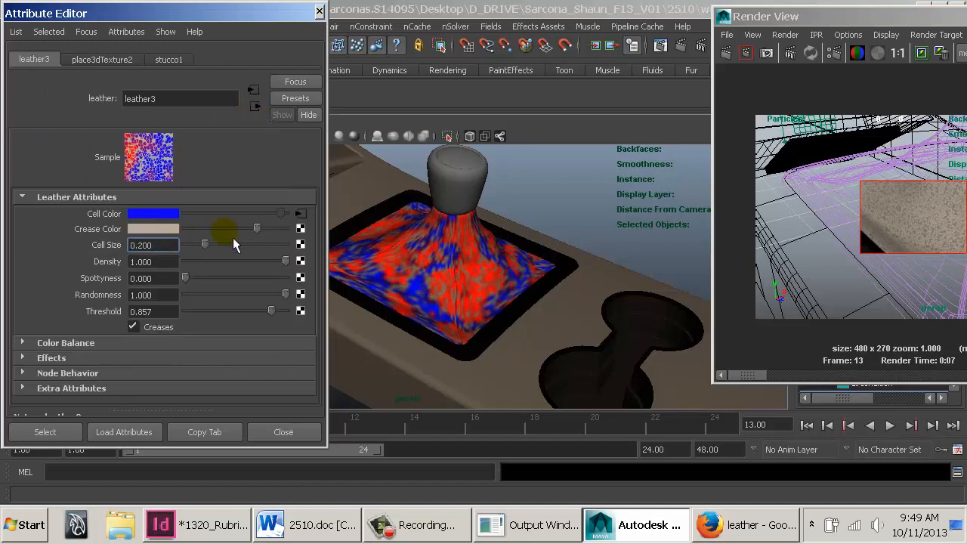
click(300, 214)
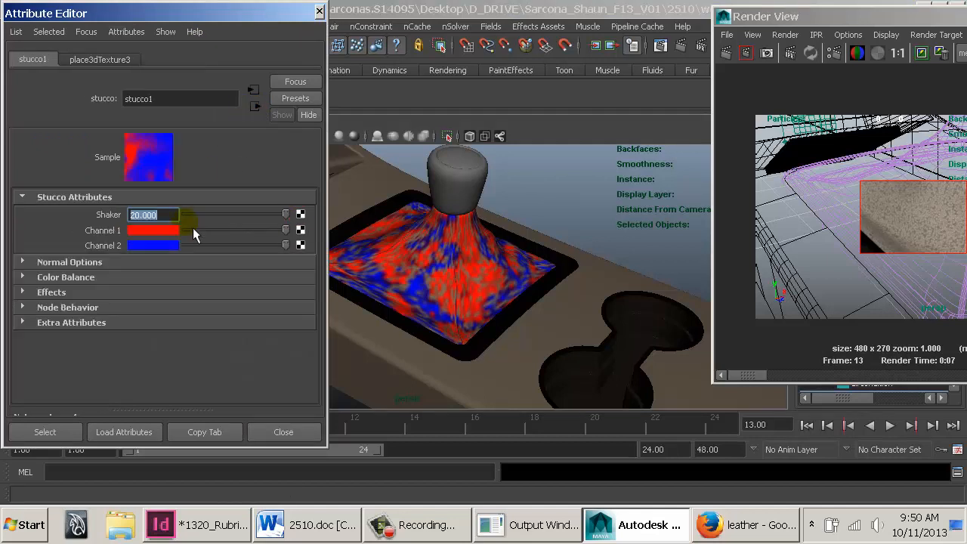
click(154, 232)
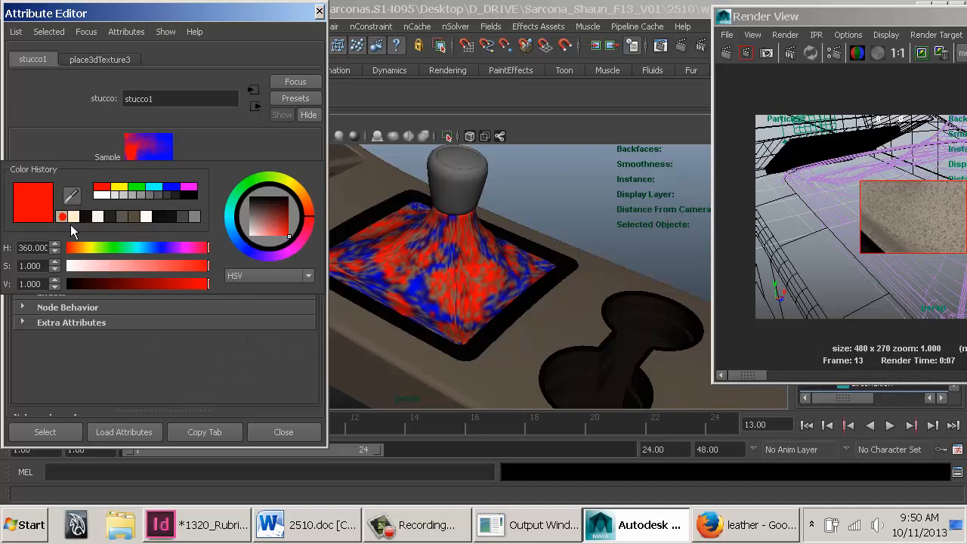
click(70, 223)
Set the stucco texture's Channel 2 to a beige from the color history and increase its saturation
click(153, 245)
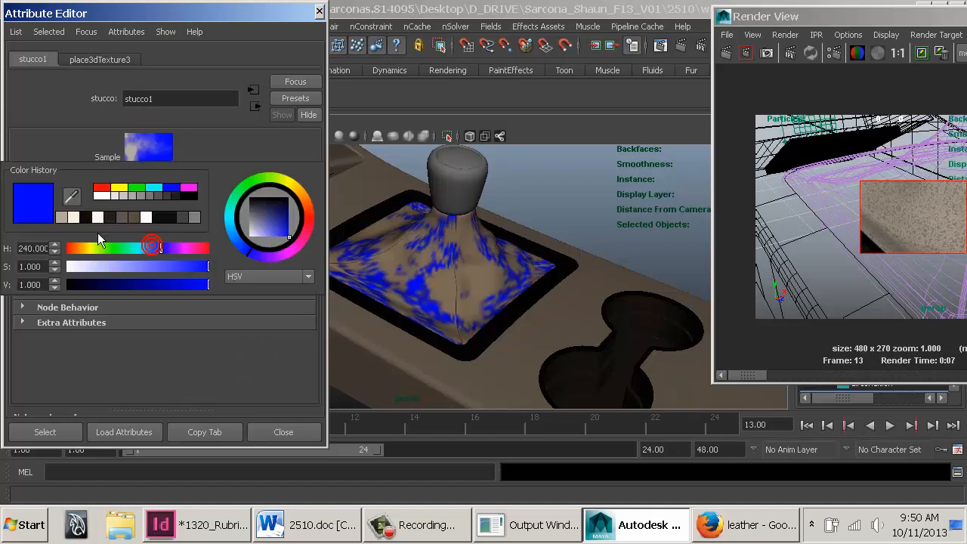
click(59, 218)
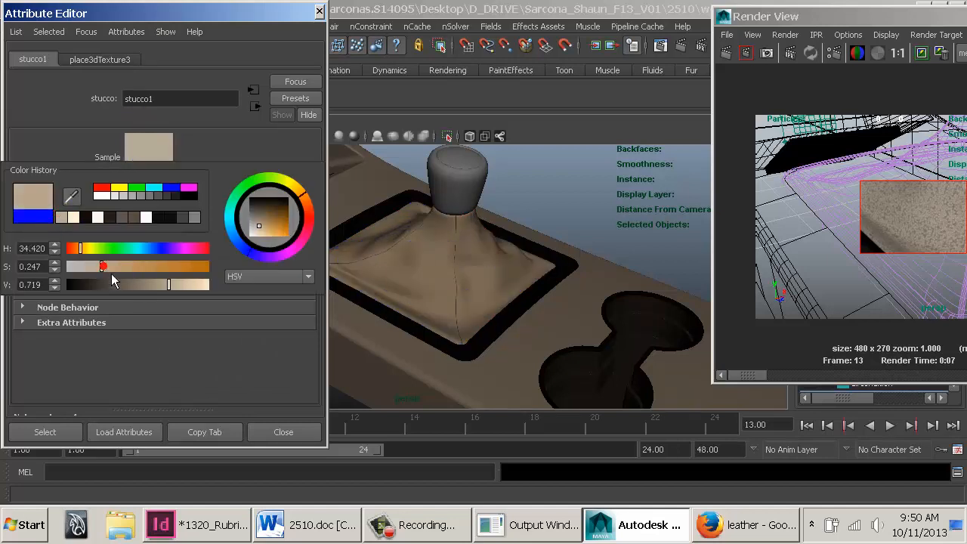
drag(103, 266, 109, 266)
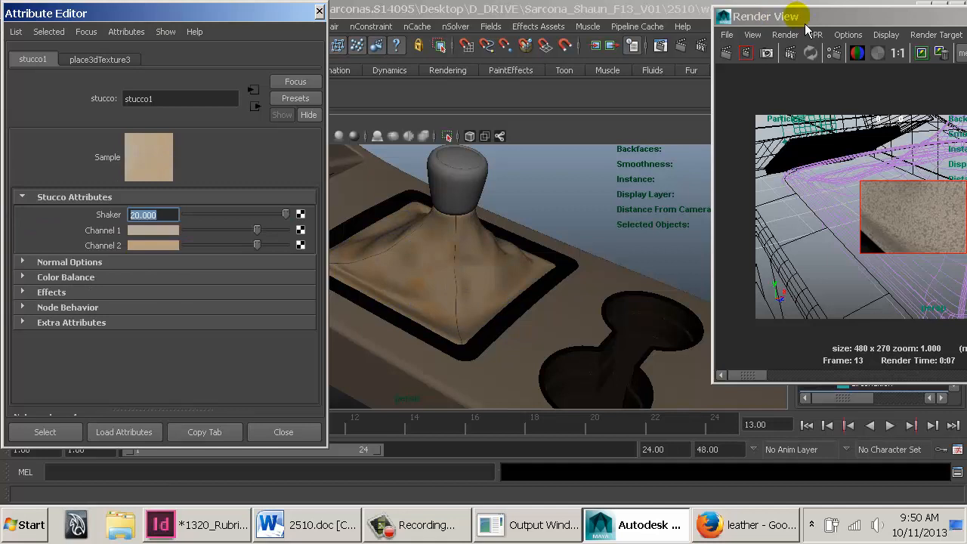
Take a new snapshot of the perspective view and render a region around the gear shift knob and boot
drag(806, 26, 615, 31)
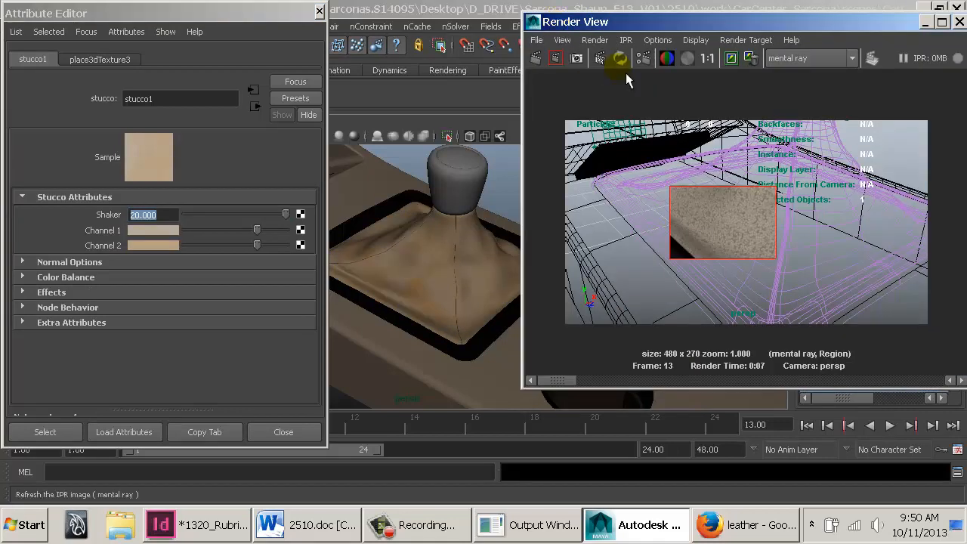
click(585, 60)
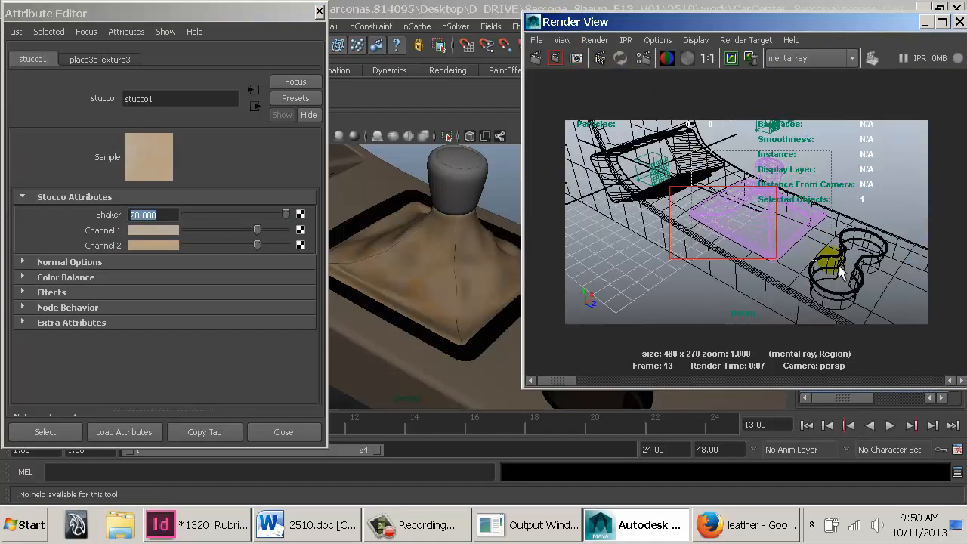
drag(835, 269, 690, 151)
click(559, 60)
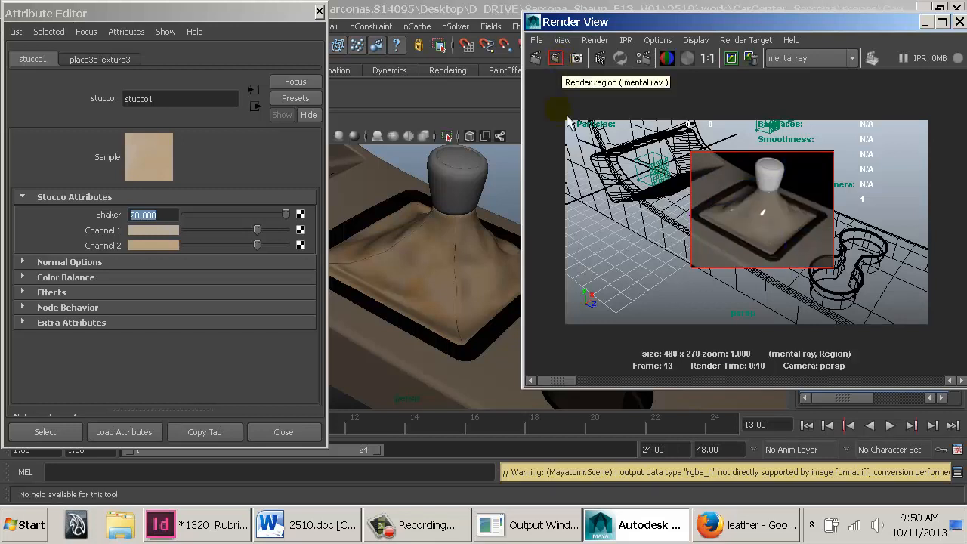
Render a close-up region of the boot from a new snapshot and examine the stucco color variation
alt+right_drag(421, 272, 643, 279)
alt+middle_drag(492, 263, 459, 239)
click(556, 64)
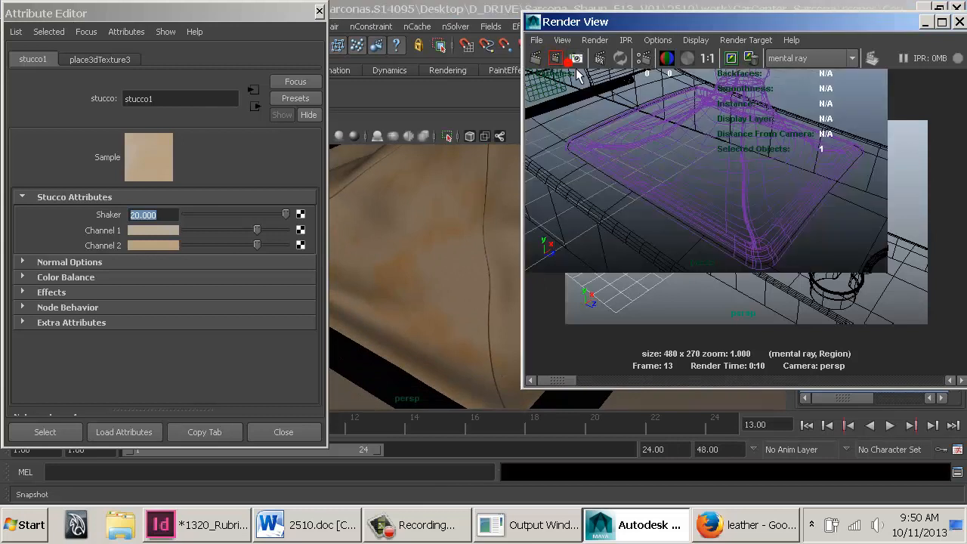
click(556, 60)
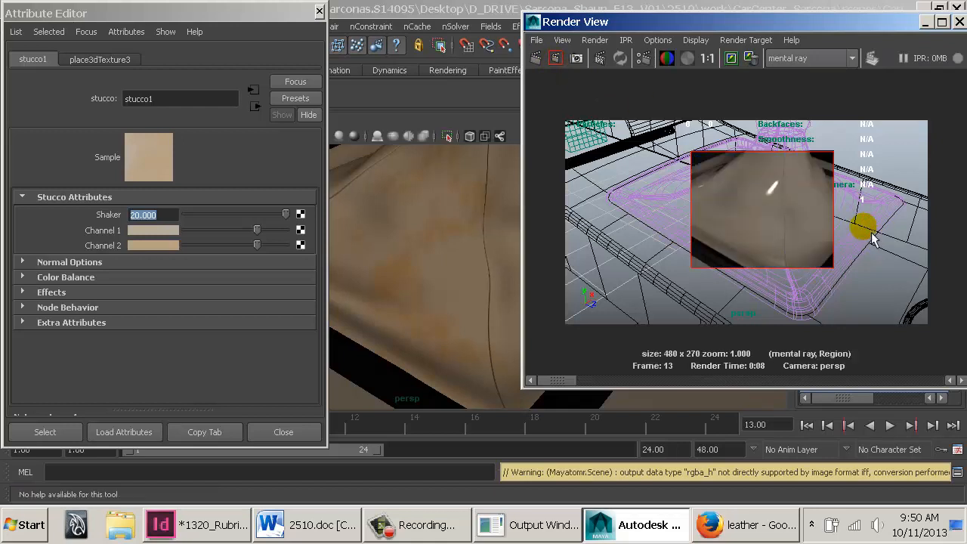
scroll(820, 203, up, 5)
scroll(808, 198, up, 2)
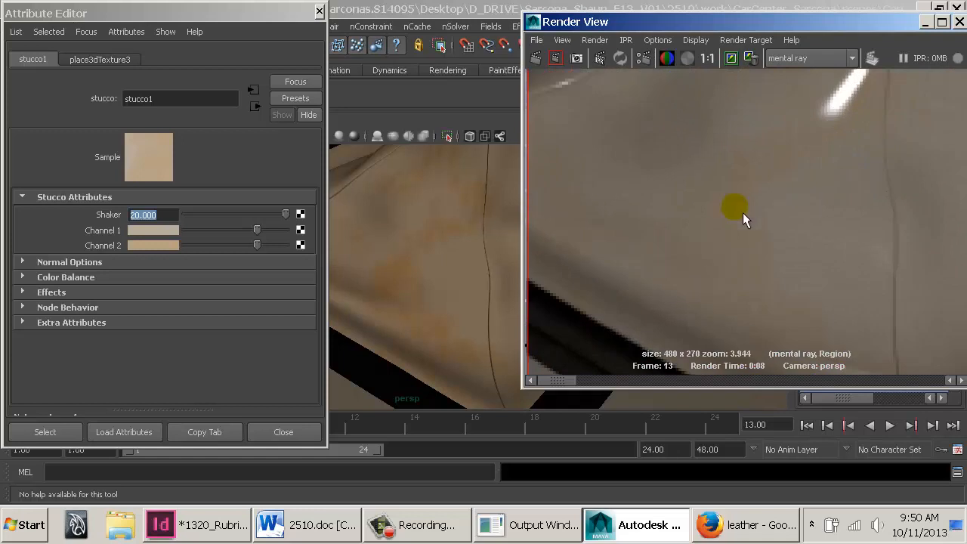
scroll(734, 250, up, 1)
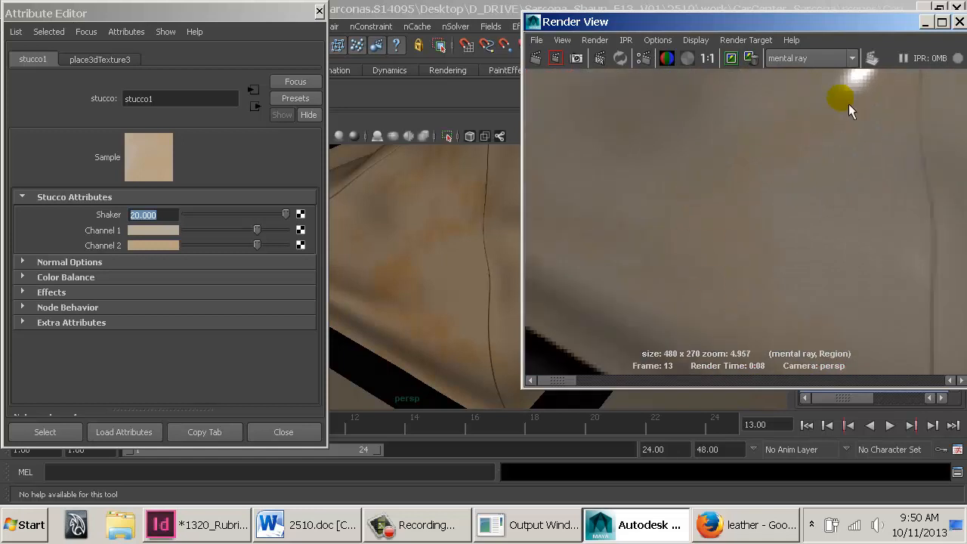
Make the stucco texture's Channel 1 color more saturated and slightly darker by adjusting its HSV saturation and value
click(258, 107)
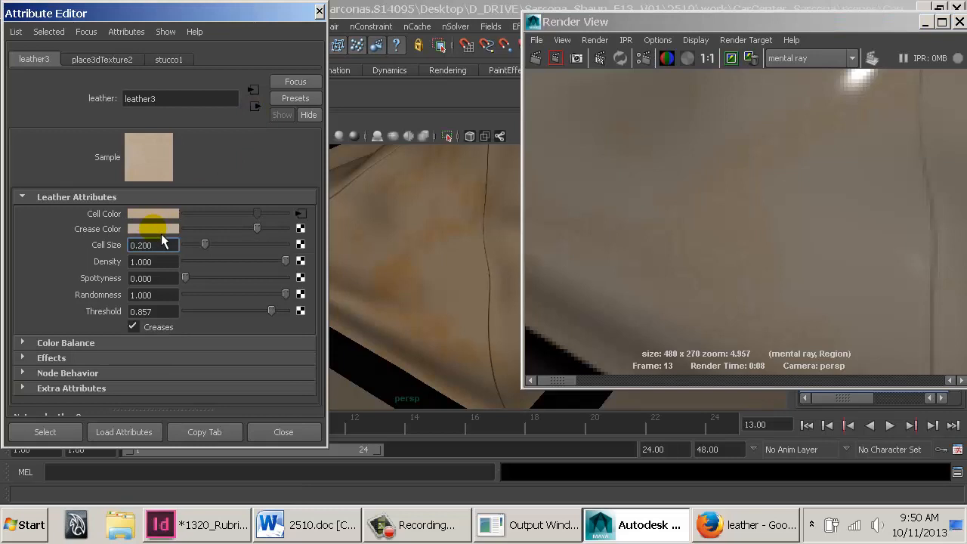
click(301, 214)
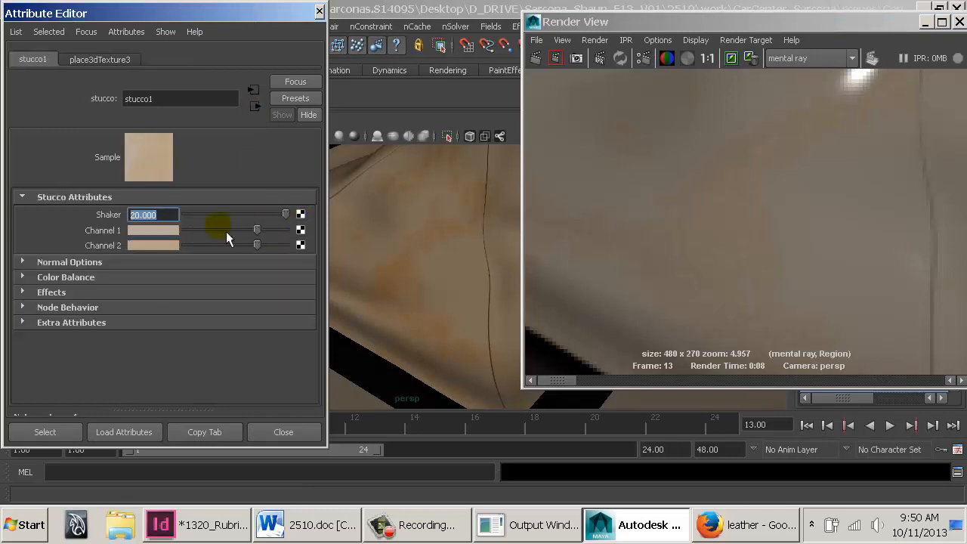
click(150, 245)
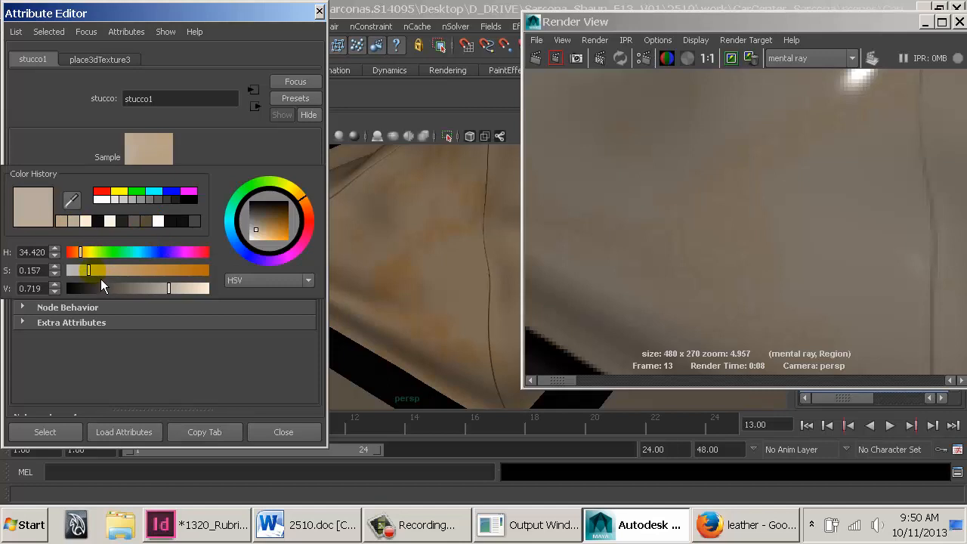
drag(87, 279, 108, 278)
drag(161, 295, 168, 292)
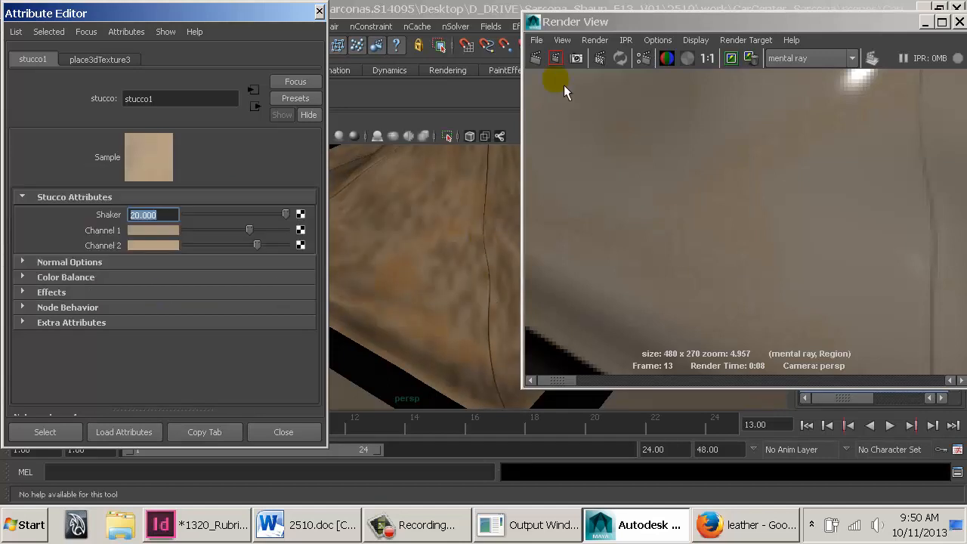
Render the close-up boot region again and examine the adjusted stucco coloring
click(554, 60)
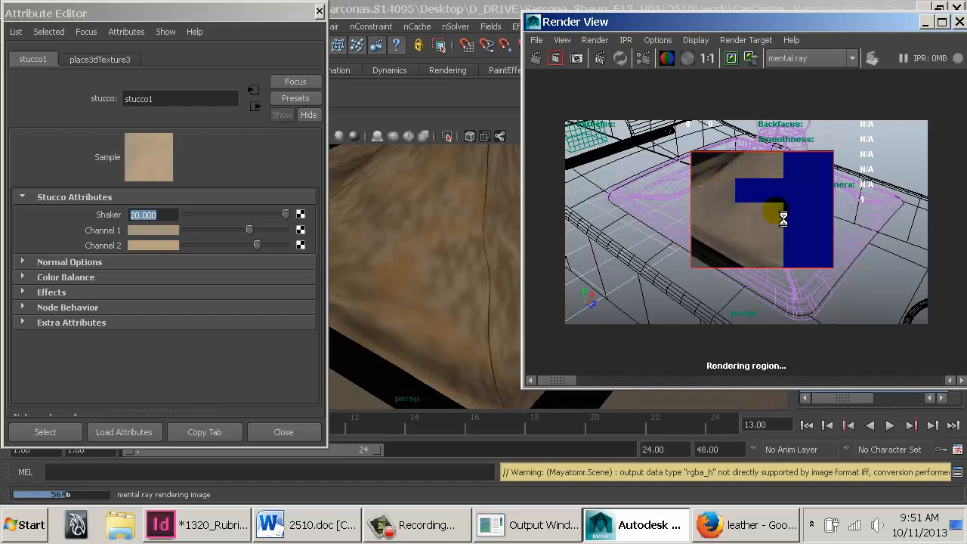
scroll(802, 248, up, 5)
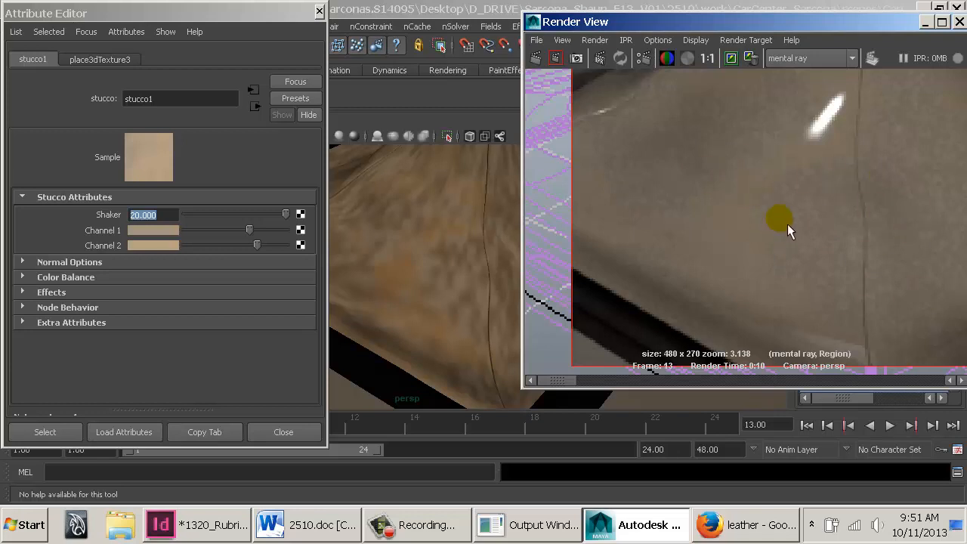
scroll(788, 224, down, 4)
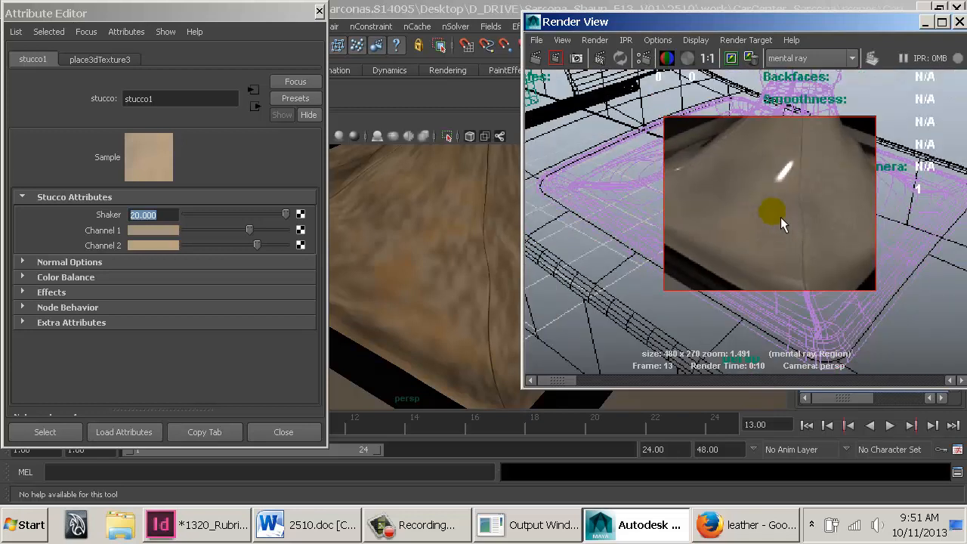
Go to the stickshiftLeather_MIA material from the stucco texture and set its reflectivity to 0.1 and glossiness to 0.8
click(258, 110)
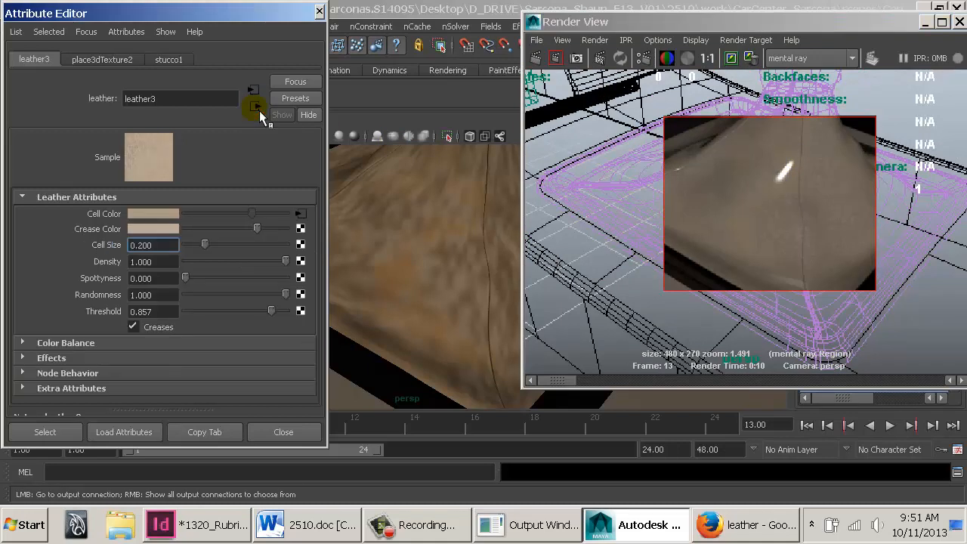
click(258, 110)
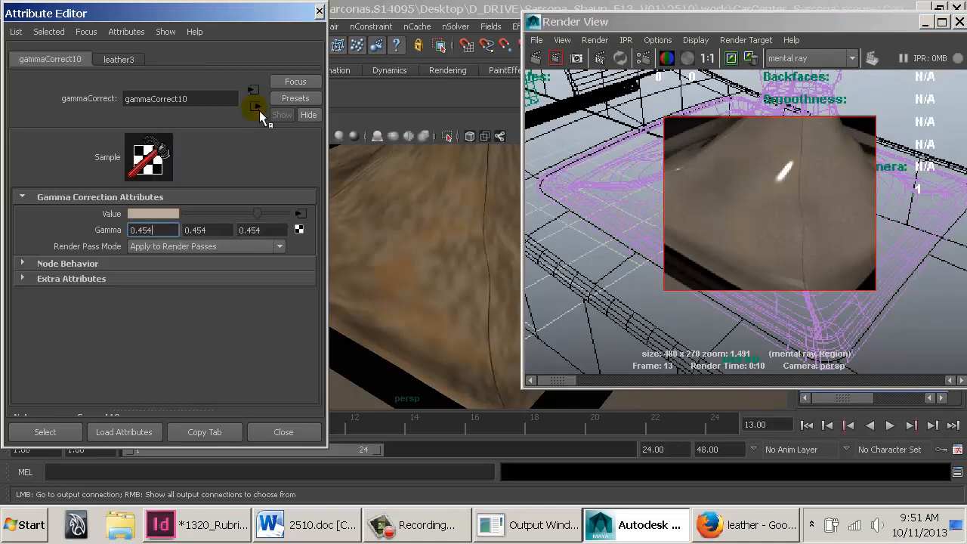
click(258, 110)
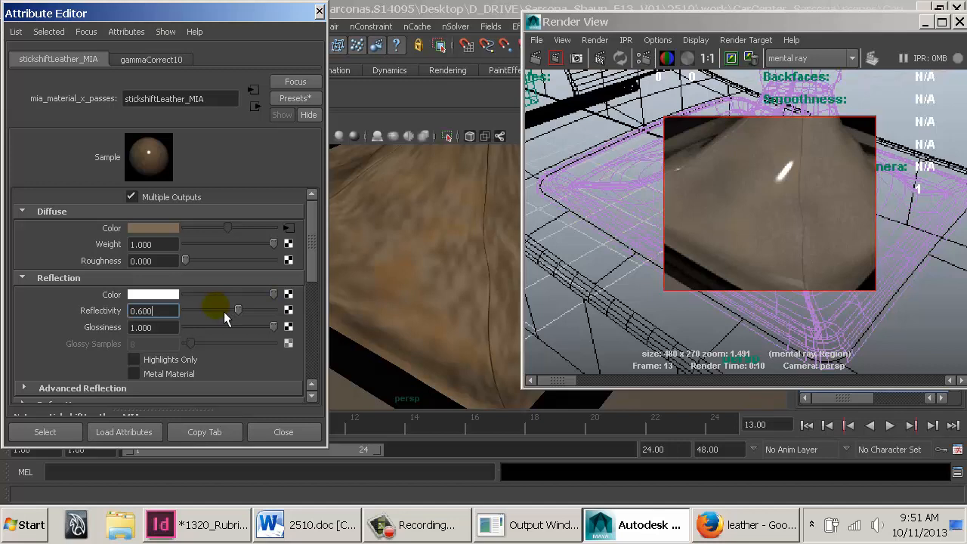
double_click(147, 311)
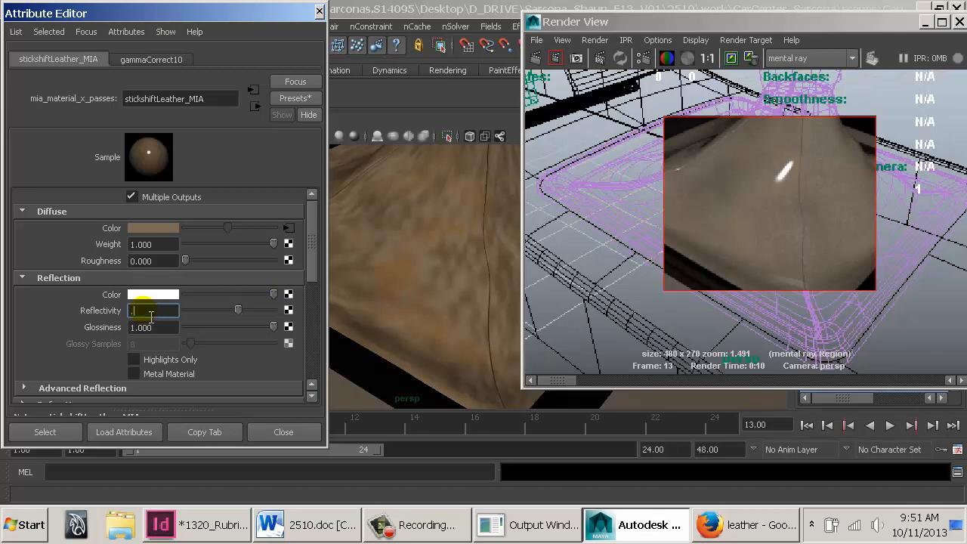
drag(158, 310, 125, 312)
text(.1)
key(Return)
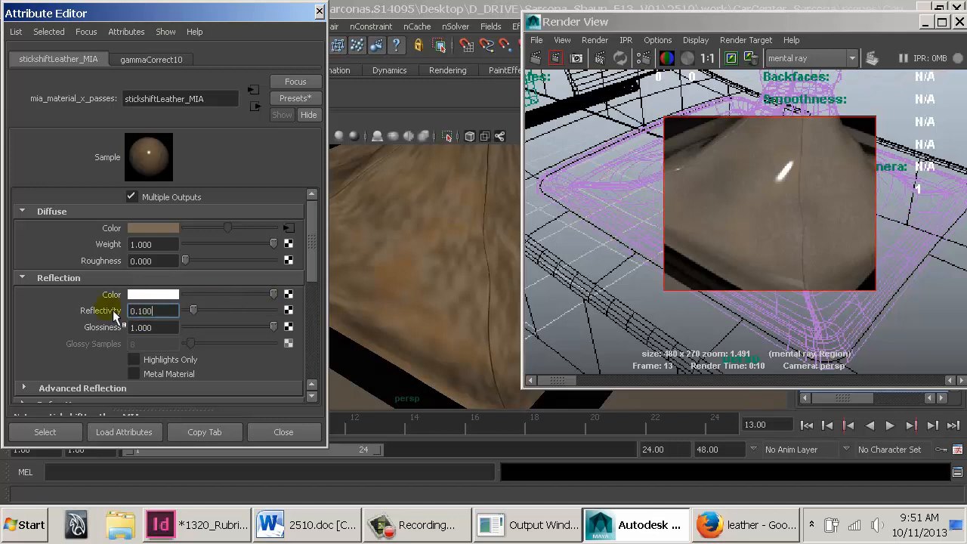
double_click(159, 326)
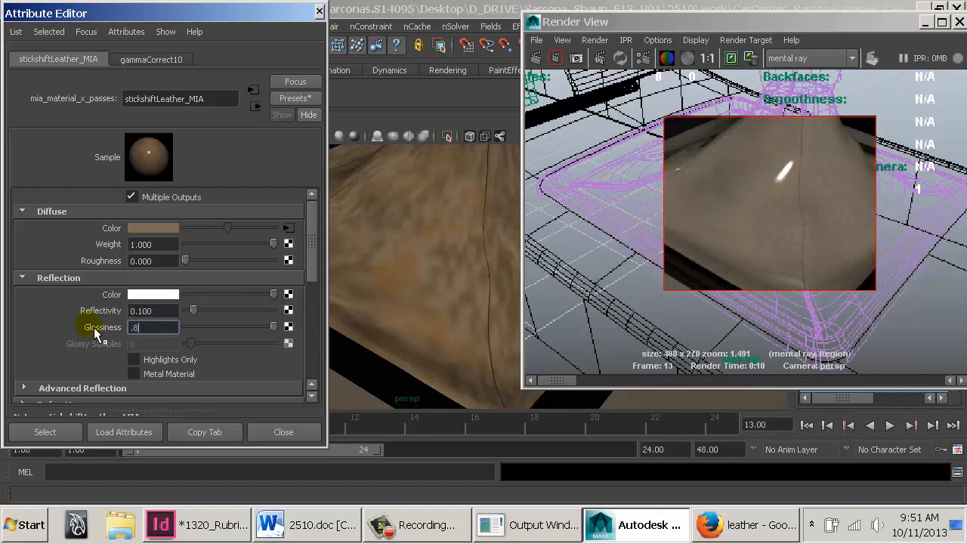
text(.8)
key(Return)
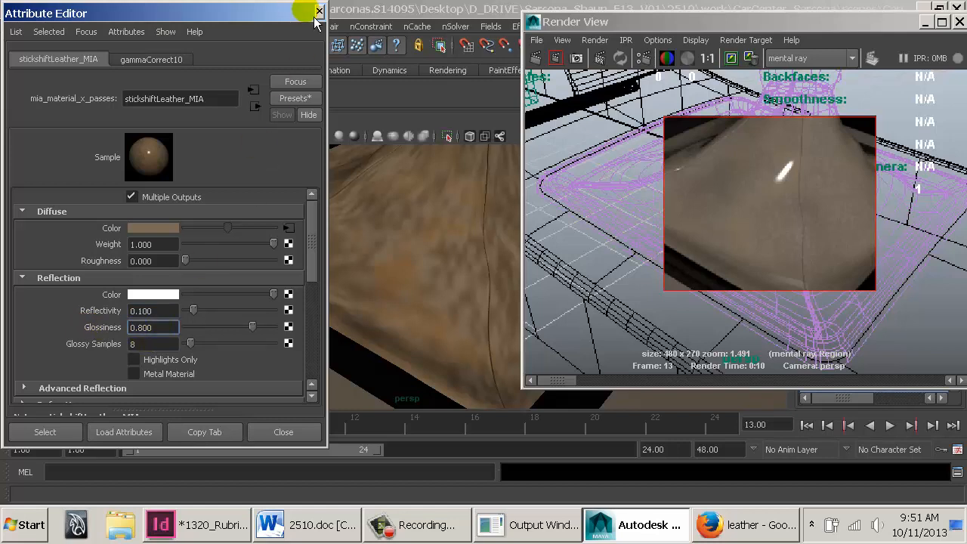
Open the Hypershade and graph the input and output connections of the stickshiftLeather_MIA material
drag(305, 9, 327, 96)
drag(261, 96, 251, 134)
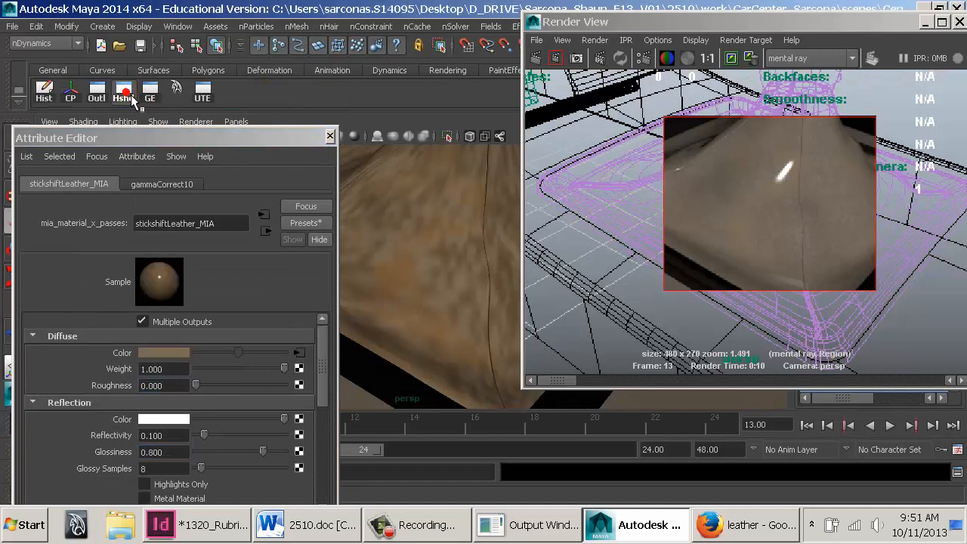
click(130, 97)
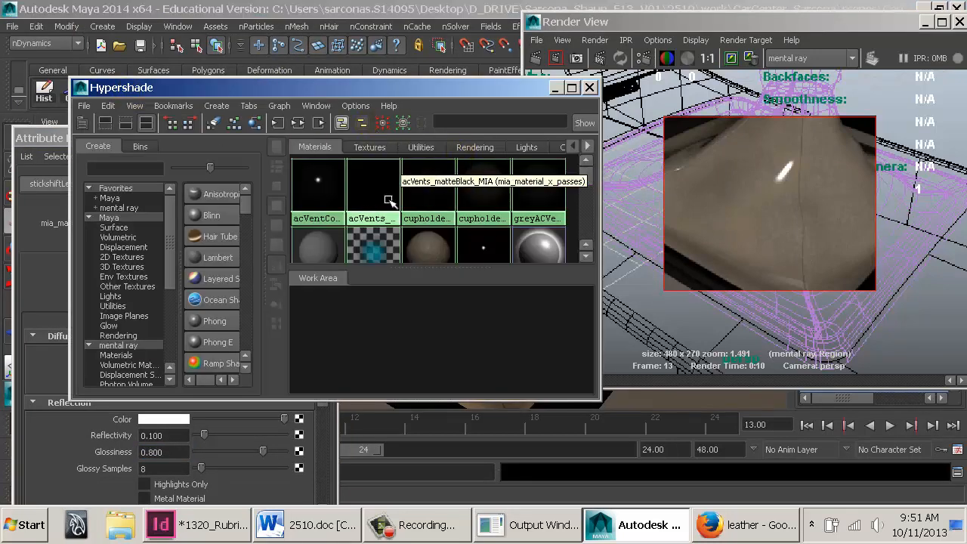
click(586, 257)
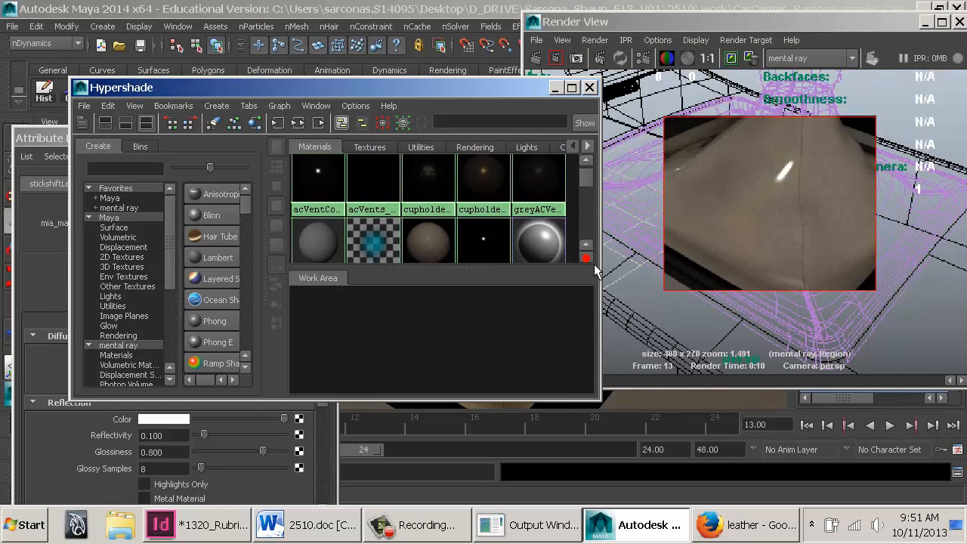
click(586, 258)
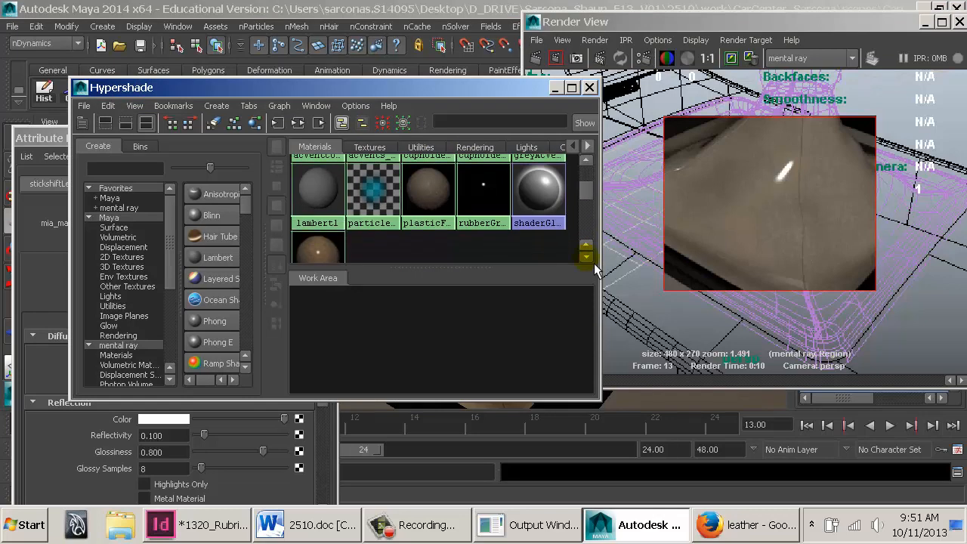
click(306, 243)
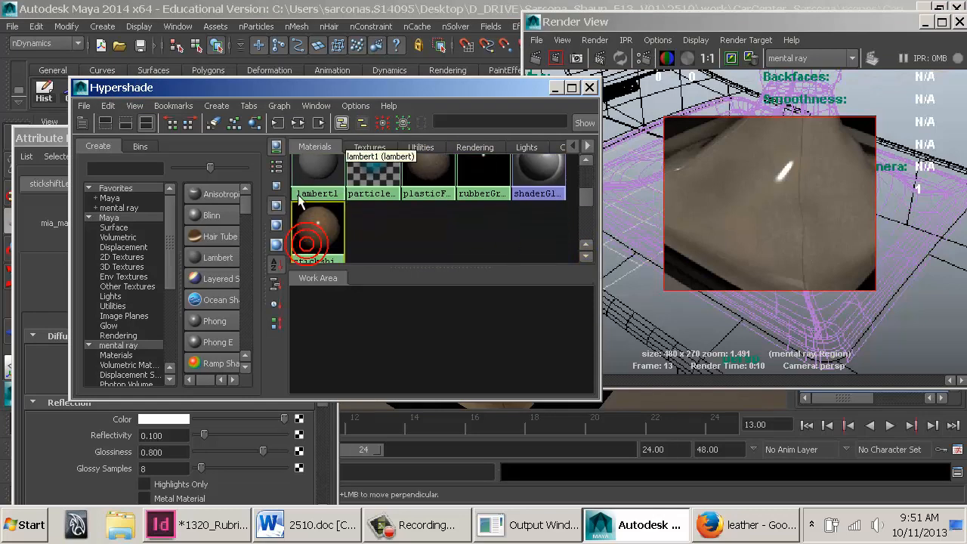
click(298, 123)
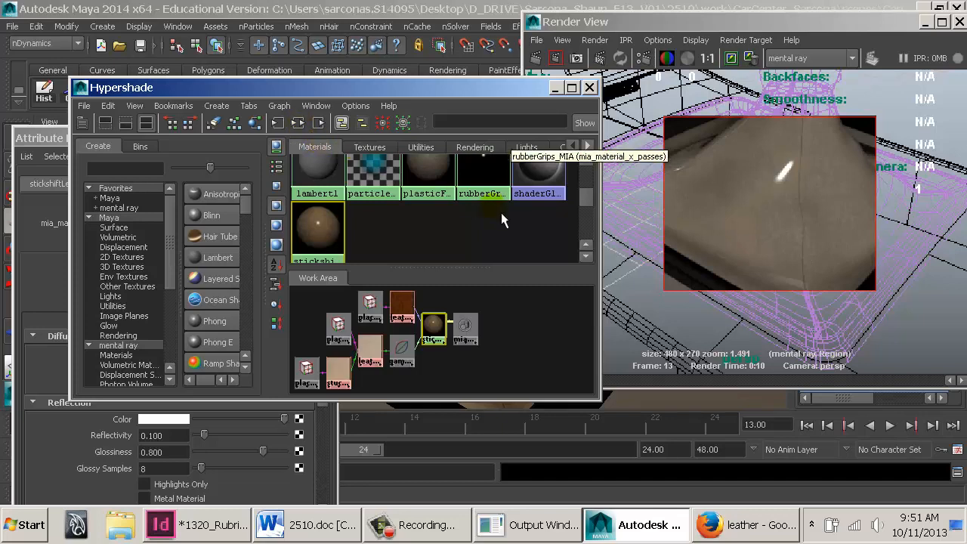
Spread out the shading group, material, leather2 and its placement node to expose the leather2 connection into the material
drag(477, 335, 562, 335)
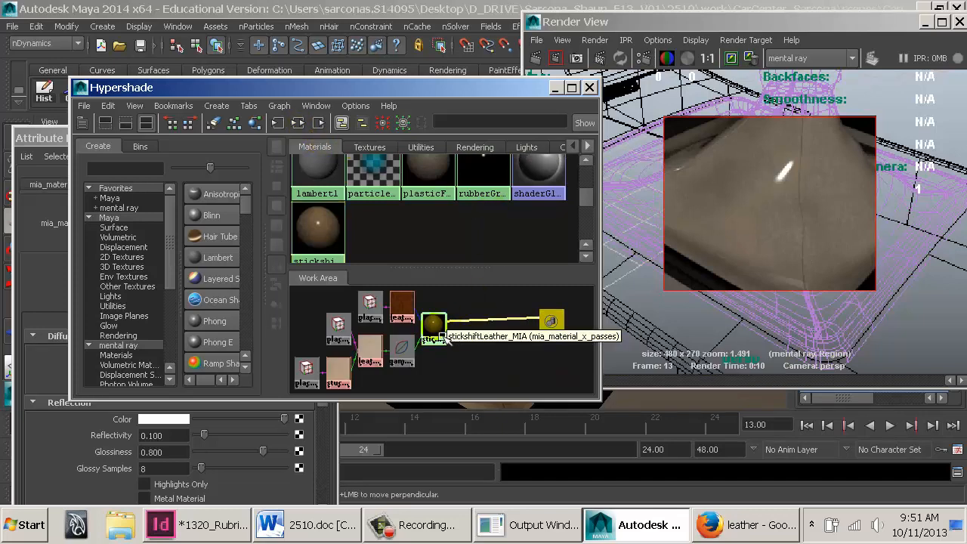
drag(436, 331, 519, 332)
drag(402, 307, 444, 304)
drag(391, 317, 408, 313)
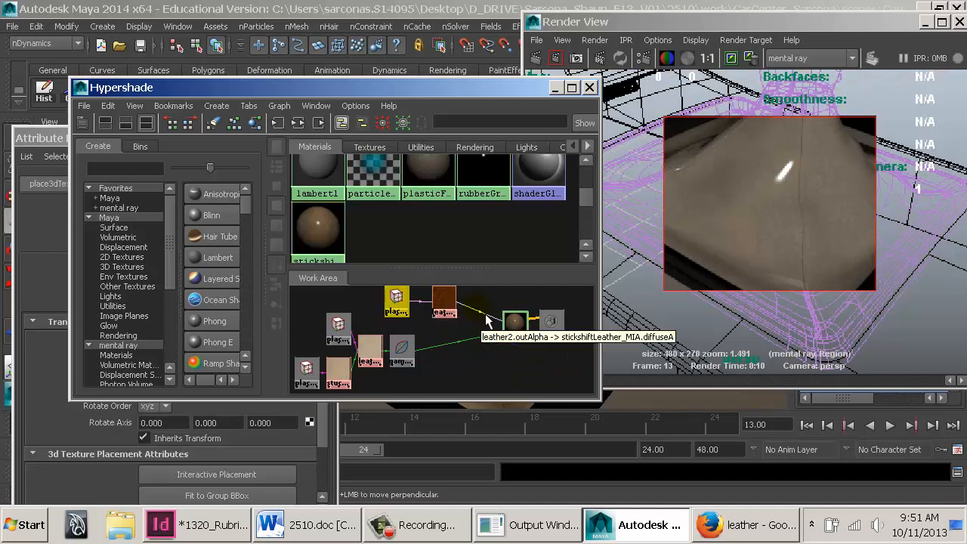
click(510, 322)
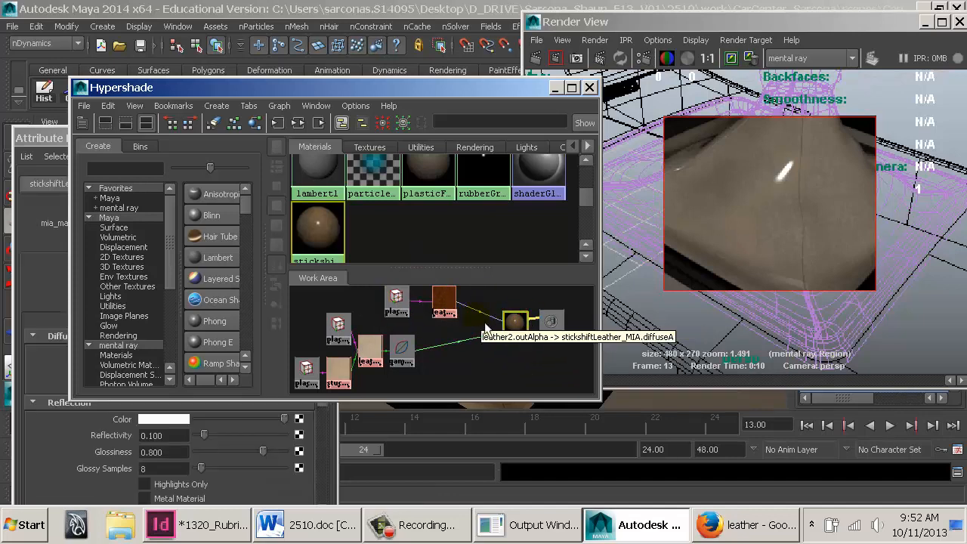
Delete the leather2 texture and its 3D placement node, and regraph the stickshiftLeather_MIA network
drag(467, 324, 356, 297)
click(399, 300)
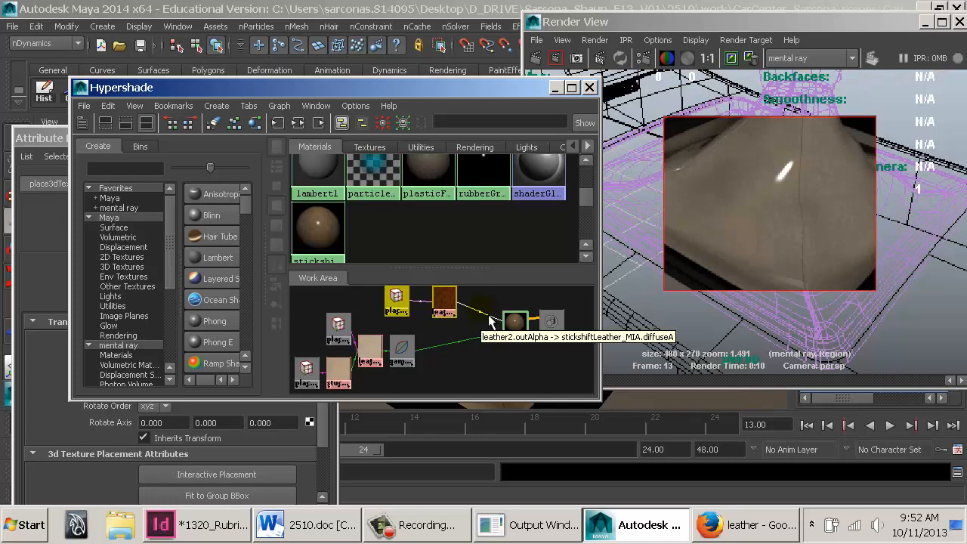
click(459, 323)
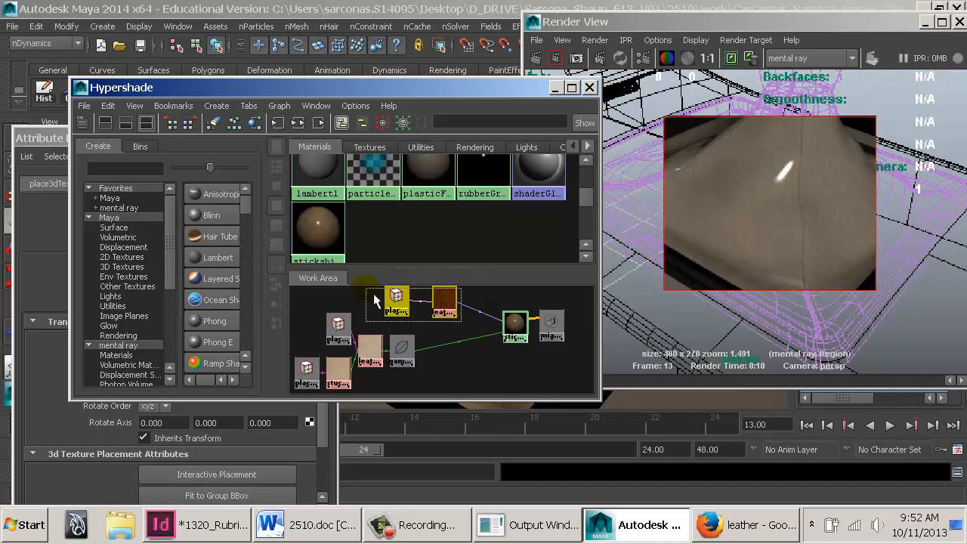
click(515, 323)
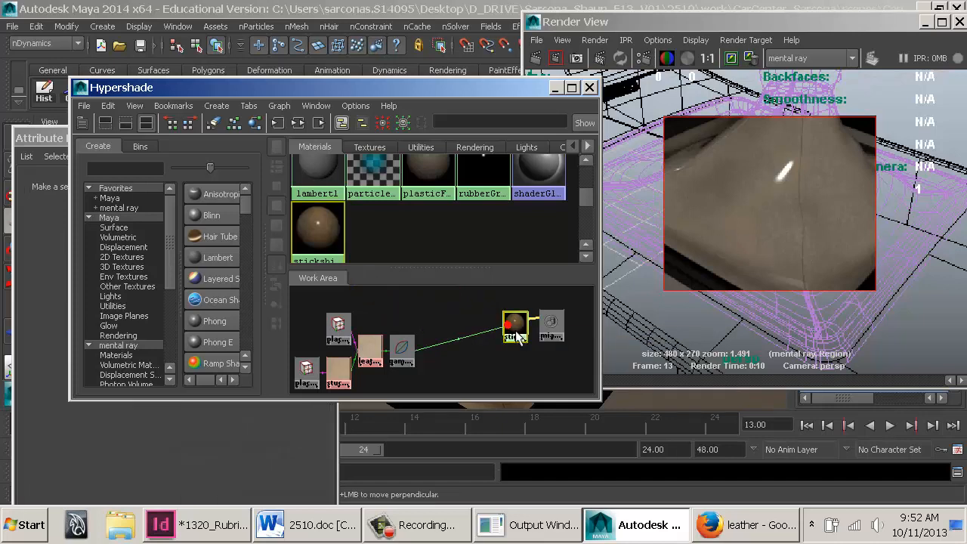
click(299, 124)
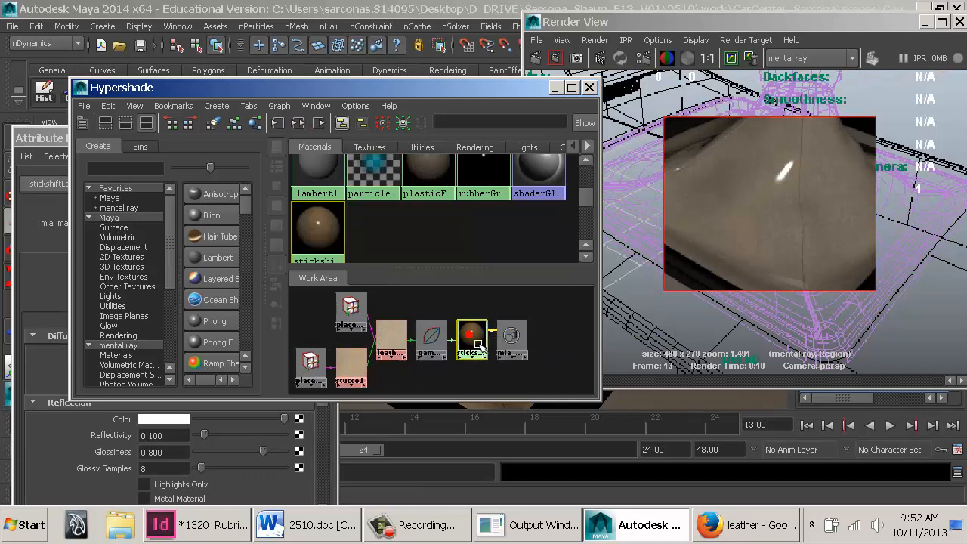
Inspect how the gamma correction, leather3, stucco1 and 3D placement nodes feed into the stickshiftLeather_MIA material
click(436, 340)
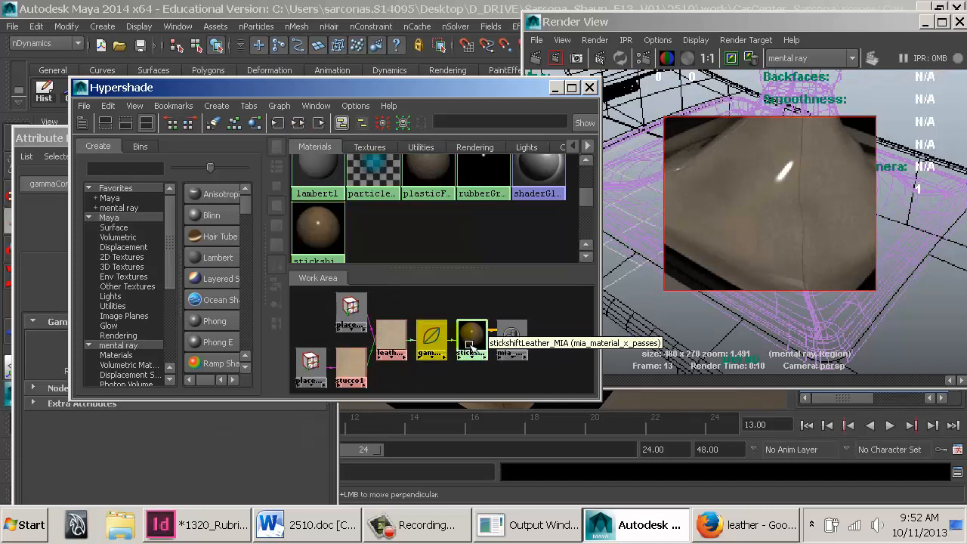
click(396, 350)
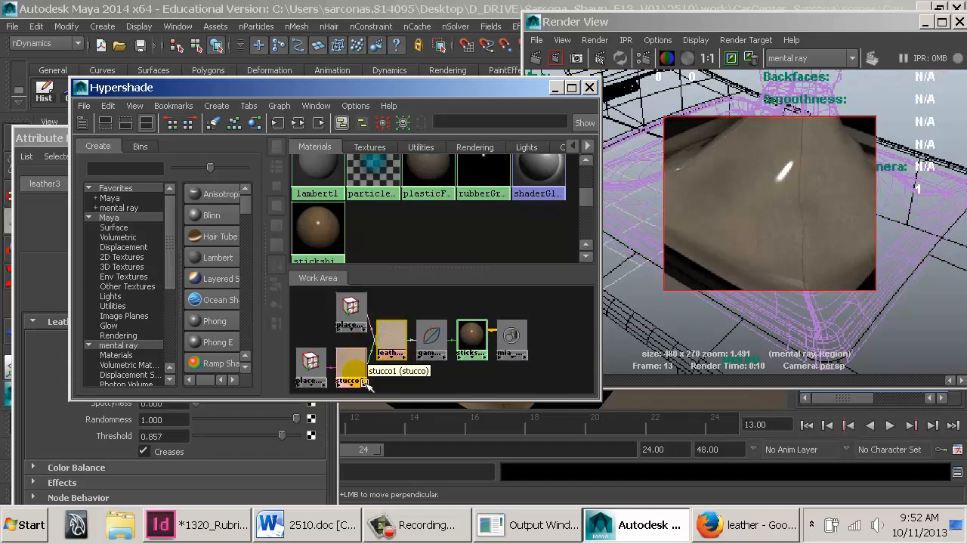
click(355, 372)
click(395, 347)
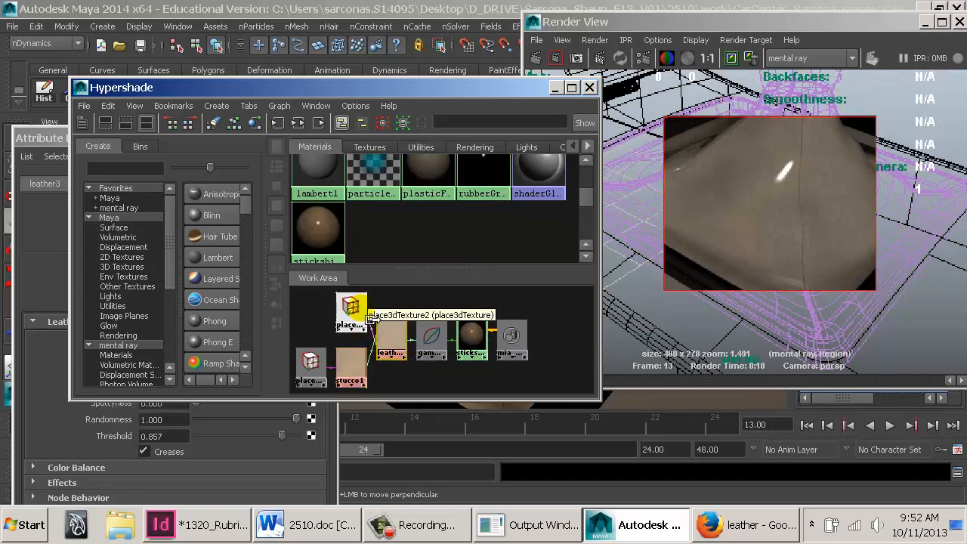
click(368, 317)
click(390, 342)
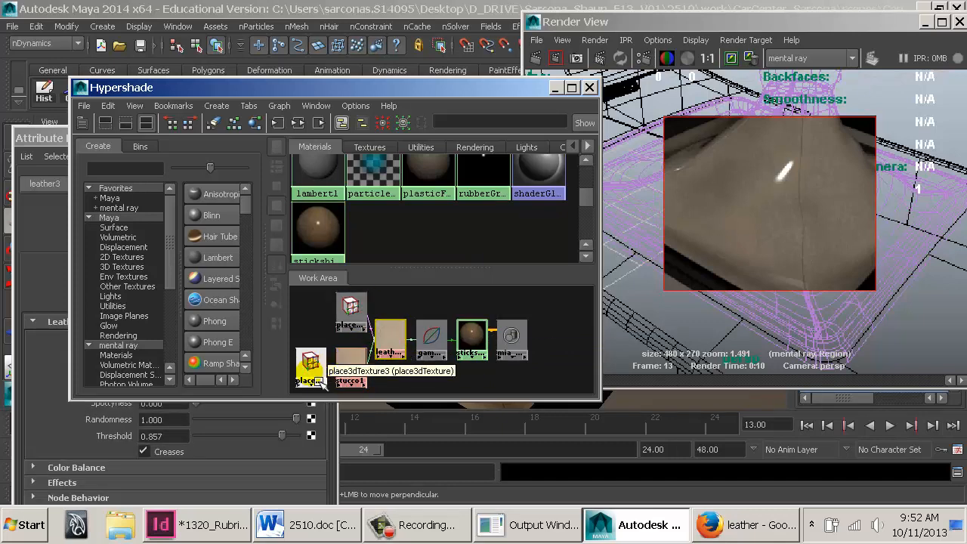
click(312, 370)
click(349, 369)
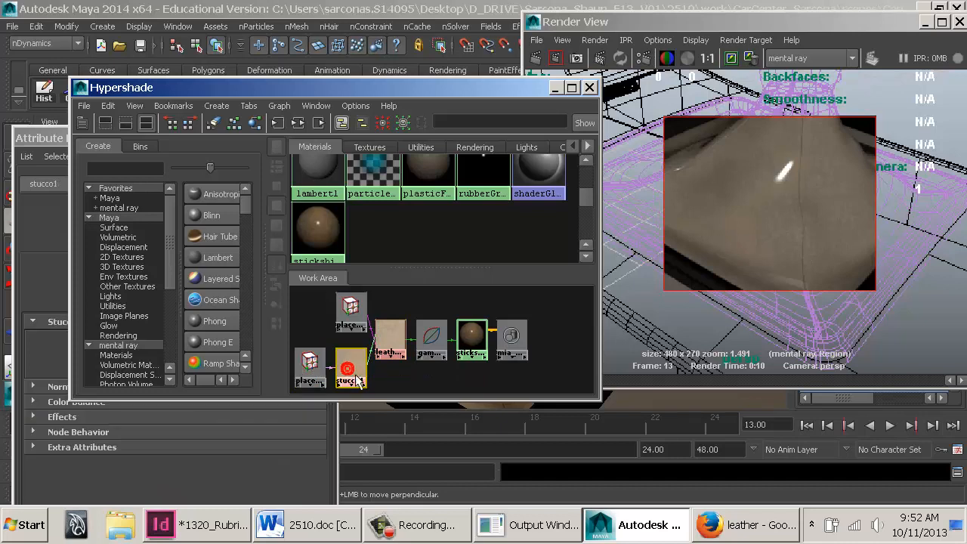
Move the gamma correction node above the others and shift the material and shading group away from leather3
click(465, 367)
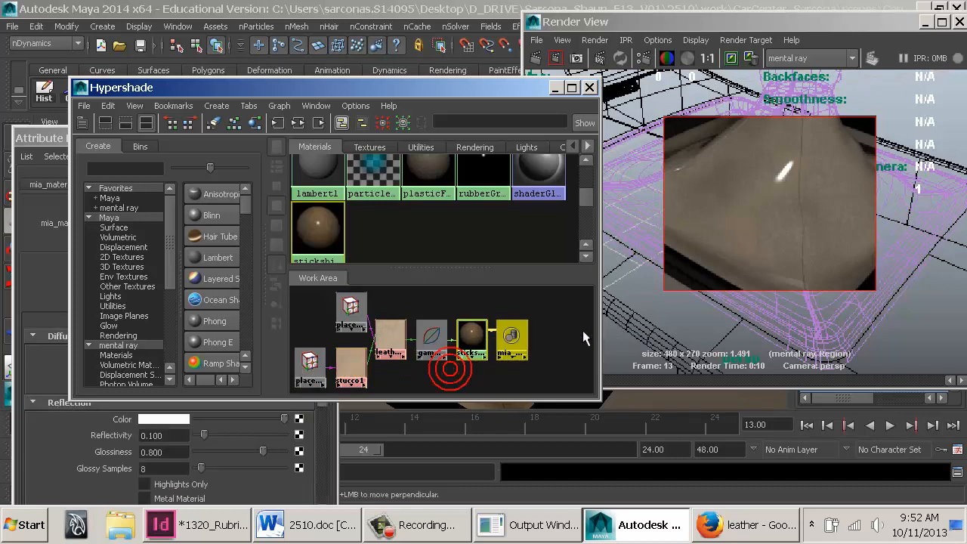
drag(475, 371, 453, 330)
click(479, 370)
drag(468, 378, 570, 315)
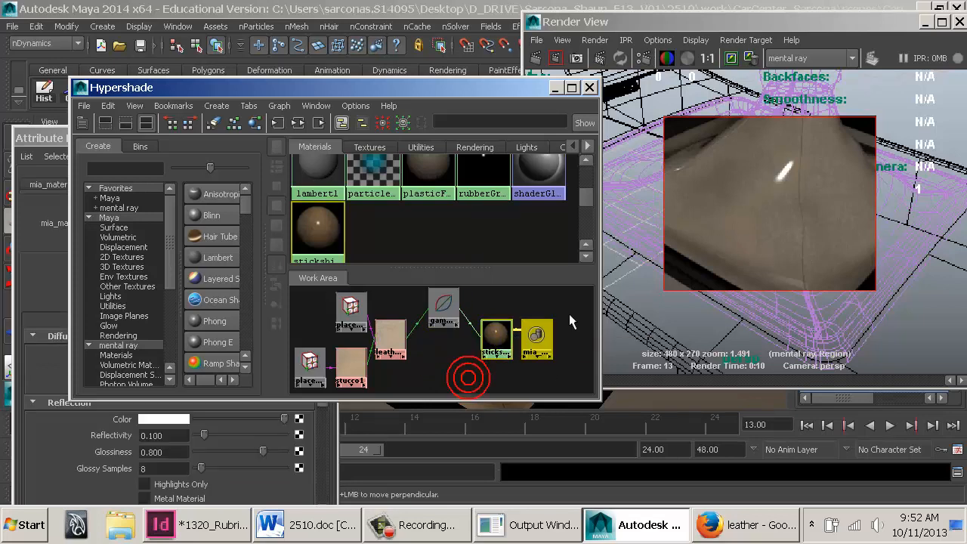
drag(498, 334, 456, 318)
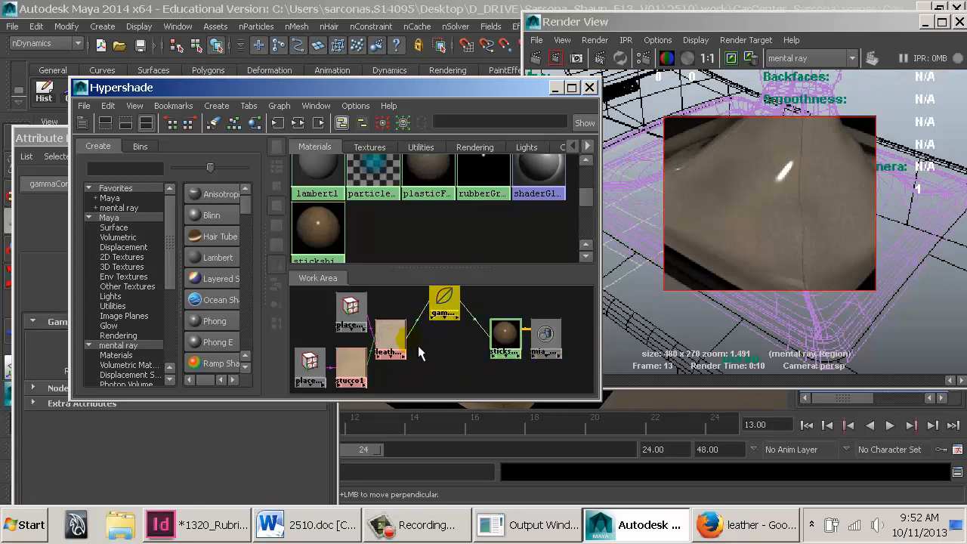
Connect the leather3 texture to the Standard Bump attribute of the stickshiftLeather_MIA material
scroll(412, 348, up, 2)
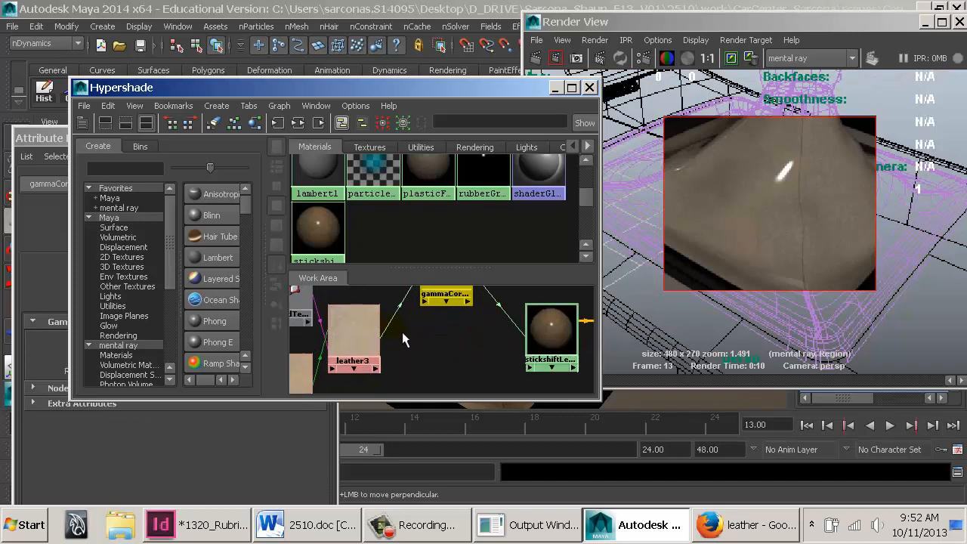
alt+middle_drag(304, 320, 425, 320)
alt+right_drag(427, 322, 542, 333)
alt+middle_drag(542, 340, 446, 344)
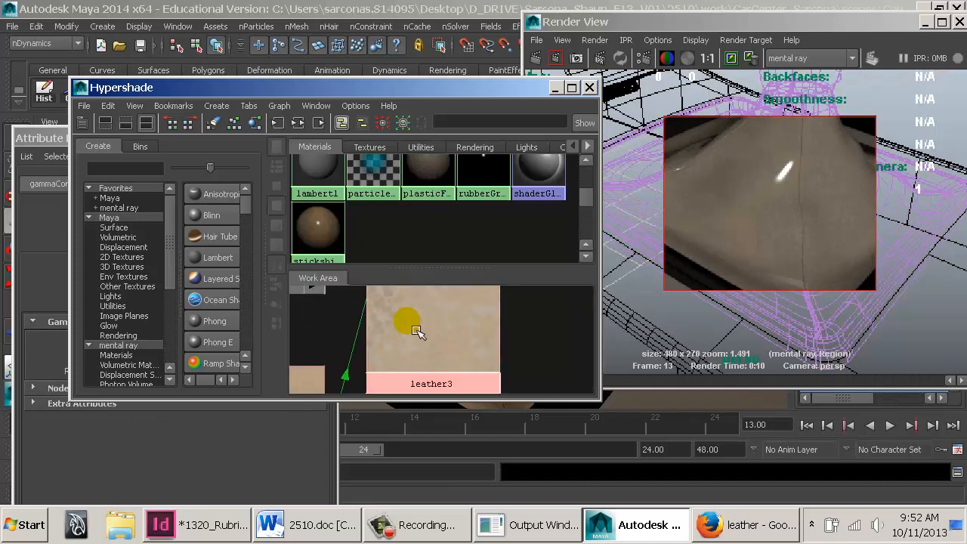
alt+right_drag(548, 360, 367, 315)
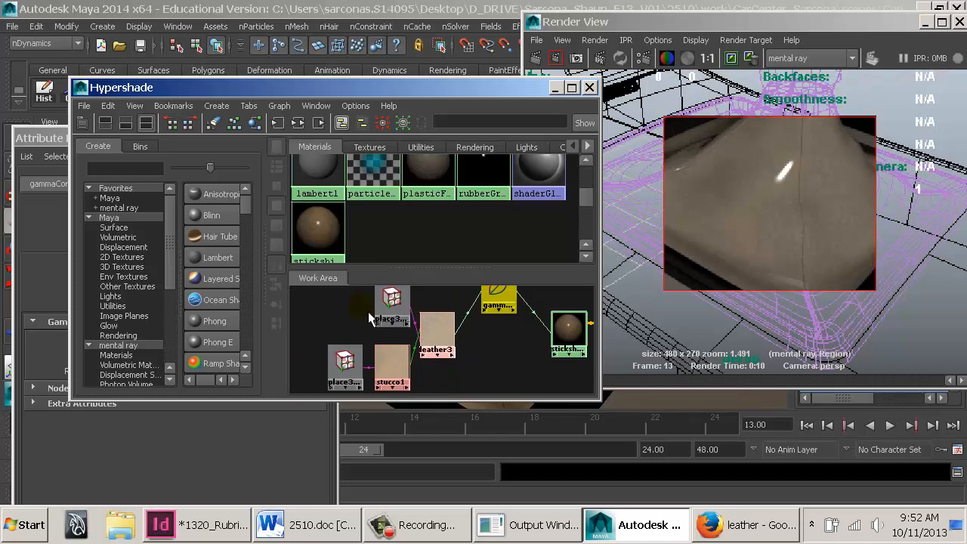
alt+middle_drag(505, 344, 422, 341)
click(487, 328)
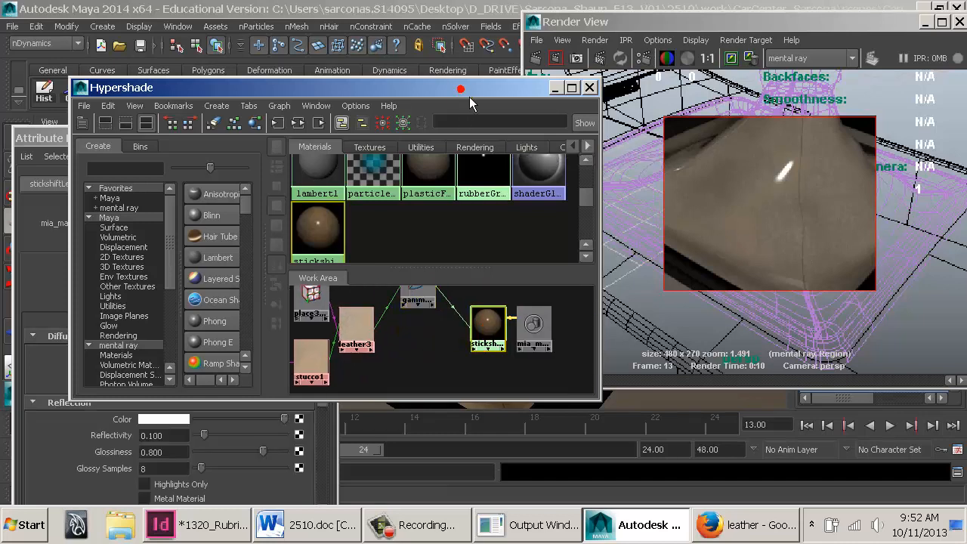
drag(462, 88, 763, 84)
drag(264, 140, 305, 28)
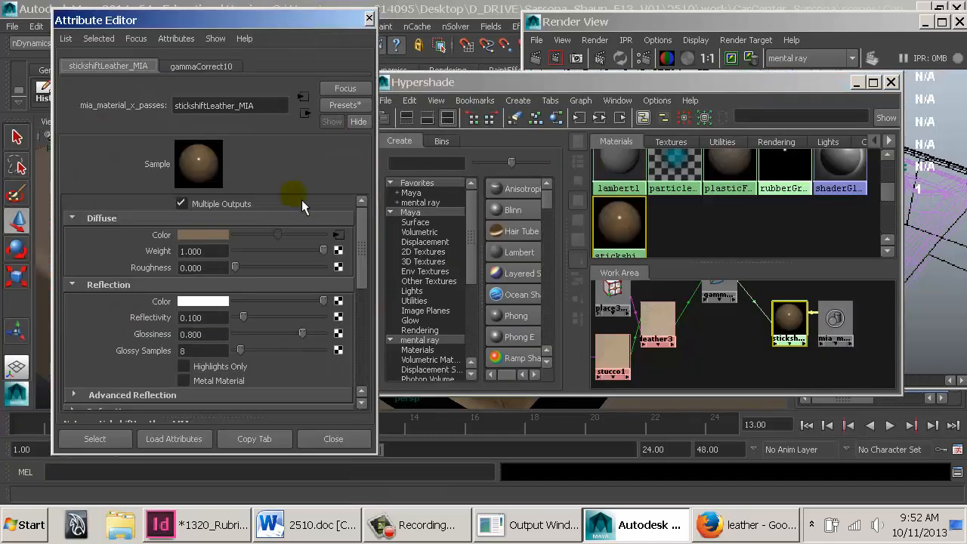
scroll(297, 283, down, 10)
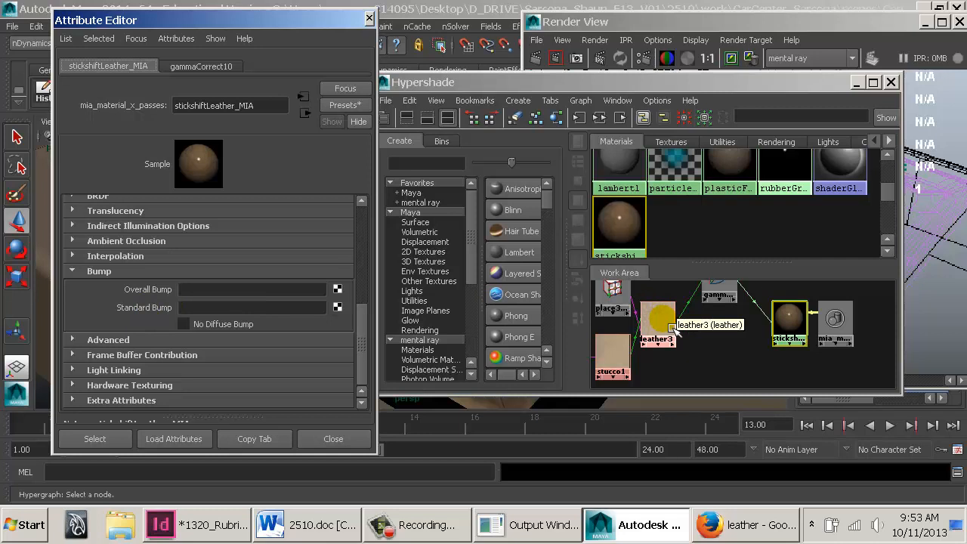
middle_drag(671, 326, 131, 313)
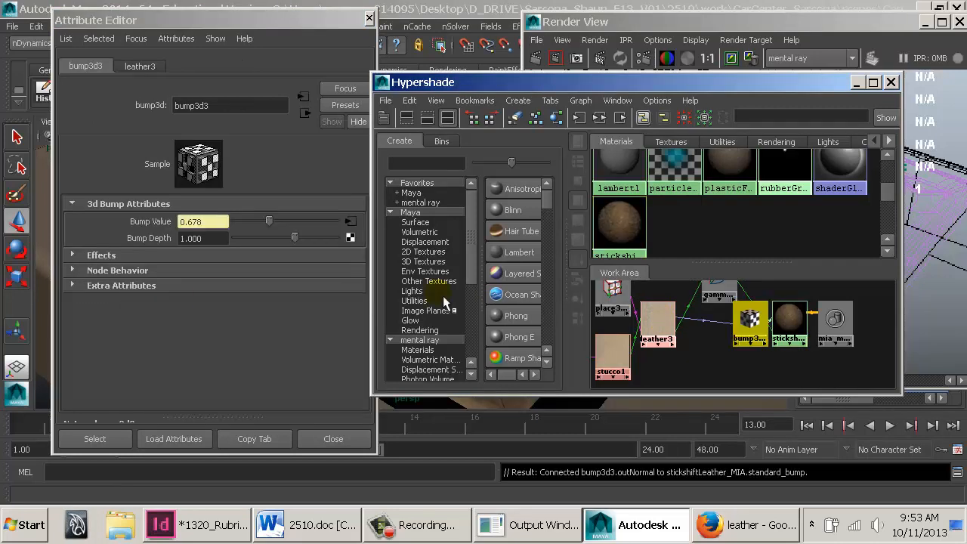
Set the bump3d3 node's bump depth to -1, checking the effect on the stickshiftLeather_MIA swatch
scroll(796, 326, up, 3)
alt+middle_drag(816, 330, 707, 349)
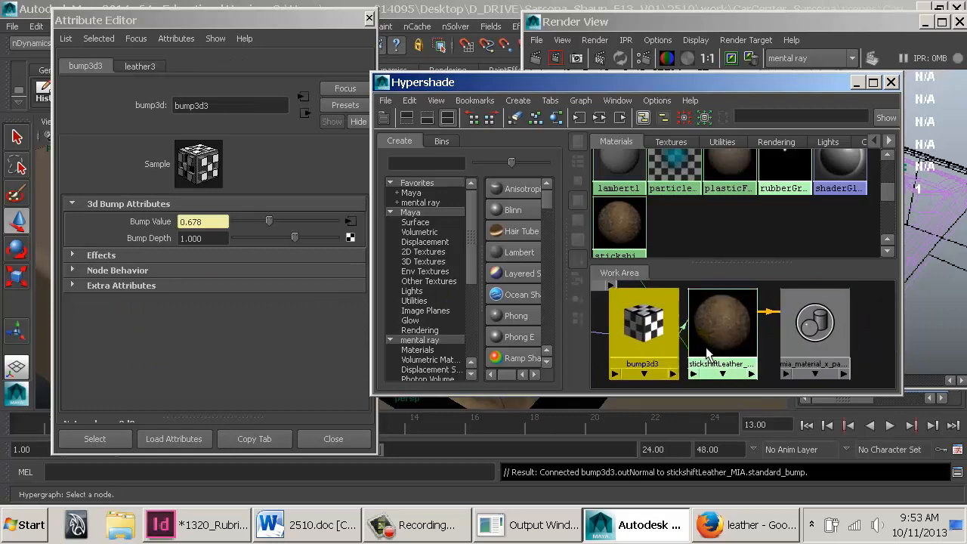
scroll(709, 348, up, 4)
scroll(709, 339, up, 2)
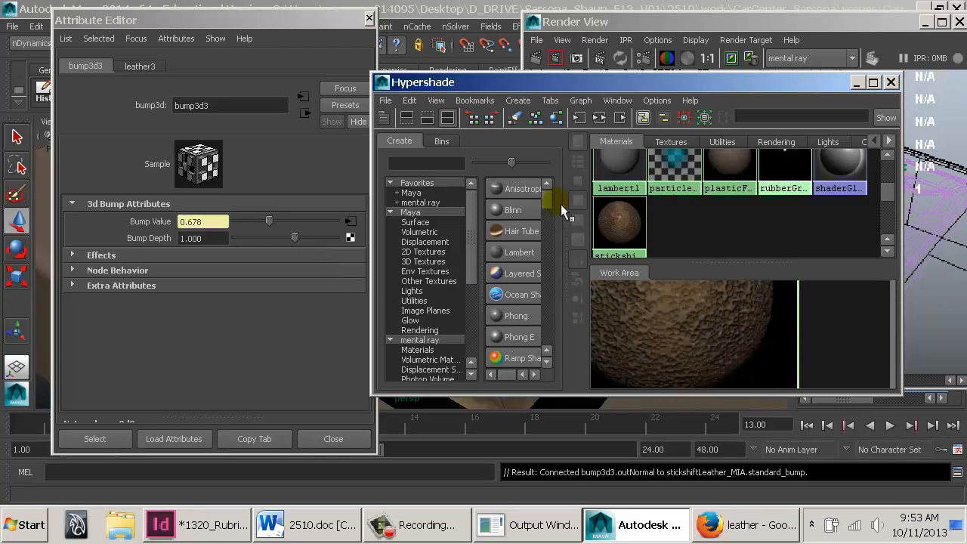
click(180, 239)
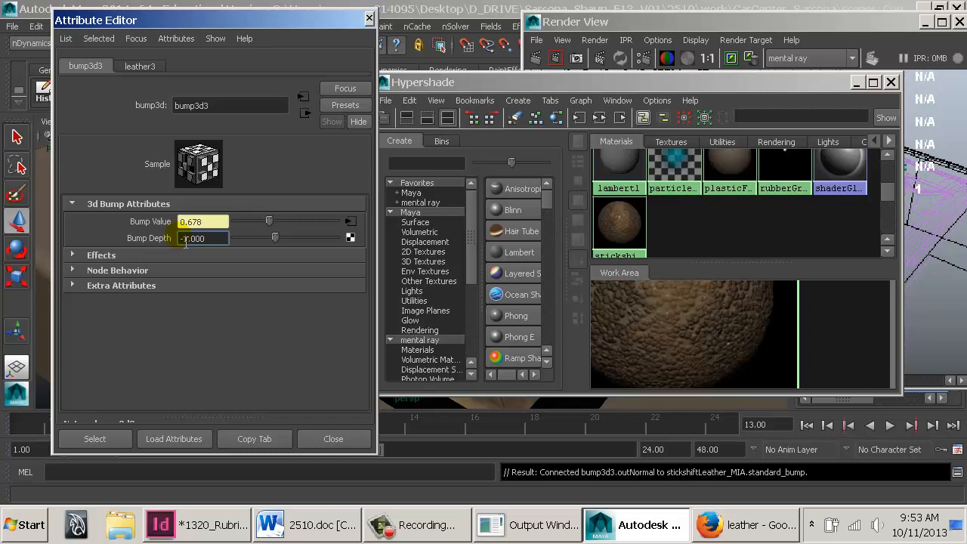
Uncover the Render View and re-render the region around the gear shift boot
drag(718, 83, 442, 141)
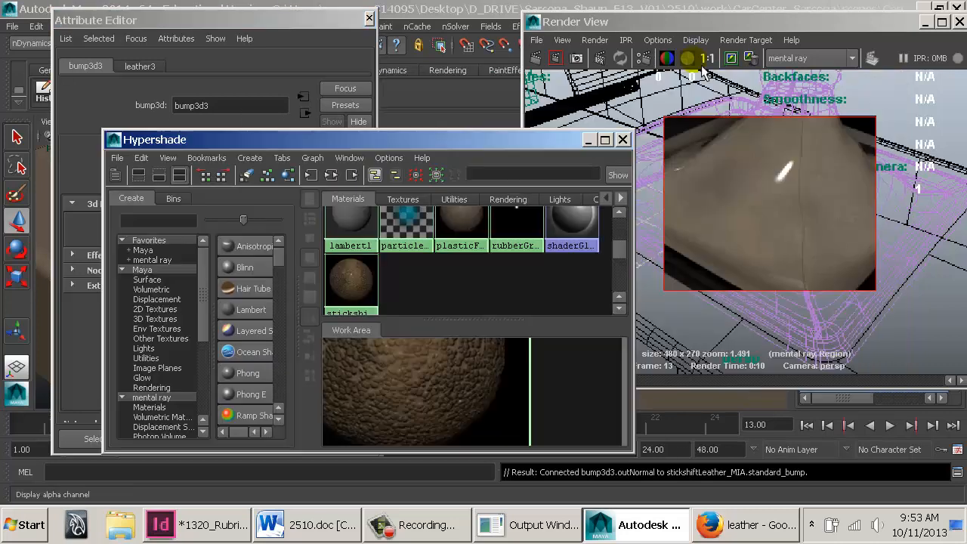
click(712, 23)
click(558, 58)
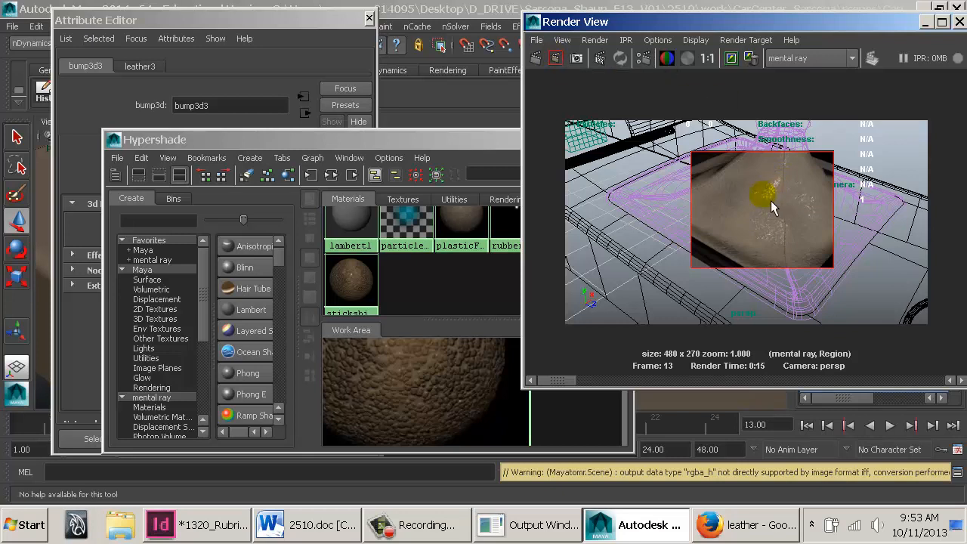
Connect a new Gamma Correct node to the Reflection Color of the stickshiftLeather_MIA material
double_click(356, 309)
scroll(367, 310, up, 10)
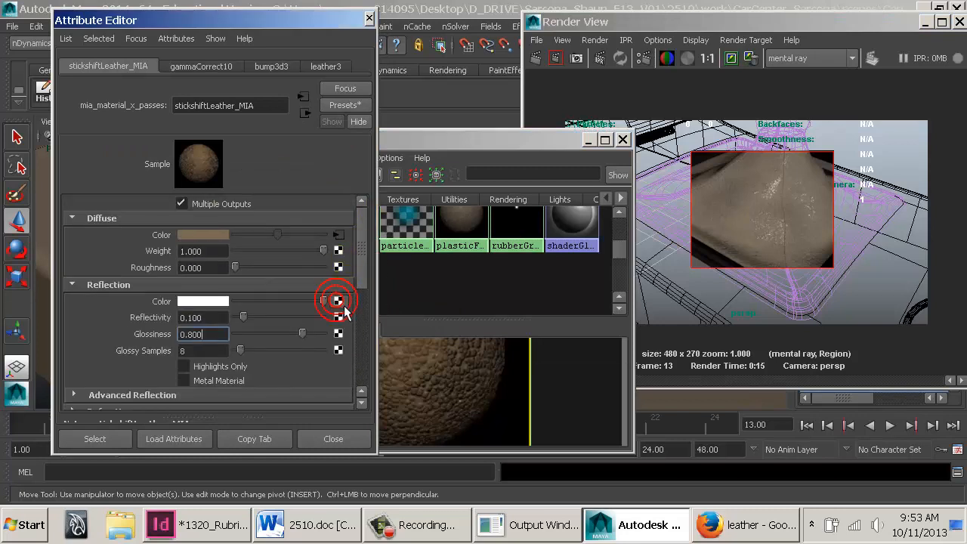
click(337, 301)
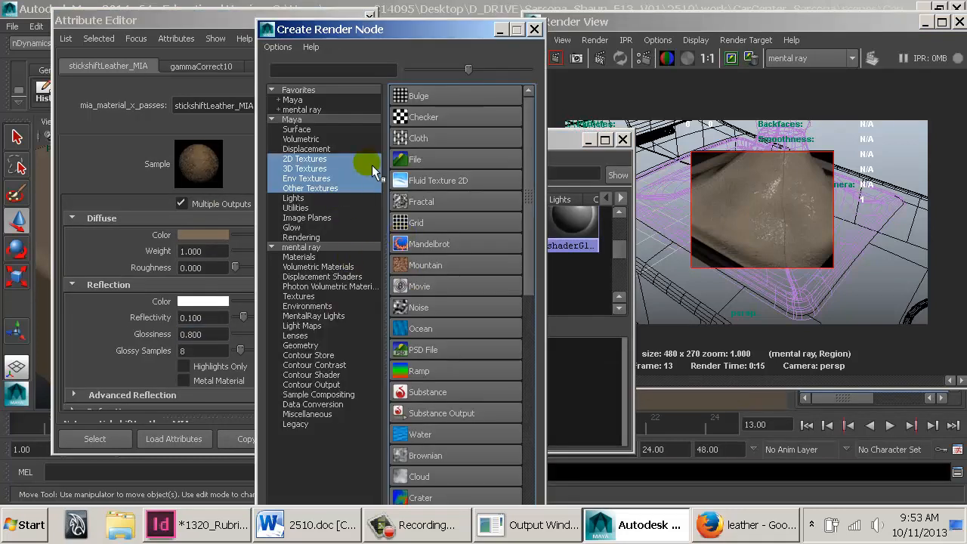
click(292, 99)
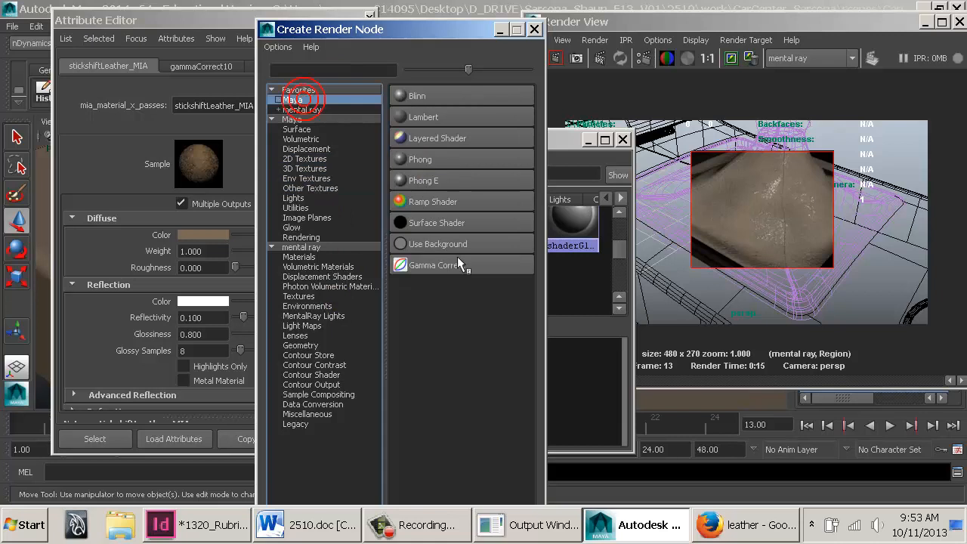
click(446, 266)
Set all three gamma values of the new gamma correction node to 0.454 and save the scene
click(202, 237)
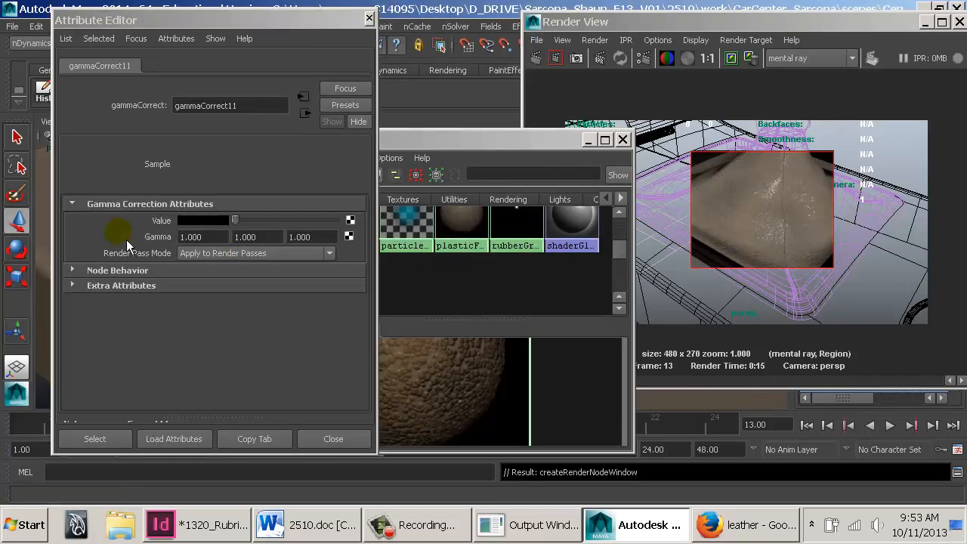
text(.454)
key(Tab)
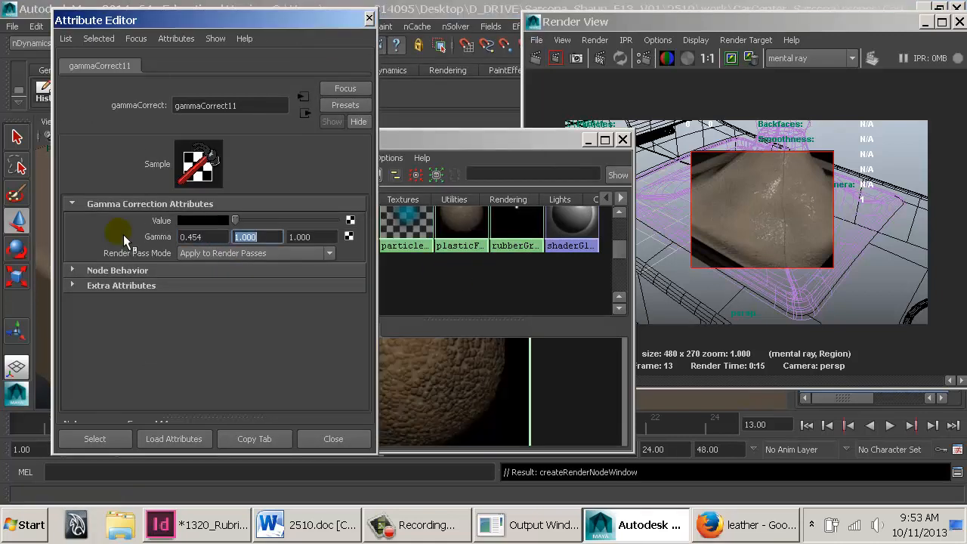
text(.454)
key(Tab)
text(4)
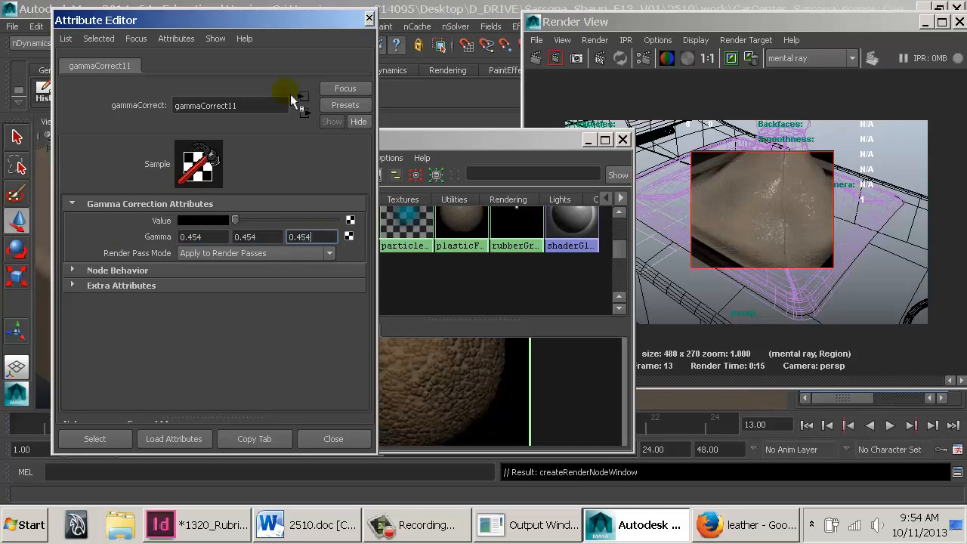
drag(291, 20, 465, 21)
click(156, 56)
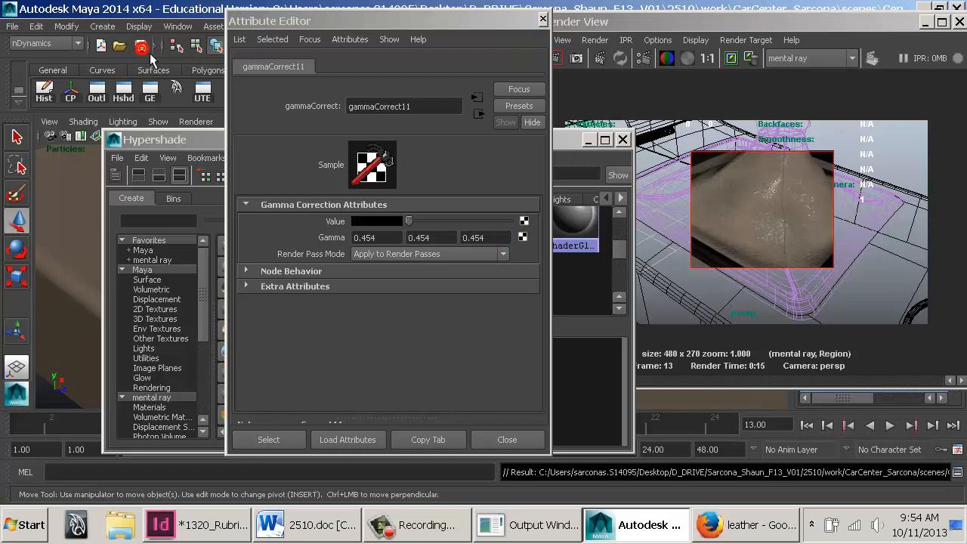
Set the gamma correction node's value colour to a light tan of hue 34.420, saturation 0.174 and value 0.826
click(369, 220)
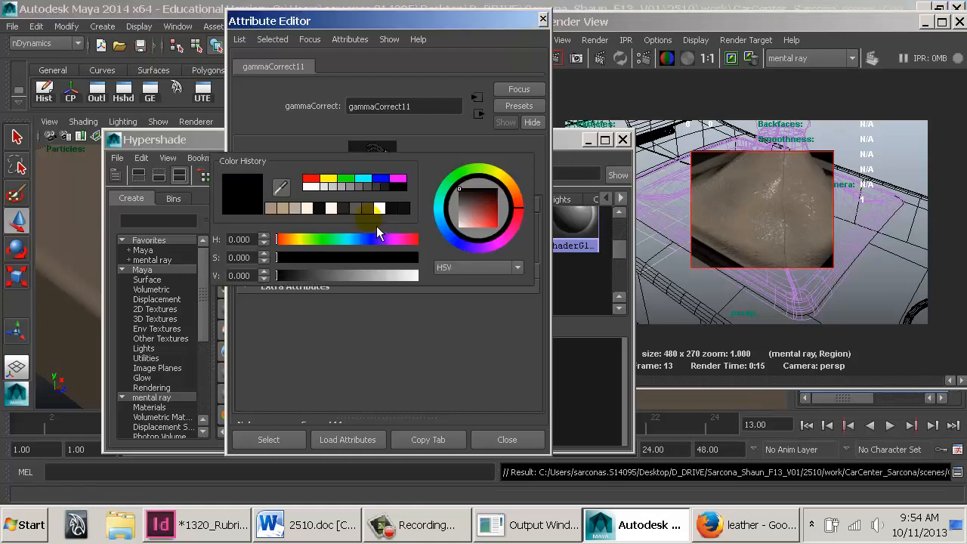
click(271, 208)
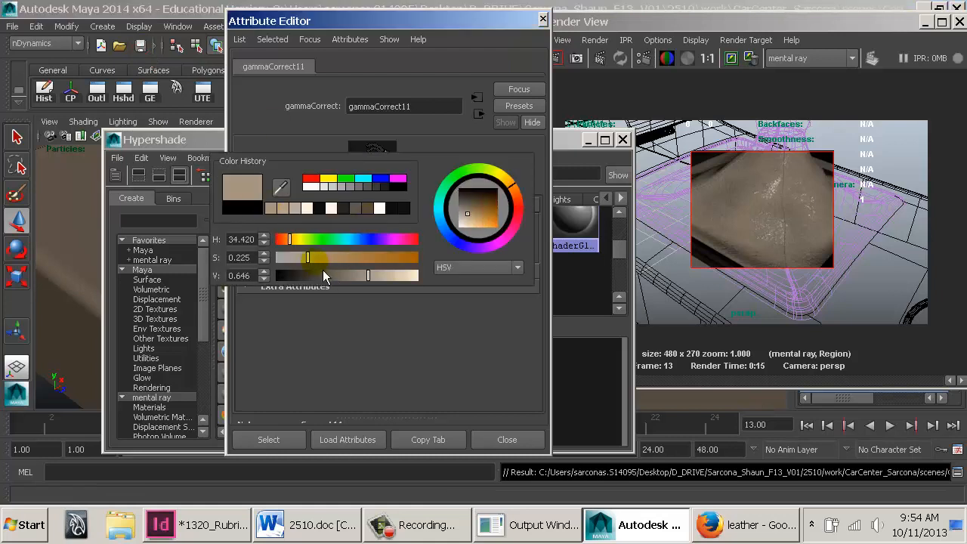
drag(309, 258, 293, 258)
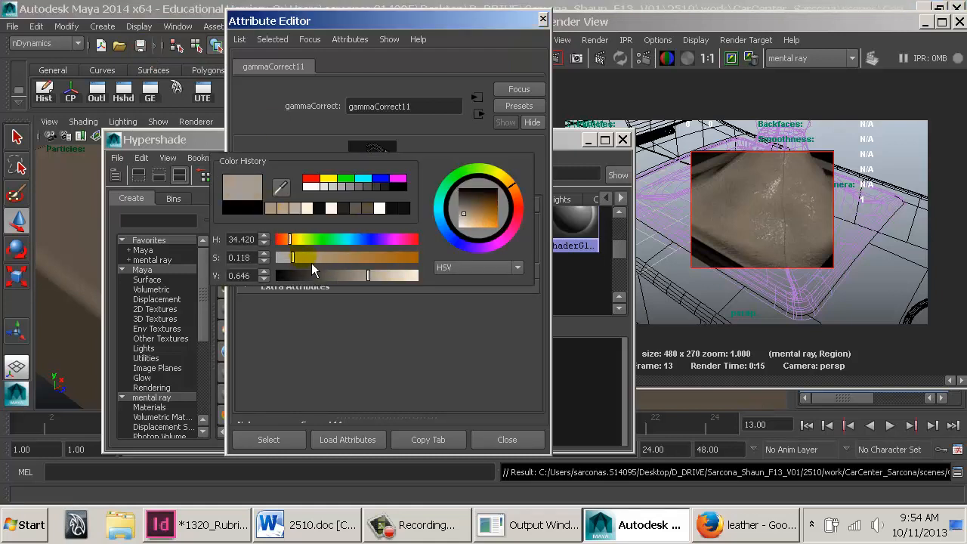
drag(368, 275, 400, 287)
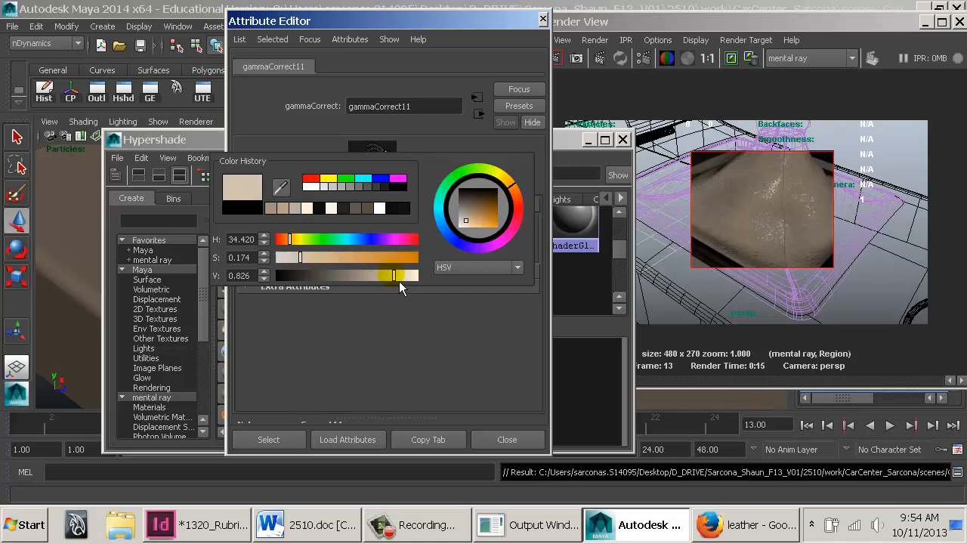
Render the boot region with the tinted reflection and compare it with the stored renders
click(703, 22)
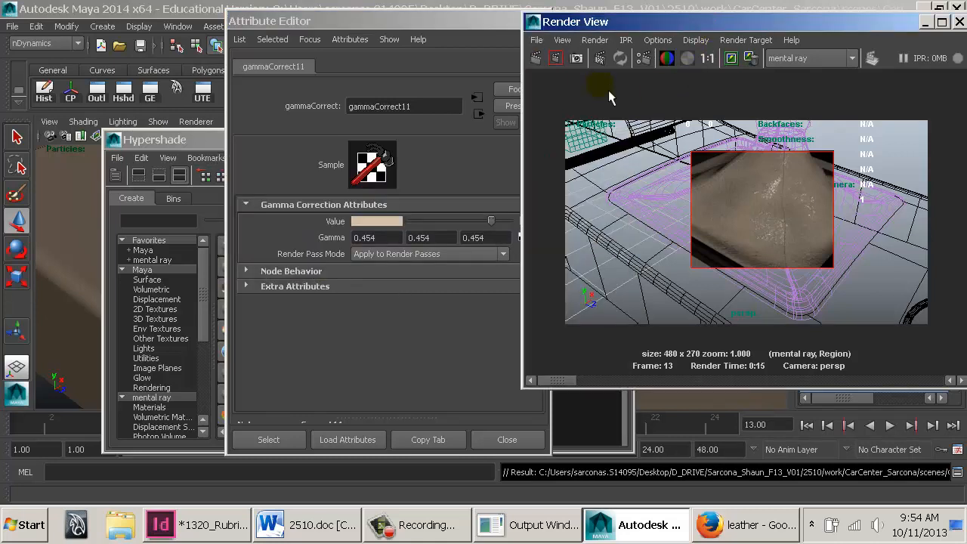
click(557, 61)
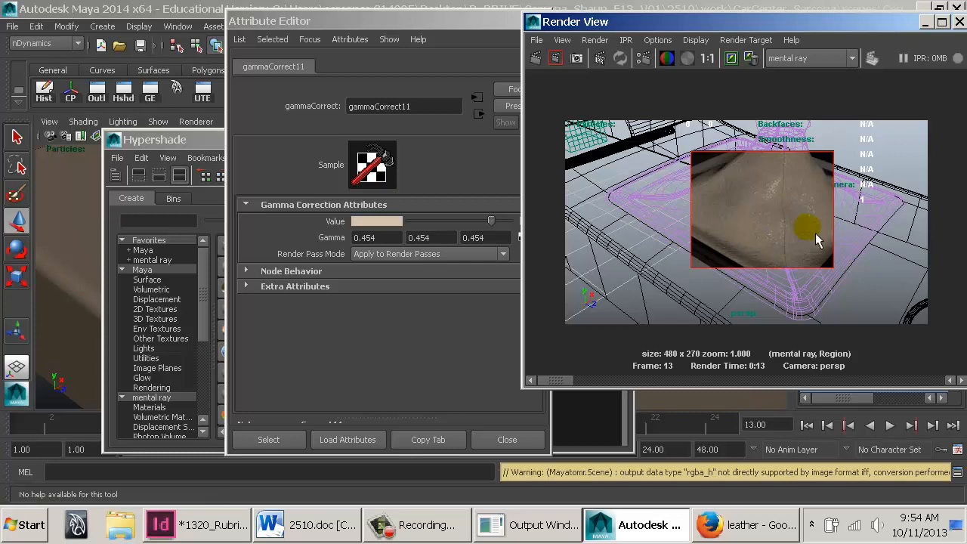
click(560, 384)
mouse_move(580, 389)
mouse_down()
mouse_move(605, 389)
mouse_move(567, 379)
mouse_up()
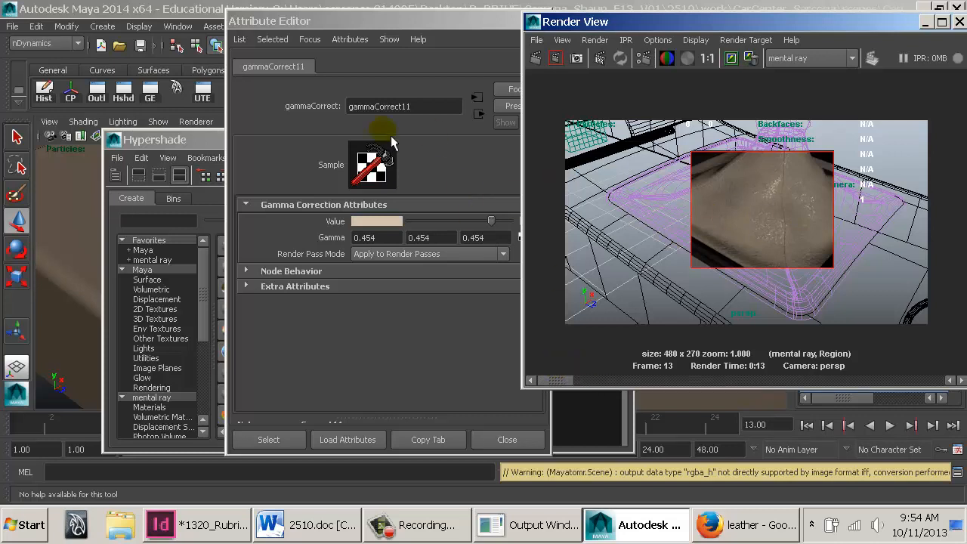
Reopen the stickshiftLeather_MIA material's bump3d3 node and set its bump depth to -0.5
click(207, 145)
click(402, 356)
double_click(401, 356)
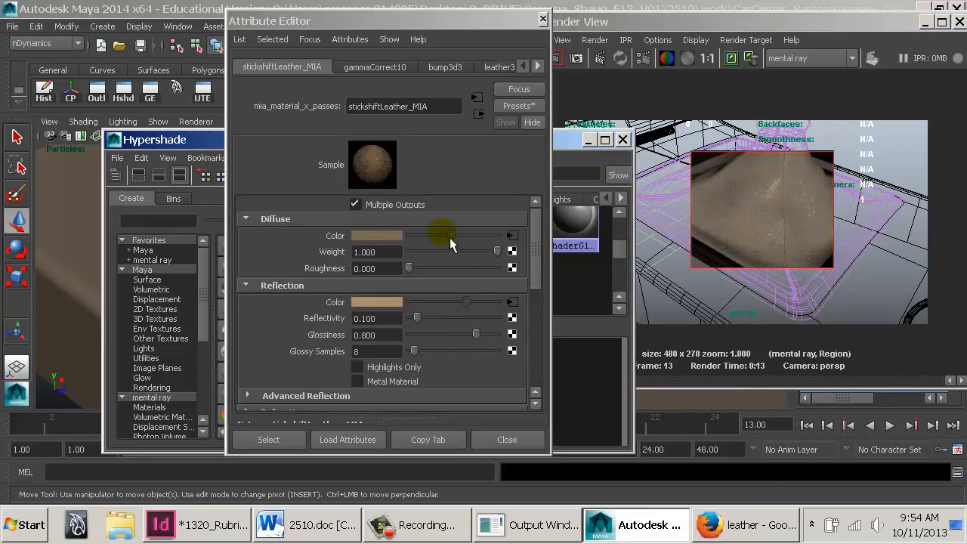
click(446, 67)
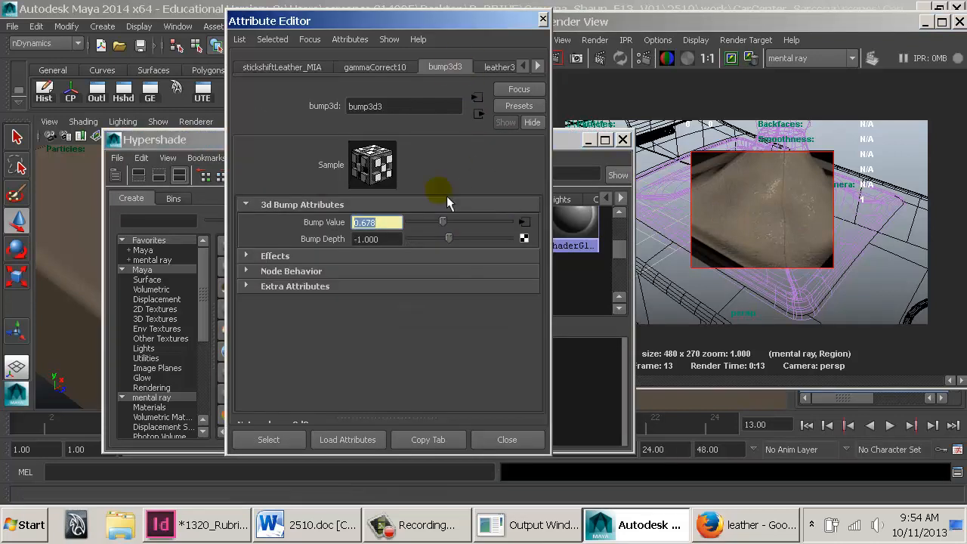
drag(397, 240, 369, 249)
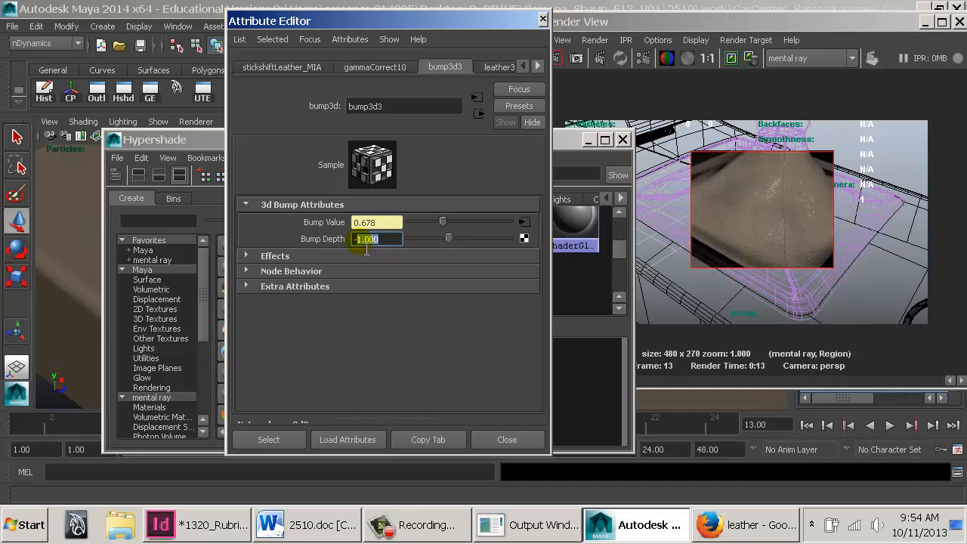
text(-0.5)
key(Return)
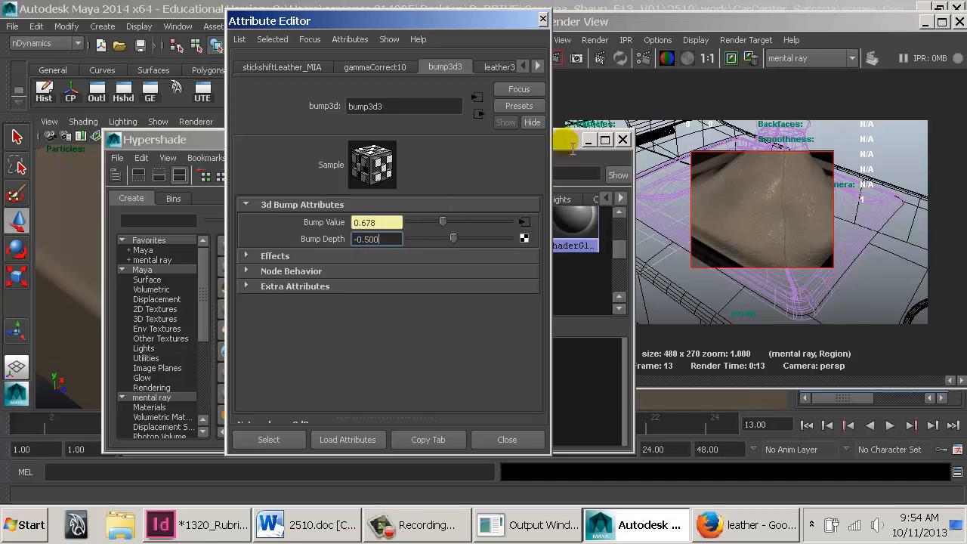
Render the boot region with the reduced bump depth and compare it with the earlier images
click(601, 21)
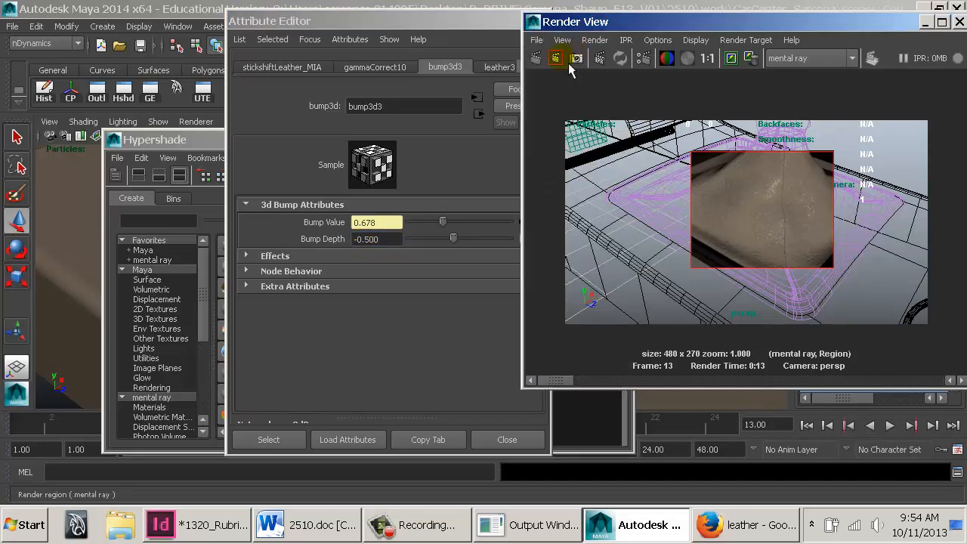
click(558, 59)
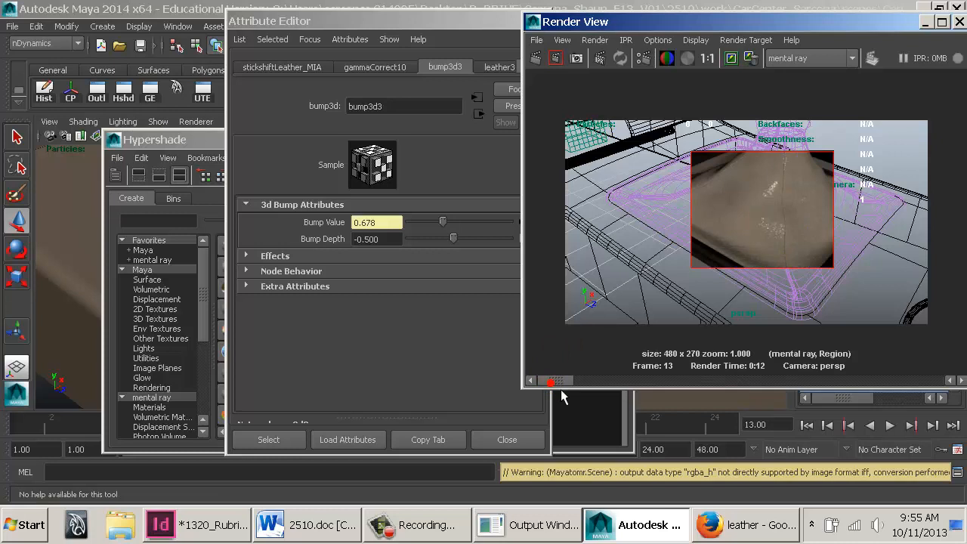
drag(588, 390, 565, 379)
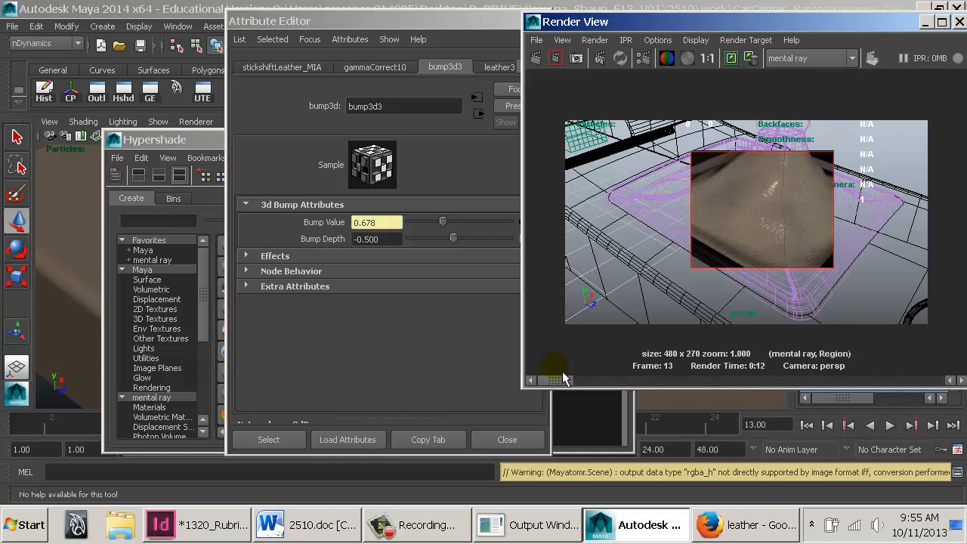
Put away the Render View and Attribute Editor, and regraph the input and output connections of stickshiftLeather_MIA
double_click(535, 23)
drag(522, 27, 650, 26)
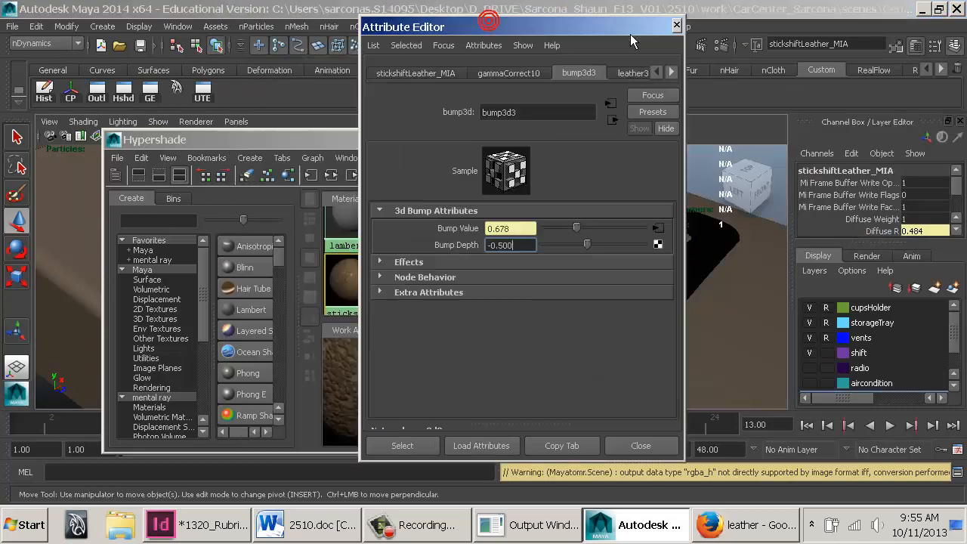
click(678, 21)
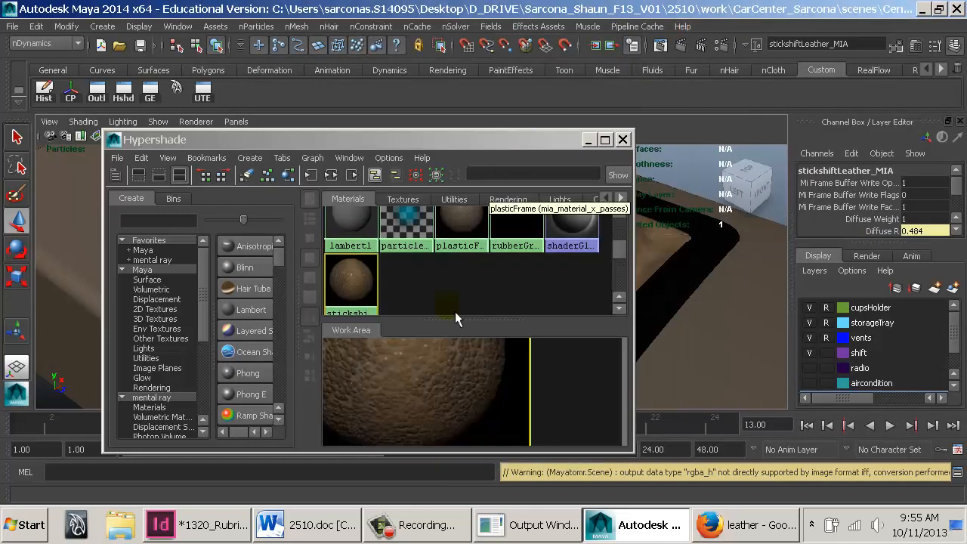
click(427, 389)
click(331, 175)
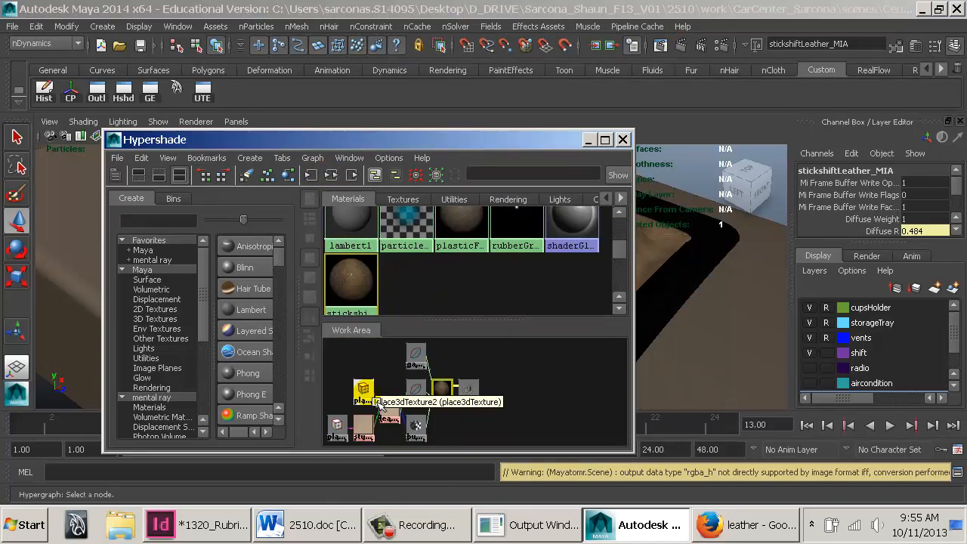
Rename the leather3 texture's 3D placement node as stickShift_Leather_3dTexture, after checking which placement node feeds each texture
mouse_move(378, 400)
mouse_down()
mouse_move(375, 382)
mouse_move(376, 394)
mouse_up()
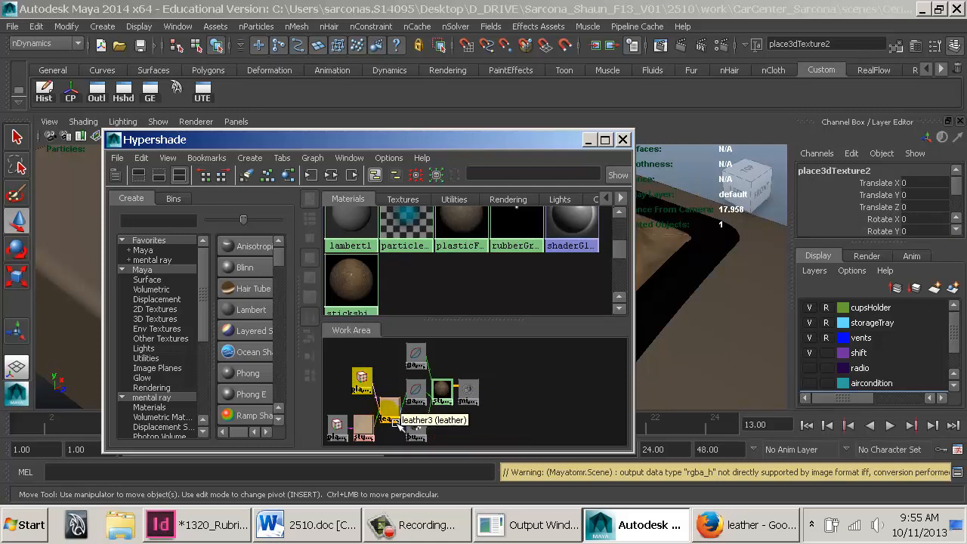
click(339, 427)
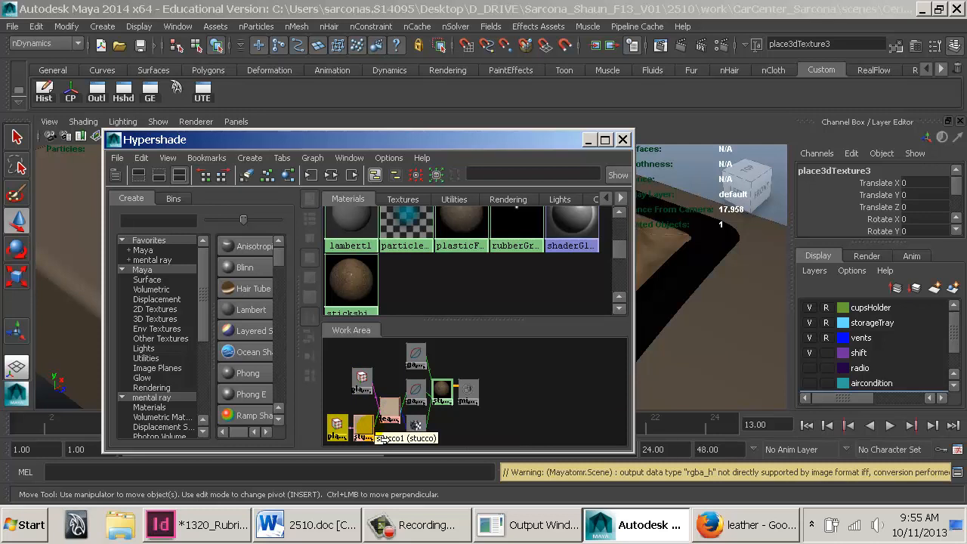
click(369, 389)
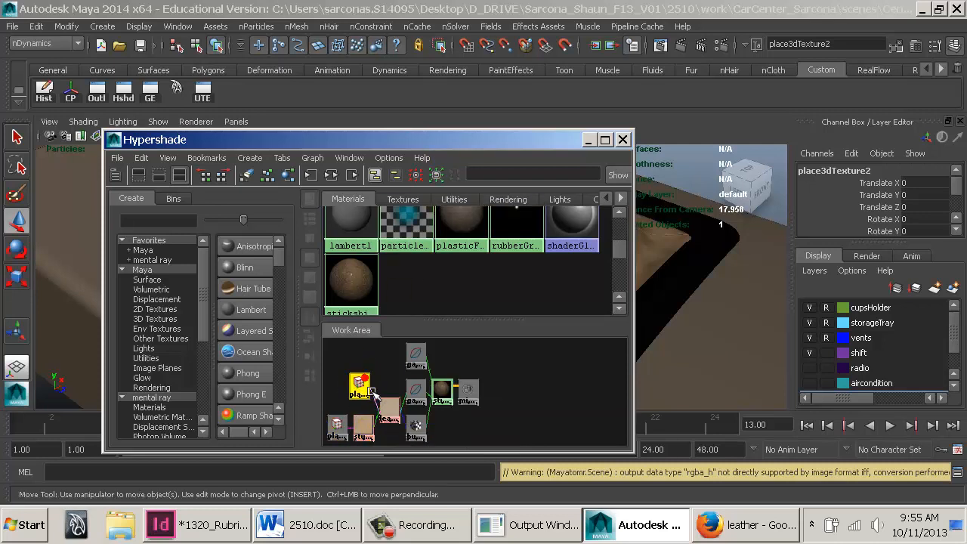
click(837, 170)
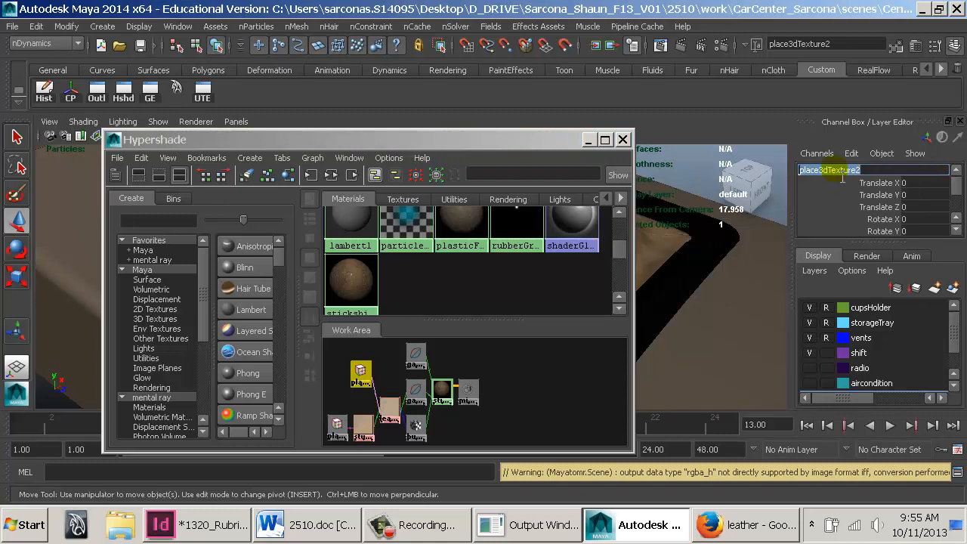
text(stickShift_Leathe)
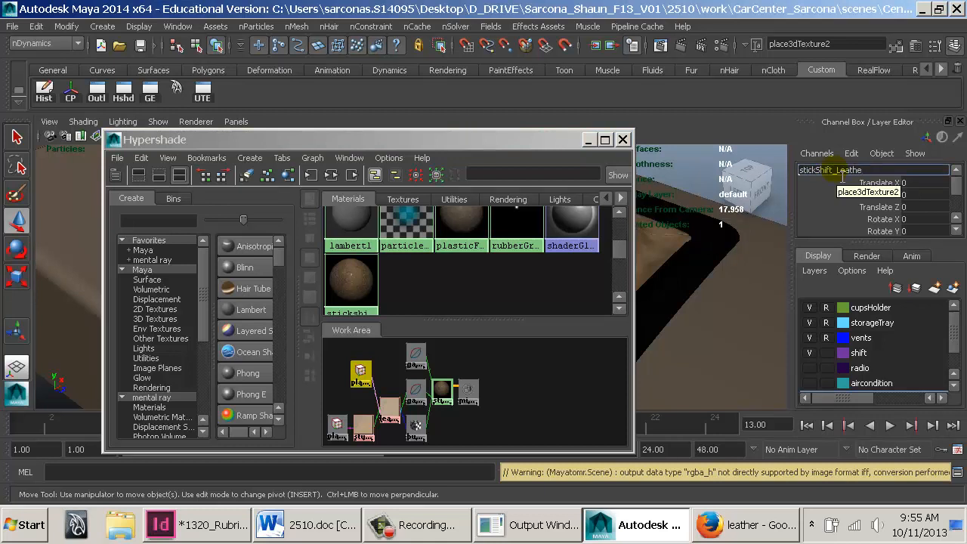
text(r_3dTexture)
key(Return)
Rename the stucco texture's 3D placement node as stickshift_Stucco_3dTexture
click(346, 437)
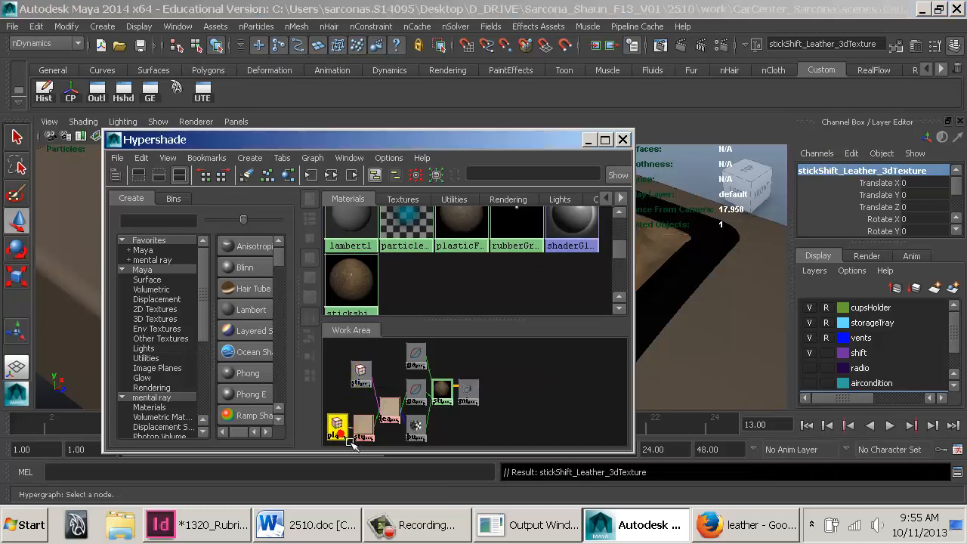
click(868, 171)
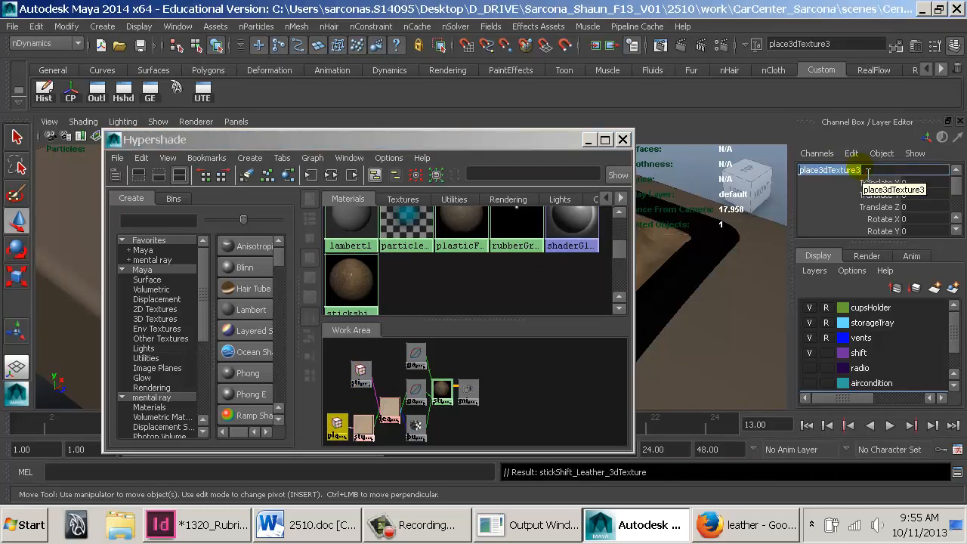
text(stickshift_Stucco_)
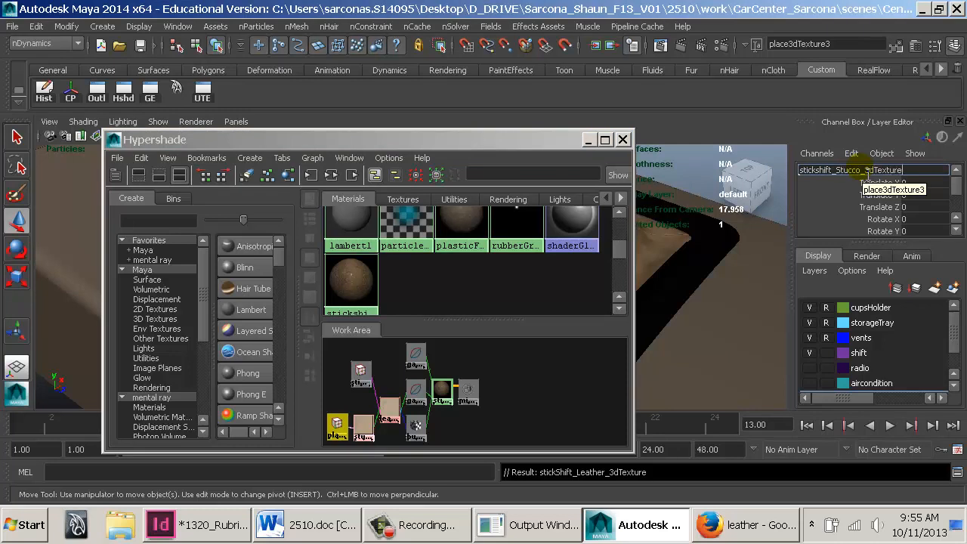
key(Return)
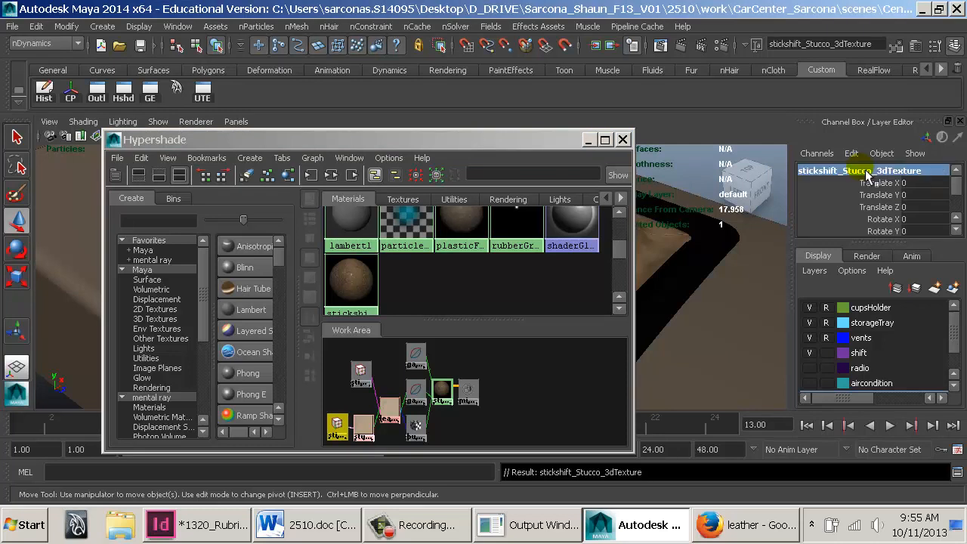
Put away the Hypershade and assign a new mia_material_x_passes material to the cylinder on top of the shift boot
click(624, 141)
alt+right_drag(723, 369, 365, 259)
click(438, 237)
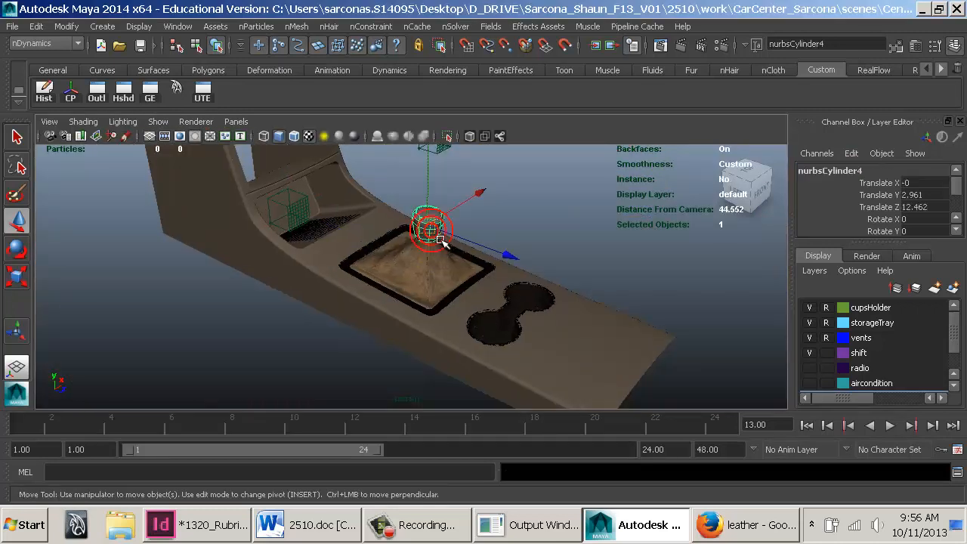
key(f)
alt+drag(424, 321, 476, 303)
alt+right_drag(476, 302, 264, 287)
alt+drag(264, 288, 492, 249)
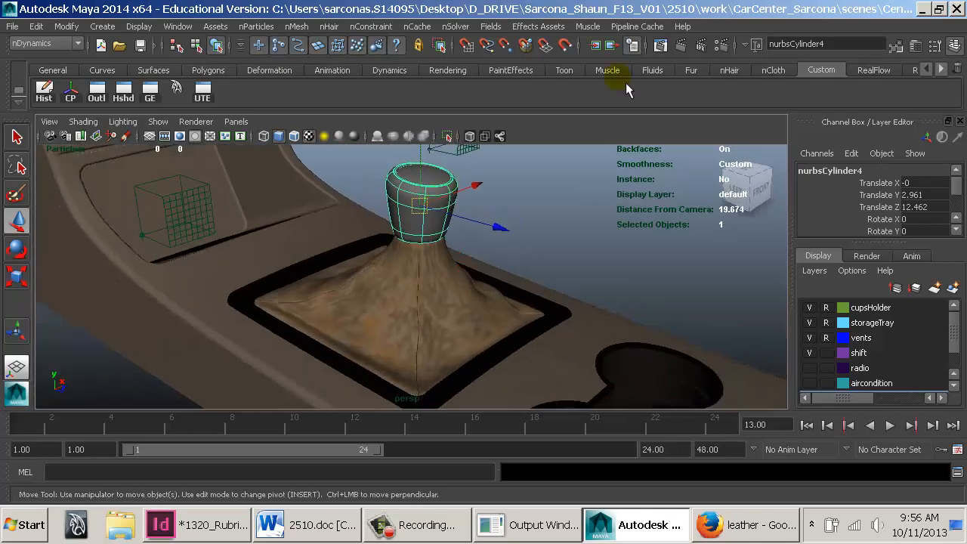
click(669, 49)
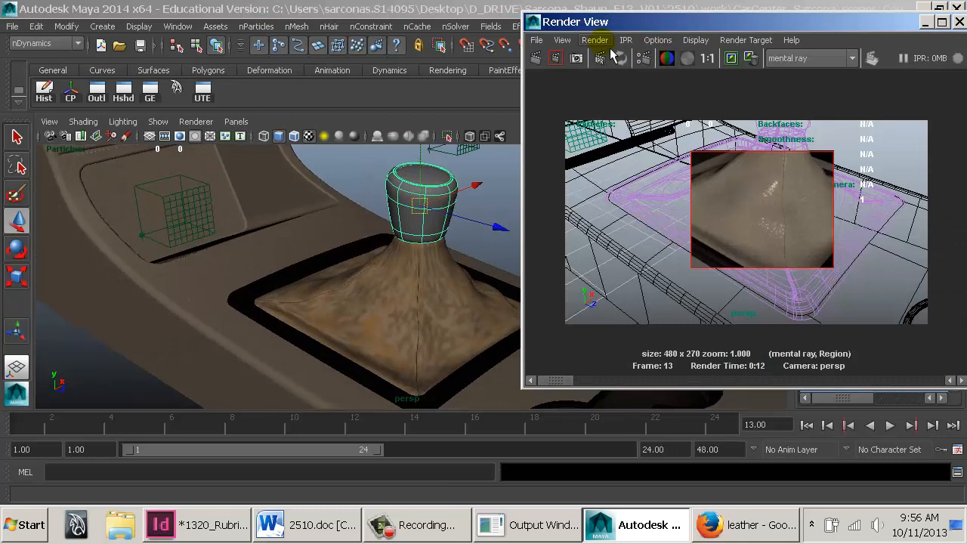
double_click(534, 22)
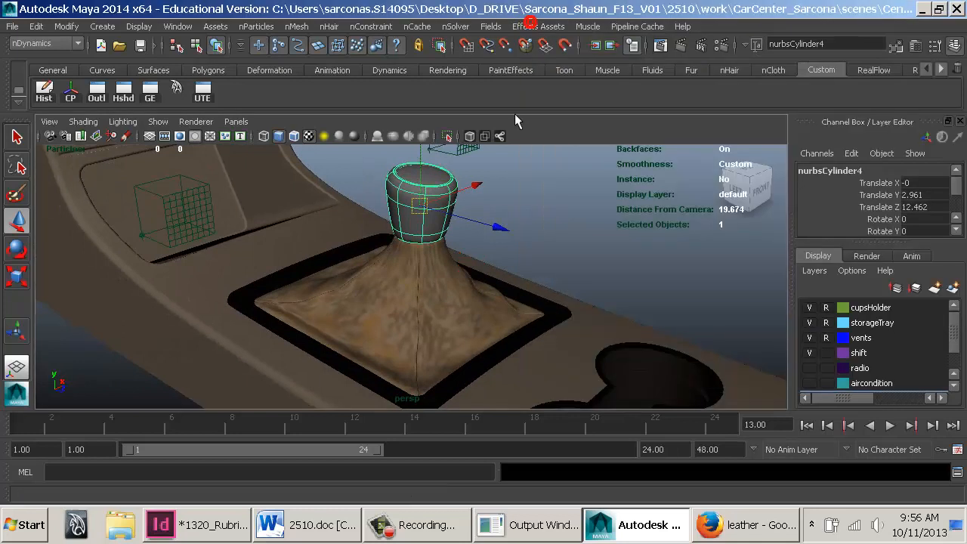
click(548, 336)
click(456, 212)
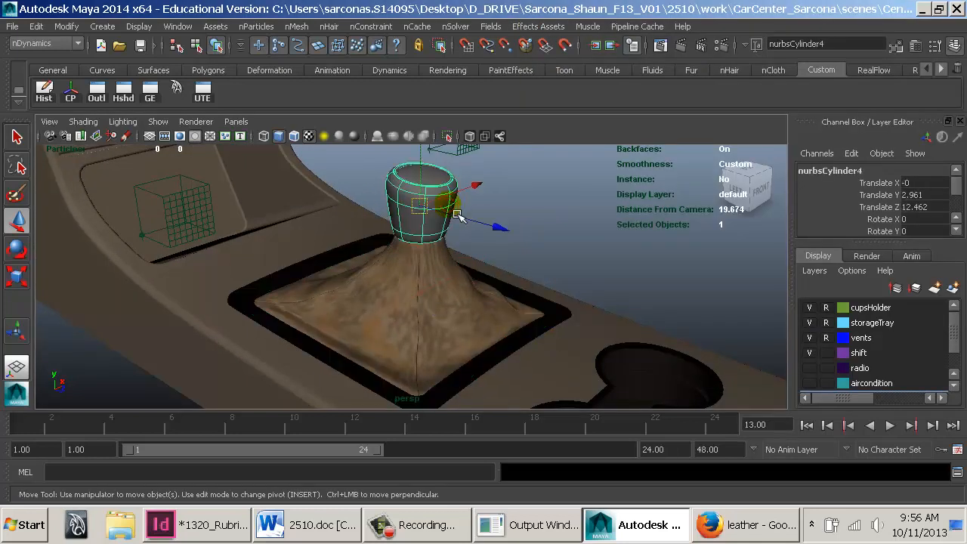
key(space)
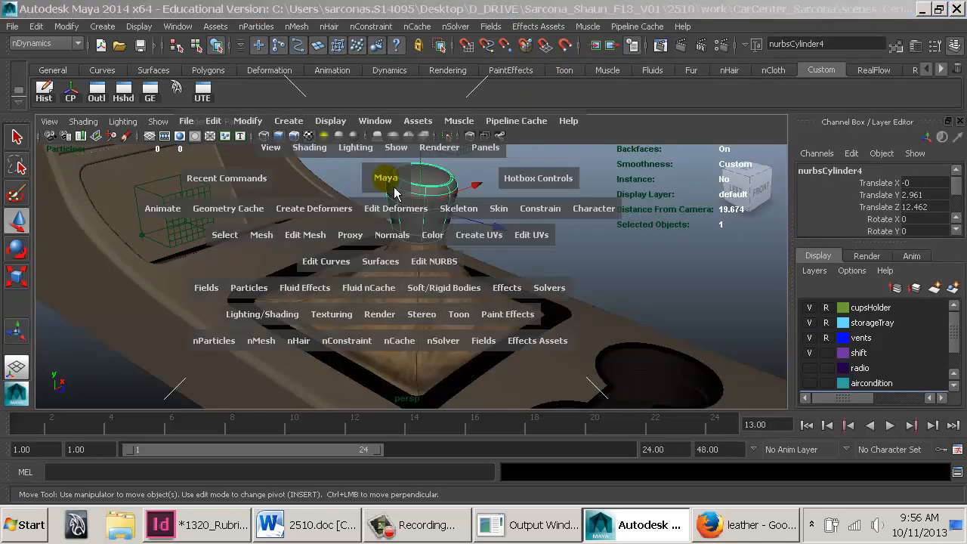
click(293, 315)
mouse_move(370, 98)
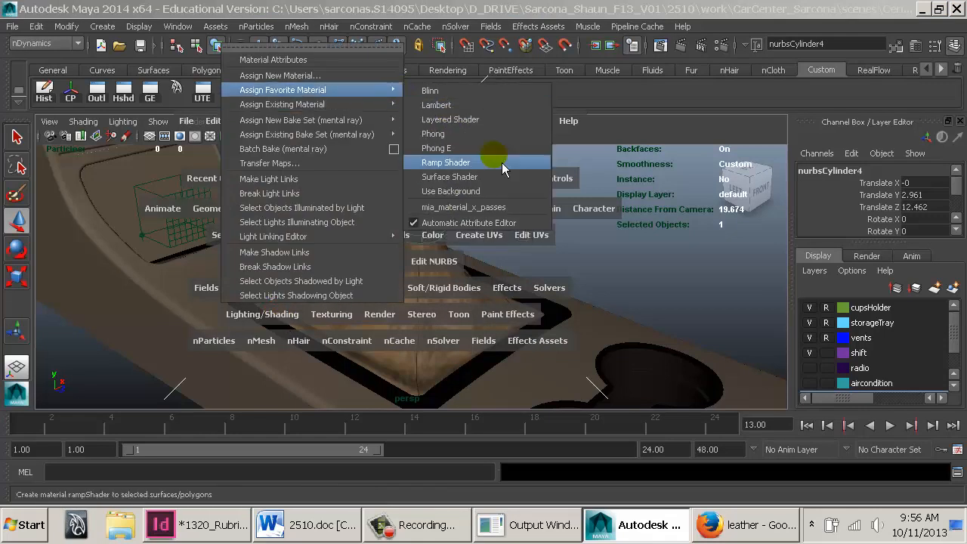
click(509, 216)
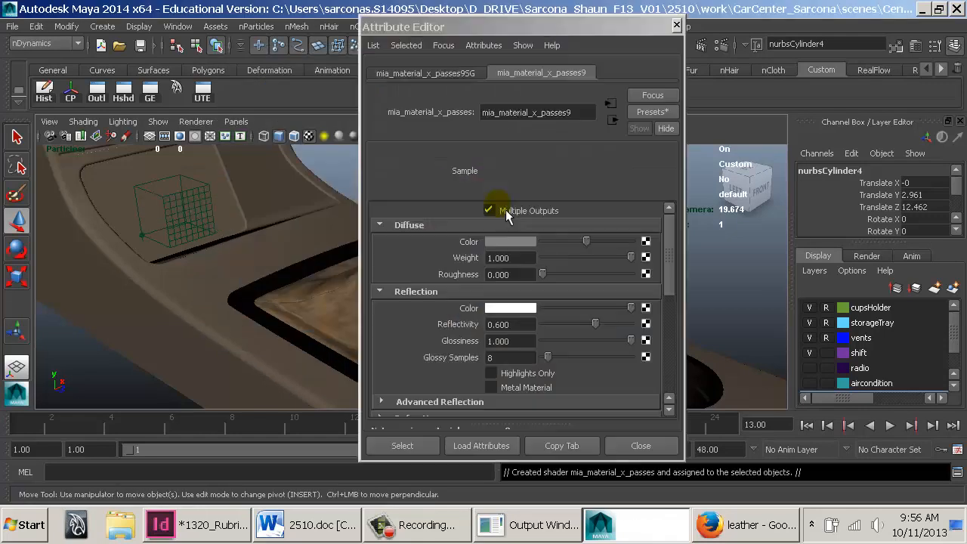
Map a Gamma Correct node to the new material's diffuse color and set all three gamma values to 0.454
click(646, 242)
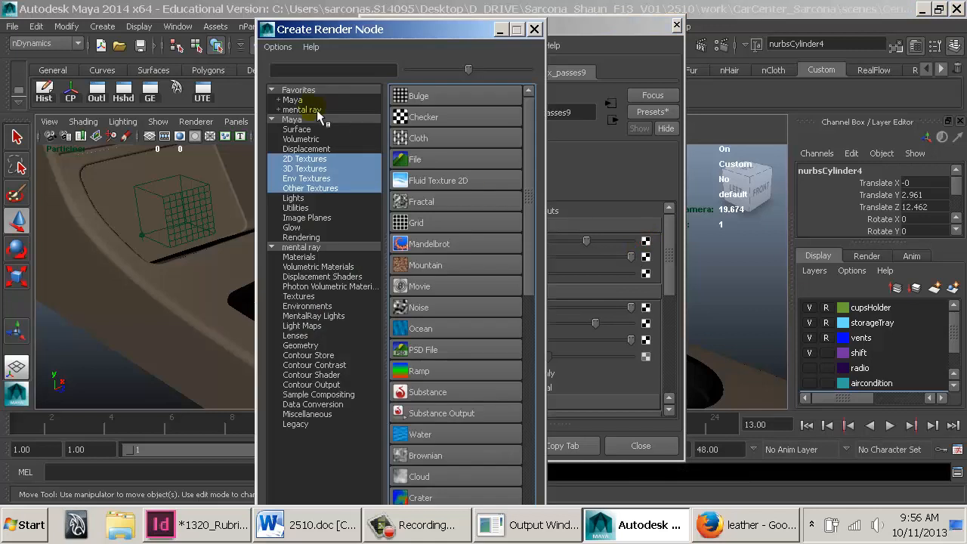
click(302, 99)
click(473, 266)
drag(525, 244, 434, 240)
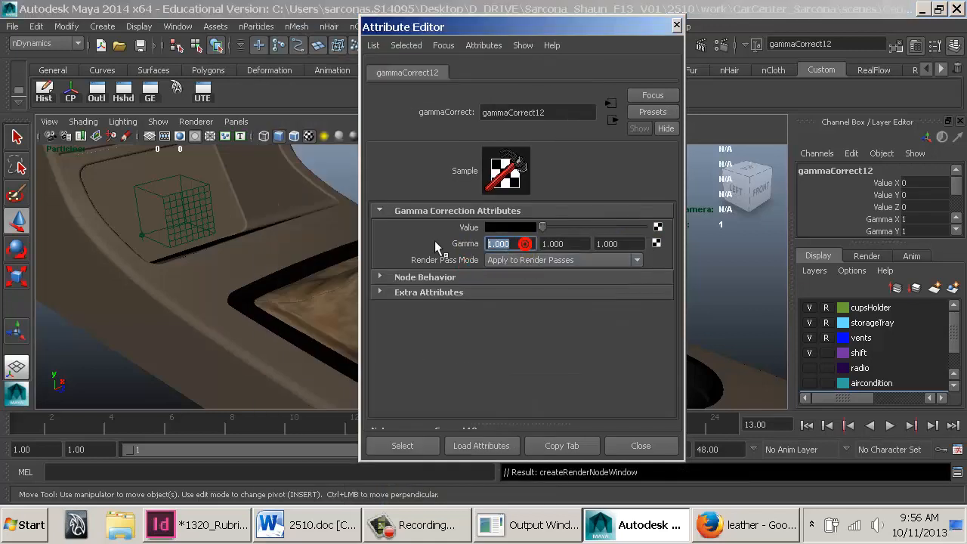
text(.454)
key(Tab)
text(.454)
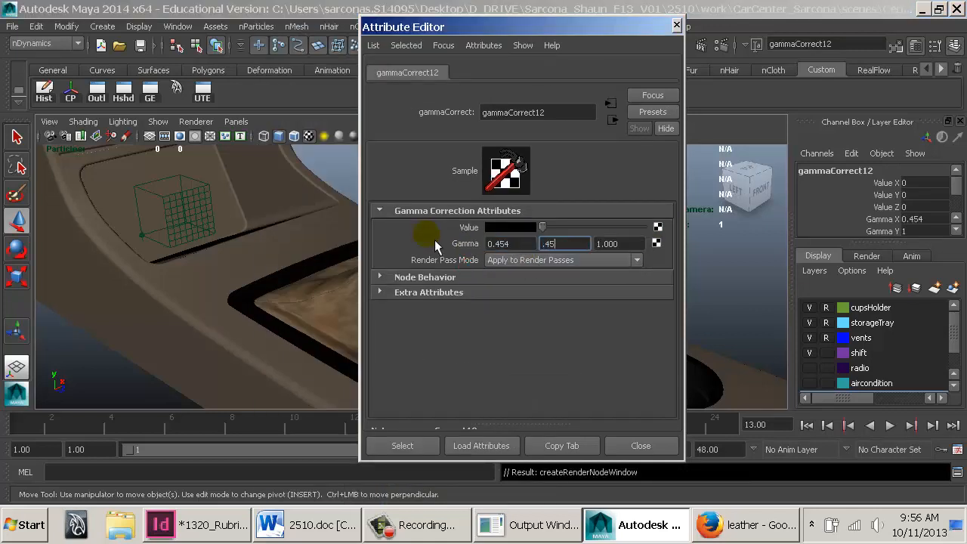
key(Tab)
text(.)
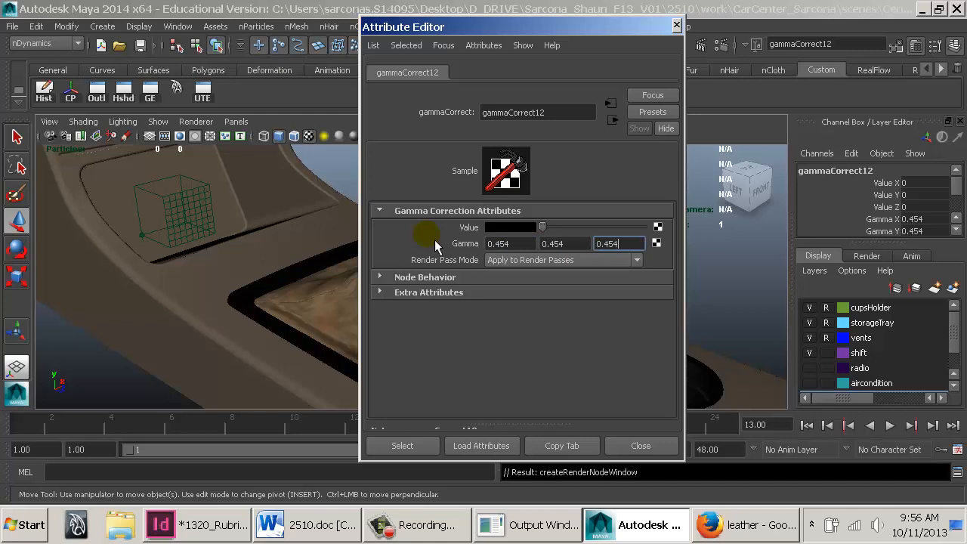
Set the Gamma Correct node's value to a muted brown-grey with hue 34.420, saturation 0.157 and value 0.427, and close the Attribute Editor
click(510, 227)
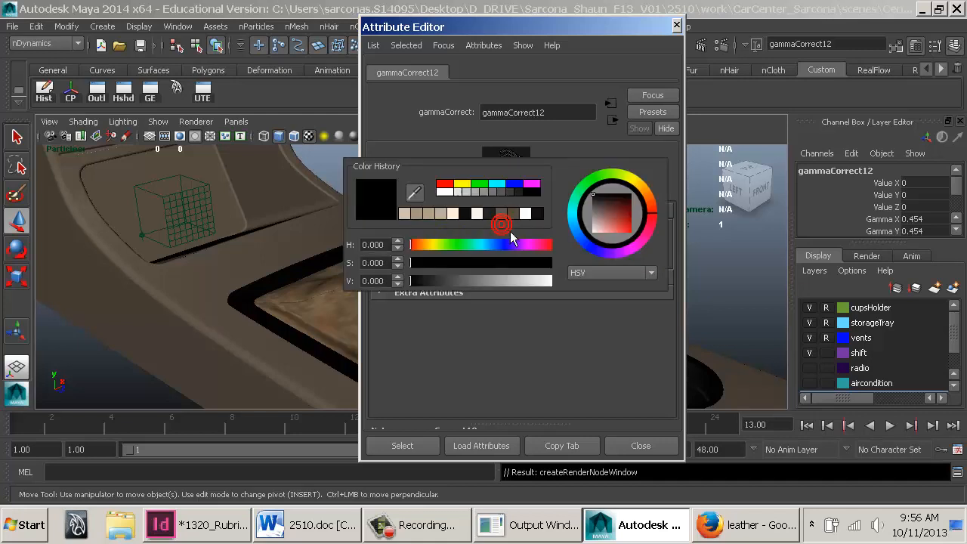
click(457, 216)
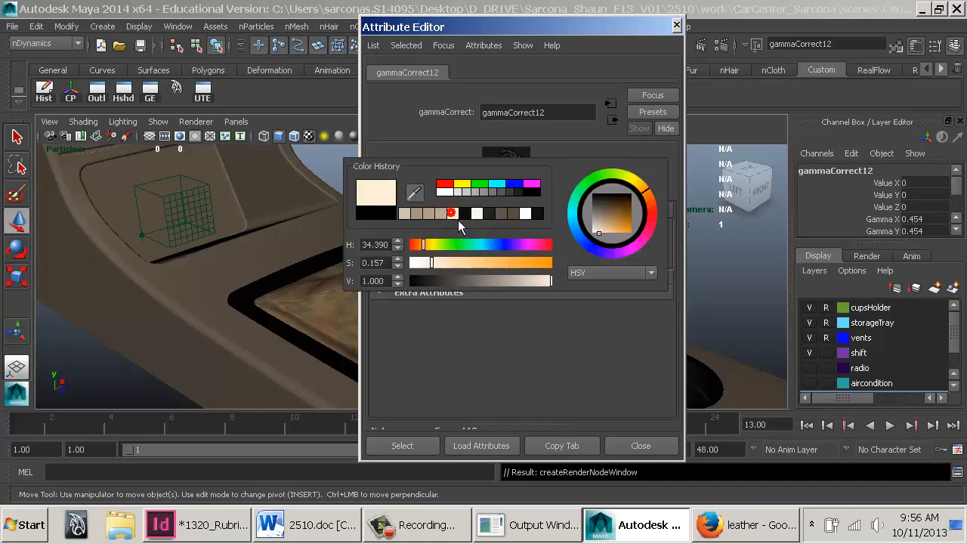
click(415, 221)
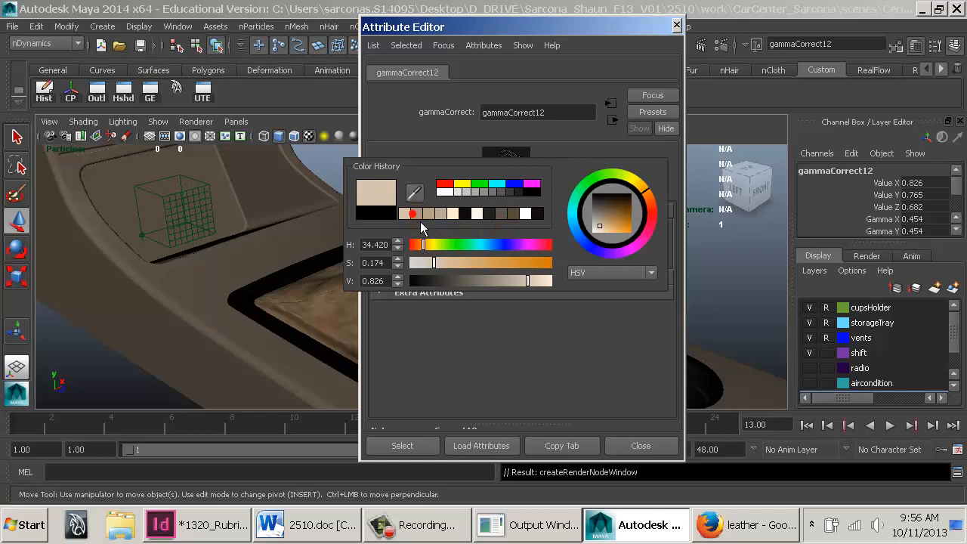
click(421, 221)
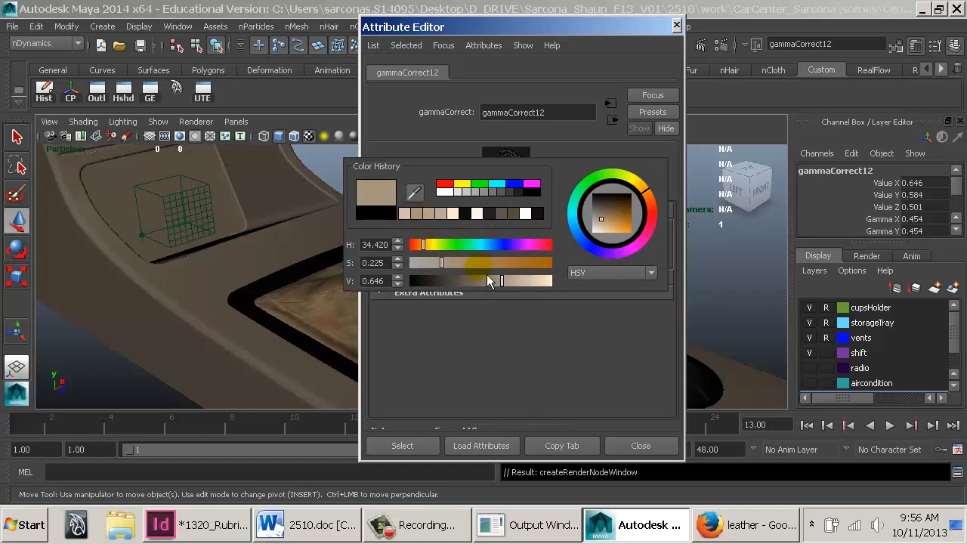
drag(481, 264, 443, 270)
click(511, 280)
drag(511, 291, 480, 288)
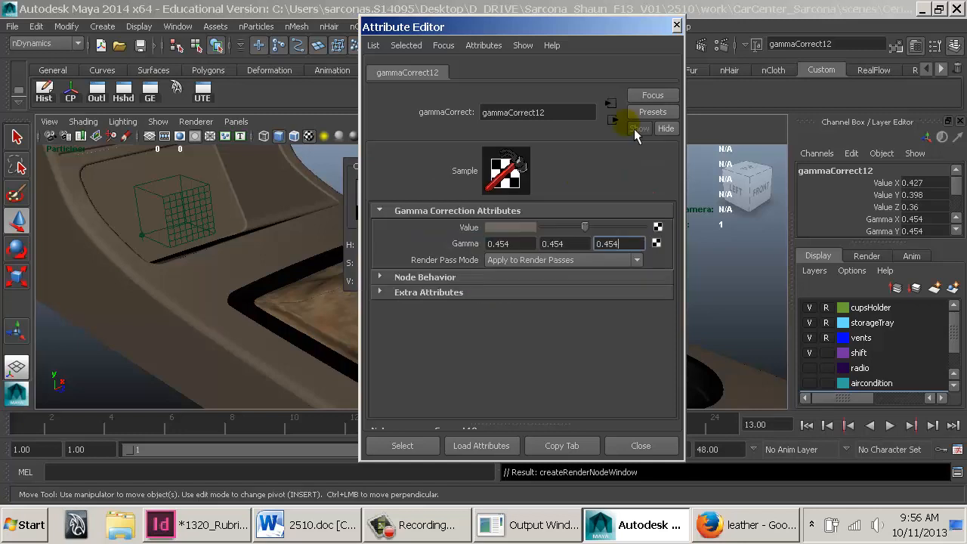
click(677, 25)
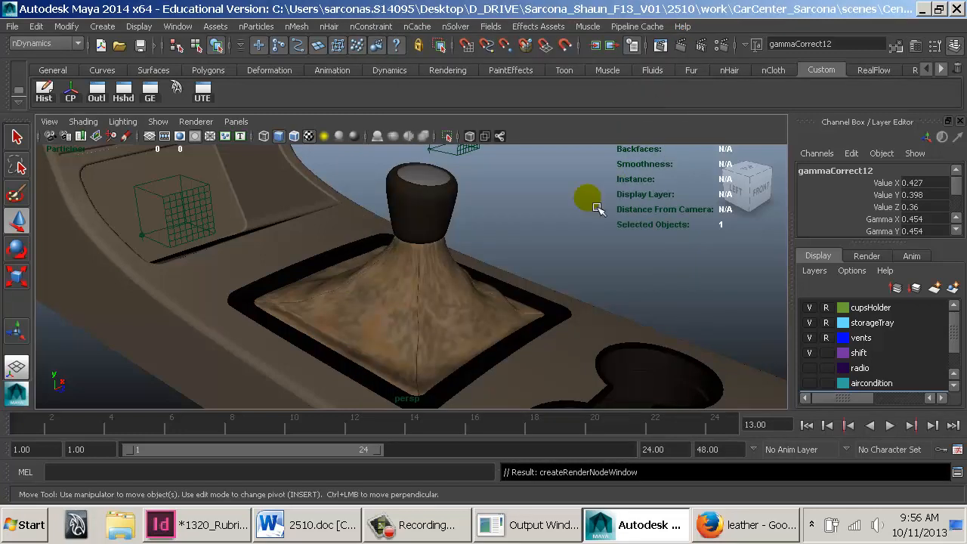
Hide the cupsHolder, storageTray and vents display layers, keeping the console frame and shifter in view
alt+middle_drag(509, 197, 549, 240)
alt+right_drag(553, 264, 418, 241)
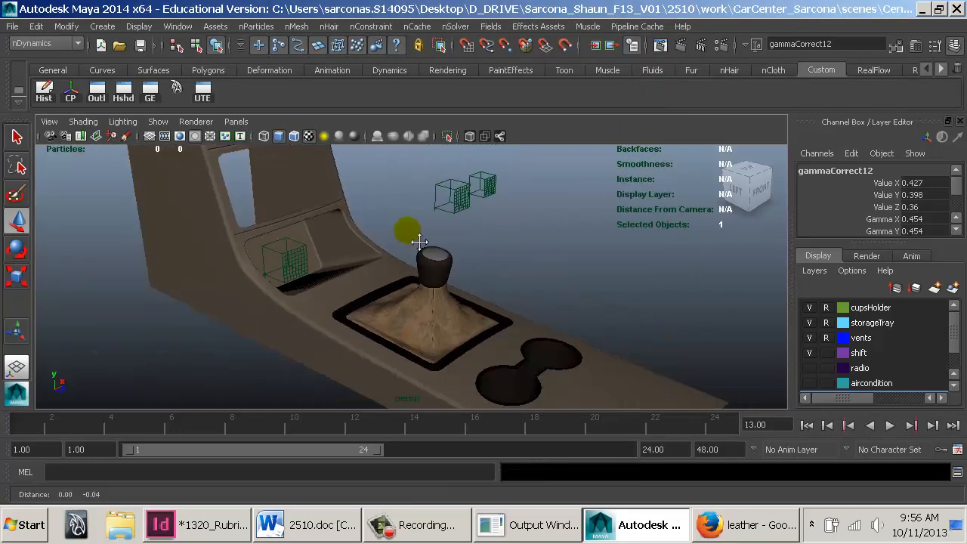
alt+middle_drag(418, 240, 418, 225)
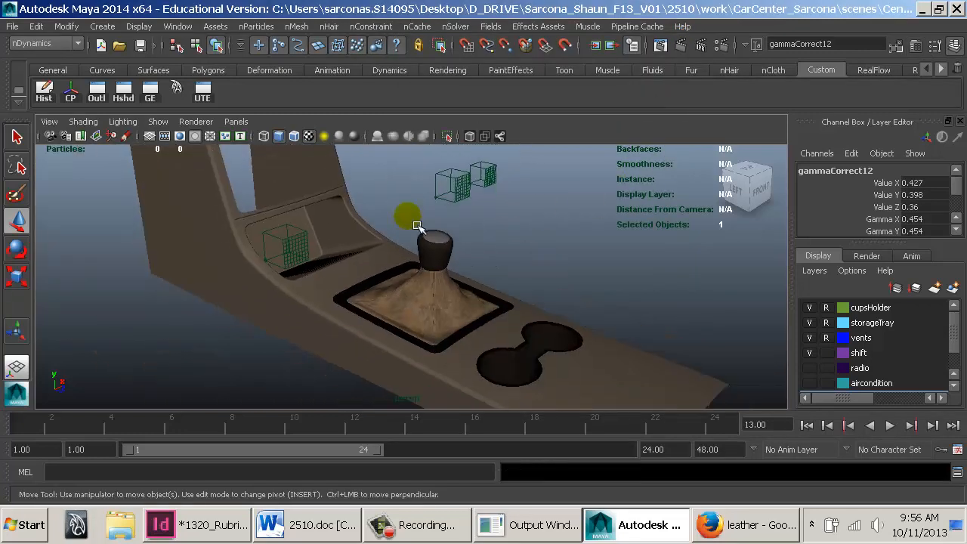
click(662, 44)
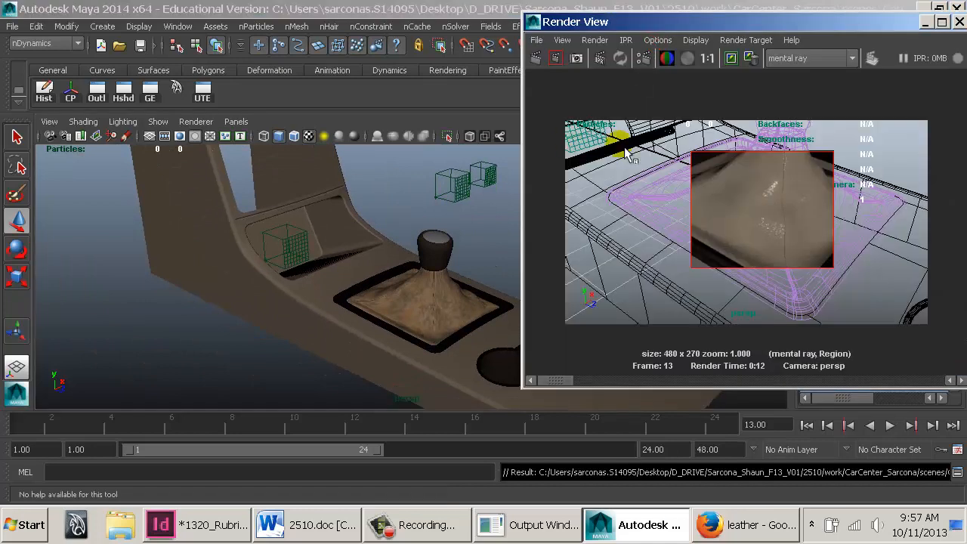
double_click(540, 27)
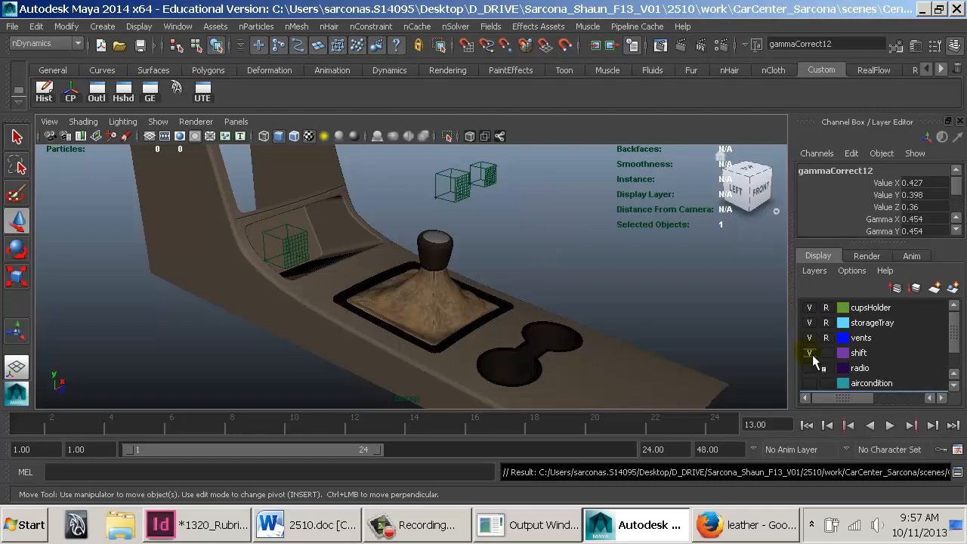
click(809, 308)
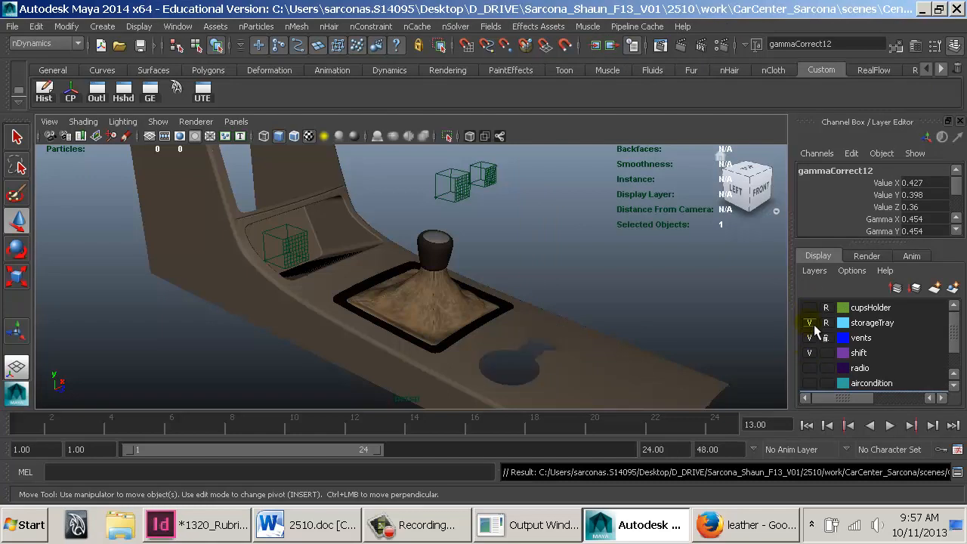
click(809, 323)
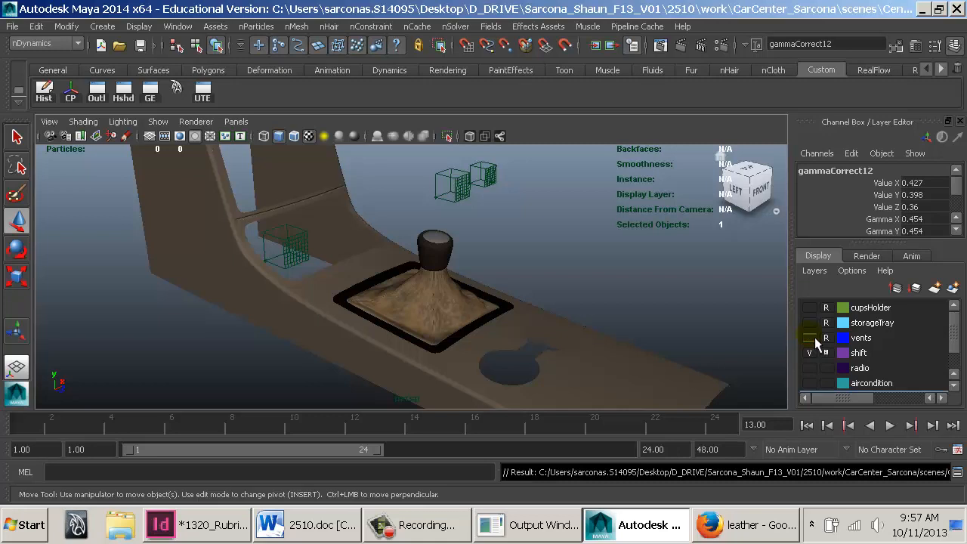
scroll(815, 337, down, 1)
click(809, 369)
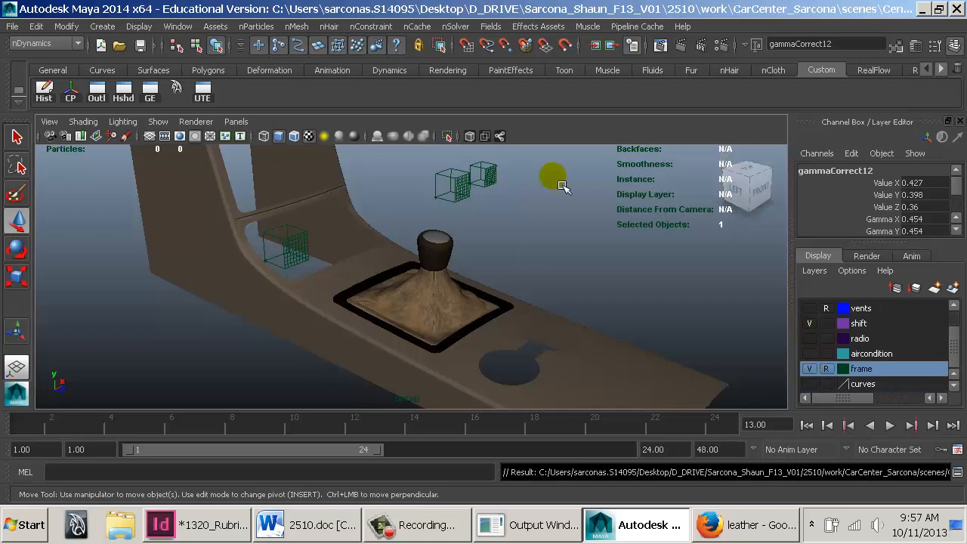
Render the whole console with mental ray, and render a closer view of the shifter and boot
click(664, 45)
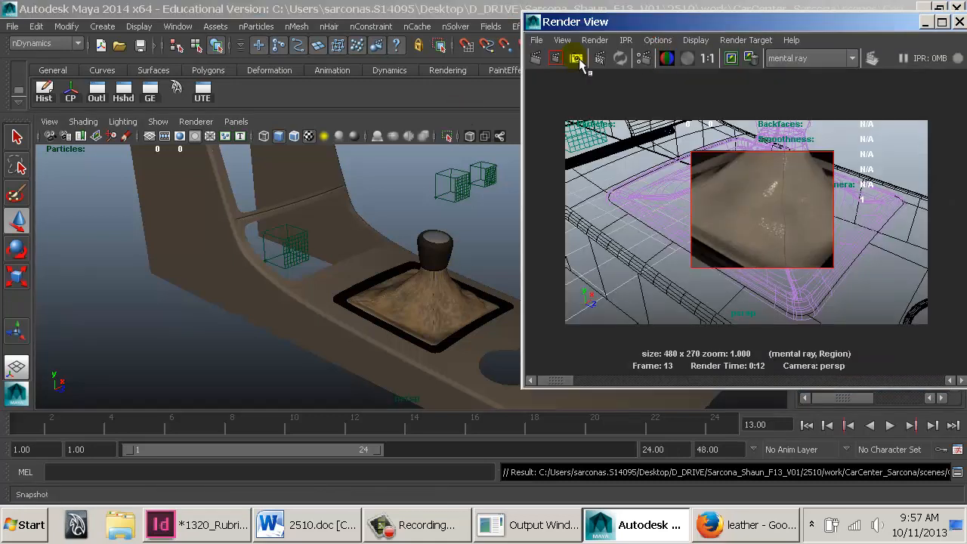
click(537, 59)
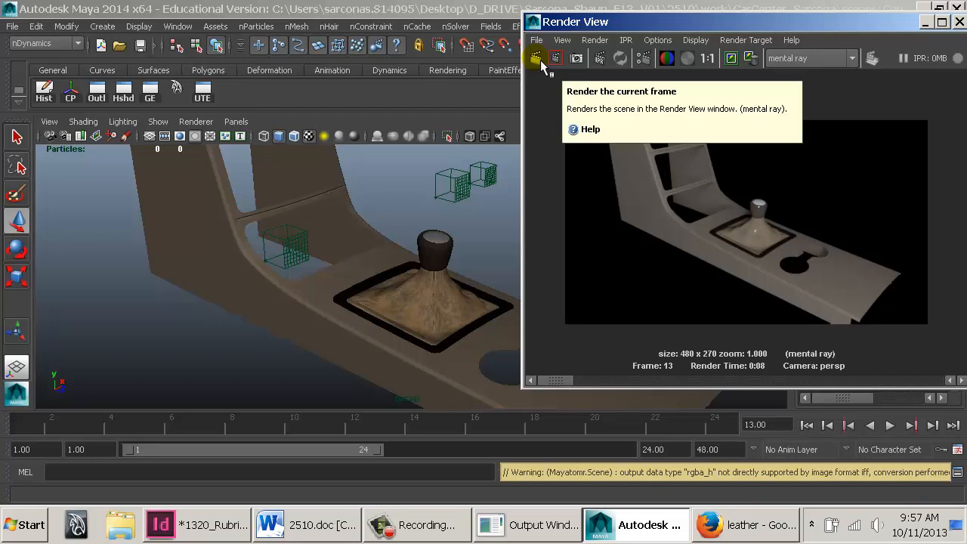
alt+right_drag(404, 239, 726, 240)
alt+middle_drag(520, 248, 430, 255)
click(537, 59)
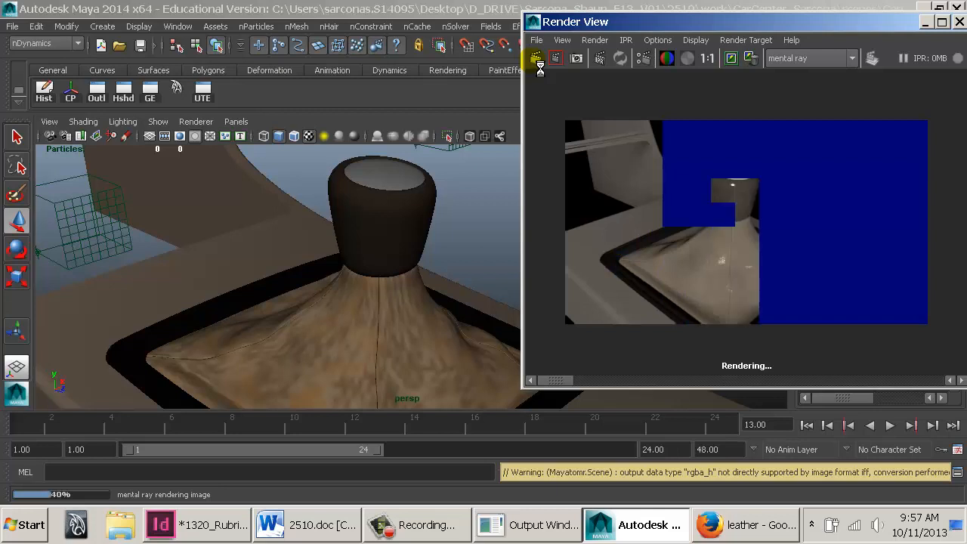
Set the saturation of the Gamma Correct value driving the shifter cylinder's diffuse color to 0.264, keeping the render view uncovered
click(414, 210)
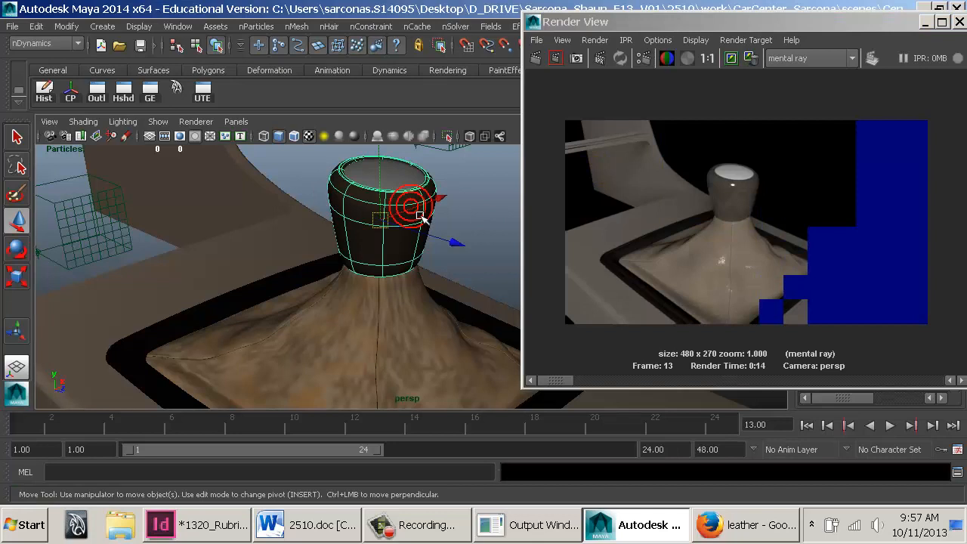
key(ctrl+a)
click(647, 242)
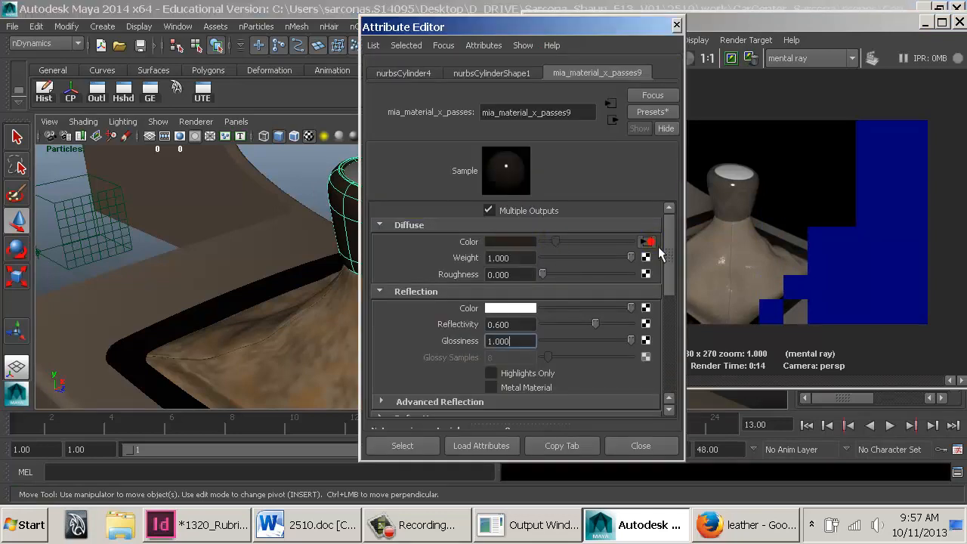
click(532, 229)
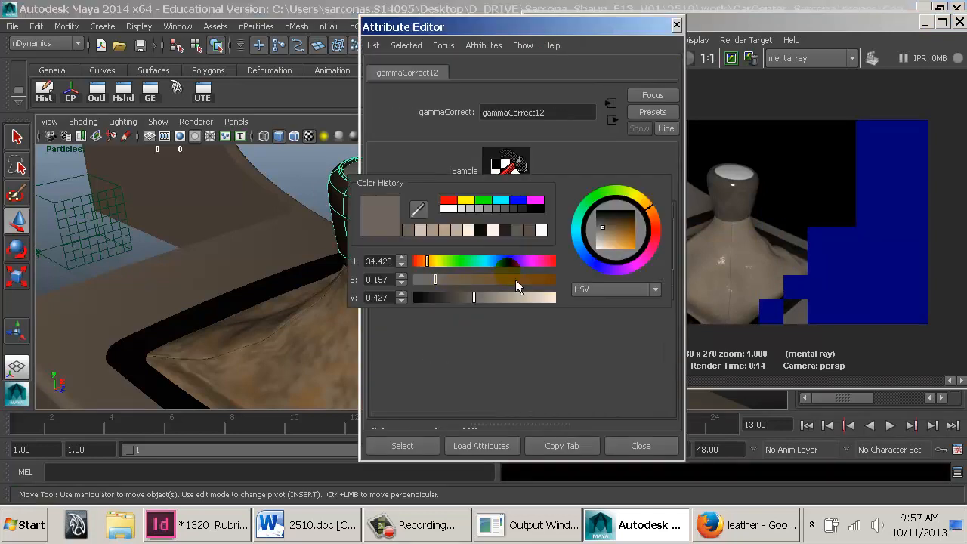
click(447, 279)
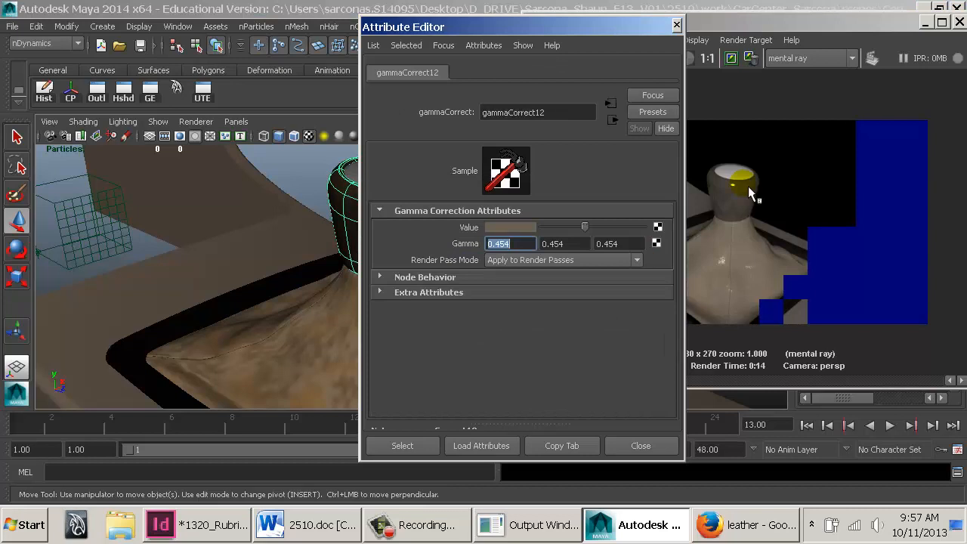
drag(631, 43, 401, 42)
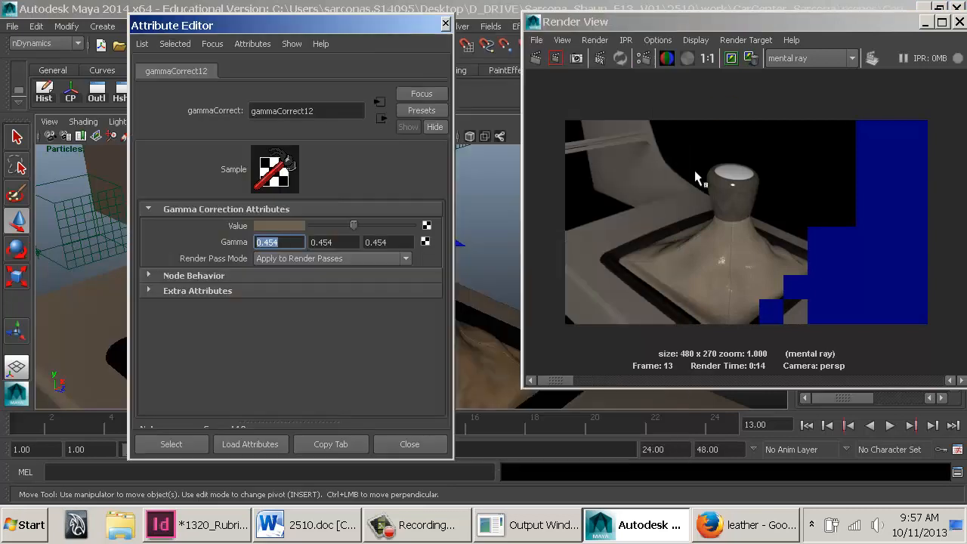
Set the cylinder material's glossiness to 0.9 and render a region around the shifter top
click(382, 117)
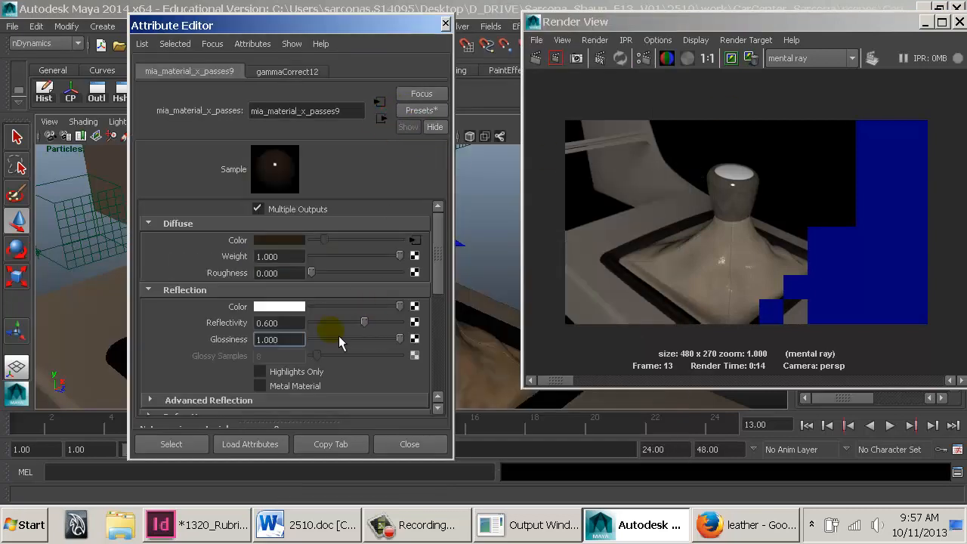
drag(302, 340, 238, 344)
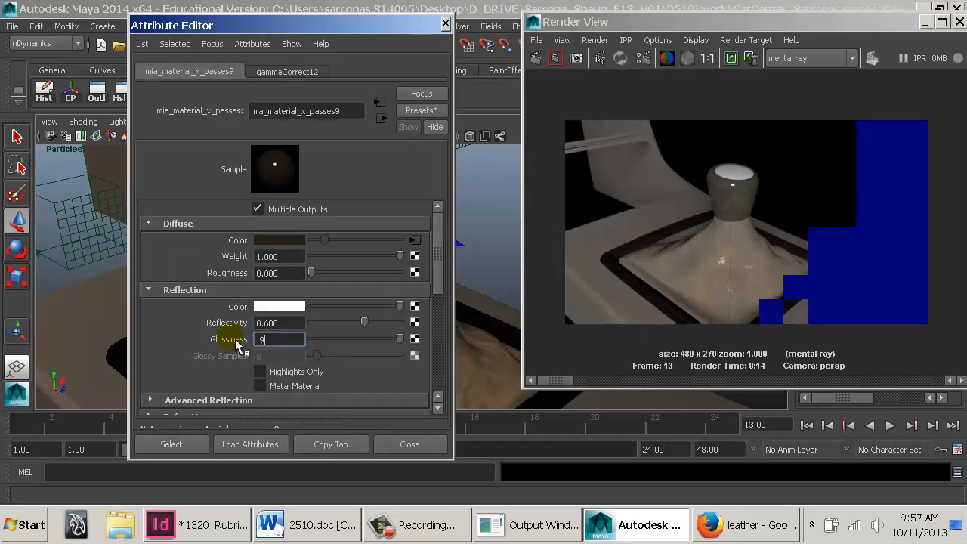
text(.9)
key(Return)
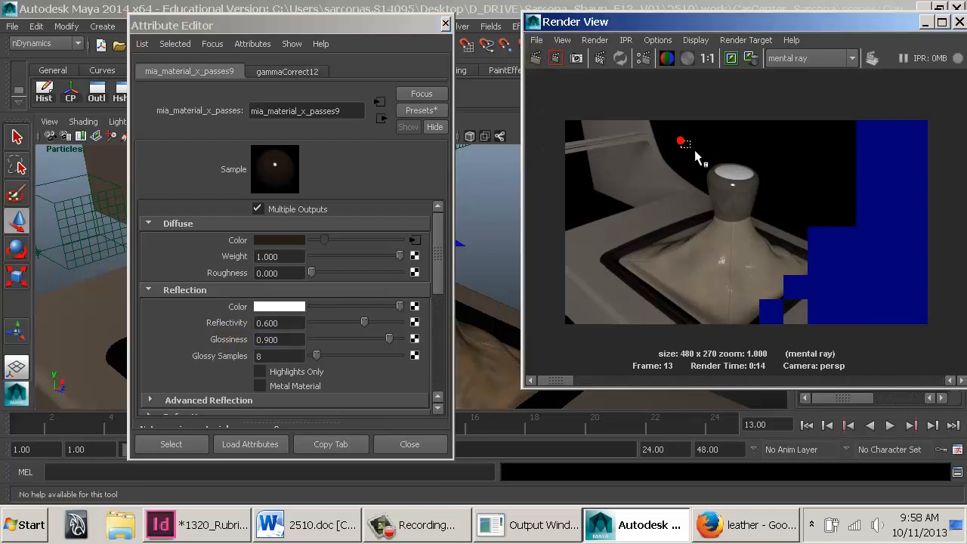
drag(682, 141, 778, 236)
click(556, 59)
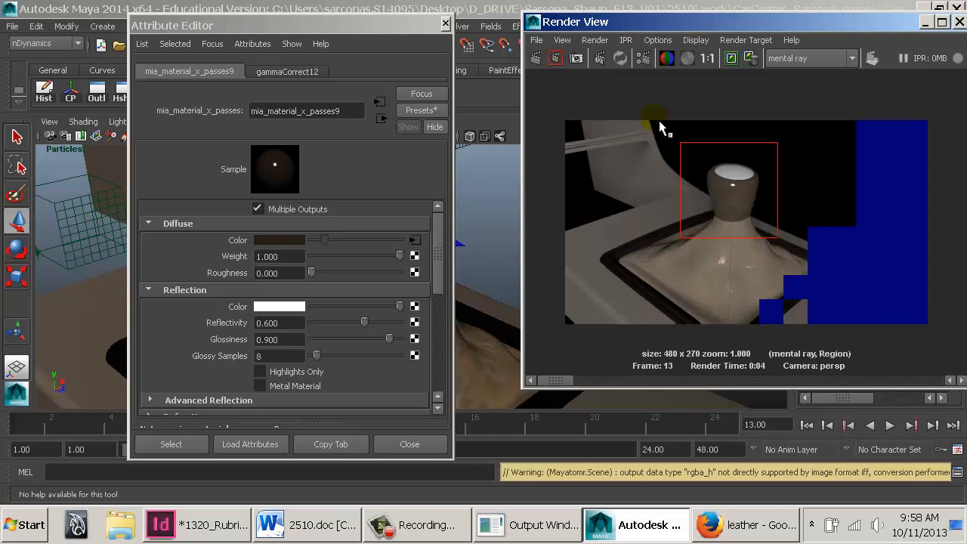
click(414, 240)
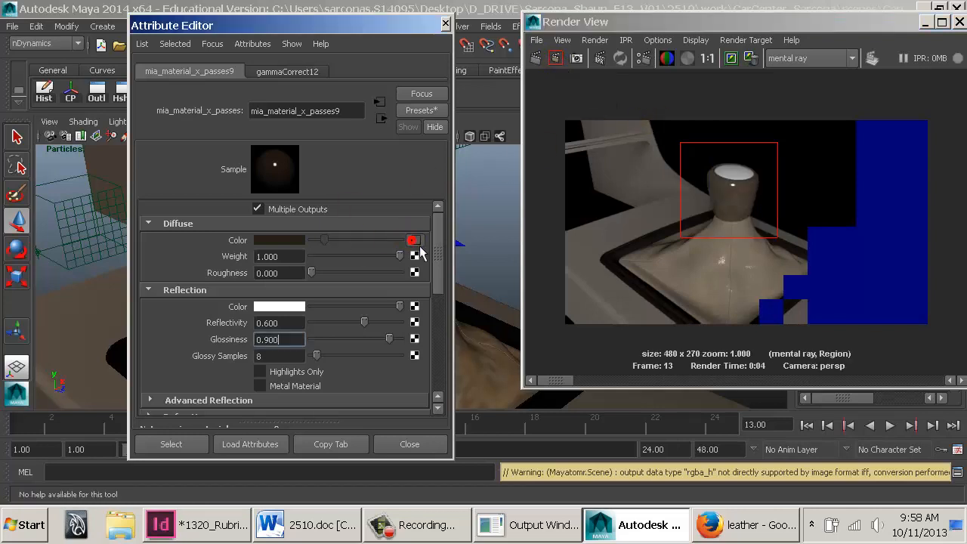
click(292, 226)
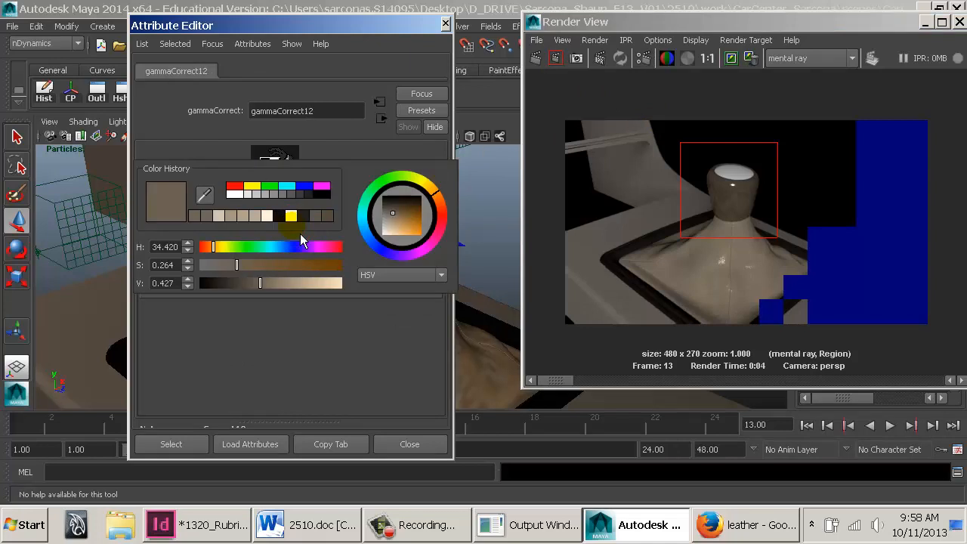
click(647, 226)
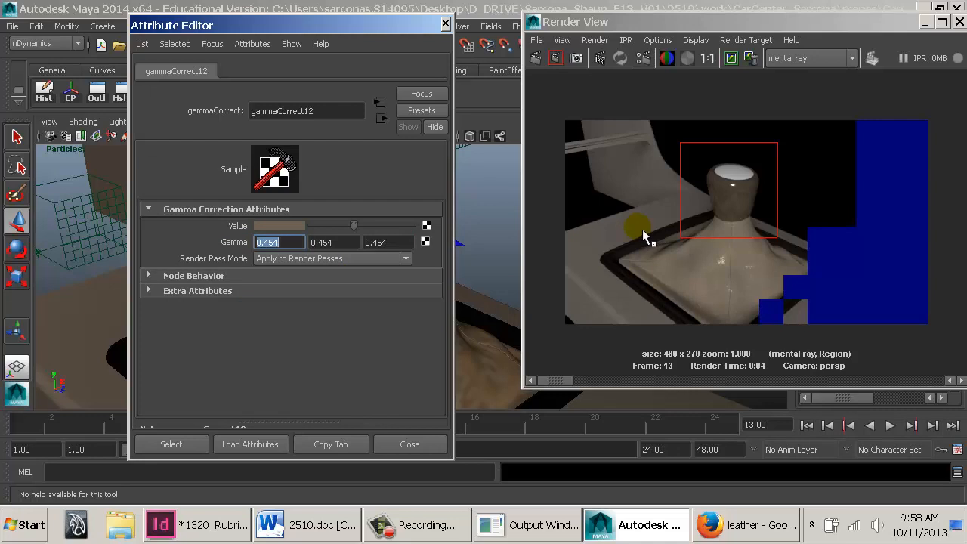
click(639, 225)
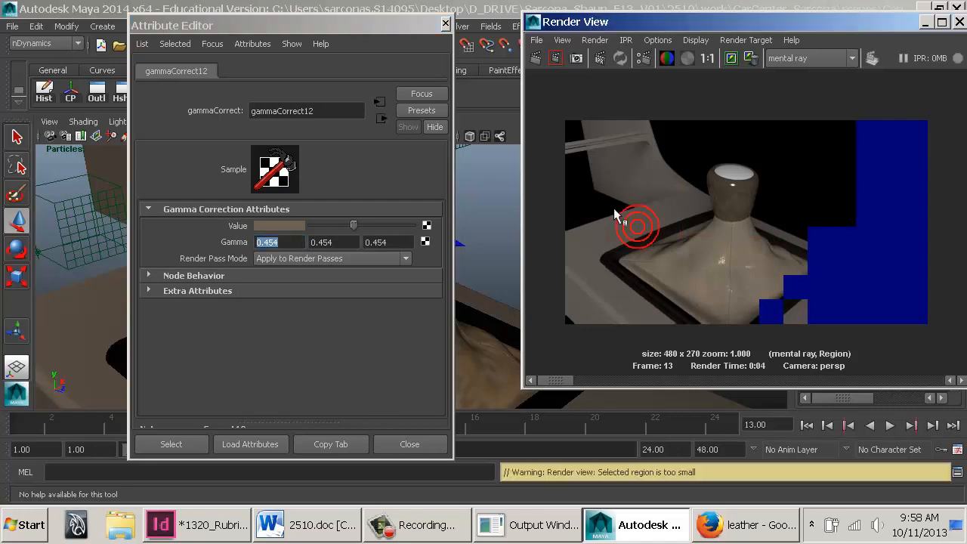
Lower the cylinder material's glossiness to about 0.266, keep the current render and re-render the shifter region for comparison
click(382, 117)
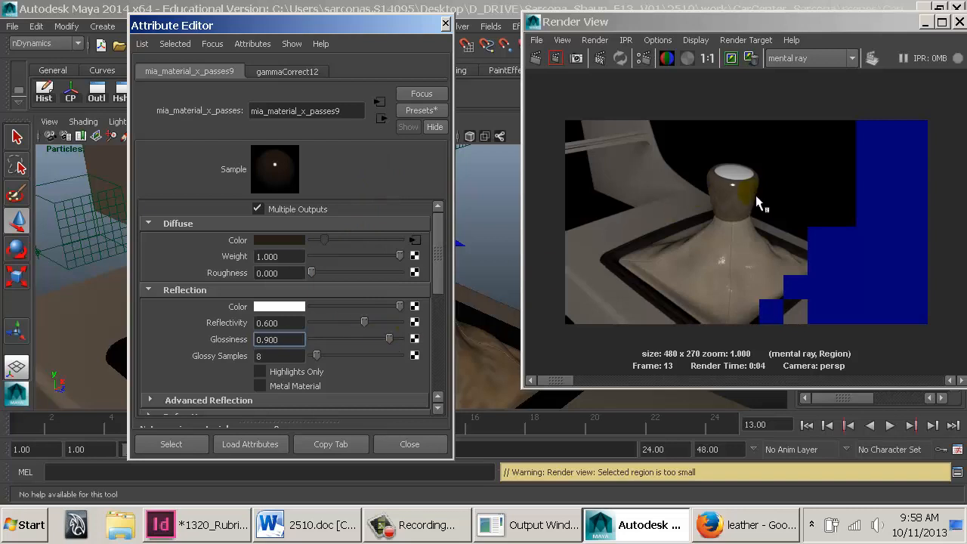
drag(387, 340, 323, 339)
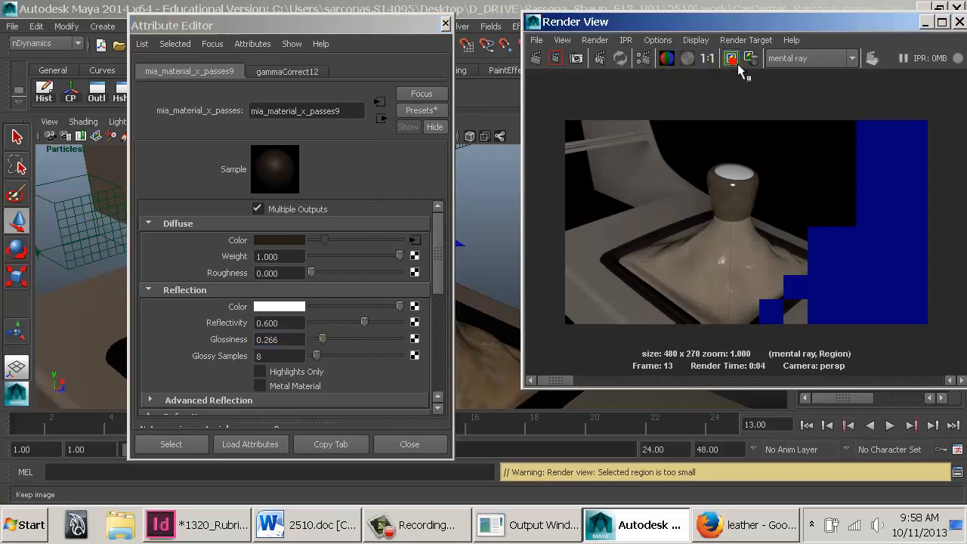
click(557, 58)
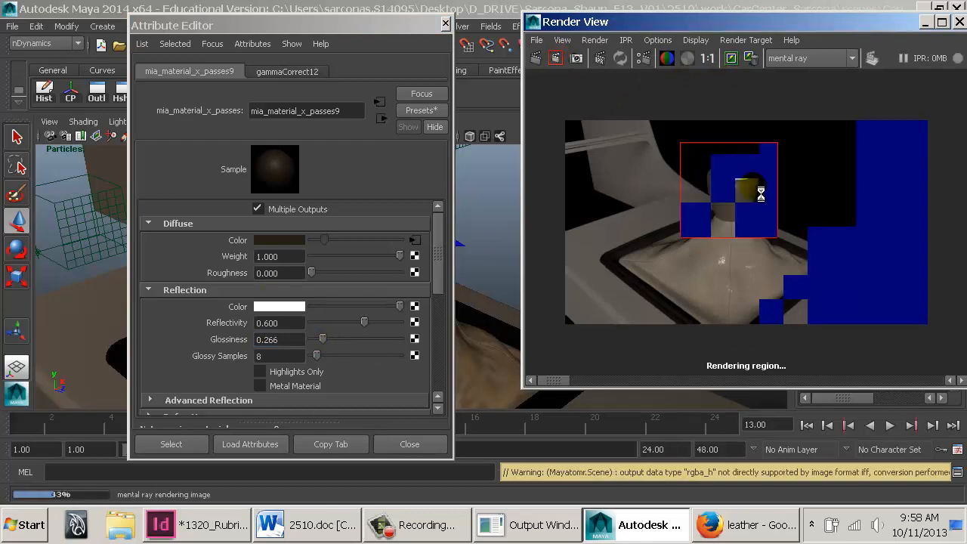
scroll(760, 195, up, 3)
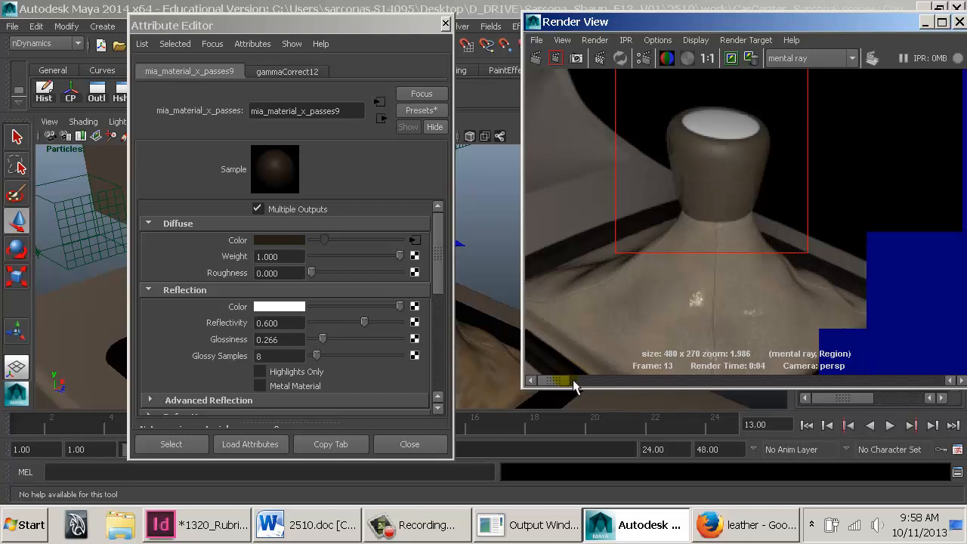
Raise the cylinder material's glossiness to 1, re-render the shifter region and compare it with the kept image
drag(341, 344, 452, 346)
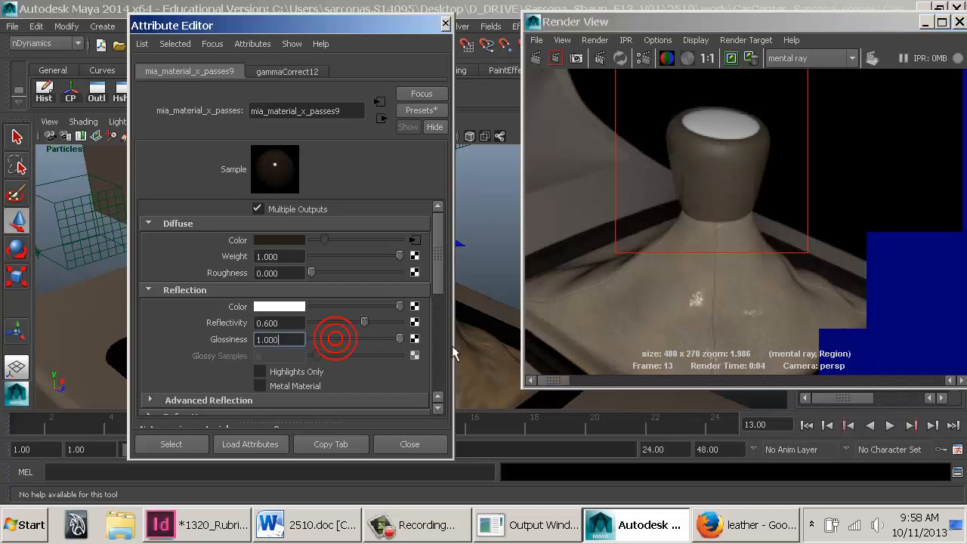
click(556, 58)
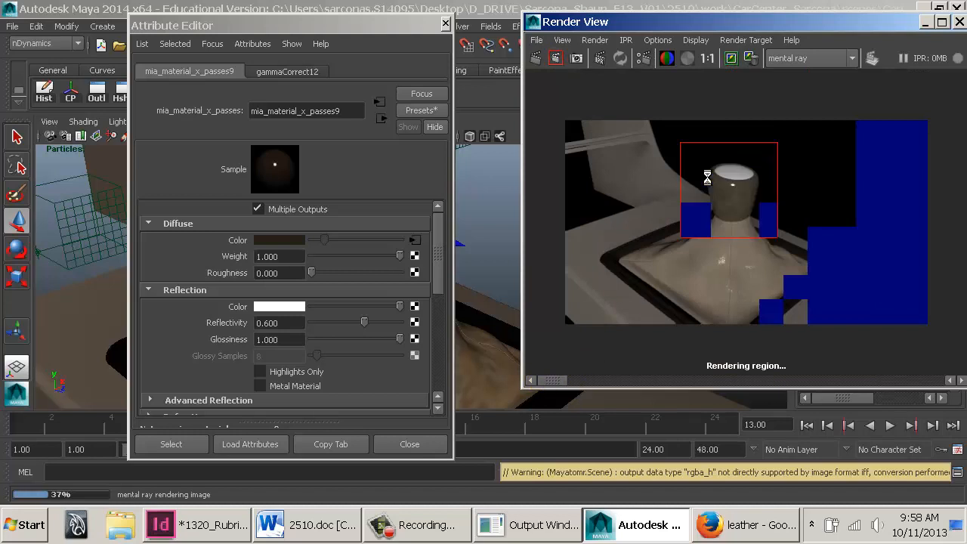
scroll(707, 178, up, 2)
drag(563, 391, 598, 382)
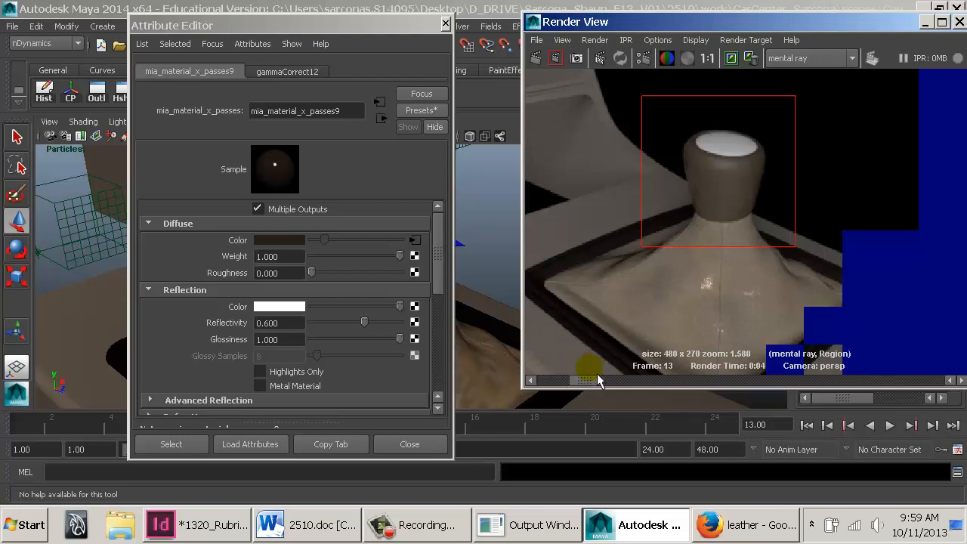
Set the cylinder material's glossiness to 0.8 and re-render the shifter region
drag(293, 342, 226, 347)
text(0.8)
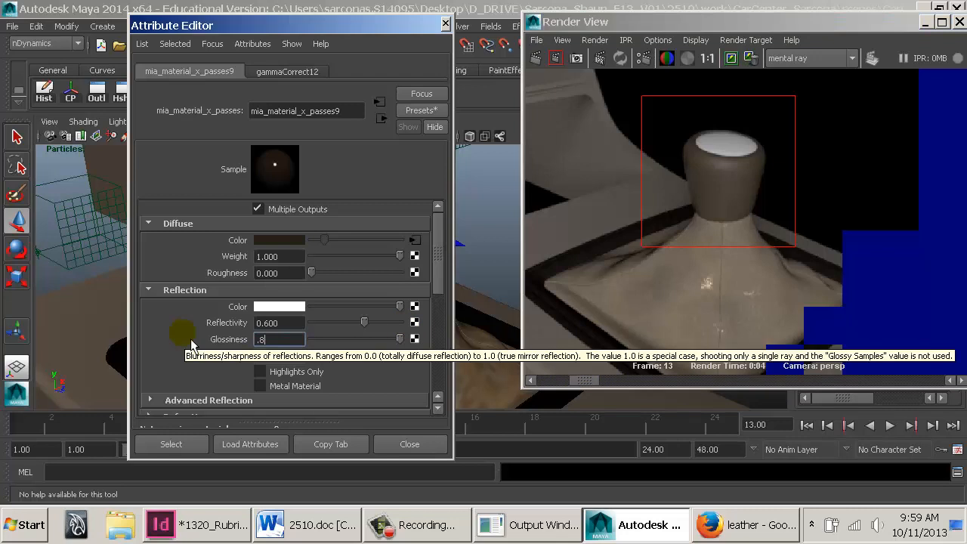
key(Return)
click(560, 63)
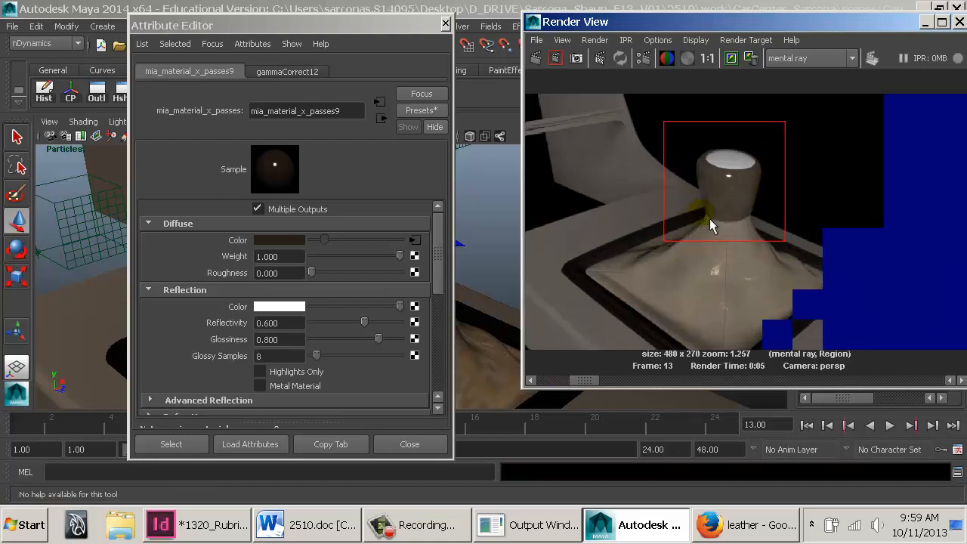
Compare the kept renders of the shifter up close, then close the Render View and the Attribute Editor
alt+right_drag(709, 218, 606, 316)
mouse_move(581, 382)
mouse_down()
mouse_move(558, 382)
mouse_move(609, 383)
mouse_move(561, 382)
mouse_move(580, 388)
mouse_up()
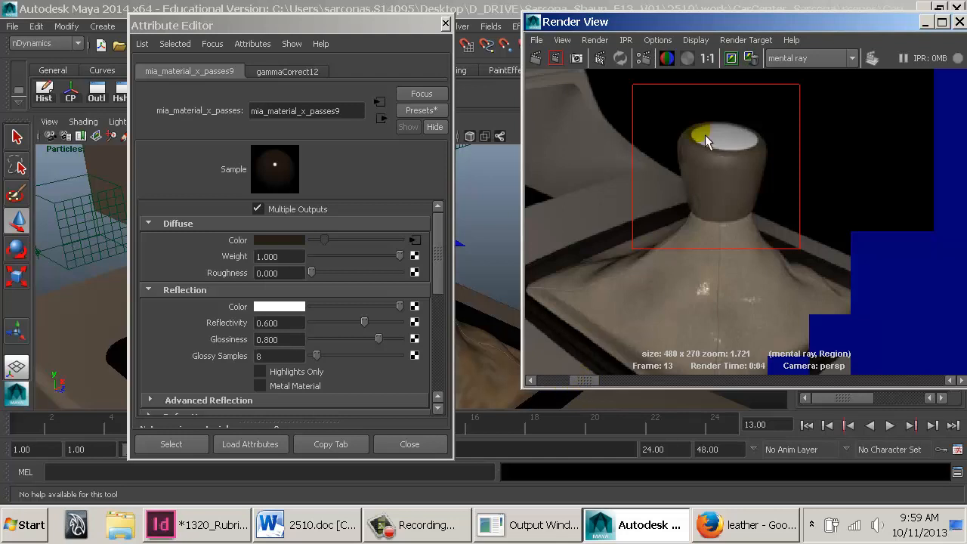
click(751, 59)
drag(595, 384, 561, 382)
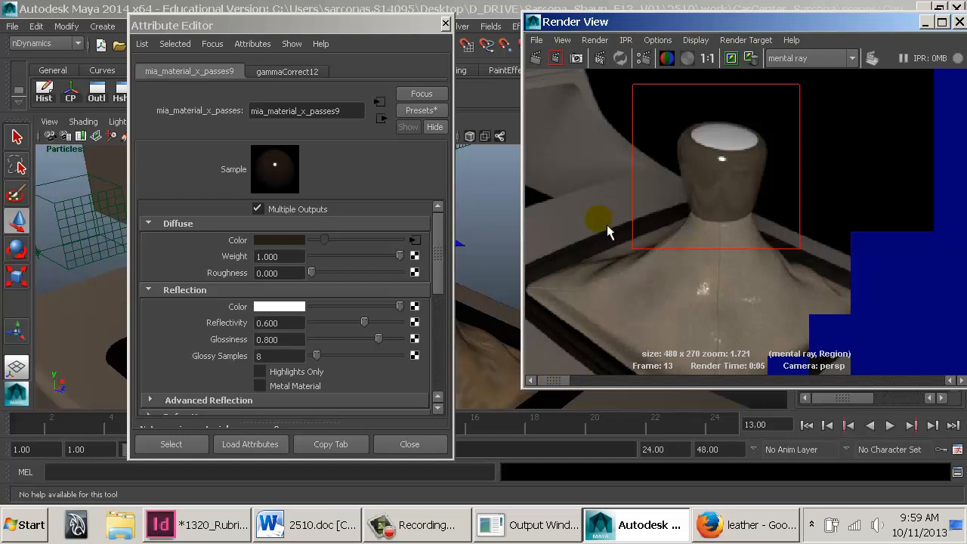
click(535, 22)
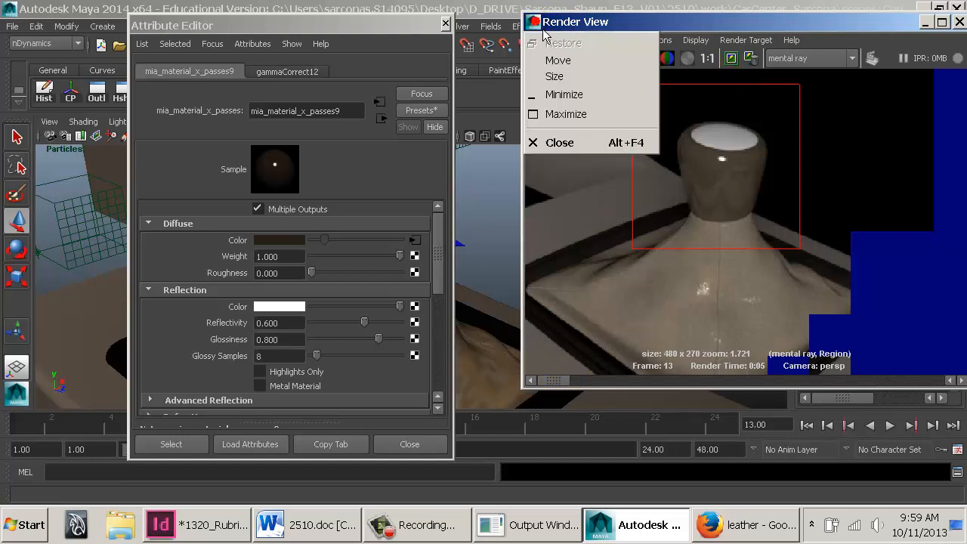
click(535, 22)
click(446, 24)
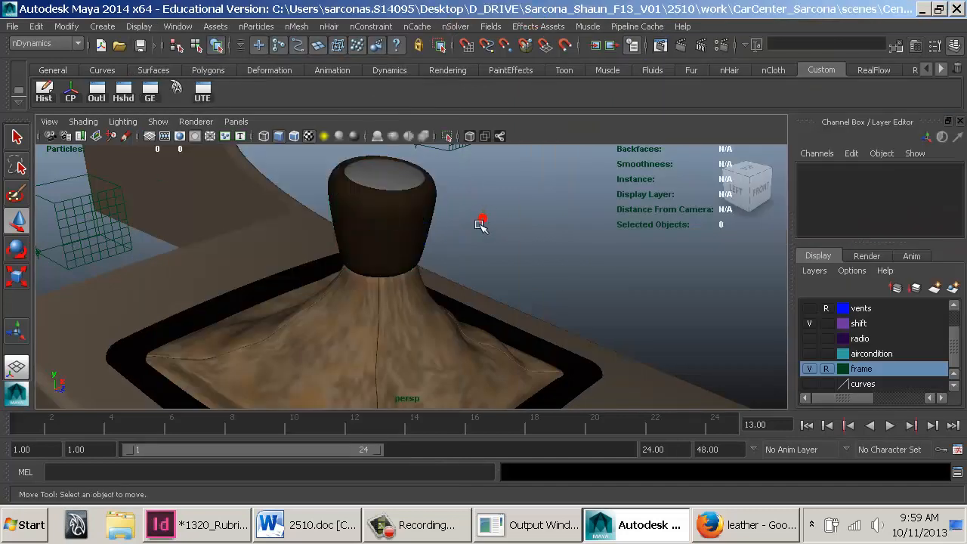
Move the domed cap off the shifter along X to inspect the flat surface beneath it, and undo the move
click(406, 176)
key(f)
alt+drag(586, 329, 522, 325)
drag(505, 281, 794, 246)
click(444, 283)
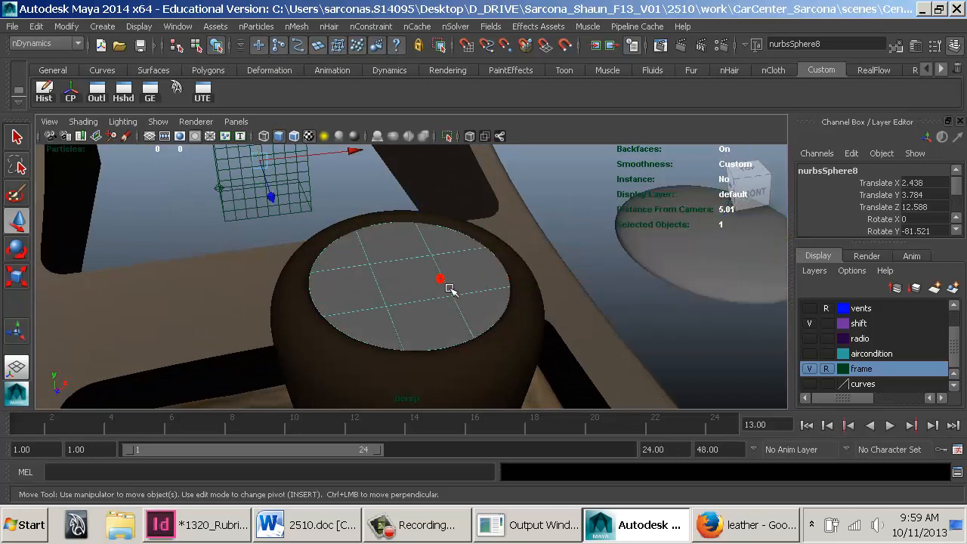
key(ctrl+z)
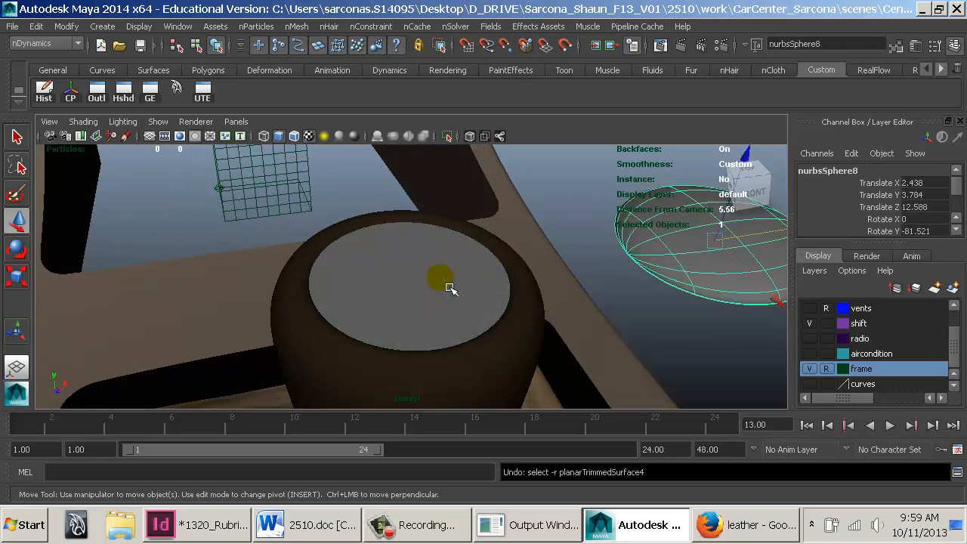
key(ctrl+z)
alt+drag(453, 291, 518, 290)
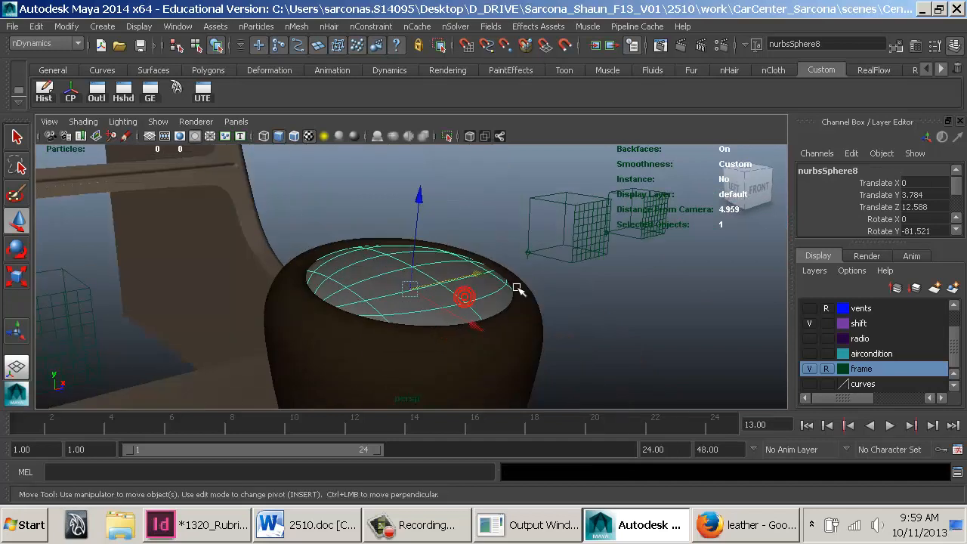
Switch to Firefox and search Google for "stick shift knob"
click(737, 520)
key(alt+Left)
double_click(232, 146)
text(stic)
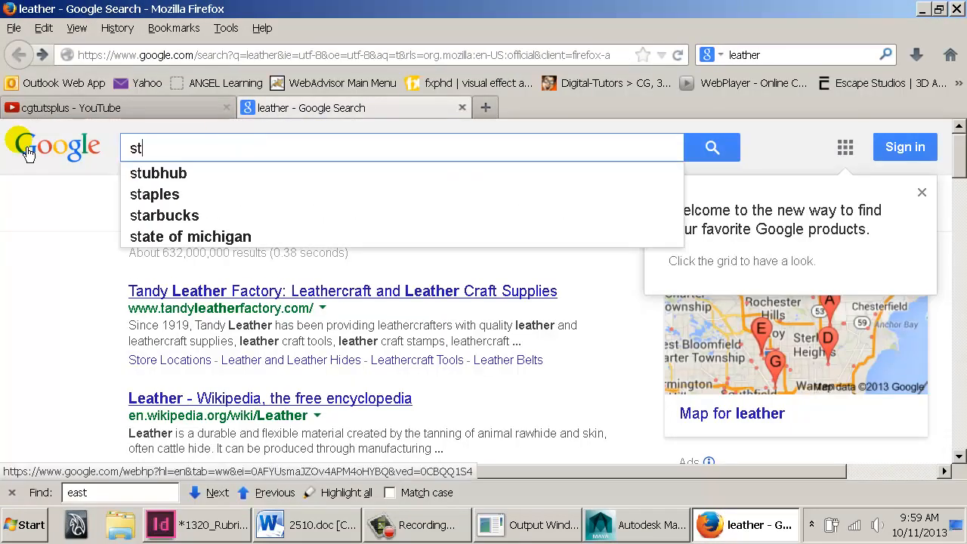
key(BackSpace)
key(BackSpace)
text(ick s)
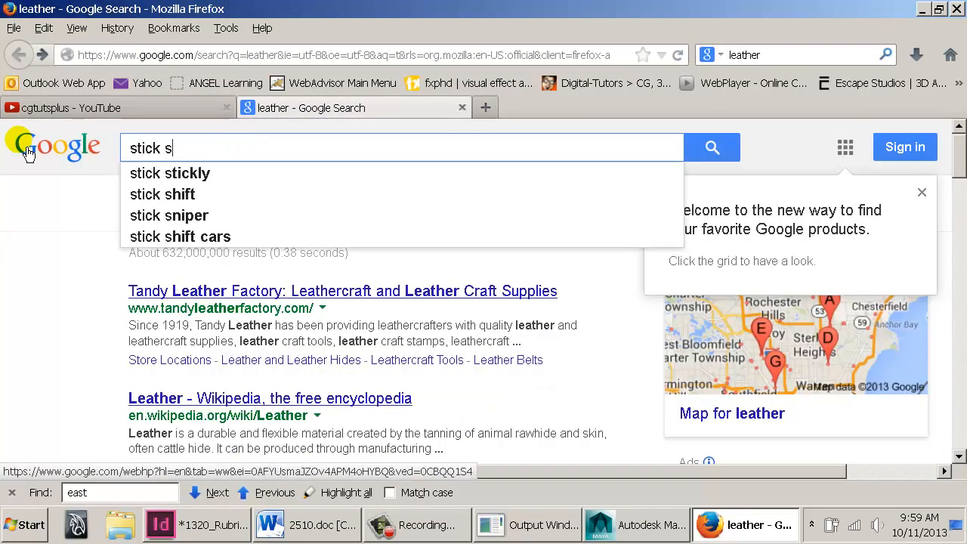
text(hift kno)
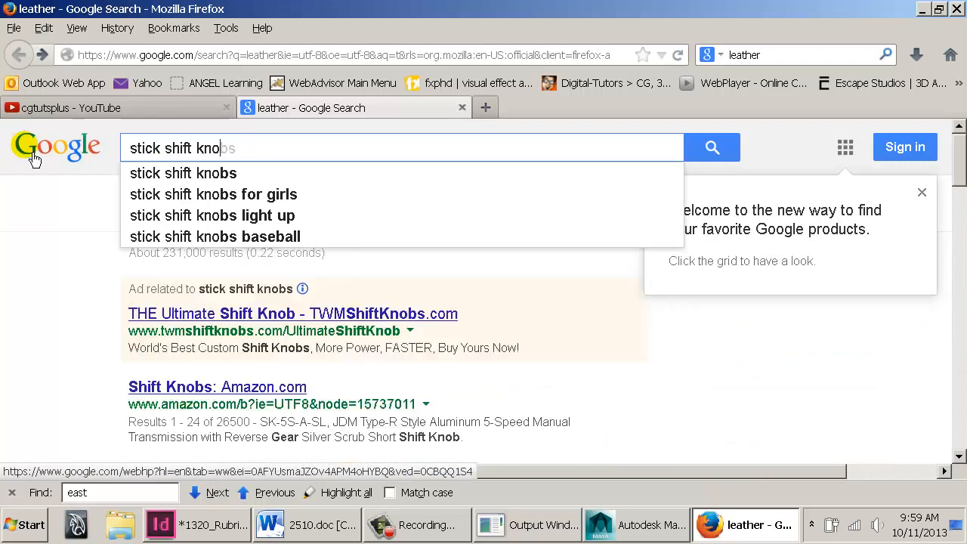
key(Return)
click(347, 297)
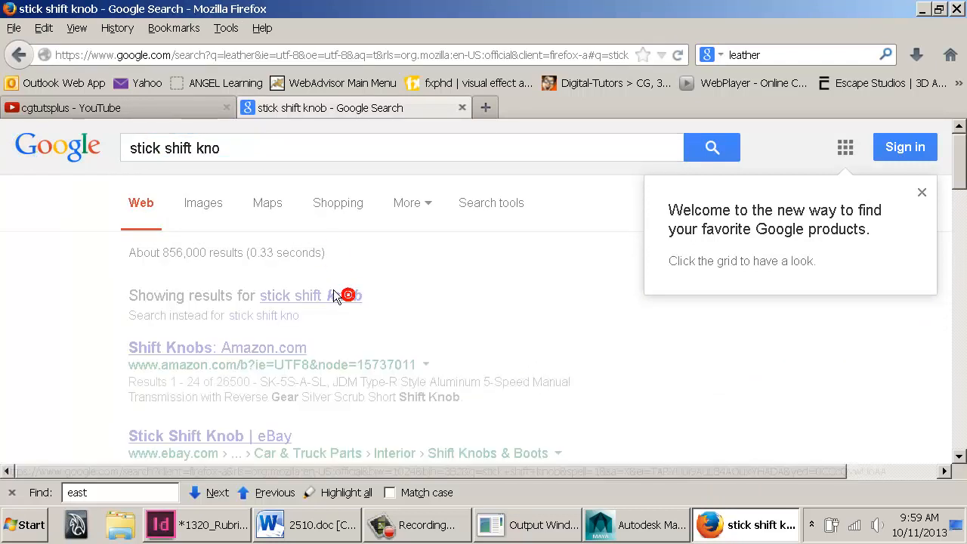
Show the image results for the shift knob search and open the EPCO Stick Shift Knobs picture
click(193, 206)
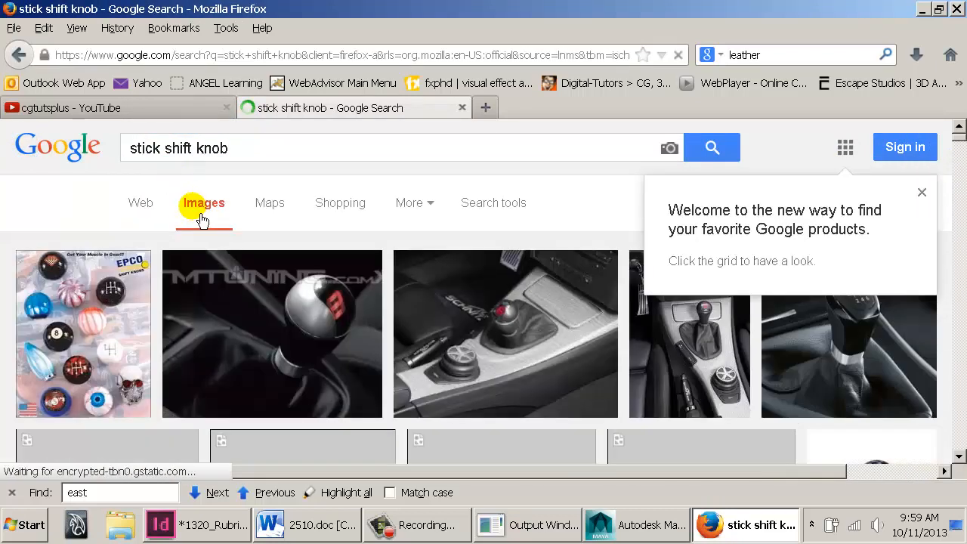
scroll(201, 219, down, 5)
click(129, 205)
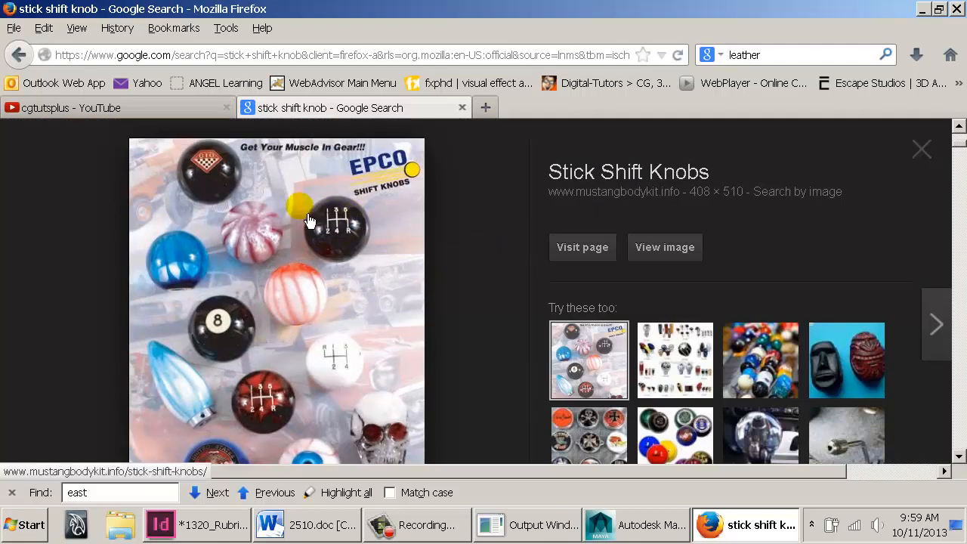
Browse the shift knob image results and open the E36 Stock M3 Shift Knob picture at full size
scroll(321, 359, down, 1)
scroll(322, 361, down, 2)
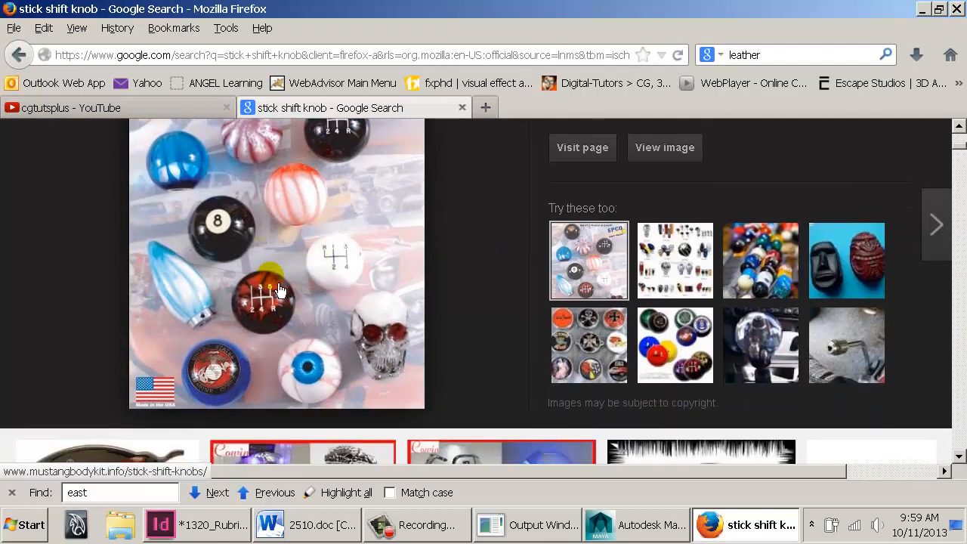
scroll(408, 313, down, 6)
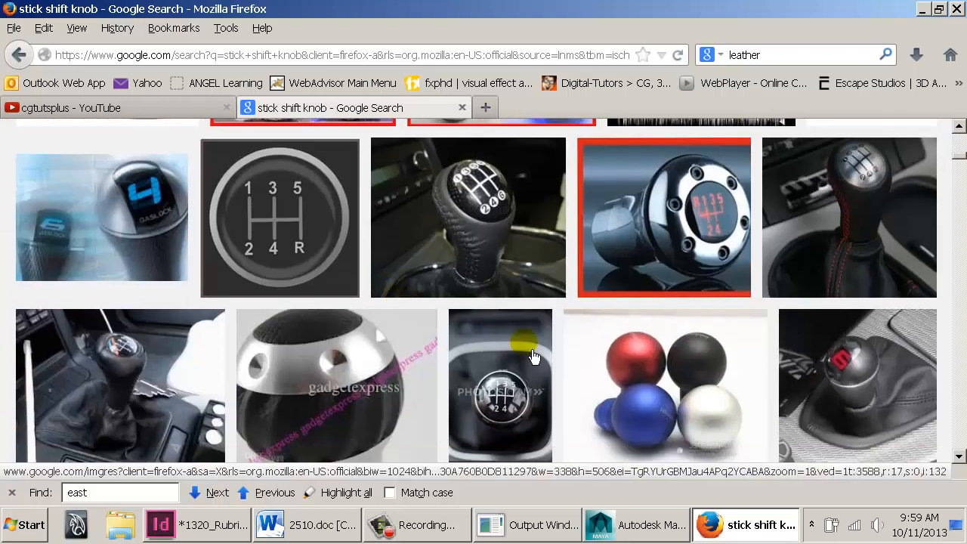
scroll(527, 352, down, 4)
click(151, 213)
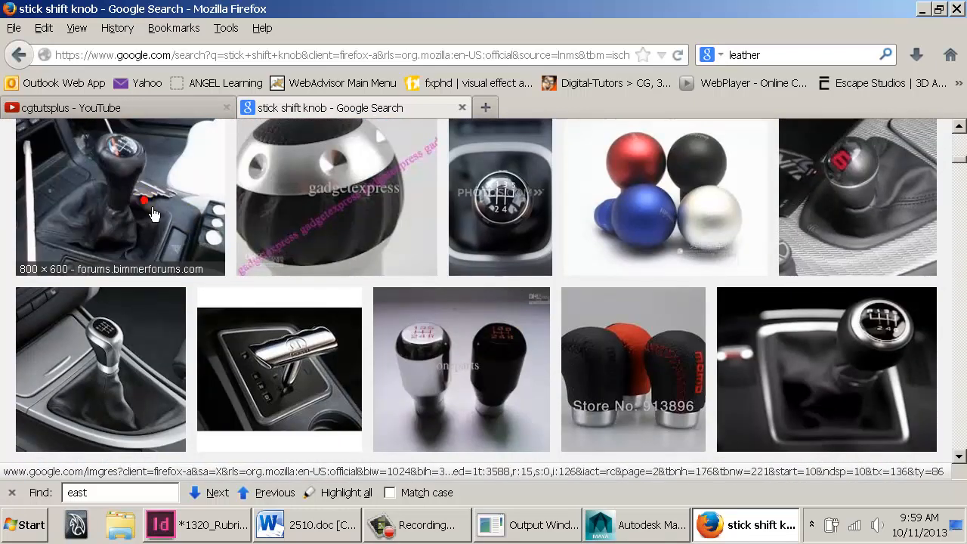
click(670, 248)
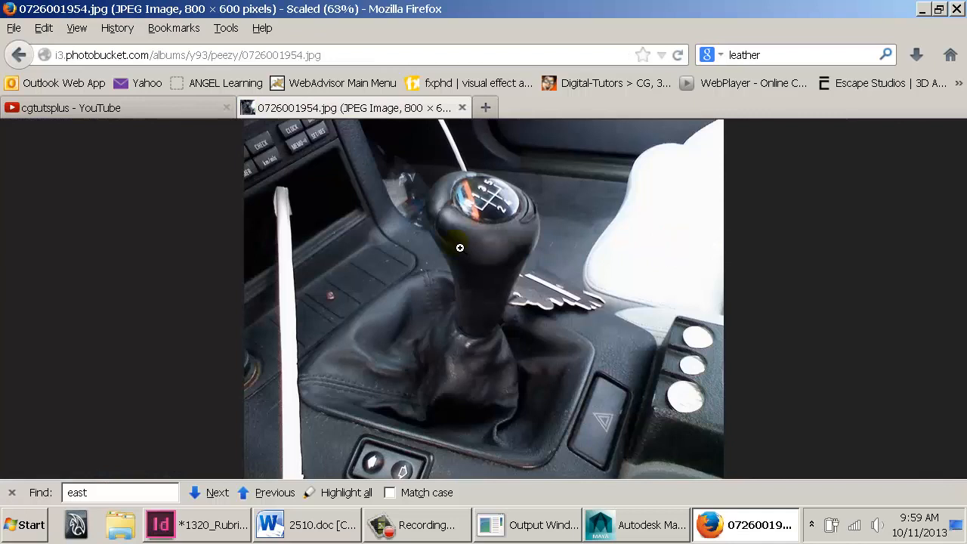
click(457, 245)
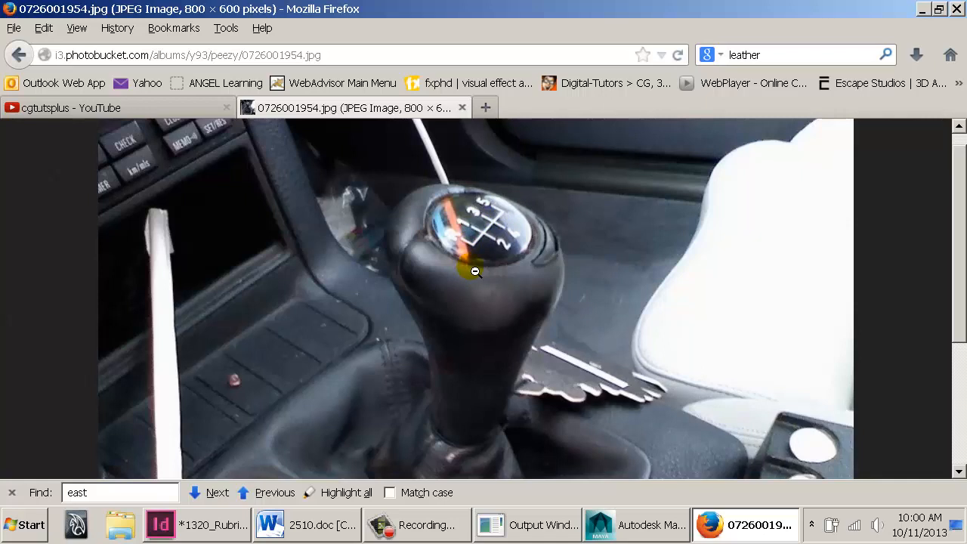
Go back to the search, close the picture preview and look through more shift knob images
key(alt+Left)
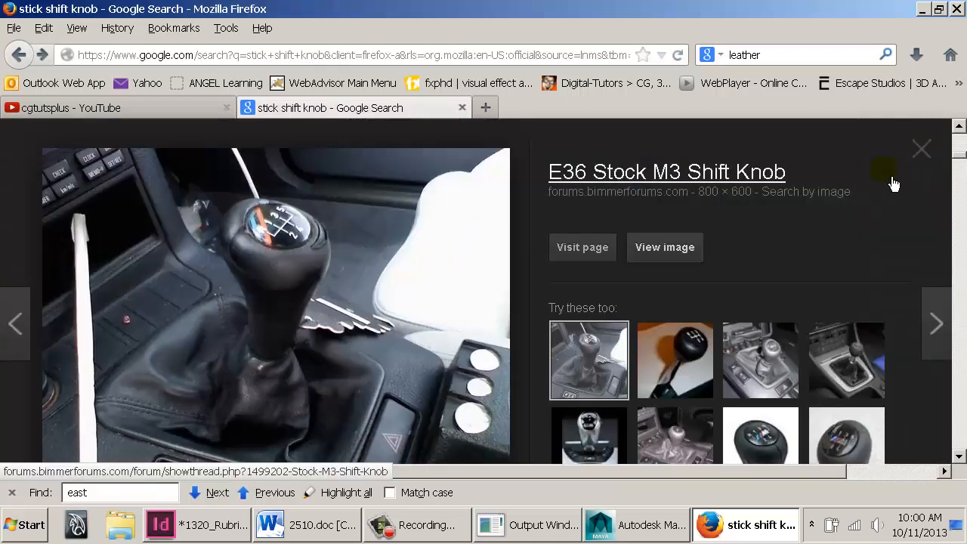
click(922, 148)
scroll(411, 224, down, 5)
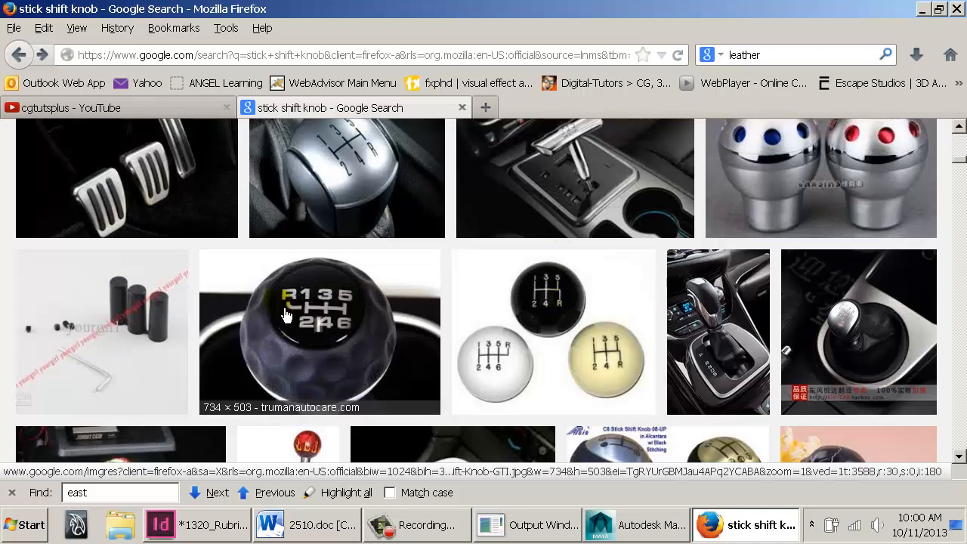
scroll(658, 335, up, 3)
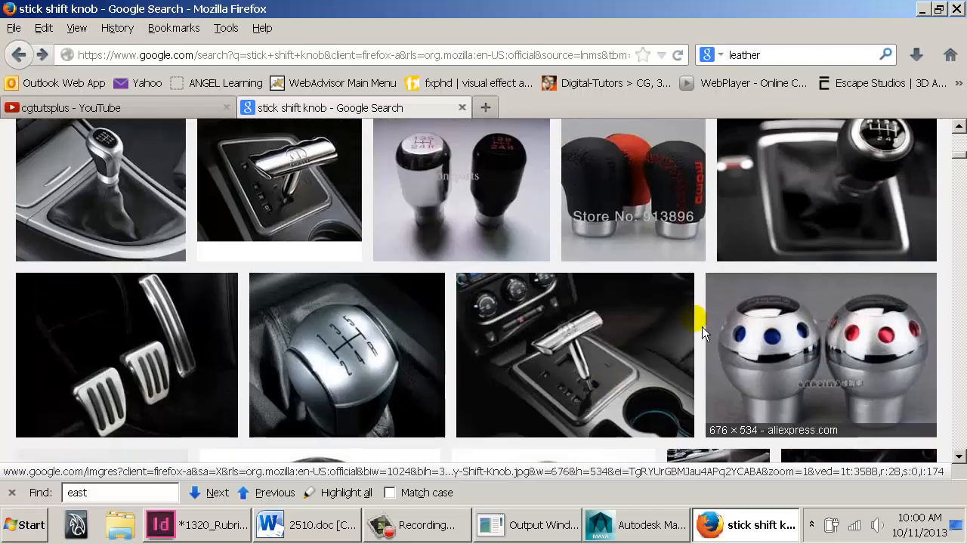
scroll(605, 329, up, 5)
scroll(605, 329, up, 10)
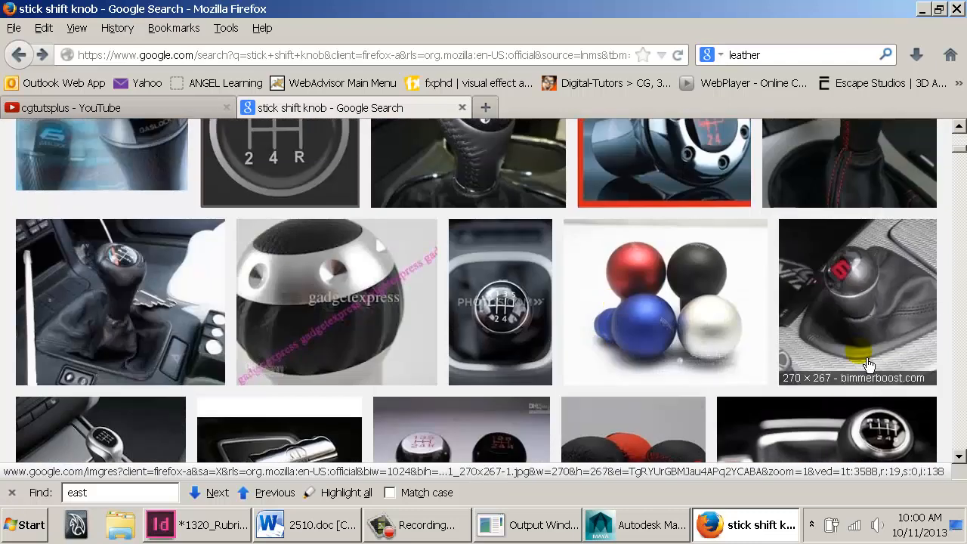
Switch to Maya, lift the domed cap off the shifter to see the surface beneath it, and undo the move
key(alt+Tab)
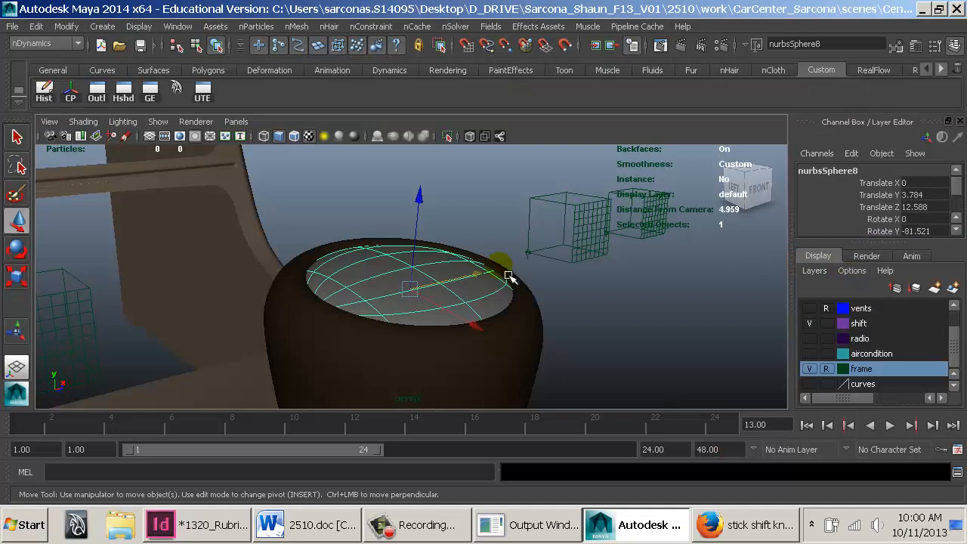
drag(419, 201, 443, 142)
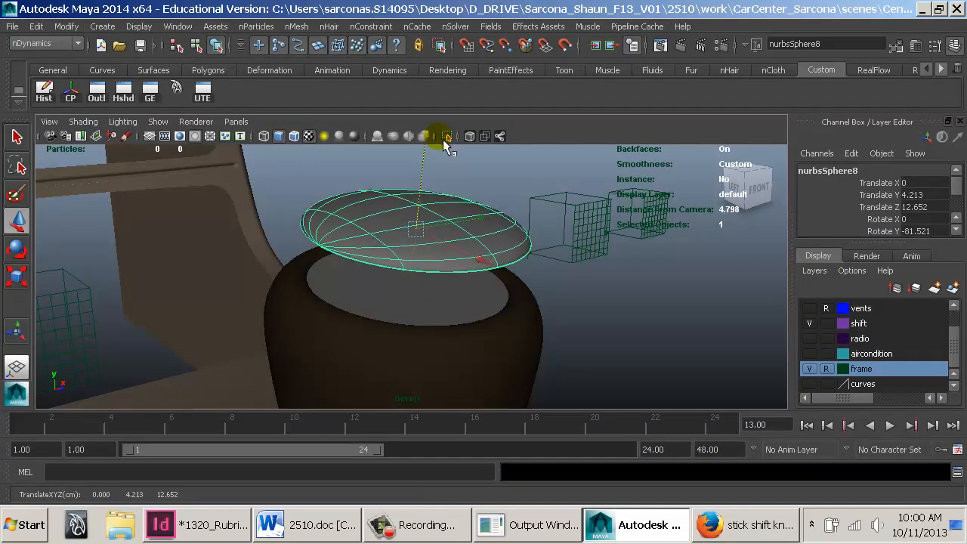
key(ctrl+z)
Check the flat surface beneath the cap in wireframe and shaded display, undo a trial upward move, and reselect the domed cap
key(4)
click(374, 286)
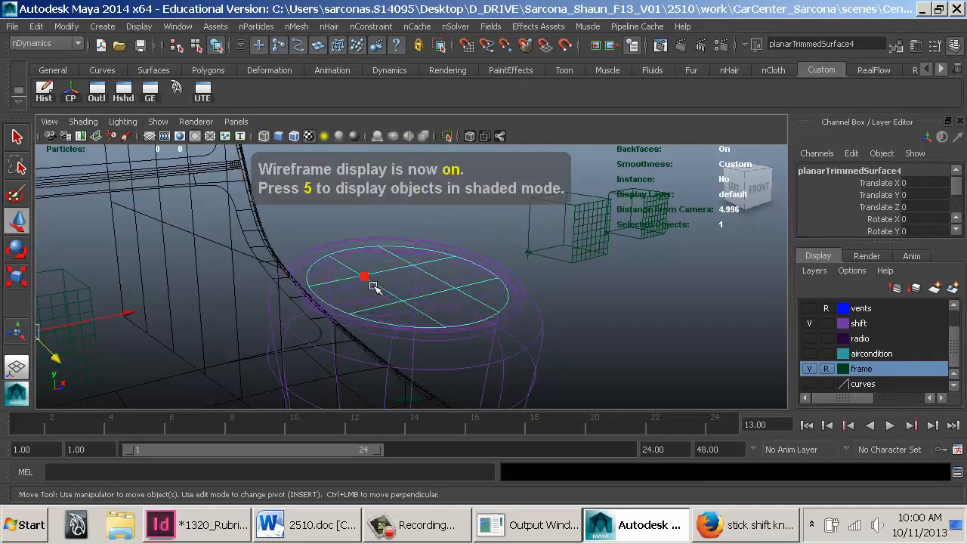
key(5)
click(99, 95)
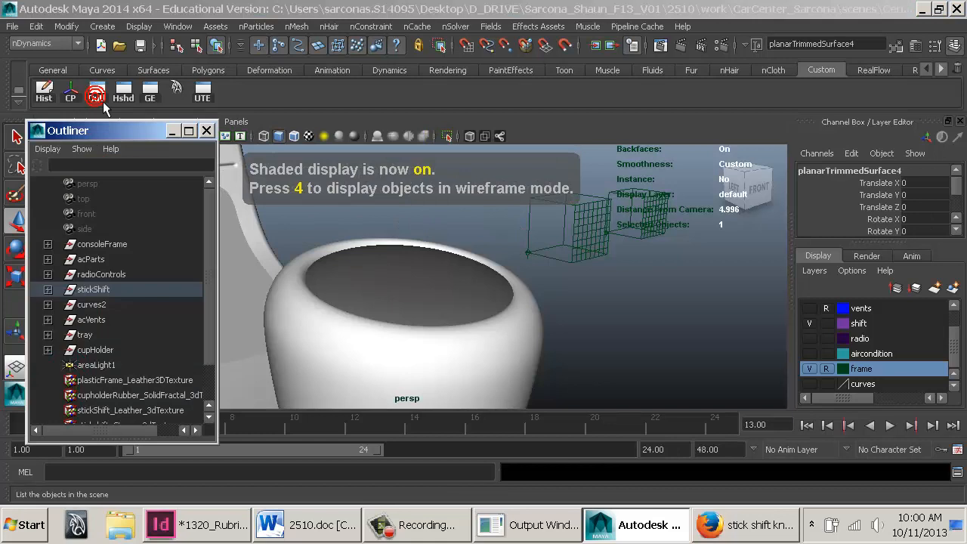
click(206, 130)
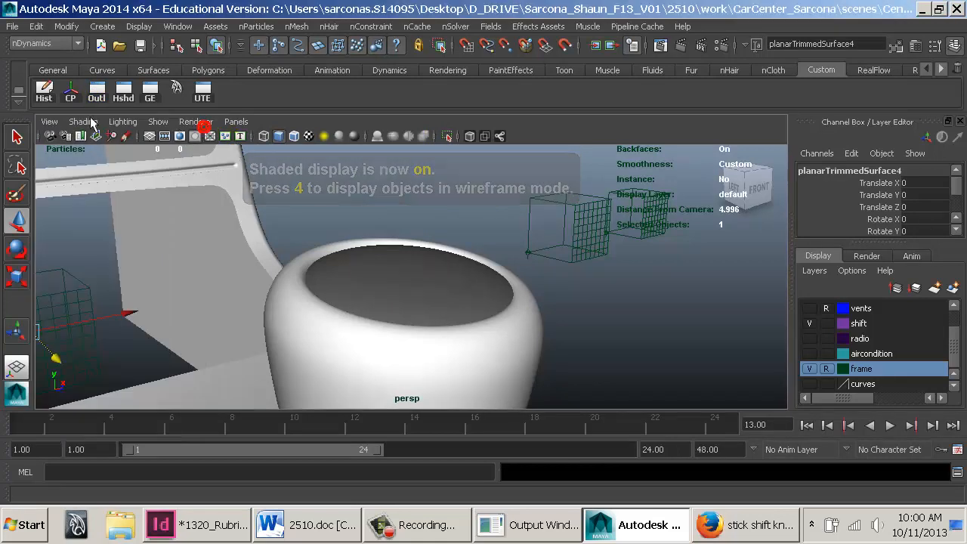
key(w)
drag(395, 211, 416, 144)
key(ctrl+z)
click(449, 260)
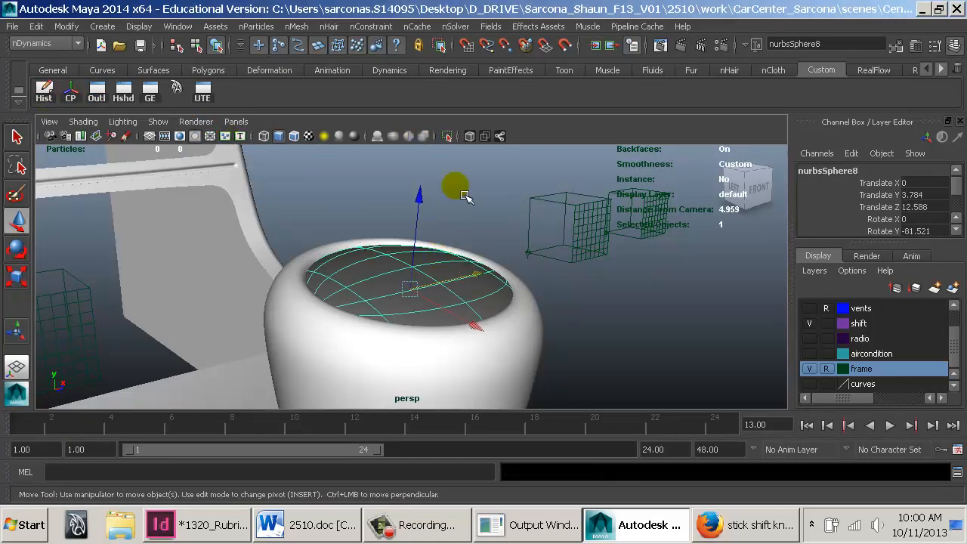
key(space)
mouse_move(337, 321)
mouse_down()
mouse_move(410, 195)
mouse_move(447, 83)
mouse_up()
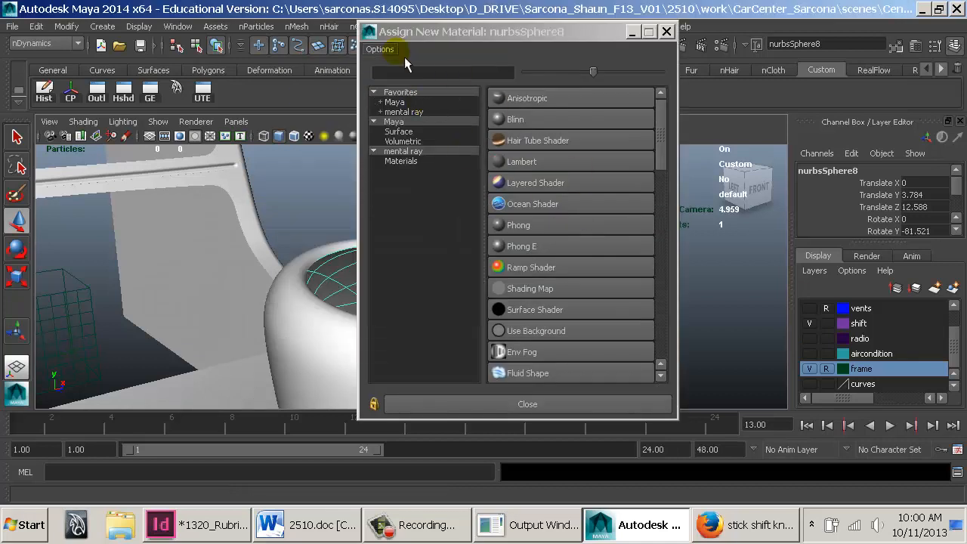
double_click(366, 31)
key(space)
mouse_move(323, 332)
mouse_down()
mouse_move(384, 123)
mouse_move(443, 134)
mouse_move(410, 108)
mouse_move(511, 227)
mouse_move(500, 227)
mouse_move(503, 236)
mouse_up()
Assign a new mia_material_x_passes material to the domed cap and name it stickshiftKnob_Glass_MIA
key(space)
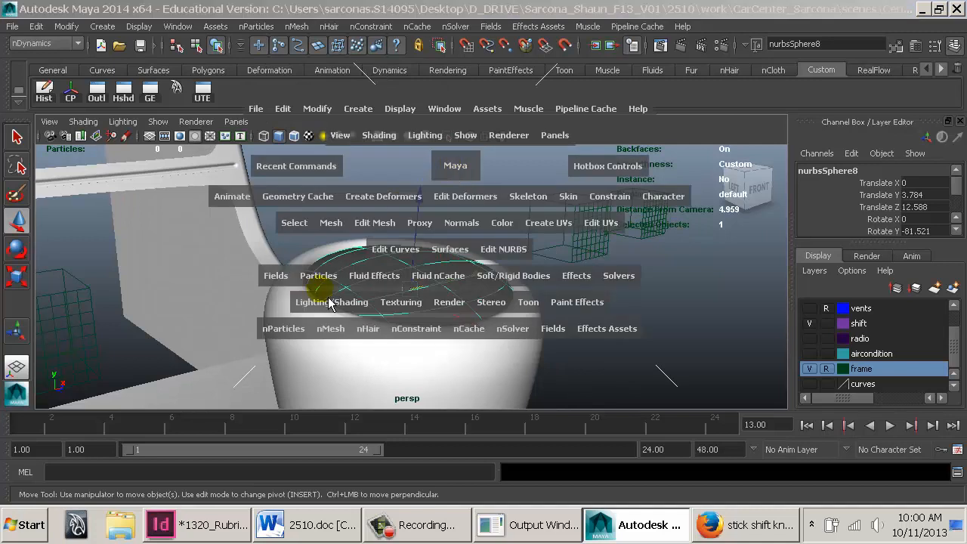
mouse_move(329, 302)
mouse_down()
mouse_move(446, 124)
mouse_move(459, 79)
mouse_move(538, 155)
mouse_move(519, 194)
mouse_up()
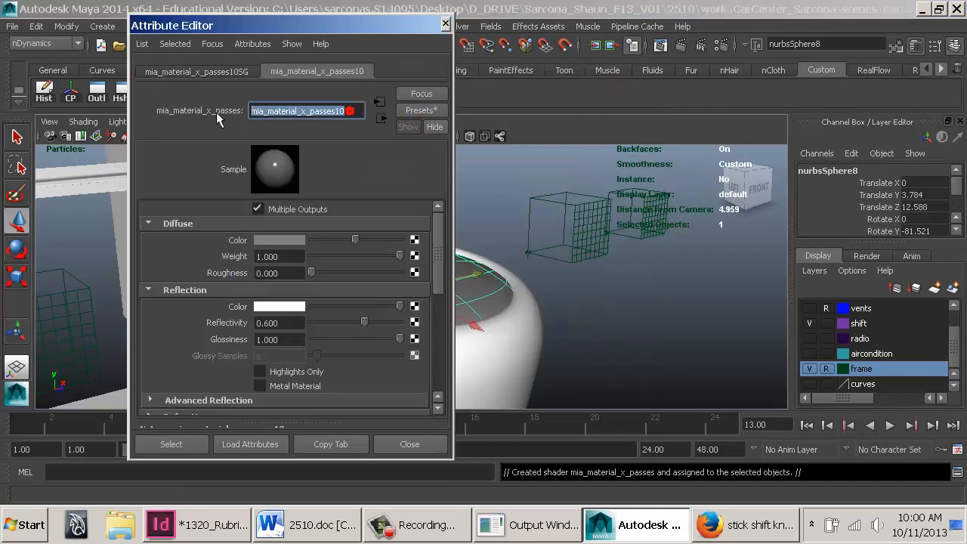
text(stickshiftKnob_Glass_MIA)
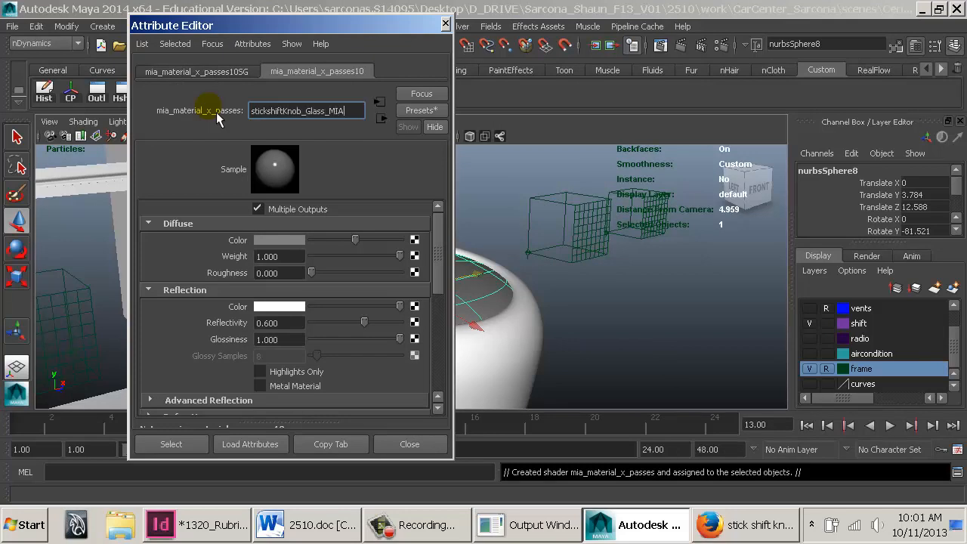
key(Return)
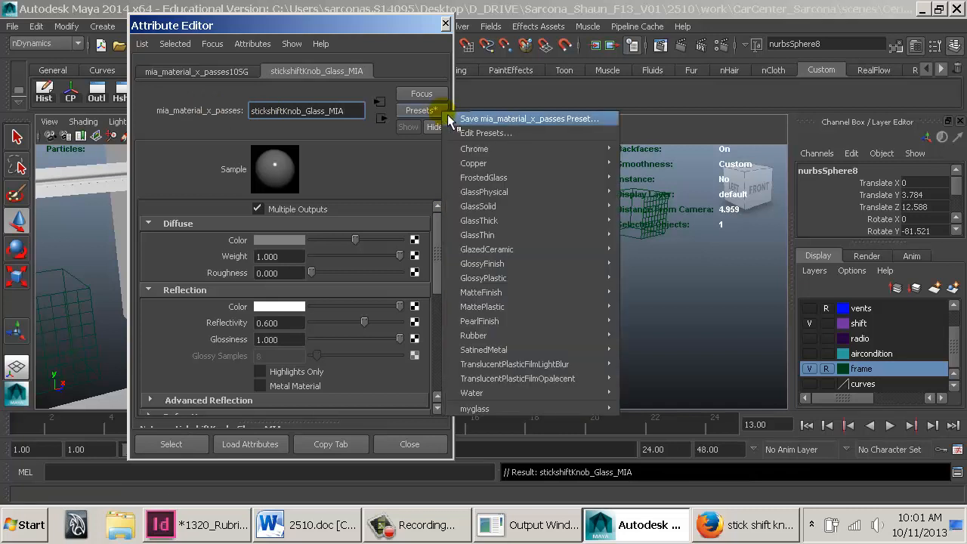
Replace the new glass material's settings with the GlassPhysical preset
mouse_move(594, 204)
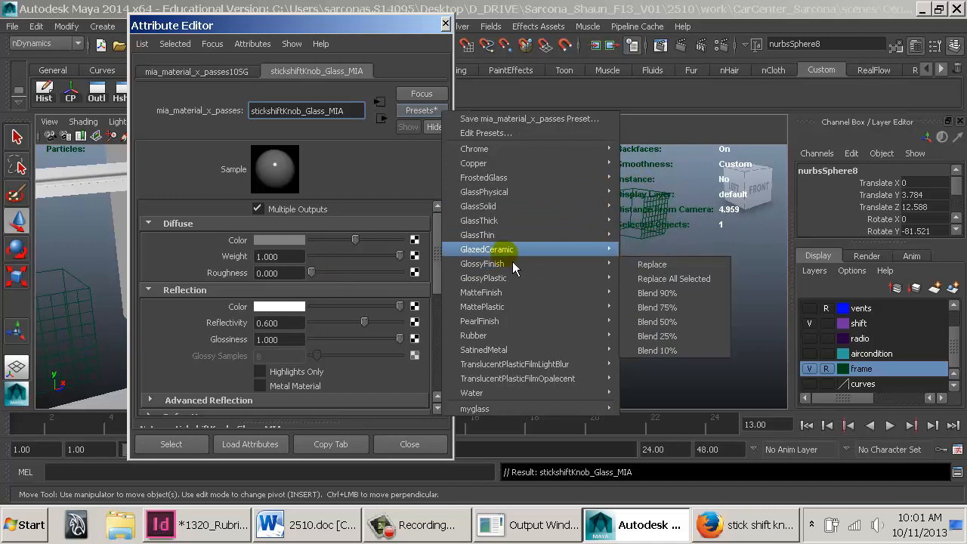
mouse_move(609, 239)
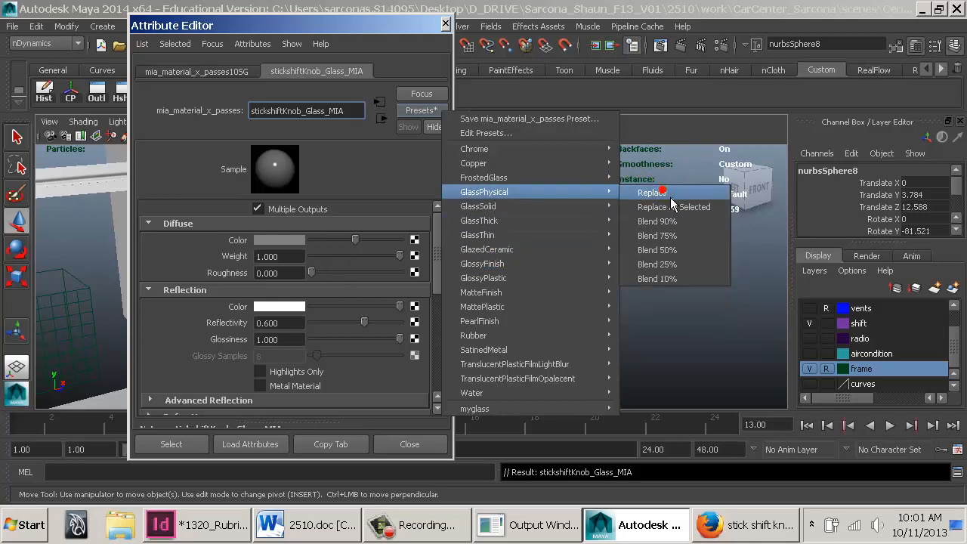
click(664, 193)
Set the glass material's Index of Refraction to 1.100 in its refraction settings
drag(441, 236, 441, 296)
click(186, 227)
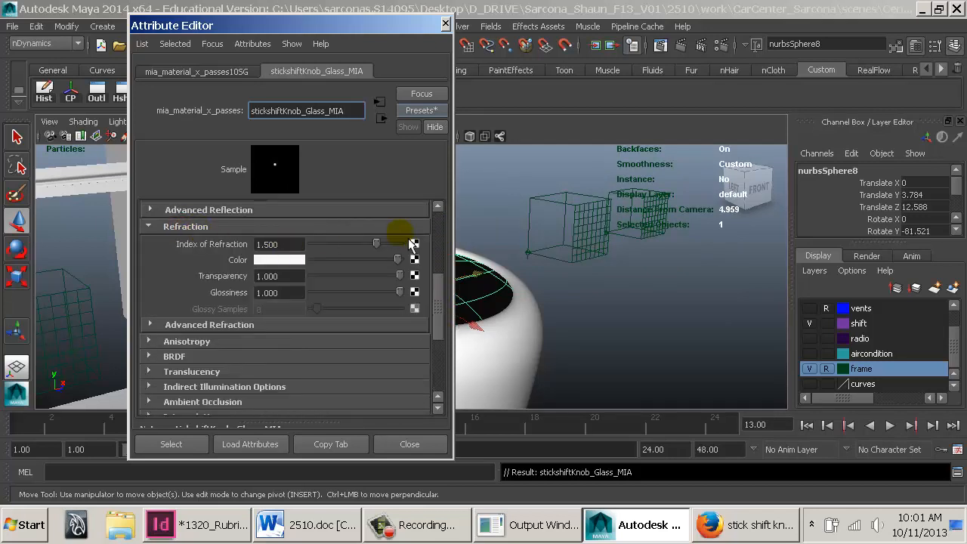
click(288, 245)
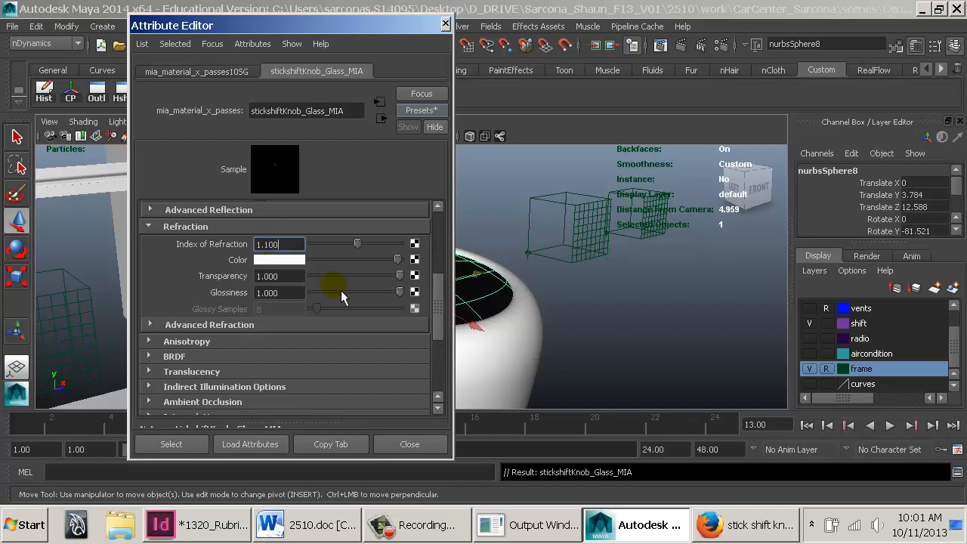
Switch to Firefox, search for "index of refraction" in a new tab and open Wikipedia's Refractive index article
click(779, 525)
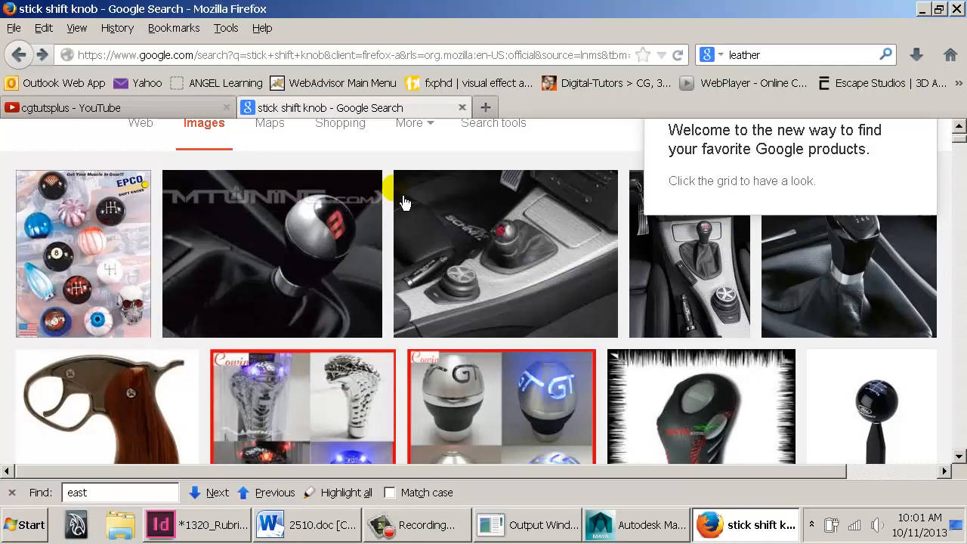
click(489, 107)
text(inde)
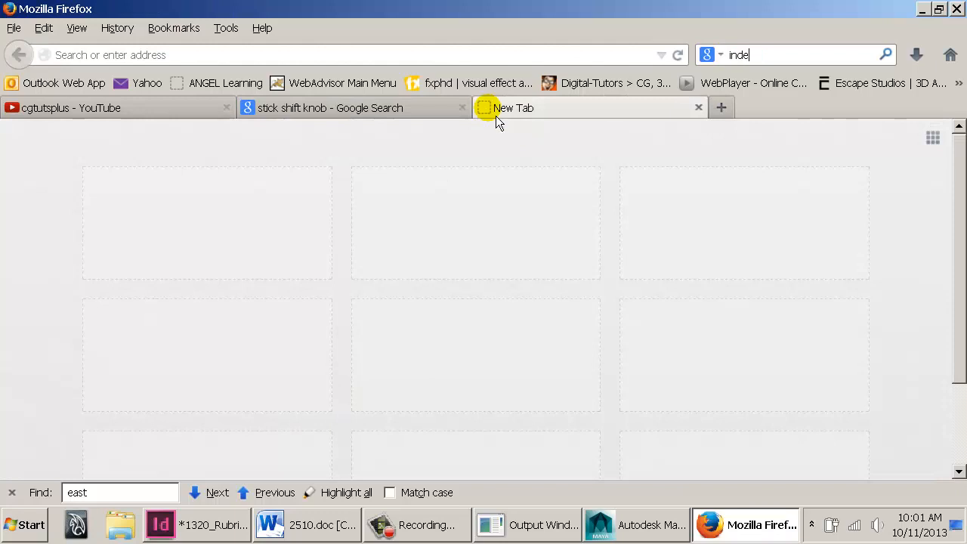
text(x of refraction)
key(Return)
scroll(342, 268, down, 1)
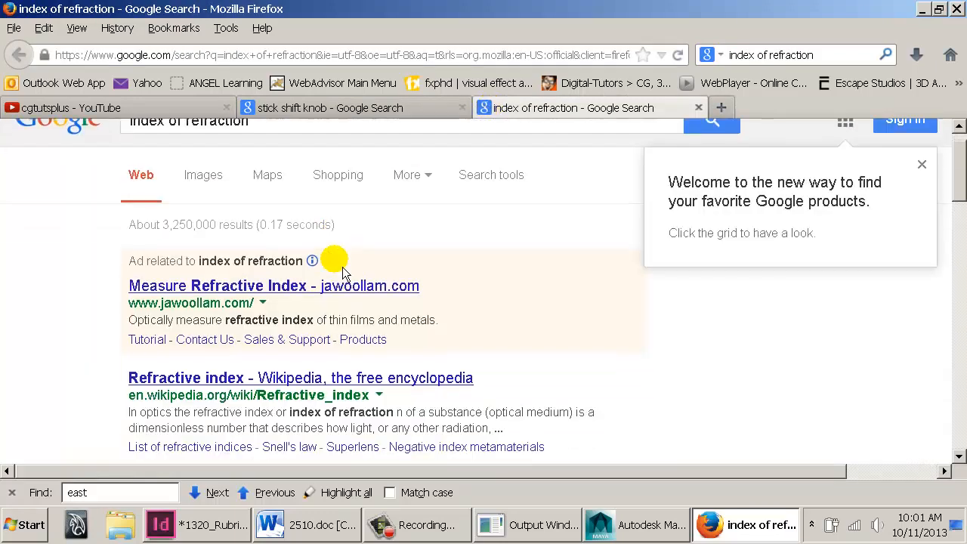
scroll(336, 257, down, 3)
click(322, 210)
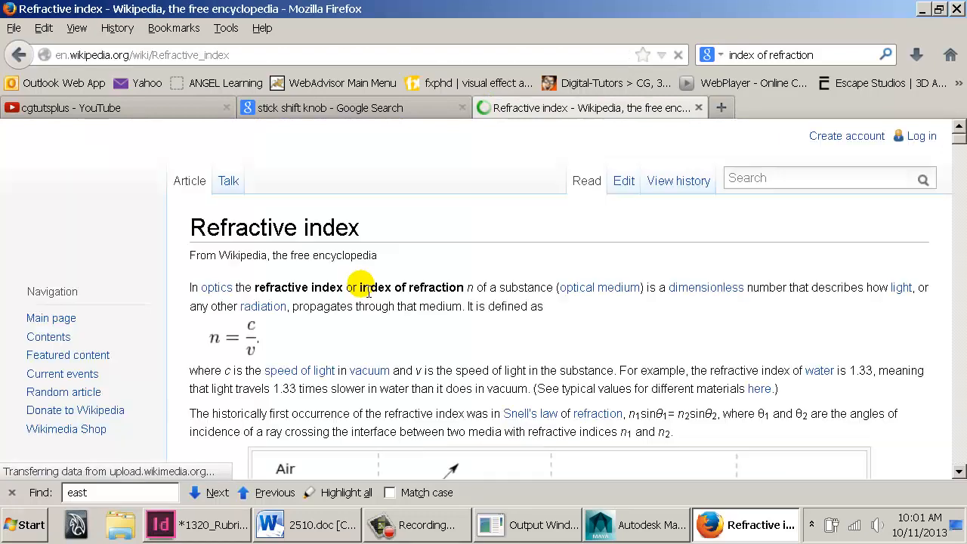
Examine the article's refraction diagram and its table of typical refractive indices for gases, liquids and solids
scroll(368, 295, down, 5)
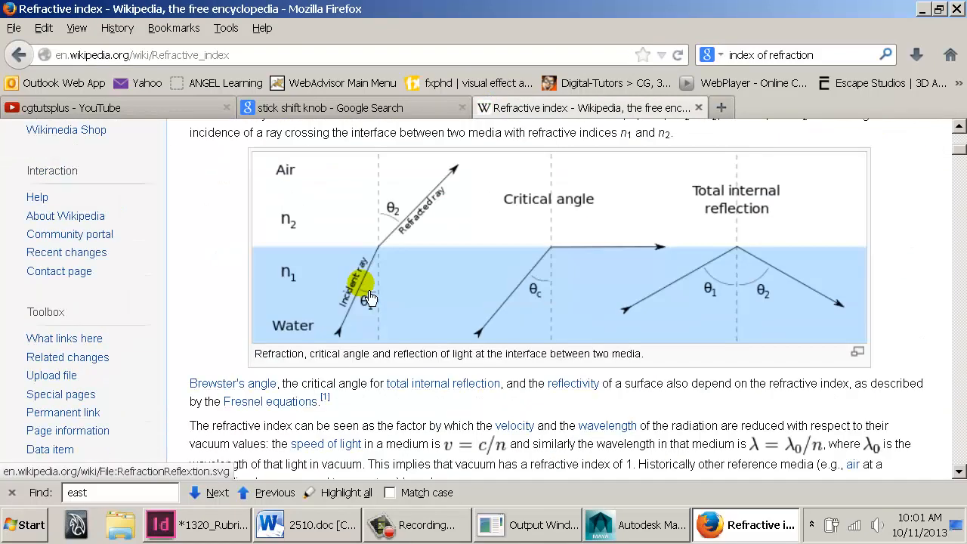
scroll(369, 297, up, 1)
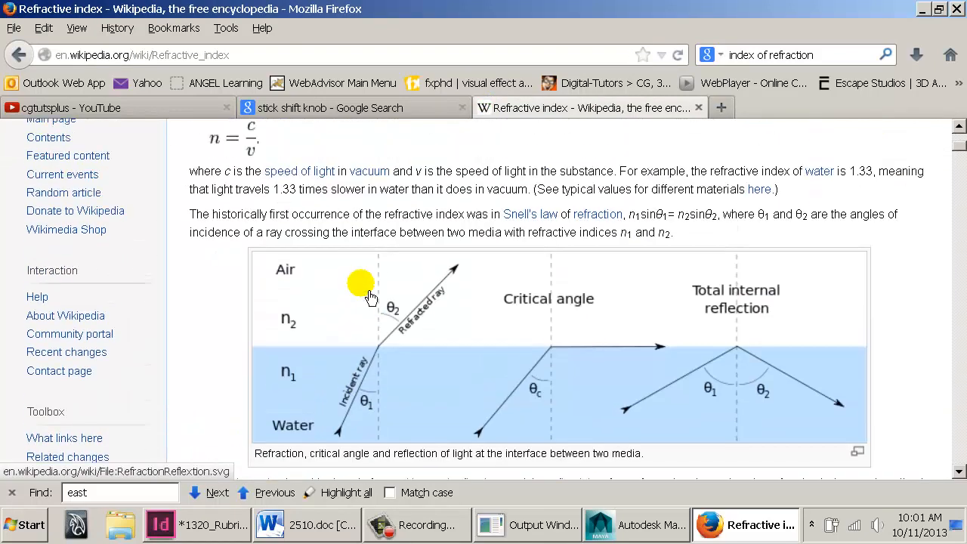
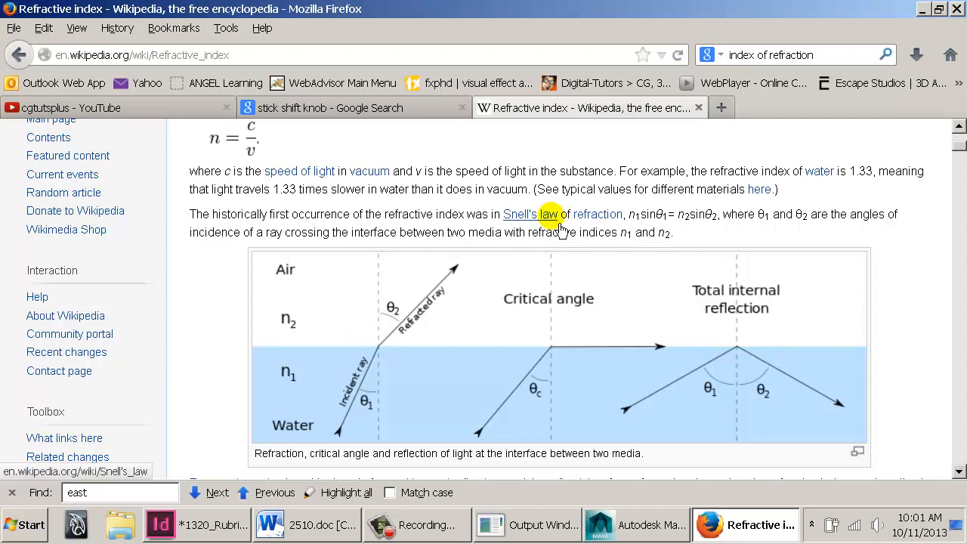
scroll(561, 229, down, 15)
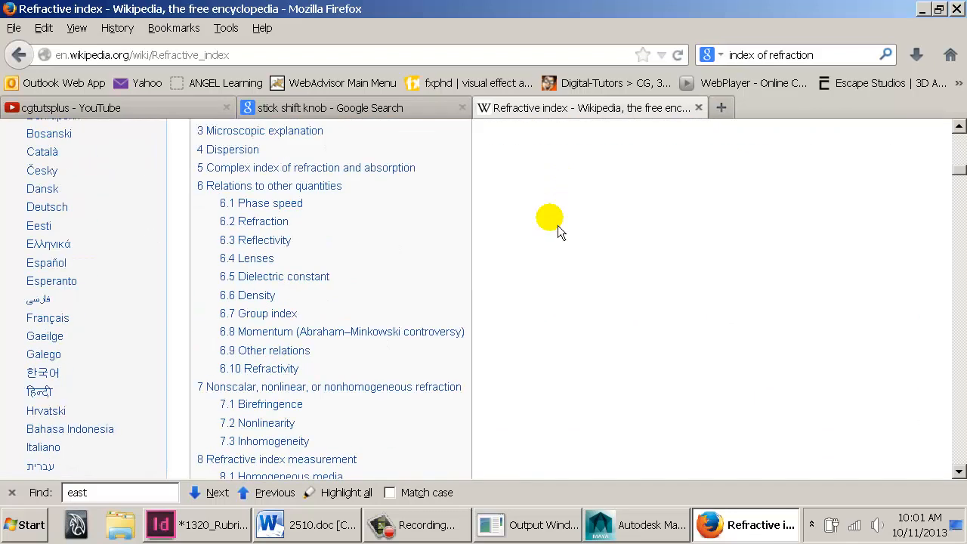
scroll(558, 219, down, 5)
scroll(862, 347, up, 4)
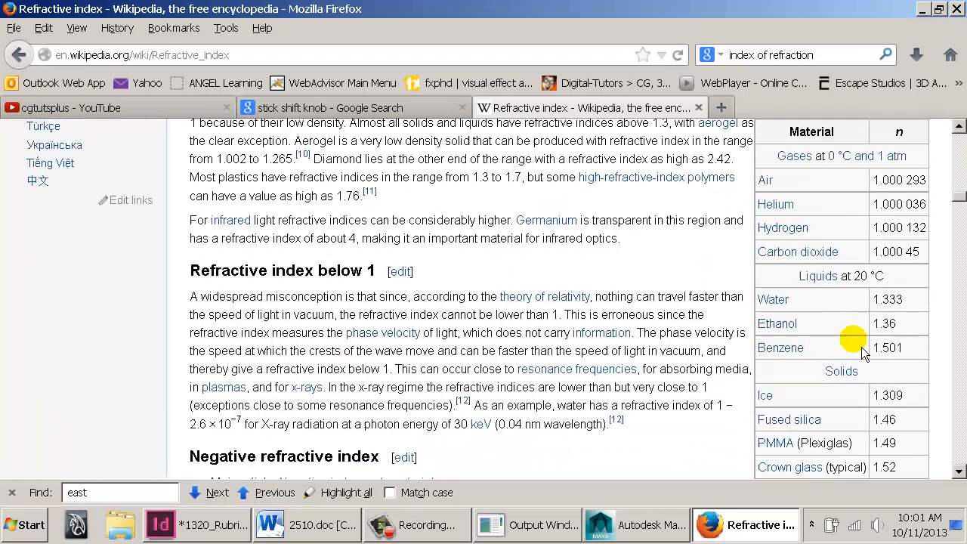
drag(883, 357, 937, 371)
click(875, 358)
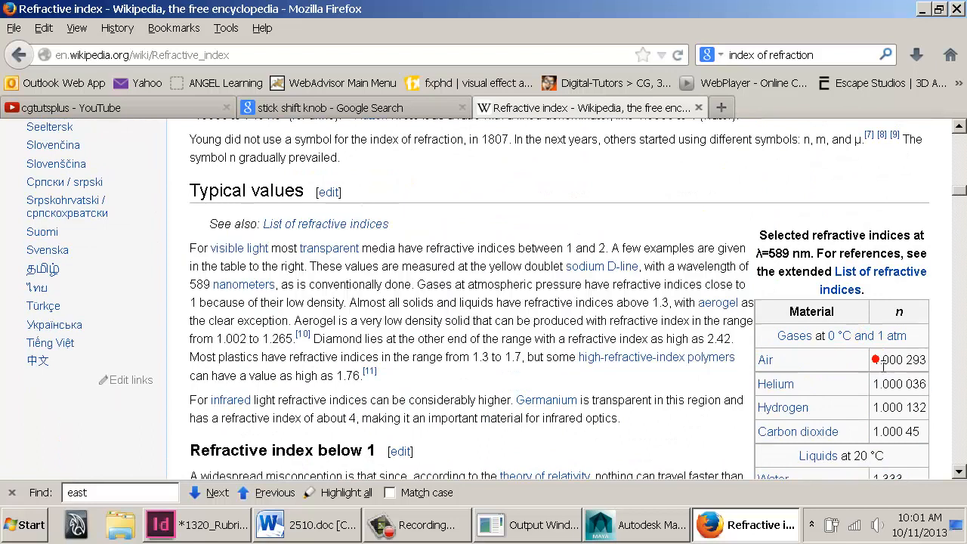
scroll(885, 384, down, 5)
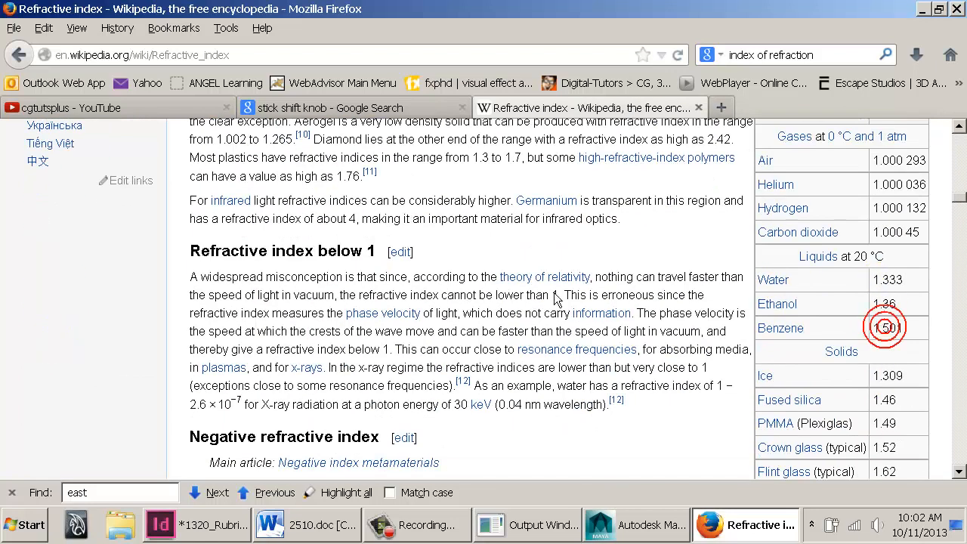
Return from the refractive index article to Maya, re-enter 1.100 as the glass material's Index of Refraction and close its attributes
scroll(521, 284, down, 10)
scroll(523, 286, down, 10)
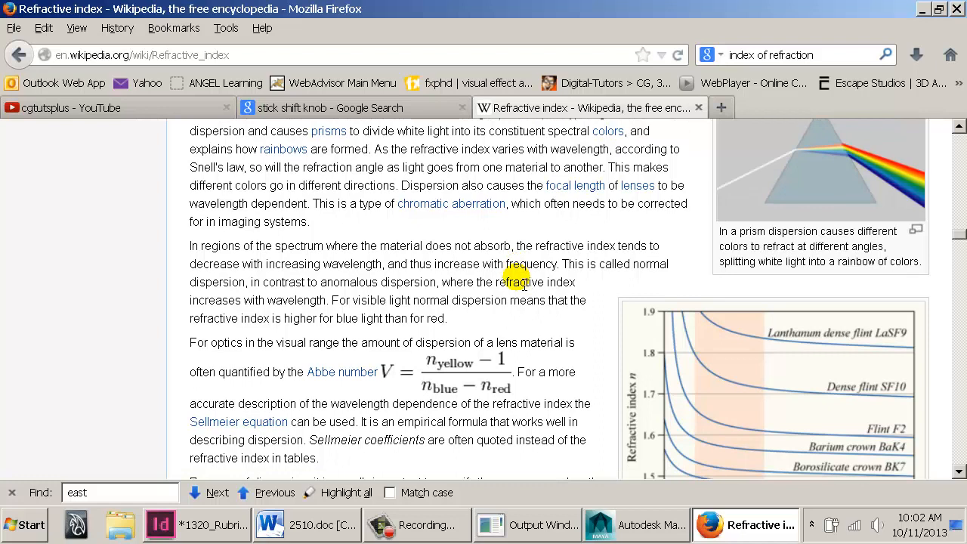
key(alt+Tab)
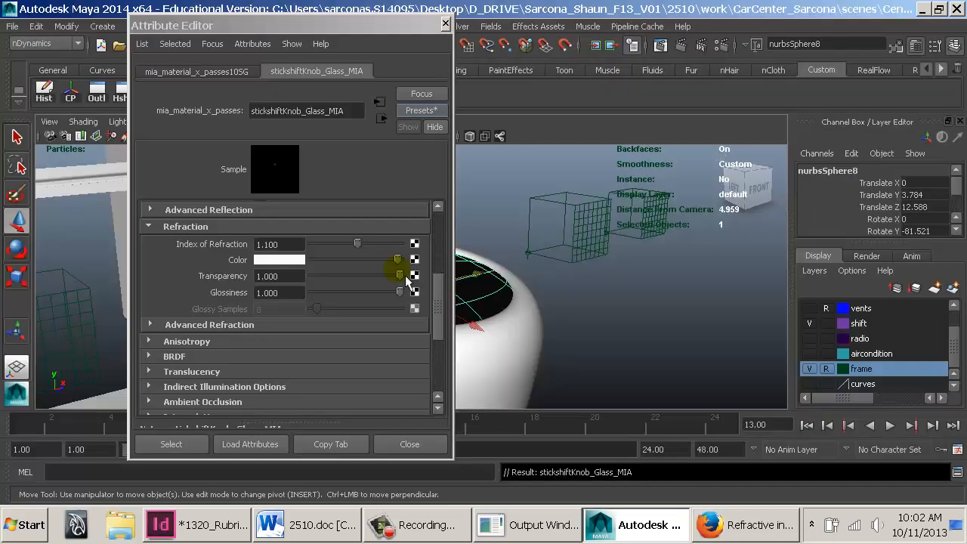
click(300, 242)
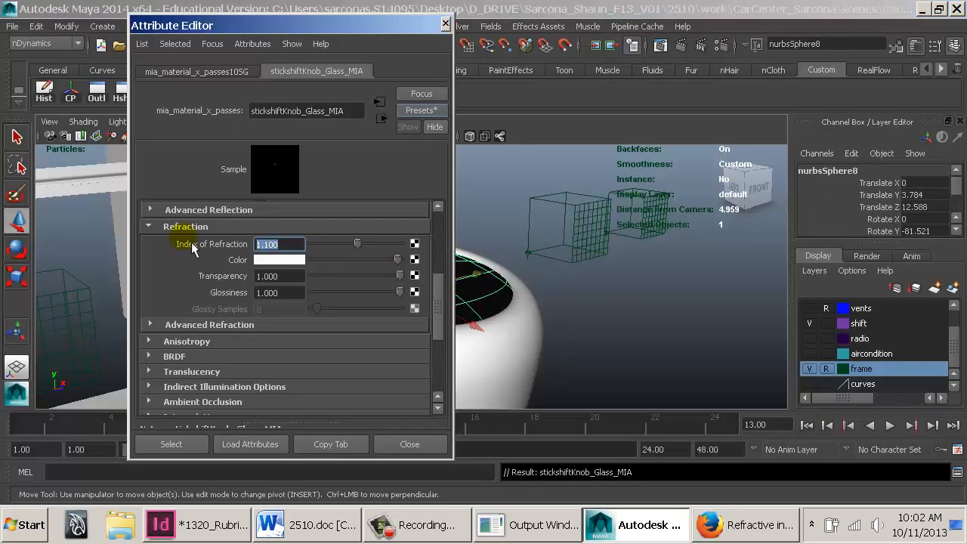
click(290, 245)
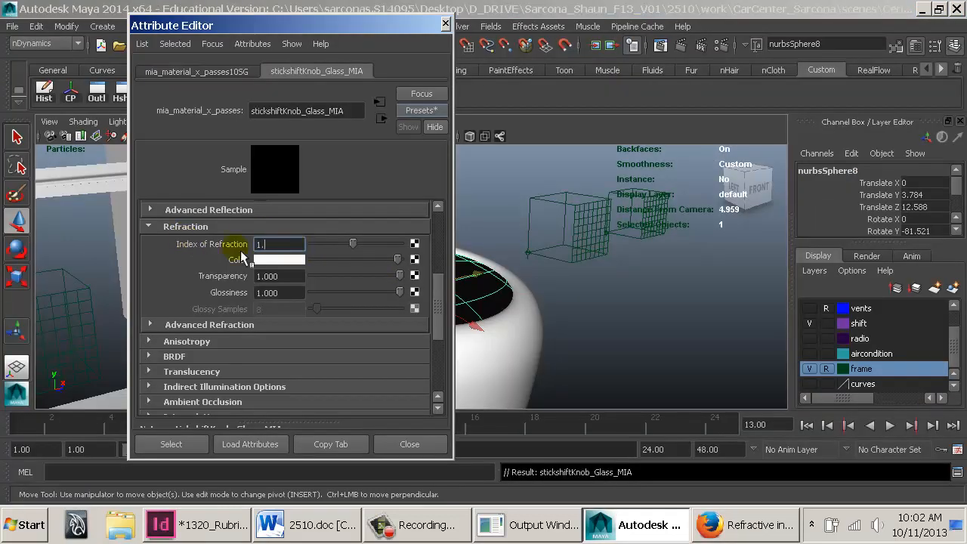
key(Return)
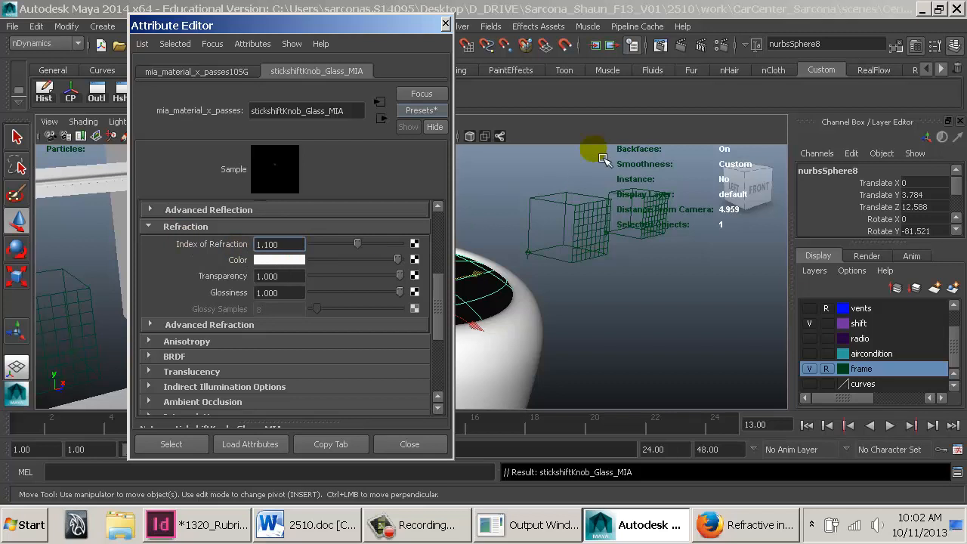
click(446, 25)
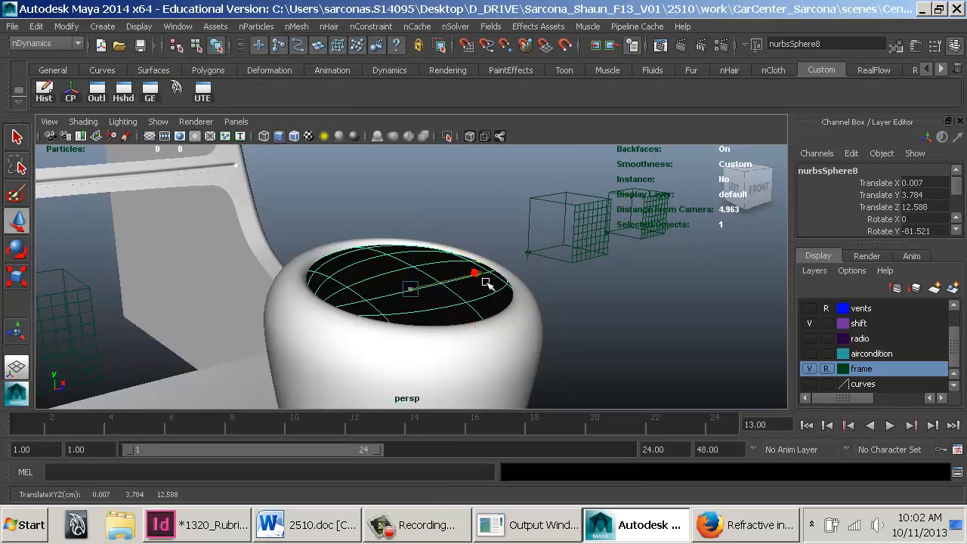
Move the glass cap about 2.12 cm off the shift knob along X and reset its Translate X to 0
drag(493, 281, 654, 269)
key(ctrl+z)
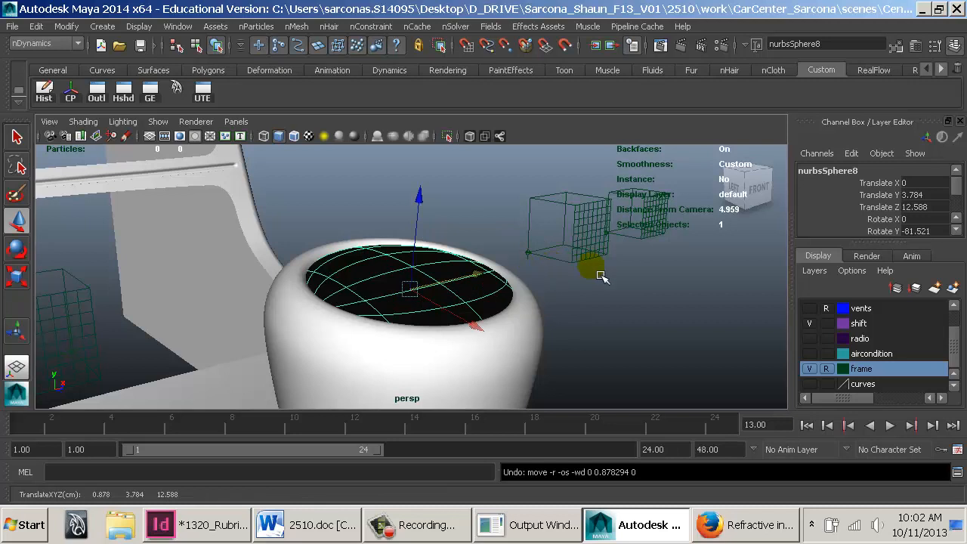
alt+drag(591, 274, 823, 231)
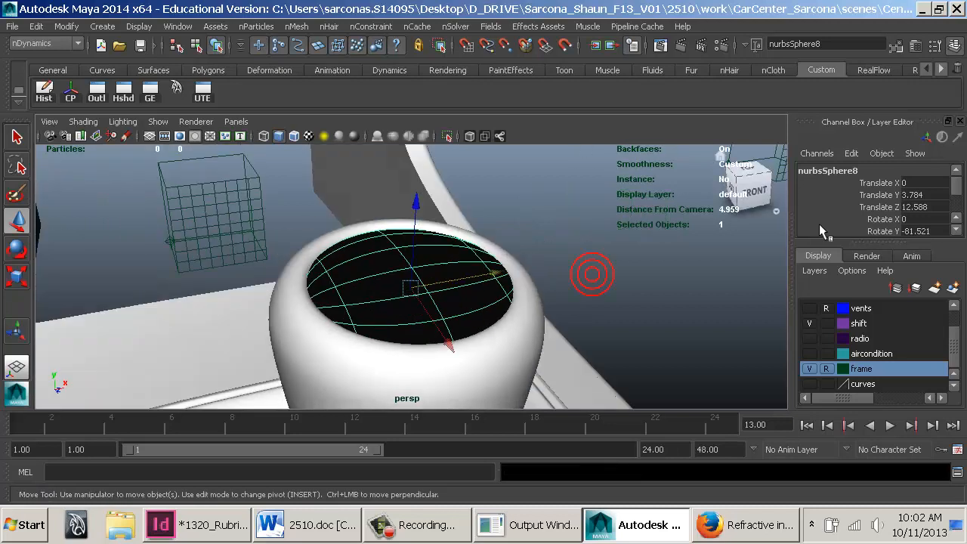
click(895, 183)
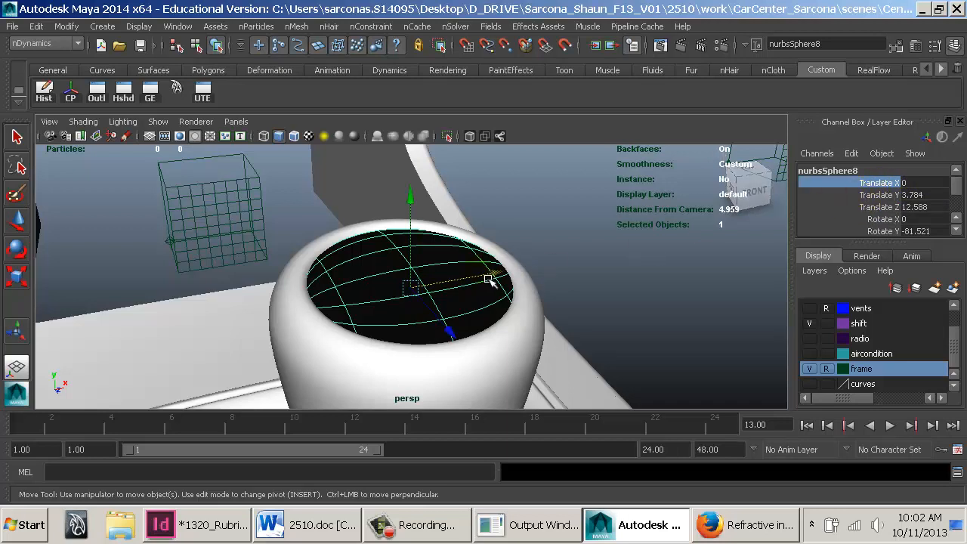
drag(495, 282, 748, 235)
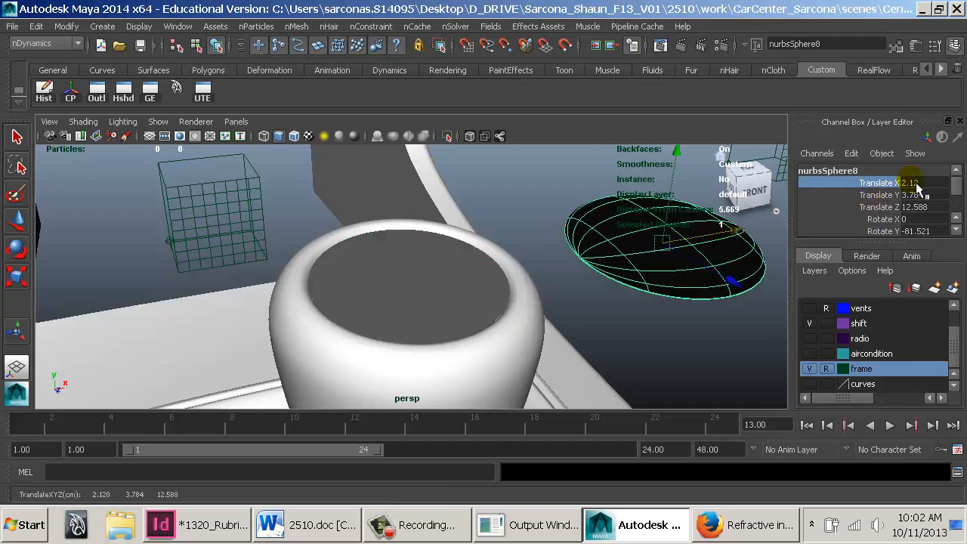
double_click(913, 182)
text(0)
key(Return)
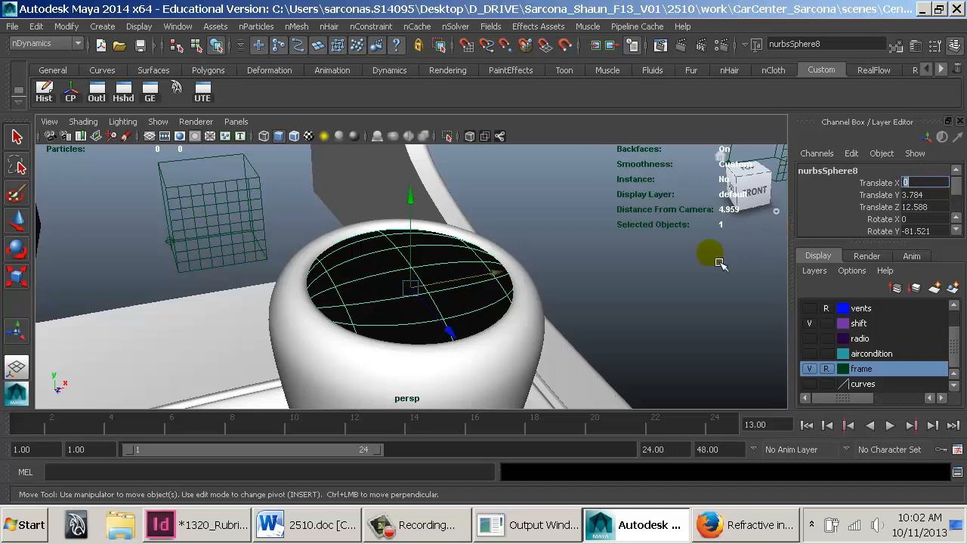
Move the glass cap freely off the knob and back by eye, and undo these moves
drag(434, 301, 741, 230)
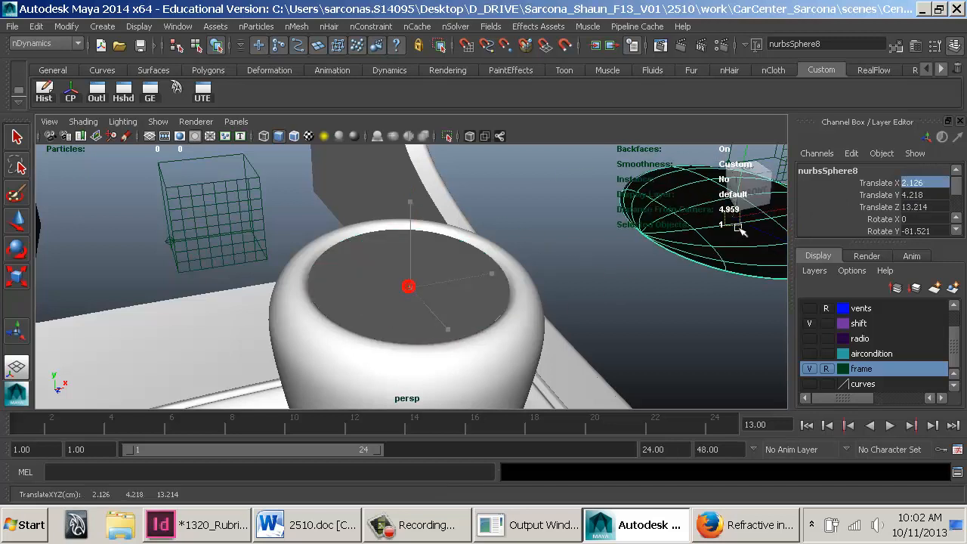
key(space)
click(679, 364)
alt+right_drag(706, 352, 596, 242)
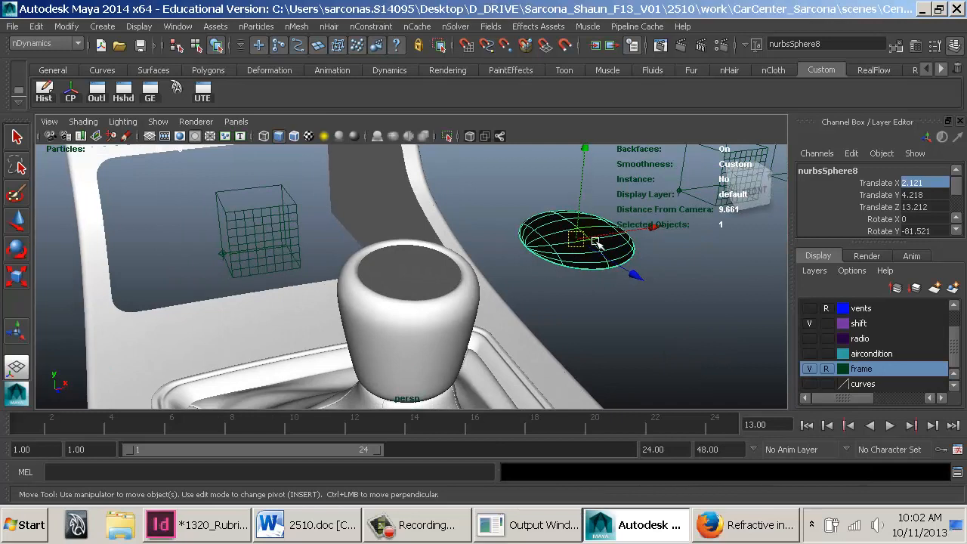
drag(600, 243, 443, 259)
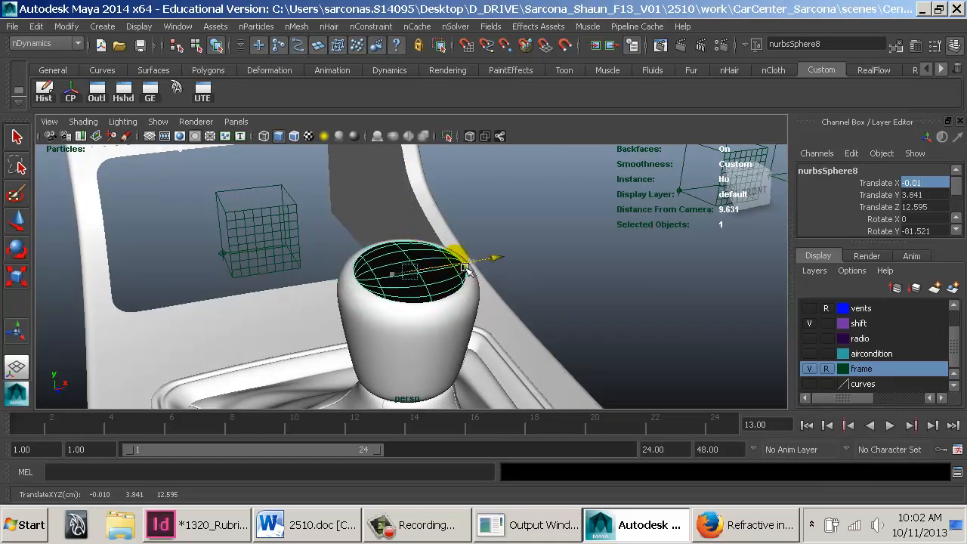
key(ctrl+z)
key(ctrl+z)
key(ctrl+z)
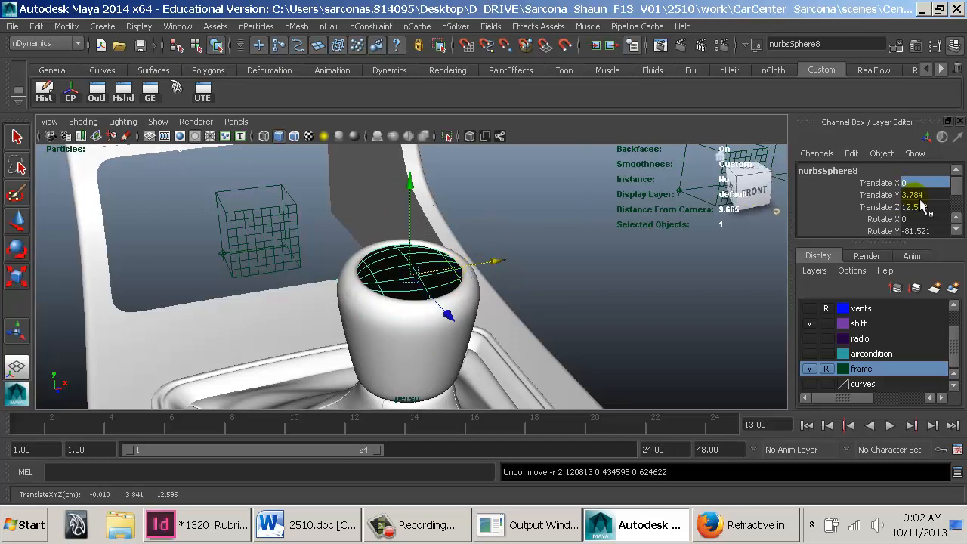
Freeze the glass cap's transformations and move it along X away from the shift knob
click(67, 26)
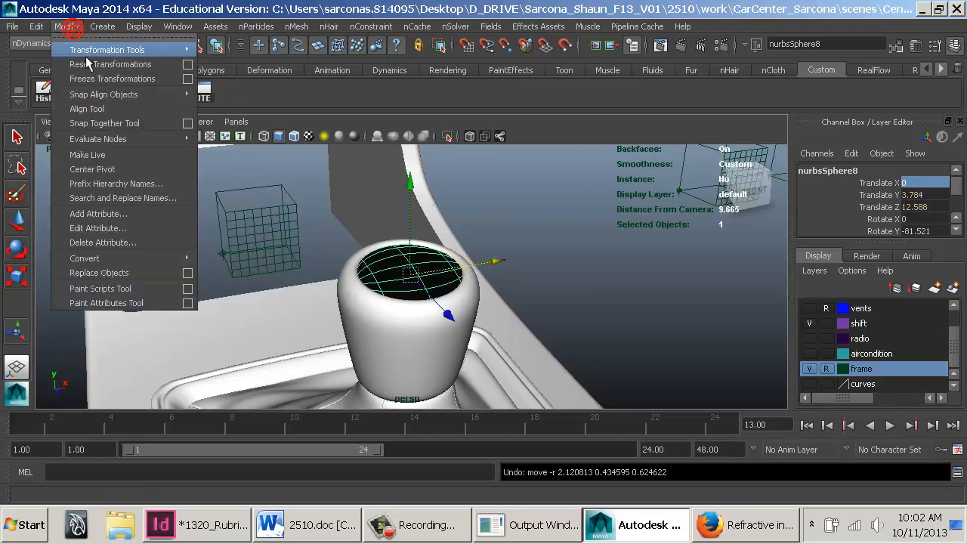
click(111, 78)
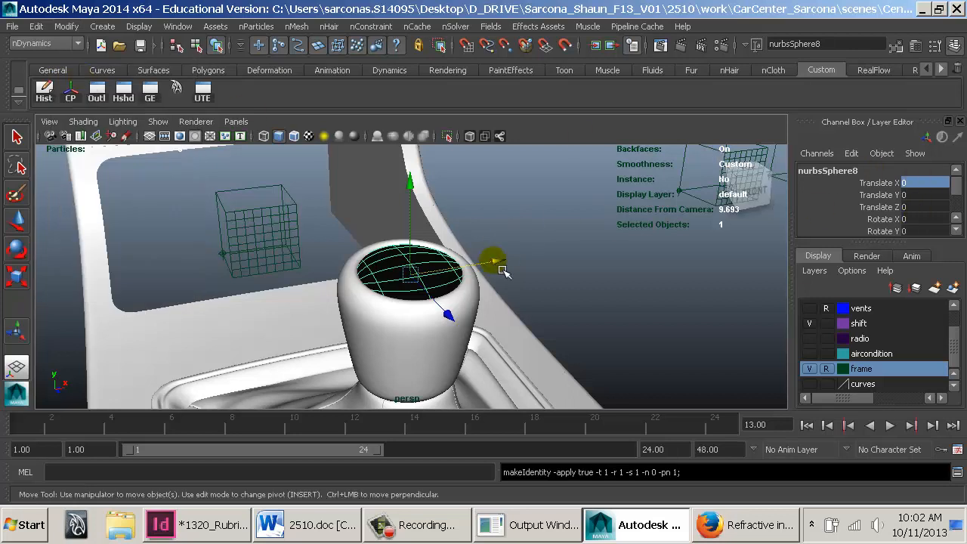
drag(494, 262, 663, 255)
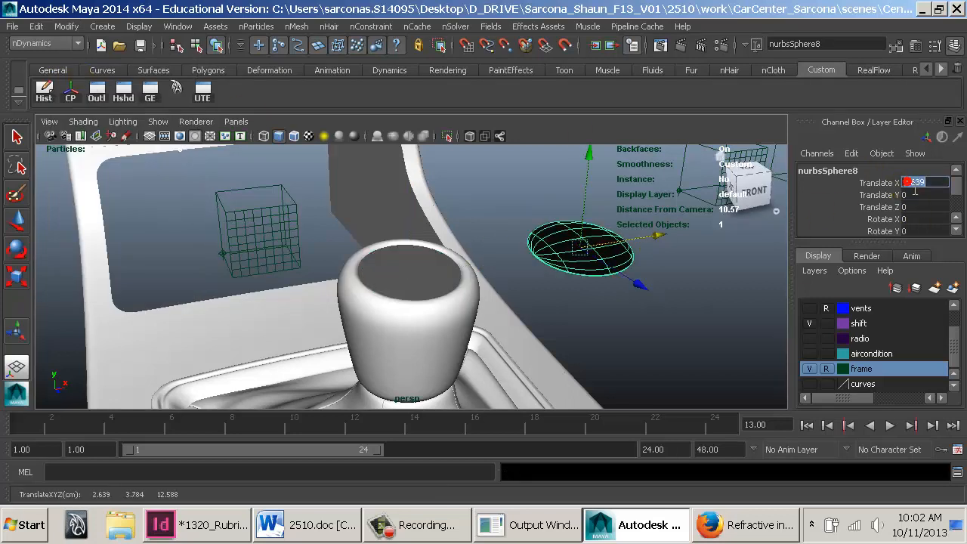
key(ctrl+z)
drag(526, 265, 707, 254)
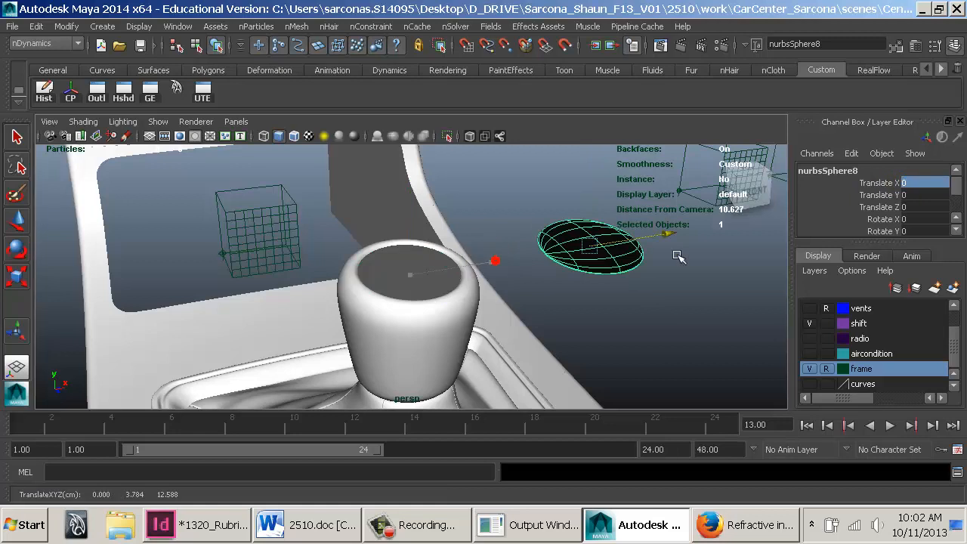
Assign a new mia_material_x_passes material to the flat trimmed surface on top of the shift knob
click(435, 273)
key(f)
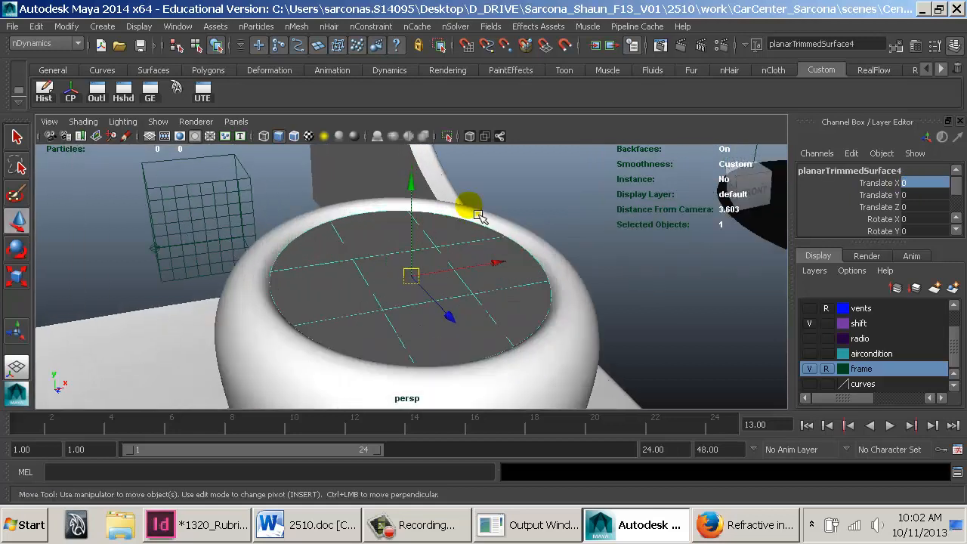
alt+right_drag(627, 259, 468, 237)
key(space)
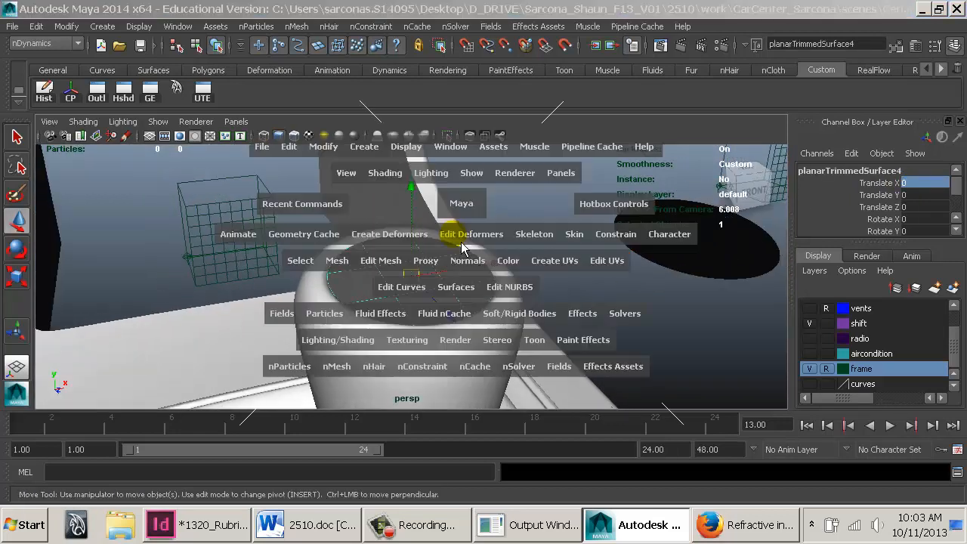
mouse_move(342, 341)
mouse_down()
mouse_move(372, 307)
mouse_move(444, 87)
mouse_move(450, 115)
mouse_move(570, 220)
mouse_move(571, 239)
mouse_up()
Rename the flat surface's new material as stickShiftKnobLabel_MIA
double_click(357, 112)
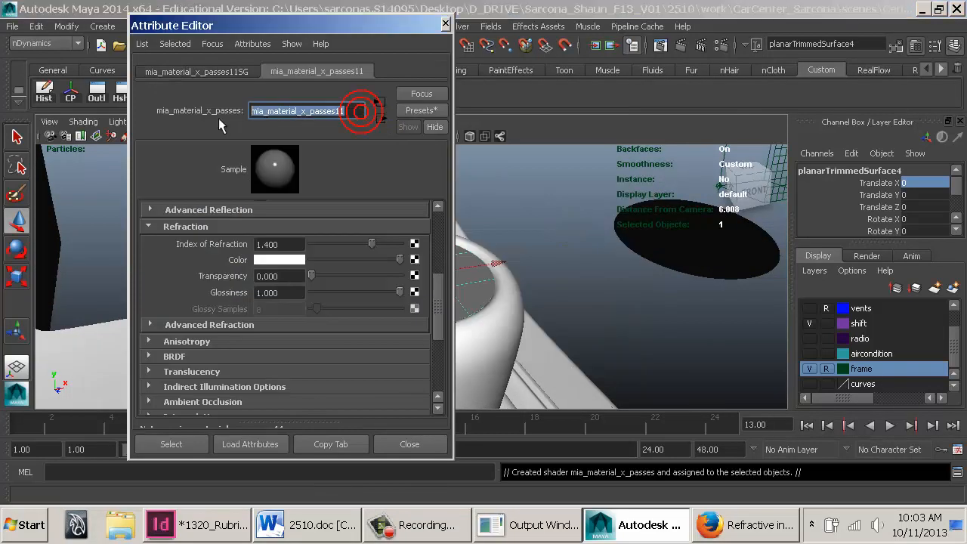
text(stickShiftKnobLab)
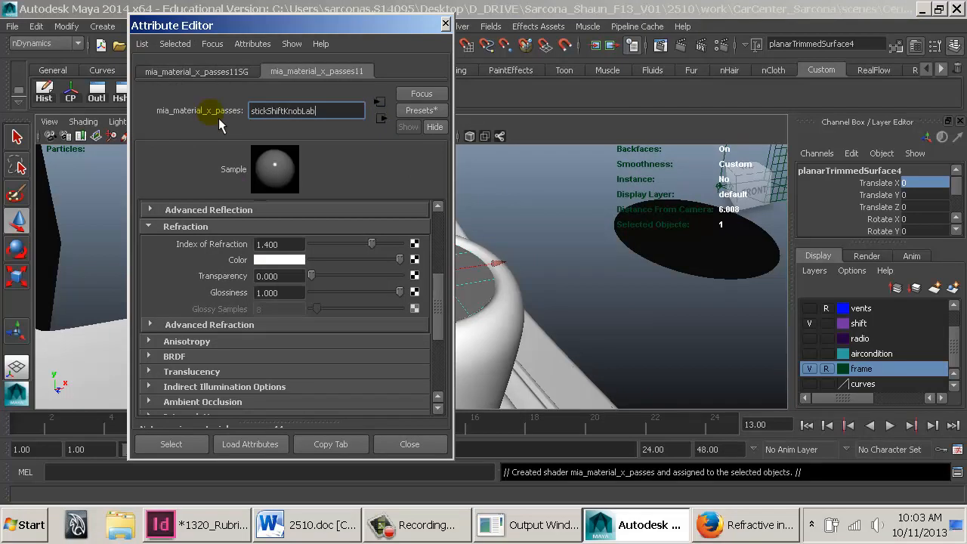
text(el_MIA)
key(Return)
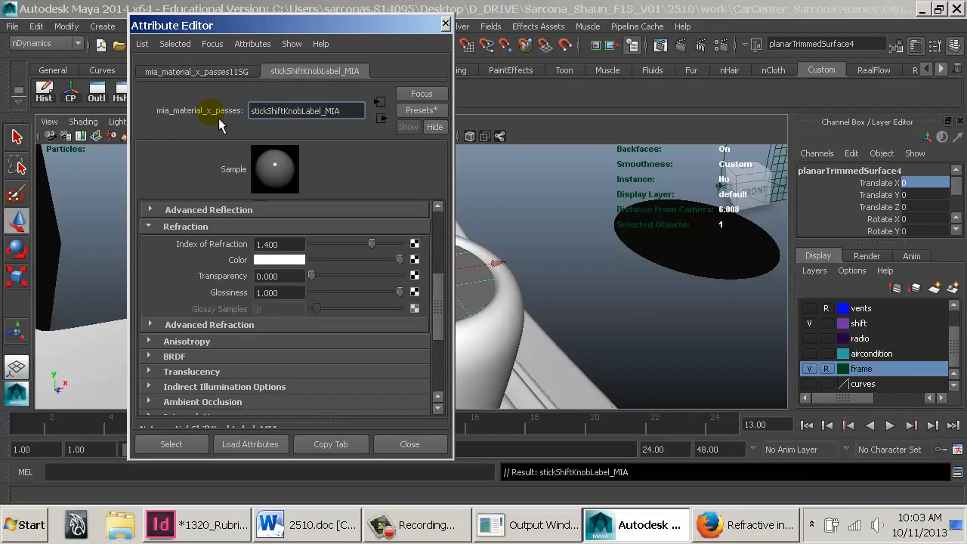
Connect a File texture to the label material's Diffuse Color
scroll(311, 260, up, 5)
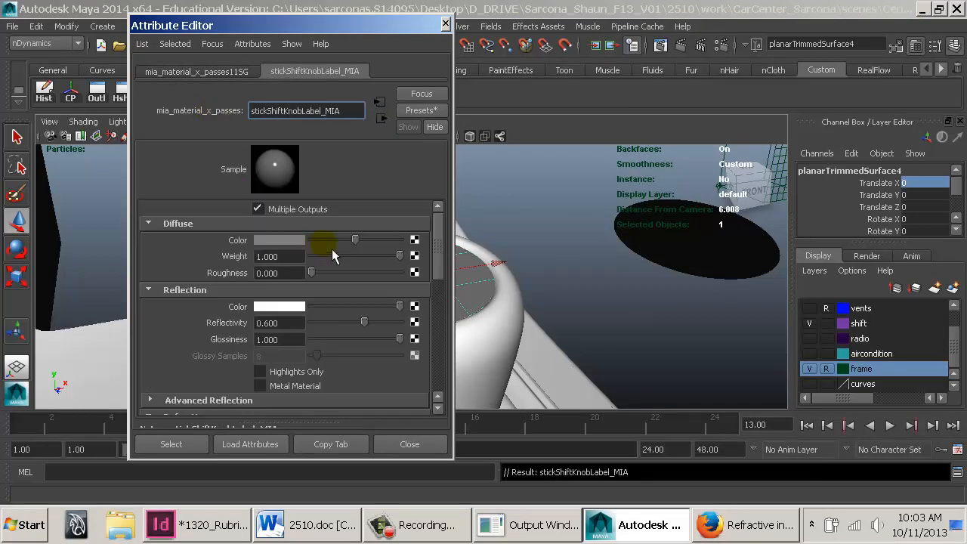
click(414, 240)
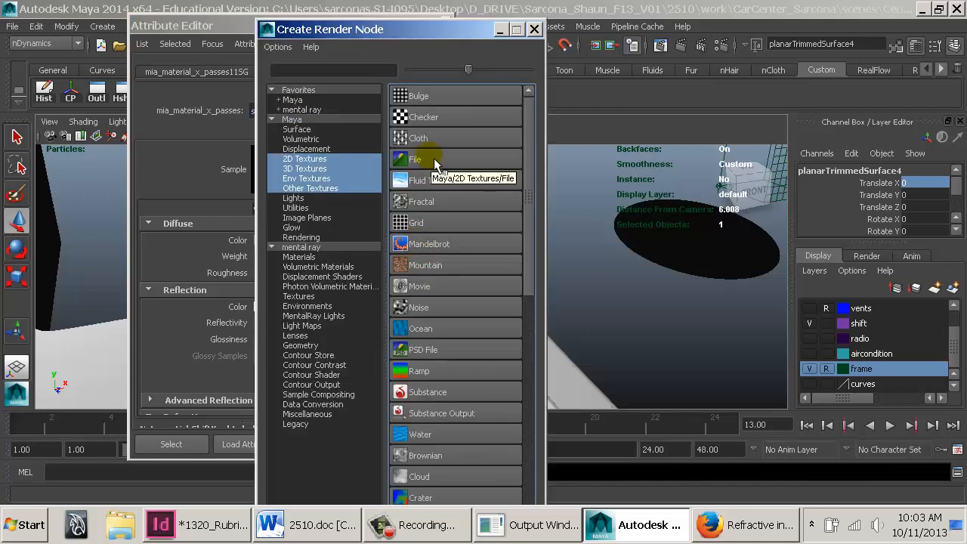
scroll(481, 203, down, 10)
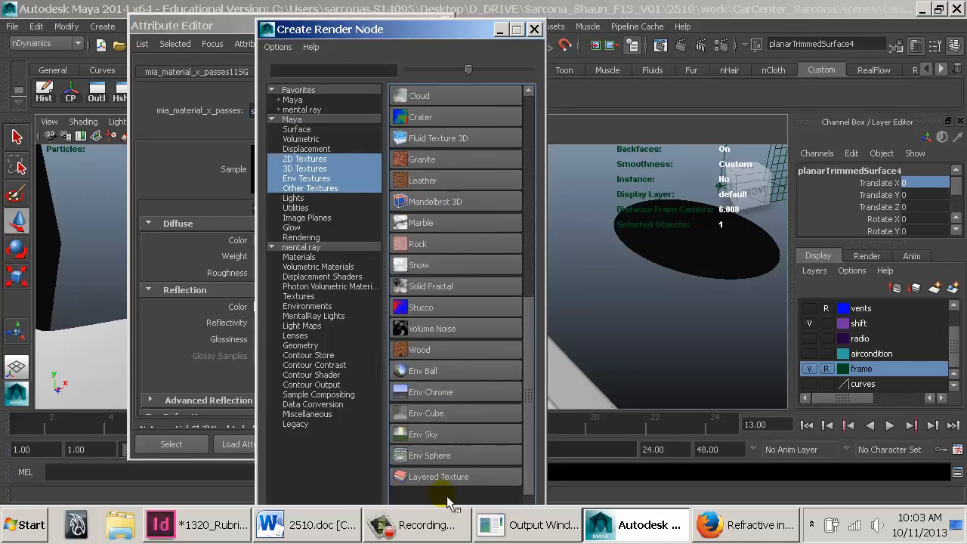
scroll(445, 454, up, 6)
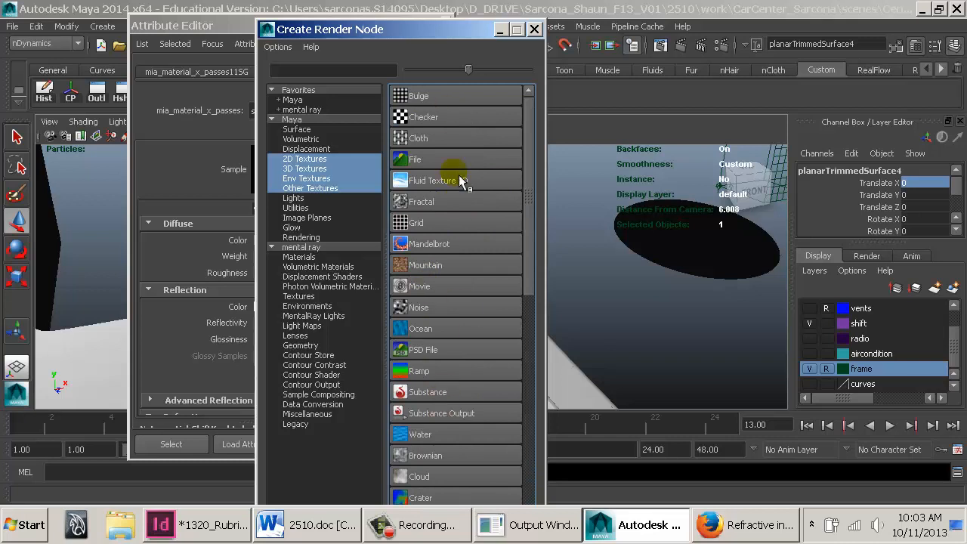
click(419, 159)
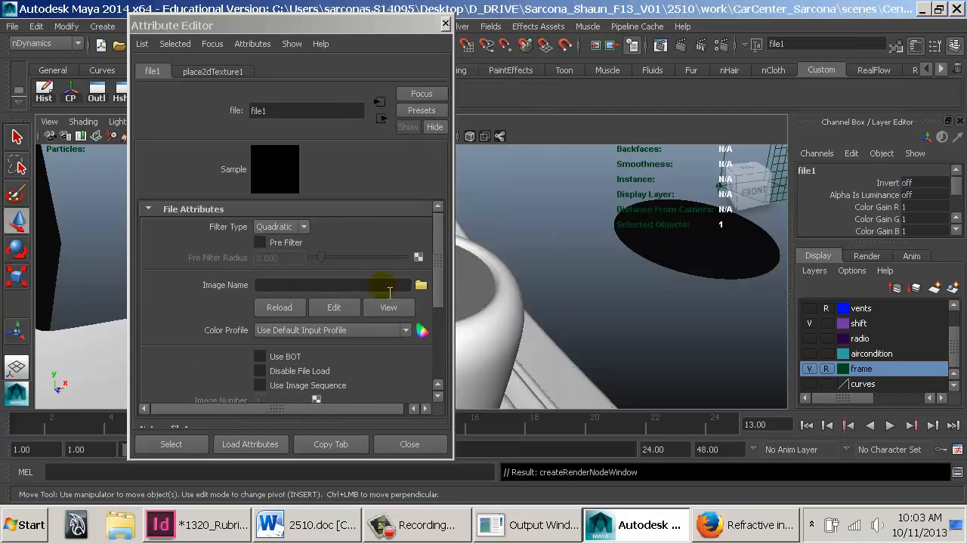
Switch to Firefox, open cgtextures.com in place of the stick shift knob search and look through its texture categories
click(749, 524)
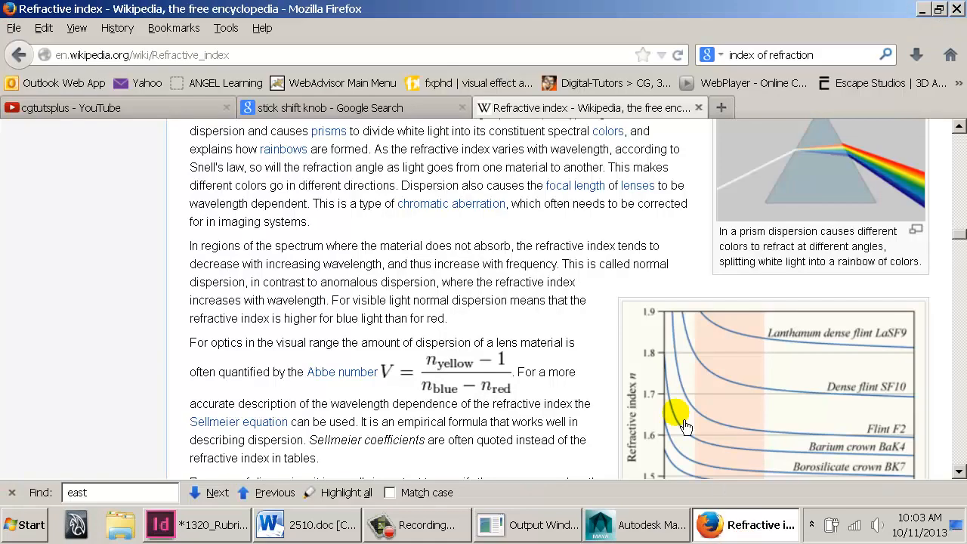
scroll(596, 233, up, 5)
scroll(596, 233, up, 5)
click(318, 107)
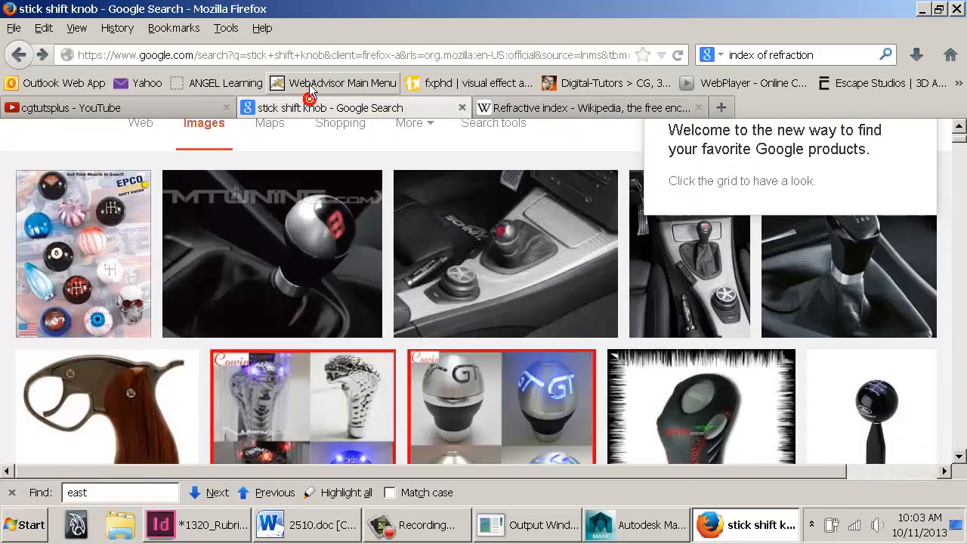
click(299, 55)
text(cgtextures.com)
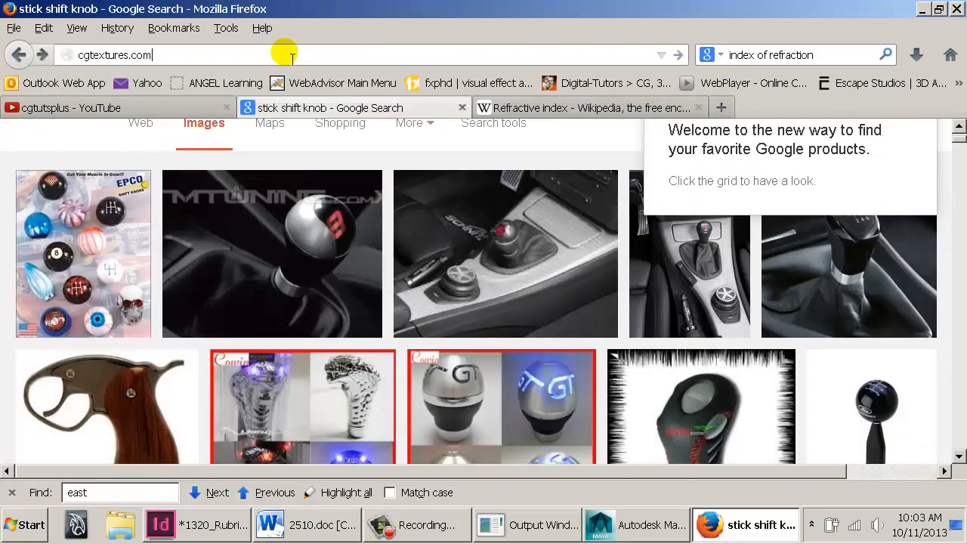
key(Return)
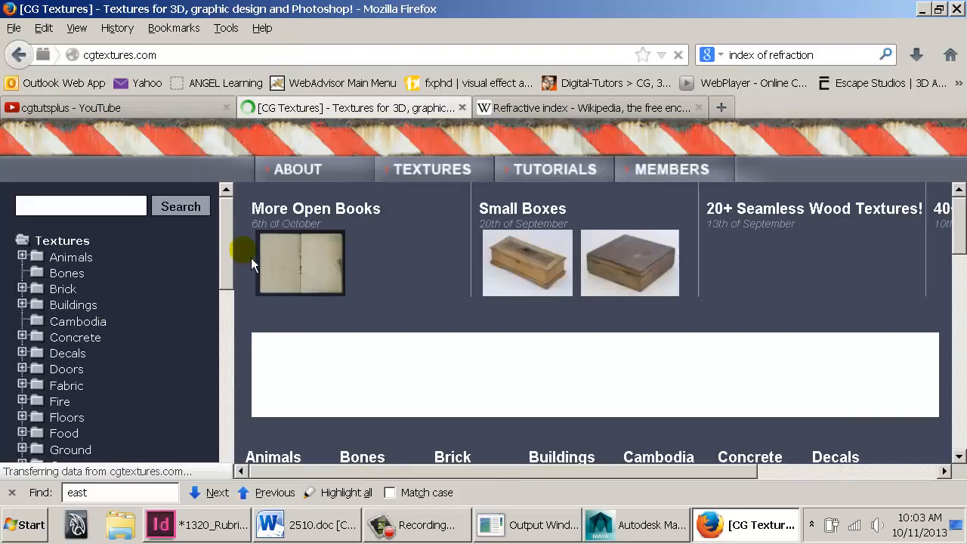
scroll(467, 315, down, 6)
scroll(467, 316, down, 1)
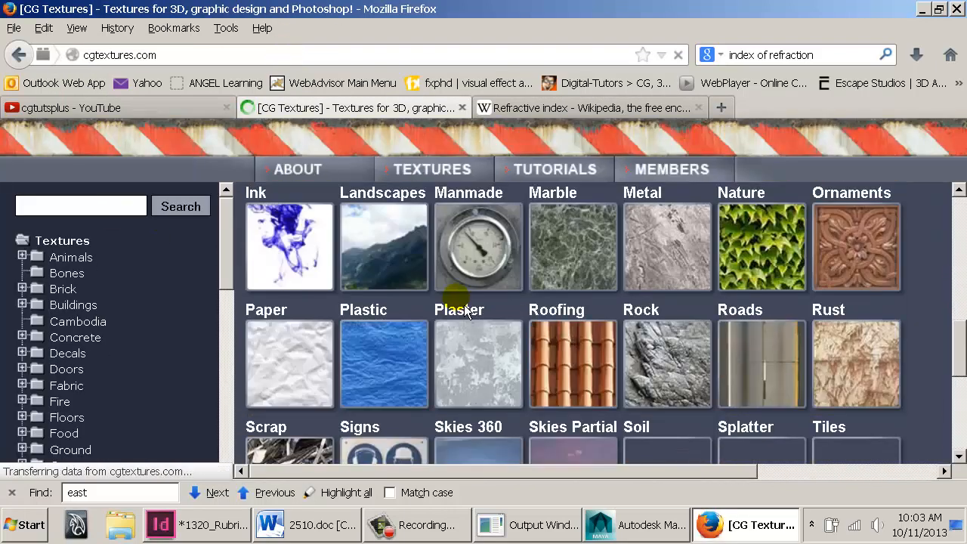
scroll(464, 312, down, 5)
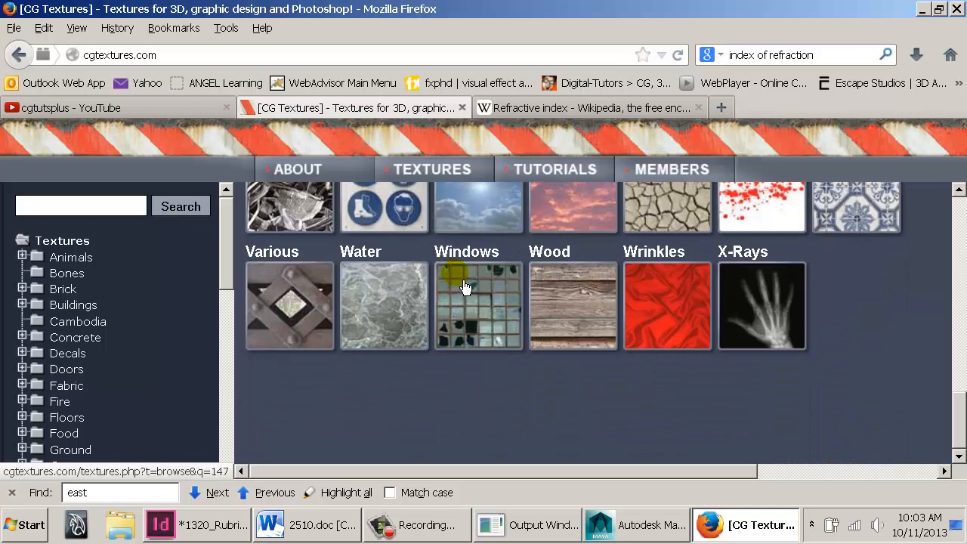
Search the CG Textures site for "stick shift" and clear the search text
scroll(457, 273, up, 15)
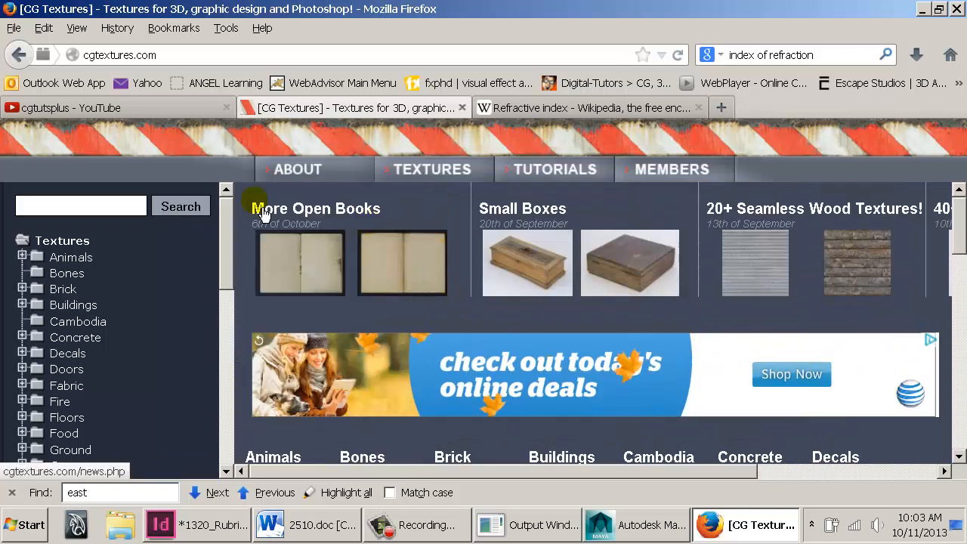
click(101, 202)
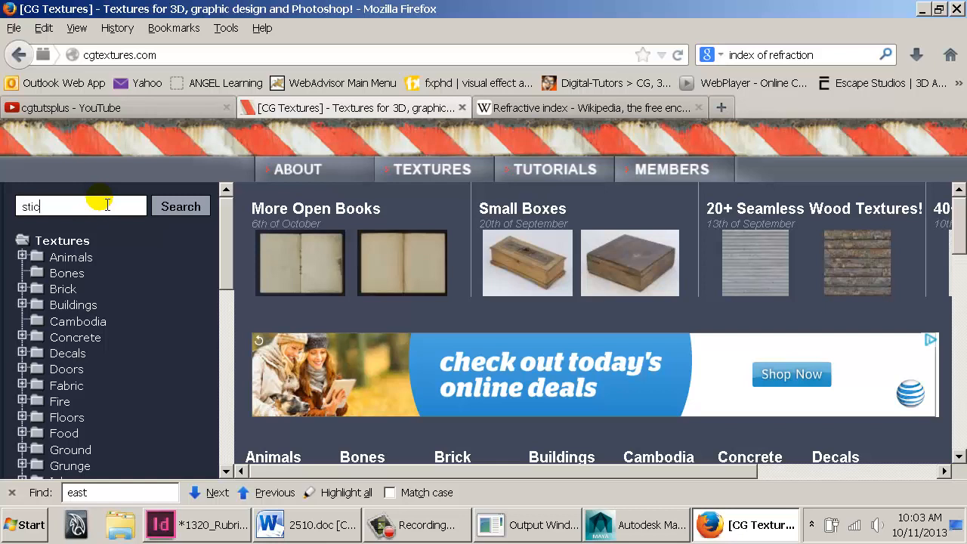
text(stick shift)
key(Return)
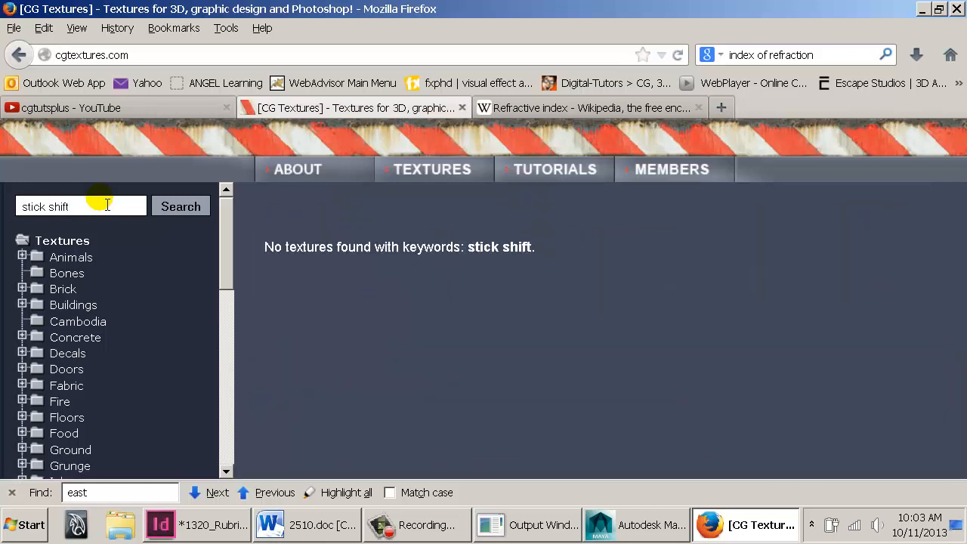
triple_click(111, 211)
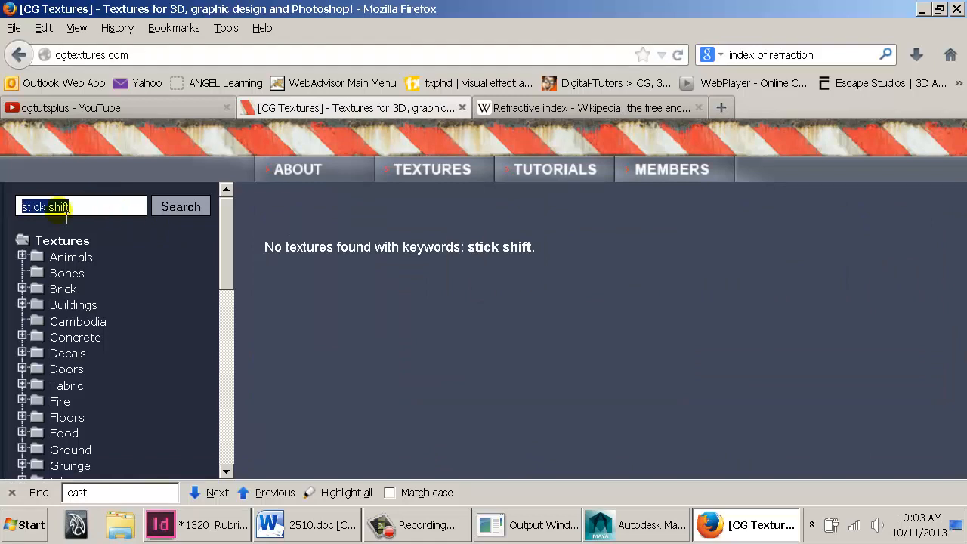
key(BackSpace)
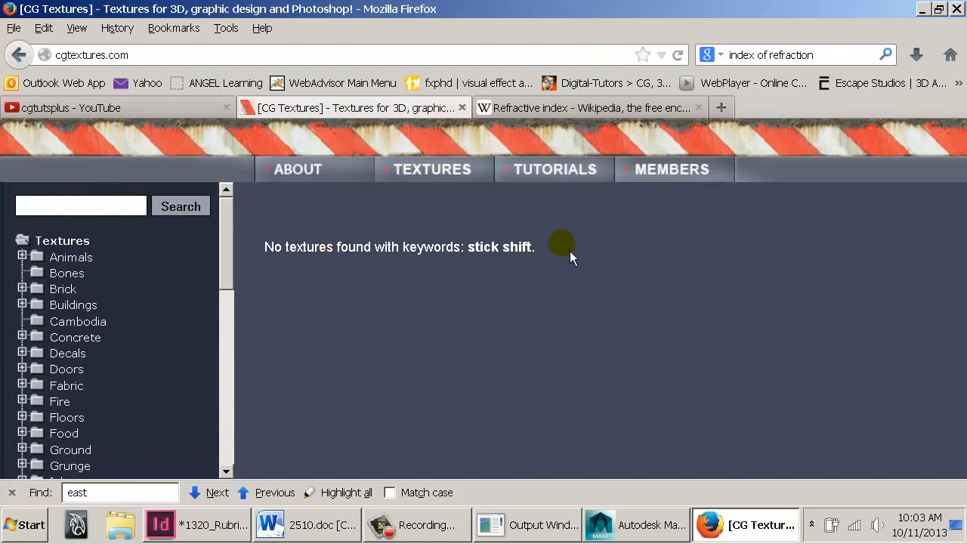
Run a Google image search for "stick shift label" in place of the refractive index page
click(616, 109)
drag(814, 55, 771, 54)
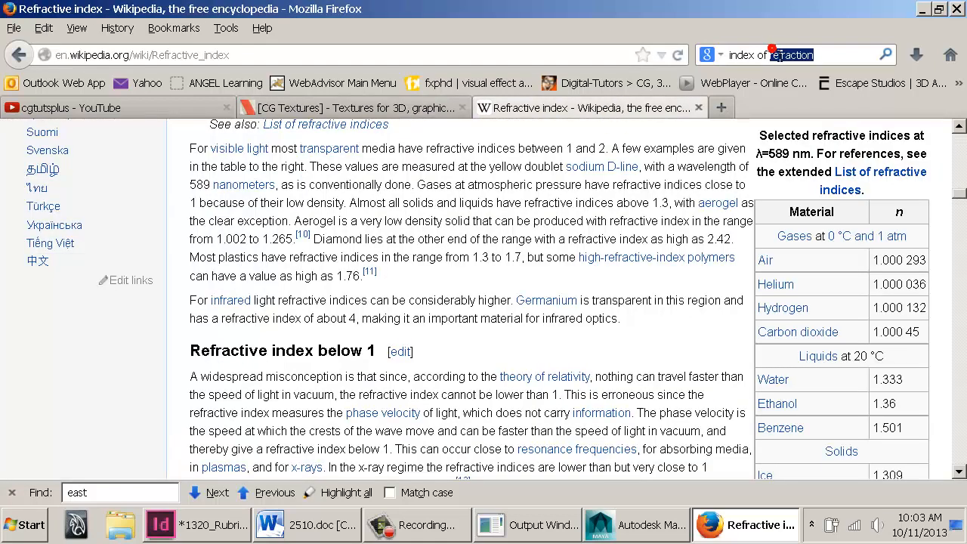
drag(833, 55, 678, 59)
key(BackSpace)
key(Return)
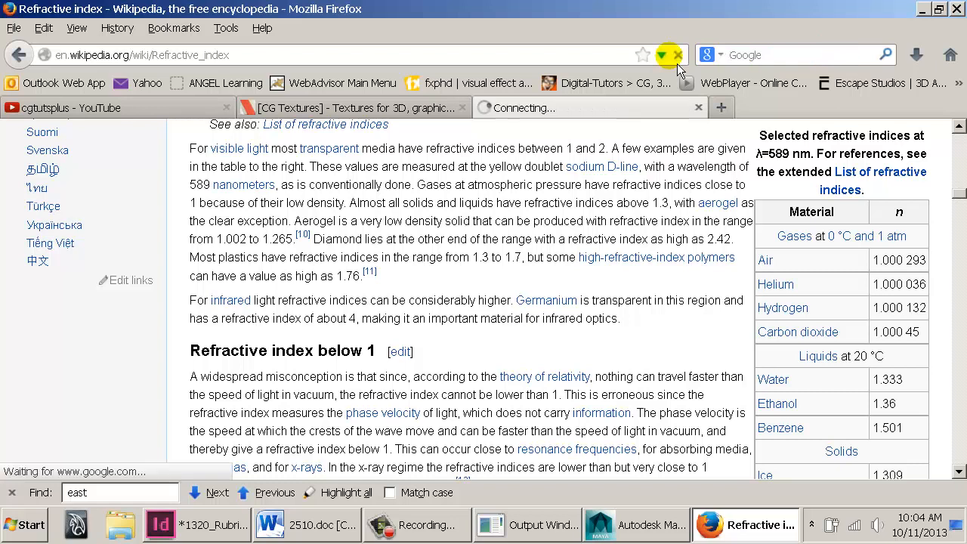
text(stick shif)
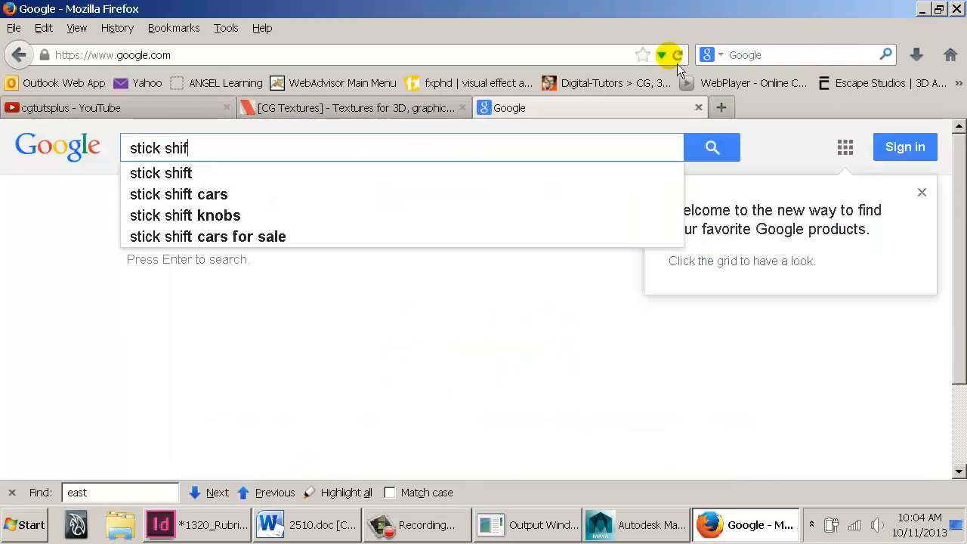
text(t label)
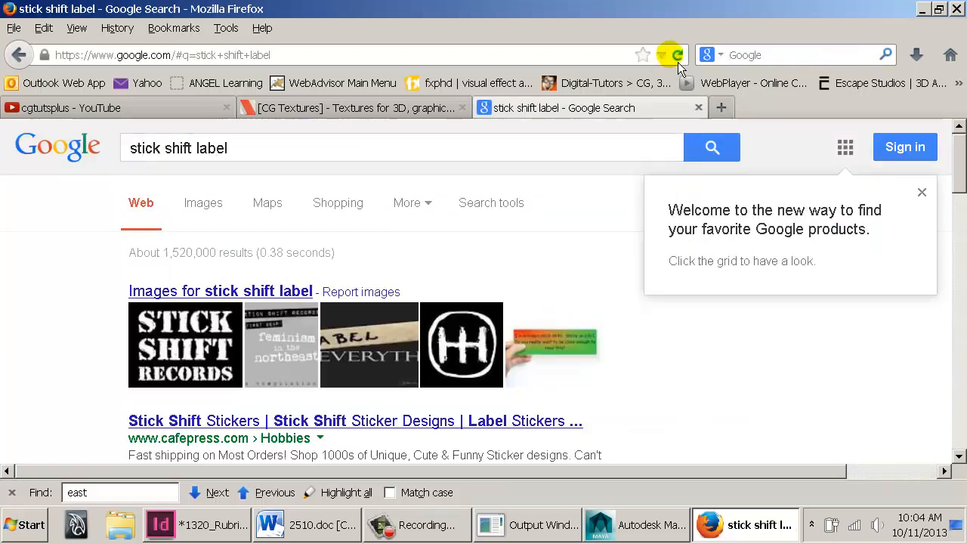
click(193, 206)
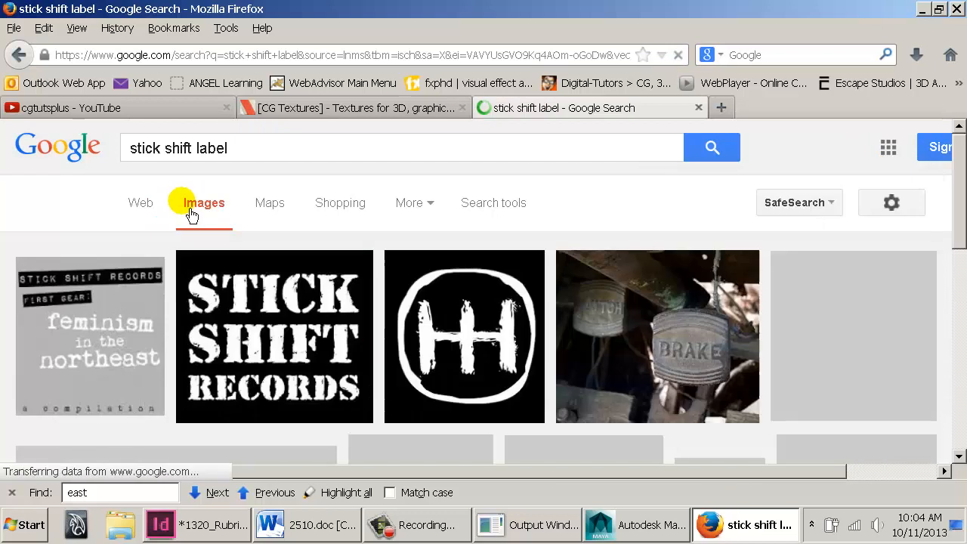
Look through the image results for a gear pattern graphic suitable for the shift knob label
scroll(512, 313, down, 10)
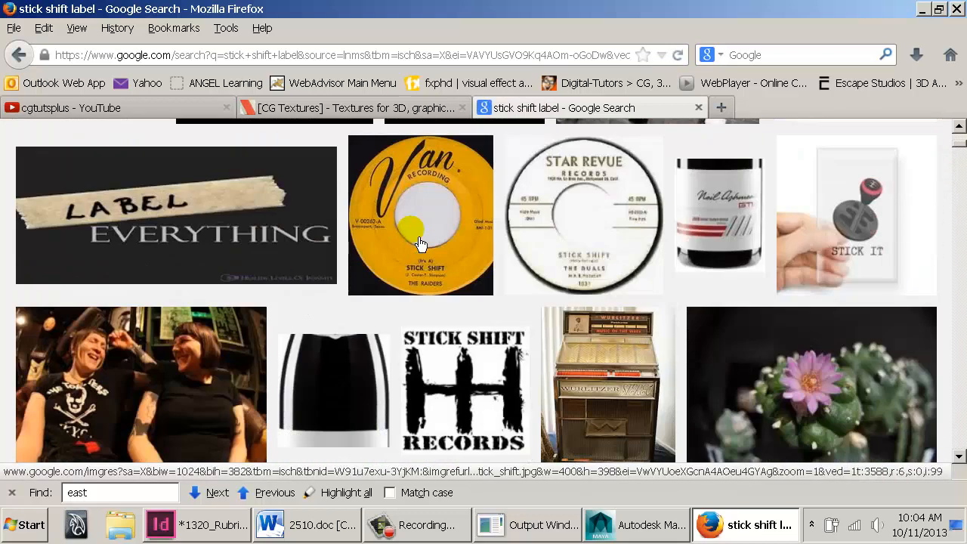
scroll(422, 243, down, 7)
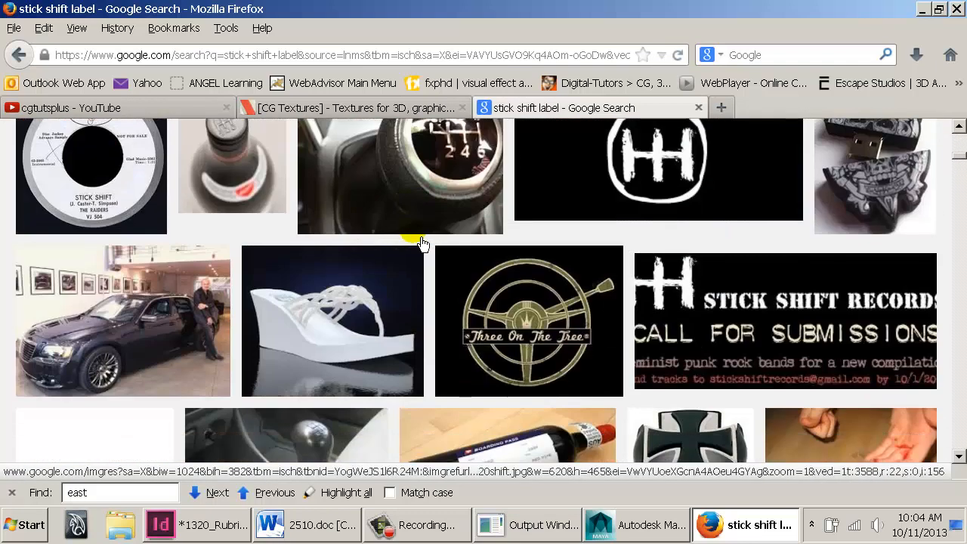
scroll(421, 244, down, 5)
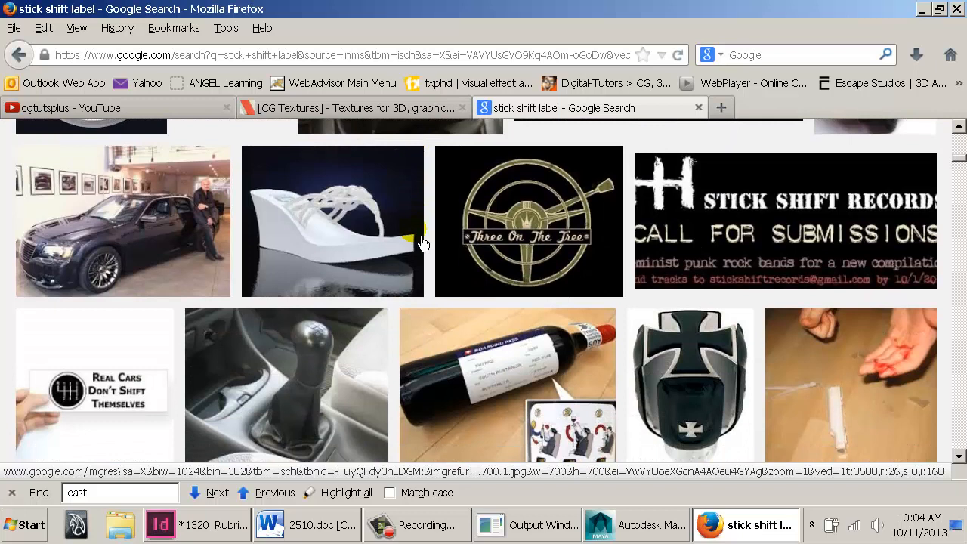
scroll(422, 244, down, 10)
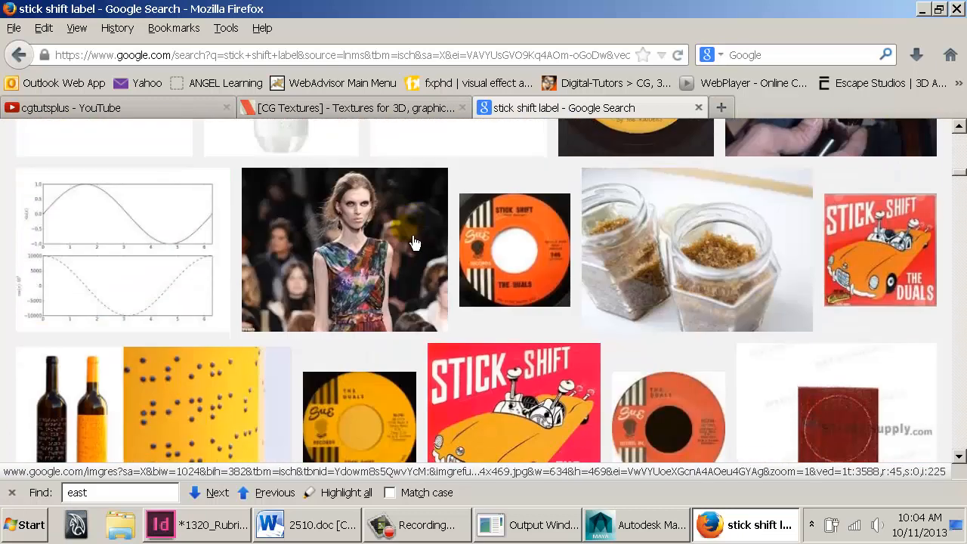
scroll(562, 249, down, 5)
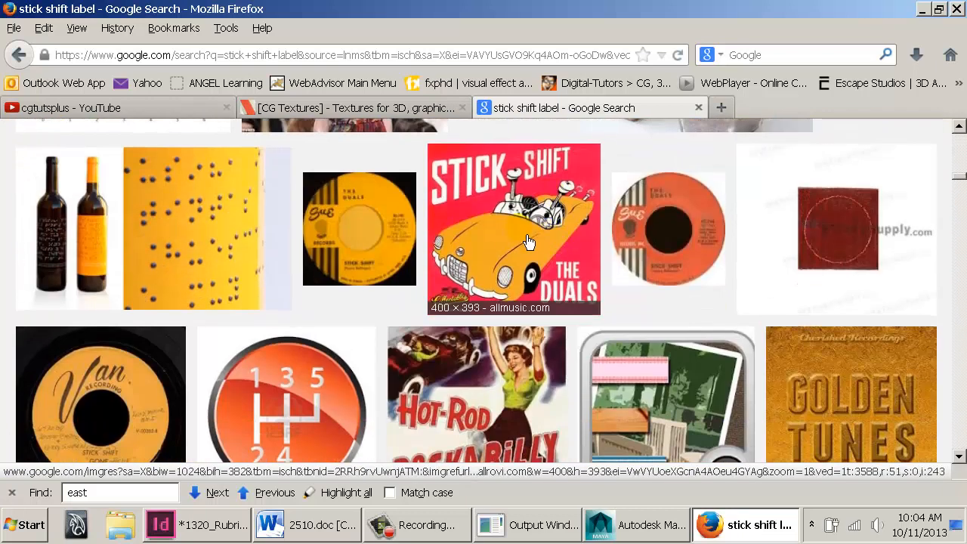
scroll(526, 242, down, 5)
scroll(527, 242, down, 10)
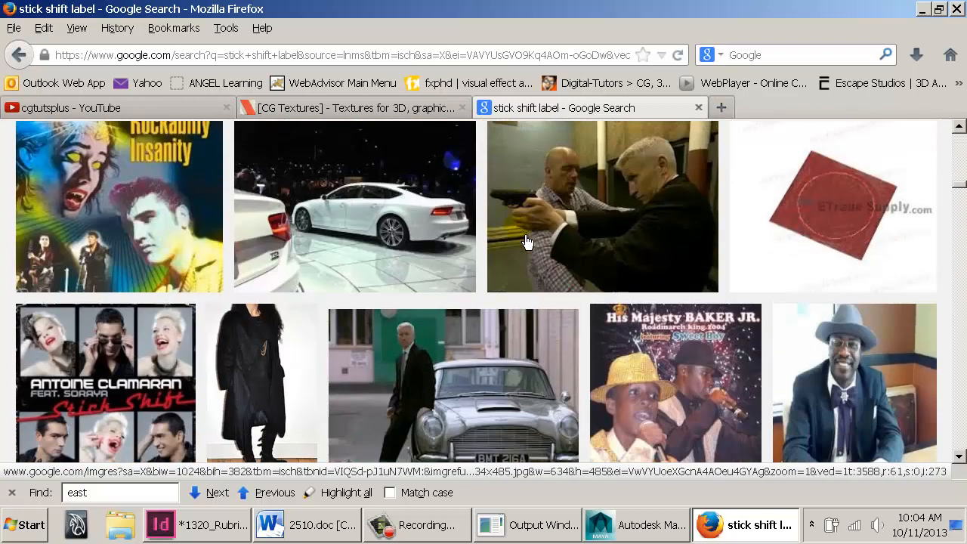
scroll(527, 240, down, 4)
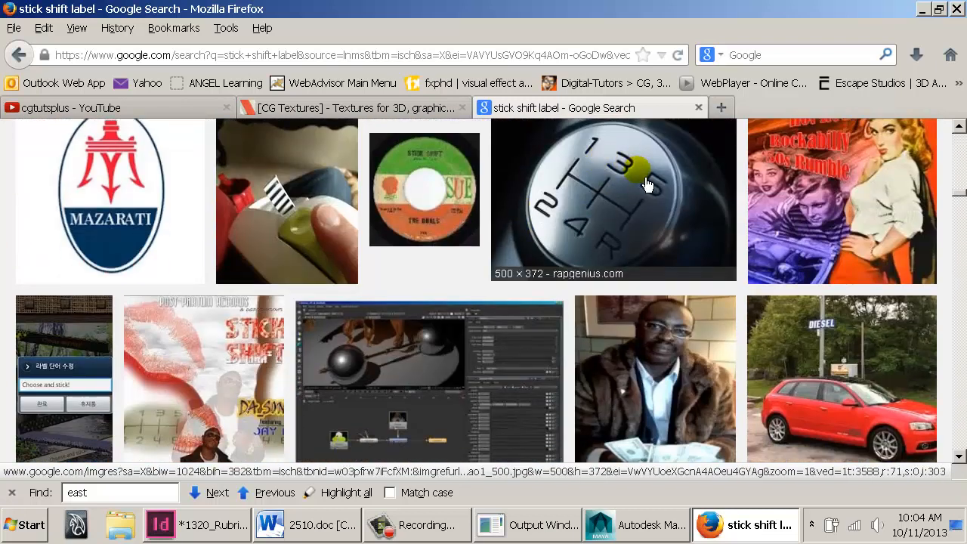
scroll(649, 184, down, 2)
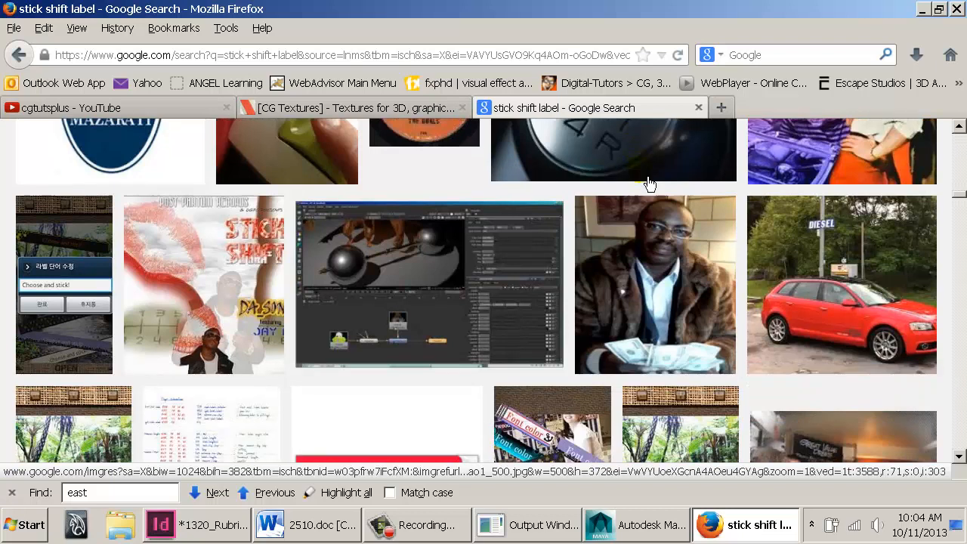
scroll(649, 184, up, 2)
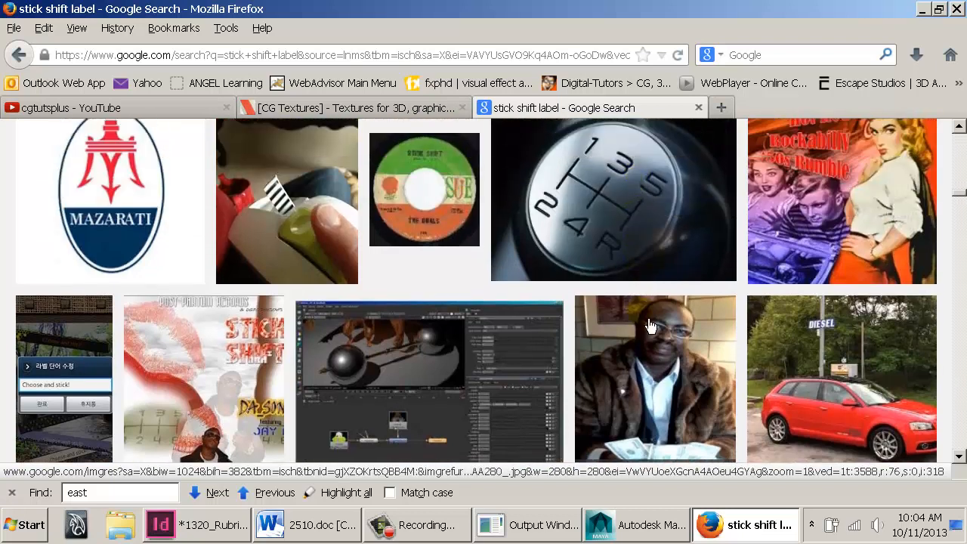
scroll(635, 333, down, 9)
scroll(617, 332, down, 10)
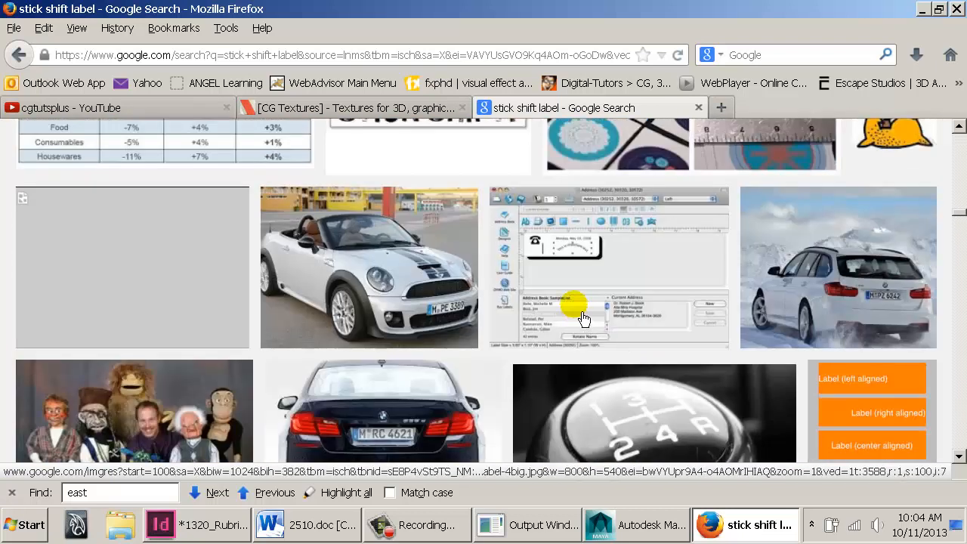
scroll(582, 316, up, 4)
scroll(582, 308, down, 11)
scroll(578, 299, down, 15)
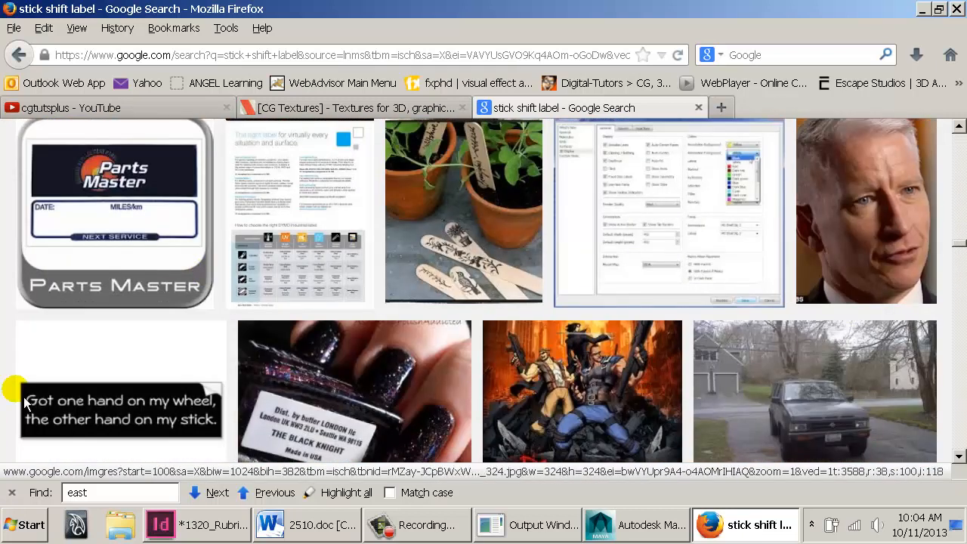
Launch Adobe Photoshop CS6
click(25, 525)
click(148, 121)
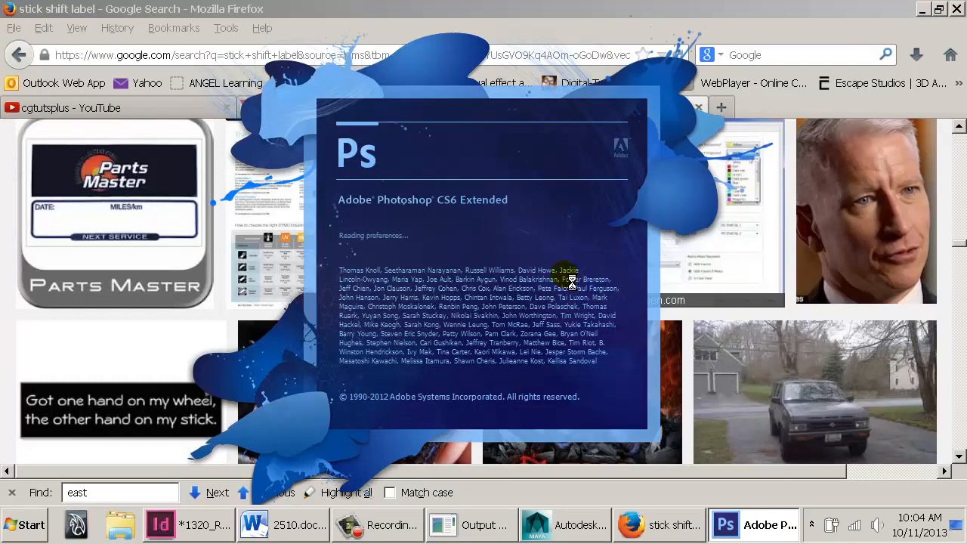
Show the search tools for the image results, check the additional filter options and dismiss the Google products notice
drag(958, 241, 959, 129)
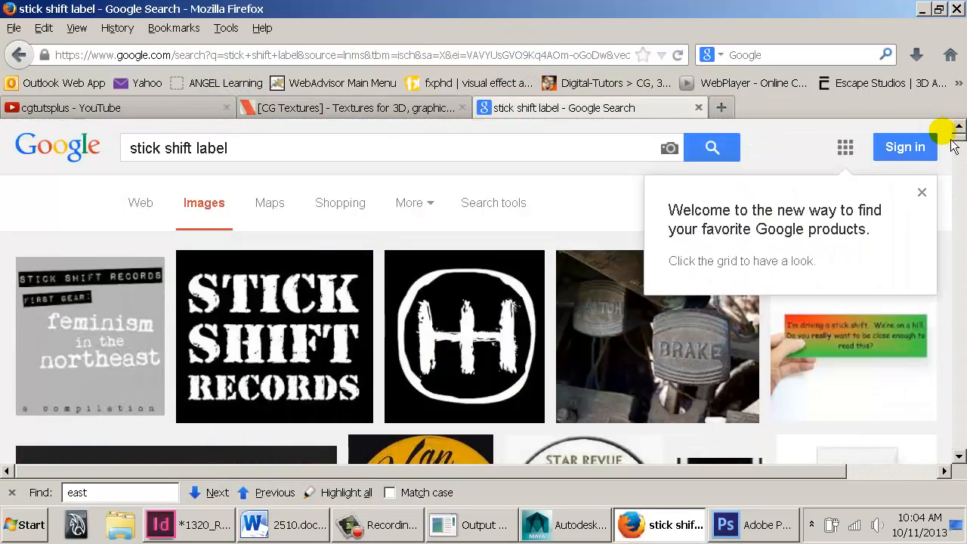
click(523, 220)
click(664, 525)
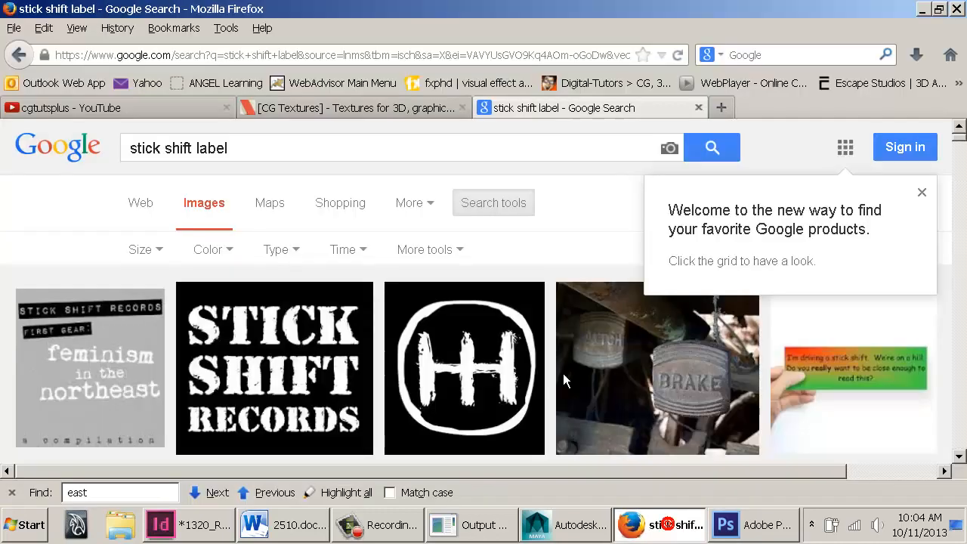
click(435, 252)
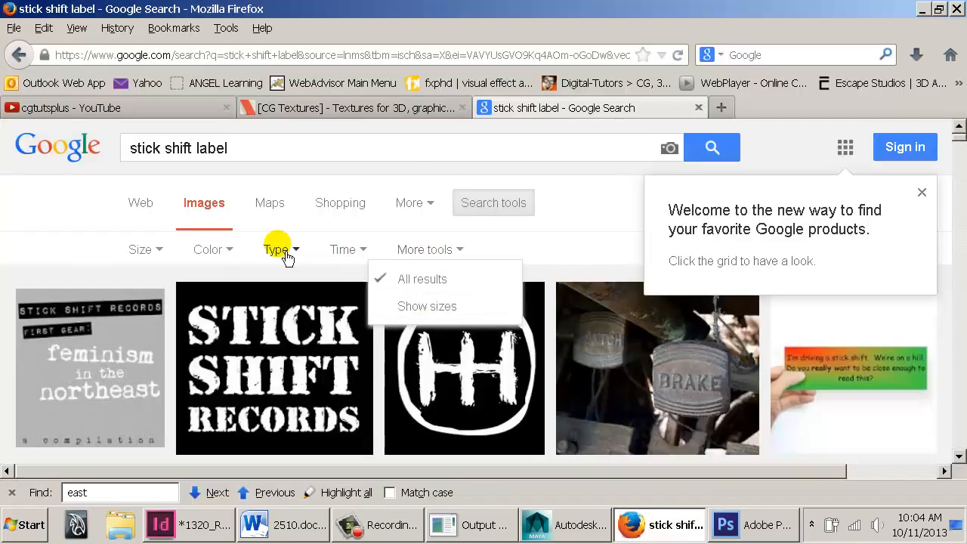
click(65, 238)
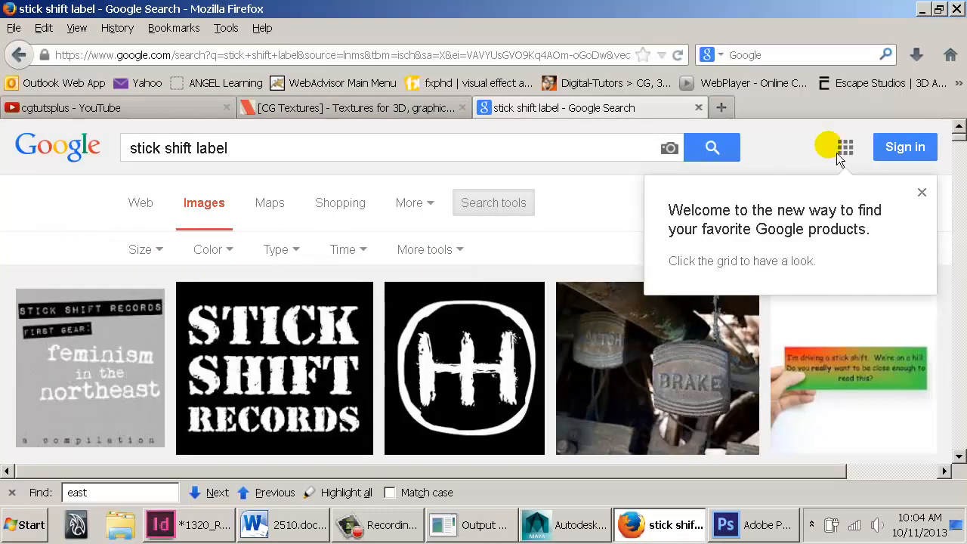
click(842, 151)
click(842, 151)
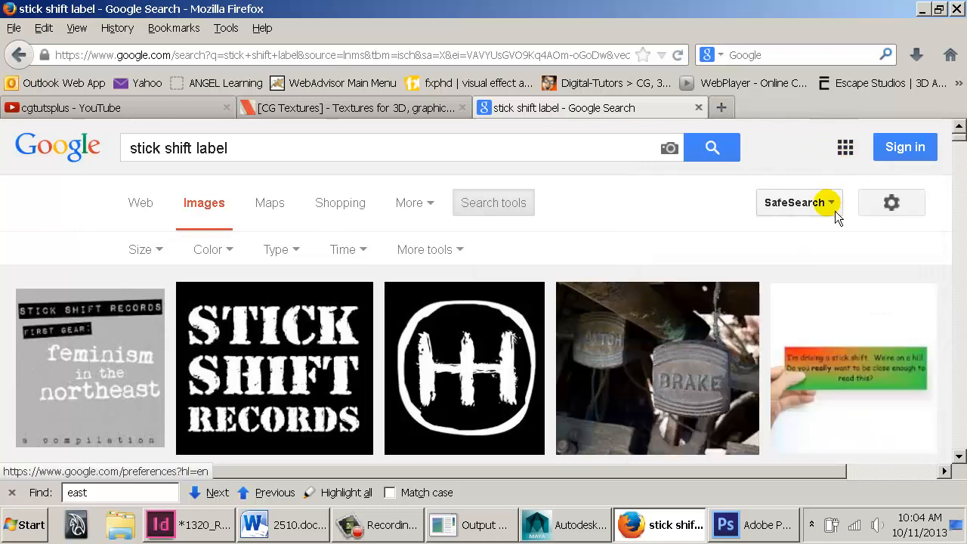
Look through Google's search settings page and return to the image results
click(892, 203)
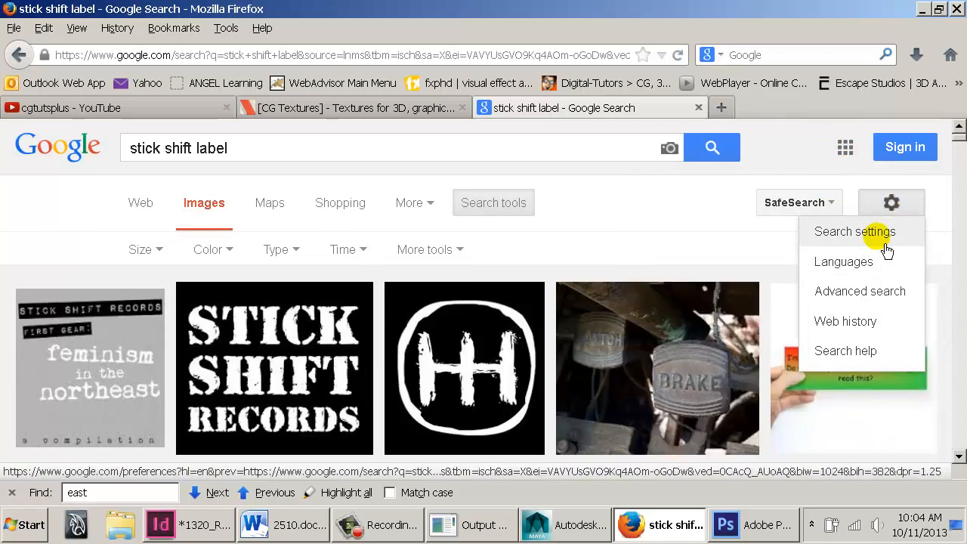
click(881, 239)
scroll(454, 292, down, 5)
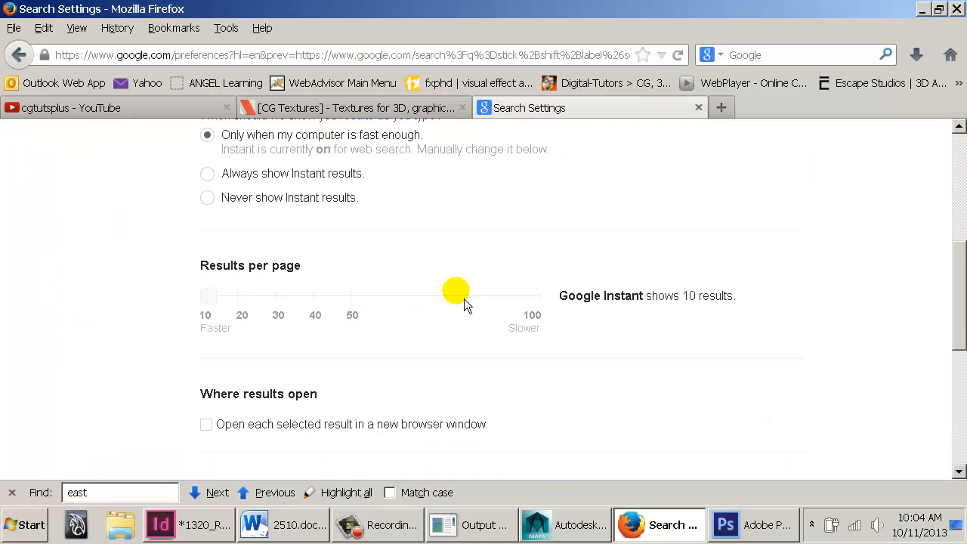
scroll(464, 299, up, 5)
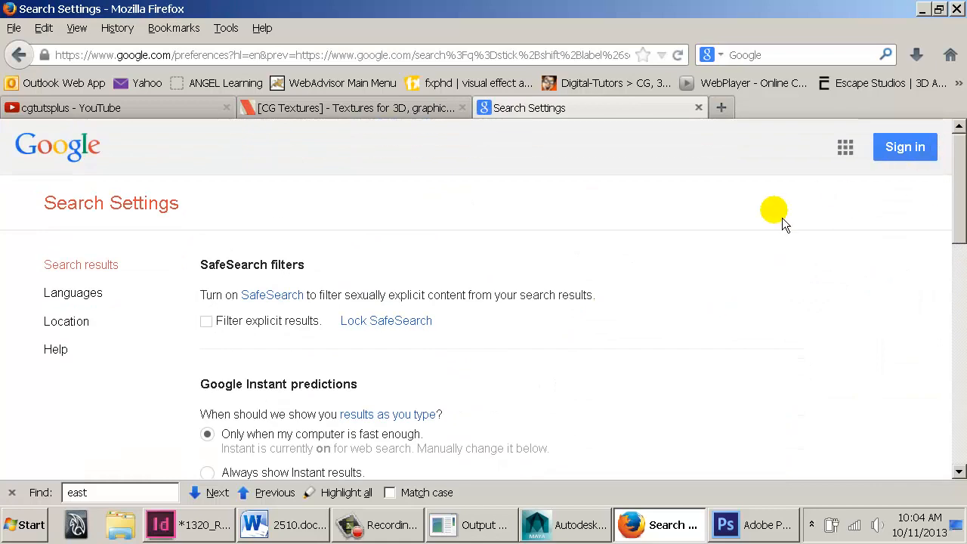
key(alt+Left)
Open Google's Advanced Image Search and show the available usage rights options
click(891, 202)
click(868, 294)
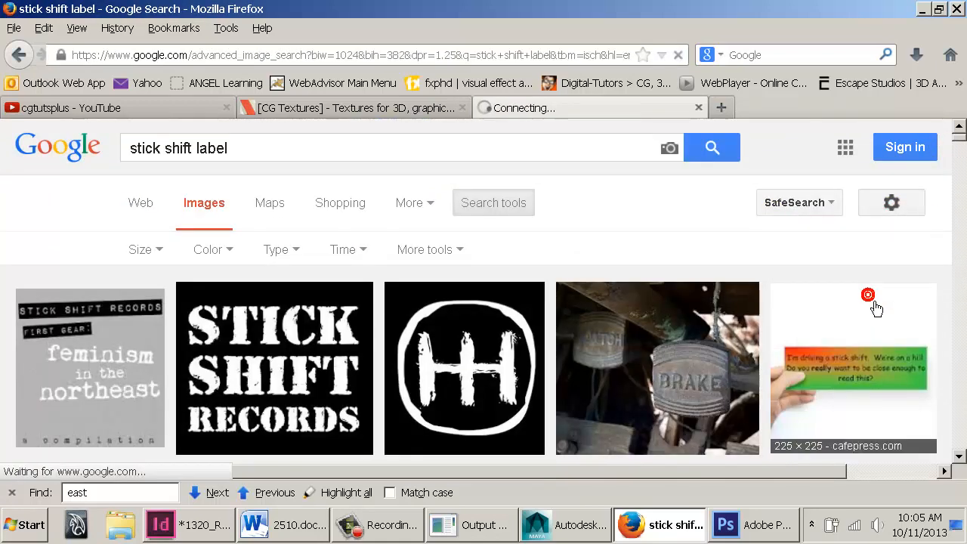
scroll(464, 333, down, 5)
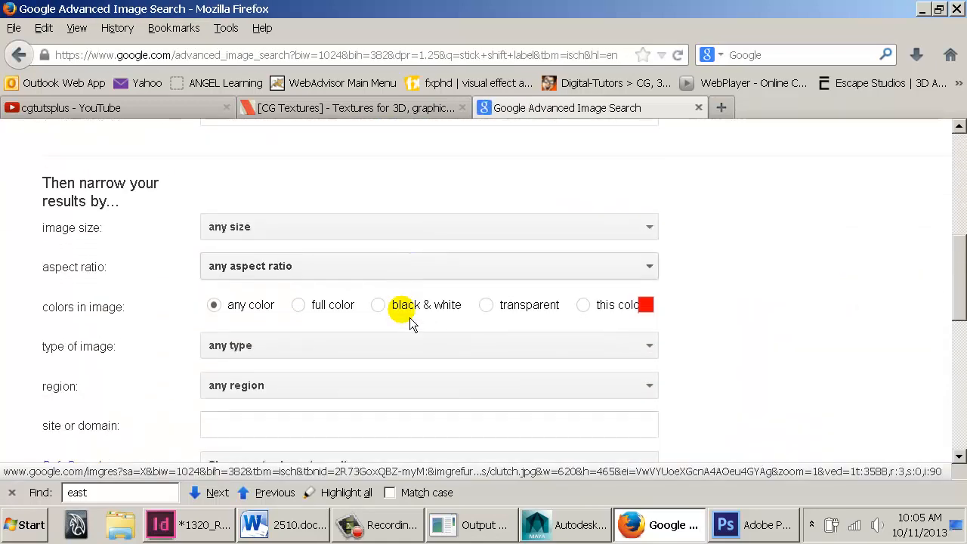
scroll(409, 321, down, 3)
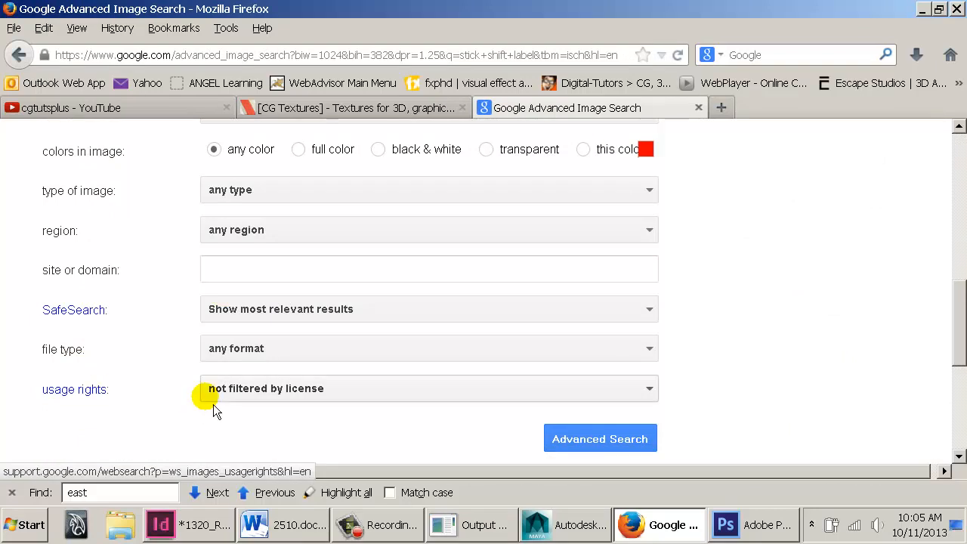
click(227, 390)
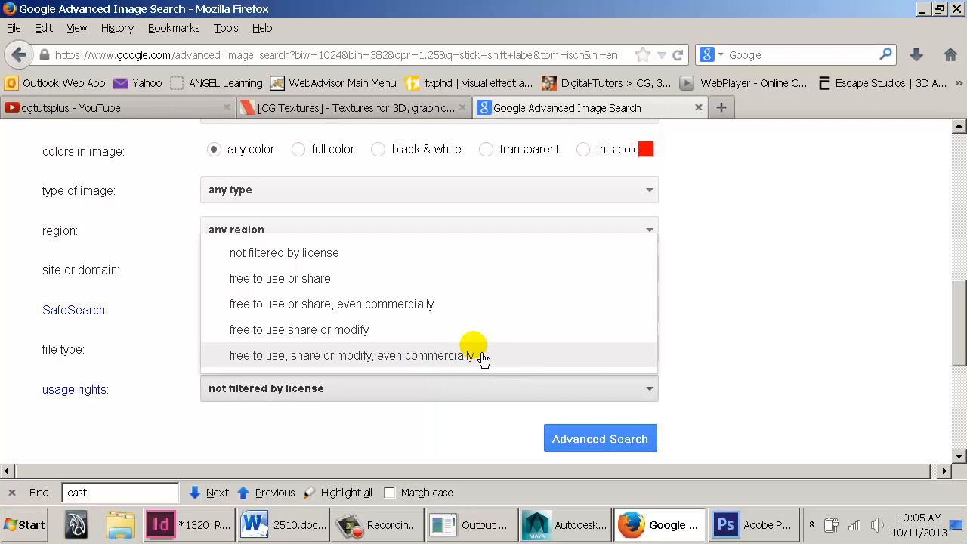
Switch to Photoshop and set up a new document 1024 pixels wide and 1024 pixels high
click(752, 529)
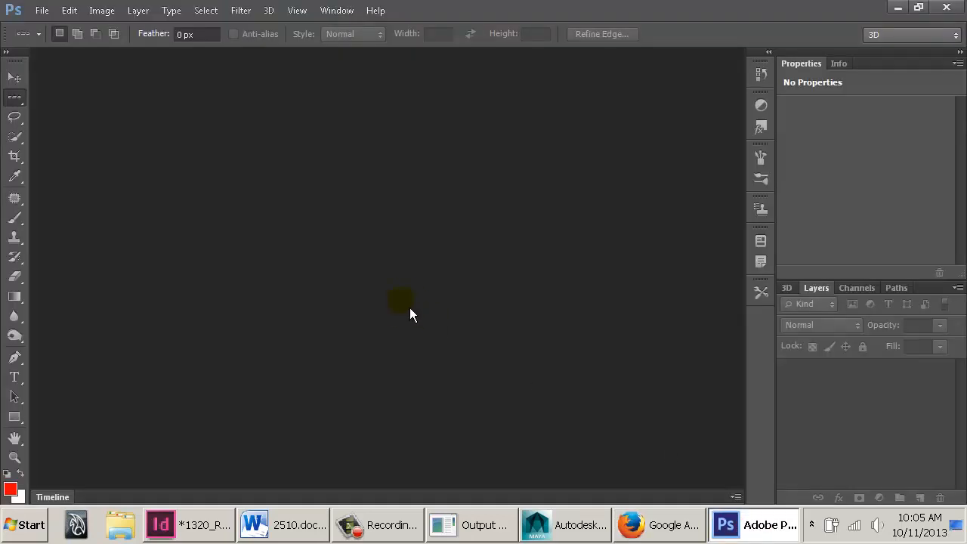
key(ctrl+n)
drag(622, 185, 371, 132)
double_click(437, 220)
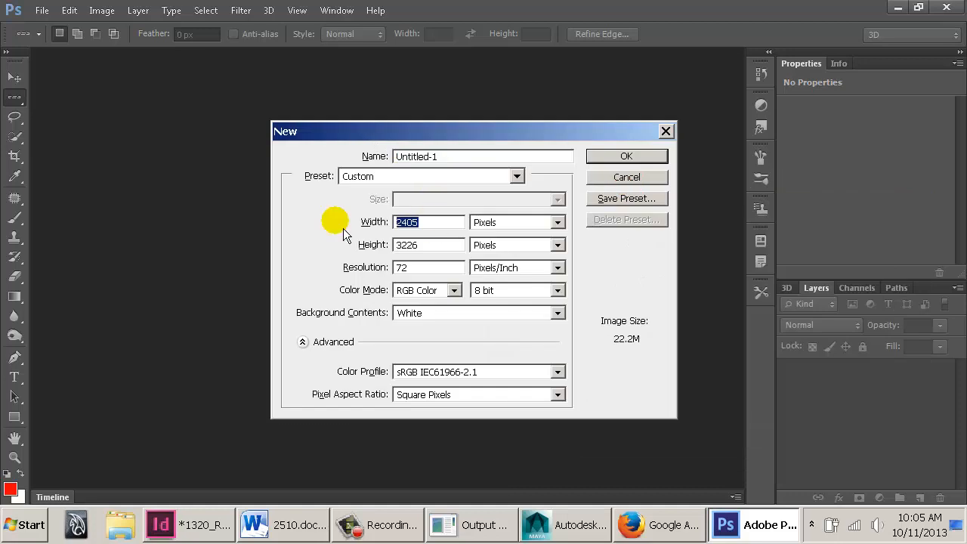
text(1024)
key(Tab)
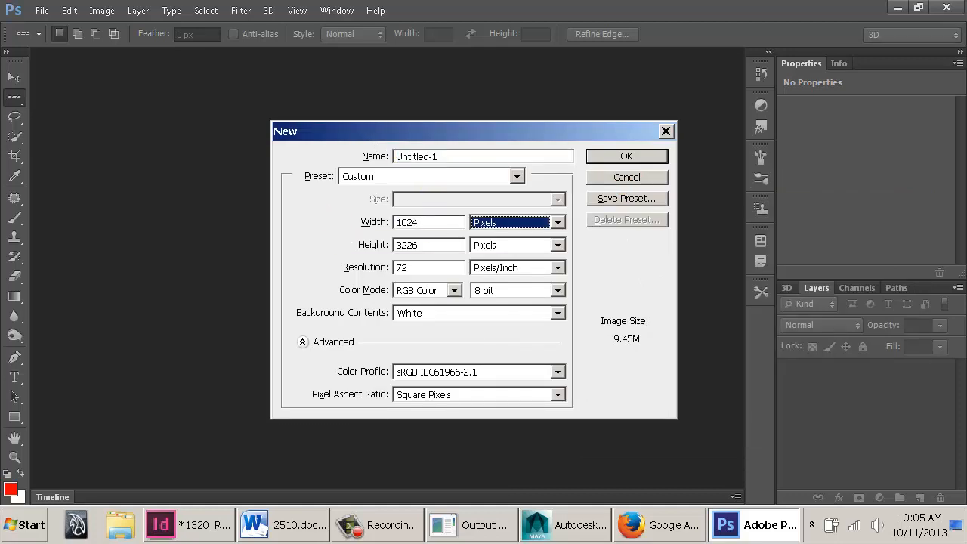
key(Tab)
text(10)
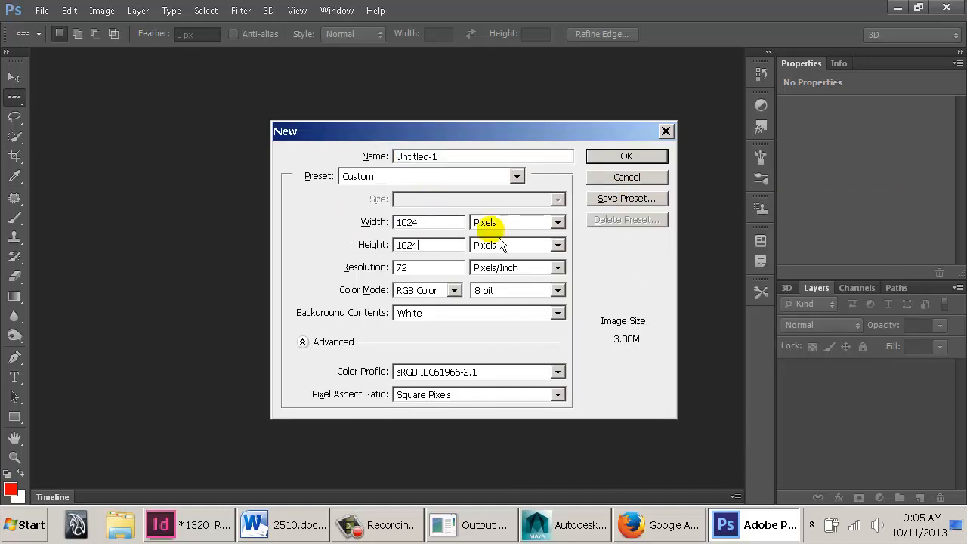
Switch to Maya, close the file texture's Attribute Editor and bring up the Render View
double_click(451, 222)
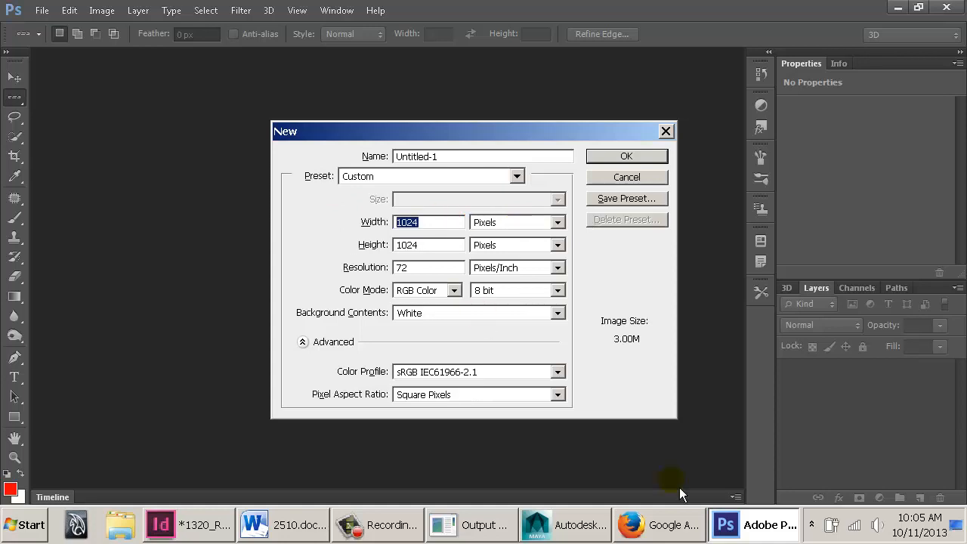
click(575, 525)
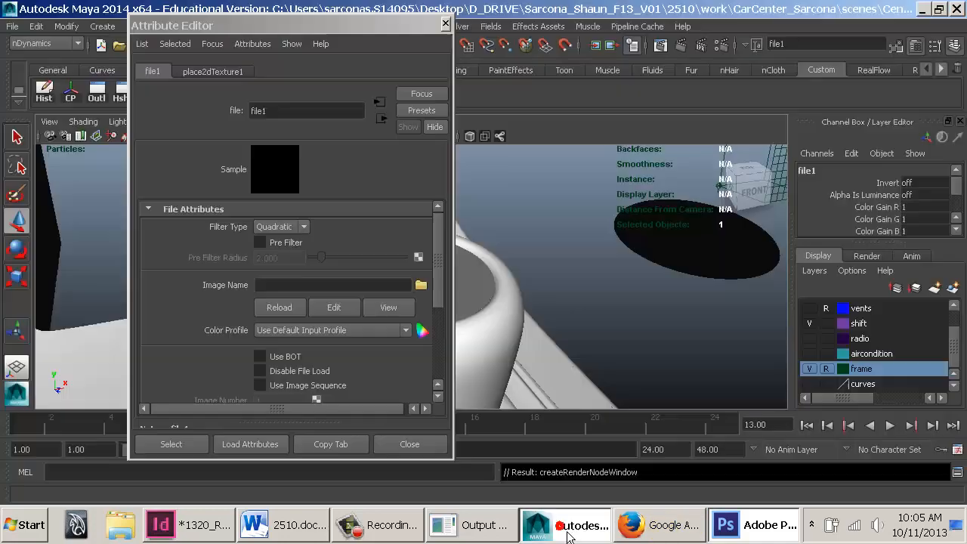
click(442, 22)
click(660, 45)
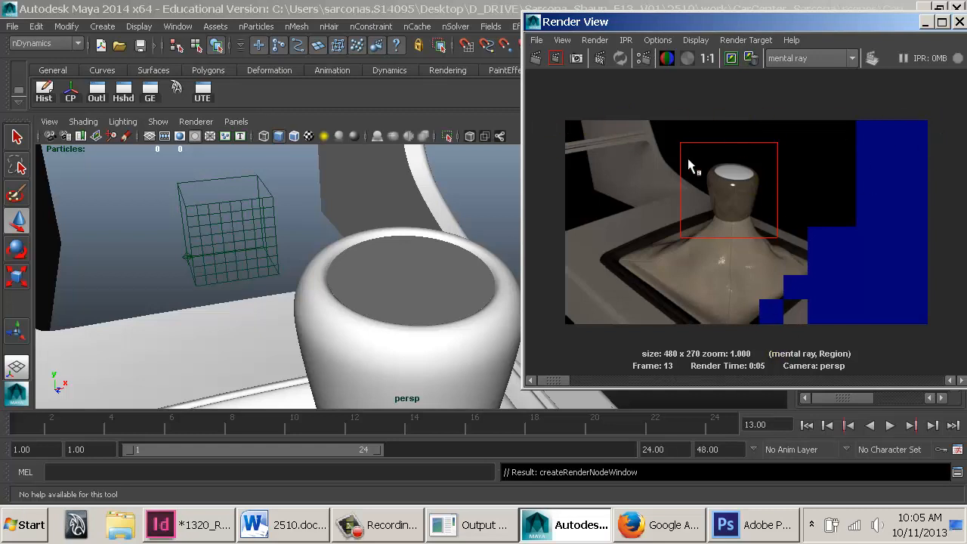
Examine the flat top face of the shift knob in Maya against the new document dimensions in Photoshop
click(748, 525)
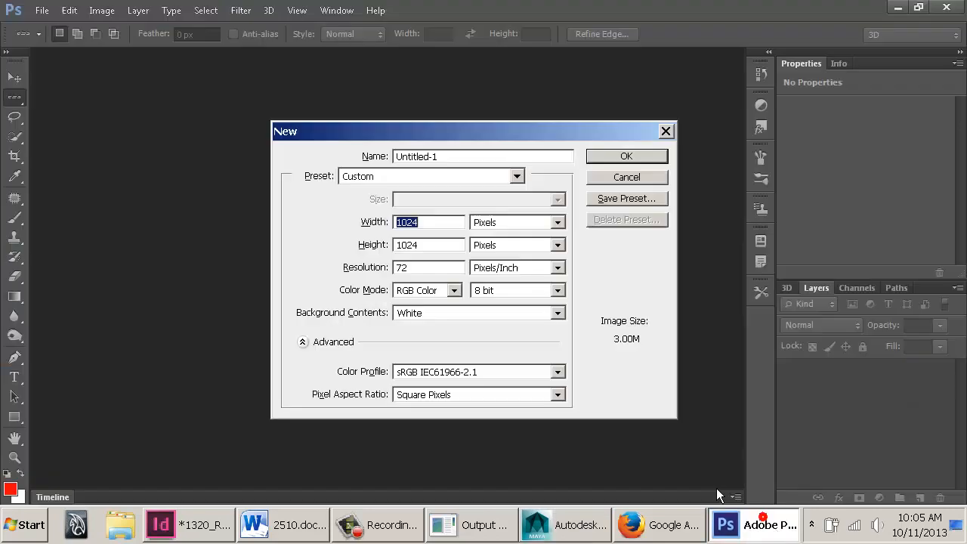
drag(449, 223, 350, 229)
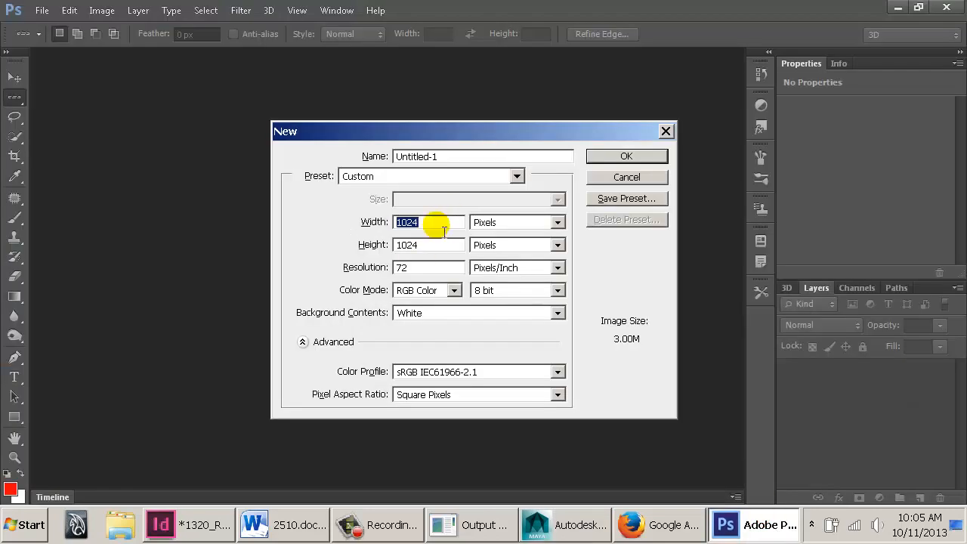
key(alt+Tab)
alt+drag(367, 264, 414, 340)
alt+right_drag(415, 340, 465, 342)
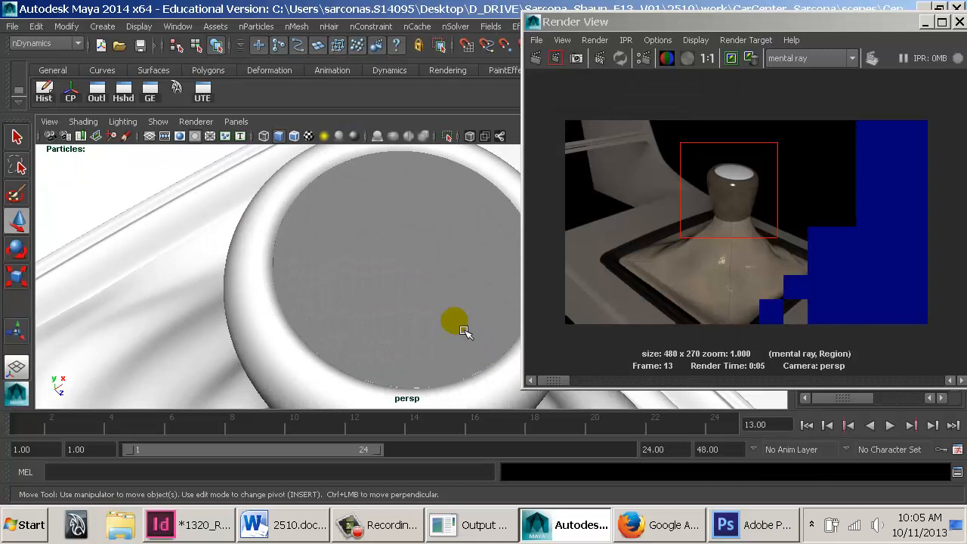
alt+drag(382, 263, 387, 283)
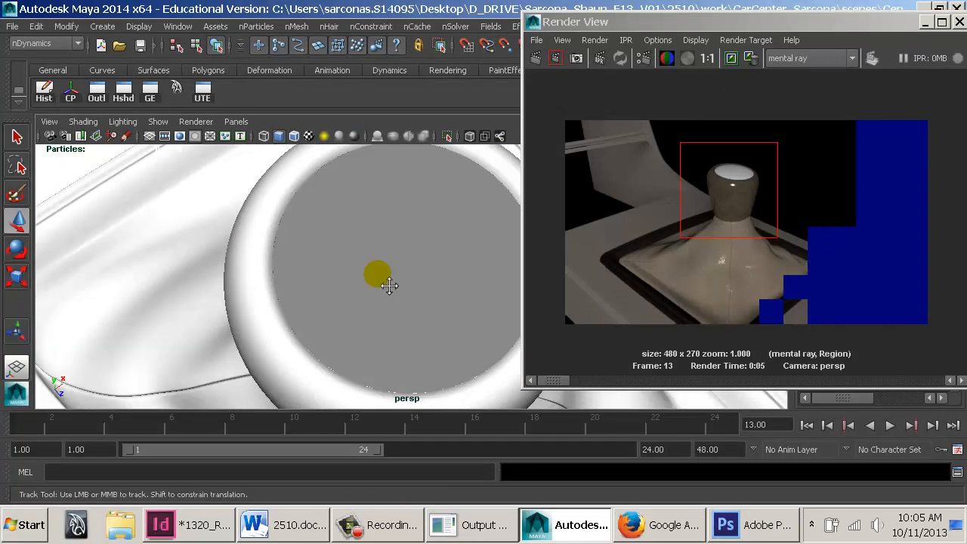
alt+right_drag(384, 280, 398, 286)
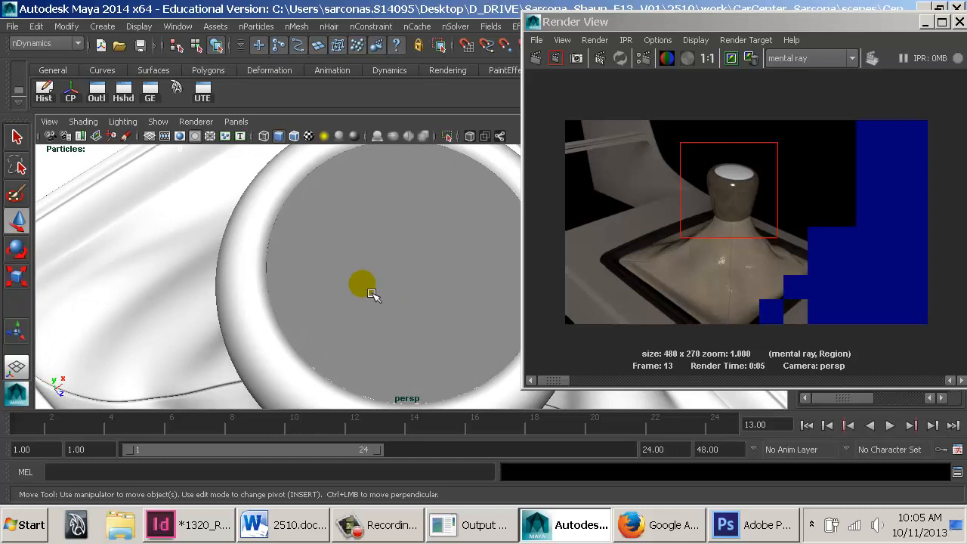
click(740, 534)
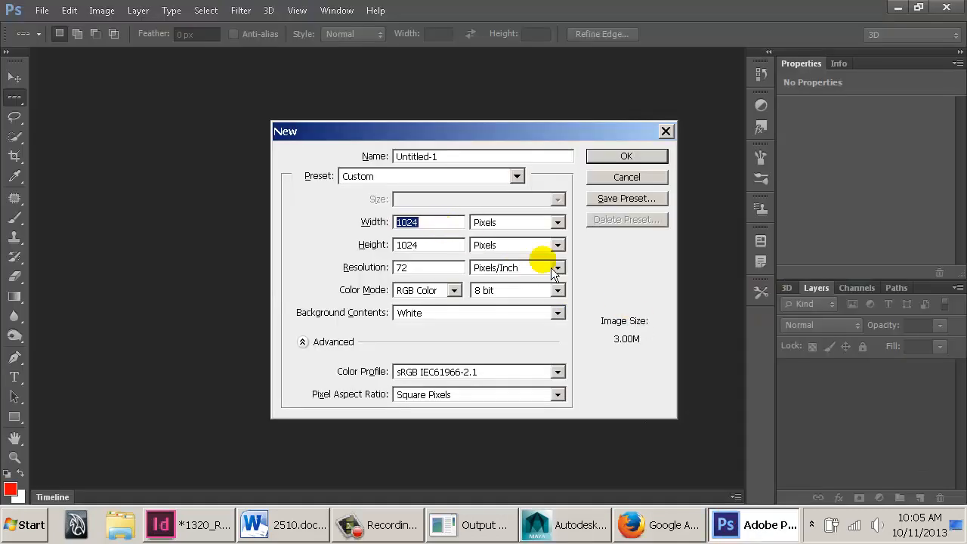
click(438, 228)
drag(437, 229, 378, 217)
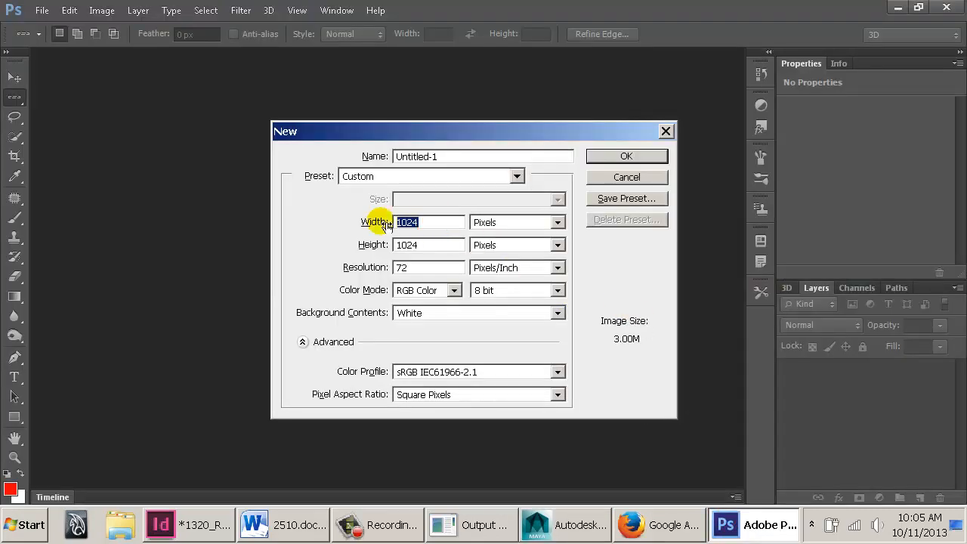
Switch to Maya and examine the shift knob in relation to the whole center console in the perspective view
click(594, 532)
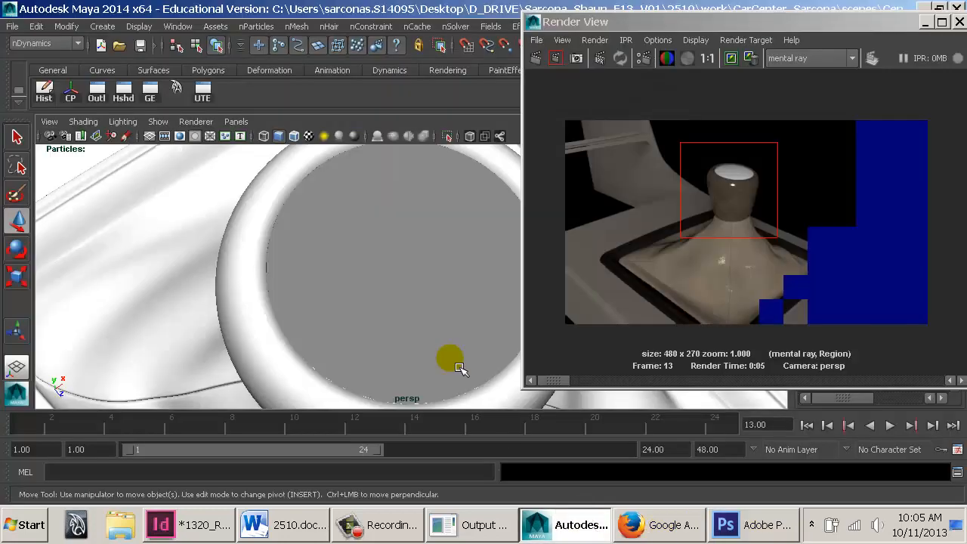
alt+drag(440, 313, 415, 250)
scroll(415, 261, down, 5)
alt+middle_drag(415, 272, 542, 320)
alt+right_drag(541, 320, 235, 262)
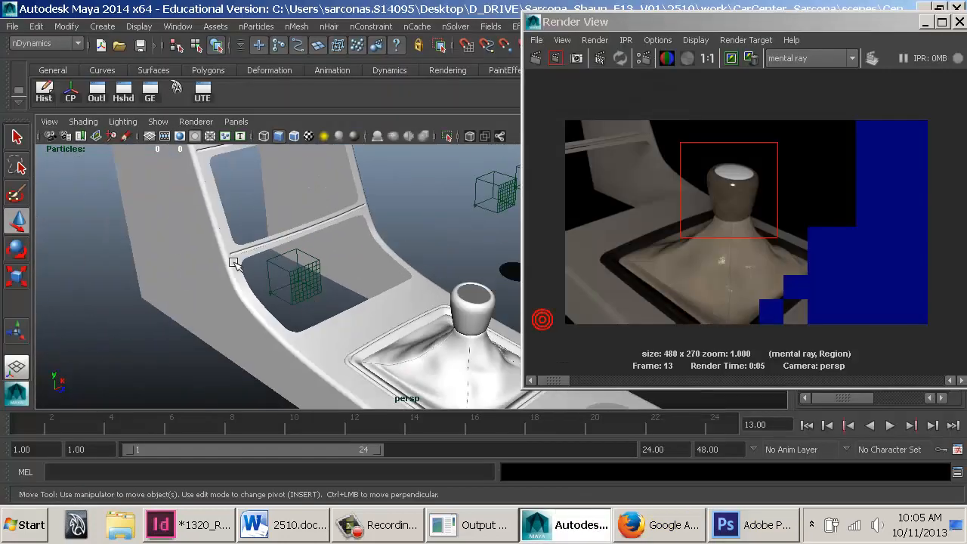
alt+middle_drag(334, 253, 333, 306)
mouse_move(333, 312)
alt+mouse_down()
mouse_move(321, 282)
mouse_move(335, 280)
mouse_move(186, 277)
mouse_move(345, 283)
mouse_move(356, 368)
mouse_move(315, 280)
alt+mouse_up()
Switch to Photoshop and create a white 1024 by 1024 pixel RGB document at 72 pixels/inch
key(alt+Tab)
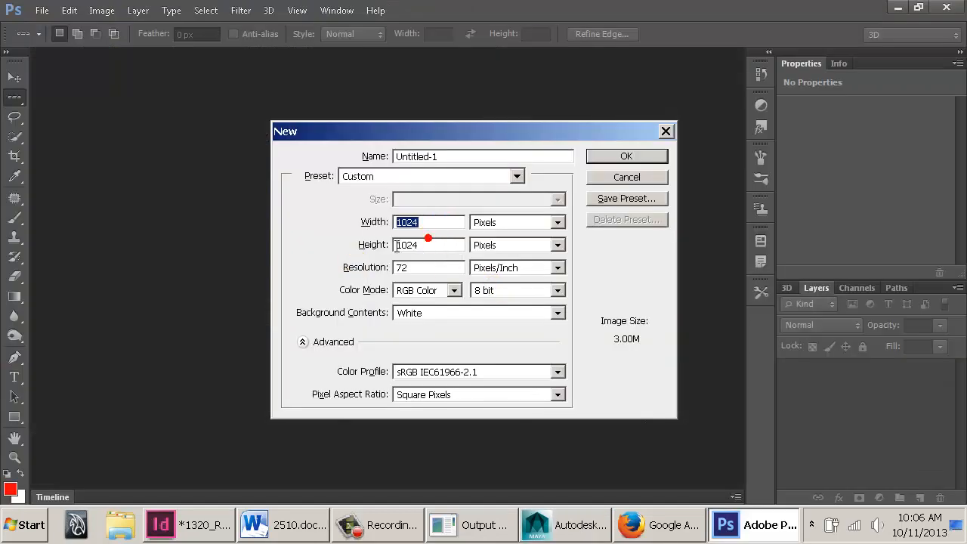
double_click(432, 245)
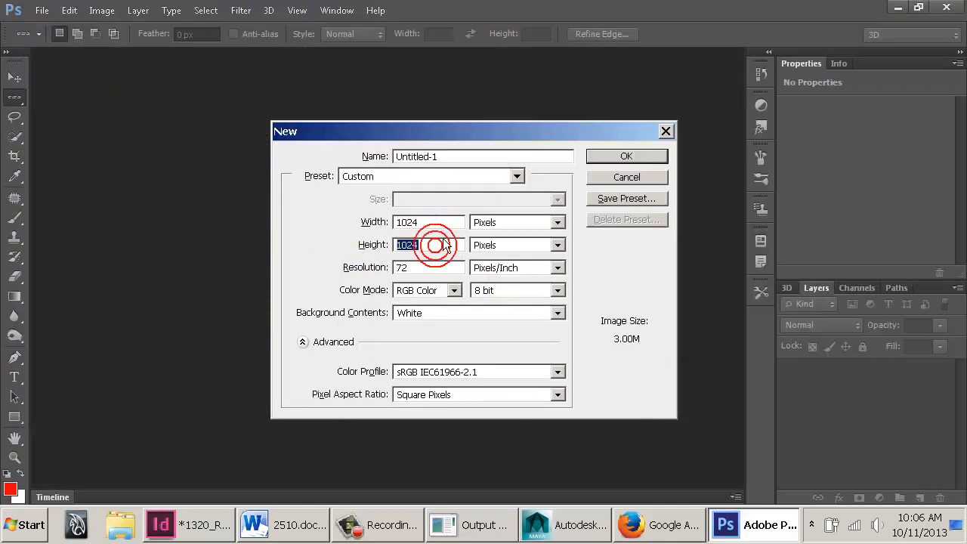
click(618, 155)
Activate the Brush tool, reduce its size to 175 px and raise its hardness to the maximum
key(b)
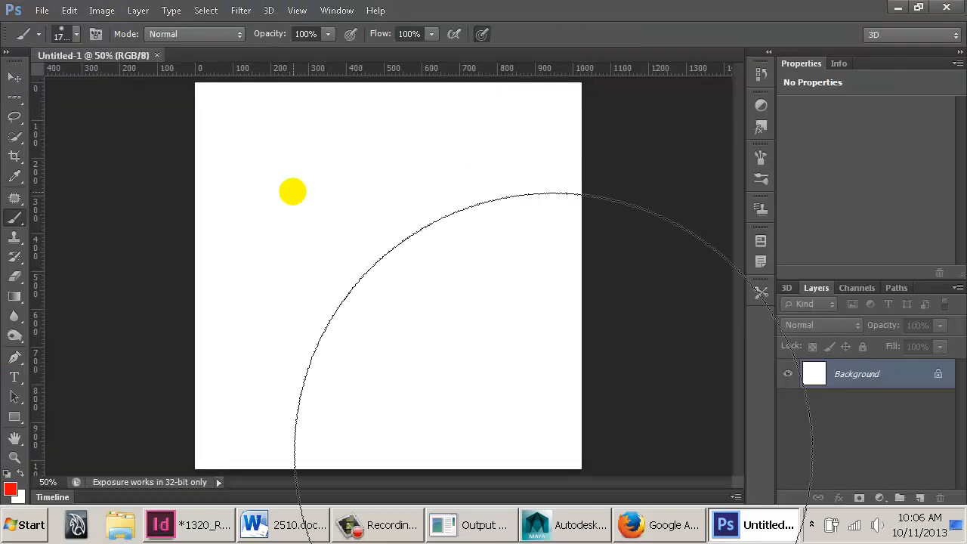
key(bracketleft)
key(bracketleft)
key(bracketleft)
key(bracketleft)
key(bracketleft)
key(bracketleft)
key(bracketleft)
key(bracketleft)
key(bracketleft)
key(bracketleft)
key(bracketleft)
key(bracketleft)
key(bracketleft)
key(bracketleft)
key(bracketleft)
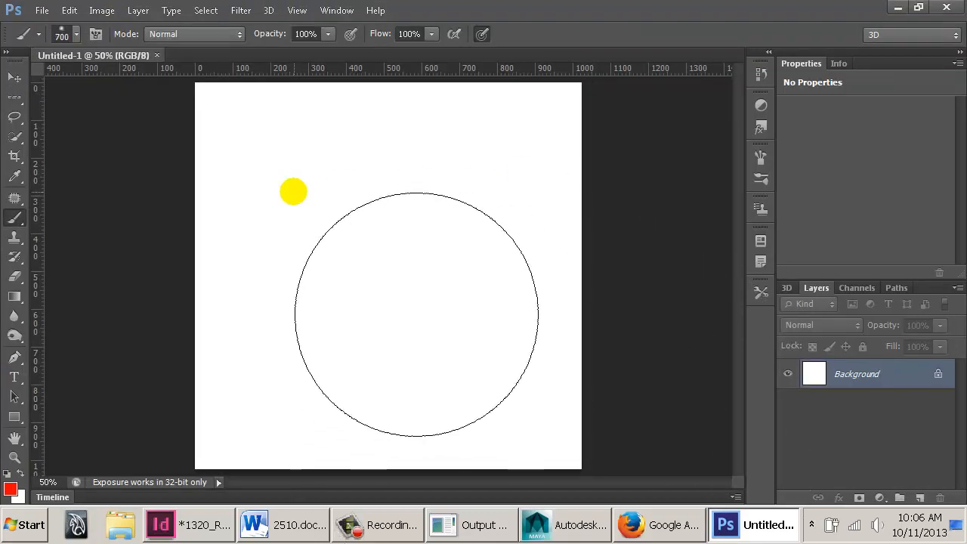
right_click(304, 233)
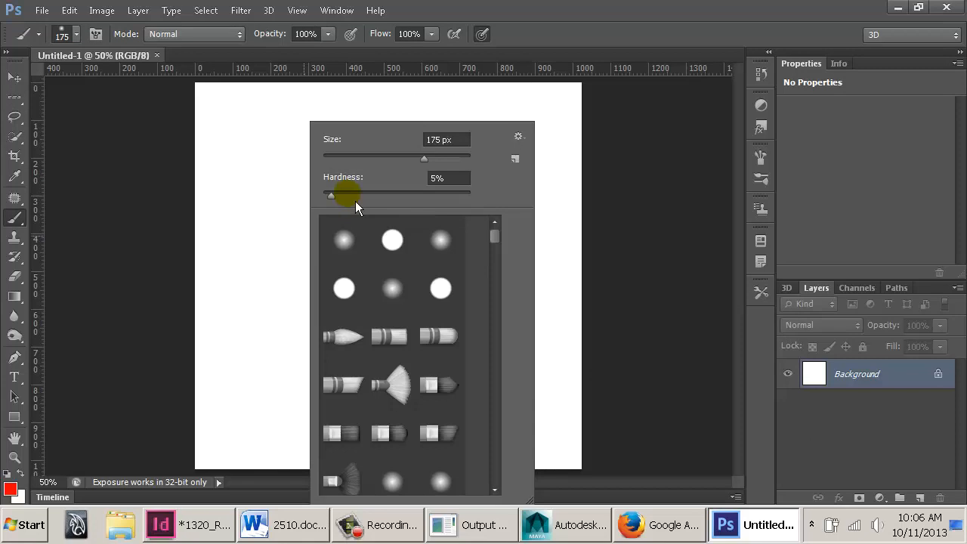
drag(349, 193, 523, 194)
click(697, 186)
Reduce the brush size to 45 px and add a new layer above the background
key(bracketleft)
key(bracketleft)
key(bracketleft)
key(bracketleft)
key(bracketleft)
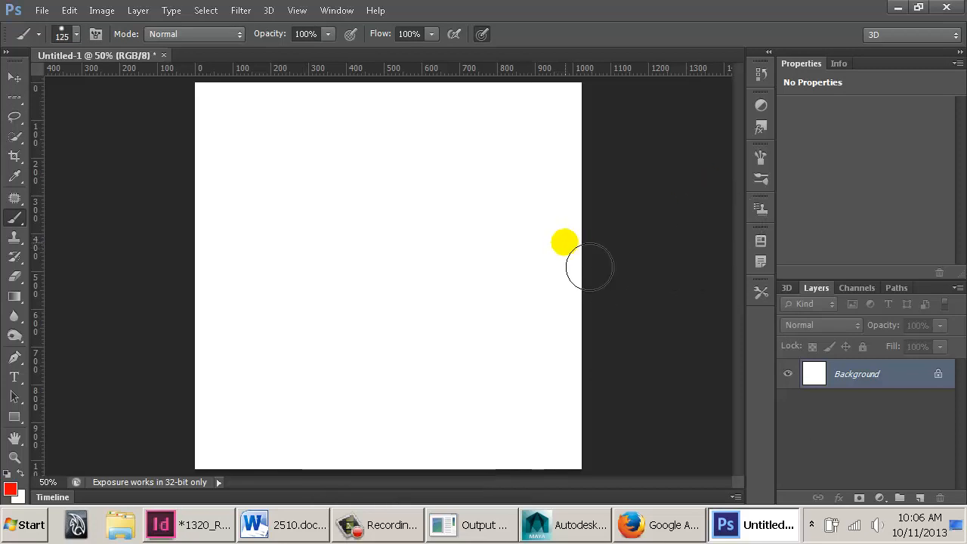
click(921, 498)
key(bracketleft)
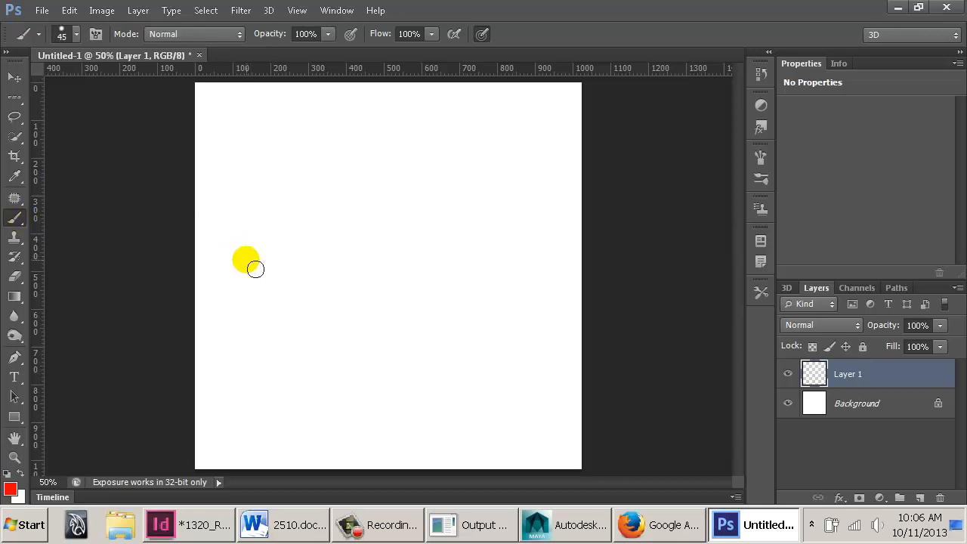
Set the foreground color to black (000000) and paint a straight horizontal line across the full canvas width on Layer 1
drag(268, 268, 543, 267)
key(ctrl+z)
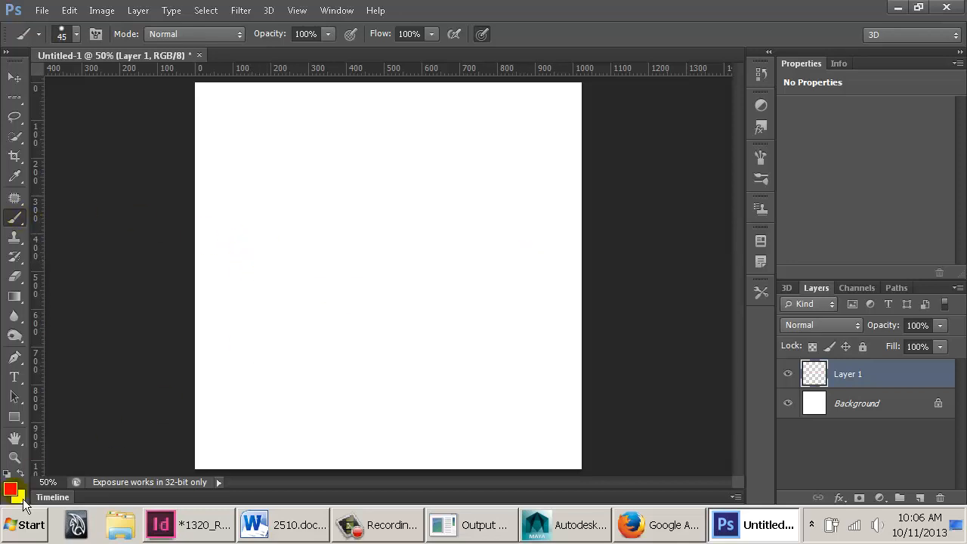
click(12, 492)
drag(775, 248, 646, 350)
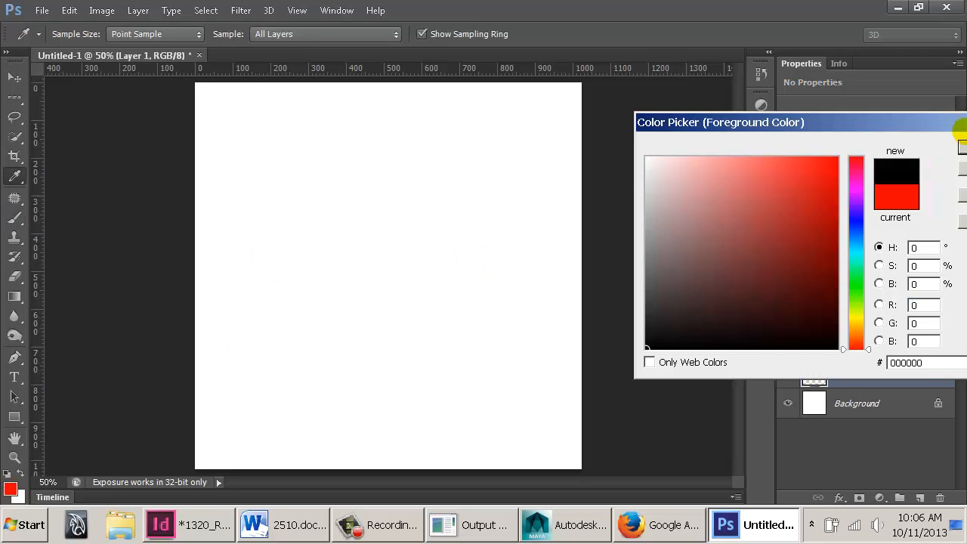
click(962, 147)
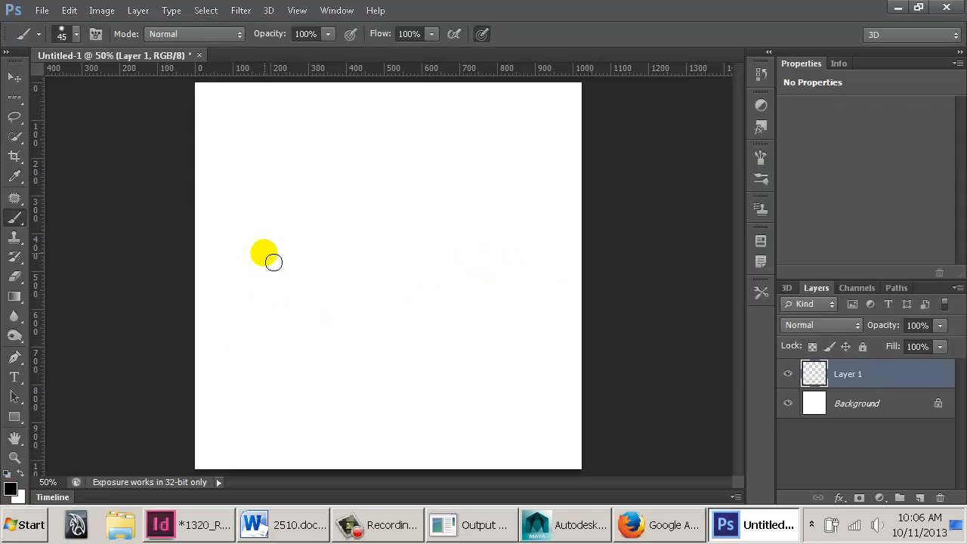
drag(263, 253, 609, 255)
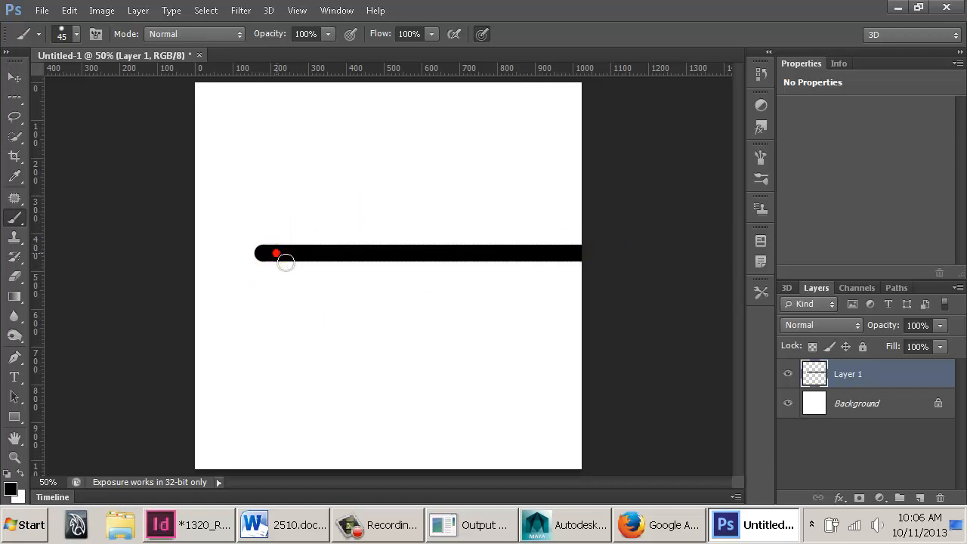
drag(285, 262, 82, 259)
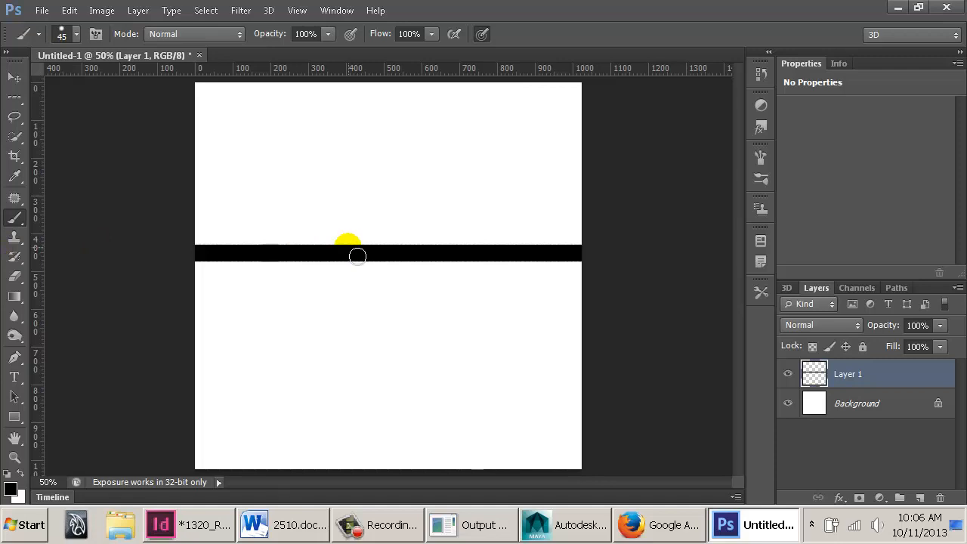
Paint a short vertical bar across the line's left part on a new layer and duplicate it twice toward the right
click(920, 496)
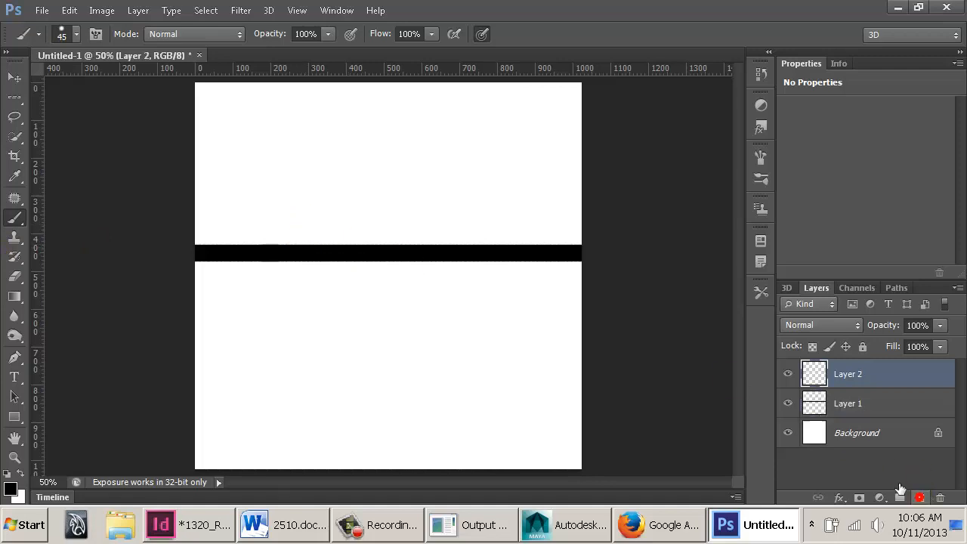
drag(291, 212, 294, 320)
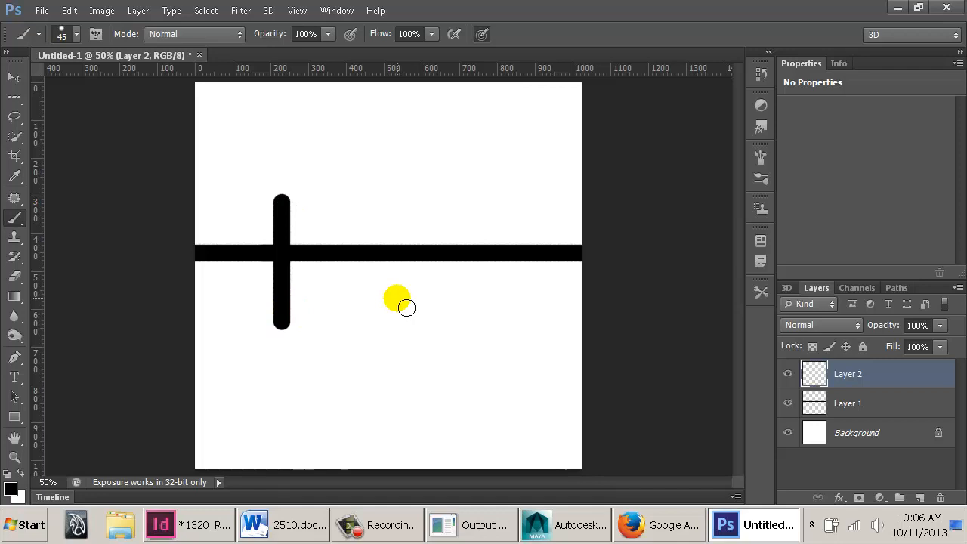
key(v)
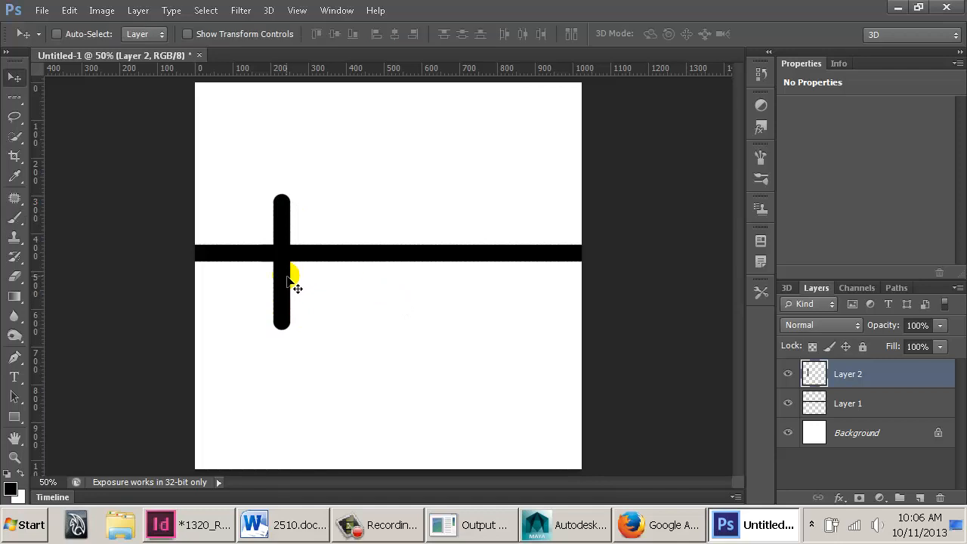
alt+drag(283, 285, 462, 277)
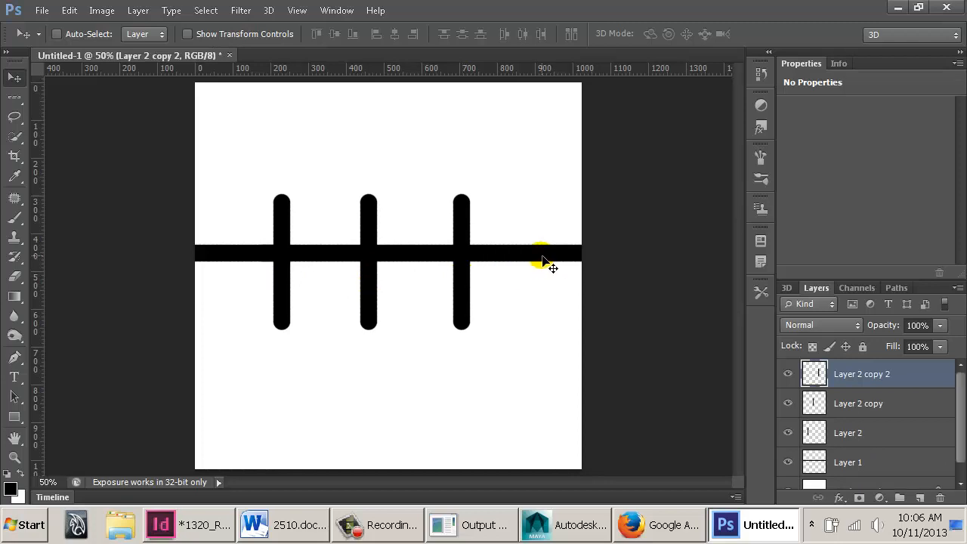
Move all three vertical bars up slightly, and nudge the rightmost bar a few pixels to the left
shift+click(843, 436)
mouse_move(461, 303)
mouse_down()
mouse_move(459, 279)
mouse_move(463, 288)
mouse_up()
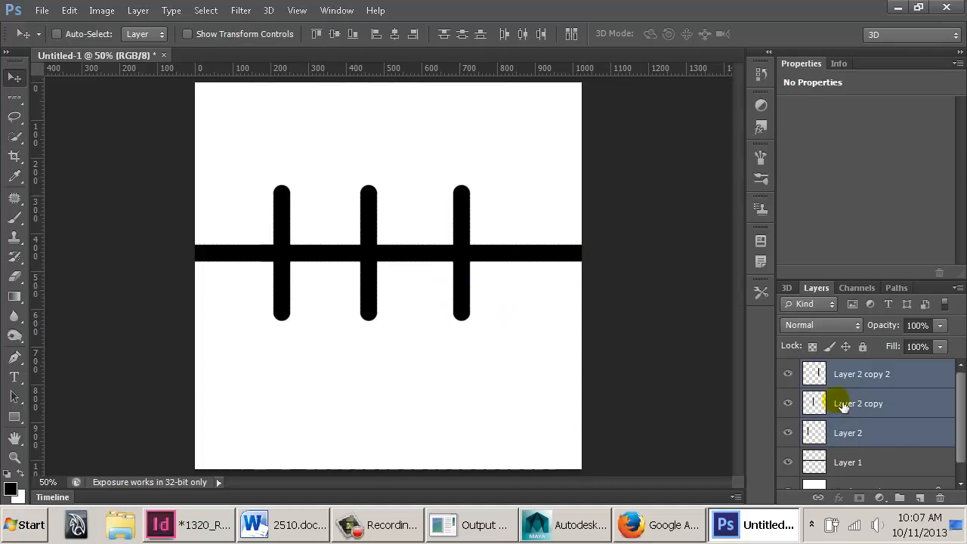
click(845, 433)
click(842, 375)
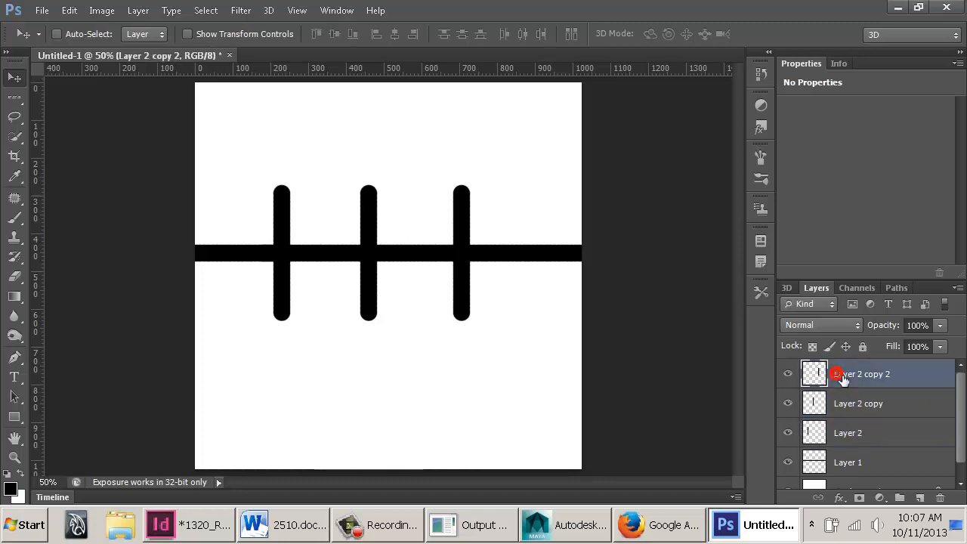
key(Left)
key(Left)
key(Left)
key(Left)
key(Left)
key(Left)
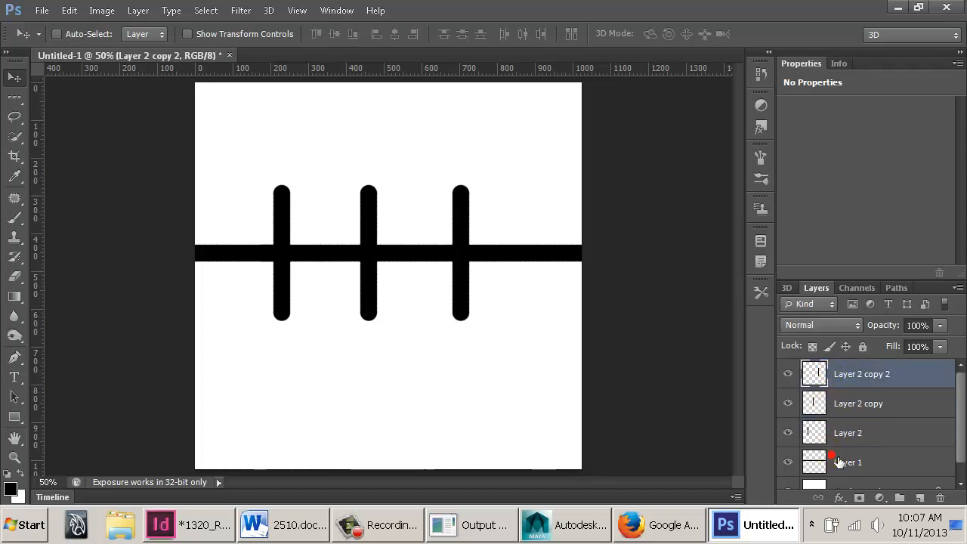
Give the 80 px eraser a harder edge and erase the horizontal line's right end beyond the third bar on Layer 1
click(839, 460)
key(e)
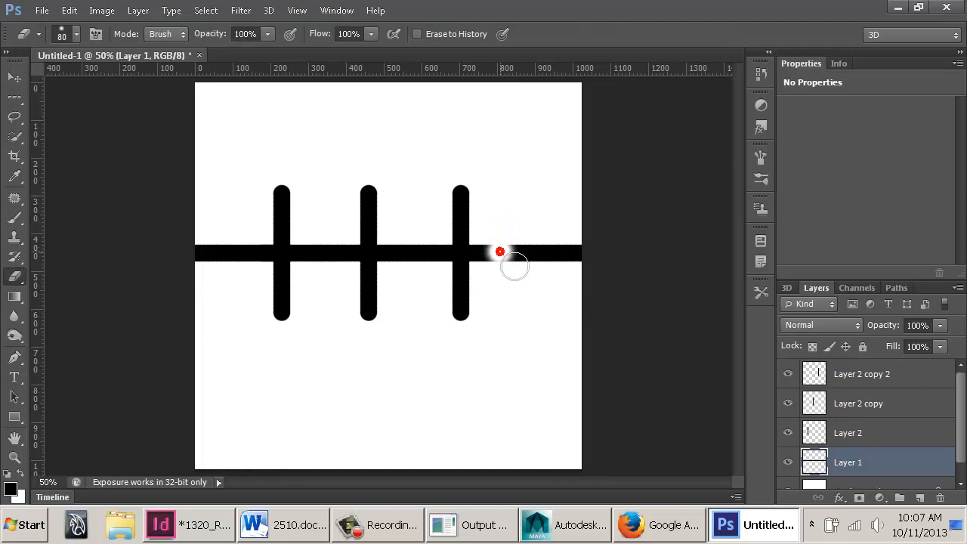
drag(514, 266, 672, 267)
key(ctrl+z)
right_click(503, 230)
click(585, 196)
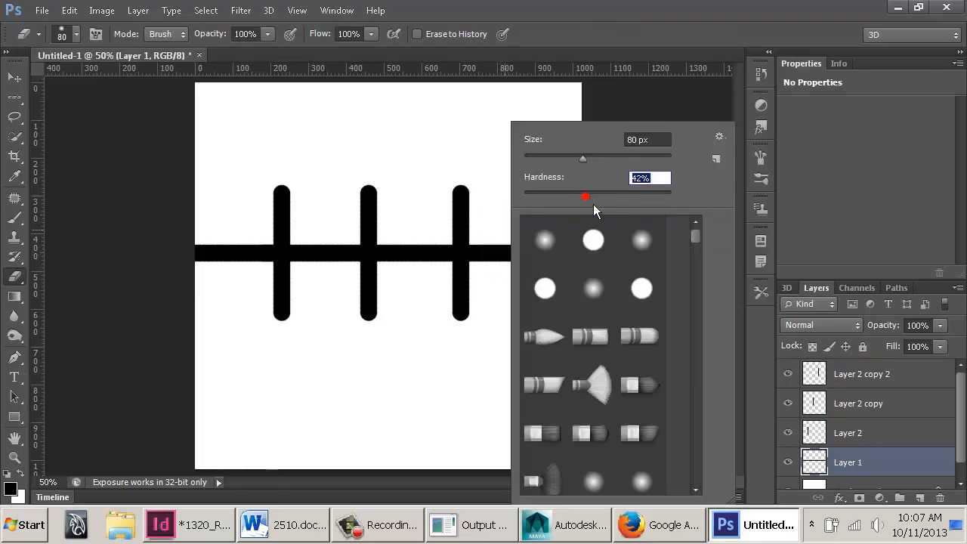
click(106, 159)
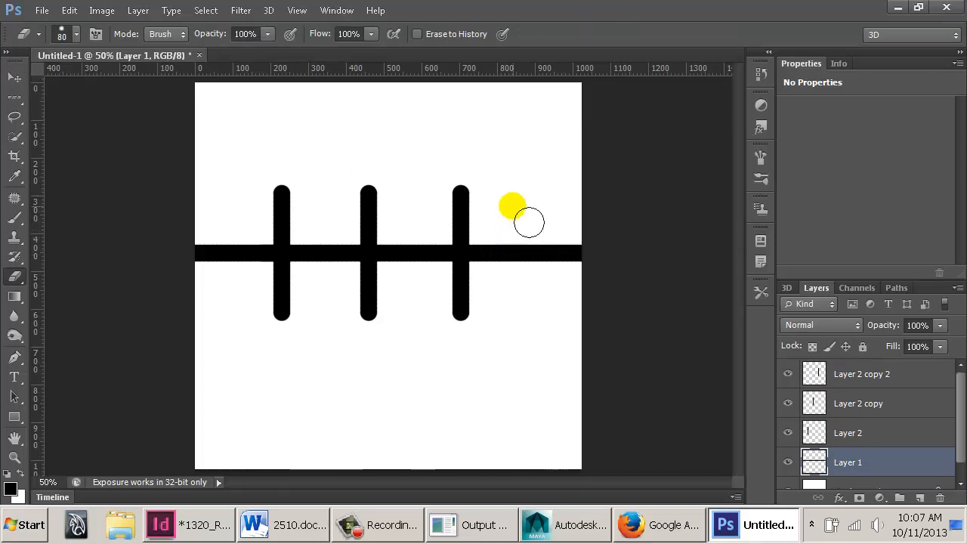
shift+drag(513, 207, 520, 345)
drag(545, 264, 693, 265)
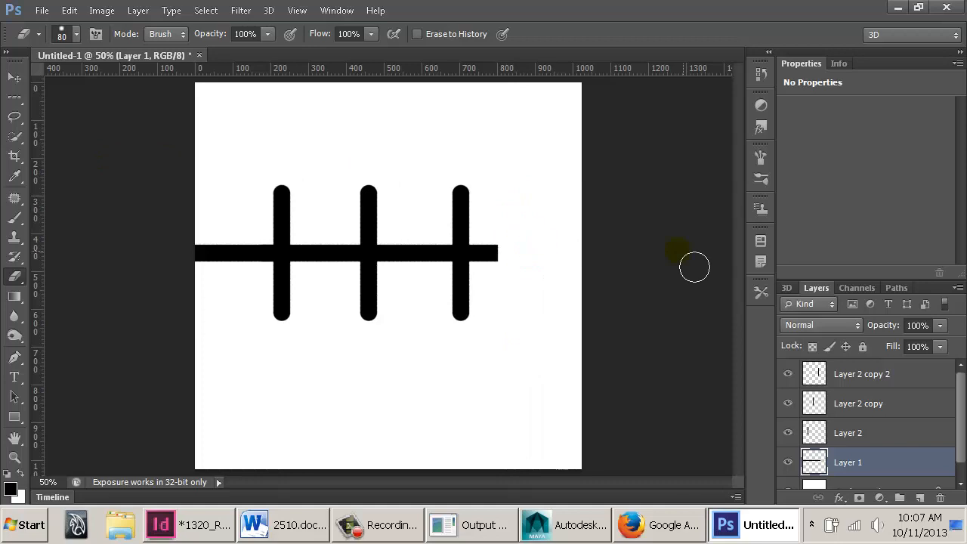
Erase the horizontal line's left end beyond the first bar, and shift the line and all three bars slightly right
drag(235, 193, 237, 322)
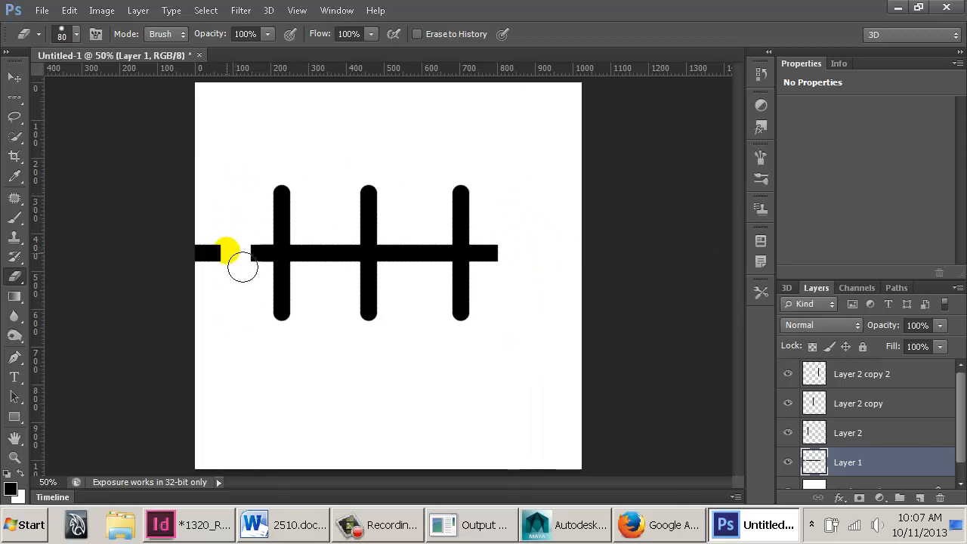
drag(224, 233, 204, 233)
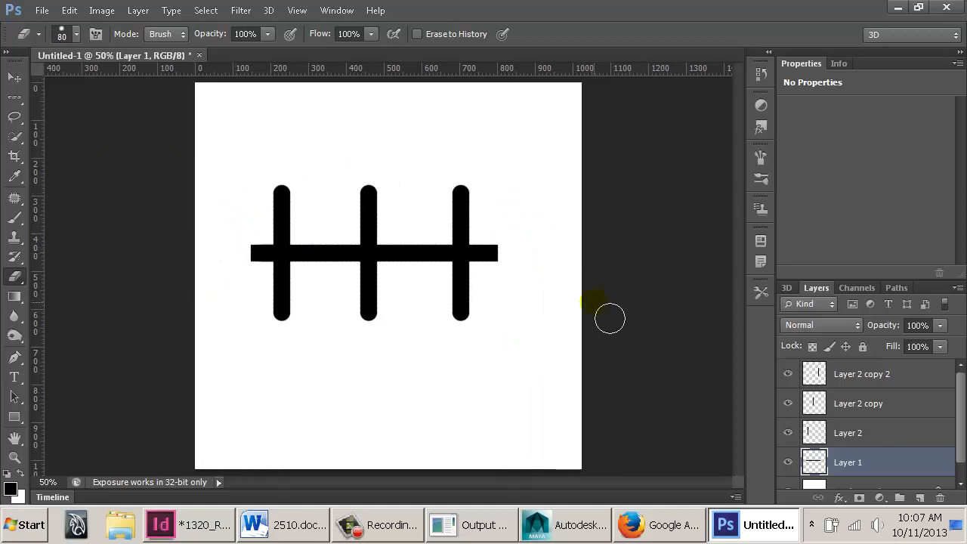
click(877, 383)
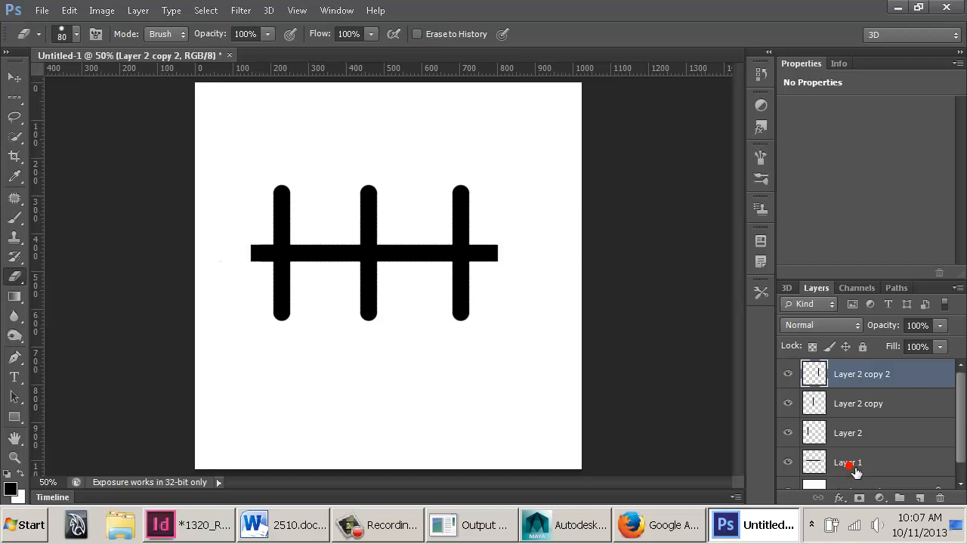
shift+click(849, 465)
ctrl+drag(371, 259, 383, 261)
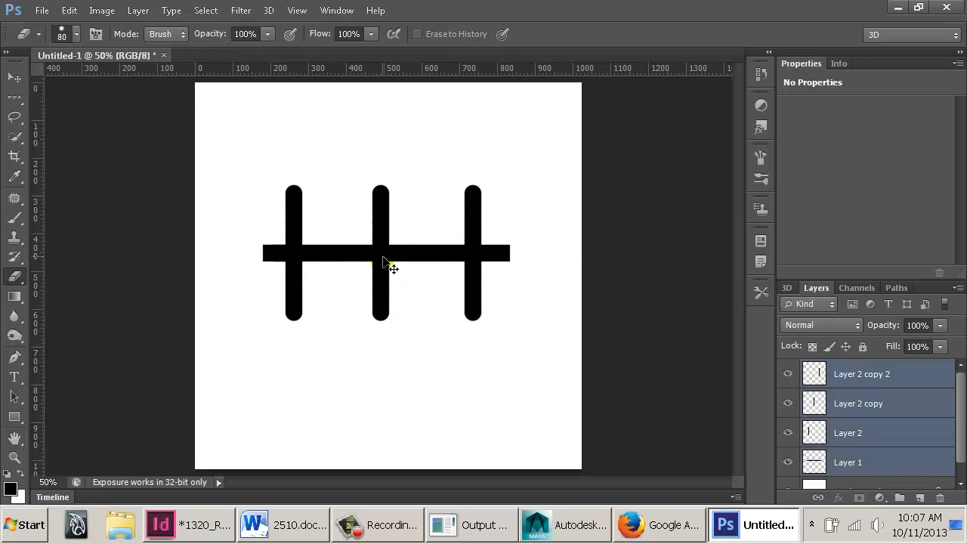
Scale the line and three bars up proportionally as one pattern so they fill most of the canvas width, roughly centered
key(ctrl+t)
alt+shift+drag(593, 321, 675, 352)
drag(500, 261, 514, 269)
key(Return)
key(e)
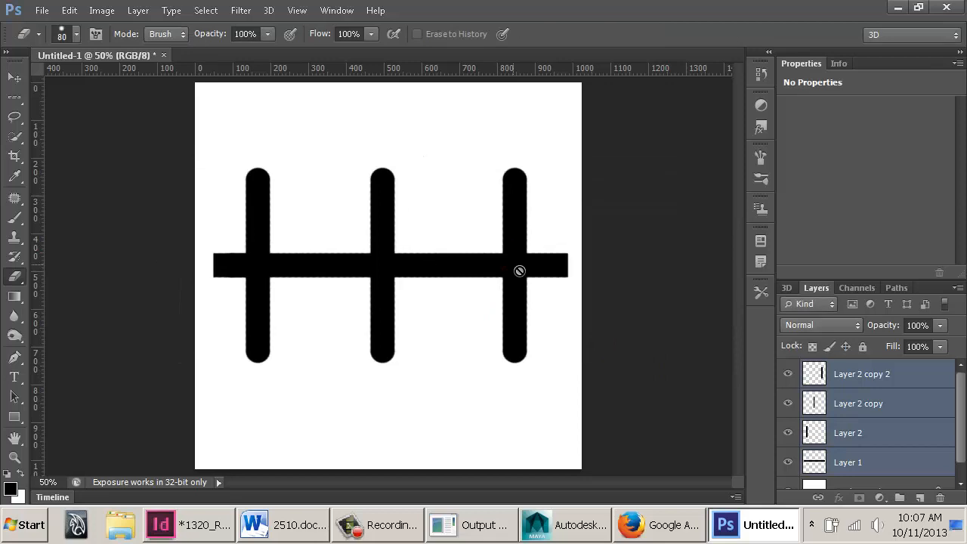
key(ctrl+t)
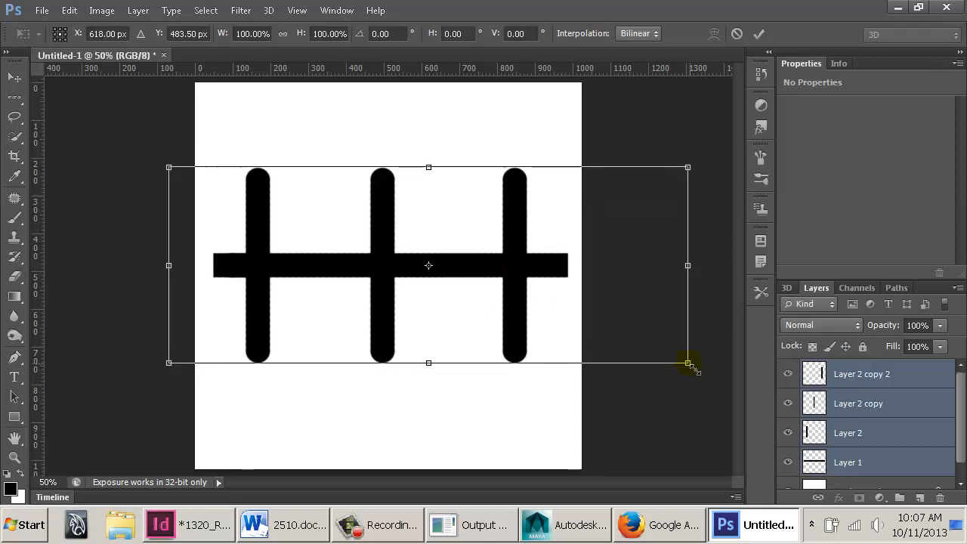
alt+shift+drag(688, 362, 667, 352)
key(Return)
key(e)
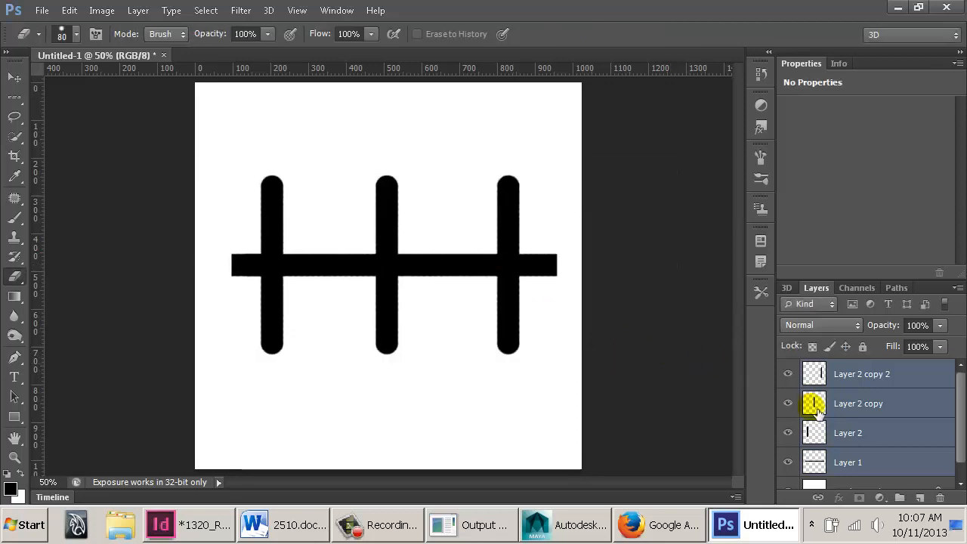
Create a new layer beneath Layer 1, fill a canvas-wide circle on it with black, and lower its opacity to 12%
scroll(862, 446, down, 1)
click(892, 470)
click(921, 497)
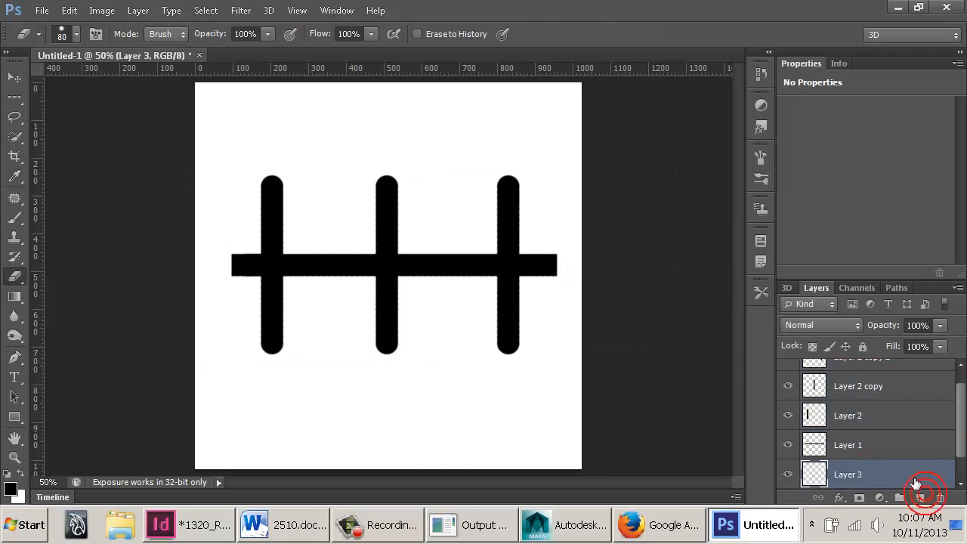
key(m)
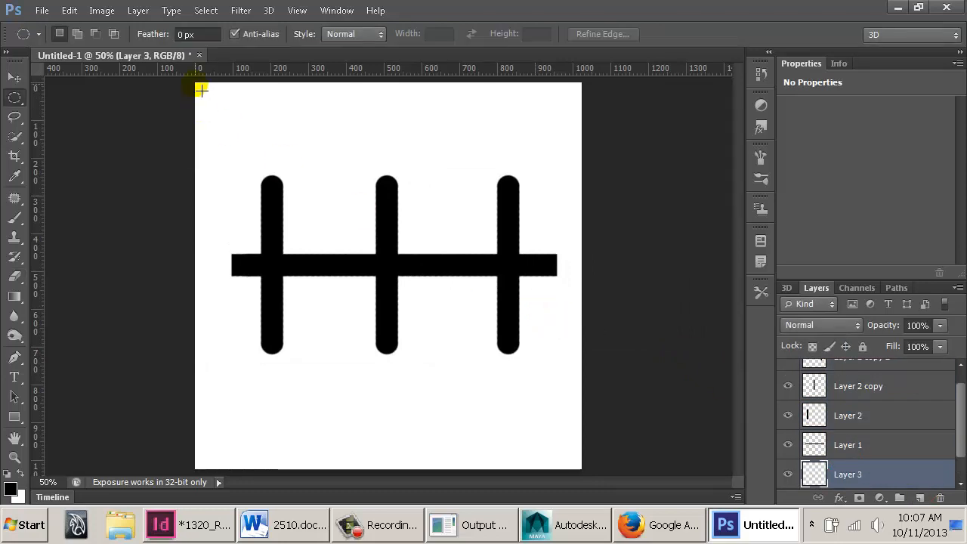
drag(200, 89, 620, 474)
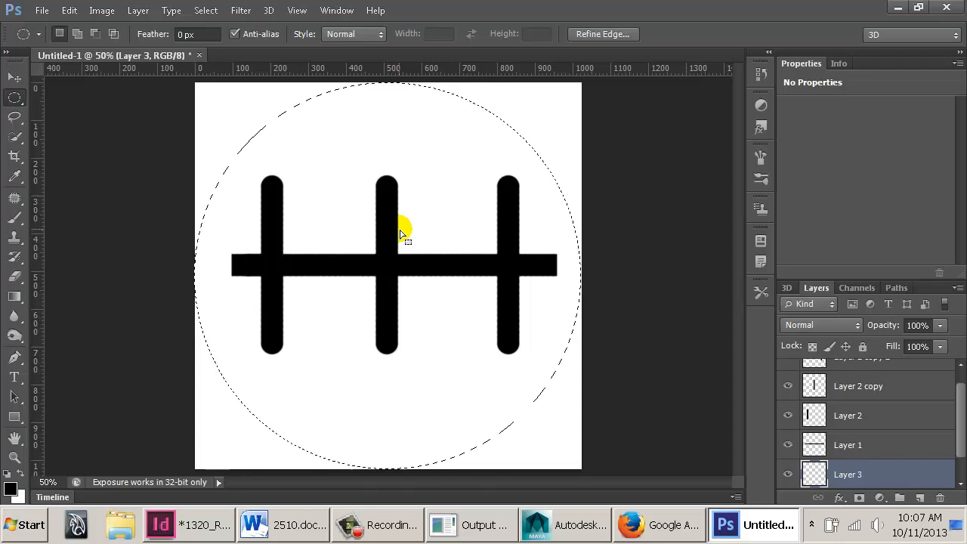
key(alt+BackSpace)
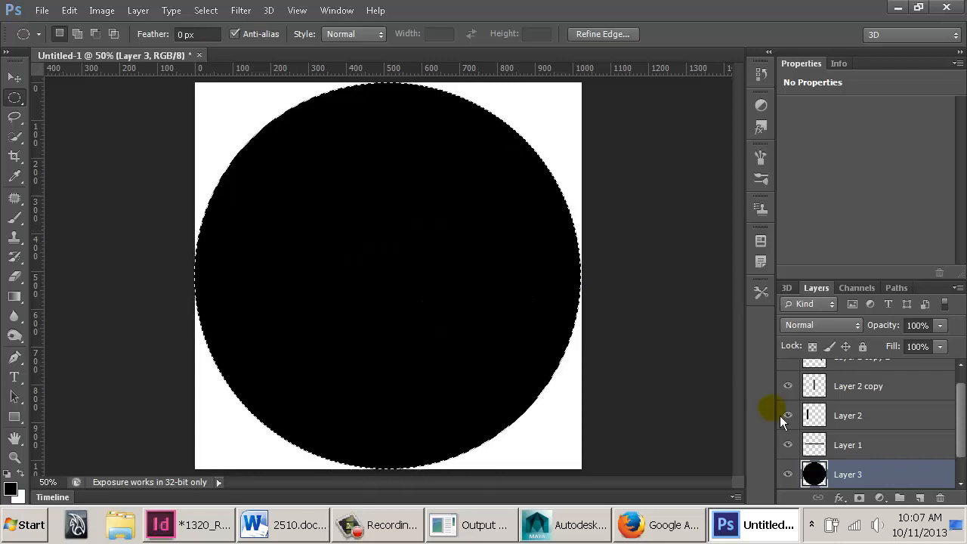
click(941, 325)
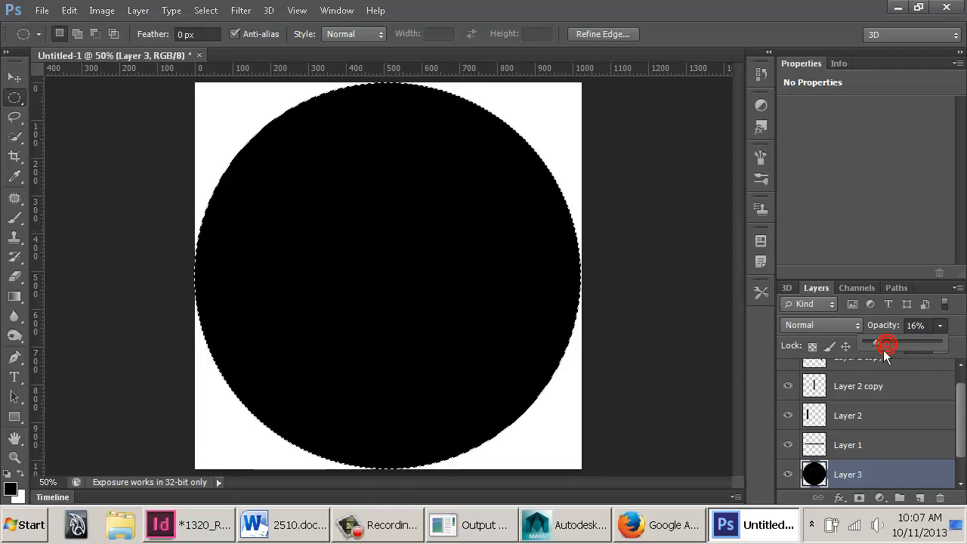
drag(885, 353, 881, 354)
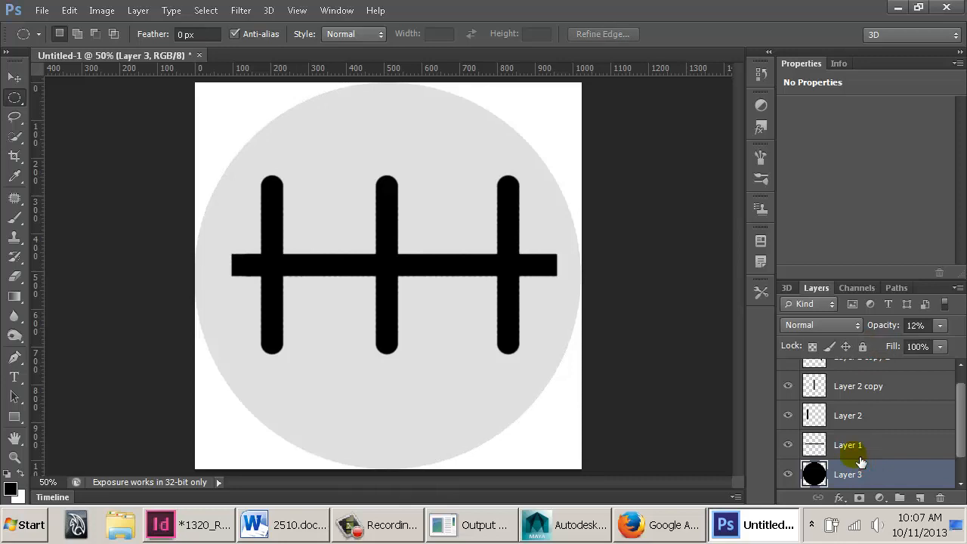
Move the line and three bars together slightly left and down to center them in the gray circle
click(848, 442)
shift+click(845, 376)
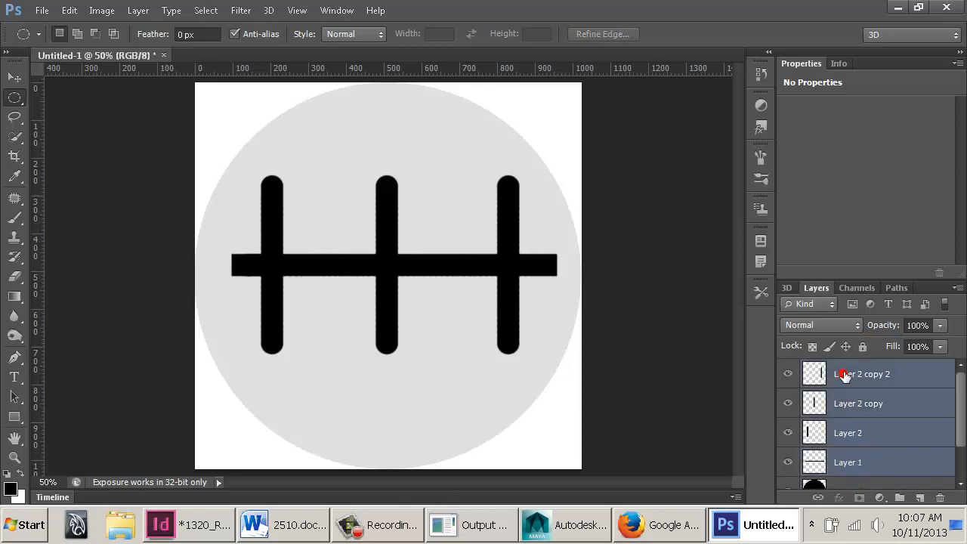
key(v)
drag(400, 263, 424, 278)
key(b)
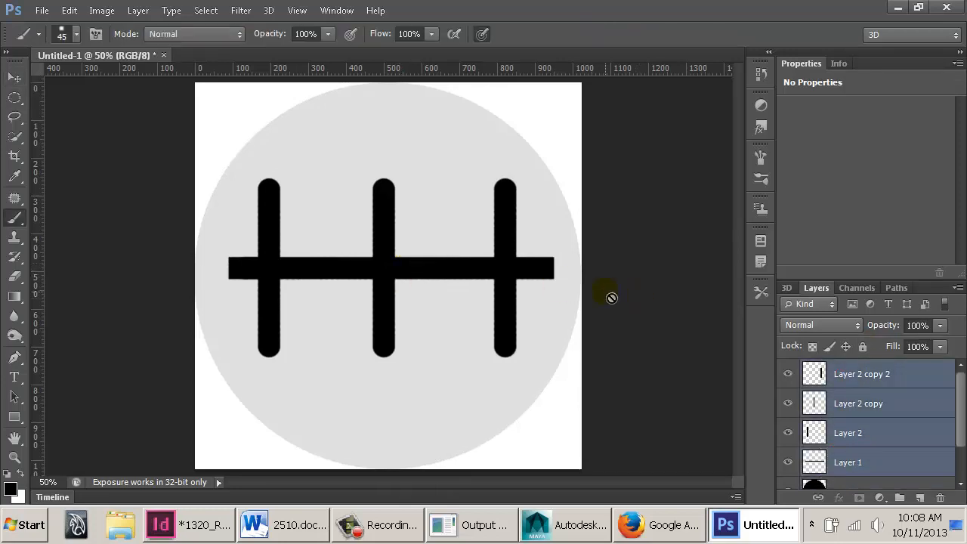
Add the text "1" in Consolas Bold, 85 pt, above the pattern's left bar
key(t)
click(241, 145)
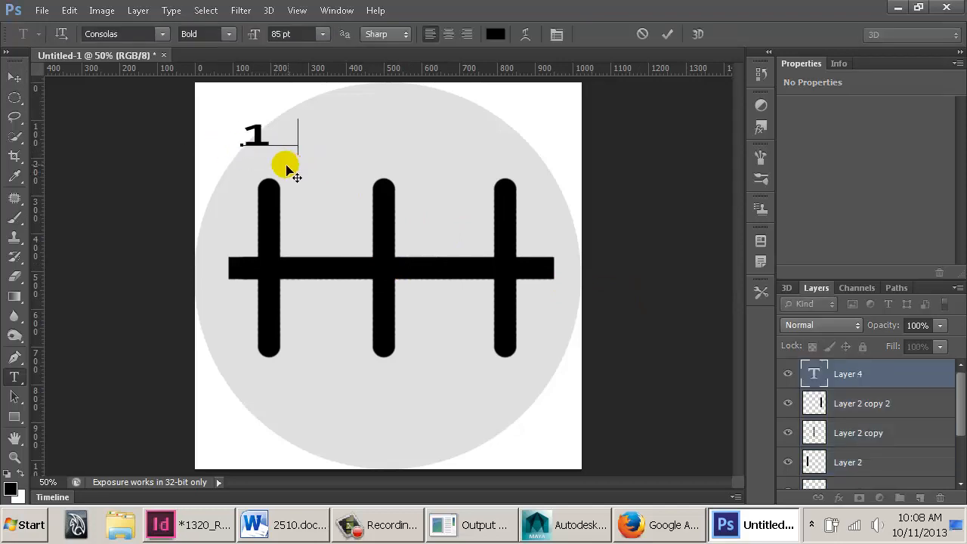
text(1)
click(14, 76)
Enlarge the "1" to about 228% height, narrow its width, and place it directly above the left bar
drag(250, 139, 368, 237)
key(ctrl+t)
drag(317, 207, 299, 182)
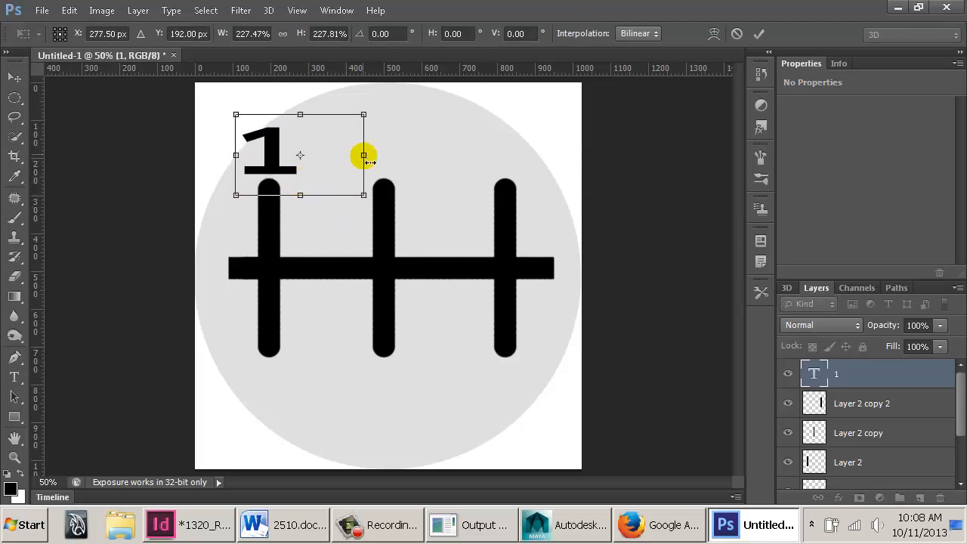
drag(363, 156, 275, 147)
key(Return)
key(ctrl+t)
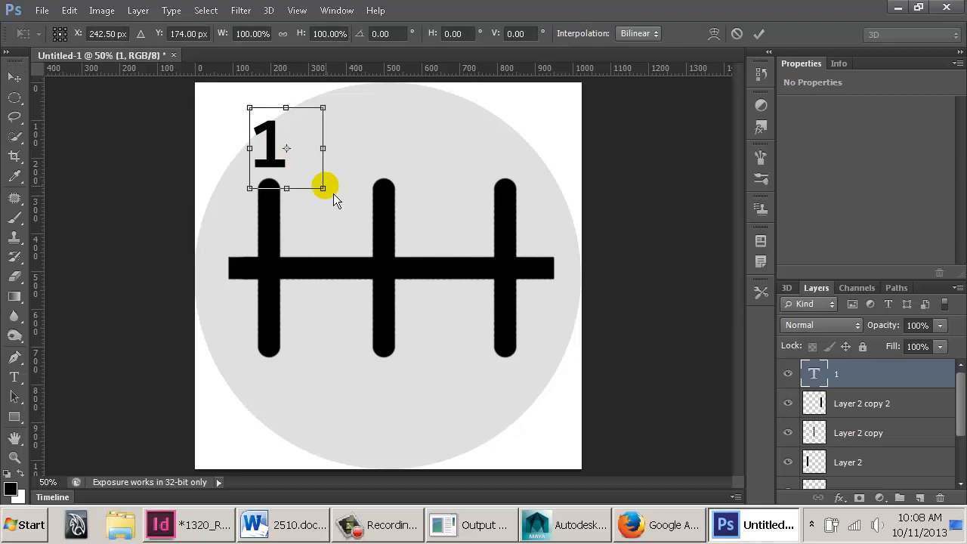
key(alt+space)
key(Escape)
key(alt+space)
key(r)
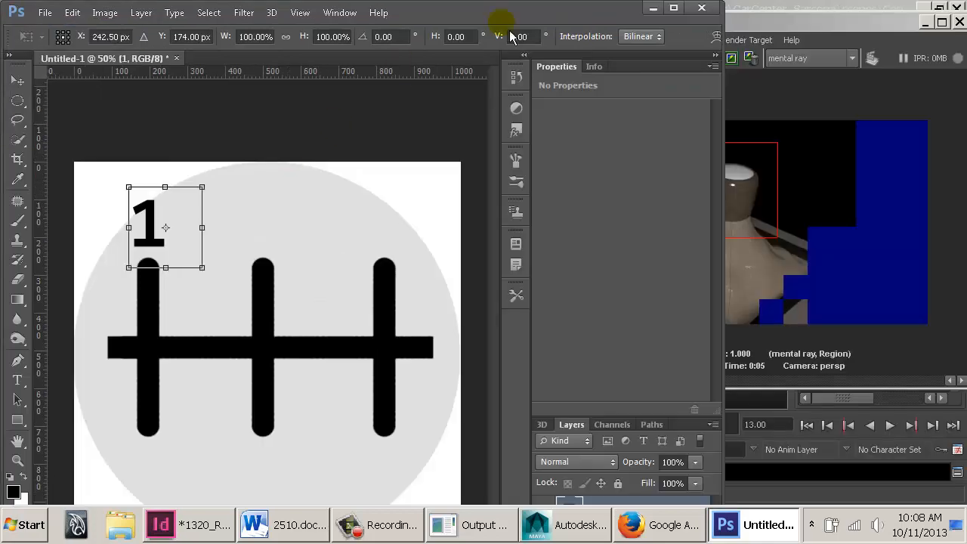
click(674, 8)
key(Return)
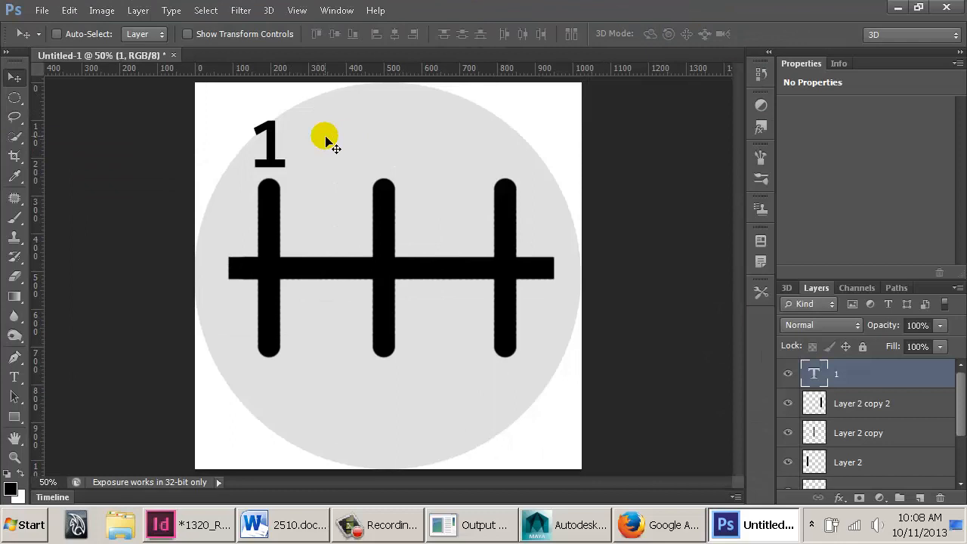
Duplicate the "1" twice in a straight row, above the middle and right bars
alt+drag(280, 147, 511, 138)
click(511, 138)
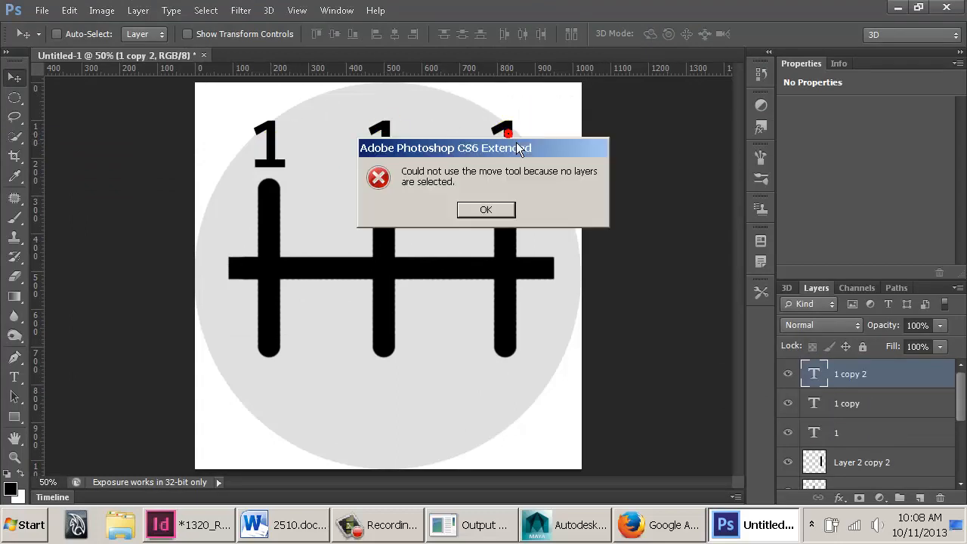
click(489, 207)
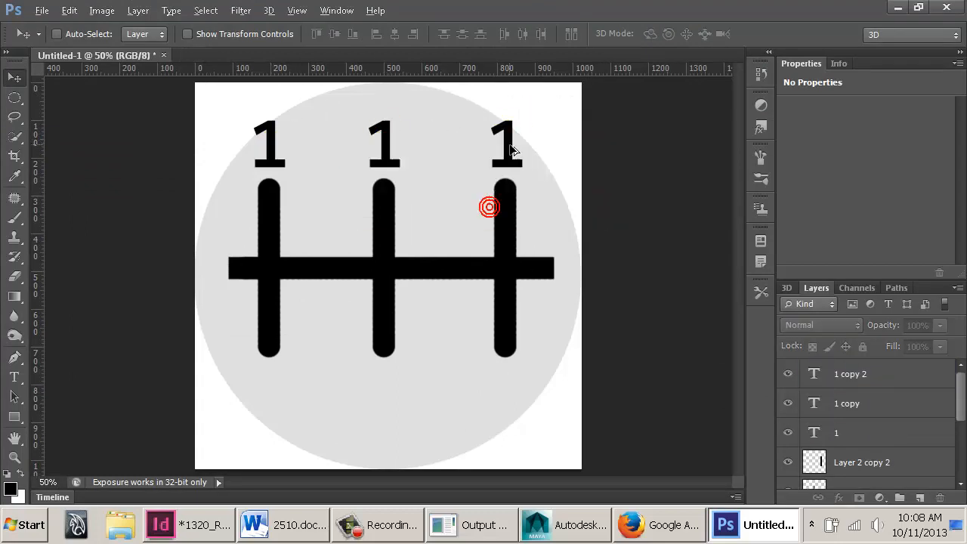
Select the three "1" text layers and duplicate them straight down below the bars
click(866, 374)
shift+click(839, 432)
alt+drag(511, 140, 512, 382)
key(t)
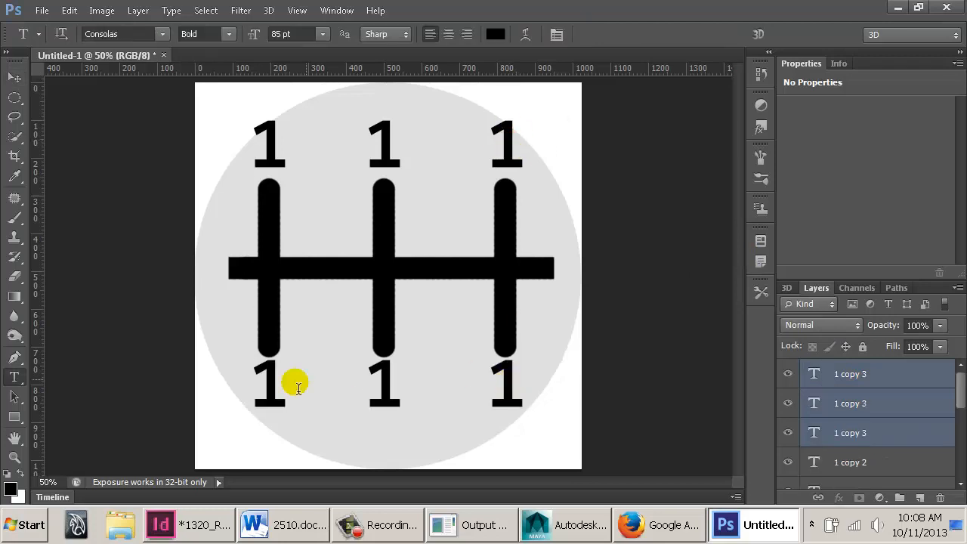
drag(377, 130, 410, 138)
text(2)
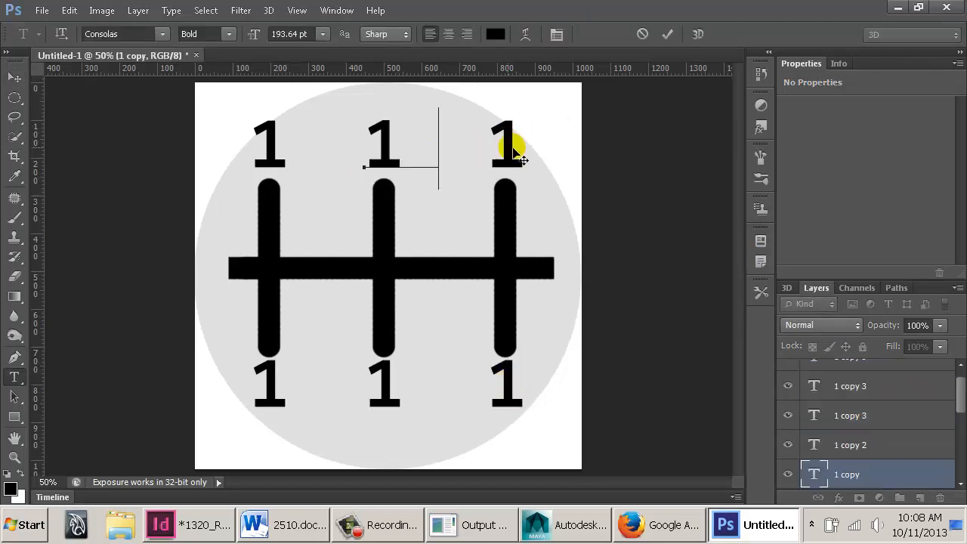
drag(511, 145, 505, 145)
key(ctrl+z)
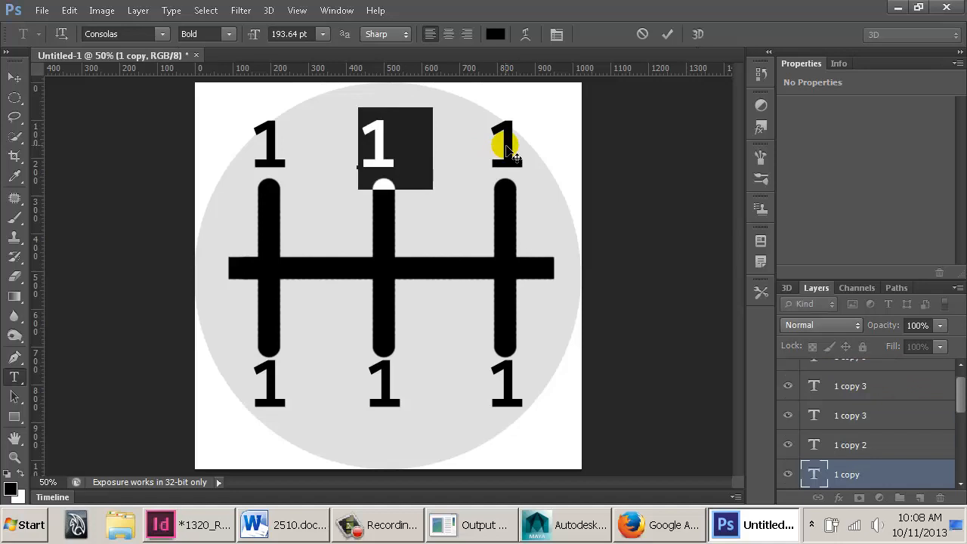
key(Escape)
Change the numeral above the middle bar to 2 and the one above the right bar to 3
click(384, 146)
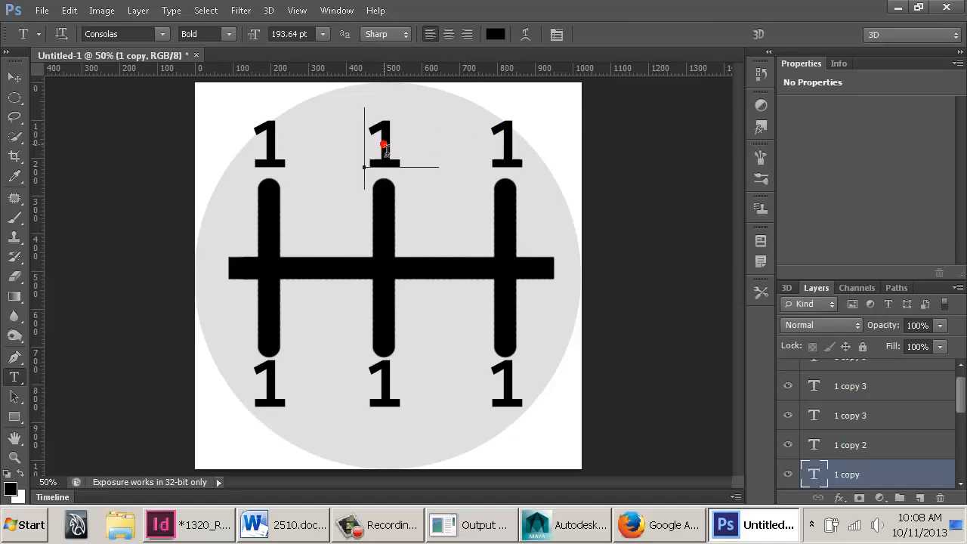
double_click(397, 151)
text(2)
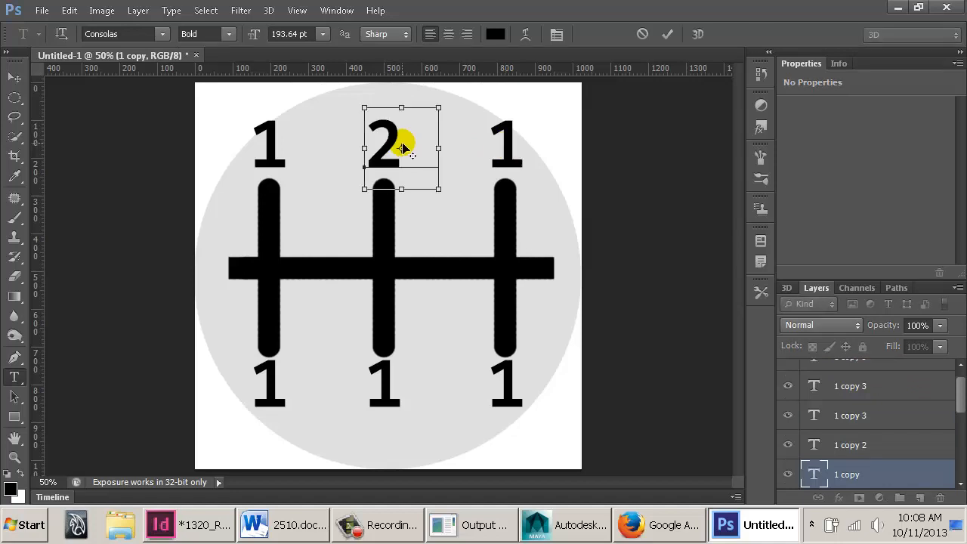
key(ctrl+Return)
click(493, 139)
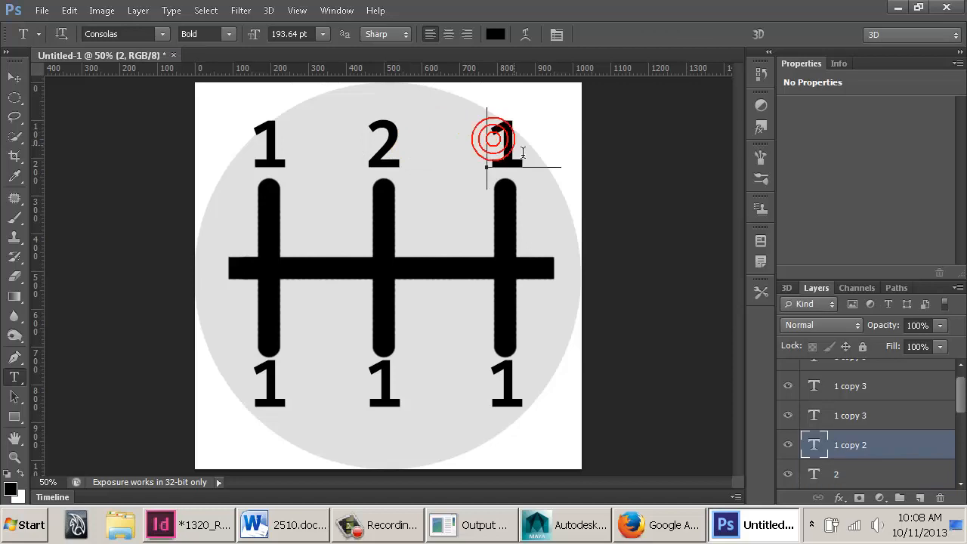
double_click(533, 152)
text(3)
key(ctrl+Return)
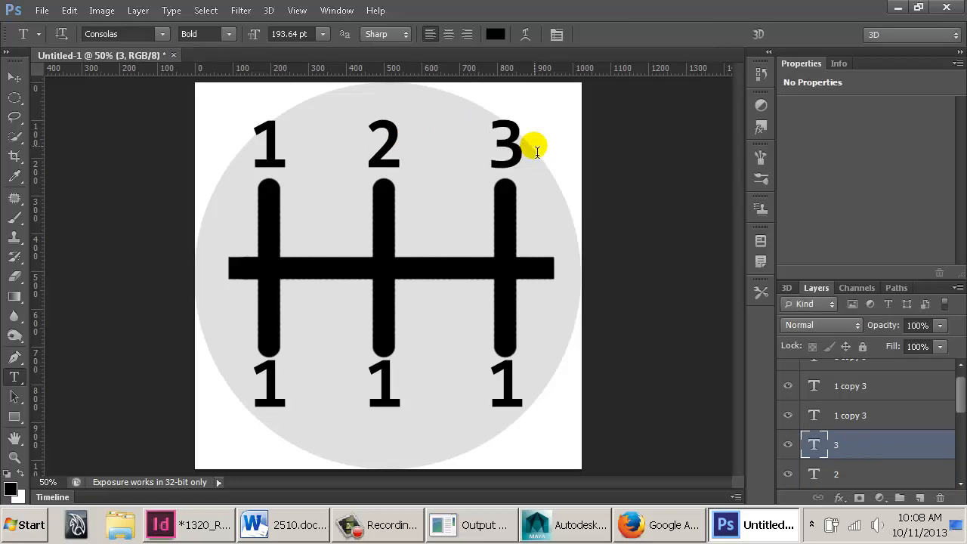
Change the numeral below the left bar to 4 and the one below the middle bar to 5
click(262, 384)
double_click(316, 388)
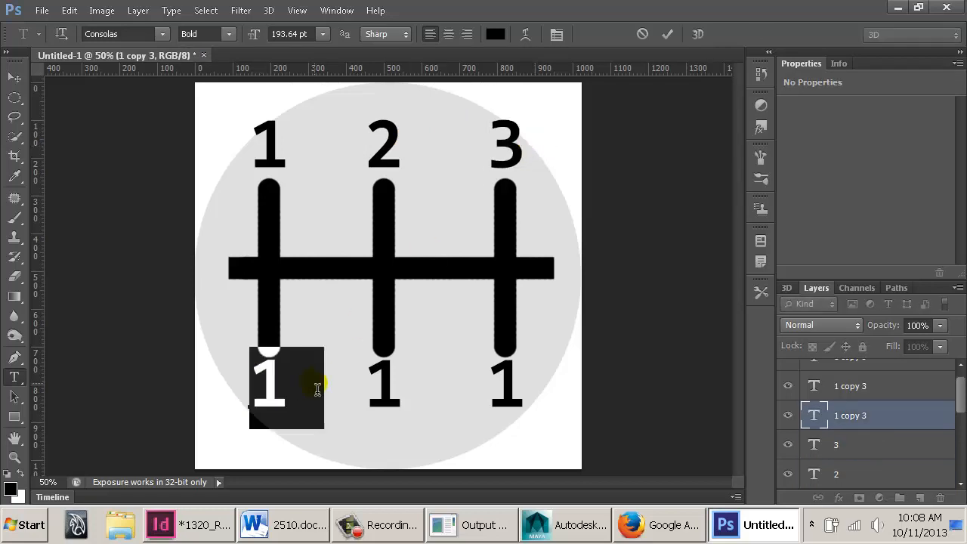
text(4)
key(ctrl+Return)
click(378, 365)
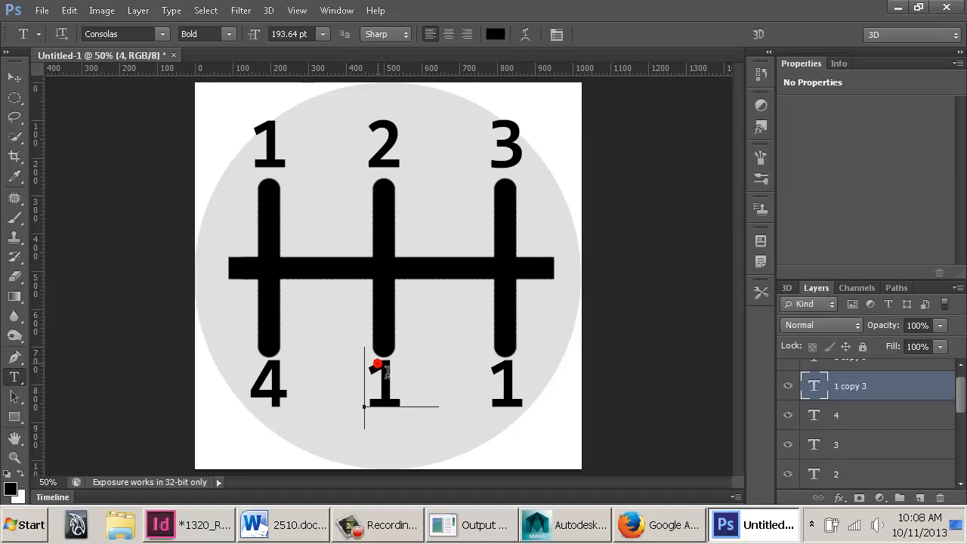
double_click(386, 377)
text(5)
key(ctrl+Return)
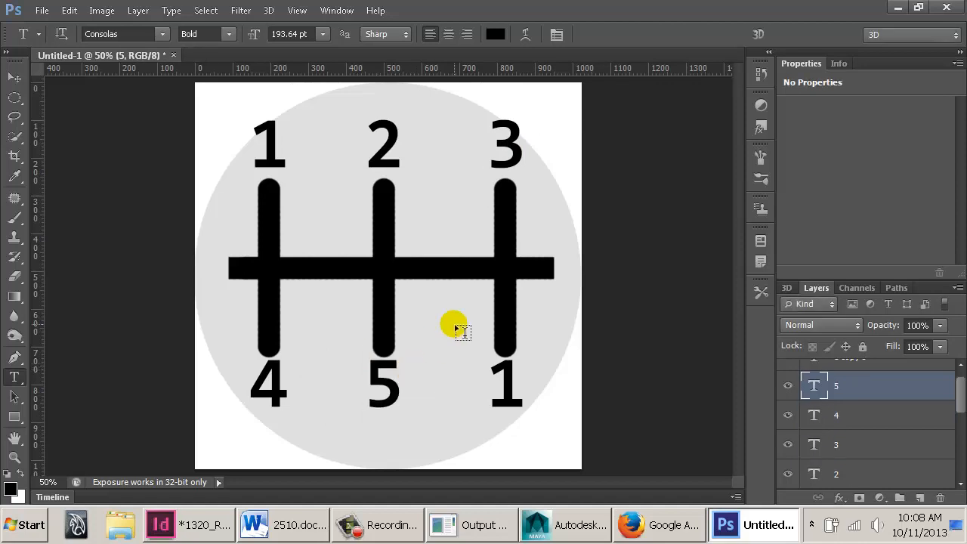
Replace the numeral below the right bar with the letter R
click(495, 381)
double_click(495, 378)
text(R)
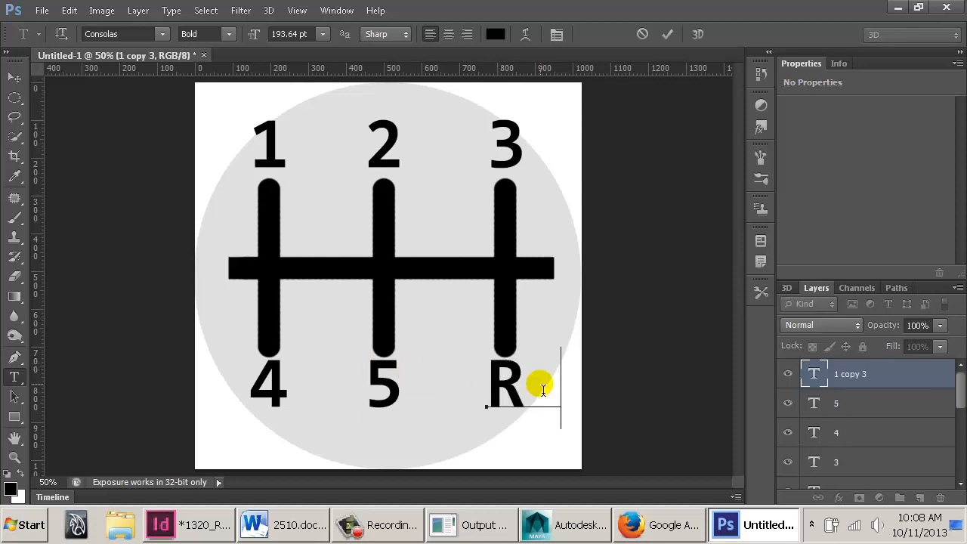
key(ctrl+Return)
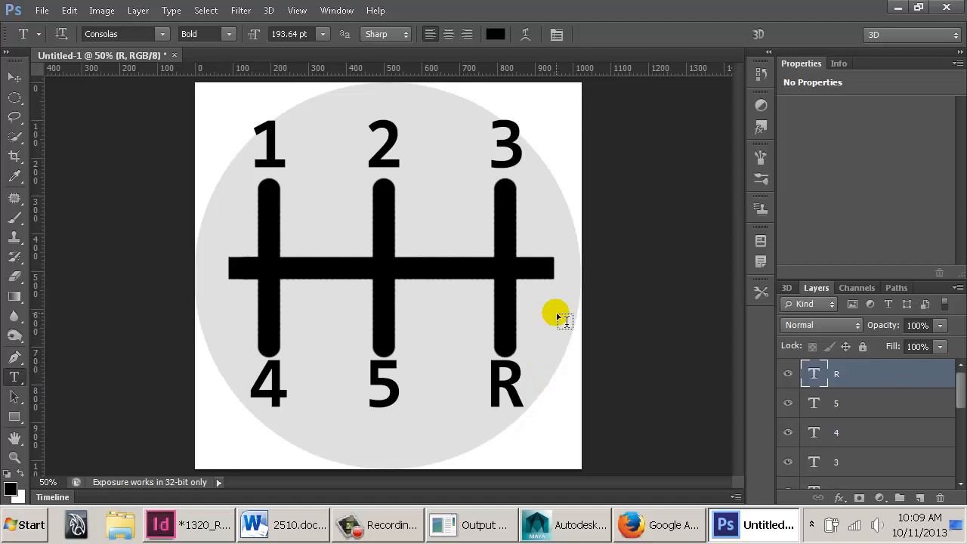
key(e)
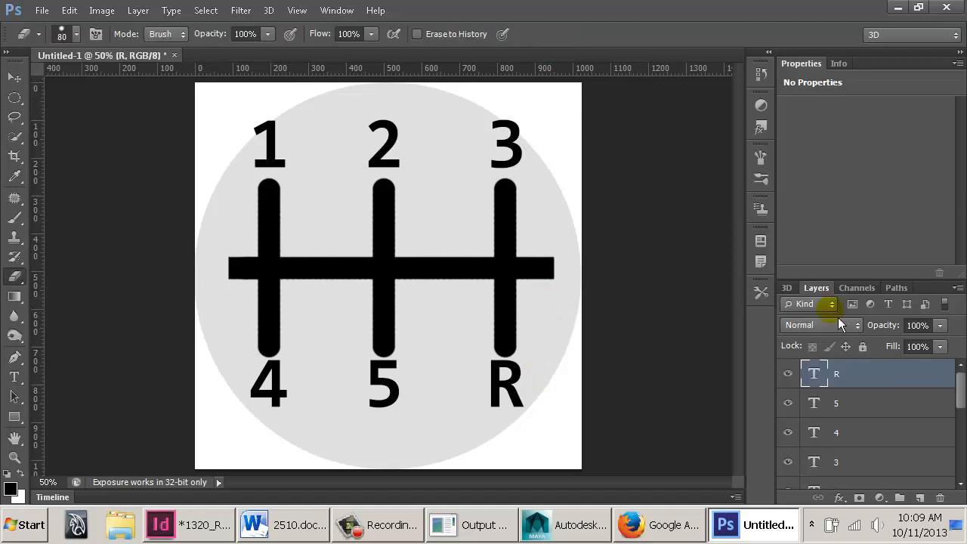
Select the three vertical bar layers and shorten them equally at both ends with Free Transform, clearing space between bars and numerals
drag(881, 287, 881, 243)
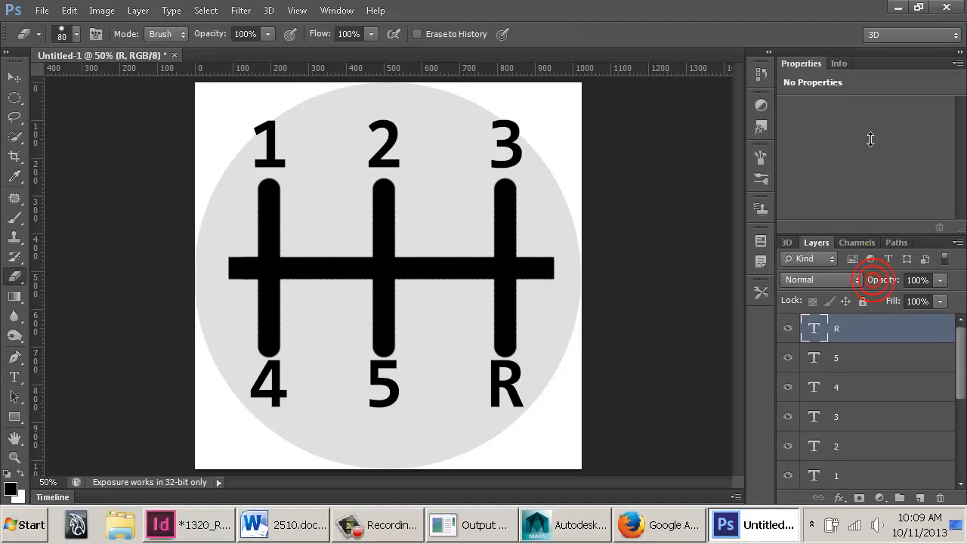
scroll(892, 325, down, 4)
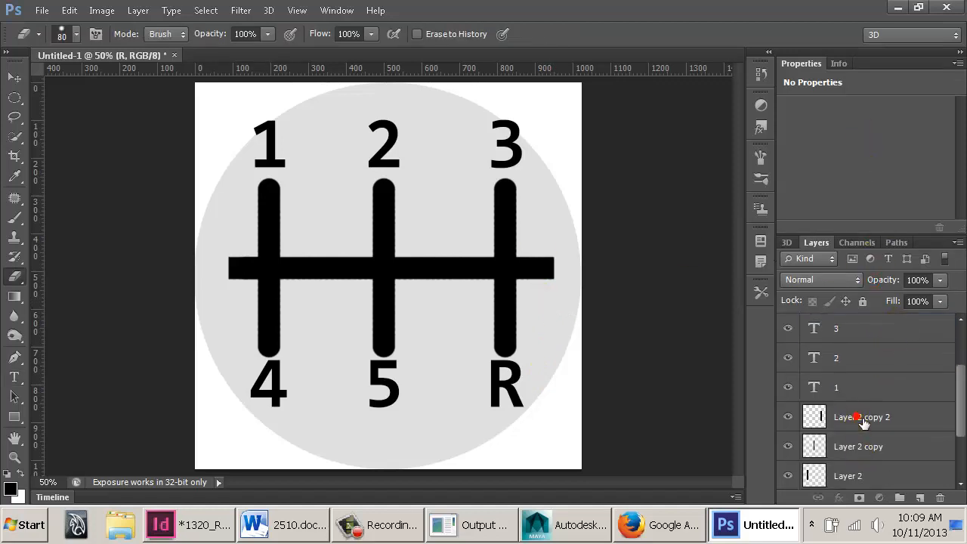
click(861, 417)
shift+click(842, 473)
key(ctrl+t)
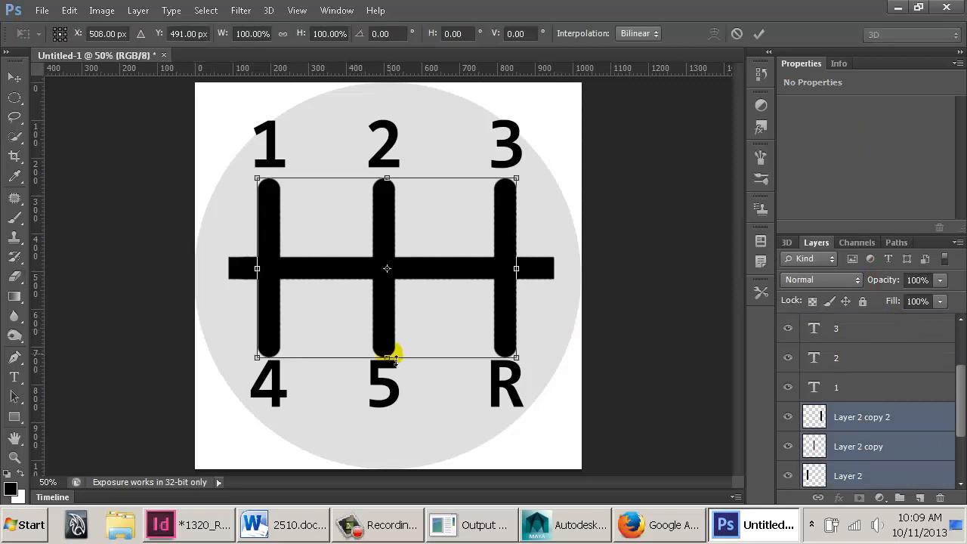
alt+drag(390, 359, 389, 341)
key(Return)
key(e)
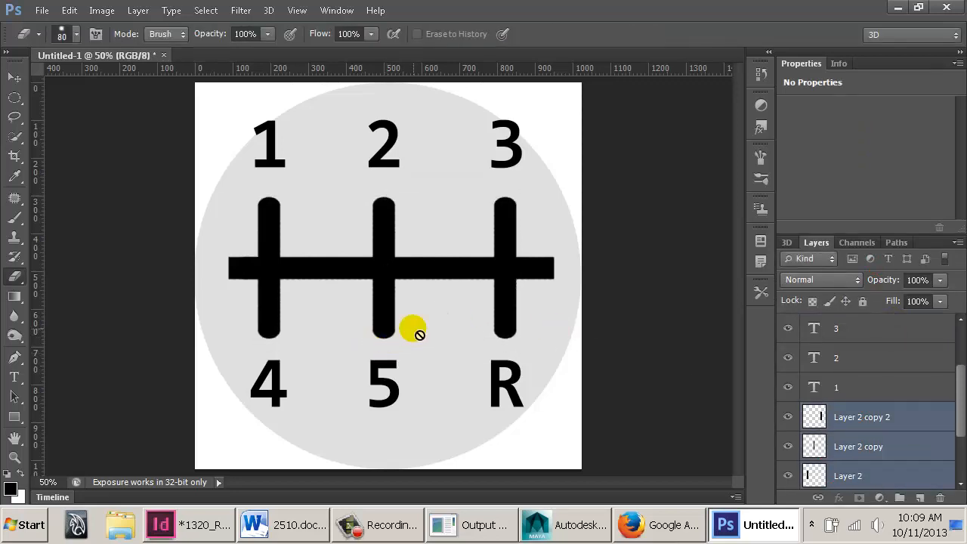
Select the text layers 1, 2 and 3 and move them straight down, closer to the upper ends of the bars
click(842, 387)
shift+click(846, 334)
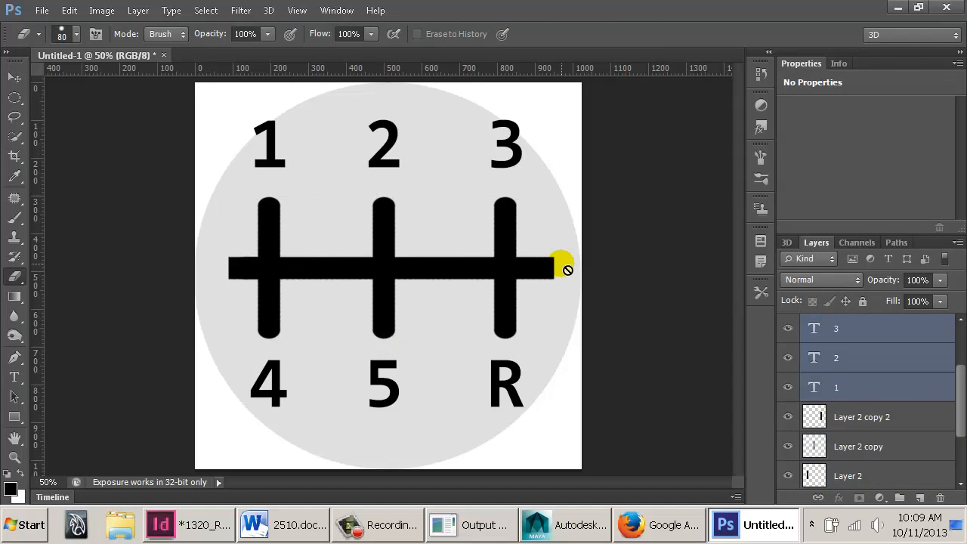
key(v)
key(Down)
key(Down)
key(Down)
key(Down)
key(Down)
key(Down)
key(Down)
key(Down)
key(Down)
key(Down)
key(Down)
key(Down)
key(Down)
key(Down)
key(Down)
key(Down)
key(Down)
key(Down)
key(Down)
key(Down)
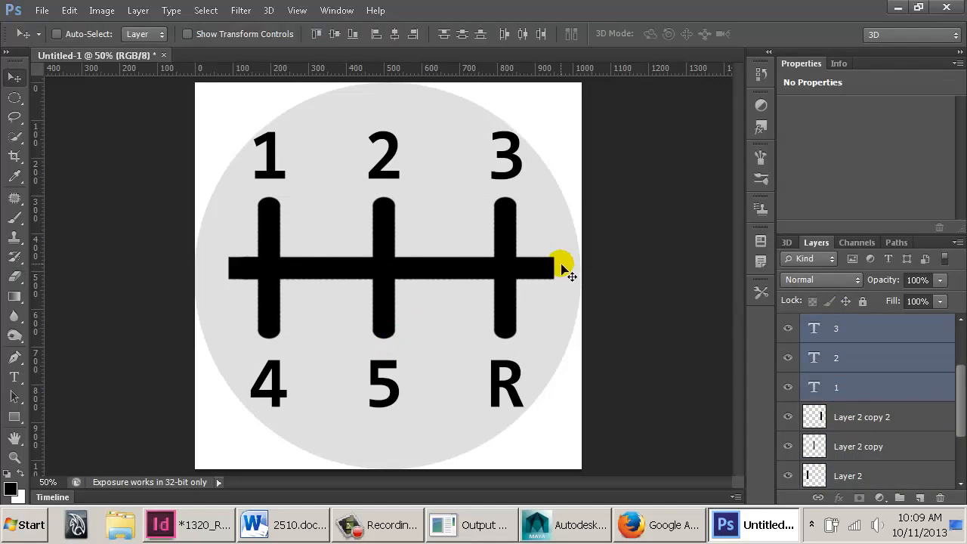
key(Down)
key(Down)
key(Down)
key(Down)
key(Down)
key(Down)
key(Down)
key(Down)
key(Down)
key(Down)
key(Down)
key(Down)
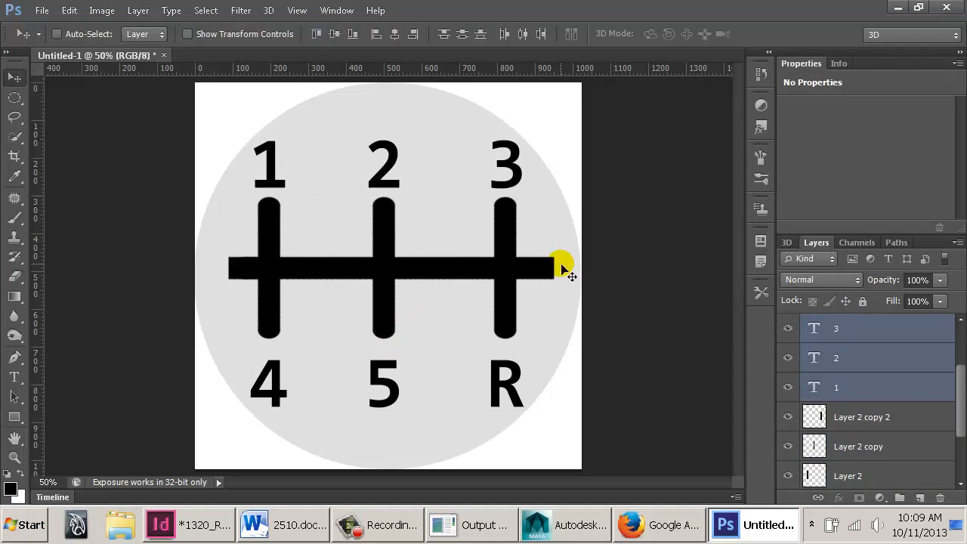
Select the text layers 4, 5 and R and nudge them up, closer to the lower ends of the bars
scroll(890, 400, up, 2)
click(843, 328)
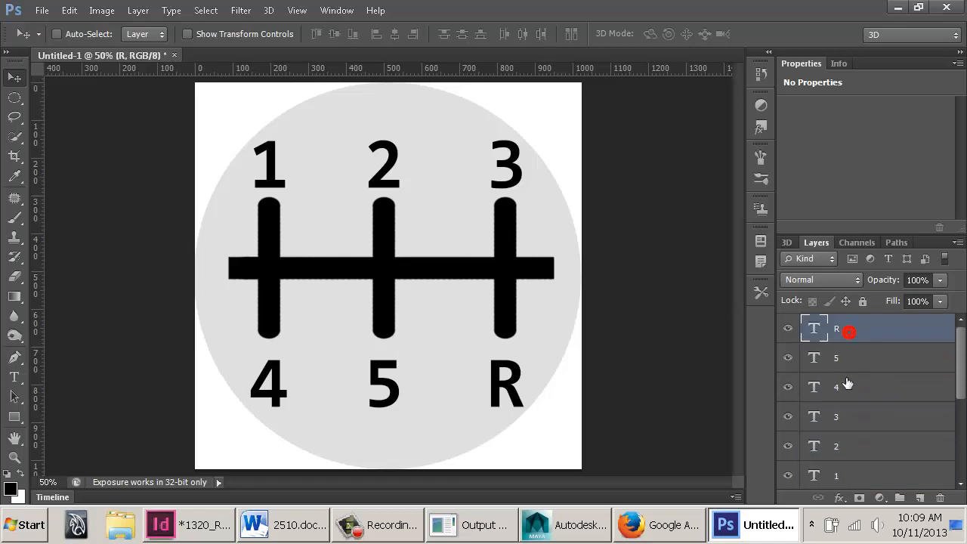
shift+click(840, 382)
key(Up)
key(Up)
key(Up)
key(Up)
key(Up)
key(Up)
key(Up)
key(Up)
key(Up)
key(Up)
key(Up)
key(Up)
key(Up)
key(Up)
key(Up)
key(Up)
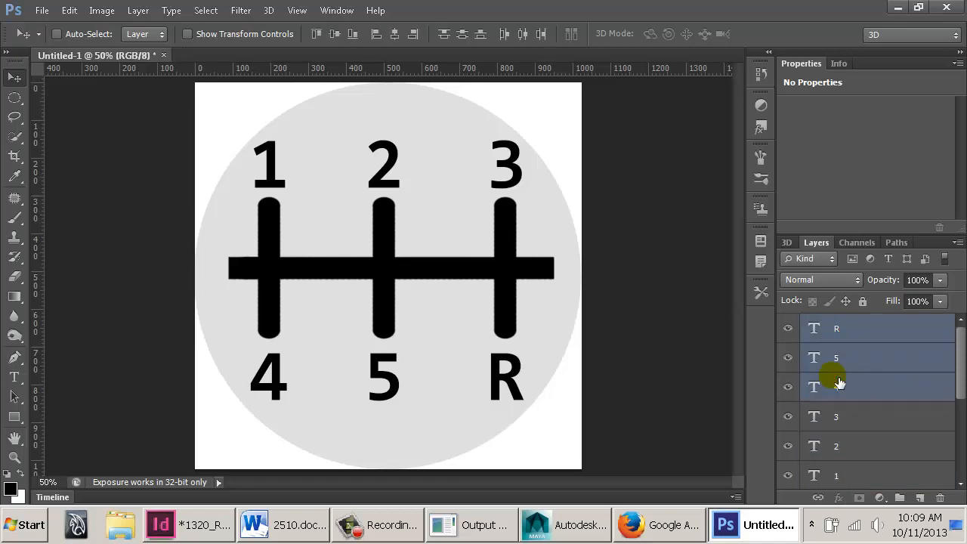
Switch to Firefox, search Google for "stick shift" and look at the shift knob images for the gear layout
click(665, 523)
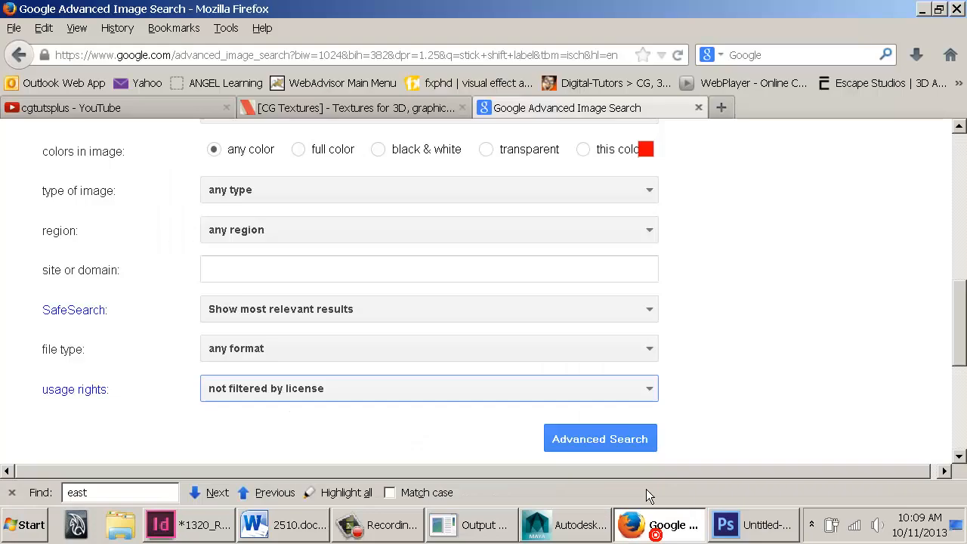
key(alt+Left)
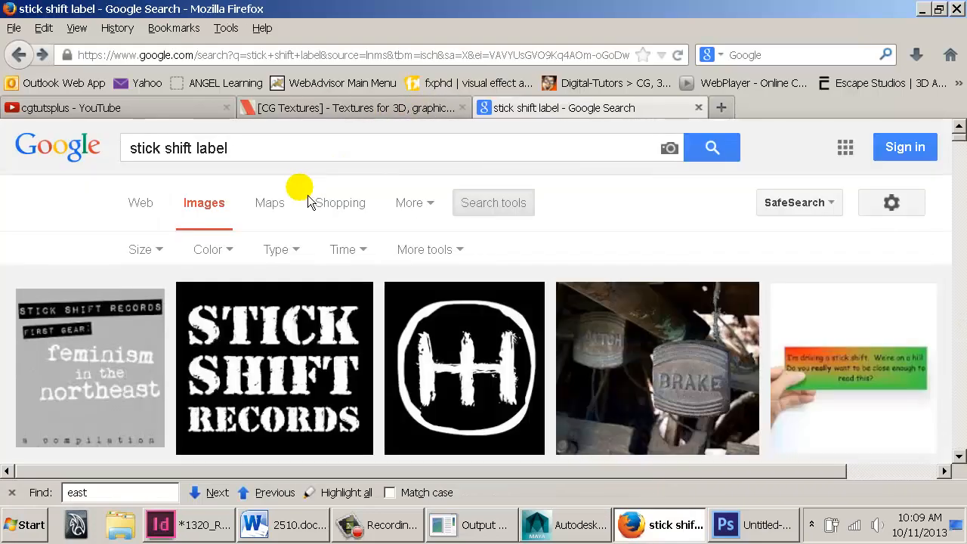
key(alt+Left)
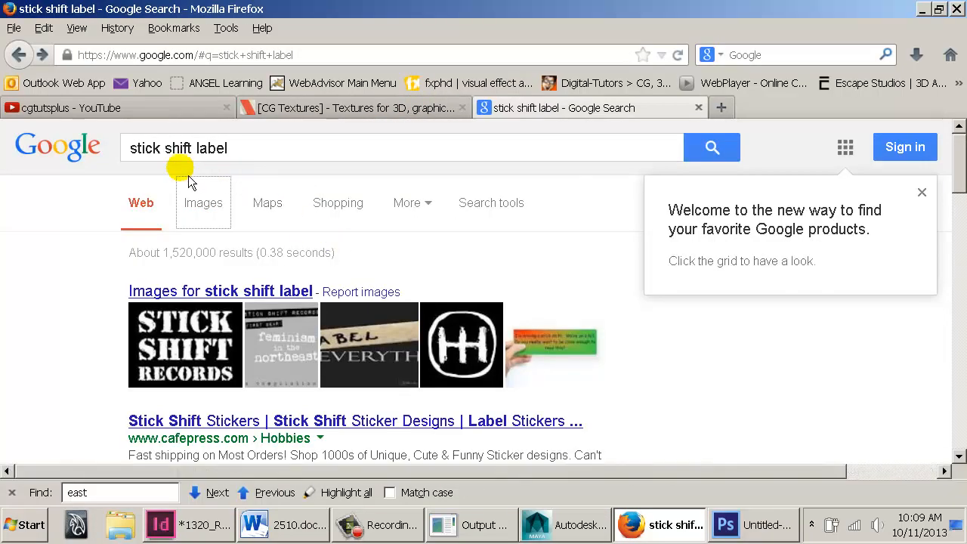
key(alt+Left)
text(stic)
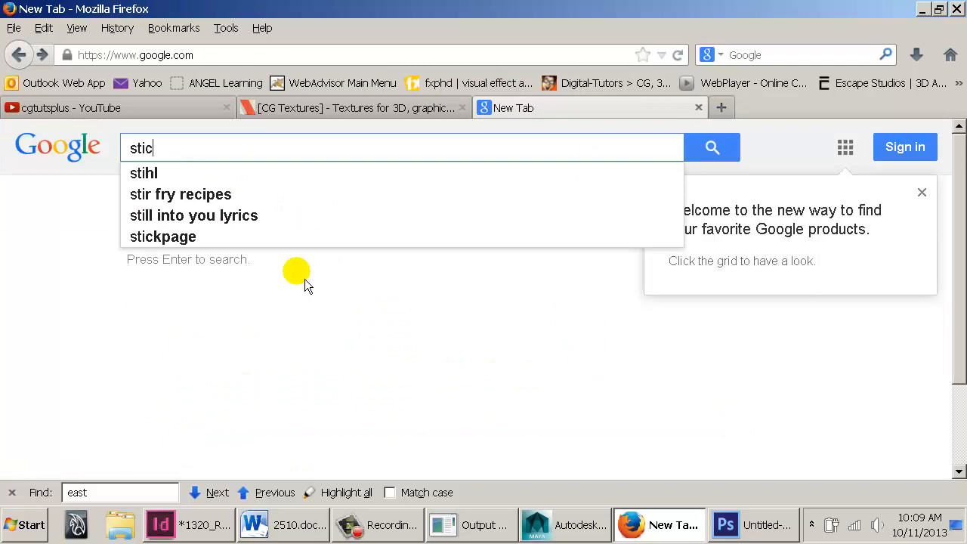
text(k shift)
key(Return)
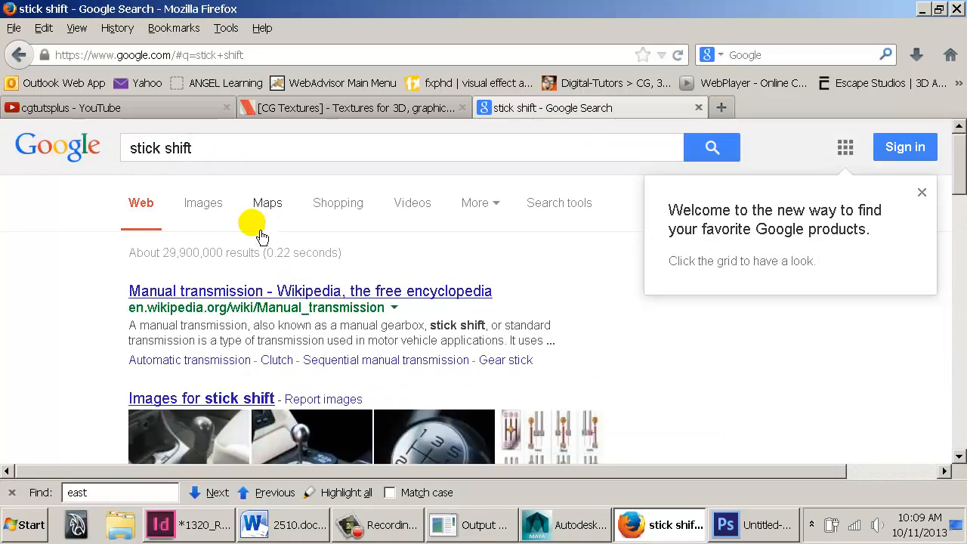
scroll(261, 236, down, 3)
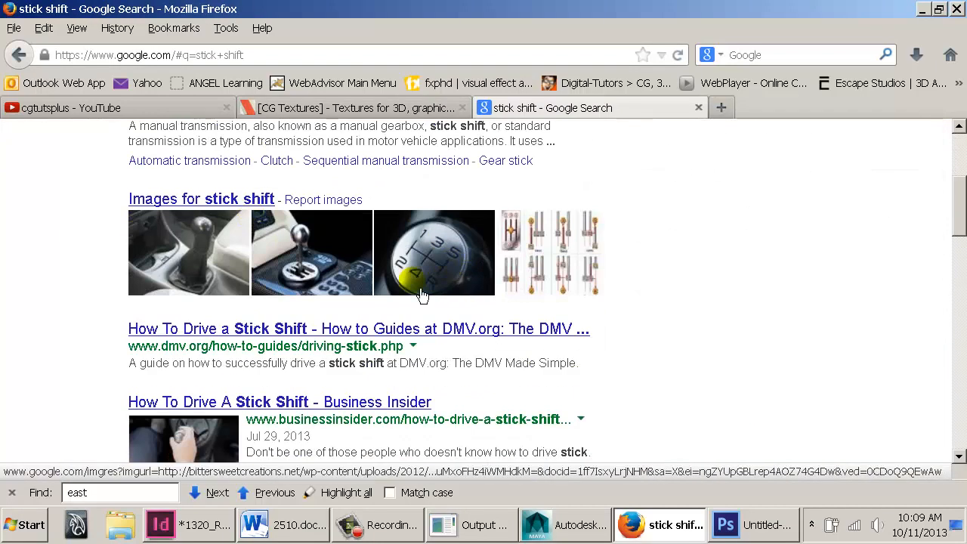
Return to Photoshop and change the numeral below the left bar to 2
key(alt+Tab)
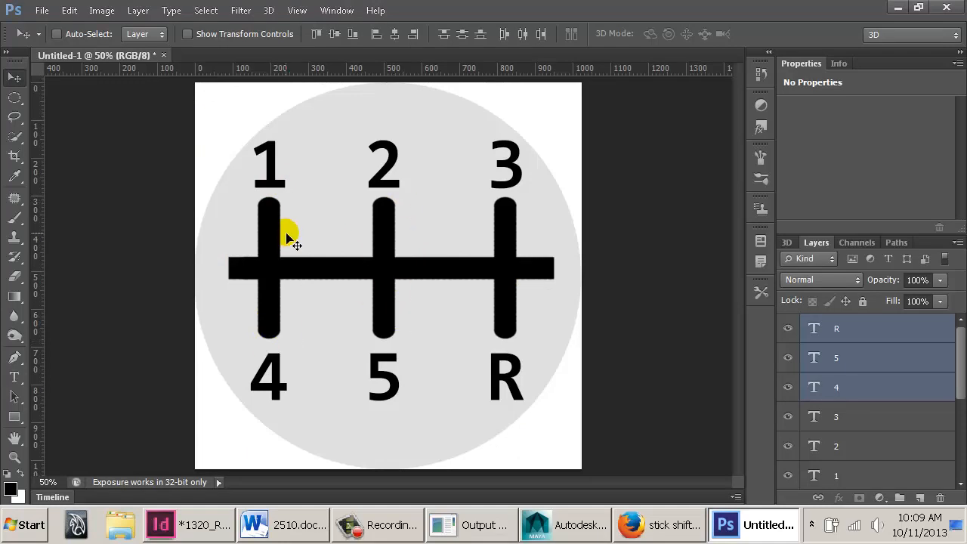
click(860, 350)
click(840, 418)
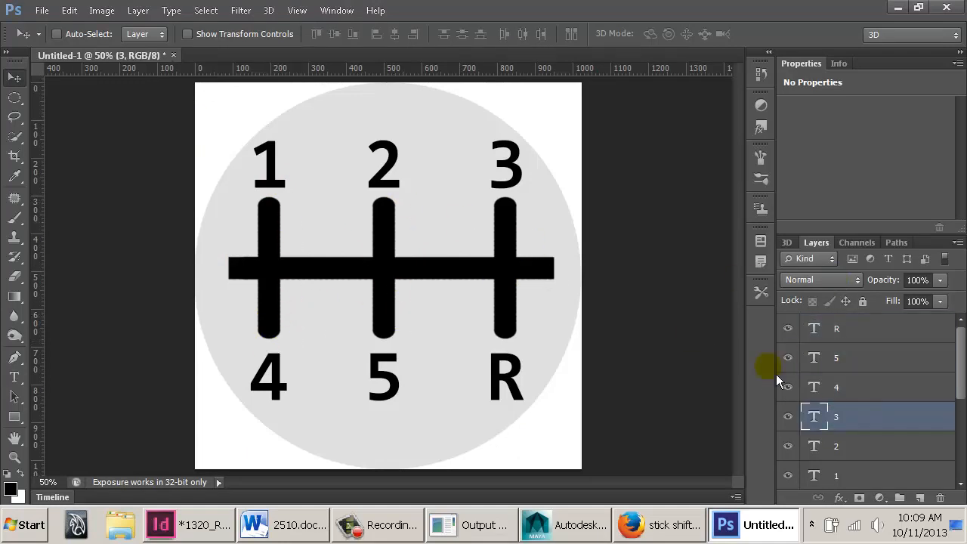
click(860, 381)
key(t)
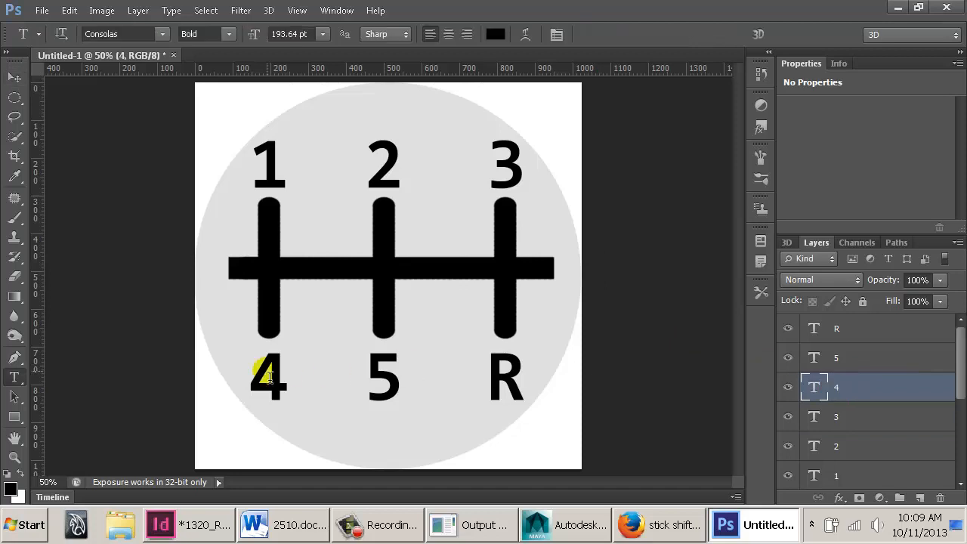
double_click(281, 380)
text(2)
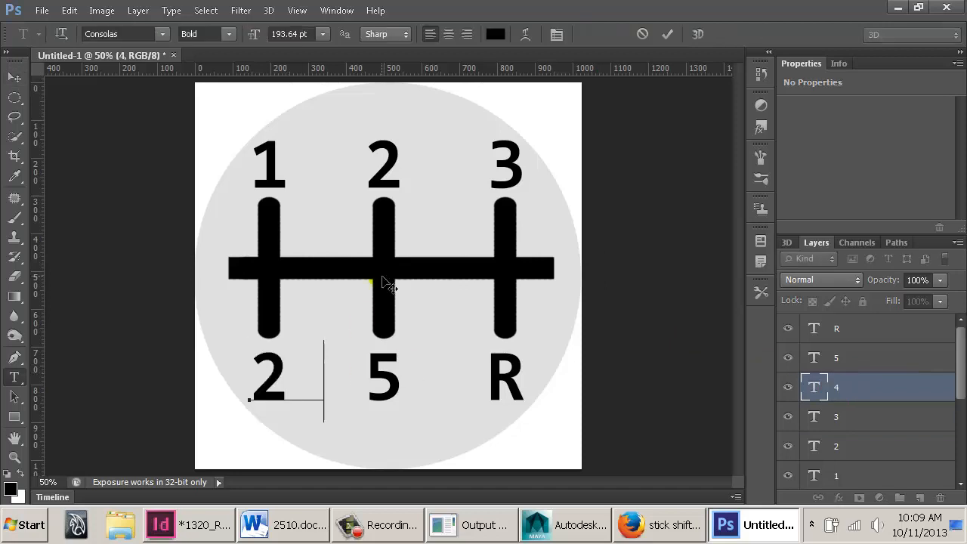
key(ctrl+Return)
Change the numeral above the middle bar to 3 and the one below it to 4
click(397, 177)
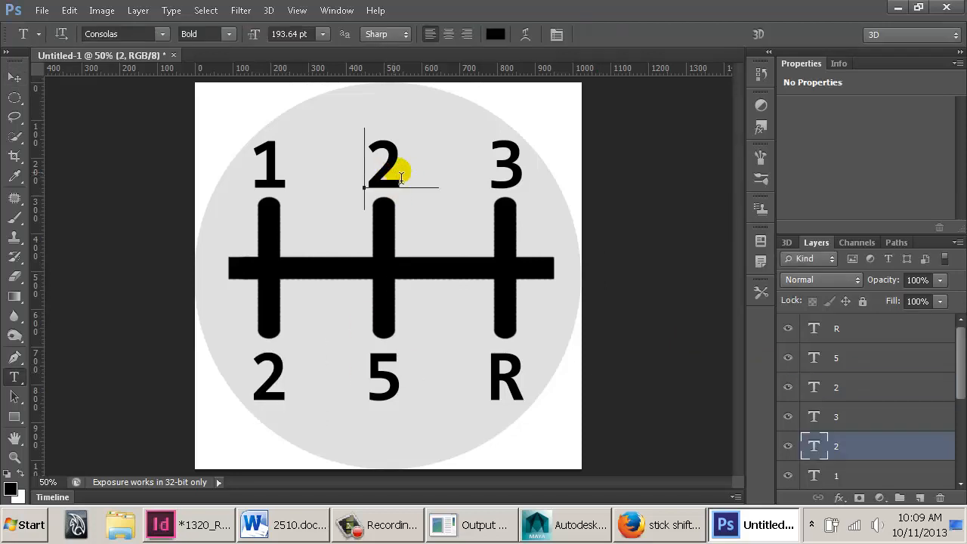
double_click(401, 177)
text(3)
key(ctrl+Return)
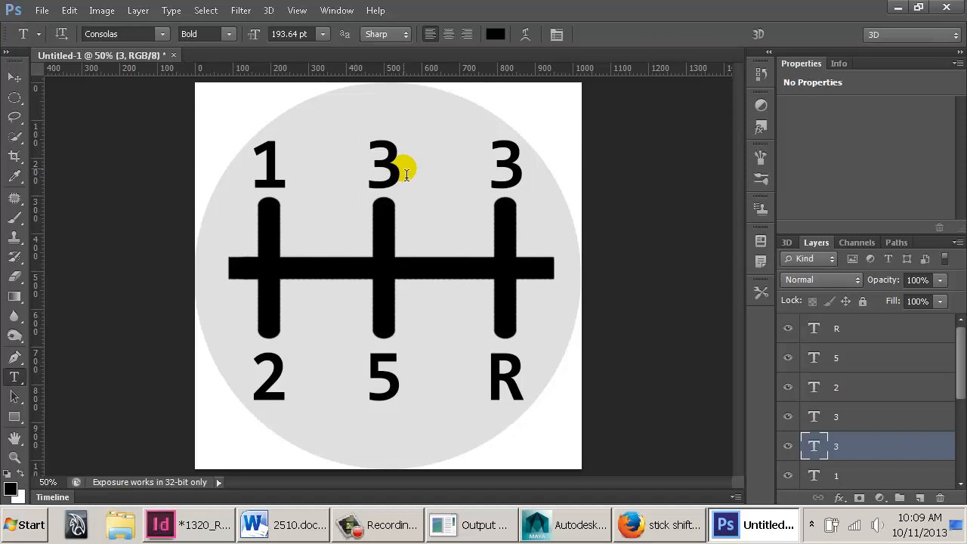
double_click(398, 378)
text(4)
key(ctrl+Return)
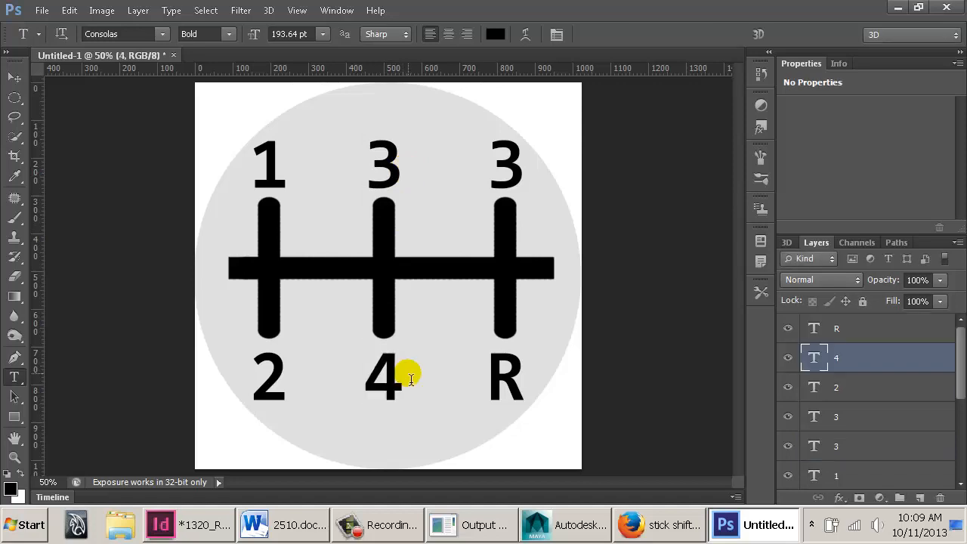
Change the numeral above the right bar to 5
double_click(488, 161)
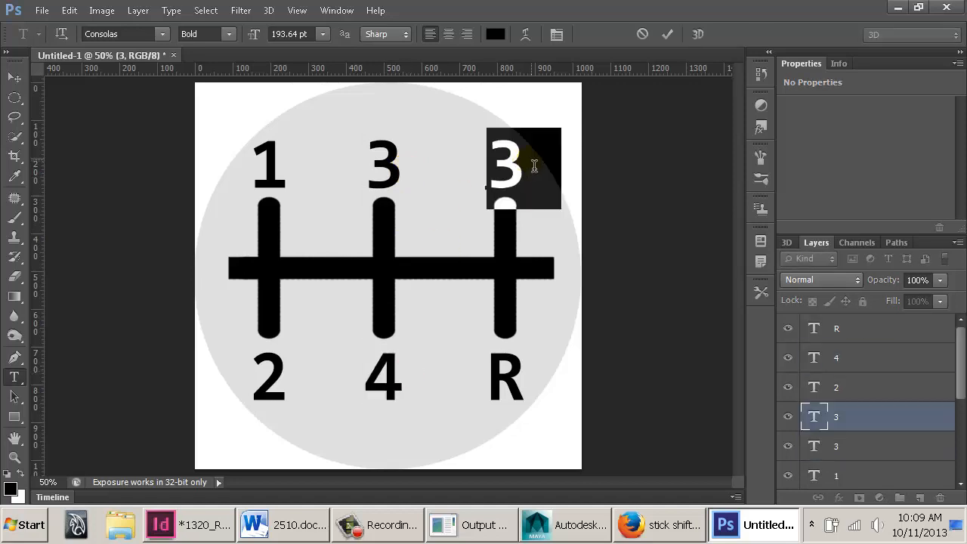
text(5)
key(ctrl+Return)
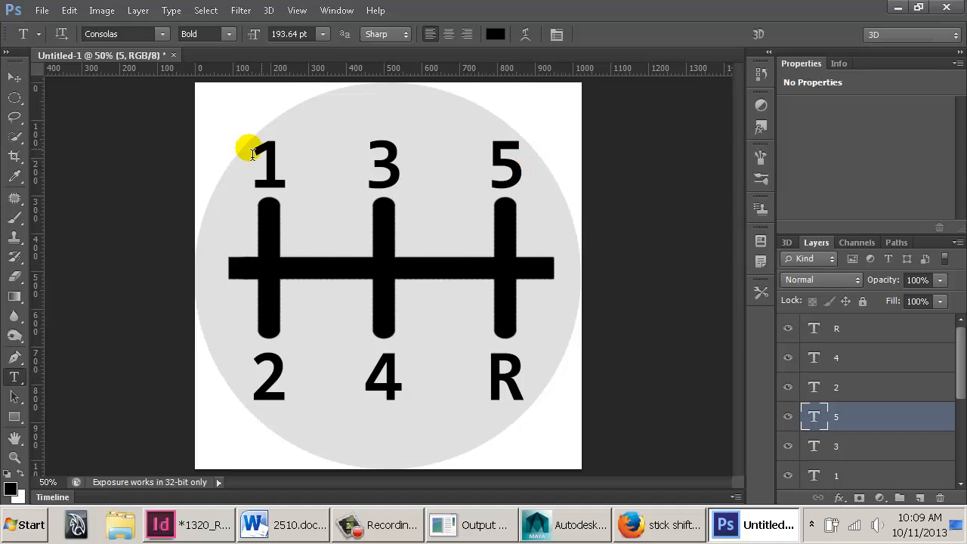
Select all text and bar layers from R down to Layer 1 and move them slightly down to center the pattern in the circle
click(15, 77)
click(867, 327)
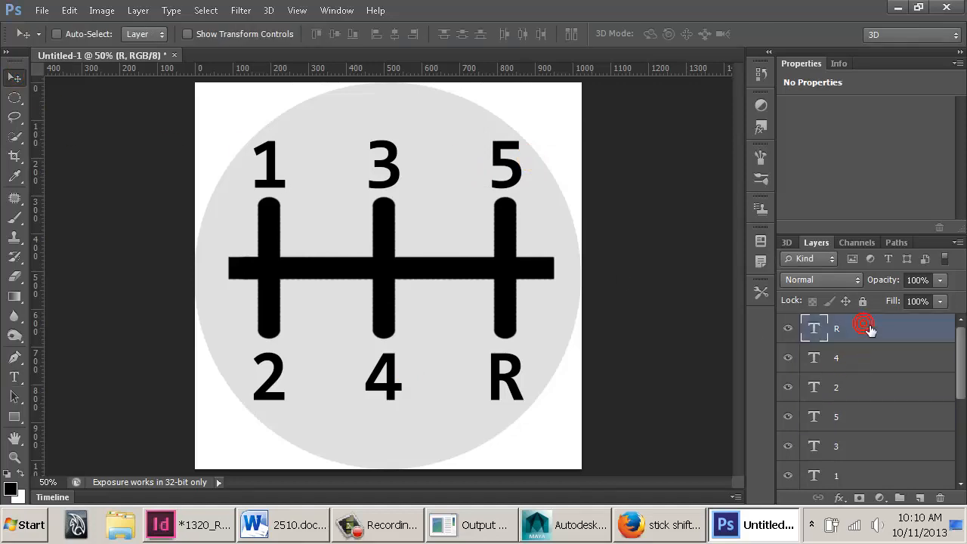
scroll(873, 410, down, 2)
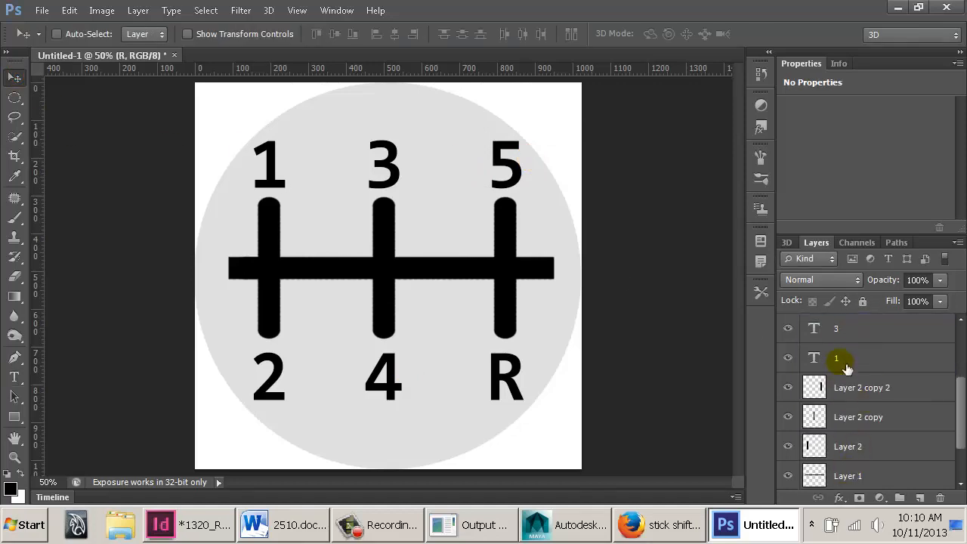
shift+click(843, 358)
shift+click(862, 470)
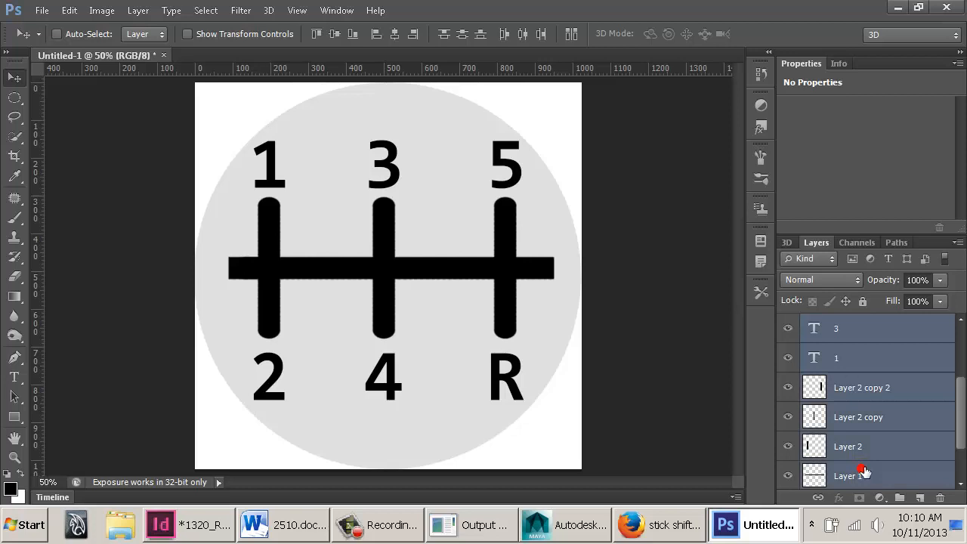
drag(413, 270, 413, 275)
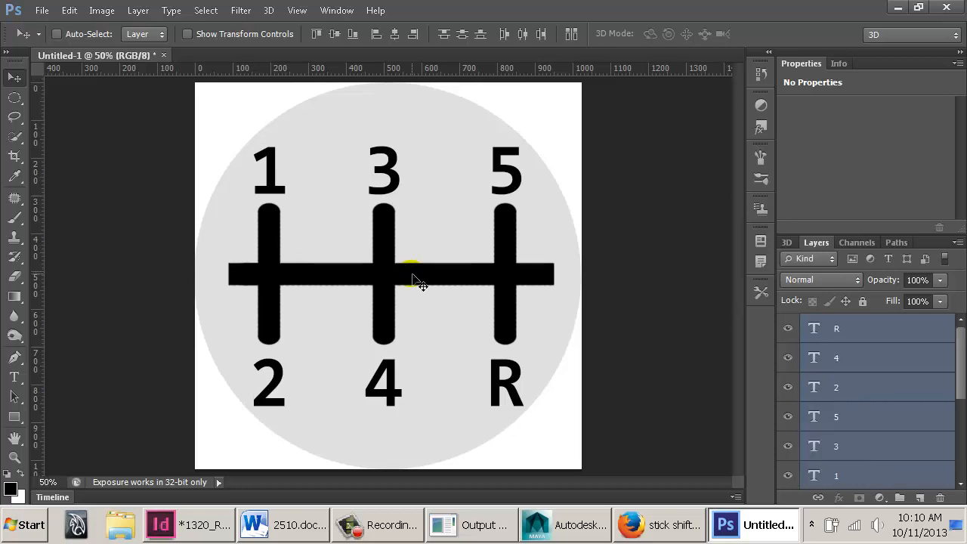
Merge the three vertical bar layers, Layer 2 copy 2 through Layer 2, into one layer
click(862, 360)
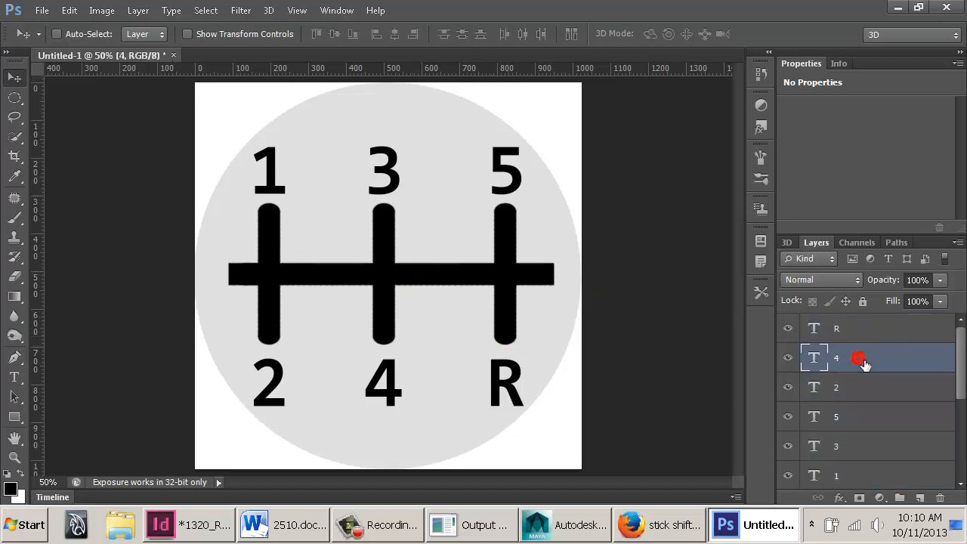
scroll(861, 408, down, 4)
click(854, 388)
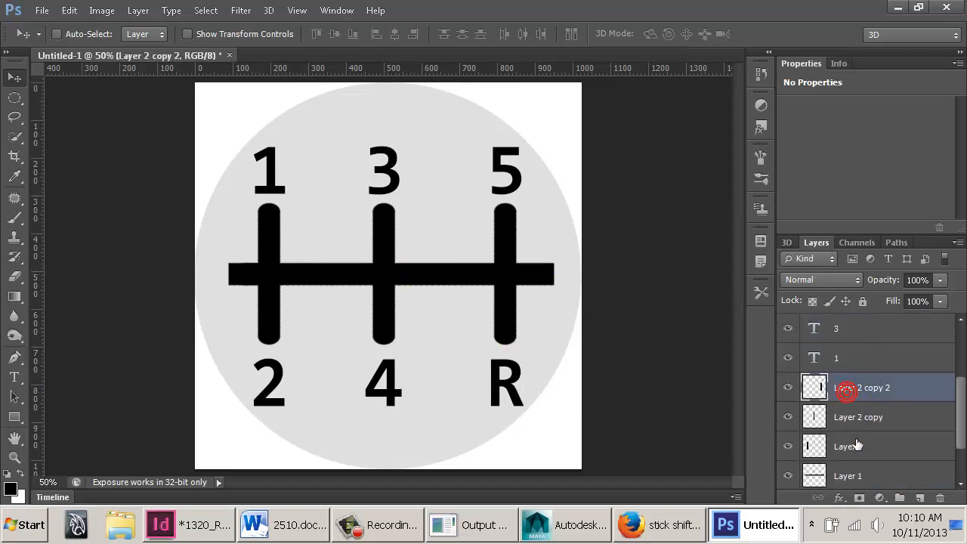
shift+click(854, 443)
key(ctrl+e)
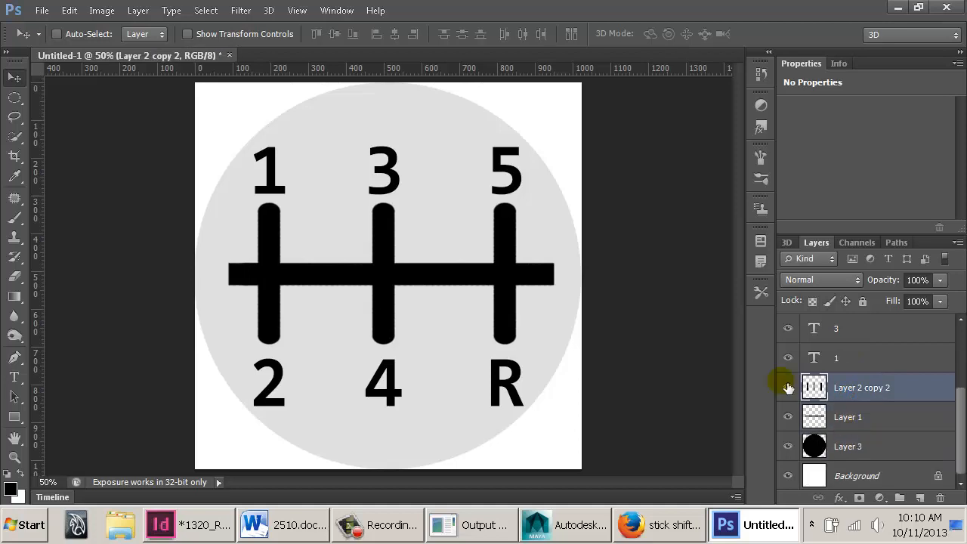
Erase the rounded lower and upper ends of the vertical bars in straight horizontal strokes to make them square
key(e)
drag(562, 346, 15, 360)
drag(188, 206, 762, 208)
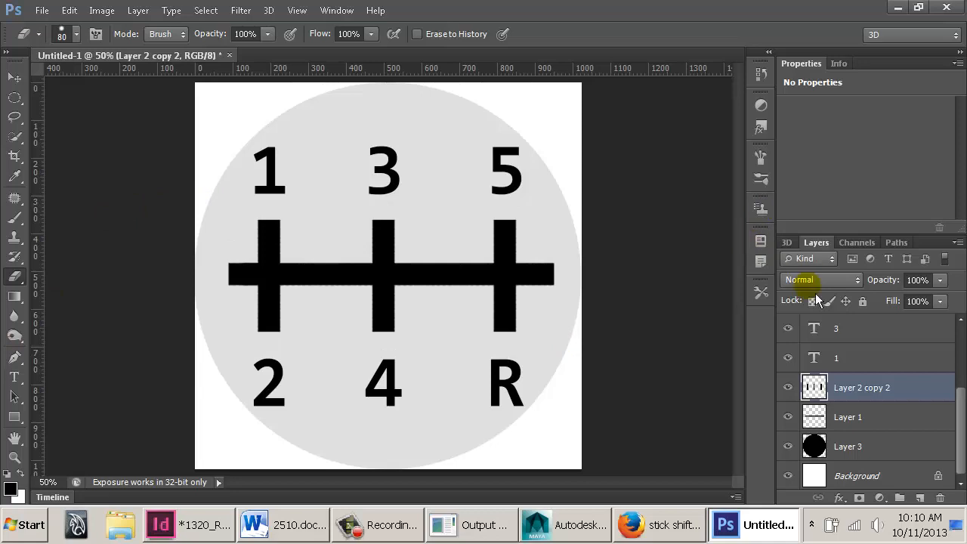
Hide the circle on Layer 3 and switch to Firefox to check the stick shift reference images
scroll(856, 405, down, 1)
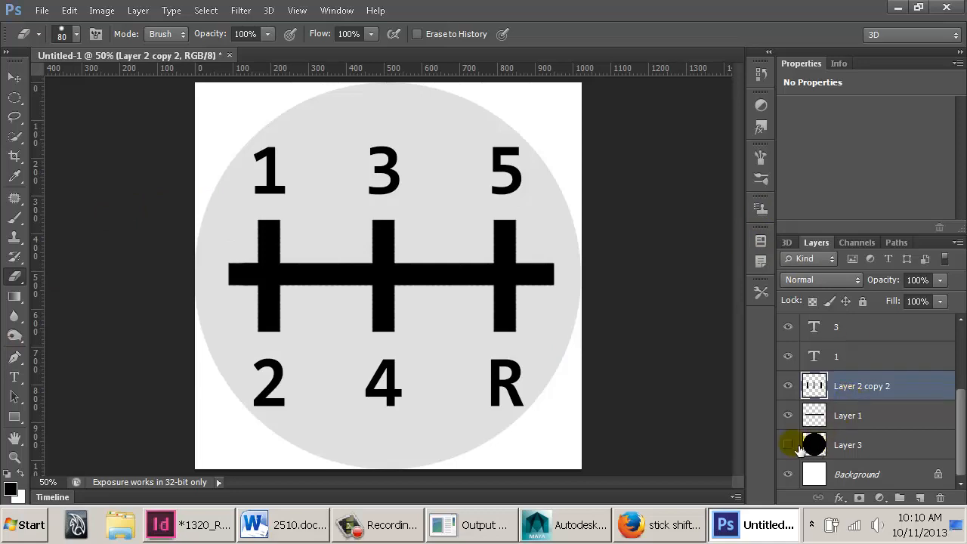
click(789, 446)
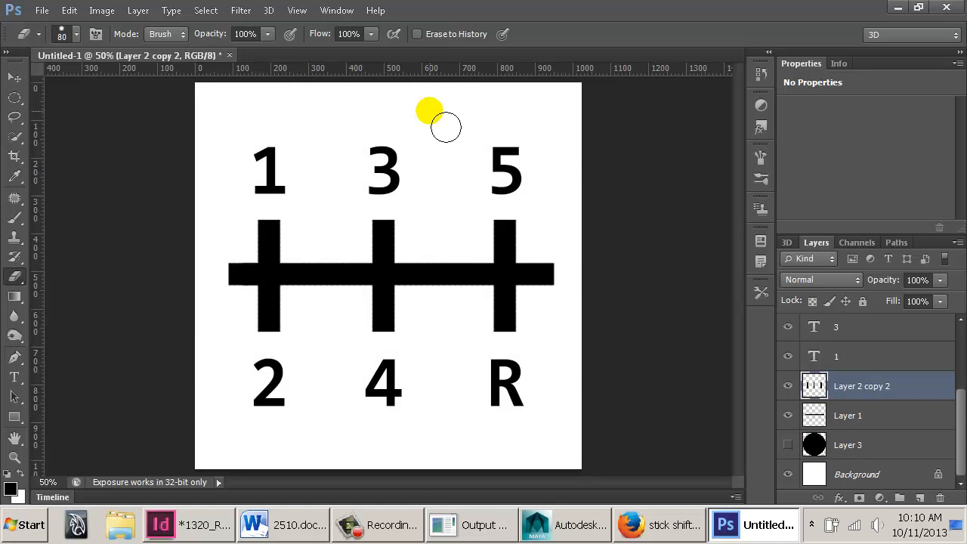
key(alt+Tab)
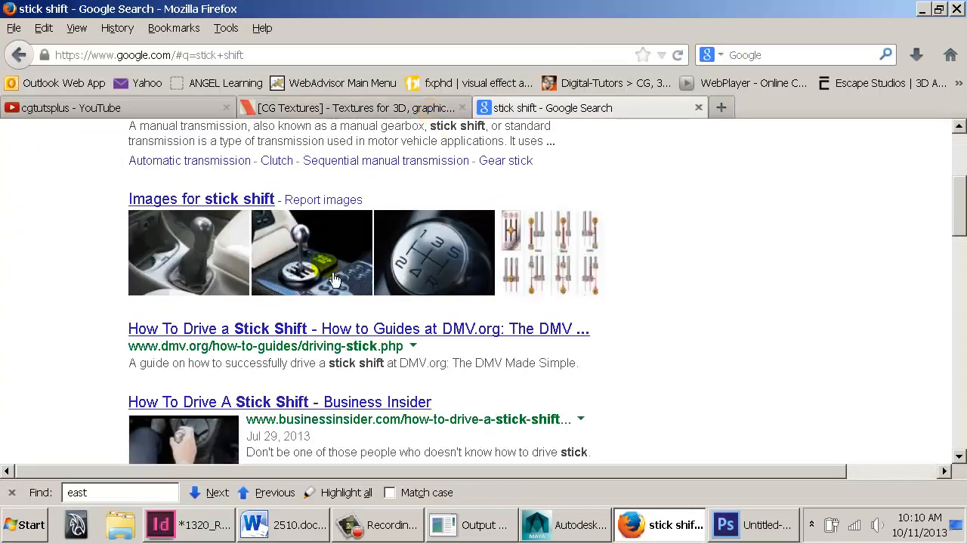
Browse the Google image results for stick shift to examine the number and bar layout on shift knob tops
scroll(194, 189, up, 5)
click(198, 203)
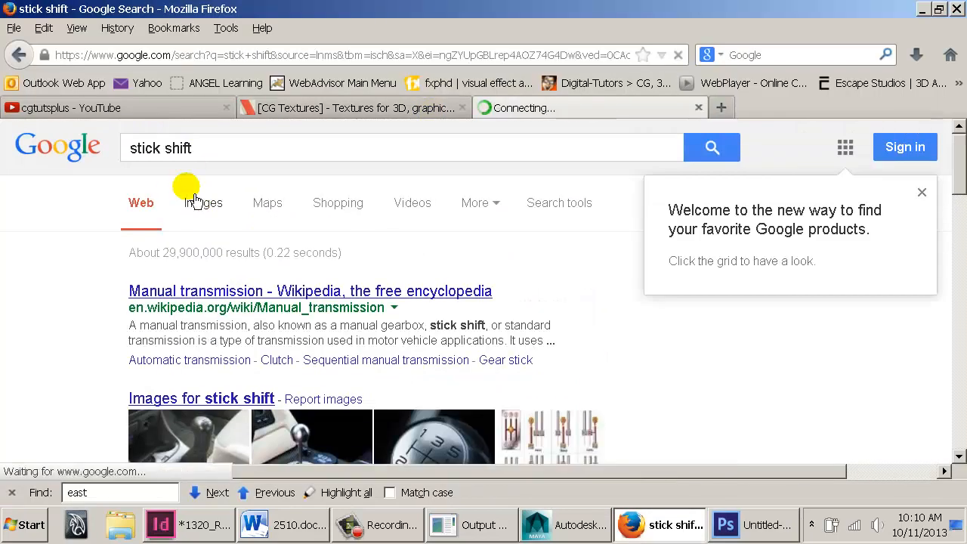
scroll(374, 265, down, 5)
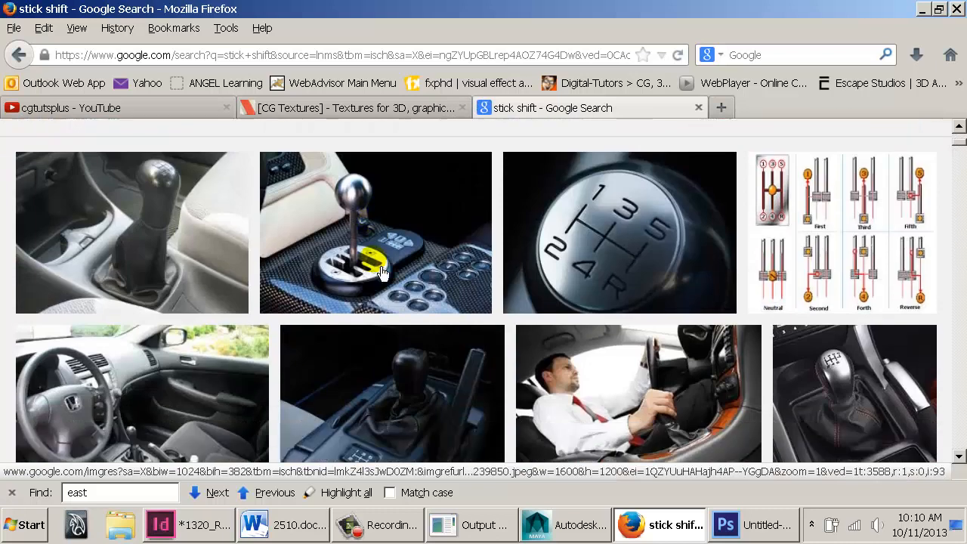
scroll(382, 272, down, 10)
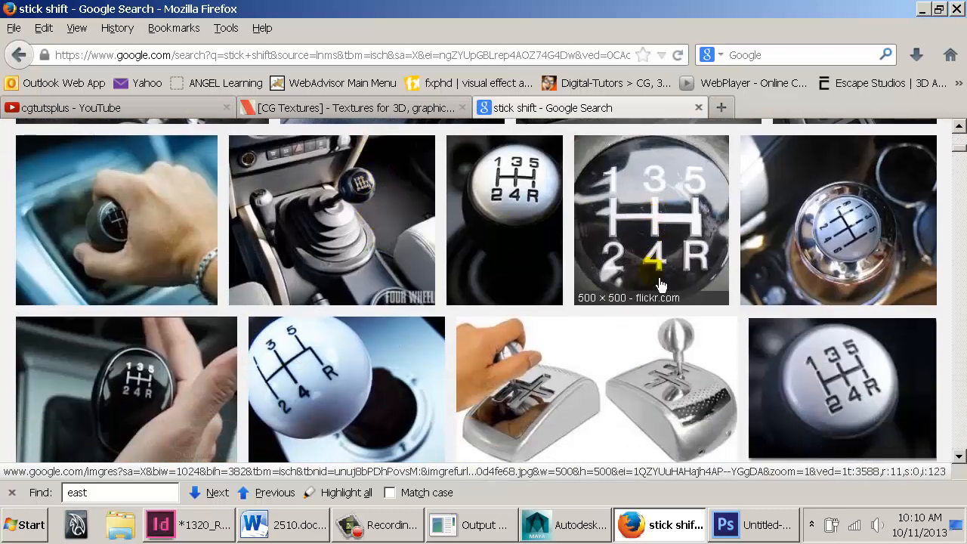
scroll(576, 258, down, 5)
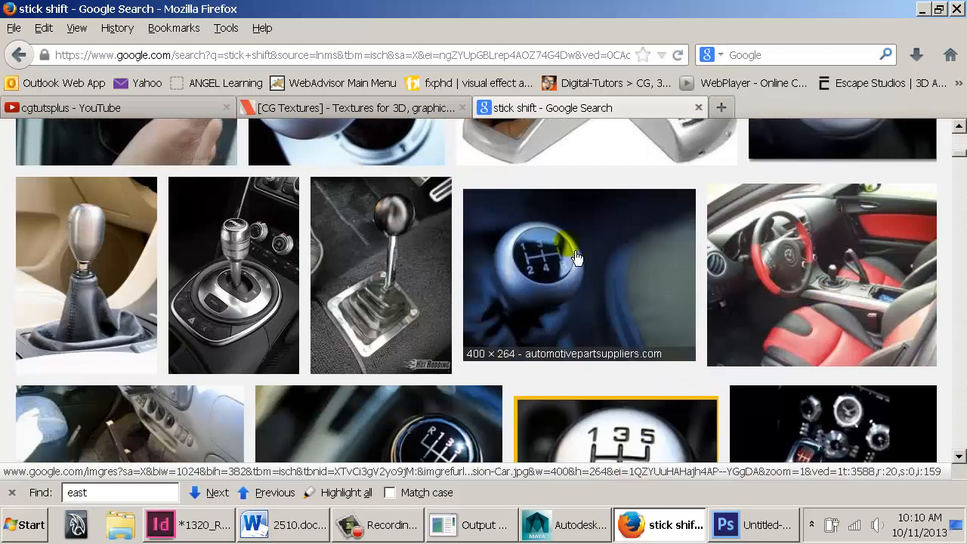
scroll(574, 303, down, 5)
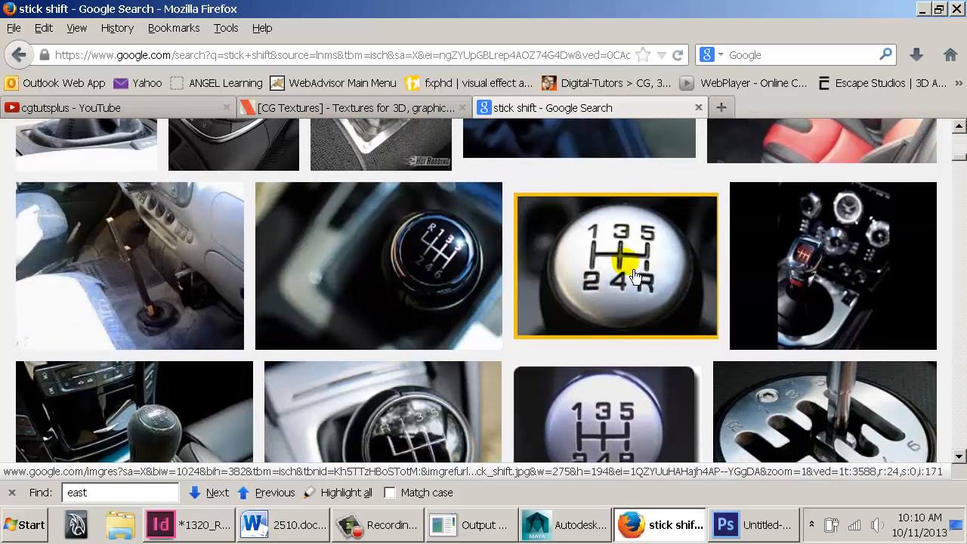
scroll(628, 281, down, 3)
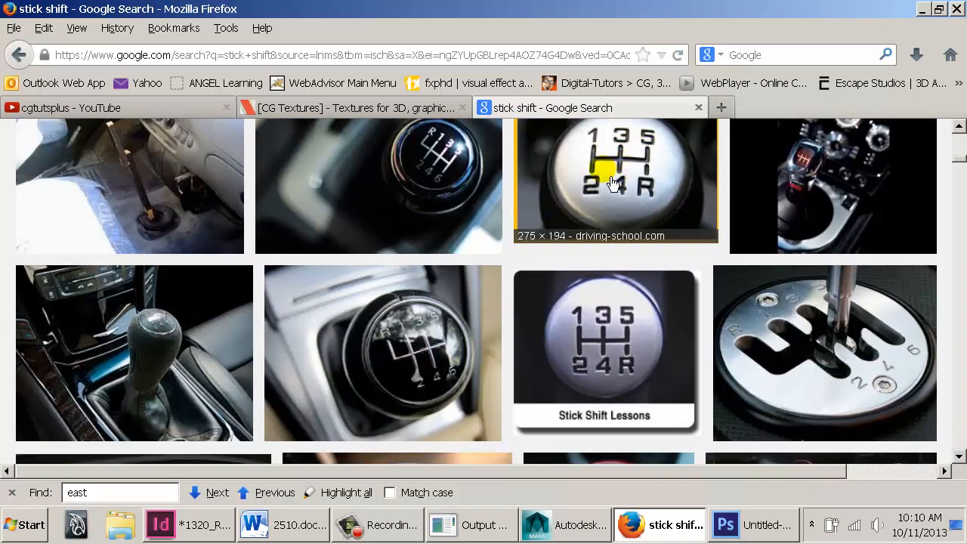
Switch to Photoshop and add an Invert adjustment layer directly above the R text layer
key(alt+Tab)
scroll(816, 355, up, 3)
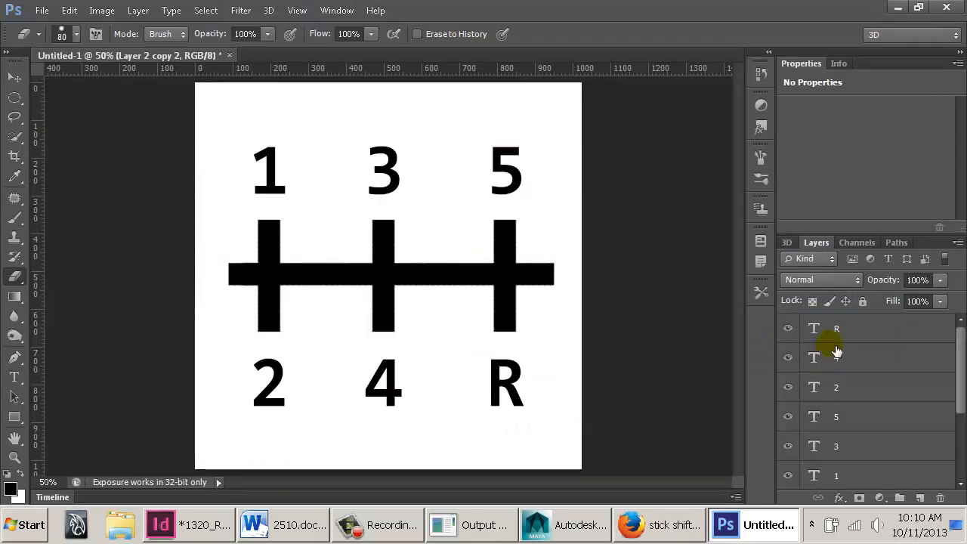
click(847, 338)
click(880, 498)
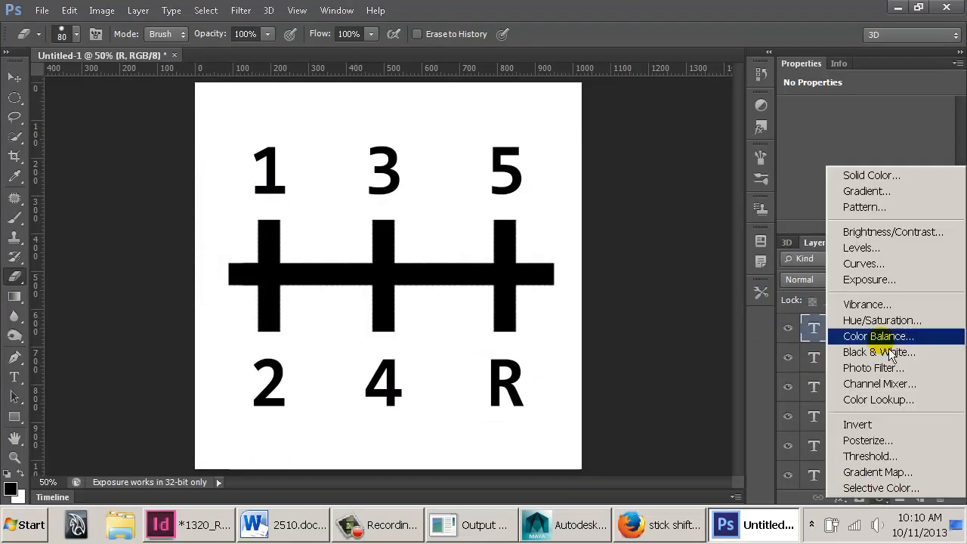
click(892, 425)
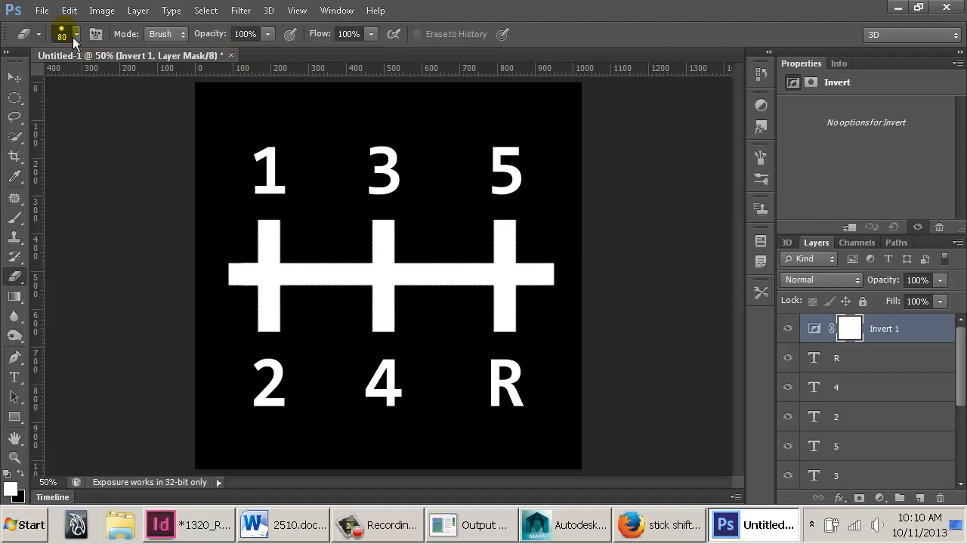
Start saving the gear pattern in the project's sourceimages folder, using the IFF format
click(41, 10)
click(134, 211)
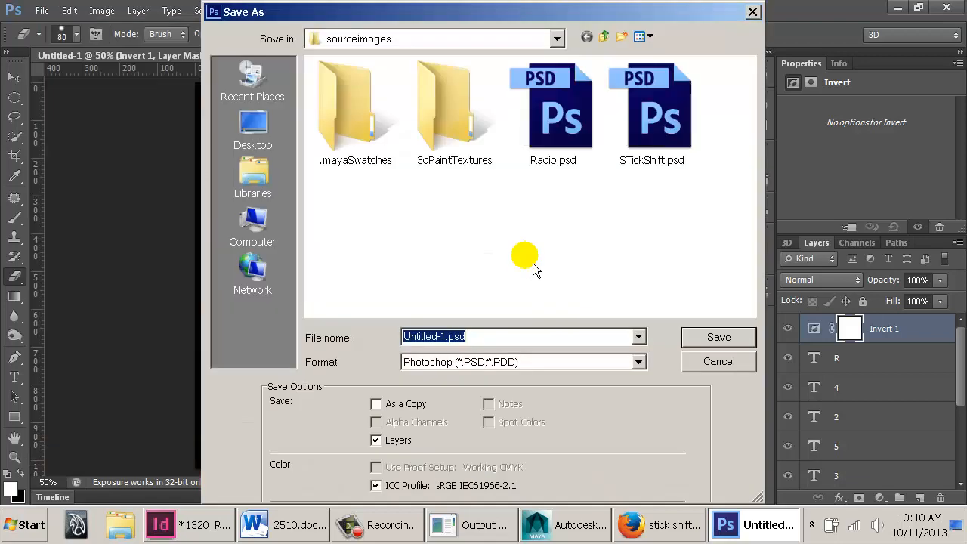
click(519, 38)
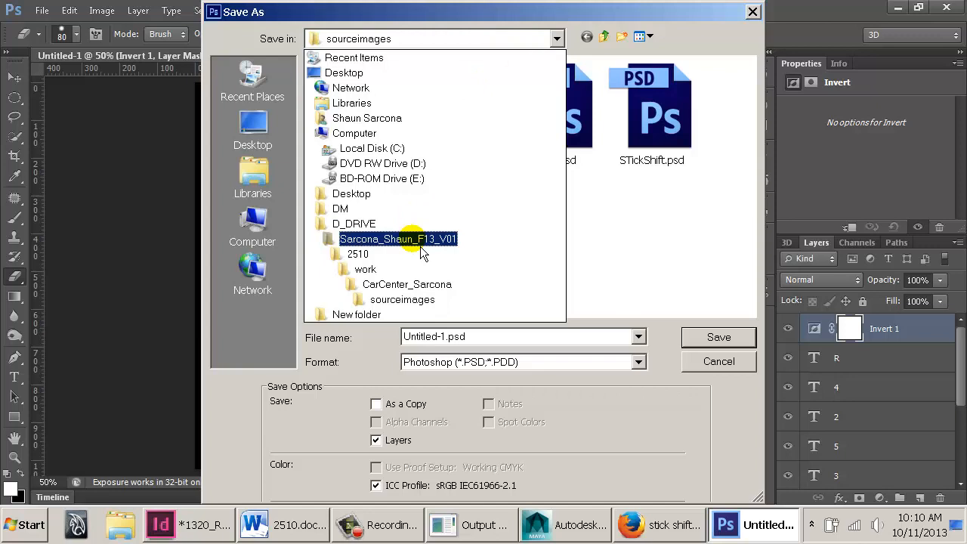
click(430, 306)
click(495, 333)
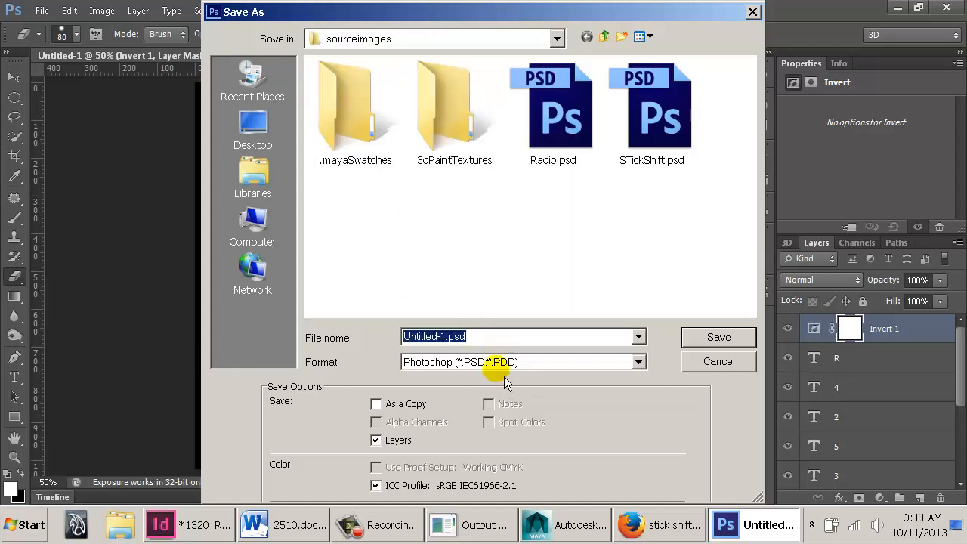
click(497, 364)
Name the file StickShift_Label and save it
click(486, 336)
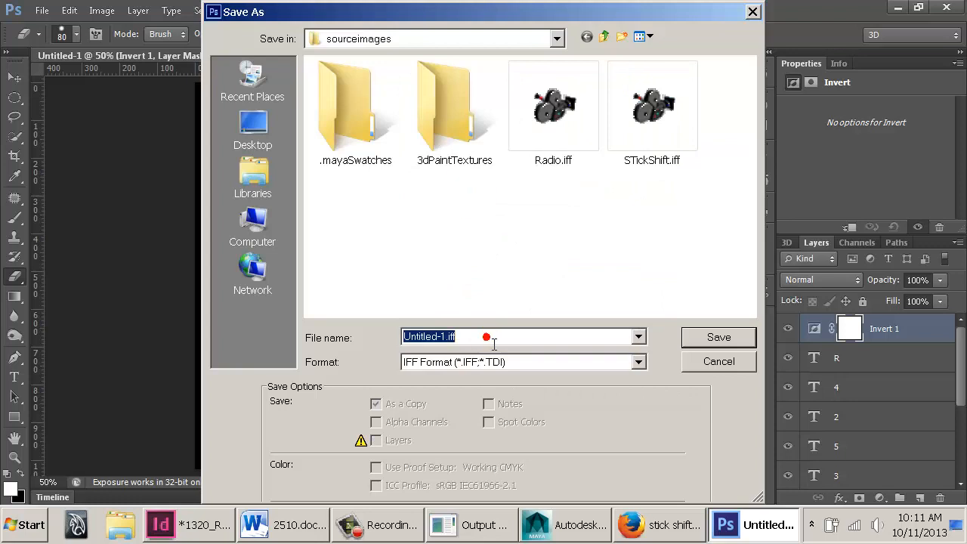
text(STickSh)
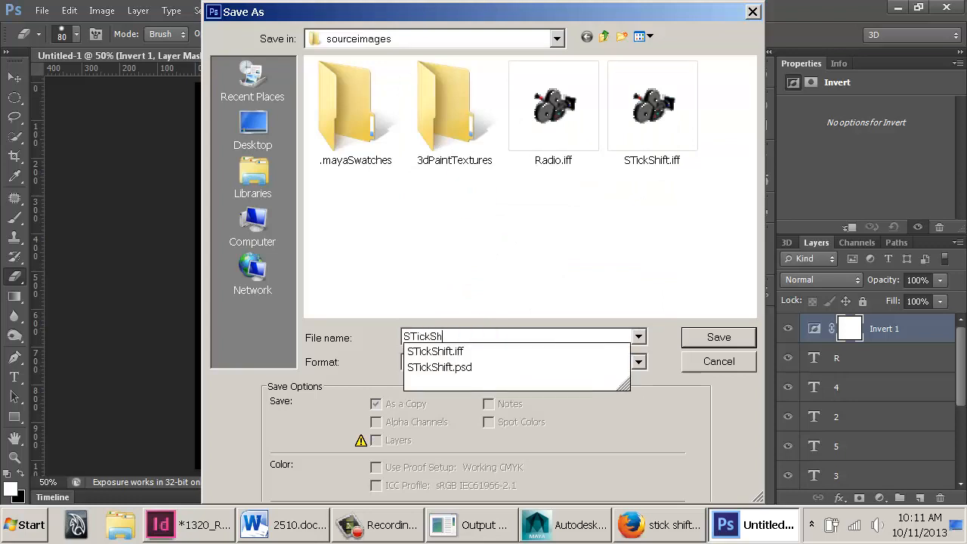
text(ift_Label)
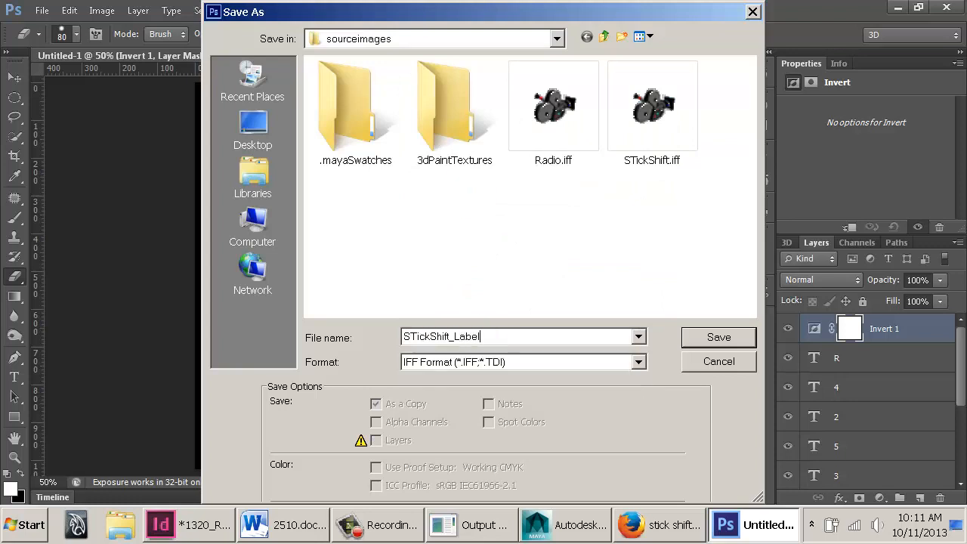
drag(408, 335, 415, 334)
text(t)
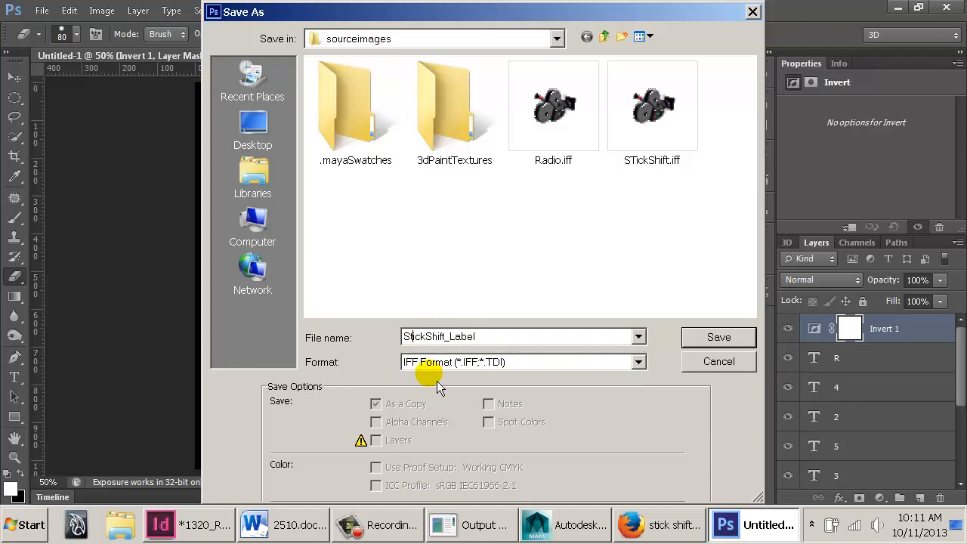
key(Return)
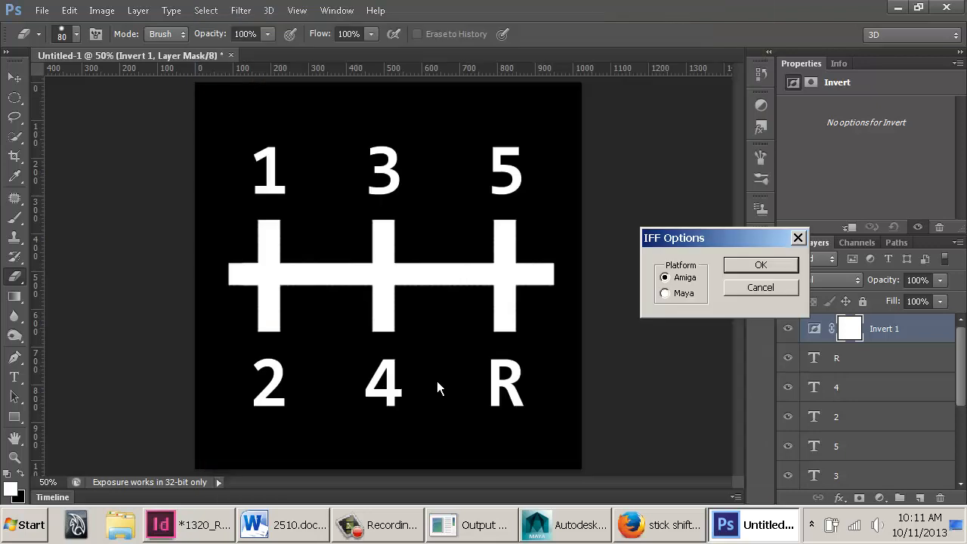
Choose Maya as the IFF platform and finish the export
key(alt+Tab)
key(alt+Tab)
drag(688, 254, 436, 208)
click(414, 249)
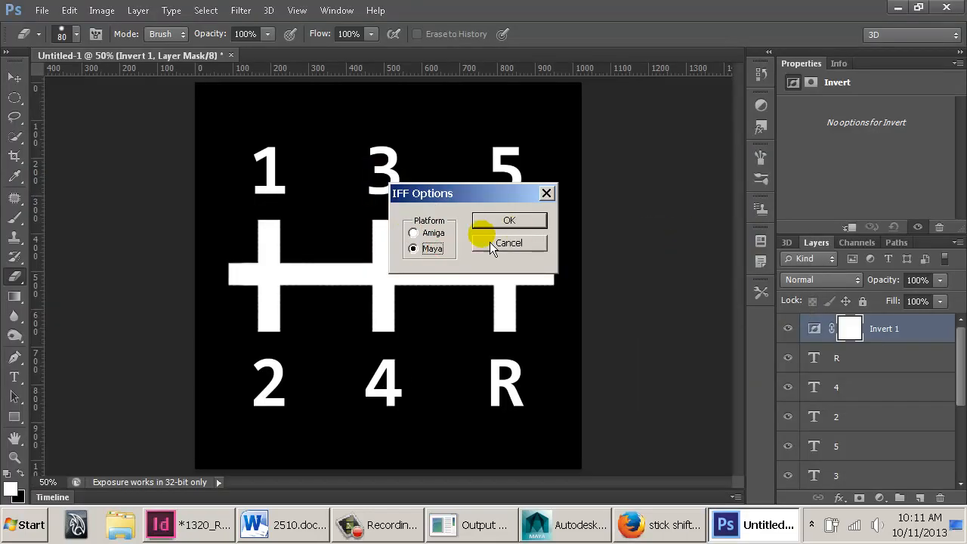
click(529, 221)
Switch to Maya and load StickShift_Label.iff into the diffuse color file texture of the shift knob's top surface
click(576, 524)
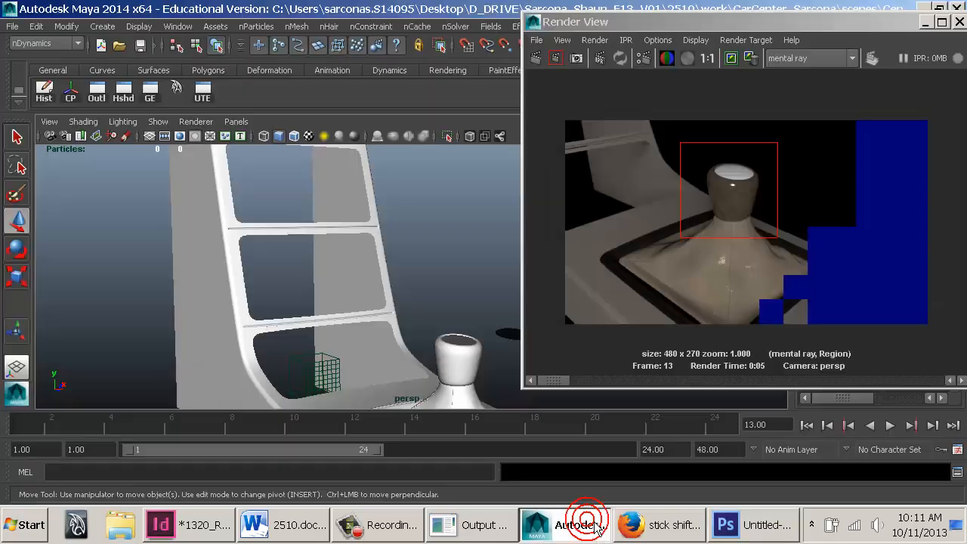
alt+drag(399, 281, 366, 299)
scroll(367, 298, up, 4)
click(415, 292)
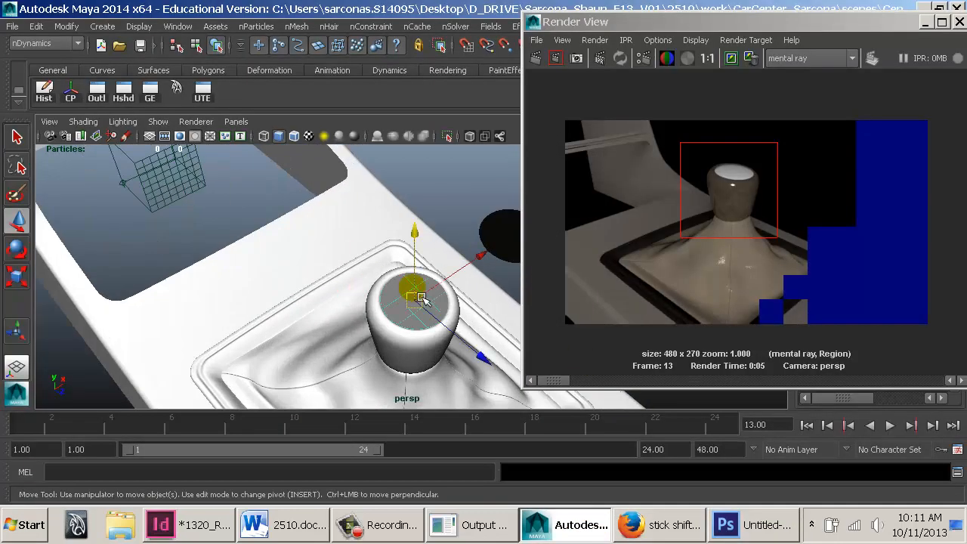
key(ctrl+a)
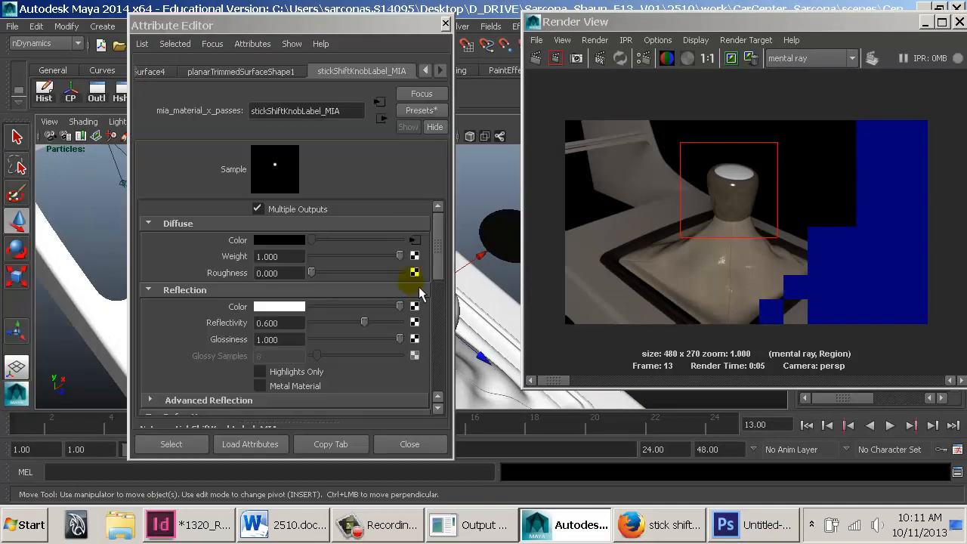
click(415, 241)
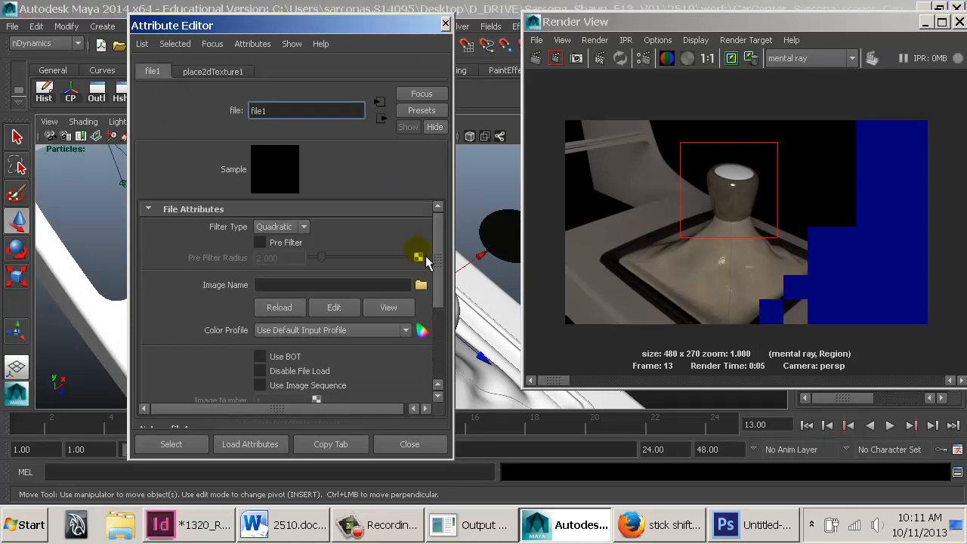
click(421, 285)
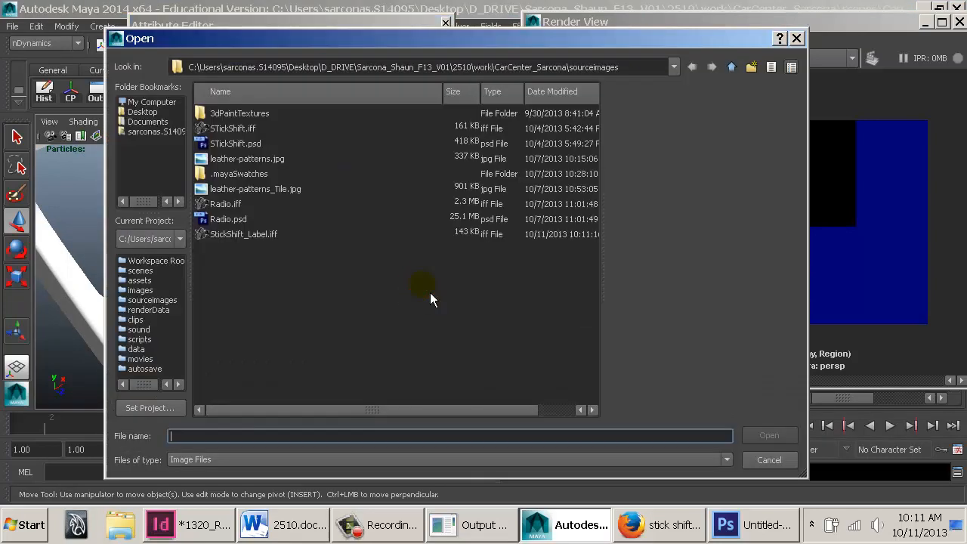
double_click(268, 239)
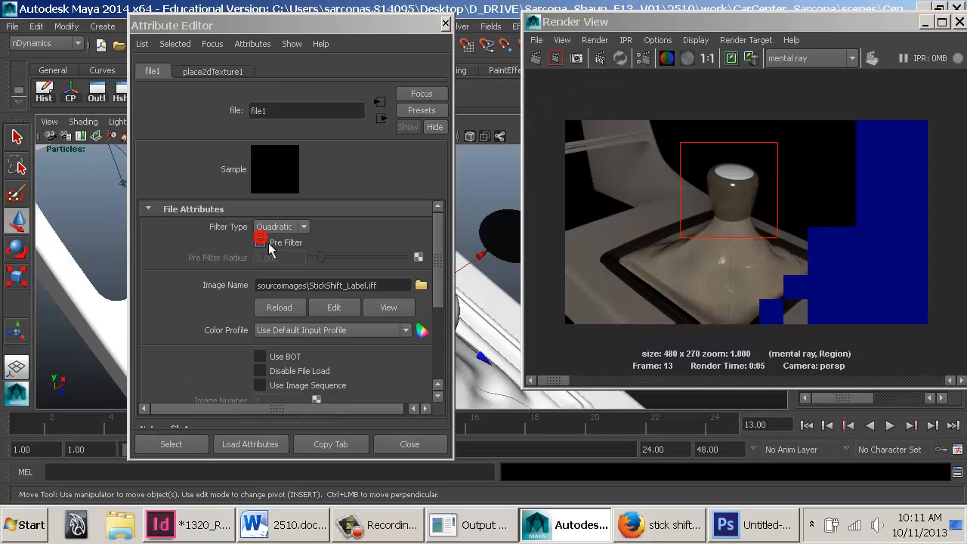
click(446, 23)
Turn on textured display in the perspective view and inspect the gear pattern's orientation on the knob top
alt+drag(412, 250, 388, 275)
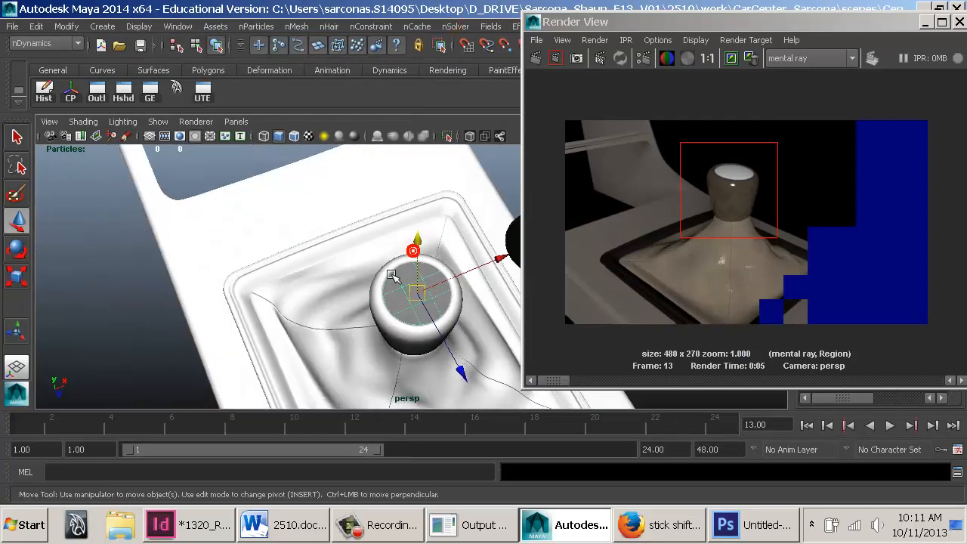
alt+right_drag(346, 234, 496, 262)
key(6)
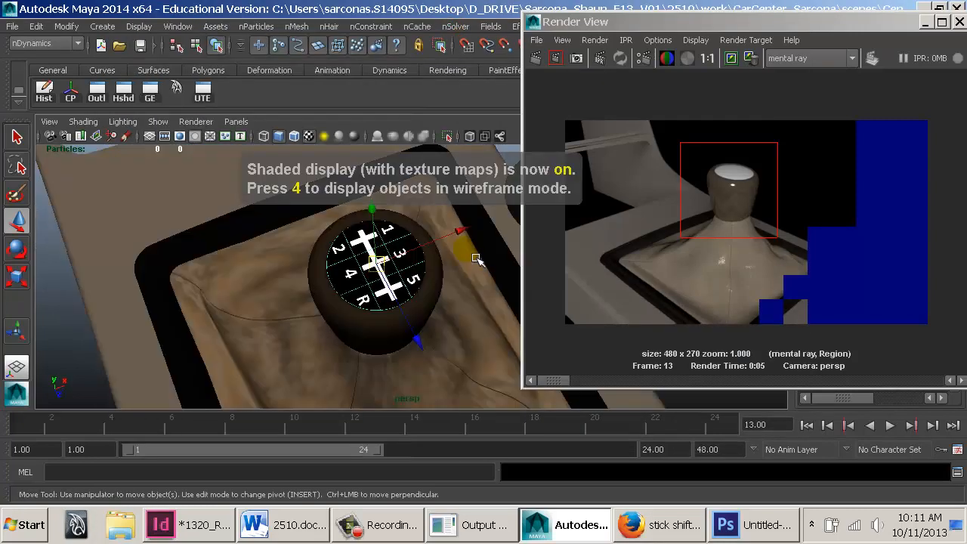
mouse_move(479, 261)
alt+mouse_down()
mouse_move(474, 289)
mouse_move(501, 259)
mouse_move(476, 224)
mouse_move(416, 207)
mouse_move(310, 252)
mouse_move(346, 248)
alt+mouse_up()
alt+right_drag(345, 248, 378, 296)
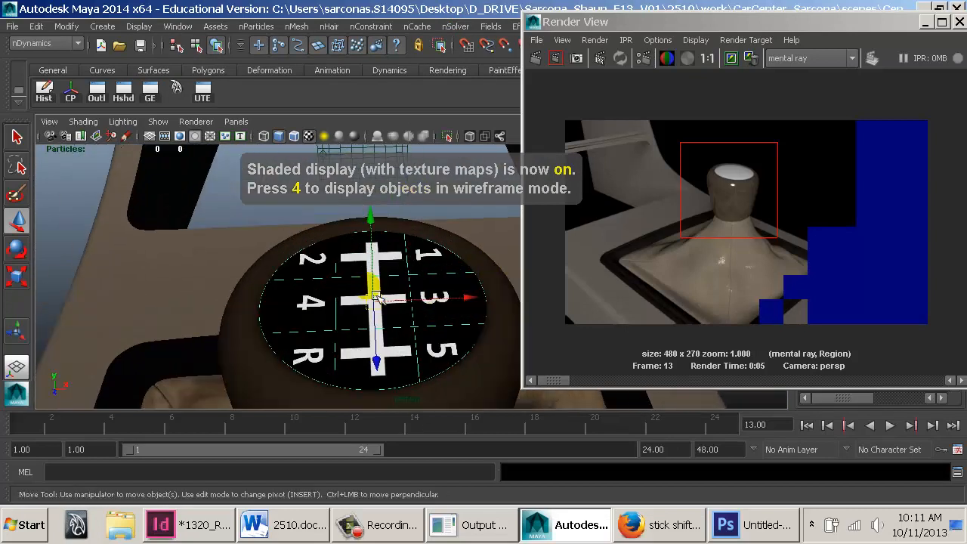
key(f)
alt+drag(281, 252, 403, 282)
alt+right_drag(404, 281, 295, 253)
alt+middle_drag(338, 253, 300, 250)
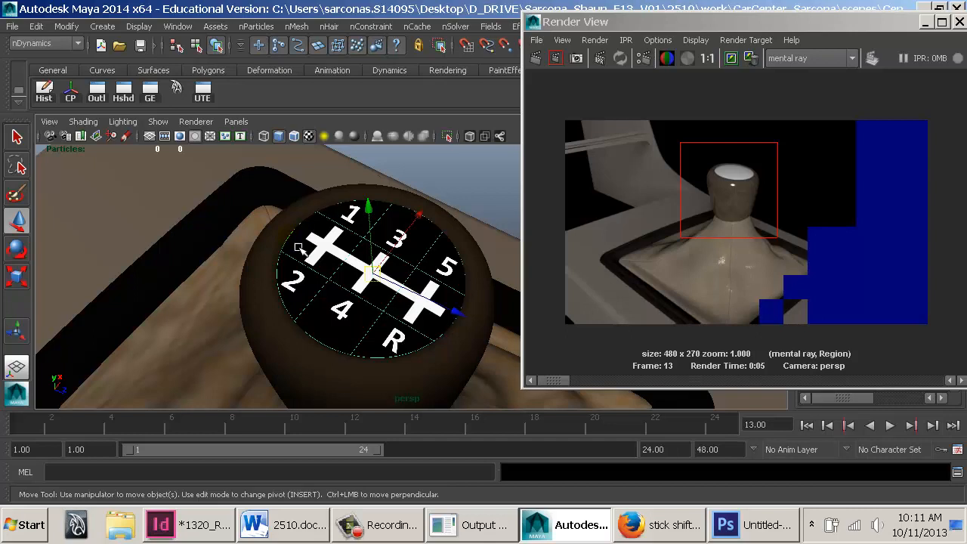
Try rotating the knob's top surface to align the gear pattern, and undo the rotation
key(e)
drag(300, 249, 544, 348)
alt+drag(438, 327, 310, 270)
key(ctrl+z)
alt+drag(371, 233, 452, 280)
Open the 2D placement settings of the diffuse color texture on the stickShiftKnobLabel_MIA material
key(ctrl+a)
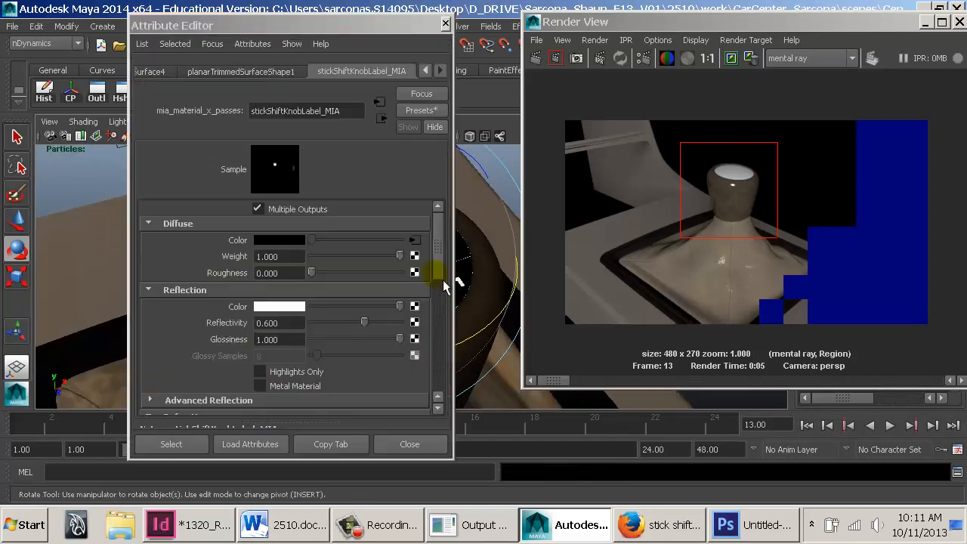
drag(399, 25, 288, 27)
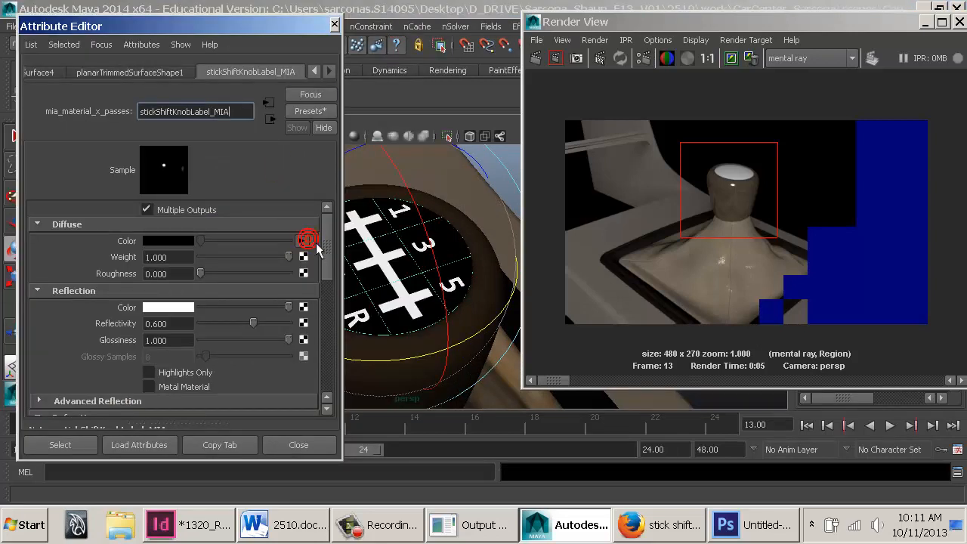
click(309, 240)
click(44, 75)
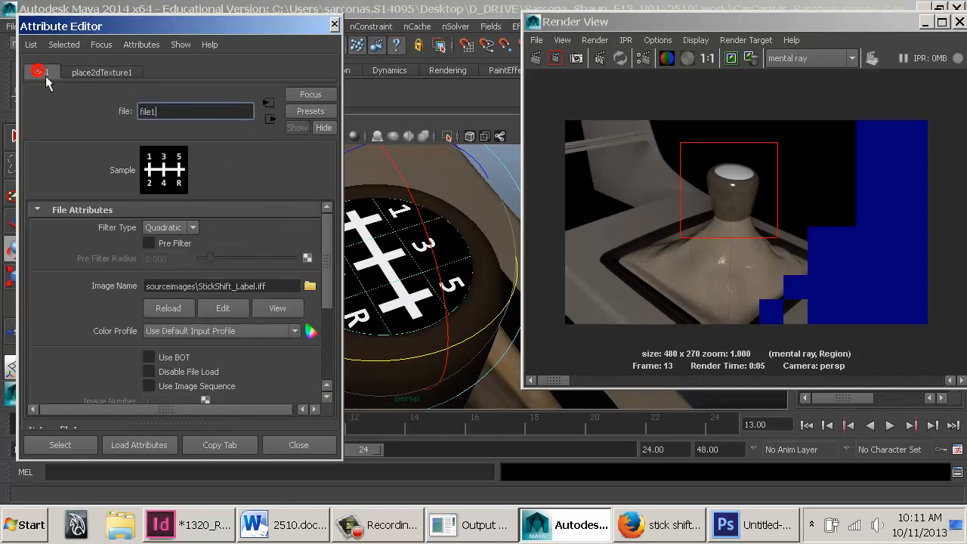
click(85, 74)
Try a Rotate UV of 90 on the label texture, and change it to -90, checking the orientation on the knob
double_click(186, 377)
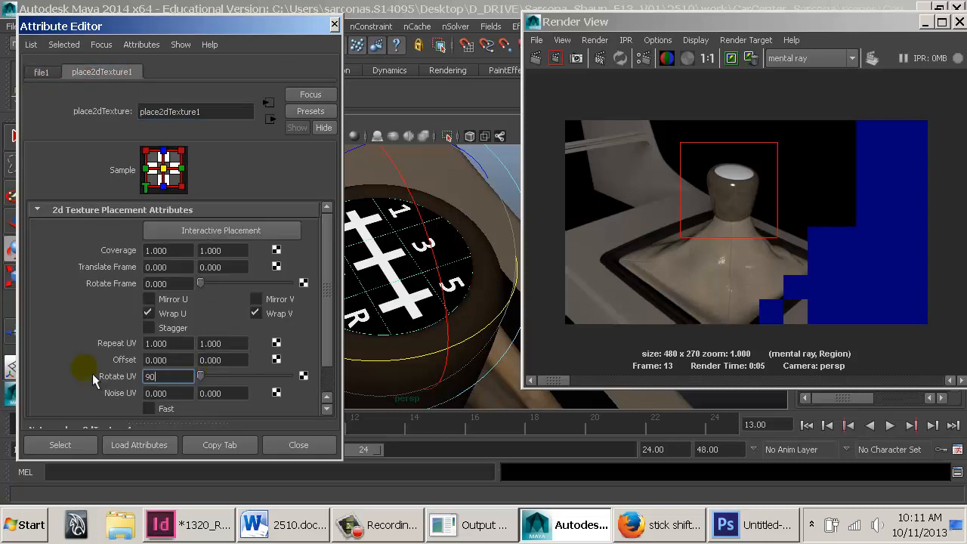
text(90)
key(Return)
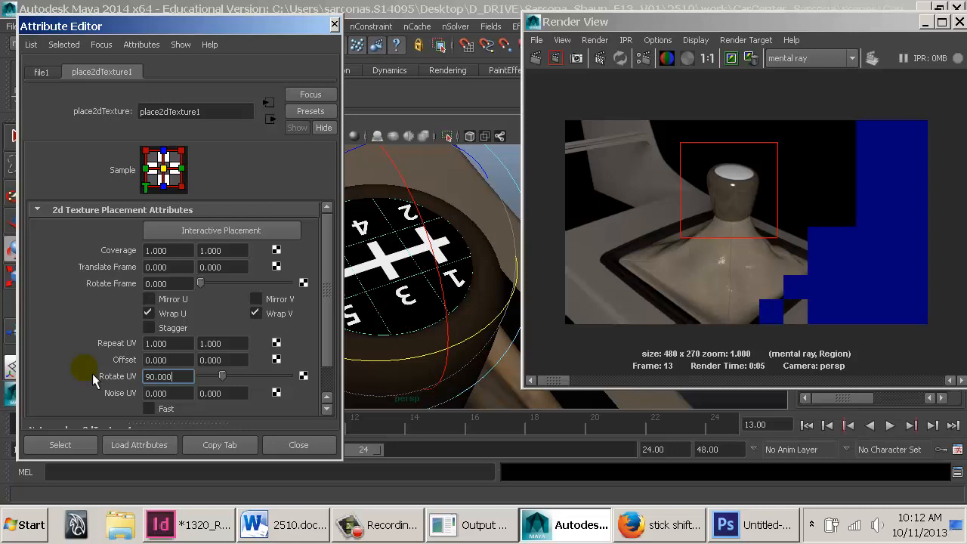
key(Home)
text(-)
key(Return)
alt+drag(431, 270, 488, 294)
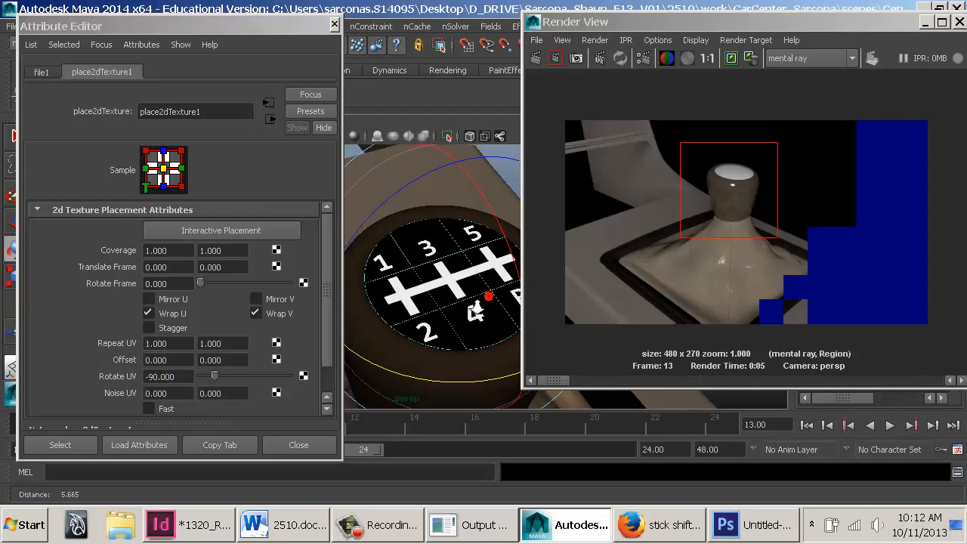
Reset the label texture's Rotate UV to 0, try a Rotate Frame of 90, and change Rotate Frame to -90
click(186, 375)
text(0)
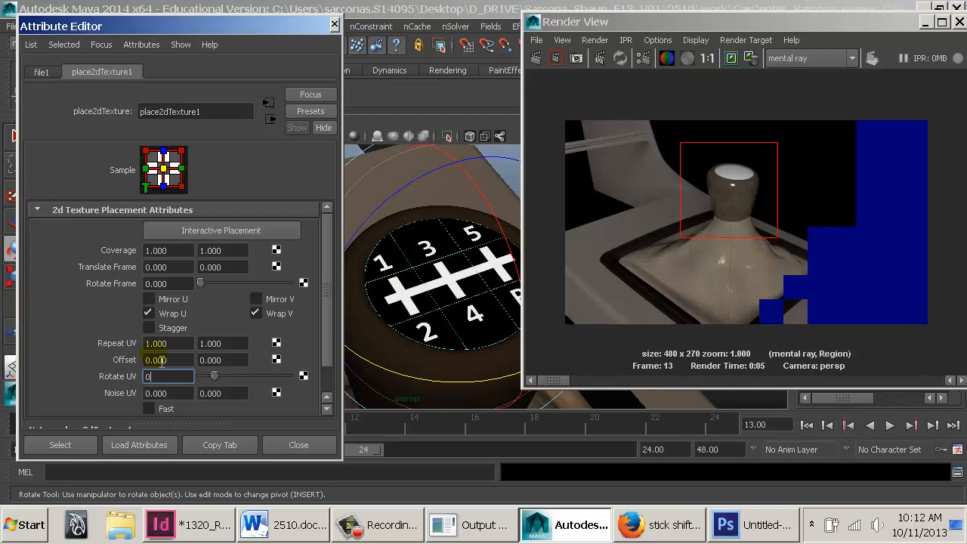
click(184, 283)
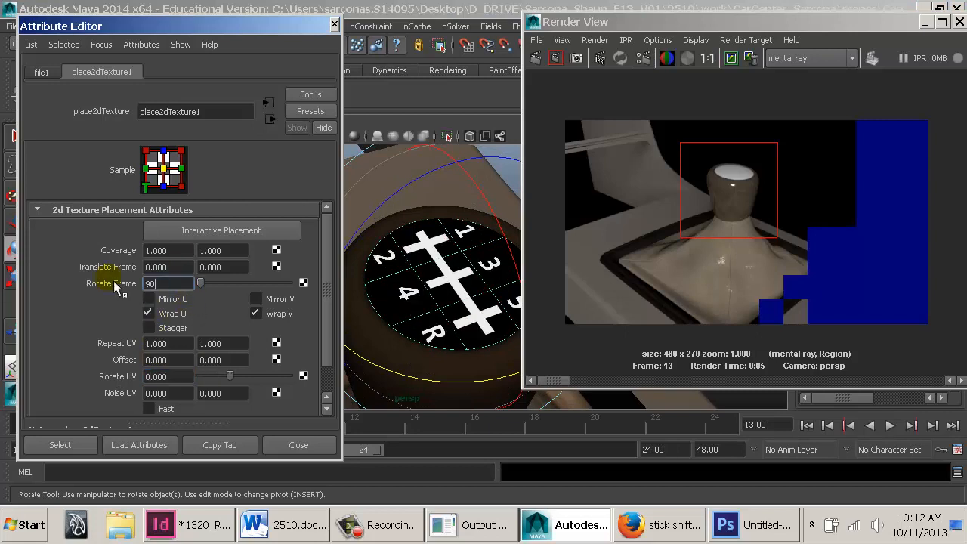
key(Return)
drag(179, 285, 82, 288)
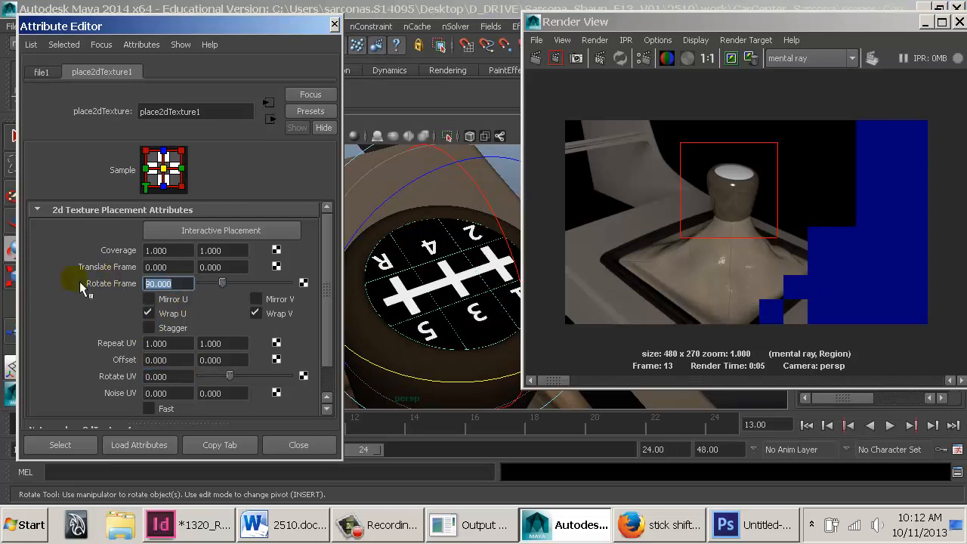
text(-90)
key(Return)
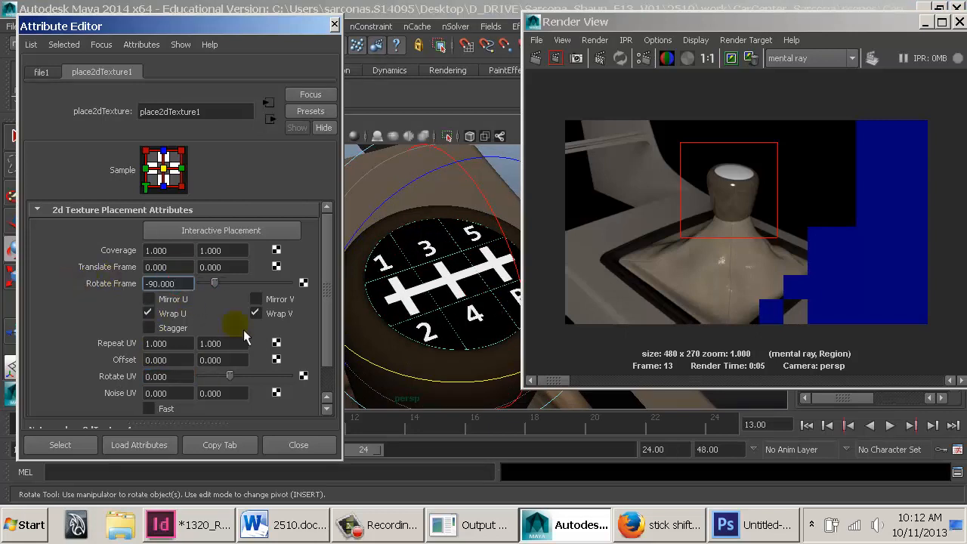
click(299, 444)
double_click(532, 23)
click(674, 287)
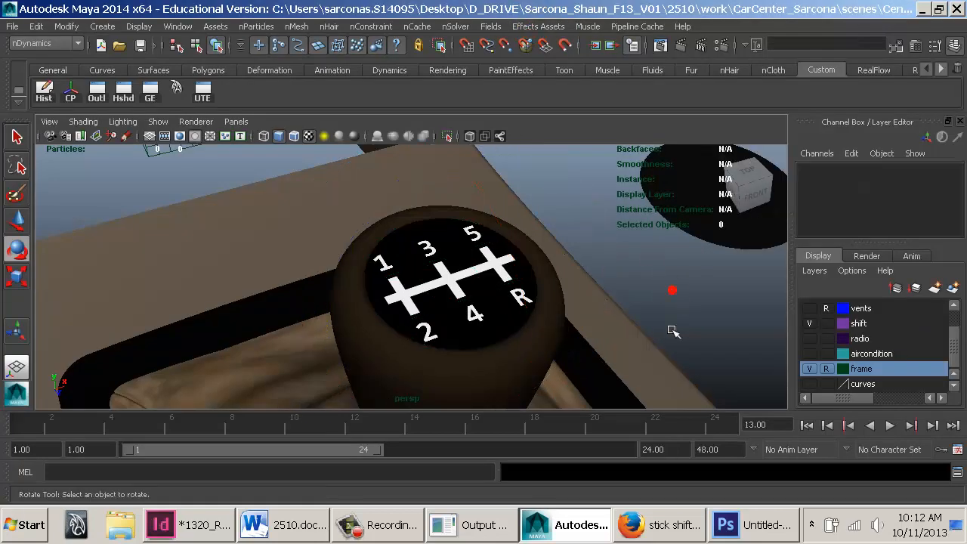
Move the black glass dome back onto the shift knob top by setting its Translate X to 0
alt+drag(674, 330, 769, 242)
alt+right_drag(713, 227, 524, 237)
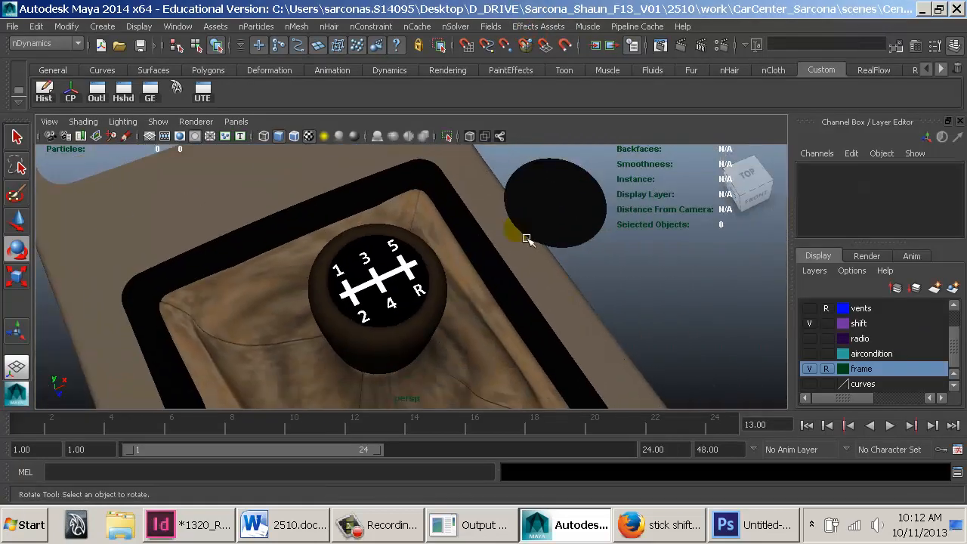
click(525, 209)
key(e)
click(925, 182)
text(0)
key(Return)
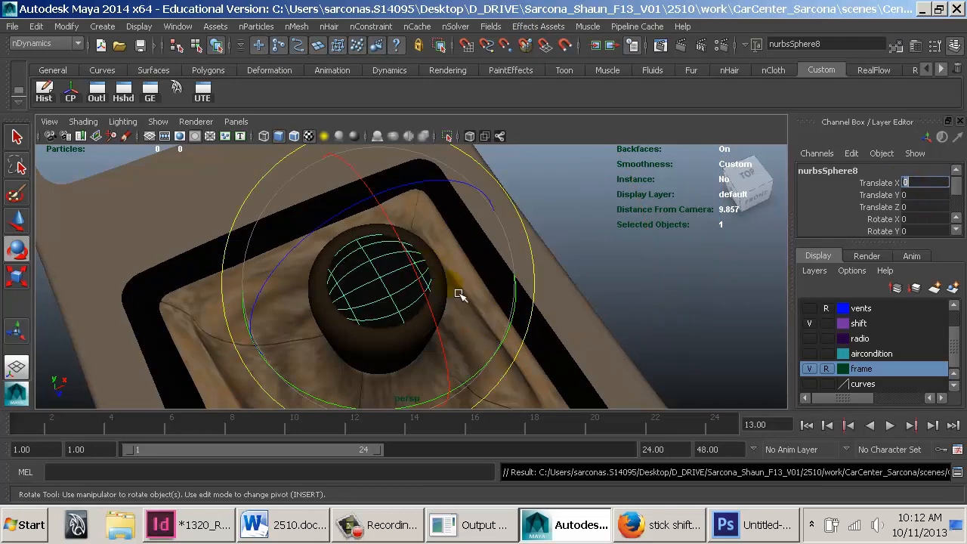
Take a new snapshot of the perspective view and render only a region around the shift knob
alt+drag(434, 270, 468, 249)
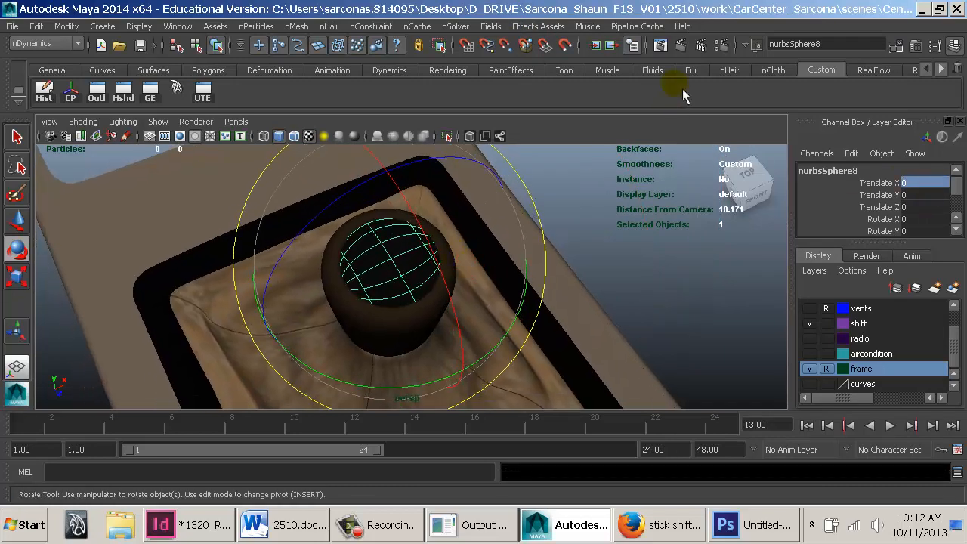
click(658, 46)
click(576, 58)
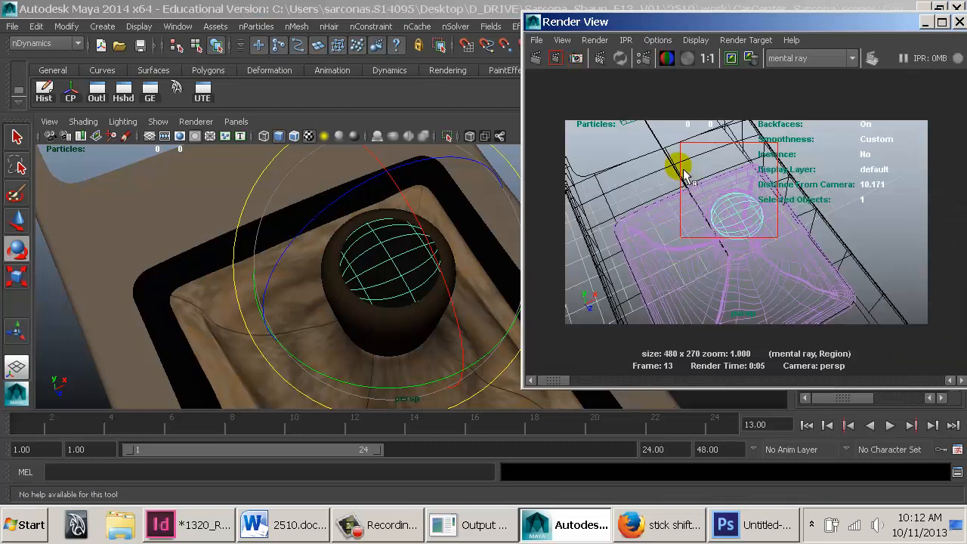
drag(680, 167, 790, 266)
click(557, 58)
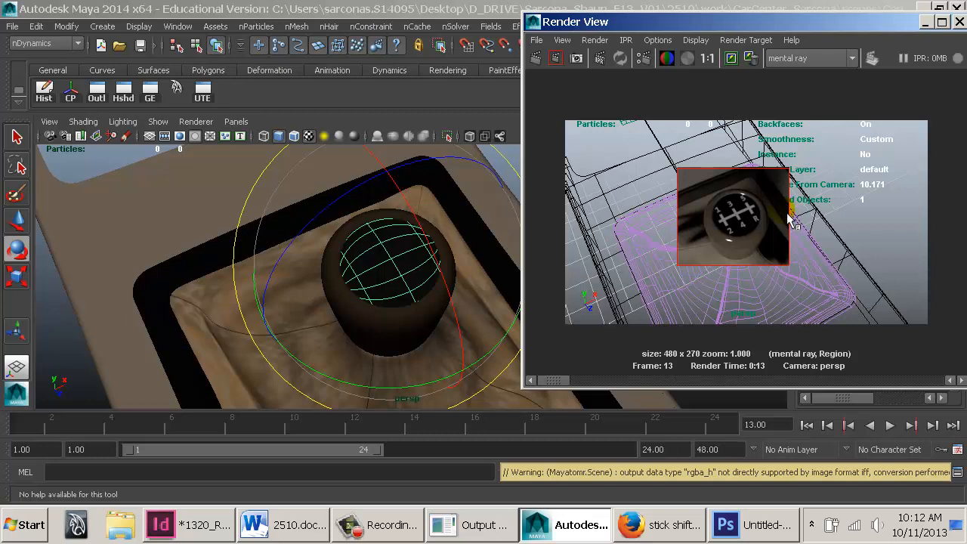
Minimize the Render View and switch to the gear pattern document in Photoshop
click(534, 22)
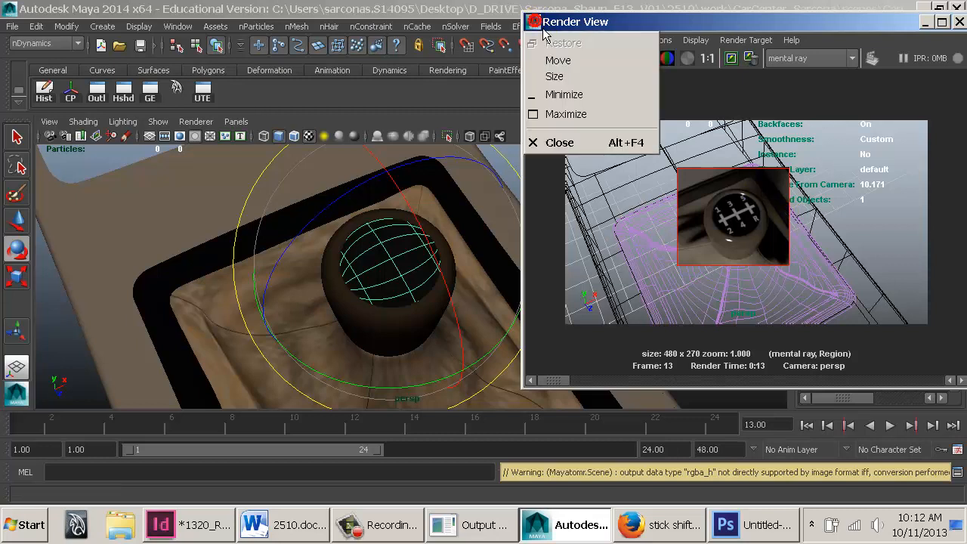
click(563, 95)
key(alt+Tab)
key(alt+Tab)
key(alt+shift+Tab)
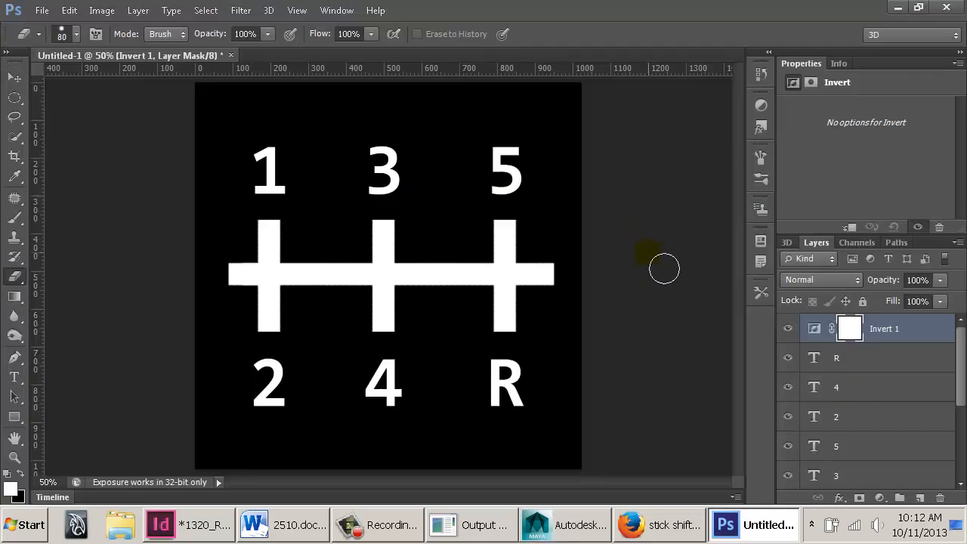
Select the layers from R down to Layer 1 and scale the gear pattern down slightly about its centre
click(874, 360)
scroll(874, 367, down, 5)
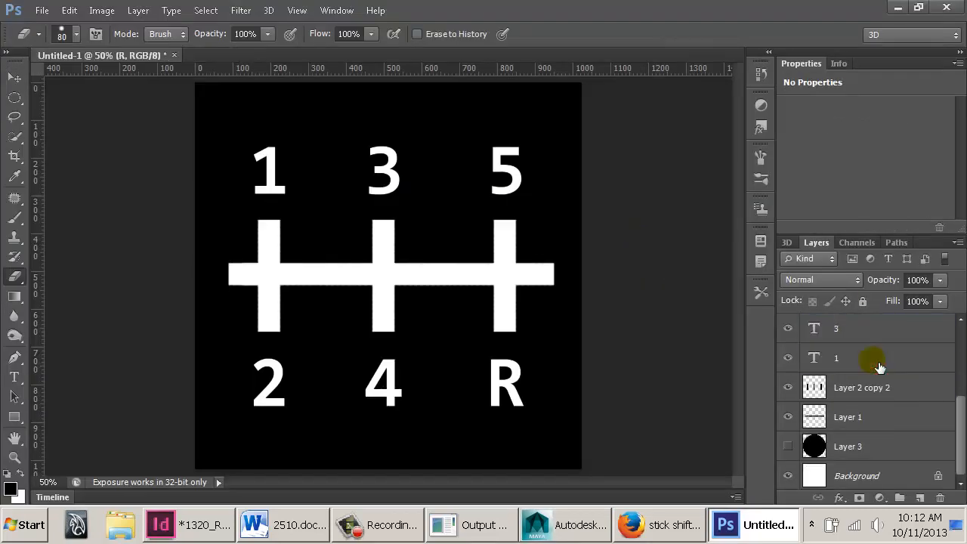
shift+click(876, 424)
key(ctrl+t)
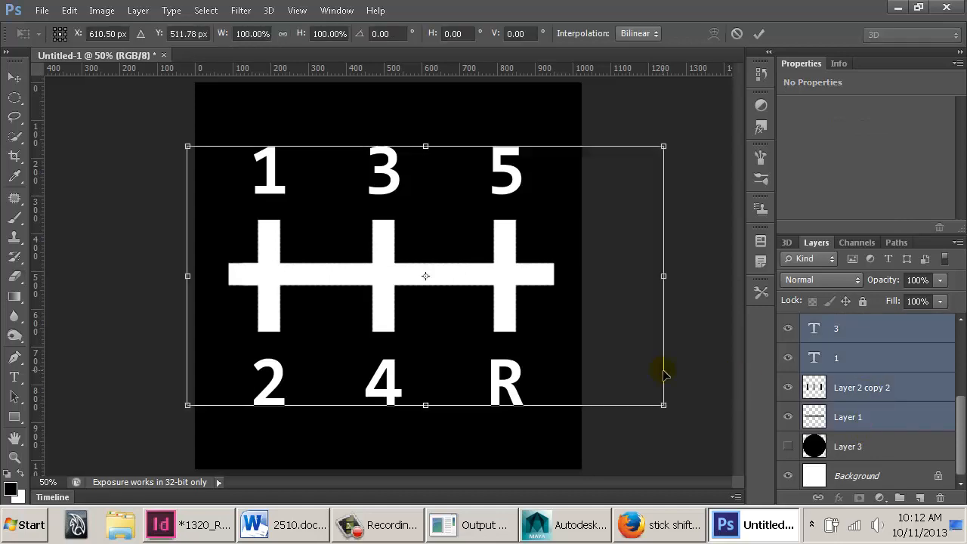
alt+drag(662, 406, 634, 390)
key(e)
key(Return)
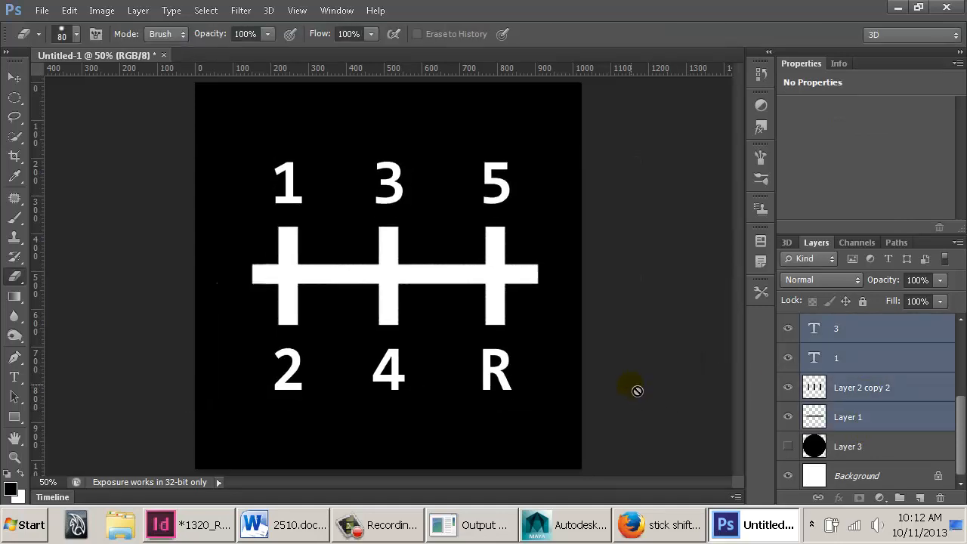
Save the pattern in IFF format over StickShift_Label.iff in sourceimages, using the Maya platform option
key(ctrl+s)
click(593, 362)
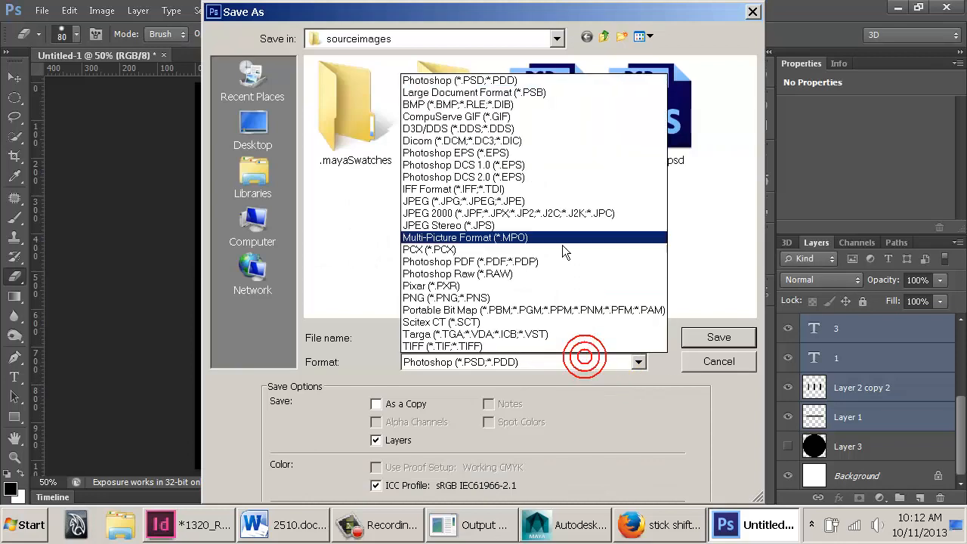
click(535, 188)
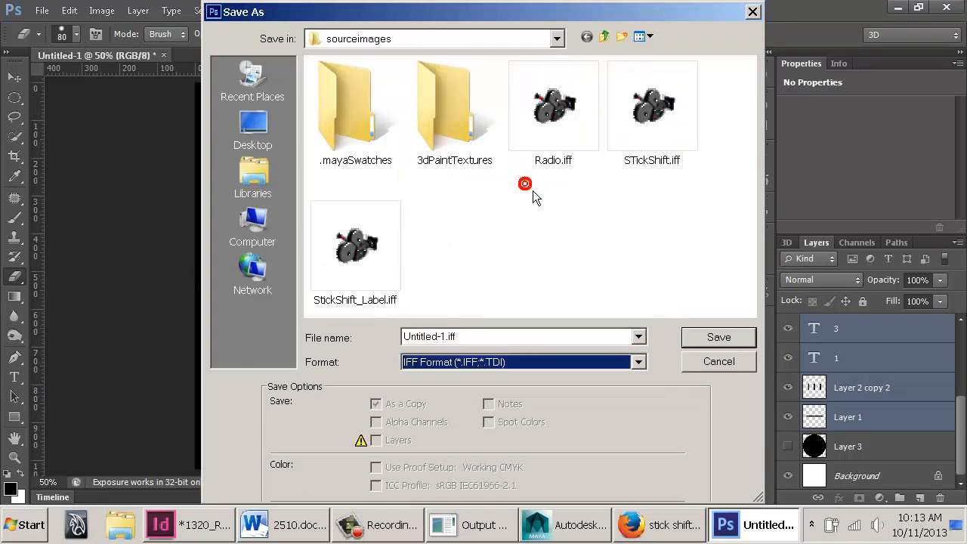
double_click(372, 262)
click(442, 219)
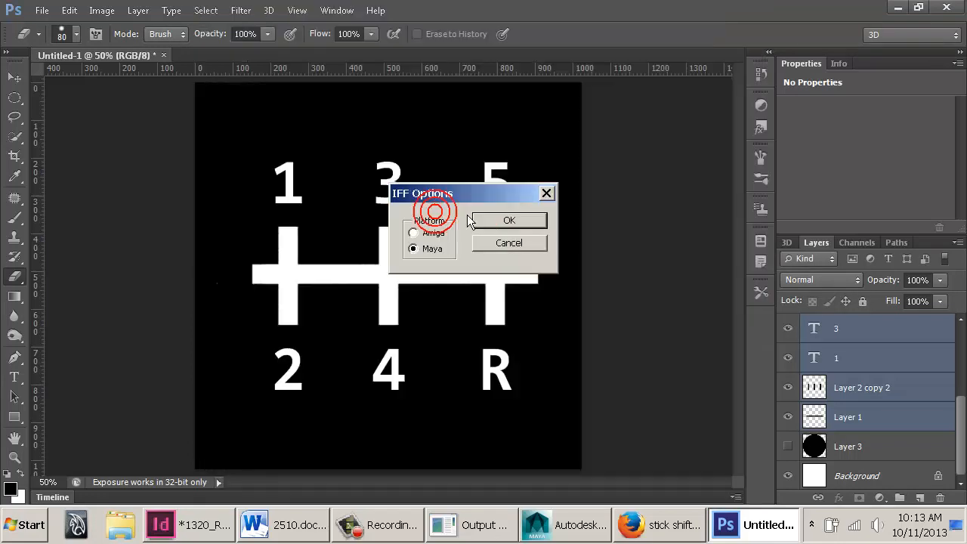
click(508, 221)
Switch to Maya and open the attributes of the selected glass dome
key(alt+Tab)
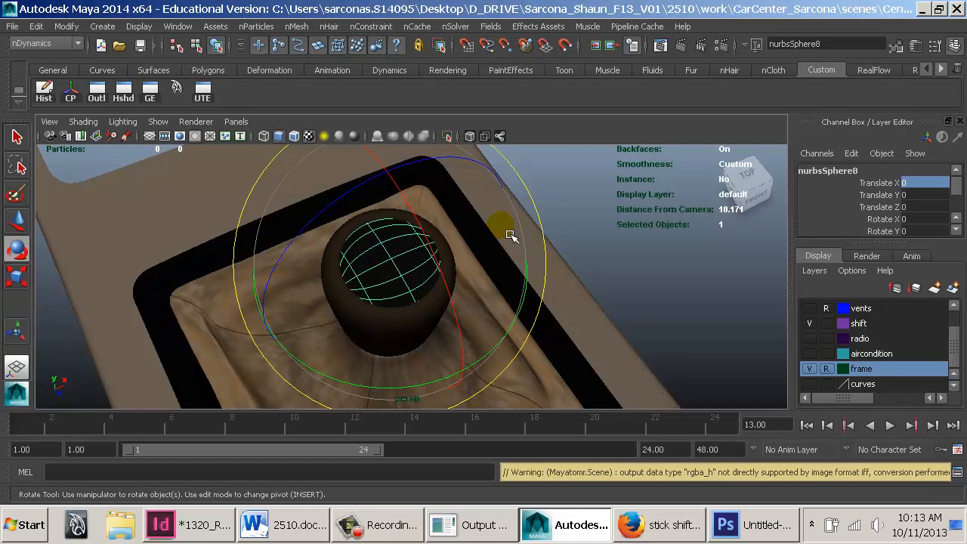
key(ctrl+a)
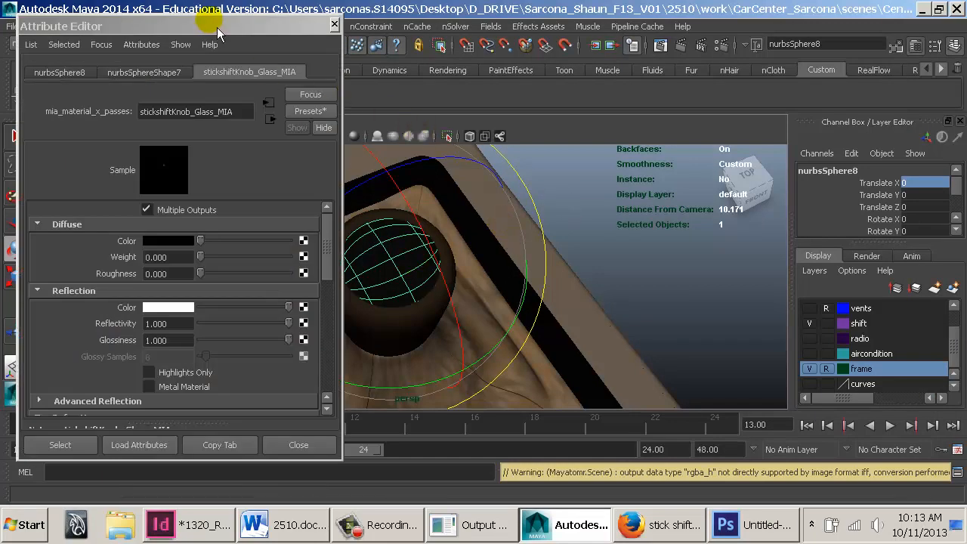
Try moving the glass dome sideways off the knob top, and undo the move
key(w)
key(f)
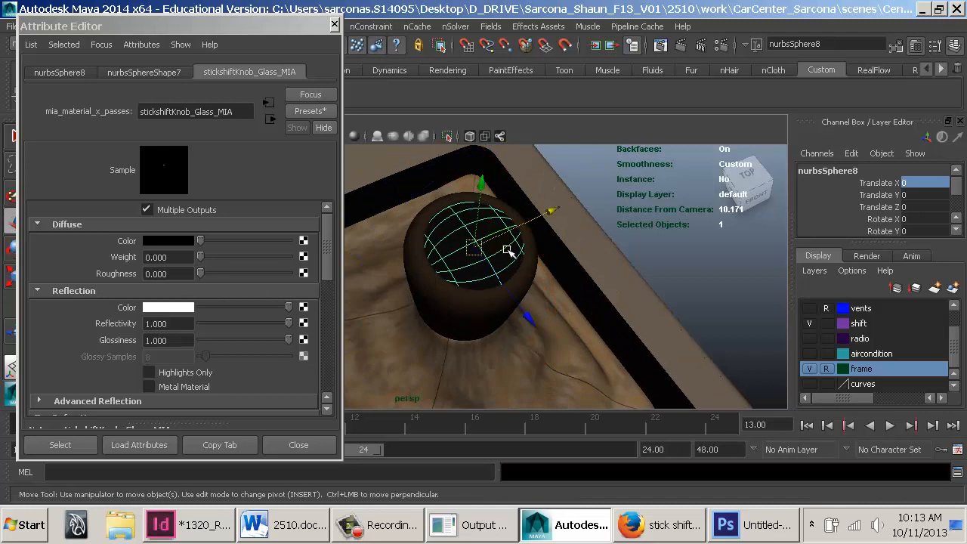
drag(520, 241, 684, 170)
key(ctrl+z)
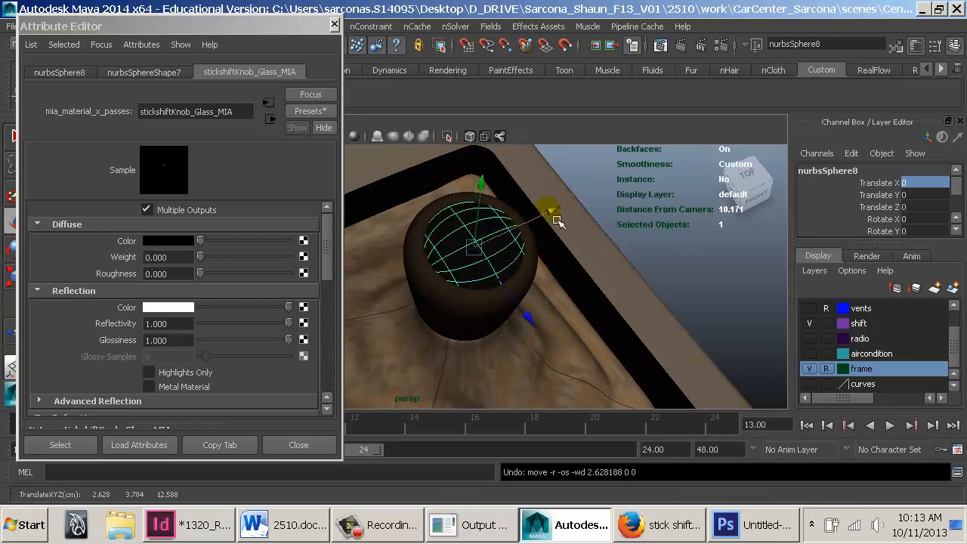
Bring up the file1 texture node and reload its StickShift_Label.iff image
click(103, 45)
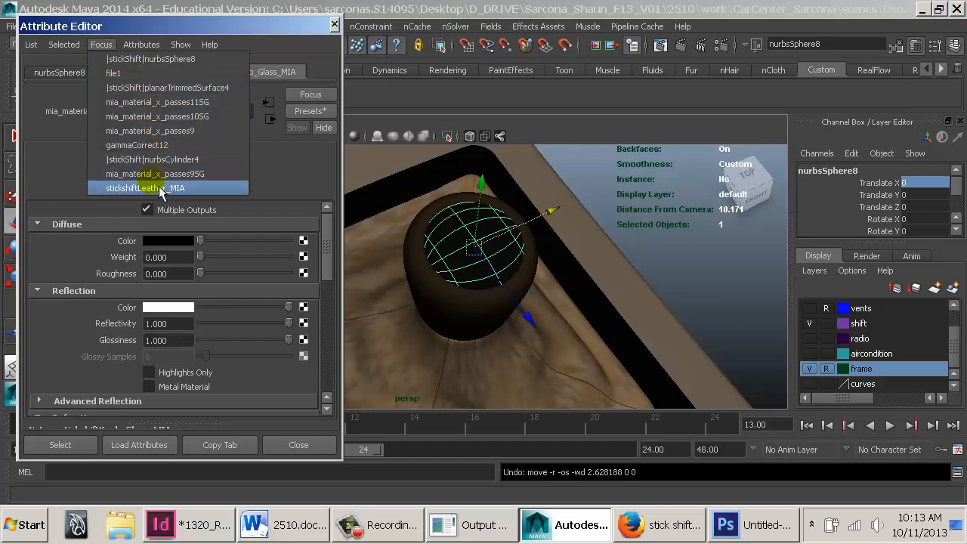
click(134, 76)
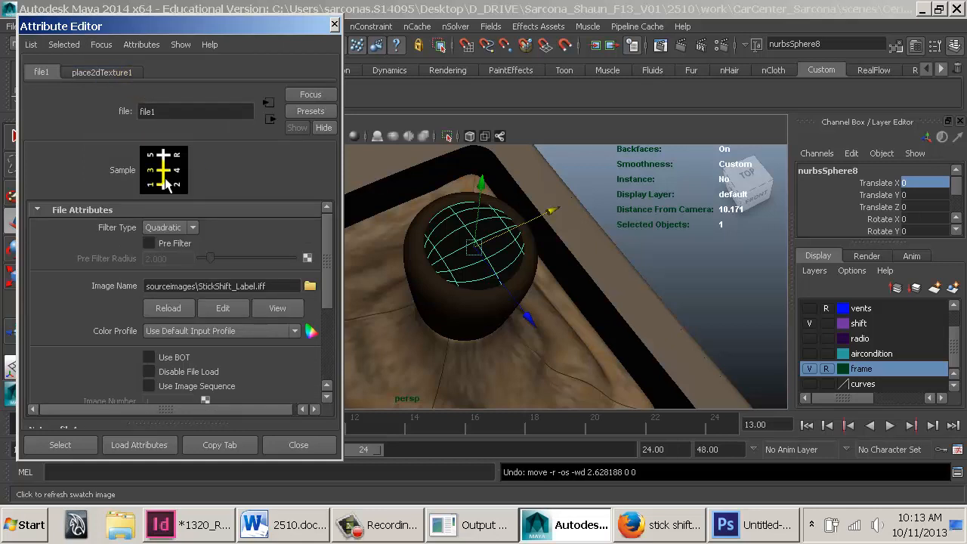
click(168, 309)
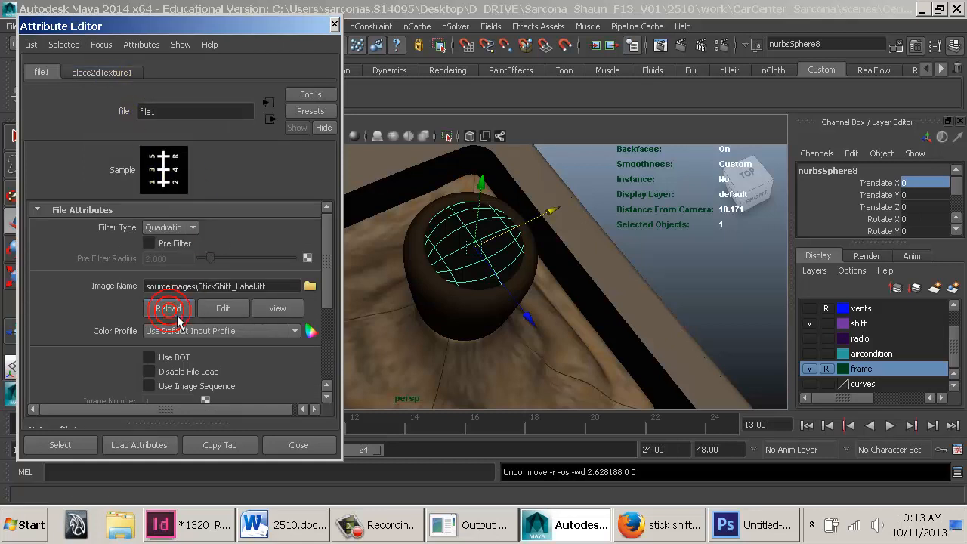
Render the current frame to check the knob label, close the render and attribute windows, and deselect the dome
click(689, 50)
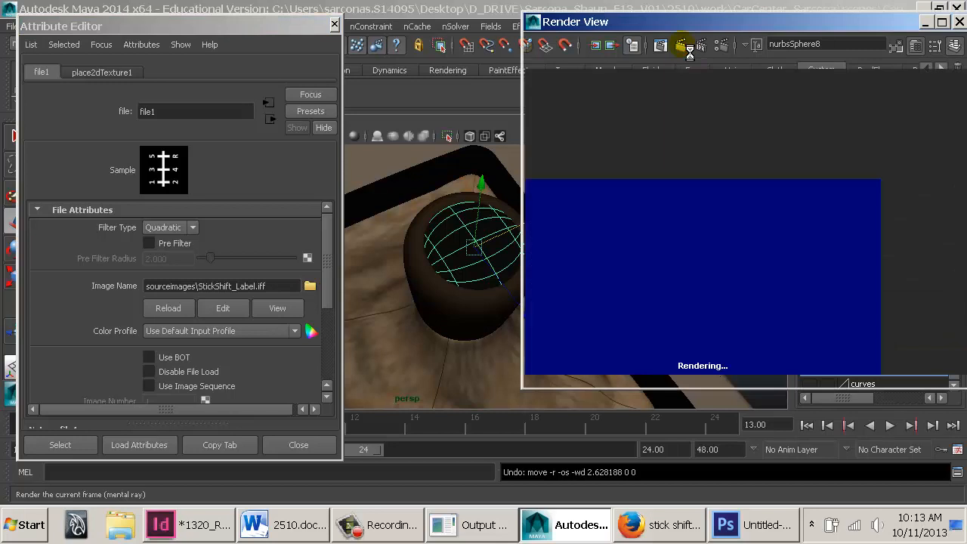
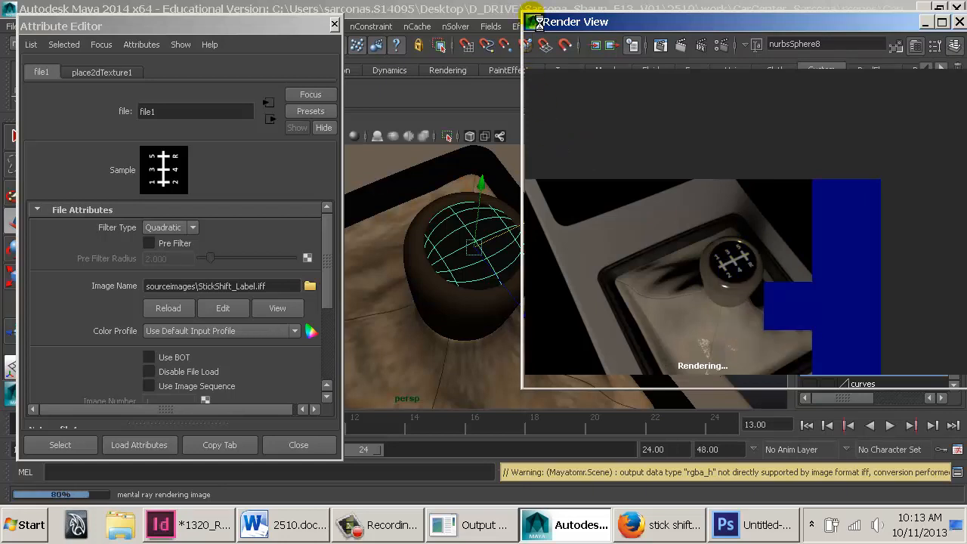
double_click(540, 24)
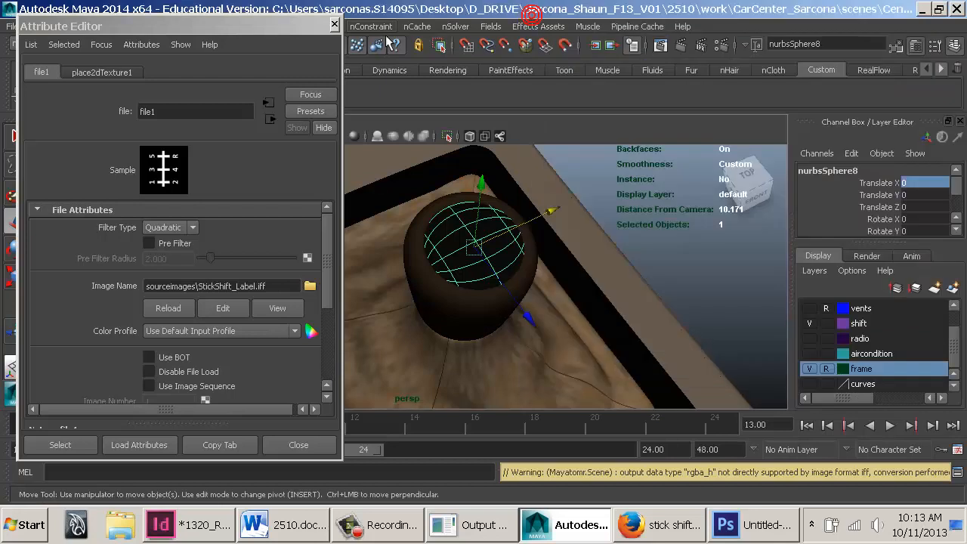
click(334, 24)
click(671, 282)
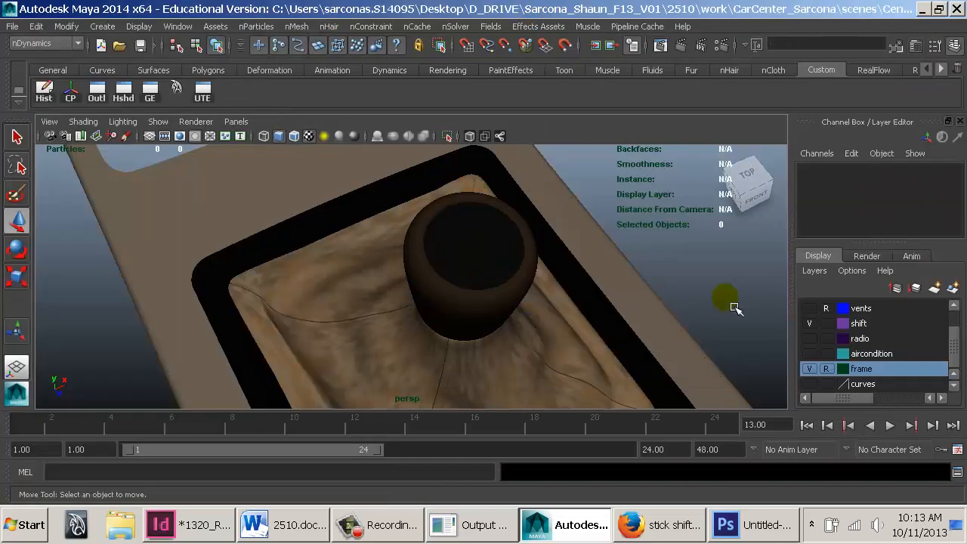
Save the Maya scene
key(super)
alt+right_drag(734, 307, 495, 258)
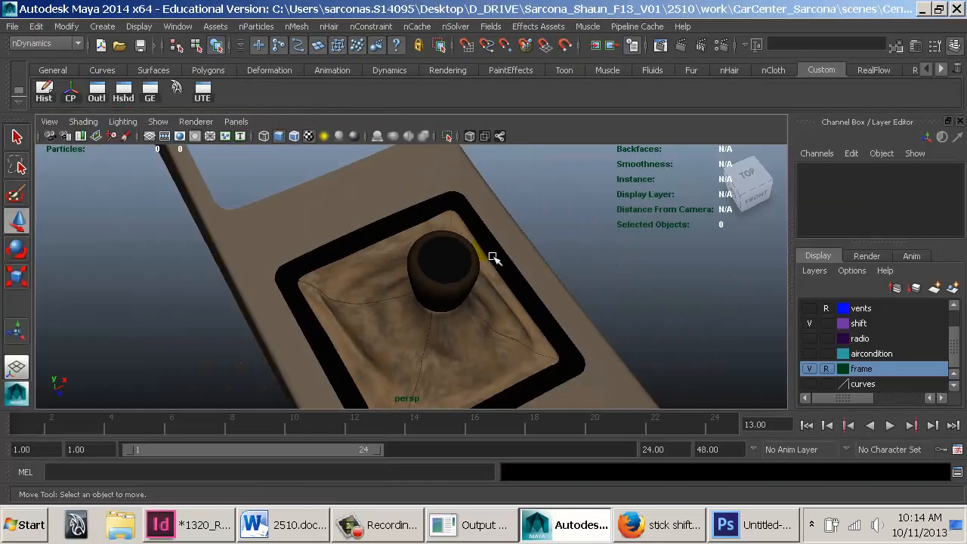
key(ctrl+s)
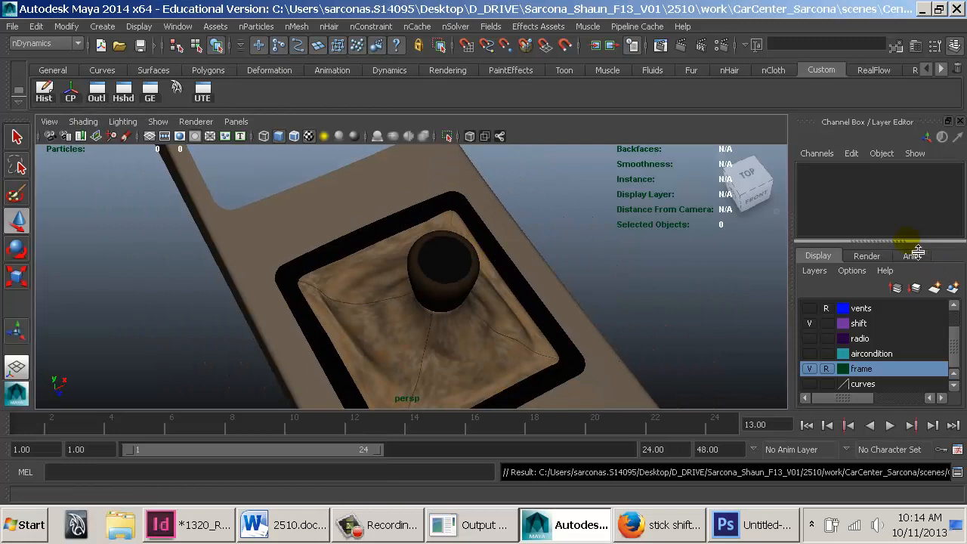
Set the shift display layer to Reference mode
drag(916, 241, 918, 230)
scroll(826, 342, up, 1)
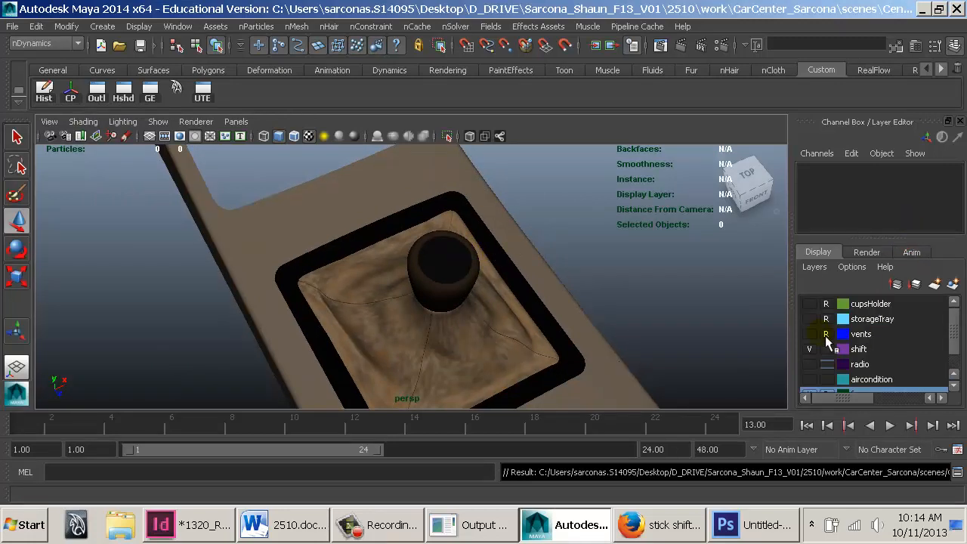
click(826, 349)
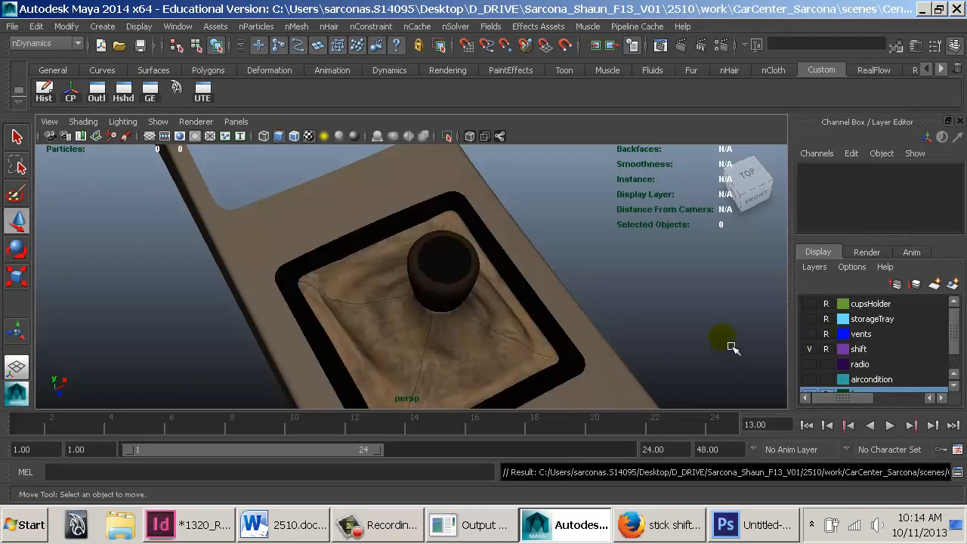
mouse_move(727, 343)
alt+mouse_down()
mouse_move(685, 305)
mouse_move(279, 268)
mouse_move(531, 317)
alt+mouse_up()
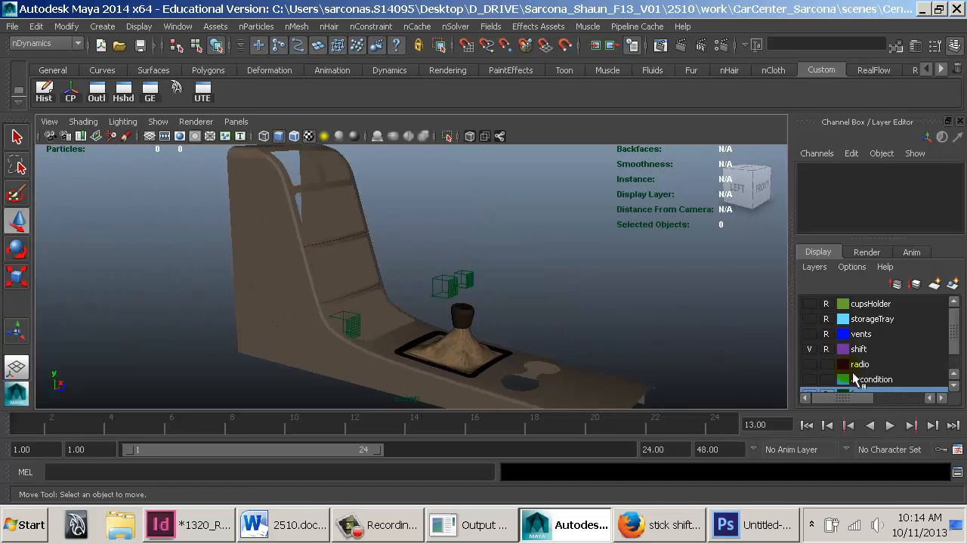
scroll(862, 363, down, 2)
click(862, 368)
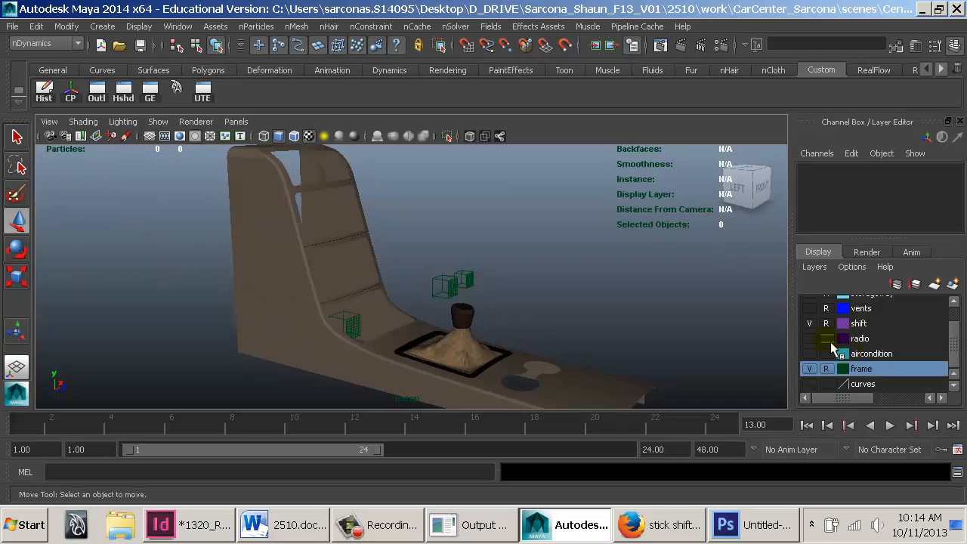
Make the radio and aircondition display layers visible and frame a dial surface on the air-conditioning panel
click(809, 338)
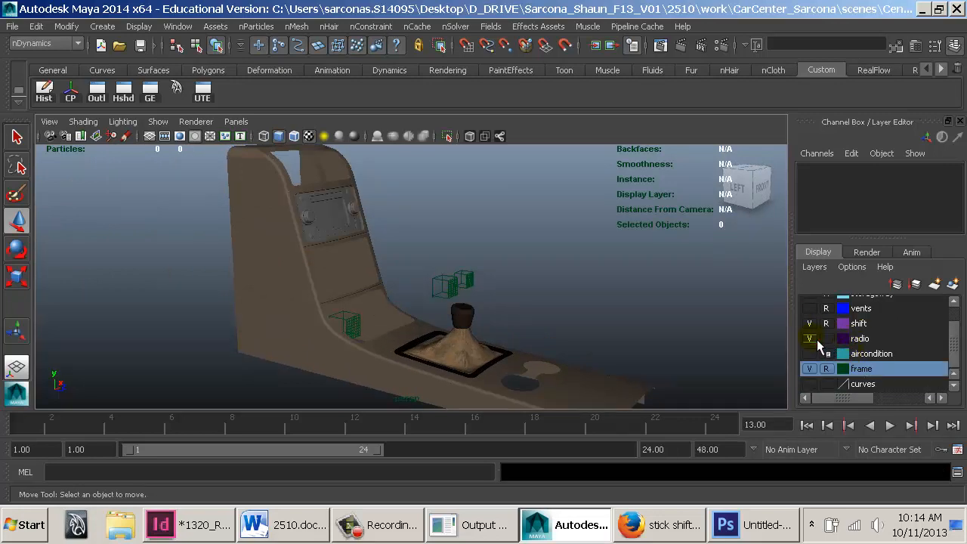
click(809, 354)
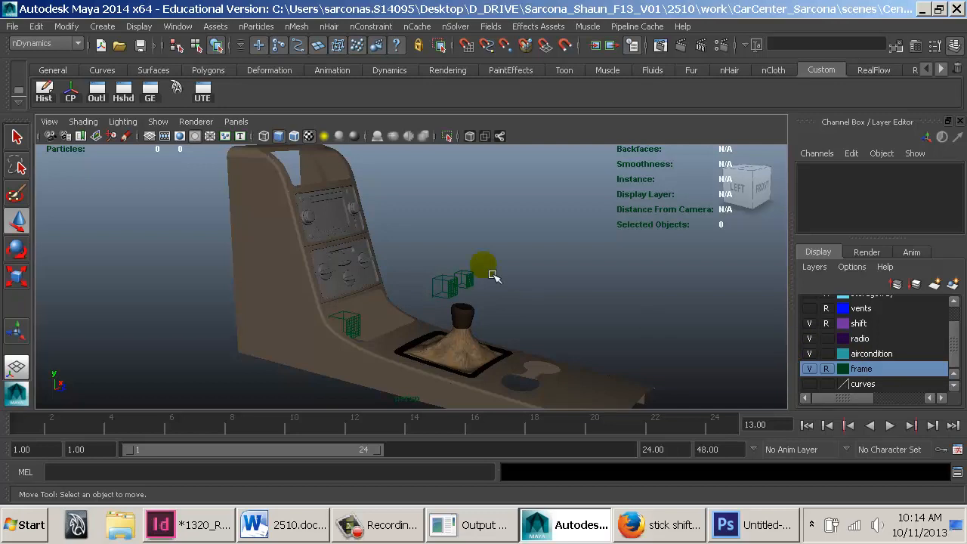
alt+drag(493, 276, 460, 264)
click(381, 275)
key(f)
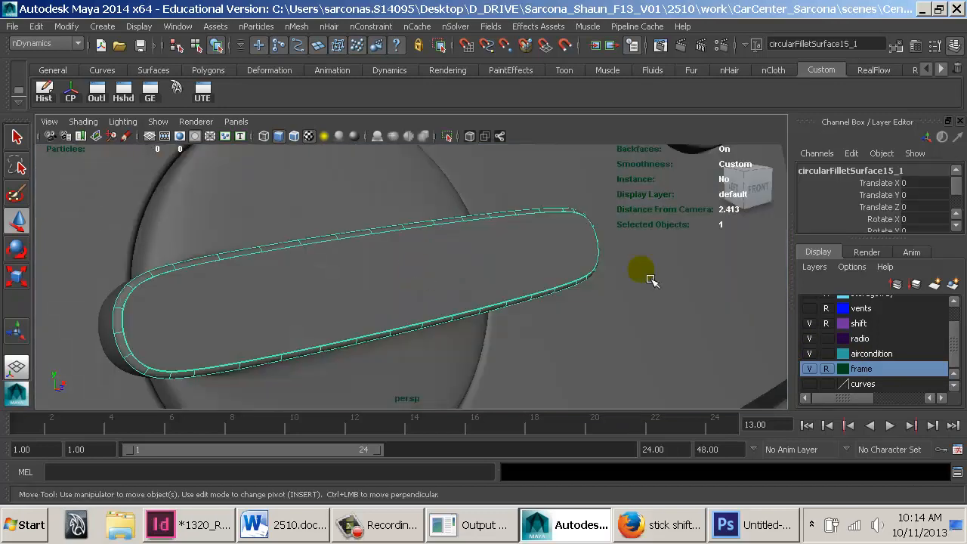
Examine the radio and air-conditioning panels in the console from the front and from the side
alt+right_drag(642, 270, 341, 230)
alt+right_drag(709, 290, 532, 260)
alt+middle_drag(535, 263, 559, 325)
click(595, 284)
alt+drag(564, 227, 582, 249)
alt+middle_drag(508, 206, 553, 302)
alt+right_drag(558, 302, 450, 270)
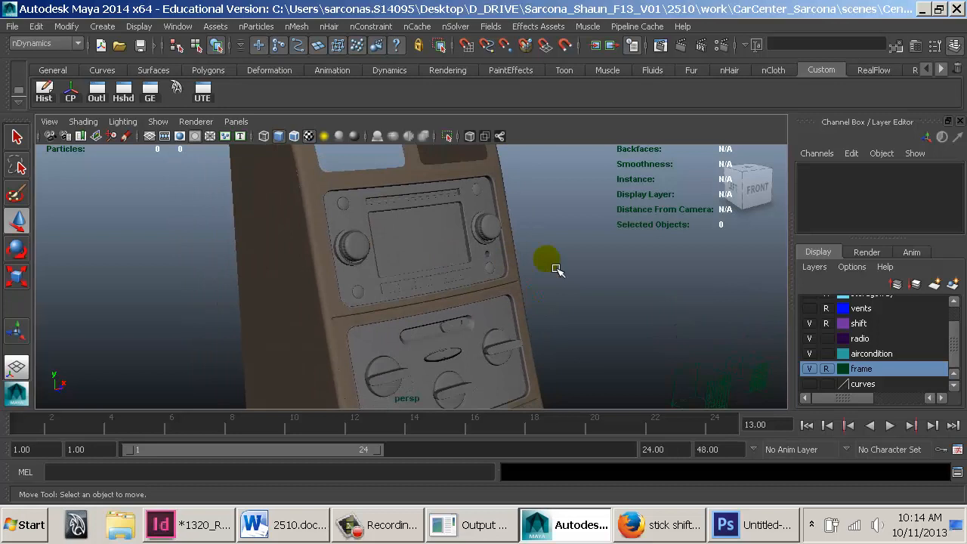
alt+drag(556, 270, 433, 276)
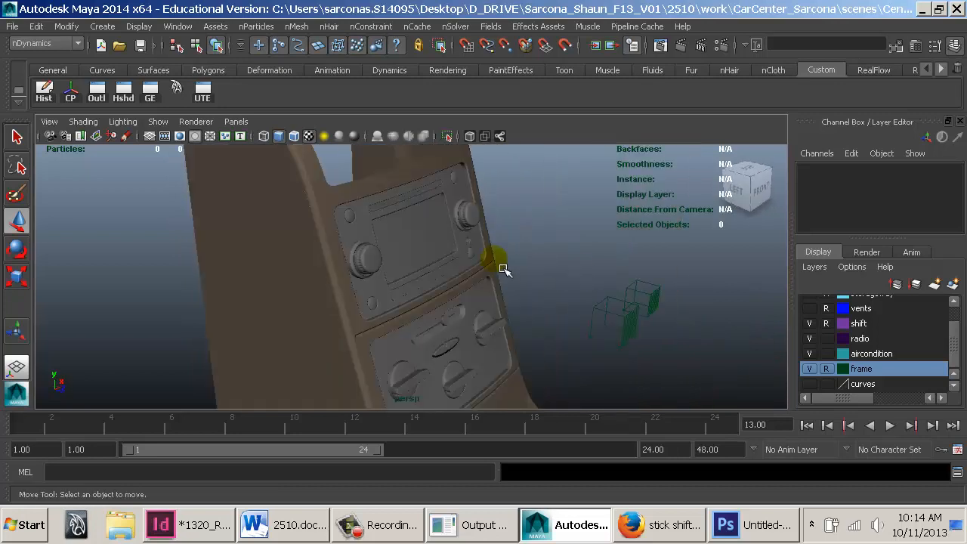
alt+drag(497, 263, 467, 255)
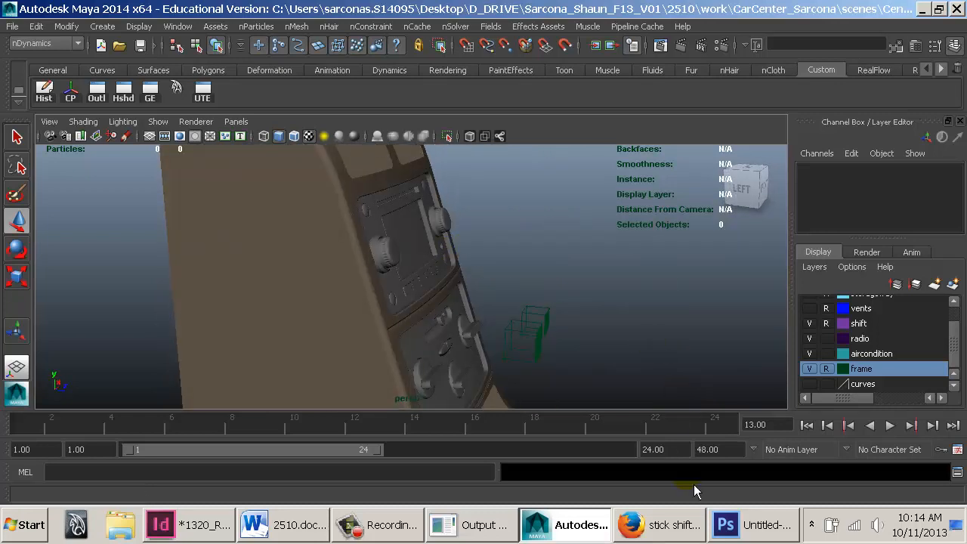
Switch to Firefox, view the cgtutsplus YouTube videos page, and return to Maya
click(657, 525)
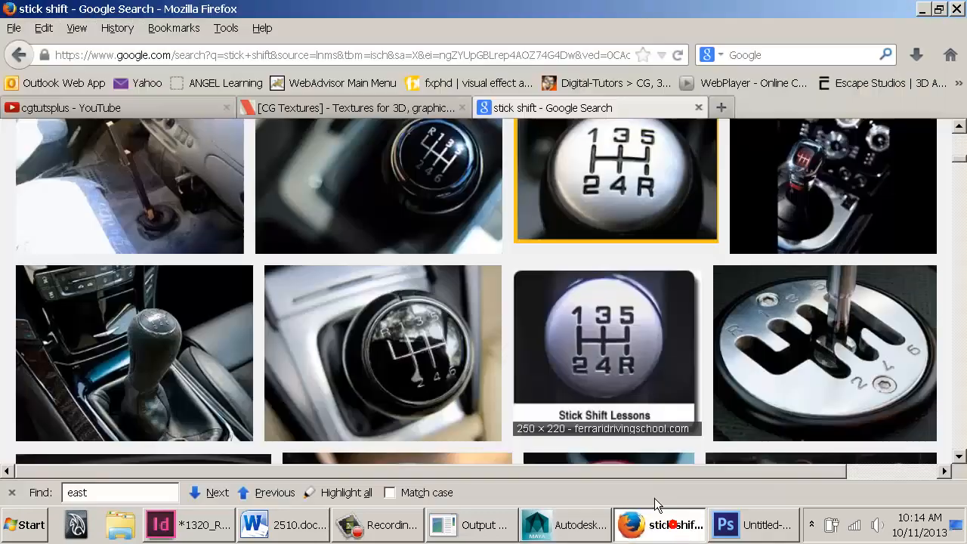
click(181, 112)
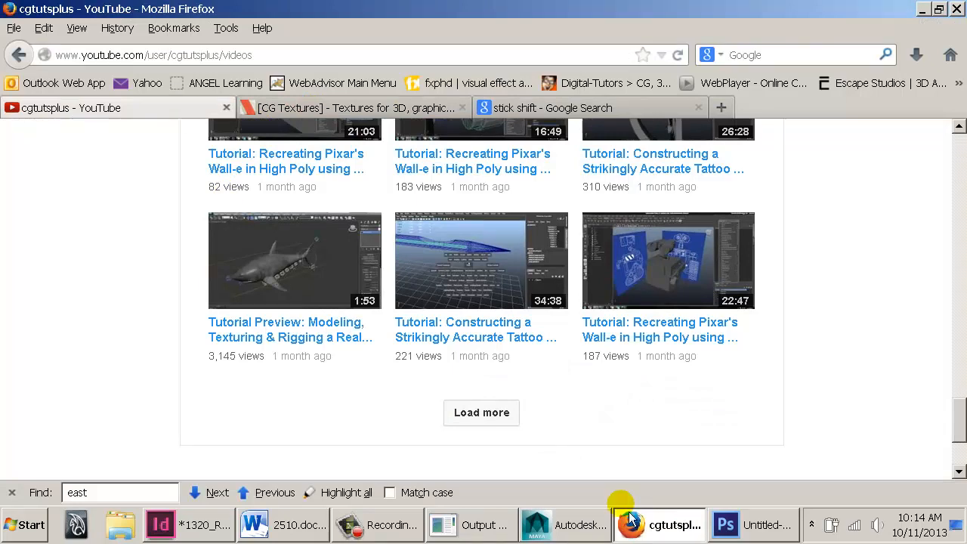
click(654, 525)
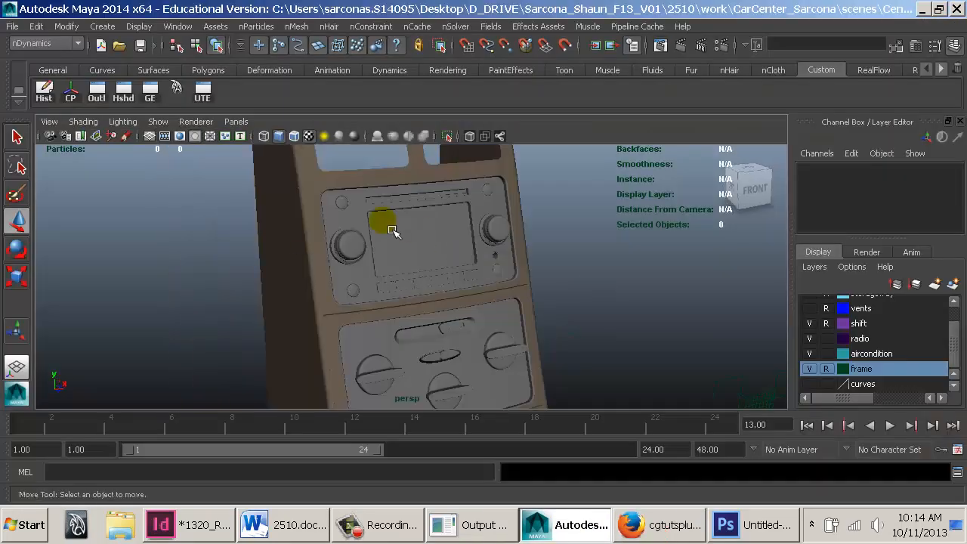
Select the radio's screen surface and examine the radio face up close
click(446, 238)
scroll(469, 248, down, 5)
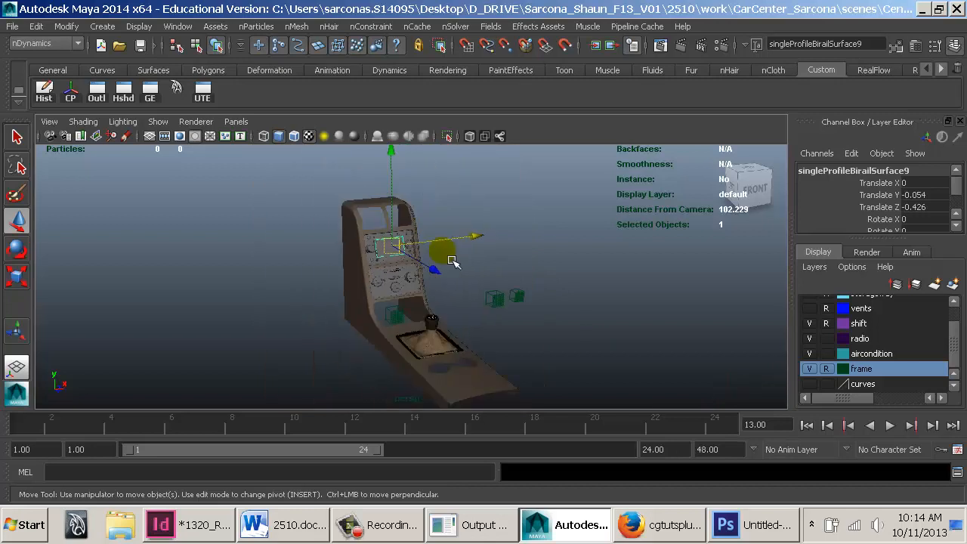
scroll(452, 260, down, 1)
alt+right_drag(271, 255, 589, 270)
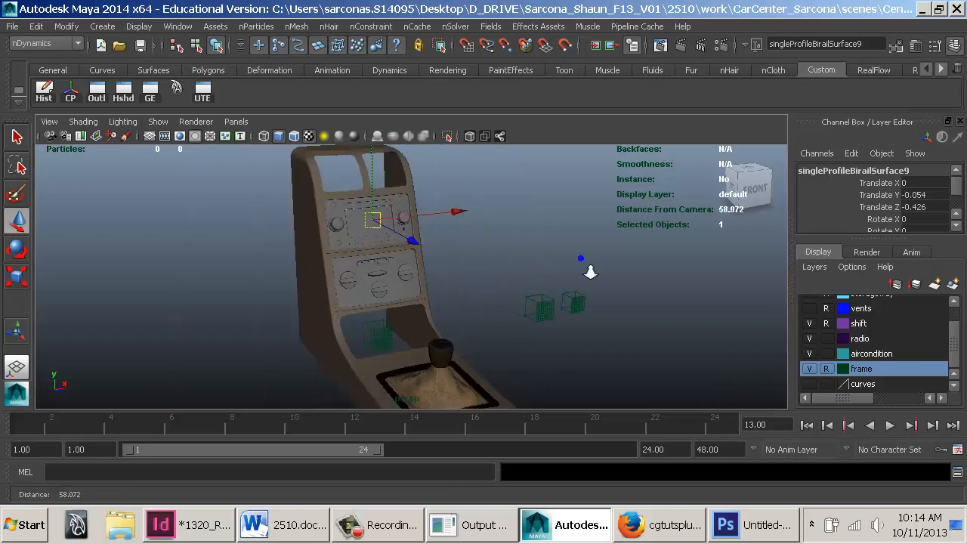
alt+right_drag(314, 281, 631, 290)
alt+middle_drag(357, 311, 552, 470)
alt+right_drag(374, 343, 710, 361)
alt+middle_drag(514, 302, 486, 272)
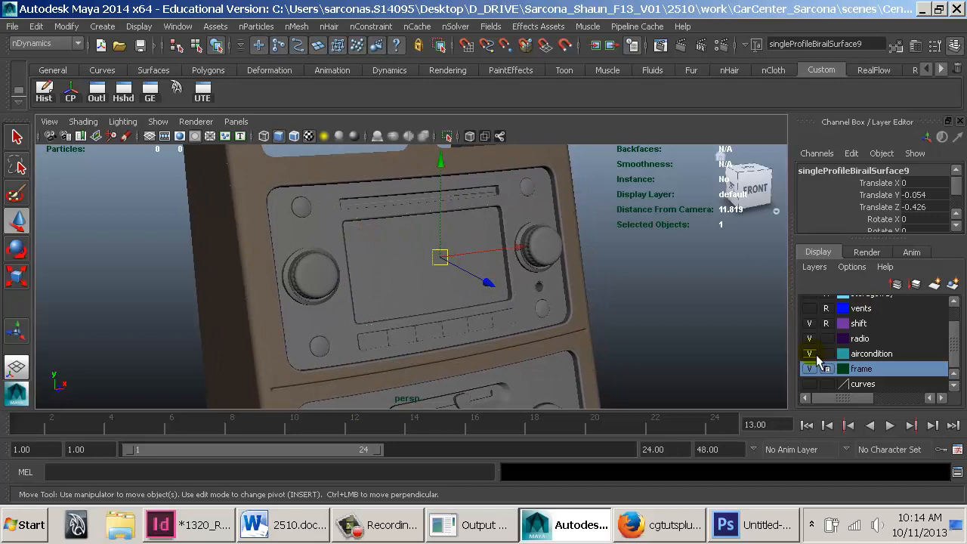
Hide the aircondition display layer while keeping the radio layer visible
click(811, 340)
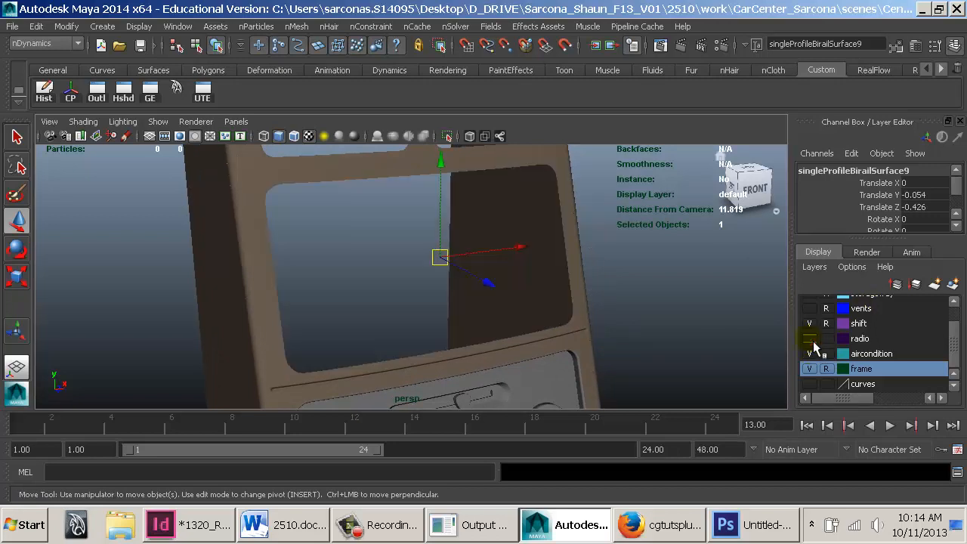
click(811, 338)
click(811, 354)
alt+drag(639, 330, 631, 336)
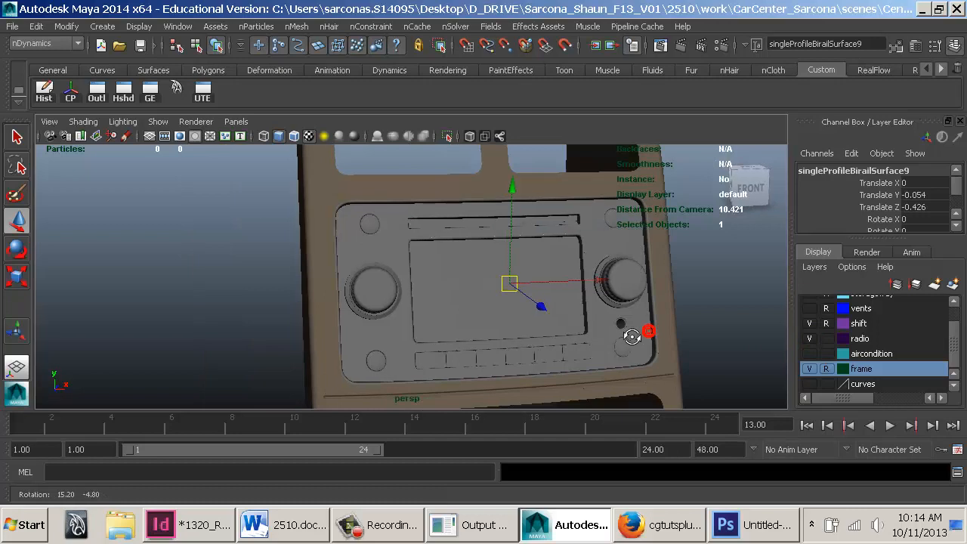
Select all of the radio's surfaces and assign them a new mia_material_x_passes material
alt+right_drag(631, 337, 318, 242)
drag(272, 192, 647, 378)
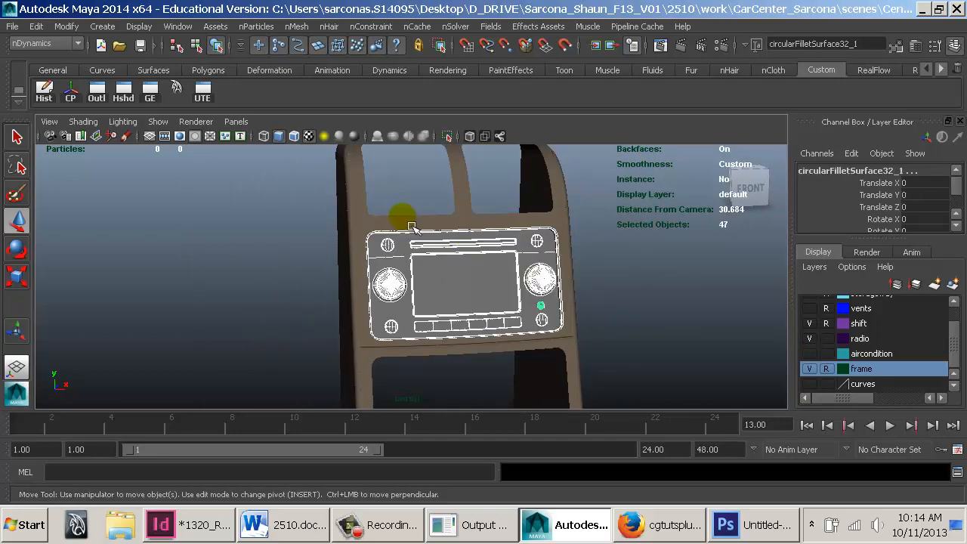
key(space)
click(279, 354)
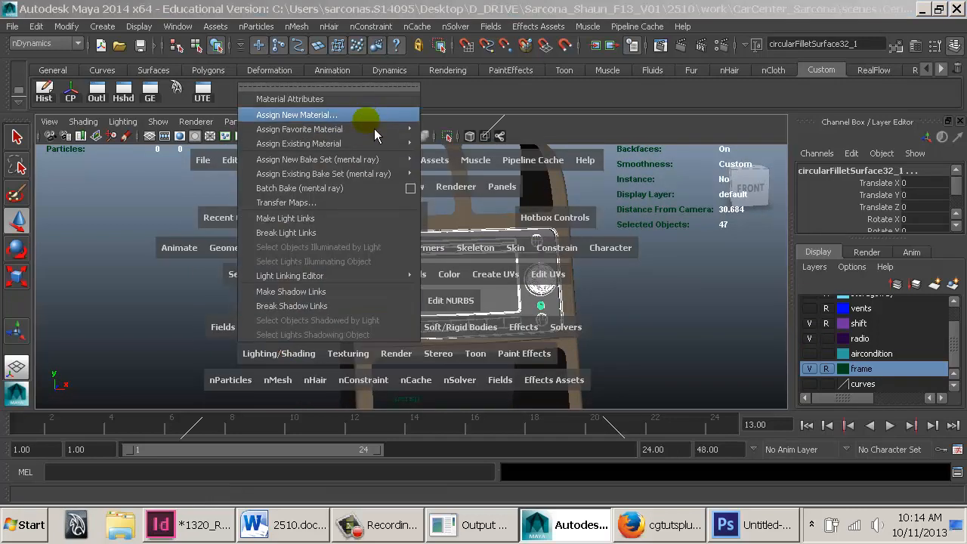
mouse_move(378, 129)
click(465, 248)
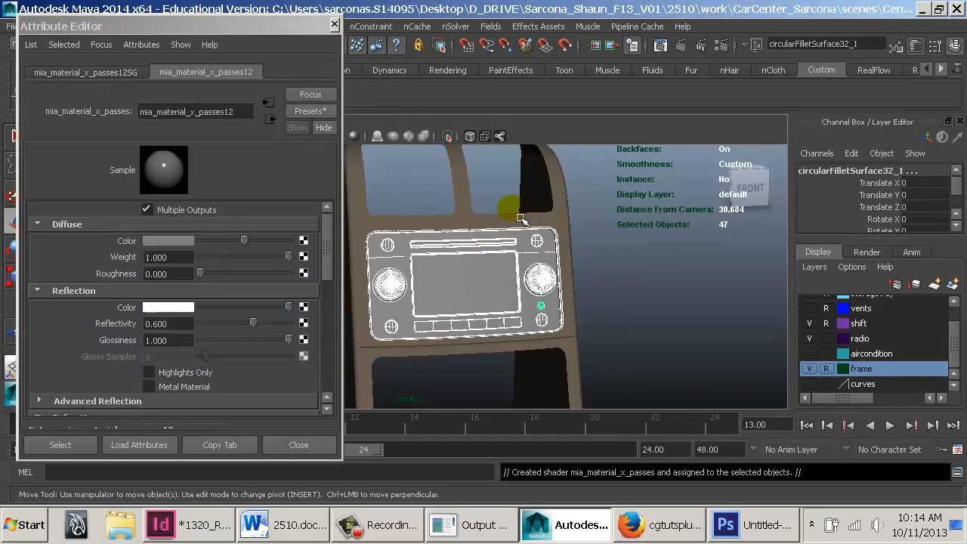
Rename the radio's new material as radioface_MIA
double_click(236, 111)
text(rac)
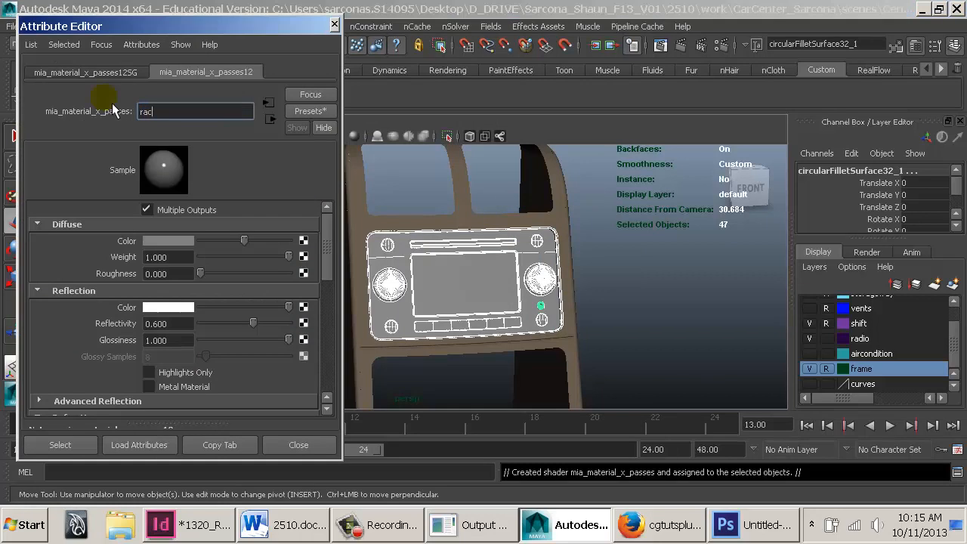
key(BackSpace)
text(dioface_MIA)
key(Return)
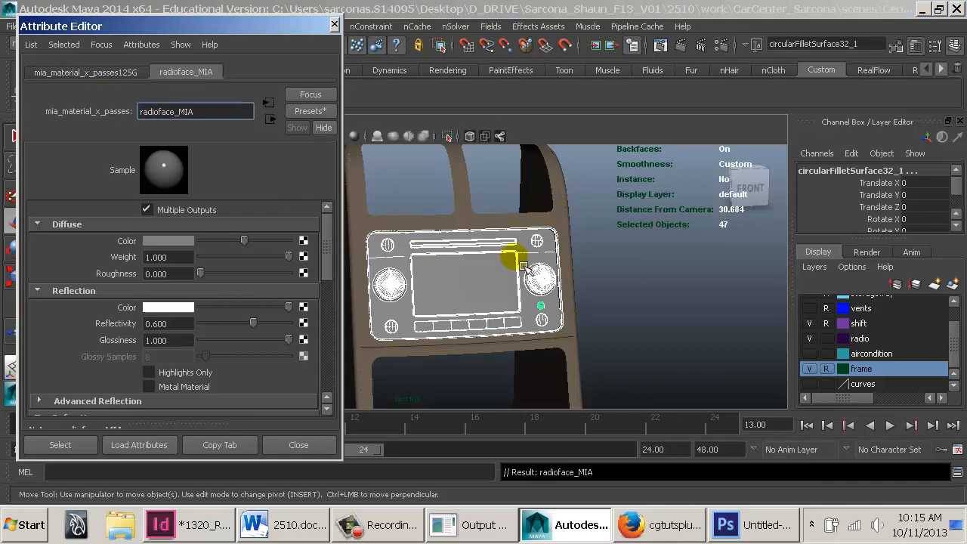
Examine the radio face around its knob and screen up close
alt+middle_drag(467, 198, 470, 168)
alt+drag(470, 167, 662, 353)
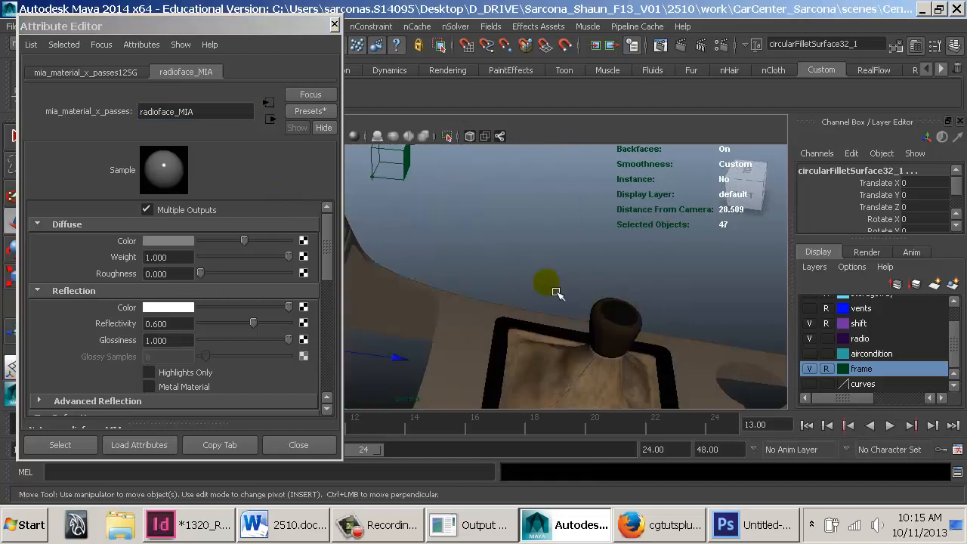
alt+middle_drag(430, 223, 672, 274)
alt+drag(648, 264, 532, 262)
alt+right_drag(523, 253, 736, 292)
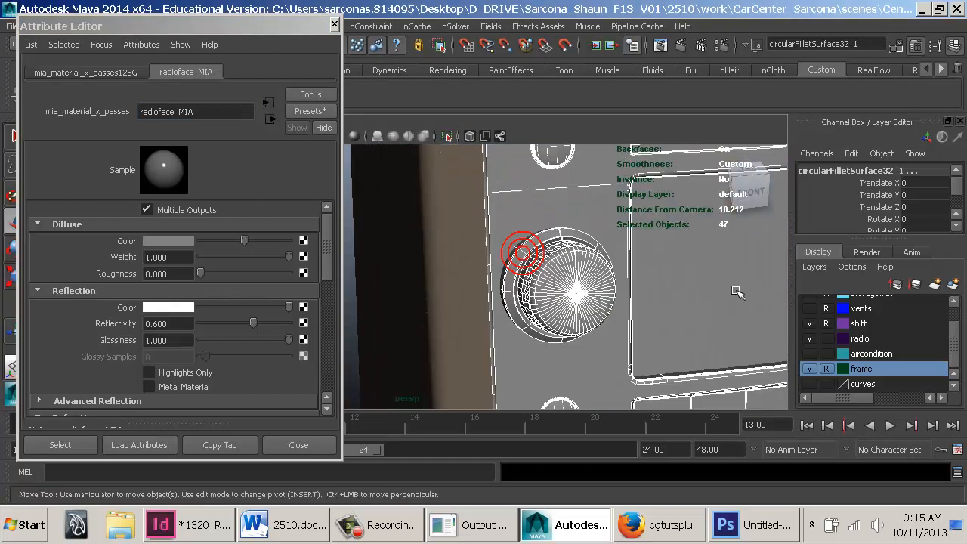
alt+middle_drag(737, 292, 507, 256)
alt+right_drag(508, 256, 442, 234)
alt+middle_drag(442, 234, 437, 227)
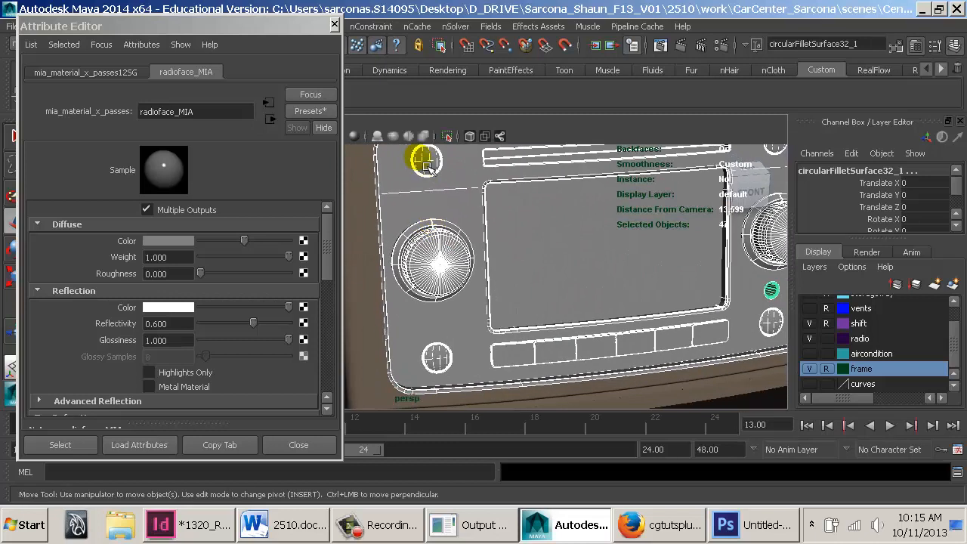
Check the round buttons at the radio's corners by selecting them one after another
click(435, 168)
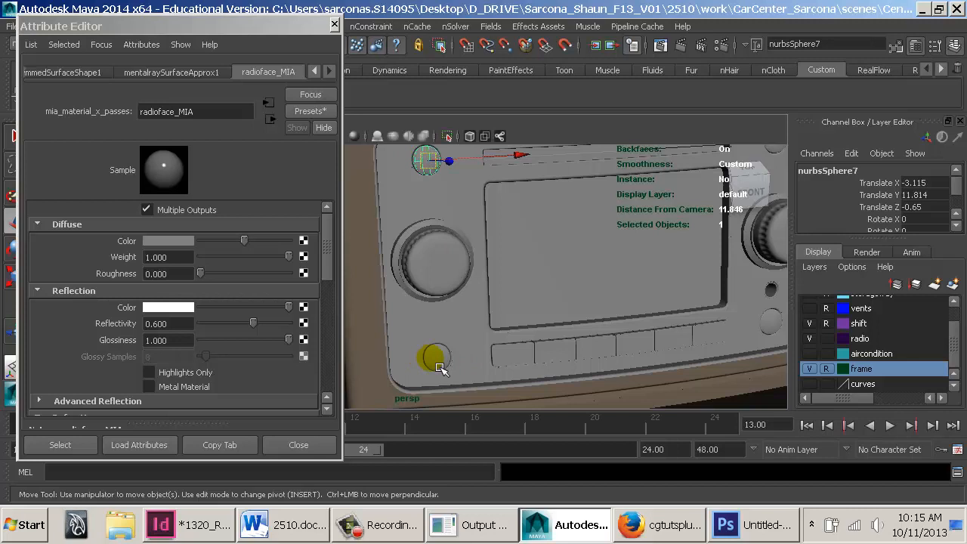
click(436, 358)
click(774, 322)
alt+middle_drag(742, 189, 691, 226)
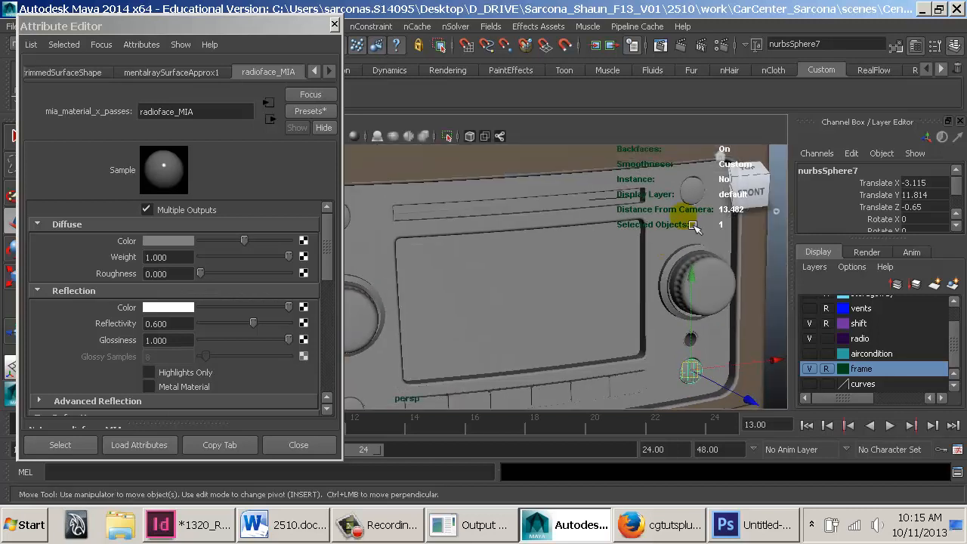
click(689, 191)
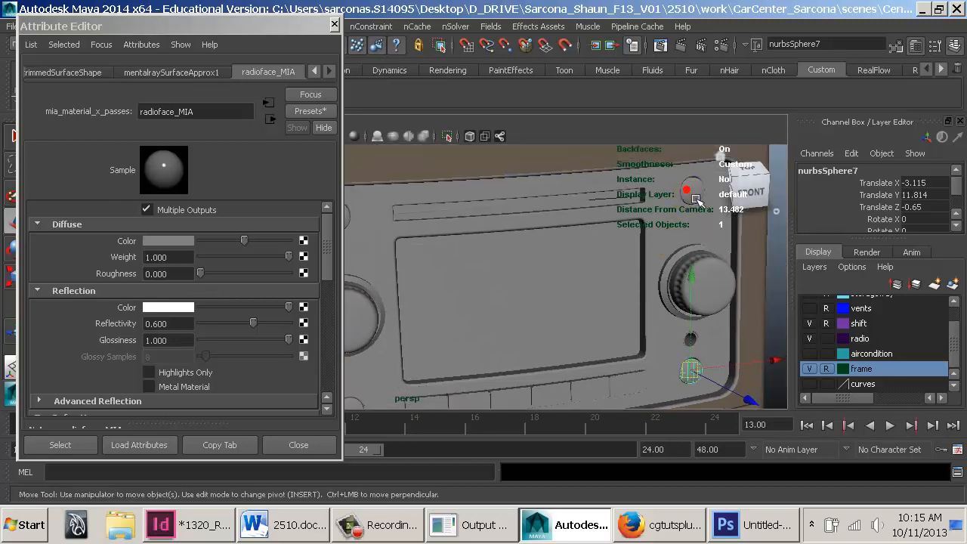
click(668, 236)
Check how the row of rectangular buttons below the radio's screen is divided into surfaces by selecting its parts
alt+middle_drag(579, 345, 688, 168)
click(572, 206)
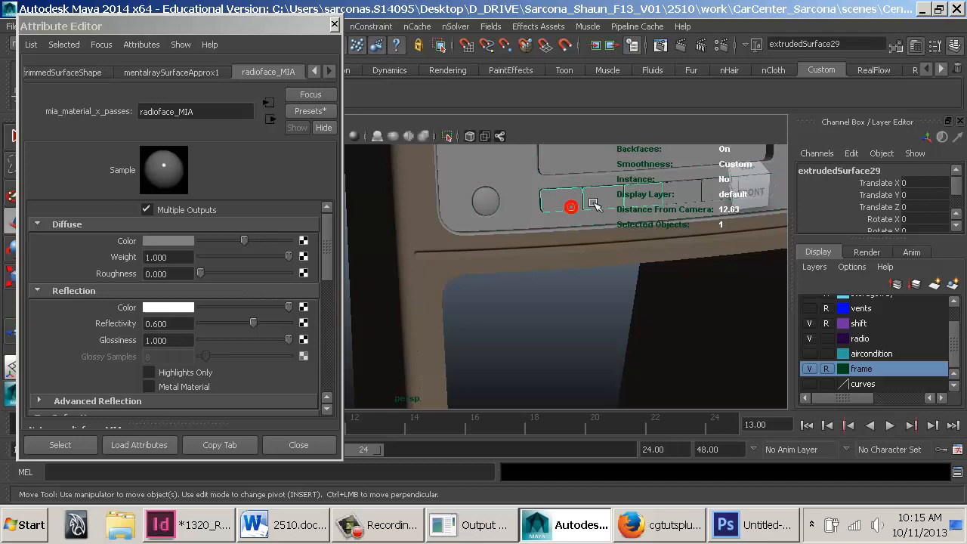
alt+middle_drag(594, 205, 534, 246)
click(610, 245)
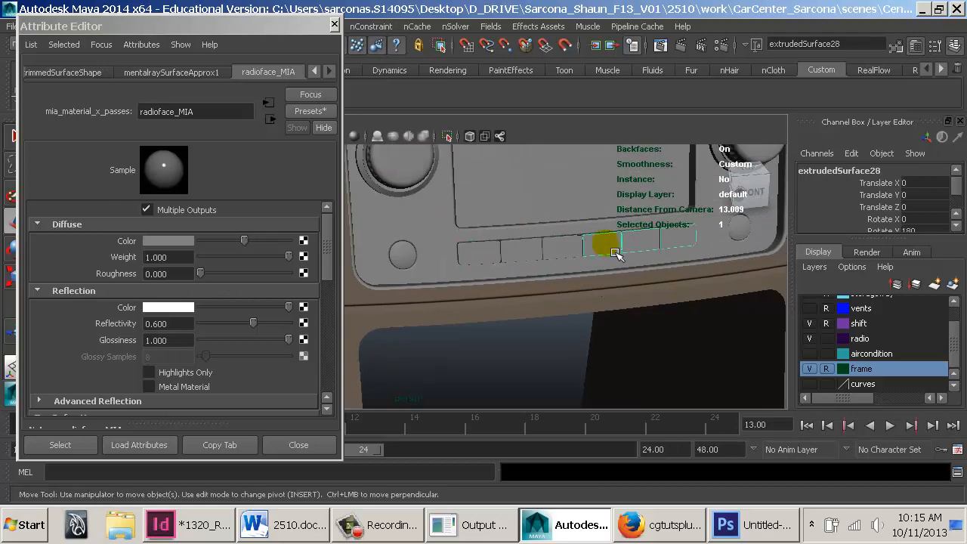
click(520, 250)
key(f)
alt+drag(519, 255, 549, 268)
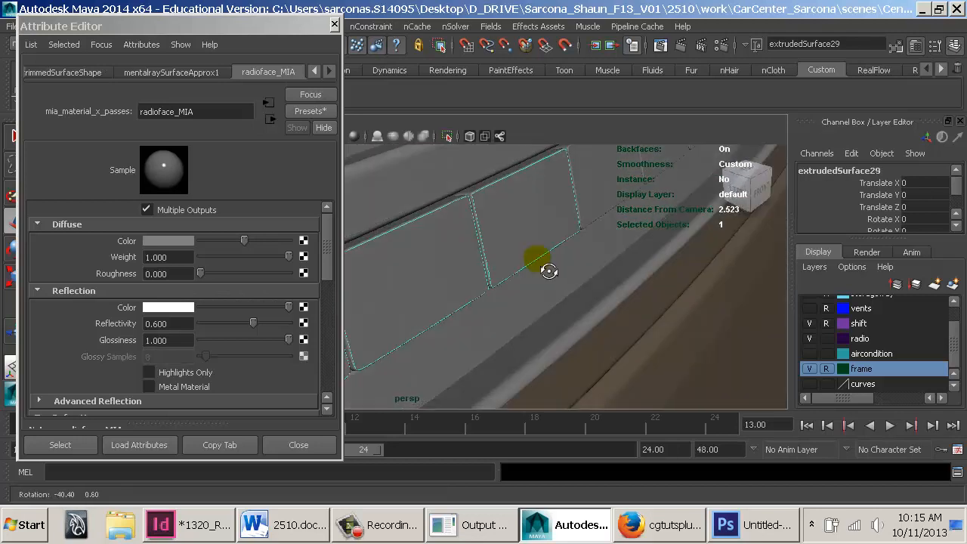
alt+right_drag(549, 268, 354, 242)
alt+middle_drag(501, 268, 609, 225)
click(635, 194)
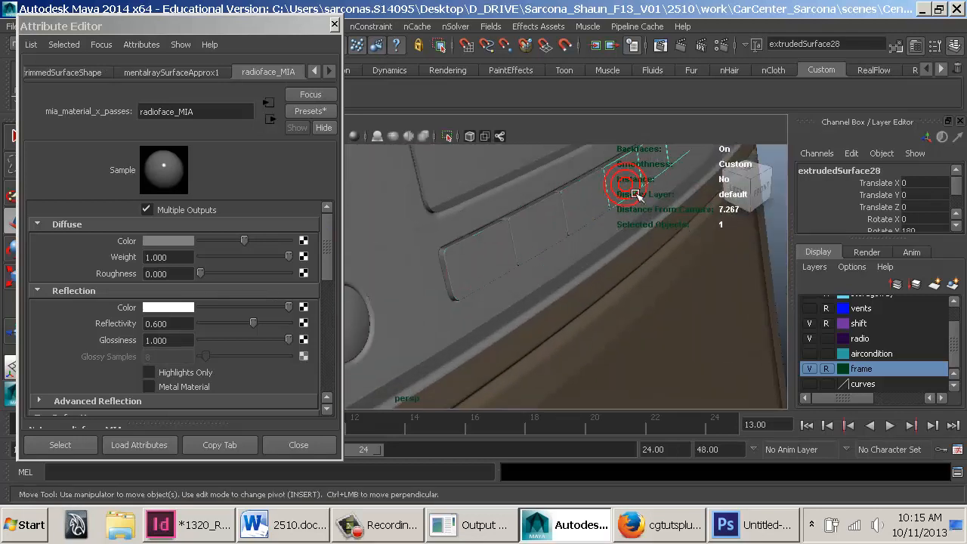
alt+middle_drag(635, 194, 629, 250)
alt+drag(626, 250, 567, 250)
alt+right_drag(476, 225, 355, 198)
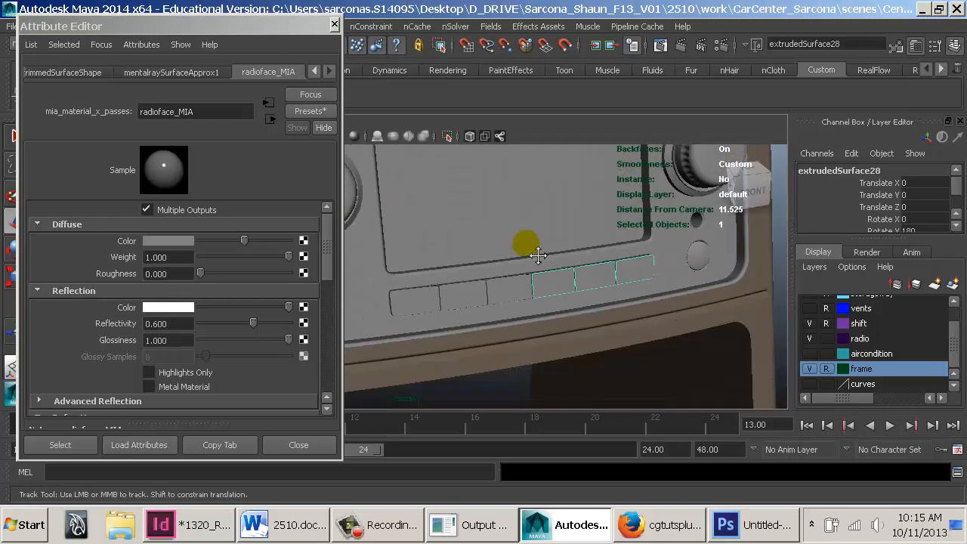
alt+middle_drag(528, 245, 566, 287)
alt+right_drag(563, 284, 479, 273)
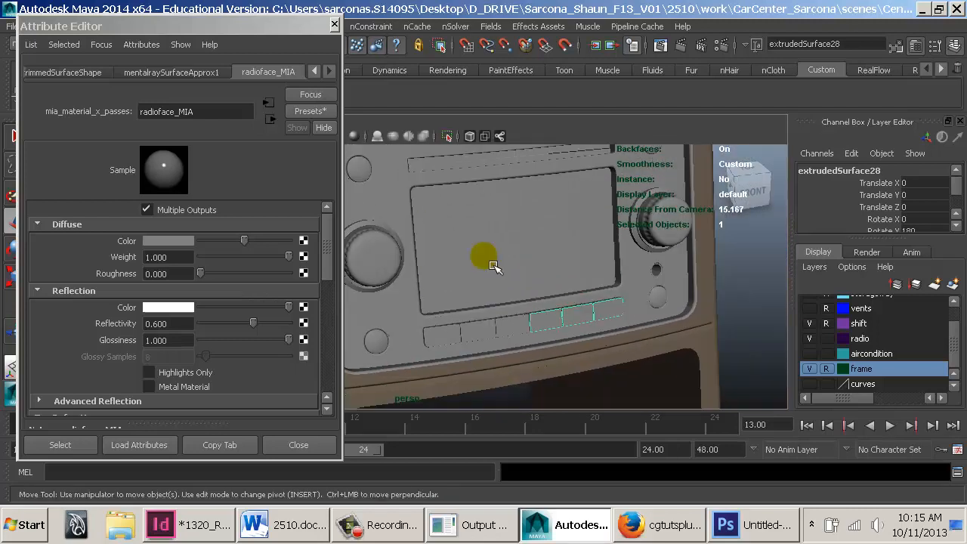
alt+middle_drag(492, 259, 521, 235)
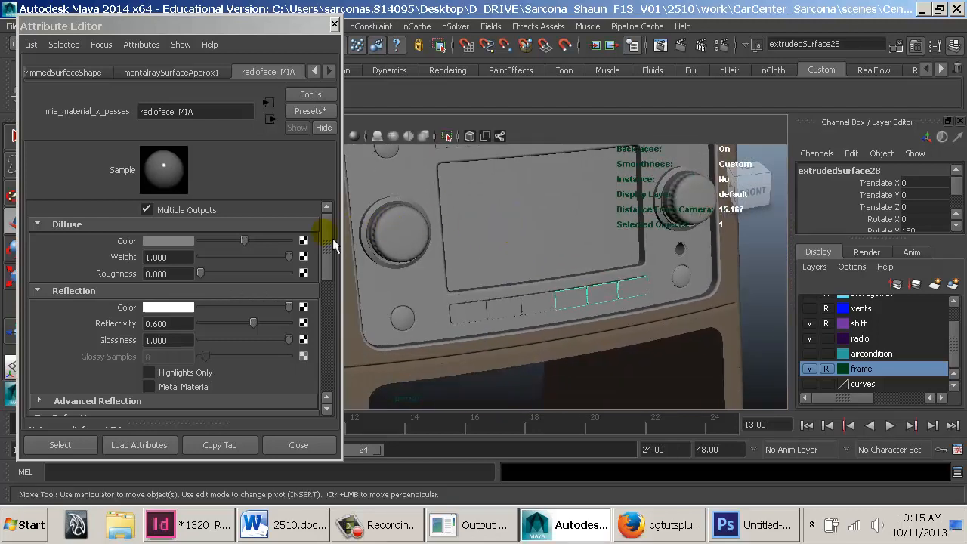
Map a Ramp texture to the Diffuse Color of the radioface_MIA material
click(303, 241)
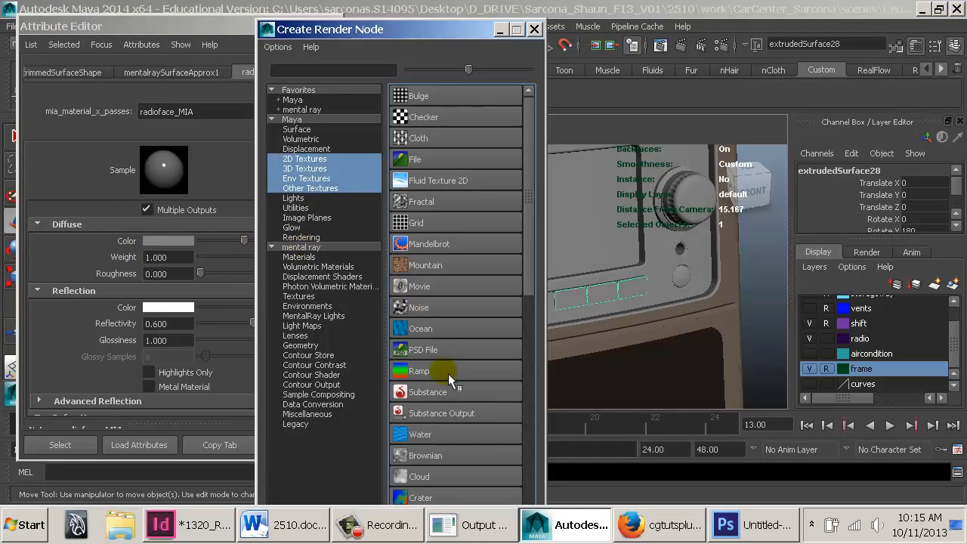
click(448, 373)
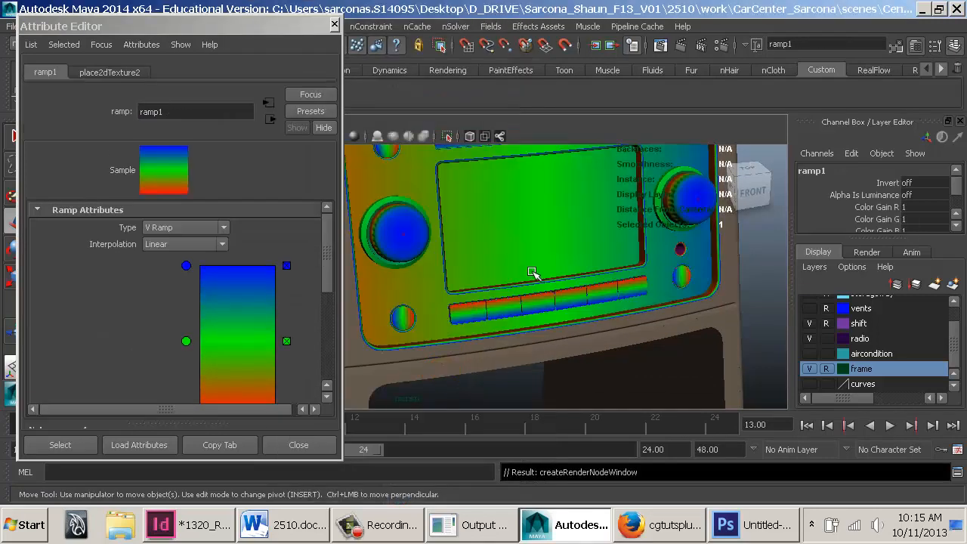
alt+drag(532, 272, 536, 244)
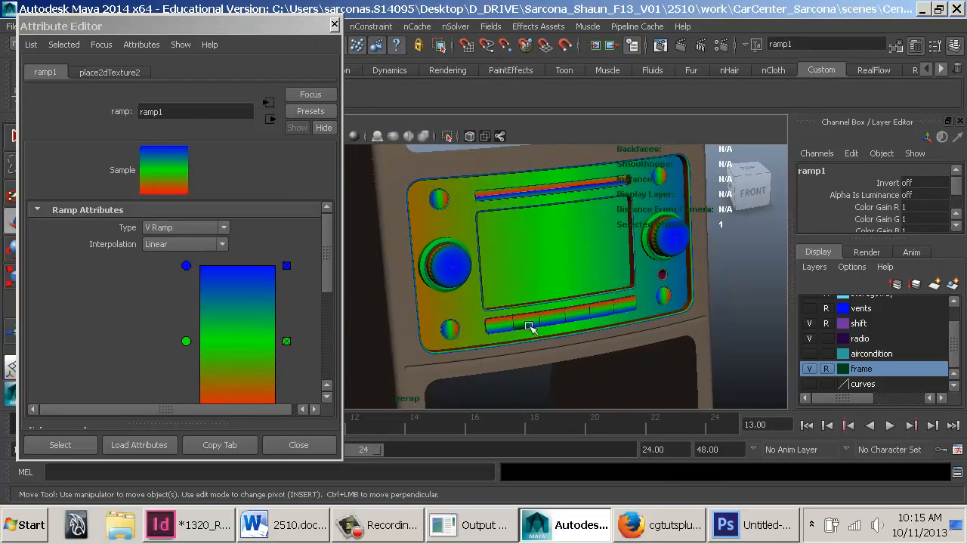
Switch to Photoshop to view the gear-shift pattern artwork, and return to Maya
click(150, 162)
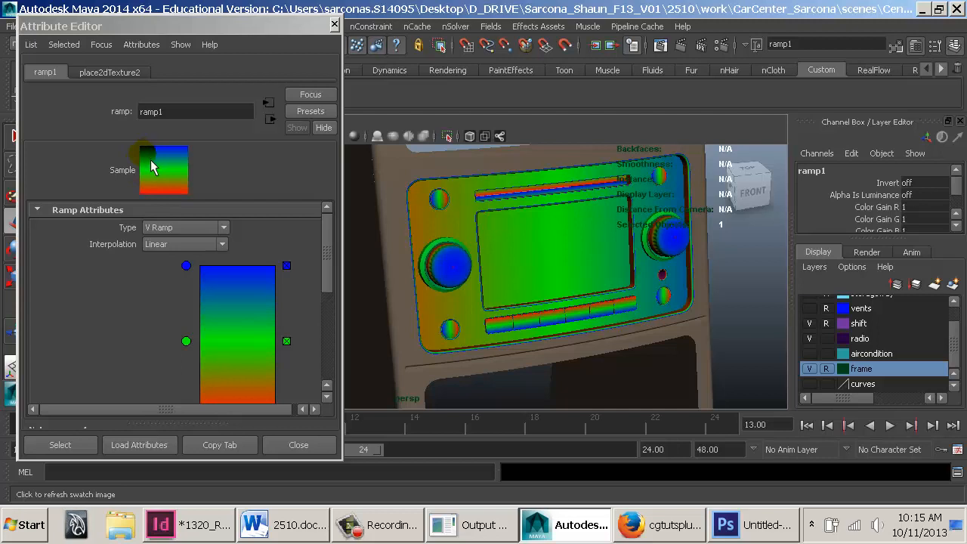
click(728, 525)
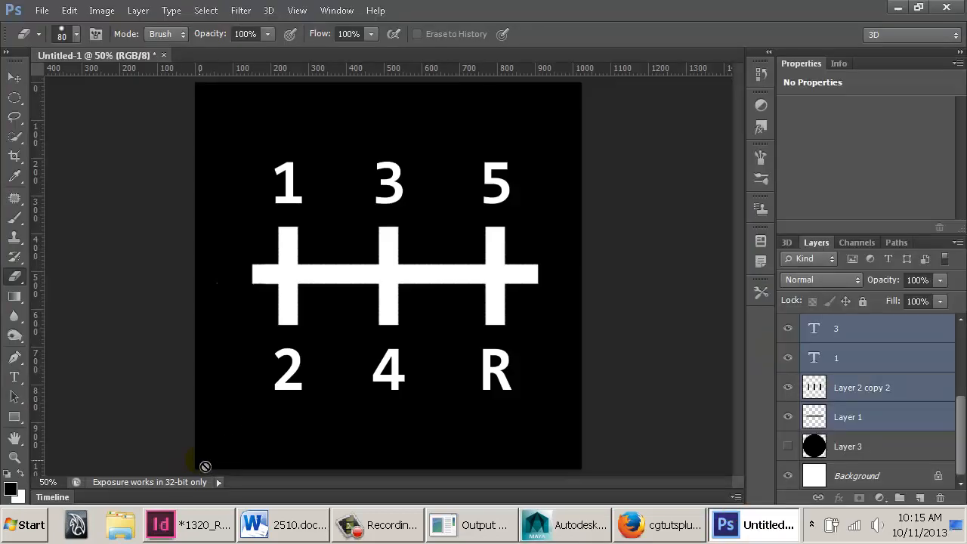
key(alt+Tab)
key(alt+Tab)
key(alt+Tab)
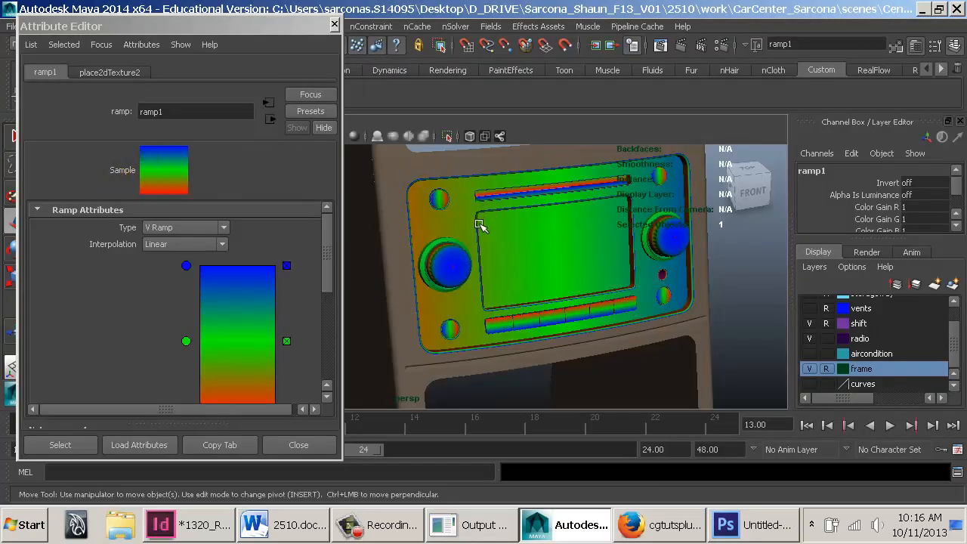
Pull the radio's screen surface forward out of the radio face, and undo the move
mouse_move(552, 261)
alt+middle_down()
mouse_move(576, 244)
mouse_move(544, 266)
alt+middle_up()
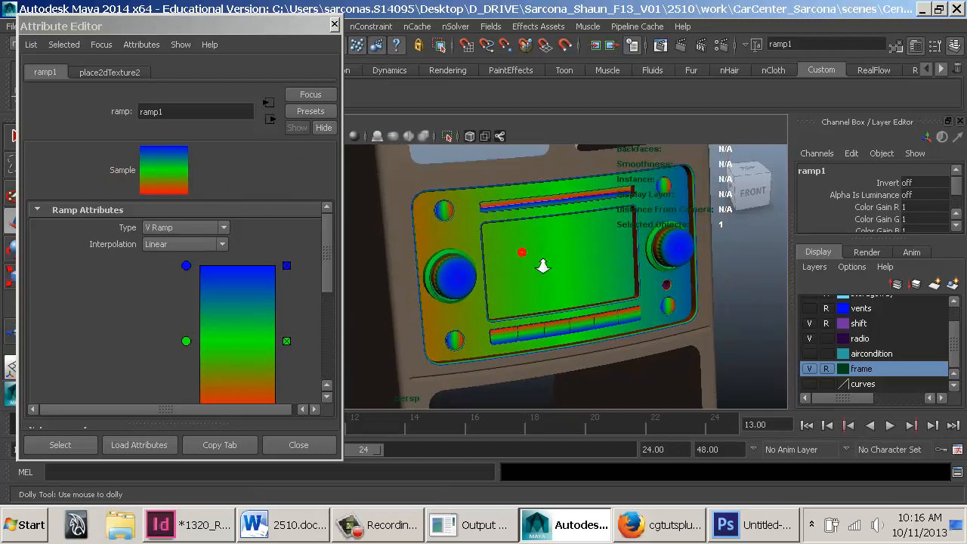
alt+right_drag(543, 266, 674, 273)
alt+middle_drag(673, 274, 513, 255)
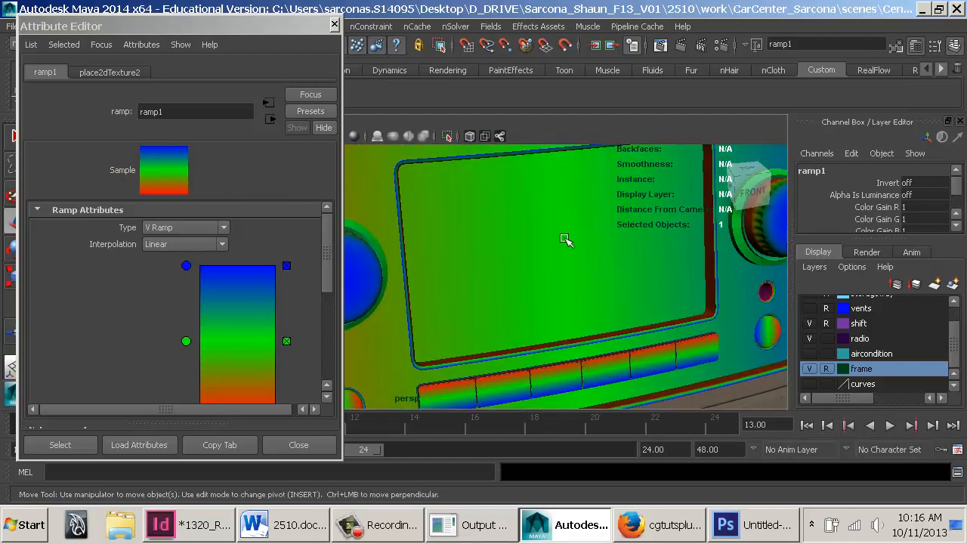
alt+drag(564, 239, 550, 258)
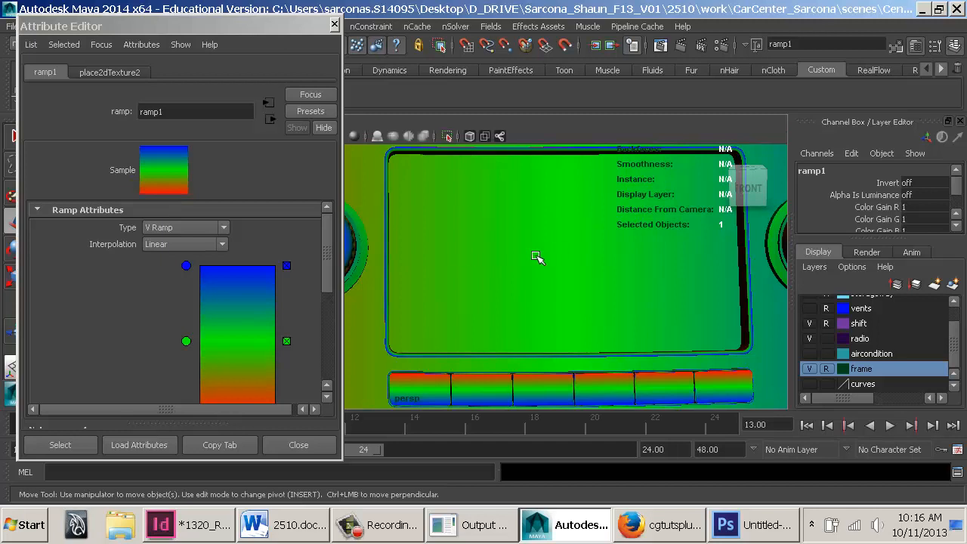
click(518, 297)
alt+drag(525, 287, 638, 291)
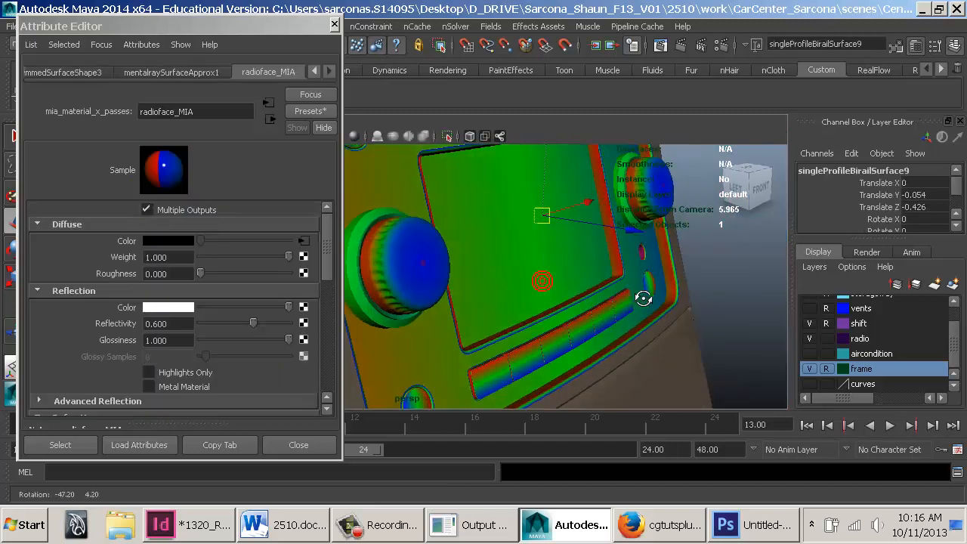
drag(667, 239, 784, 240)
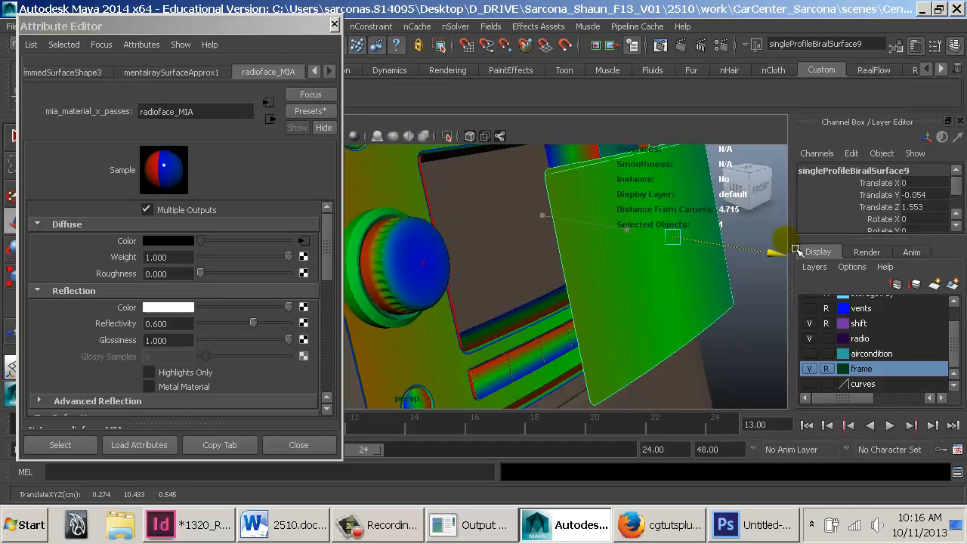
key(ctrl+z)
Duplicate the radio's screen surface and move the copy about 15.9 units along X, beside the console
alt+right_drag(747, 264, 475, 249)
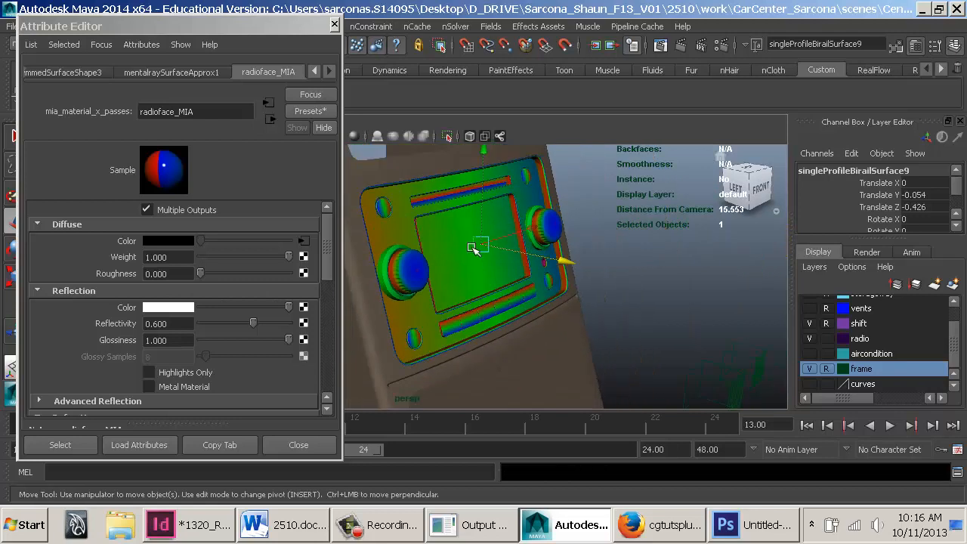
click(395, 225)
alt+drag(566, 253, 438, 246)
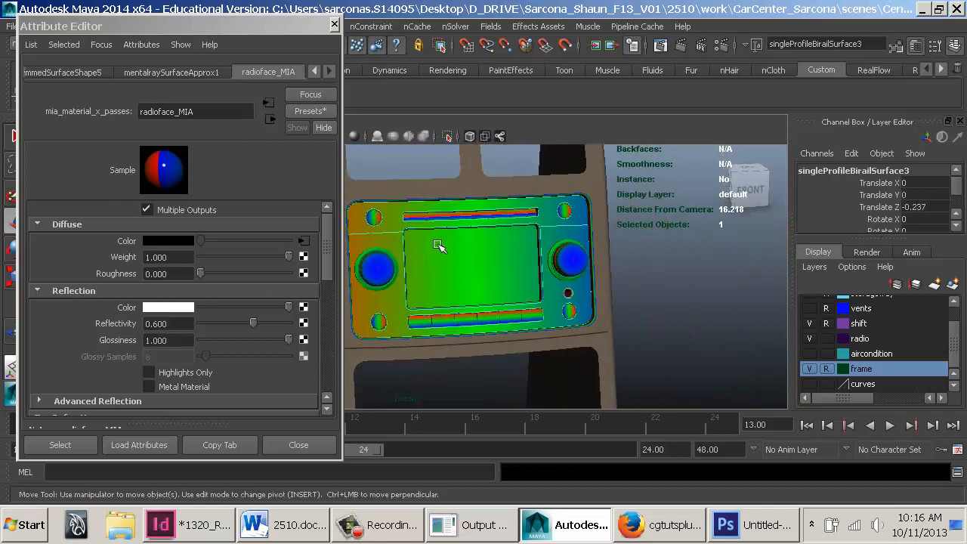
click(484, 291)
alt+drag(450, 281, 513, 285)
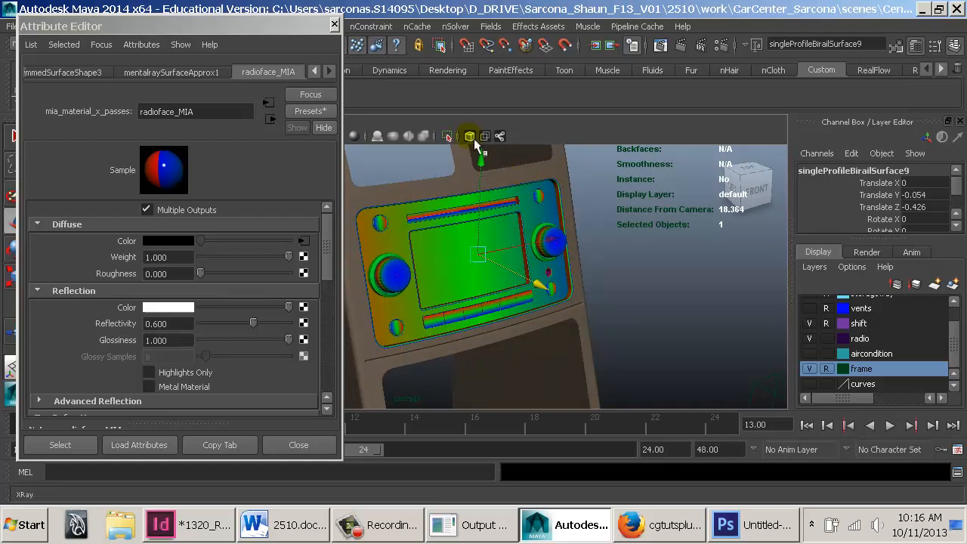
alt+right_drag(672, 354, 506, 253)
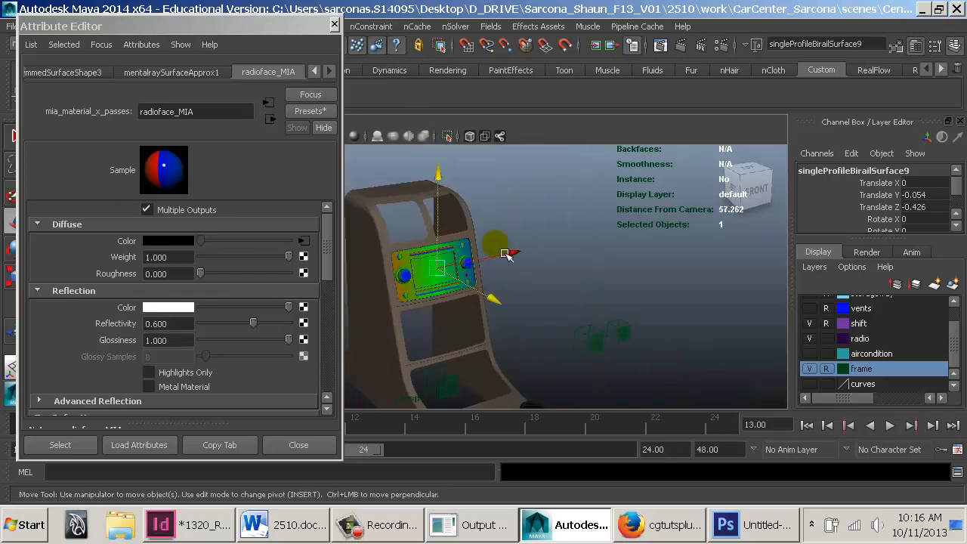
key(ctrl+d)
drag(522, 263, 638, 249)
Untrim the duplicated screen surface to view its full underlying shape, and undo the untrim
key(space)
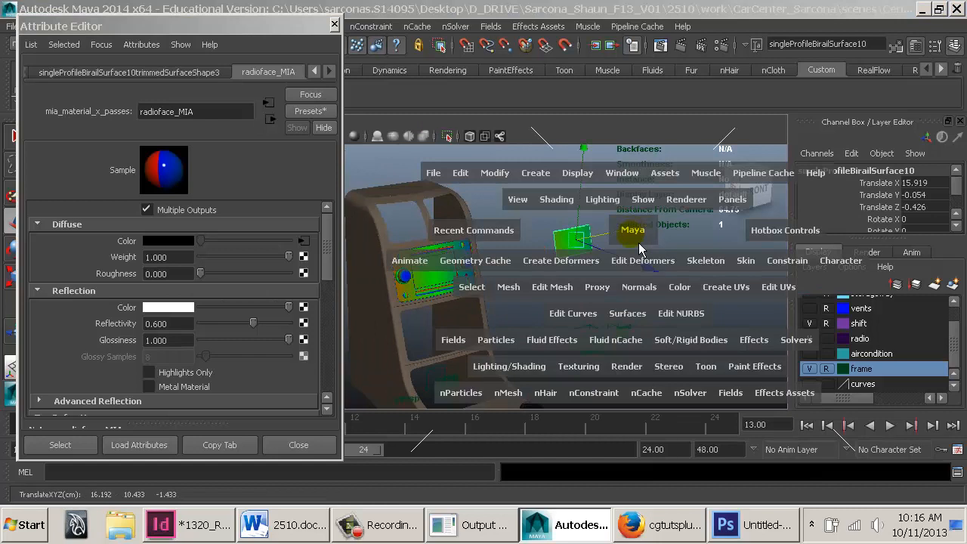
click(684, 329)
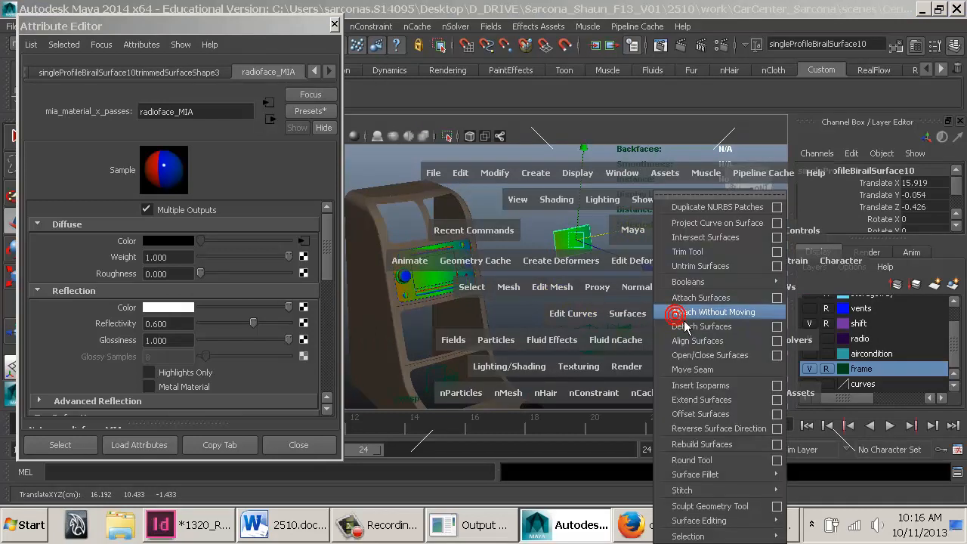
click(701, 266)
alt+middle_drag(713, 321, 658, 254)
alt+right_drag(657, 254, 541, 249)
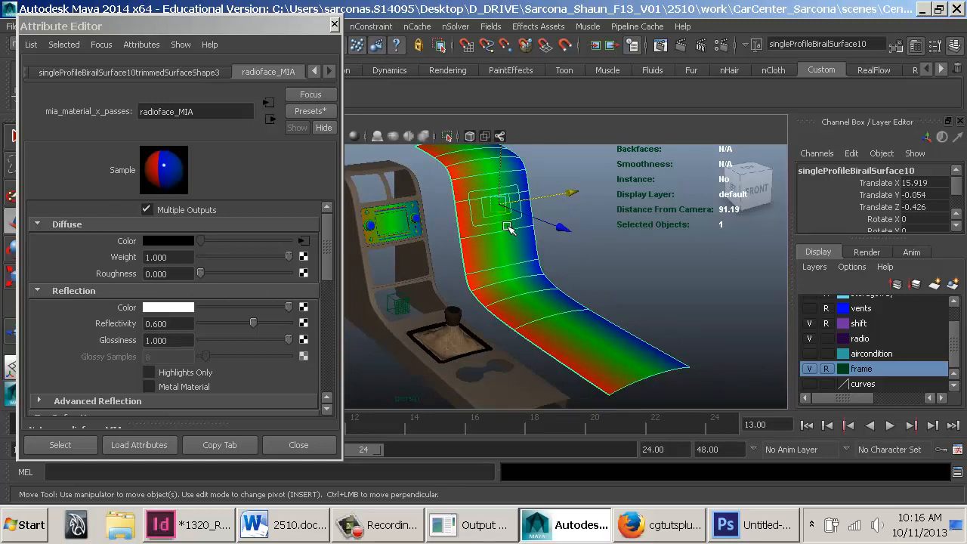
key(ctrl+z)
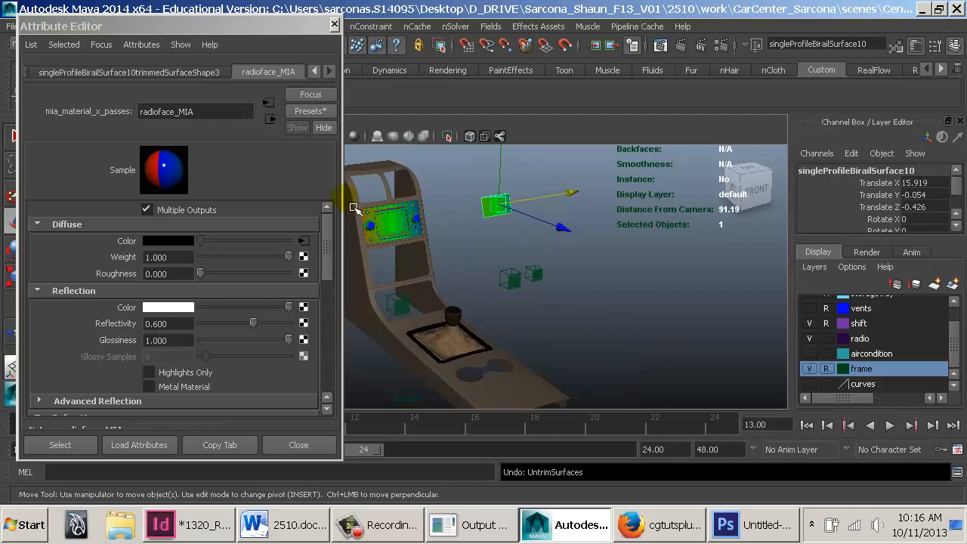
Examine the duplicated screen's NURBS shape attributes and expand its Texture Map settings
click(315, 71)
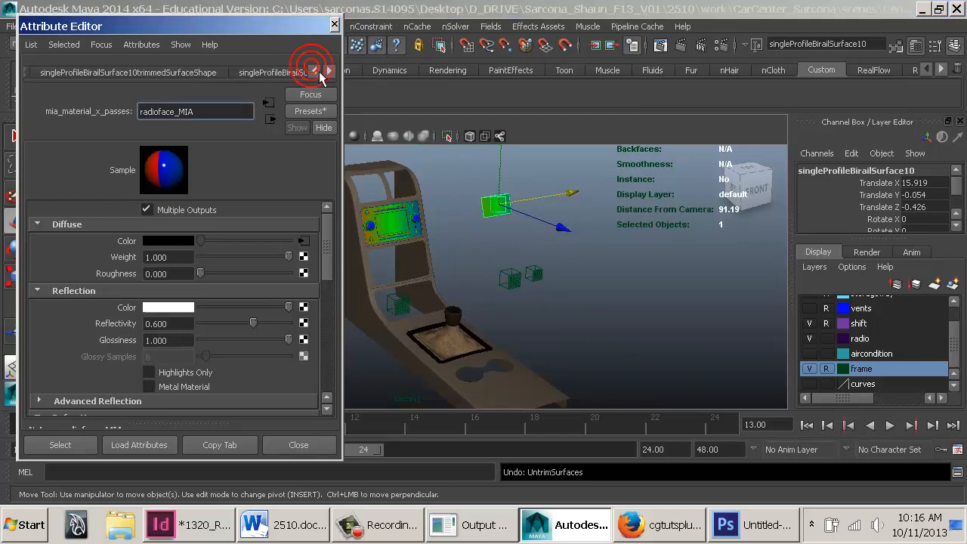
click(315, 71)
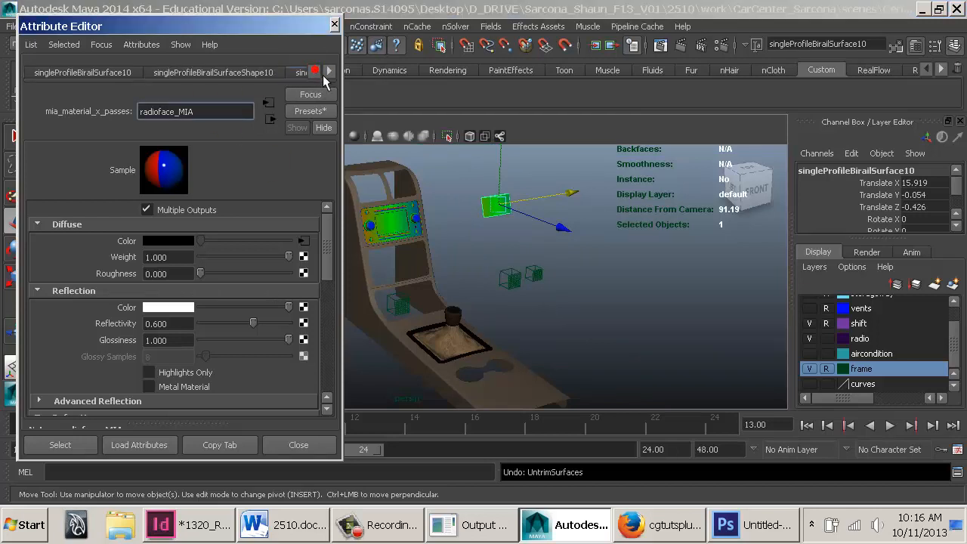
click(128, 71)
click(208, 72)
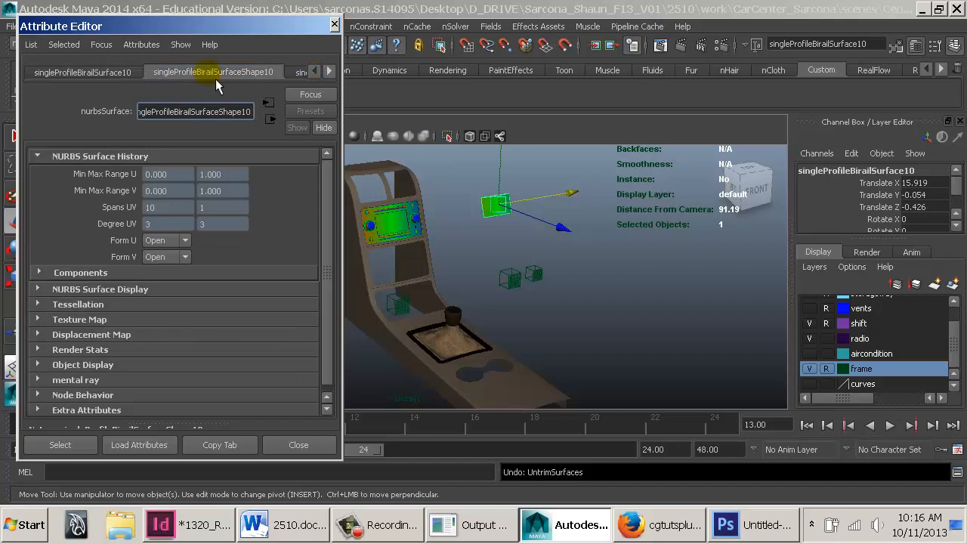
click(510, 217)
scroll(514, 219, down, 3)
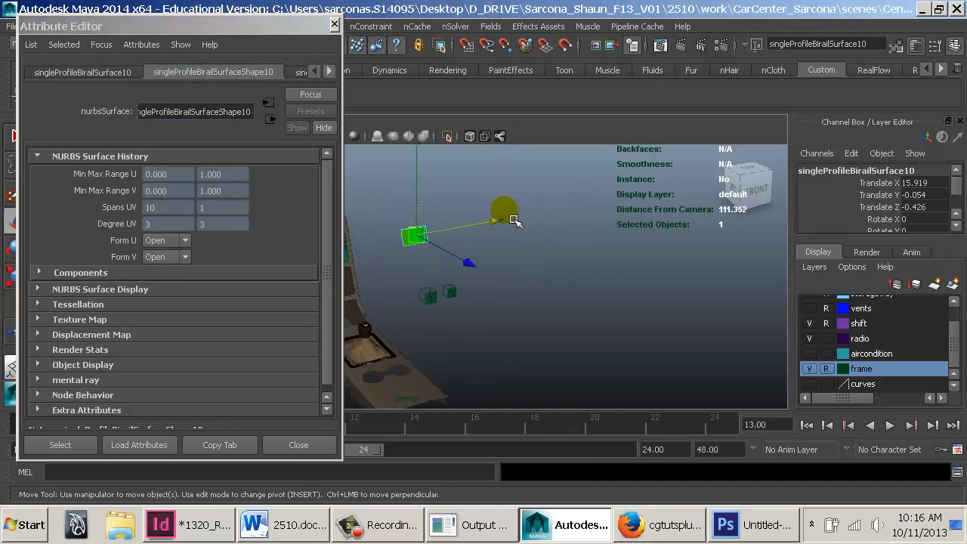
key(f)
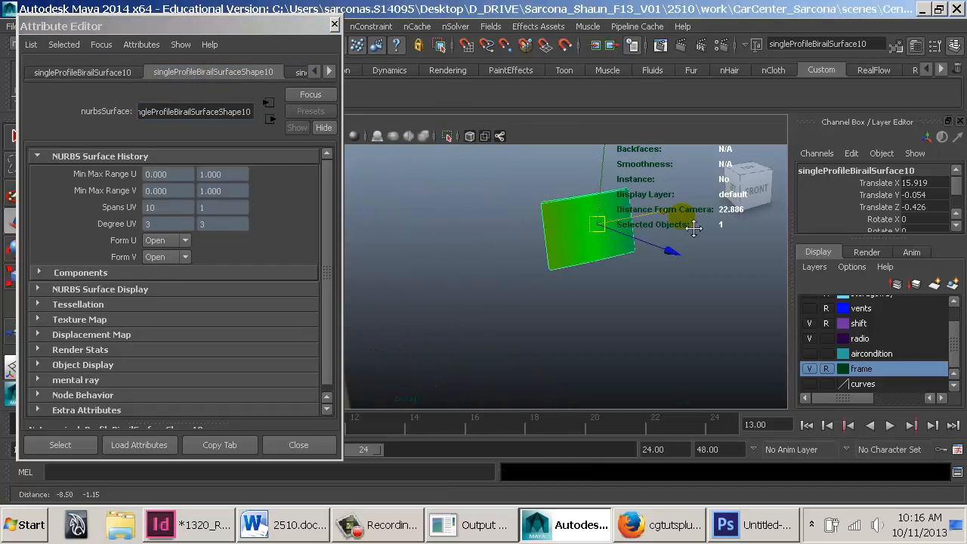
click(316, 71)
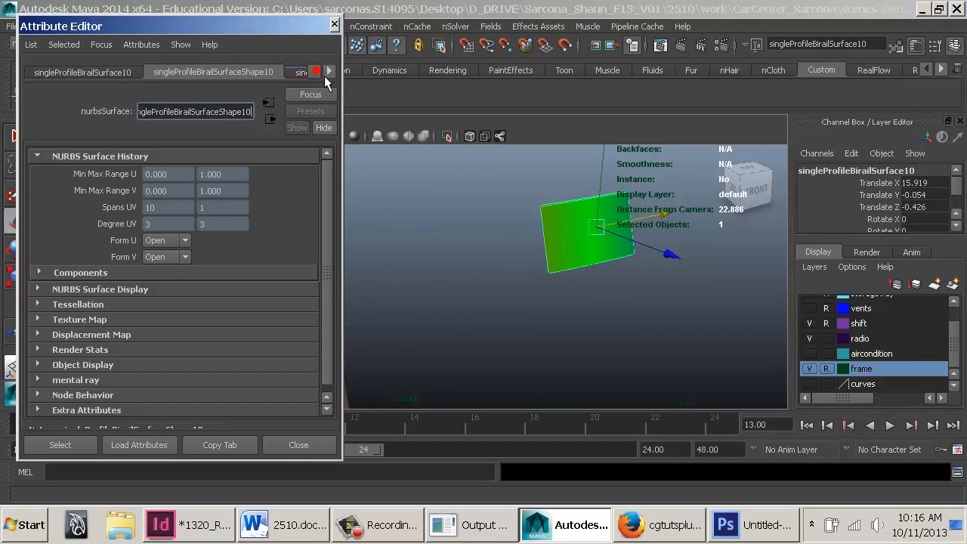
click(184, 76)
click(107, 324)
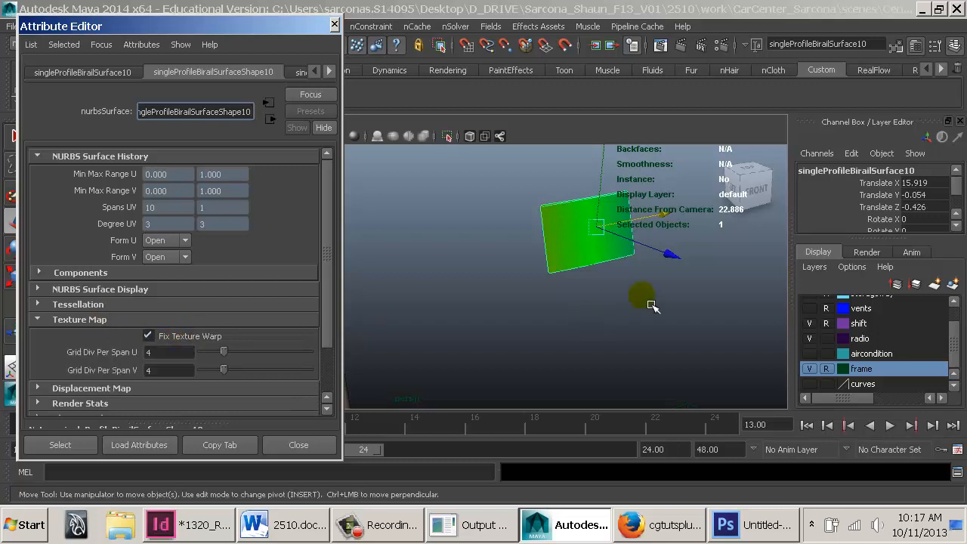
Turn off Fix Texture Warp for the duplicated screen surface and delete that copy
mouse_move(645, 295)
alt+mouse_down()
mouse_move(650, 305)
mouse_move(642, 289)
alt+mouse_up()
alt+middle_drag(642, 290, 475, 292)
alt+drag(479, 293, 563, 289)
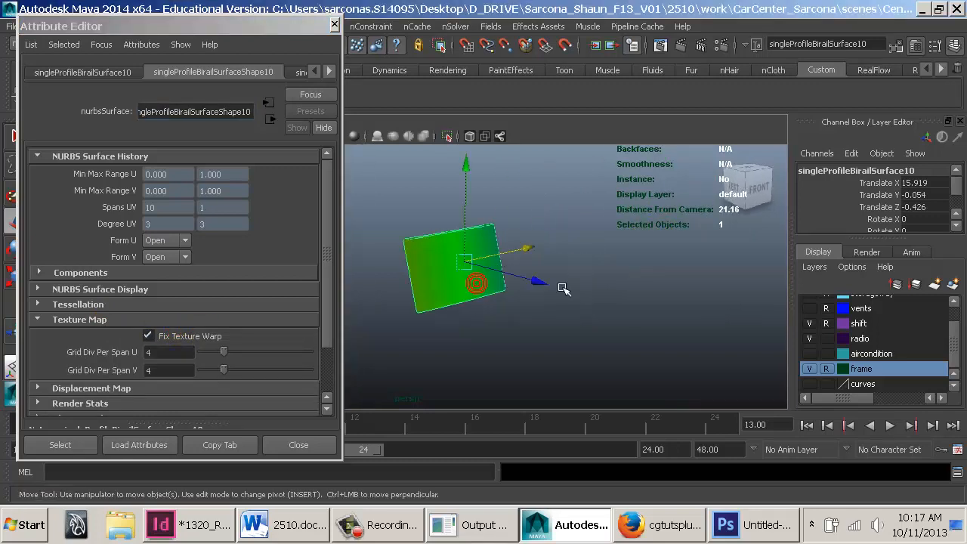
alt+middle_drag(564, 289, 655, 263)
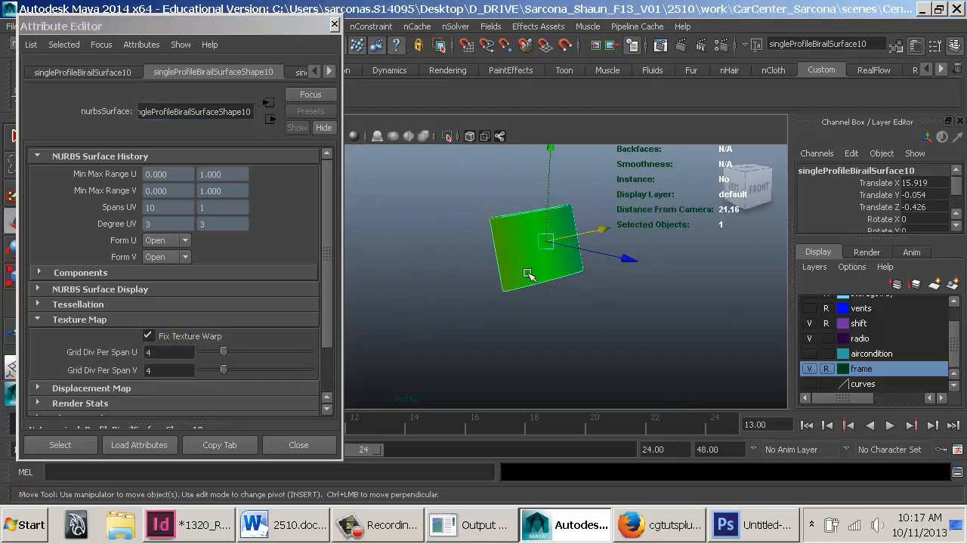
click(149, 335)
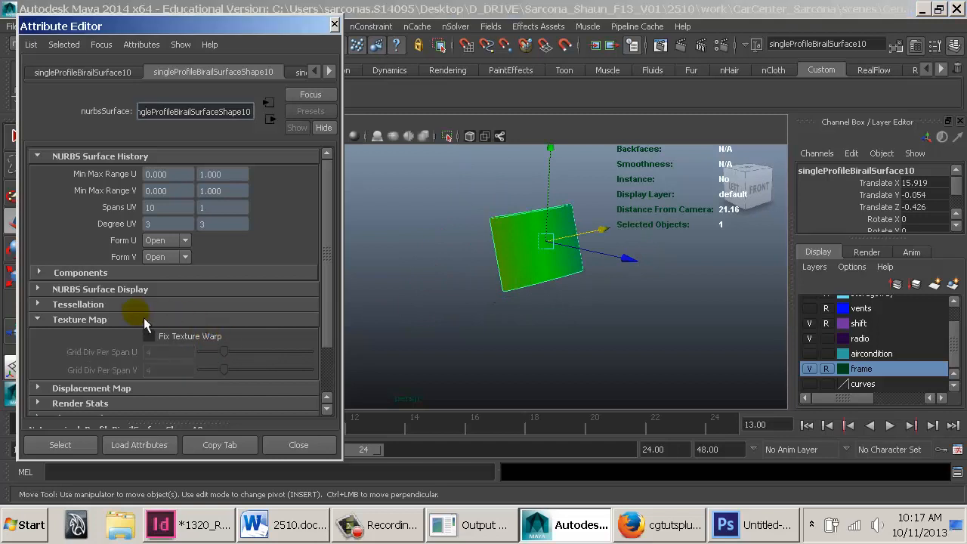
click(115, 319)
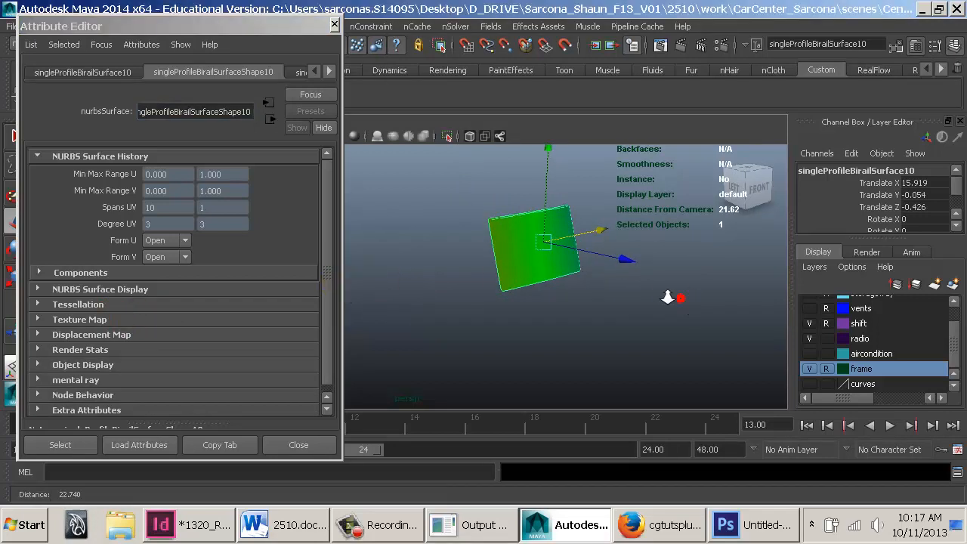
scroll(505, 263, down, 5)
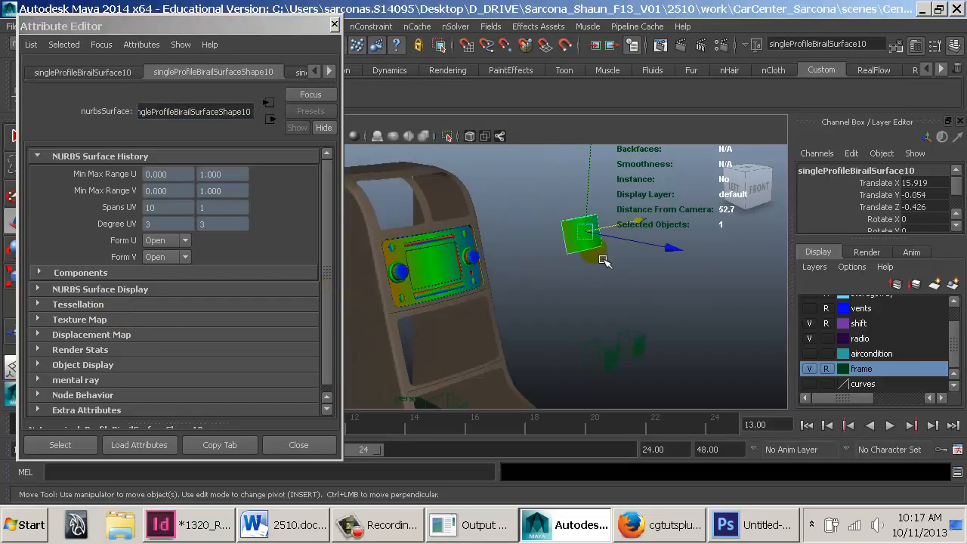
click(503, 259)
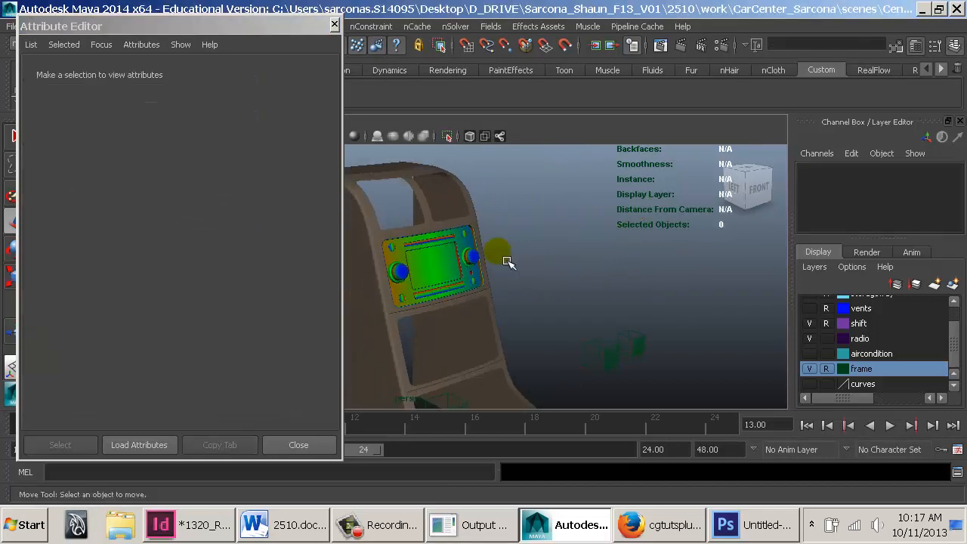
Break the ramp connection on the radio screen's radioface_MIA Diffuse Color and map a File texture to it
click(454, 277)
scroll(456, 277, down, 3)
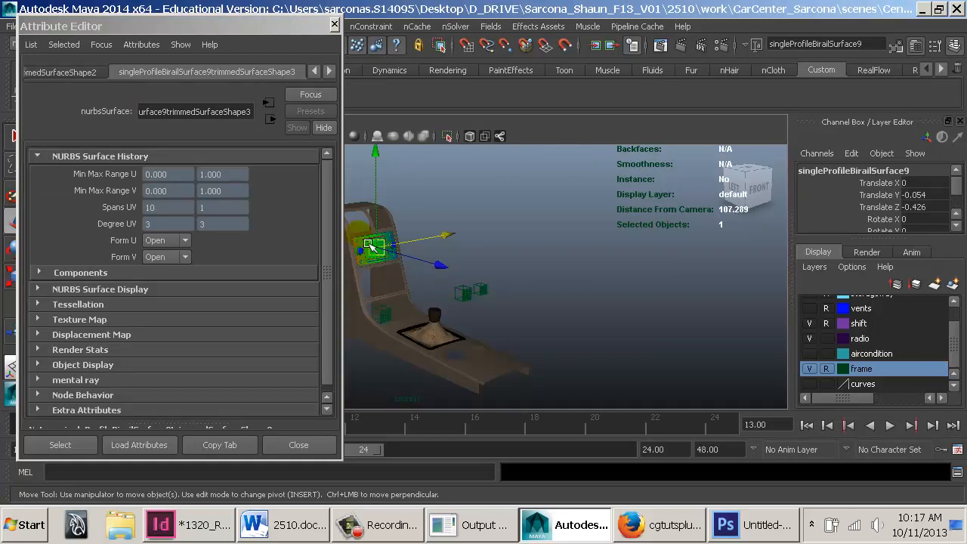
scroll(661, 264, up, 8)
alt+middle_drag(660, 264, 518, 291)
alt+right_drag(518, 291, 640, 316)
alt+middle_drag(640, 315, 553, 316)
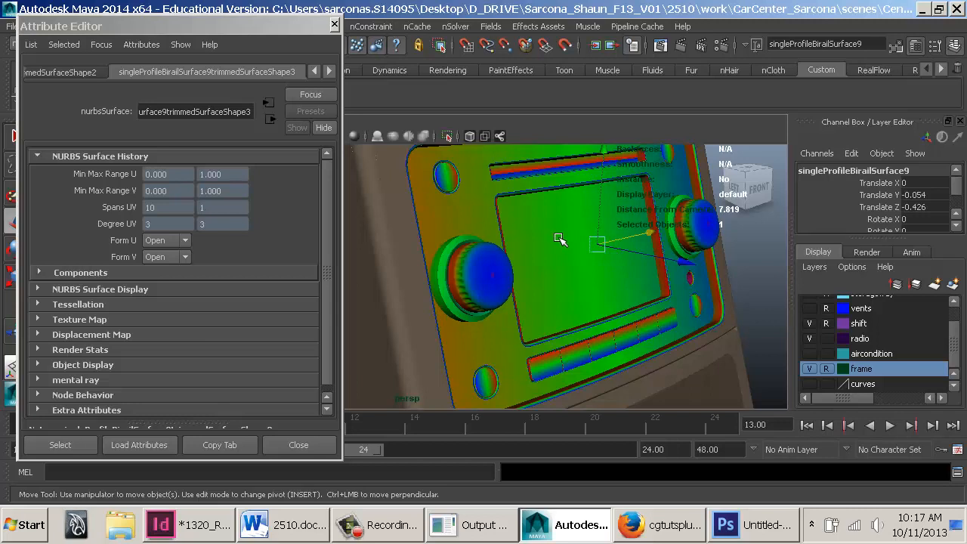
click(329, 71)
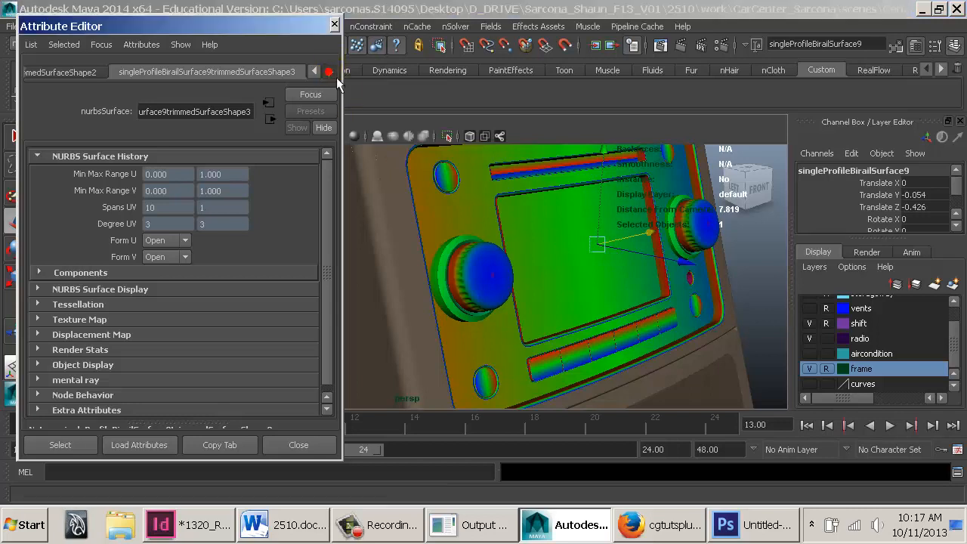
click(268, 72)
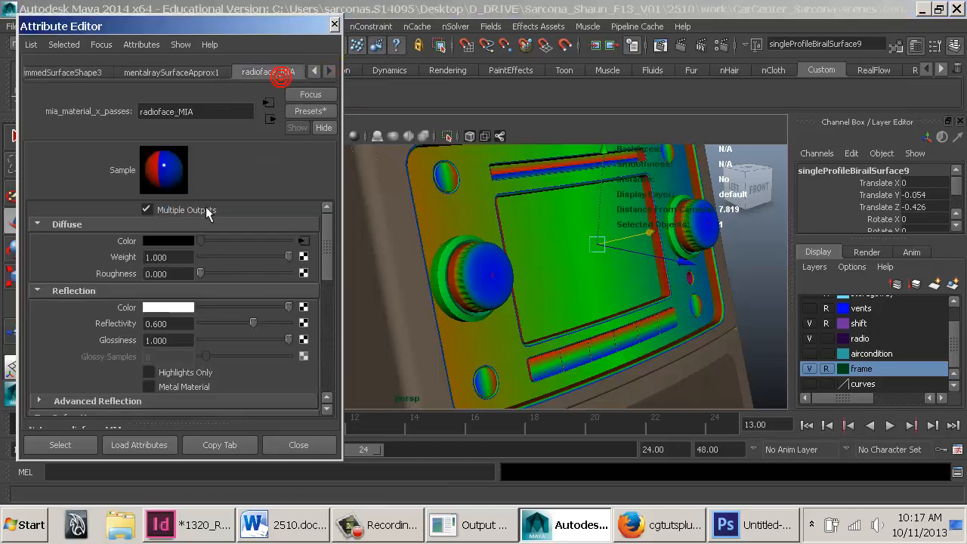
right_click(125, 240)
click(170, 276)
click(303, 240)
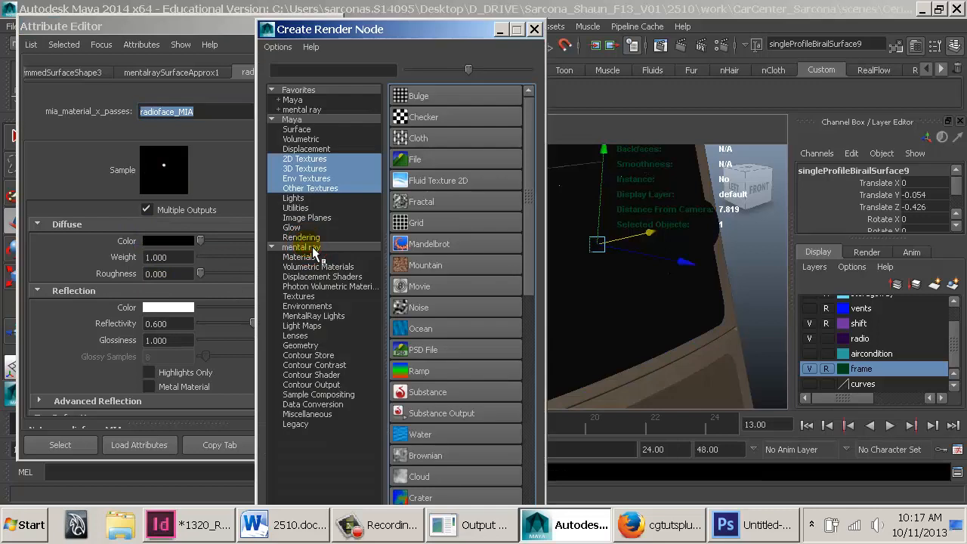
click(435, 158)
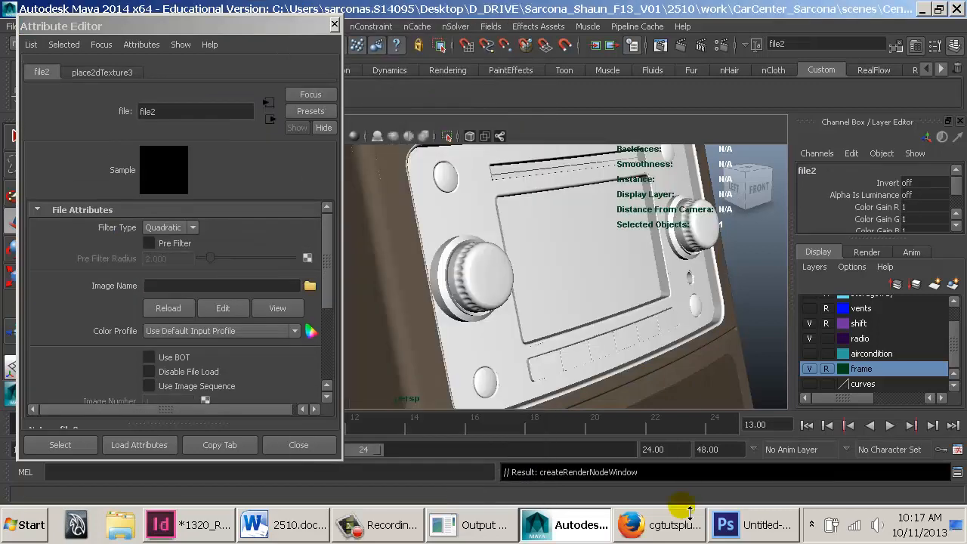
Switch to Firefox and search Google Images for "lcd car screen"
click(670, 522)
click(475, 110)
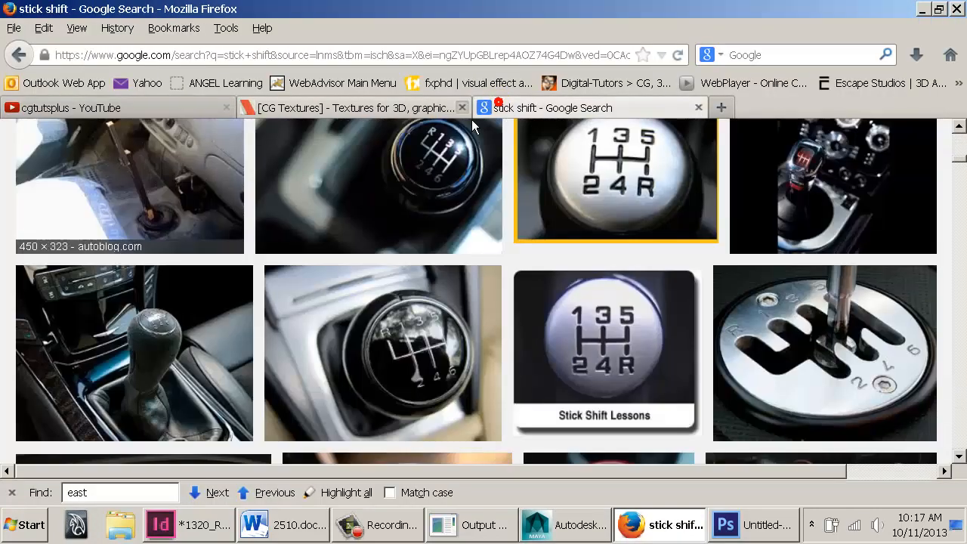
scroll(297, 185, up, 3)
triple_click(243, 147)
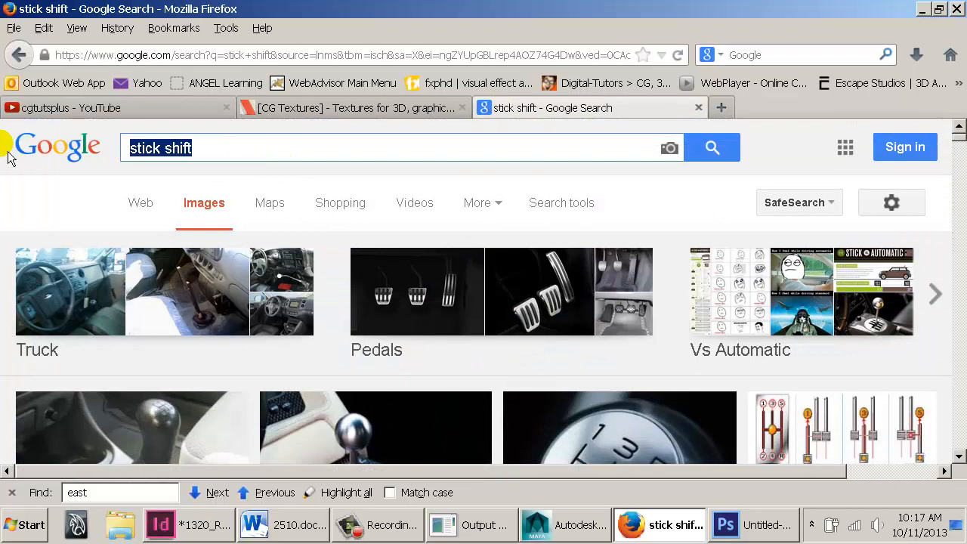
text(lcd car screen)
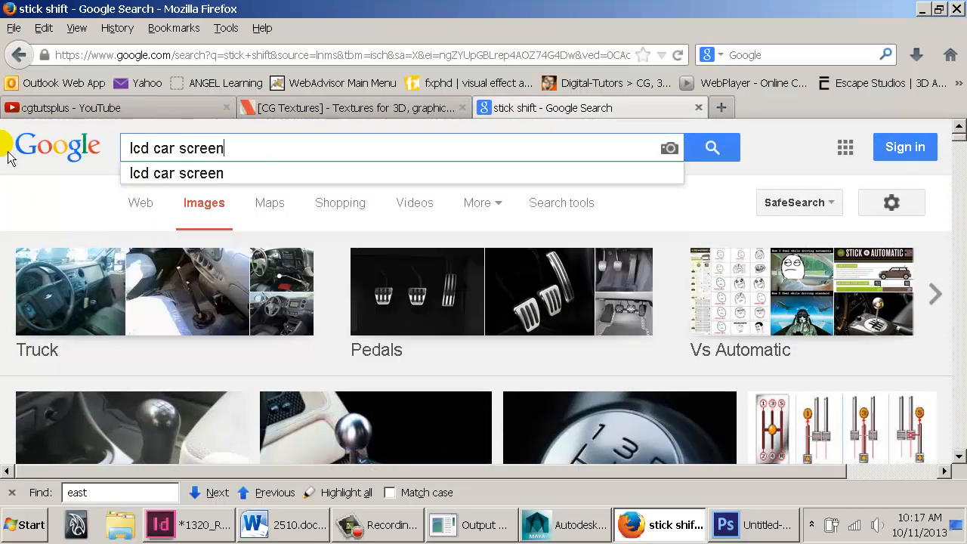
key(Return)
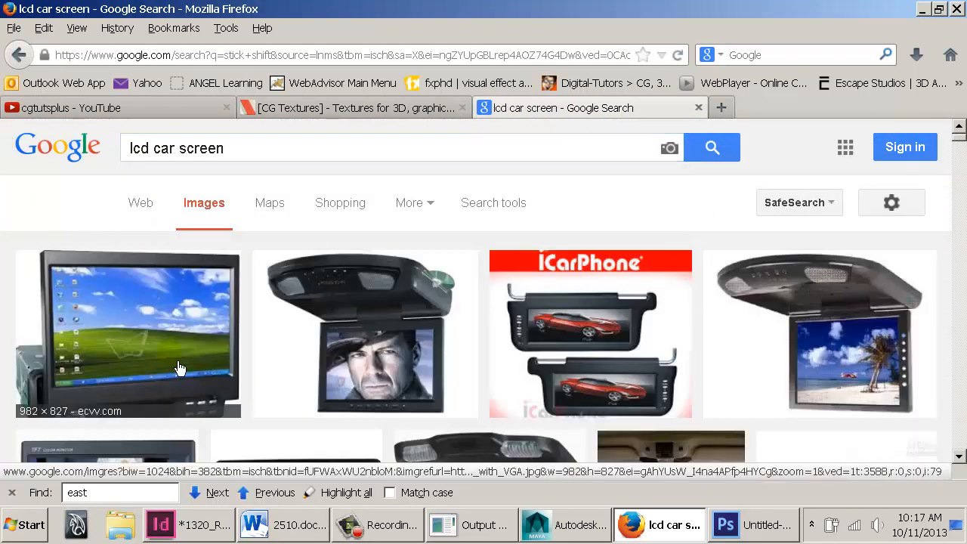
Find the 600 × 400 in-dash car LCD monitor picture from made-in-china.com, open it full size and copy the image
scroll(250, 345, down, 10)
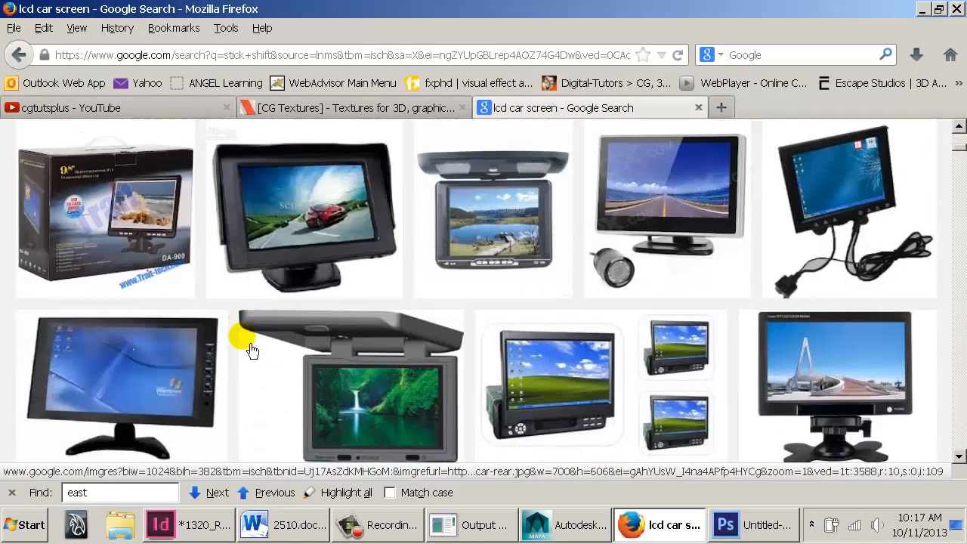
scroll(253, 347, down, 8)
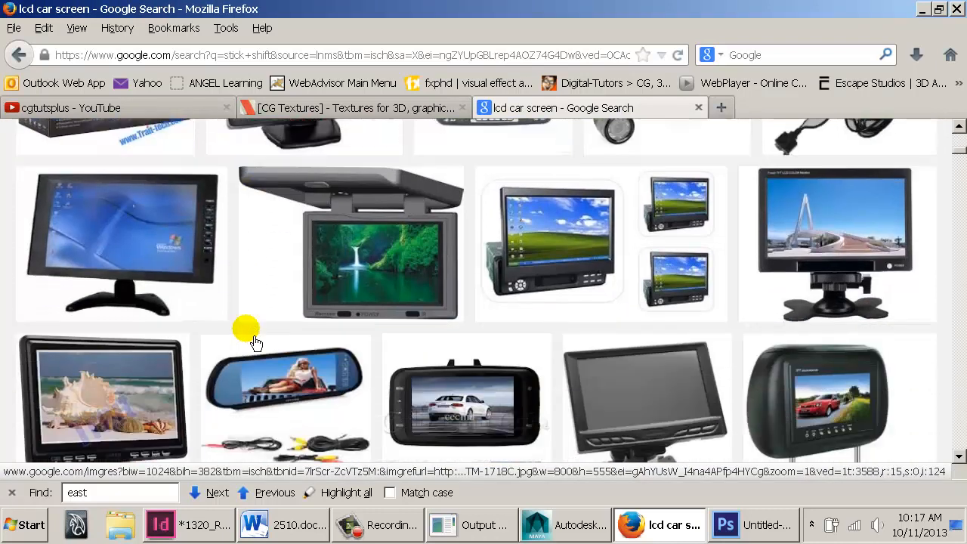
scroll(256, 344, down, 1)
scroll(256, 342, down, 5)
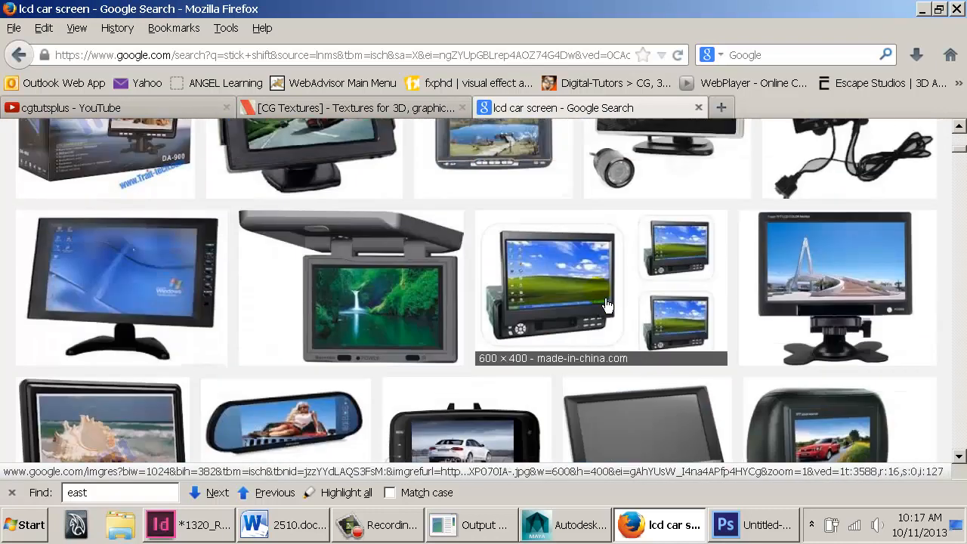
click(554, 275)
click(666, 250)
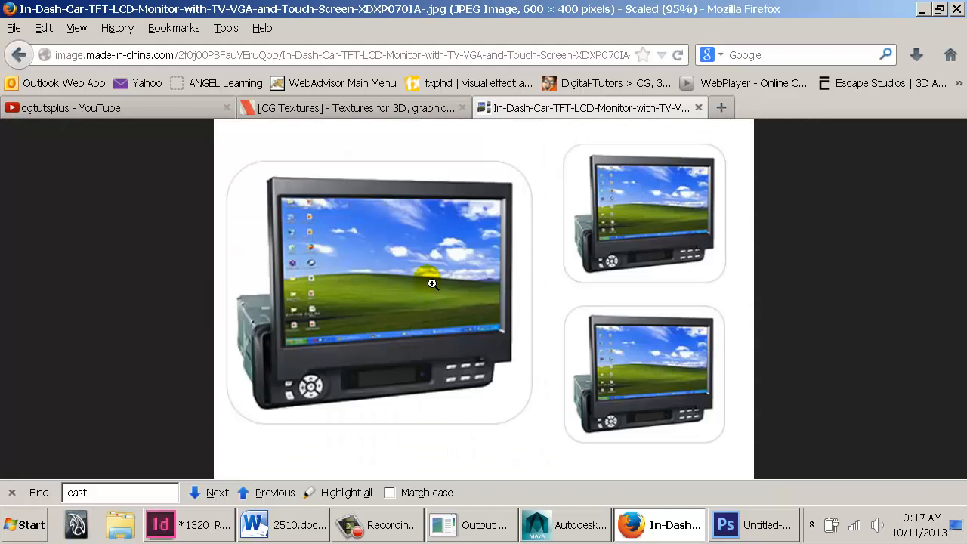
right_click(381, 238)
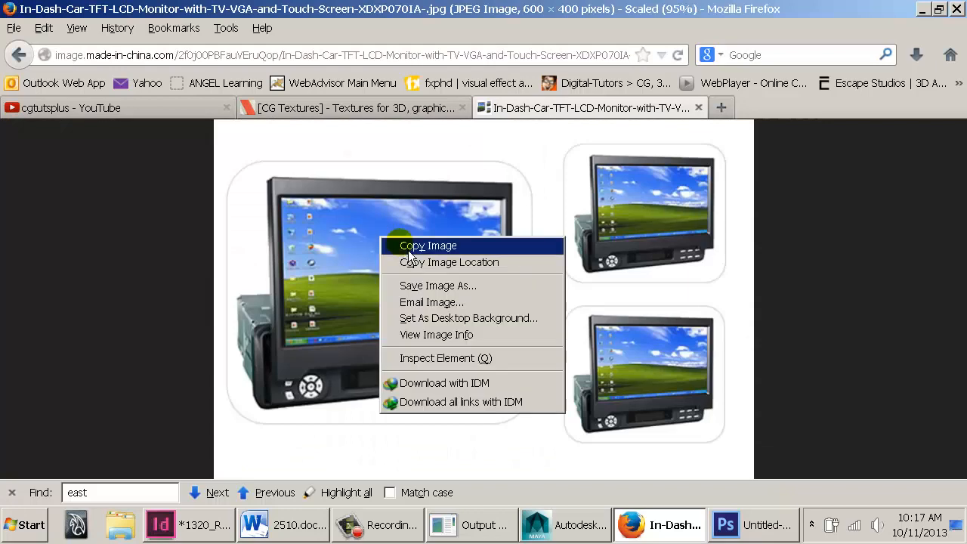
click(408, 248)
Switch to Photoshop, create a new document at the copied image's size and paste the monitor picture into it
key(alt+Tab)
key(alt+Tab)
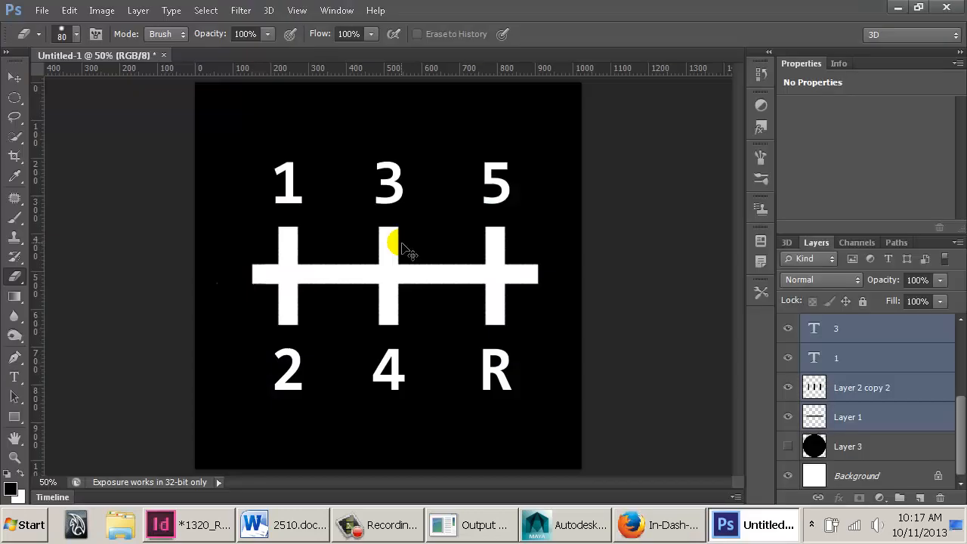
key(ctrl+n)
key(Return)
key(ctrl+v)
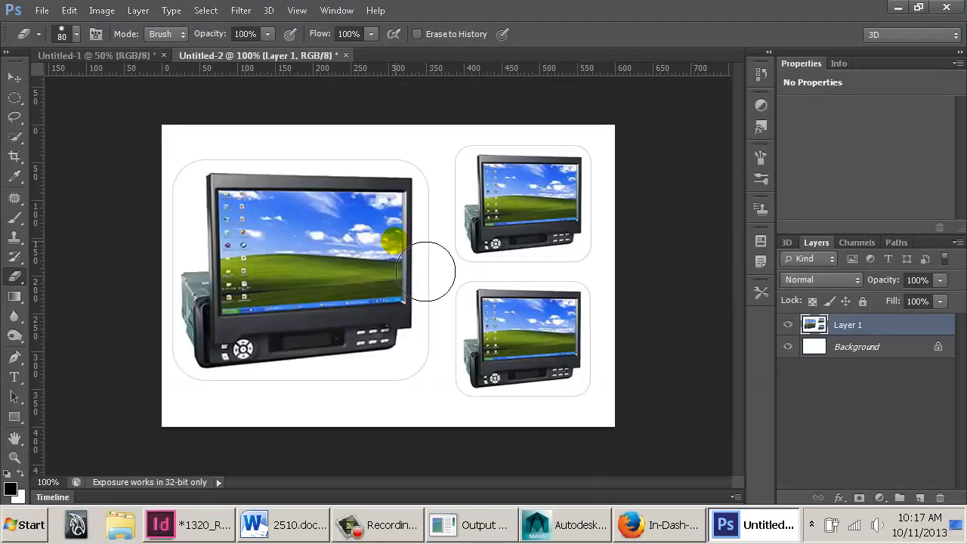
Outline the large monitor's display area with a Pen tool path and load that path as a selection
key(m)
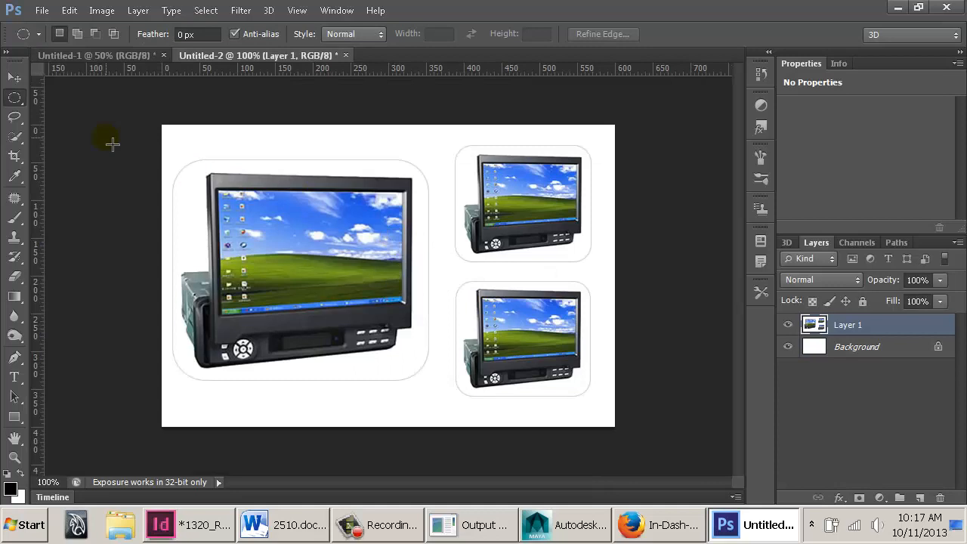
key(p)
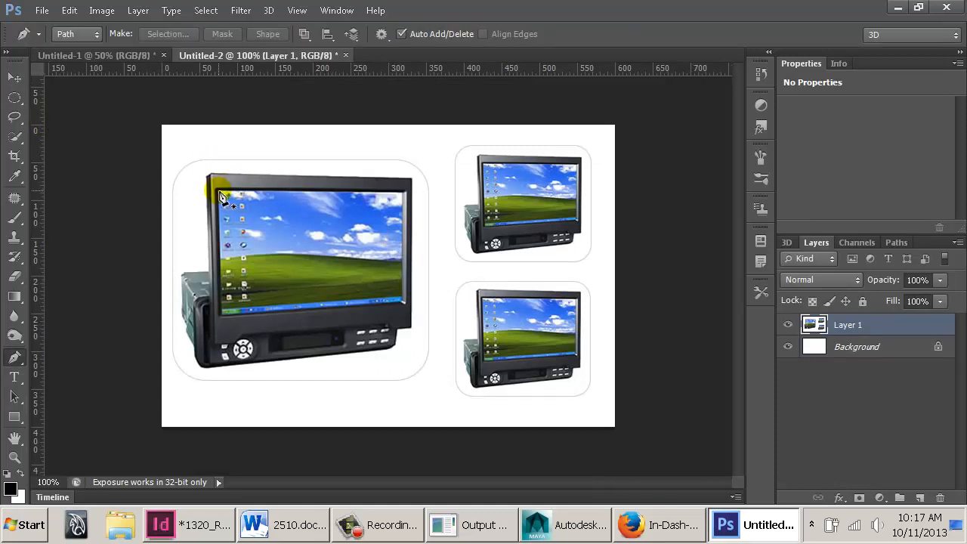
click(218, 191)
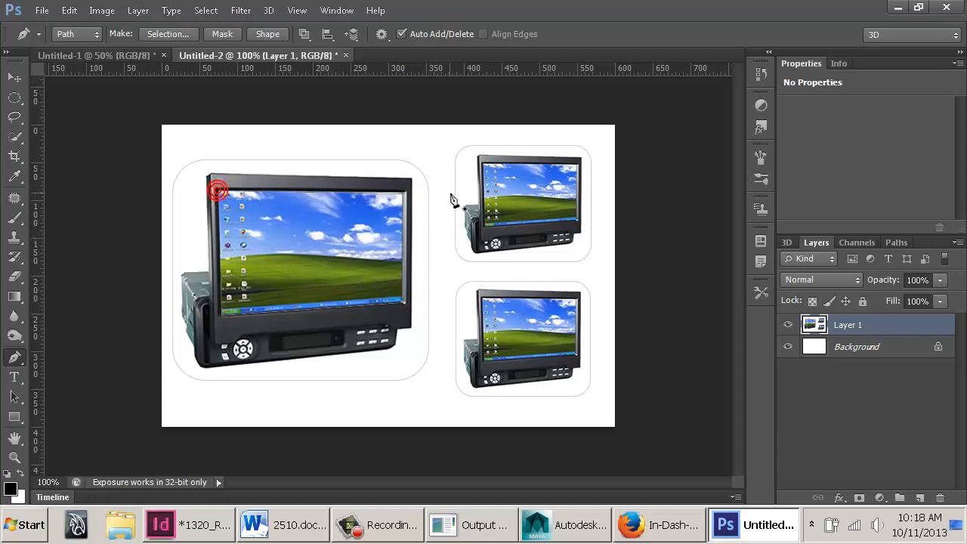
click(897, 243)
ctrl+click(787, 259)
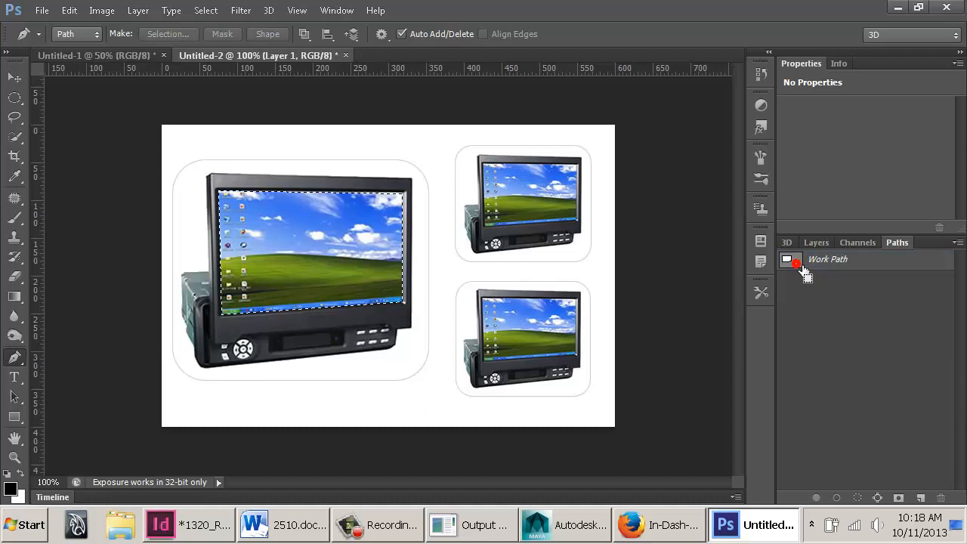
Distort the selected display area corner by corner so it fills the whole canvas, apply the transform and deselect
key(ctrl+t)
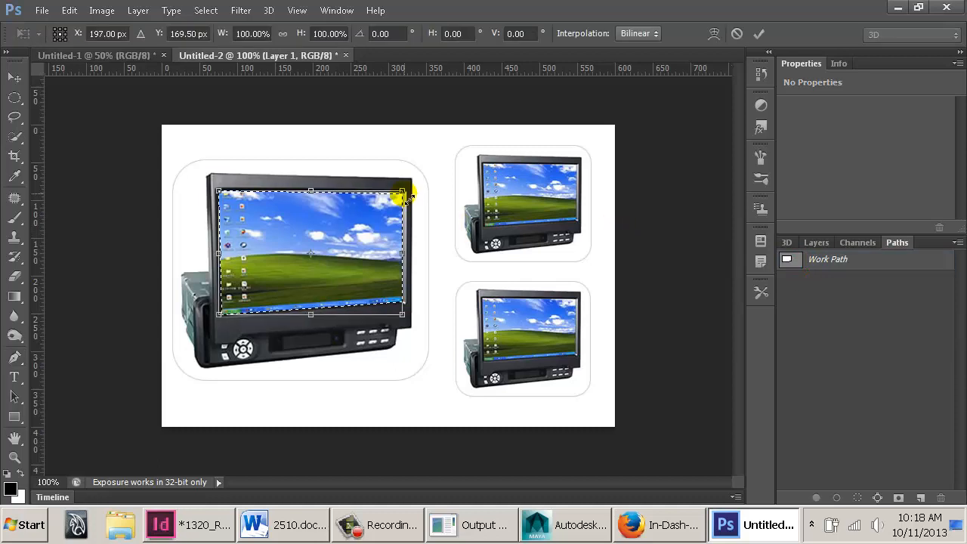
ctrl+drag(404, 195, 618, 129)
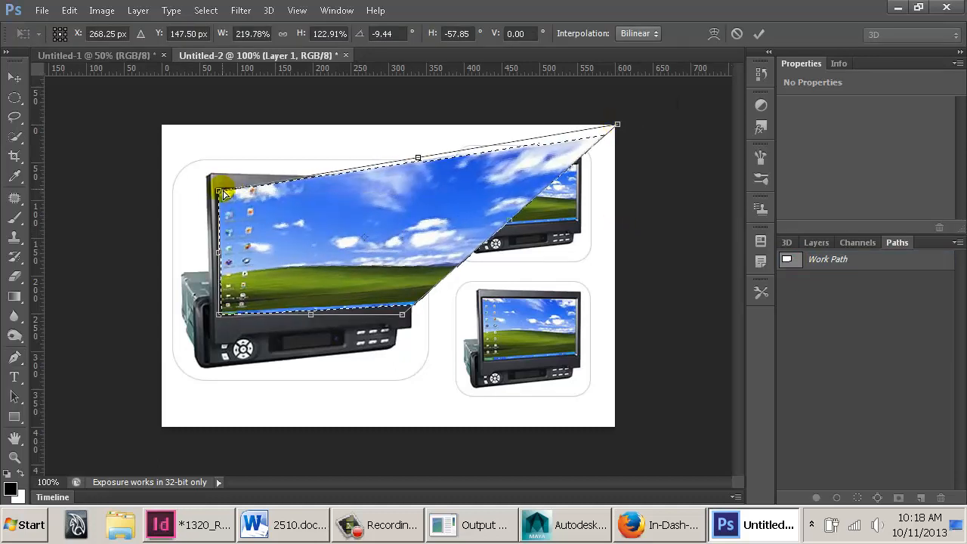
ctrl+drag(219, 191, 162, 124)
ctrl+drag(219, 316, 154, 431)
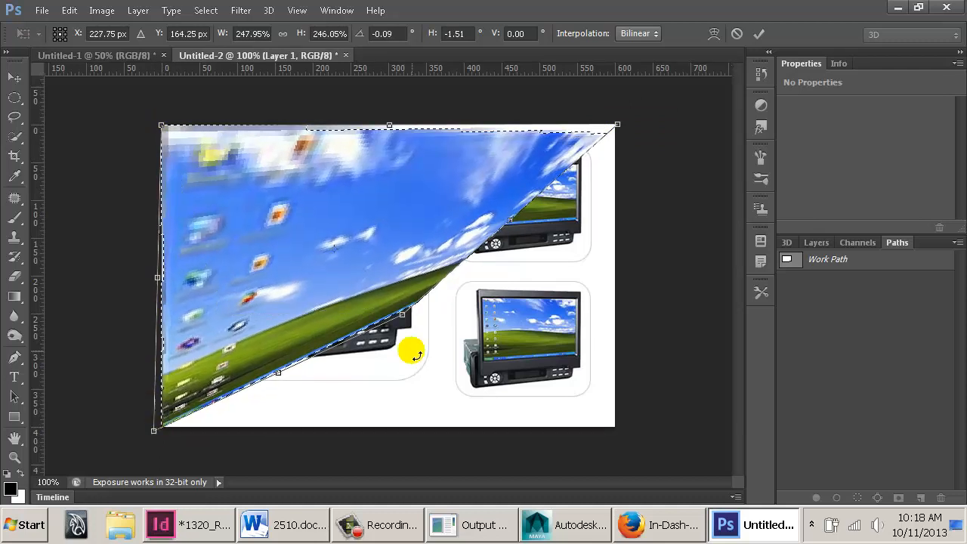
ctrl+drag(403, 313, 625, 464)
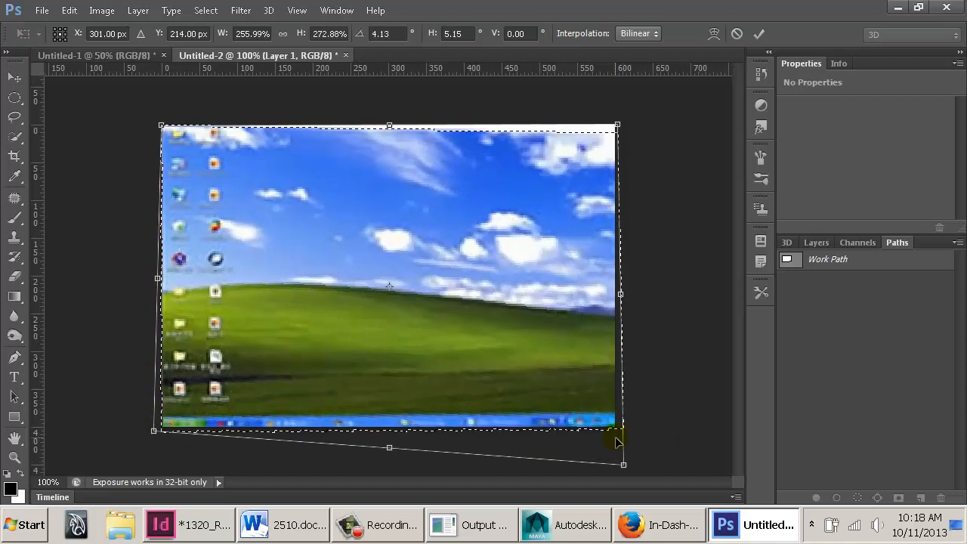
ctrl+drag(617, 125, 617, 121)
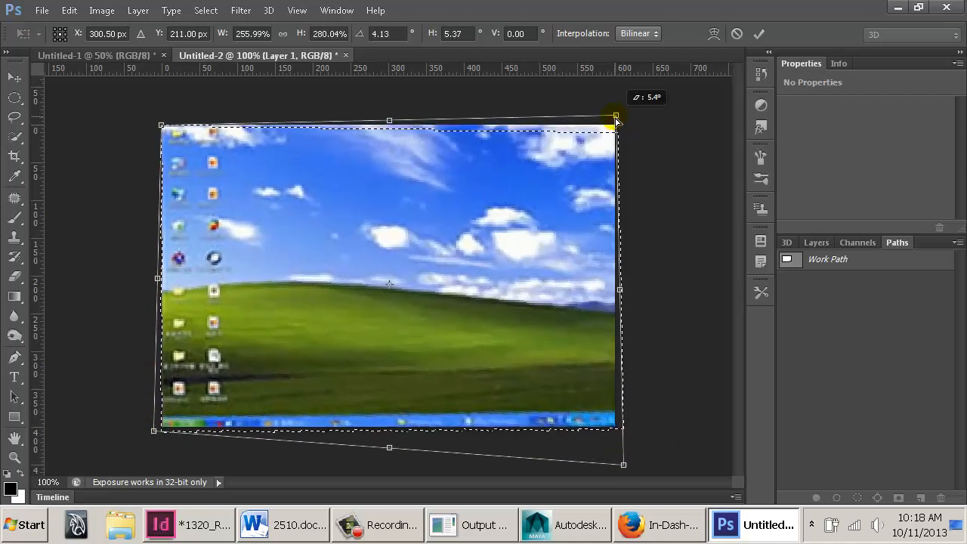
key(p)
key(ctrl+d)
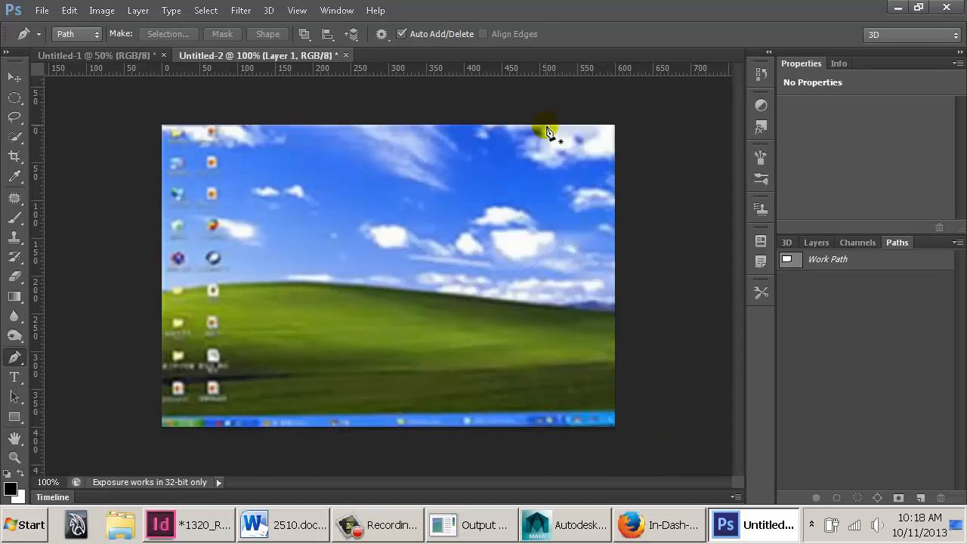
Save the stretched screen image in the sourceimages folder as RADIO2 in IFF format
key(ctrl+s)
click(518, 363)
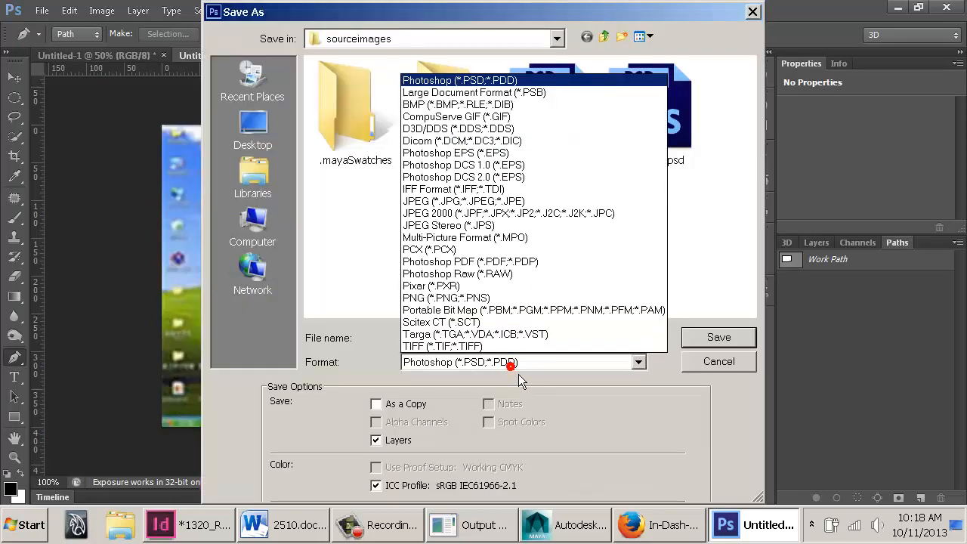
key(i)
key(Return)
click(514, 337)
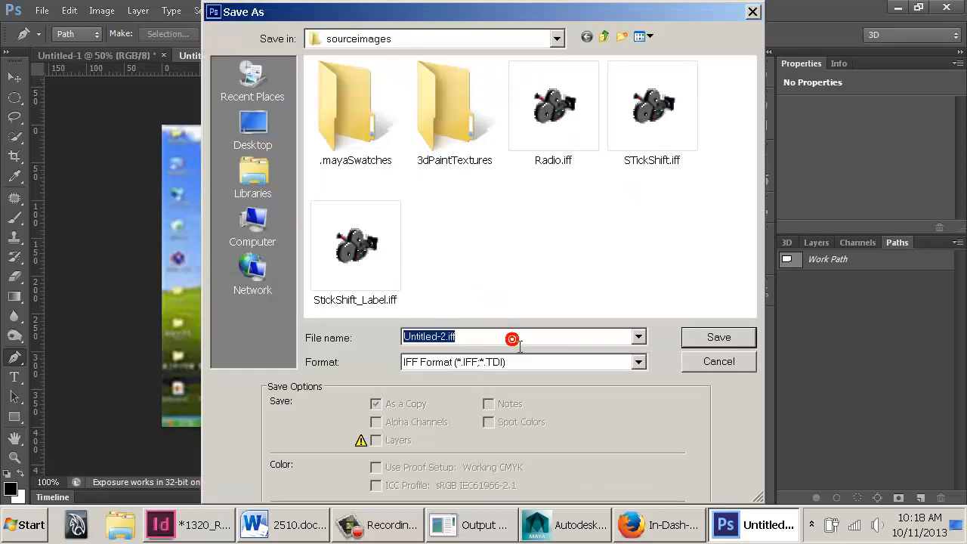
text(RADIO)
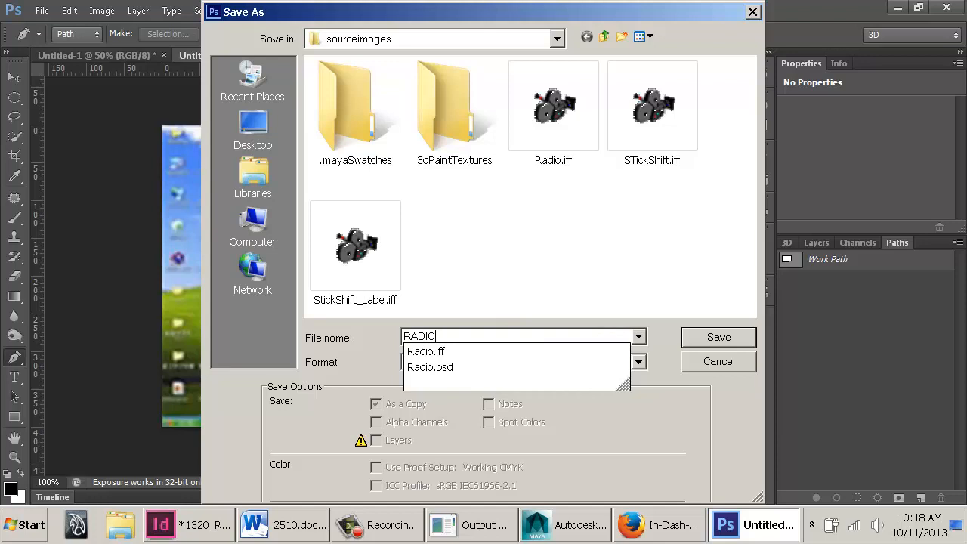
text(2)
key(Return)
key(Return)
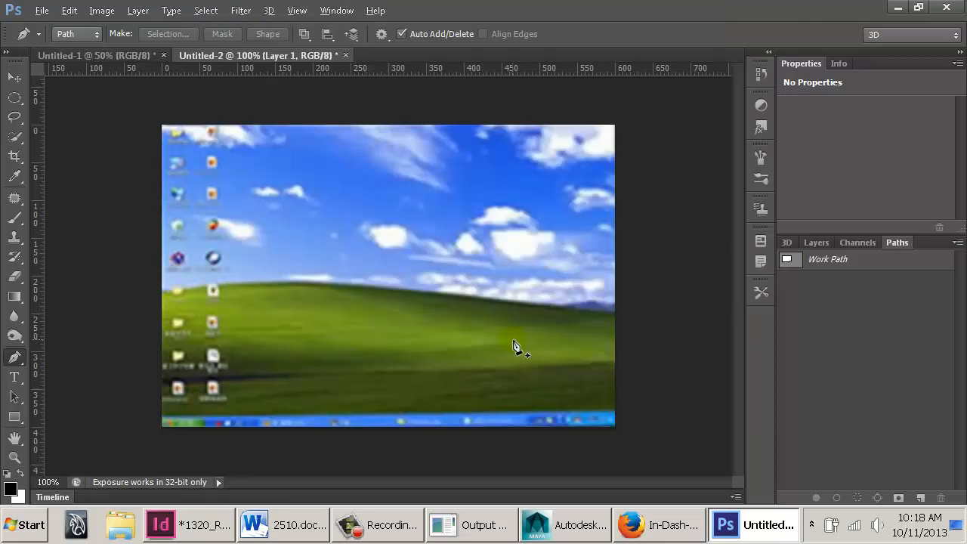
Switch back to Maya and load RADIO2.iff from sourceimages as the file2 texture's image
key(alt+Tab)
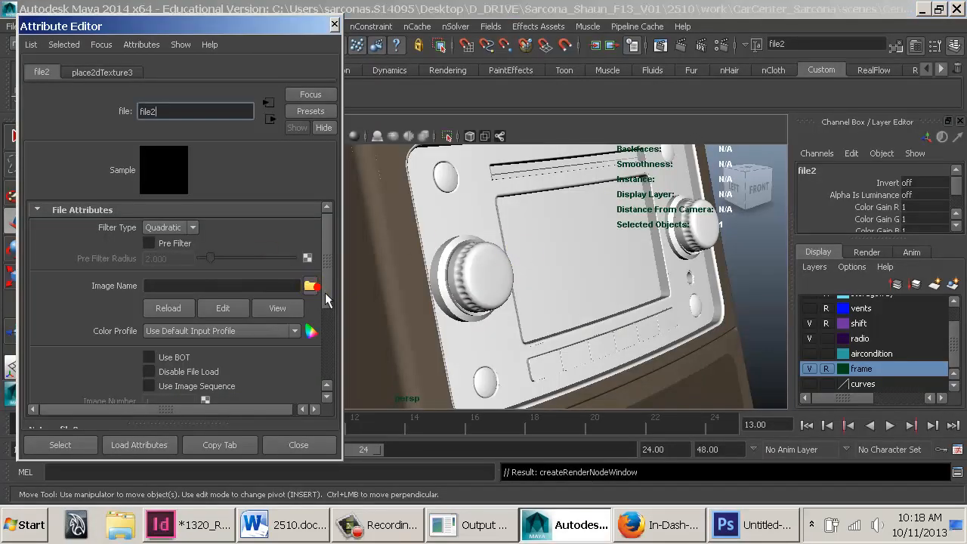
click(310, 286)
double_click(229, 250)
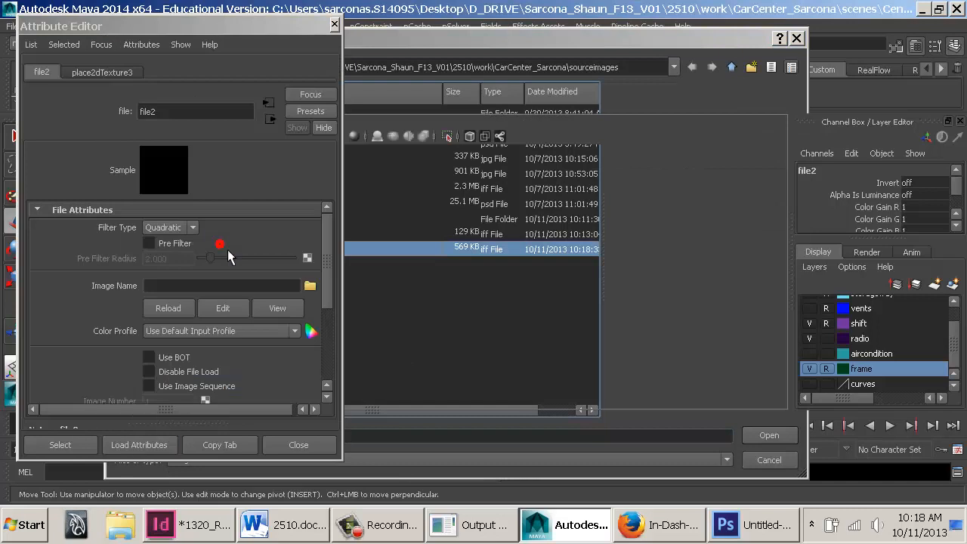
Set the Rotate Frame of the file texture's place2dTexture3 node to -90
alt+right_drag(708, 281, 501, 253)
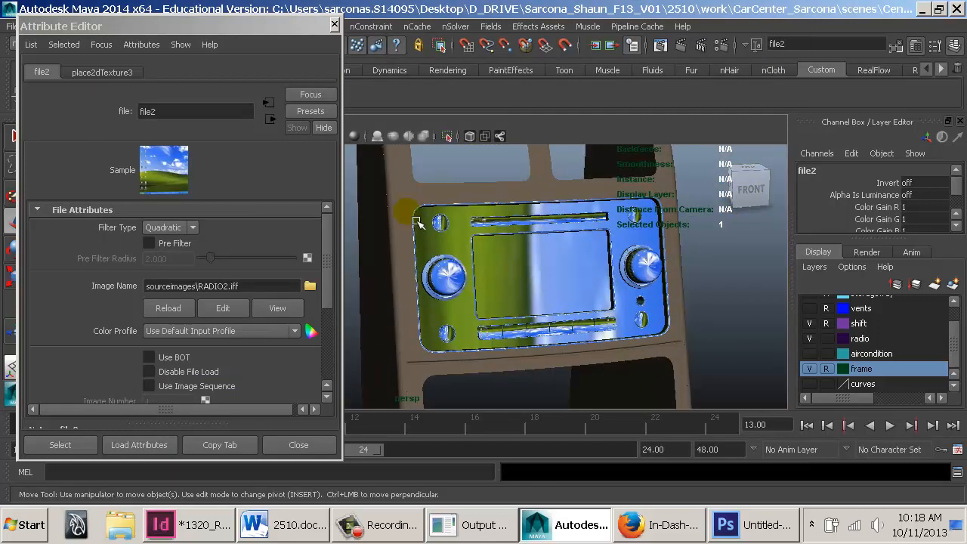
click(105, 75)
click(172, 282)
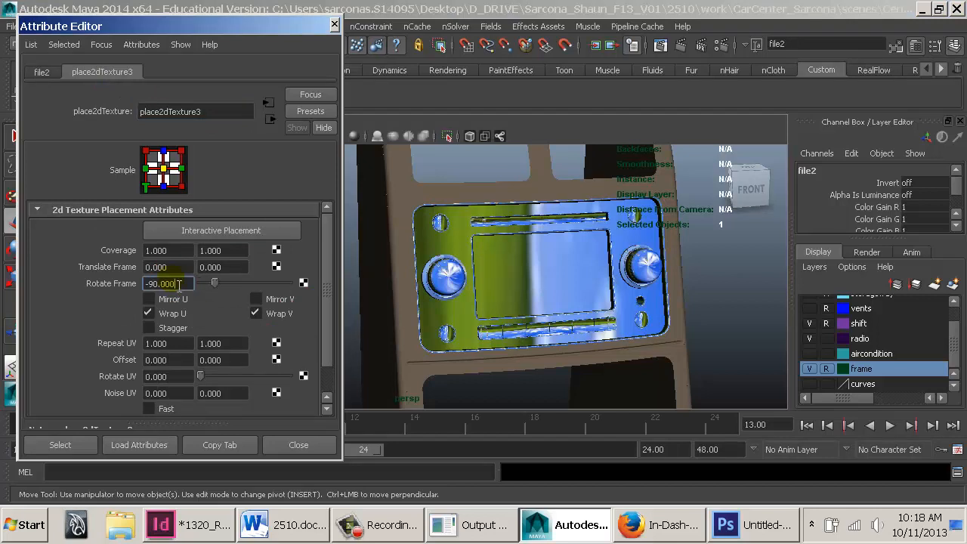
mouse_move(550, 255)
alt+mouse_down()
mouse_move(588, 274)
mouse_move(583, 303)
mouse_move(561, 271)
alt+mouse_up()
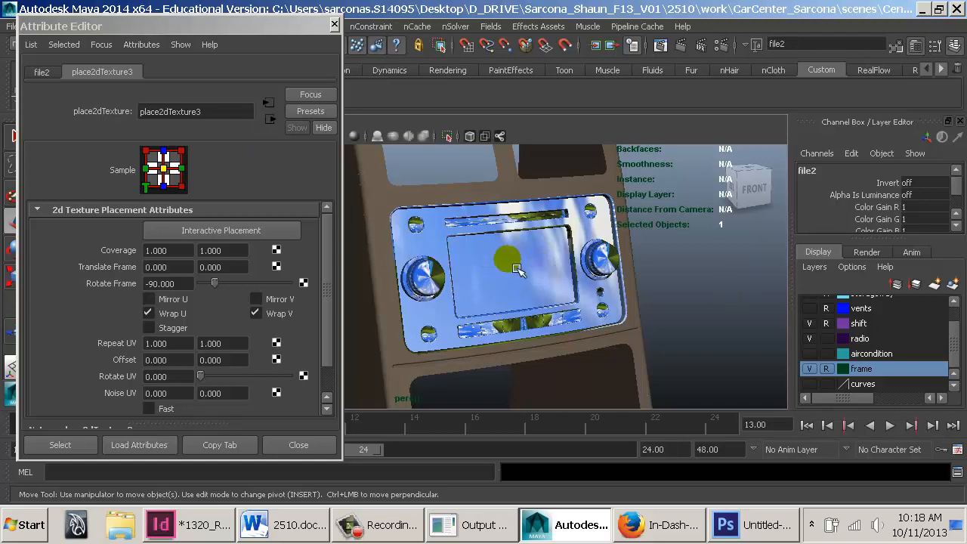
Try to position the radio screen texture on the radio face surface with Interactive Placement
click(255, 236)
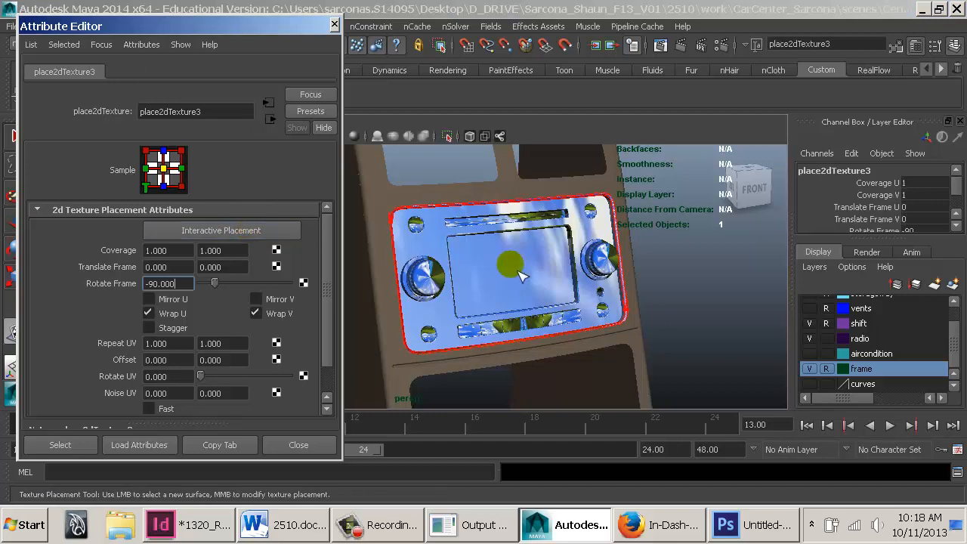
click(637, 319)
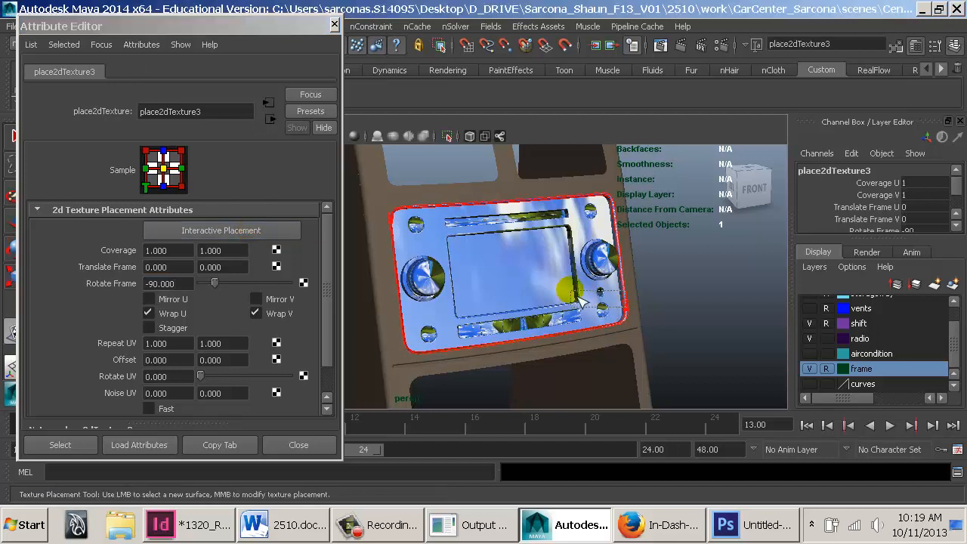
click(631, 319)
click(303, 241)
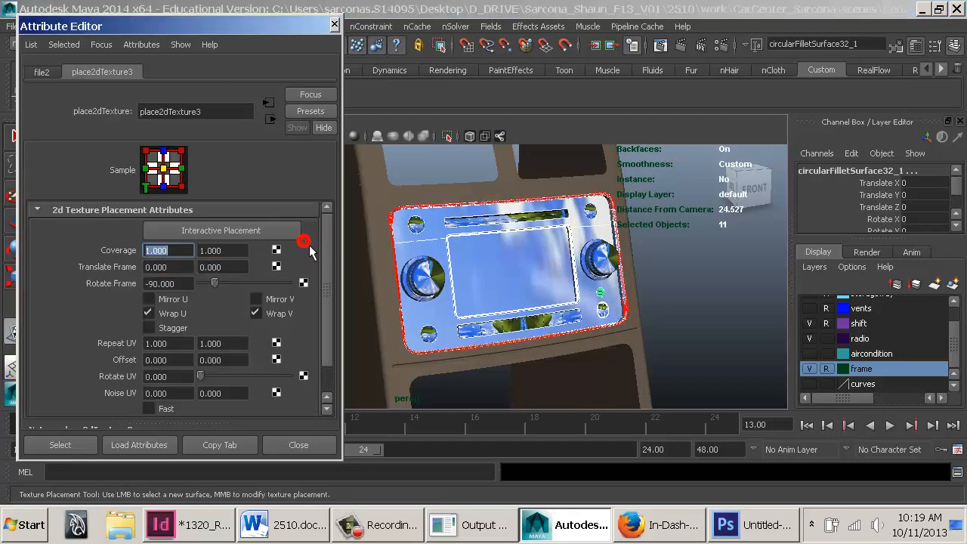
click(222, 230)
click(539, 282)
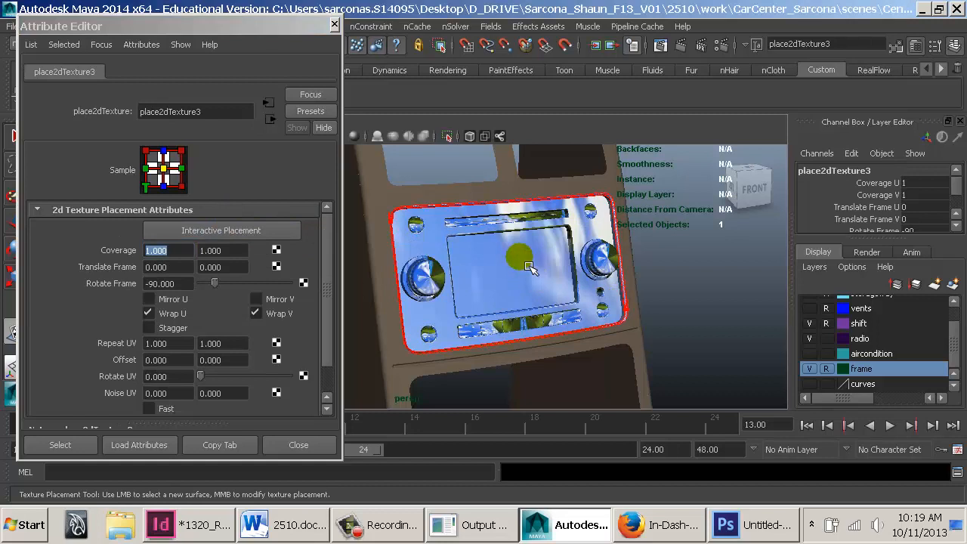
click(632, 290)
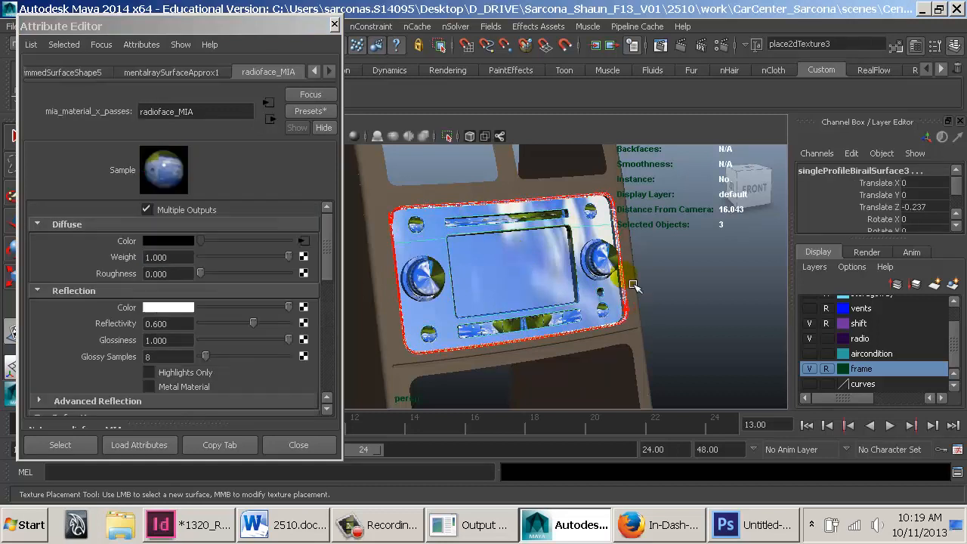
Select the radio face surface, show its material attributes and examine how far its untrimmed outline extends along the console
click(694, 294)
right_drag(514, 283, 550, 266)
click(529, 266)
alt+middle_drag(575, 287, 644, 242)
alt+right_drag(644, 241, 362, 230)
mouse_move(545, 315)
alt+middle_down()
mouse_move(538, 238)
mouse_move(535, 323)
alt+middle_up()
alt+right_drag(535, 323, 464, 295)
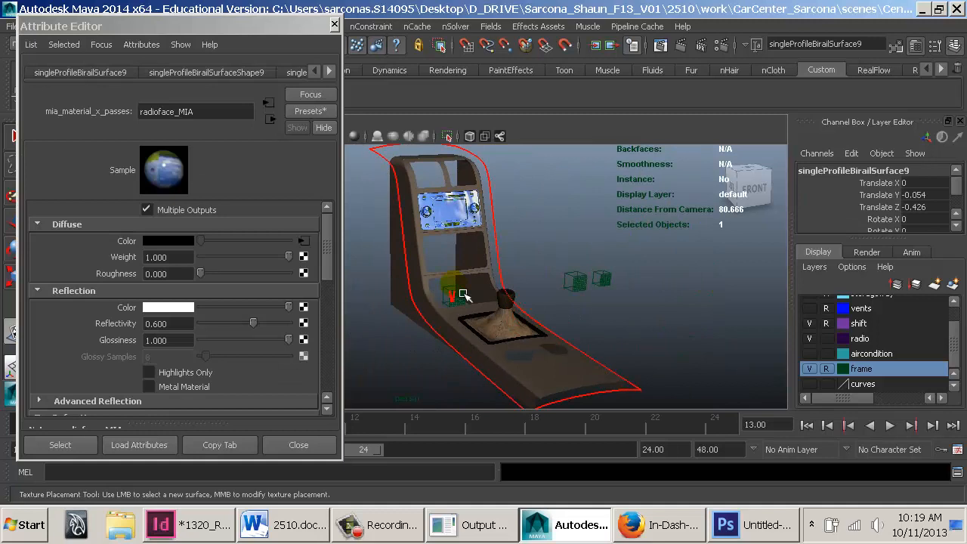
click(534, 245)
alt+middle_drag(414, 222, 401, 283)
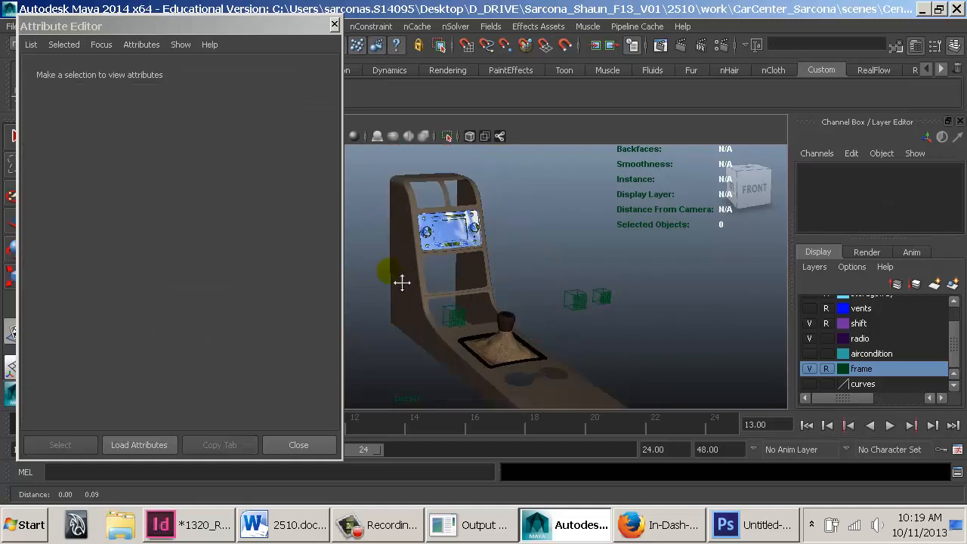
alt+right_drag(395, 278, 712, 280)
Select the radio face surface and break the file texture's connection to the Diffuse Color of radioface_MIA
click(533, 264)
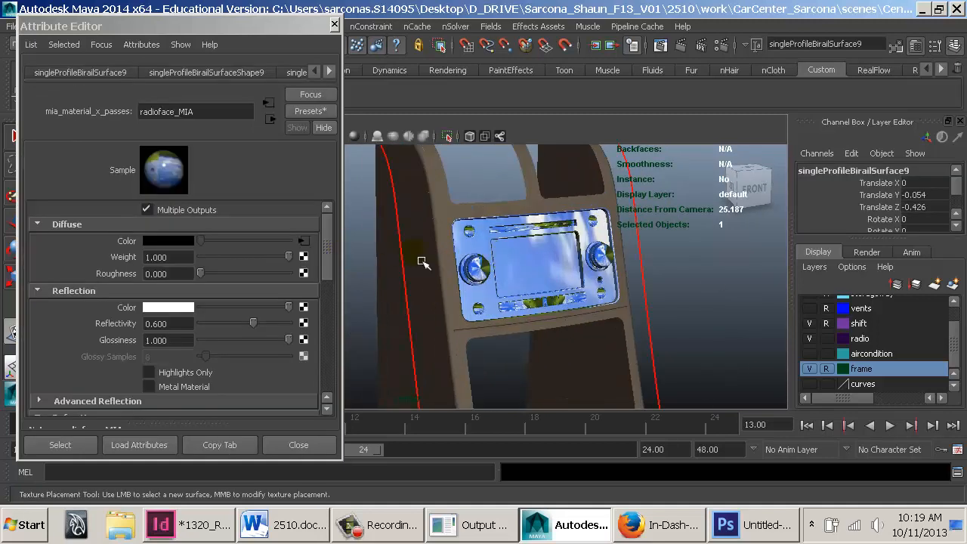
key(w)
click(557, 263)
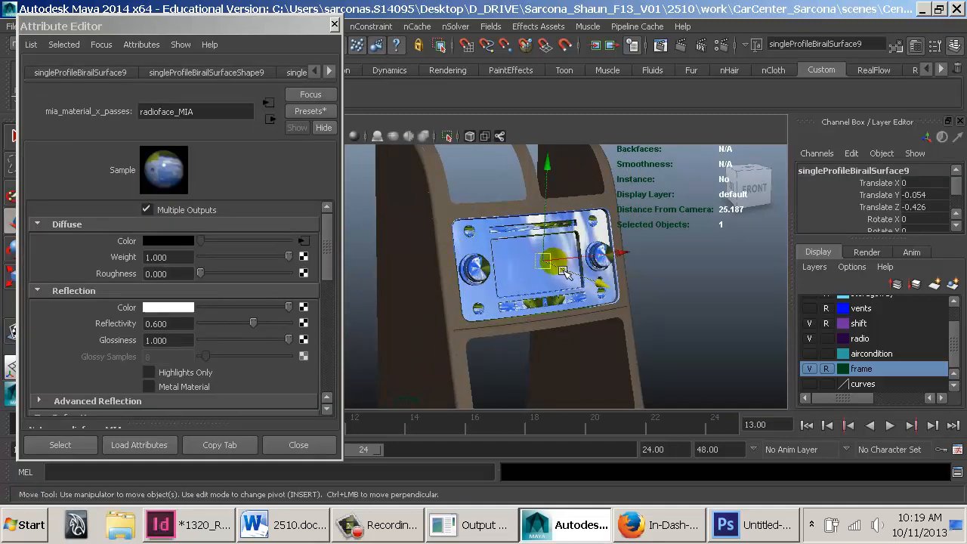
click(515, 269)
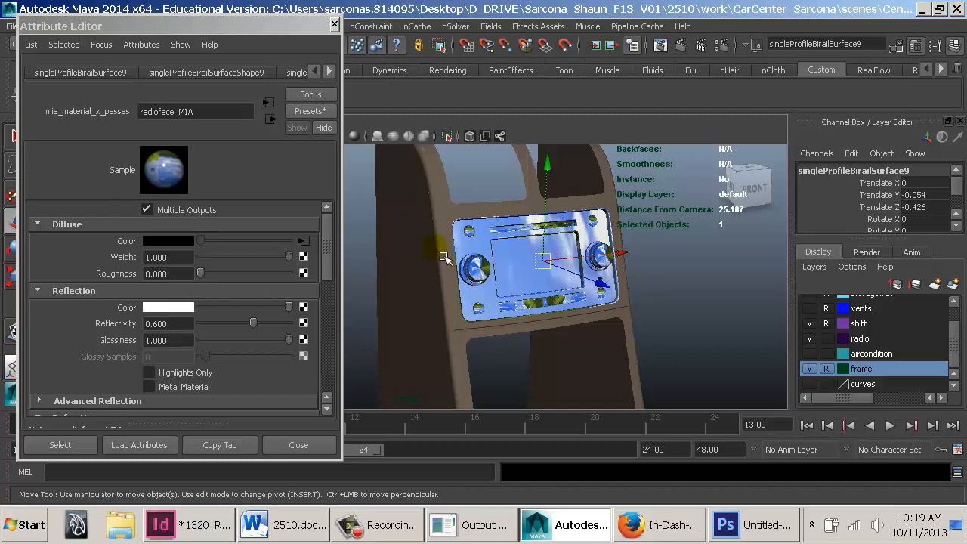
right_click(140, 248)
click(163, 263)
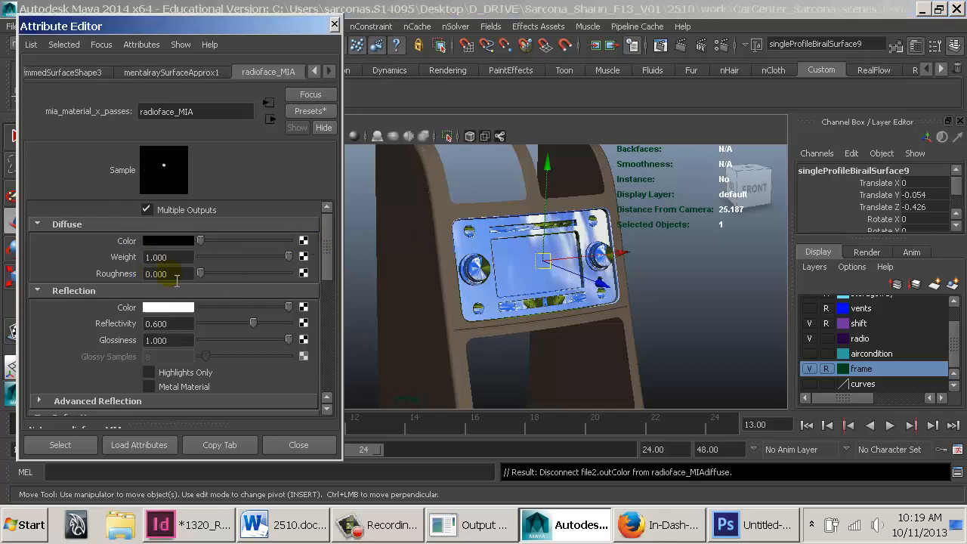
alt+right_drag(466, 241, 679, 286)
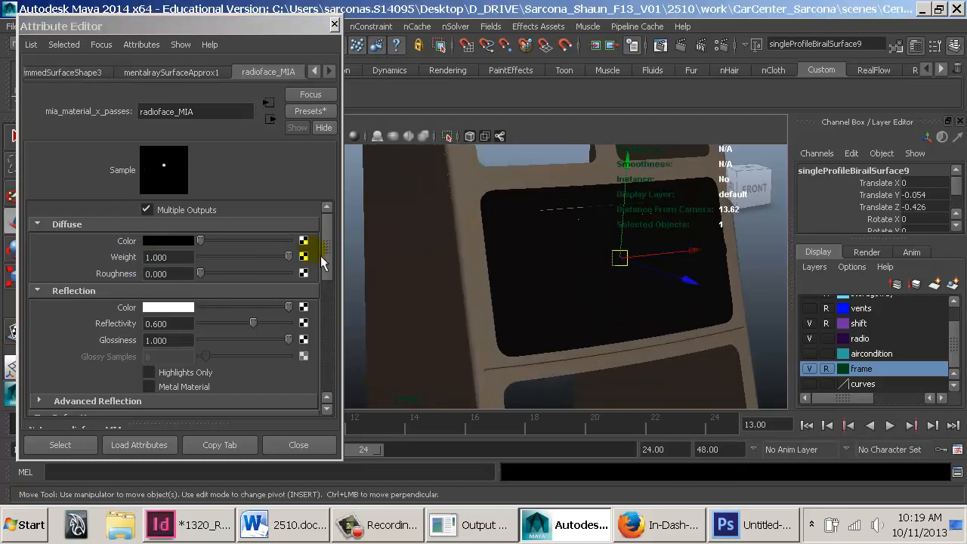
Assign a File texture created as a projection to the Diffuse Color of radioface_MIA, with the projection type set to Planar
click(304, 240)
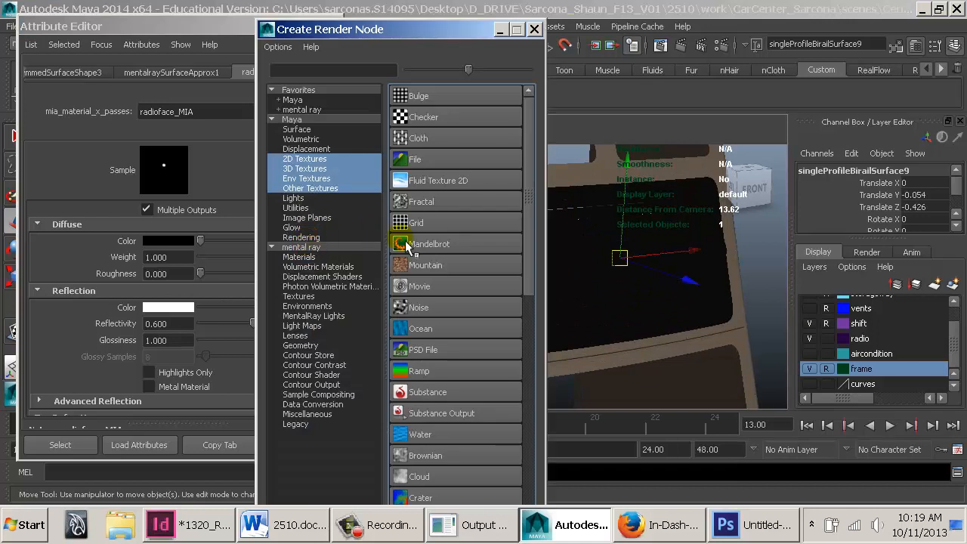
right_click(425, 161)
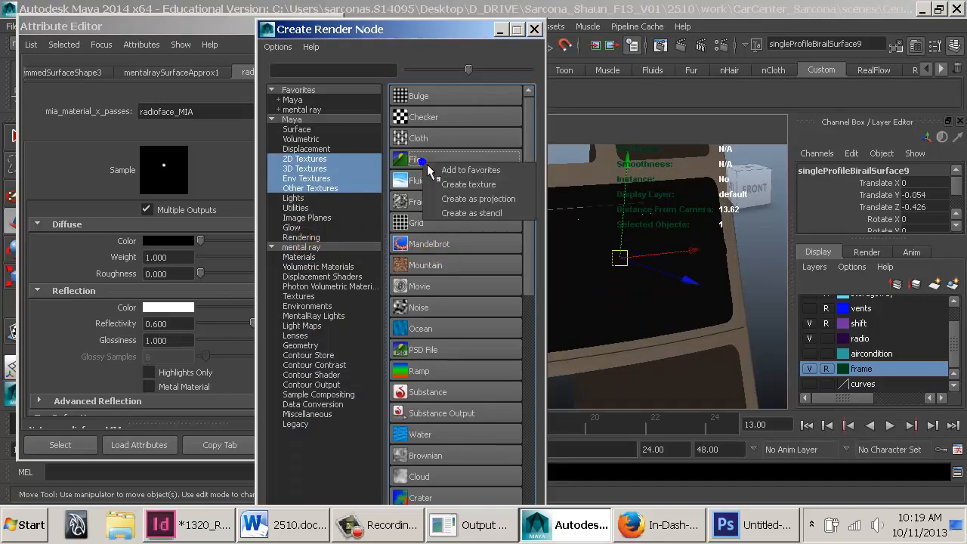
click(477, 203)
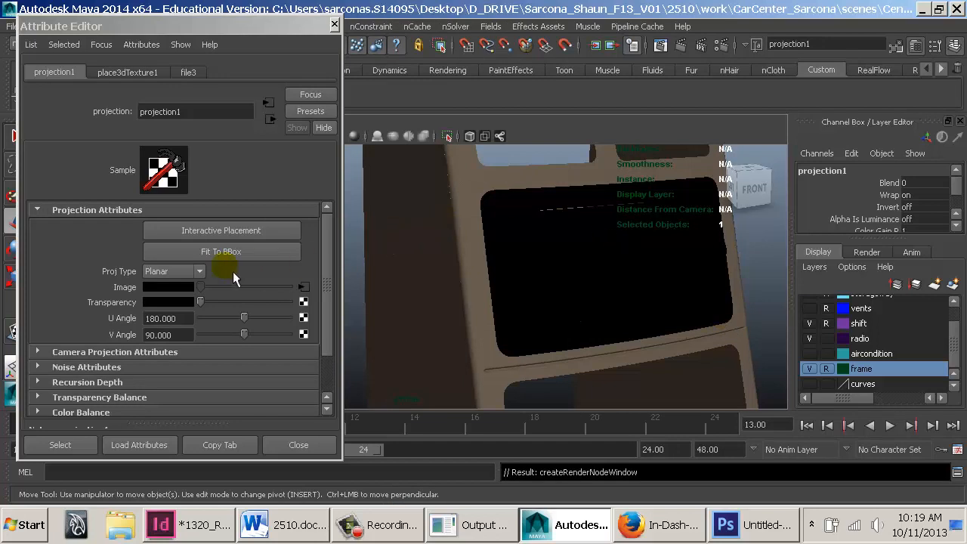
click(198, 272)
click(195, 272)
click(196, 272)
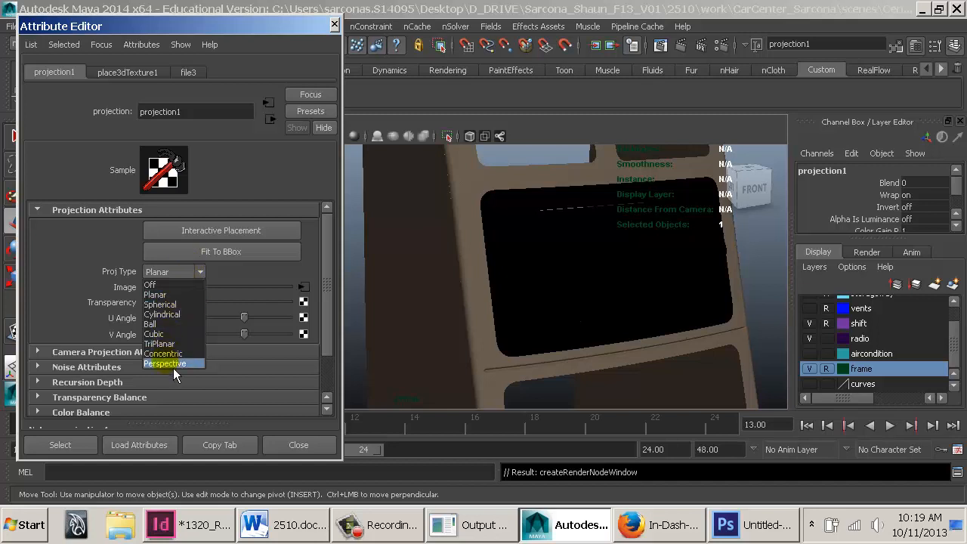
click(166, 302)
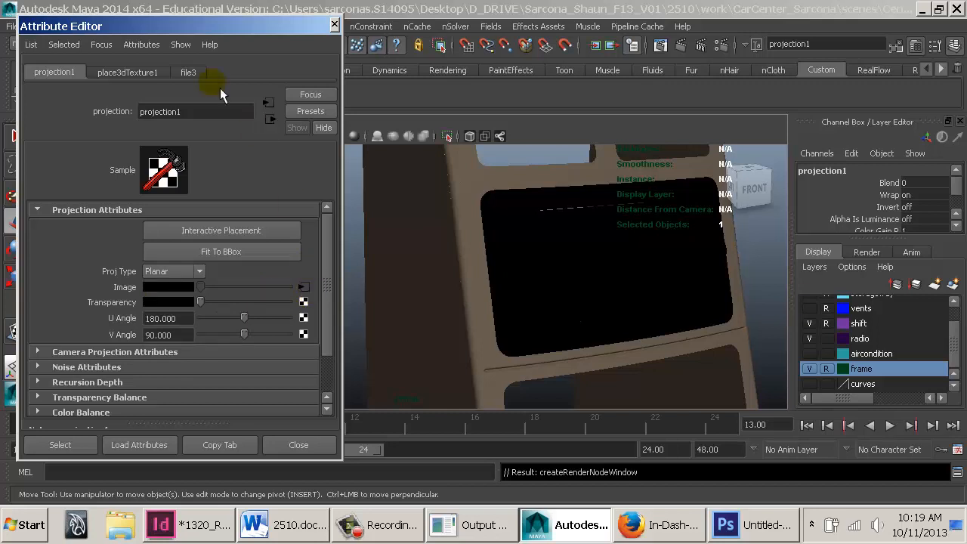
Graph the shading network of radioface_MIA in the Hypershade and enlarge its work area
click(336, 29)
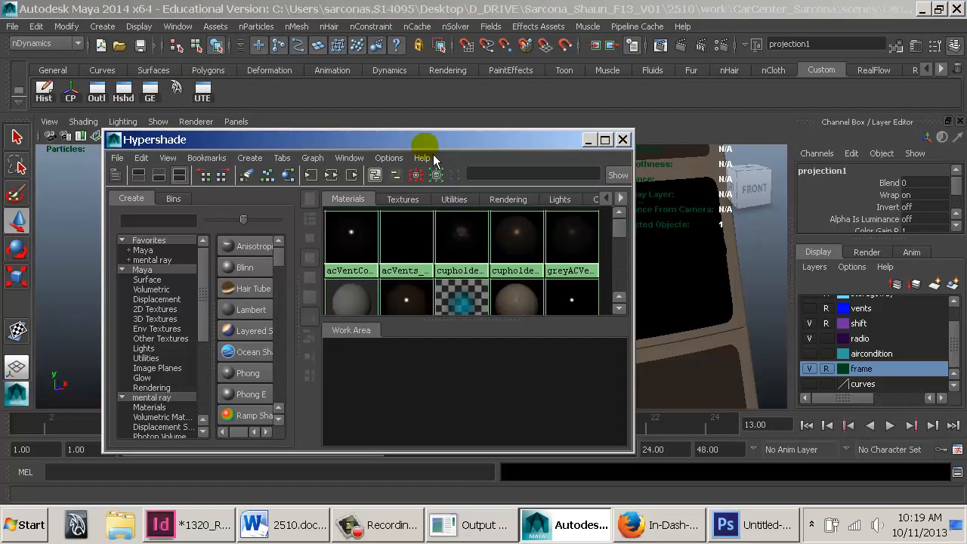
scroll(395, 159, down, 1)
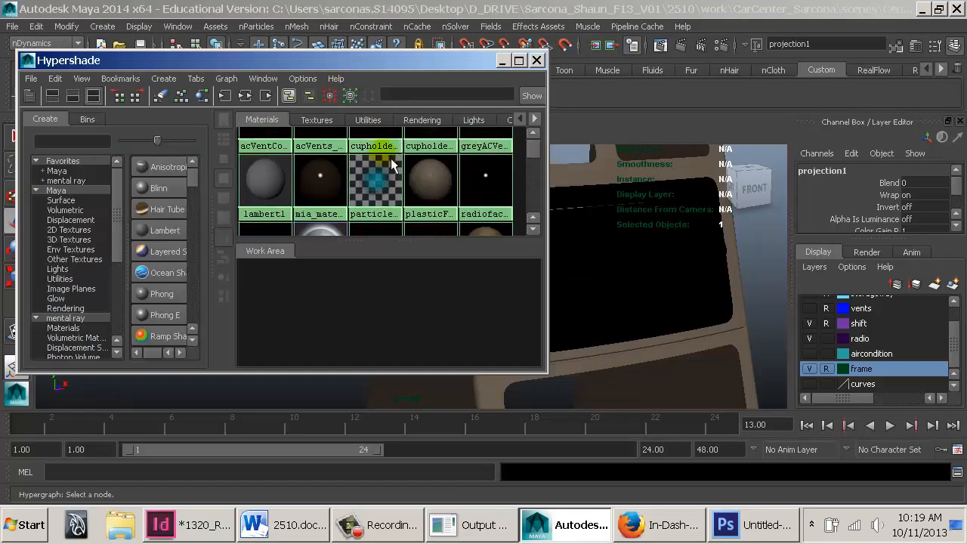
scroll(393, 165, down, 1)
click(486, 159)
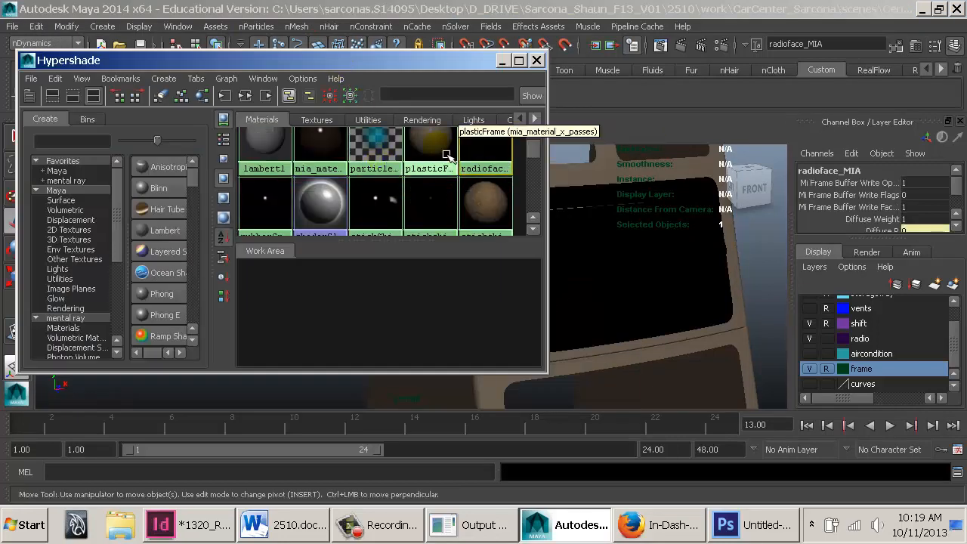
click(245, 97)
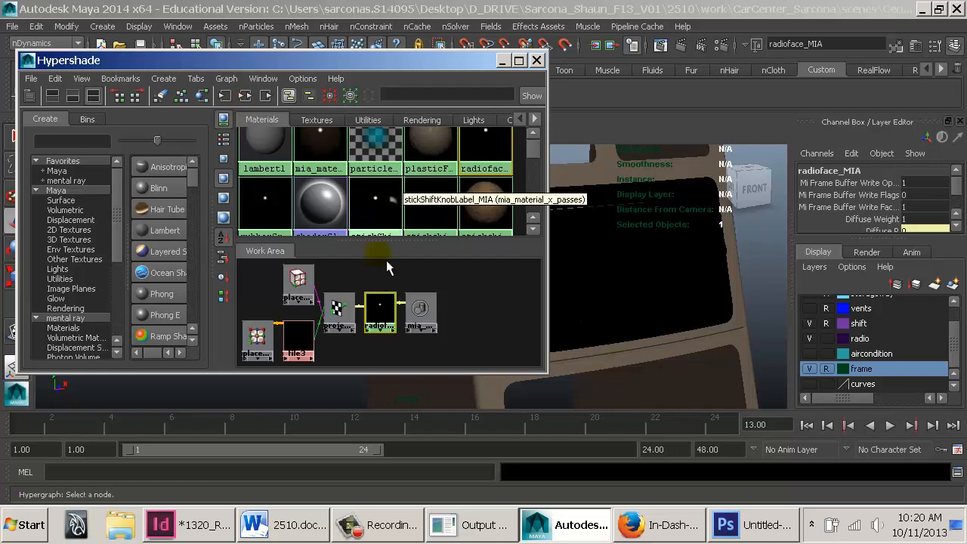
drag(384, 241, 390, 191)
alt+middle_drag(334, 213, 409, 240)
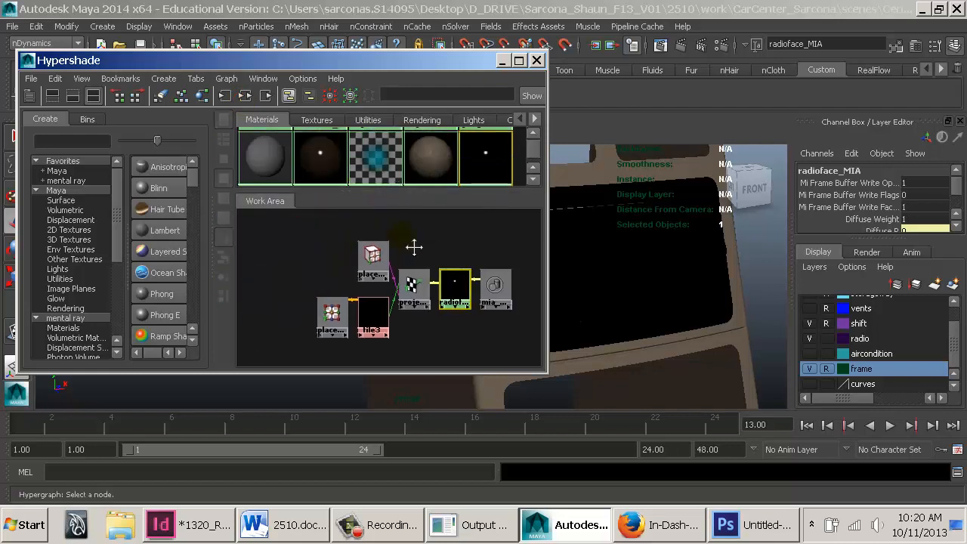
alt+right_drag(403, 234, 469, 263)
alt+middle_drag(479, 296, 429, 260)
alt+right_drag(474, 335, 411, 318)
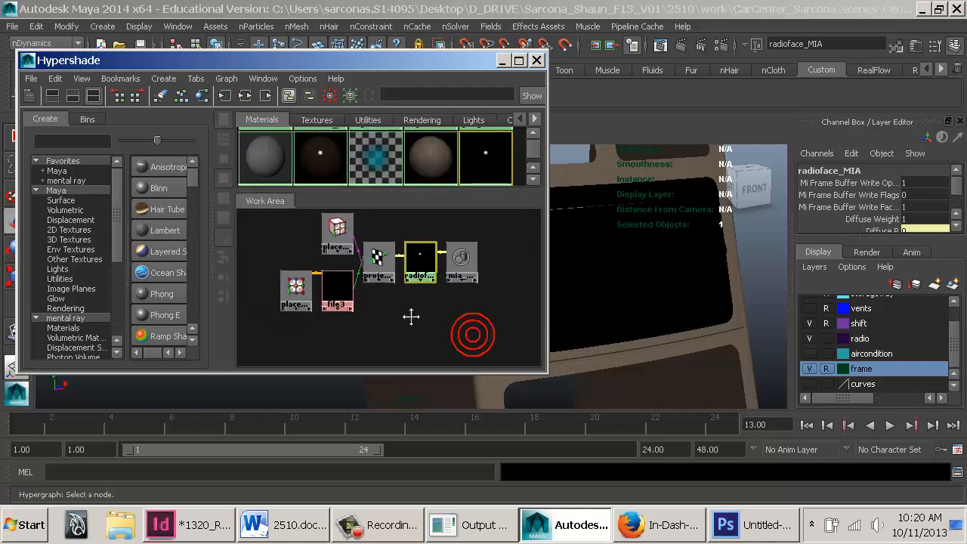
alt+middle_drag(410, 317, 396, 295)
Spread out the material, shading group, projection, file and placement nodes in the work area so their connections are readable
drag(446, 234, 489, 287)
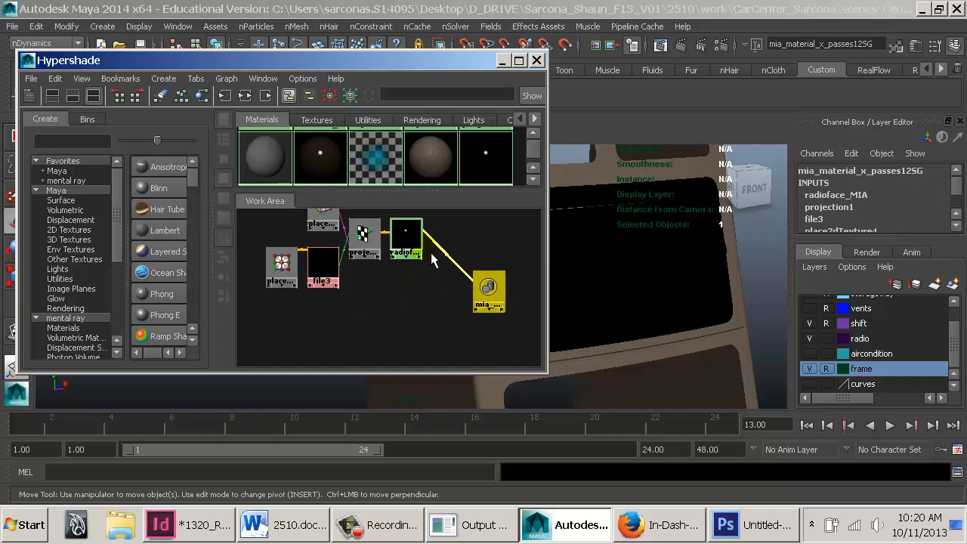
drag(410, 252, 453, 304)
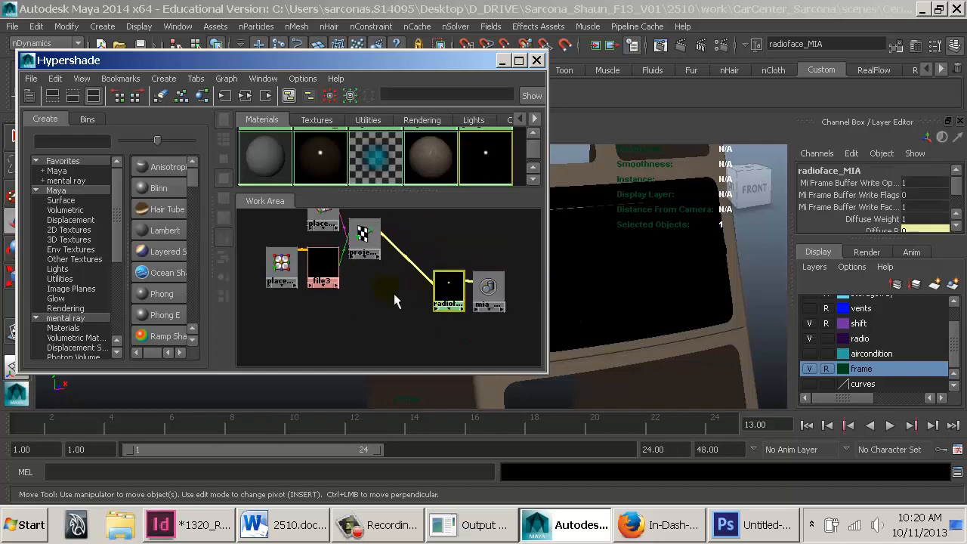
drag(335, 285, 386, 320)
drag(281, 265, 335, 295)
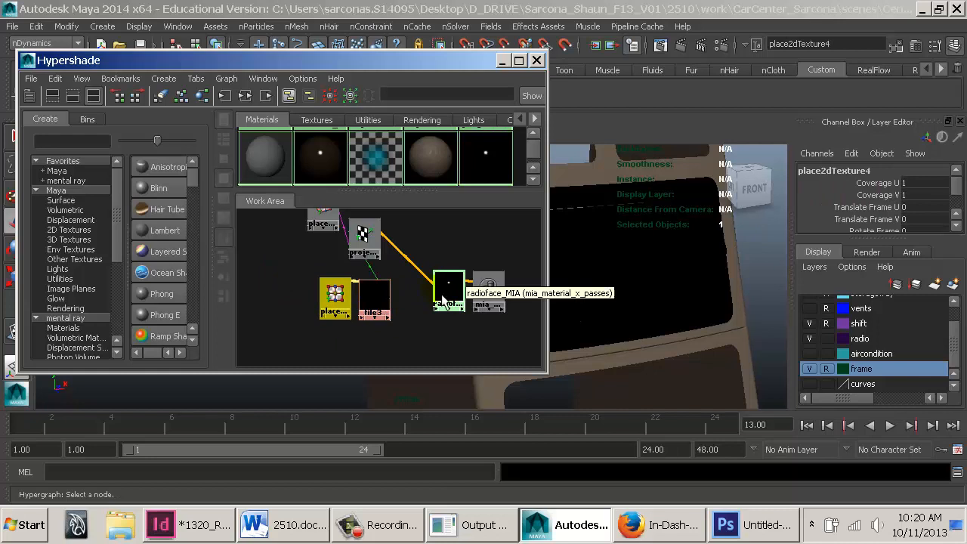
drag(411, 337, 301, 255)
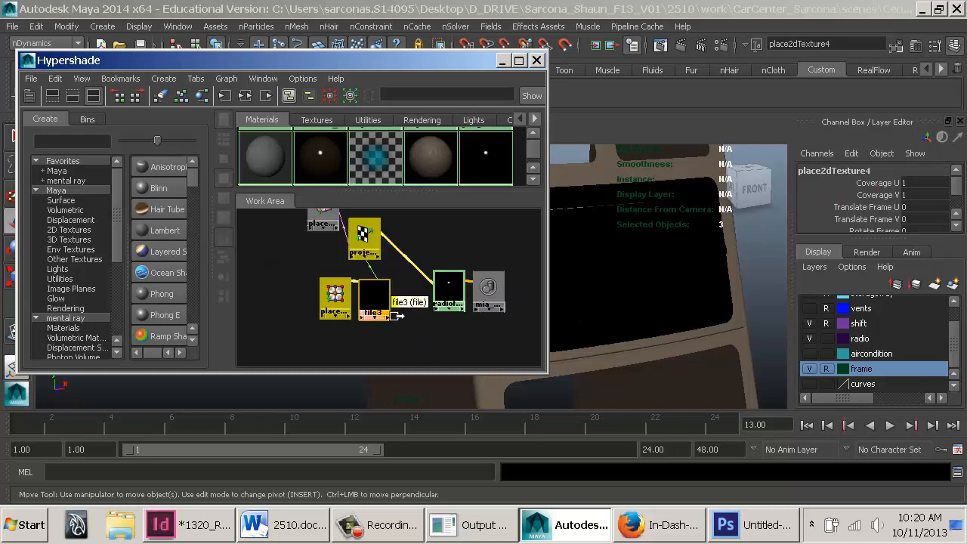
drag(385, 304, 365, 326)
click(404, 291)
drag(348, 256, 410, 264)
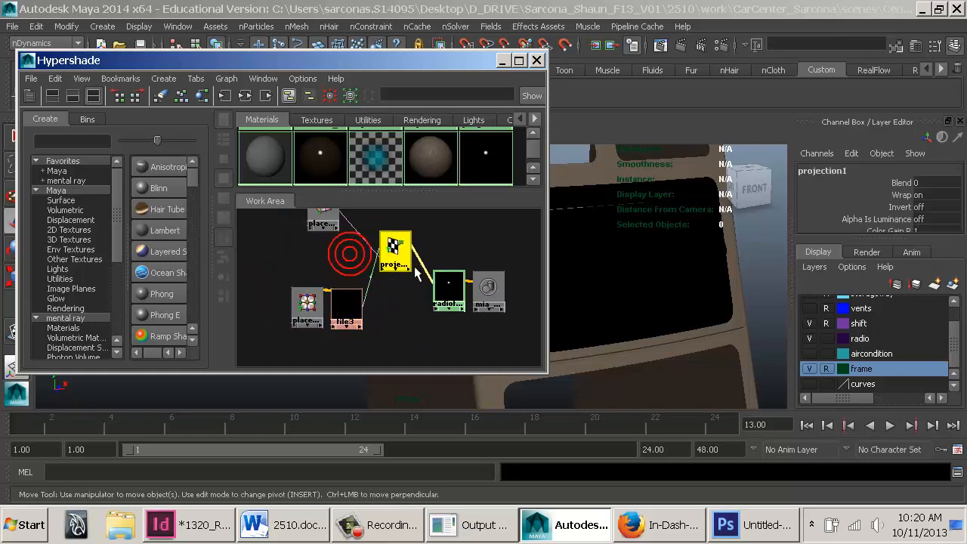
drag(356, 335, 263, 272)
drag(339, 315, 311, 297)
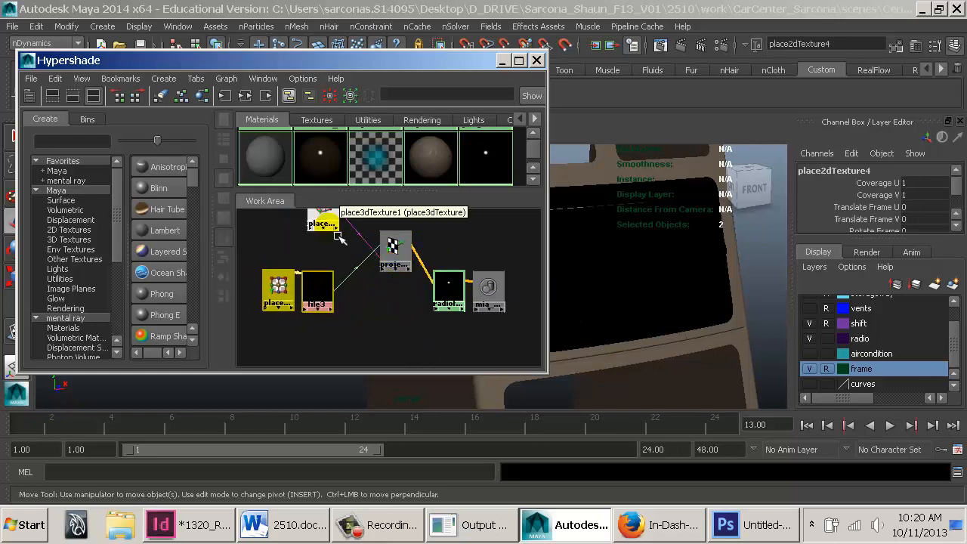
drag(325, 221, 331, 237)
alt+middle_drag(347, 251, 378, 279)
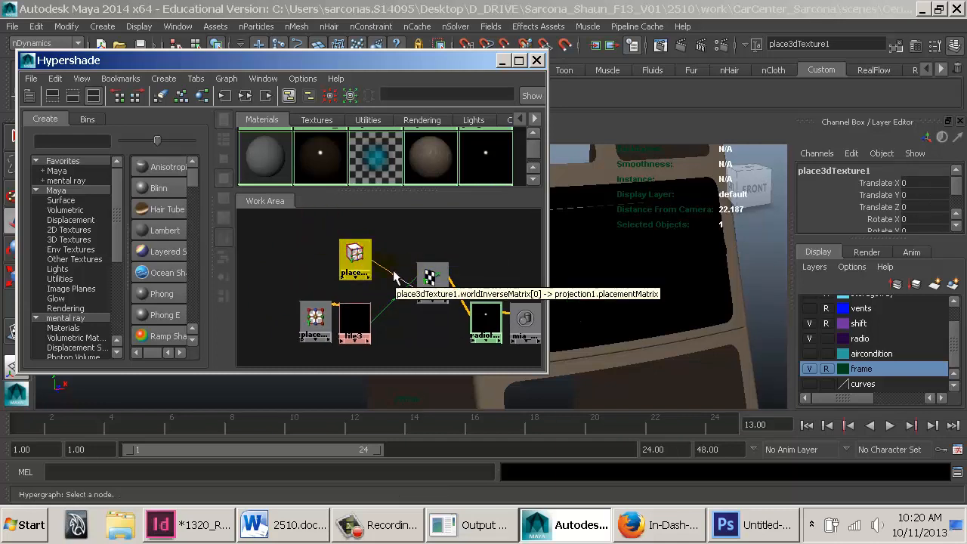
Raise the projection's place3dTexture1 placement to about 9.97 in Y, level with the radio face, and frame it in the view
drag(443, 60, 211, 63)
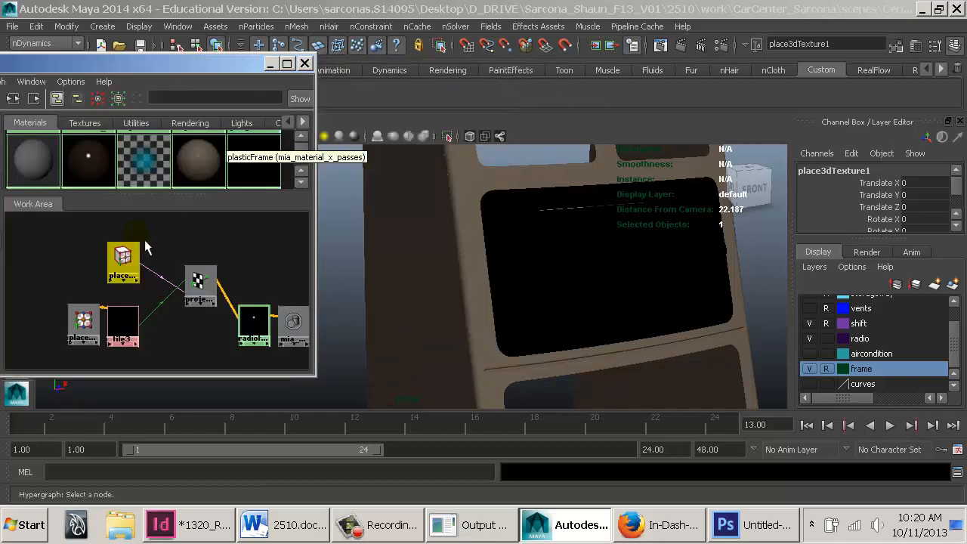
alt+right_drag(646, 350, 257, 242)
alt+middle_drag(549, 275, 549, 241)
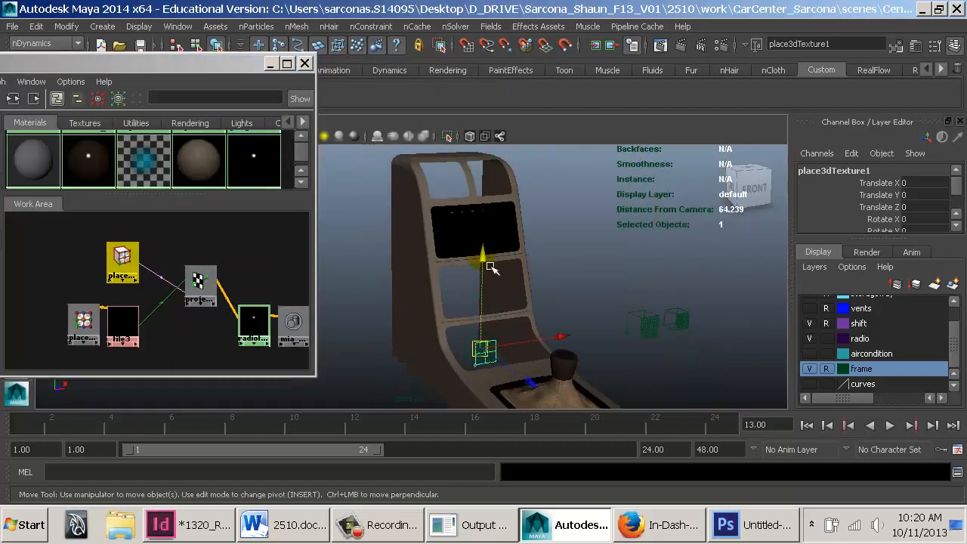
drag(481, 256, 492, 146)
alt+drag(460, 184, 550, 212)
key(f)
Move the place3dTexture1 placement to about 10.24 in Y and -1.84 in Z, in line with the radio screen
alt+drag(543, 292, 518, 267)
alt+right_drag(518, 268, 382, 238)
alt+middle_drag(456, 246, 486, 236)
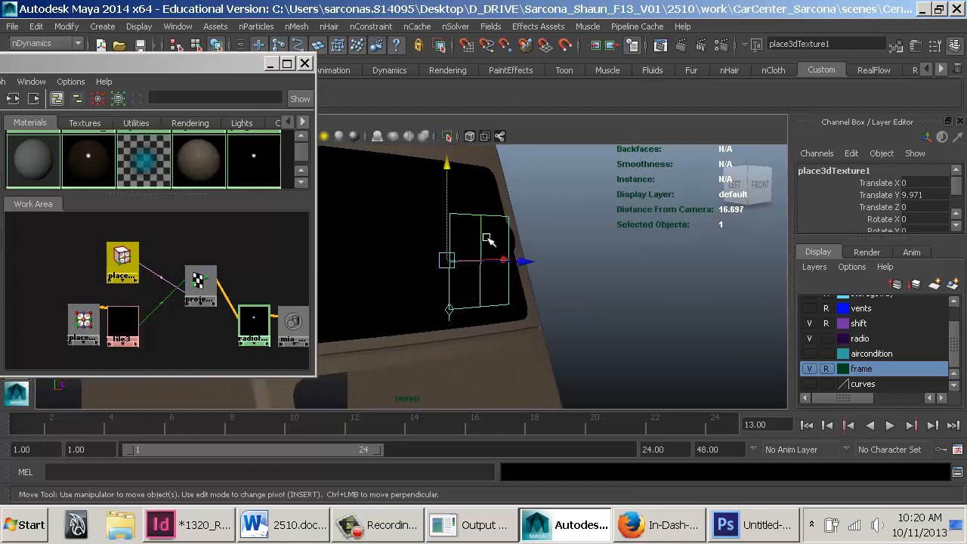
alt+drag(481, 232, 543, 241)
key(r)
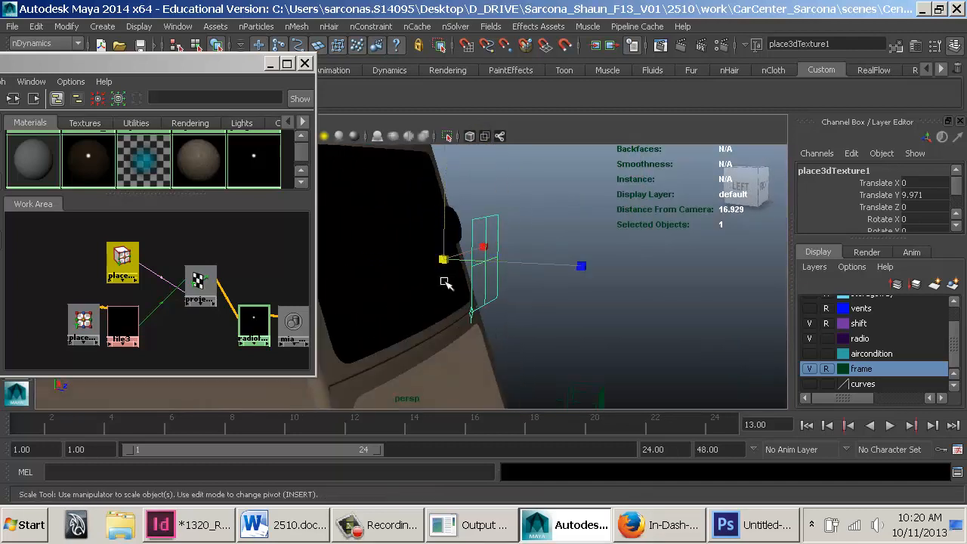
key(5)
mouse_move(525, 294)
alt+mouse_down()
mouse_move(527, 308)
mouse_move(474, 278)
mouse_move(476, 264)
mouse_move(463, 268)
alt+mouse_up()
key(w)
drag(384, 212, 384, 201)
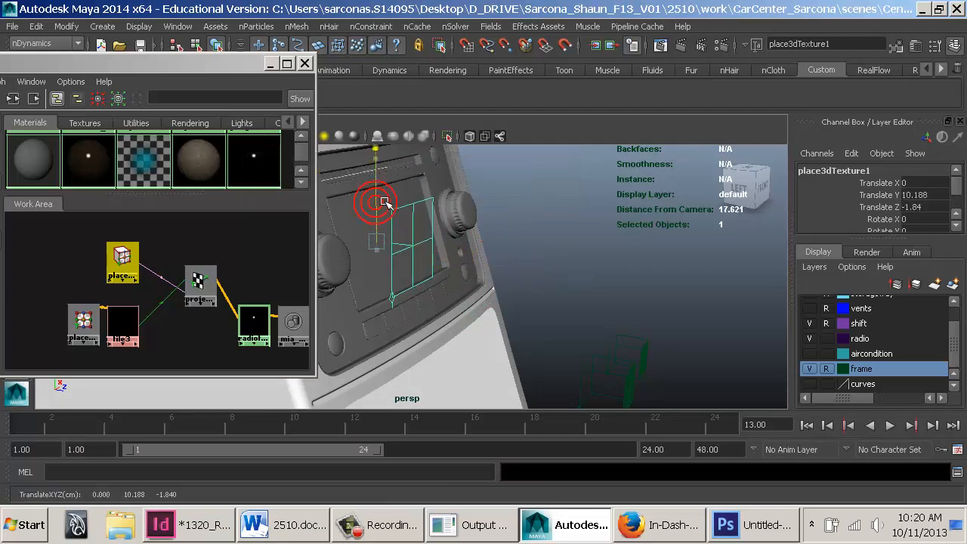
Enlarge the projection placement and rotate it to about -15.56 in X to match the radio face's tilt
key(r)
drag(377, 241, 637, 271)
key(e)
drag(658, 213, 613, 213)
alt+drag(613, 215, 568, 302)
Stretch the projection placement wider to fit around the radio screen and shift it to about -0.14 in X
key(r)
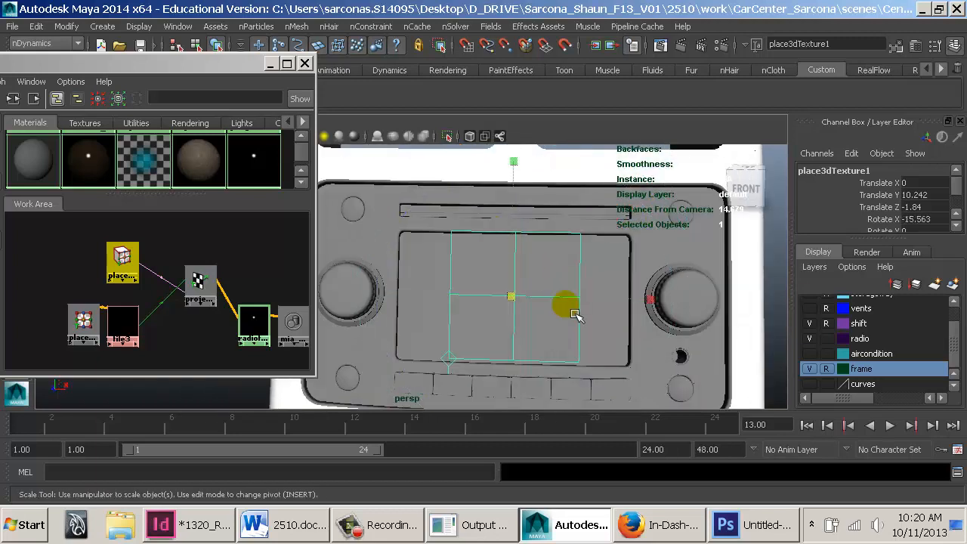
drag(665, 296, 786, 313)
alt+drag(618, 305, 572, 231)
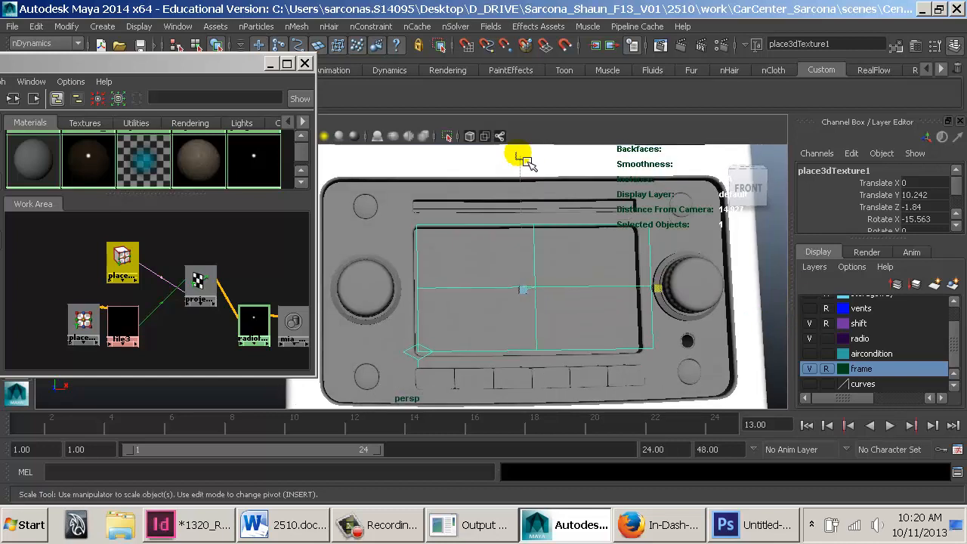
drag(519, 155, 515, 151)
drag(658, 288, 592, 292)
key(w)
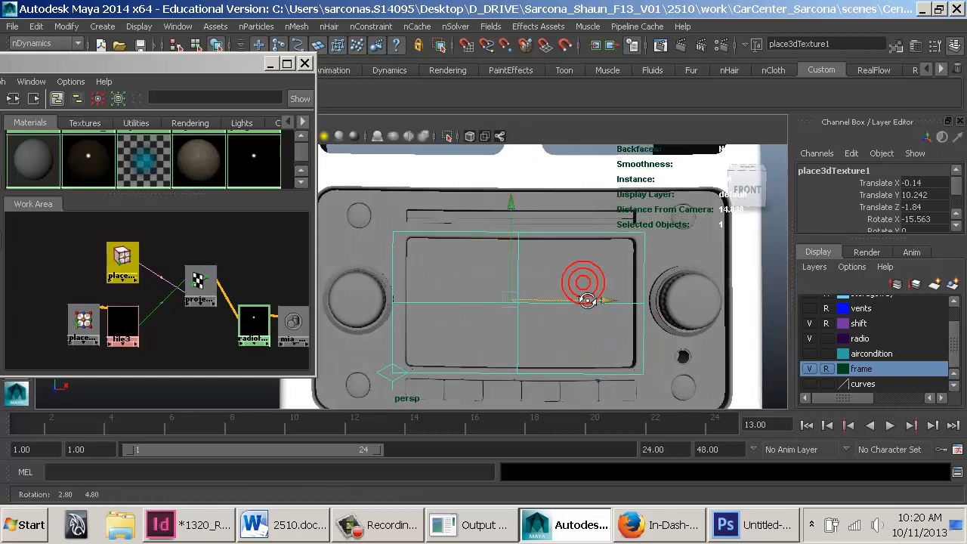
click(480, 282)
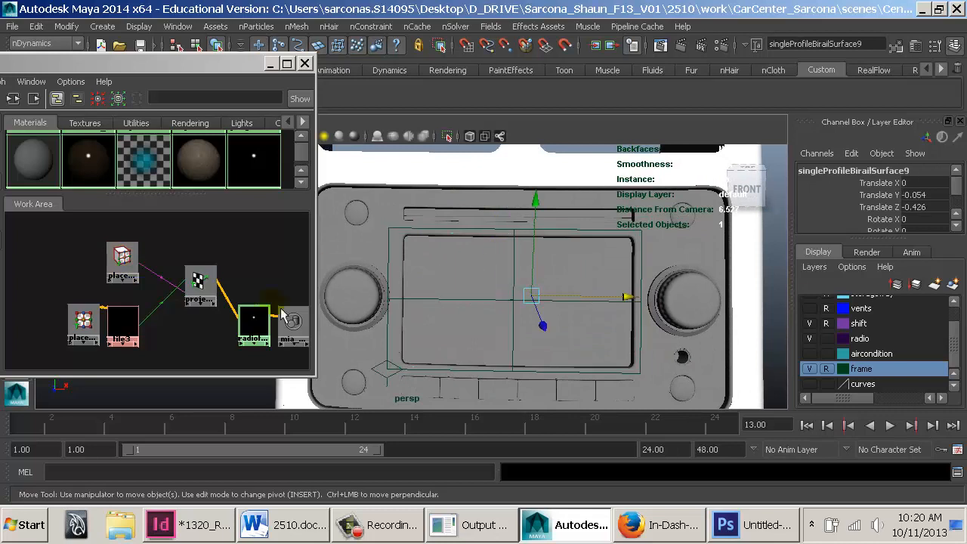
Load RADIO2.iff as the image of the file3 texture and show the textured radio in the viewport
double_click(125, 321)
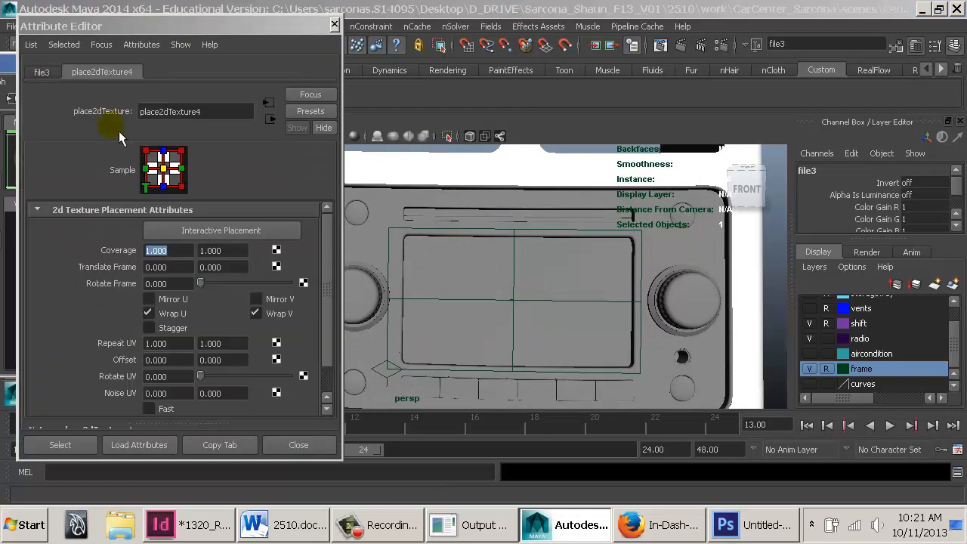
click(41, 72)
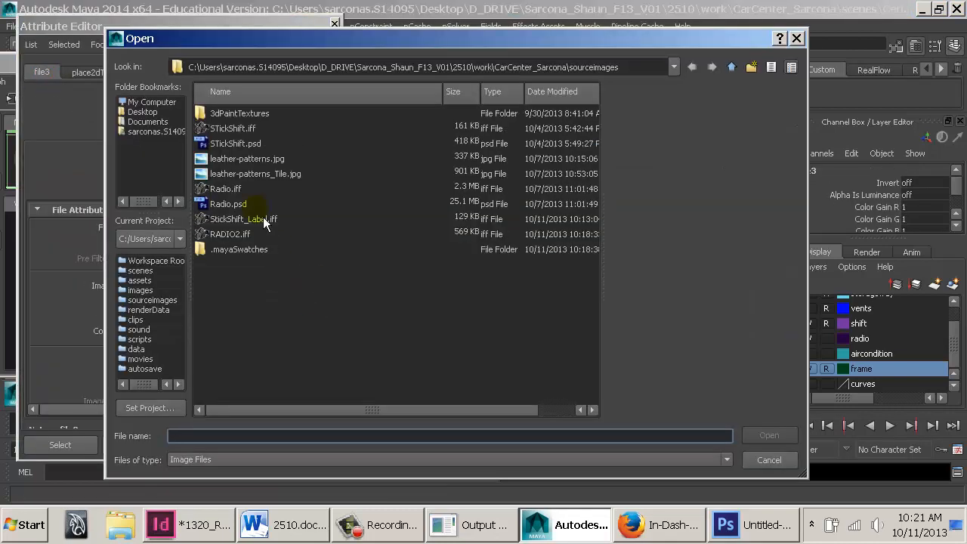
double_click(242, 236)
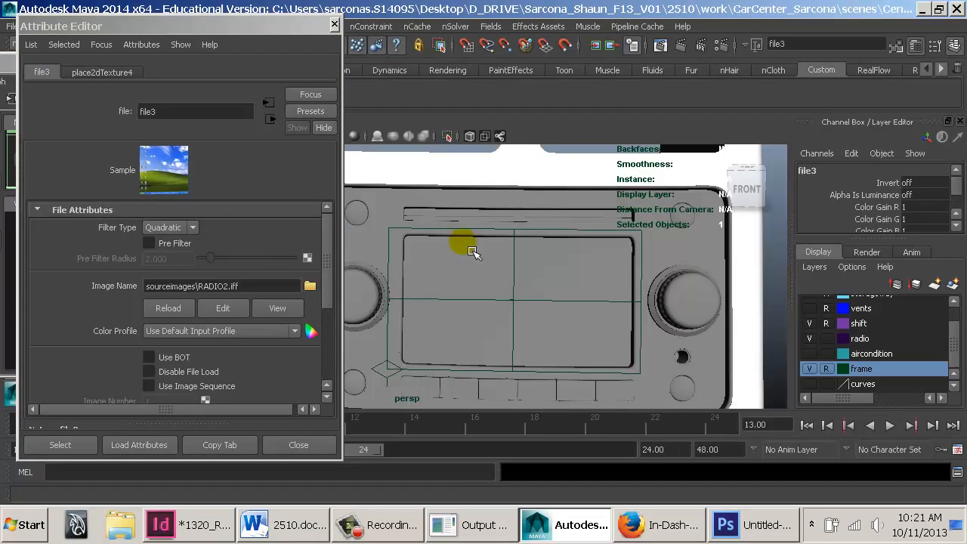
key(6)
alt+drag(557, 280, 620, 284)
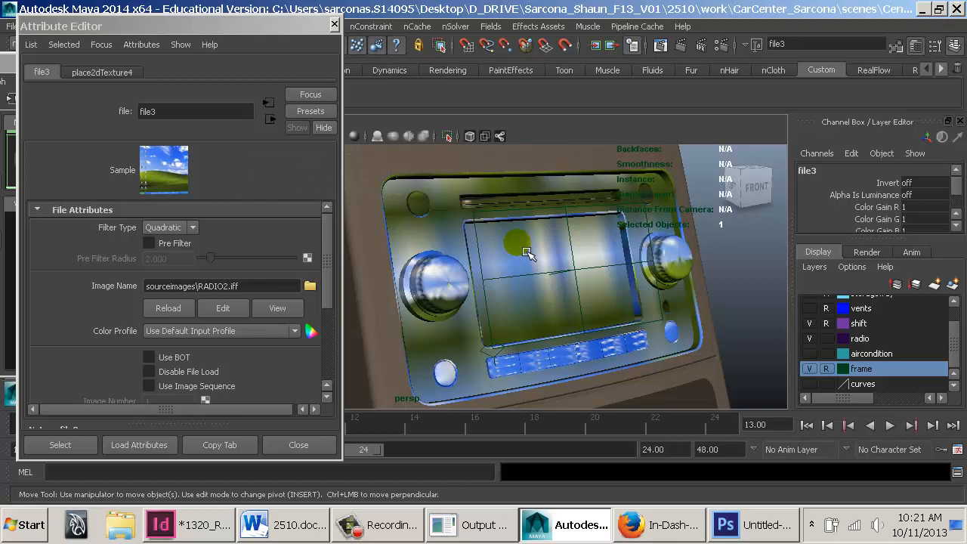
click(335, 25)
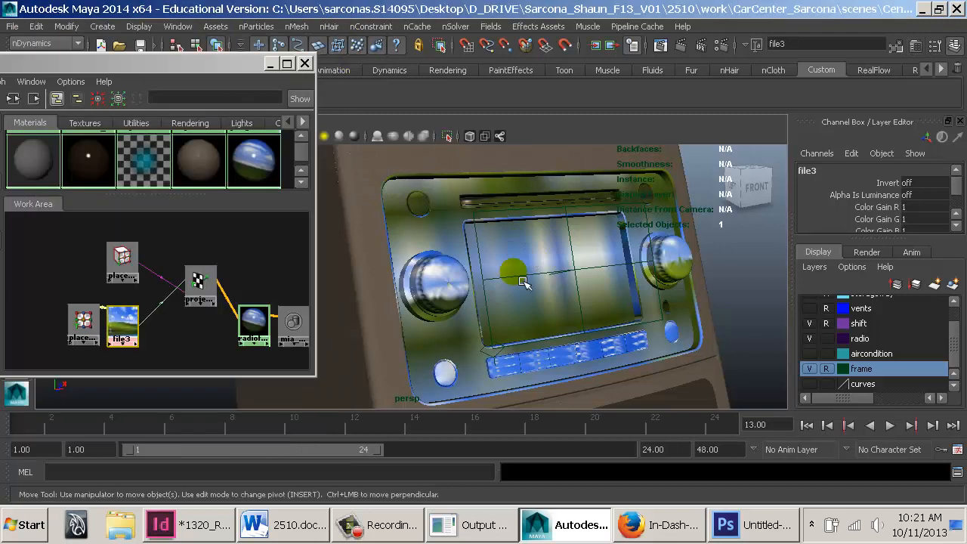
click(305, 64)
alt+drag(547, 254, 593, 266)
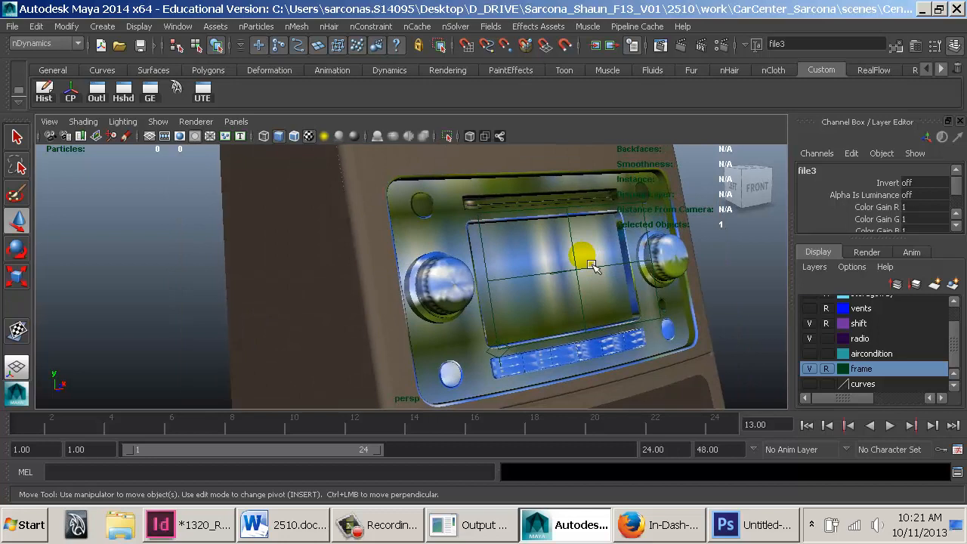
Switch the viewport renderer to Viewport 2.0 and save the scene
click(183, 124)
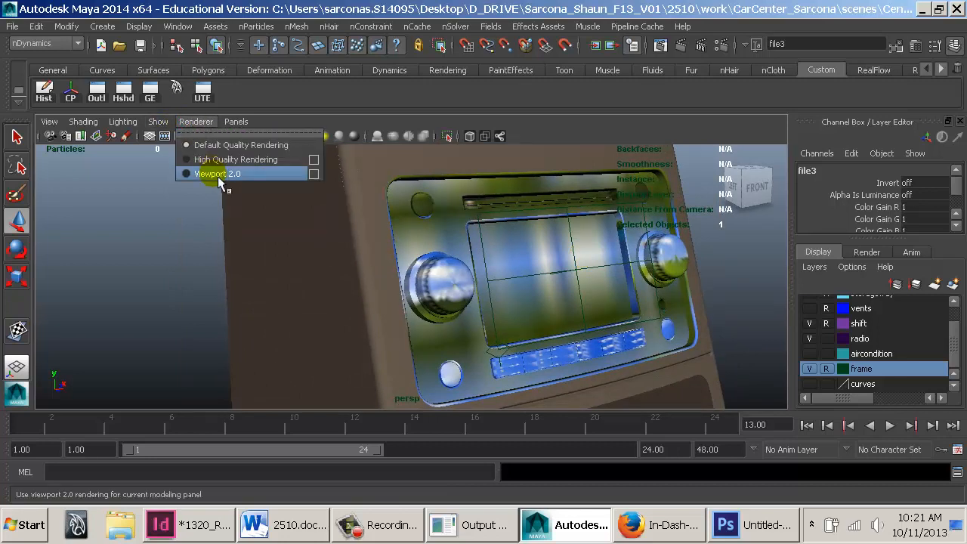
click(218, 175)
click(141, 45)
click(196, 122)
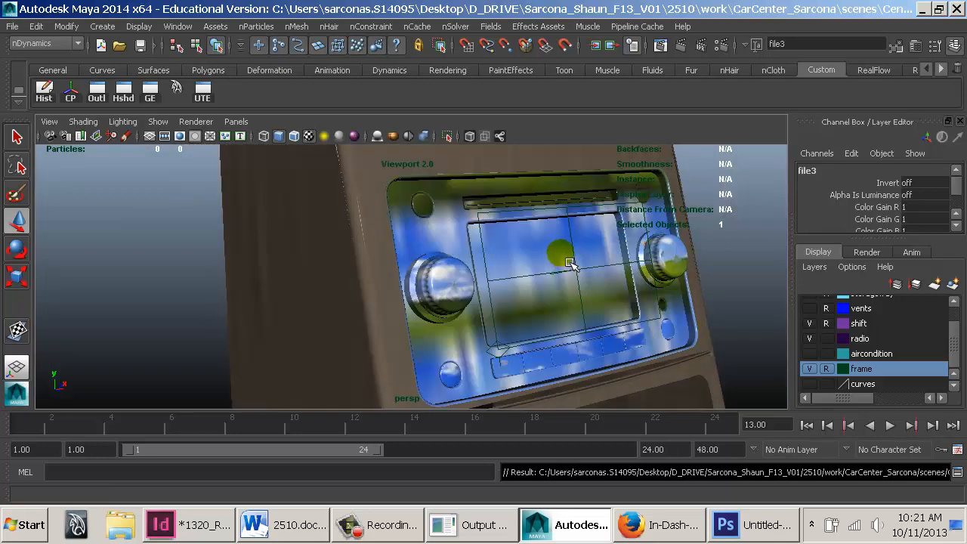
alt+drag(548, 264, 420, 243)
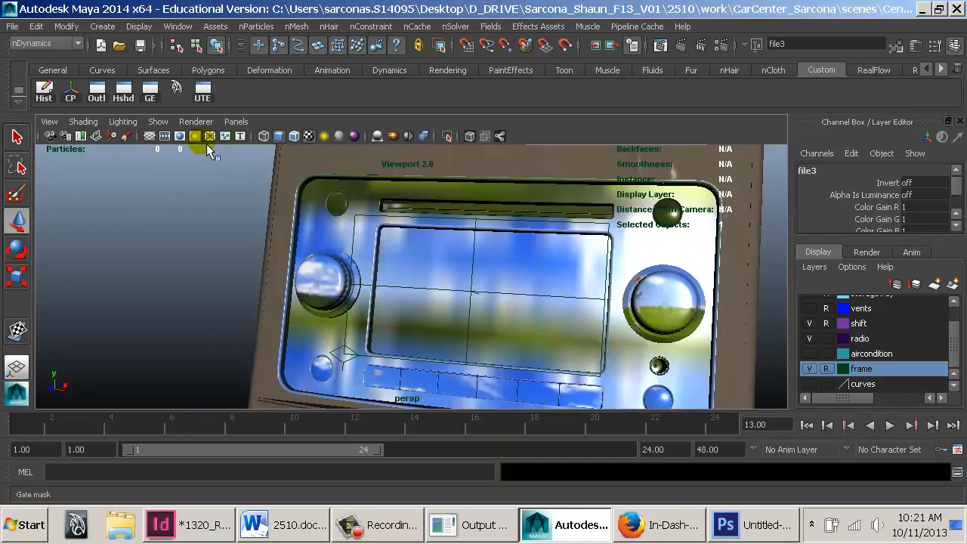
Return the viewport to Default Quality Rendering and render the radio's perspective view with mental ray
click(196, 122)
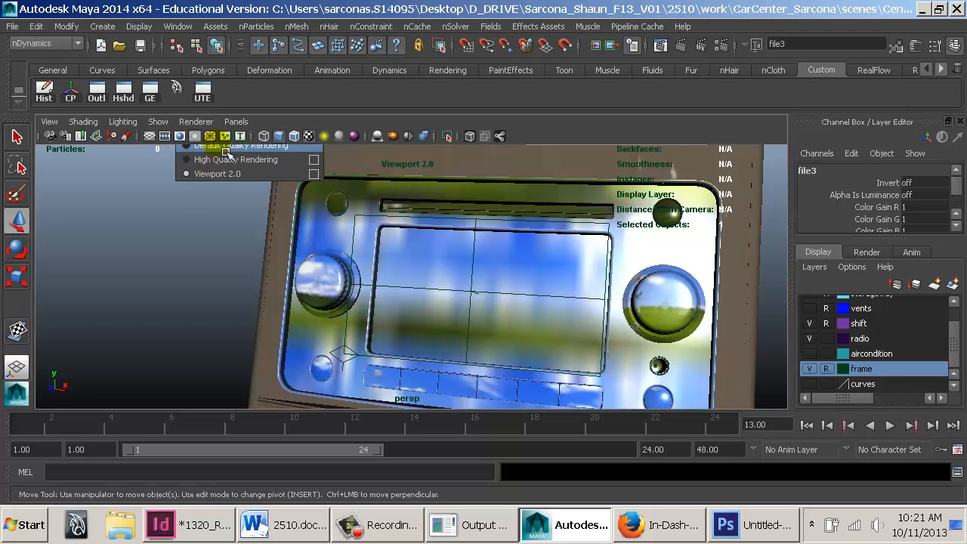
click(225, 148)
alt+drag(356, 325, 545, 283)
click(684, 56)
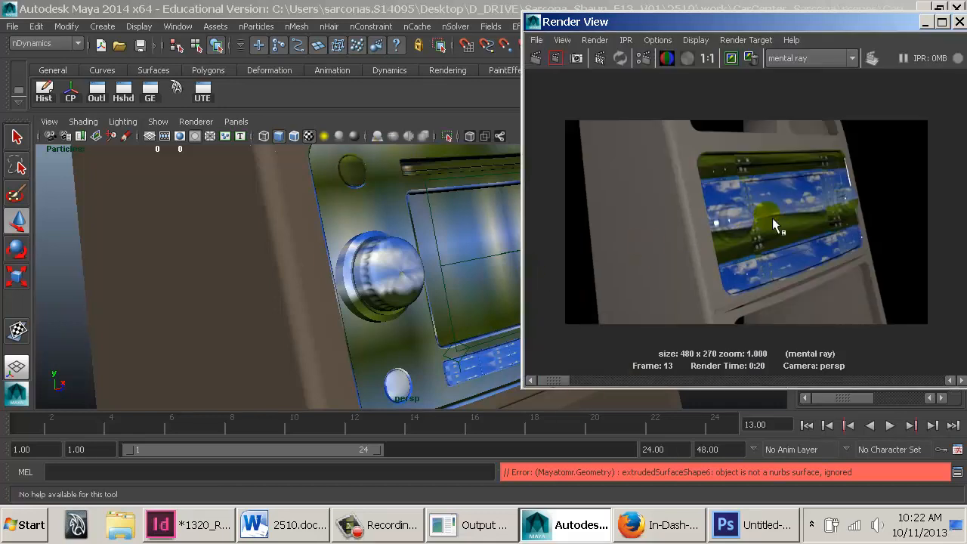
Examine how the projected image falls across the radio face and knobs in the render, and close the Render View
scroll(773, 220, up, 6)
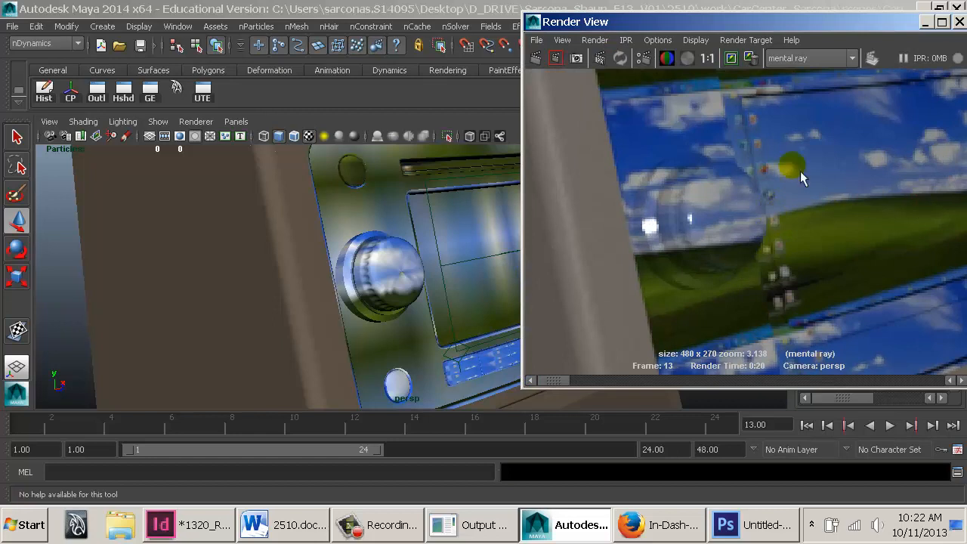
drag(746, 22, 546, 23)
scroll(635, 224, down, 3)
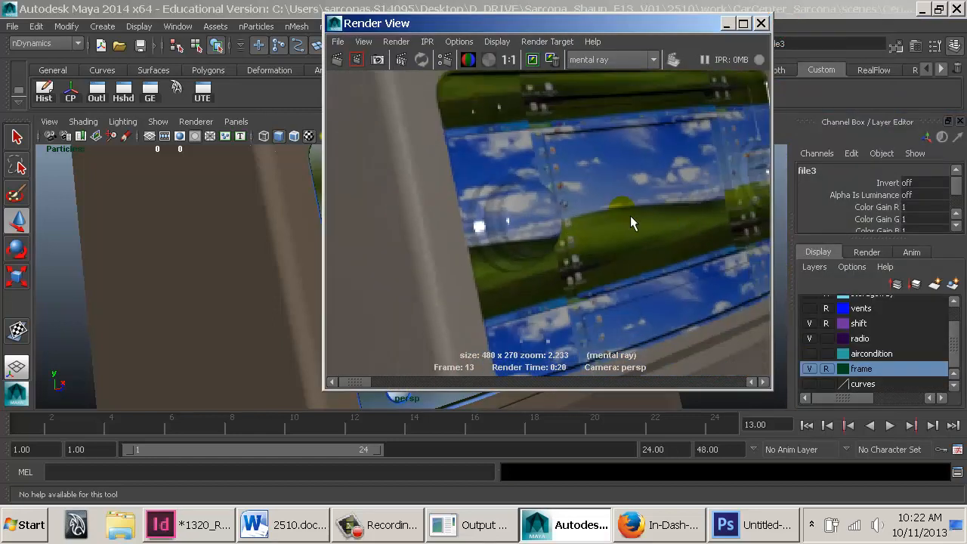
alt+middle_drag(630, 215, 582, 210)
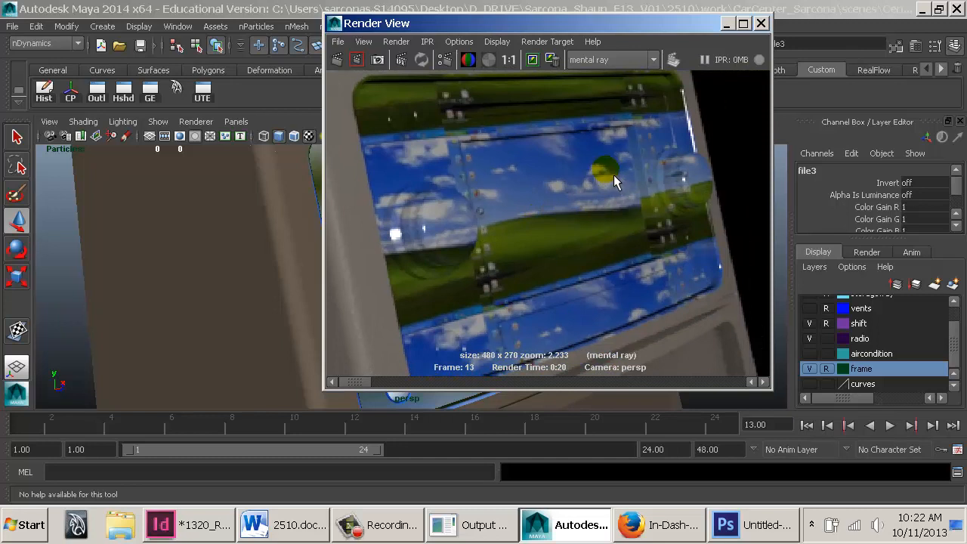
click(761, 24)
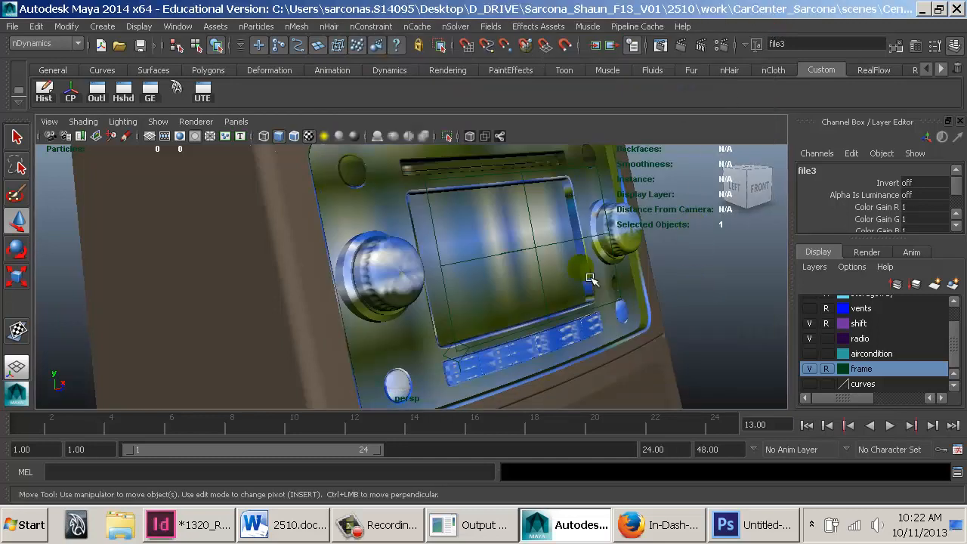
Delete the radioface_MIA material in the Hypershade and clear its leftover projection placement at the radio
click(127, 100)
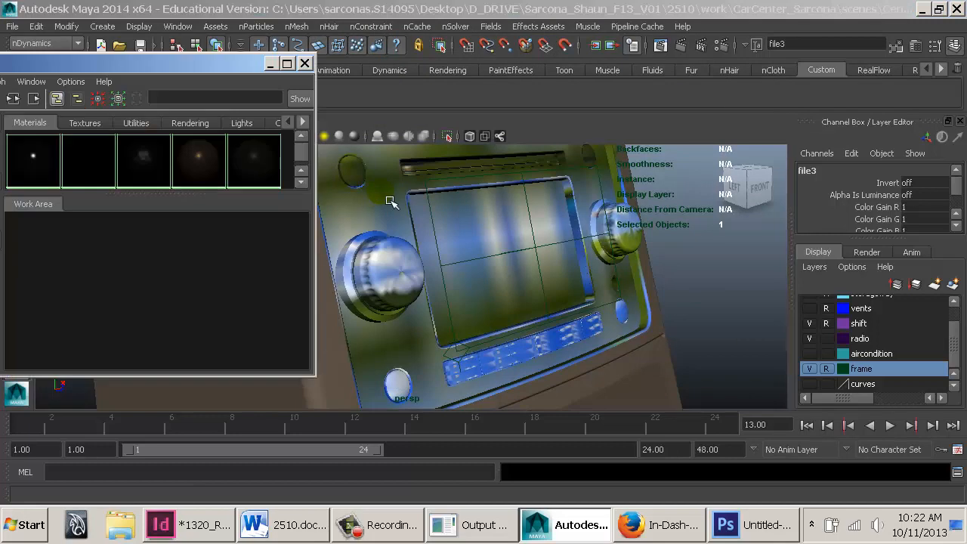
double_click(255, 156)
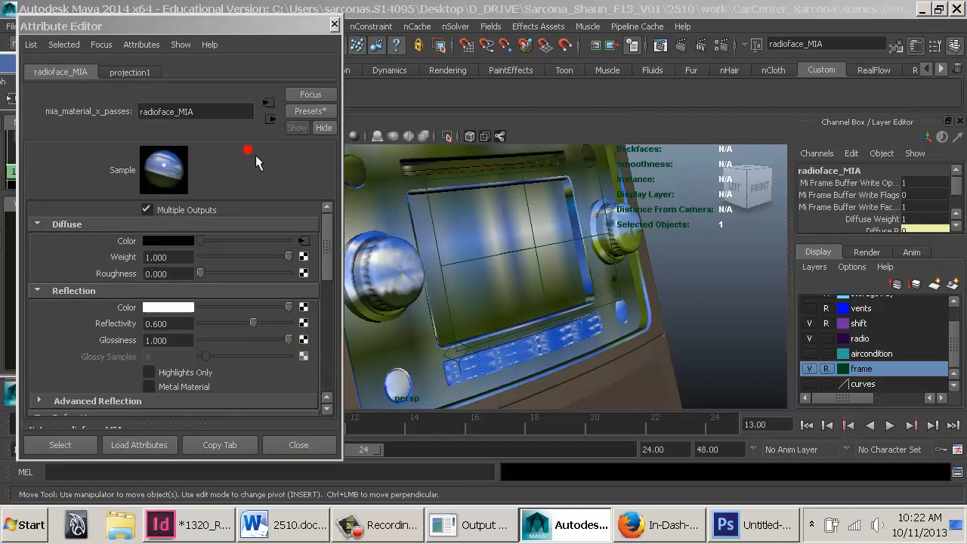
click(334, 25)
click(268, 165)
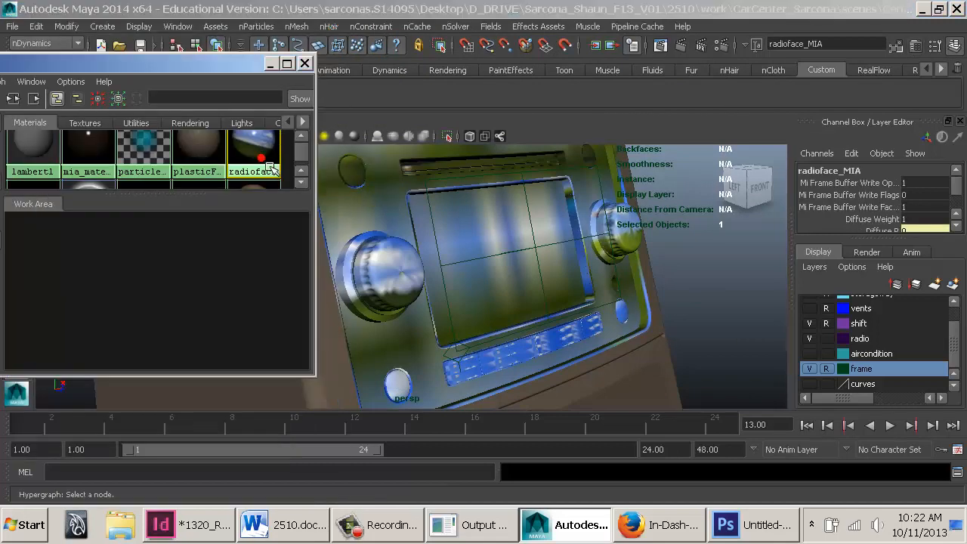
key(Delete)
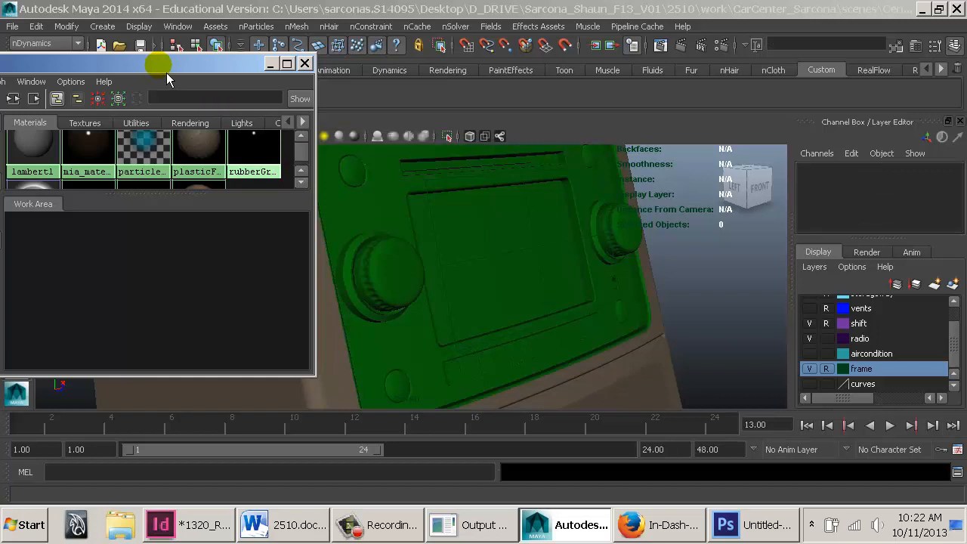
alt+right_drag(728, 331, 486, 265)
click(478, 263)
key(w)
key(Delete)
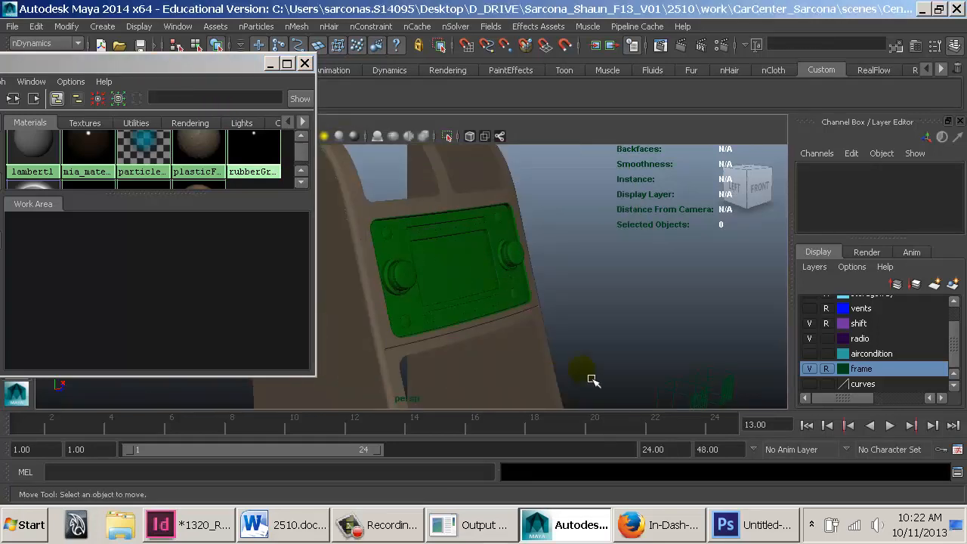
Assign the existing lambert1 material to all of the radio's surfaces
drag(580, 367, 221, 108)
key(space)
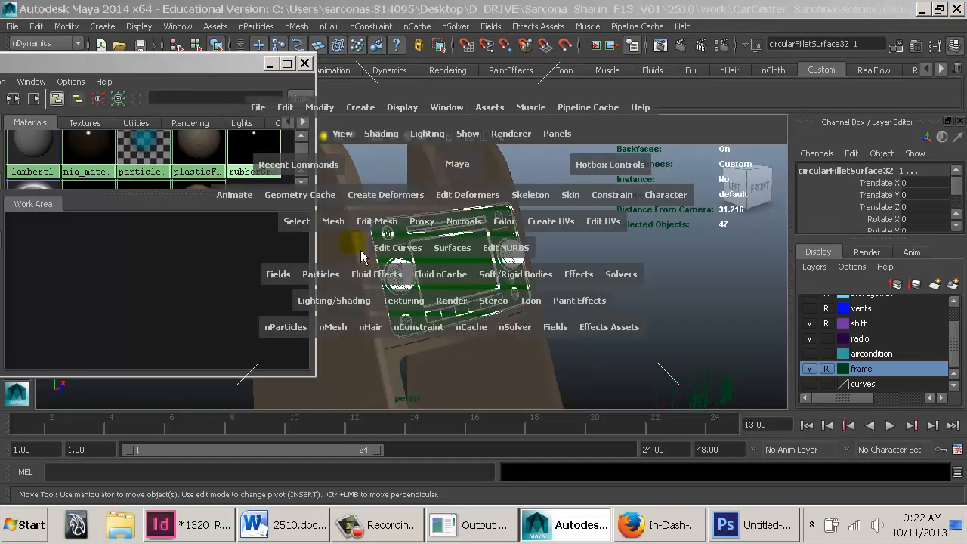
click(334, 300)
mouse_move(458, 108)
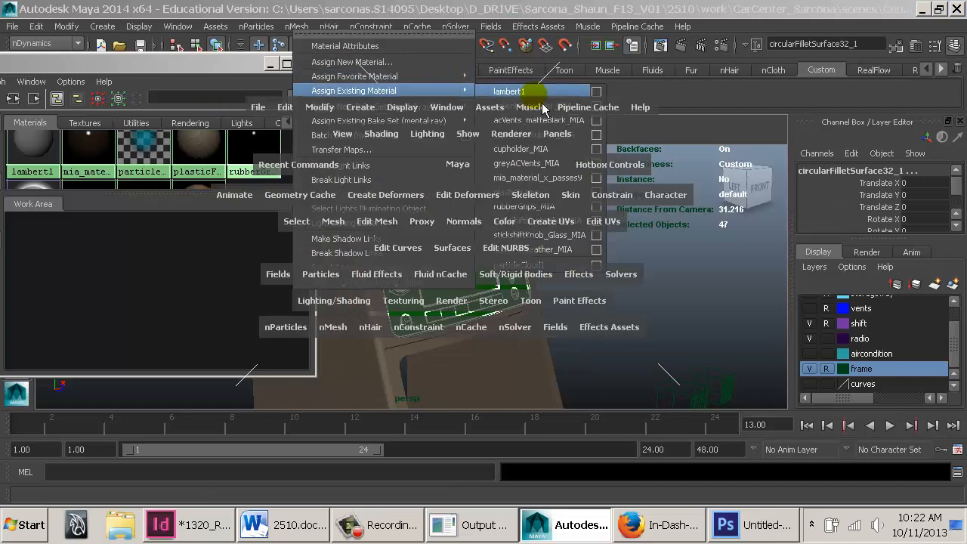
click(529, 92)
Delete the unused nodes in the Hypershade, close it, and bring the radio face into view
drag(253, 66, 582, 80)
click(167, 96)
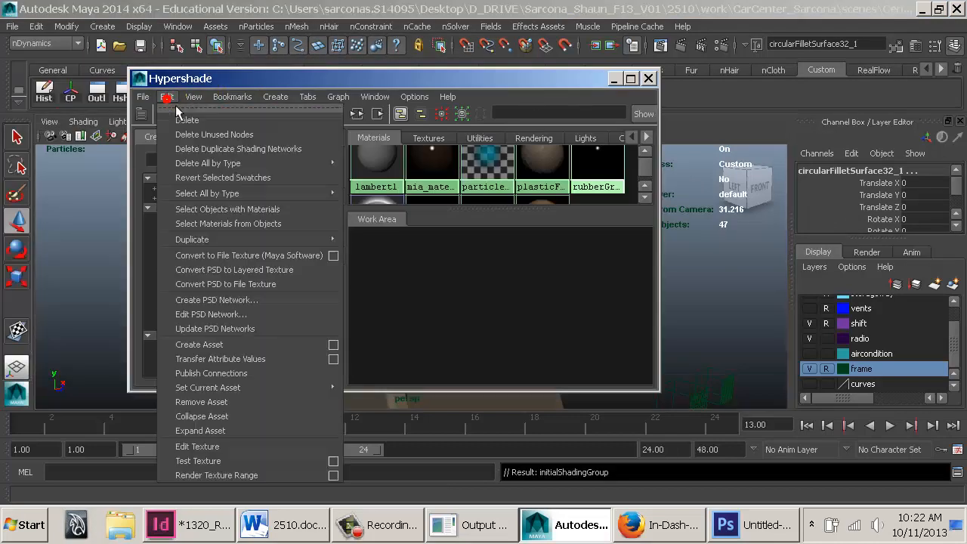
click(193, 129)
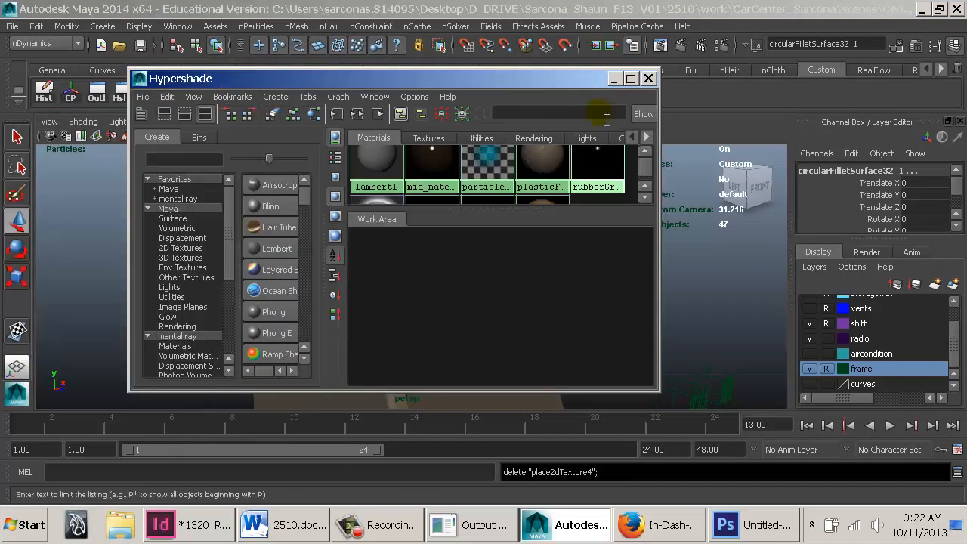
click(649, 78)
click(572, 257)
alt+middle_drag(572, 257, 580, 260)
alt+drag(580, 260, 619, 321)
Switch to Firefox, search Google Images for "radio face" and open the GM radio faceplate picture
click(665, 524)
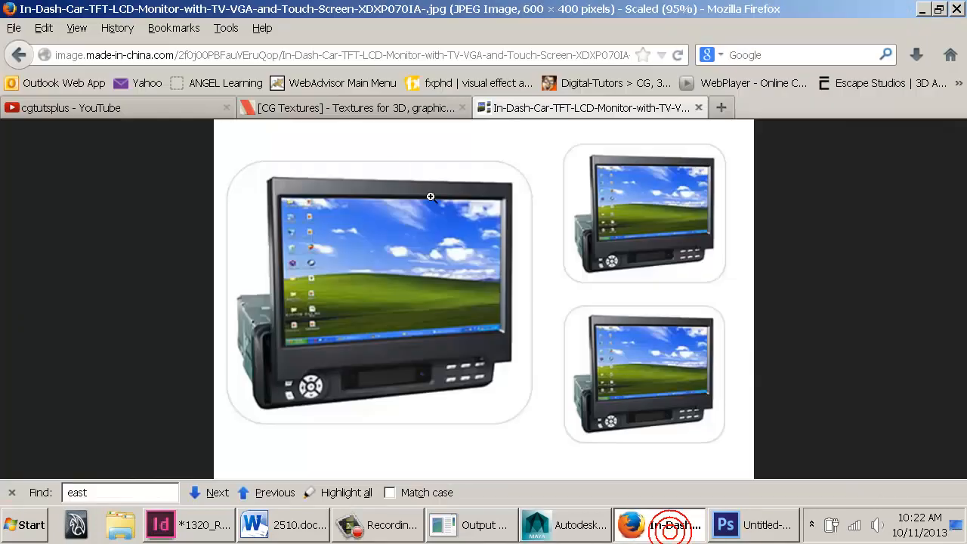
key(alt+Left)
scroll(213, 173, up, 8)
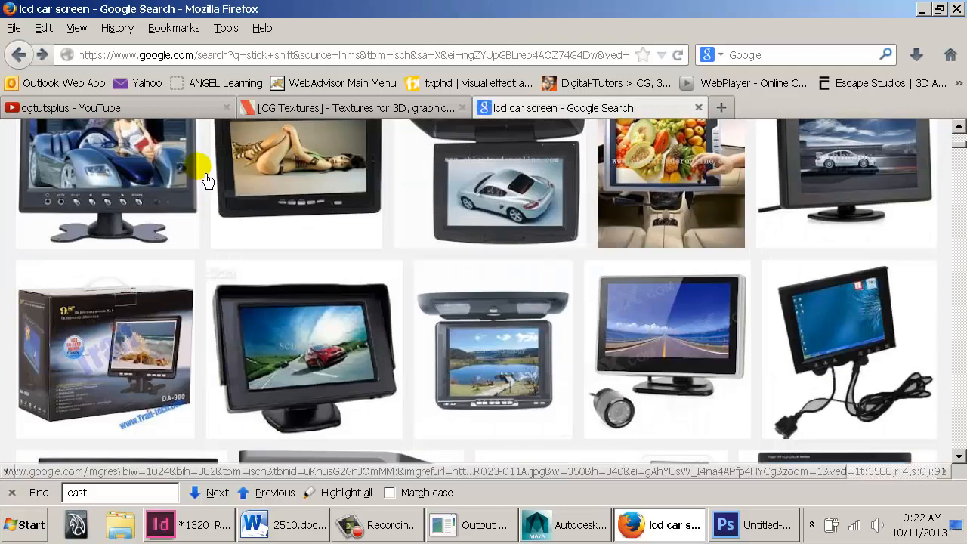
triple_click(237, 147)
text(r)
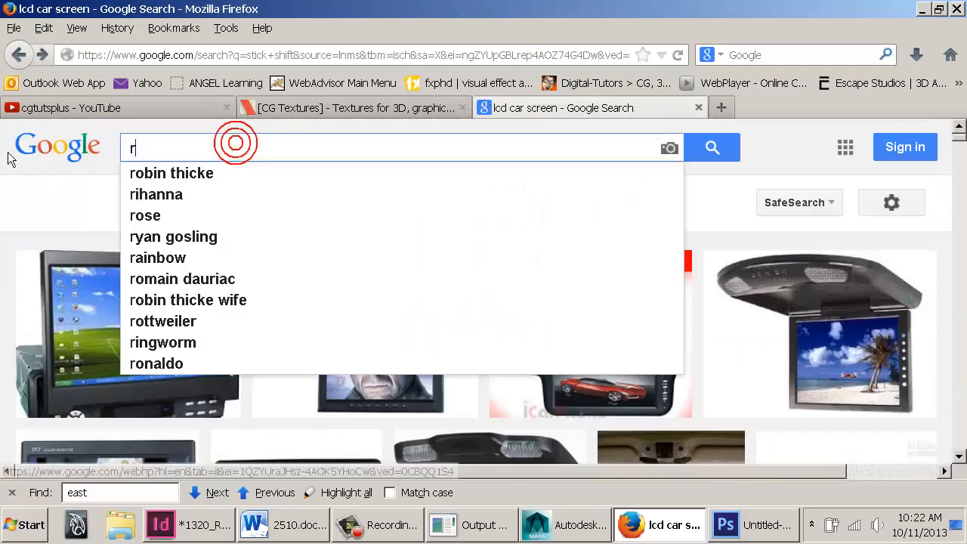
text(adio face)
key(Return)
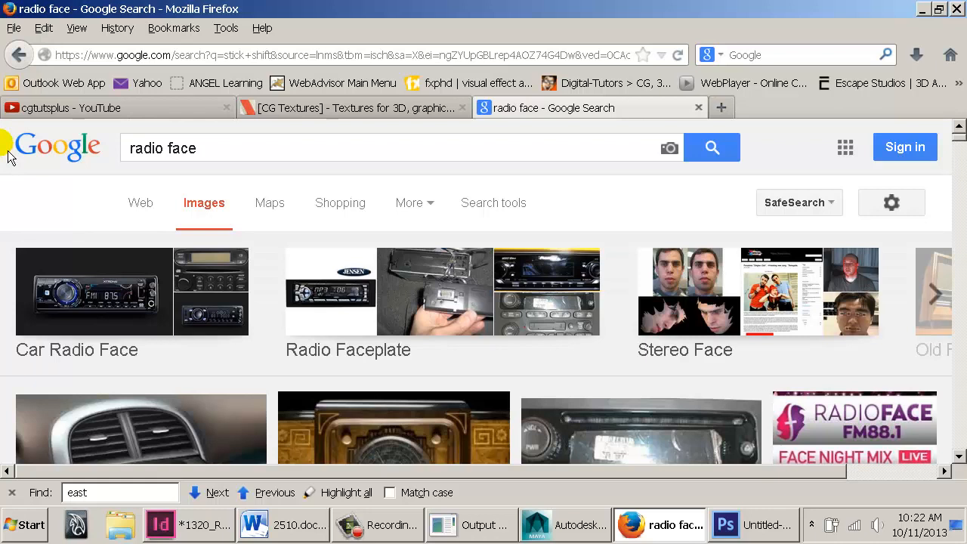
scroll(371, 313, down, 4)
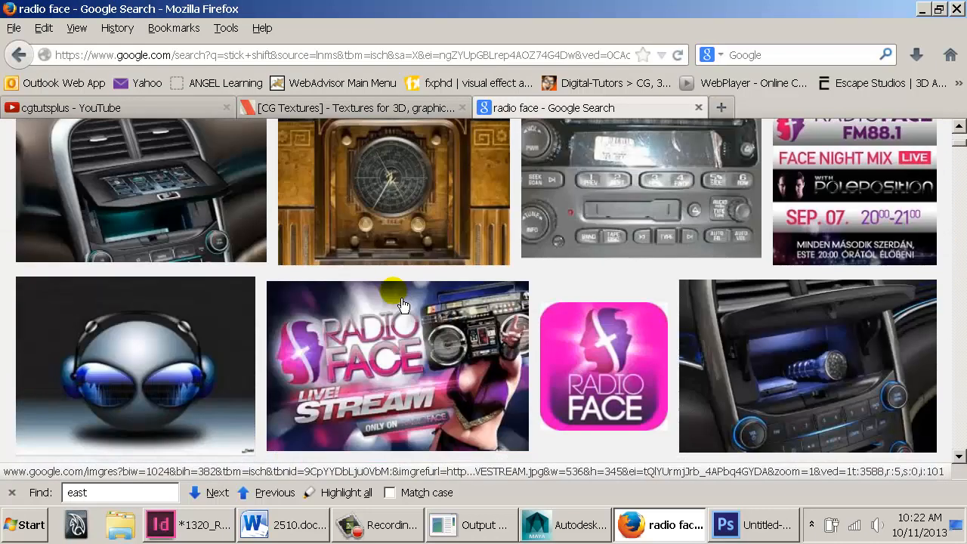
click(680, 208)
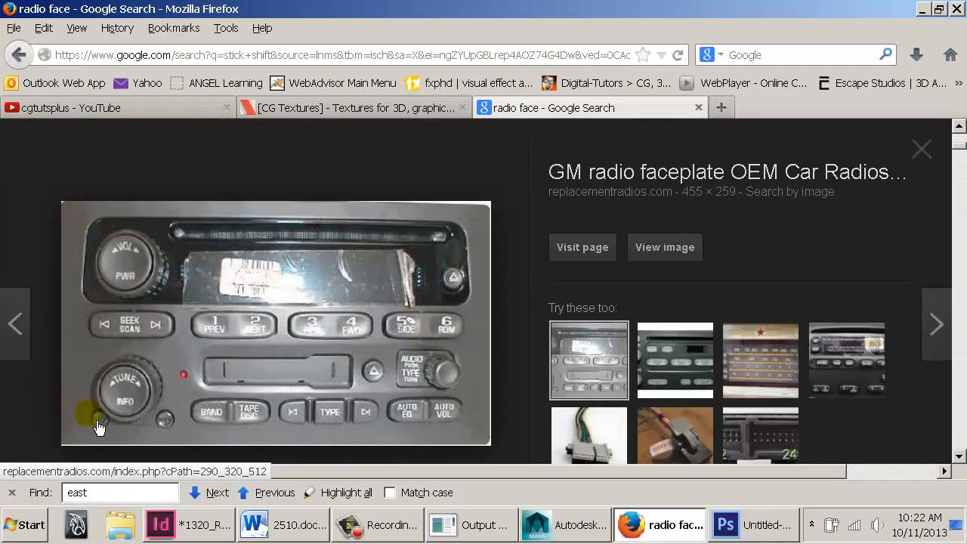
Switch back to Maya and select the radio's front face surface and the volume-style knob beside the screen
click(605, 529)
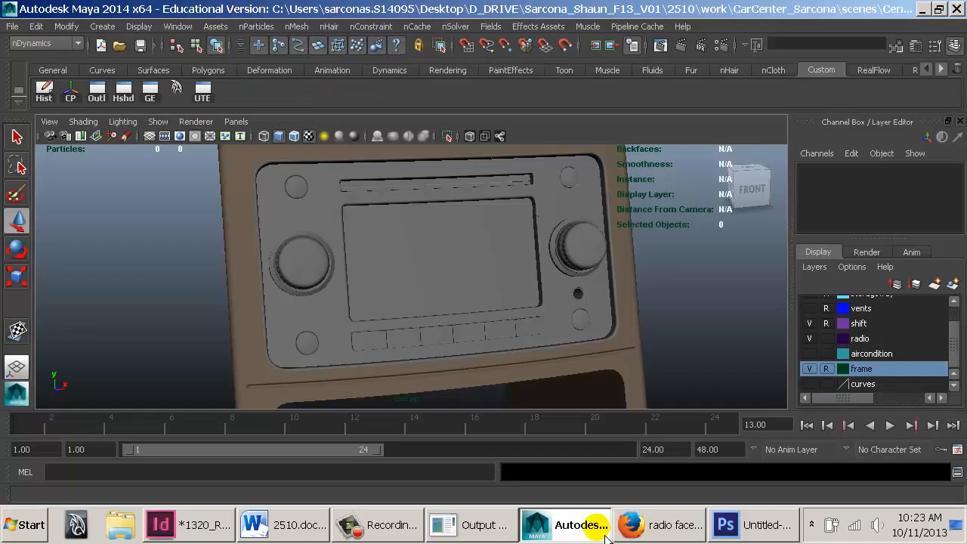
click(555, 191)
click(580, 240)
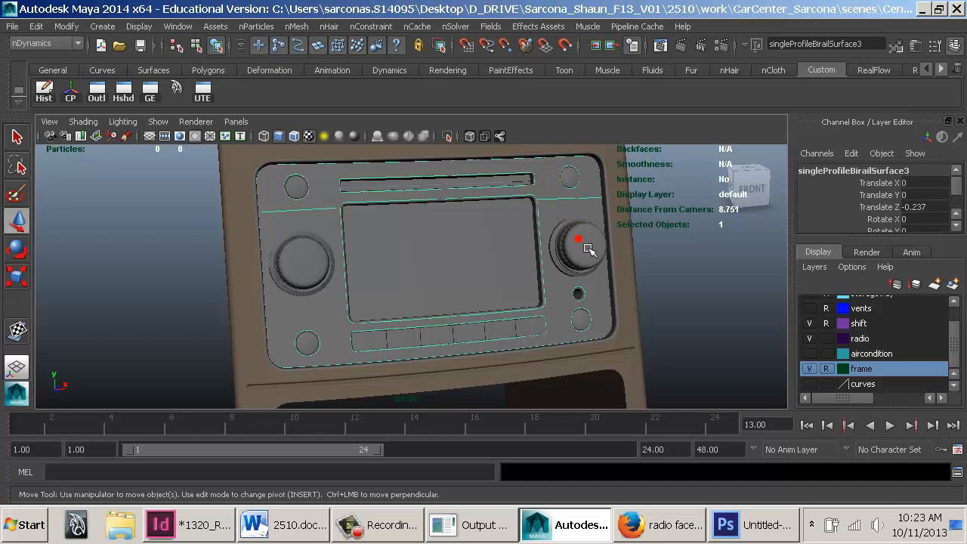
click(569, 183)
click(297, 189)
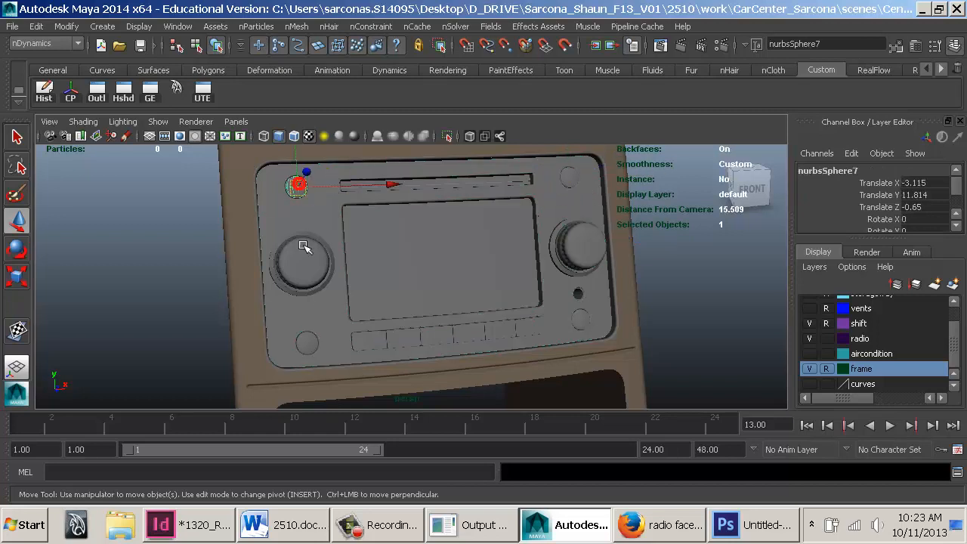
click(308, 282)
click(306, 349)
click(210, 320)
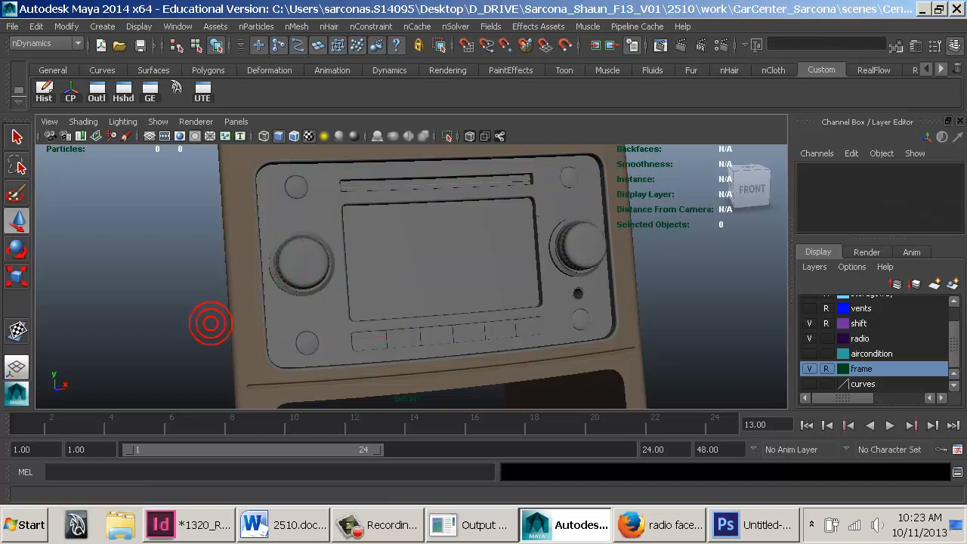
Switch to Firefox and browse the radio face image results for car radio references
click(659, 525)
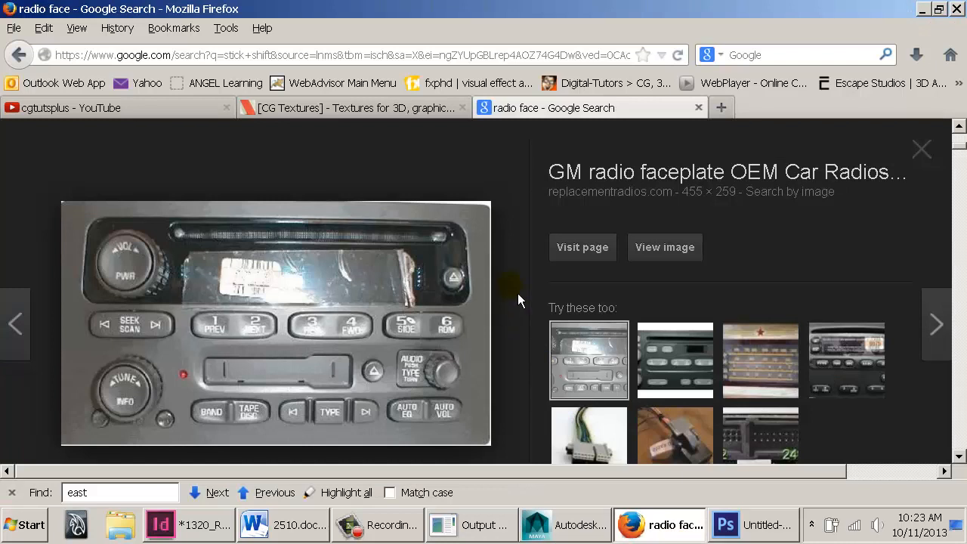
scroll(517, 295, down, 2)
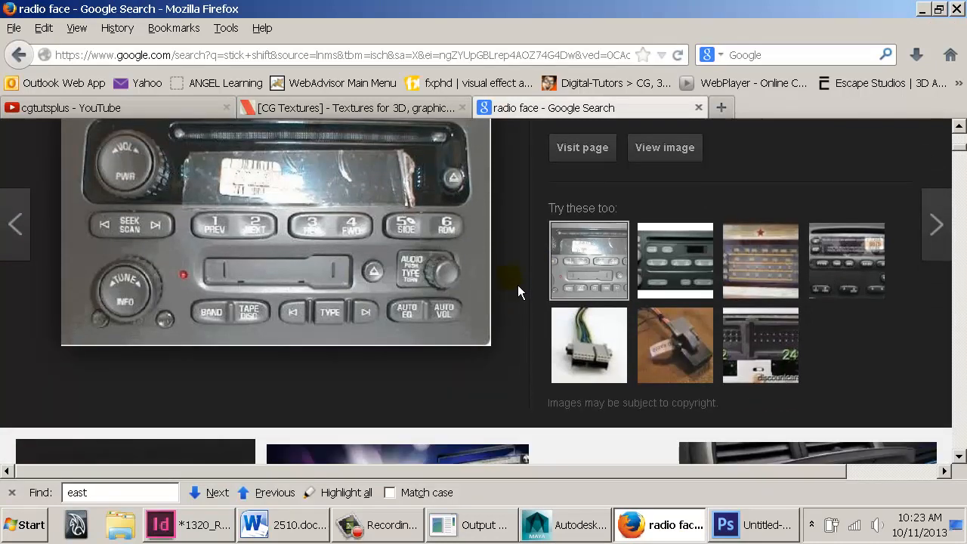
scroll(517, 285, down, 10)
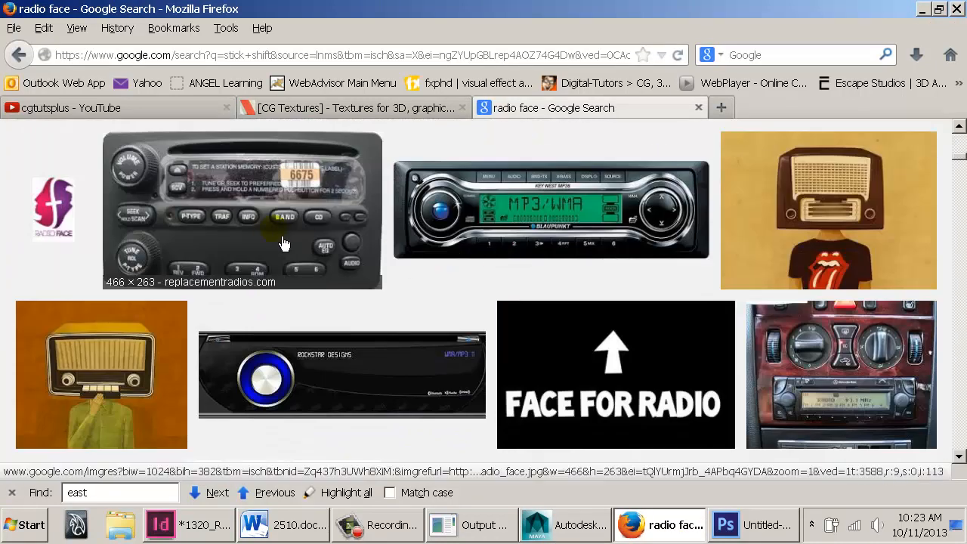
scroll(408, 274, down, 5)
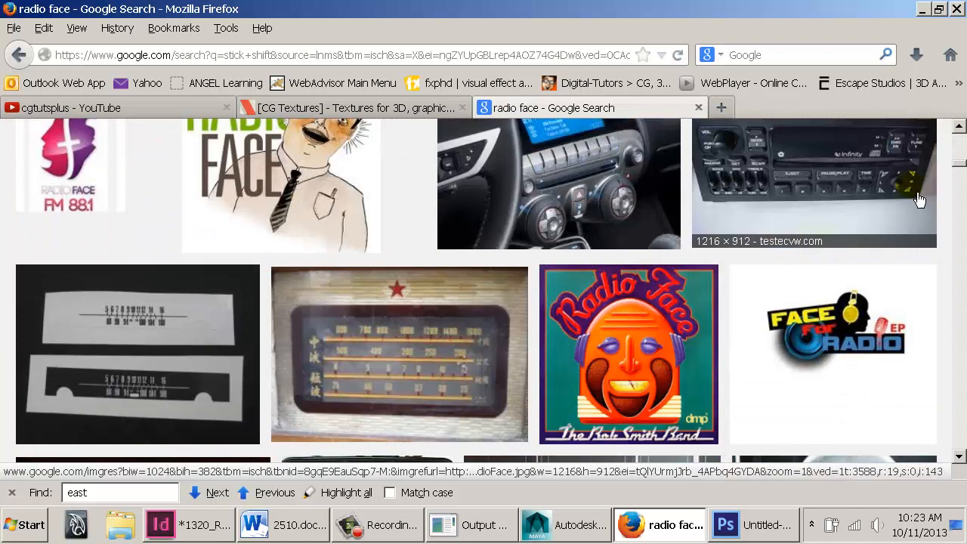
scroll(774, 187, down, 6)
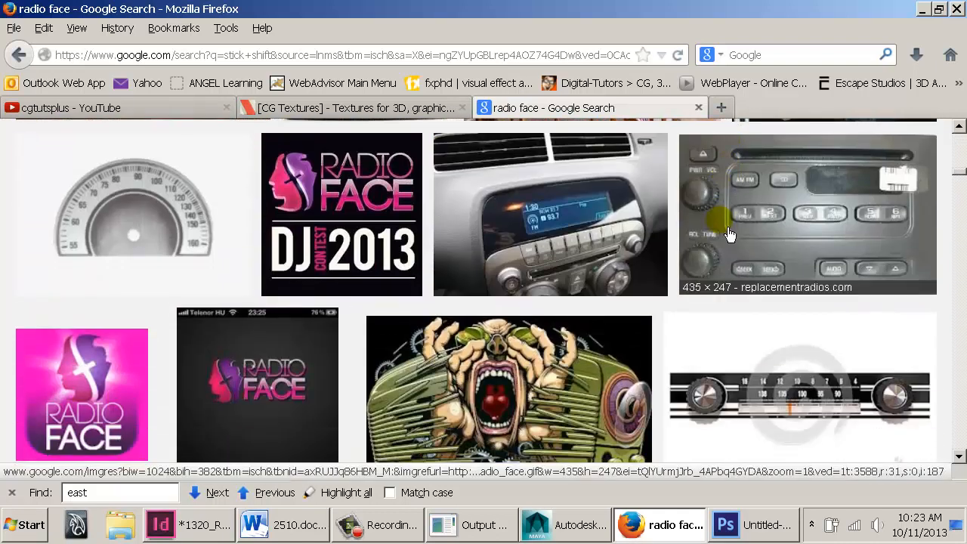
scroll(722, 219, down, 5)
scroll(718, 227, down, 5)
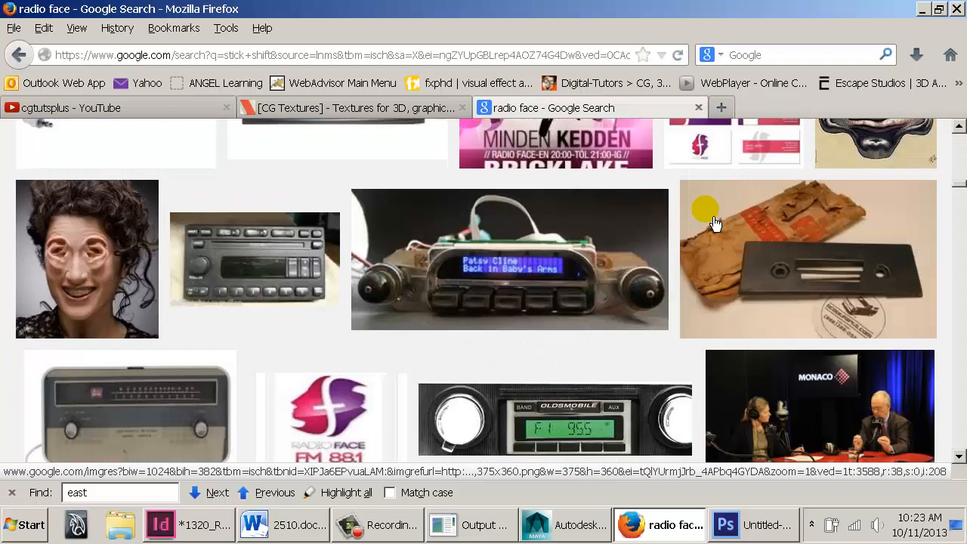
key(alt+Tab)
key(alt+Tab)
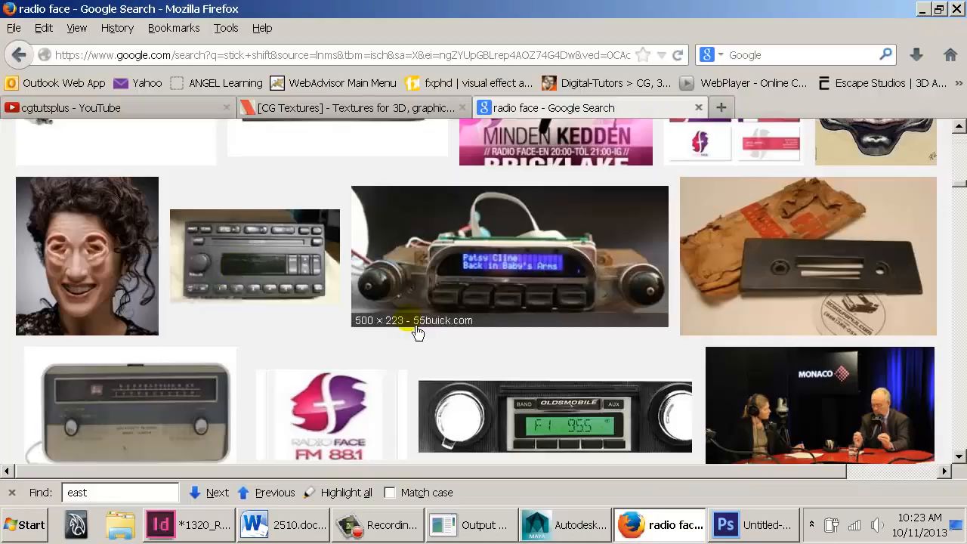
Open the Ford radio face plate result's Shaker 1000 listing and examine its display and buttons in the magnified photo
click(242, 281)
click(226, 352)
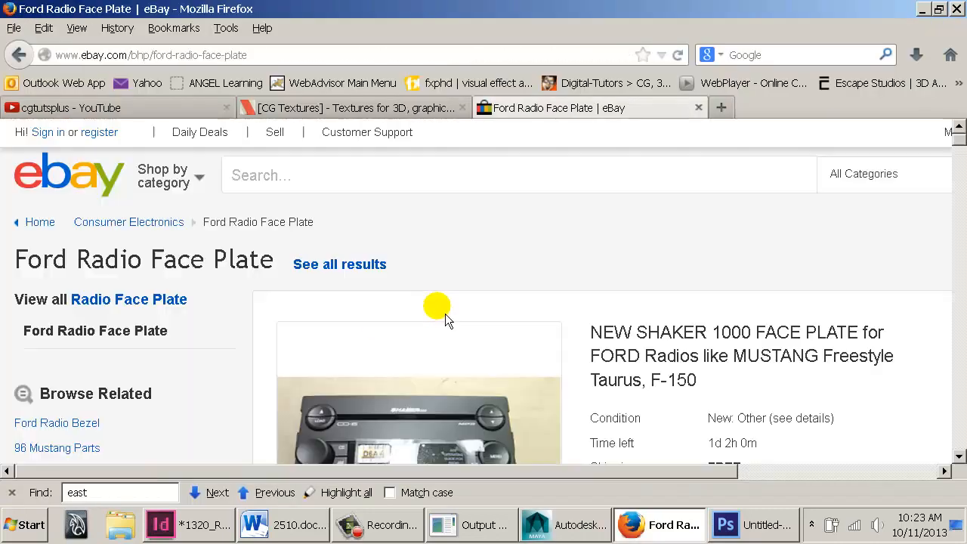
scroll(372, 295, down, 1)
scroll(372, 298, down, 4)
click(318, 298)
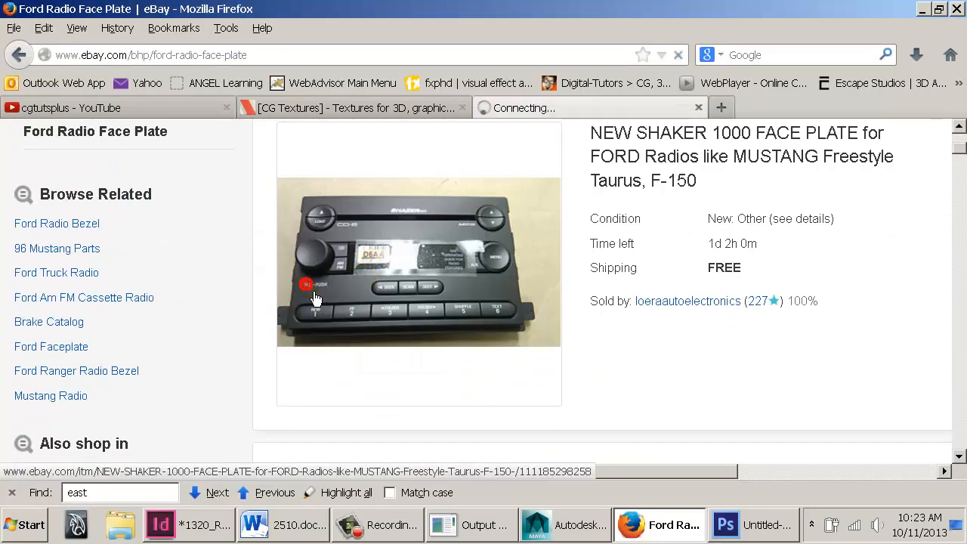
mouse_move(133, 428)
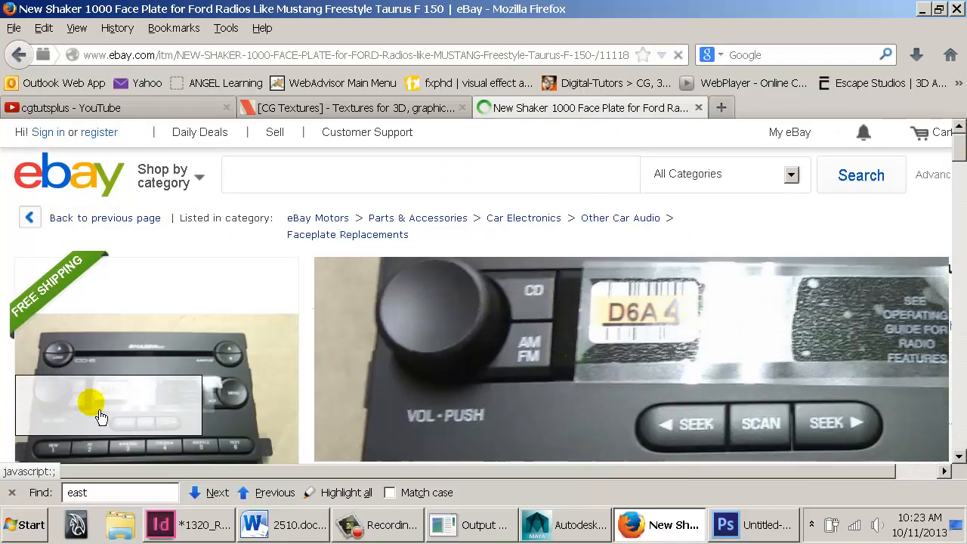
Switch back to Maya and select the flat screen surface behind the radio faceplate's display opening
key(alt+Tab)
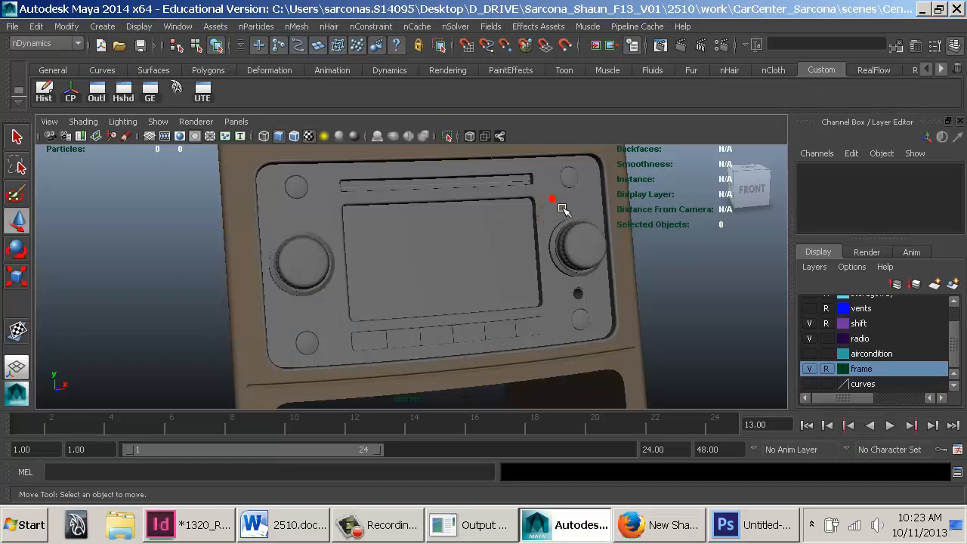
click(560, 205)
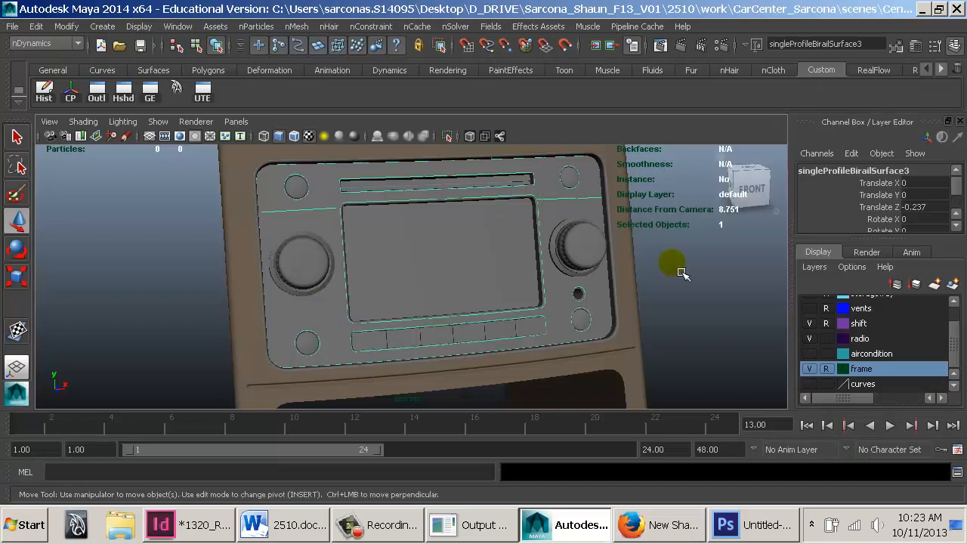
alt+drag(459, 277, 503, 280)
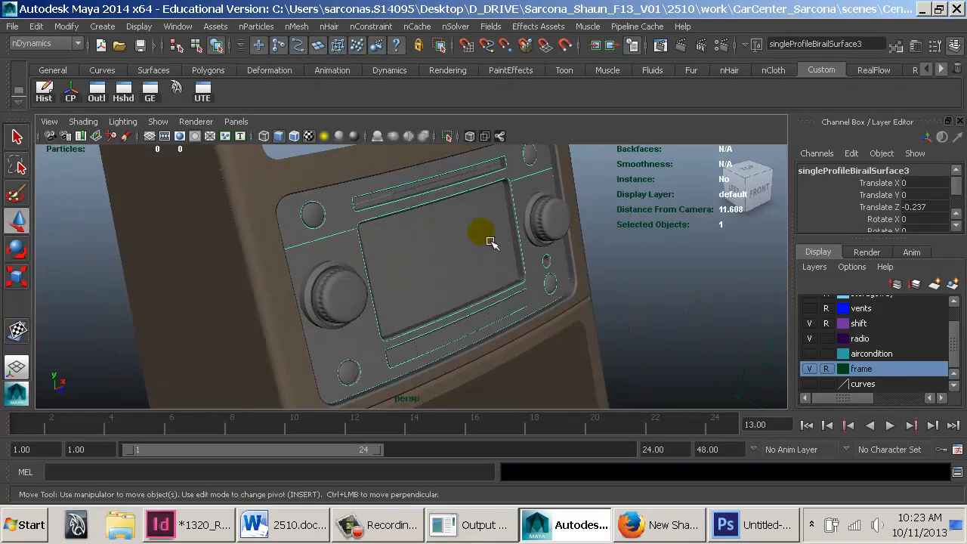
click(447, 239)
alt+right_drag(630, 265, 458, 225)
drag(282, 166, 222, 195)
click(136, 256)
click(396, 269)
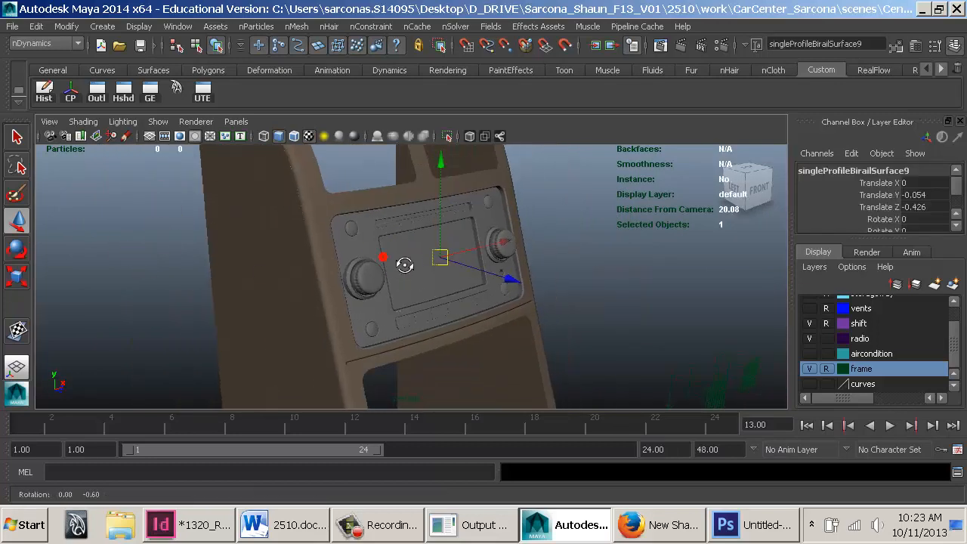
Try to move the screen surface forward out of the radio faceplate, and undo the move
alt+right_drag(399, 264, 573, 270)
key(4)
key(5)
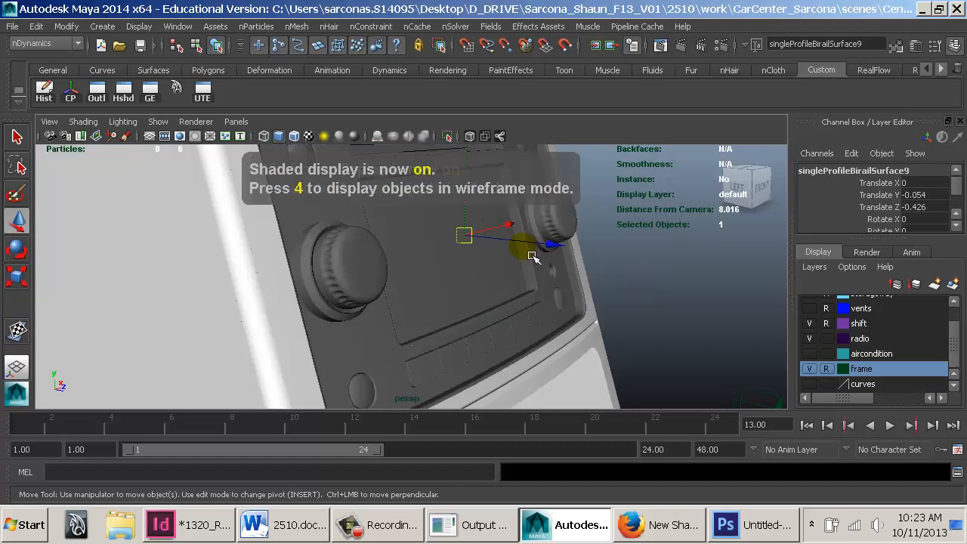
key(6)
alt+drag(476, 263, 505, 282)
drag(554, 246, 687, 268)
key(ctrl+z)
Examine the recessed screen opening of the radio up close and from several angles
alt+right_drag(676, 319, 181, 246)
alt+drag(494, 311, 639, 361)
alt+drag(545, 322, 496, 310)
alt+right_drag(340, 275, 633, 302)
alt+middle_drag(549, 252, 473, 326)
alt+right_drag(473, 326, 824, 372)
alt+middle_drag(533, 297, 515, 231)
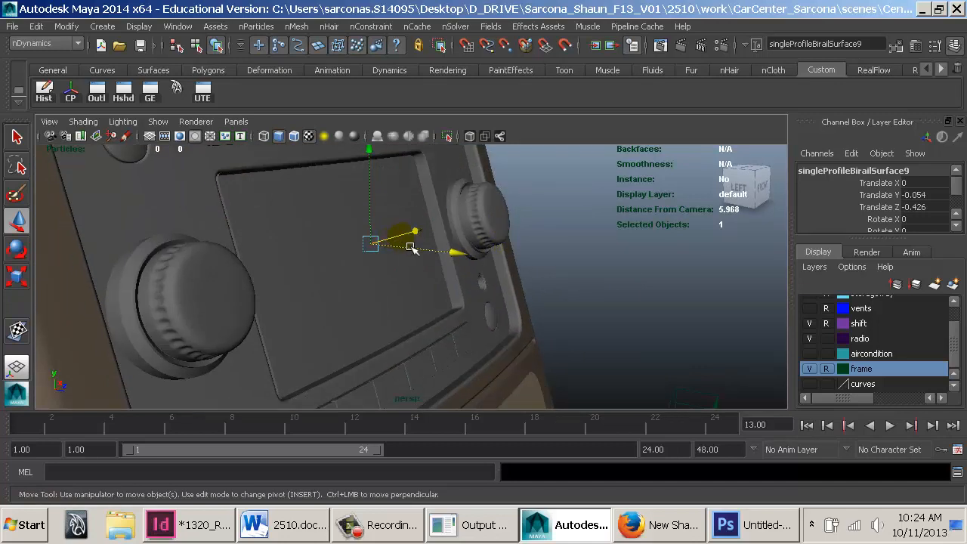
alt+drag(412, 248, 328, 218)
alt+right_drag(328, 218, 749, 303)
Try deleting the extruded edge surface around the radio's screen opening, and undo the deletion
click(277, 204)
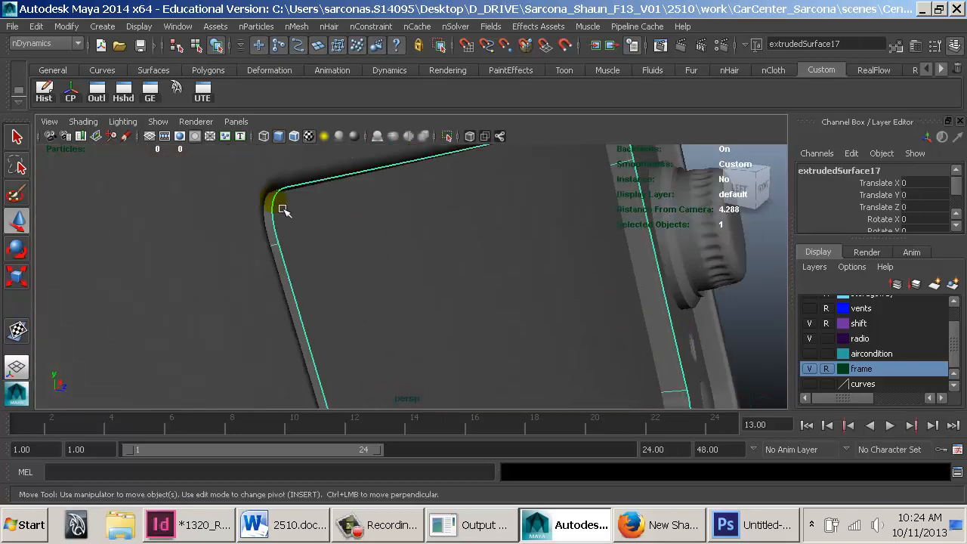
alt+drag(344, 211, 257, 231)
alt+middle_drag(257, 231, 445, 279)
alt+right_drag(444, 279, 651, 344)
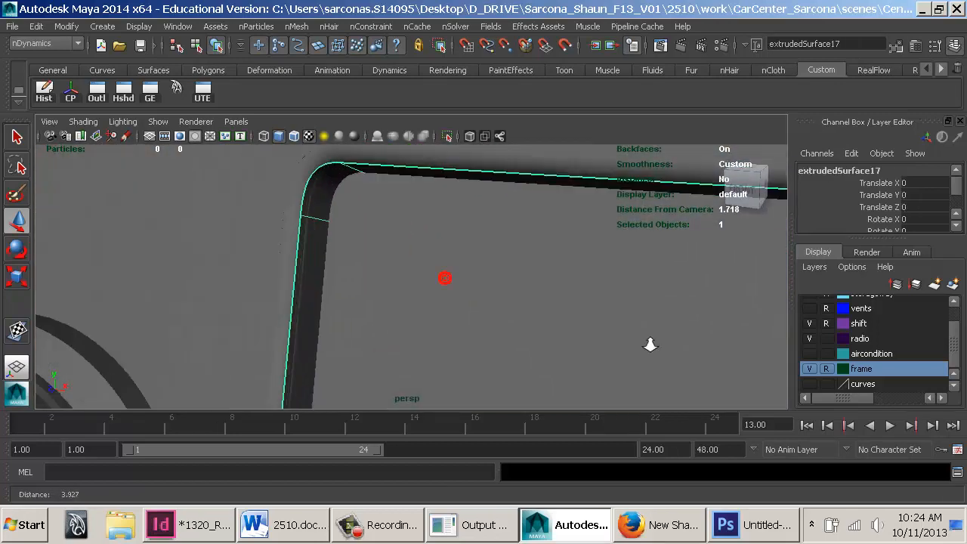
alt+middle_drag(412, 254, 416, 321)
alt+drag(417, 321, 449, 272)
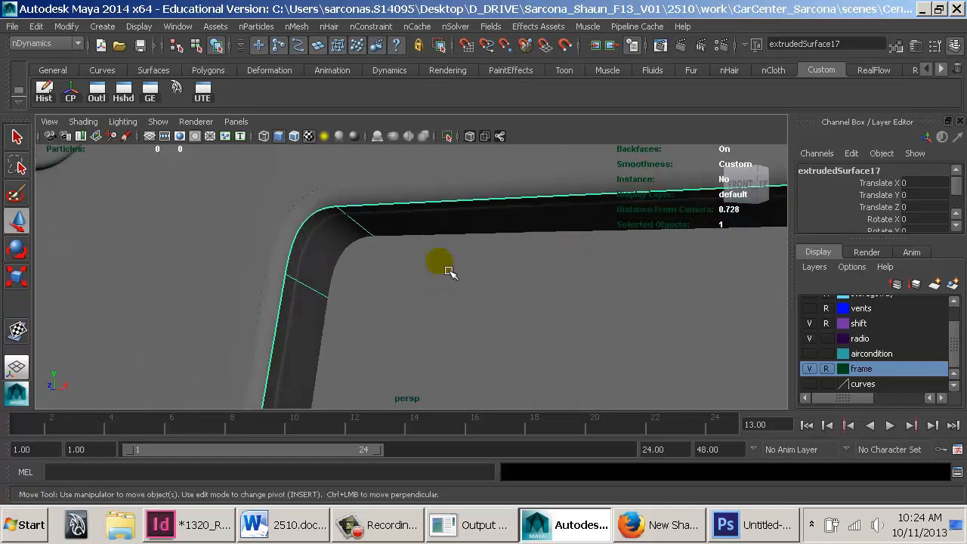
click(449, 274)
key(ctrl+z)
Trim the extruded edge surface around the radio's screen opening with the Trim Tool
key(space)
click(405, 259)
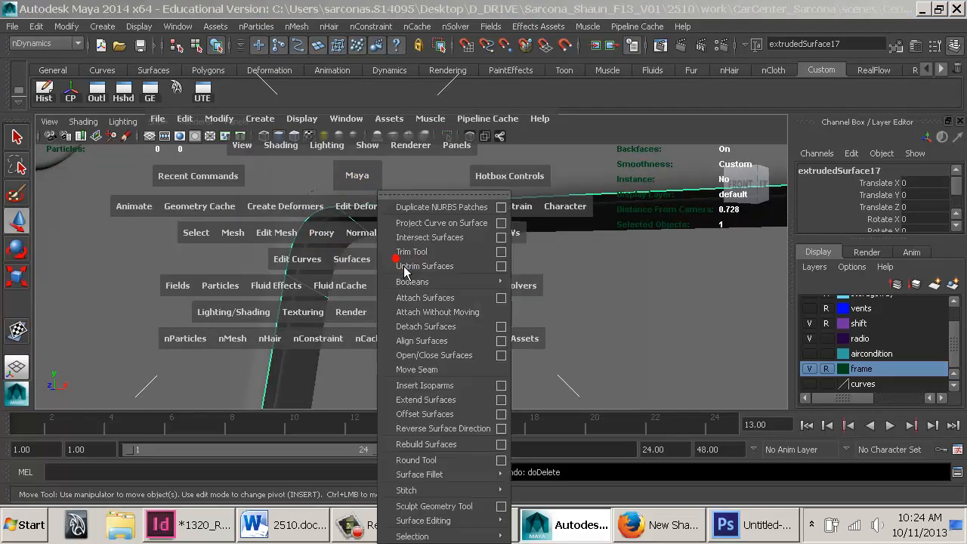
click(423, 255)
click(344, 232)
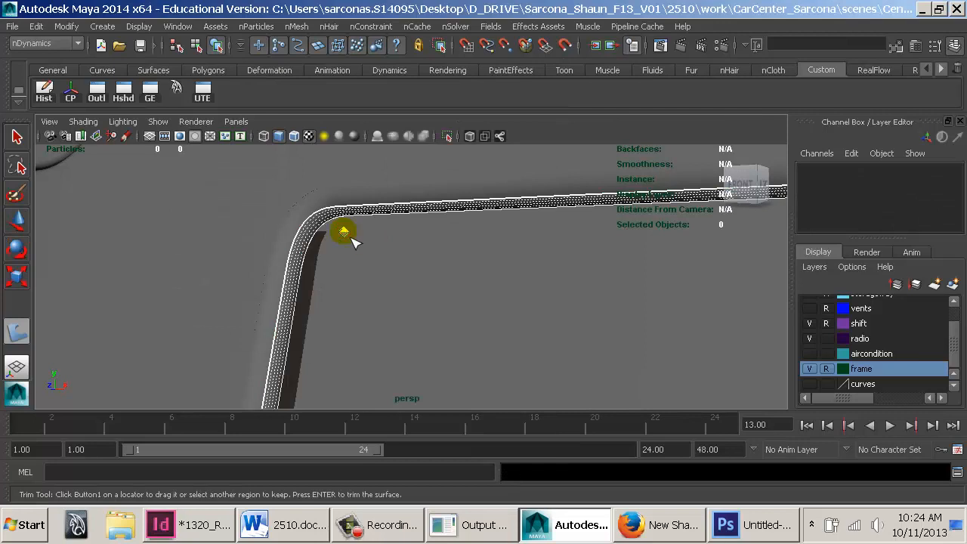
key(Return)
Duplicate the flat screen surface and move the copy forward to about -0.375 in Translate Z
click(478, 270)
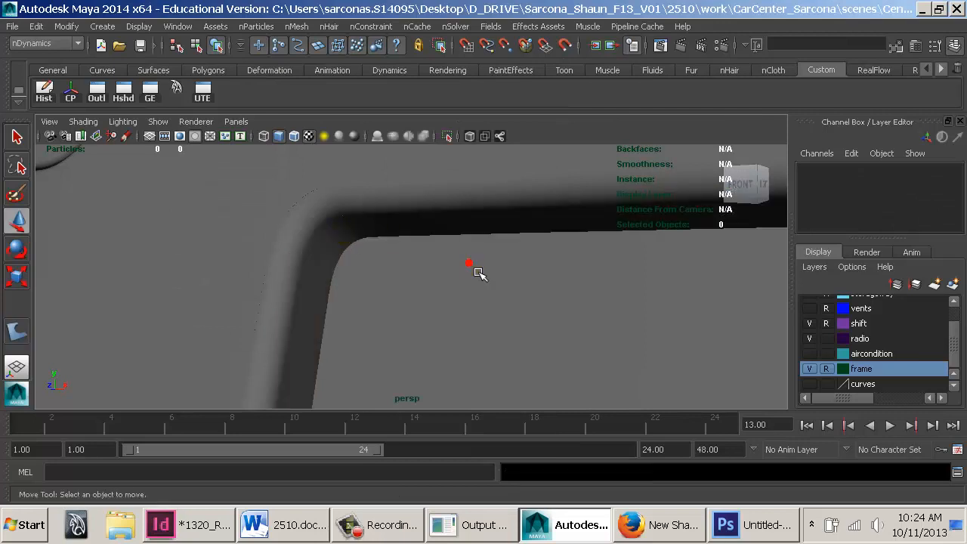
alt+drag(479, 272, 586, 320)
scroll(579, 318, down, 3)
alt+middle_drag(611, 321, 616, 326)
alt+right_drag(616, 326, 539, 313)
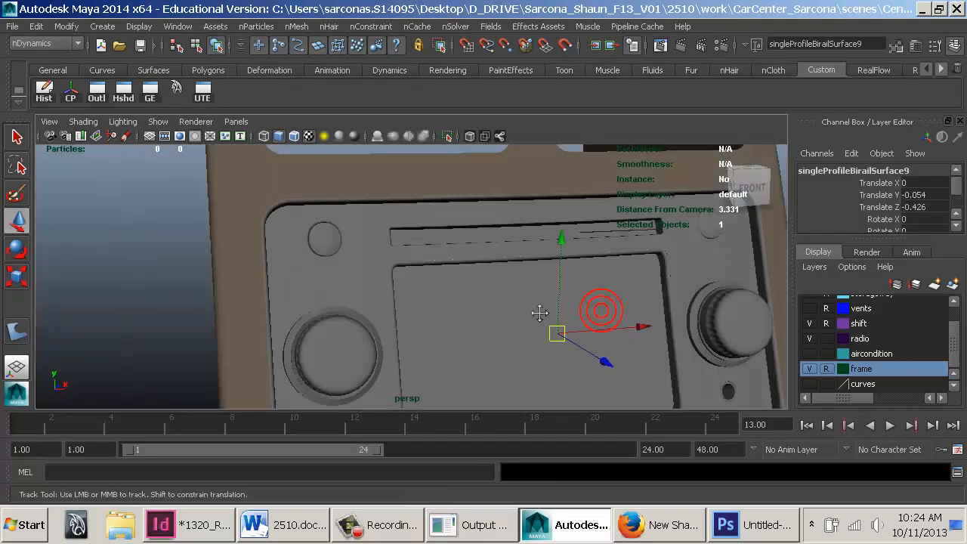
alt+drag(493, 285, 545, 251)
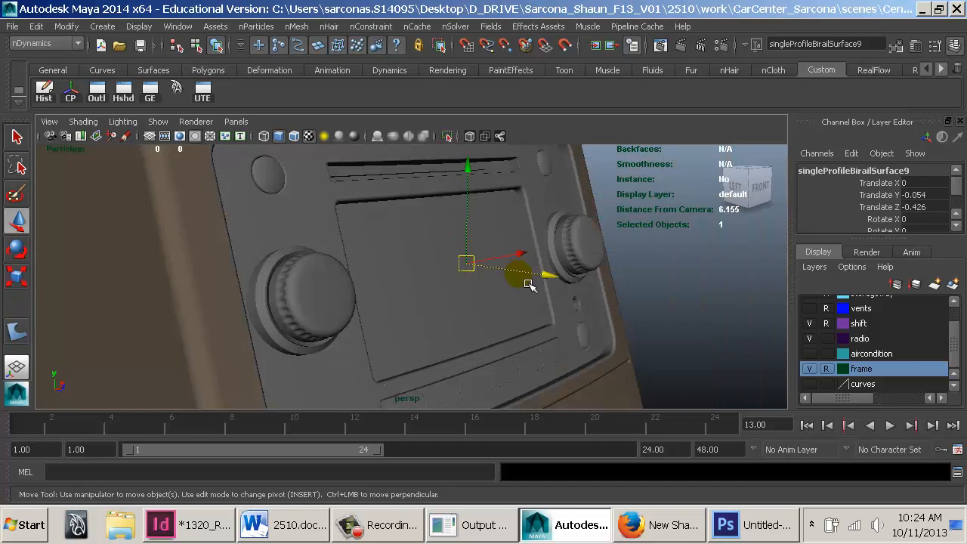
key(ctrl+d)
drag(533, 279, 536, 281)
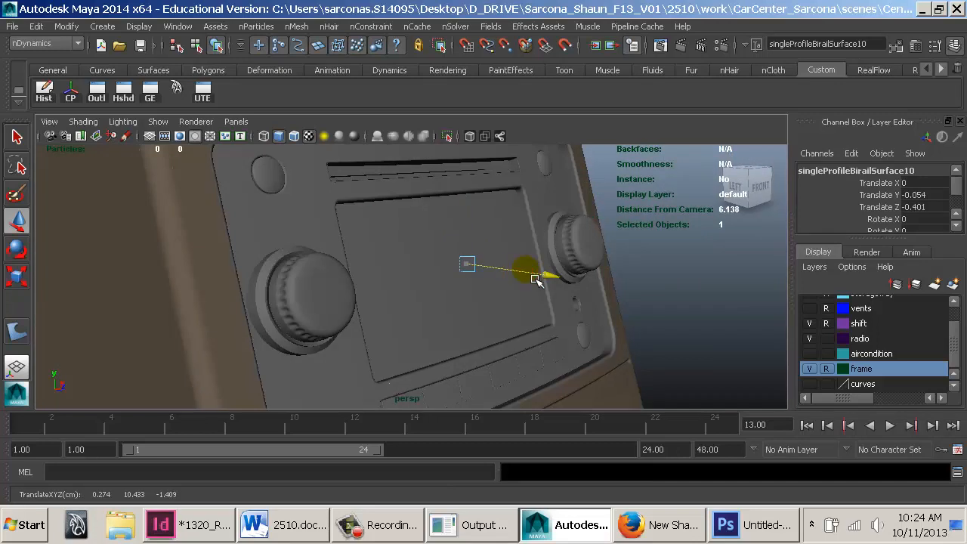
Scale the duplicated screen surface up slightly and bring it forward to -0.324 in Translate Z
key(r)
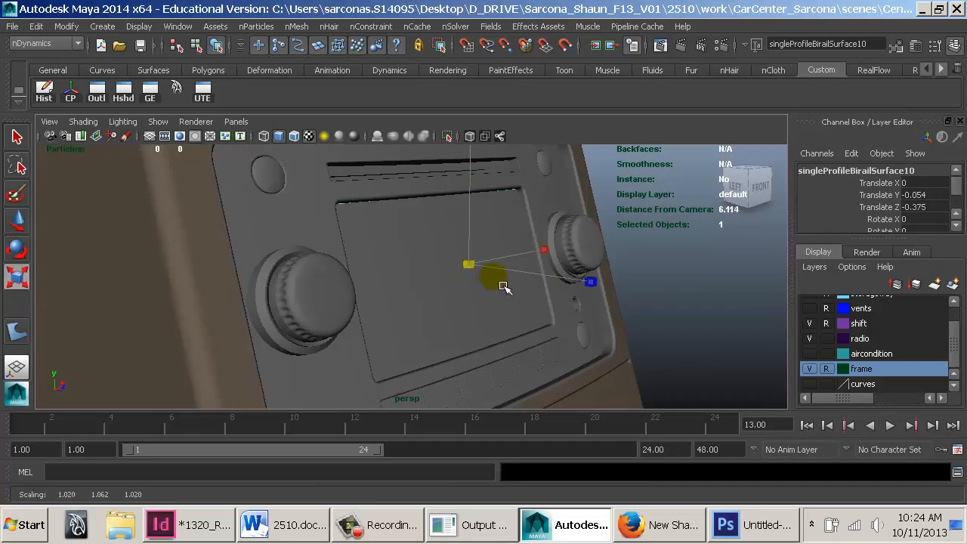
alt+drag(629, 307, 501, 264)
key(w)
key(r)
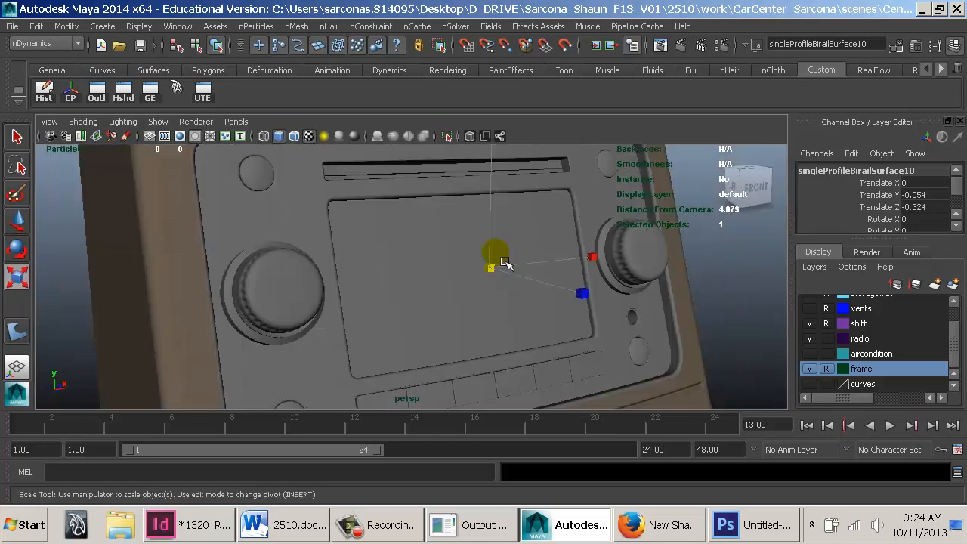
key(w)
Rename the duplicated screen surface to glass and freeze its transformations
click(819, 171)
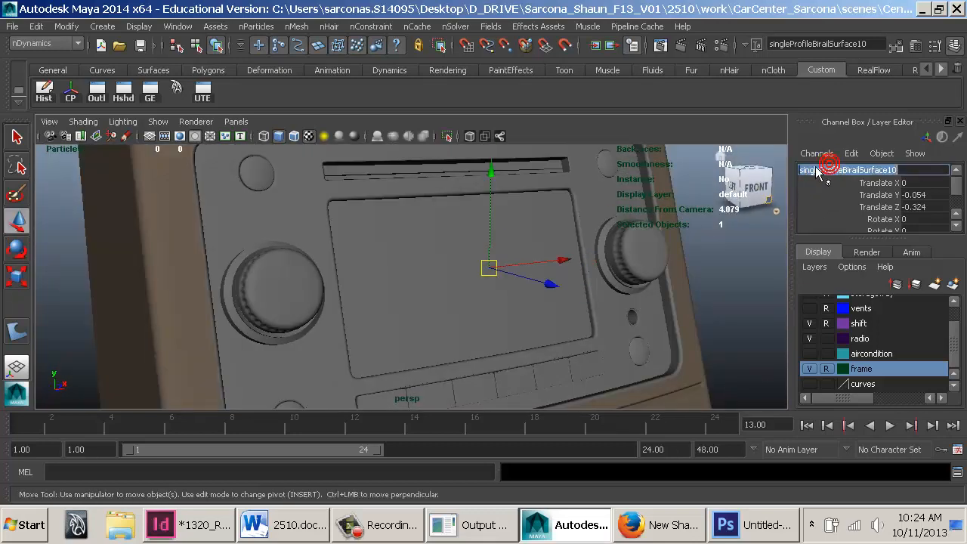
text(g)
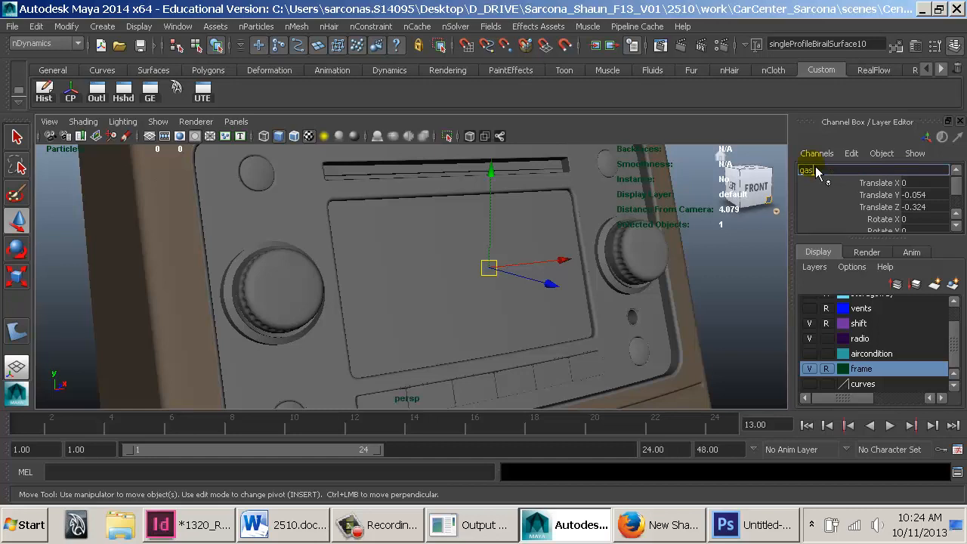
text(lass)
key(Return)
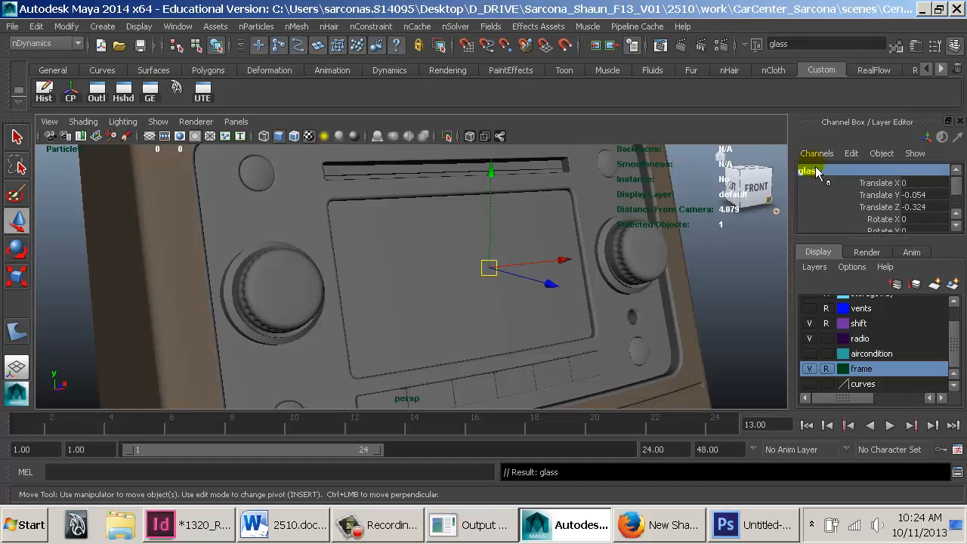
alt+drag(471, 233, 488, 251)
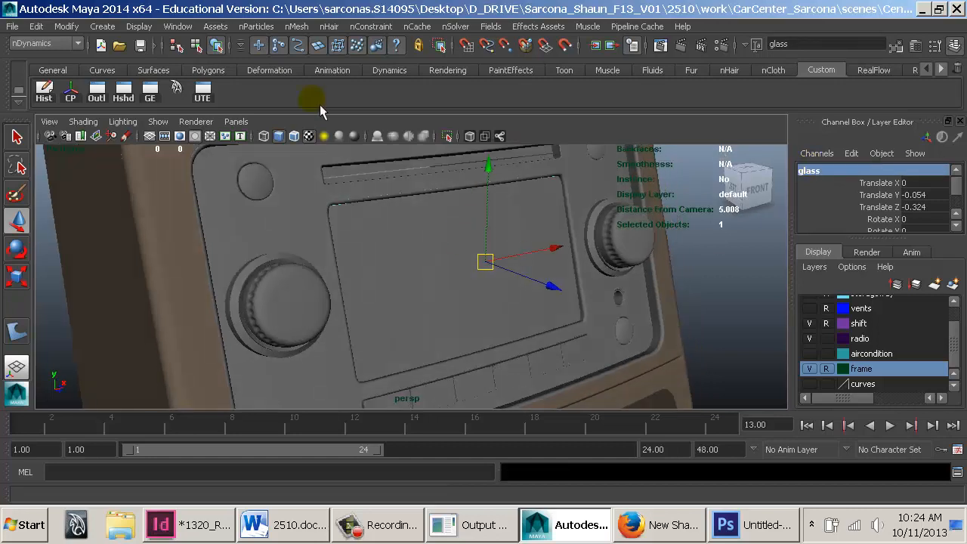
click(65, 27)
click(94, 78)
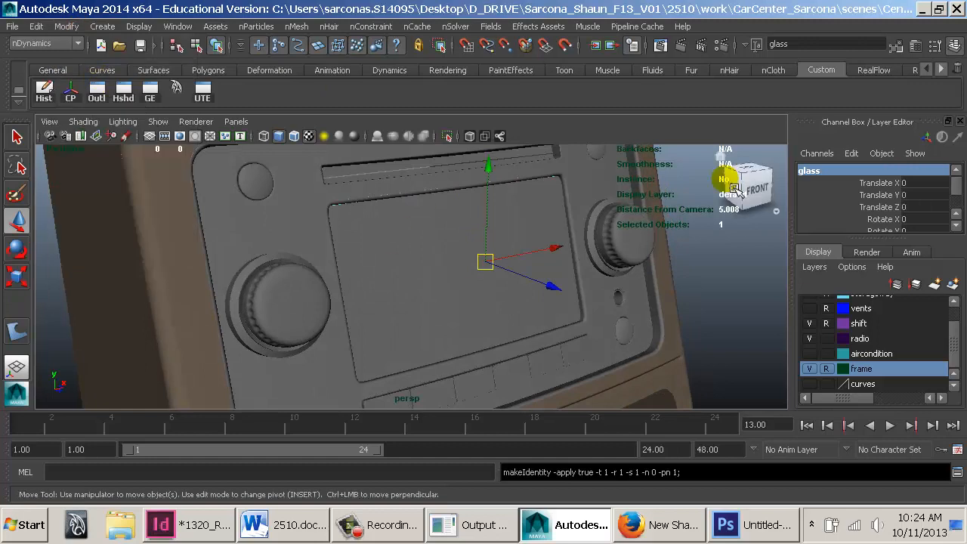
Assign a new mia_material_x_passes material to the glass surface
key(space)
mouse_move(334, 393)
mouse_down()
mouse_move(306, 374)
mouse_move(395, 159)
mouse_move(435, 160)
mouse_move(502, 205)
mouse_move(555, 289)
mouse_up()
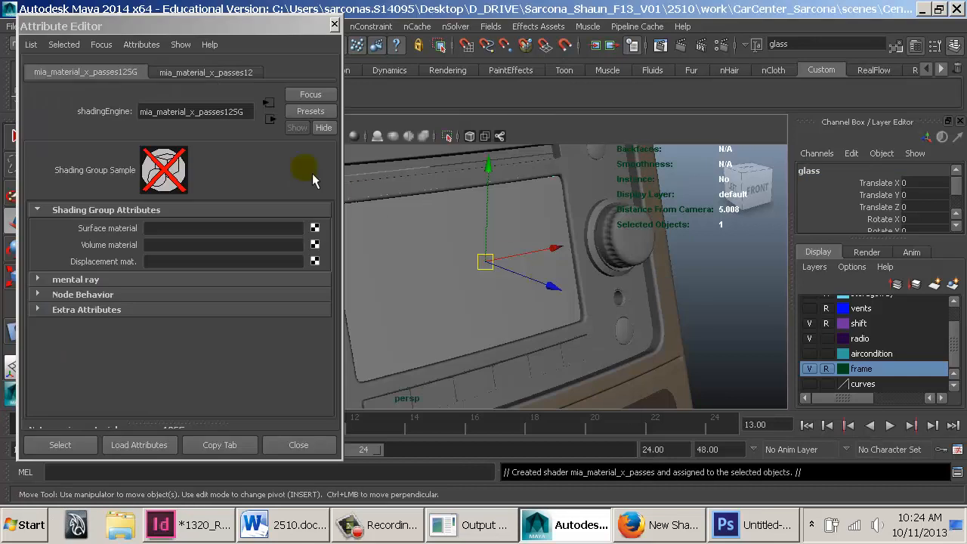
Rename the new glass material to glassScreen_MIA
click(247, 76)
drag(237, 107, 96, 108)
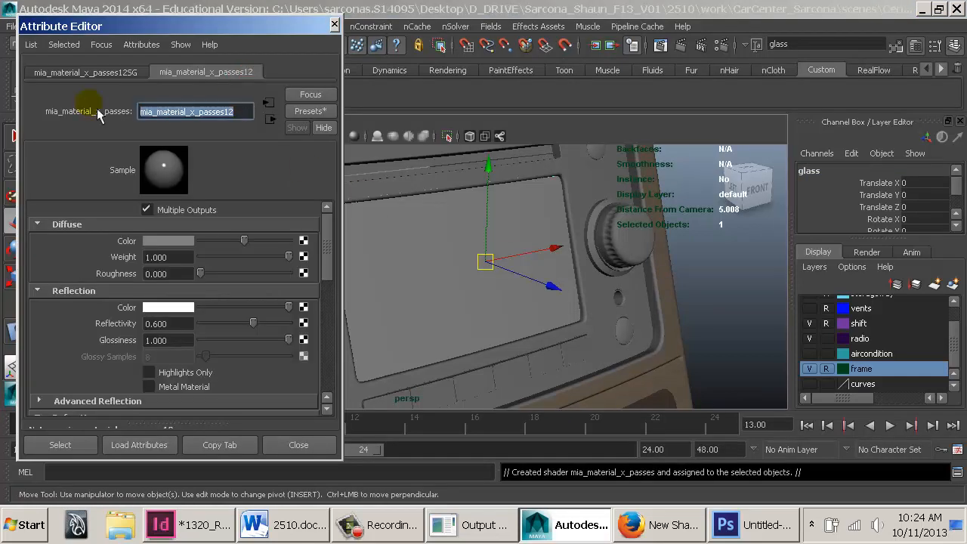
text(glassScreen)
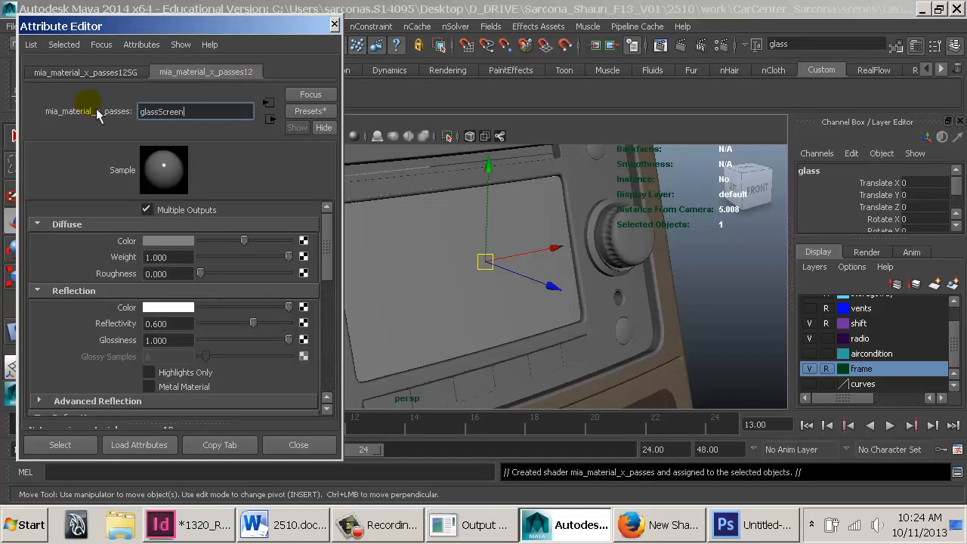
text(_MIA)
key(Return)
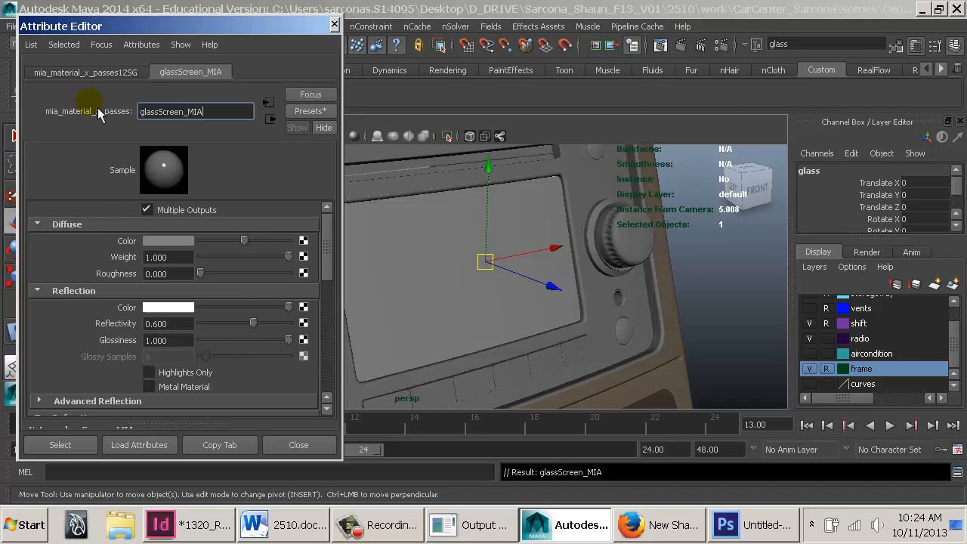
Replace the glassScreen_MIA material's settings with the GlassPhysical preset
click(324, 111)
mouse_move(406, 185)
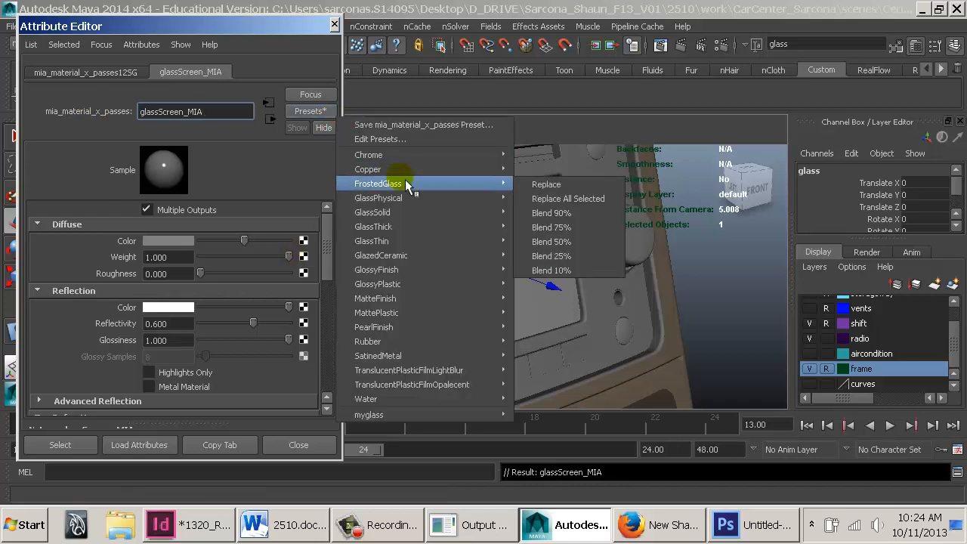
click(520, 200)
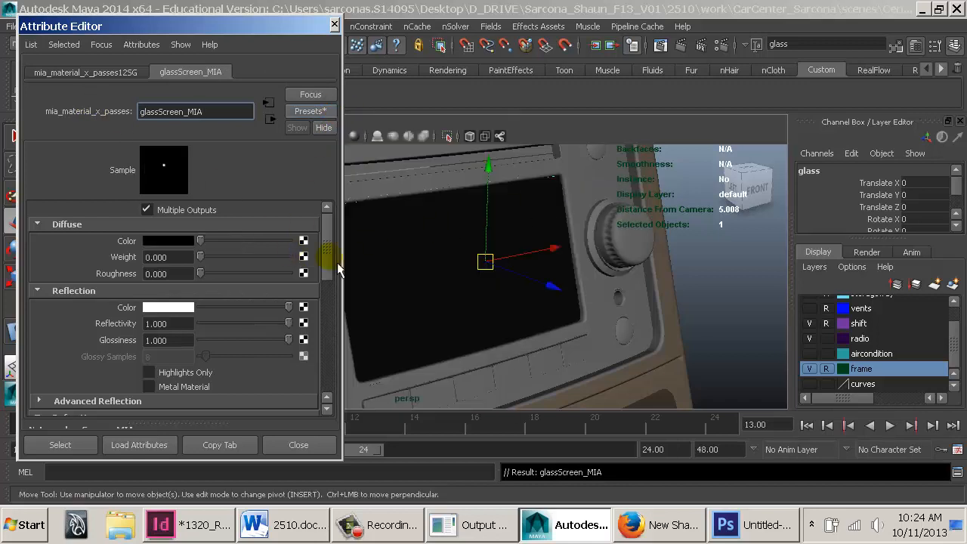
Set the glassScreen_MIA material's index of refraction to 1.000 and close its attributes
scroll(254, 281, down, 2)
click(183, 346)
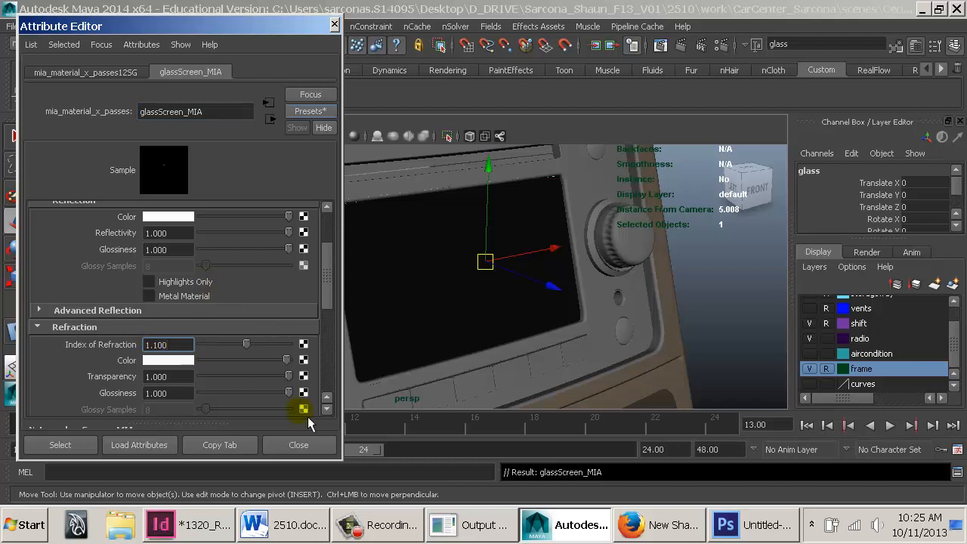
key(BackSpace)
key(BackSpace)
key(BackSpace)
text(0)
key(Return)
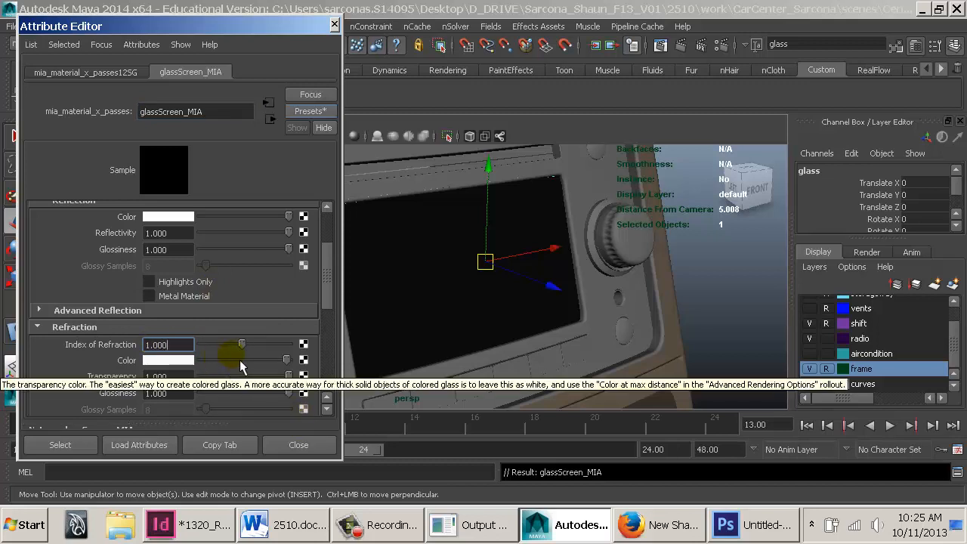
click(306, 446)
Assign a new mia_material_x_passes material to the flat screen surface behind the glass
alt+drag(582, 230, 883, 175)
click(479, 245)
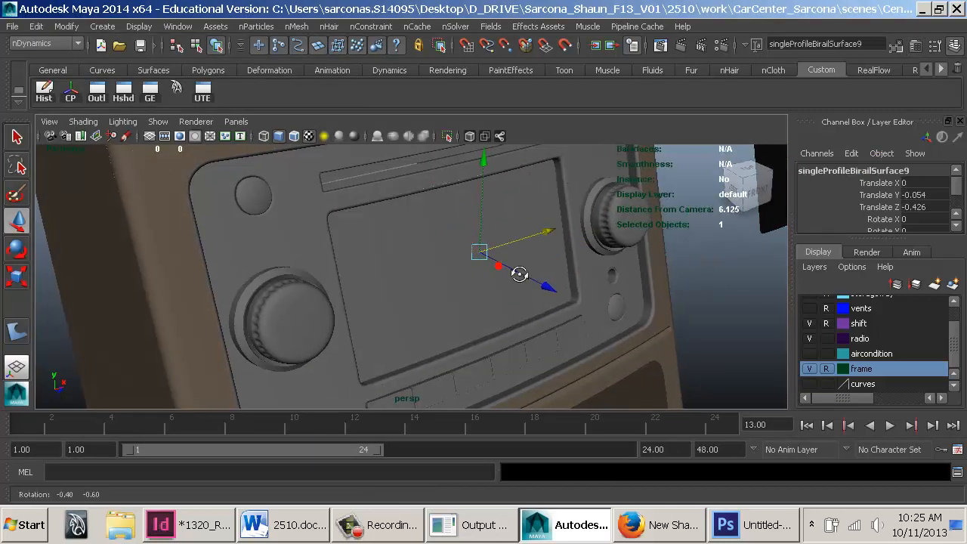
mouse_move(514, 272)
alt+mouse_down()
mouse_move(559, 259)
mouse_move(426, 258)
alt+mouse_up()
key(4)
key(5)
key(6)
key(space)
mouse_move(290, 381)
mouse_down()
mouse_move(313, 382)
mouse_move(346, 212)
mouse_move(384, 162)
mouse_move(465, 187)
mouse_move(490, 275)
mouse_up()
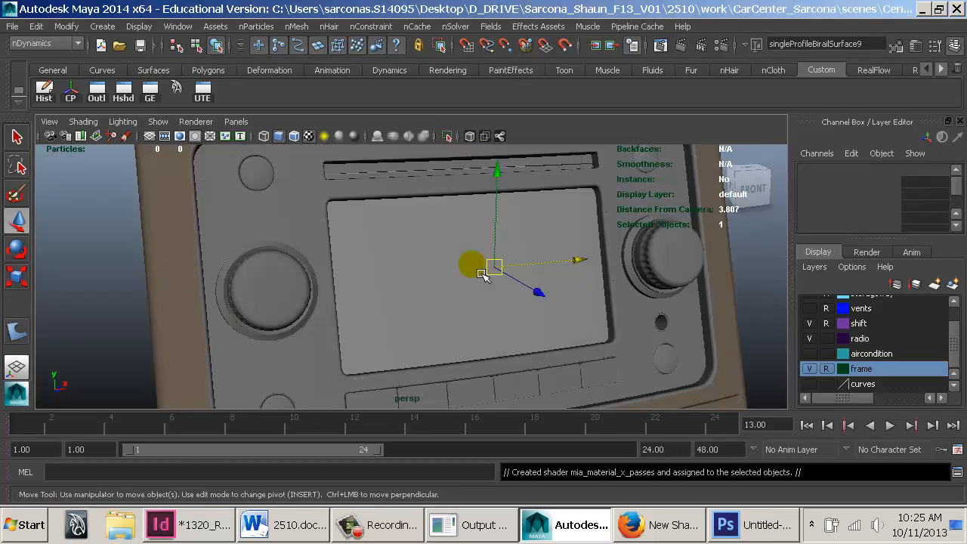
Rename the screen surface's new material to radioLCD_MIA
drag(243, 111, 130, 114)
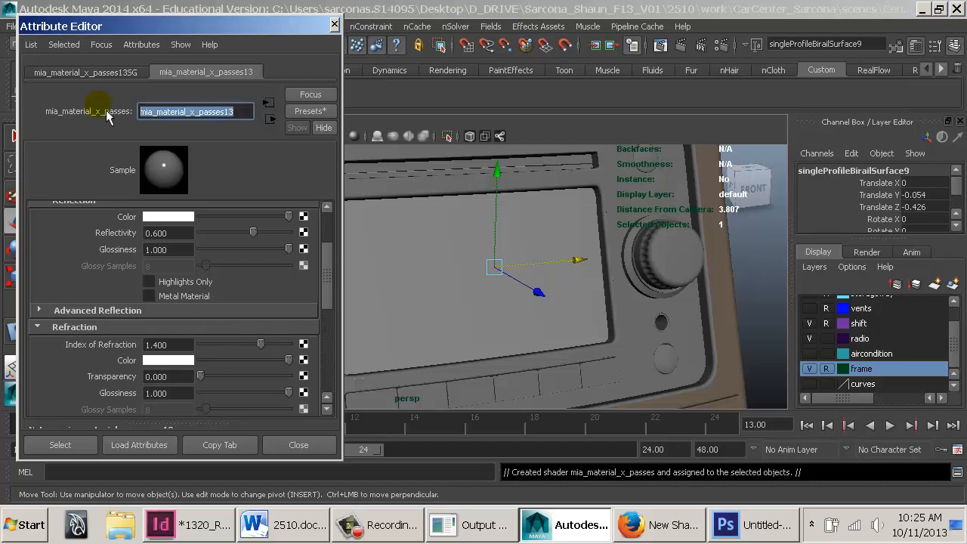
text(radioLCD_MIA)
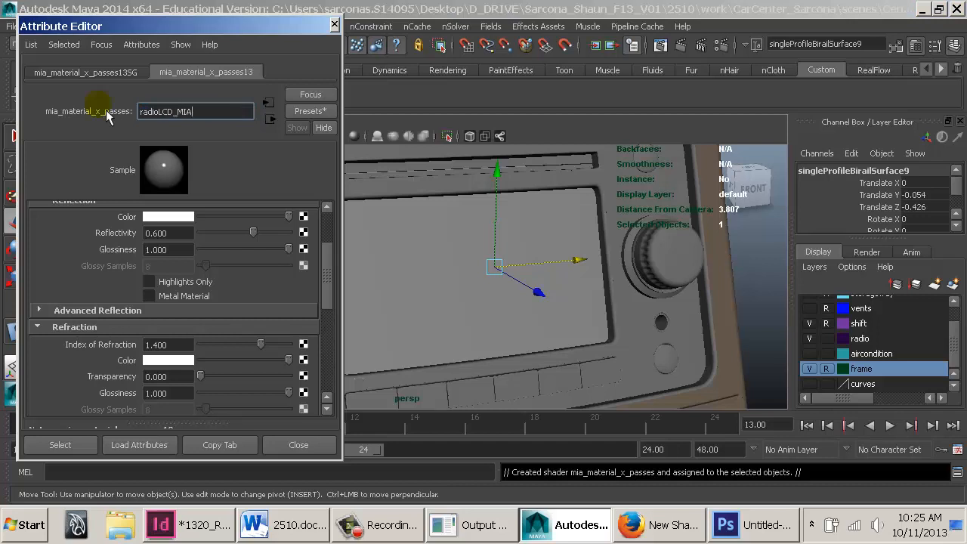
key(Return)
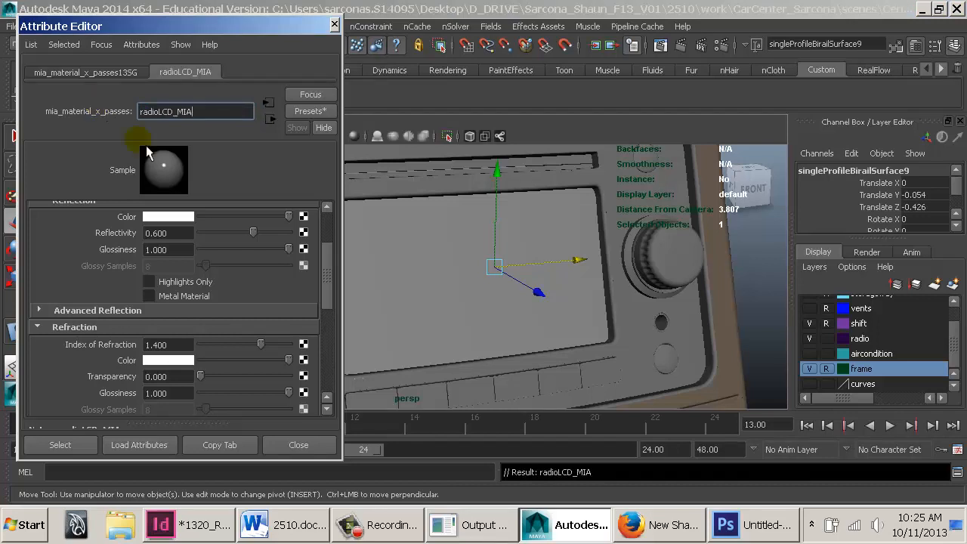
Connect a File texture created as a projection to radioLCD_MIA's diffuse color and show the file node's attributes
scroll(238, 269, up, 3)
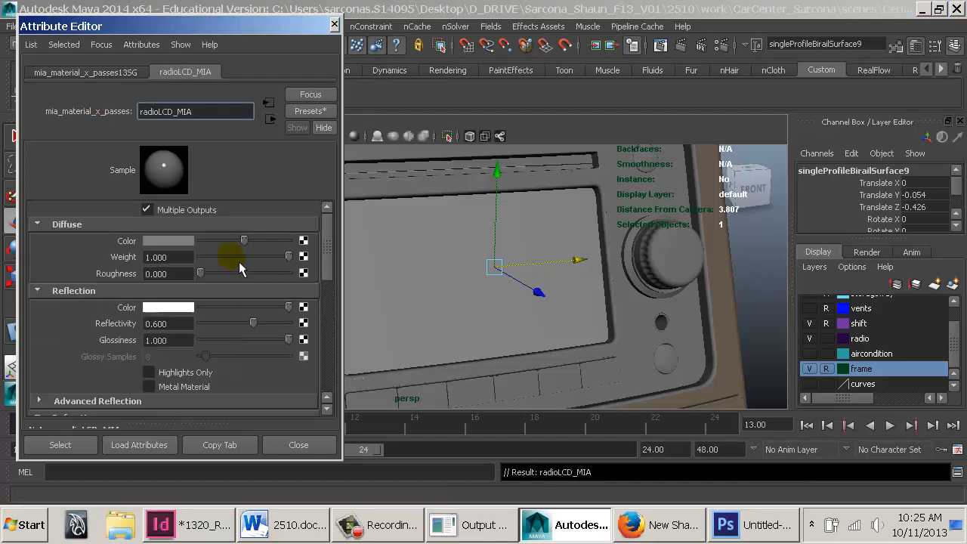
click(304, 241)
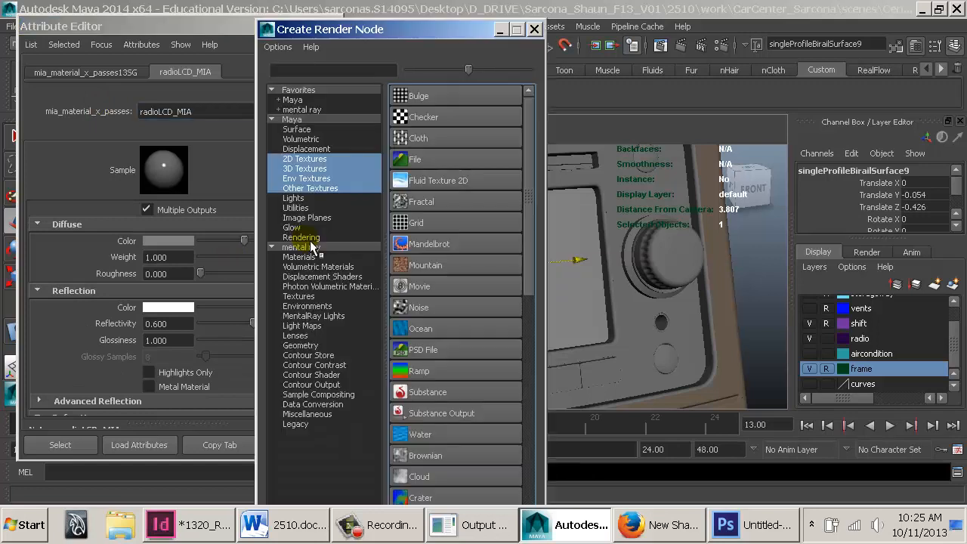
right_click(454, 161)
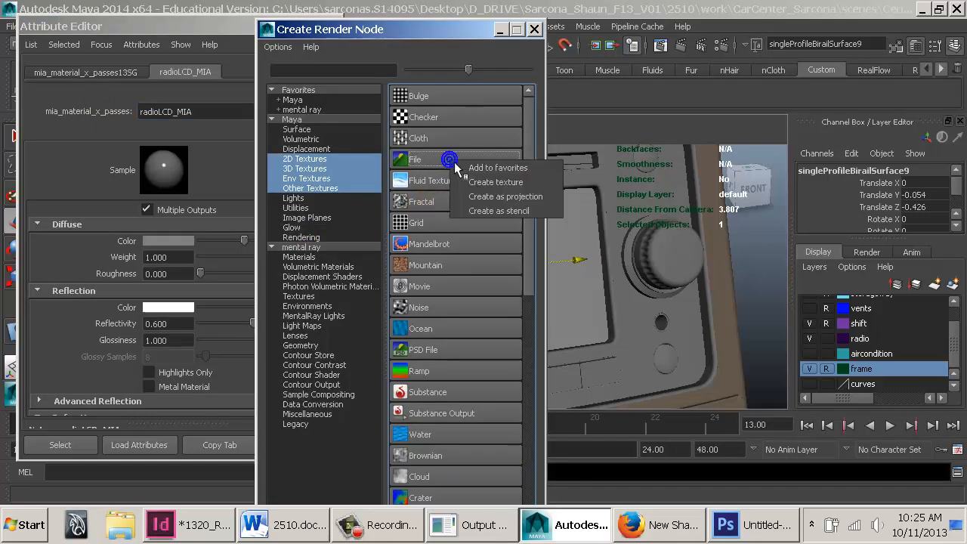
click(495, 198)
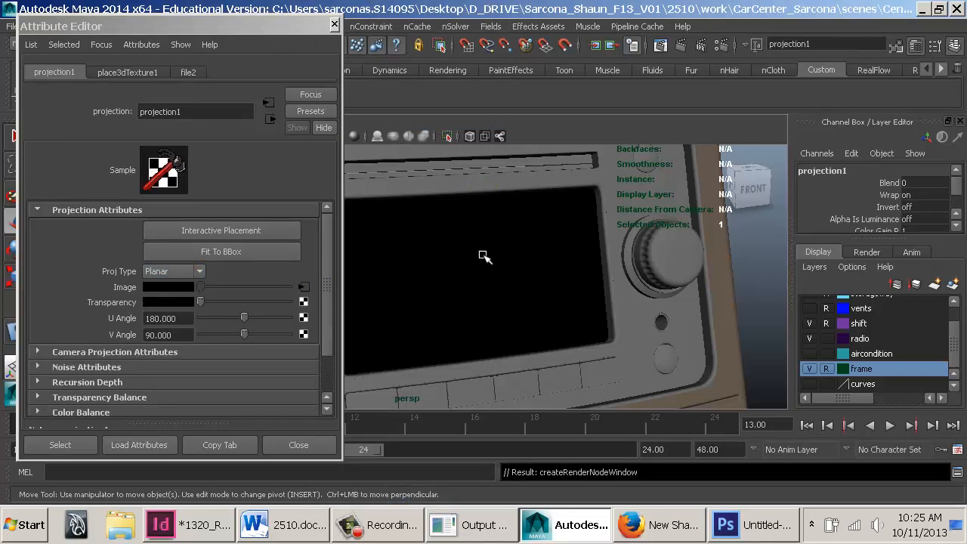
click(188, 73)
Switch to Firefox, search CG Textures for "lcd" and look through the results
click(659, 524)
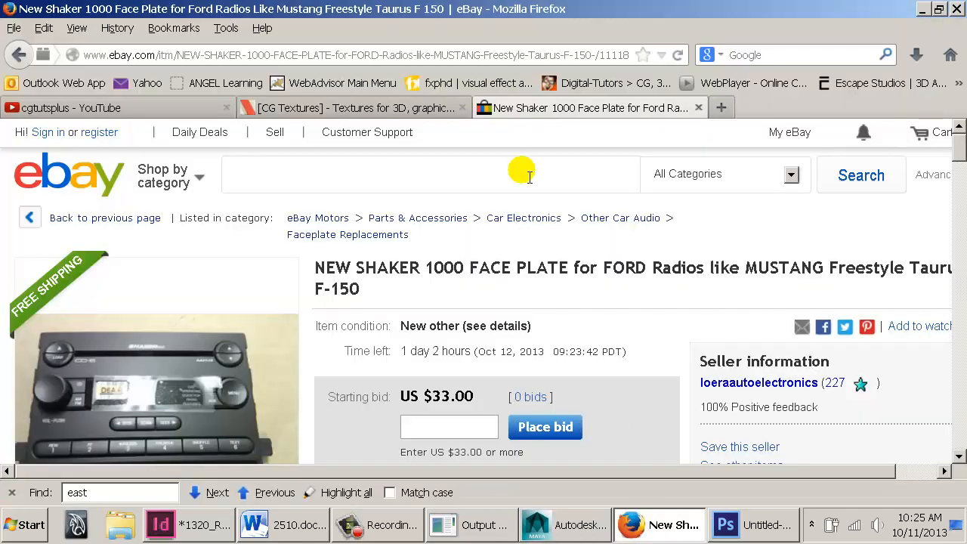
click(351, 108)
click(96, 205)
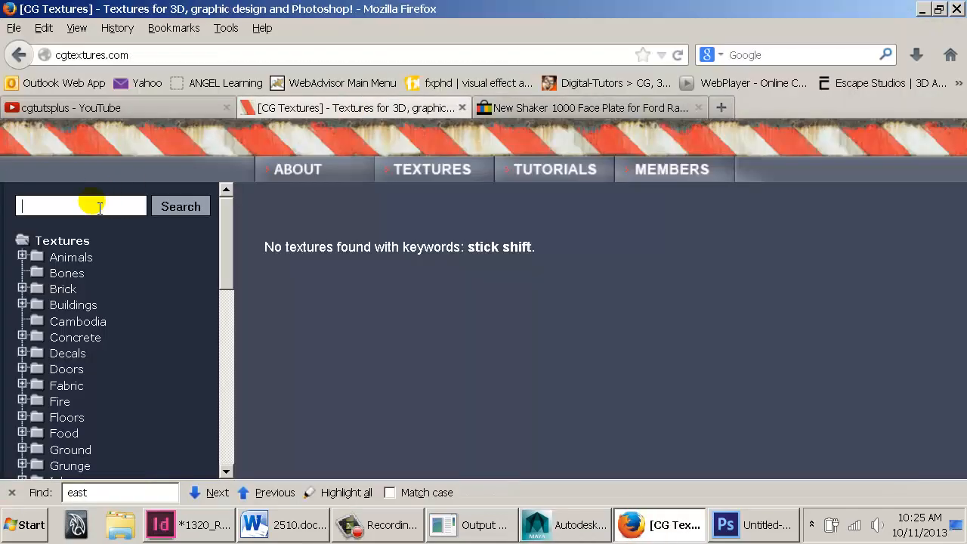
text(lcd)
key(Return)
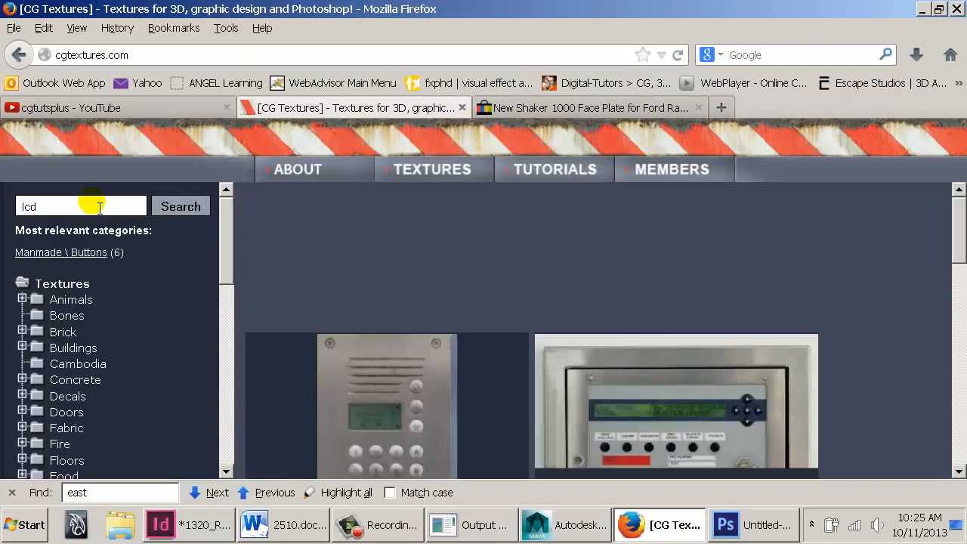
scroll(411, 327, down, 10)
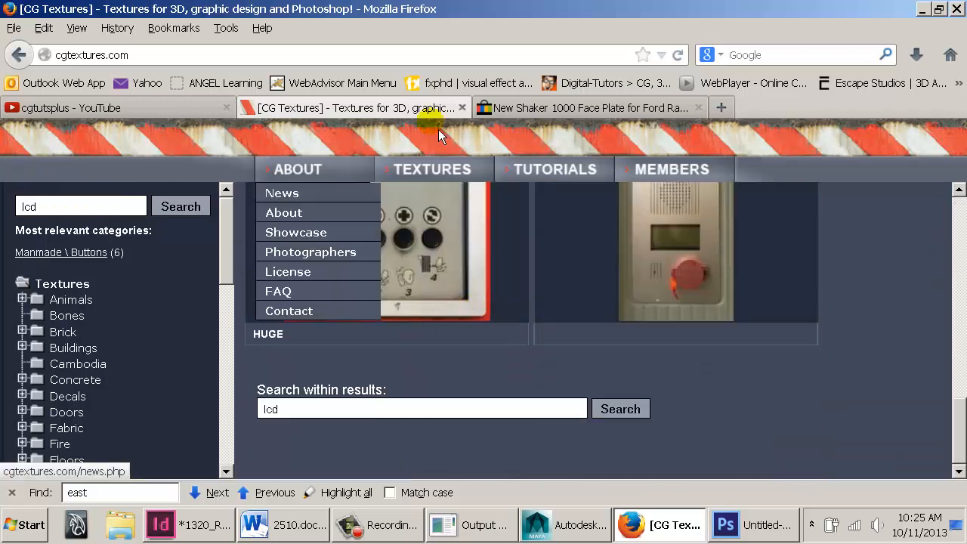
Search Google for "radio lcd" and browse the image results for a suitable radio screen picture
click(582, 108)
key(ctrl+l)
key(Tab)
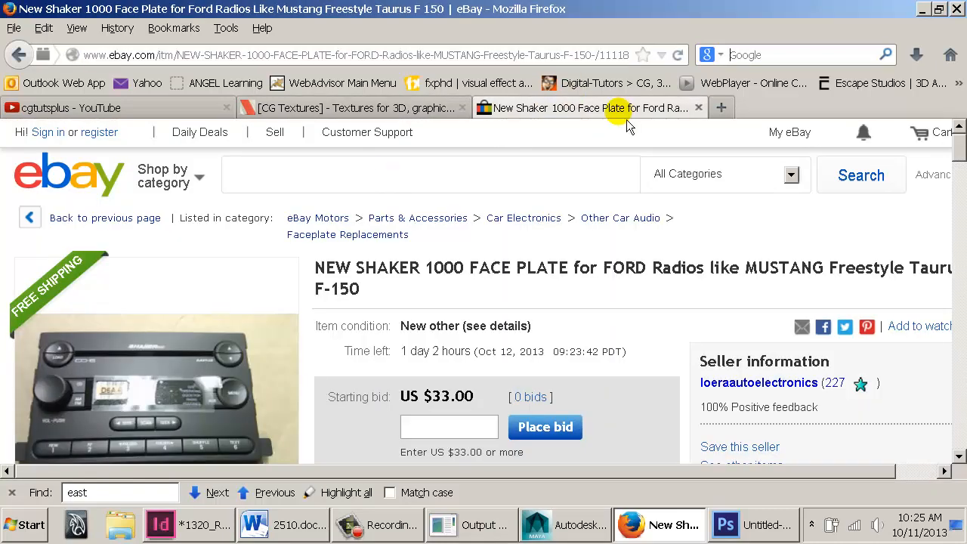
text(radio lcd)
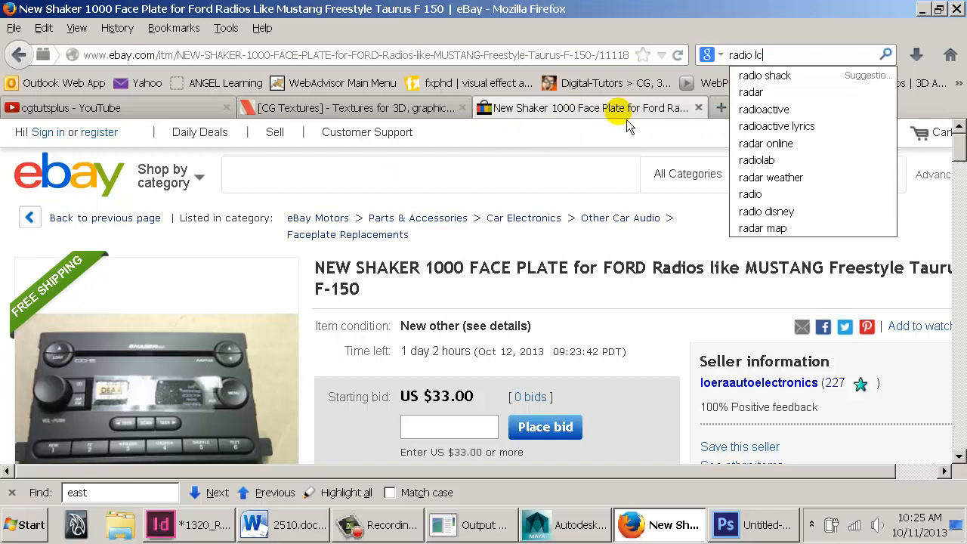
key(Return)
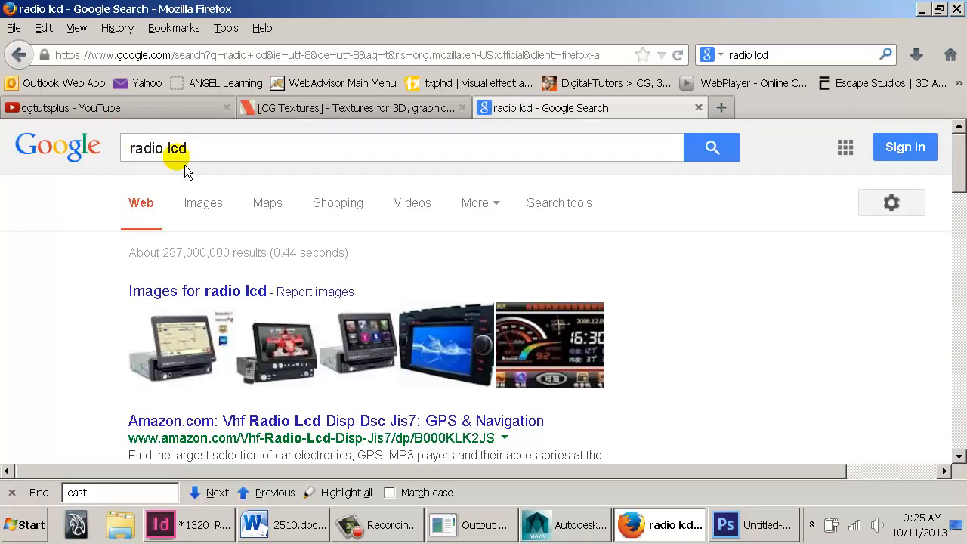
click(203, 203)
scroll(266, 256, down, 5)
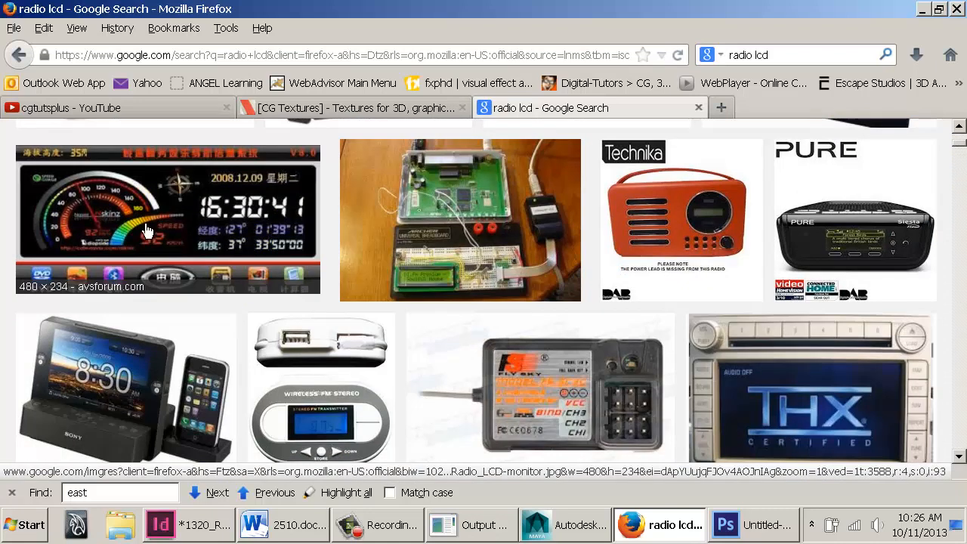
scroll(146, 231, down, 8)
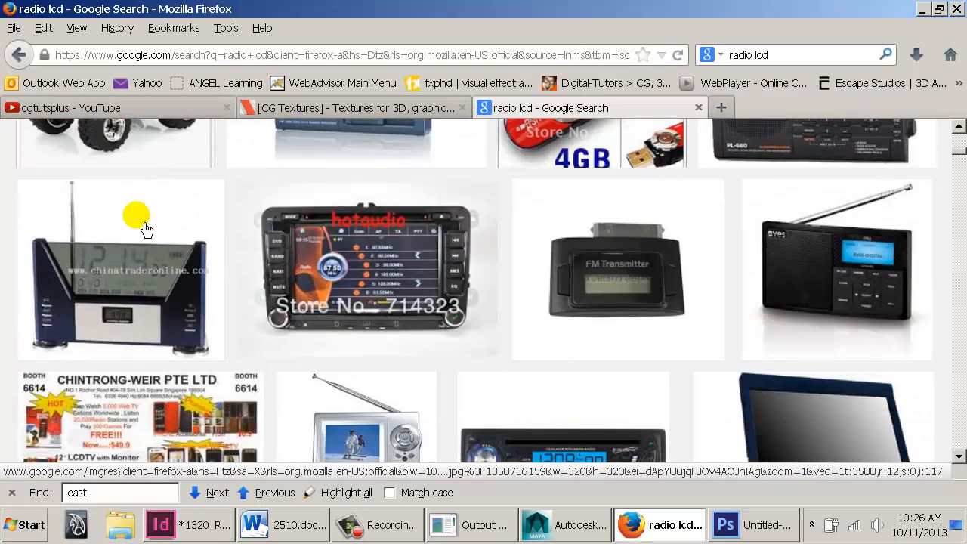
scroll(146, 230, down, 6)
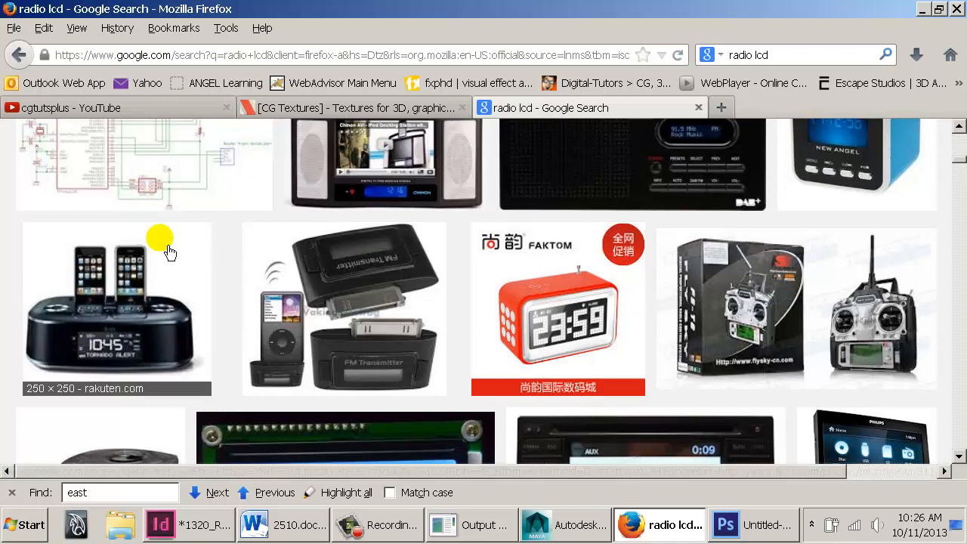
scroll(199, 243, down, 6)
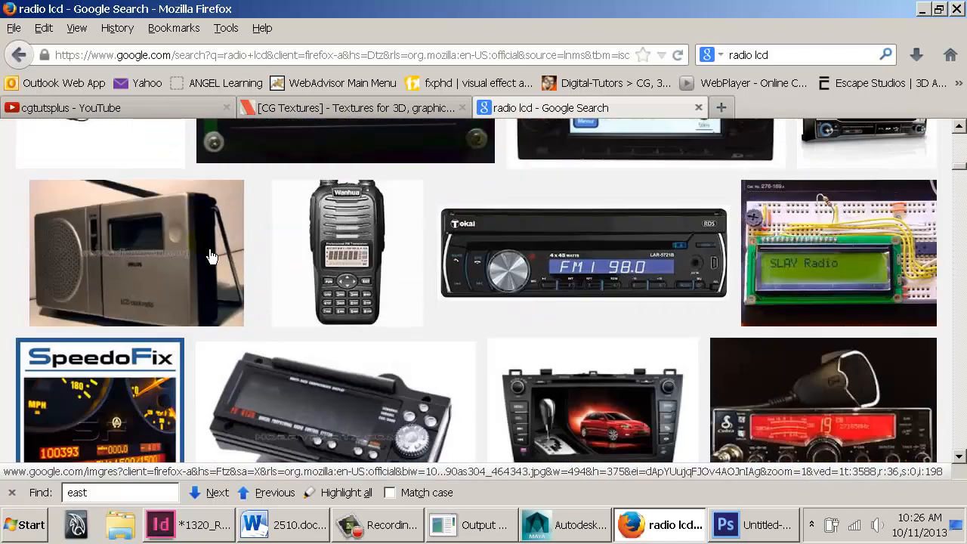
scroll(211, 257, up, 20)
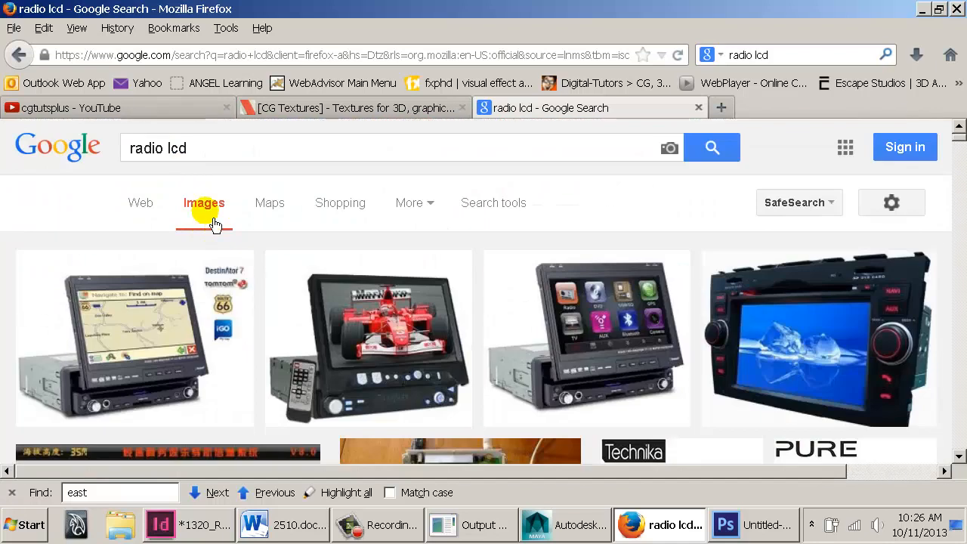
Change the image search to "radio display" and open the 1400 × 840 Lincoln MKS radio screen picture at full size
click(185, 155)
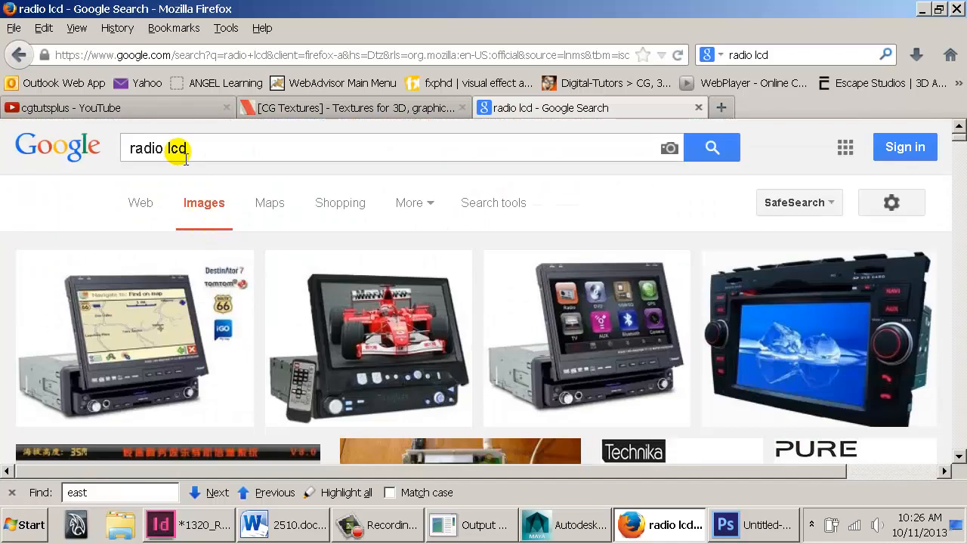
double_click(185, 155)
text(display)
key(Return)
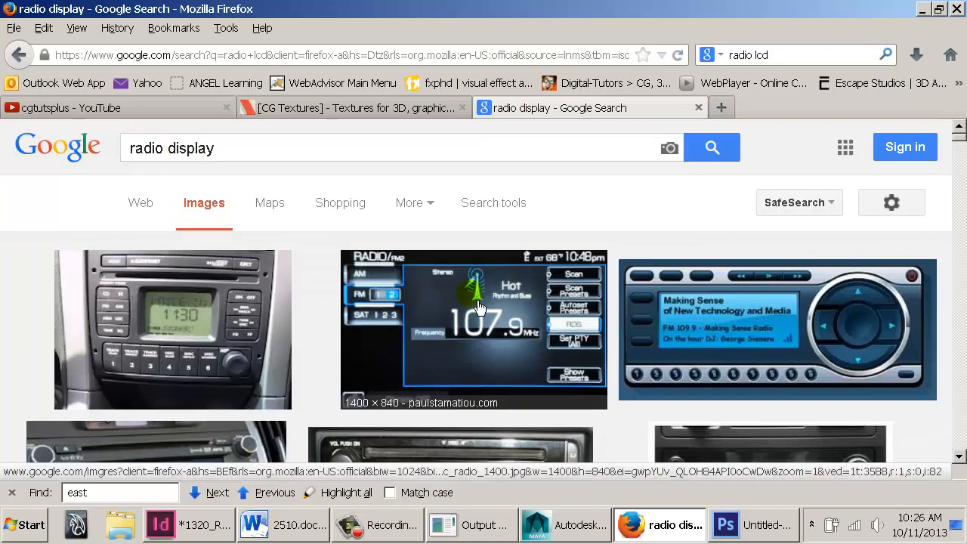
click(478, 304)
click(660, 251)
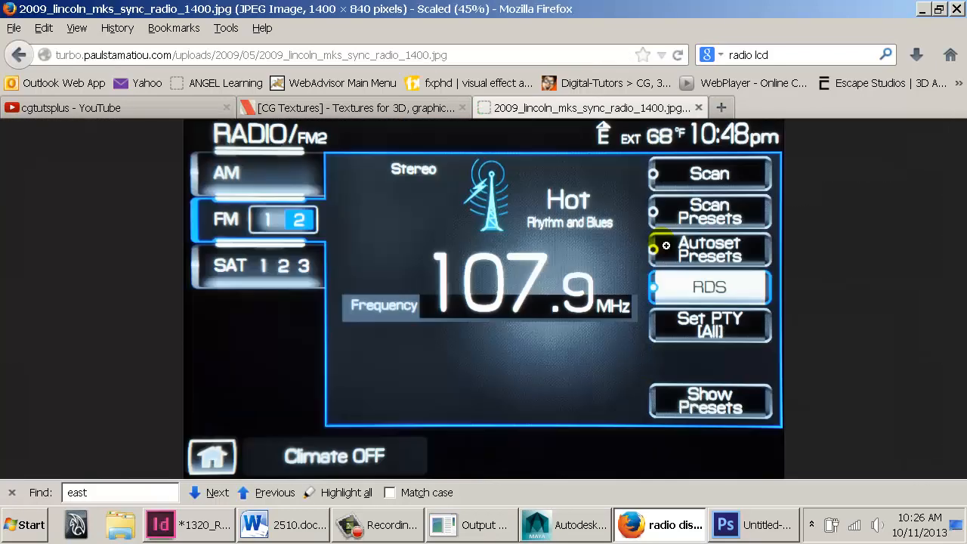
Copy the Lincoln MKS radio screen image to the clipboard
right_click(528, 212)
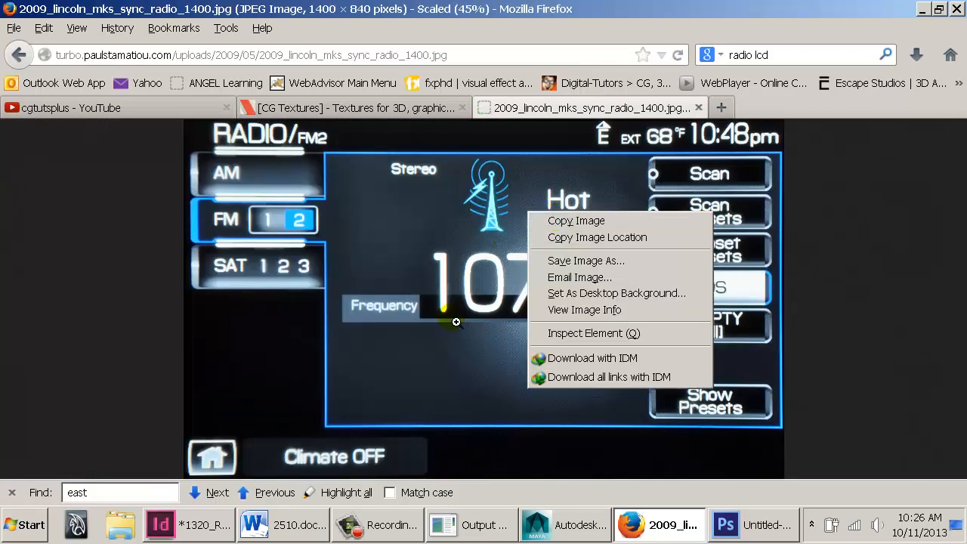
click(907, 324)
right_click(530, 234)
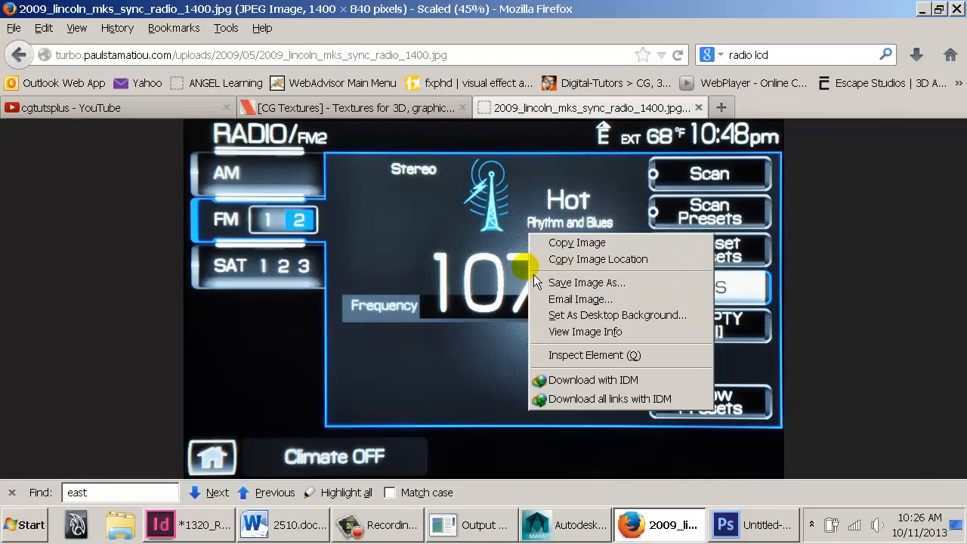
click(555, 243)
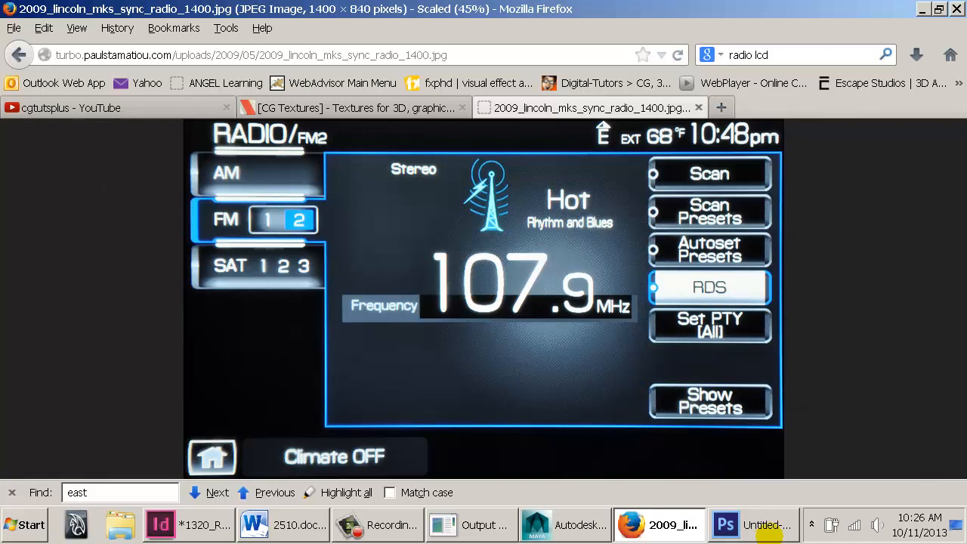
Switch to Photoshop and close the gear shift pattern document without saving it
click(770, 527)
key(ctrl+w)
key(n)
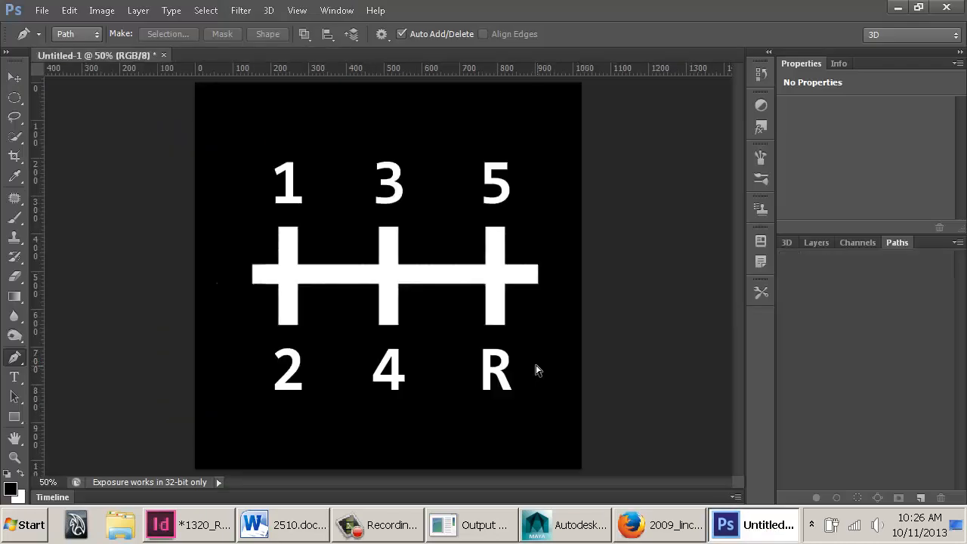
Paste the copied radio display picture into a new document with default settings and check its image size
key(ctrl+n)
key(Return)
key(ctrl+v)
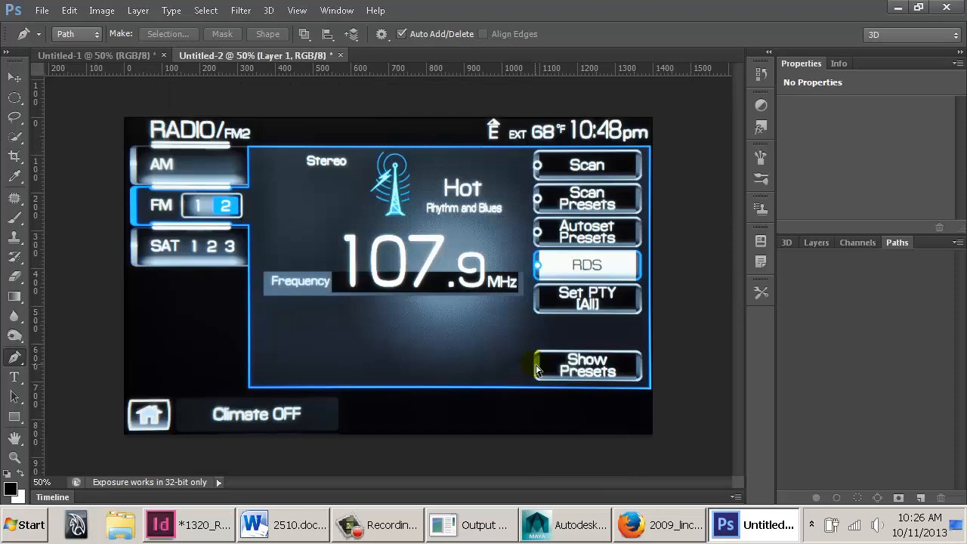
click(102, 10)
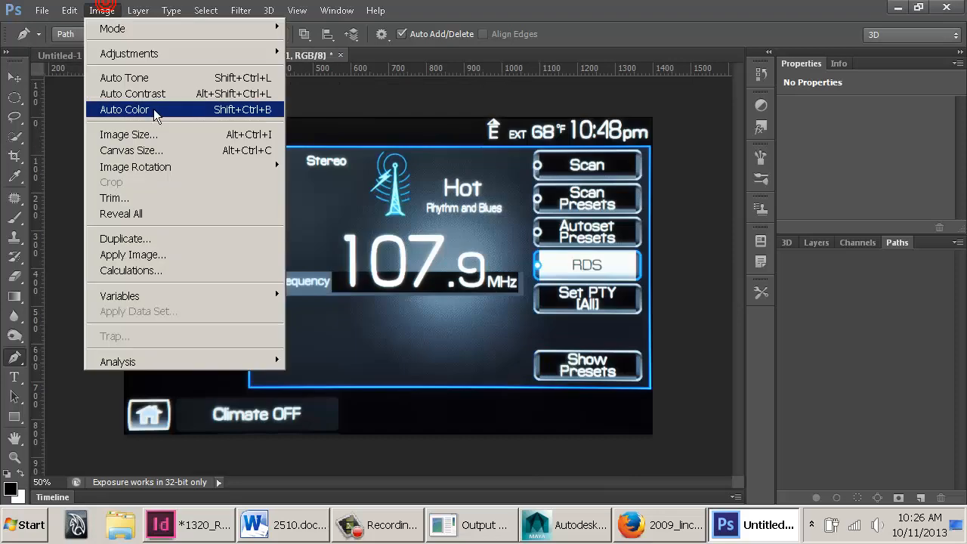
click(123, 131)
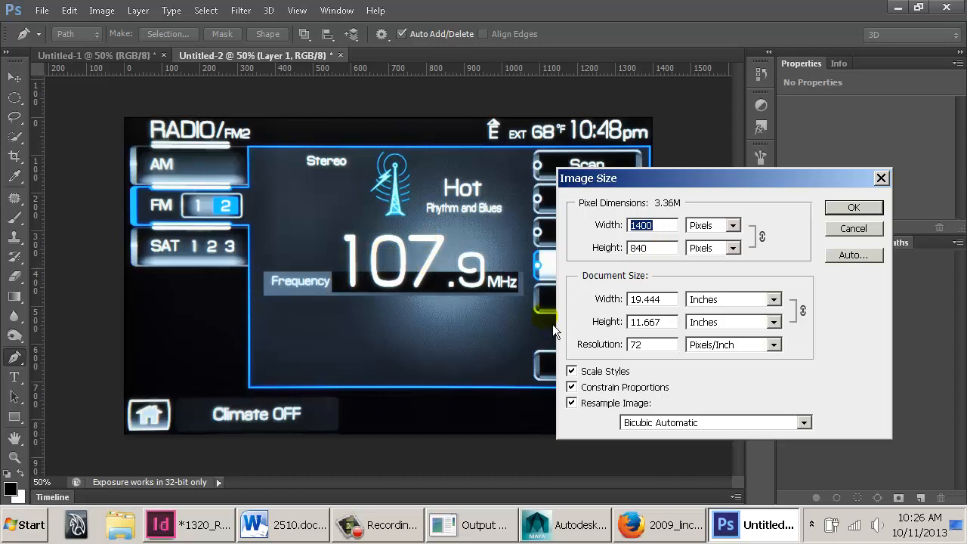
click(858, 235)
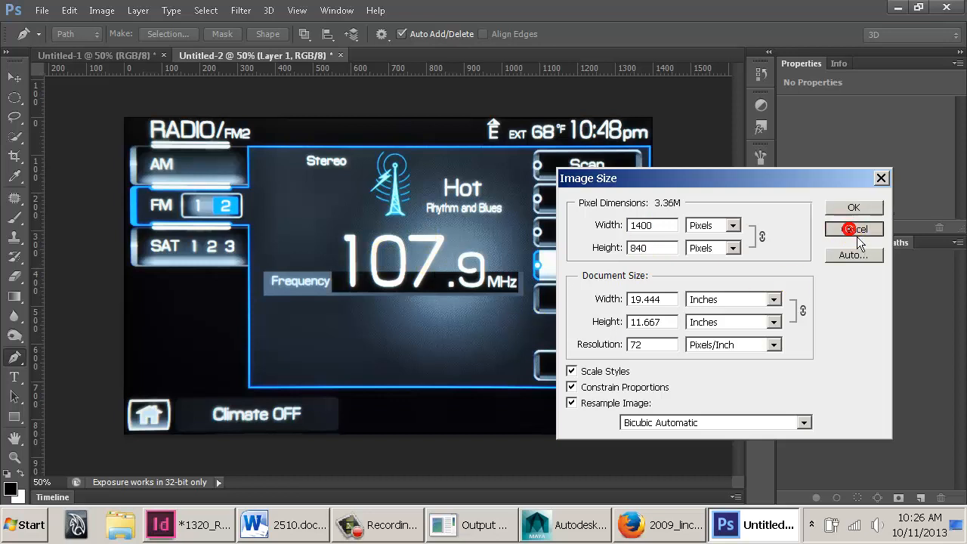
Save the radio display image as RadioLCD in IFF format for the Maya platform in the sourceimages folder
key(ctrl+s)
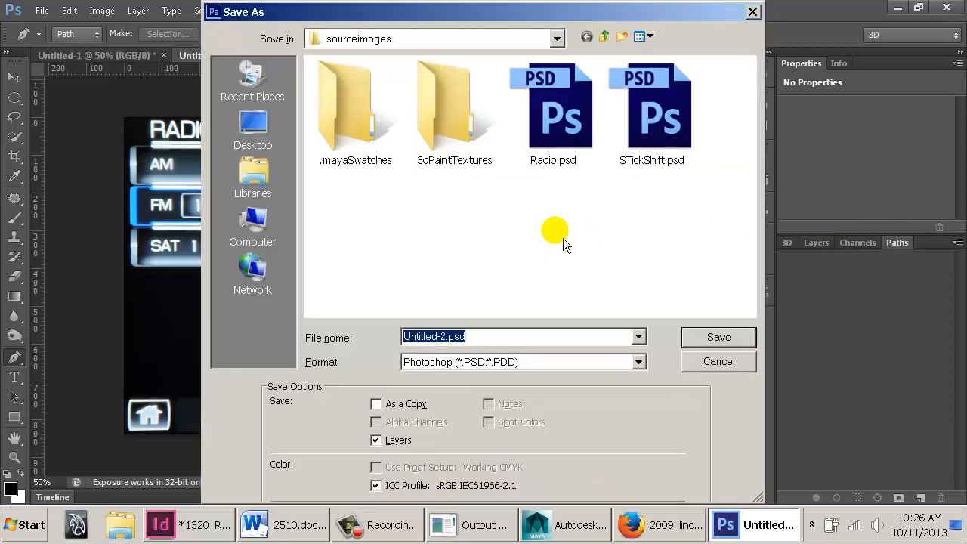
text(Ra)
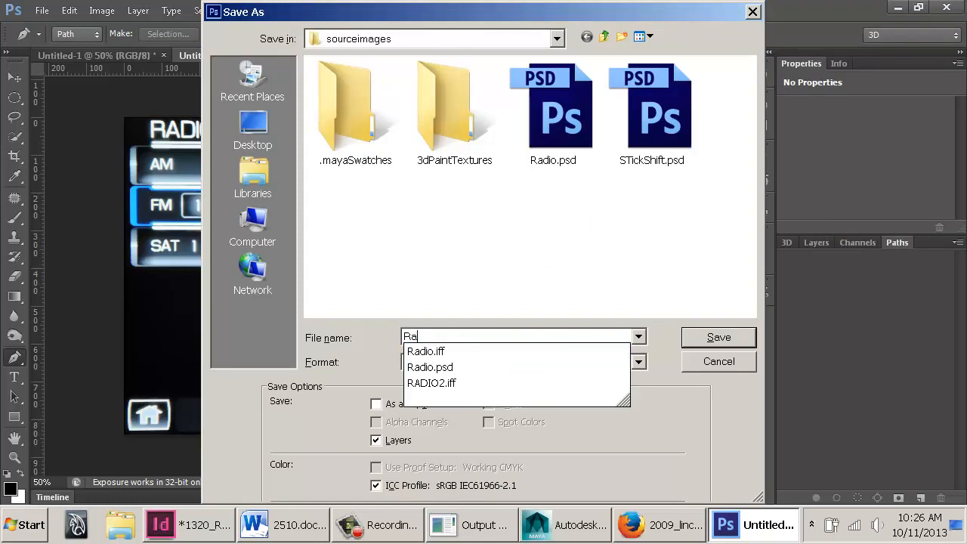
text(dioLCD)
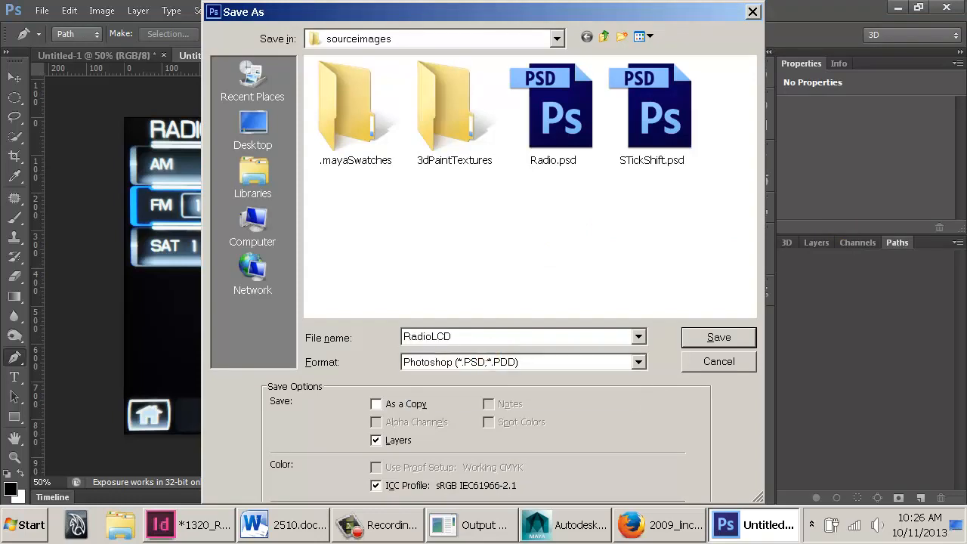
key(Tab)
key(i)
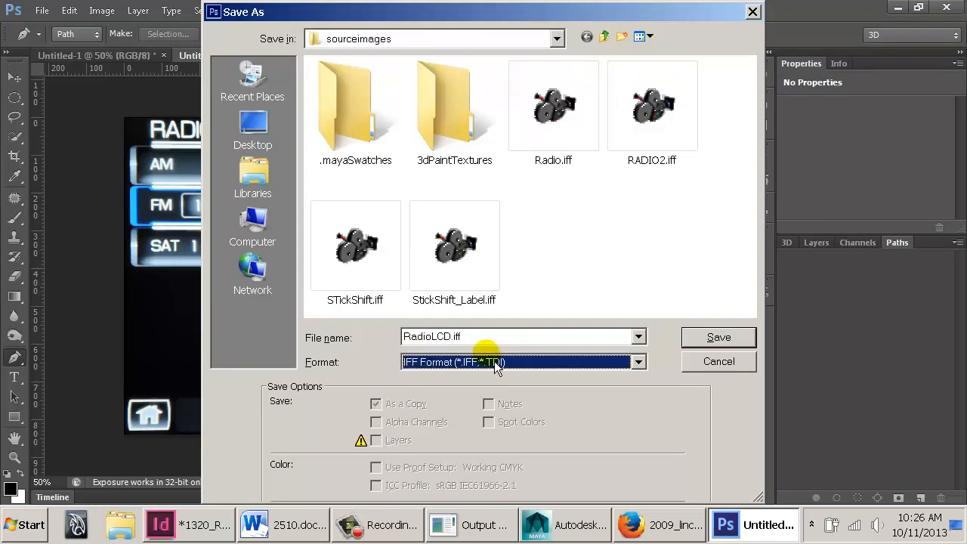
click(719, 338)
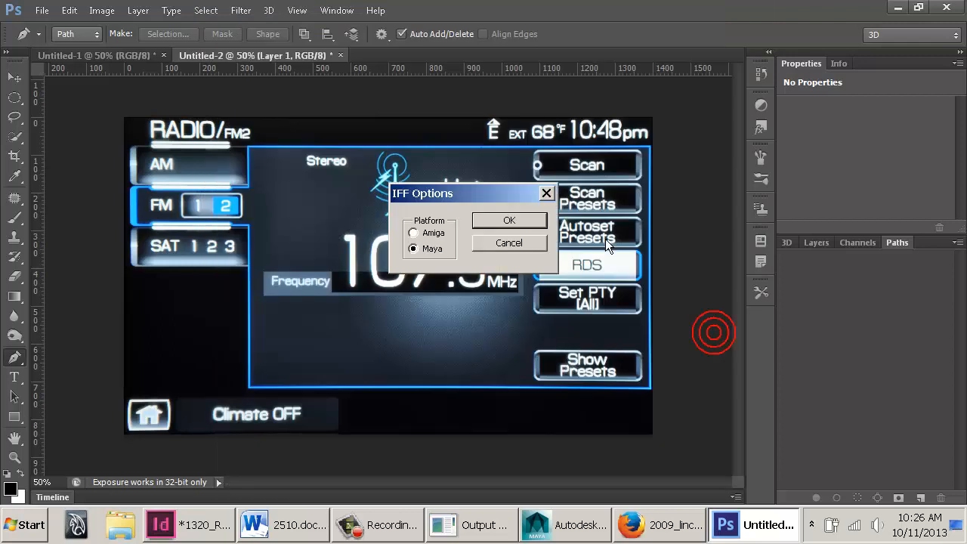
click(507, 218)
Switch to Maya and load RadioLCD.iff from sourceimages as the image of the file2 texture
key(alt+Tab)
key(alt+Tab)
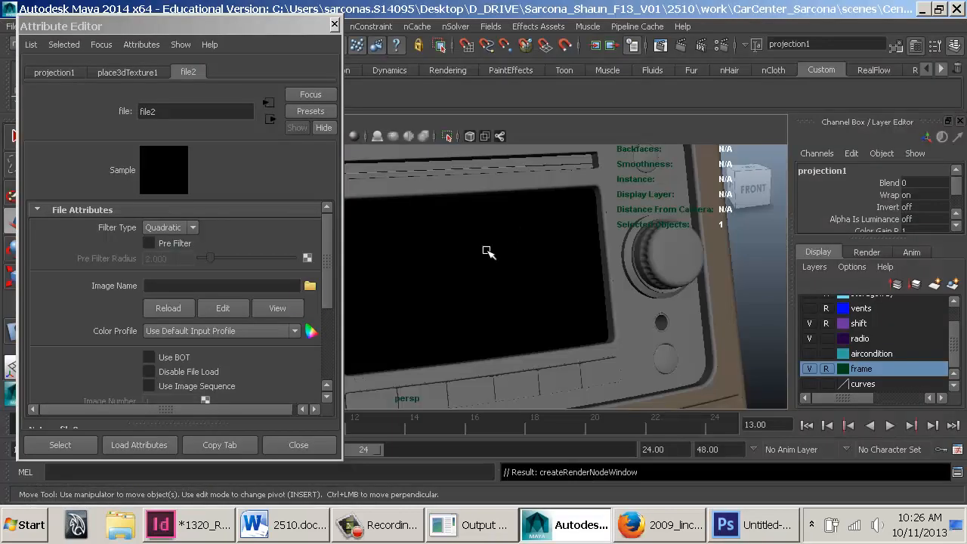
click(310, 288)
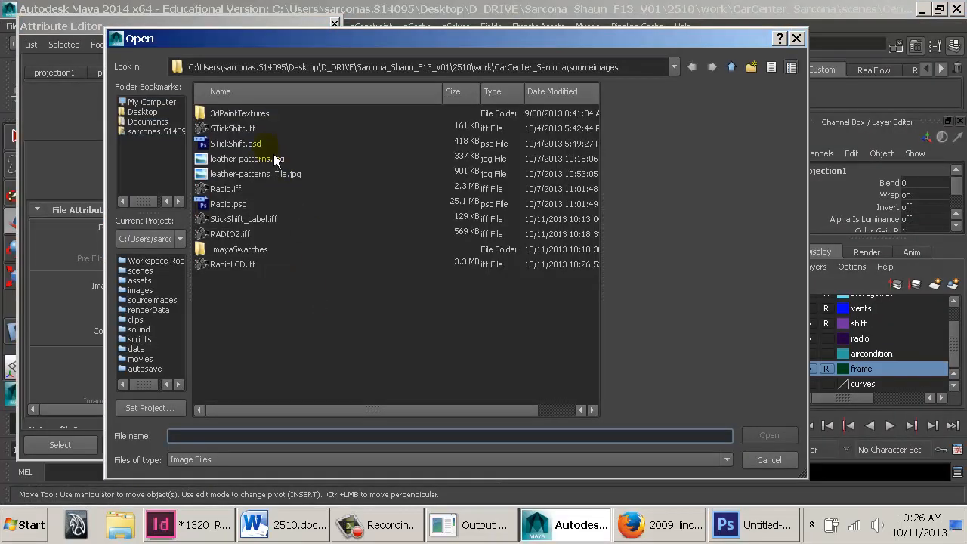
double_click(250, 269)
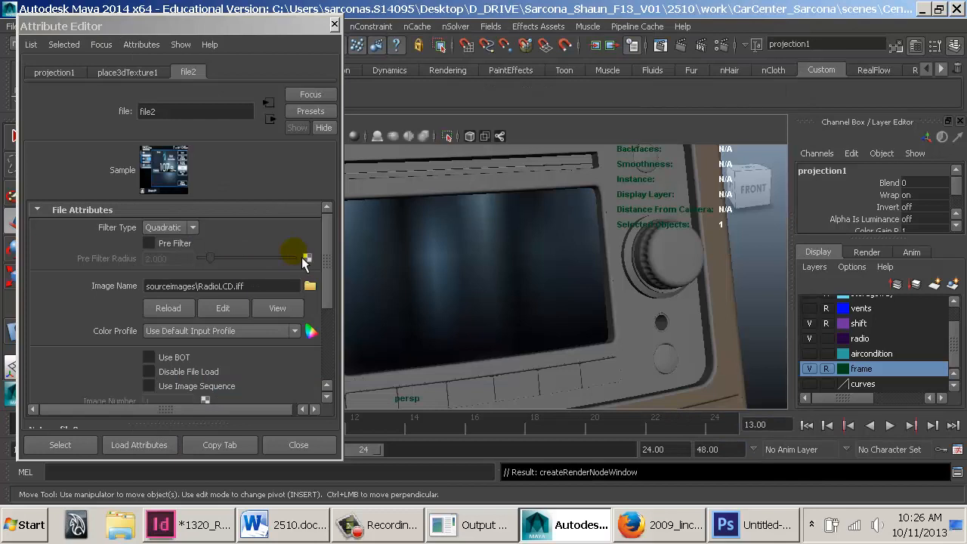
Select the projection's place3dTexture1 node and raise it to the radio at about 10.65 in Translate Y
alt+right_drag(669, 323, 567, 295)
alt+middle_drag(567, 291, 663, 322)
alt+right_drag(627, 335, 572, 353)
alt+middle_drag(572, 353, 472, 340)
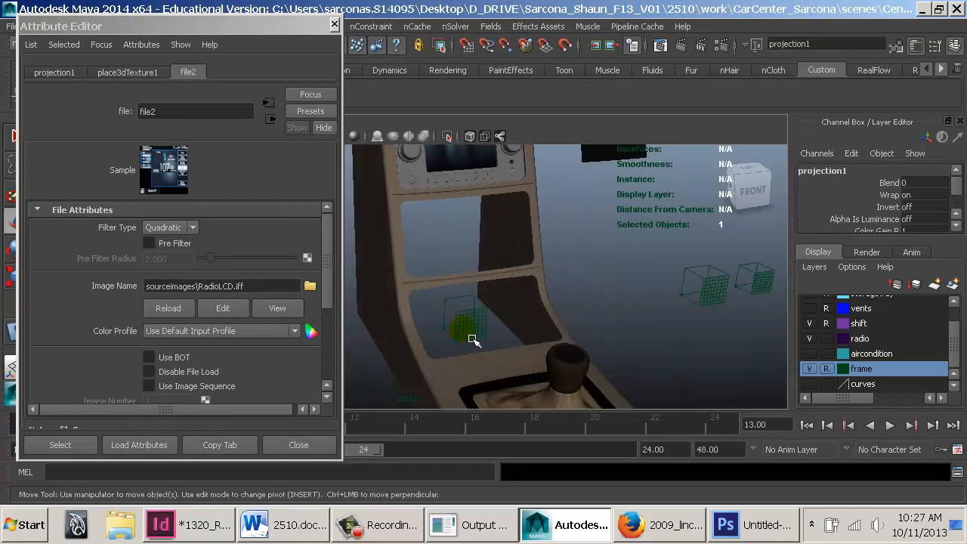
click(121, 72)
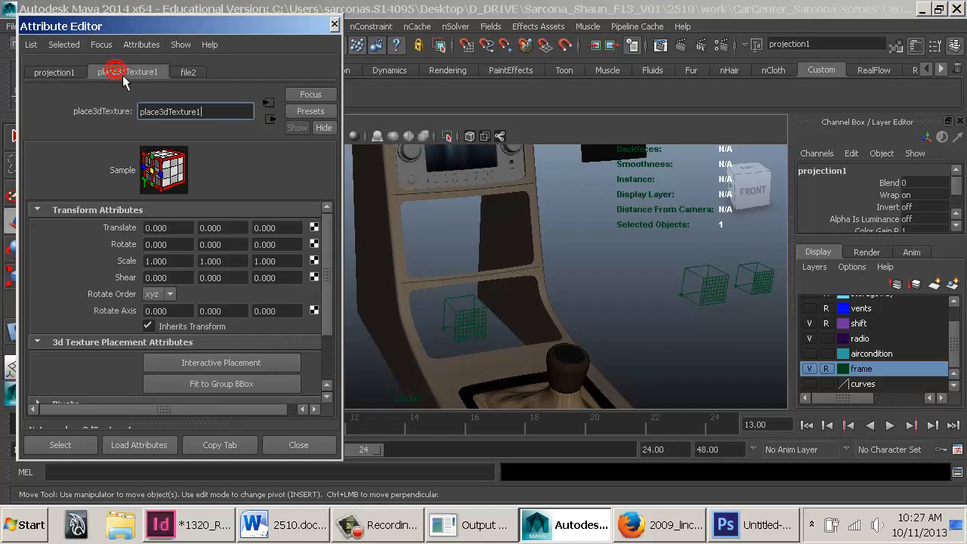
click(89, 446)
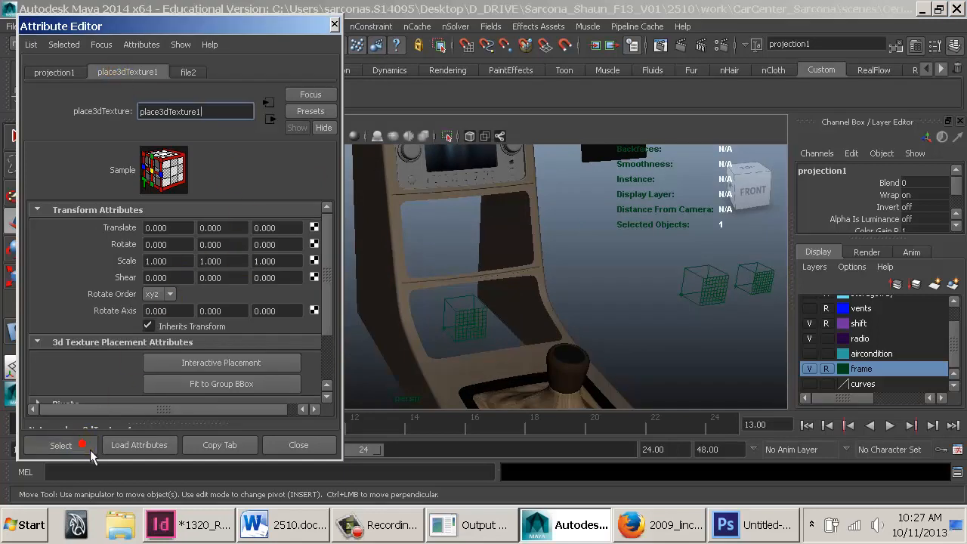
drag(479, 282, 495, 101)
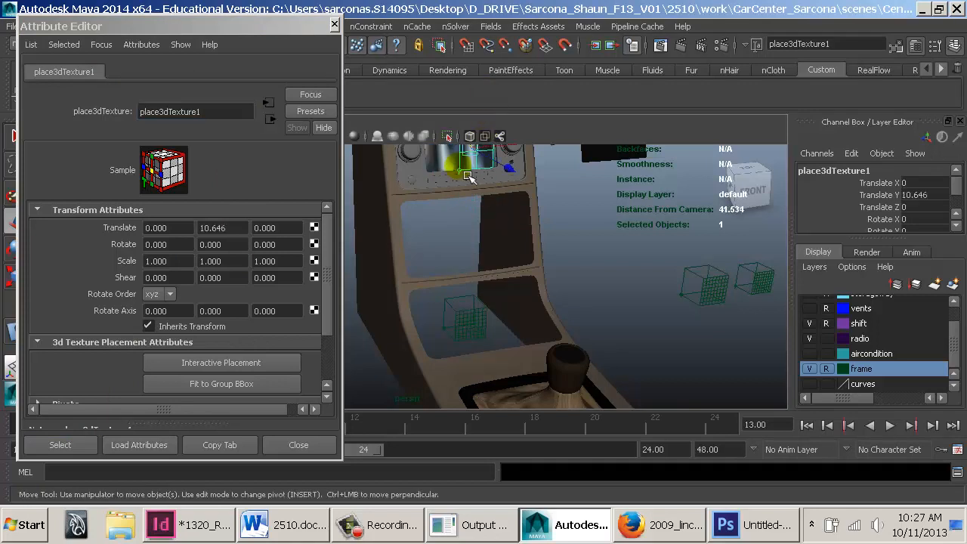
Rotate the projection placement about -22.2 degrees in X to match the slope of the radio face
alt+middle_drag(471, 177, 471, 277)
alt+right_drag(471, 277, 522, 398)
alt+drag(478, 325, 449, 331)
alt+middle_drag(496, 225, 541, 446)
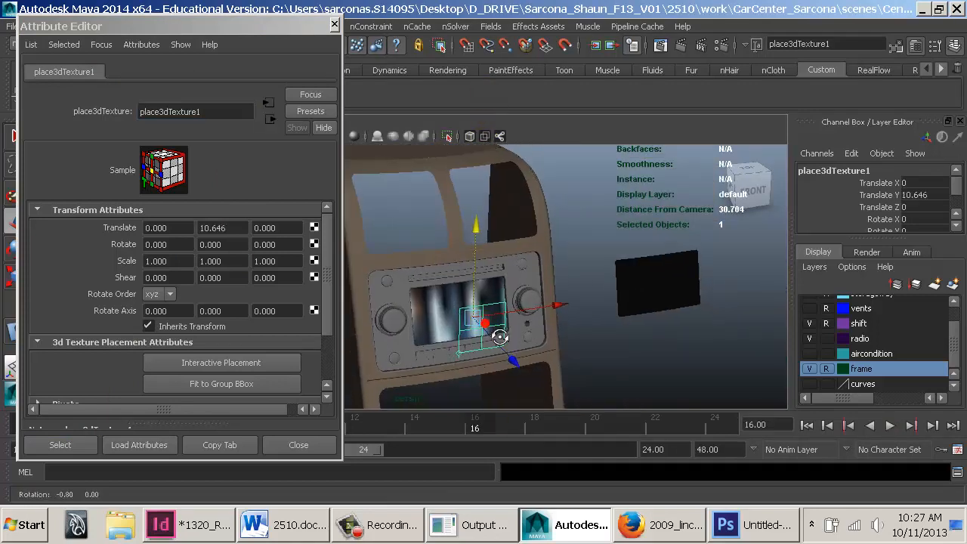
alt+right_drag(491, 331, 538, 324)
alt+middle_drag(538, 324, 497, 267)
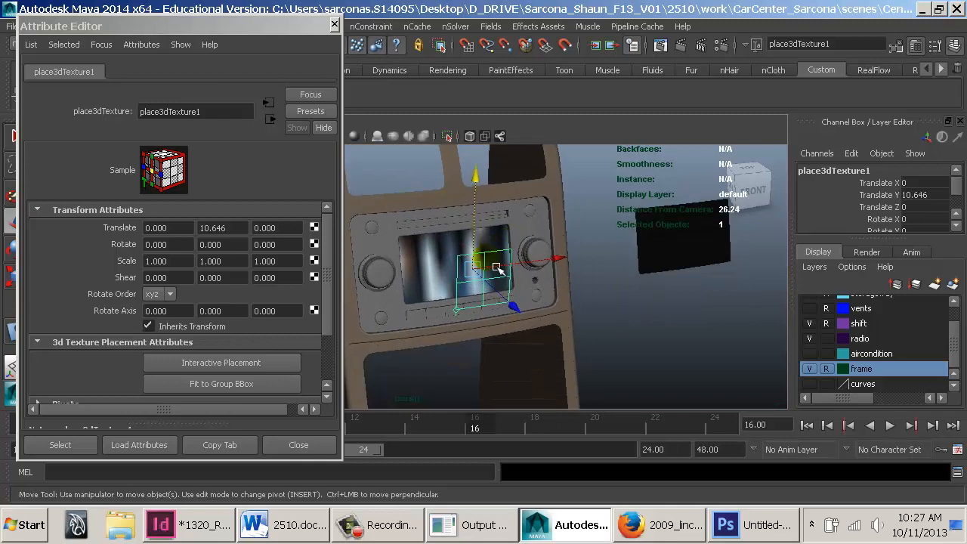
alt+drag(497, 266, 621, 256)
key(e)
key(minus)
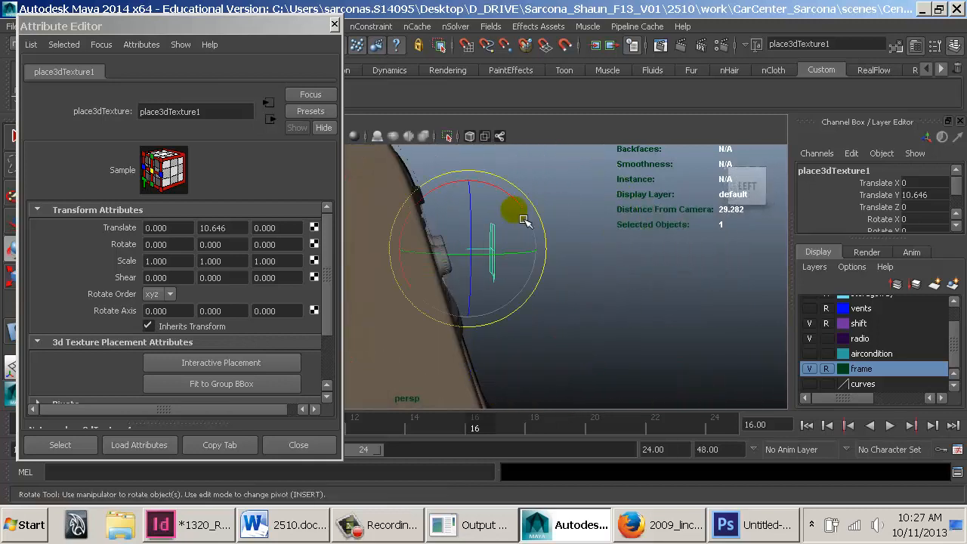
drag(521, 204, 492, 189)
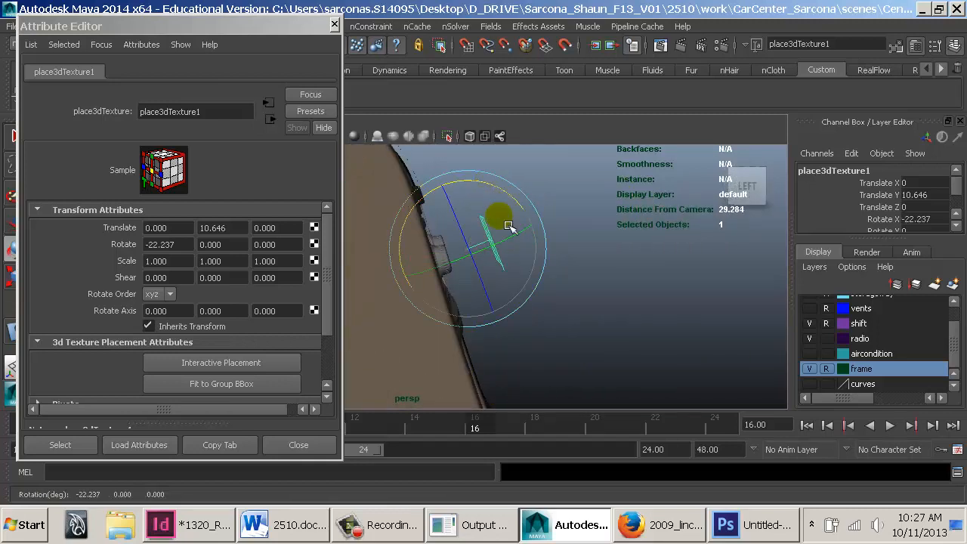
Move the projection placement over the radio screen to about 10.71 in Y and -0.71 in Z
key(w)
drag(504, 250, 382, 272)
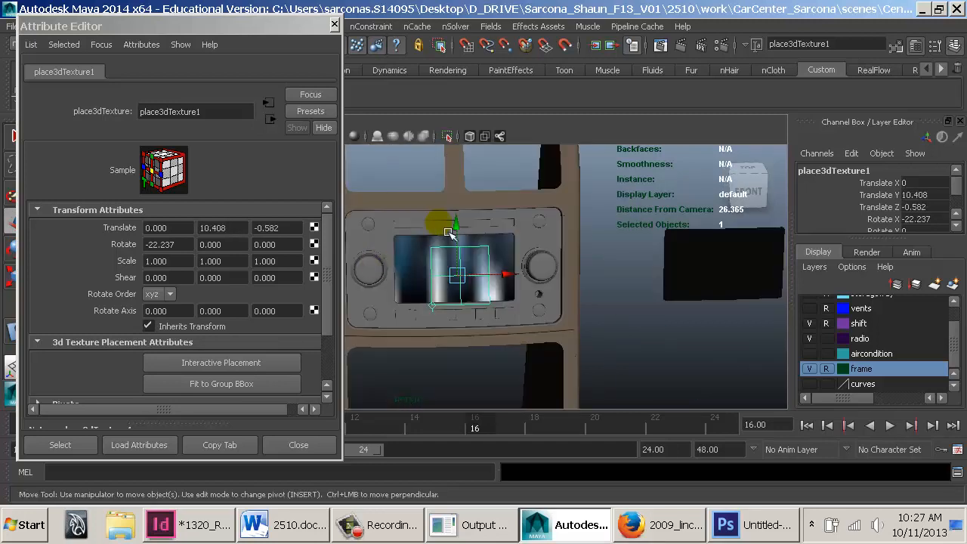
drag(469, 237, 458, 219)
Scale the projection placement to about 2.14 in X and 1.23 in Y, and shift it to about -0.165 in X
key(r)
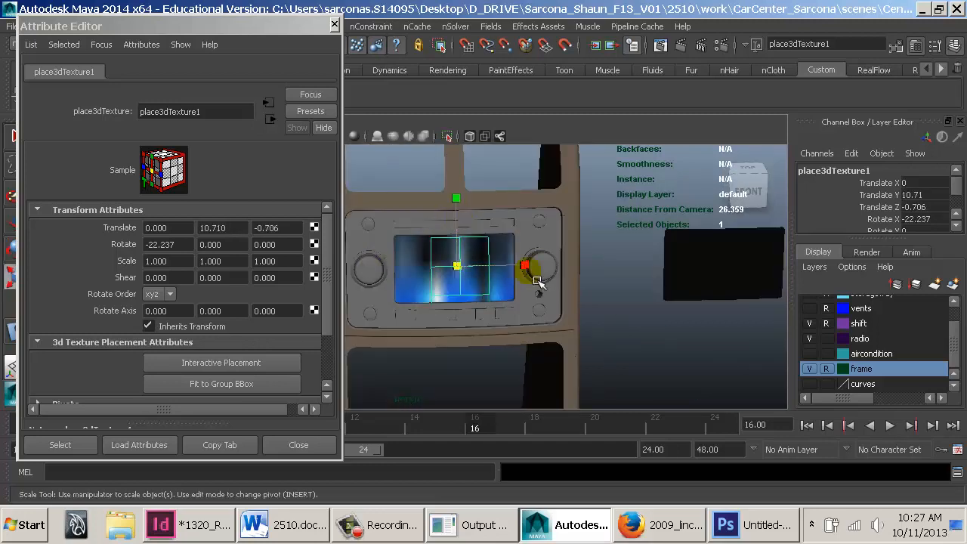
drag(538, 265, 618, 274)
key(w)
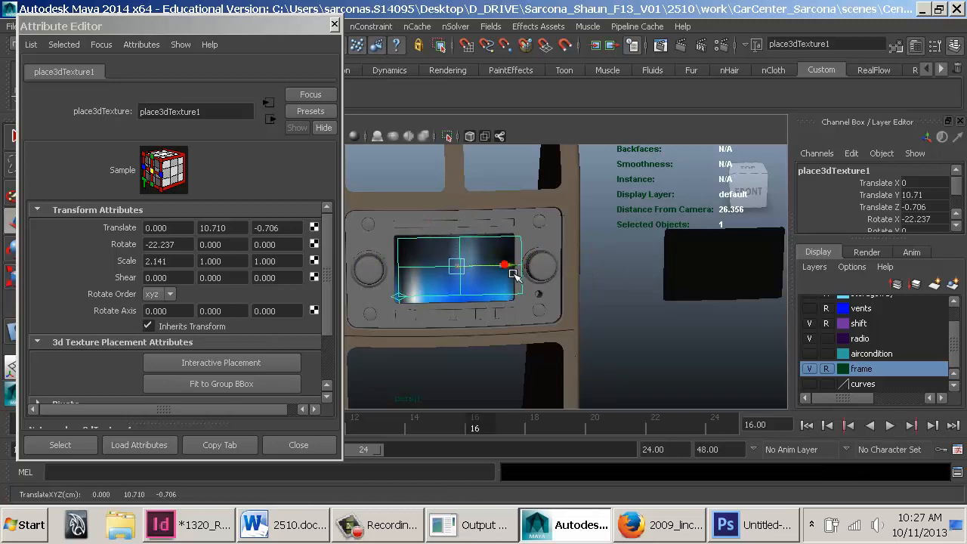
drag(516, 277, 511, 277)
key(r)
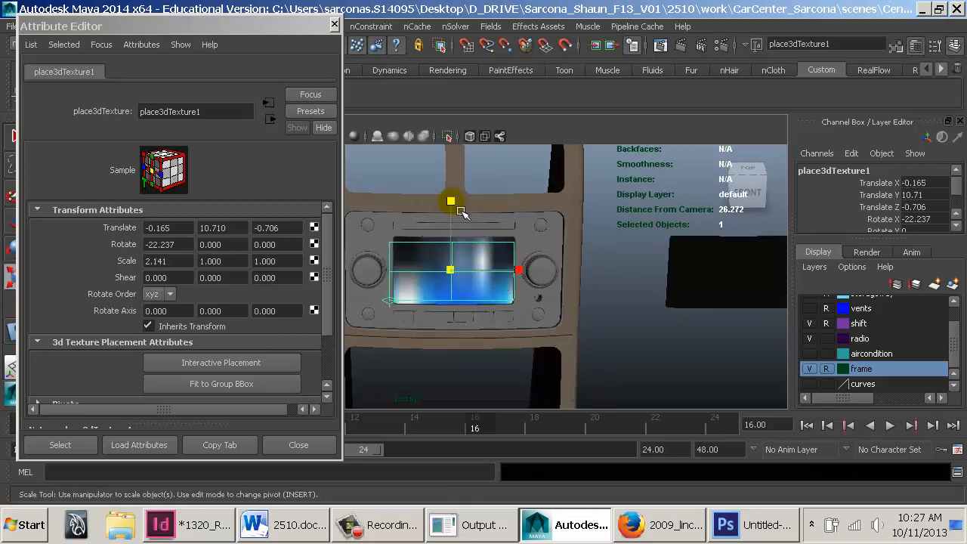
drag(455, 202, 568, 248)
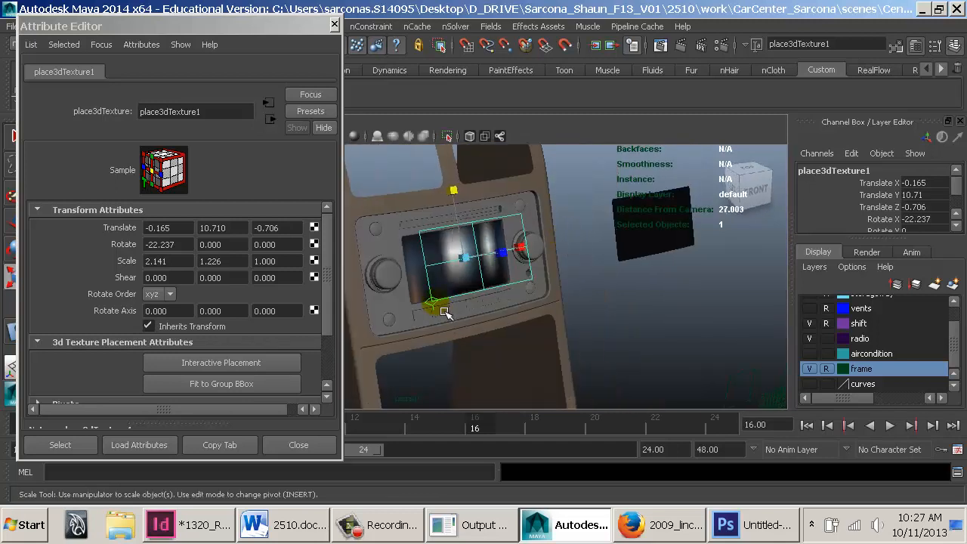
Check the source picture in Photoshop, return to Maya, and move the projection placement against the screen at about -0.018, 10.058, -2.299
click(745, 529)
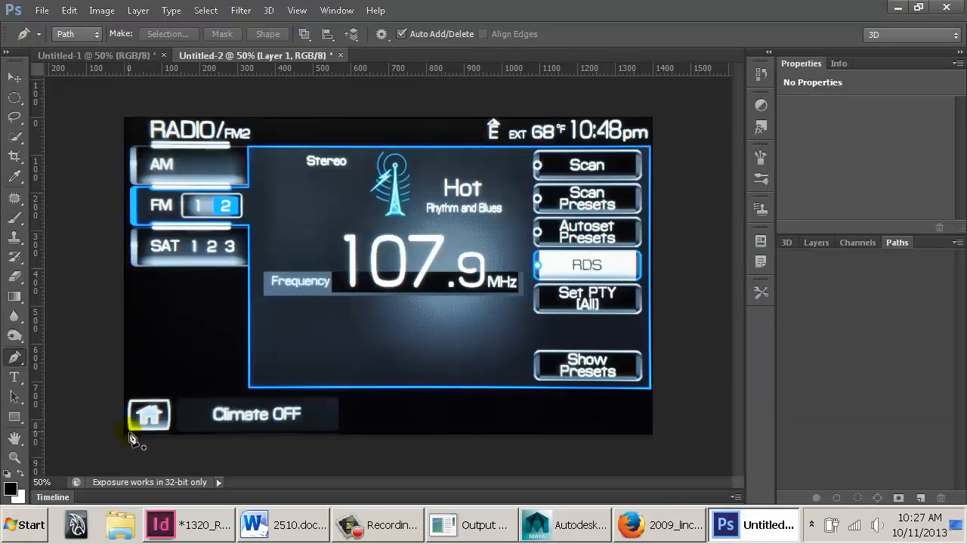
key(alt+Tab)
alt+drag(447, 269, 780, 297)
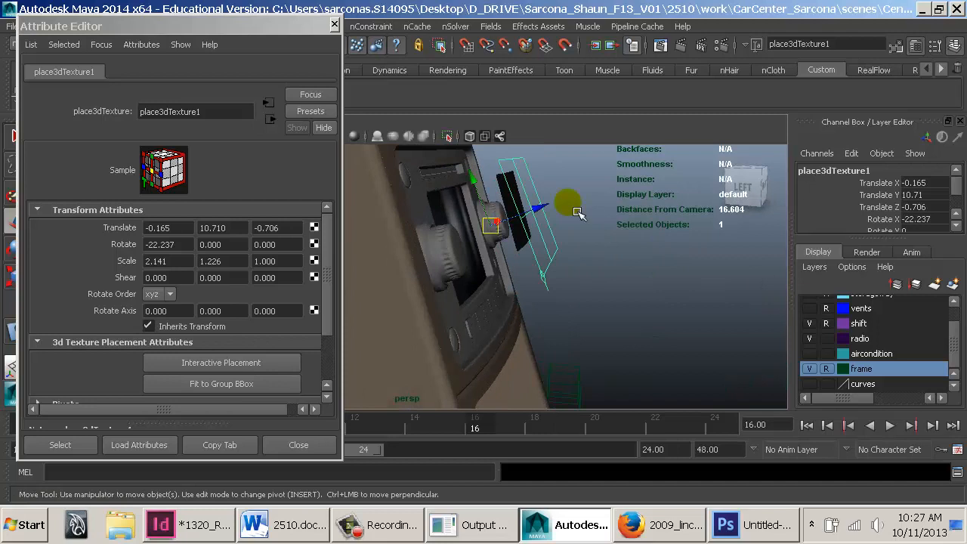
drag(579, 214, 492, 240)
alt+drag(502, 239, 412, 256)
drag(540, 270, 545, 271)
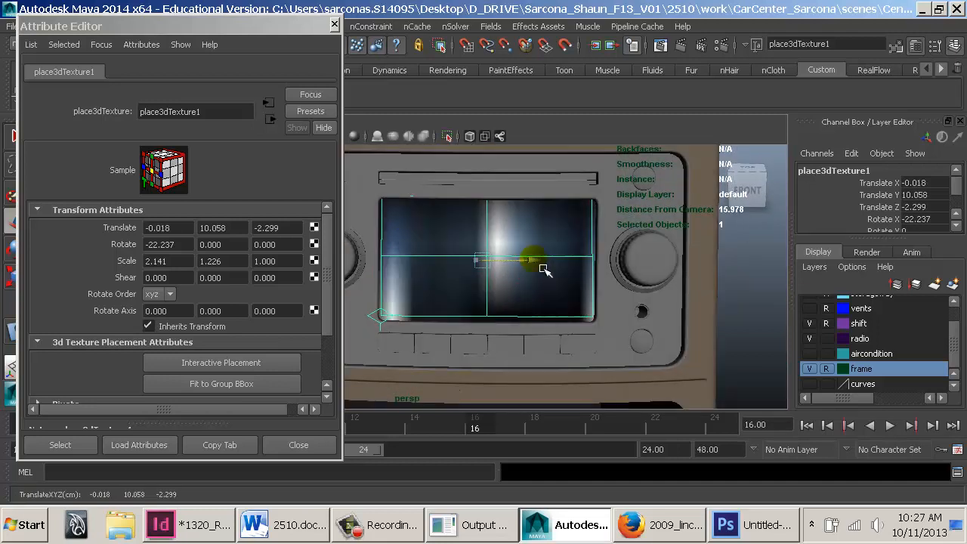
Refine the projection placement to about -17.7 degrees rotation in X and a scale of about 2.213, 1.271, 0.995
key(e)
drag(497, 235, 552, 261)
key(w)
key(r)
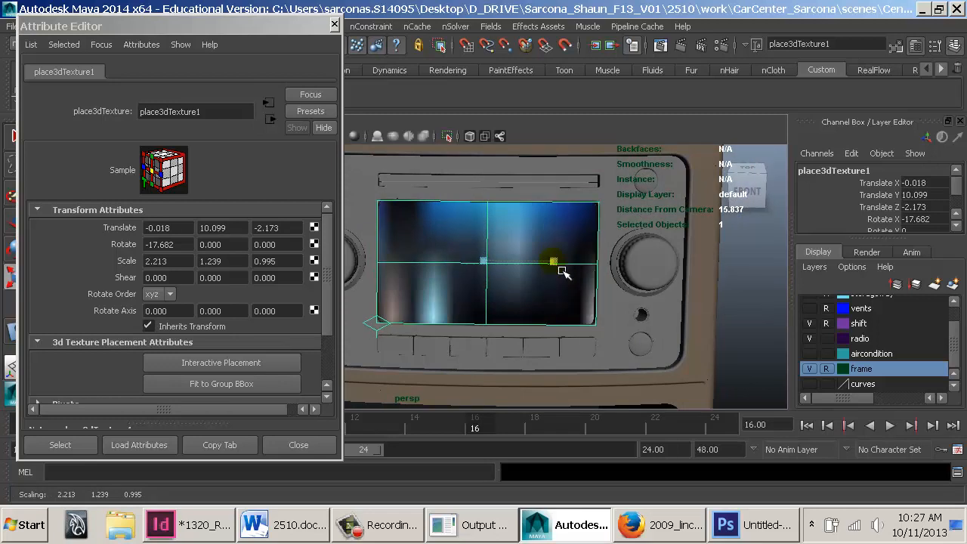
drag(502, 216, 488, 190)
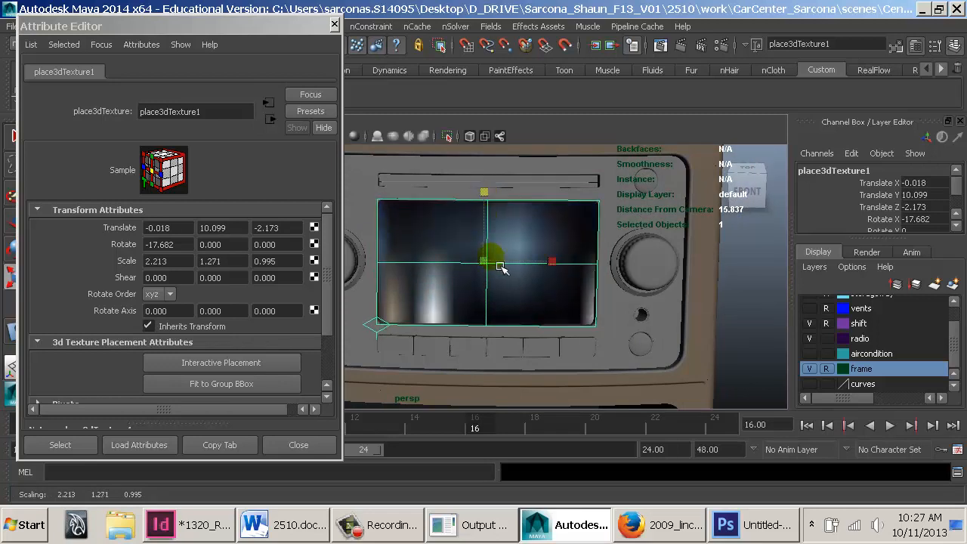
alt+middle_drag(493, 261, 534, 257)
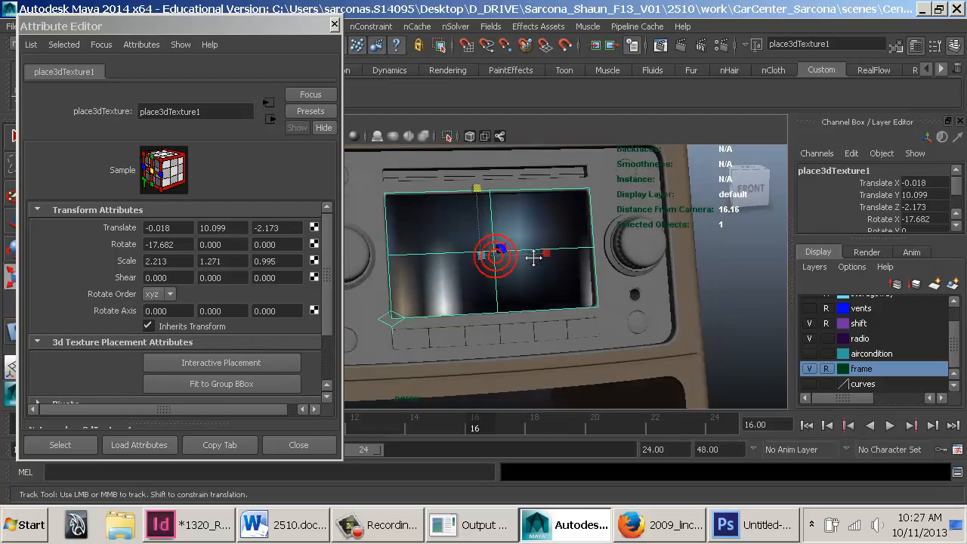
Render the perspective view with mental ray to check the projected display, close the render and attribute windows, and save the scene
click(681, 45)
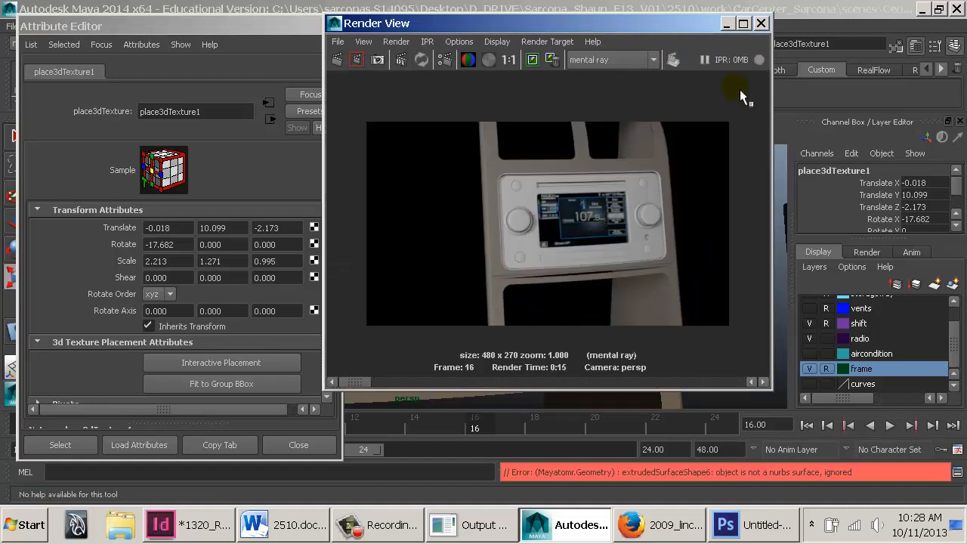
click(762, 22)
click(336, 24)
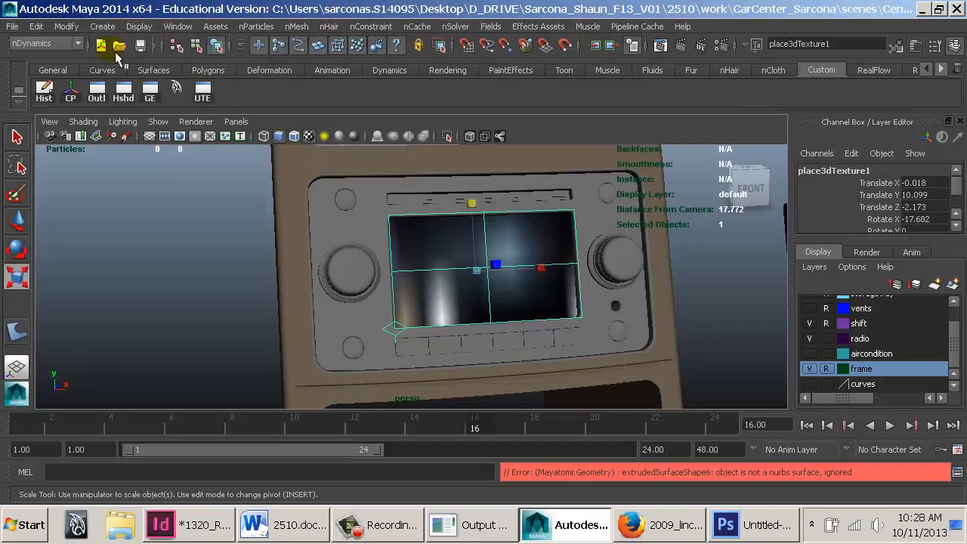
click(140, 45)
Place the glass cover back over the radio screen by setting its X translation to 0
click(780, 254)
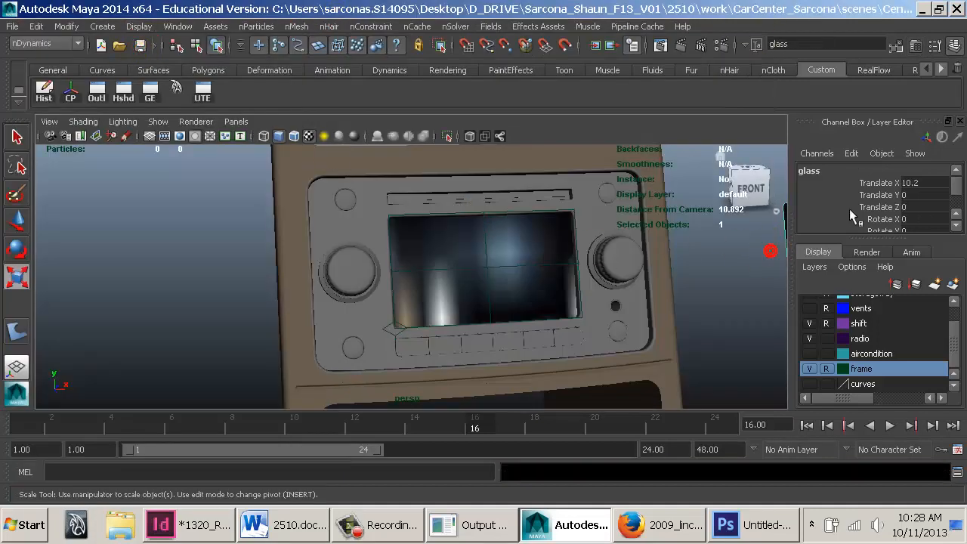
alt+middle_drag(733, 290, 493, 311)
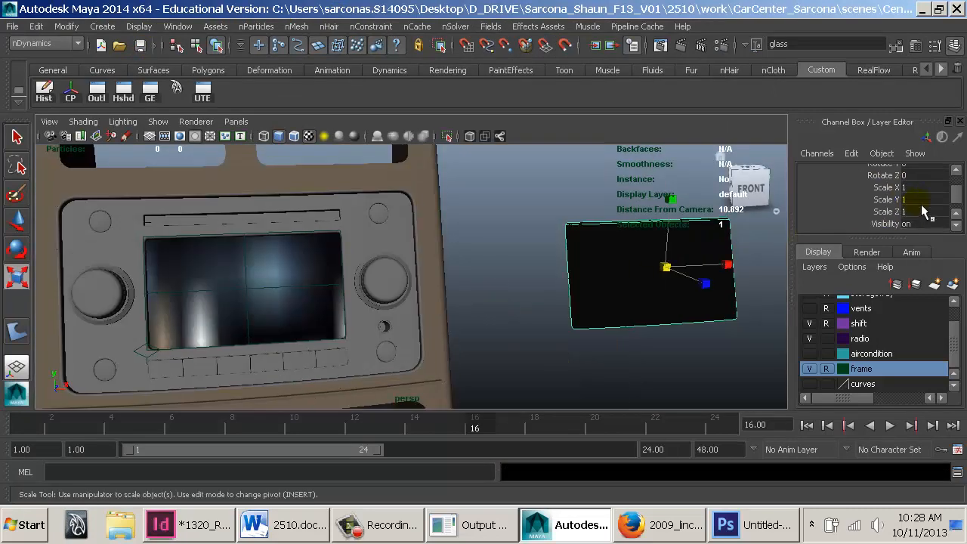
click(923, 183)
text(0)
key(Return)
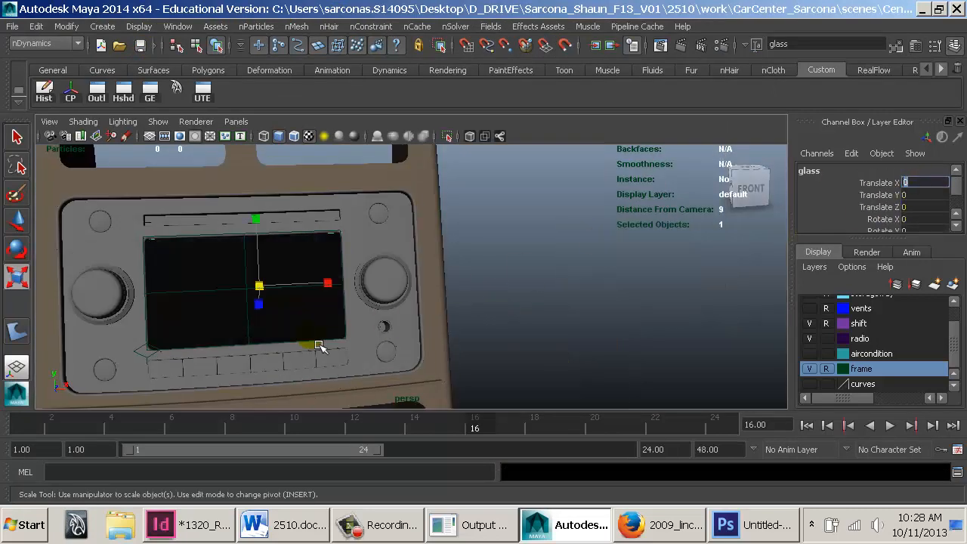
Open the radioLCD_MIA material through its projection1 texture and set its reflectivity to 0.1
alt+middle_drag(320, 345, 464, 260)
key(ctrl+a)
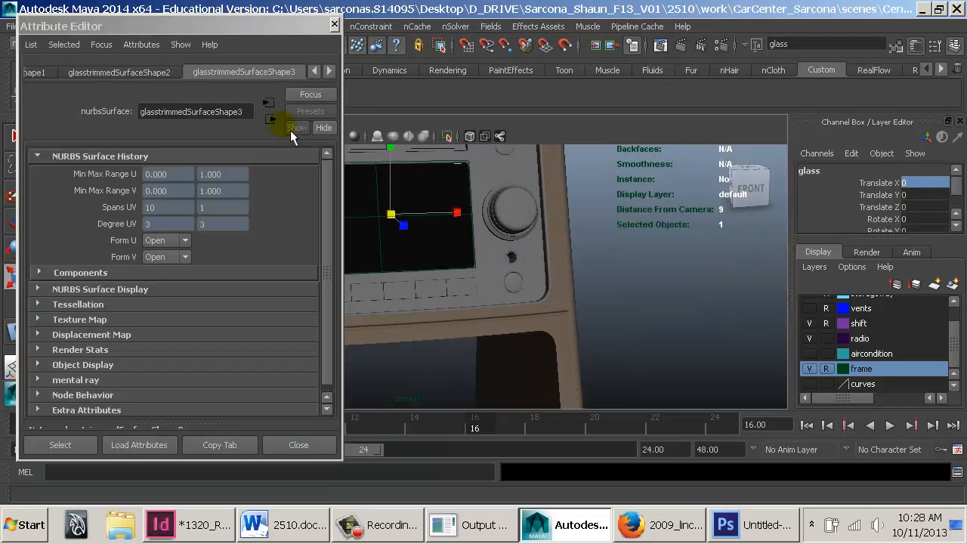
click(142, 45)
mouse_move(103, 46)
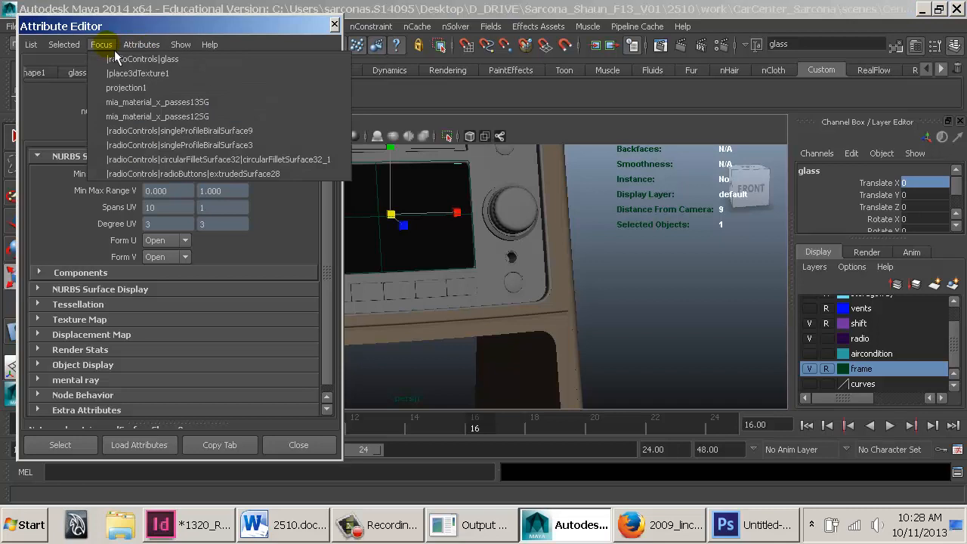
click(143, 89)
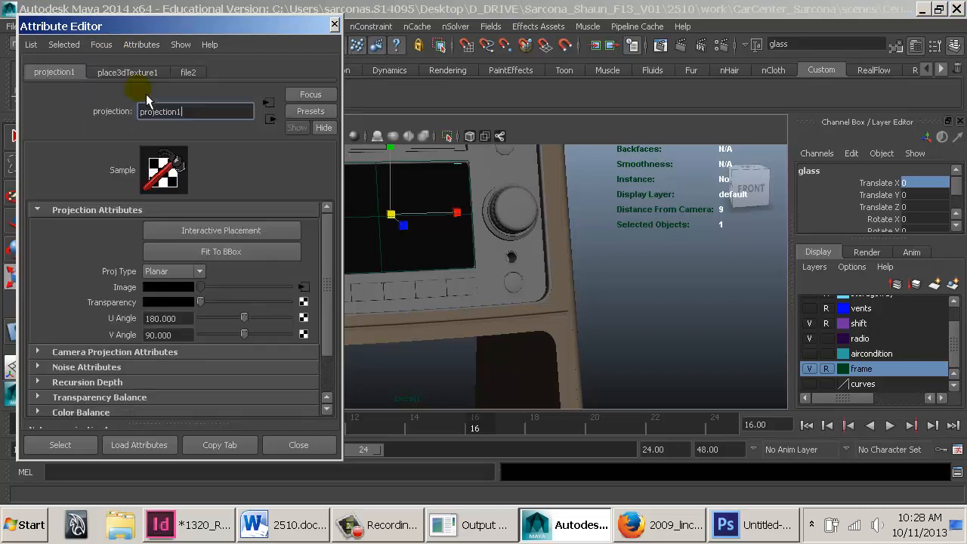
click(270, 120)
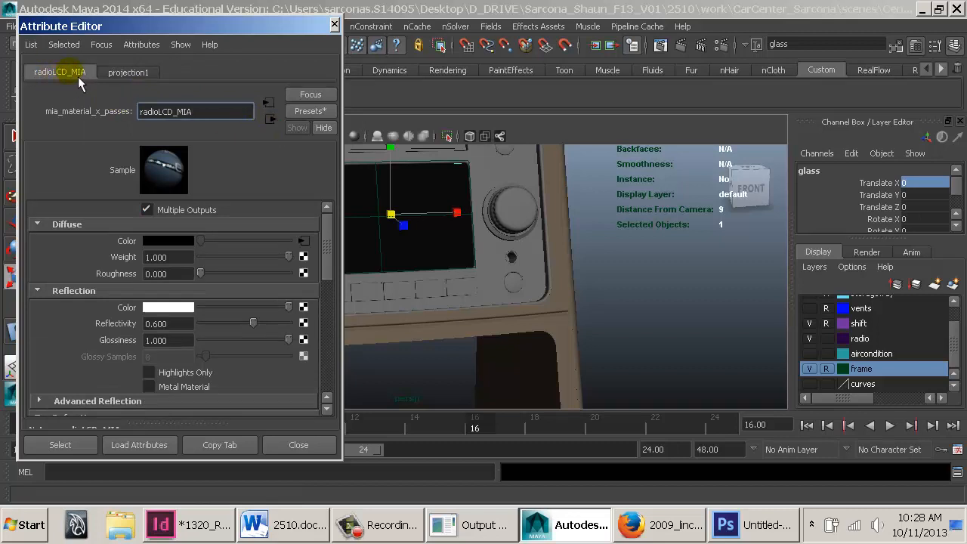
scroll(240, 228, down, 2)
drag(176, 277, 167, 281)
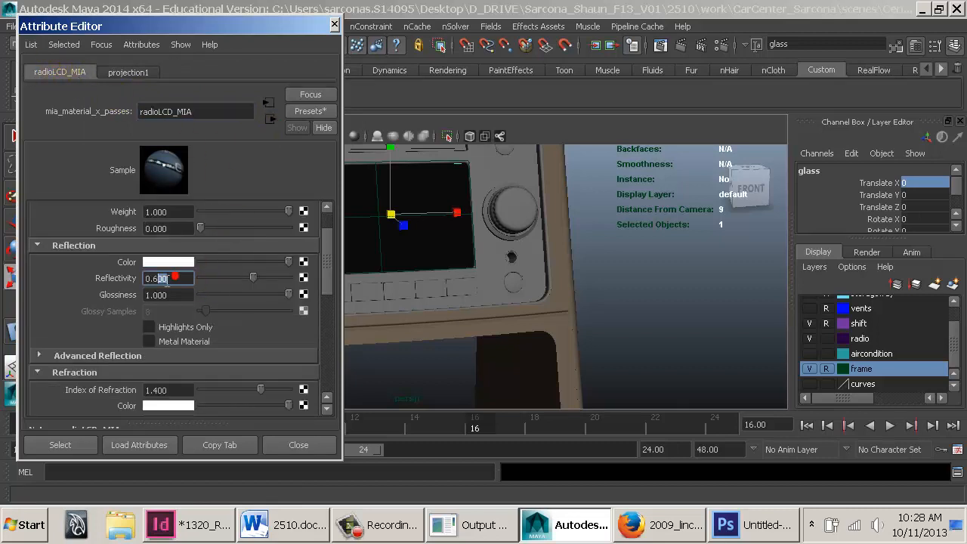
text(0.1)
key(Return)
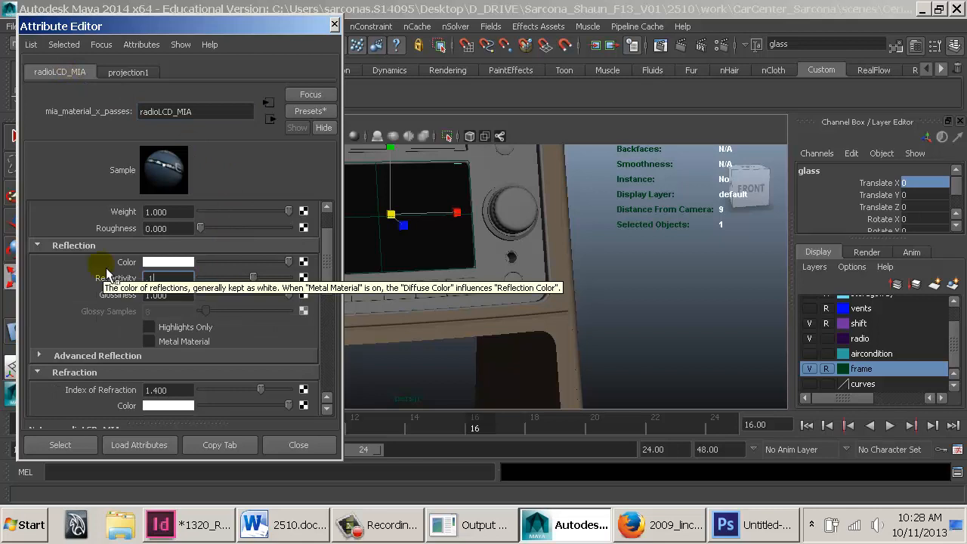
Render just the radio region from a fresh perspective snapshot and compare it with the source picture in Photoshop
click(659, 45)
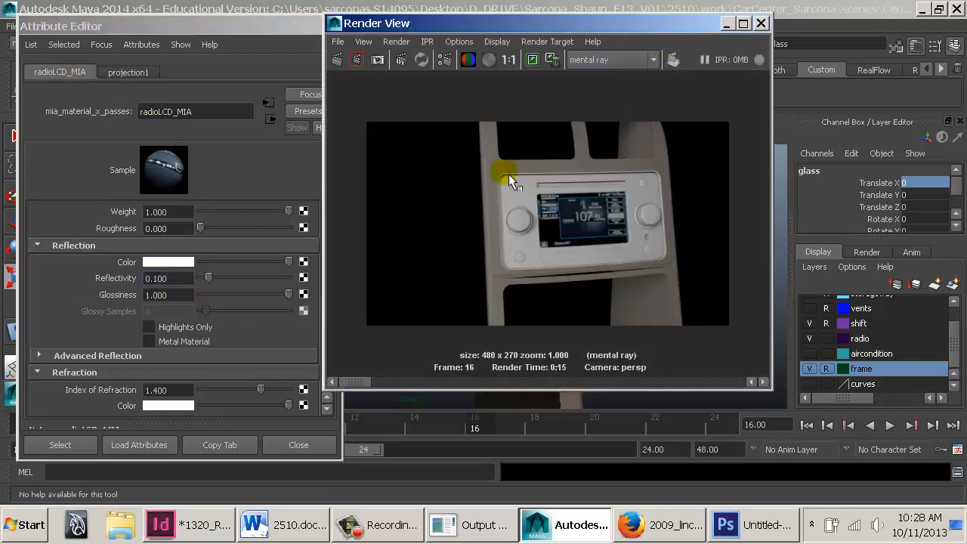
click(378, 60)
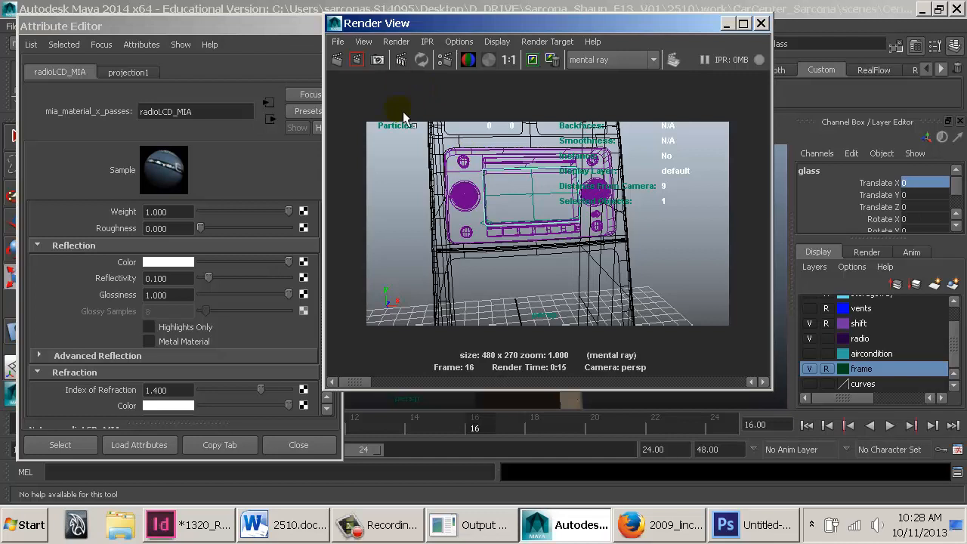
drag(422, 141, 643, 270)
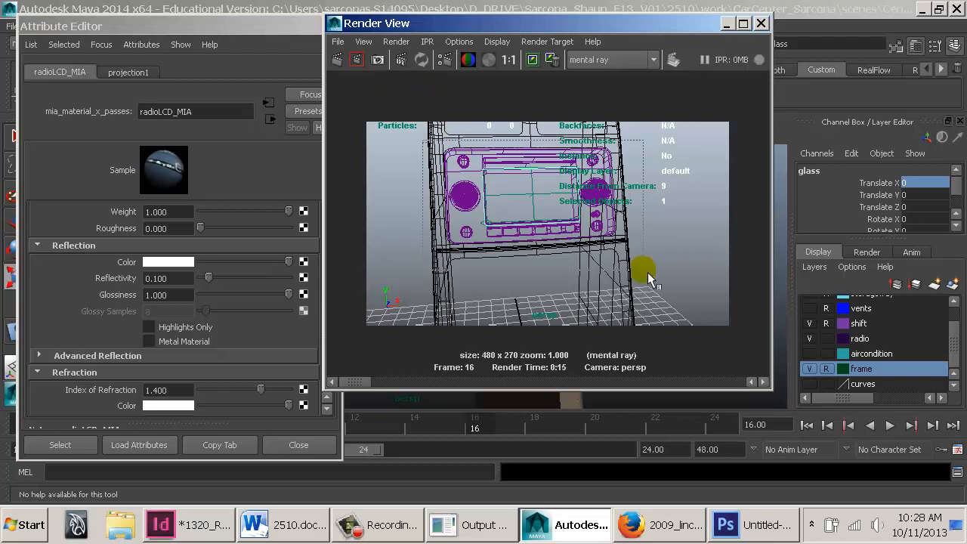
click(359, 64)
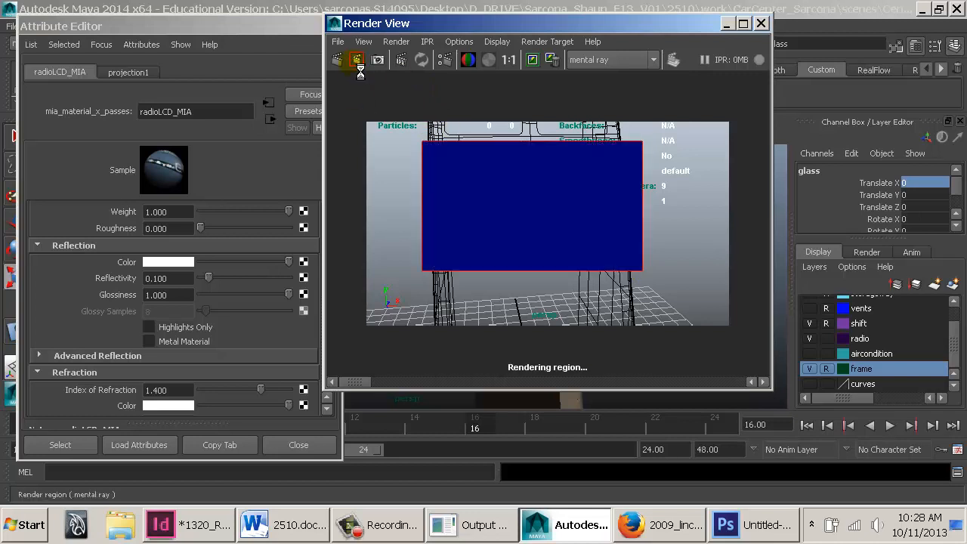
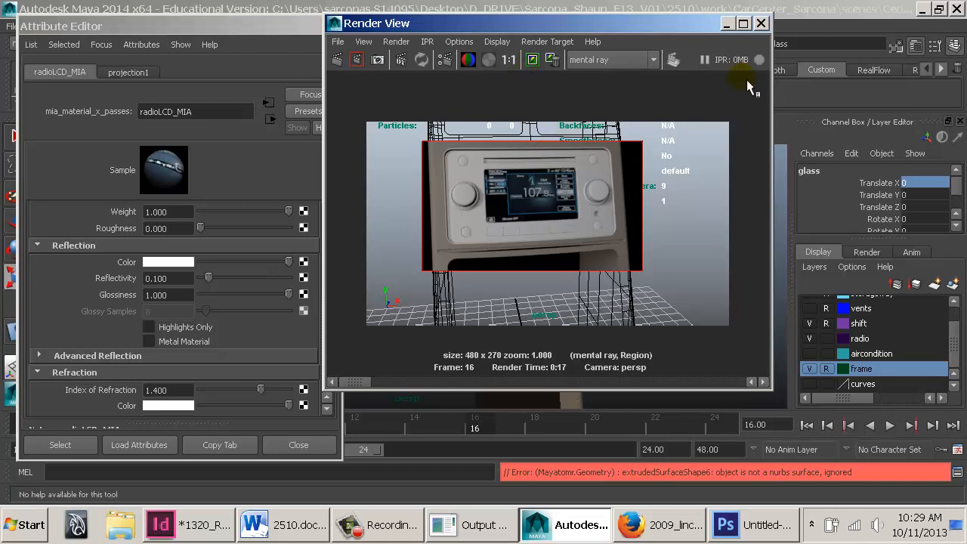
key(alt+Tab)
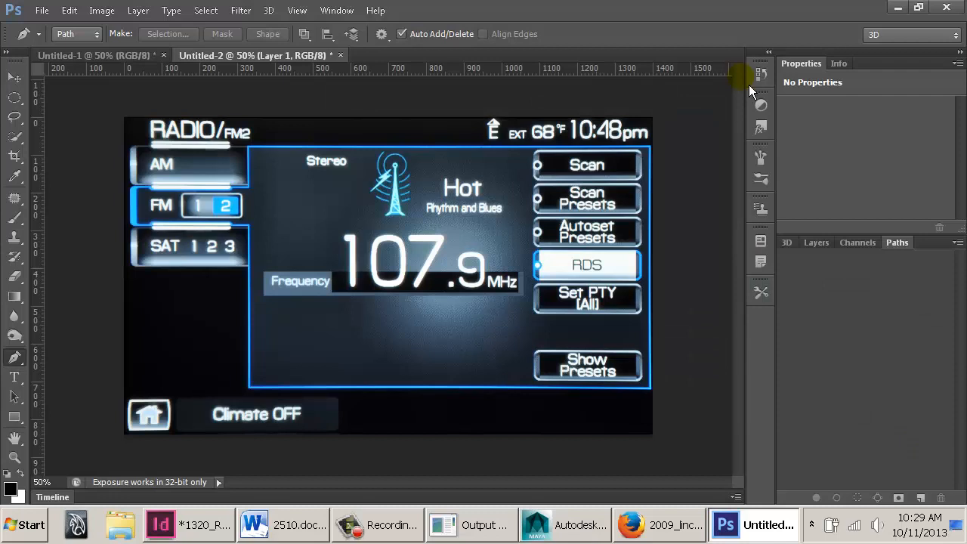
key(alt+Tab)
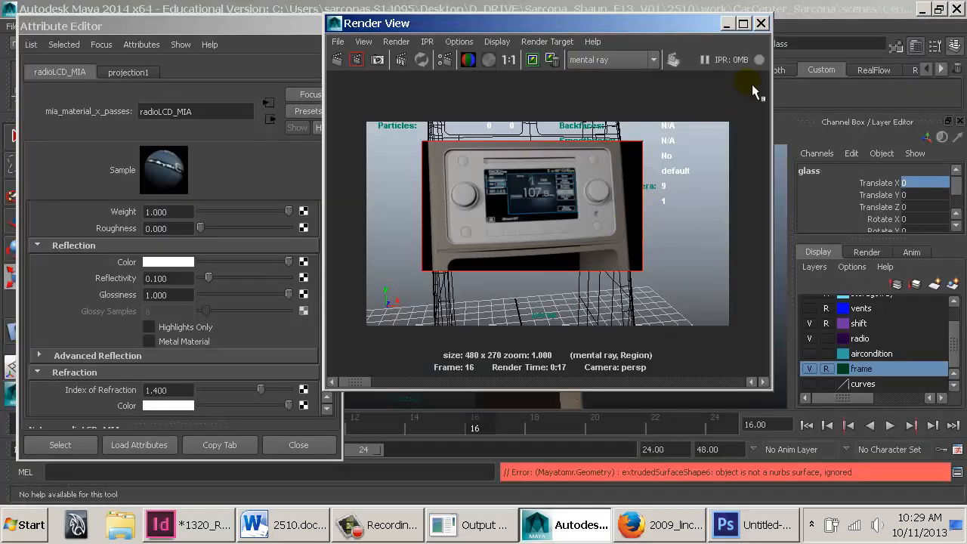
click(763, 26)
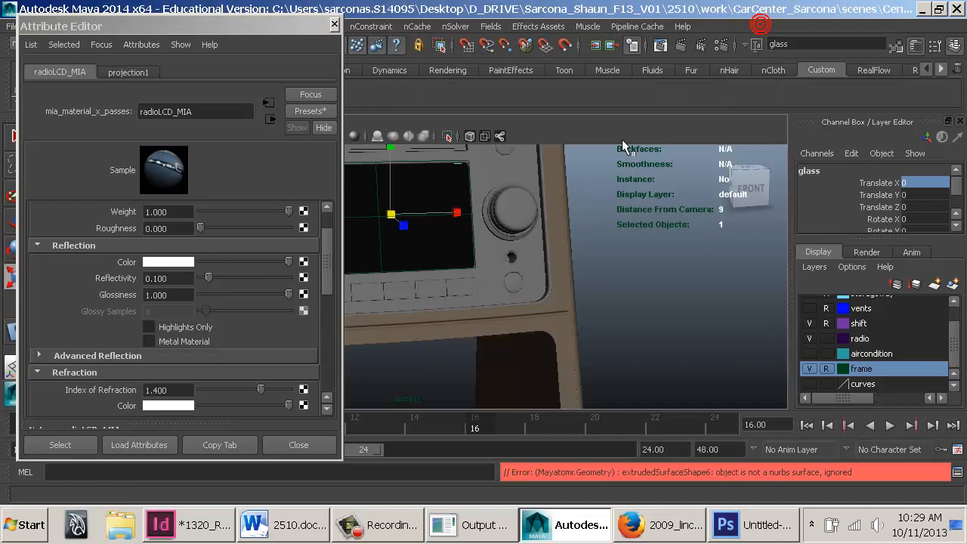
Examine the radio face, screen and knob surfaces in wireframe and shaded display
click(514, 208)
alt+middle_drag(447, 217, 637, 224)
alt+drag(637, 225, 455, 218)
click(496, 210)
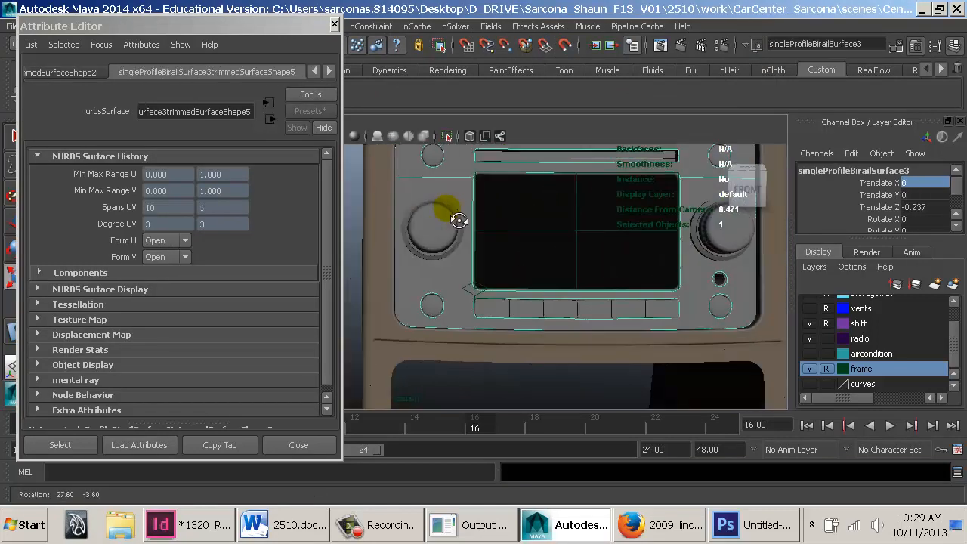
key(4)
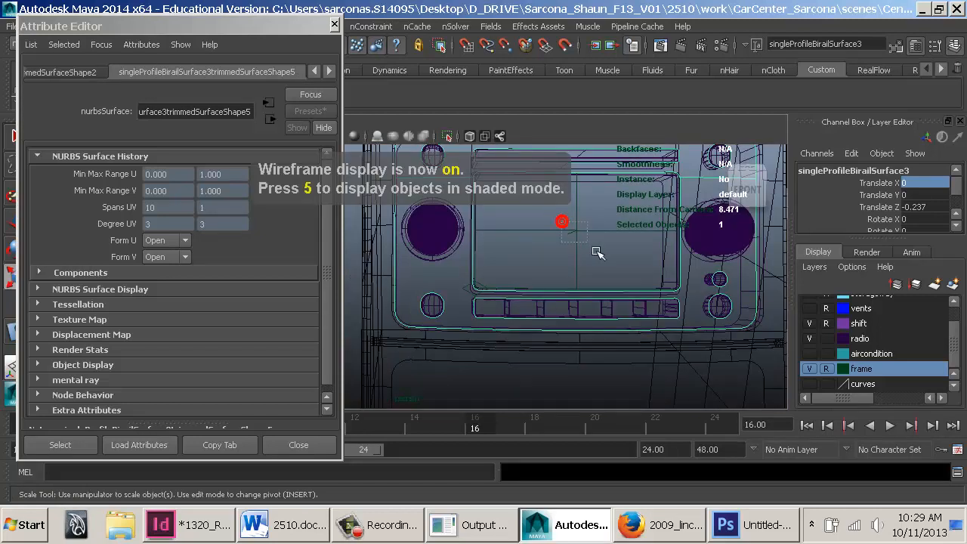
click(569, 236)
key(5)
click(440, 224)
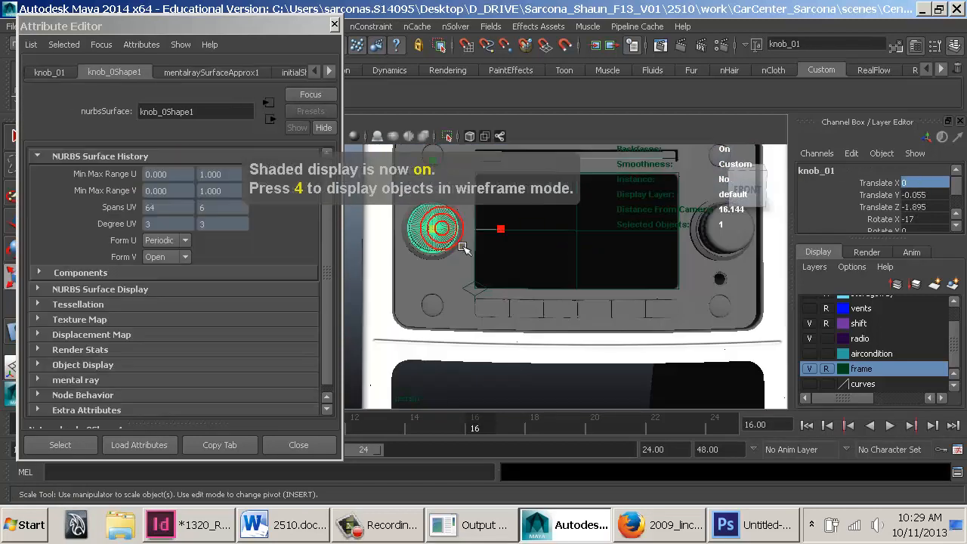
mouse_move(447, 230)
alt+mouse_down()
mouse_move(465, 348)
mouse_move(540, 307)
mouse_move(524, 295)
alt+mouse_up()
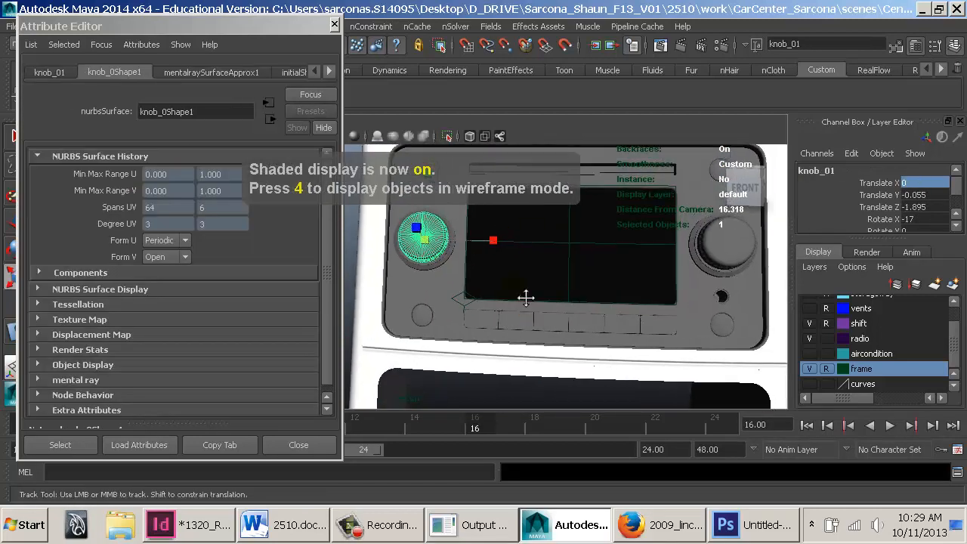
key(4)
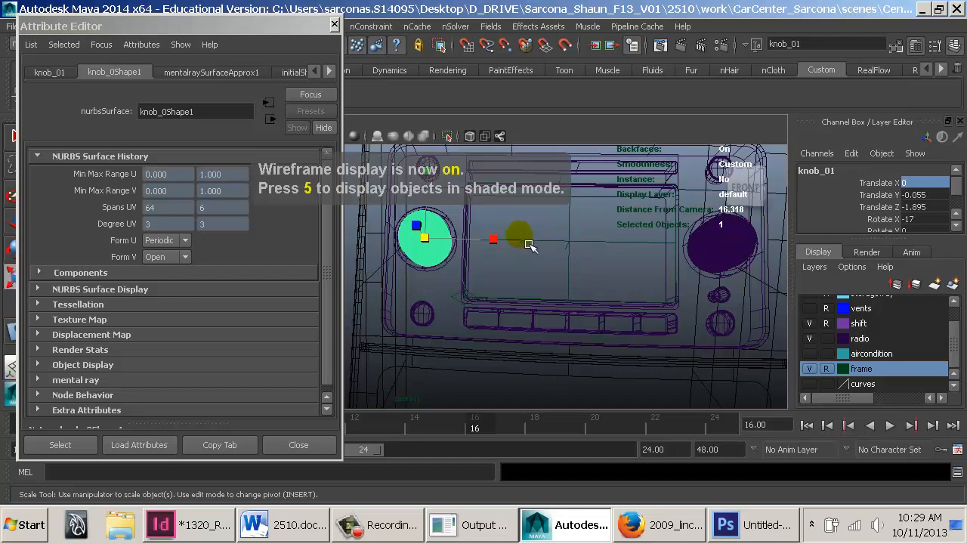
key(5)
Move the glass cover aside to about 8.421 in X, clear of the radio
click(531, 264)
alt+drag(540, 273, 581, 280)
alt+right_drag(582, 281, 531, 289)
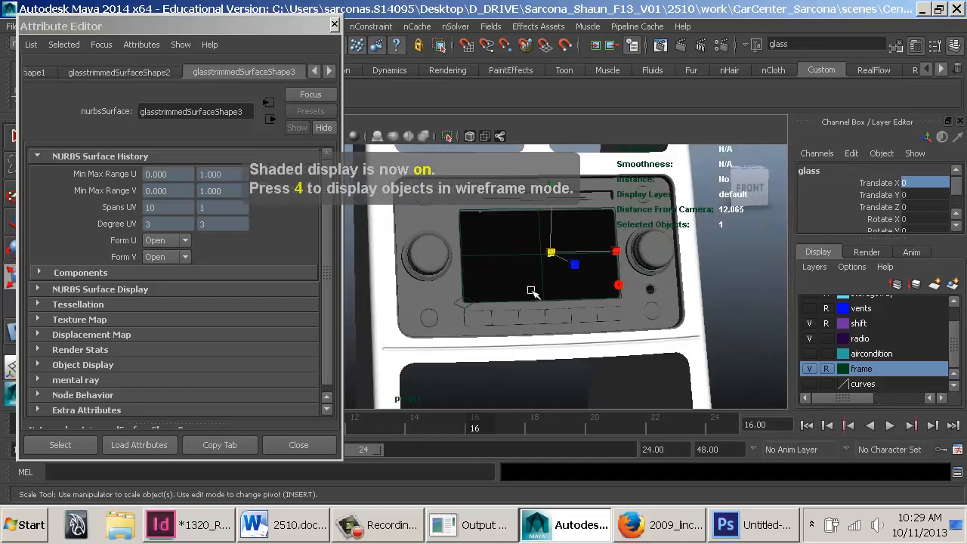
key(w)
drag(600, 251, 726, 258)
key(ctrl+z)
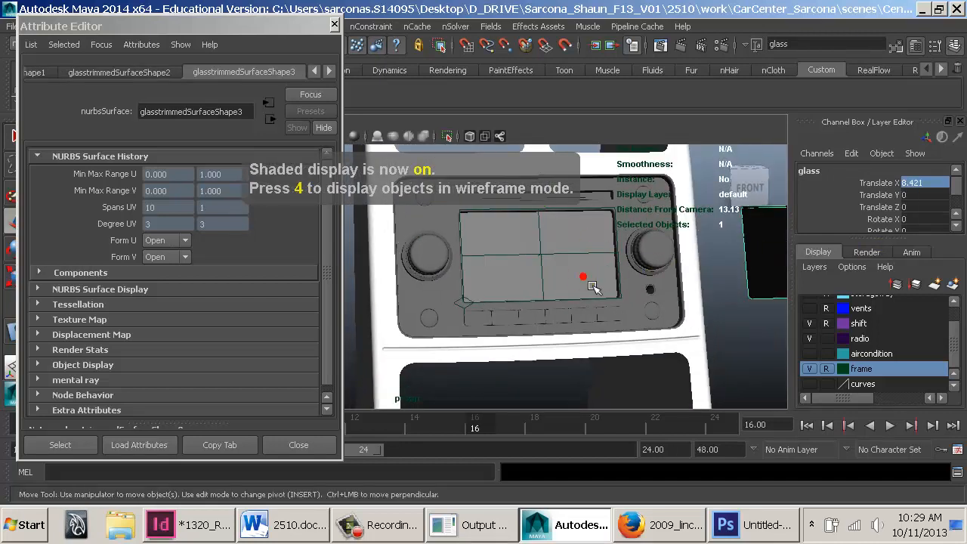
Freeze the transformations of the LCD surface behind the glass and move it along X, clear of the radio
click(583, 280)
drag(109, 29, 134, 100)
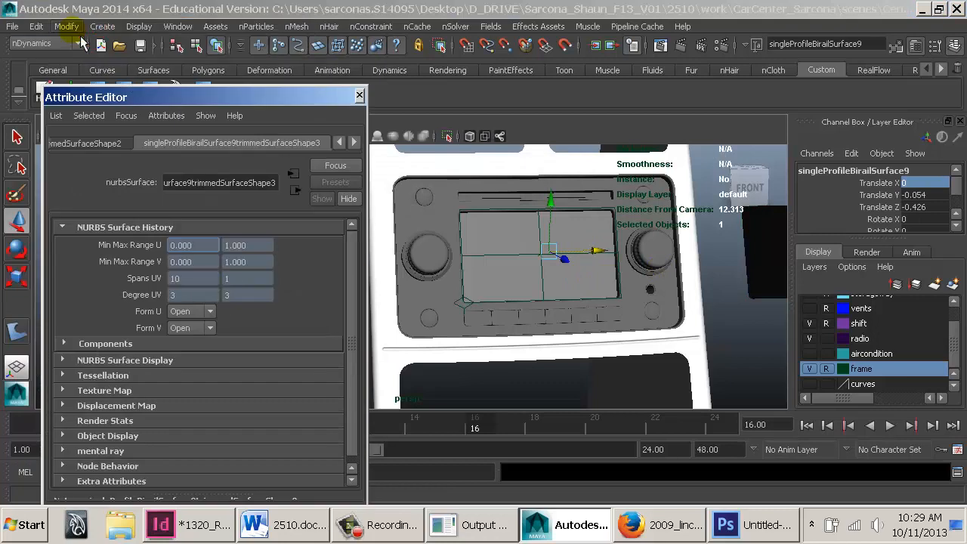
click(66, 27)
click(114, 84)
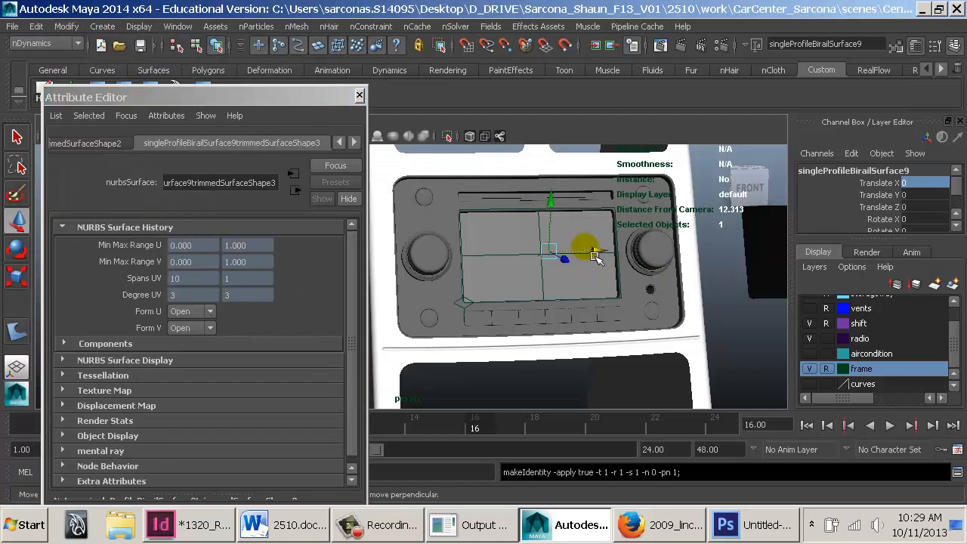
drag(594, 255, 886, 261)
Select the remaining radio face, button and knob surfaces and assign them a new mia_material_x_passes material
alt+drag(663, 271, 514, 255)
click(509, 254)
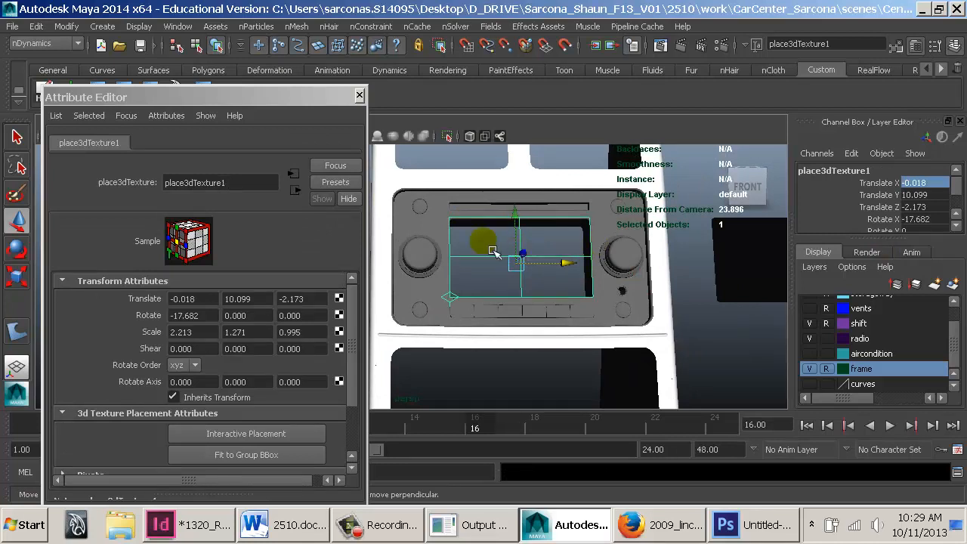
click(683, 349)
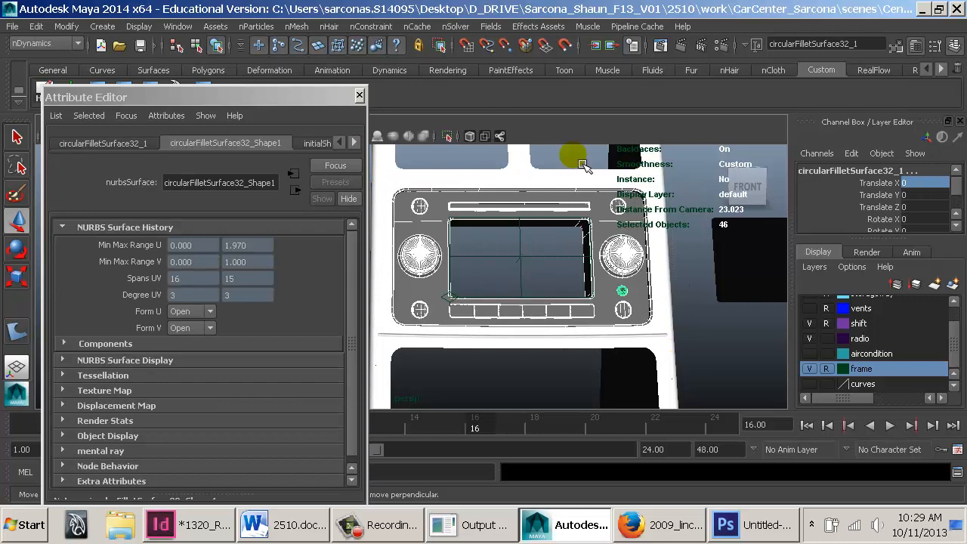
key(space)
click(364, 315)
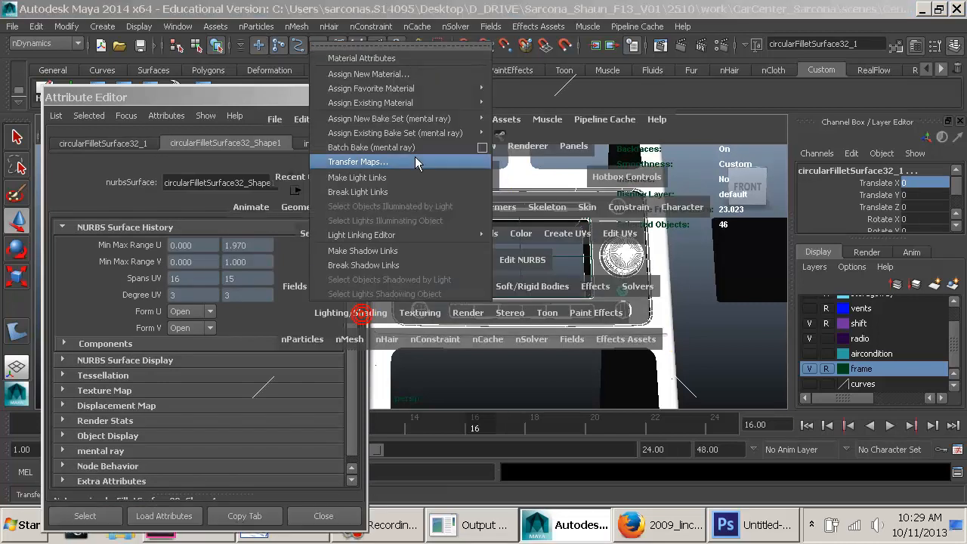
mouse_move(433, 89)
click(567, 209)
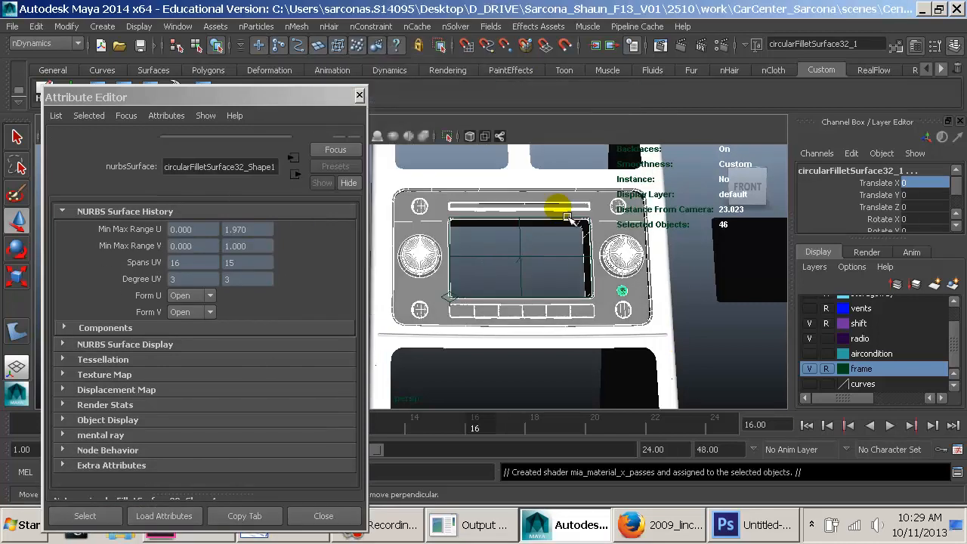
Rename the new radio material as radioFace_Solid_MIA
double_click(269, 182)
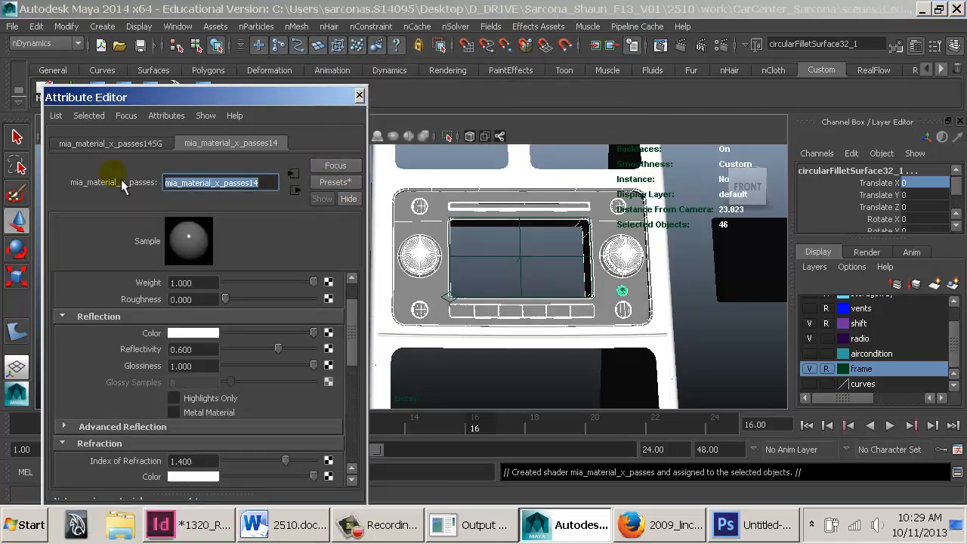
text(radioFace)
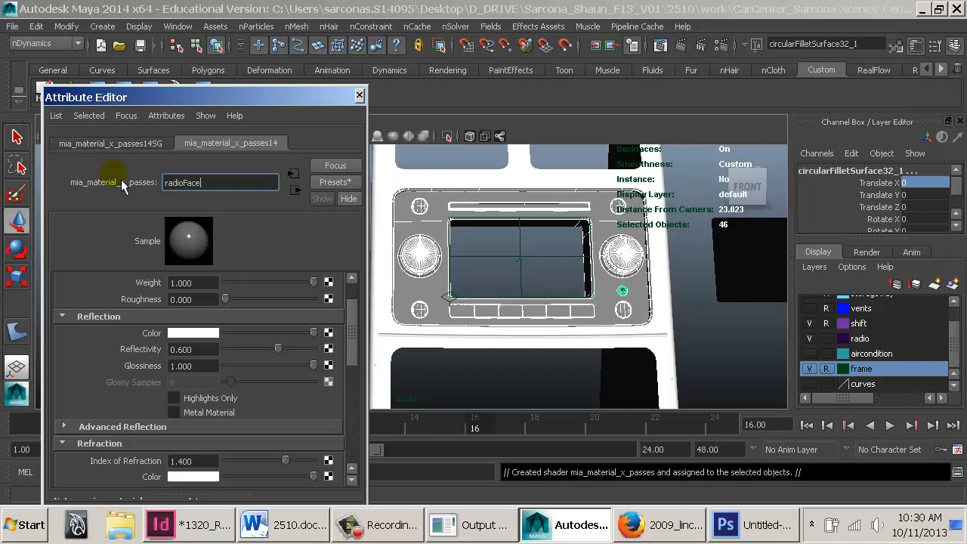
text(_Solid_MIA)
key(Return)
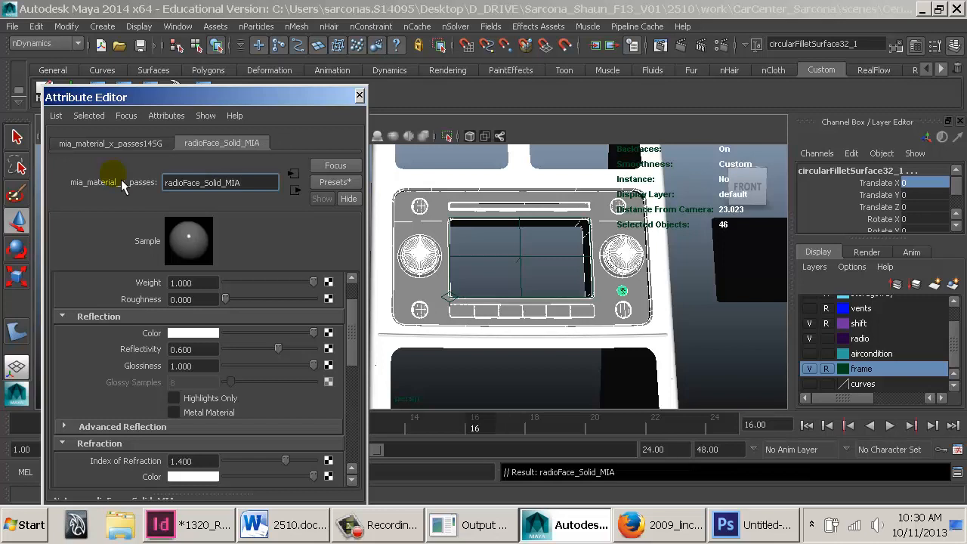
Return the glass cover and the LCD surface to the radio by setting their X translation to 0
click(713, 329)
drag(893, 223, 896, 219)
click(914, 182)
text(0)
key(Return)
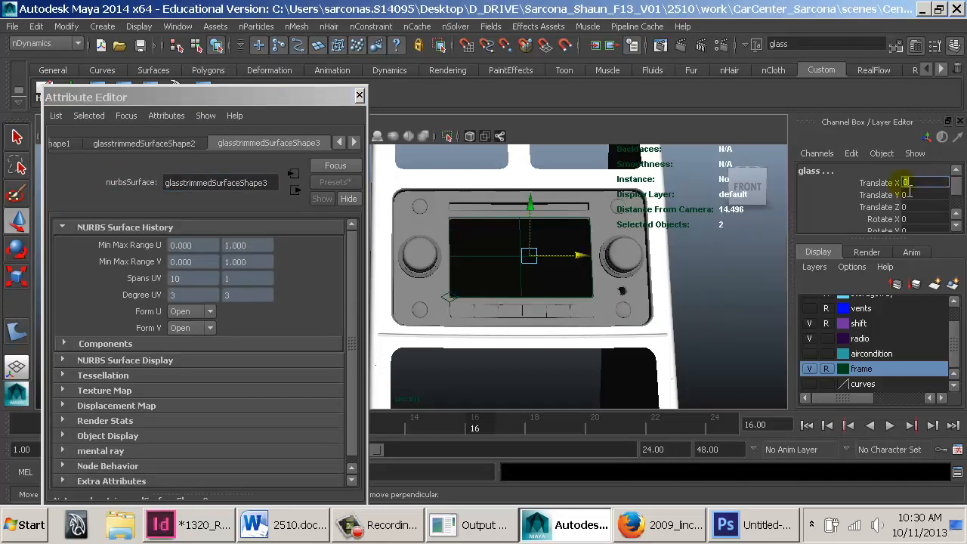
Connect a Gamma Correct node to the diffuse color of the radioFace_Solid_MIA material on the radio knob
click(628, 255)
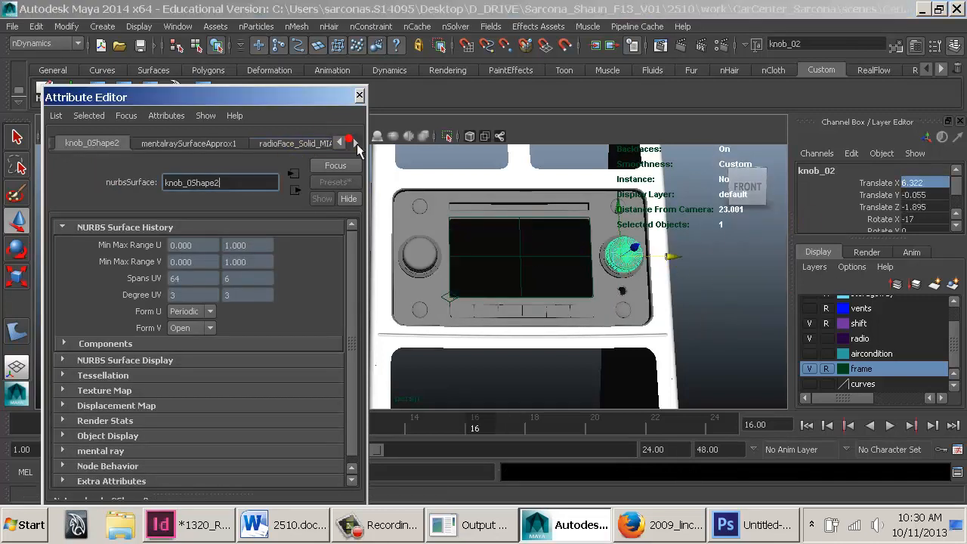
click(287, 146)
scroll(350, 309, up, 2)
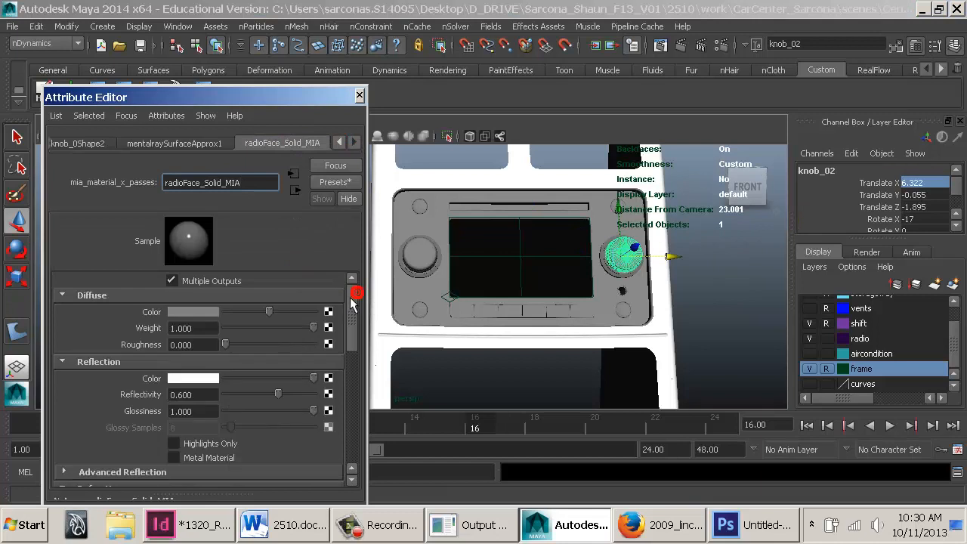
click(329, 312)
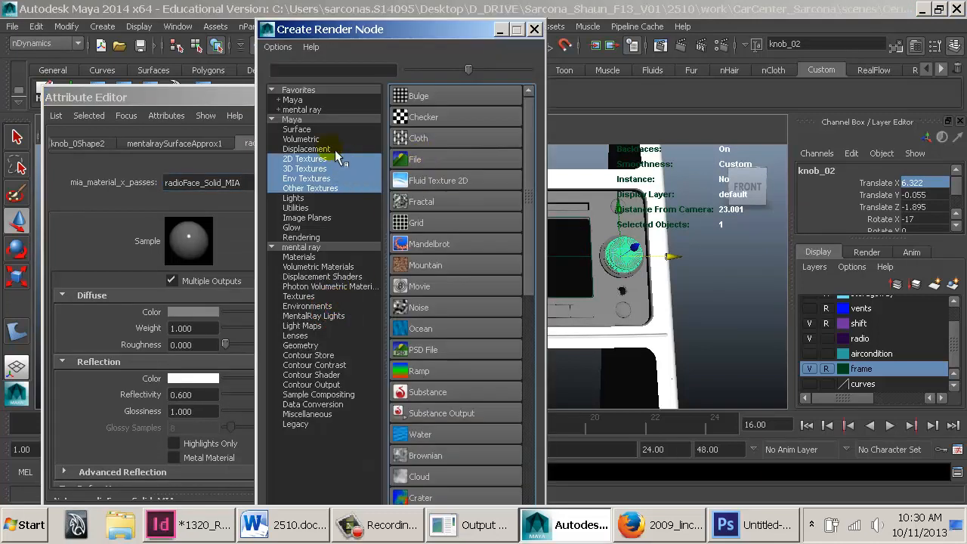
click(303, 99)
click(439, 262)
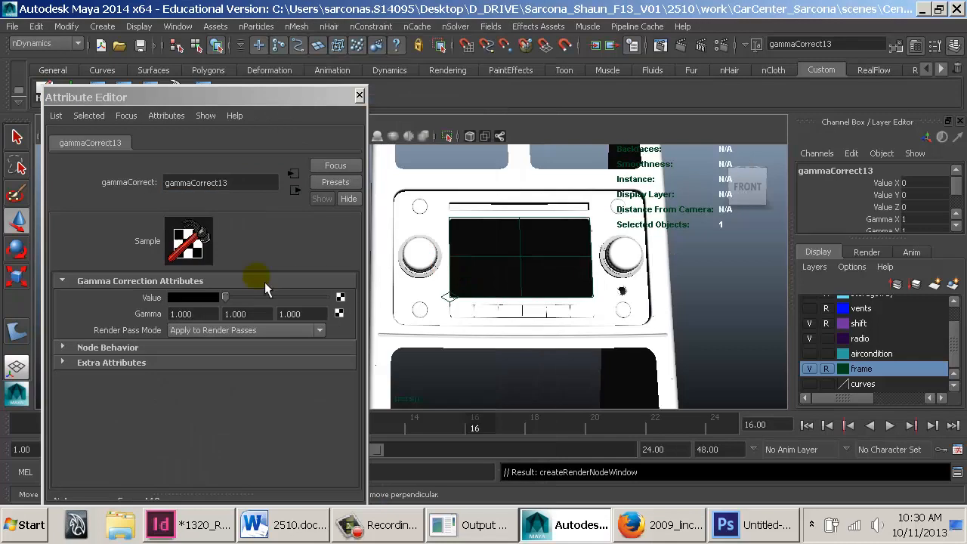
Set all three gamma values of the new gamma correct node to 0.454
click(195, 316)
text(.454)
key(Tab)
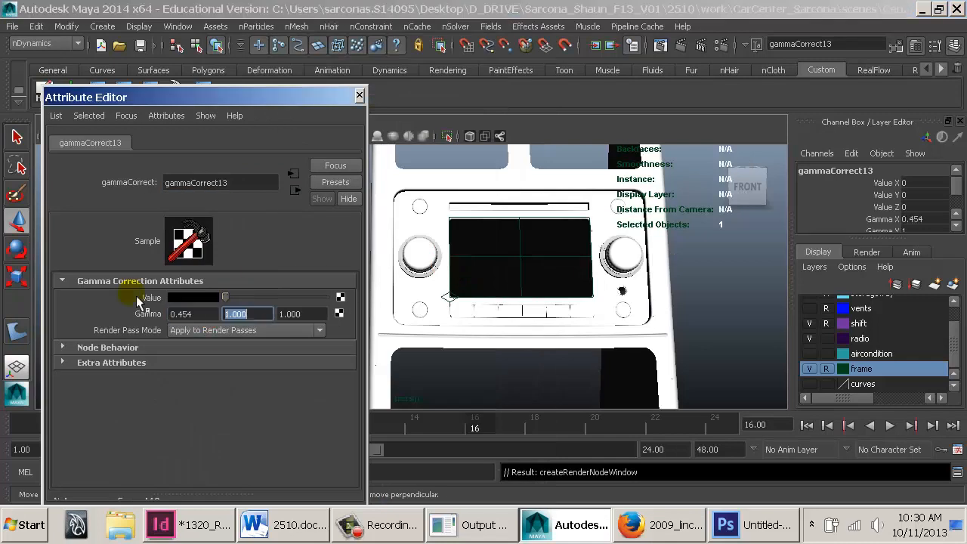
text(.454)
key(Tab)
text(0.454)
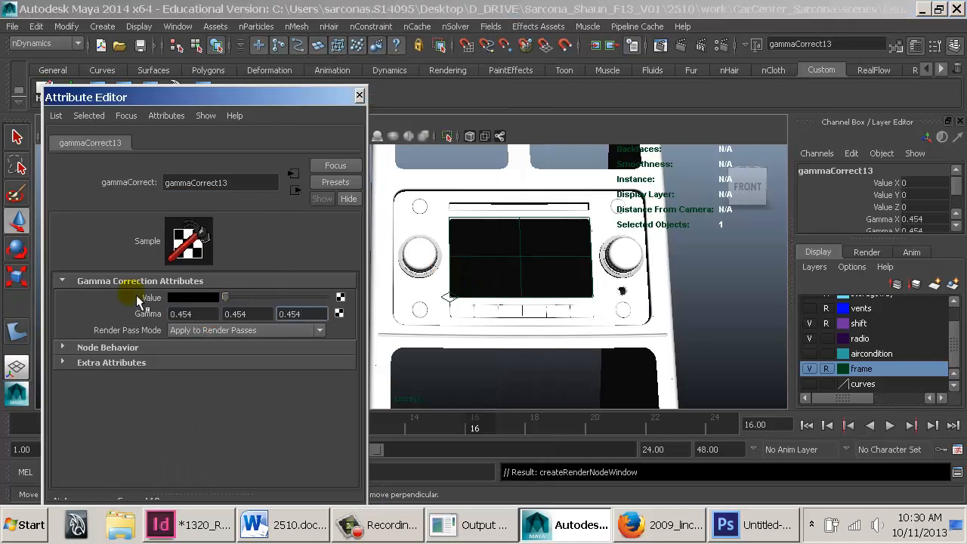
Set the gamma node's color to a dark brown with hue 34.420, saturation about 0.17 and value 0.427, and display the radio with textures
click(204, 299)
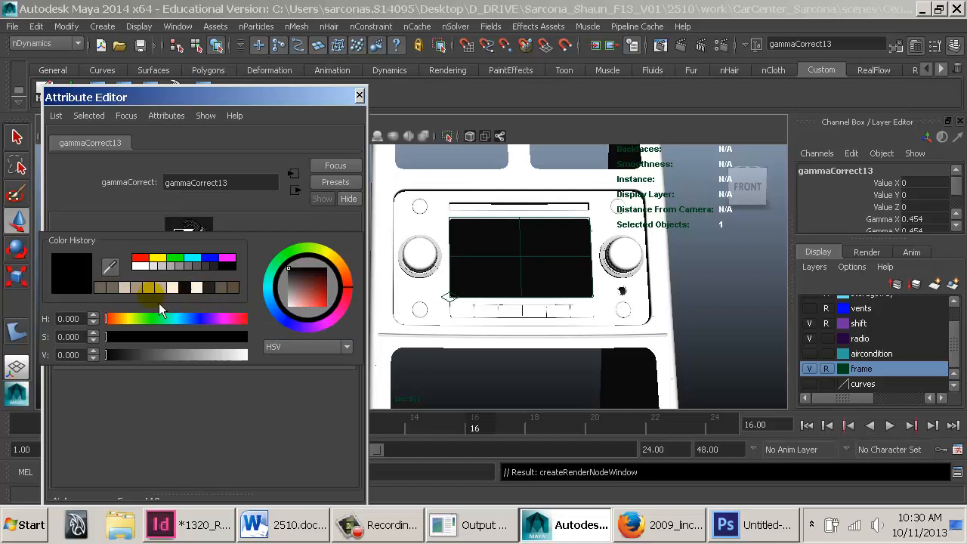
click(110, 291)
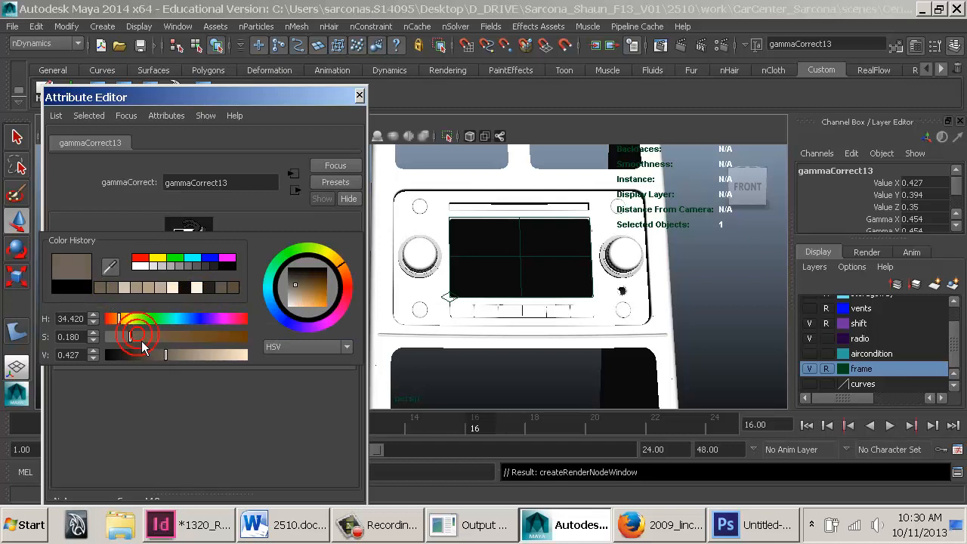
click(408, 323)
mouse_move(559, 322)
alt+mouse_down()
mouse_move(676, 330)
mouse_move(710, 348)
alt+mouse_up()
mouse_move(613, 376)
alt+mouse_down()
mouse_move(579, 369)
mouse_move(568, 347)
alt+mouse_up()
key(6)
Lighten the gamma node's color by setting its saturation to about 0.118 and its value to about 0.612
click(189, 300)
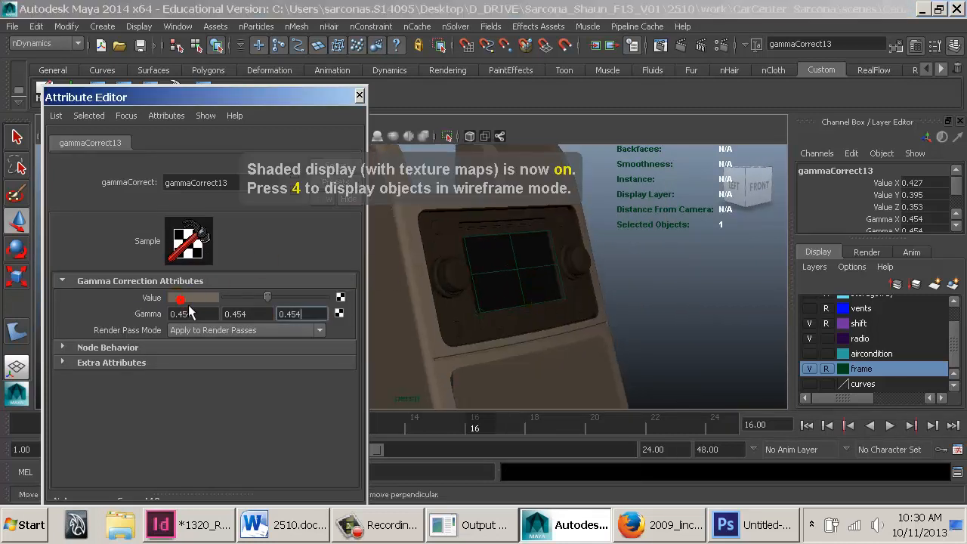
drag(127, 344, 120, 344)
drag(175, 363, 197, 370)
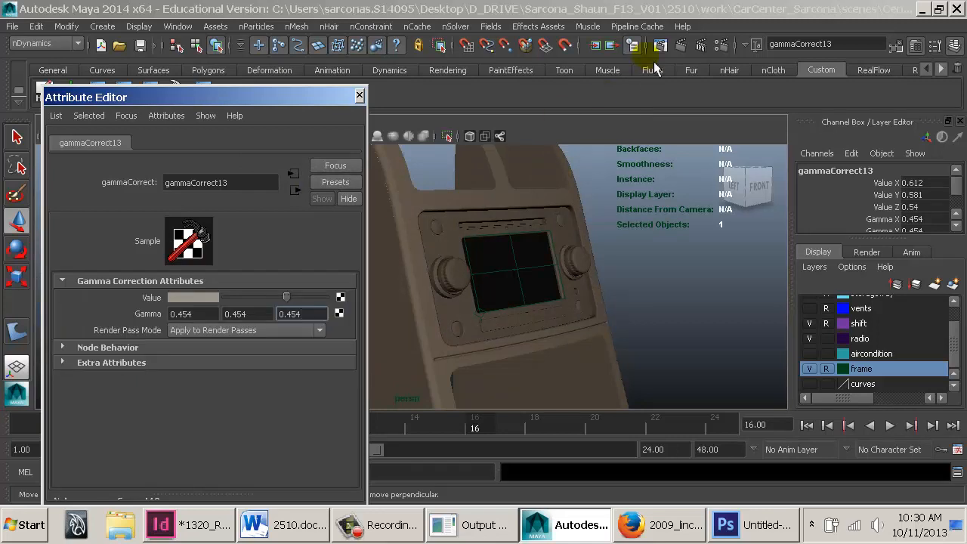
Take a snapshot in the Render View, frame a region around the radio and render it
click(633, 46)
click(378, 59)
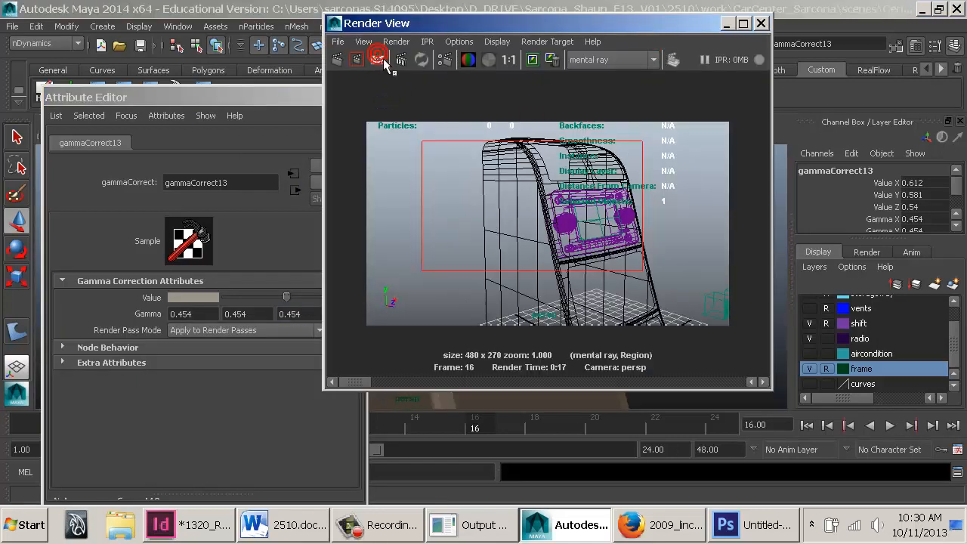
drag(509, 170, 656, 279)
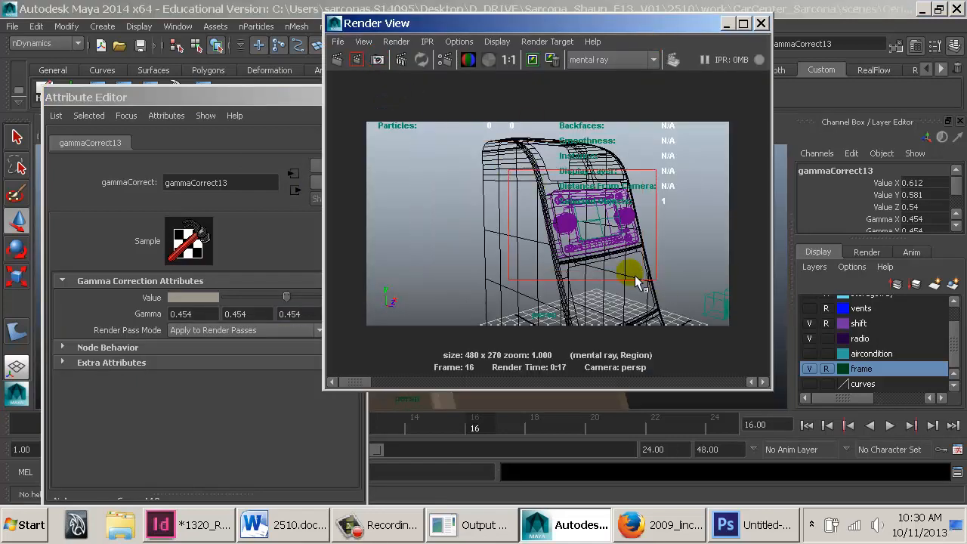
click(357, 60)
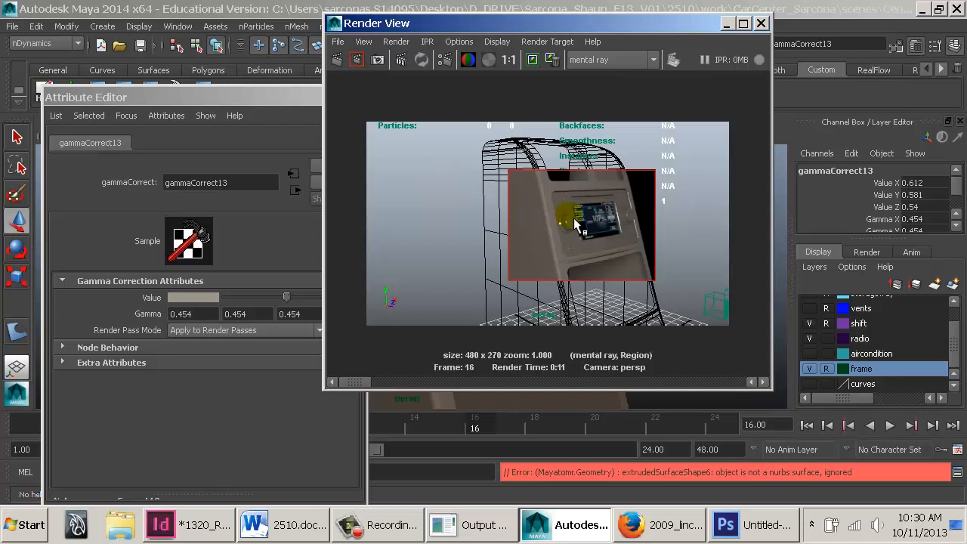
Darken the gamma node's color to a value of about 0.506, place the Render View beside the attributes and re-render the region
click(215, 300)
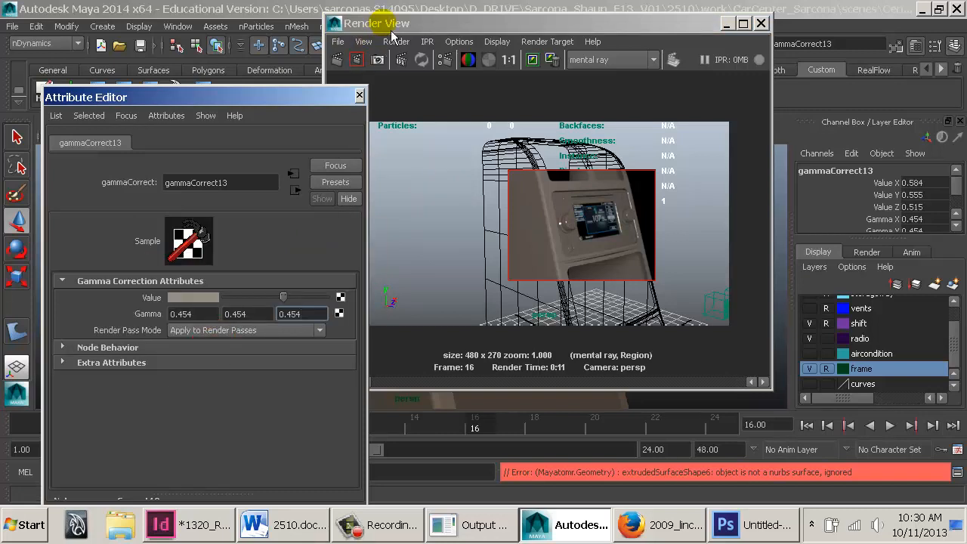
drag(377, 22, 630, 17)
click(204, 298)
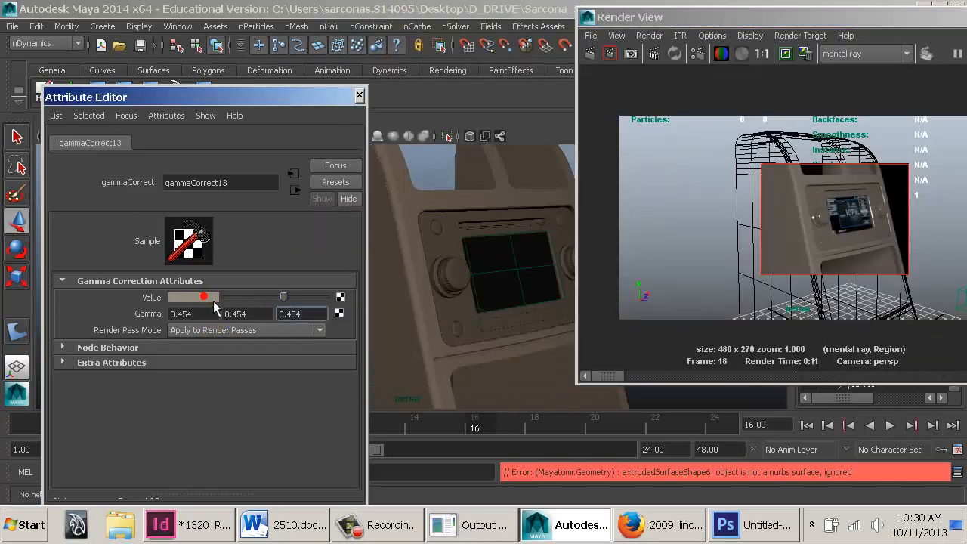
drag(201, 372, 188, 374)
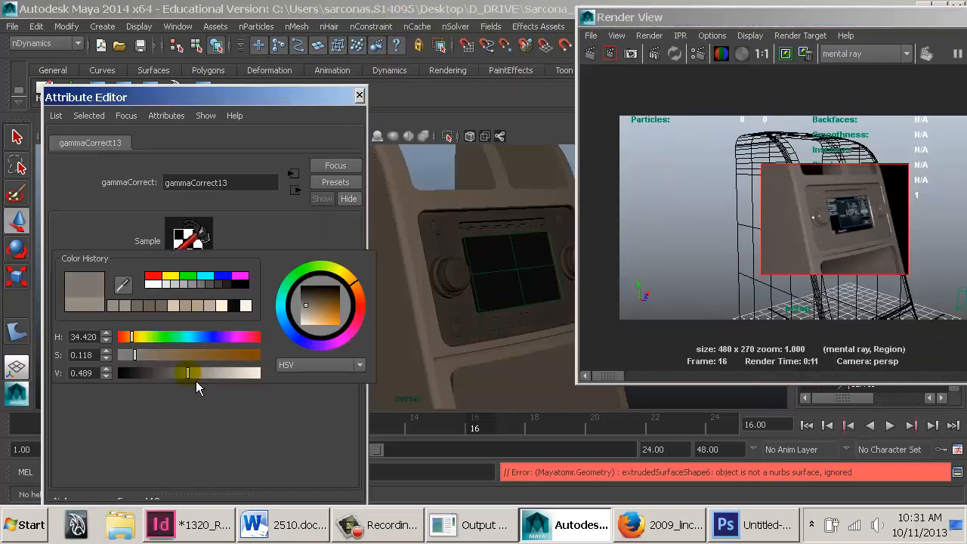
click(622, 57)
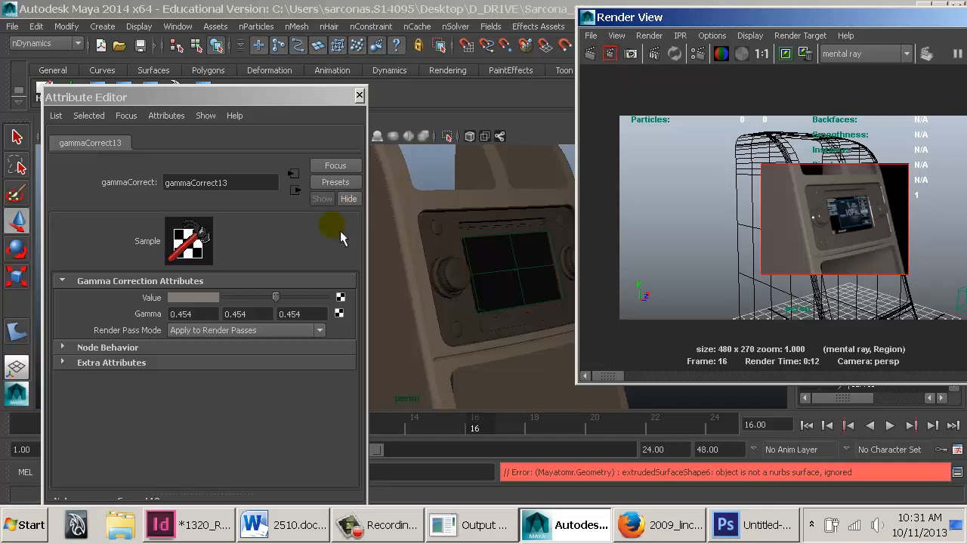
Try a redder brown on the gamma node with hue about 22.247 and saturation about 0.202
click(185, 297)
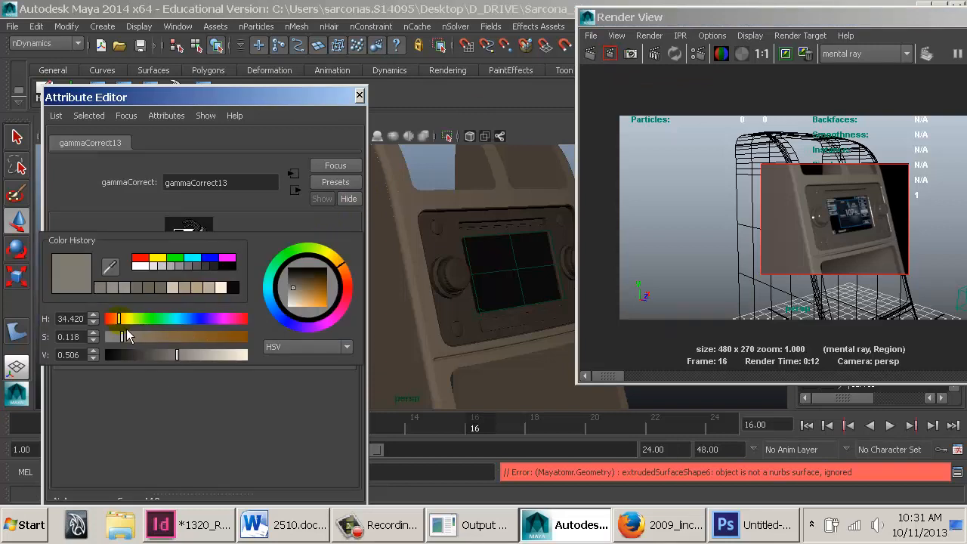
drag(119, 320, 114, 321)
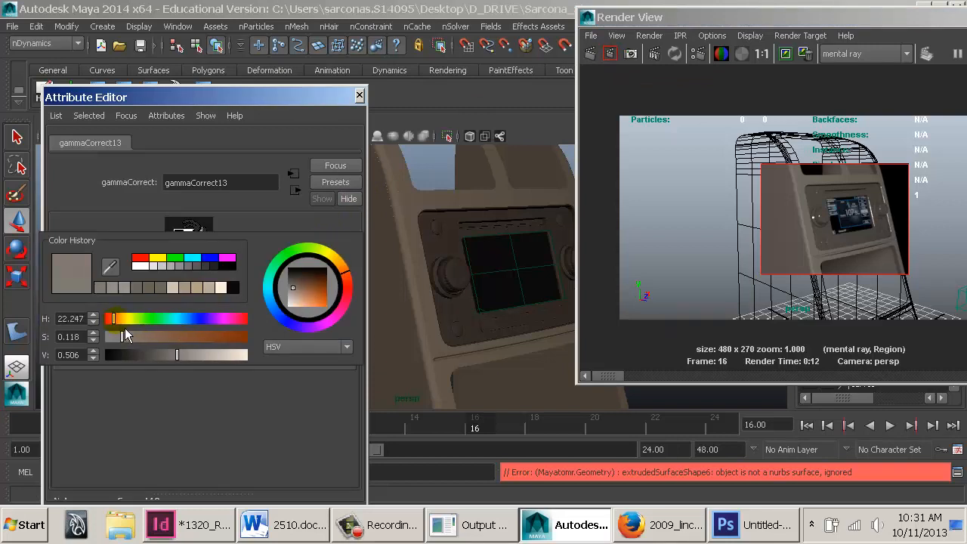
click(119, 338)
drag(129, 353, 145, 349)
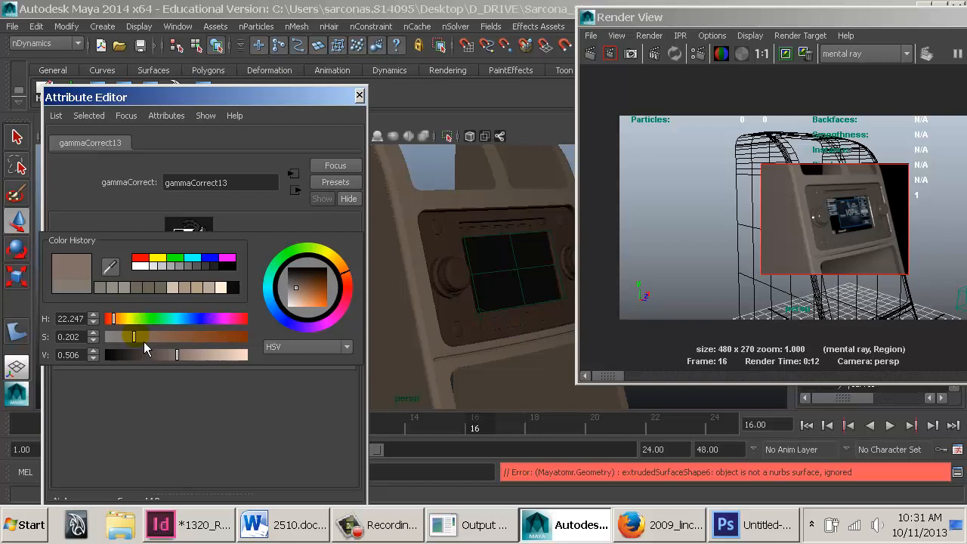
Restore the dark brown from the color history with hue 34.420, saturation 0.174 and value 0.427, and re-render the radio region
click(136, 288)
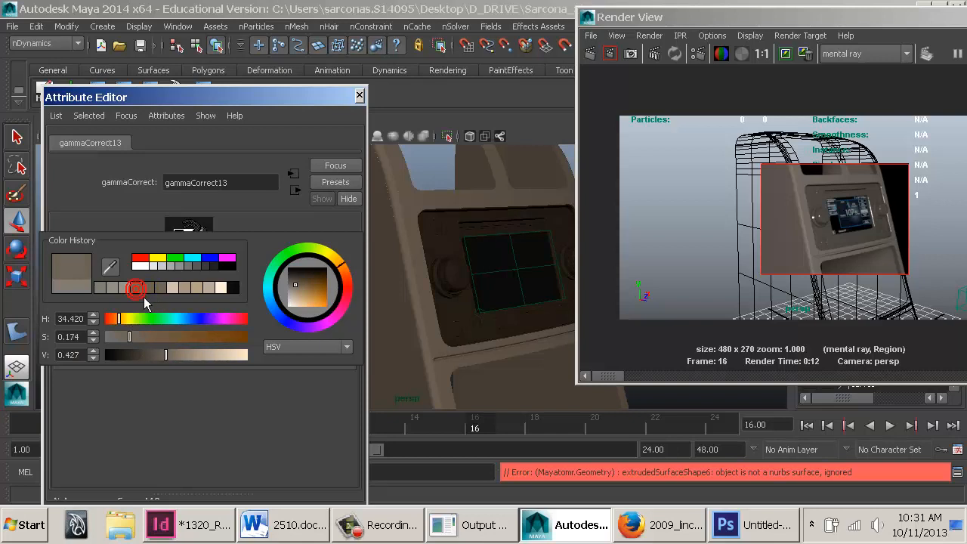
click(610, 54)
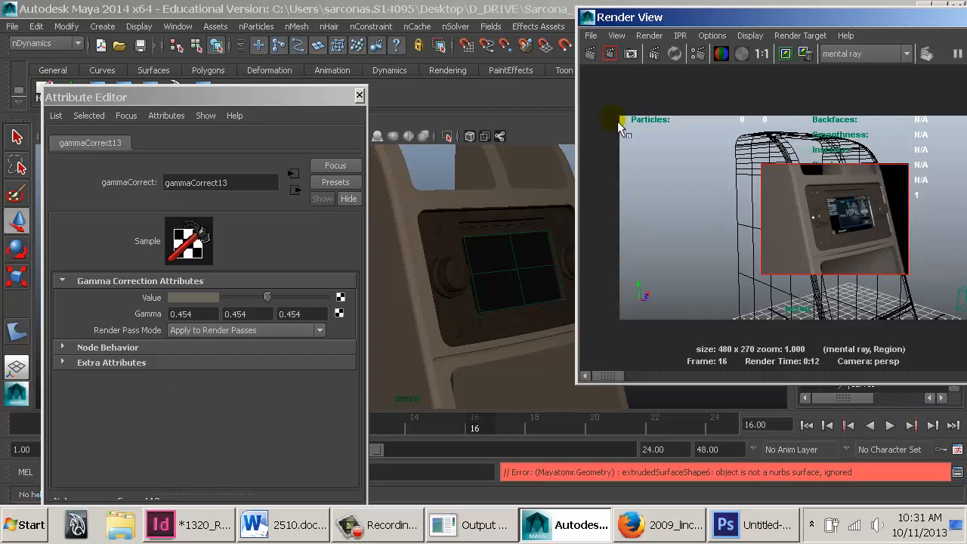
Set the reflectivity of radioFace_Solid_MIA to 0.15 and its glossiness to 0.4
click(295, 189)
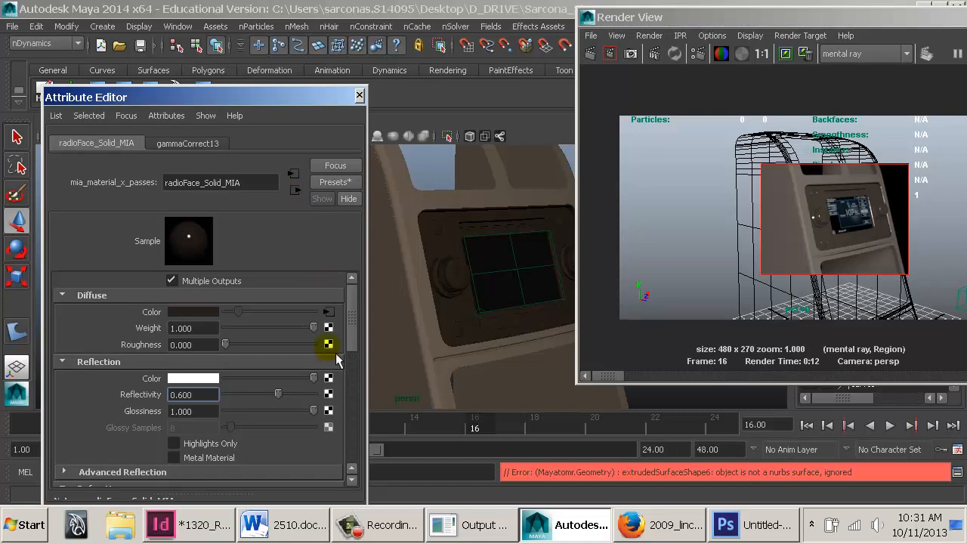
click(203, 395)
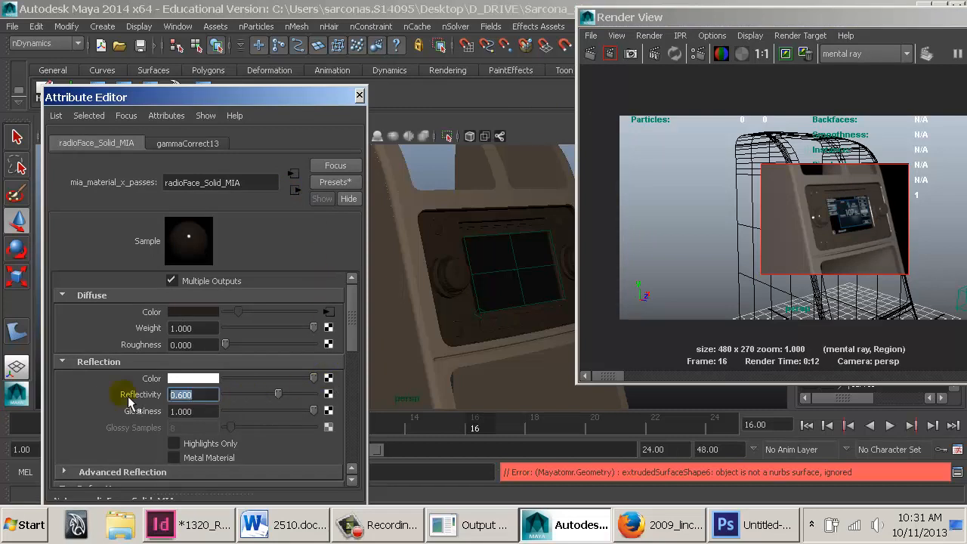
text(0.15)
key(Return)
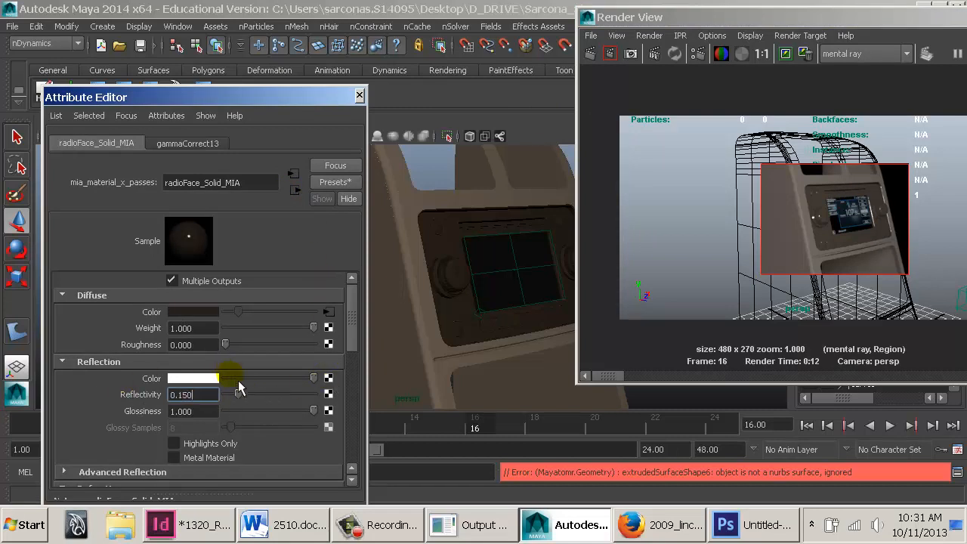
click(201, 411)
key(BackSpace)
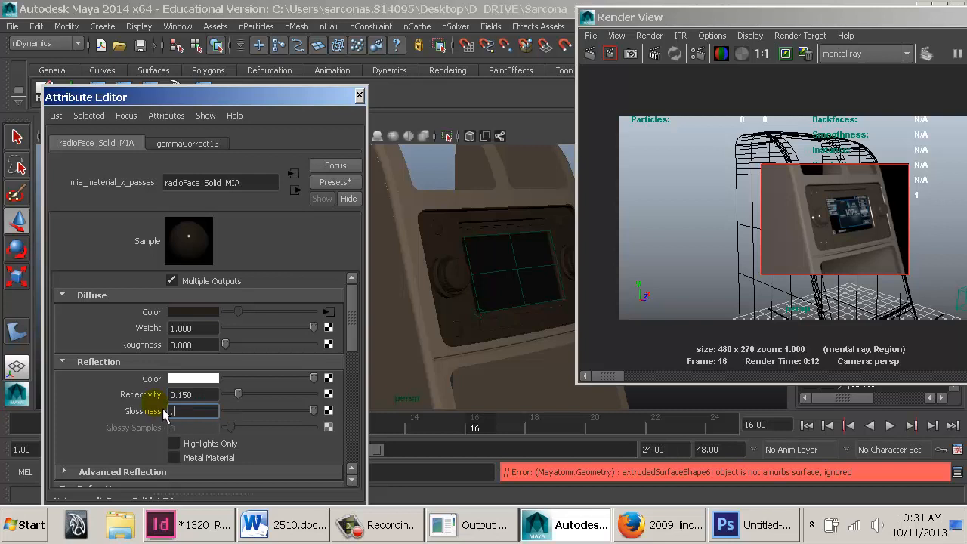
text(.25)
key(Return)
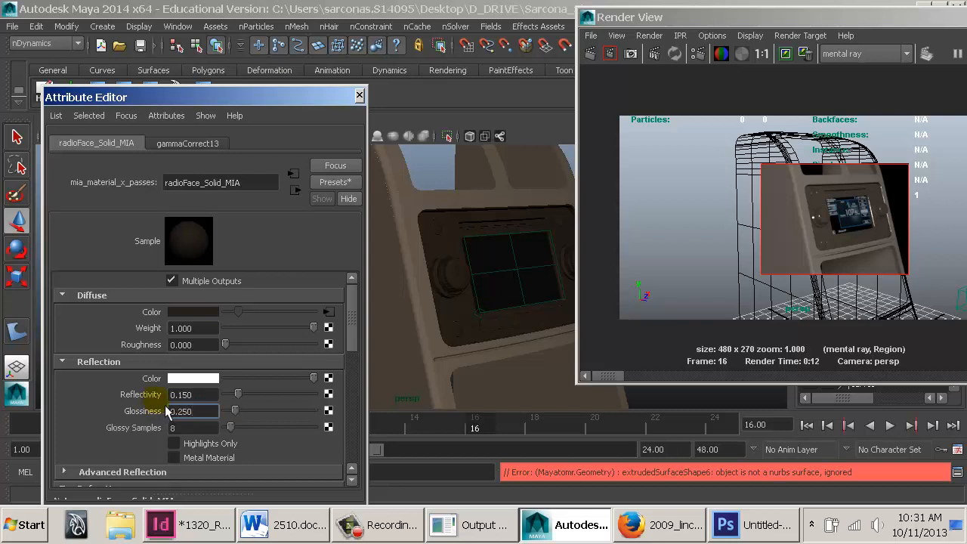
drag(178, 411, 204, 412)
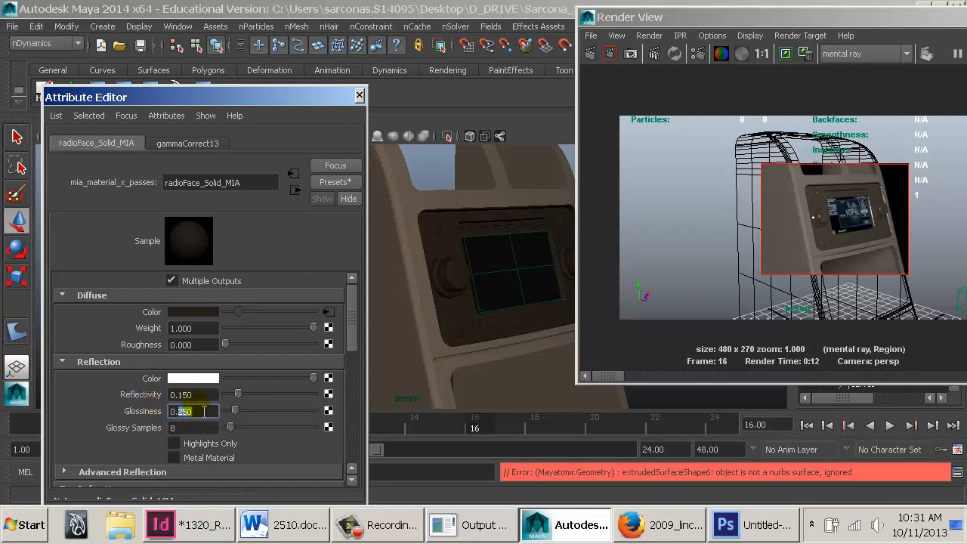
text(4)
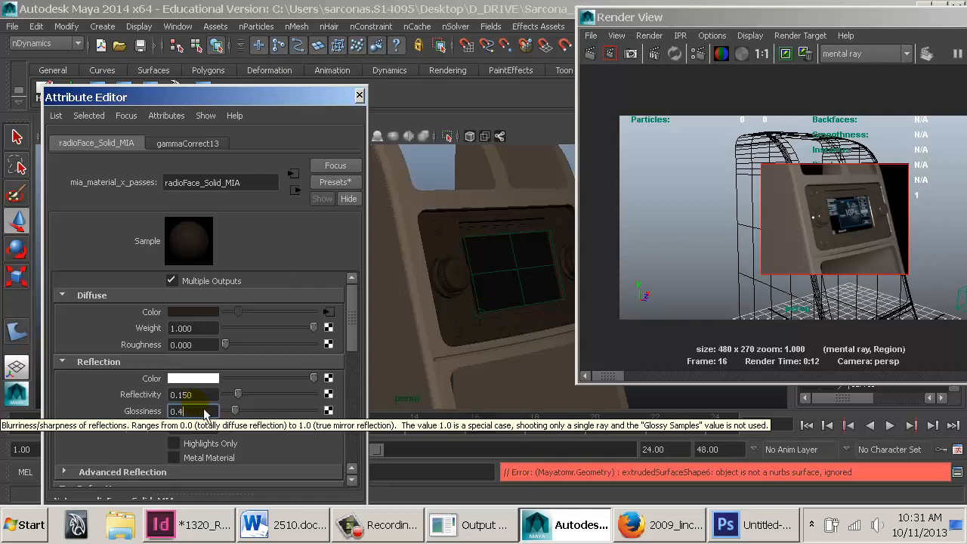
key(Return)
Re-render the radio region and examine the radio face and knobs up close
click(612, 56)
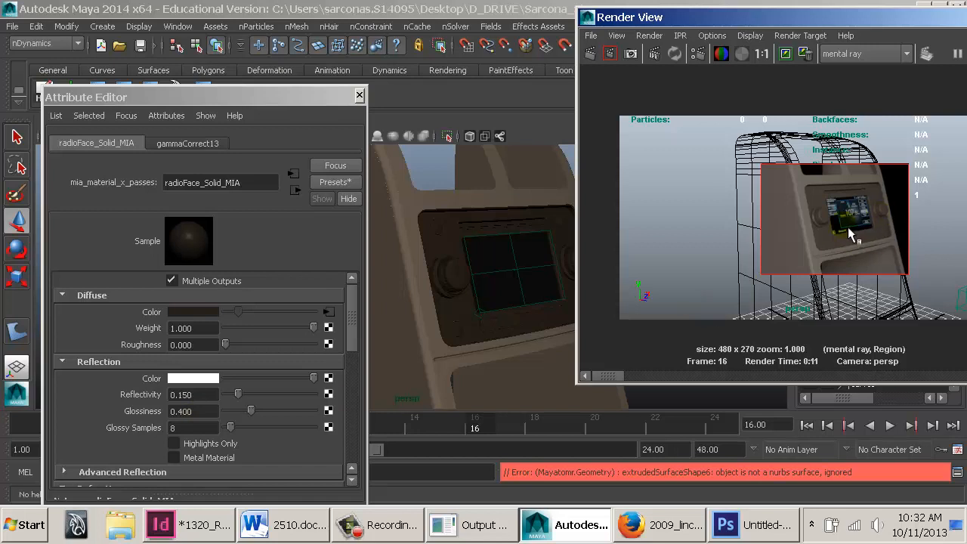
scroll(851, 227, up, 3)
scroll(851, 227, down, 2)
scroll(851, 226, down, 1)
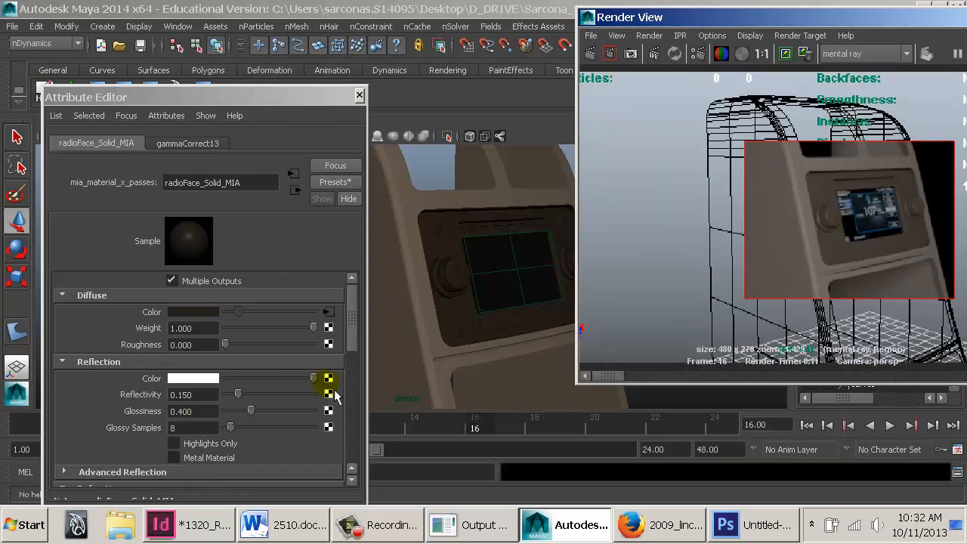
double_click(193, 411)
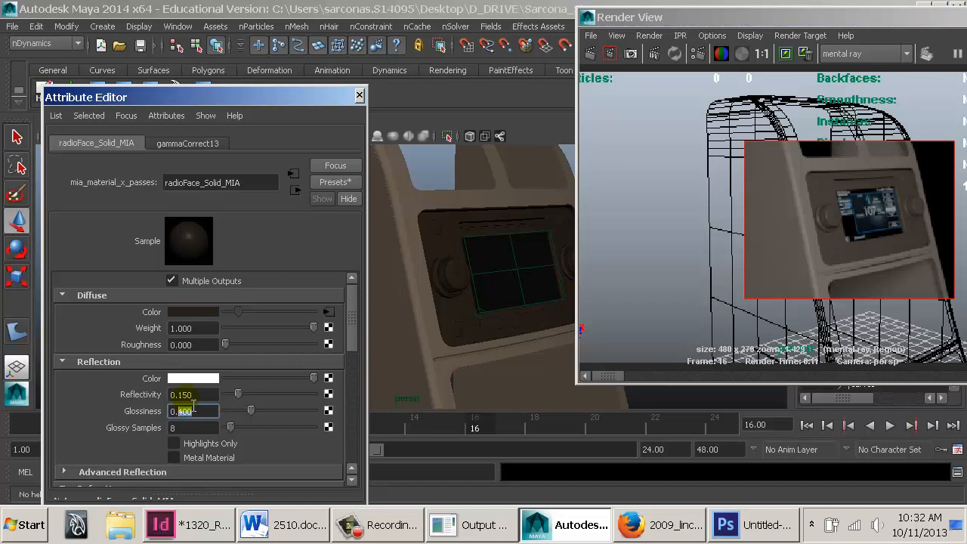
Connect a Granite texture to the Standard Bump of radioFace_Solid_MIA and set its bump depth to 0.1
scroll(193, 408, down, 10)
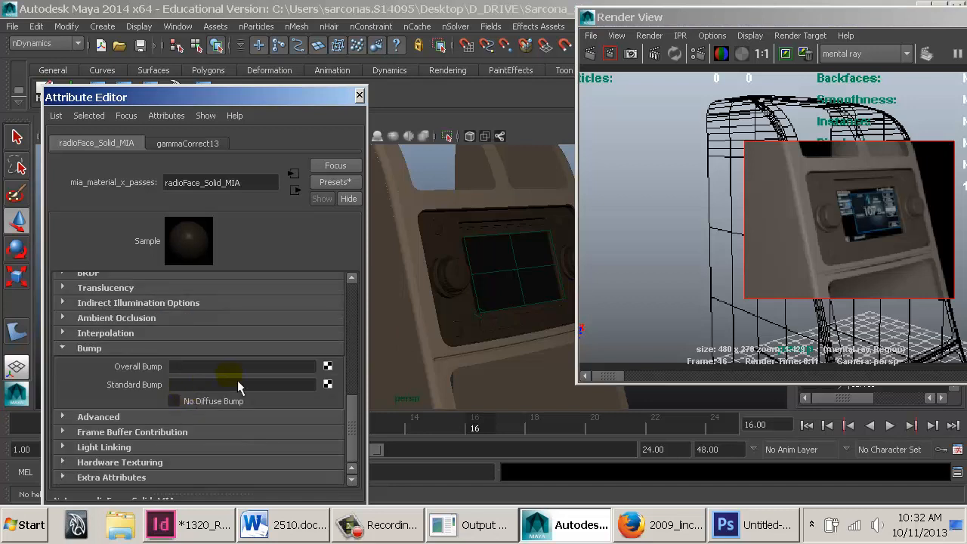
click(328, 385)
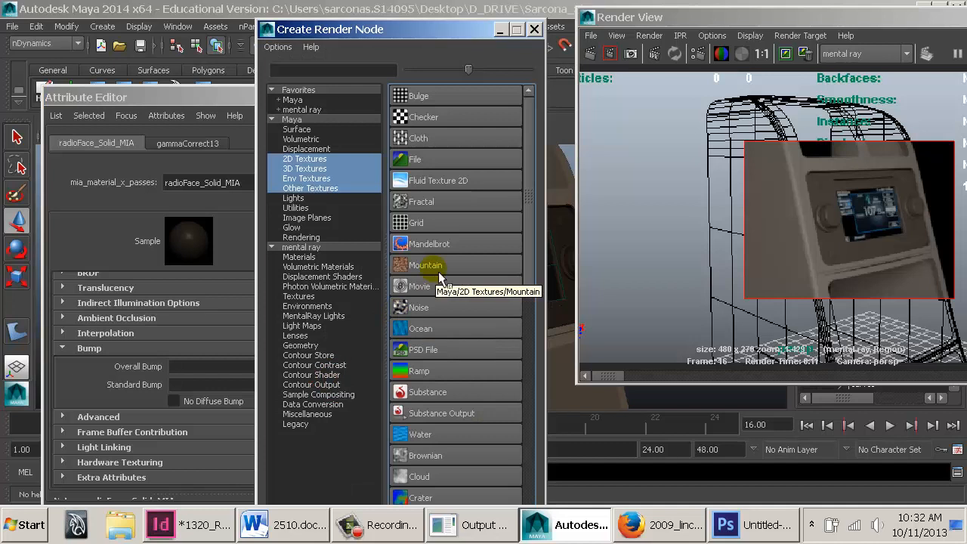
scroll(424, 314, down, 3)
scroll(433, 318, down, 2)
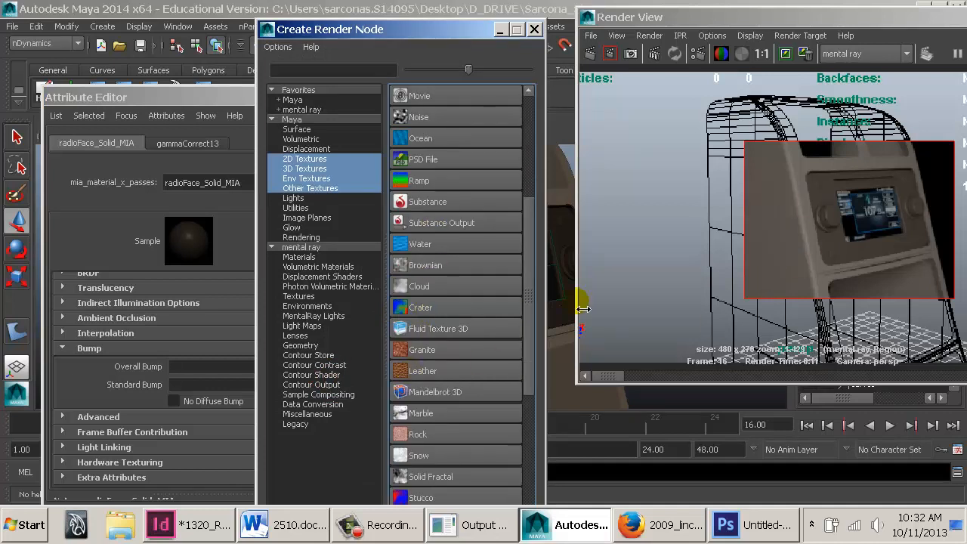
click(416, 356)
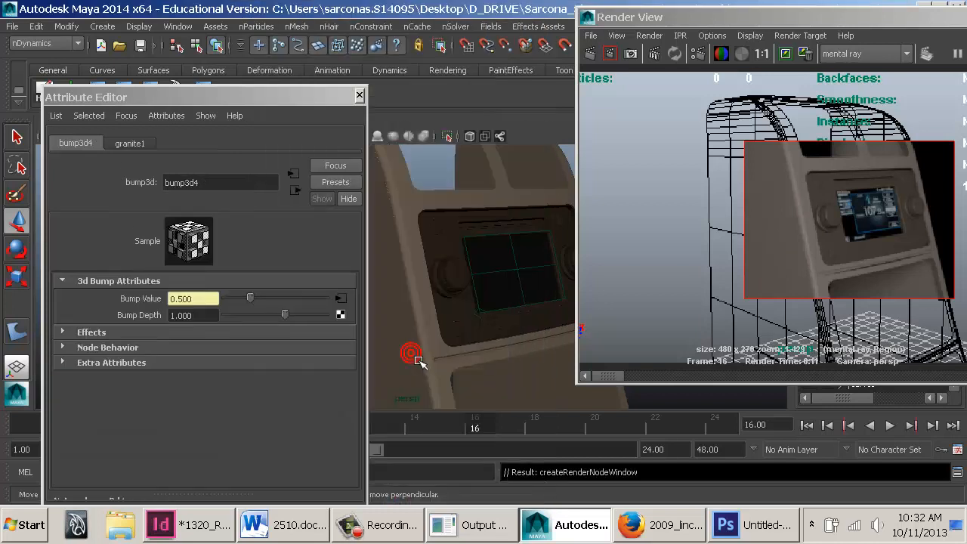
click(207, 316)
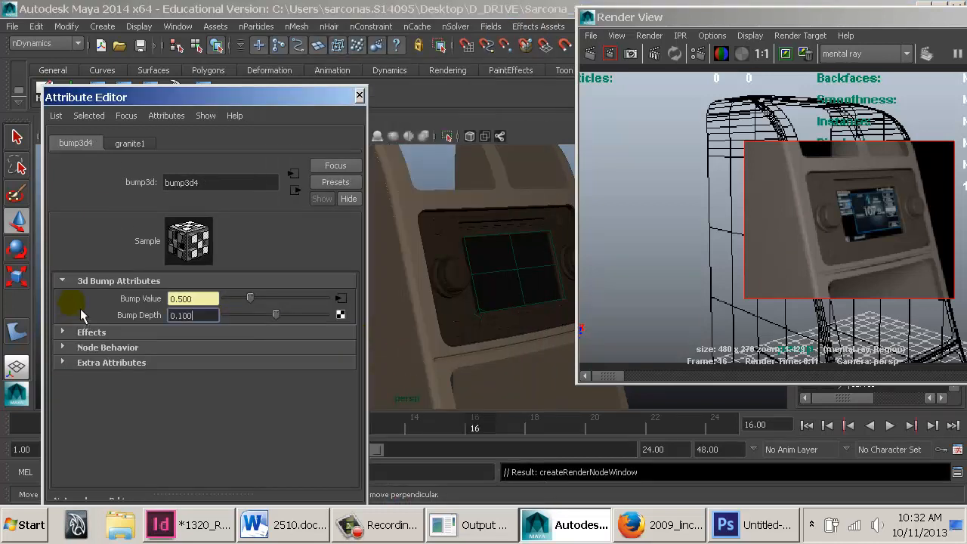
Recolor the granite texture with a black filler, mid-grey Color 1 and Color 3, and a near-white Color 2
click(104, 143)
drag(294, 313, 187, 327)
drag(296, 329, 181, 339)
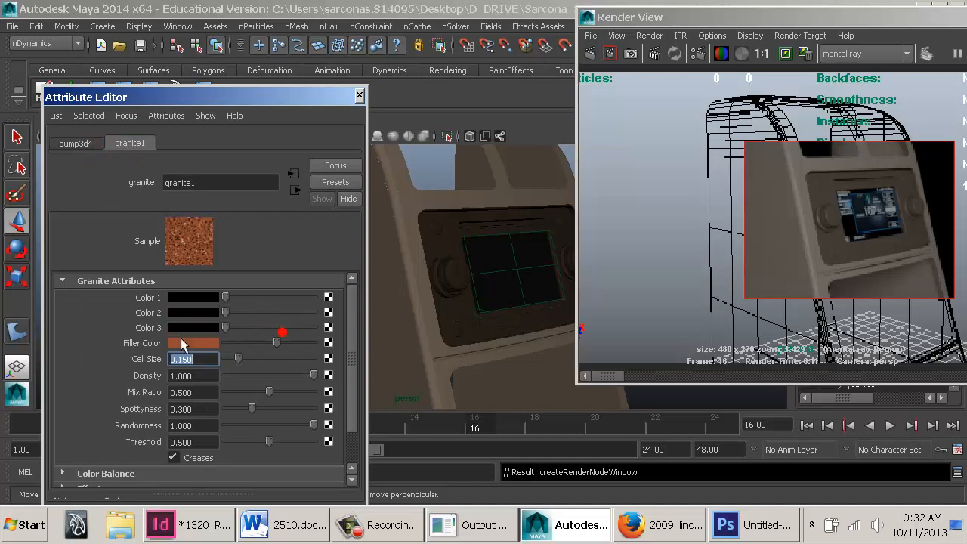
drag(276, 343, 170, 345)
drag(244, 328, 260, 328)
click(301, 312)
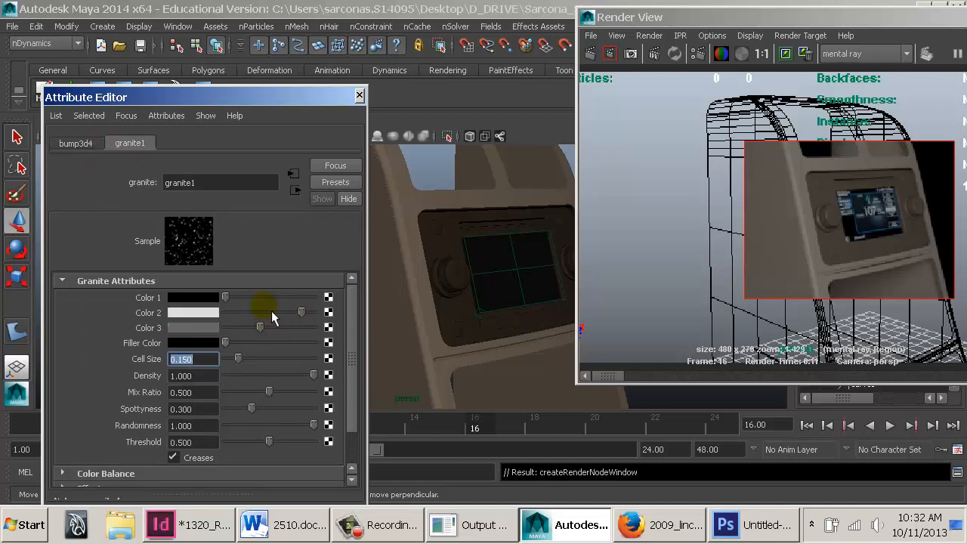
click(265, 298)
click(260, 298)
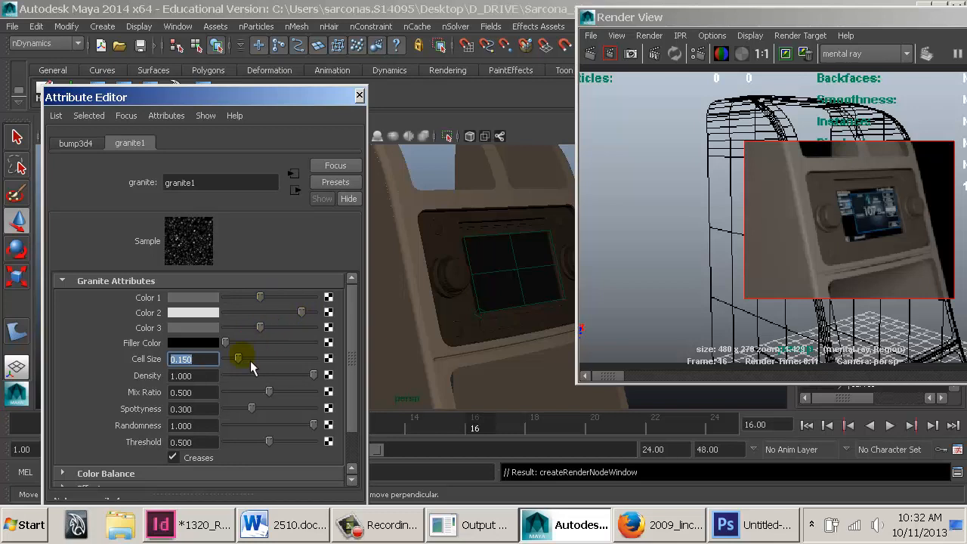
Set the granite's cell size to 0.05 and re-render the radio region
text(0.05)
key(Return)
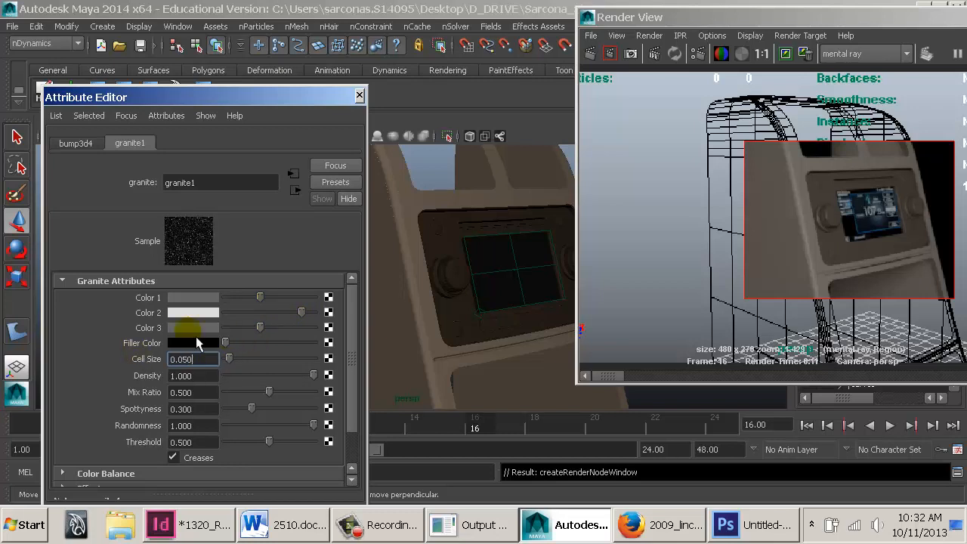
click(631, 53)
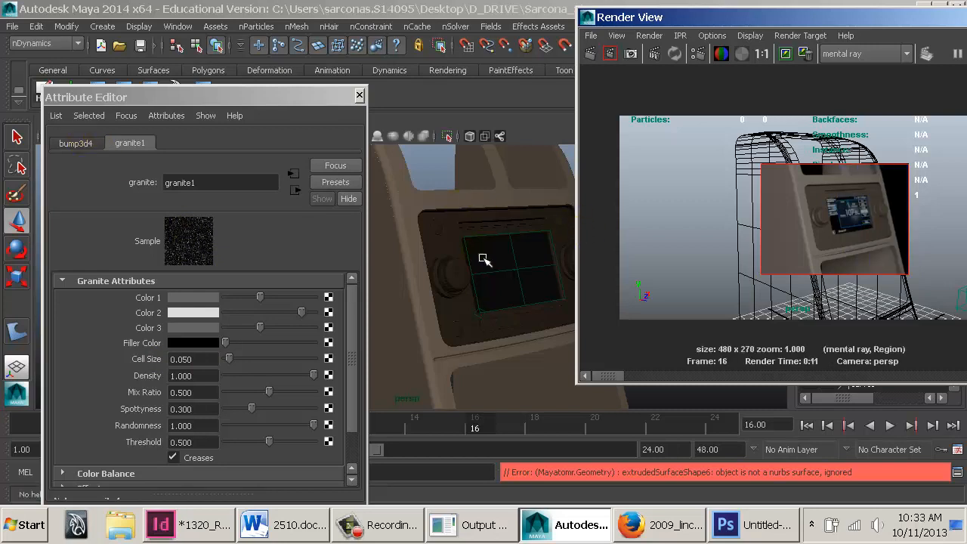
Select the slot surface above the radio screen and close the Render View
key(space)
drag(481, 258, 481, 258)
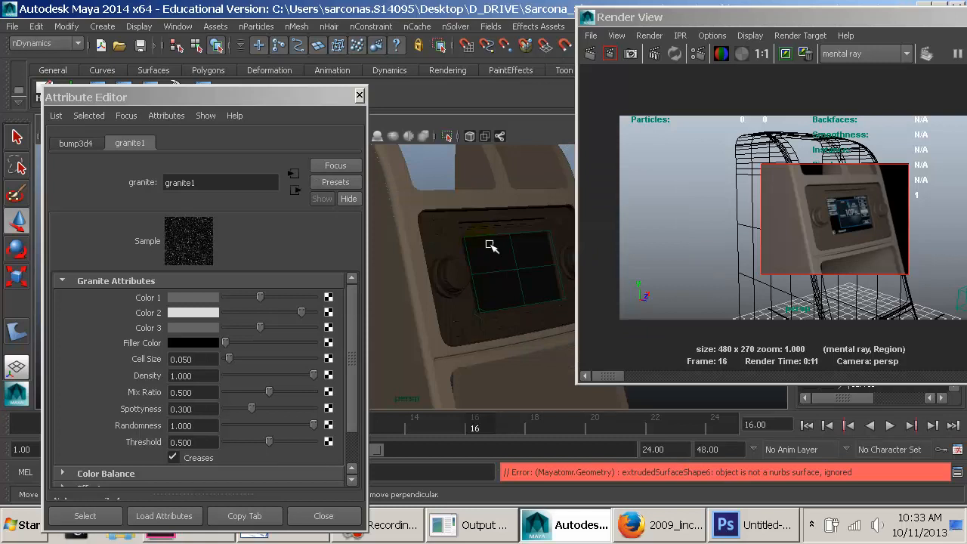
click(492, 223)
click(587, 17)
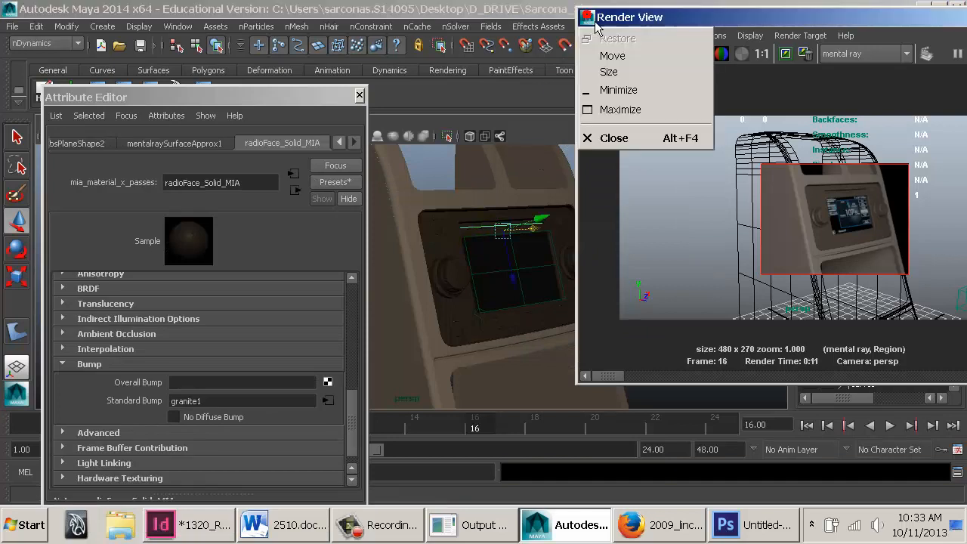
click(609, 136)
Assign the existing acVents_matteBlack_MIA material to both plane surfaces of the slot above the radio screen
scroll(601, 252, up, 5)
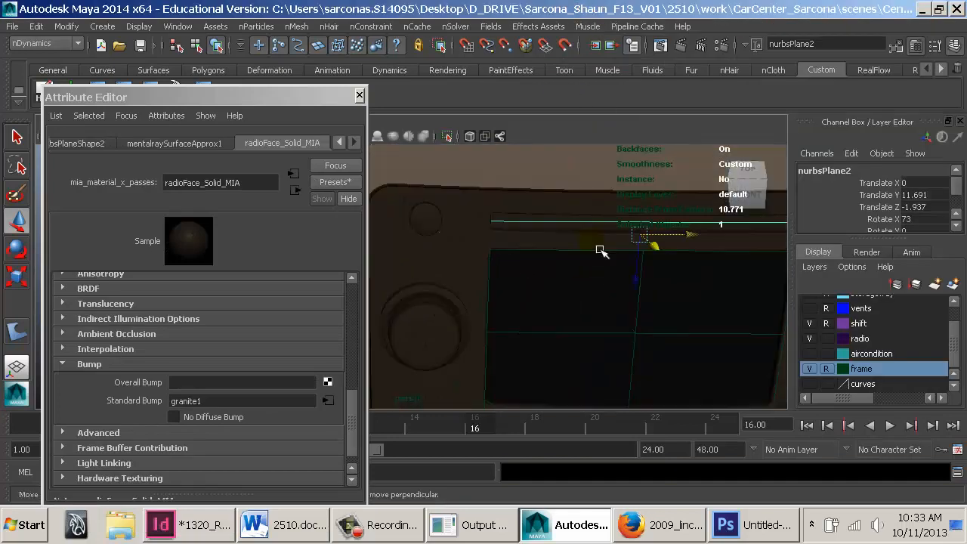
click(557, 223)
key(4)
key(5)
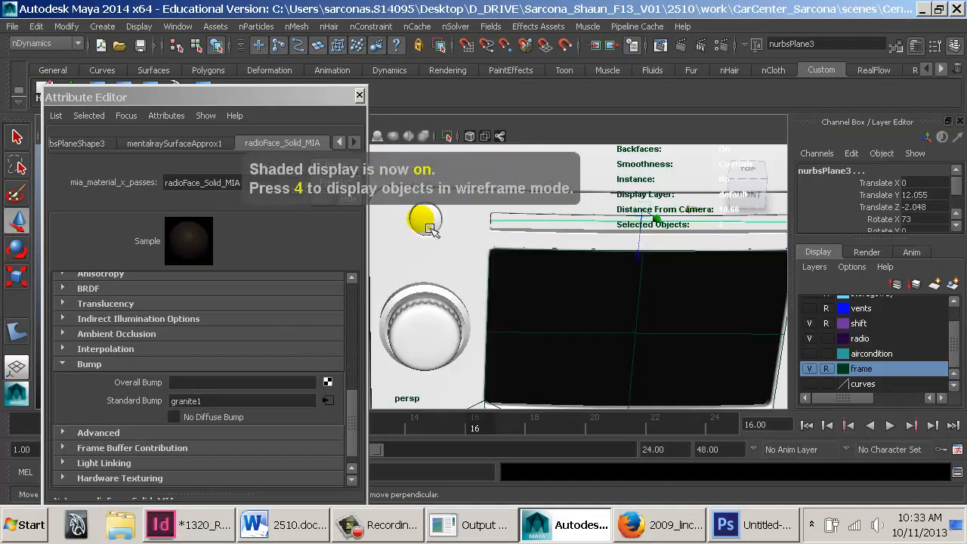
key(6)
key(space)
click(308, 399)
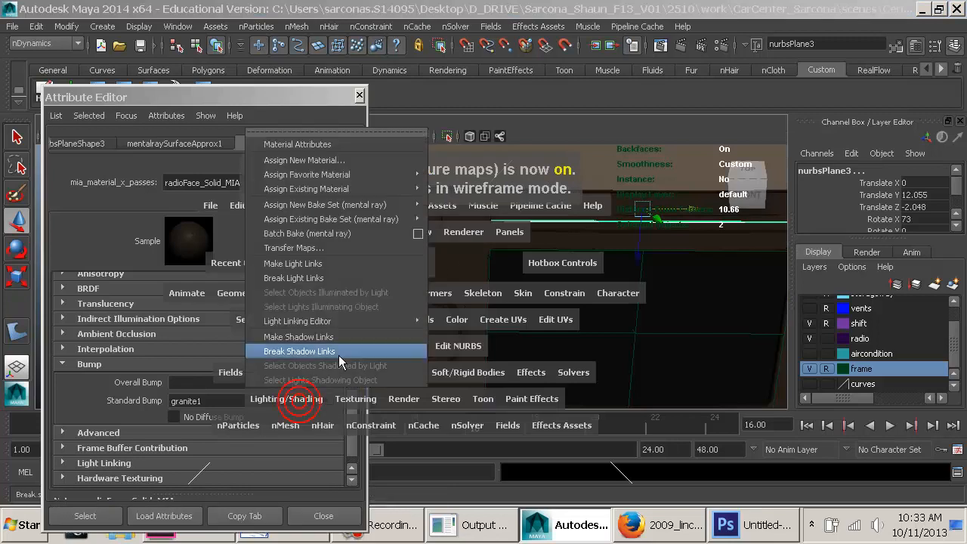
mouse_move(400, 189)
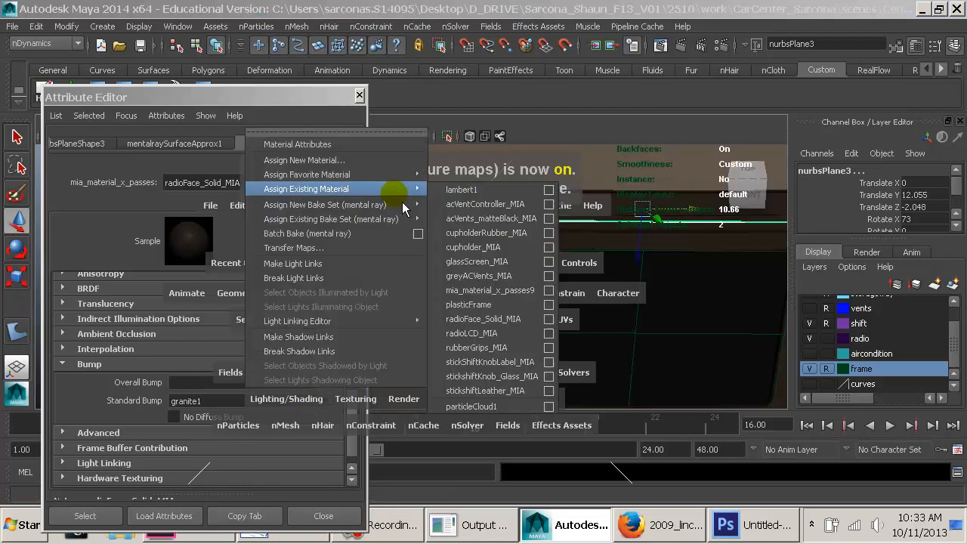
click(501, 223)
Assign a new mia_material_x_passes material to the small headphone jack ring on the radio face
alt+drag(695, 346, 703, 328)
alt+right_drag(704, 328, 675, 314)
alt+middle_drag(675, 313, 521, 264)
alt+right_drag(517, 257, 678, 307)
alt+middle_drag(678, 306, 507, 244)
alt+right_drag(508, 244, 698, 307)
click(683, 287)
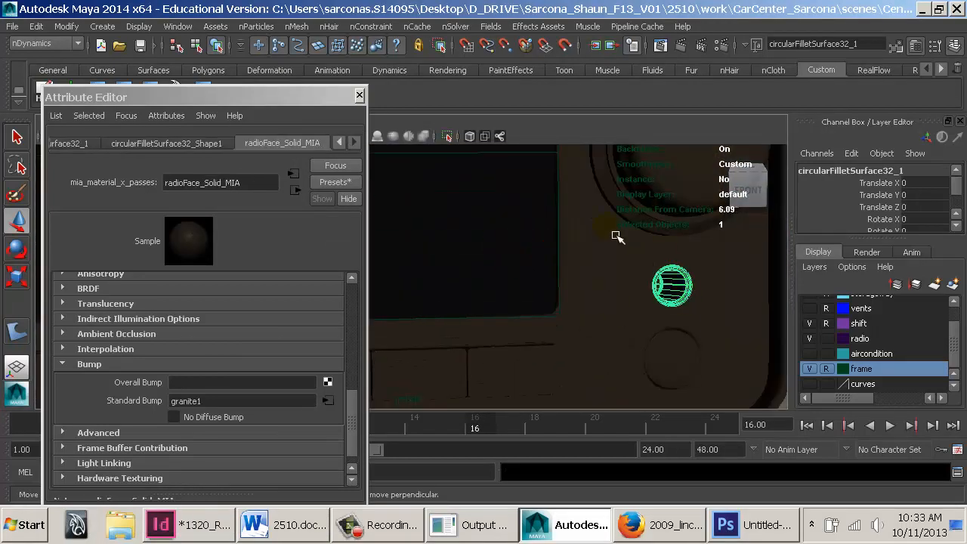
key(space)
click(484, 345)
mouse_move(548, 143)
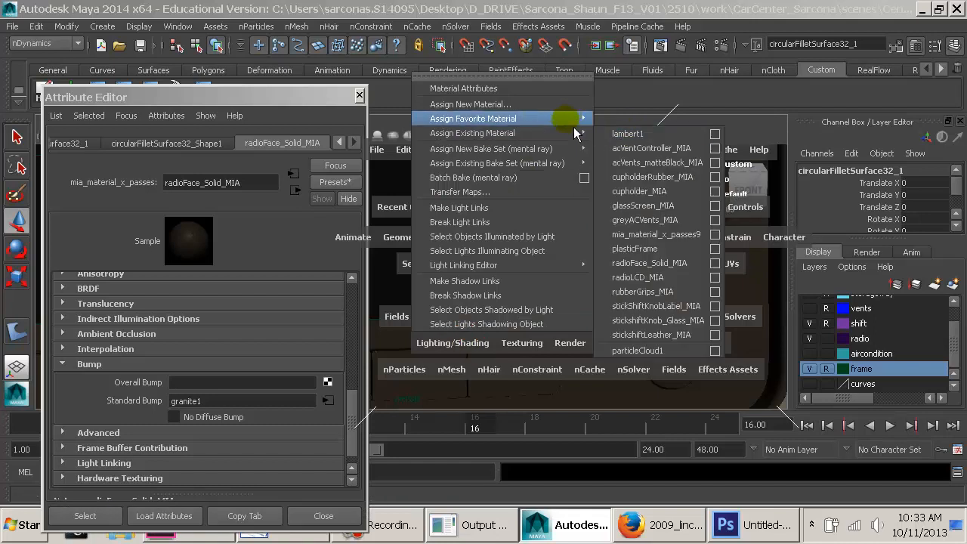
mouse_move(589, 121)
click(642, 241)
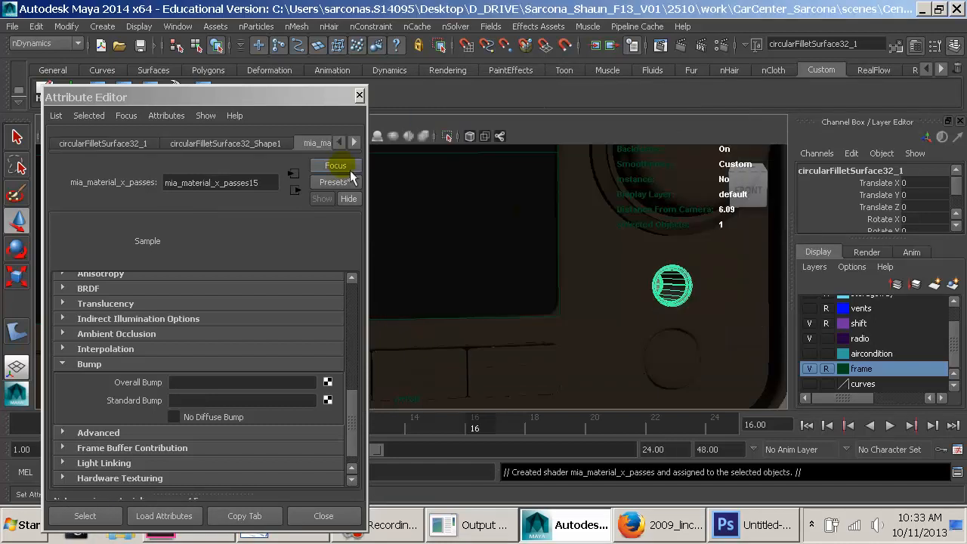
Rename the new material headphoneJack_Chrome_MIA and replace its settings with a chrome preset
drag(259, 182, 115, 189)
text(headphoneJack_Chrome_)
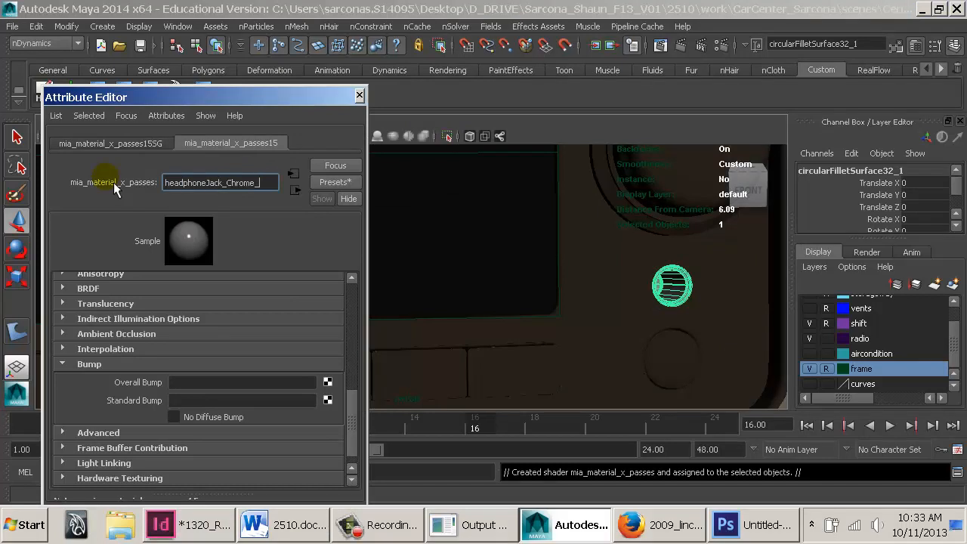
text(MIA)
key(Return)
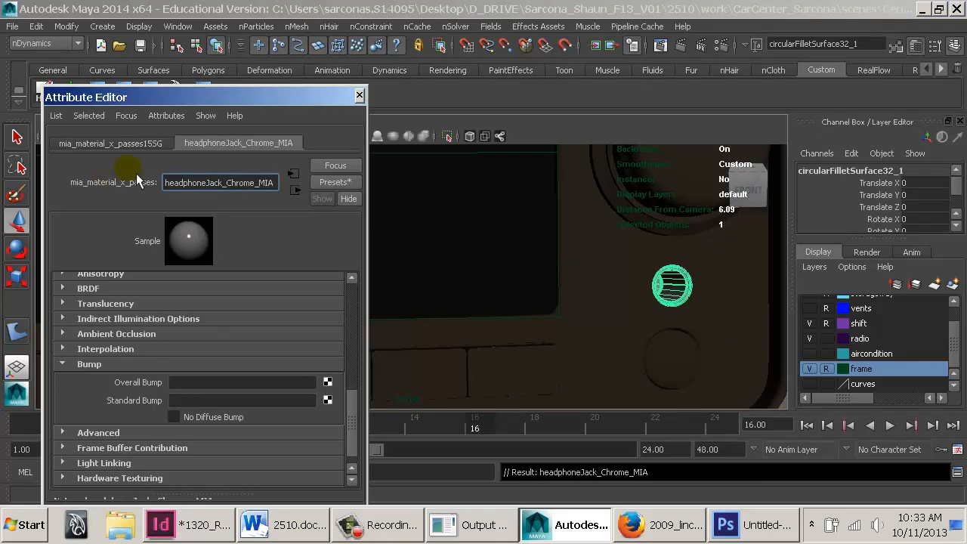
click(339, 183)
mouse_move(486, 225)
click(558, 224)
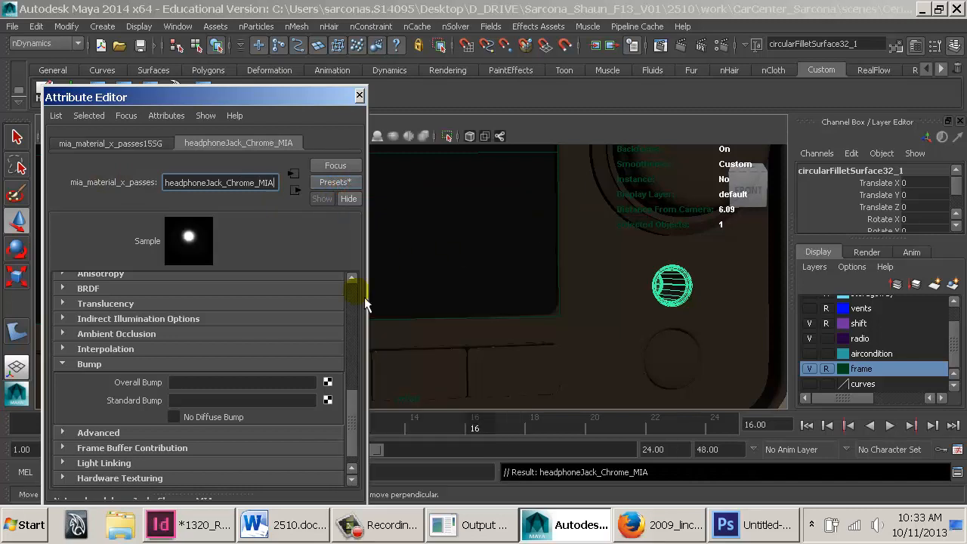
Select the two radio knobs together with the four small round buttons in the face's corners
alt+right_drag(678, 302, 421, 280)
alt+middle_drag(421, 280, 606, 310)
alt+drag(606, 311, 558, 322)
click(689, 303)
click(448, 346)
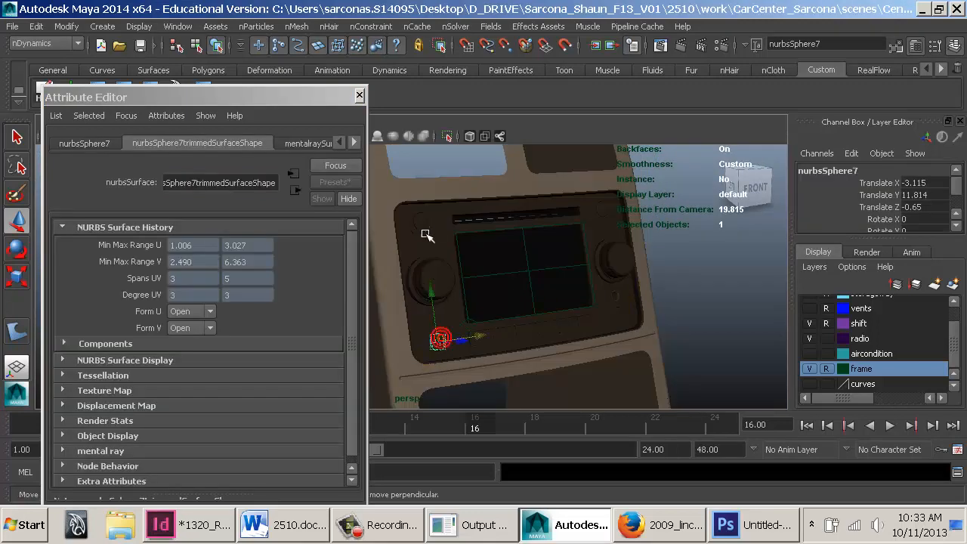
click(627, 261)
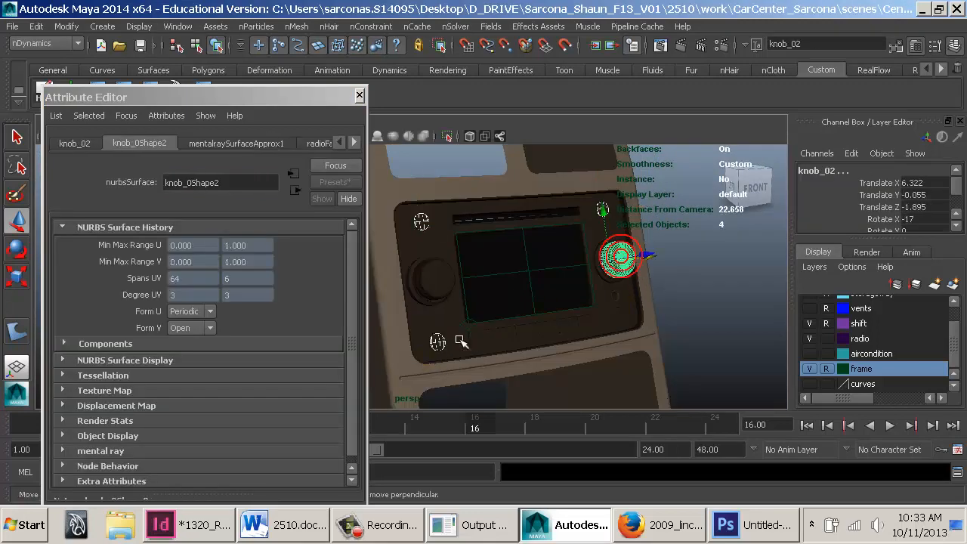
shift+click(441, 278)
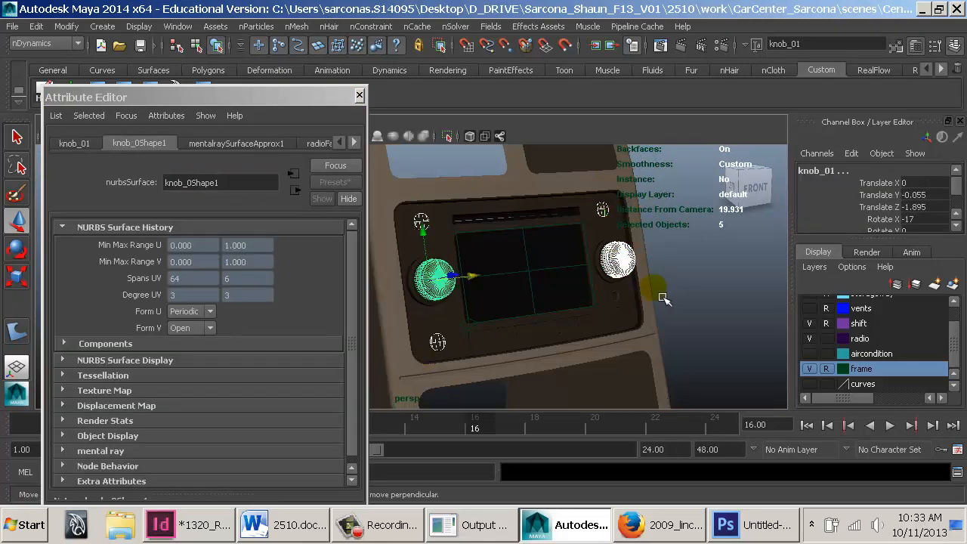
shift+click(618, 315)
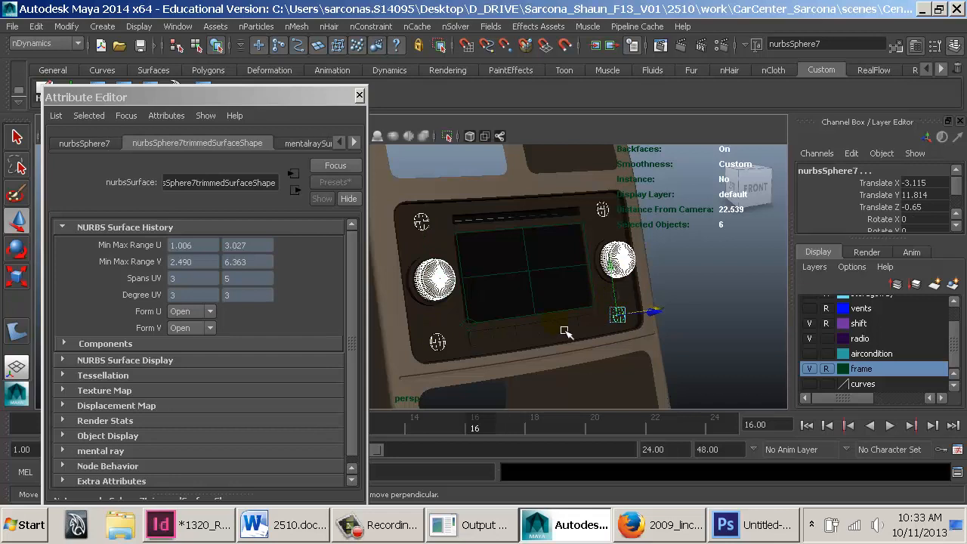
Reselect both knobs and all four round corner buttons on the radio face
click(436, 232)
shift+click(443, 280)
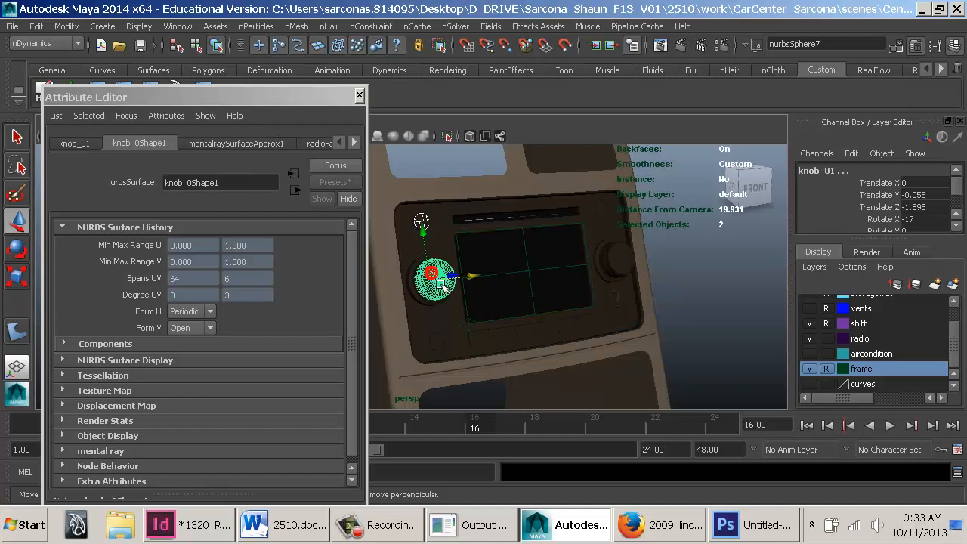
shift+click(440, 344)
shift+click(605, 206)
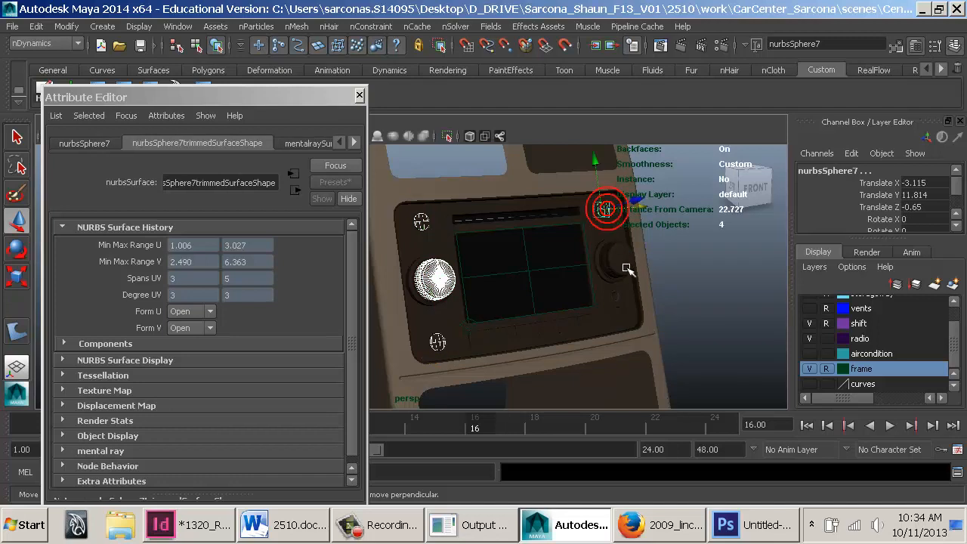
shift+click(619, 259)
shift+click(619, 316)
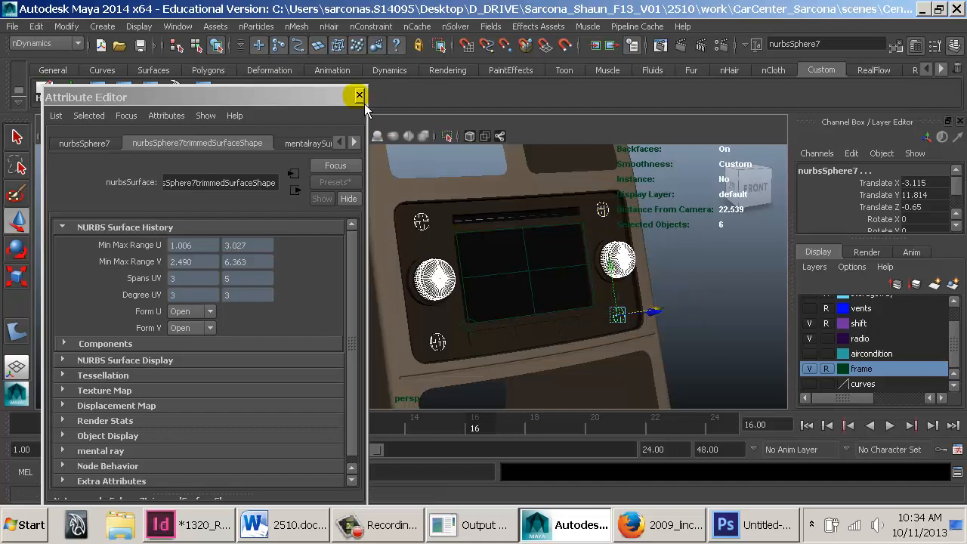
Close the Attribute Editor and look over the whole radio face with its knobs and buttons
alt+middle_drag(529, 270, 548, 246)
alt+right_drag(548, 247, 652, 264)
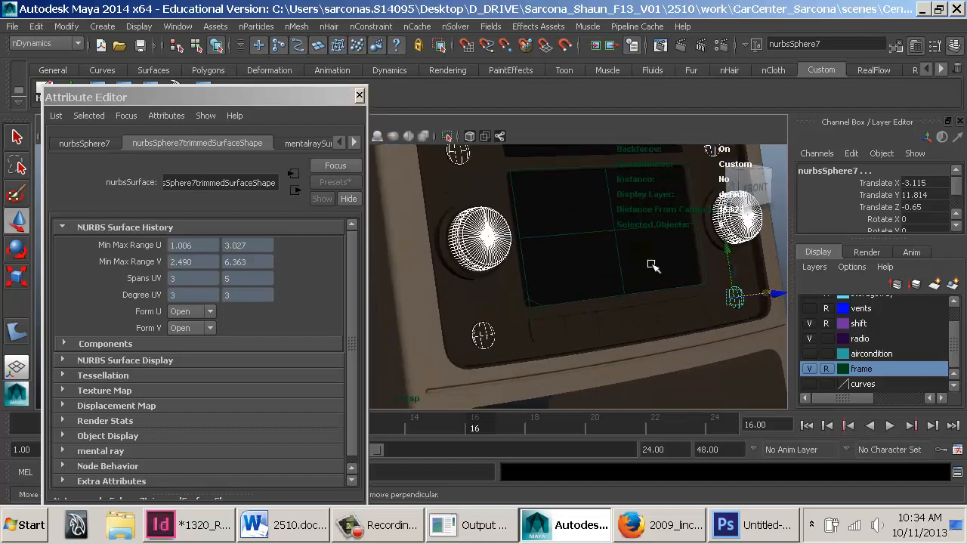
alt+drag(652, 263, 519, 244)
click(359, 96)
alt+middle_drag(540, 248, 456, 292)
alt+right_drag(464, 270, 413, 276)
alt+drag(403, 265, 425, 268)
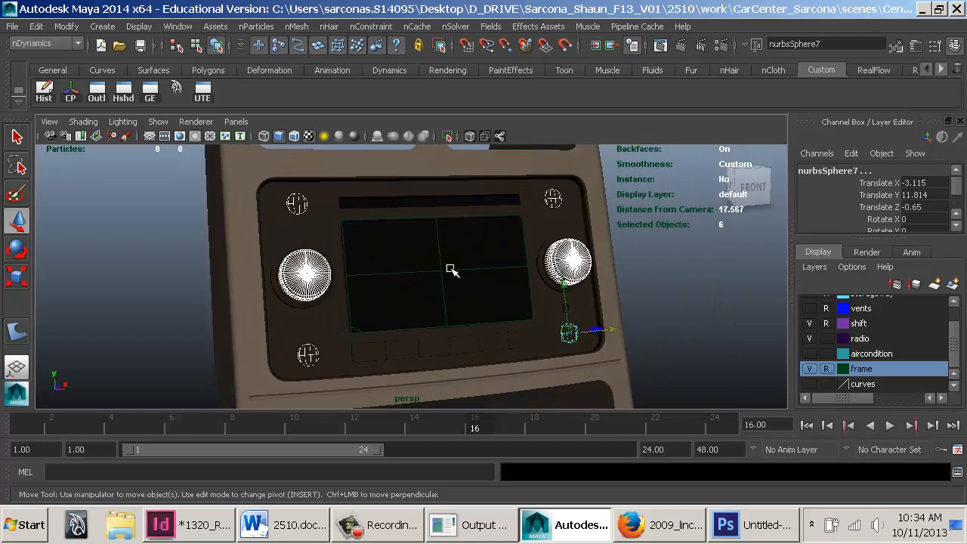
Inspect the screen glass and its fillet, and select the place3dTexture1 placement on the radio screen with the Move tool
click(450, 269)
click(442, 223)
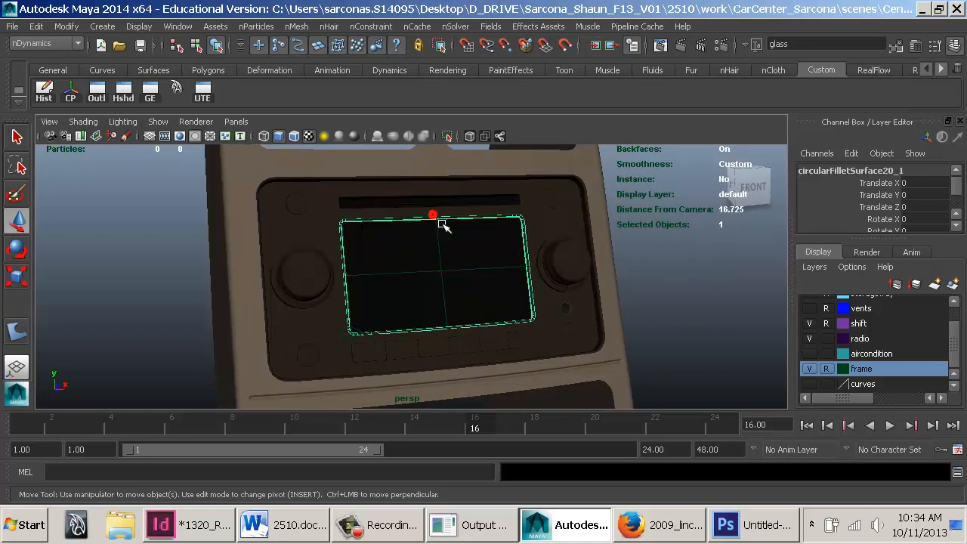
alt+drag(442, 233, 563, 234)
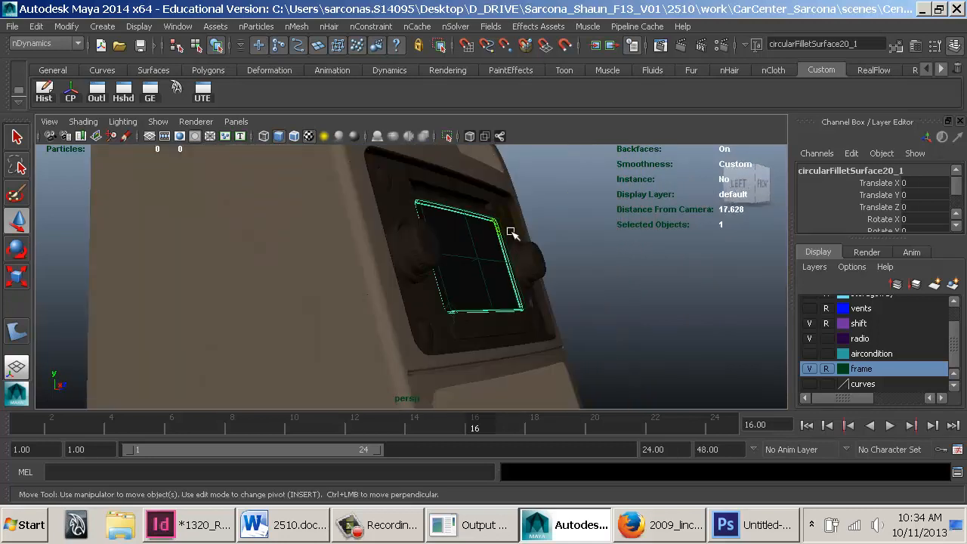
click(512, 232)
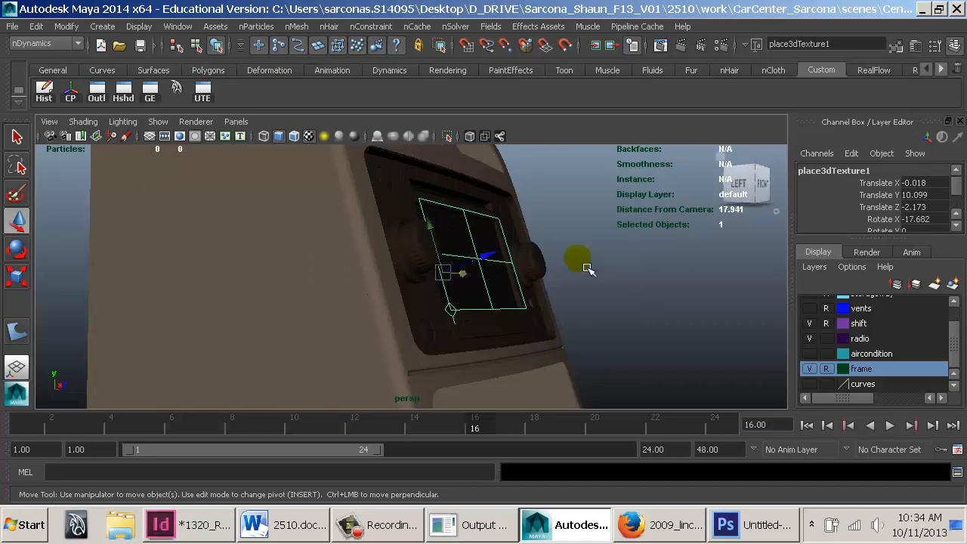
mouse_move(560, 284)
alt+mouse_down()
mouse_move(494, 315)
mouse_move(471, 277)
alt+mouse_up()
key(w)
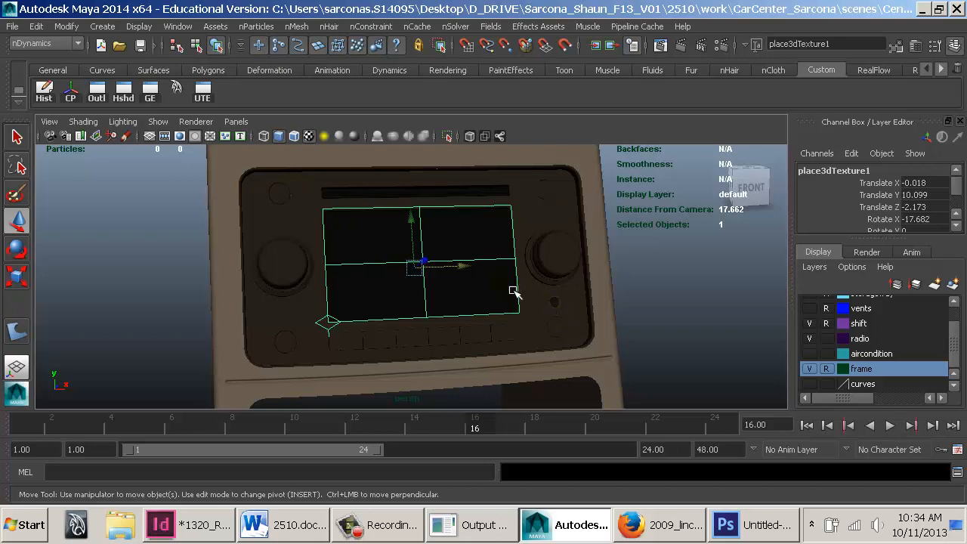
Create a new perspective camera view and frame the car radio and its surrounding console frame in it
click(535, 229)
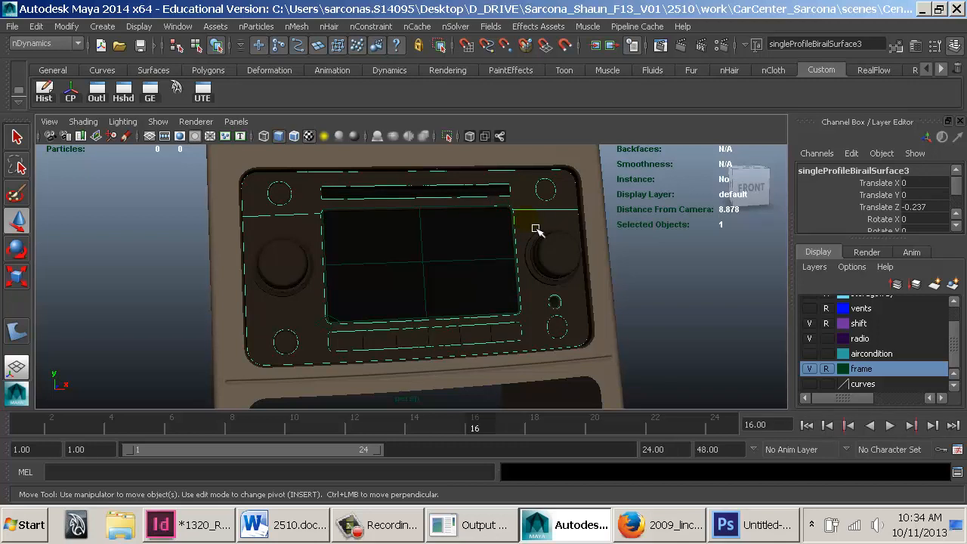
click(236, 121)
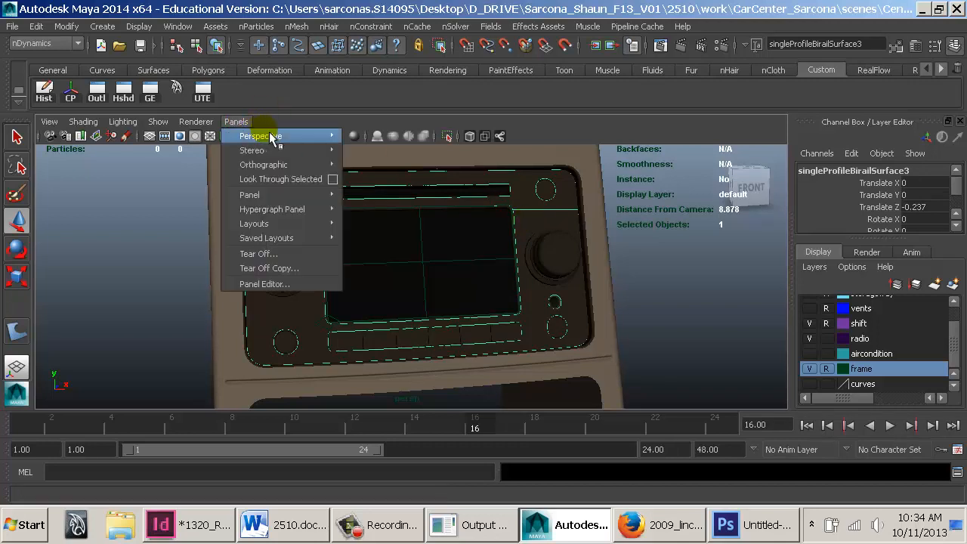
mouse_move(271, 136)
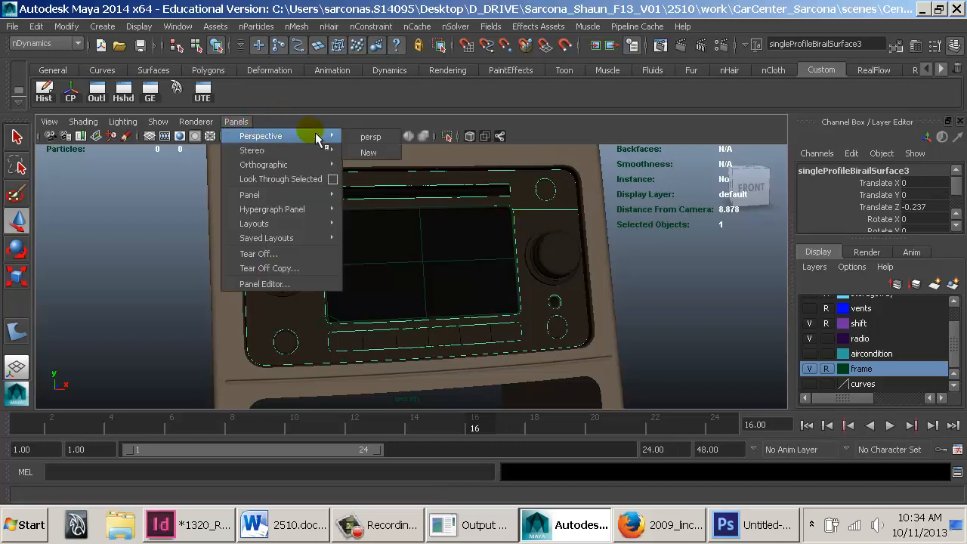
click(374, 152)
alt+drag(420, 280, 422, 256)
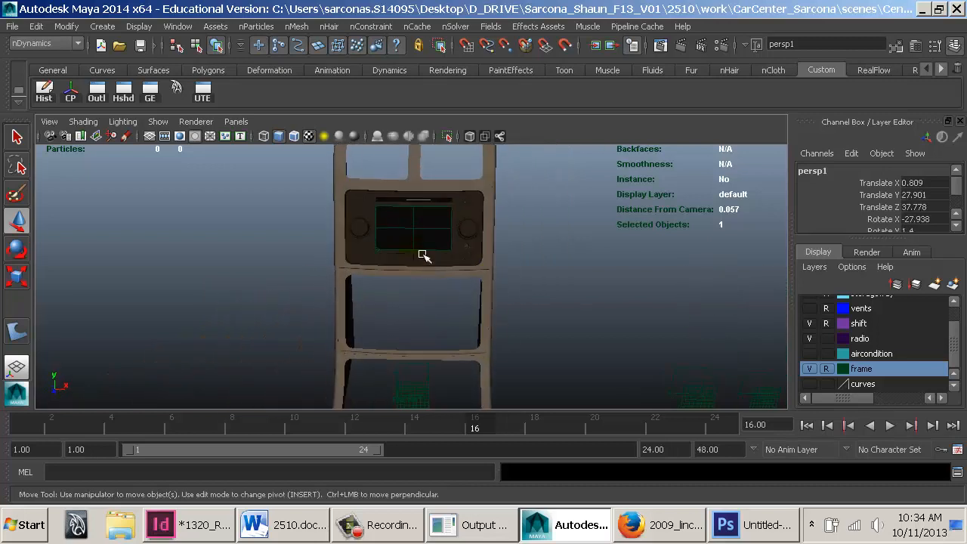
alt+middle_drag(422, 256, 417, 284)
alt+right_drag(416, 285, 555, 320)
alt+middle_drag(499, 283, 501, 307)
alt+drag(499, 293, 501, 291)
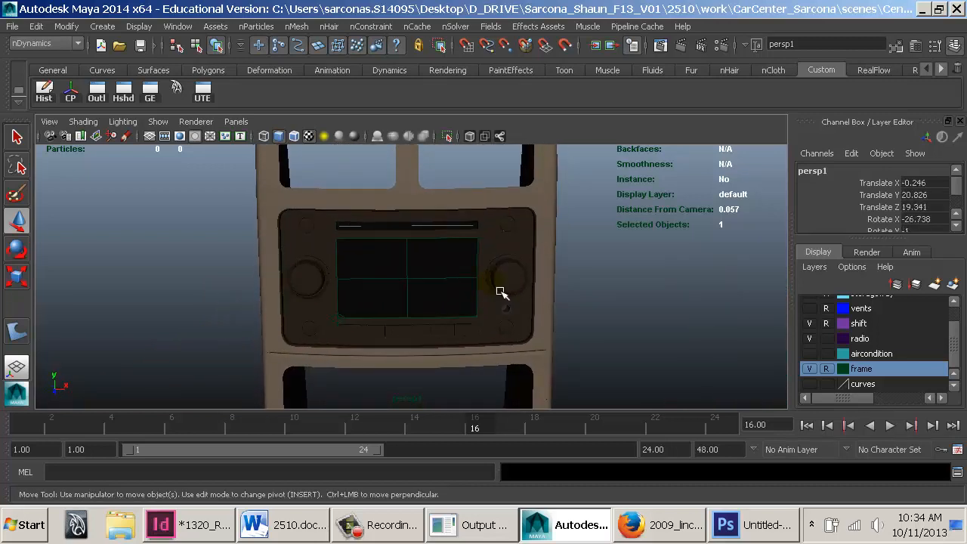
Turn on the resolution gate in the new camera view and frame the radio face closely inside it
click(182, 139)
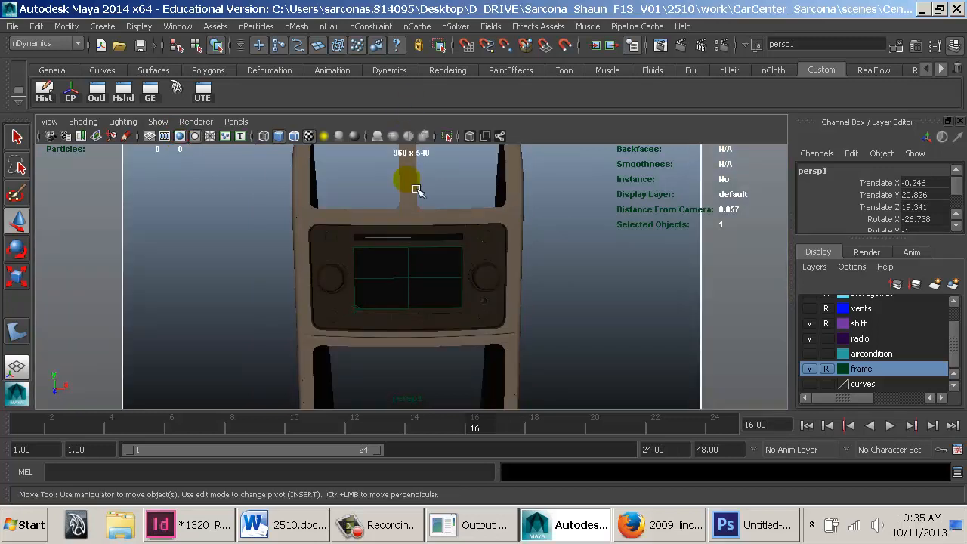
alt+right_drag(405, 185, 551, 214)
alt+drag(552, 214, 554, 206)
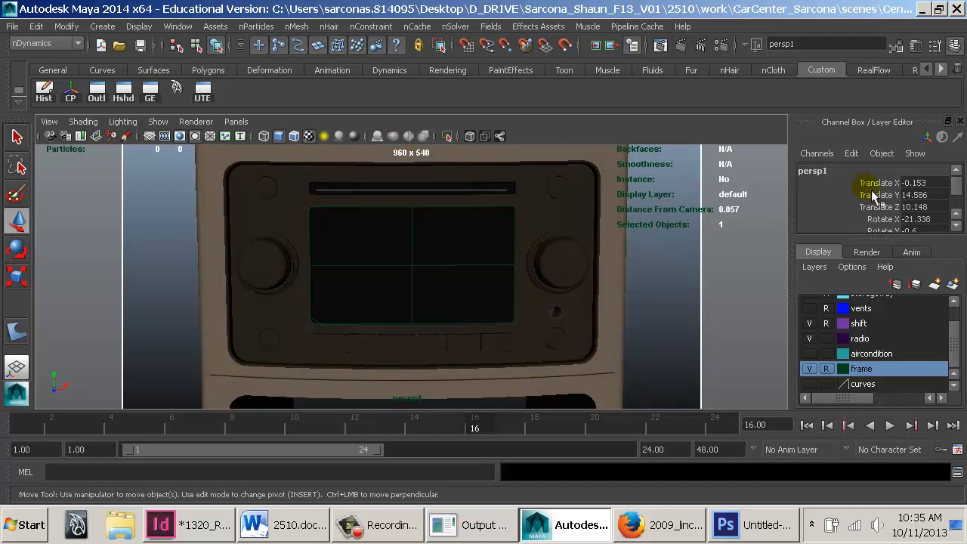
Try a focal length of 10 and one of 50 on the persp1 camera, reframing the radio each time
drag(864, 239, 900, 344)
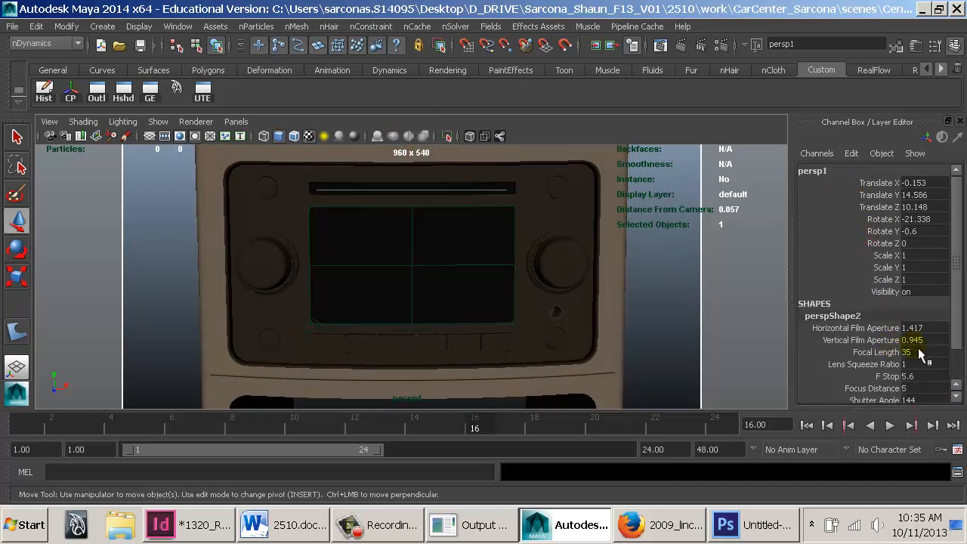
click(916, 352)
text(10)
key(Return)
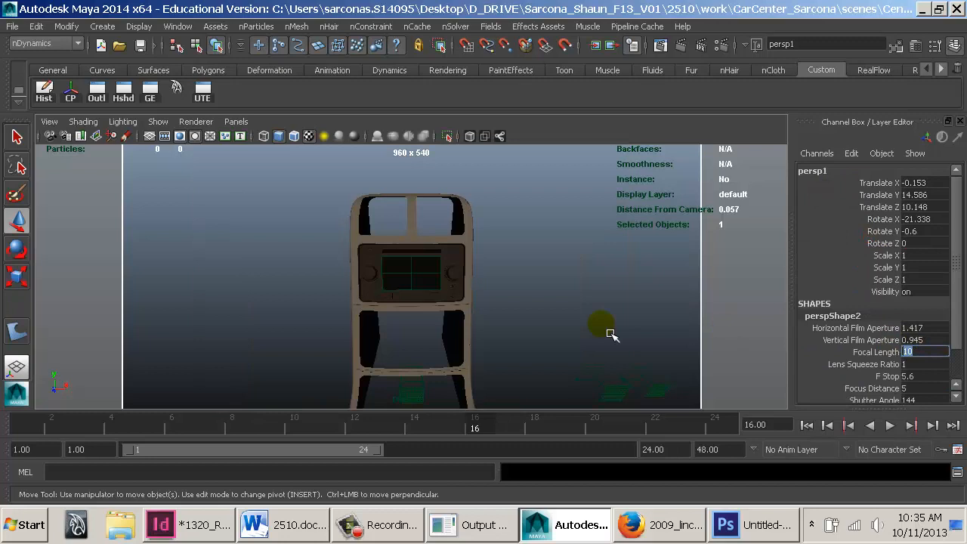
alt+right_drag(291, 301, 634, 292)
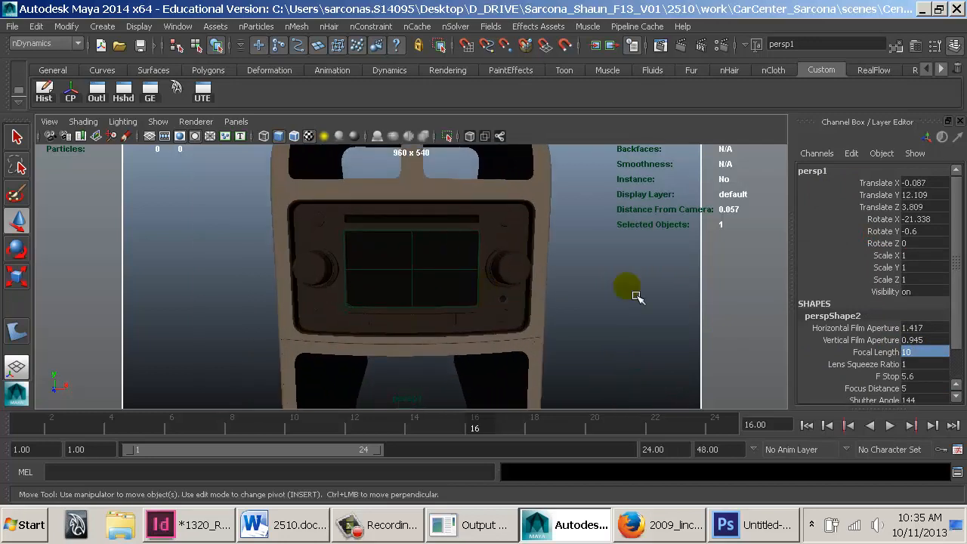
click(934, 355)
key(Return)
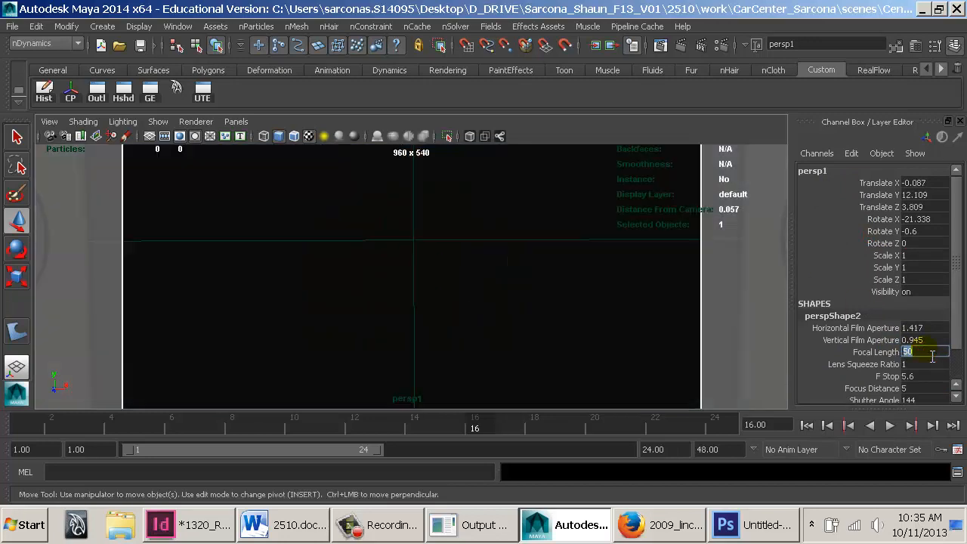
alt+right_drag(639, 325, 451, 317)
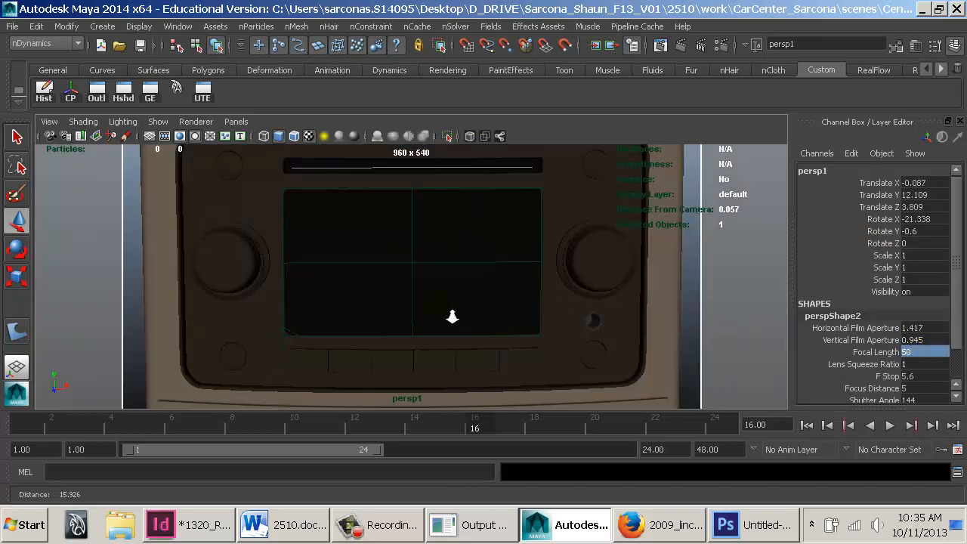
Try longer focal lengths of 80 and 110 on the persp1 camera, dollying back to reframe the radio each time
click(948, 355)
text(80)
key(Return)
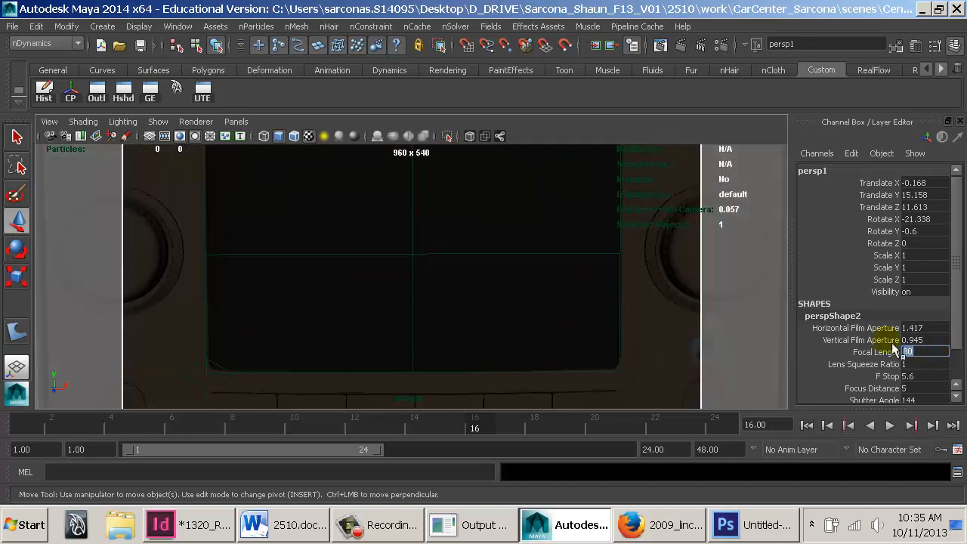
alt+right_drag(595, 324, 489, 304)
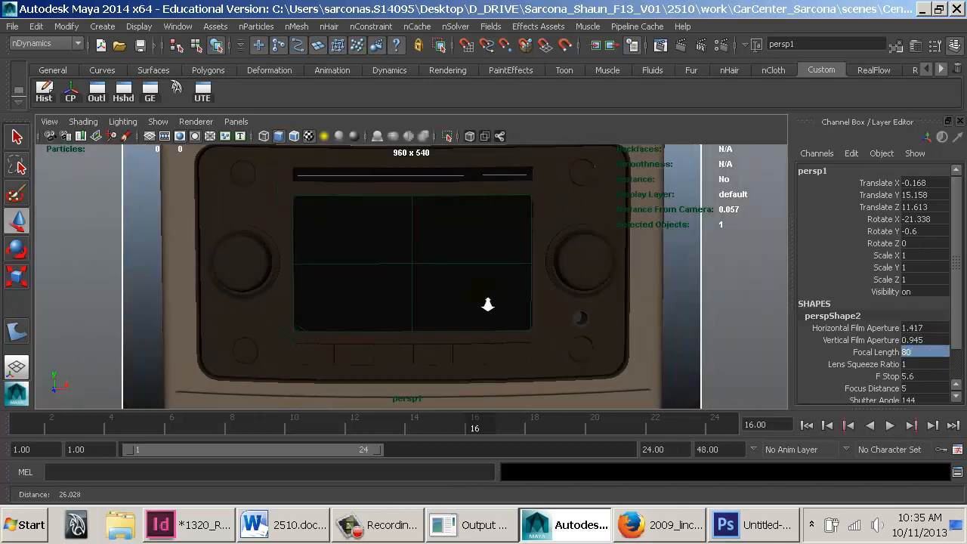
double_click(914, 353)
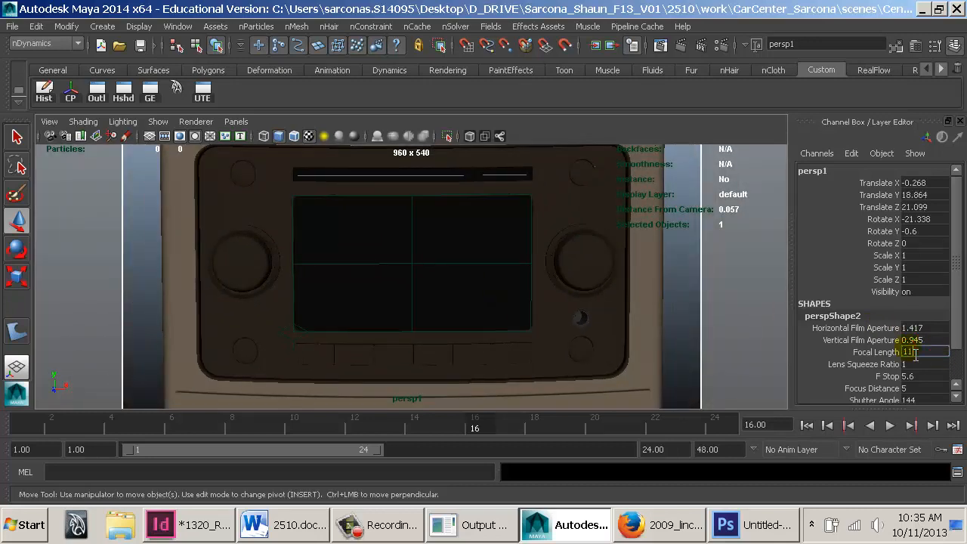
text(110)
key(Return)
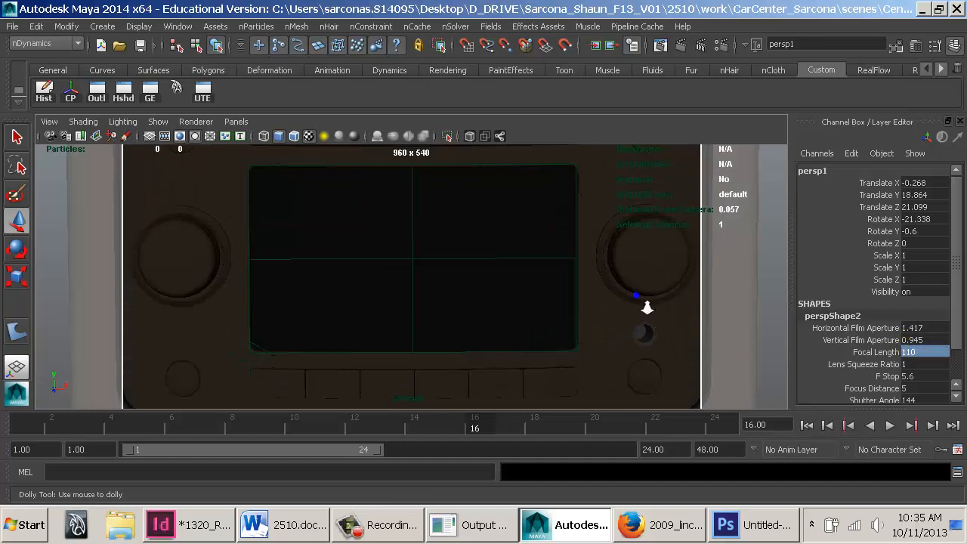
alt+right_drag(642, 310, 531, 260)
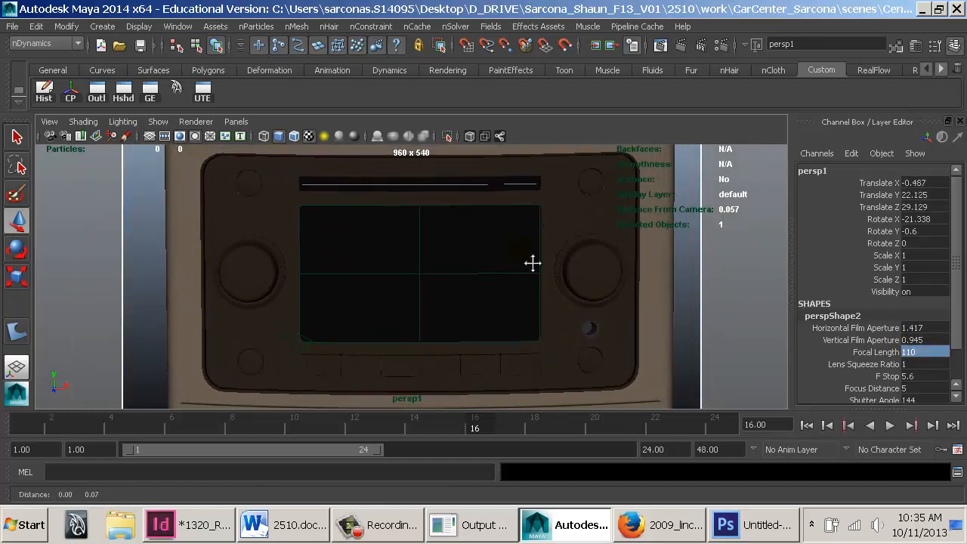
Set the persp1 camera's focal length back to 35 and dolly in until the radio fills the frame
click(921, 352)
key(Return)
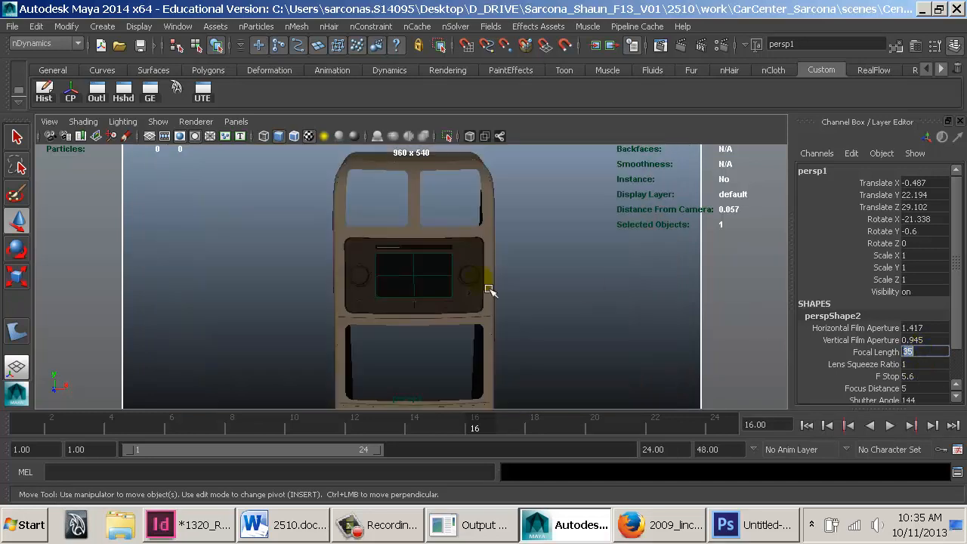
alt+right_drag(351, 277, 670, 280)
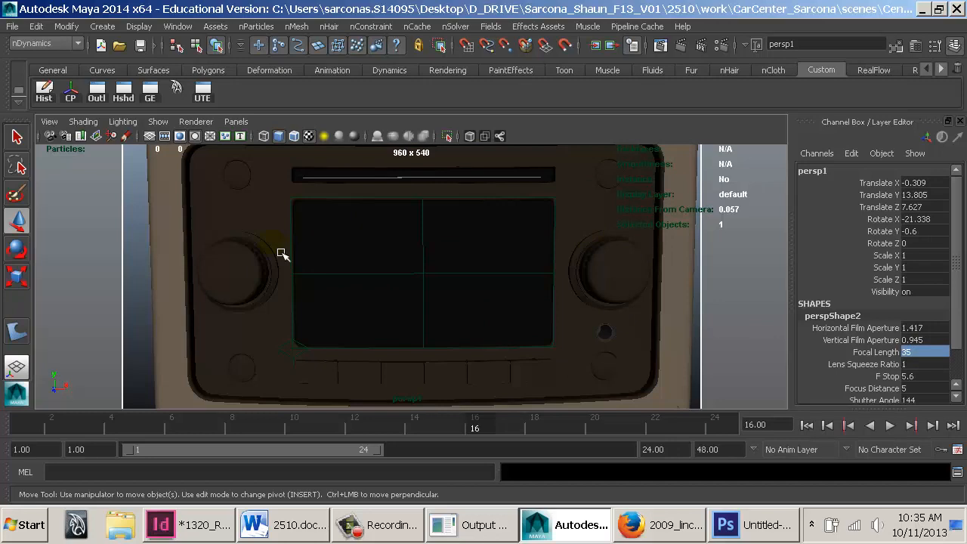
Set the persp1 camera's focal length to 180 and dolly back until the radio fits inside the gate
click(931, 353)
text(1)
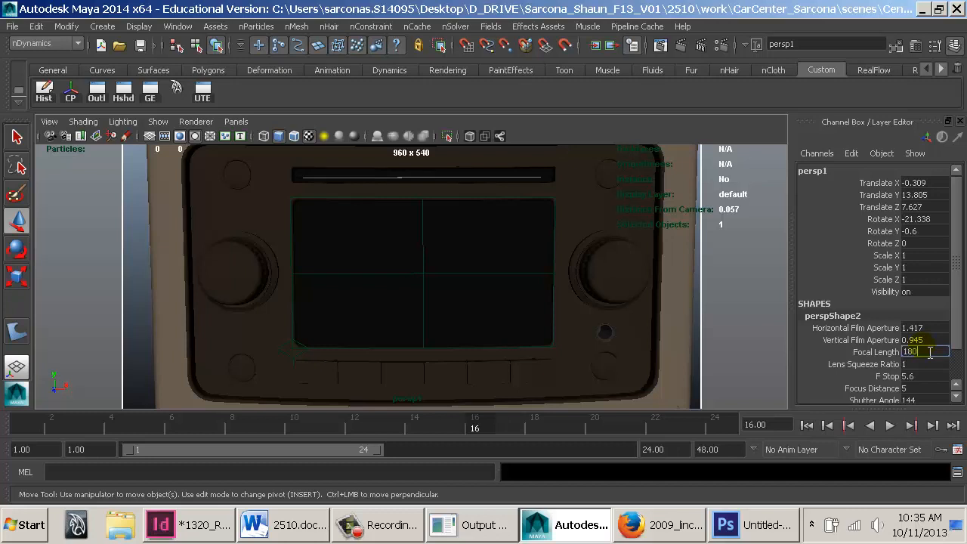
text(80)
key(Return)
alt+right_drag(675, 326, 340, 270)
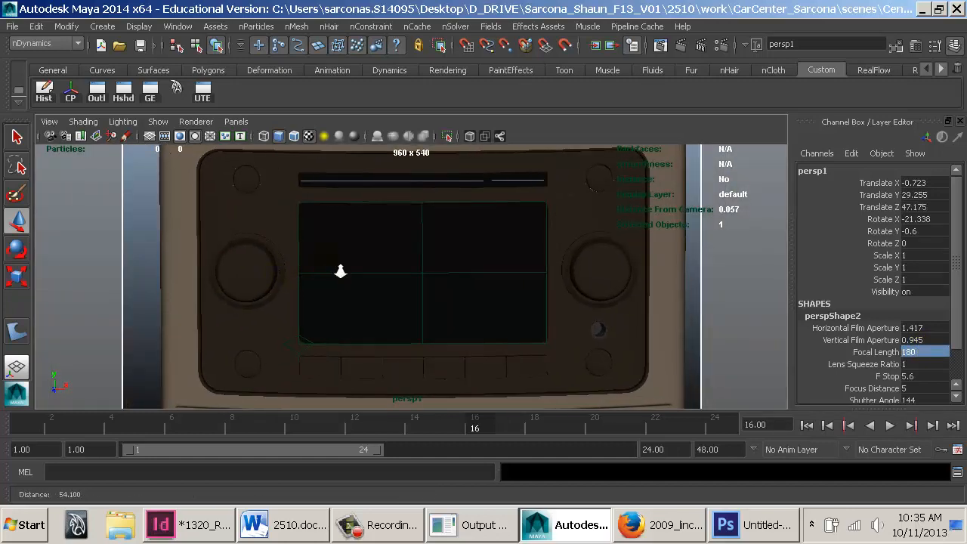
Switch to the original persp view and show all cameras in the scene
key(space)
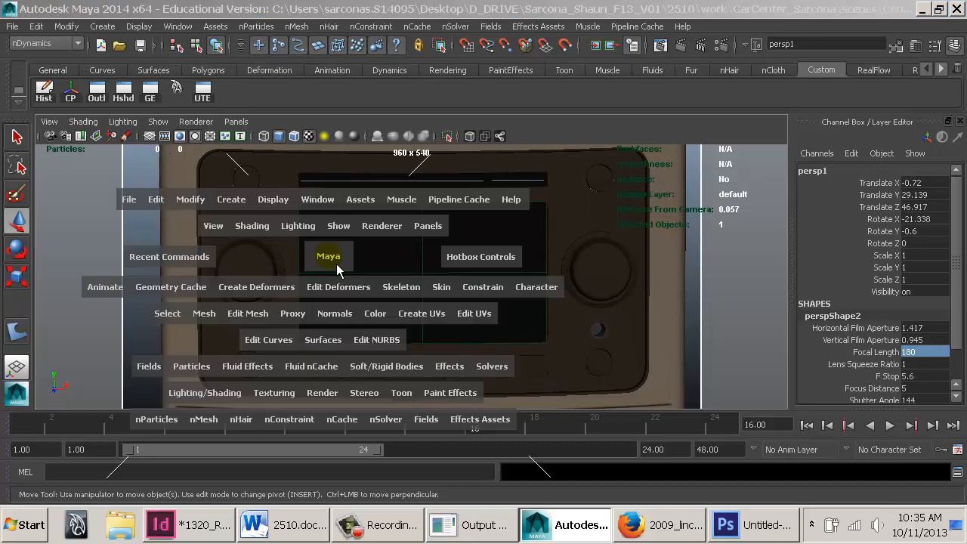
drag(336, 264, 325, 220)
alt+drag(481, 278, 344, 251)
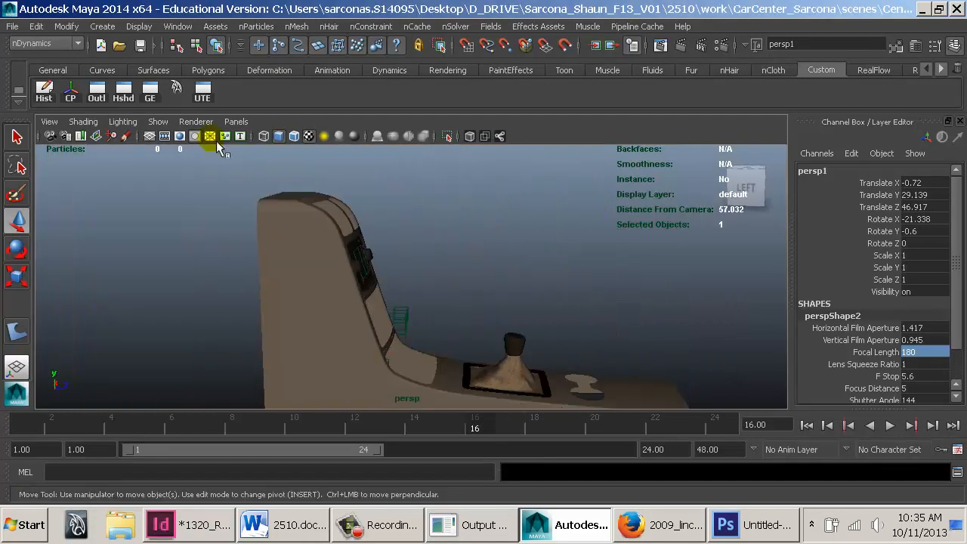
click(158, 122)
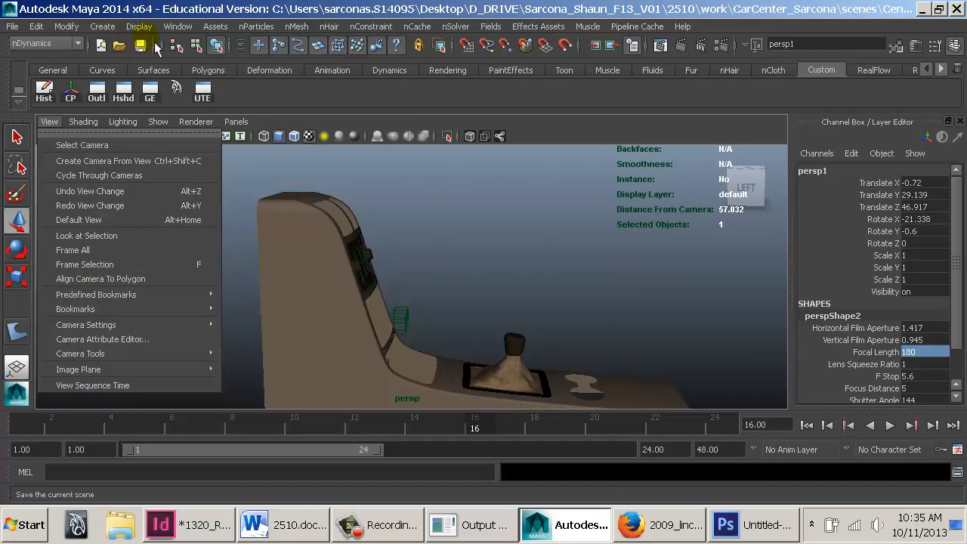
click(139, 26)
mouse_move(187, 112)
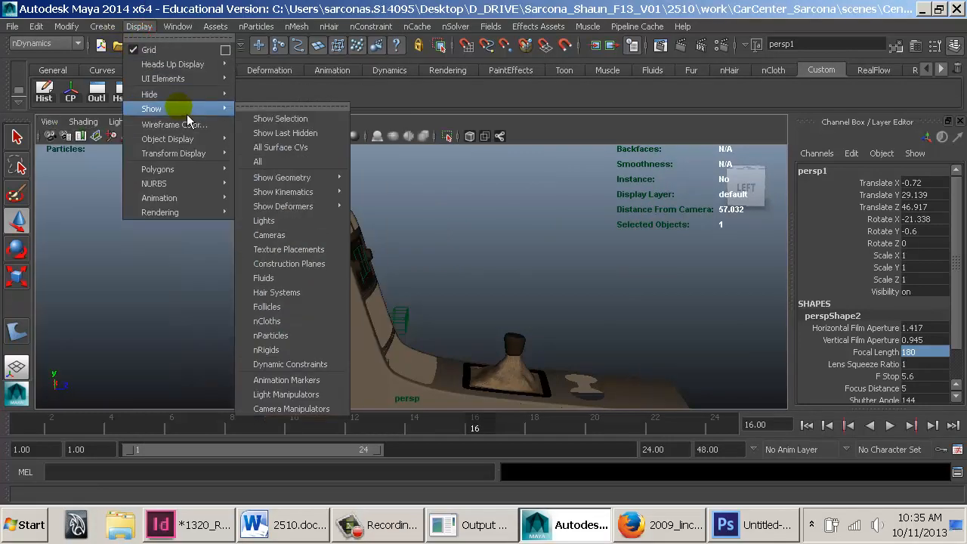
click(297, 236)
Select the front camera out beyond the console and hide it
alt+drag(522, 258, 681, 250)
alt+right_drag(681, 251, 332, 257)
alt+middle_drag(566, 254, 469, 291)
click(583, 266)
mouse_move(597, 265)
alt+mouse_down()
mouse_move(534, 277)
mouse_move(607, 261)
alt+mouse_up()
alt+right_drag(607, 261, 409, 251)
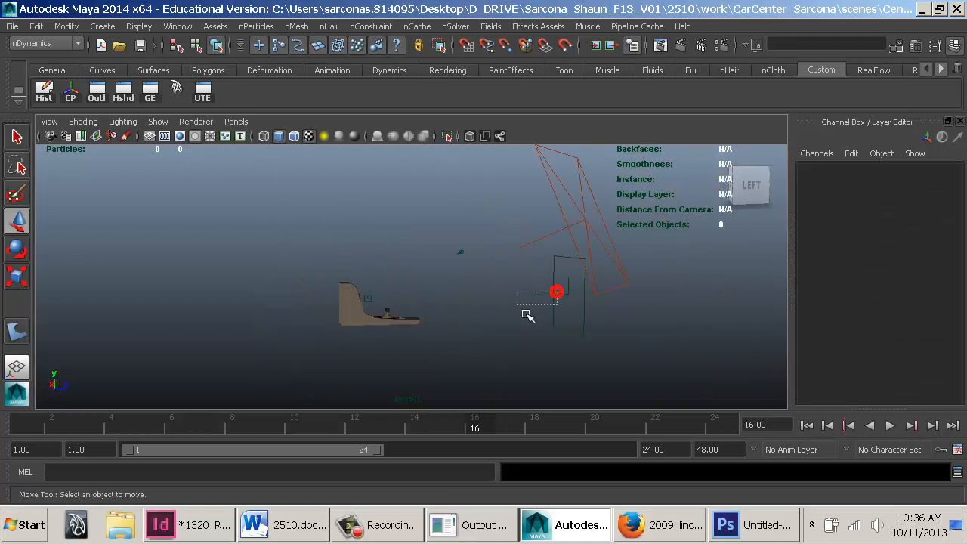
click(557, 289)
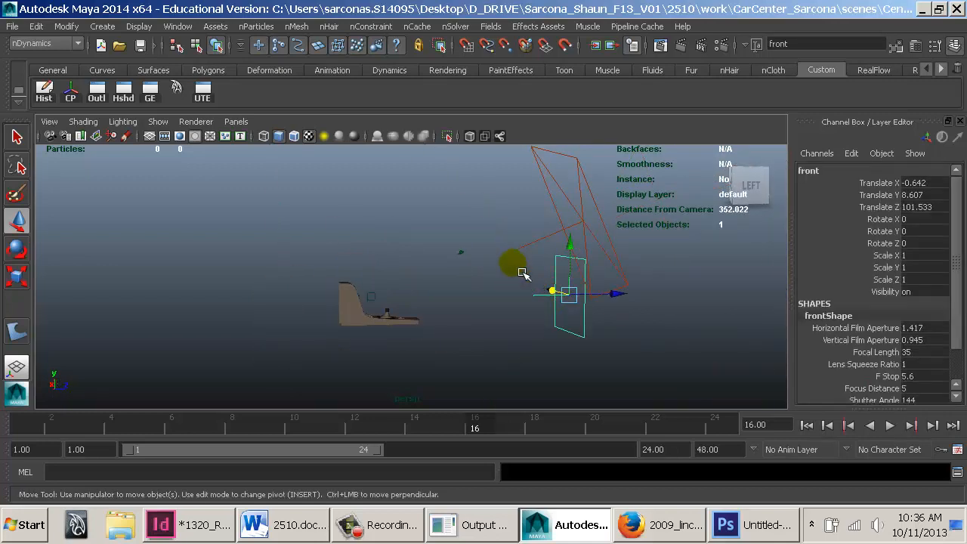
key(ctrl+h)
Select the persp1 camera and scale its icon up uniformly to about 16.8
alt+right_drag(443, 255, 658, 266)
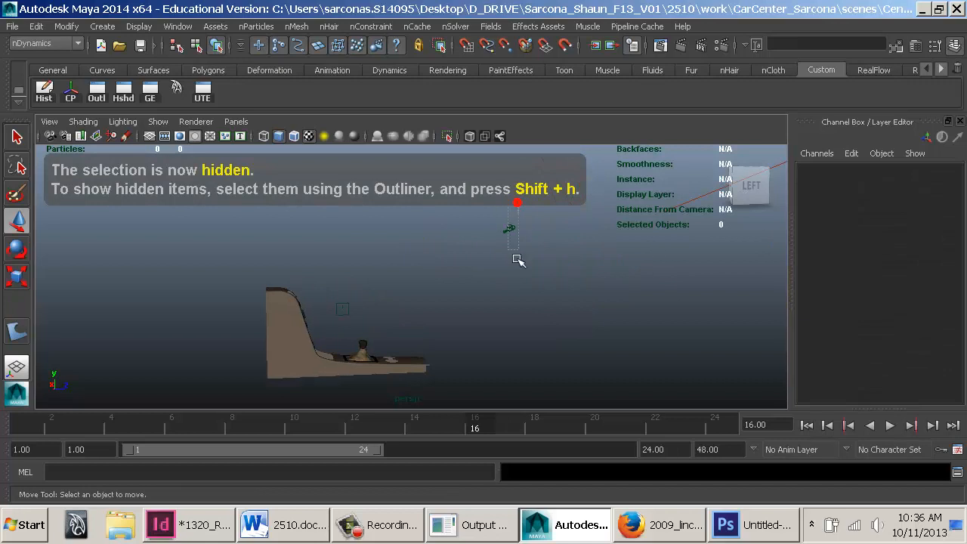
click(515, 253)
alt+drag(501, 259, 472, 274)
key(r)
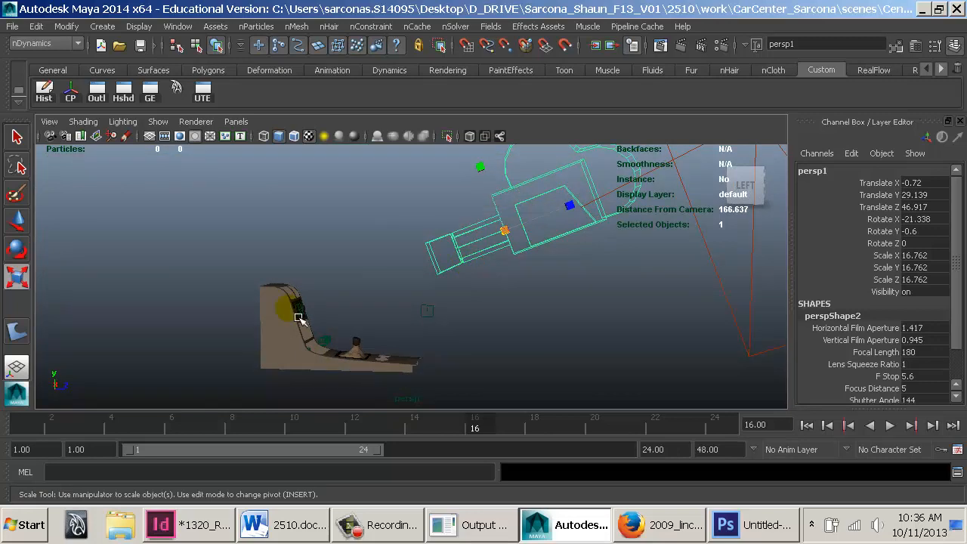
Select the side camera near the radio, hide it and clear the selection
alt+right_drag(292, 307, 341, 337)
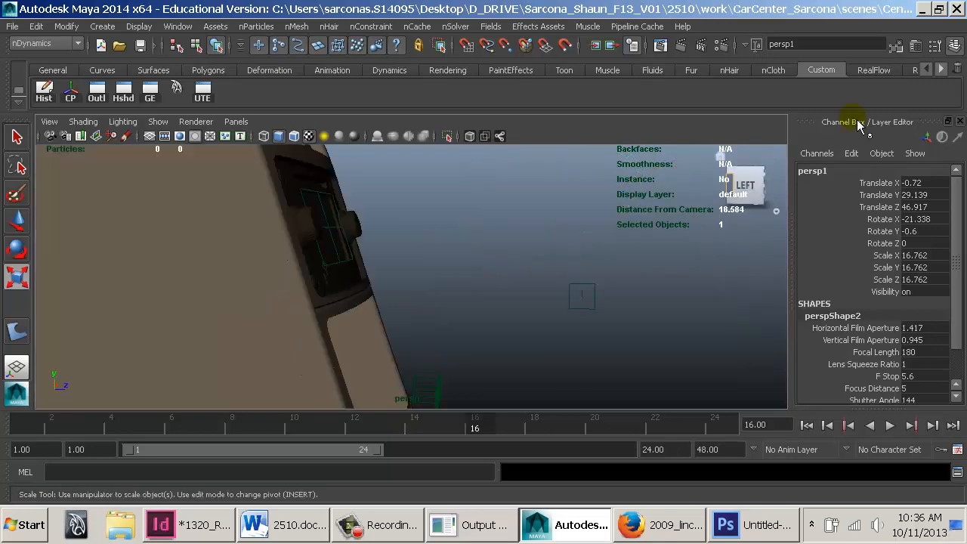
alt+middle_drag(577, 261, 637, 335)
click(603, 305)
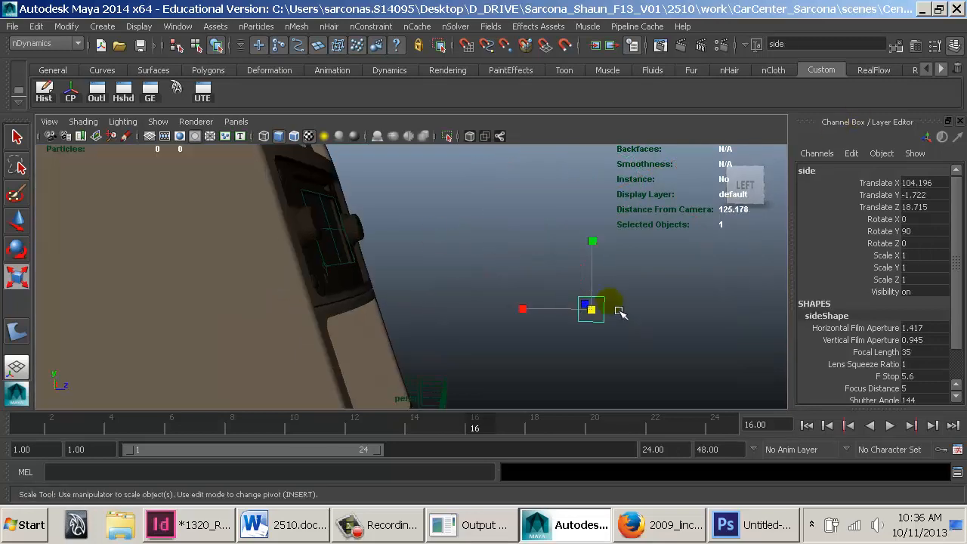
key(ctrl+h)
click(506, 302)
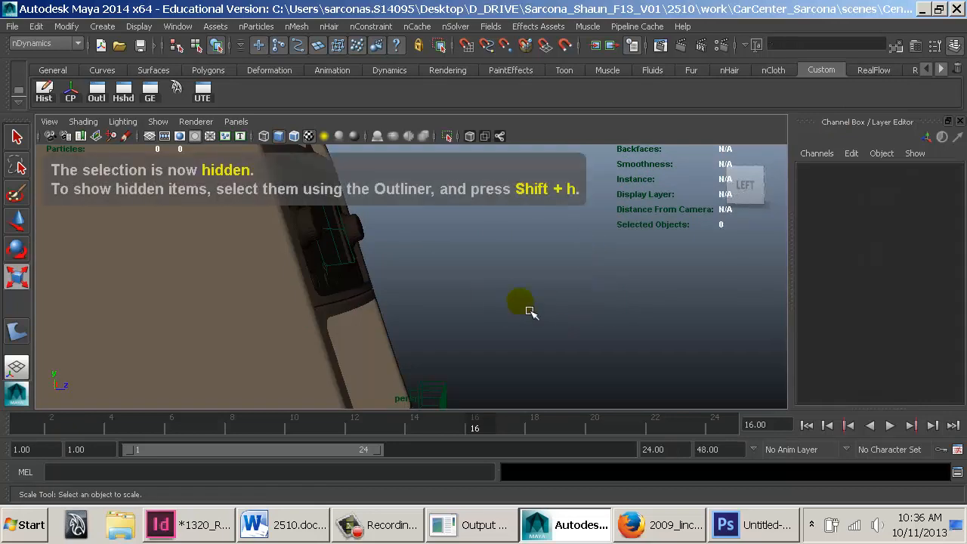
Select the radio's left knob and open the attributes of its radioFace_Solid_MIA material
alt+drag(465, 276, 333, 287)
alt+middle_drag(408, 283, 410, 279)
alt+drag(410, 279, 335, 295)
click(342, 258)
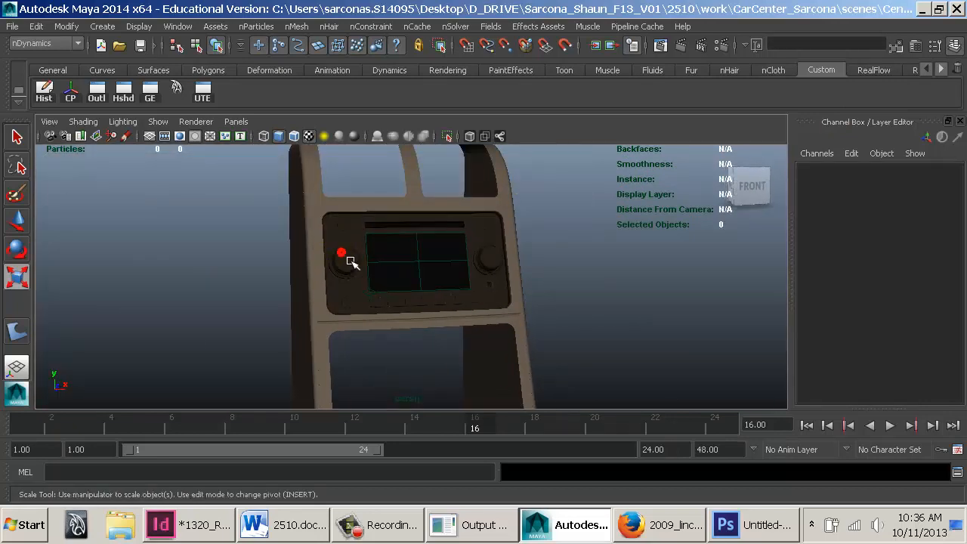
key(ctrl+a)
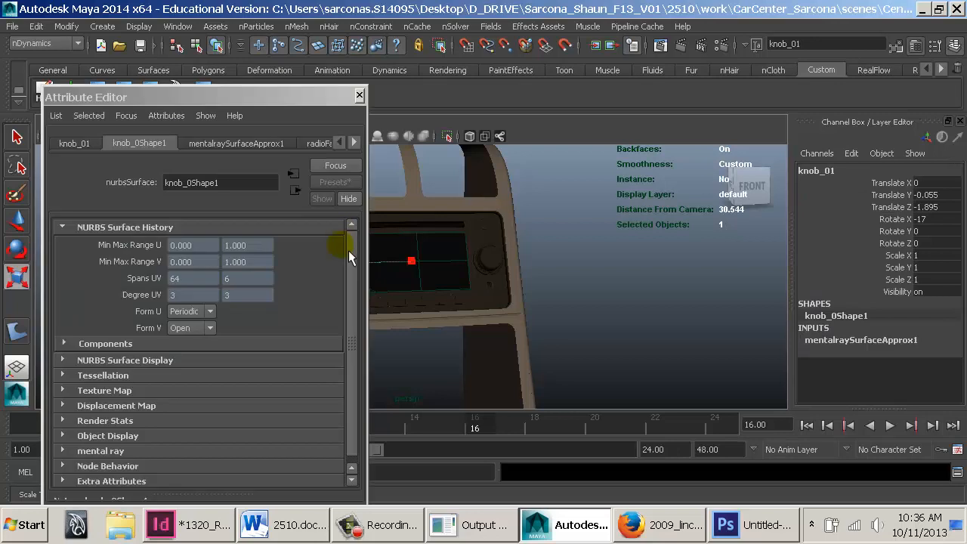
click(363, 146)
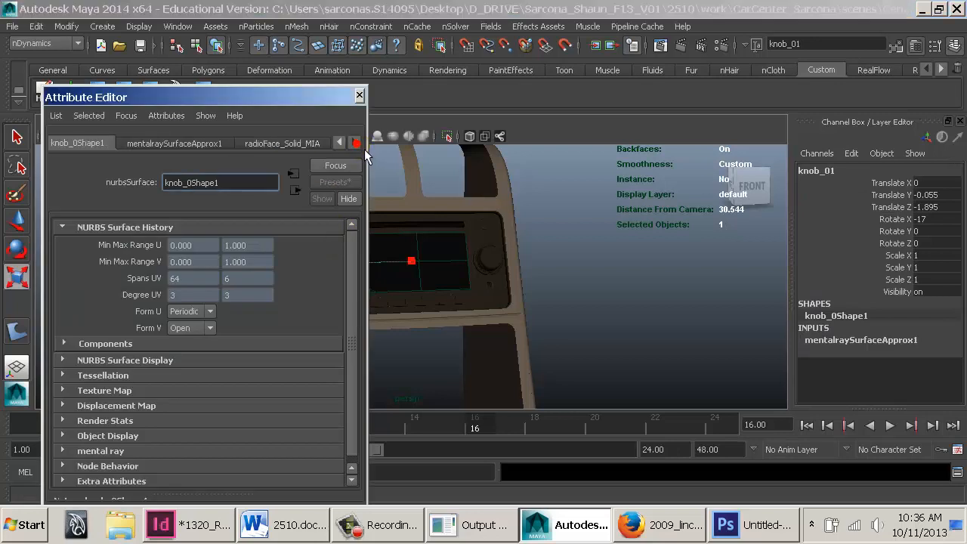
click(283, 142)
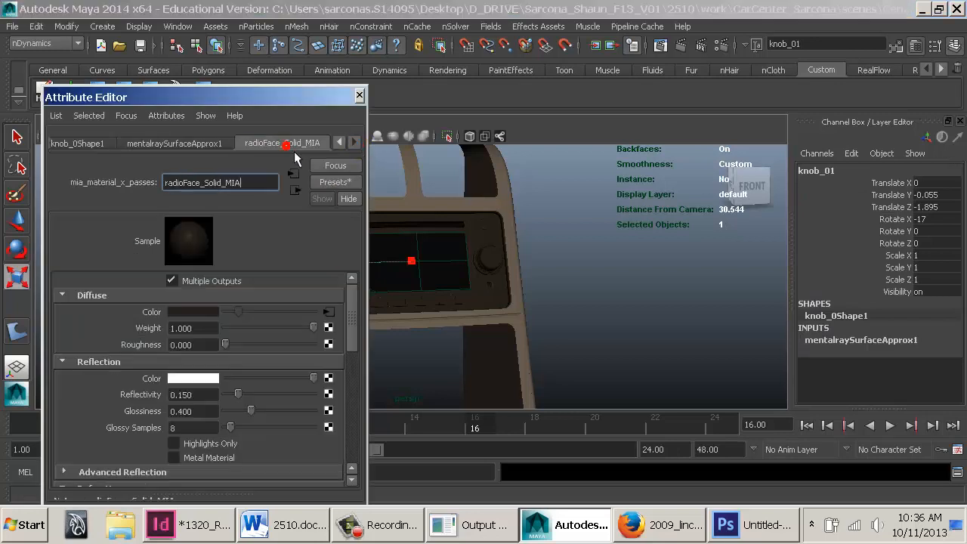
Open the gamma correction color feeding the material's diffuse color and read it as RGB, 0 to 255
click(327, 312)
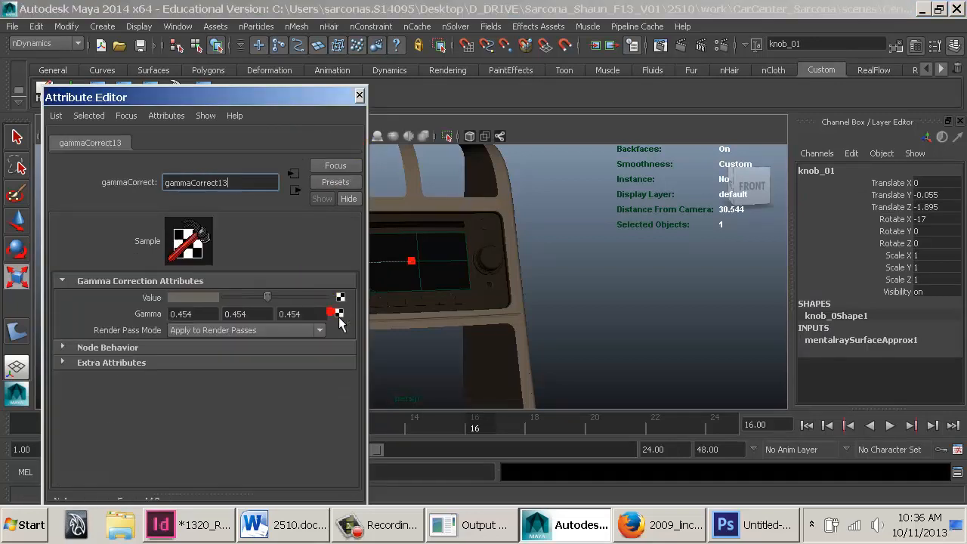
click(211, 300)
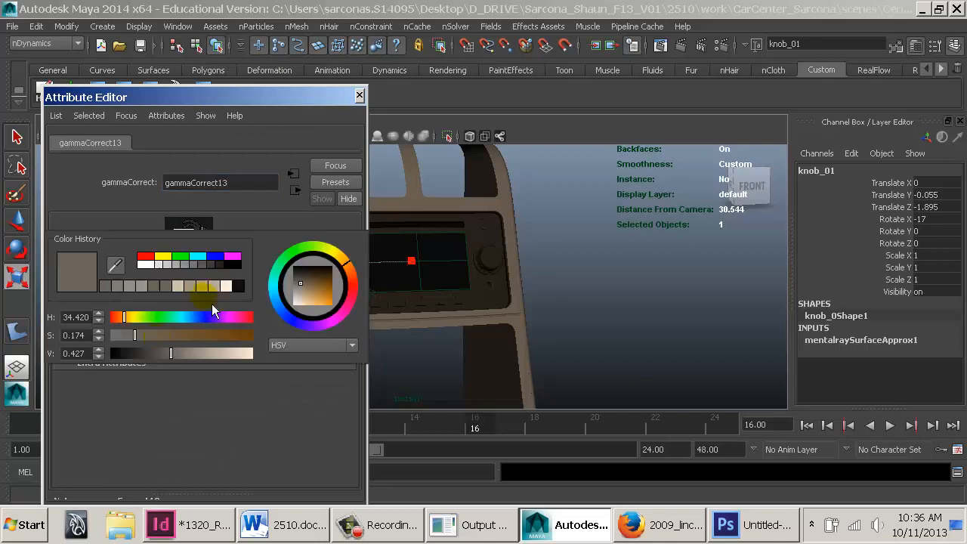
click(290, 346)
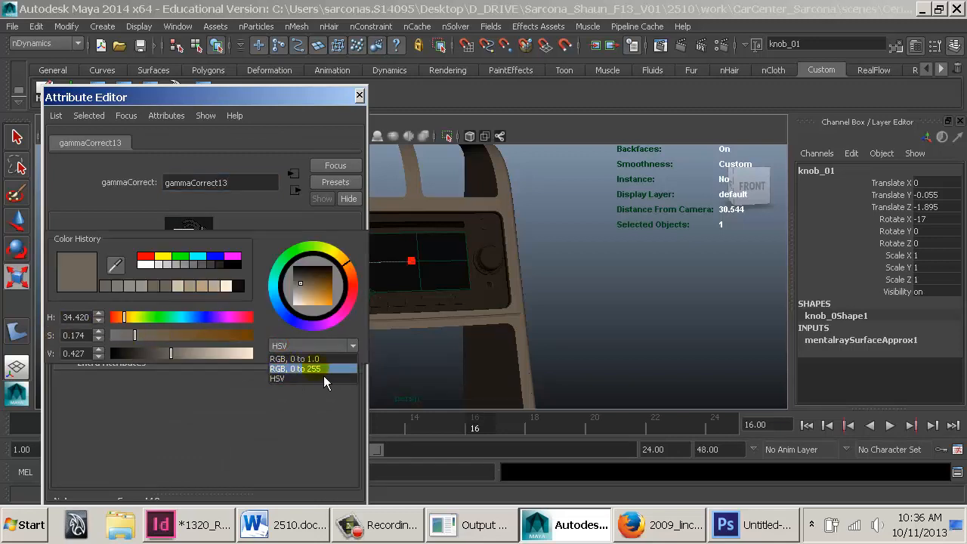
click(316, 369)
double_click(71, 317)
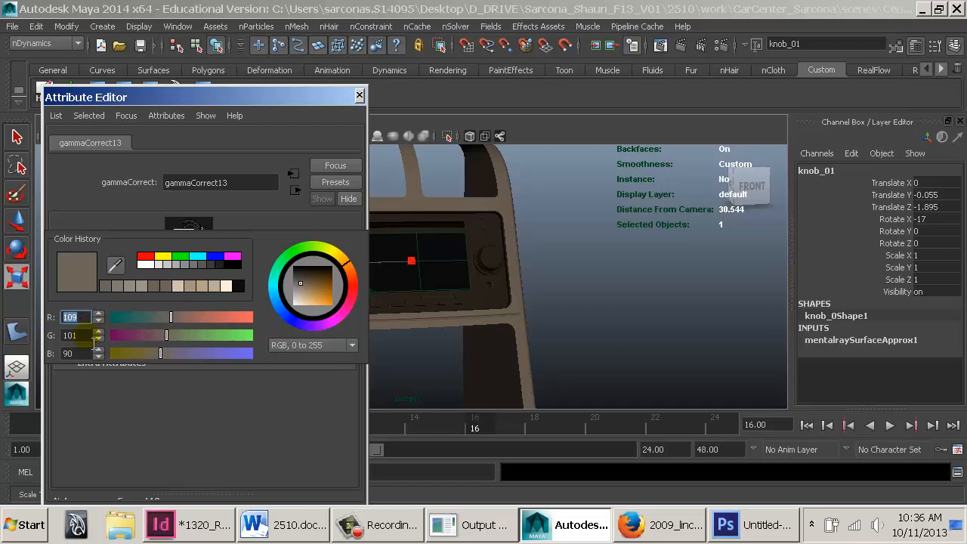
Switch to Photoshop and set the foreground color to RGB 109, 101, 90
click(727, 525)
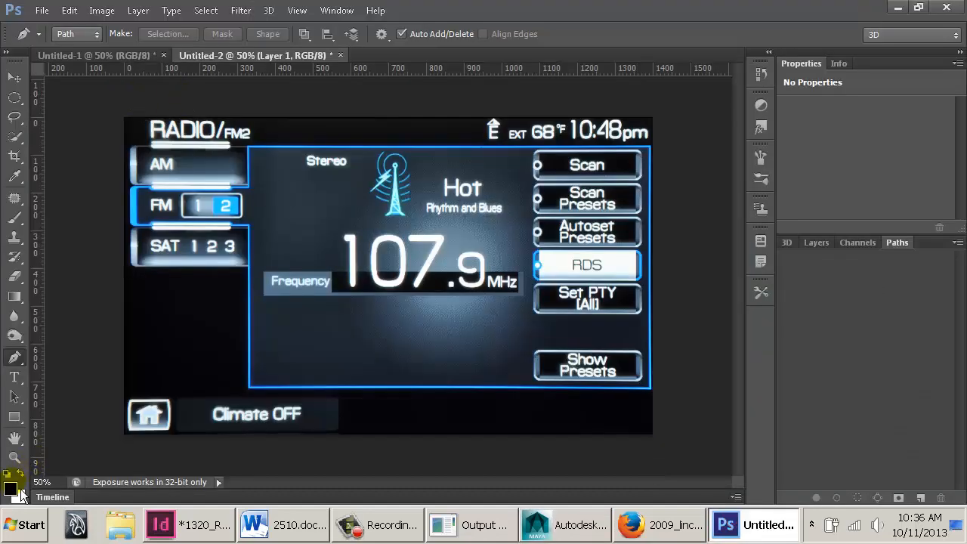
click(21, 490)
drag(926, 125, 575, 128)
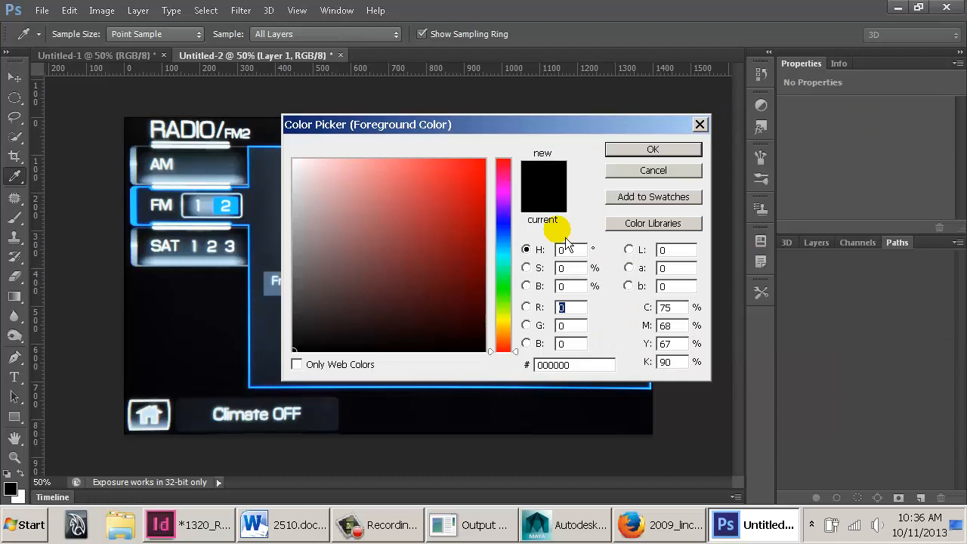
text(109)
double_click(569, 326)
text(10)
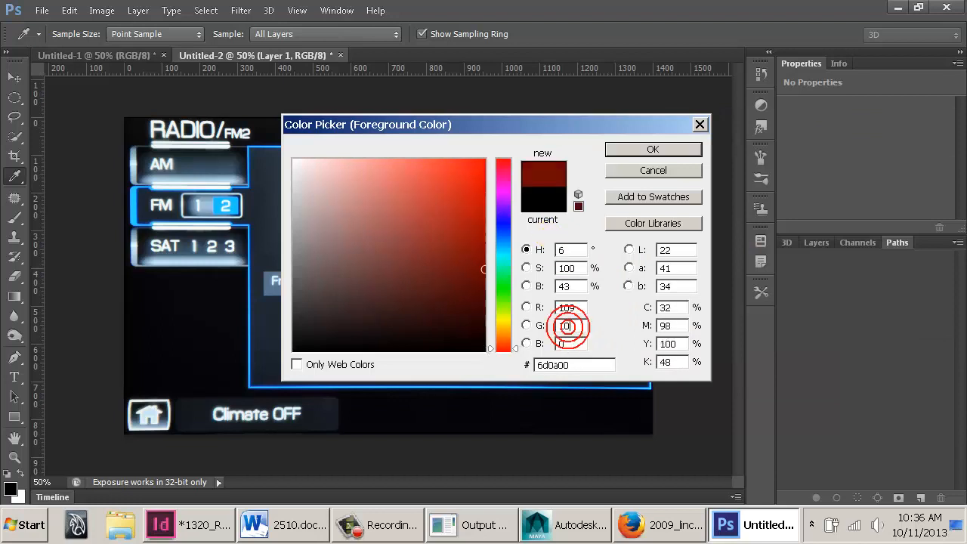
text(1)
key(Tab)
text(90)
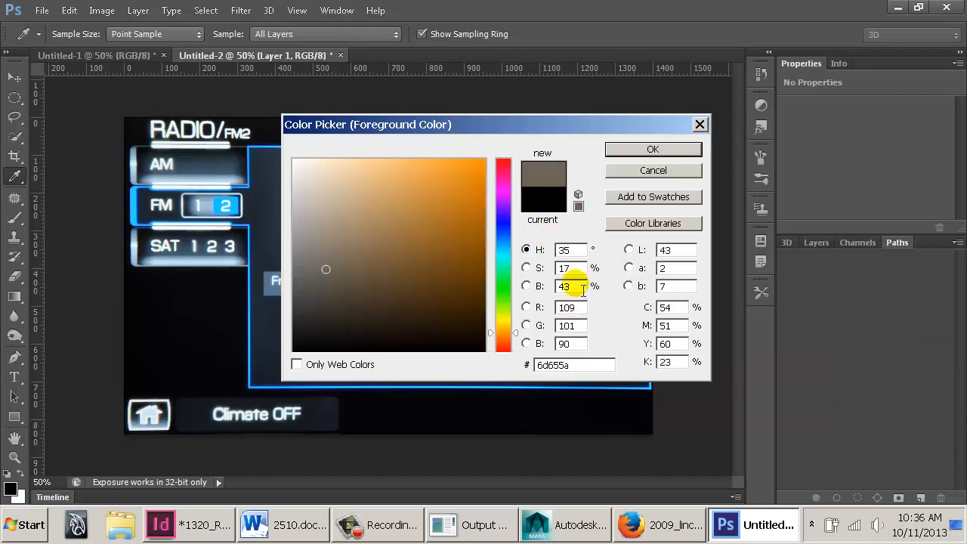
click(639, 151)
Return to Maya and break the gamma correction connection on the diffuse color of radioFace_Solid_MIA
key(alt+Tab)
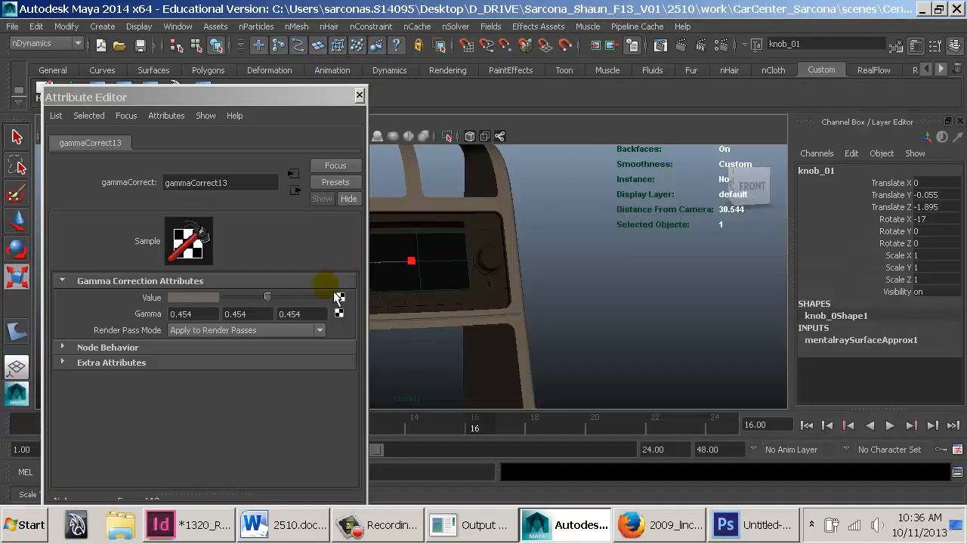
click(296, 192)
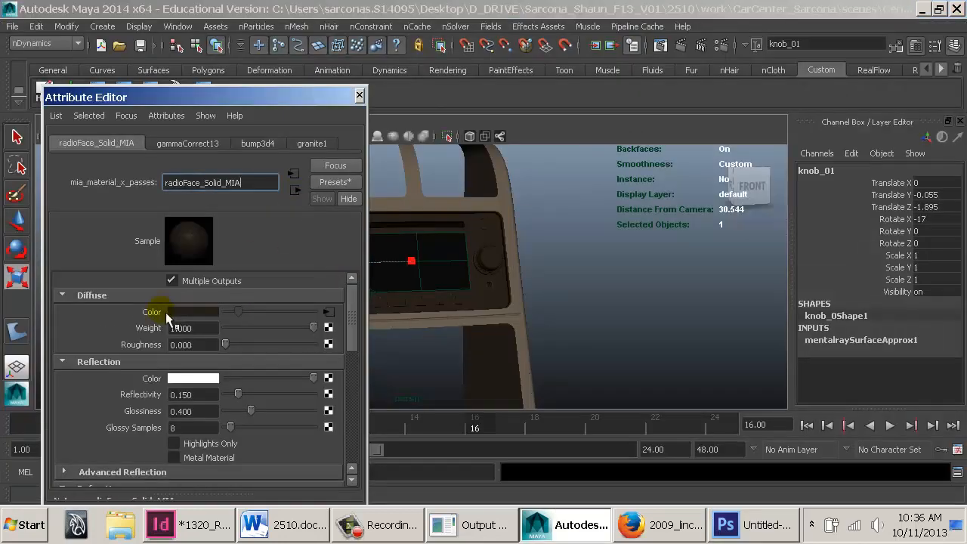
right_click(165, 312)
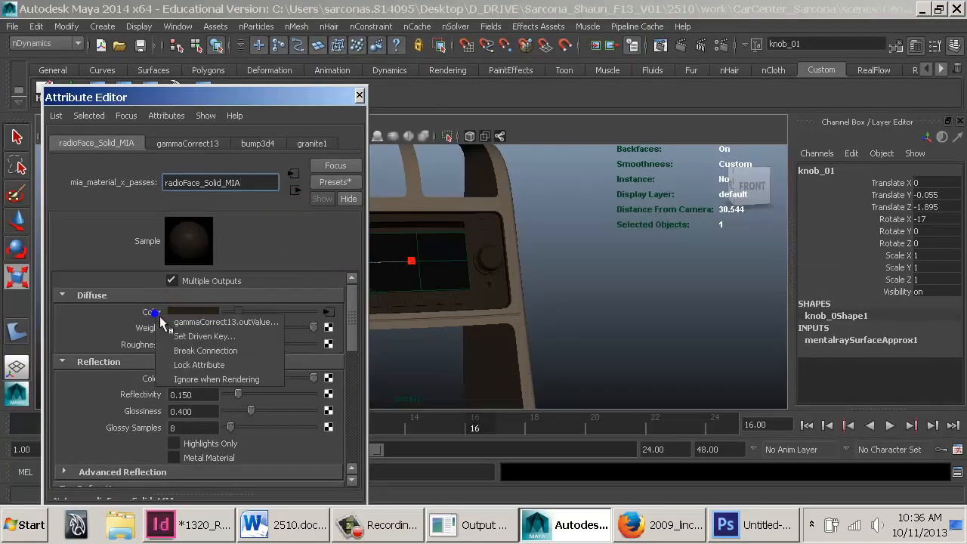
click(190, 353)
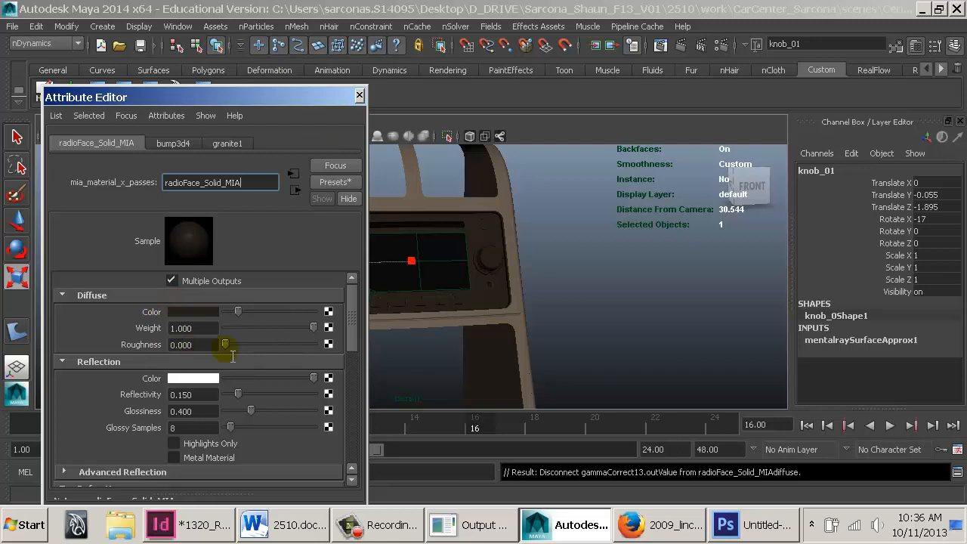
Connect a File texture, created as a projection, to the material's diffuse color
click(330, 313)
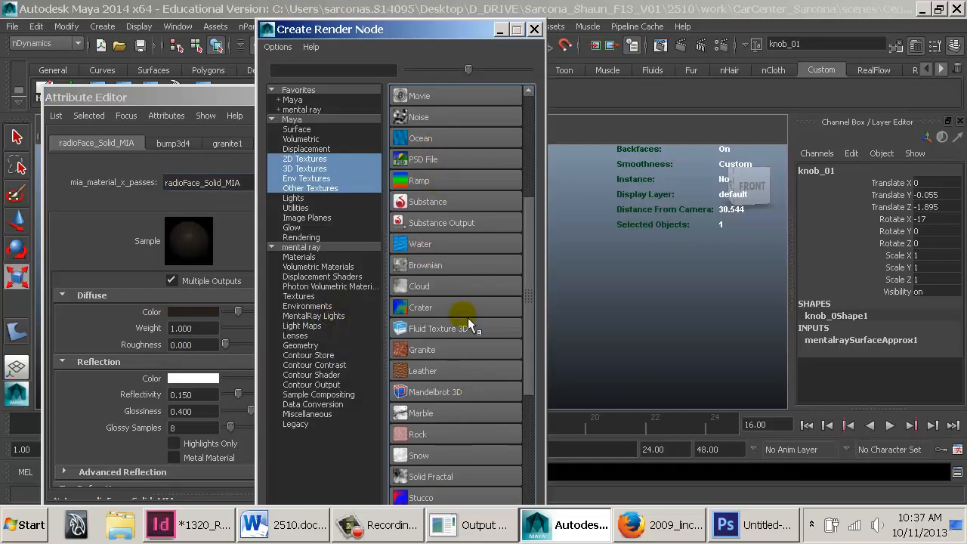
scroll(463, 233, up, 5)
right_click(434, 157)
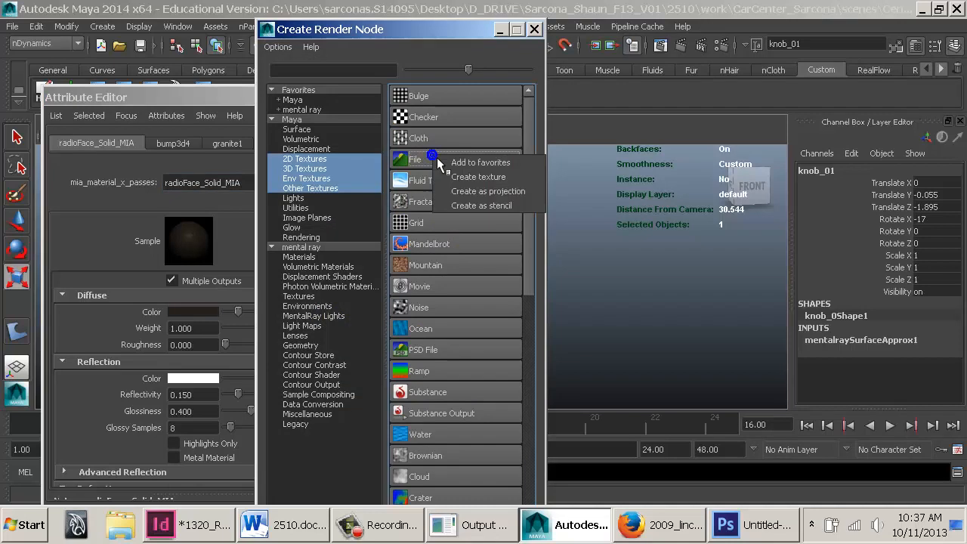
click(459, 190)
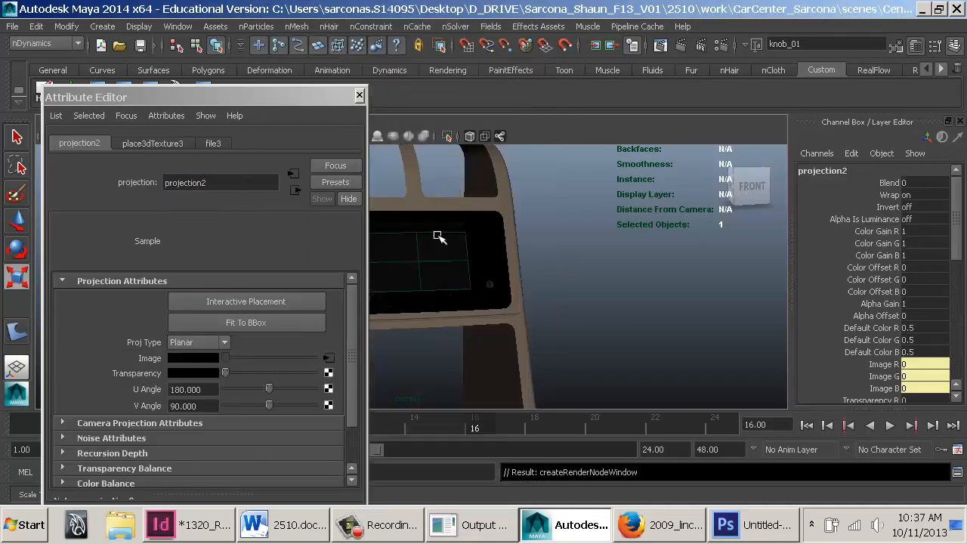
Set the projection type to Perspective and link the projection to the perspShape2 camera
click(195, 344)
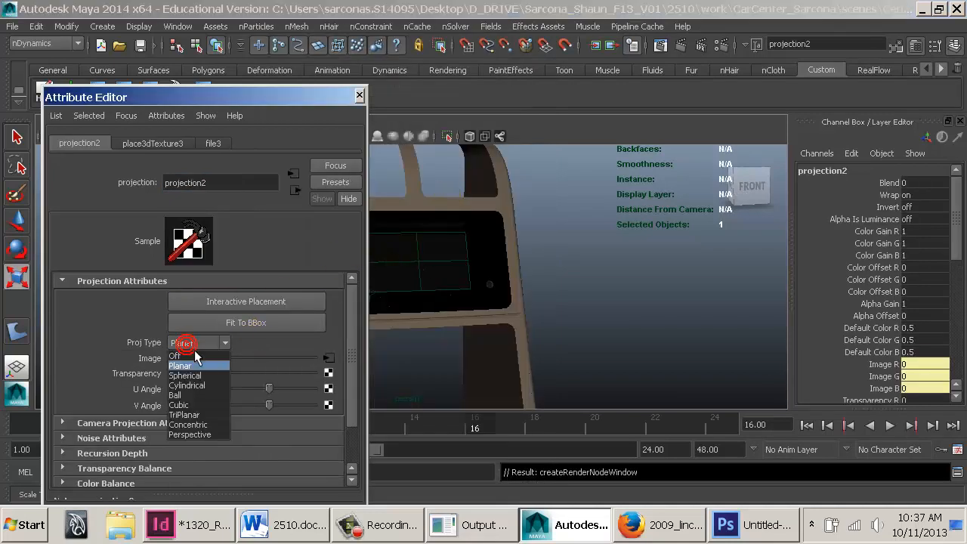
click(206, 437)
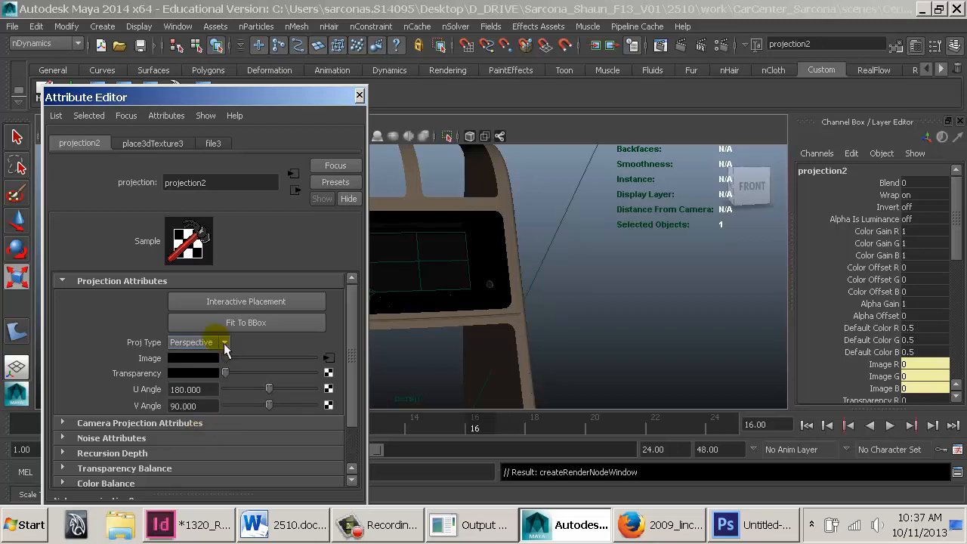
click(131, 425)
scroll(236, 435, down, 2)
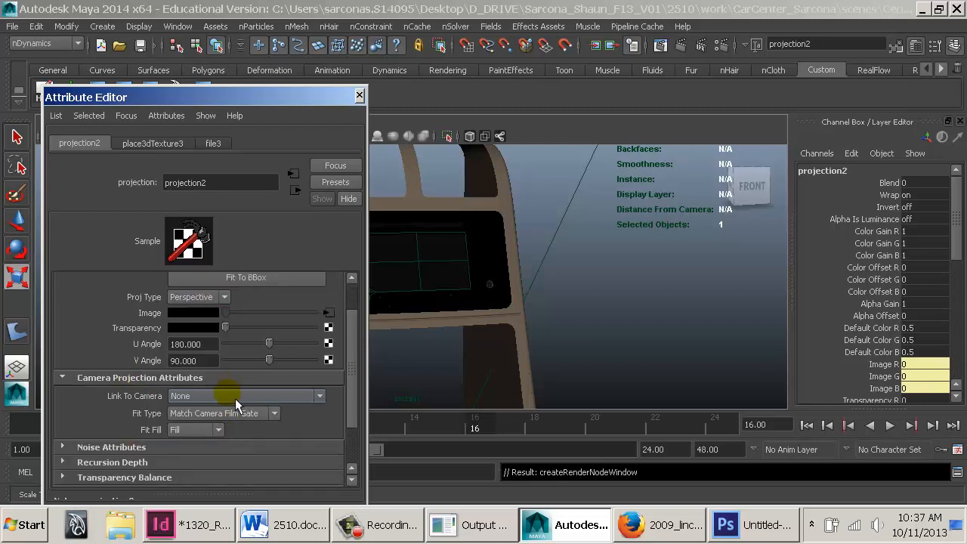
click(235, 398)
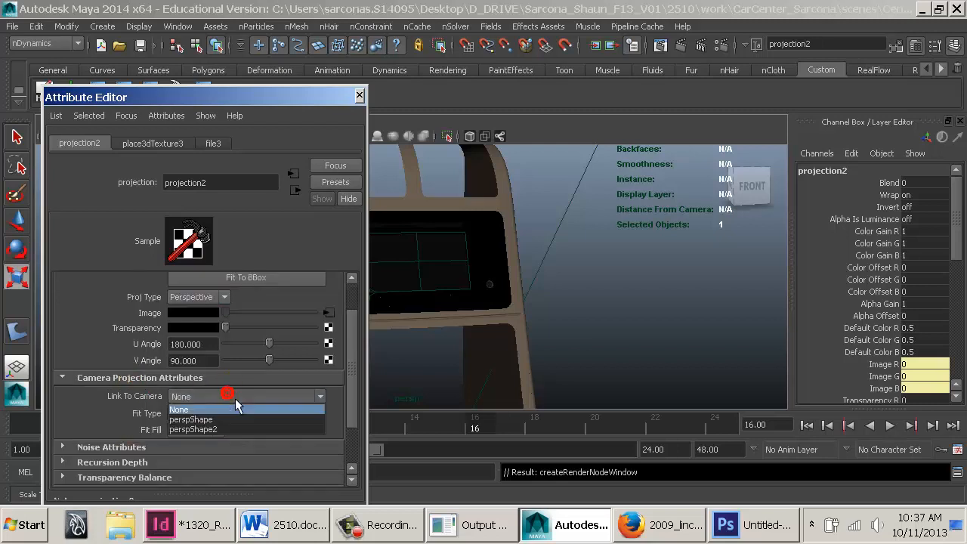
click(208, 435)
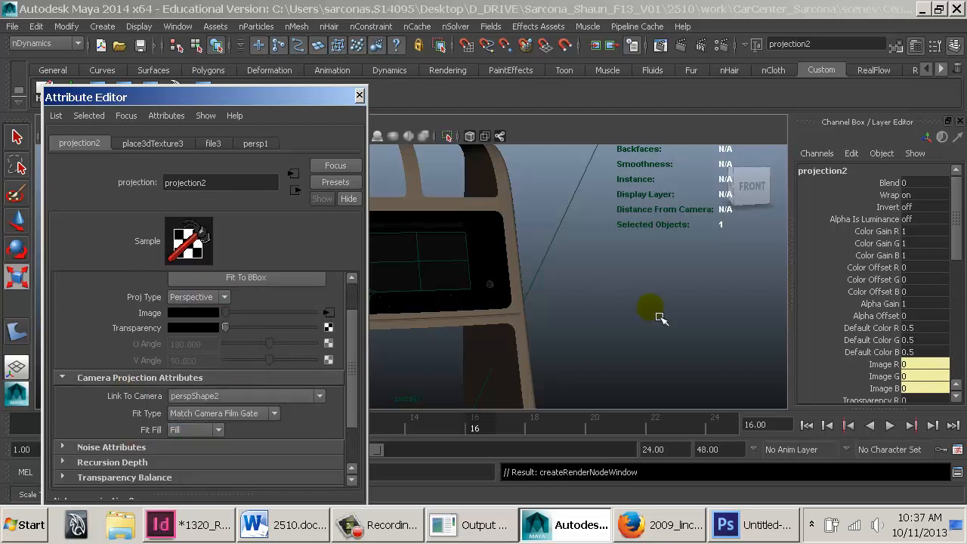
Examine how the linked camera and its projection frustum line up with the console and radio face
alt+right_drag(716, 328, 455, 312)
alt+right_drag(582, 311, 425, 311)
alt+drag(549, 290, 668, 294)
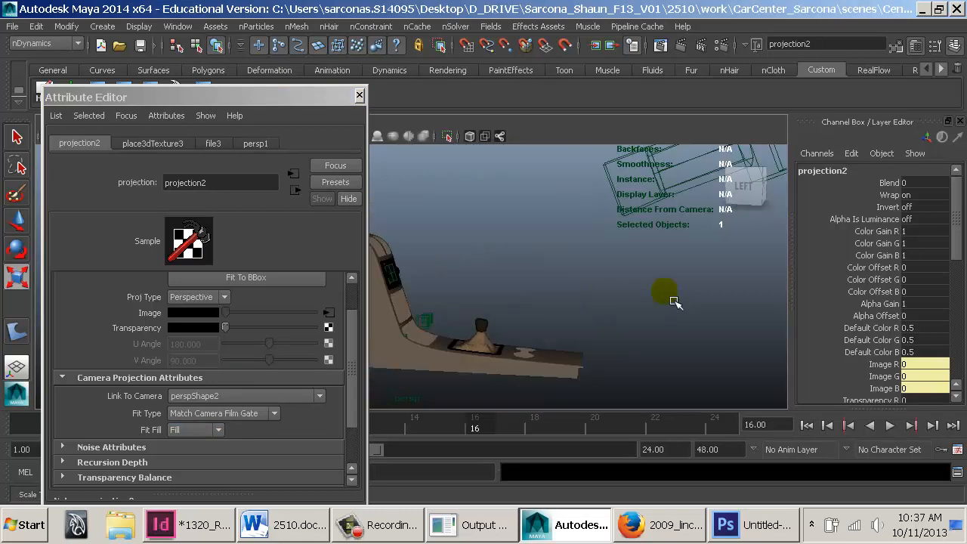
alt+right_drag(664, 291, 481, 294)
alt+middle_drag(497, 297, 678, 265)
alt+right_drag(678, 265, 557, 283)
alt+drag(559, 278, 615, 261)
alt+drag(515, 255, 385, 276)
alt+drag(481, 280, 454, 275)
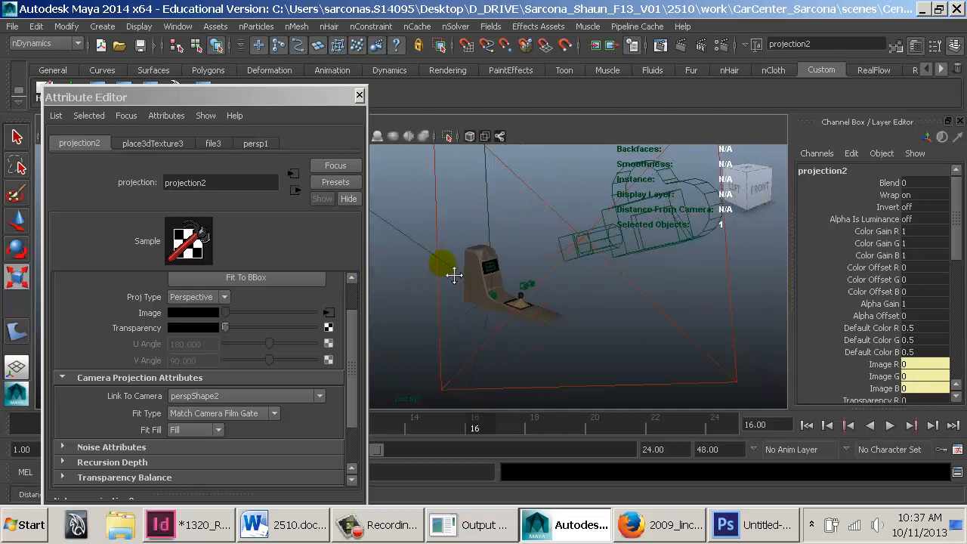
alt+right_drag(452, 272, 688, 292)
alt+middle_drag(688, 293, 477, 287)
alt+right_drag(477, 287, 520, 277)
alt+middle_drag(423, 282, 476, 306)
alt+right_drag(476, 305, 610, 310)
alt+middle_drag(609, 310, 540, 279)
alt+right_drag(540, 278, 609, 294)
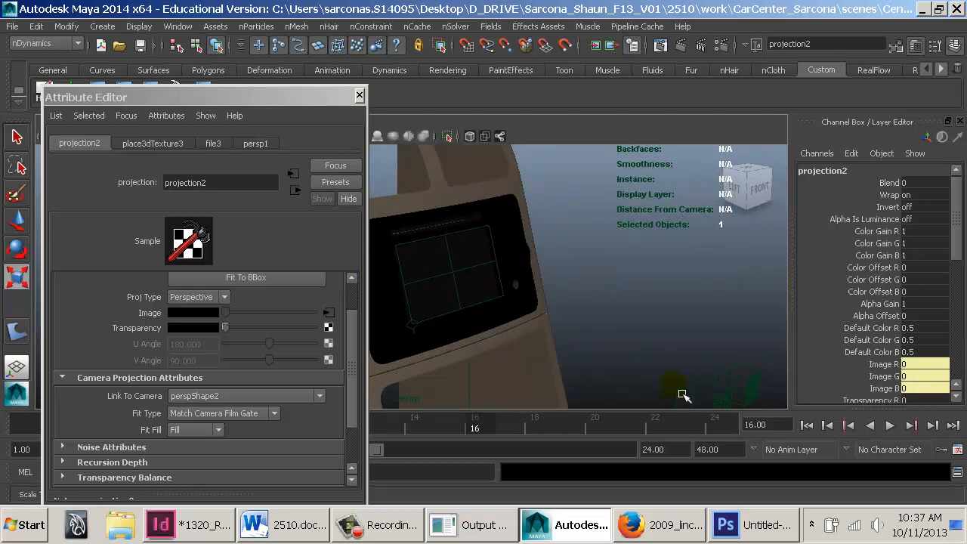
Switch to Photoshop and create a new 960 by 540 pixel document at 72 pixels/inch, 8-bit RGB, with a white background
click(748, 532)
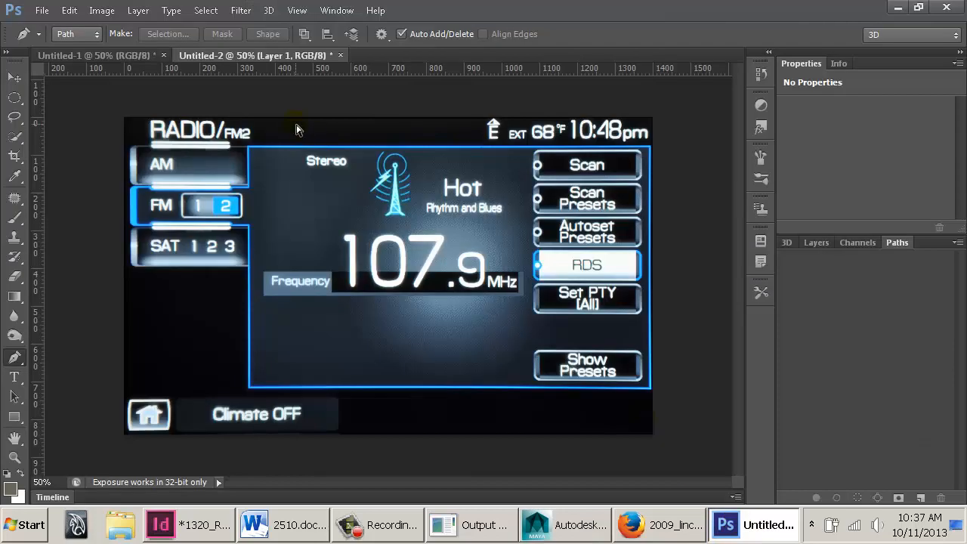
key(ctrl+n)
click(479, 219)
click(459, 228)
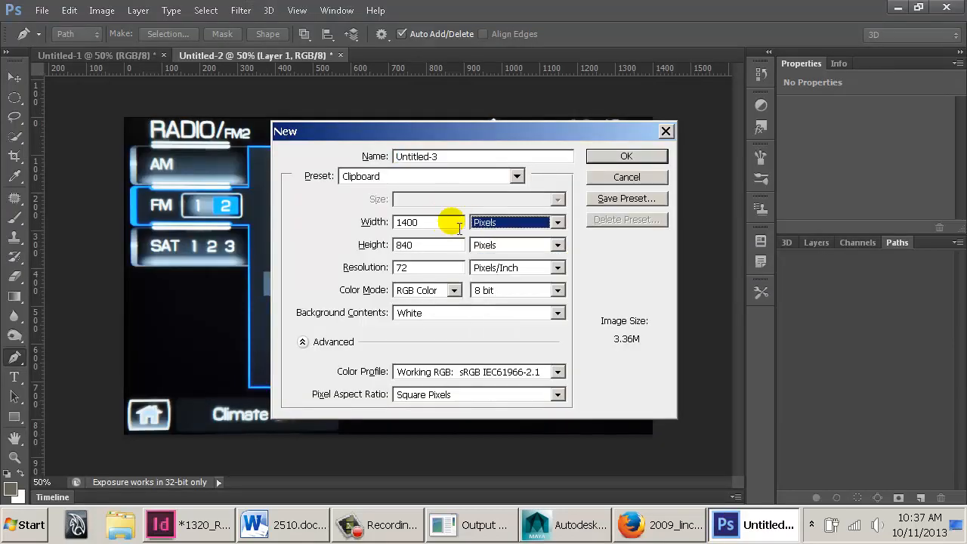
double_click(443, 222)
text(960)
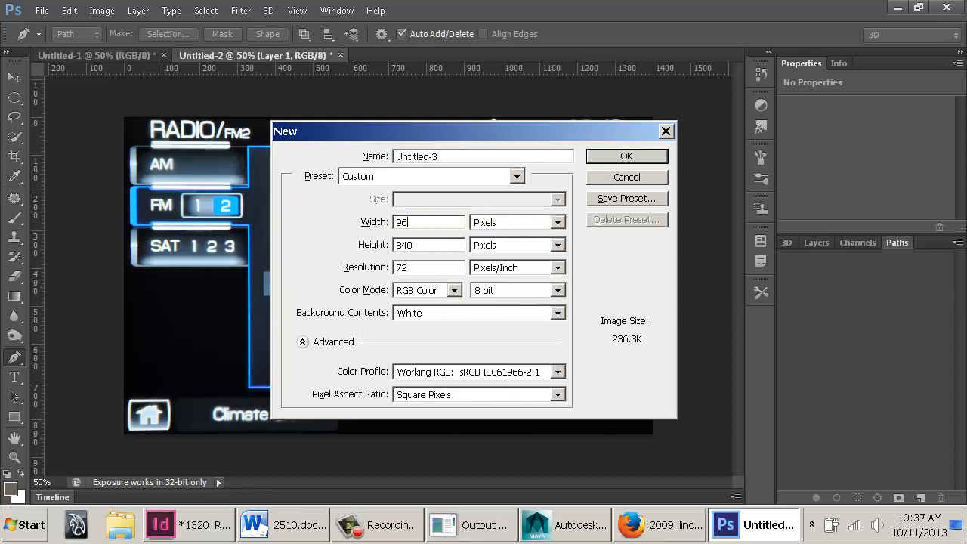
key(Tab)
key(Tab)
text(540)
key(Tab)
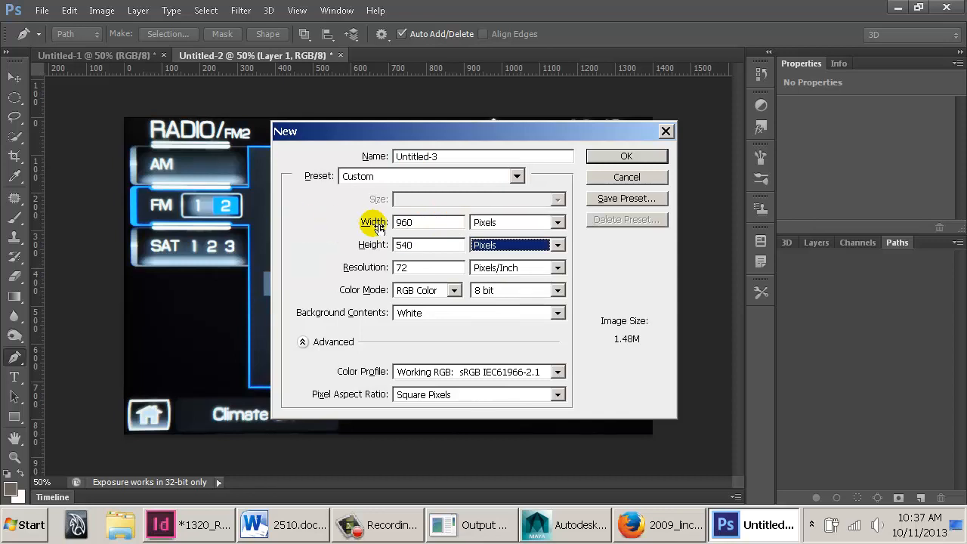
double_click(421, 222)
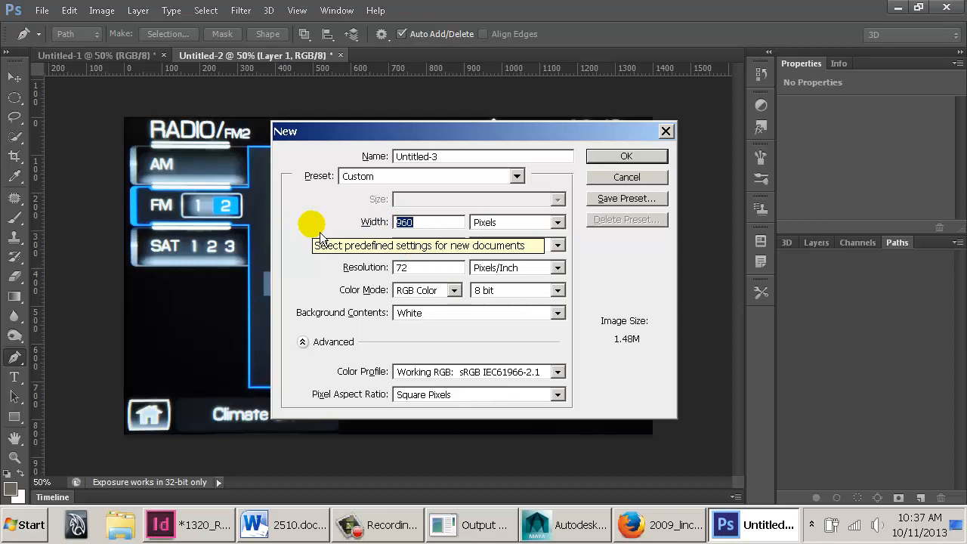
double_click(423, 221)
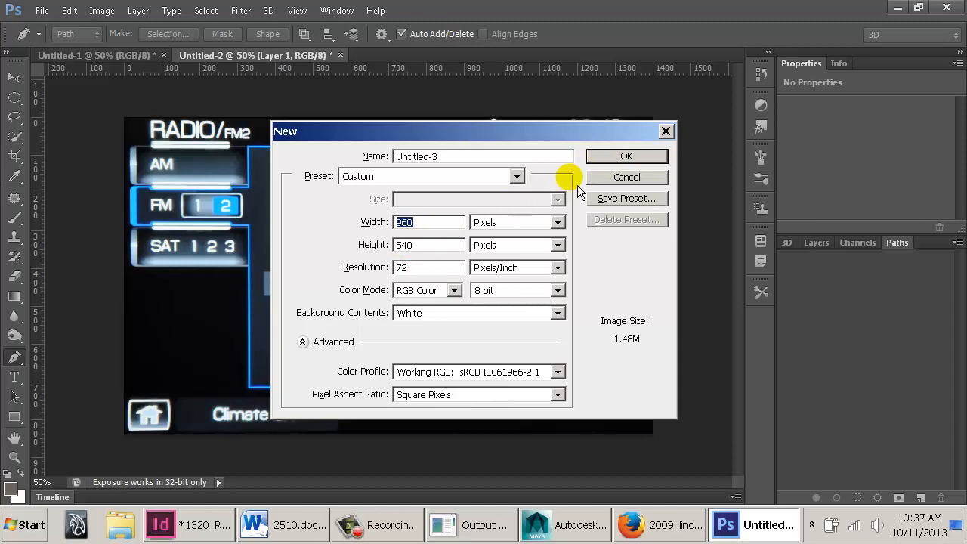
click(609, 156)
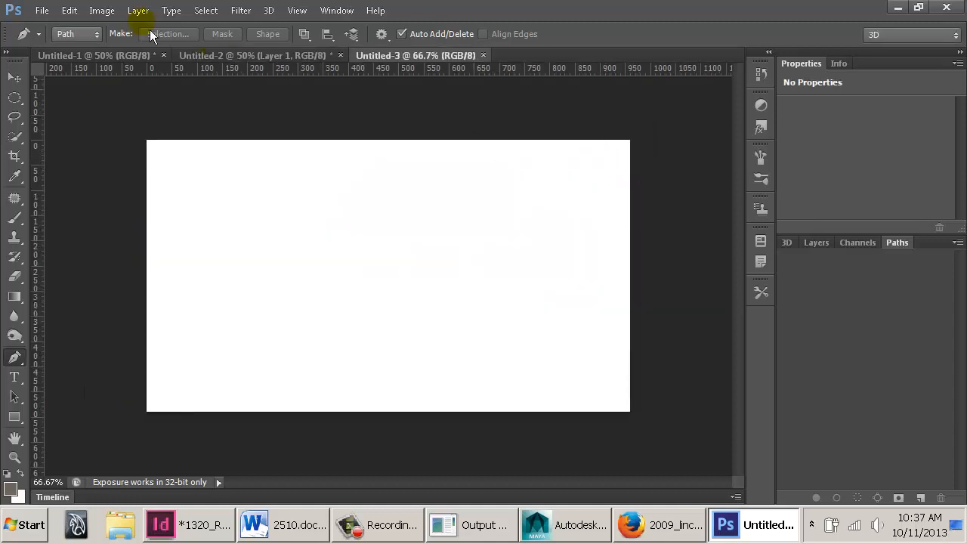
Start resizing the blank document, setting its width to 2048 pixels with proportions constrained
click(102, 11)
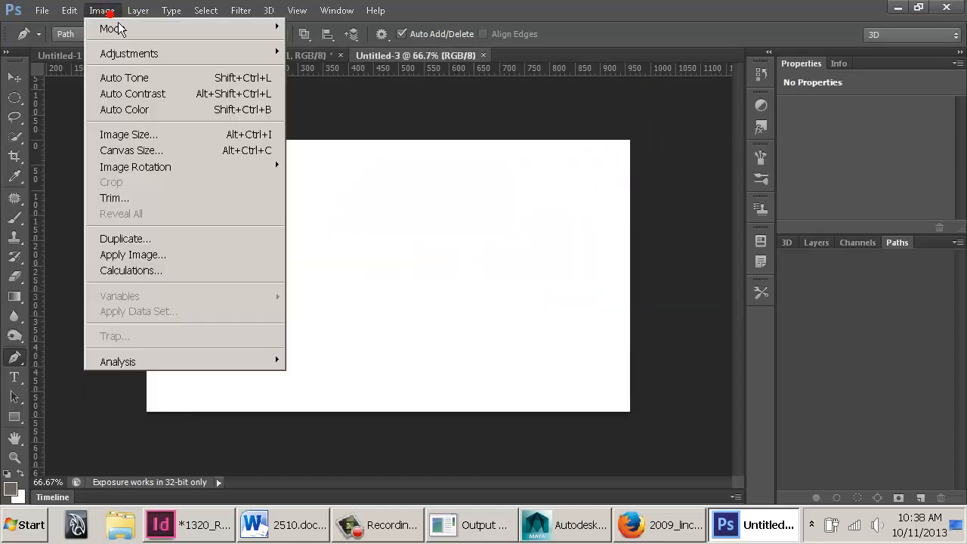
click(151, 140)
drag(670, 183, 430, 176)
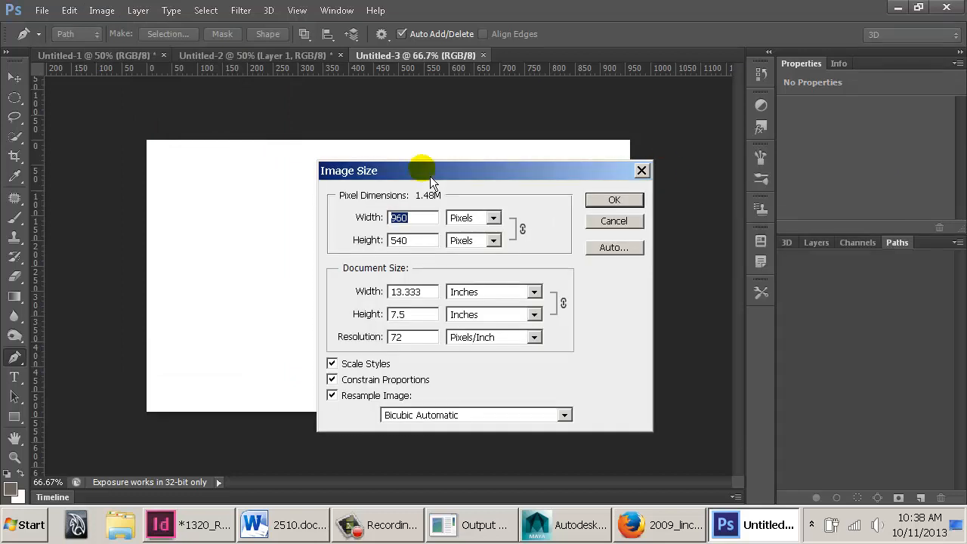
text(2048)
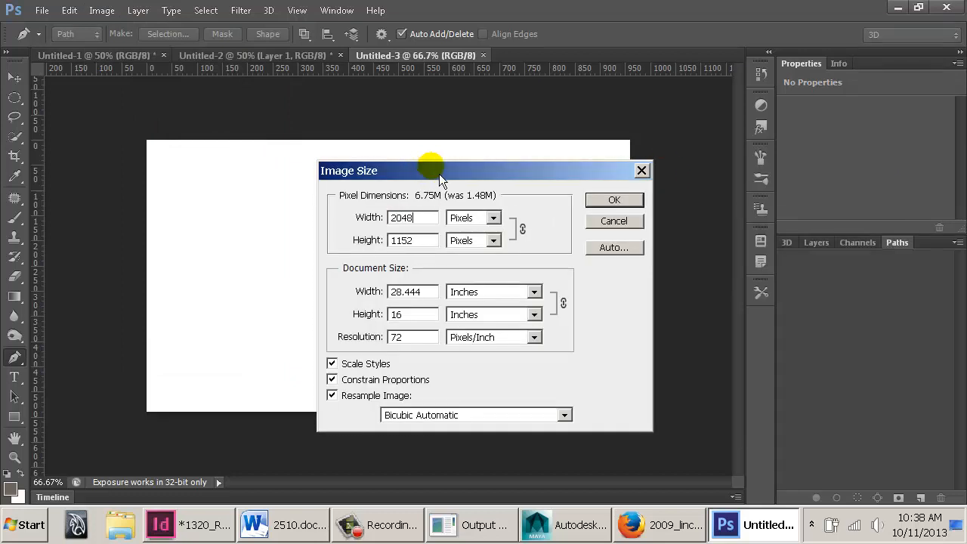
Try a larger image width of 4096 pixels with proportions constrained
click(421, 238)
double_click(422, 238)
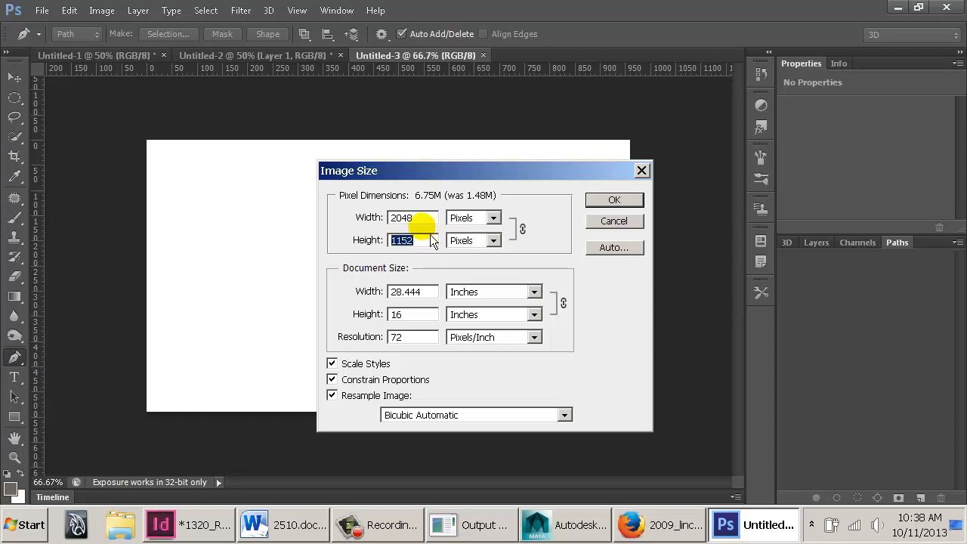
double_click(424, 218)
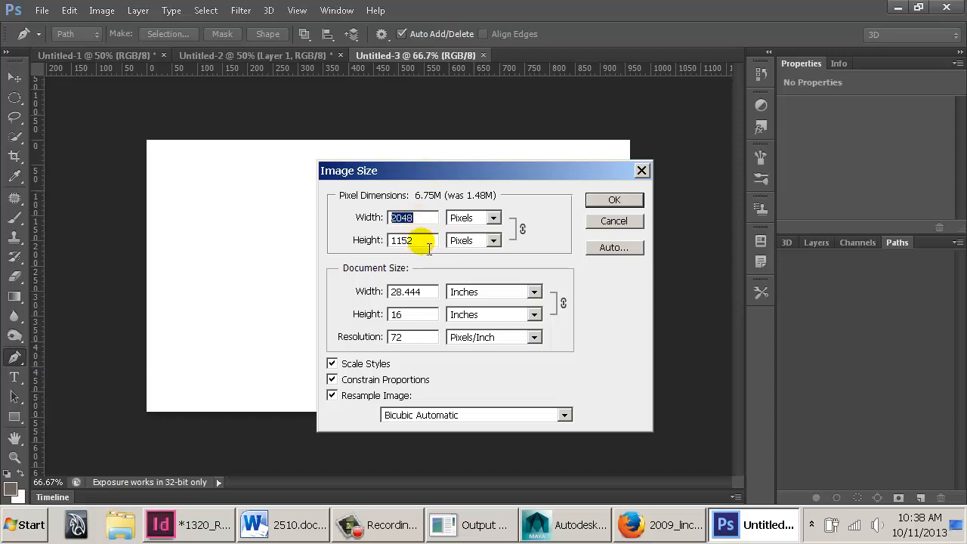
text(4096)
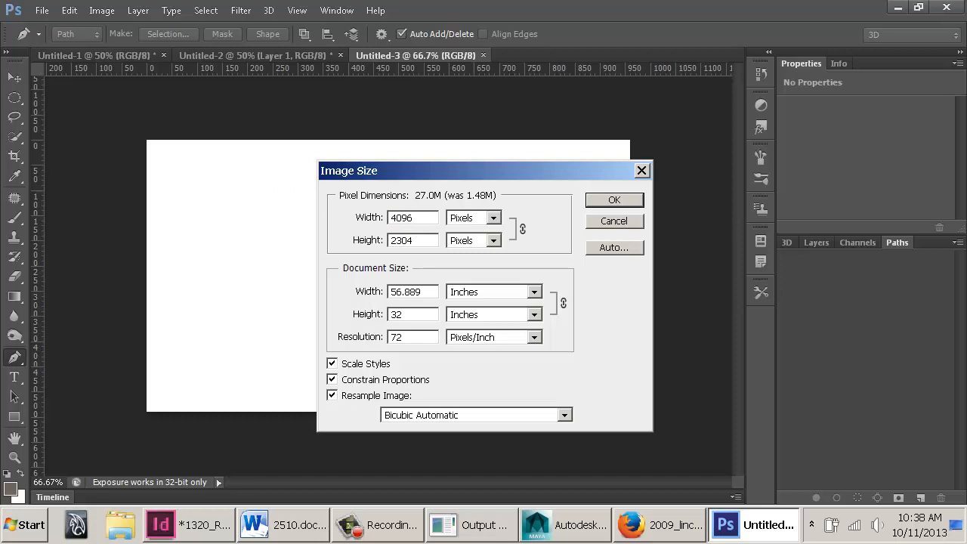
Return the width to 2048 pixels, with a proportional height of 1152, and apply the resize
click(414, 218)
drag(421, 219, 335, 212)
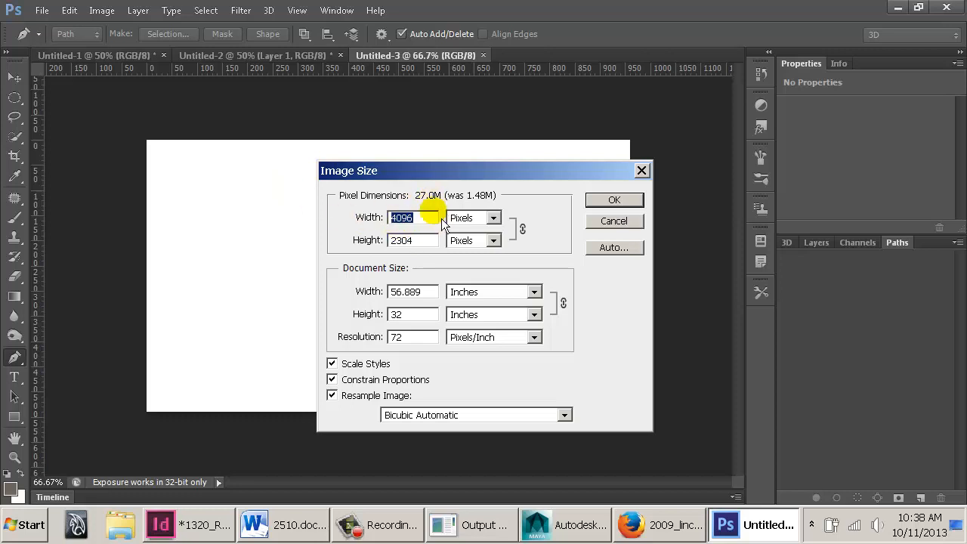
drag(432, 221, 306, 217)
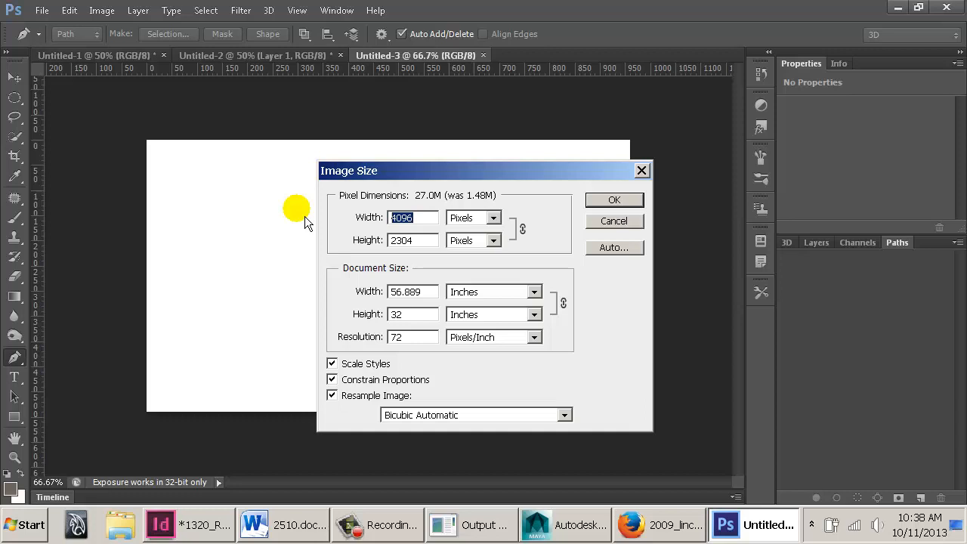
text(2048)
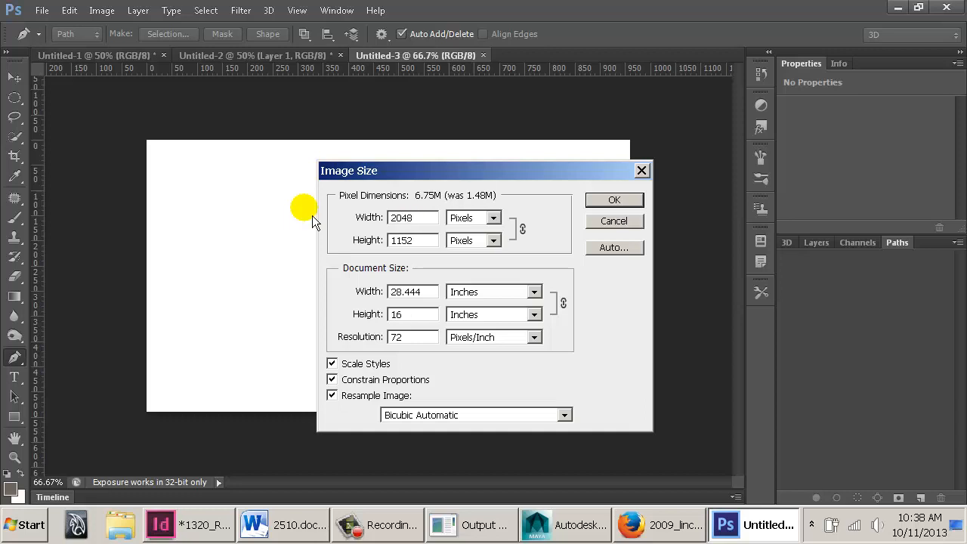
click(618, 199)
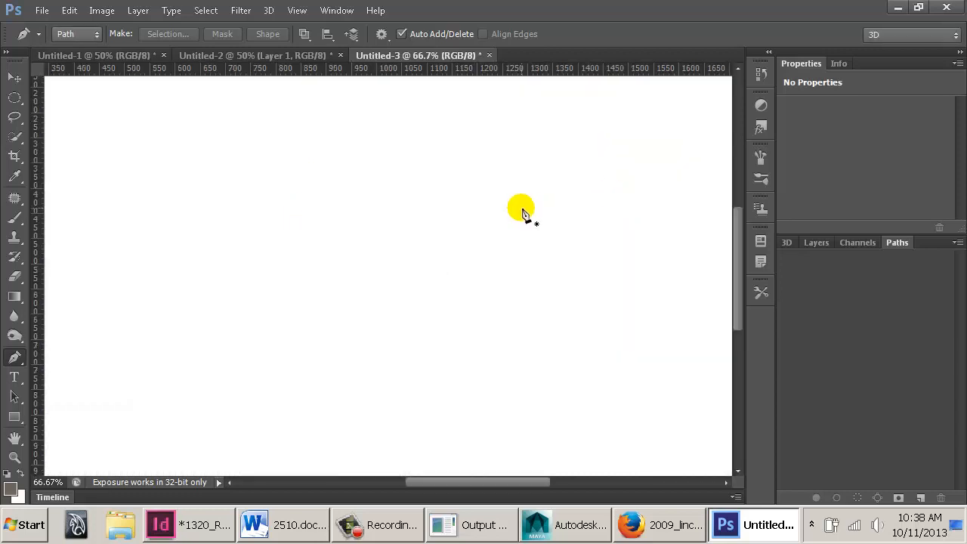
Paint the word TEST in large letters across the white Background layer with the 45-pixel brush
key(ctrl+minus)
key(t)
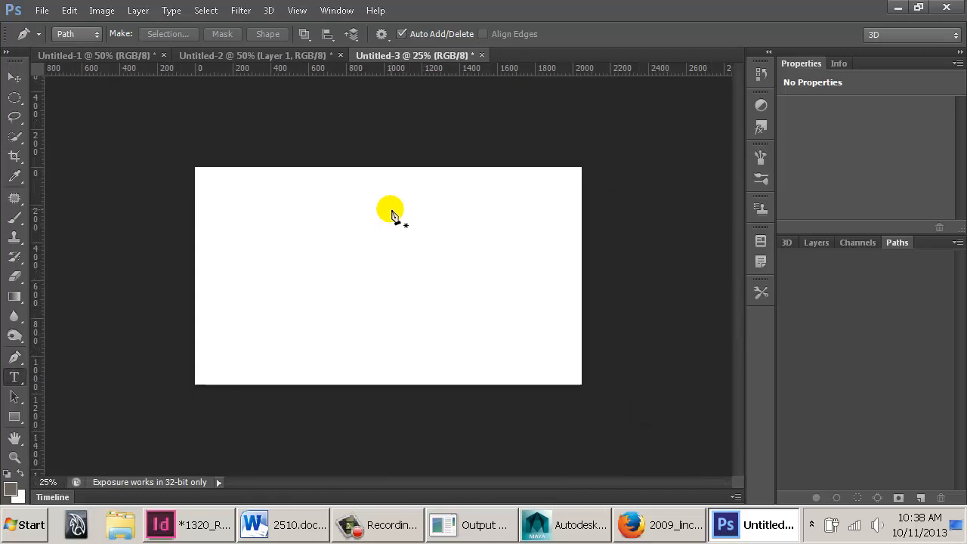
key(b)
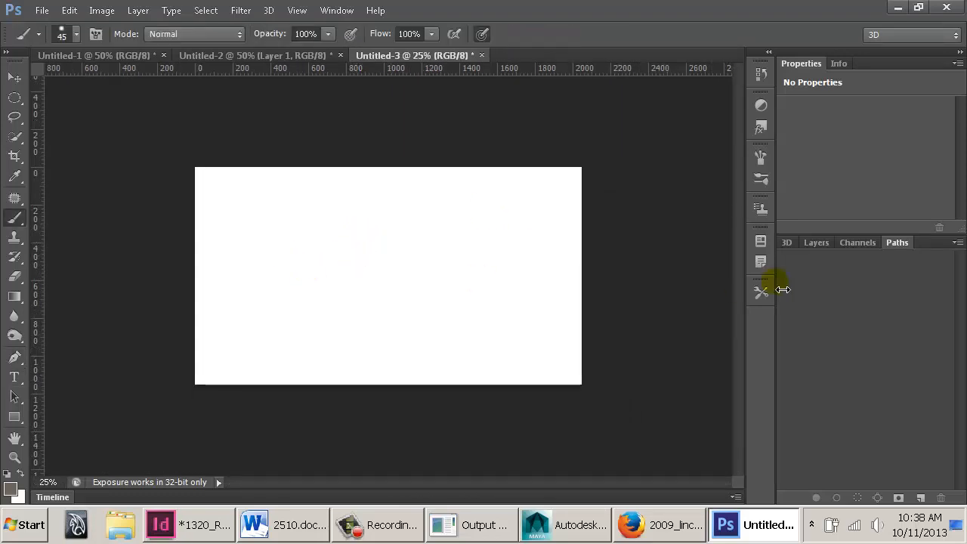
click(816, 243)
drag(216, 234, 316, 213)
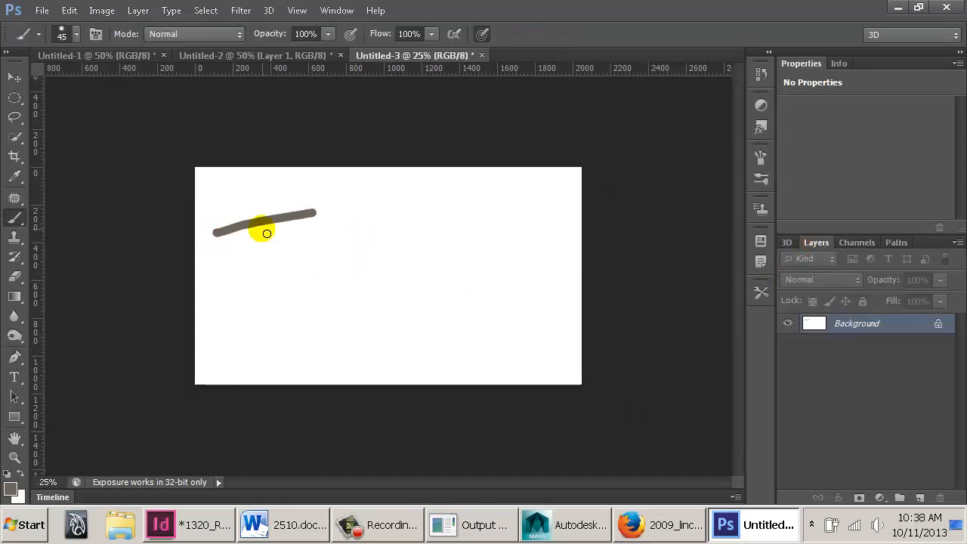
drag(262, 231, 301, 329)
mouse_move(342, 243)
mouse_down()
mouse_move(328, 325)
mouse_move(369, 311)
mouse_up()
drag(324, 288, 392, 264)
mouse_move(420, 242)
mouse_down()
mouse_move(401, 253)
mouse_move(385, 297)
mouse_up()
mouse_move(471, 240)
mouse_down()
mouse_move(542, 222)
mouse_move(532, 307)
mouse_up()
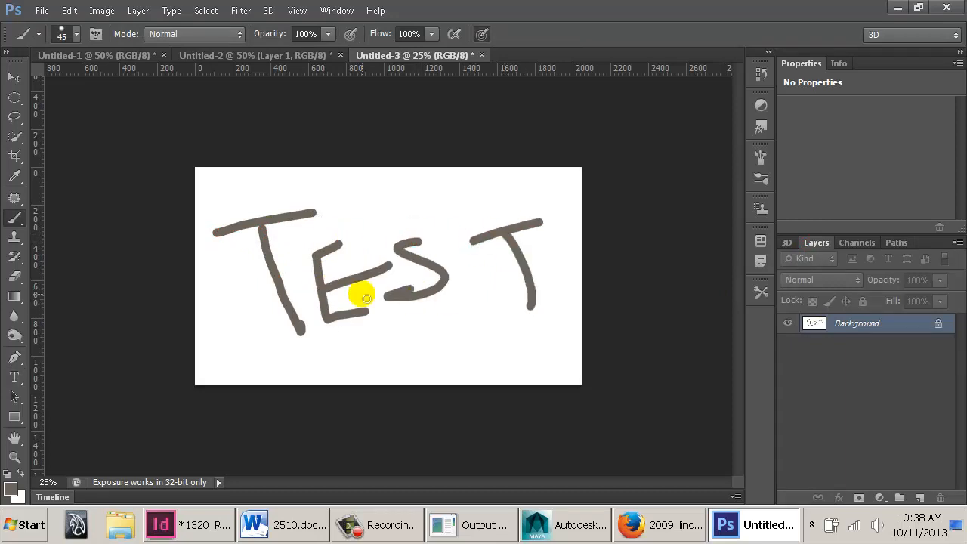
Save the image to the sourceimages folder as RadioFace in IFF format, using the Maya platform option
key(ctrl+s)
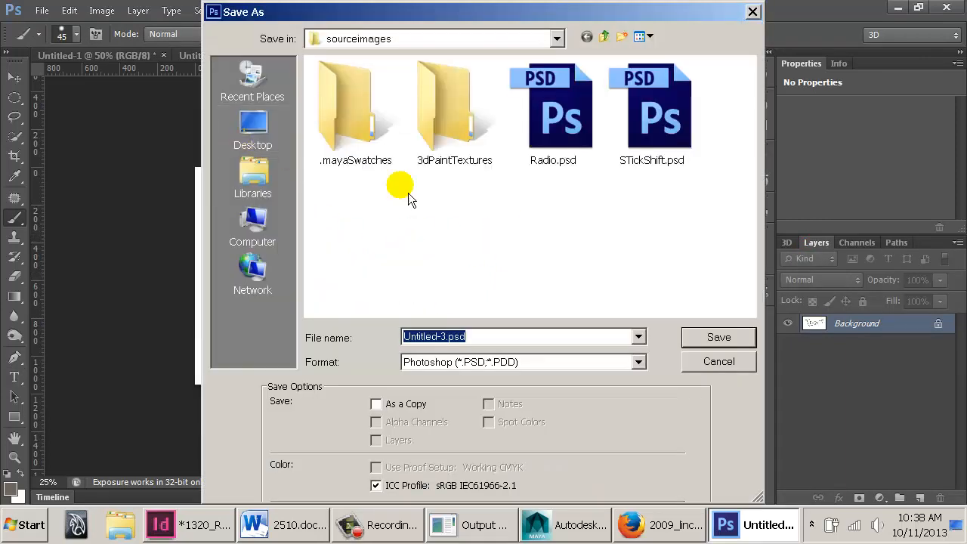
click(493, 366)
key(i)
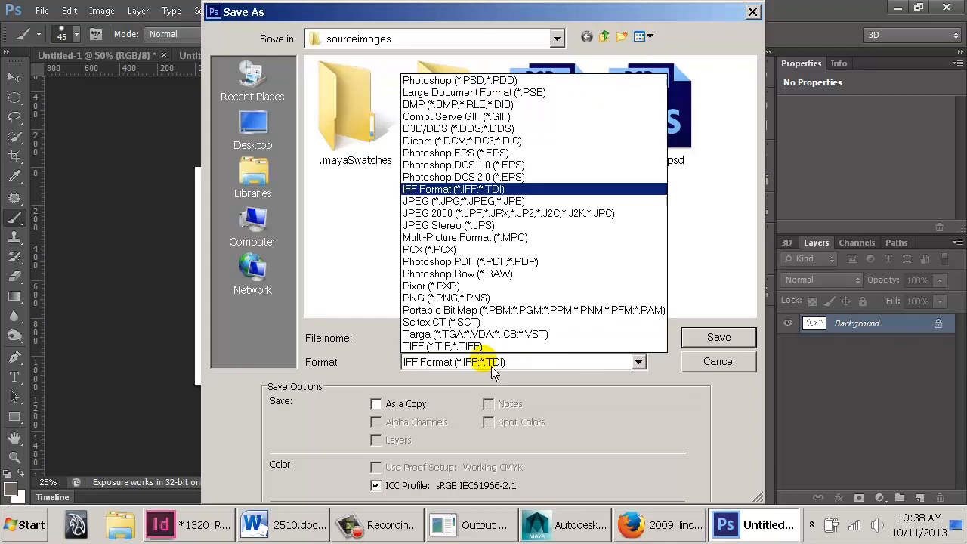
click(493, 365)
double_click(488, 338)
text(Rad)
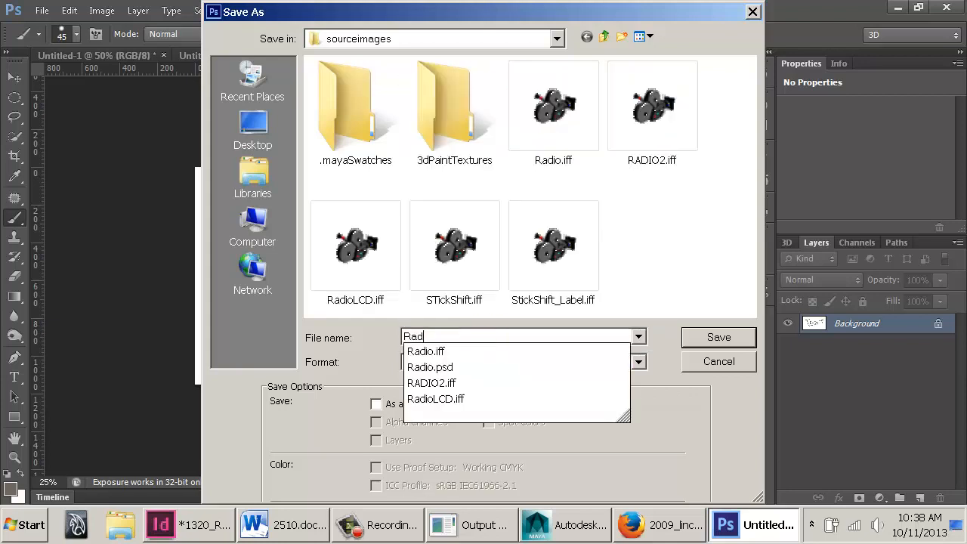
text(ioFace)
key(Return)
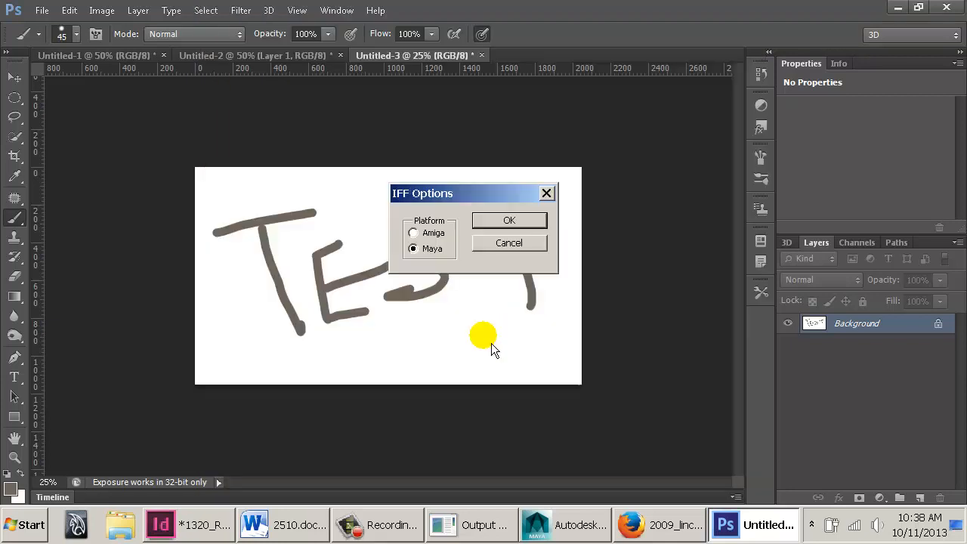
key(Return)
Switch to Maya and load RadioFace.iff from sourceimages as the image of the projection's file texture
key(alt+Tab)
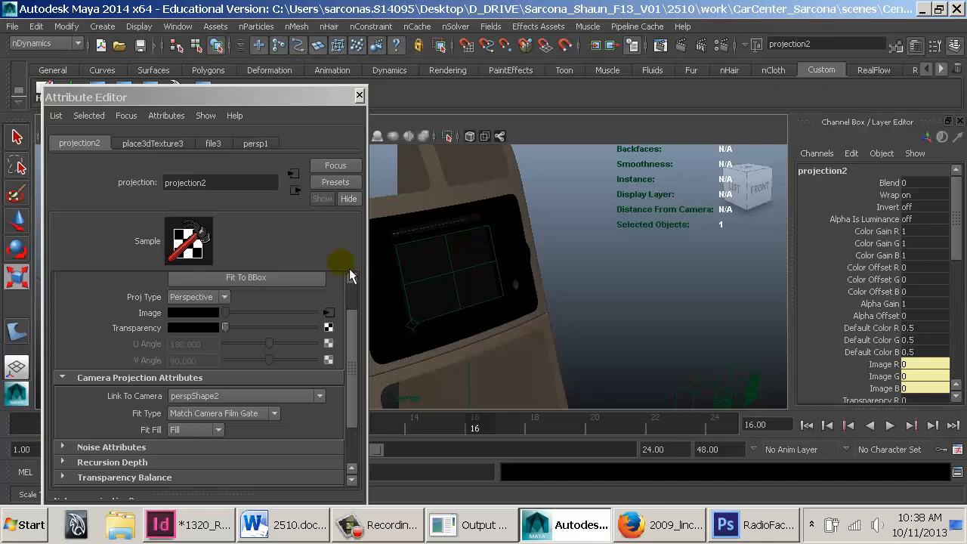
click(329, 313)
click(335, 356)
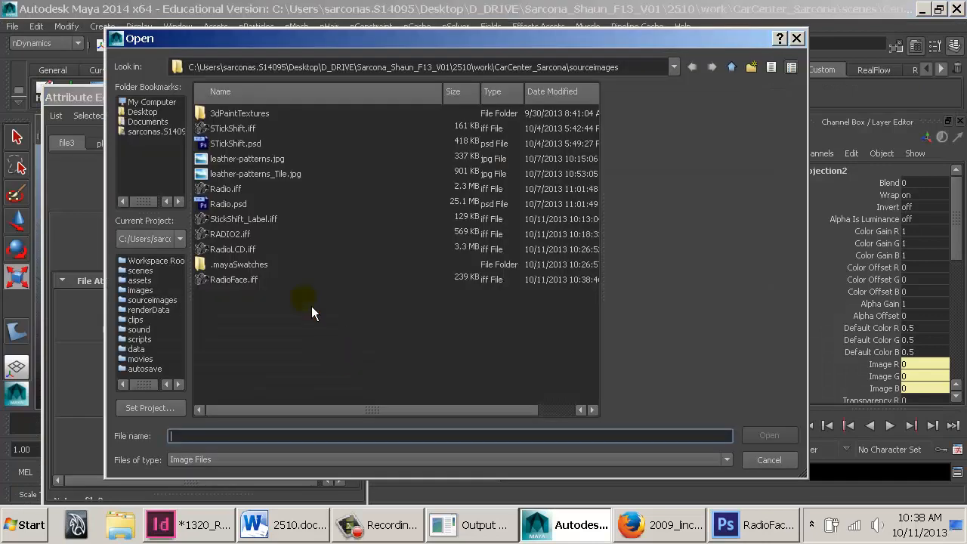
click(240, 280)
key(Return)
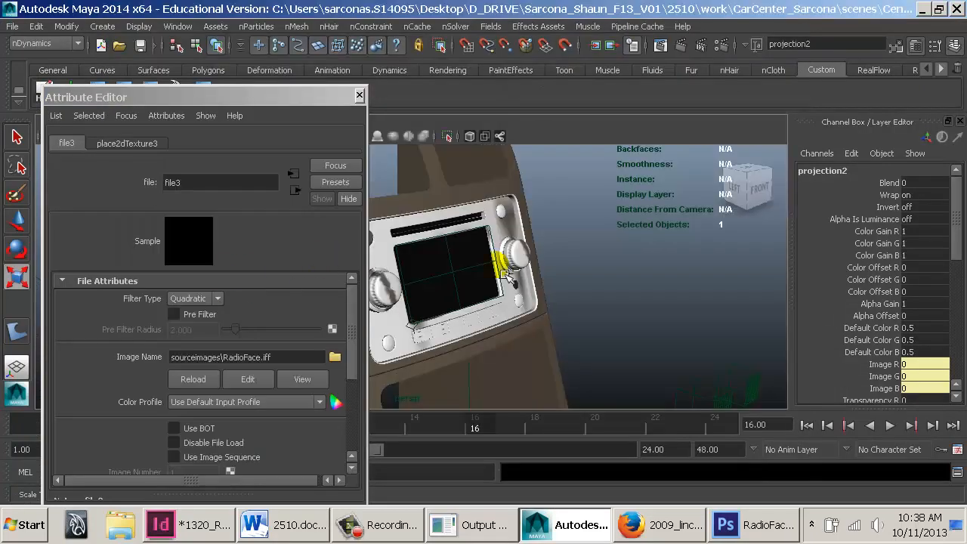
Render the full perspective view with mental ray and examine the projected test image on the radio face
alt+drag(594, 315, 633, 331)
alt+drag(445, 315, 481, 308)
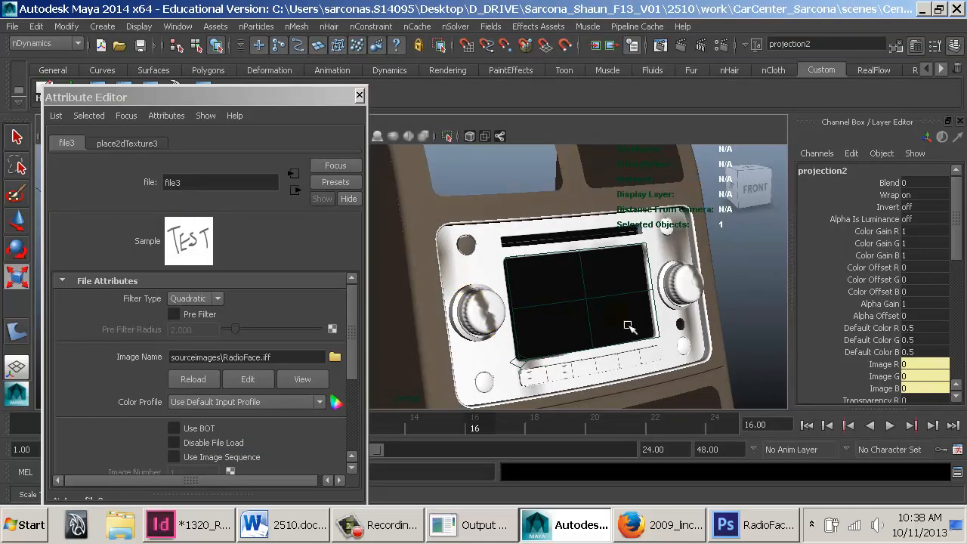
alt+right_drag(628, 326, 605, 317)
alt+middle_drag(605, 318, 589, 288)
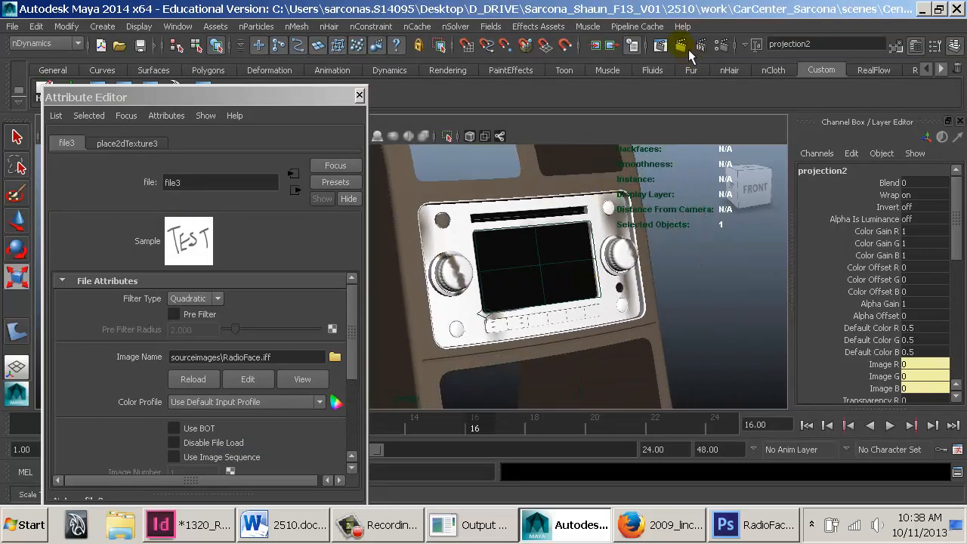
click(660, 45)
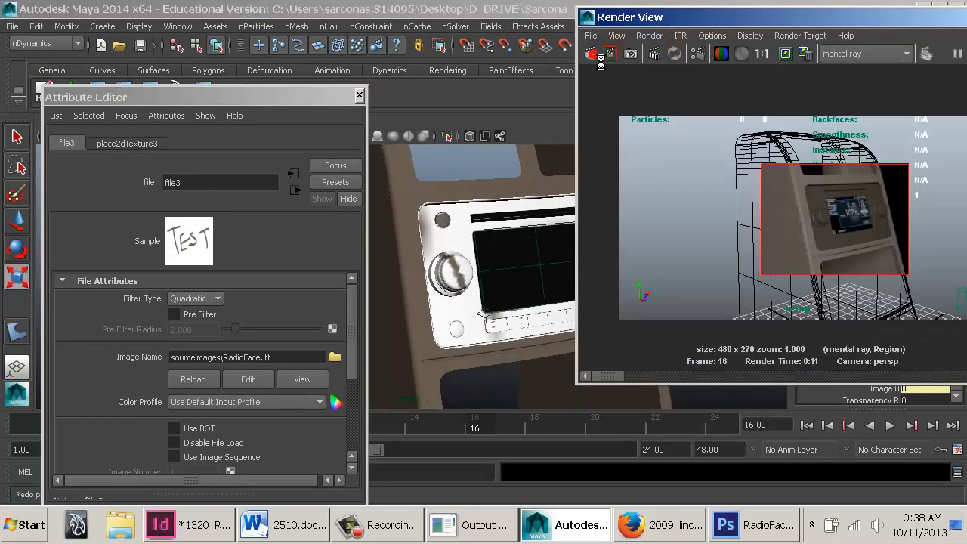
click(597, 54)
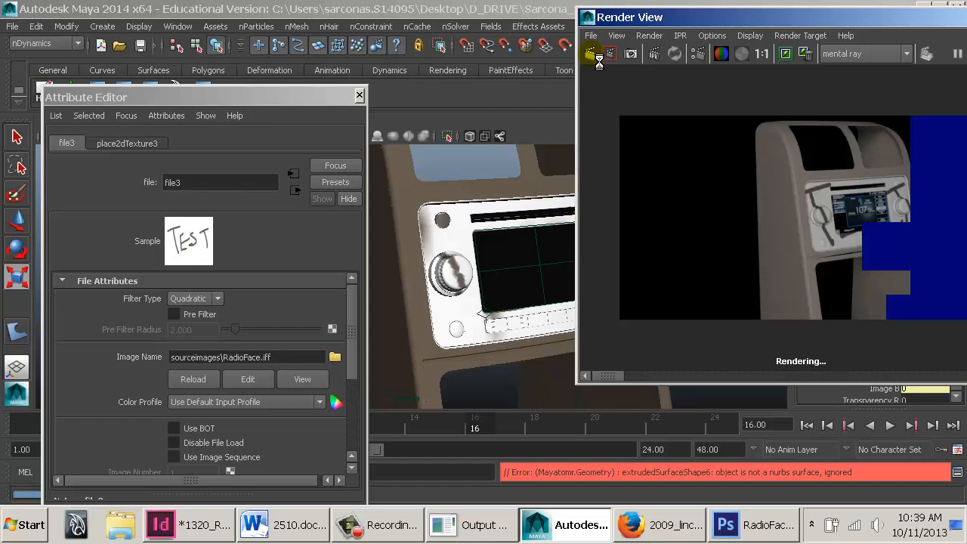
drag(816, 21, 557, 24)
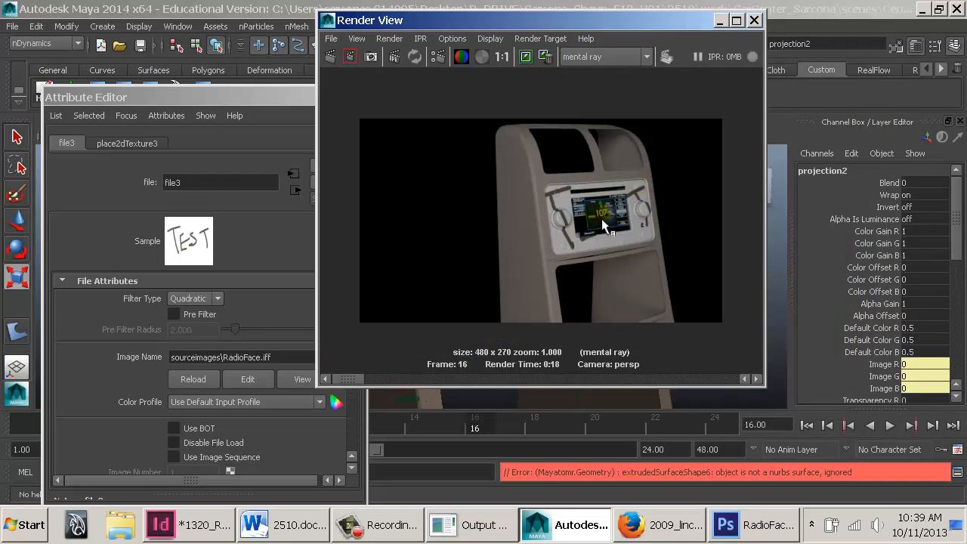
click(756, 23)
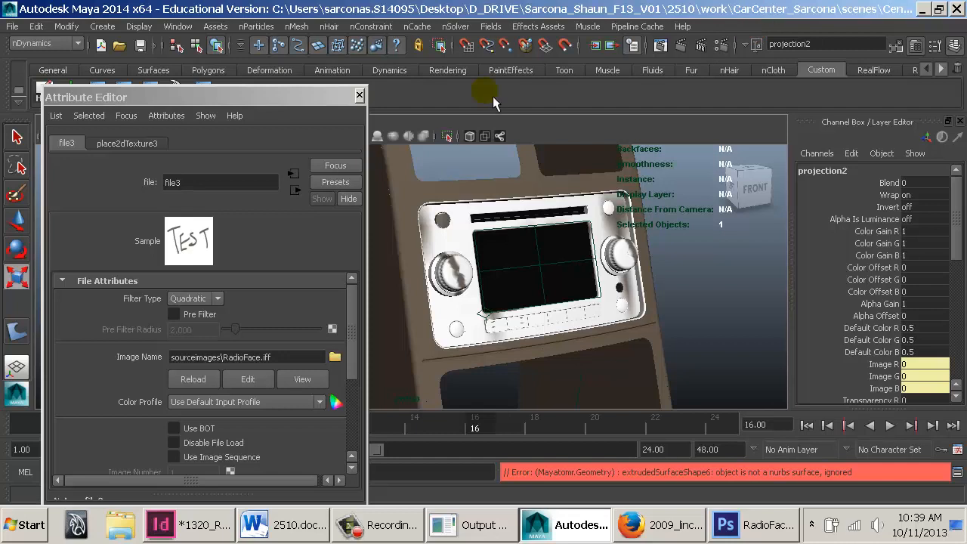
Close the Attribute Editor and look through the persp1 projection camera
click(359, 95)
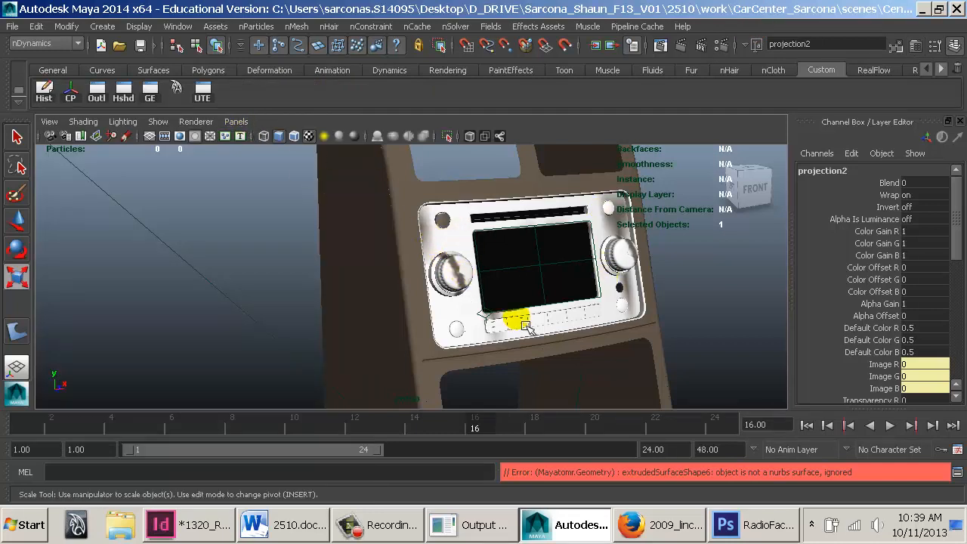
click(236, 121)
mouse_move(257, 137)
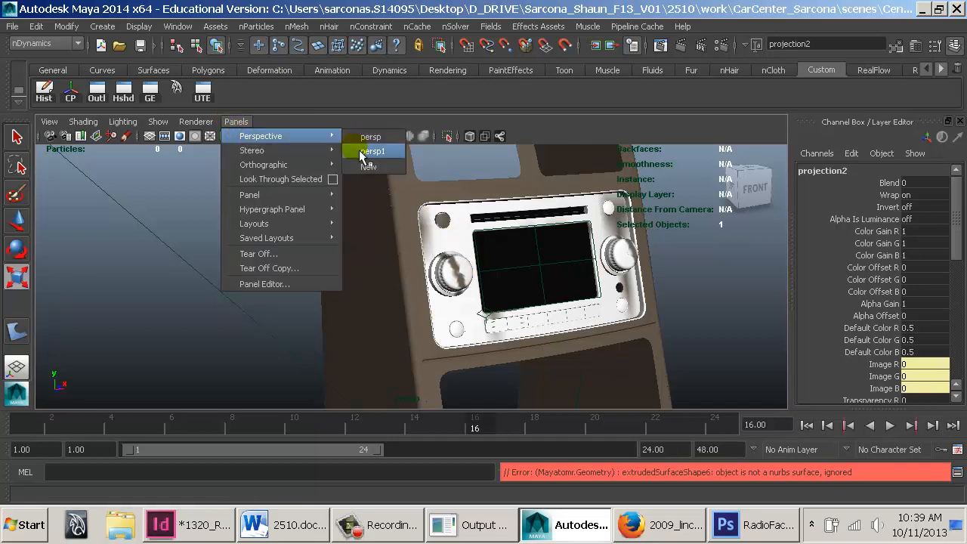
click(389, 156)
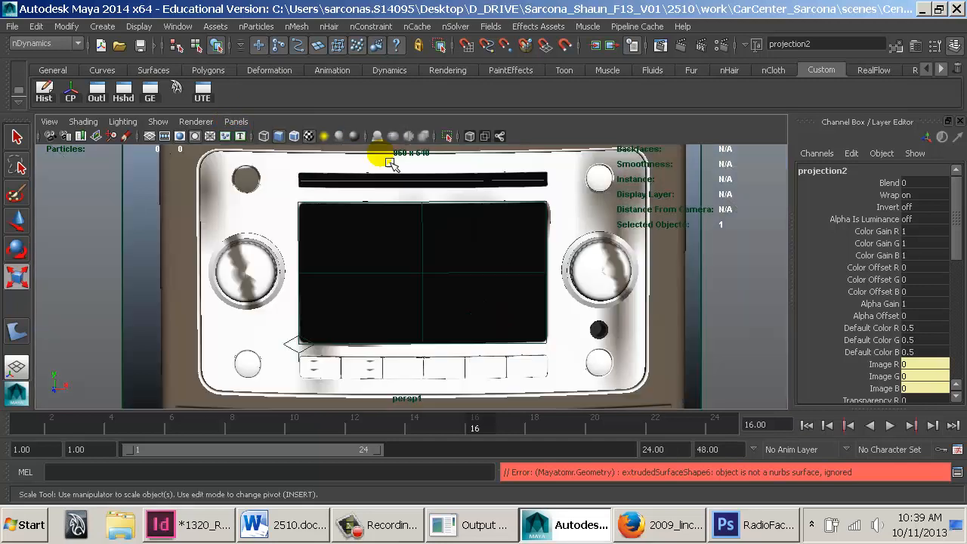
Select the persp1 camera and rename it projectTextureCam
click(49, 136)
click(812, 170)
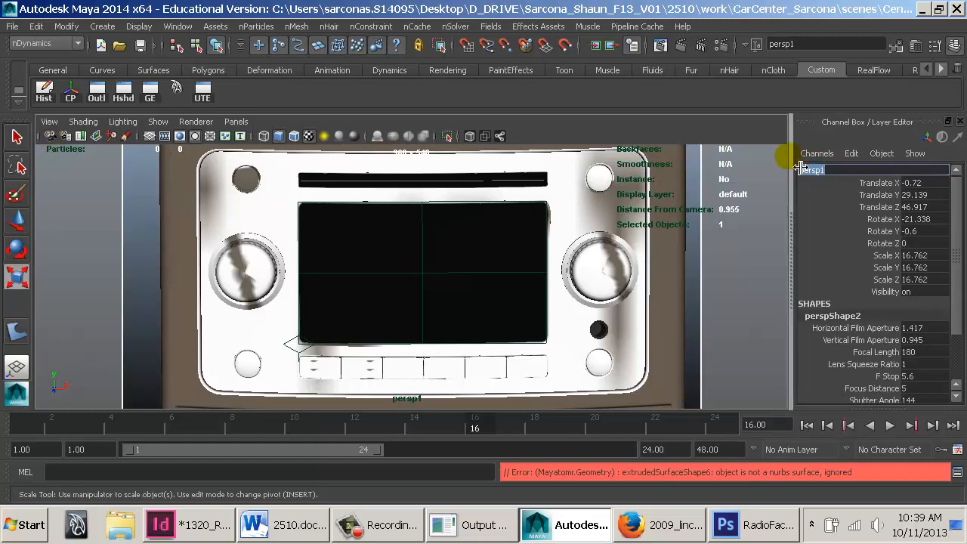
text(projecC)
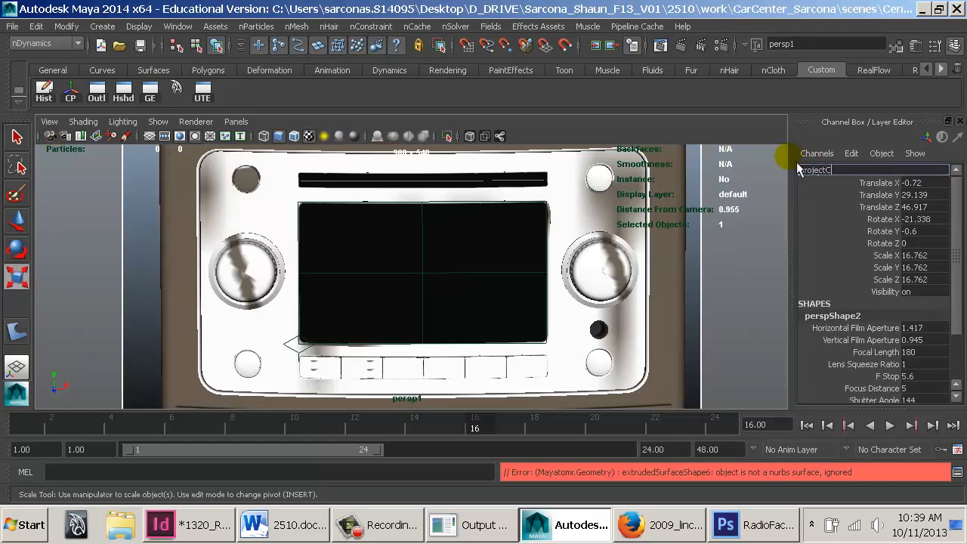
text(TextureCam)
key(Return)
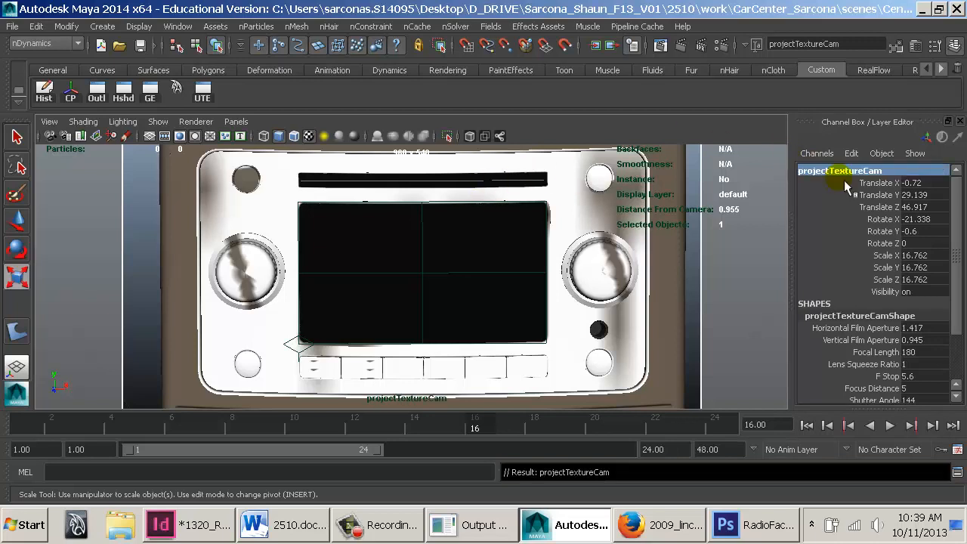
Lock the texture camera's translate, rotate, scale and visibility channels
drag(844, 180, 866, 294)
right_click(862, 219)
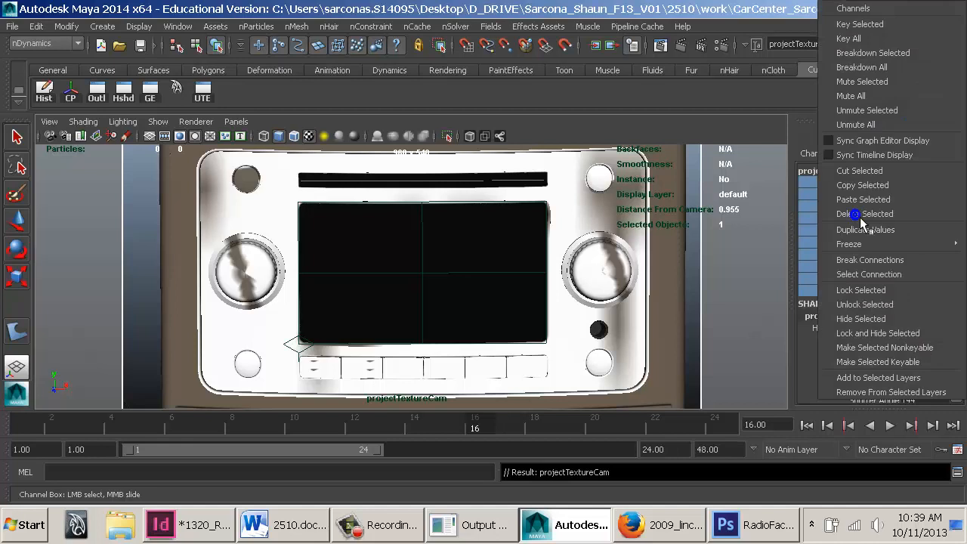
click(871, 292)
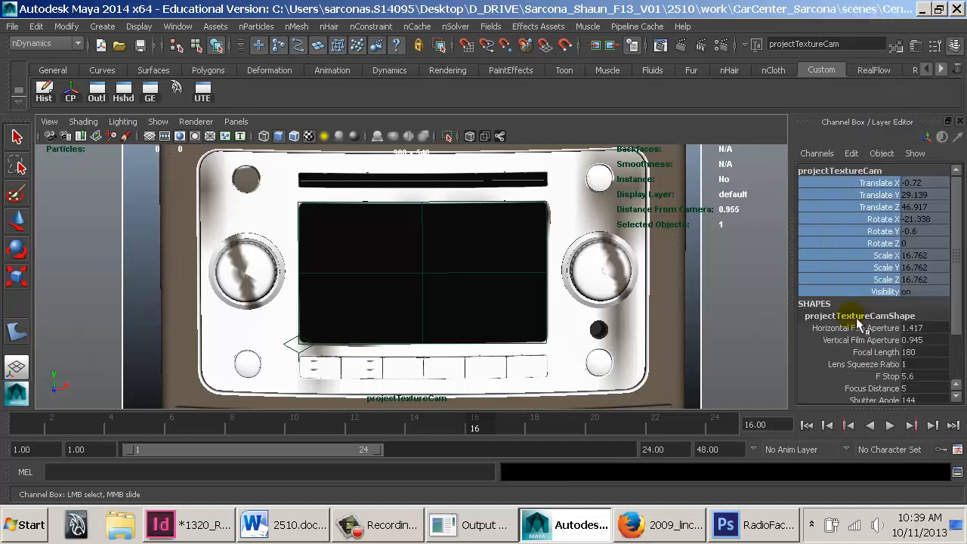
Render the view through the locked projectTextureCam camera with mental ray
click(881, 236)
drag(877, 182, 877, 294)
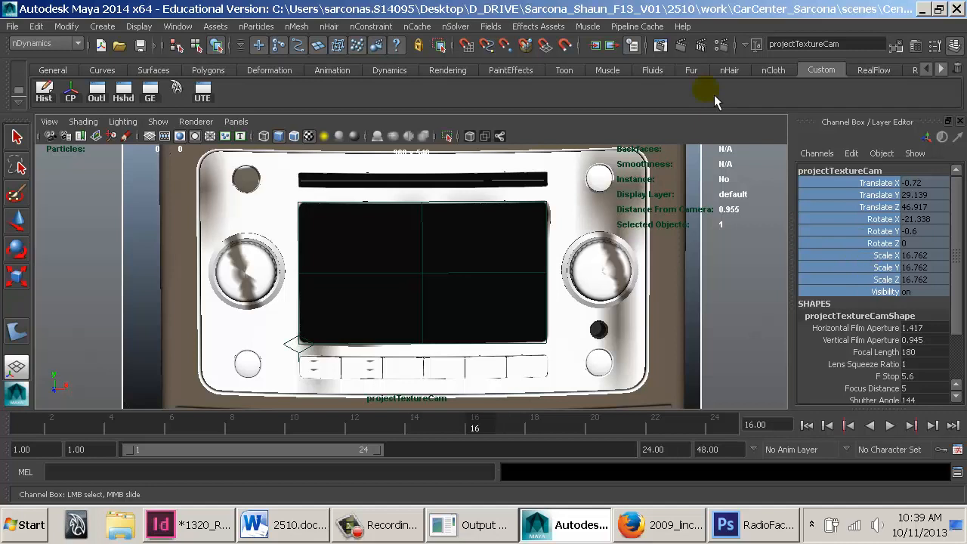
click(683, 47)
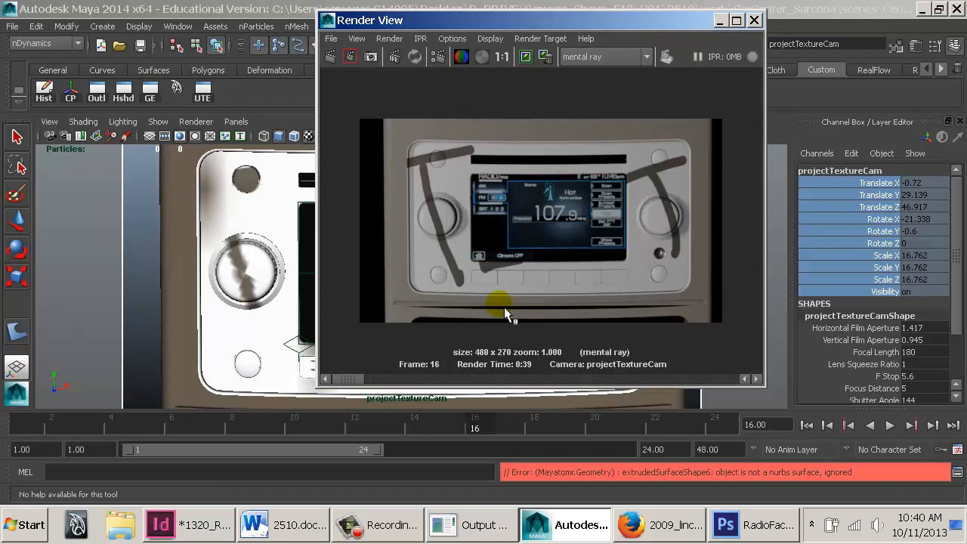
click(758, 525)
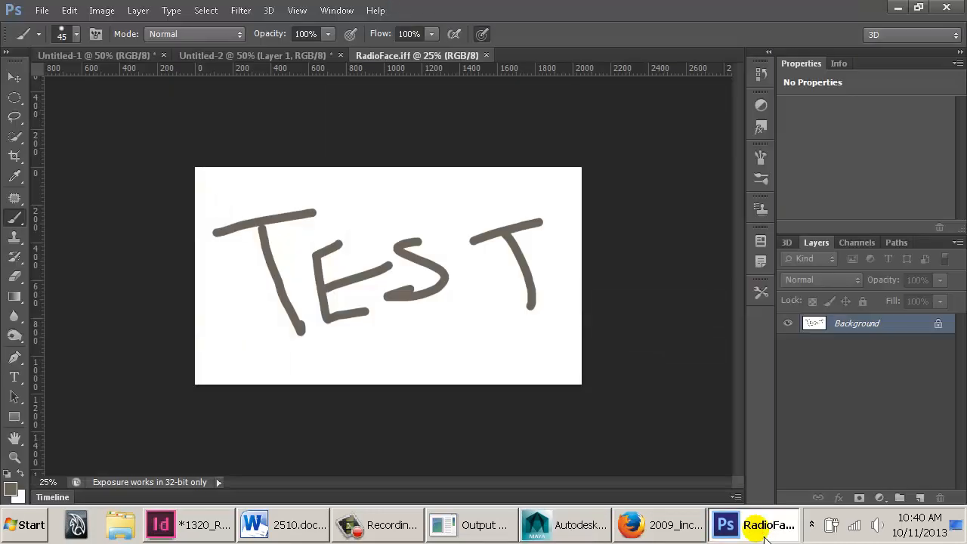
key(alt+Tab)
key(alt+Tab)
key(alt+Tab)
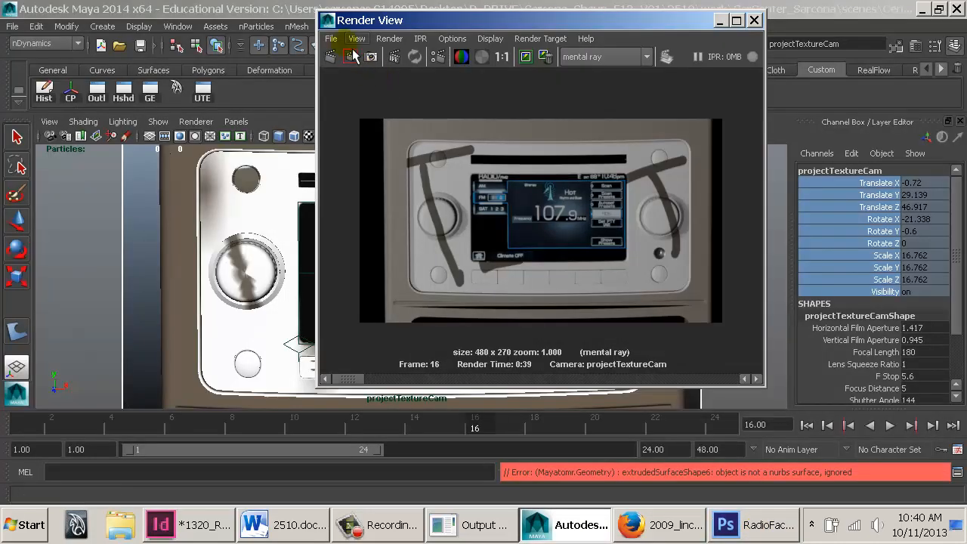
Save the rendered image in the project's images folder as RadioFace_Projection in Maya IFF format
click(331, 39)
click(358, 79)
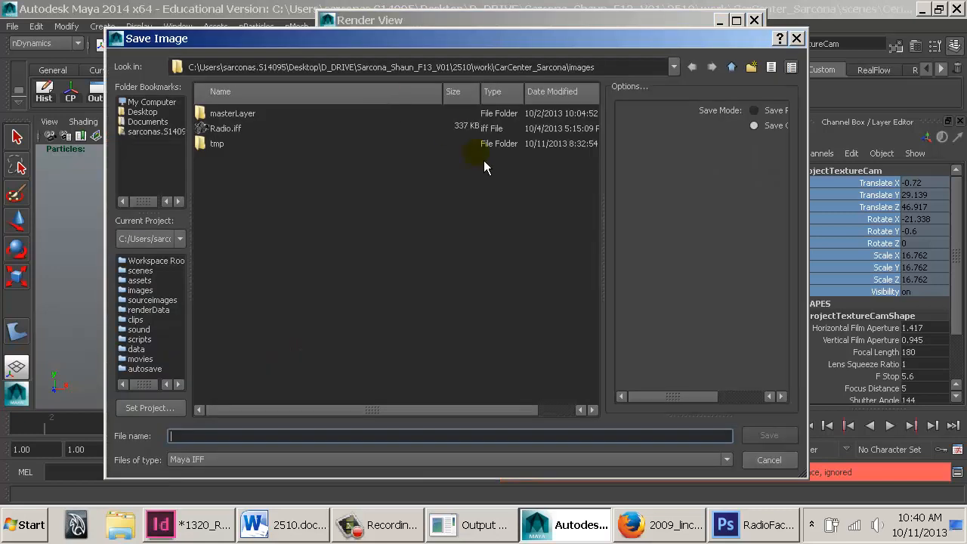
text(Raadio)
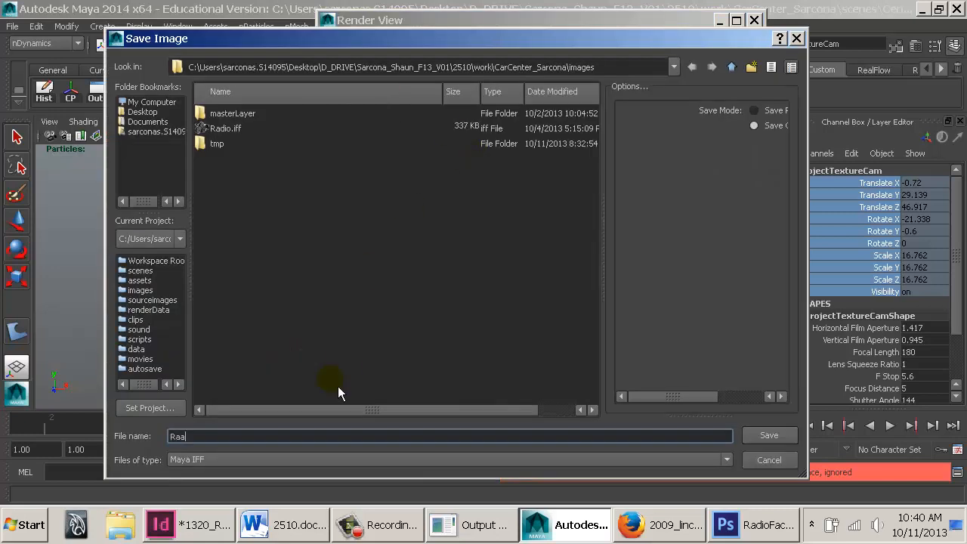
key(BackSpace)
key(BackSpace)
key(BackSpace)
key(BackSpace)
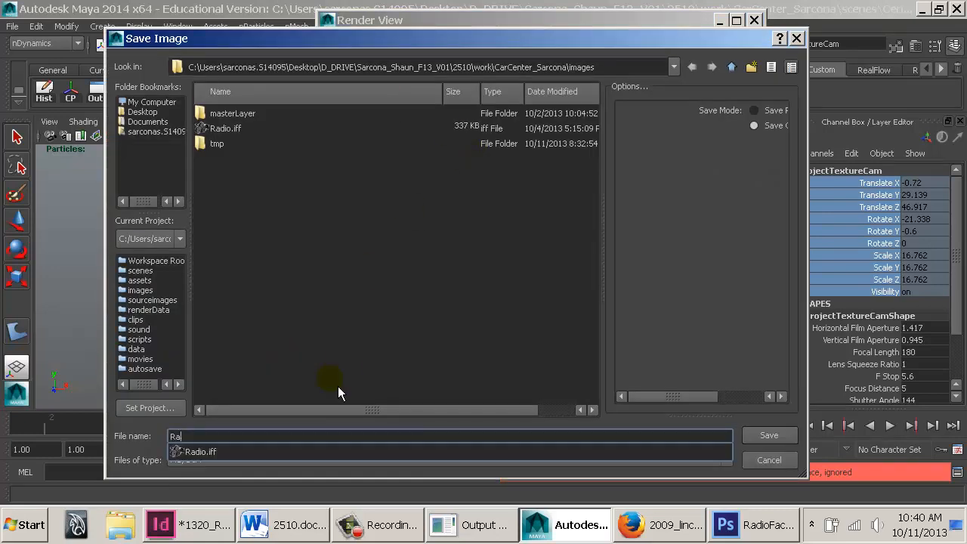
text(dioFace_)
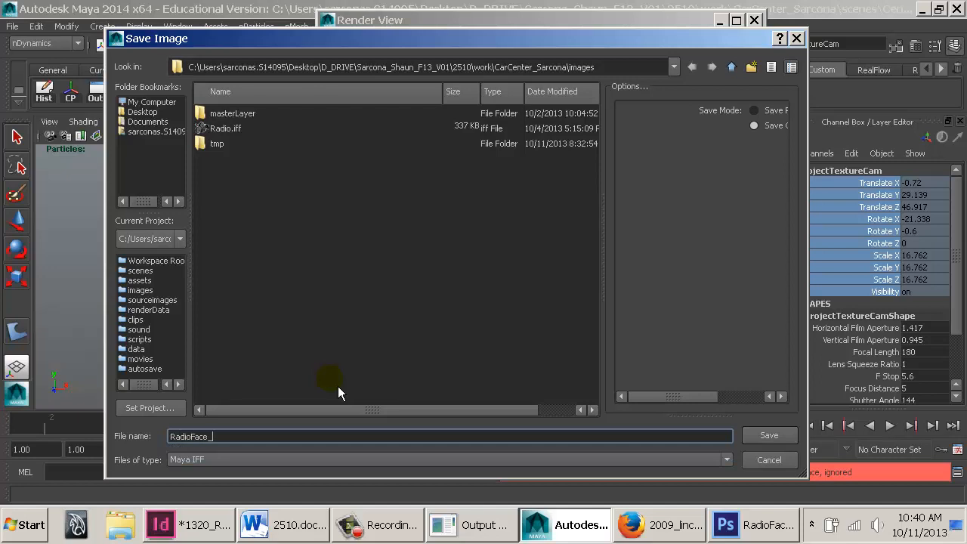
text(Projection)
key(Return)
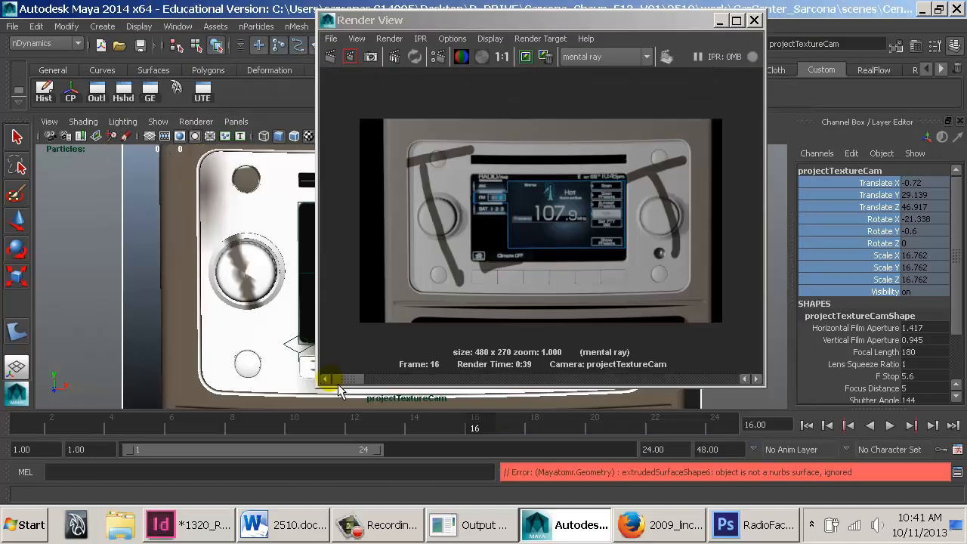
Switch to Photoshop and open RadioFace_Projection.iff from the project's images folder
key(alt+Tab)
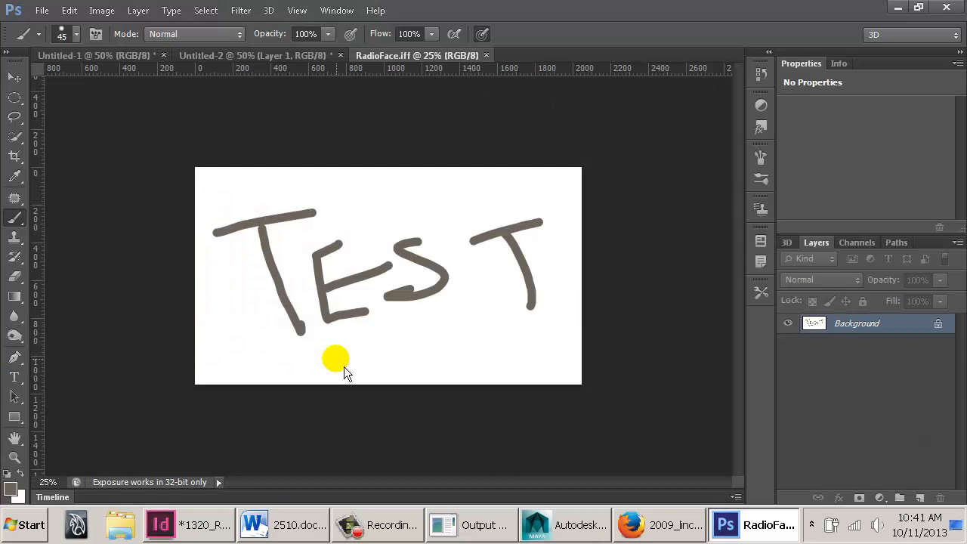
key(ctrl+o)
click(602, 41)
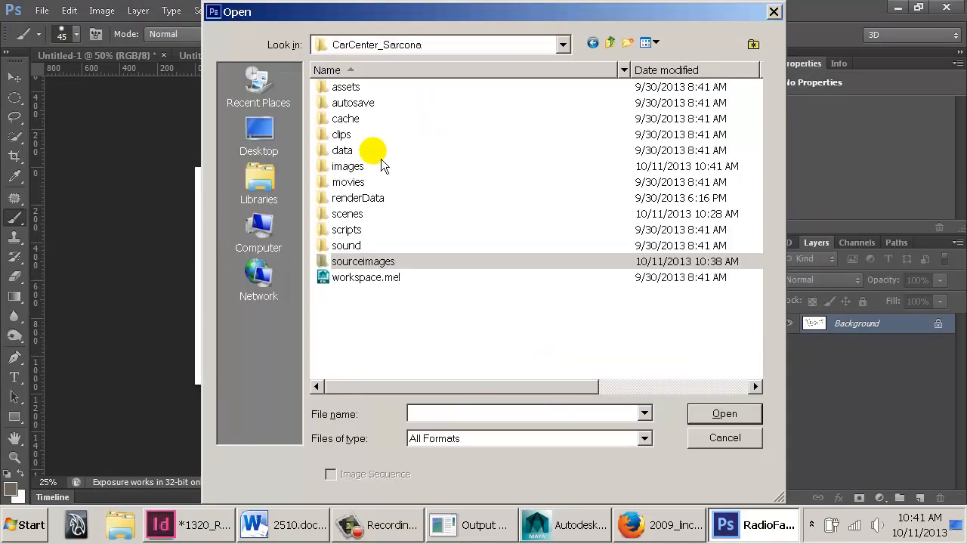
double_click(344, 165)
click(363, 137)
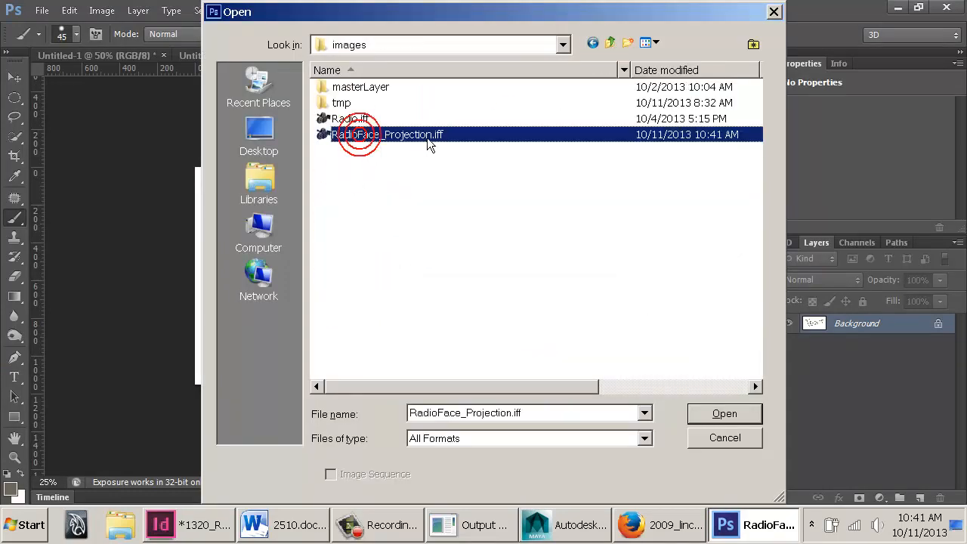
double_click(427, 138)
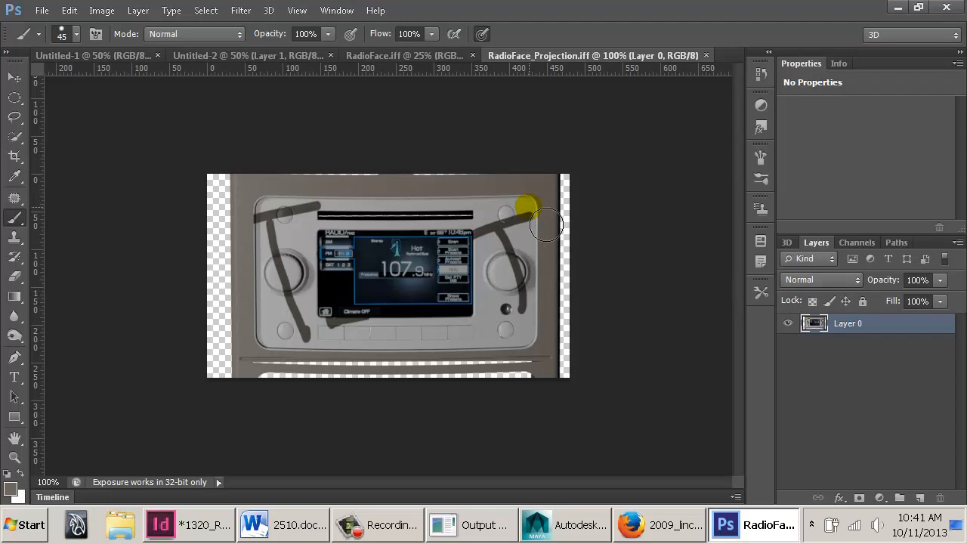
Copy the whole projection render into RadioFace.iff and try to enlarge it over the canvas
key(ctrl+a)
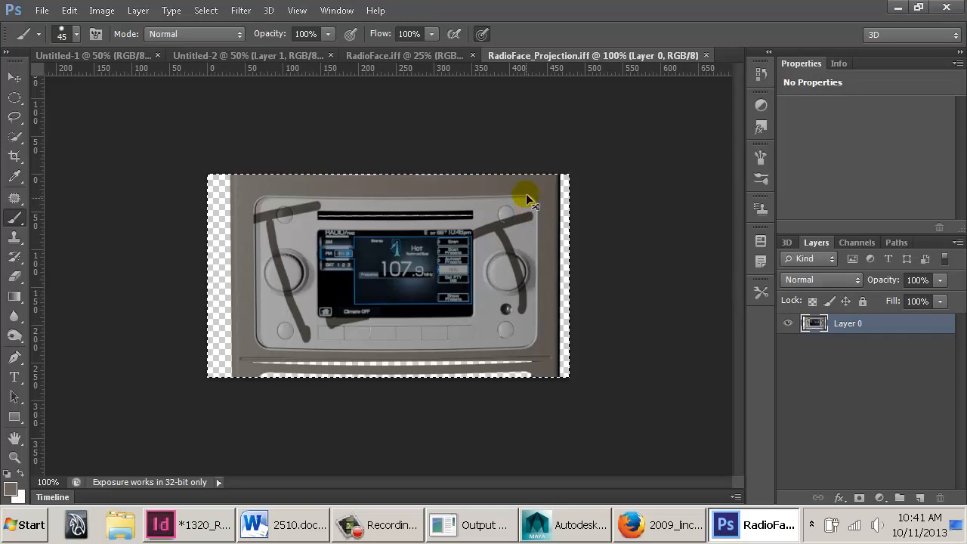
click(412, 62)
key(ctrl+v)
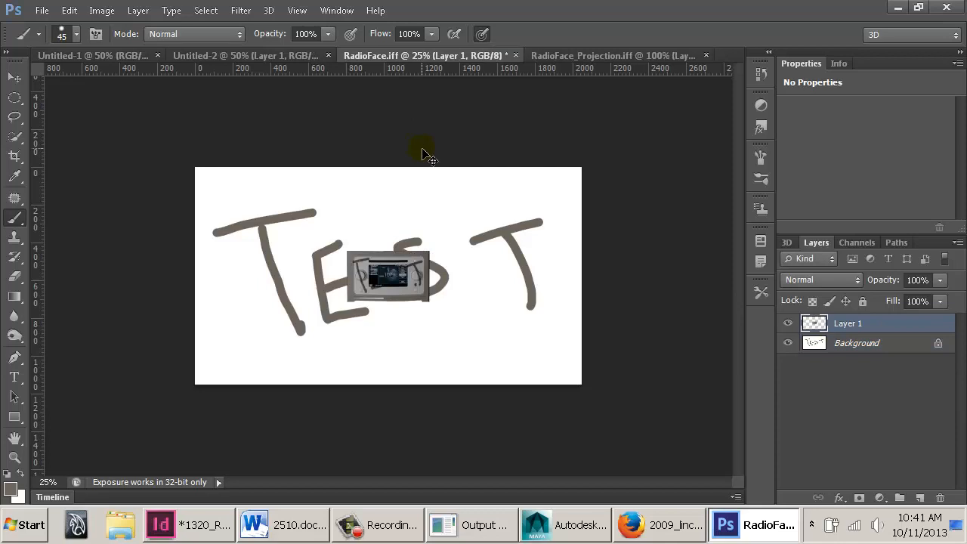
mouse_move(431, 276)
mouse_down()
mouse_move(536, 351)
mouse_move(589, 366)
mouse_up()
key(Return)
Add a layer beneath the render in RadioFace_Projection.iff, fill it with the grey-brown foreground colour, and flatten the image
click(633, 57)
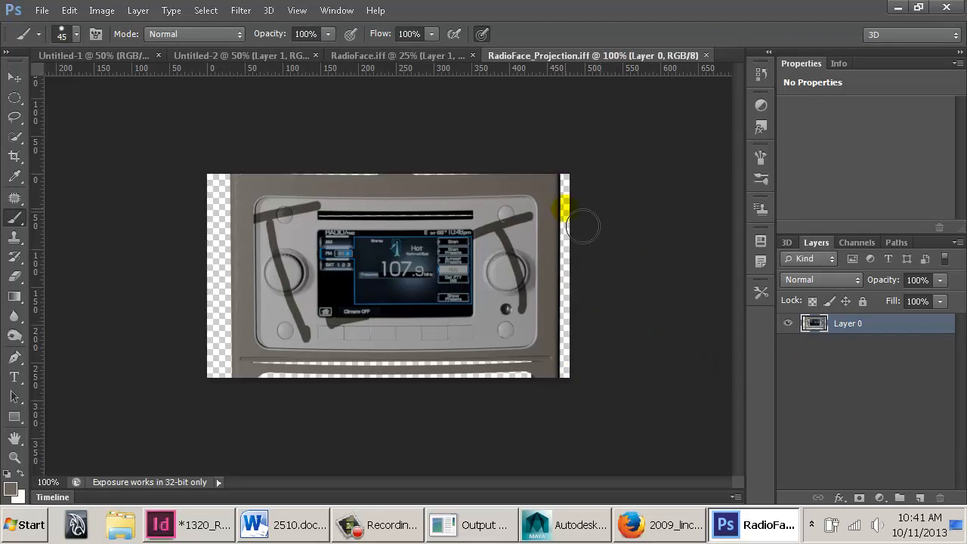
click(921, 497)
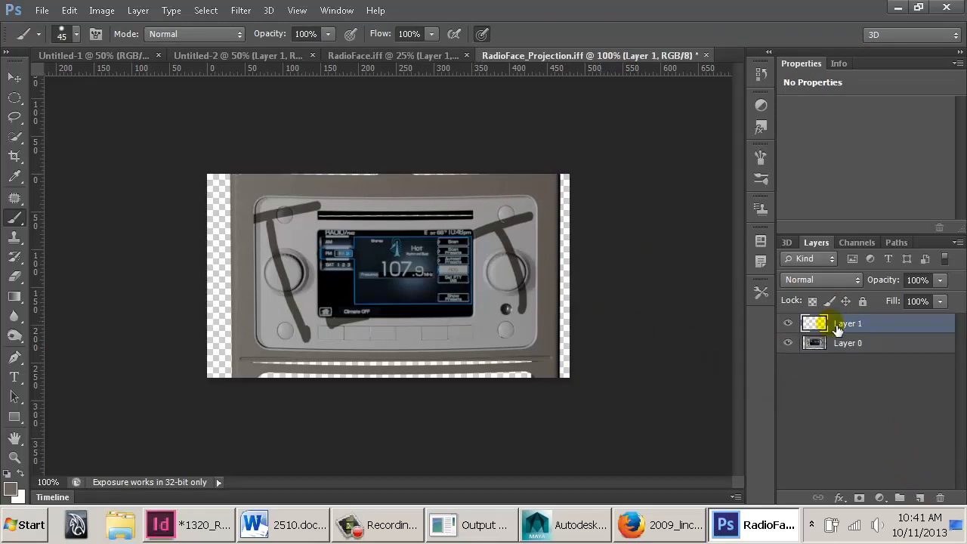
drag(820, 322, 842, 377)
key(alt+BackSpace)
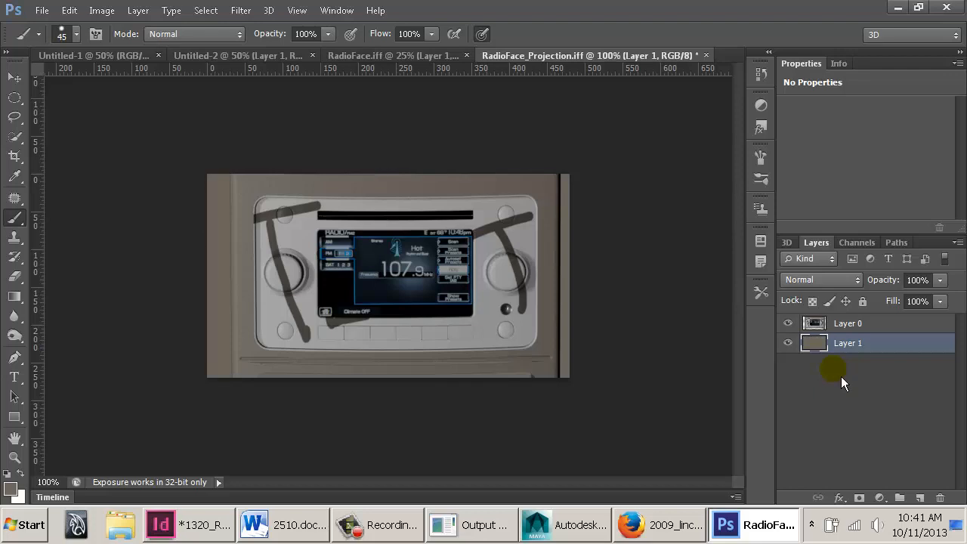
drag(832, 346, 853, 327)
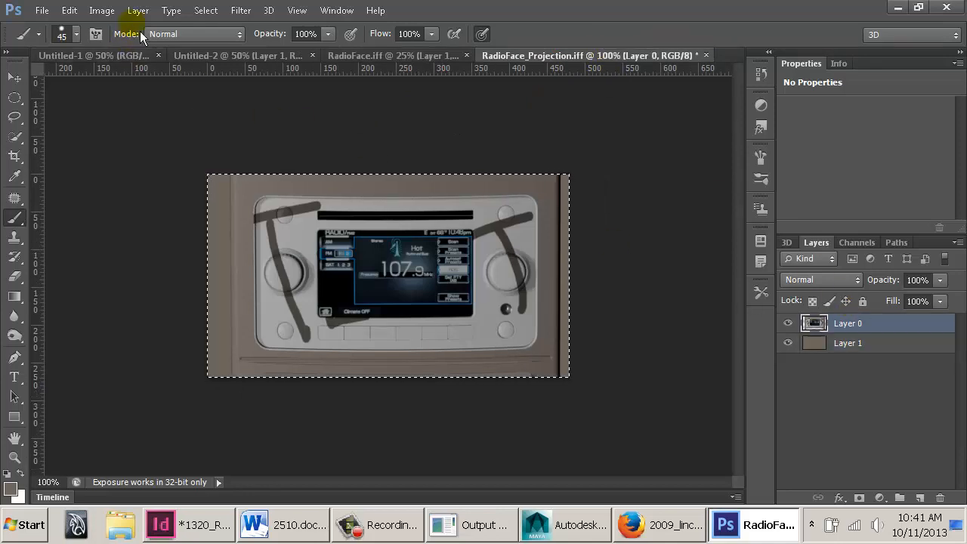
click(136, 10)
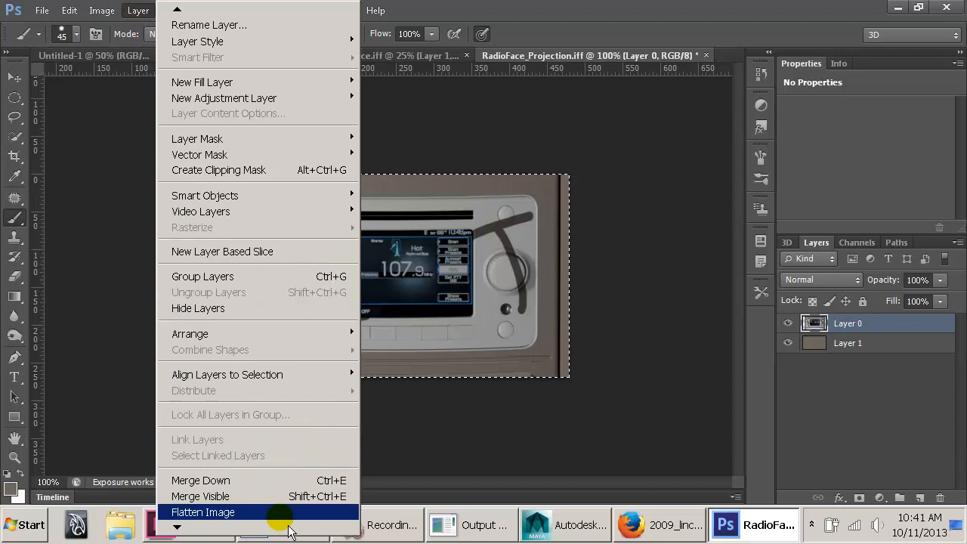
click(287, 510)
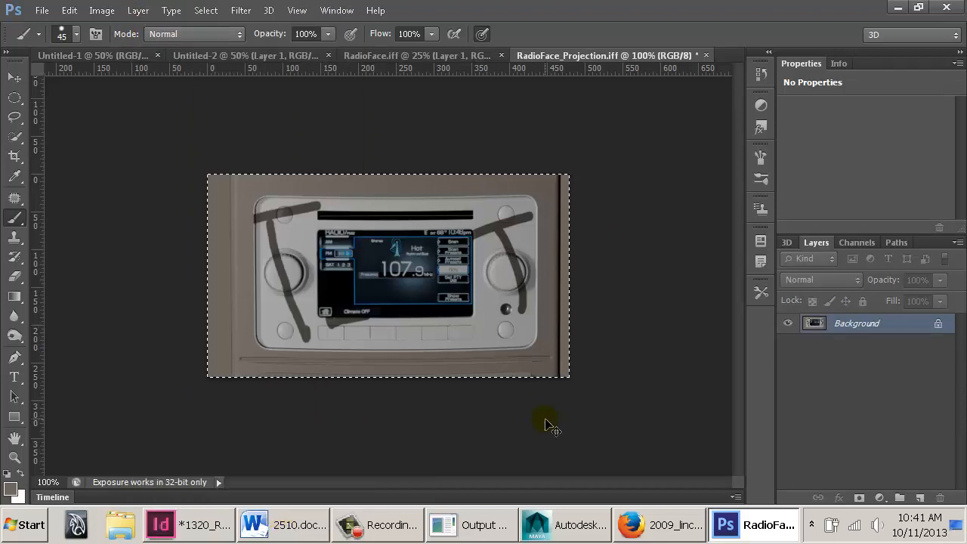
Replace the pasted layer in RadioFace.iff with the flattened render and enlarge it to fill the canvas
click(412, 56)
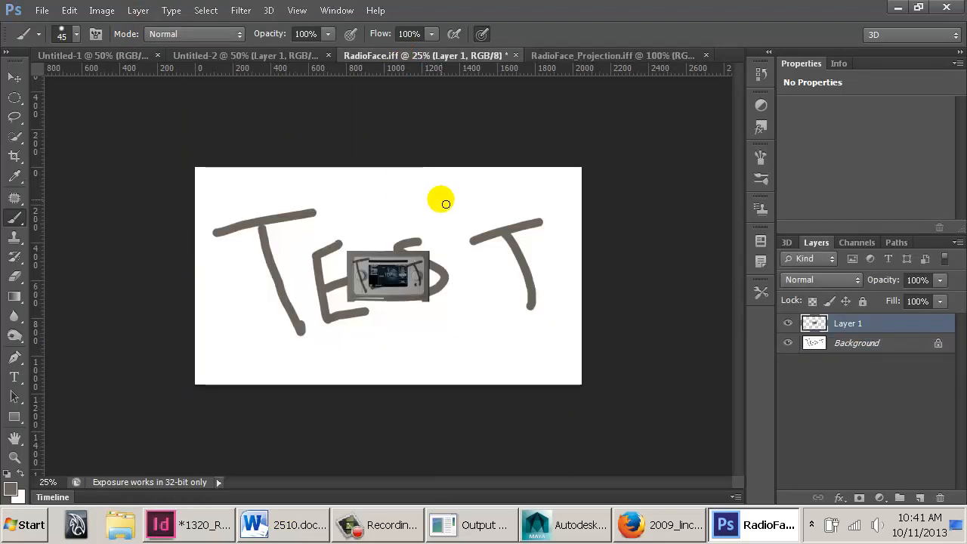
drag(846, 323, 940, 498)
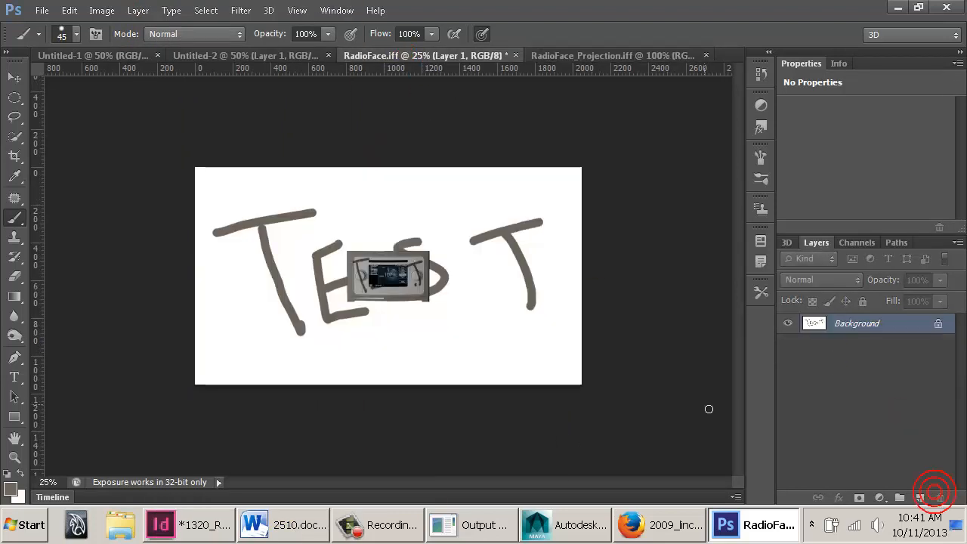
key(ctrl+v)
key(ctrl+t)
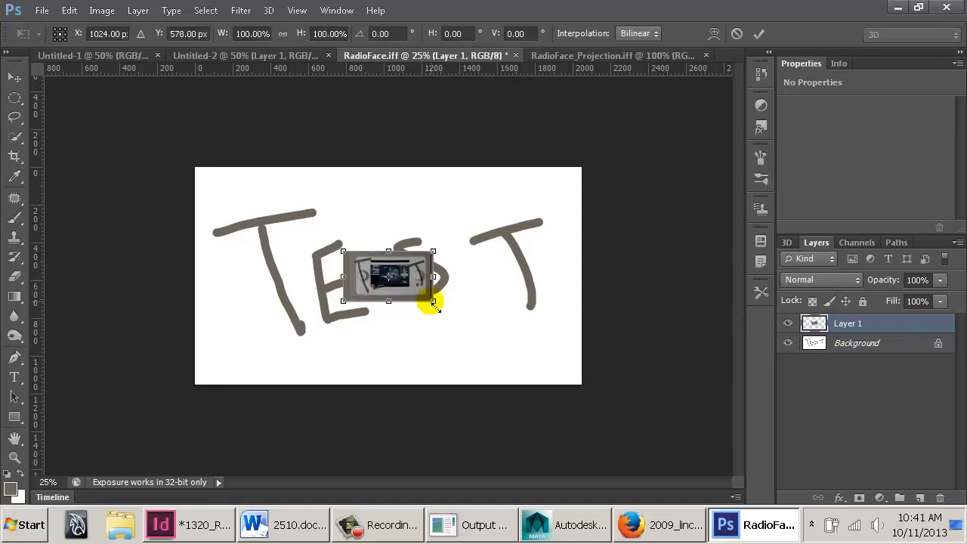
drag(435, 305, 594, 373)
key(Return)
key(b)
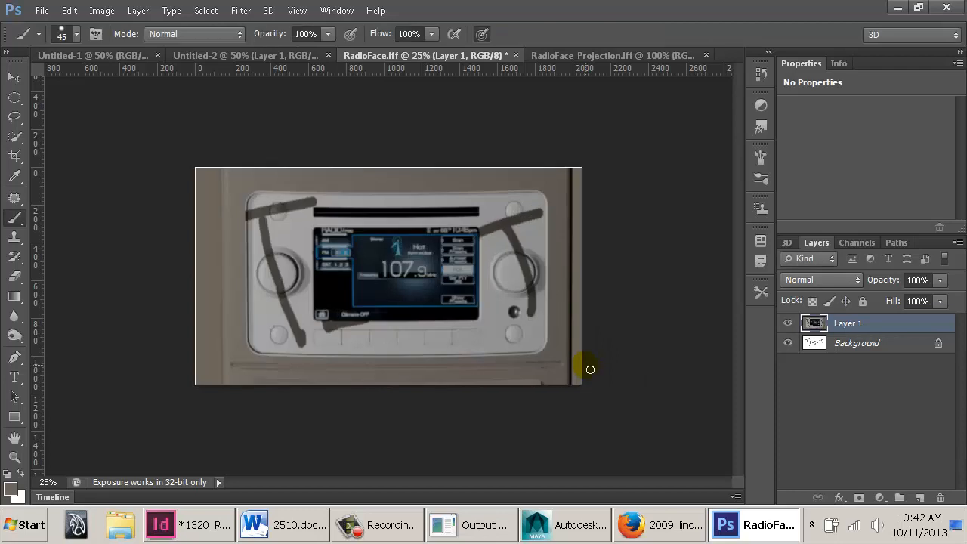
Scale the pasted render layer about its centre to about 101% so it covers the canvas edges
key(ctrl+t)
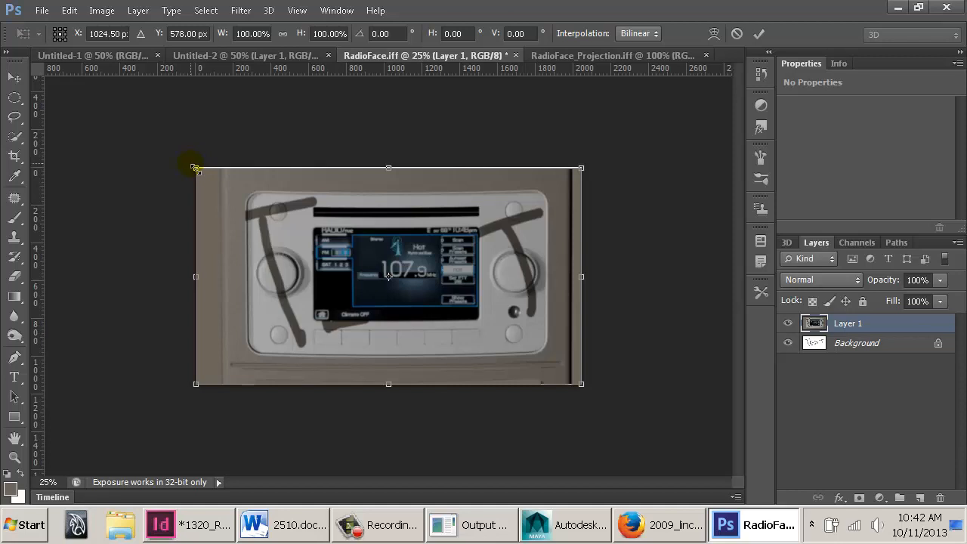
alt+drag(195, 168, 193, 167)
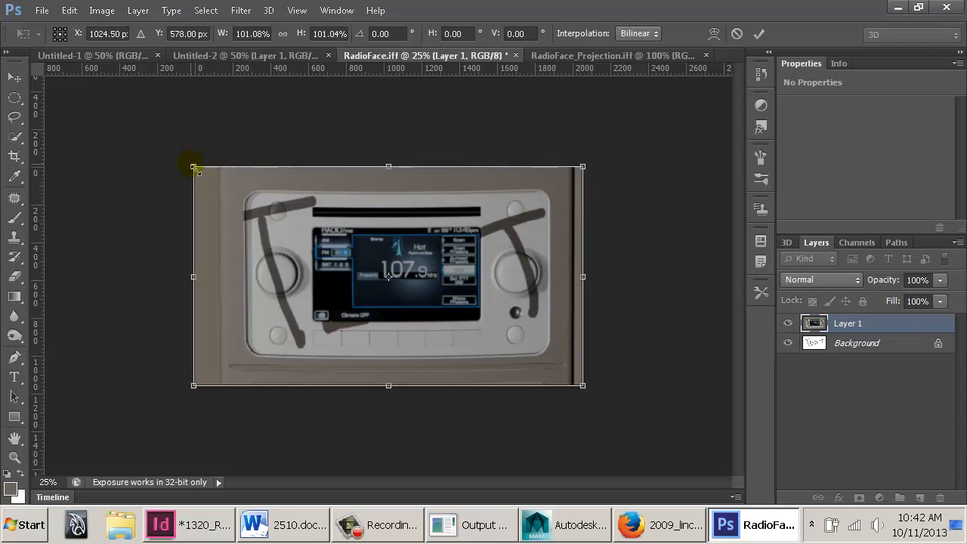
key(Return)
Toggle the render layer's visibility repeatedly to compare its projected lettering with the TEST artwork beneath
click(789, 323)
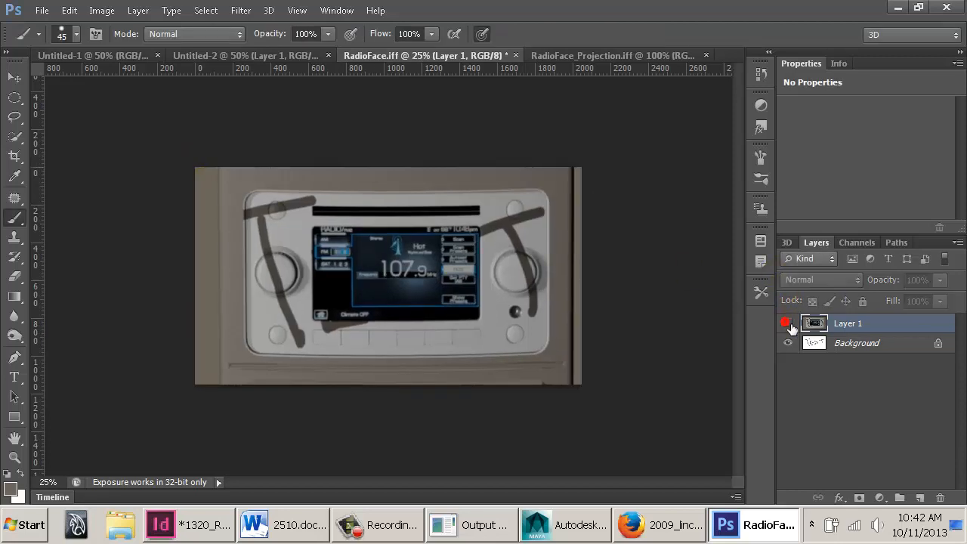
click(788, 324)
click(788, 323)
click(789, 324)
click(788, 323)
click(789, 324)
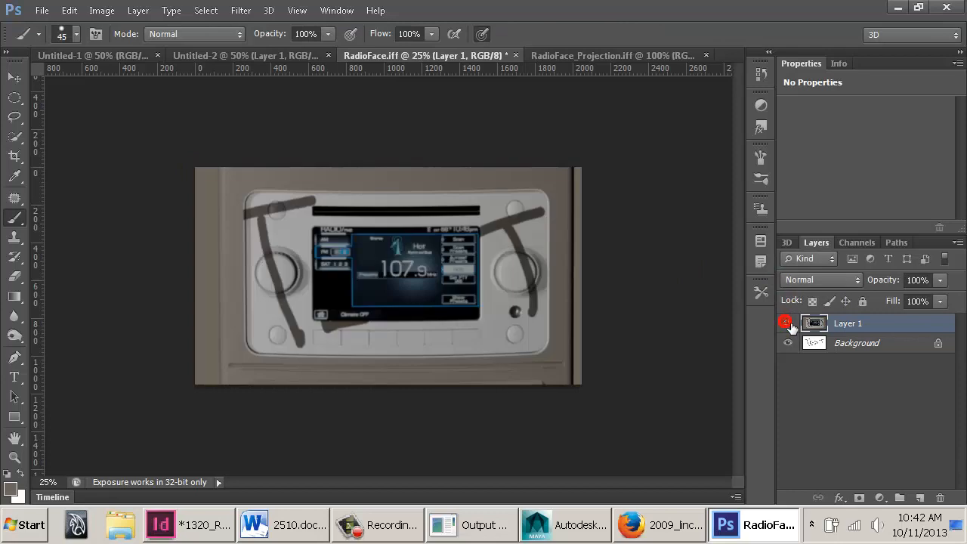
click(789, 323)
click(789, 323)
click(788, 324)
click(789, 323)
click(789, 323)
click(789, 323)
click(788, 323)
click(789, 323)
click(790, 324)
click(790, 324)
Reduce the render layer's opacity to about 50% and fill the Background layer with the grey-brown foreground colour
click(941, 280)
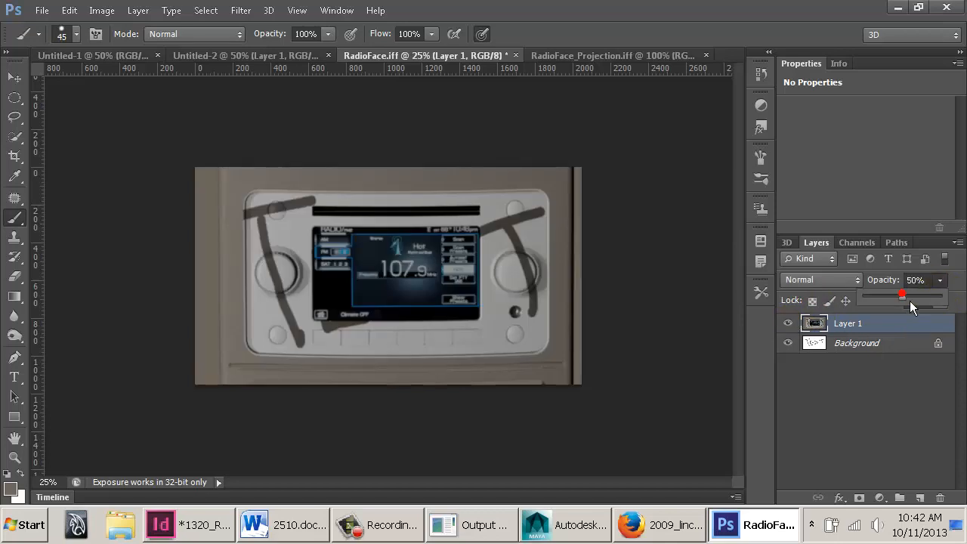
mouse_move(910, 301)
mouse_down()
mouse_move(897, 301)
mouse_move(907, 301)
mouse_up()
click(829, 349)
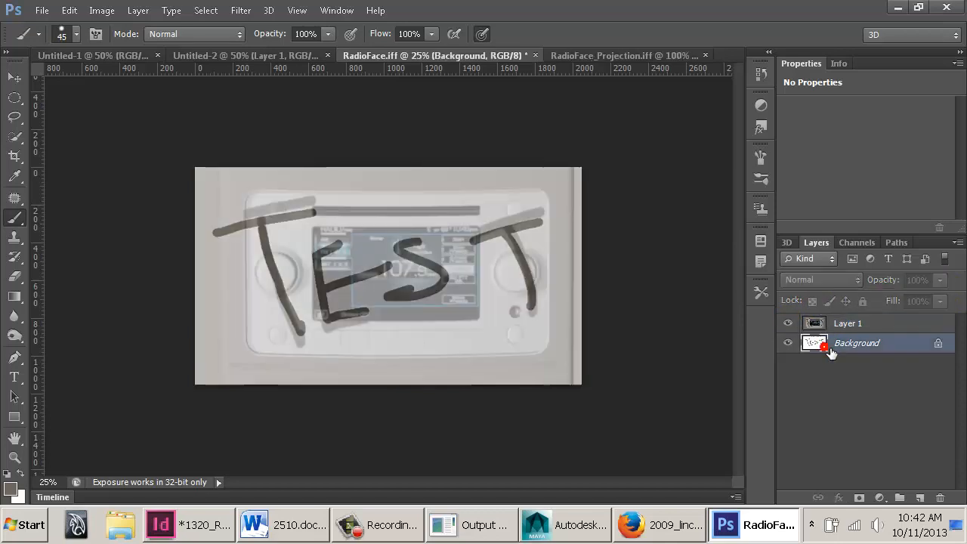
key(alt+BackSpace)
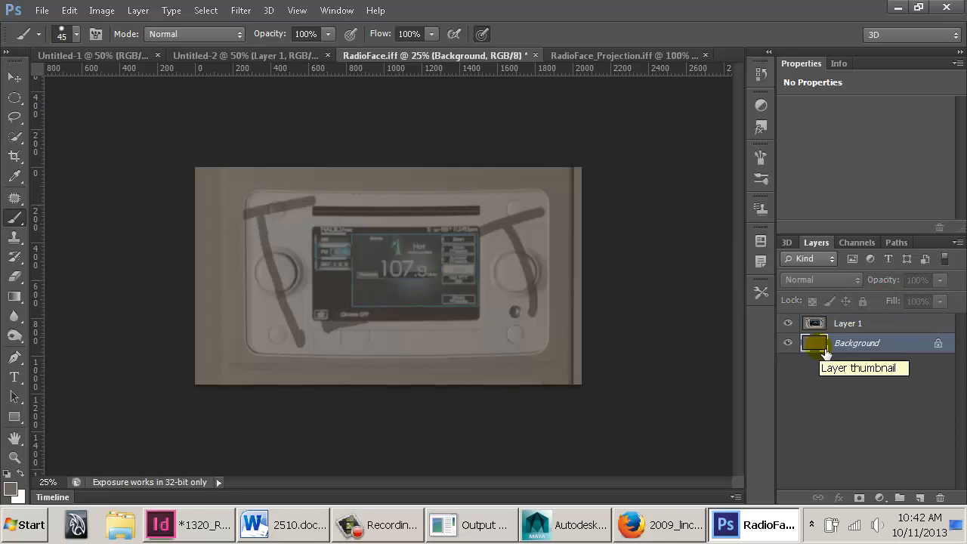
key(ctrl+z)
key(ctrl+z)
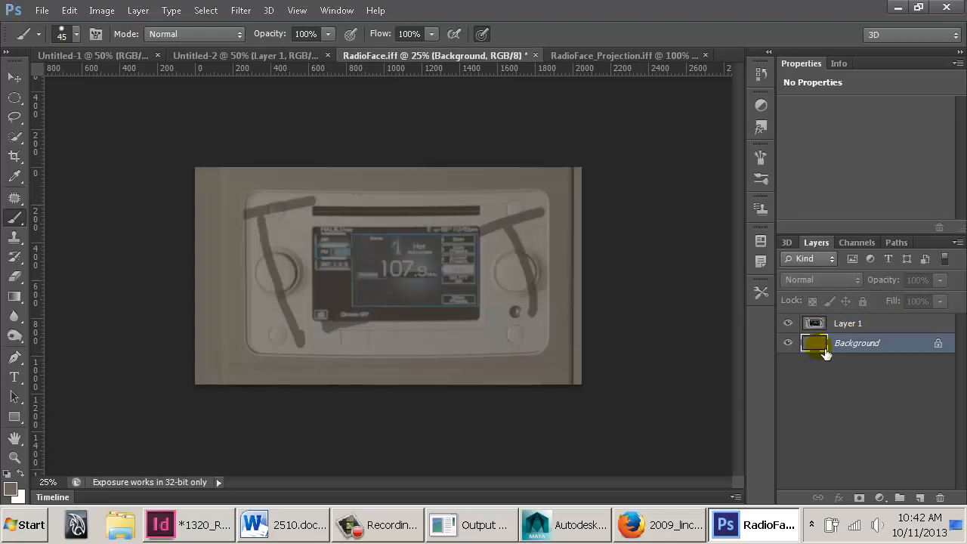
click(788, 324)
click(788, 323)
click(787, 323)
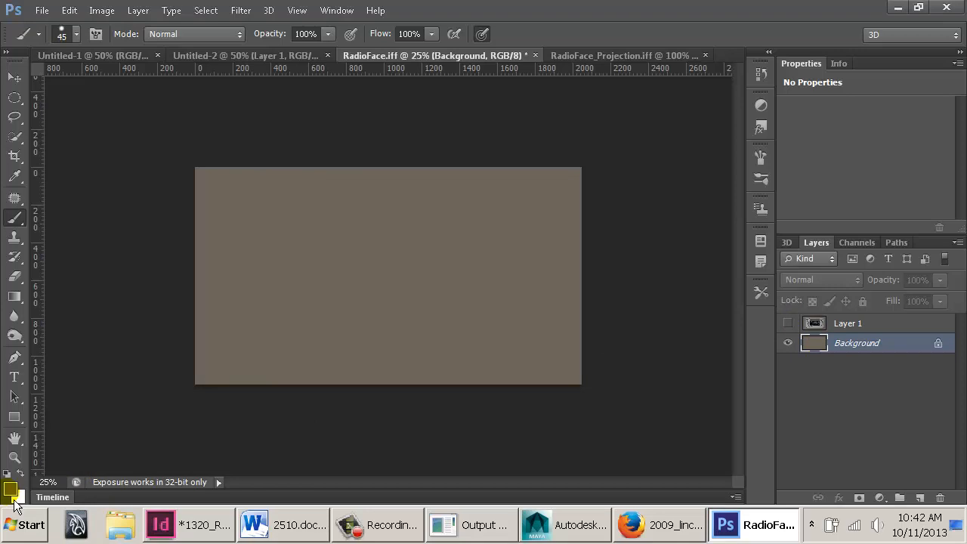
click(788, 324)
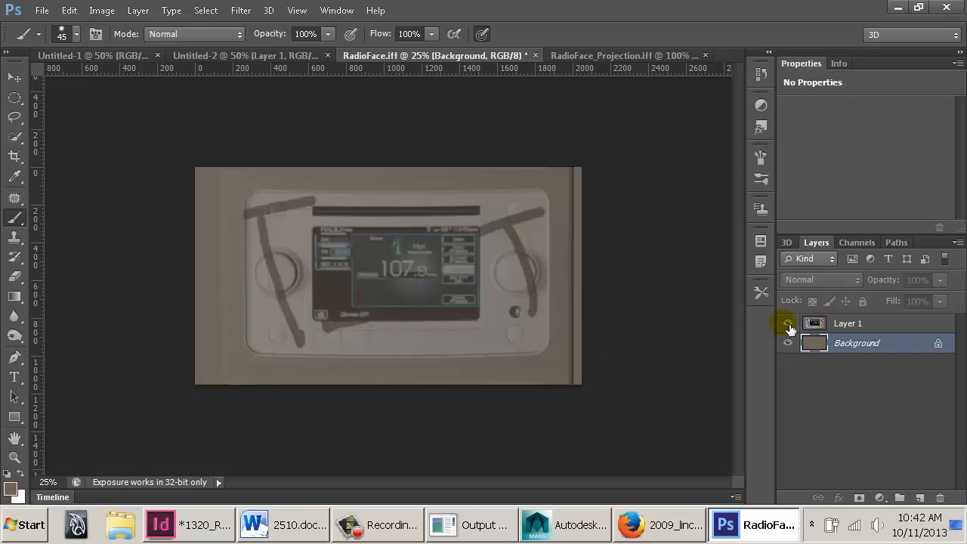
Add a layer above Background and start a text box on the radio's upper-left round button with 23 pt black text
click(920, 499)
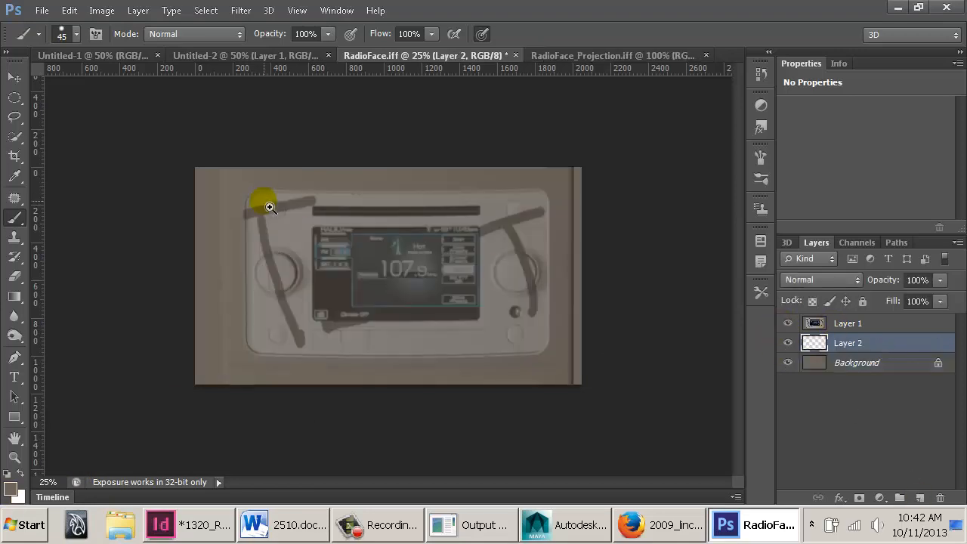
ctrl+drag(266, 202, 412, 272)
key(t)
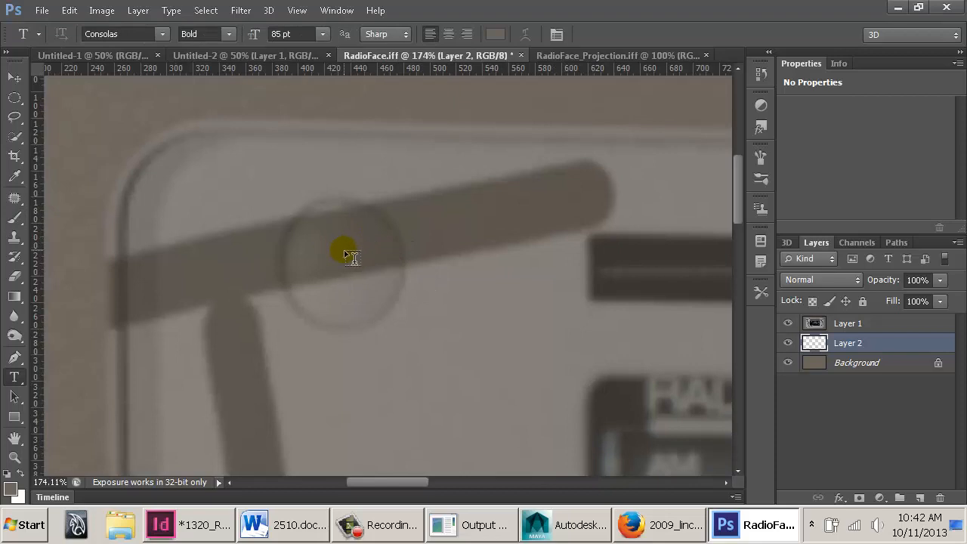
drag(301, 243, 397, 292)
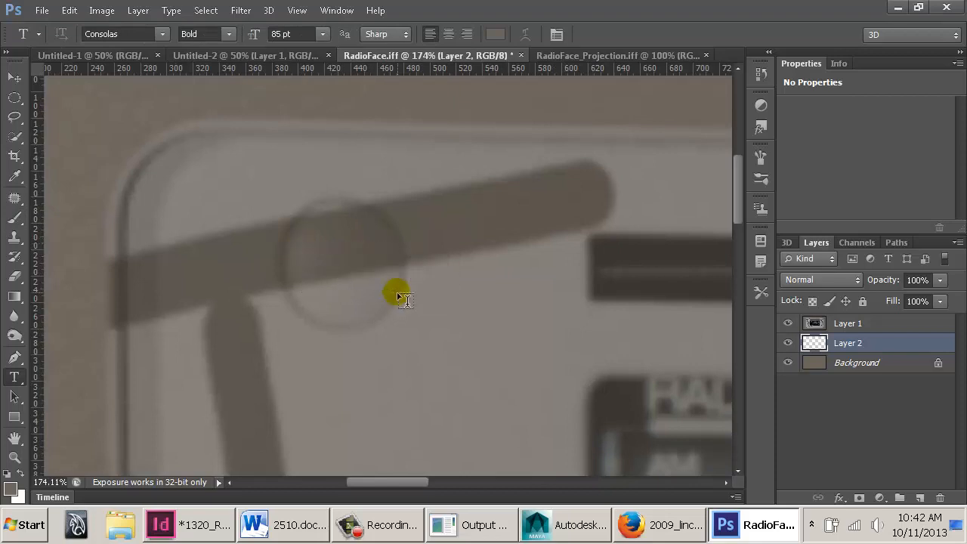
drag(254, 33, 215, 42)
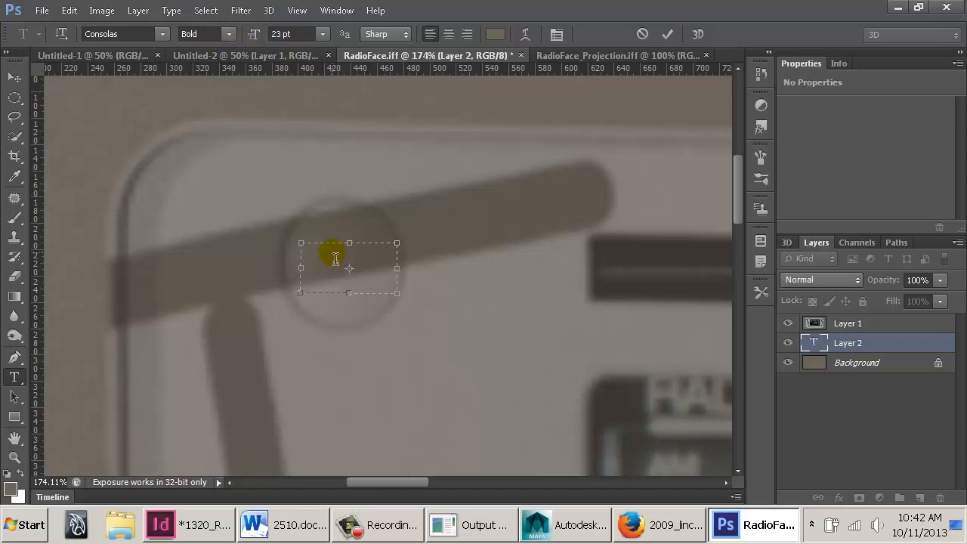
click(496, 34)
drag(400, 226, 292, 395)
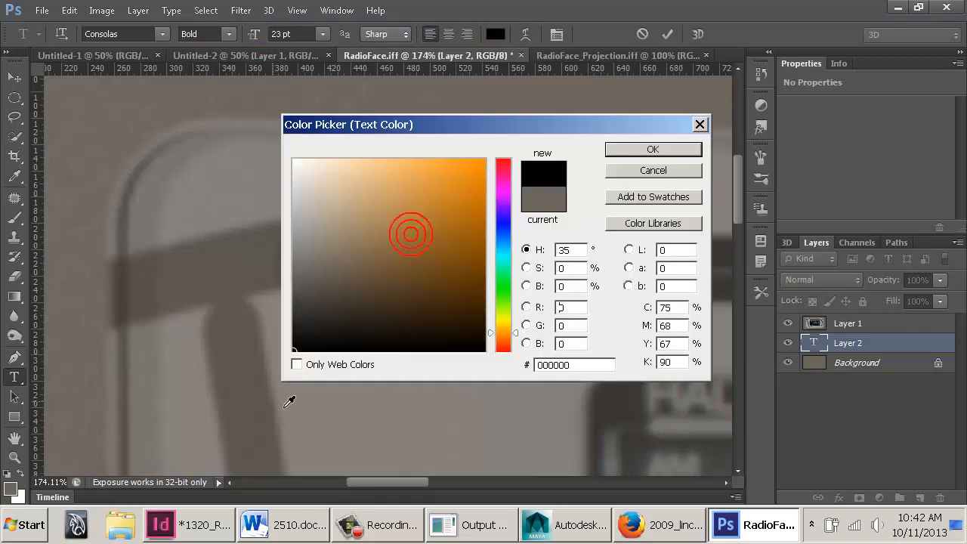
Set the text color to black (000000) and enter the label POWER in the text box on the radio face's upper-left round button
click(649, 148)
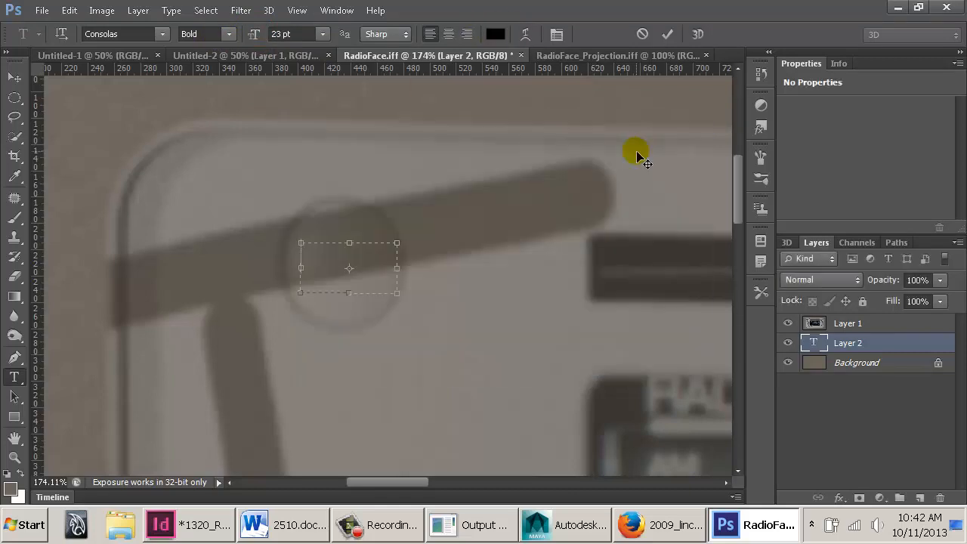
text(o)
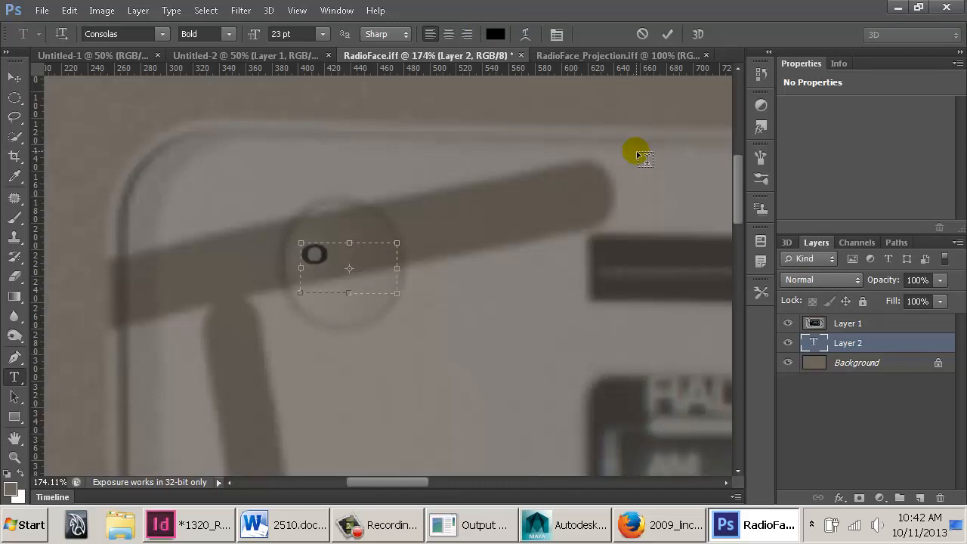
key(BackSpace)
text(P O)
Set the tracking of the whole POWER label to 0 and its horizontal scale to 100%
key(ctrl+a)
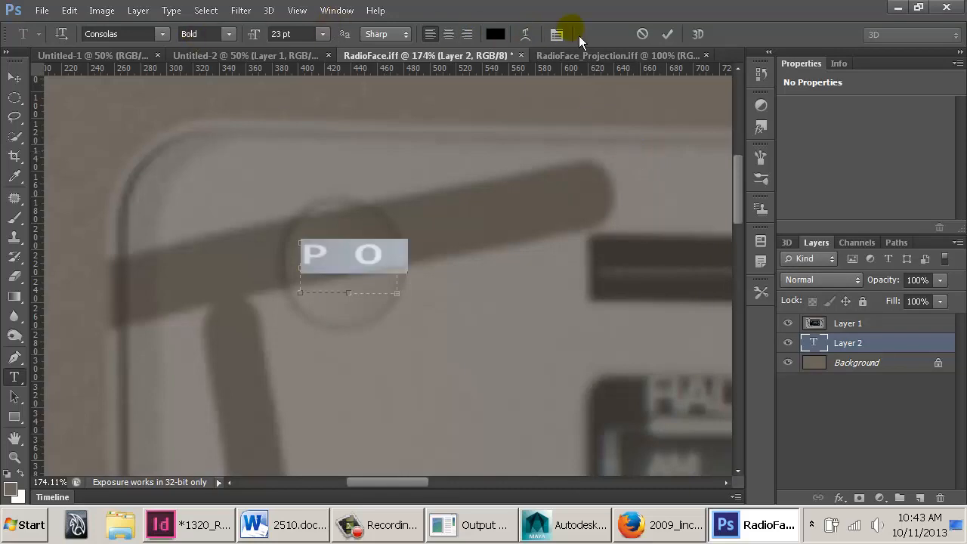
click(557, 34)
click(255, 319)
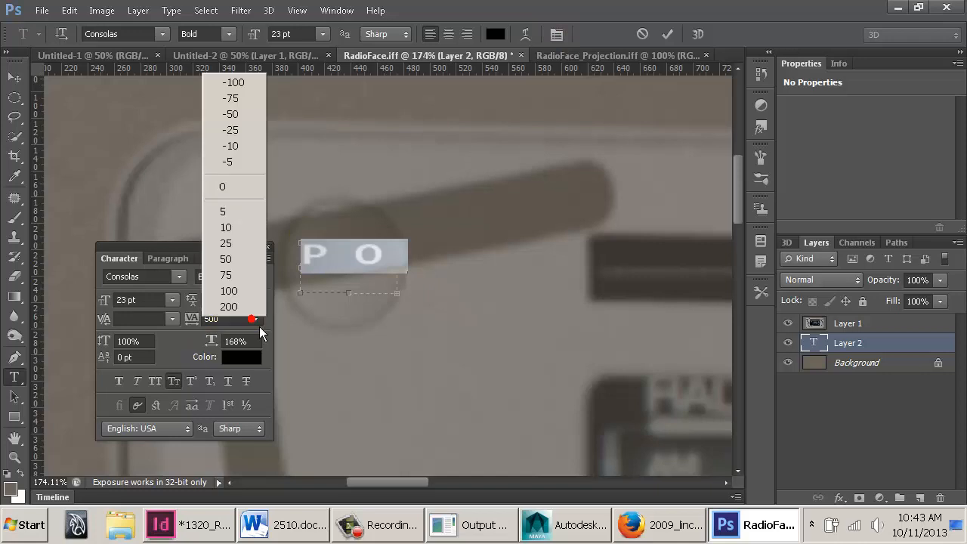
click(252, 186)
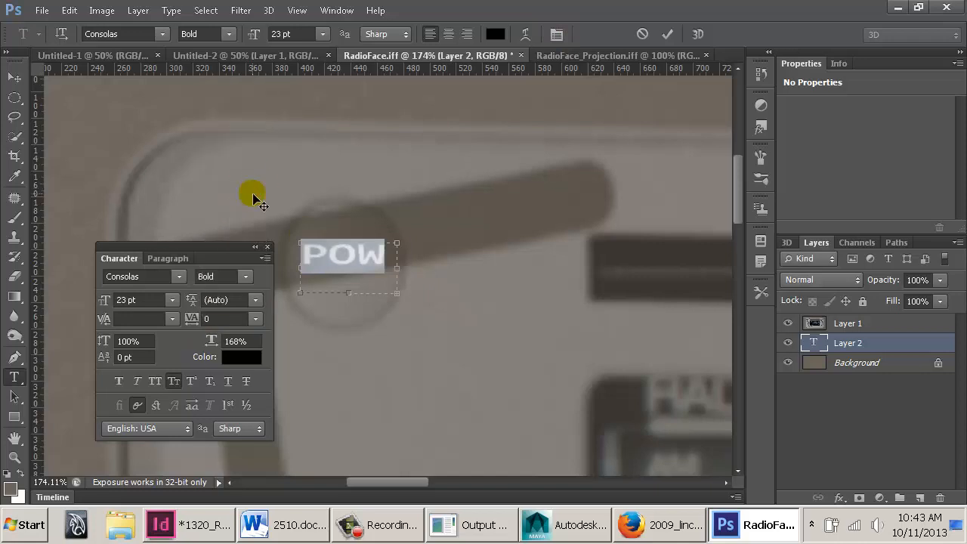
click(240, 342)
text(100)
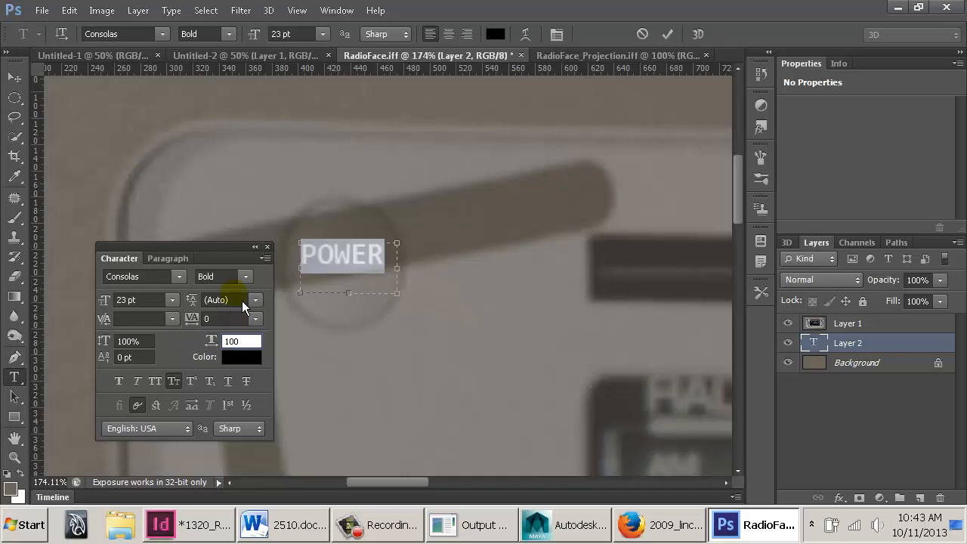
Apply faux bold to the POWER label and center it within the upper-left round button
click(15, 78)
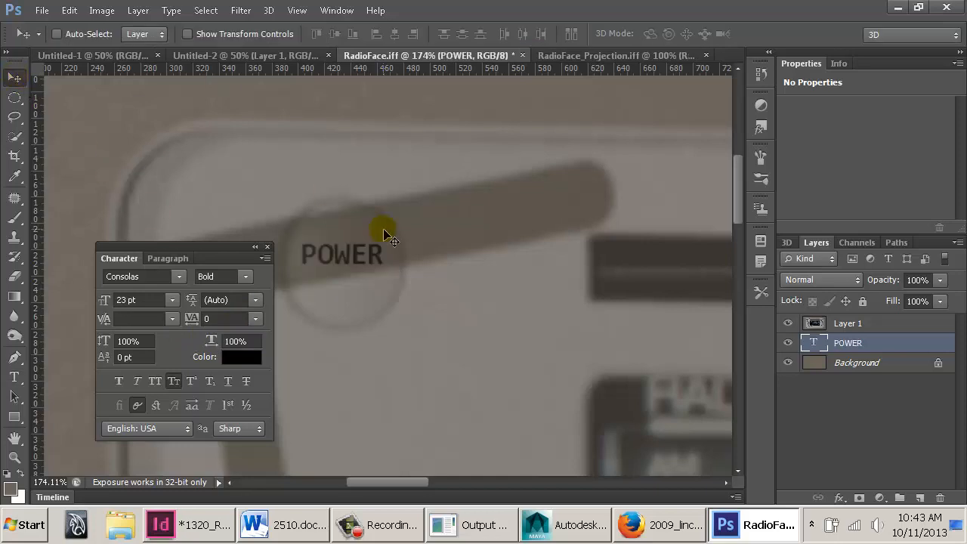
drag(338, 260, 337, 272)
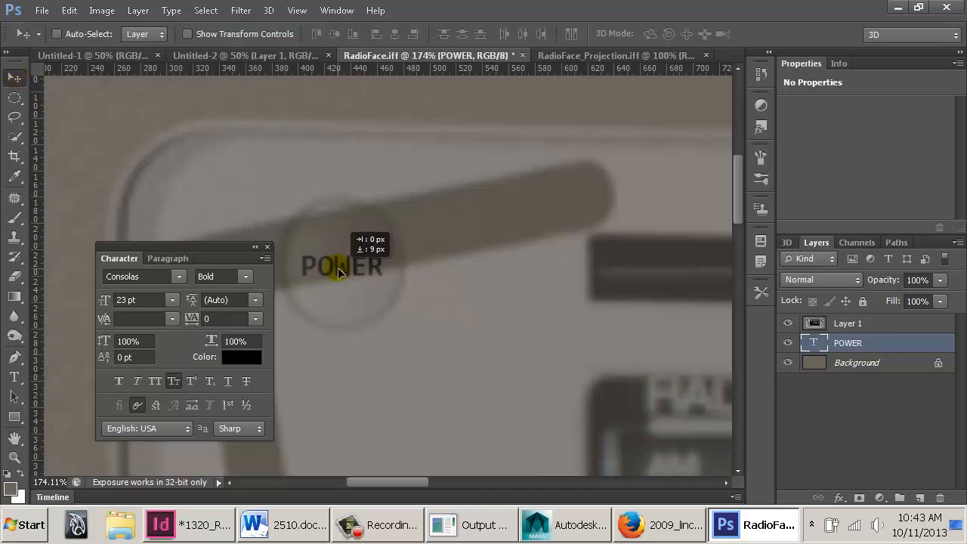
drag(227, 259, 172, 167)
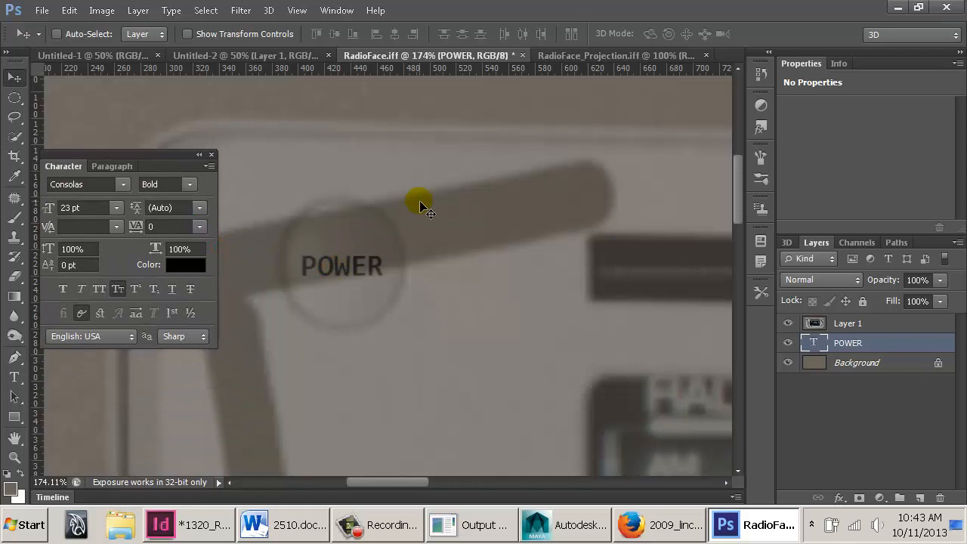
click(65, 288)
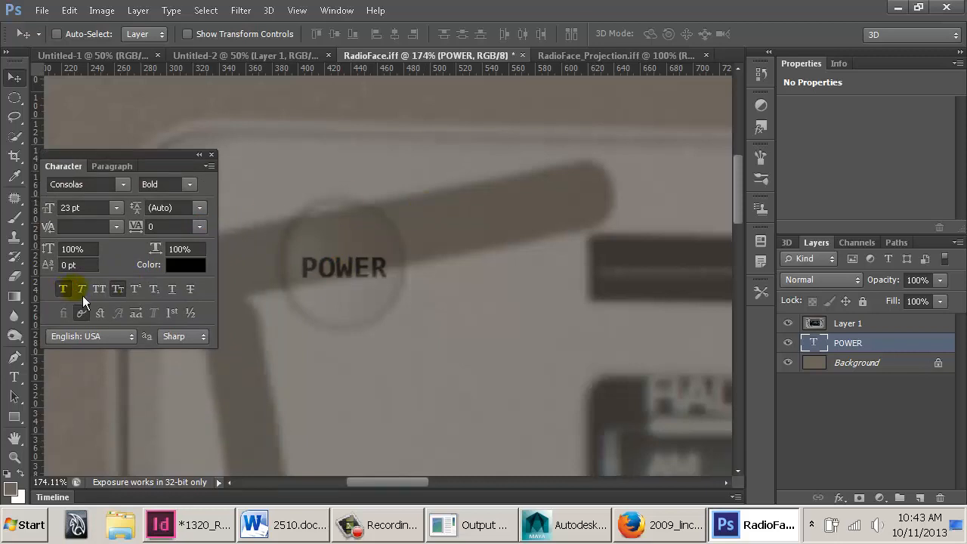
drag(359, 275, 355, 274)
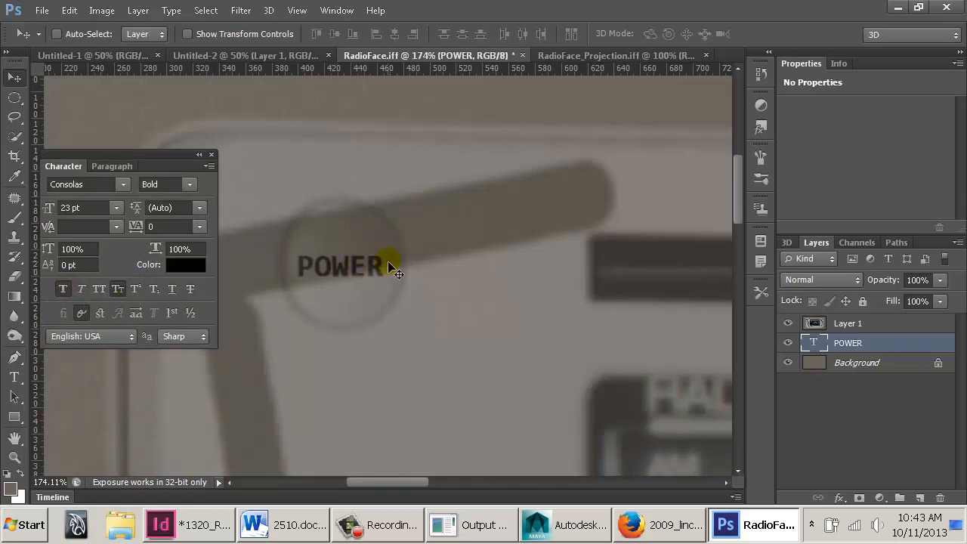
alt+scroll(387, 264, down, 6)
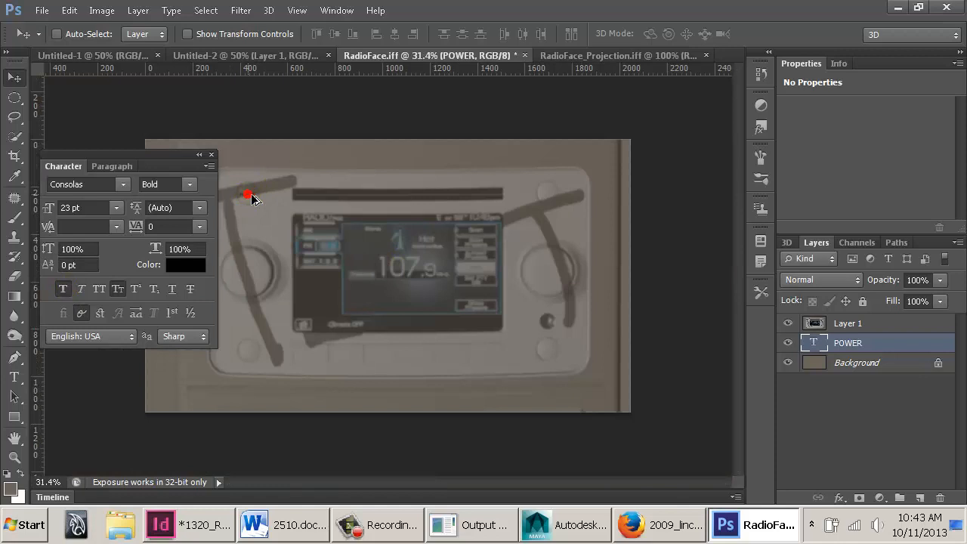
ctrl+alt+drag(250, 193, 445, 194)
key(ctrl+z)
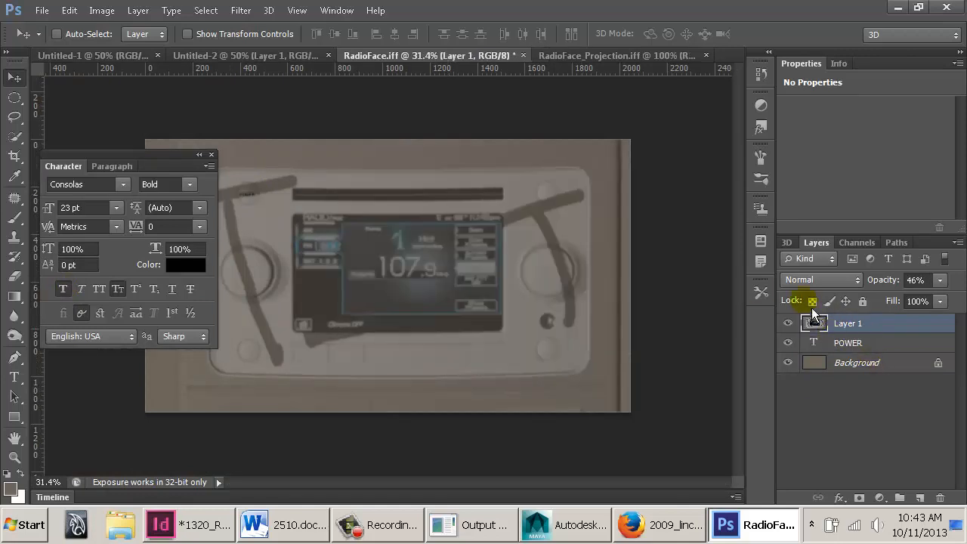
Lock all attributes of Layer 1 and reselect the POWER text layer
click(863, 301)
click(839, 343)
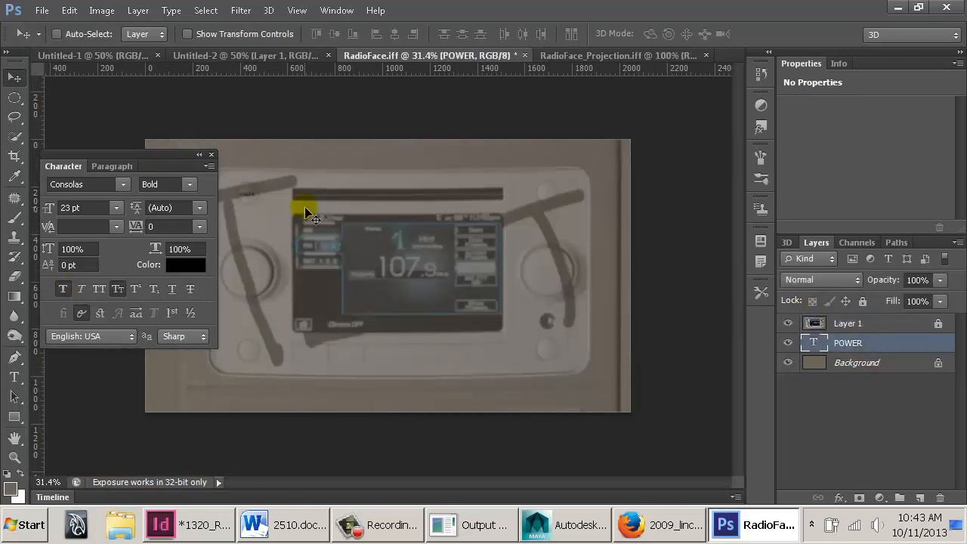
ctrl+alt+drag(249, 195, 438, 195)
key(ctrl+z)
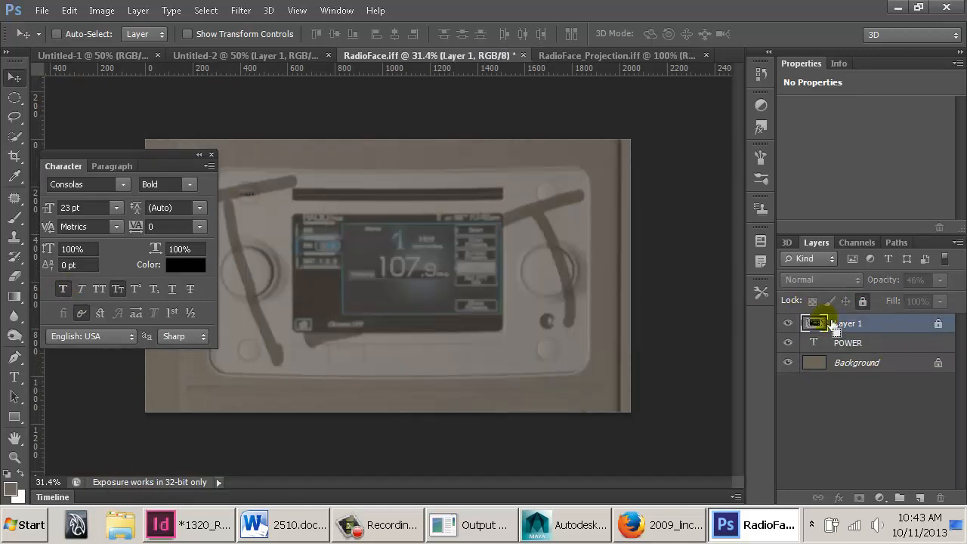
click(832, 345)
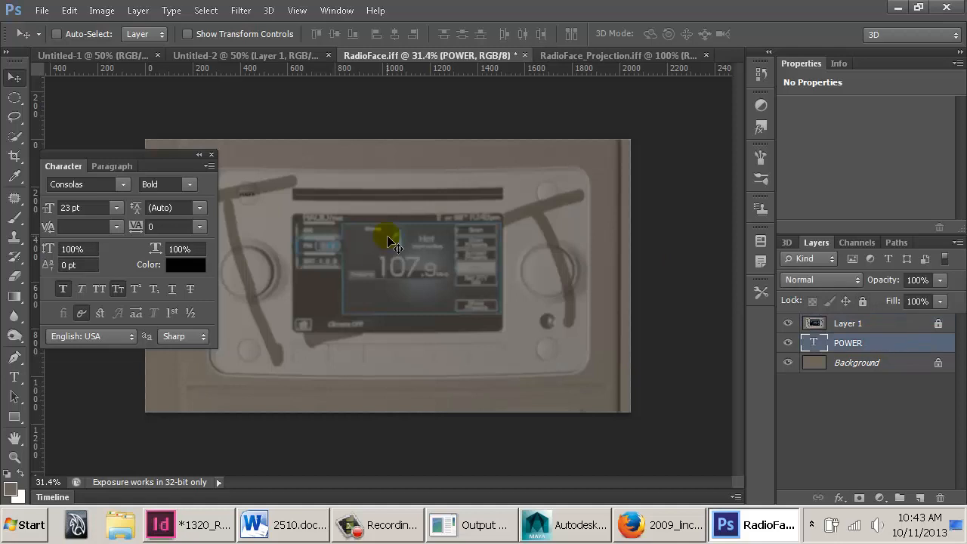
click(144, 34)
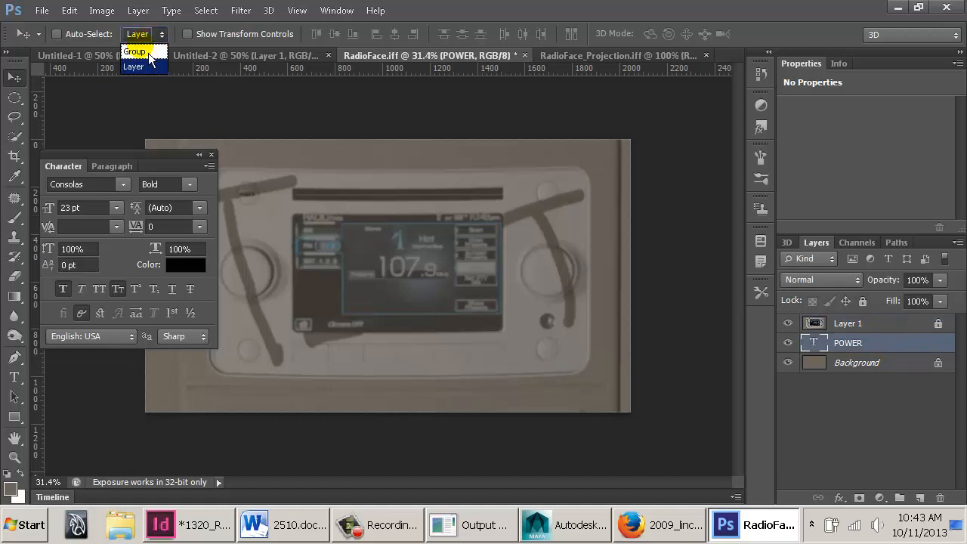
click(401, 115)
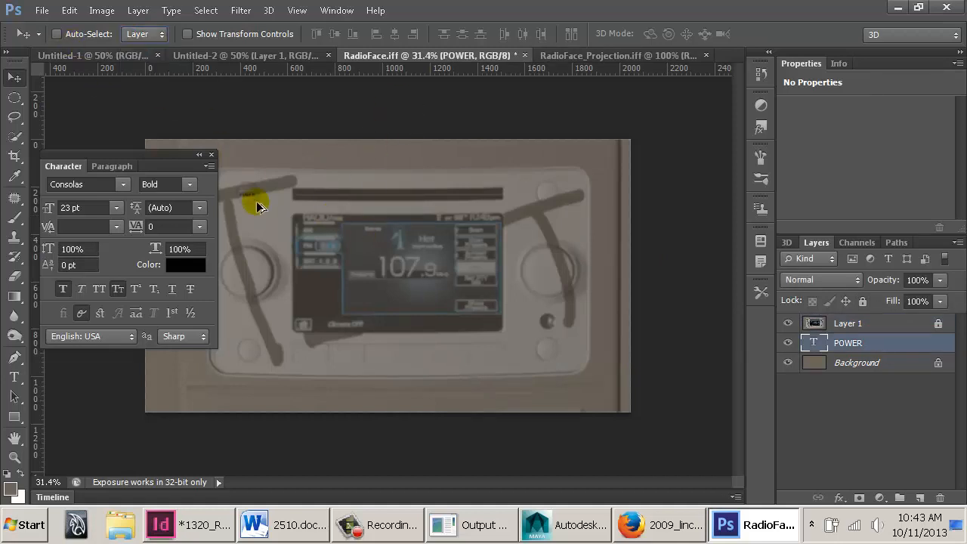
ctrl+alt+drag(244, 194, 543, 286)
key(ctrl+z)
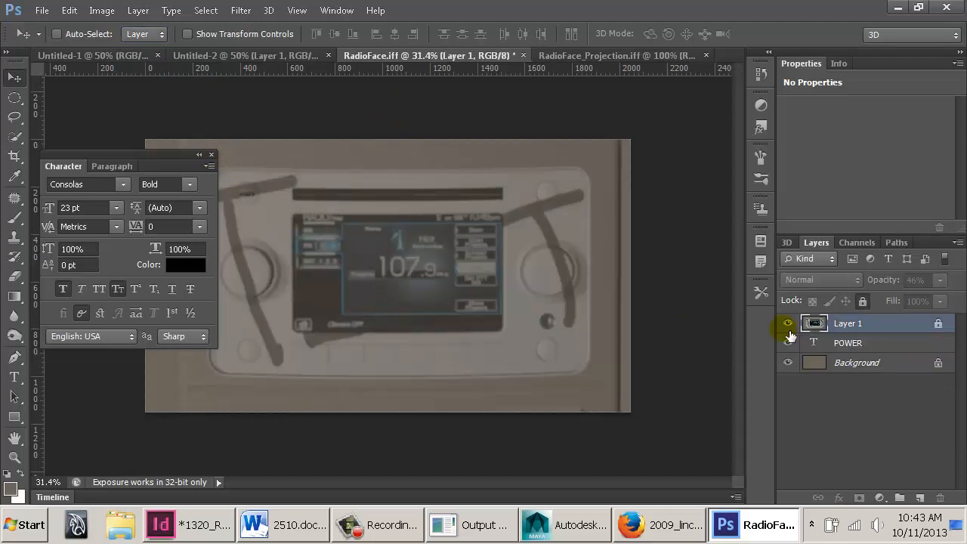
click(787, 326)
click(788, 325)
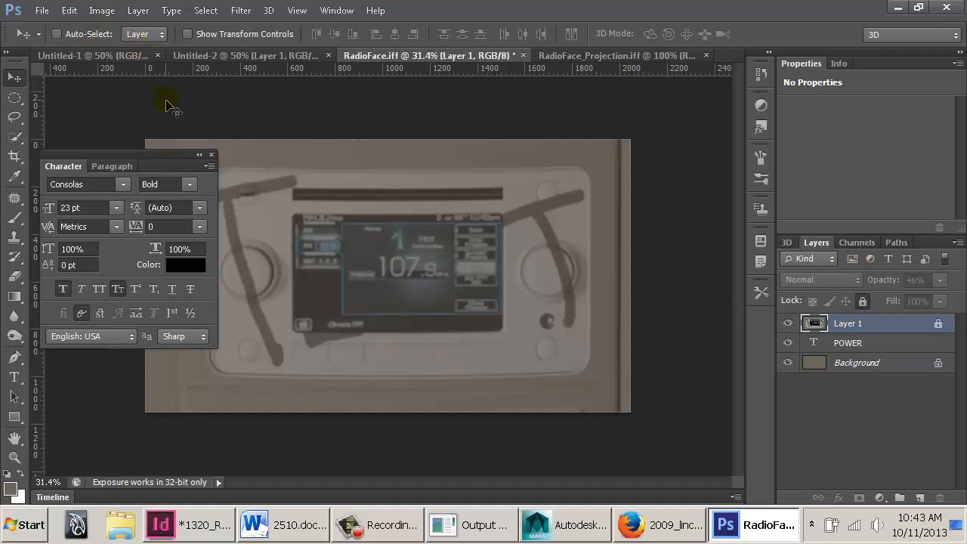
Duplicate the POWER label onto the upper-right round button, and copy both upper labels straight down onto the two lower round buttons
click(852, 344)
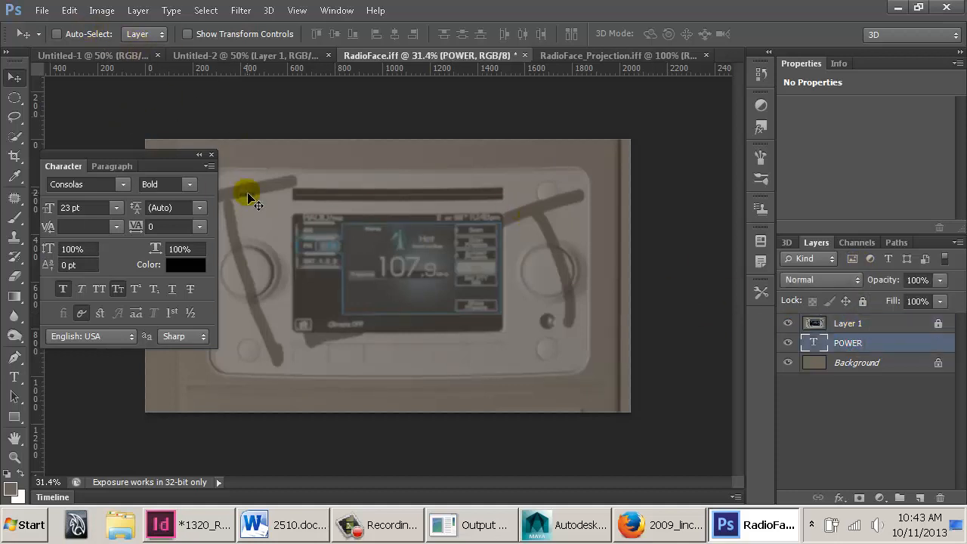
drag(249, 195, 552, 199)
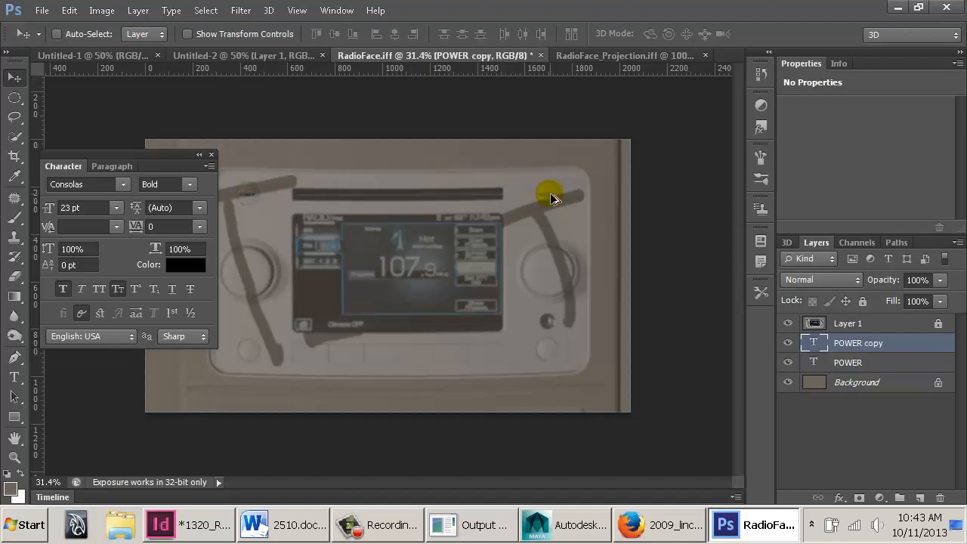
shift+click(850, 363)
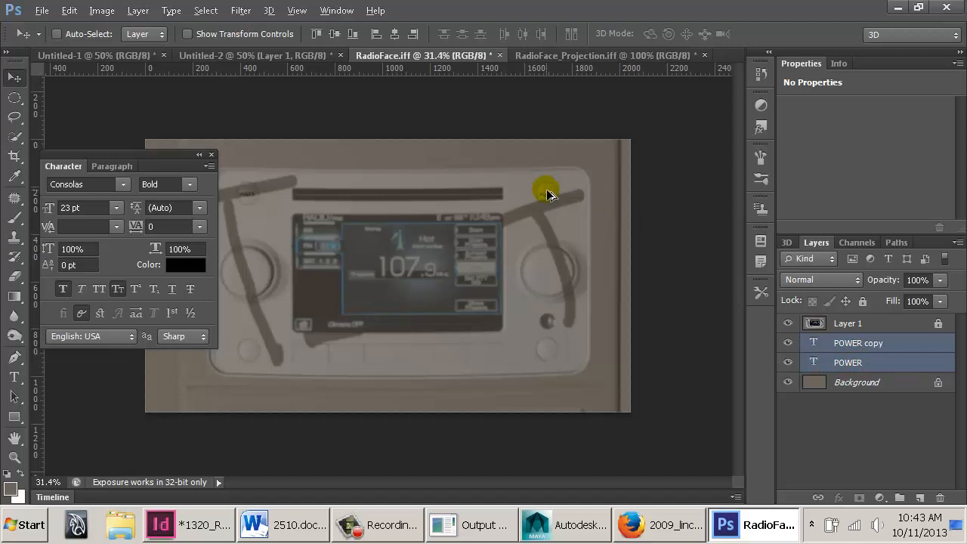
alt+shift+drag(545, 199, 558, 357)
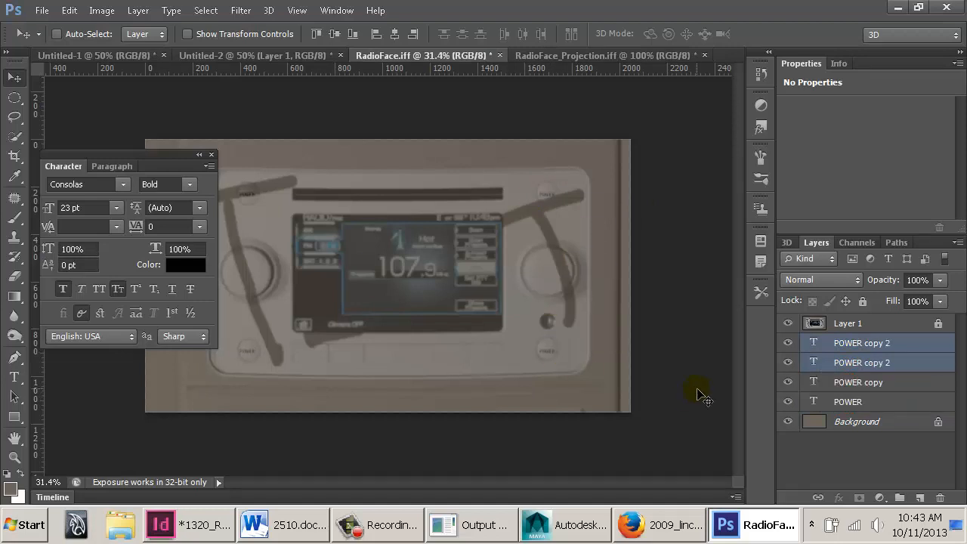
Center the lower-left POWER label within its round button, identifying its text layer among the copies
click(865, 458)
ctrl+drag(235, 338, 339, 393)
click(305, 418)
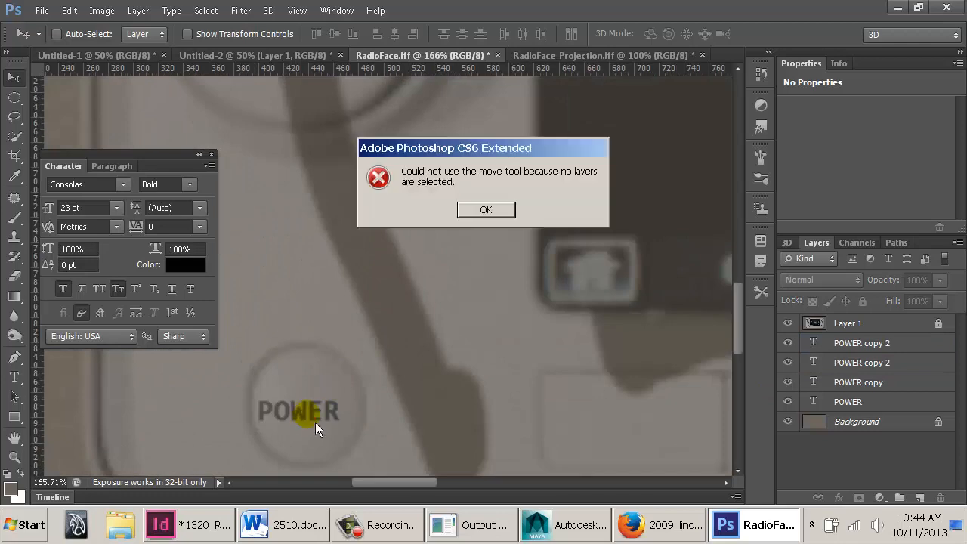
key(Return)
click(866, 363)
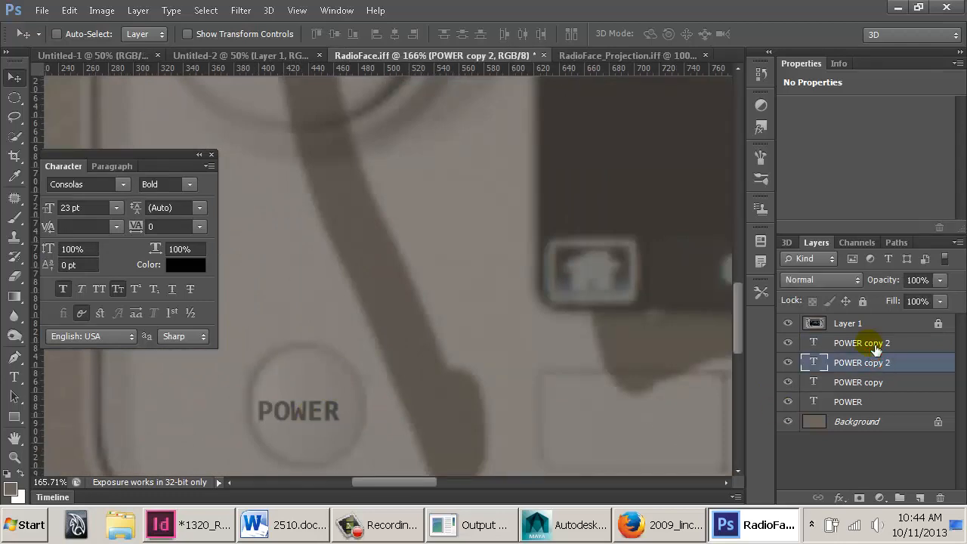
click(788, 364)
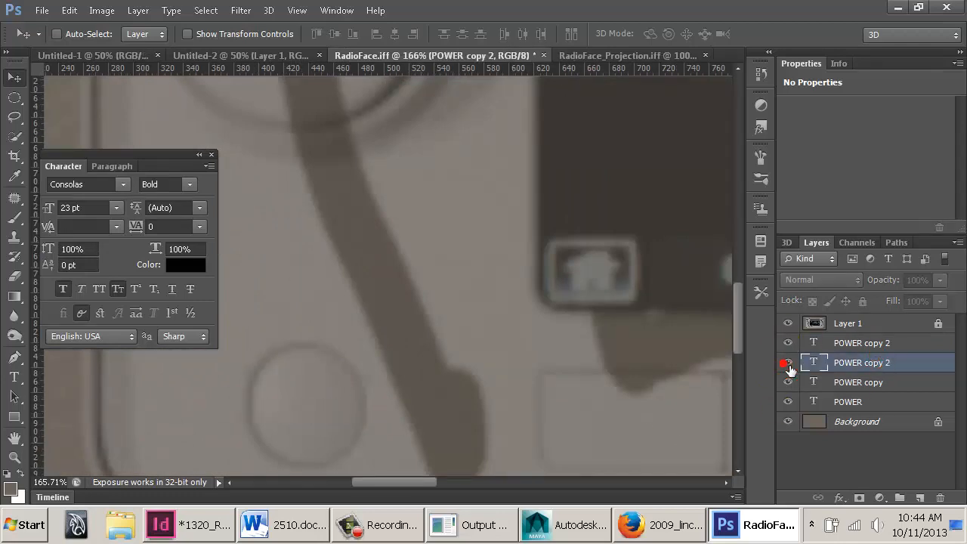
click(788, 364)
click(839, 363)
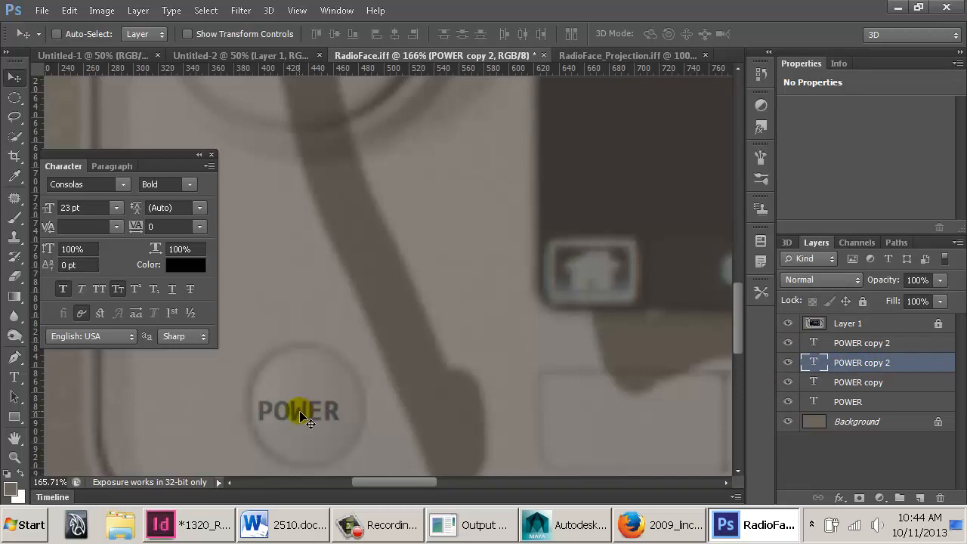
drag(301, 412, 312, 407)
Select the lower-right POWER label's layer and move the label up to the middle of its round button
drag(626, 388, 109, 348)
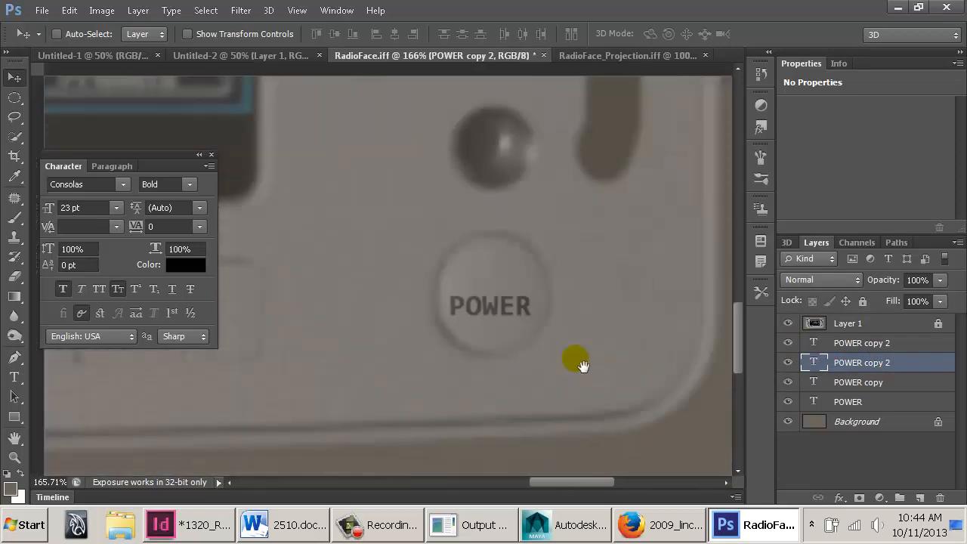
click(564, 350)
click(811, 341)
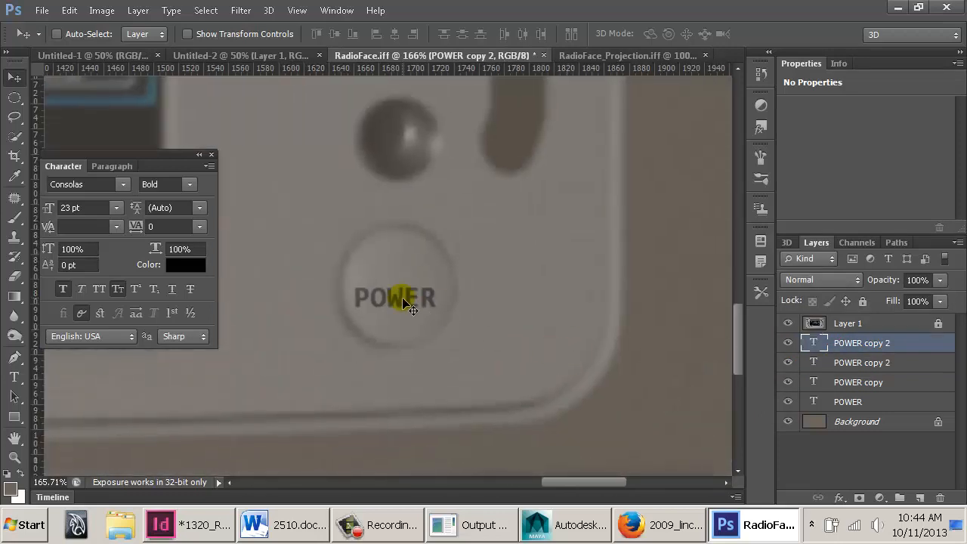
drag(401, 297, 406, 291)
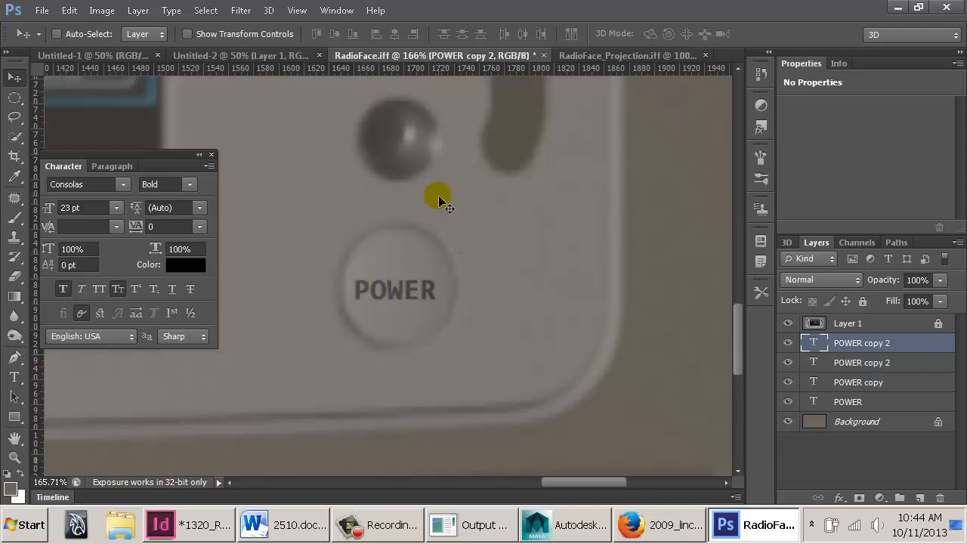
Select the upper-right label's POWER copy layer and hide the Layer 1 reference image
drag(443, 149, 426, 255)
drag(393, 185, 467, 304)
click(411, 220)
click(830, 375)
key(ctrl+0)
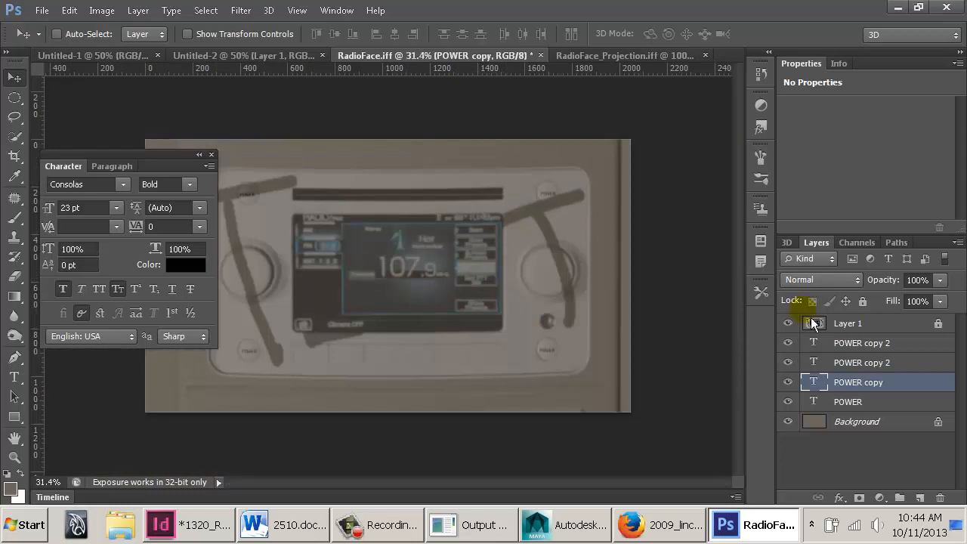
click(789, 324)
Save the labelled texture in IFF format as RadioFace.iff in the sourceimages folder, replacing the existing file
key(ctrl+shift+s)
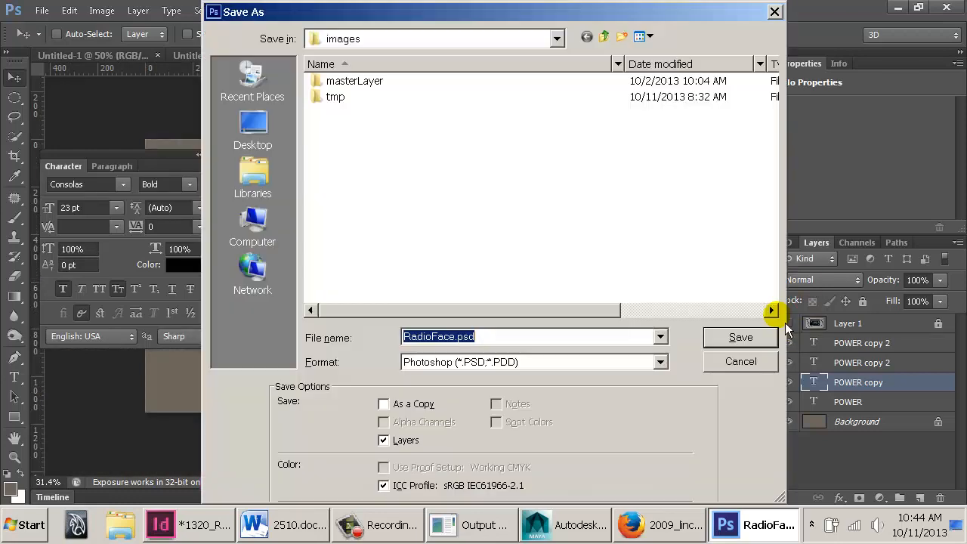
click(495, 362)
key(i)
click(499, 365)
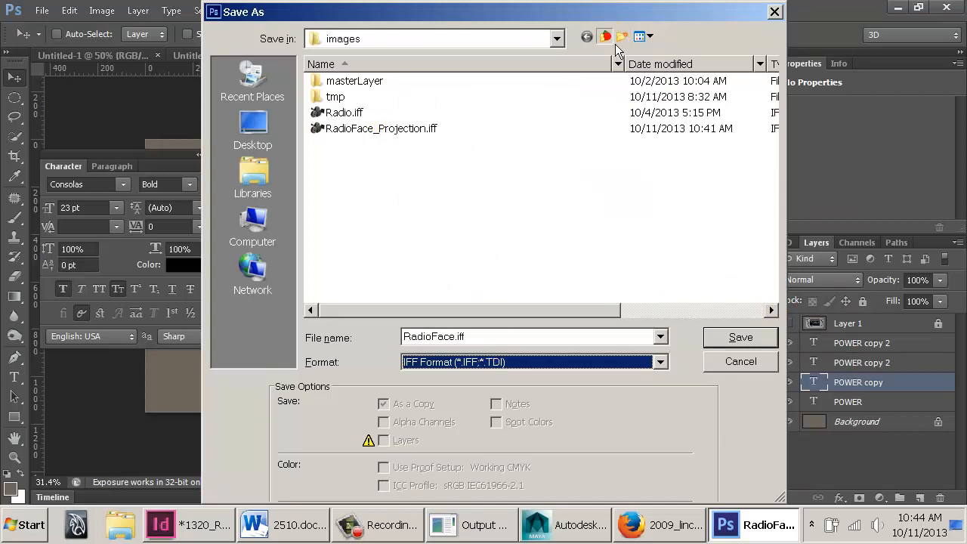
click(604, 36)
double_click(372, 257)
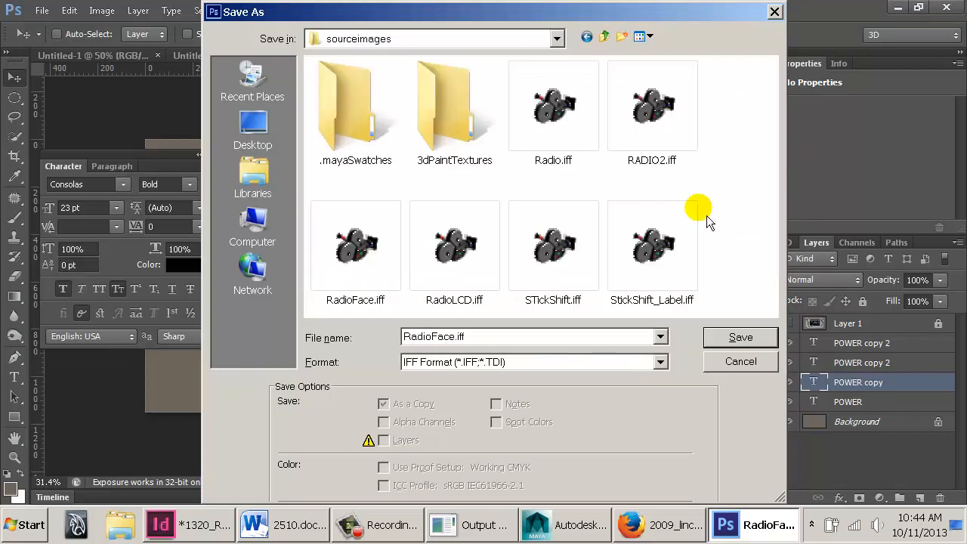
click(361, 273)
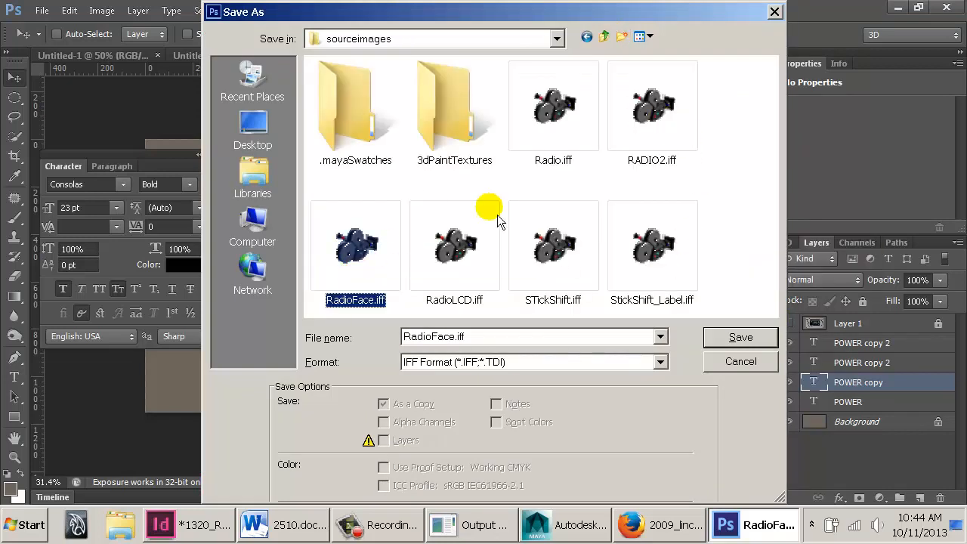
click(758, 337)
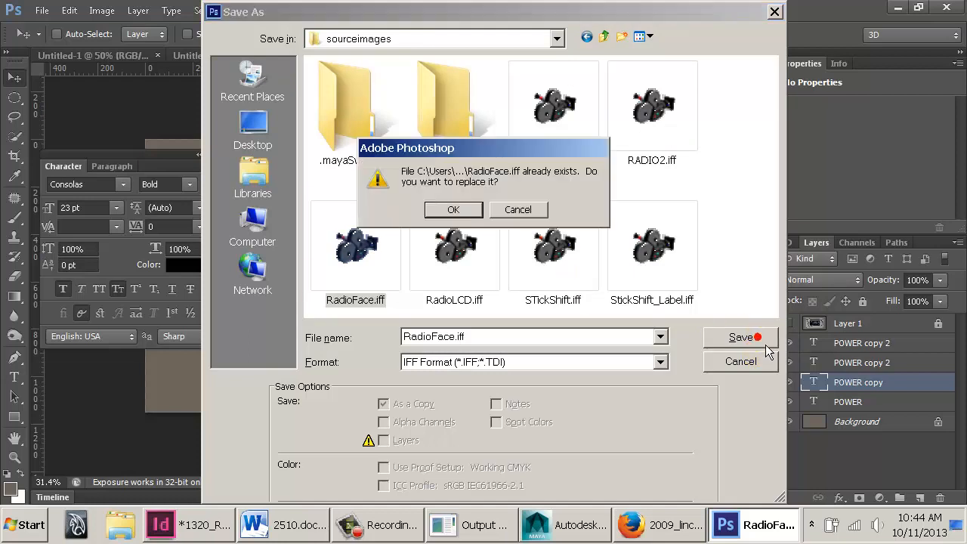
click(451, 214)
click(497, 240)
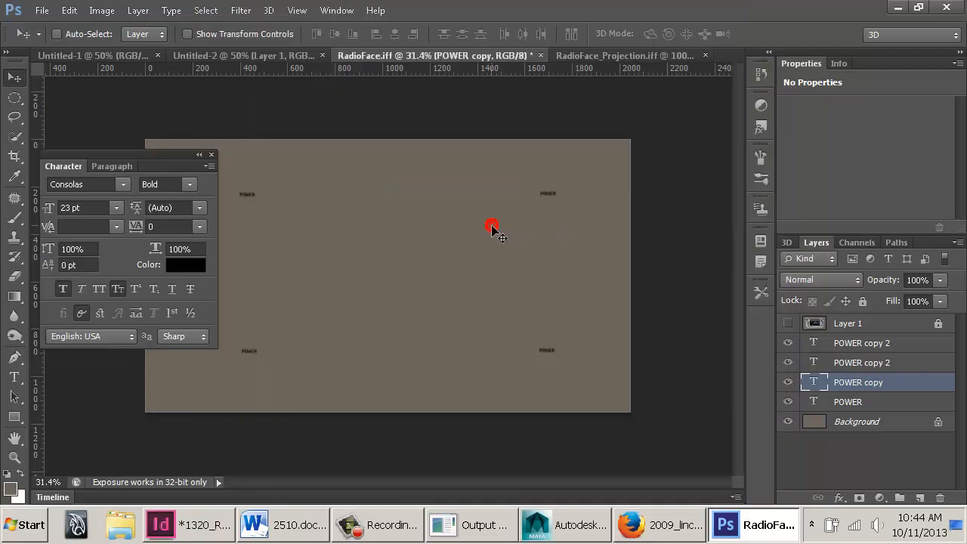
Switch to Maya and reload the RadioFace.iff image in the file3 texture node
key(alt+Tab)
key(ctrl+a)
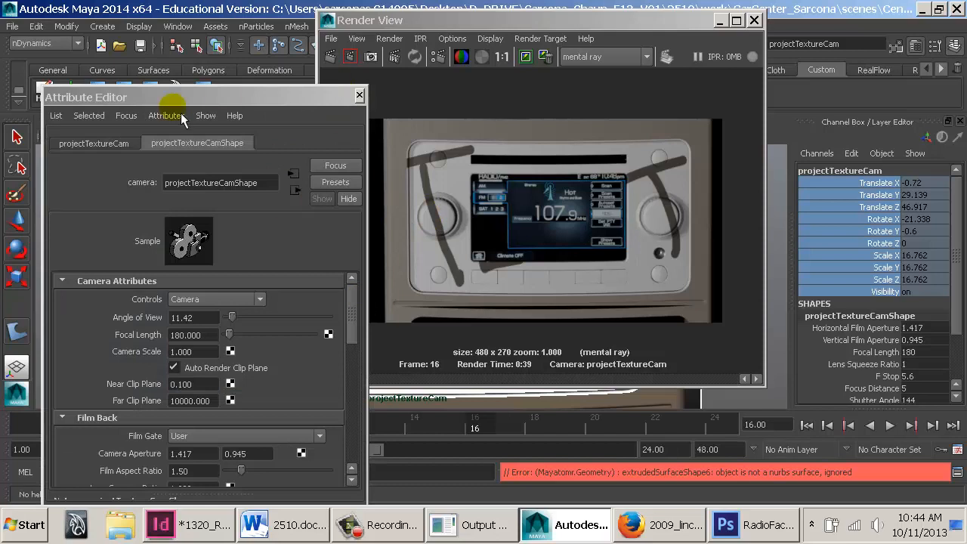
click(121, 117)
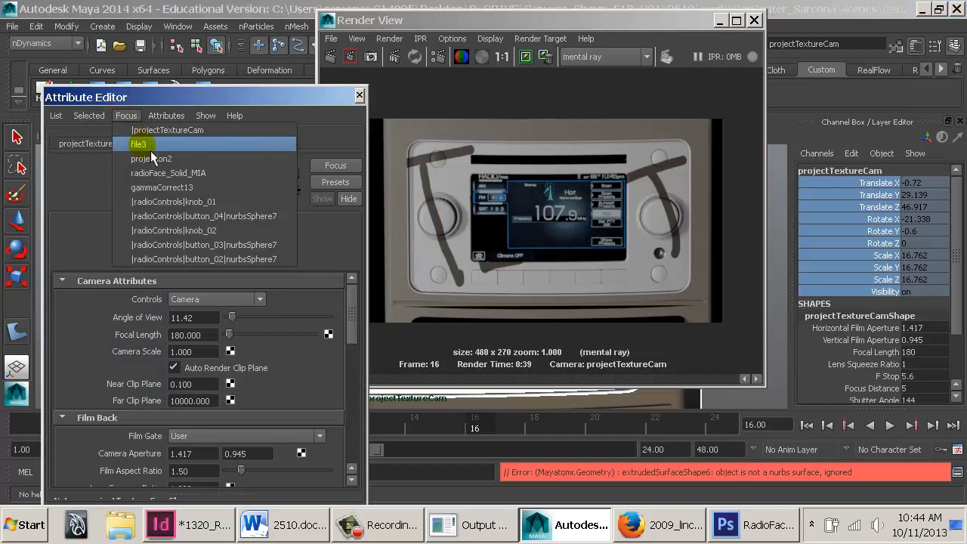
click(151, 151)
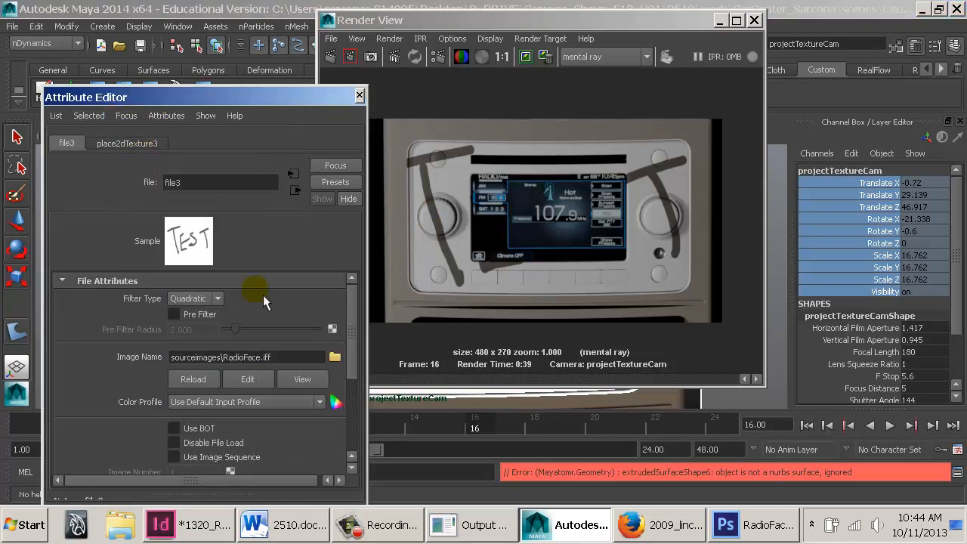
click(194, 380)
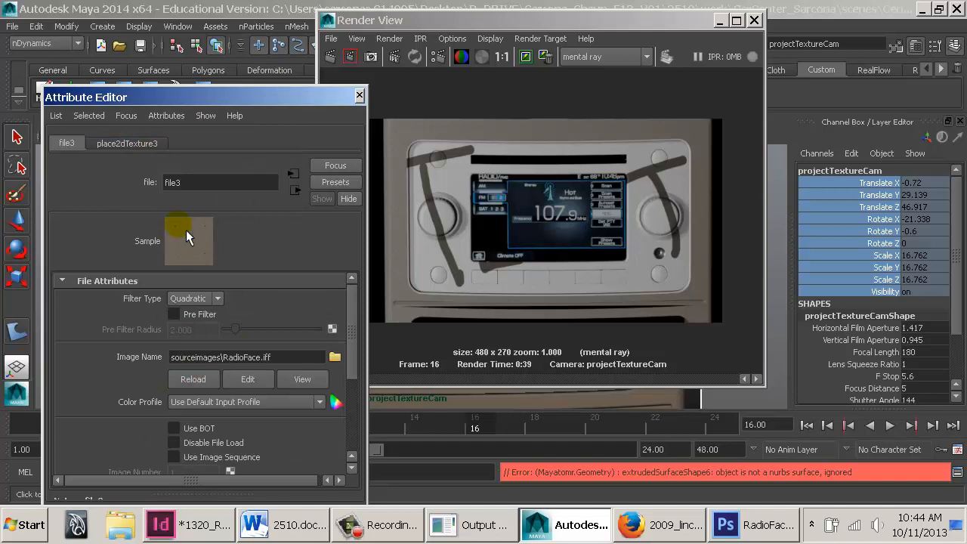
Render a small region around the radio's upper-left round button and inspect the POWER label's placement up close
drag(369, 21, 654, 14)
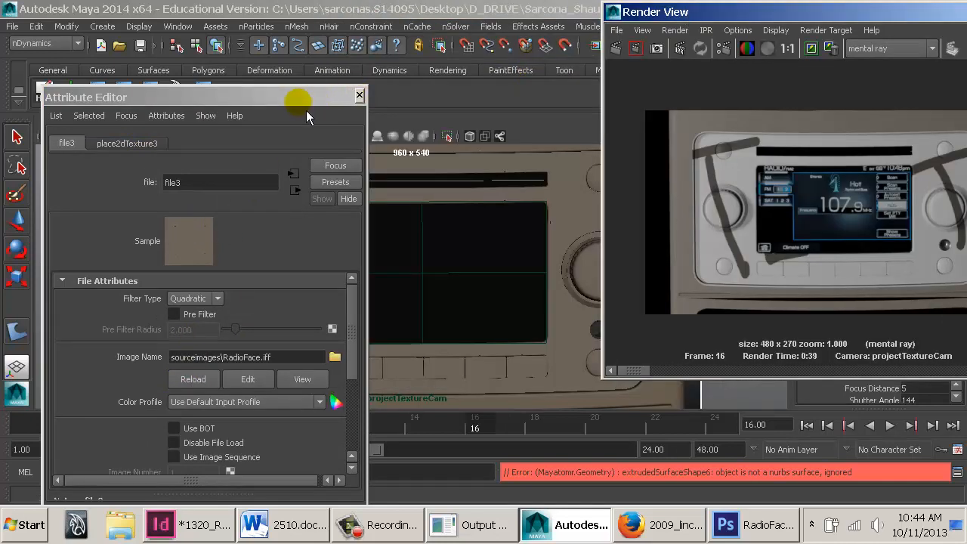
drag(306, 110, 367, 328)
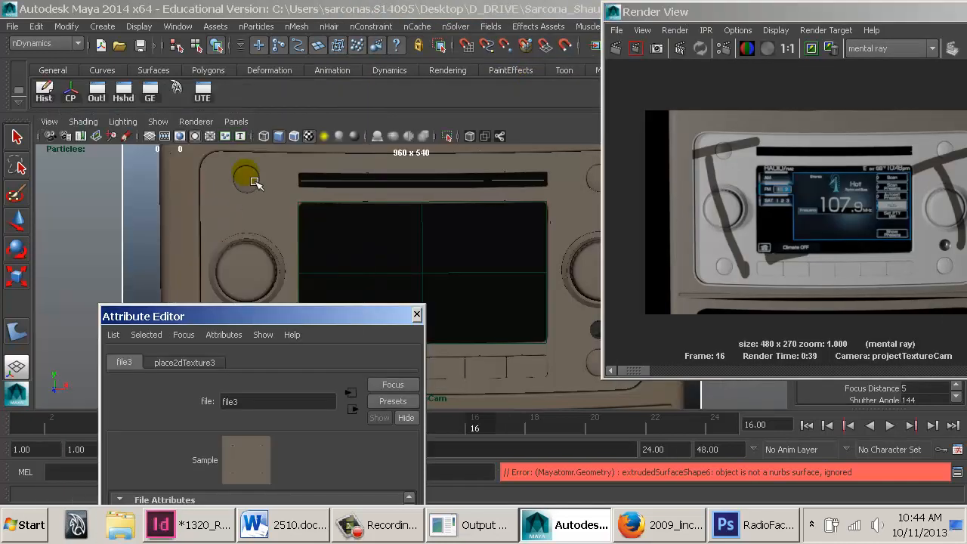
drag(296, 326, 213, 52)
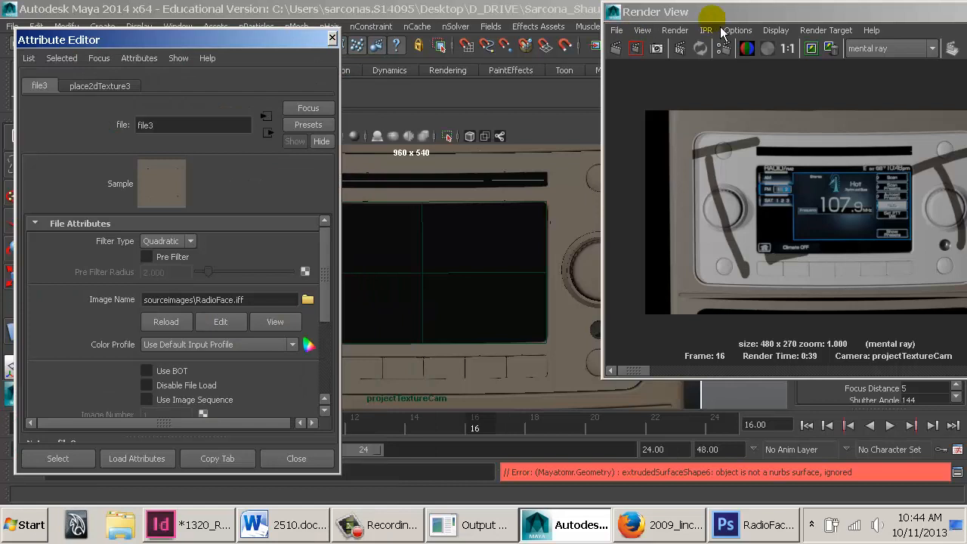
drag(711, 11, 472, 65)
drag(465, 181, 507, 223)
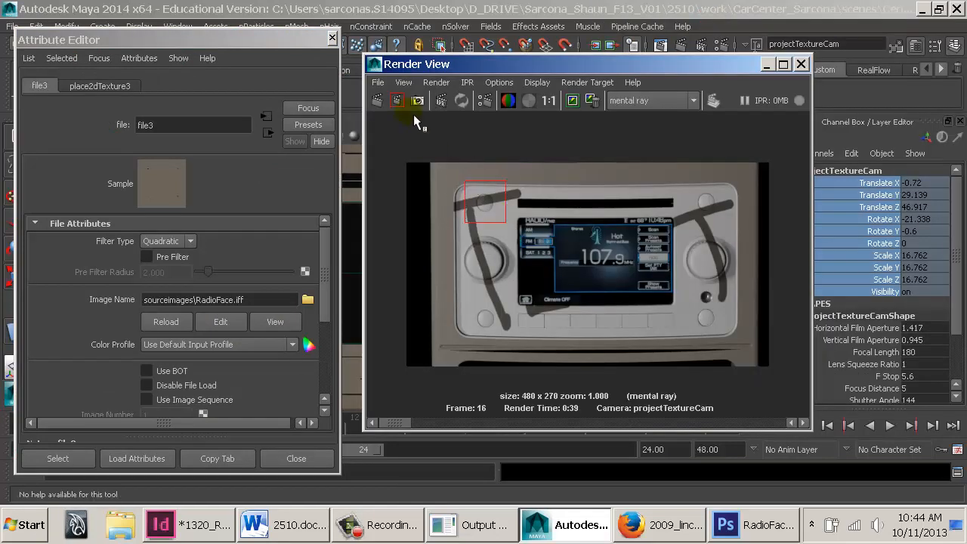
click(398, 101)
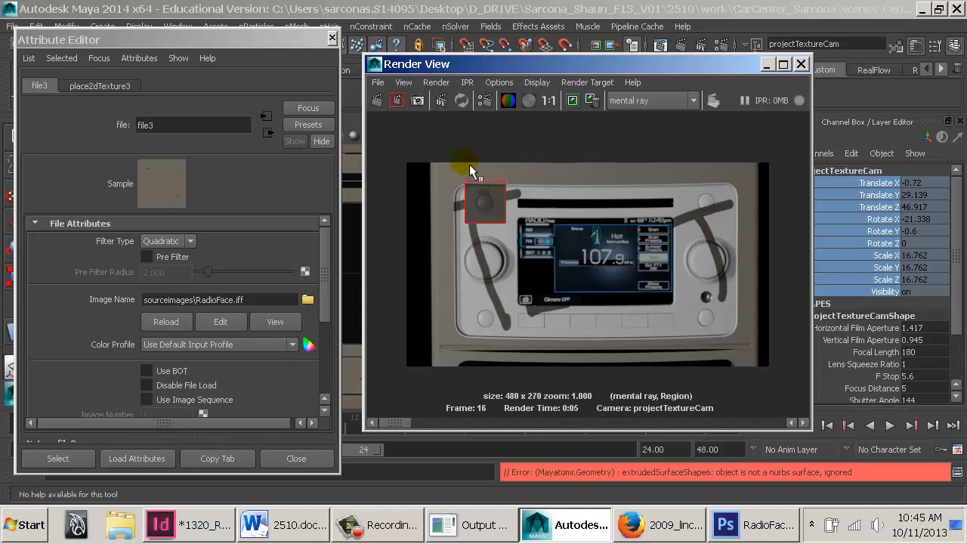
scroll(473, 173, up, 12)
alt+middle_drag(469, 171, 727, 278)
alt+middle_drag(665, 226, 715, 271)
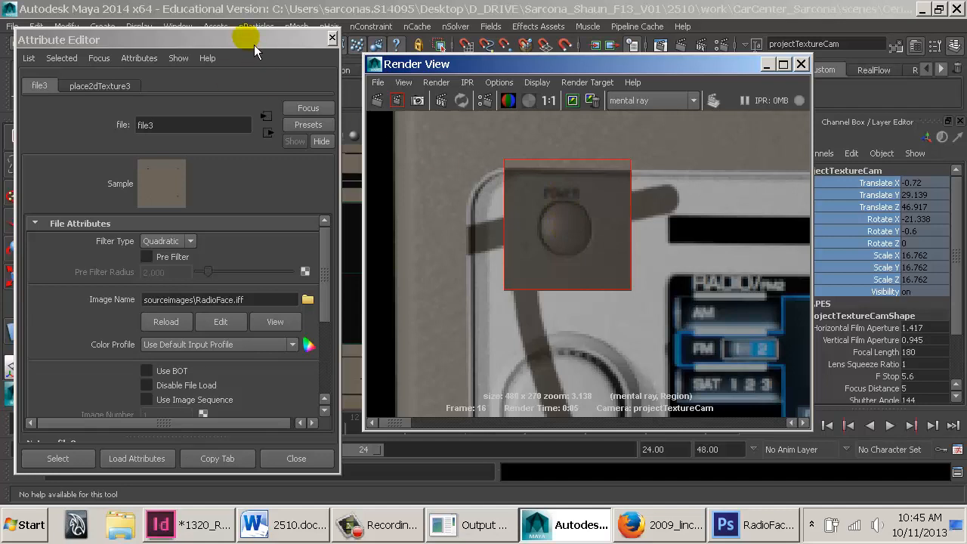
Set the projection2 node's Fit Type to Match Camera Resolution and re-render the region around the upper-left button
drag(254, 45, 300, 60)
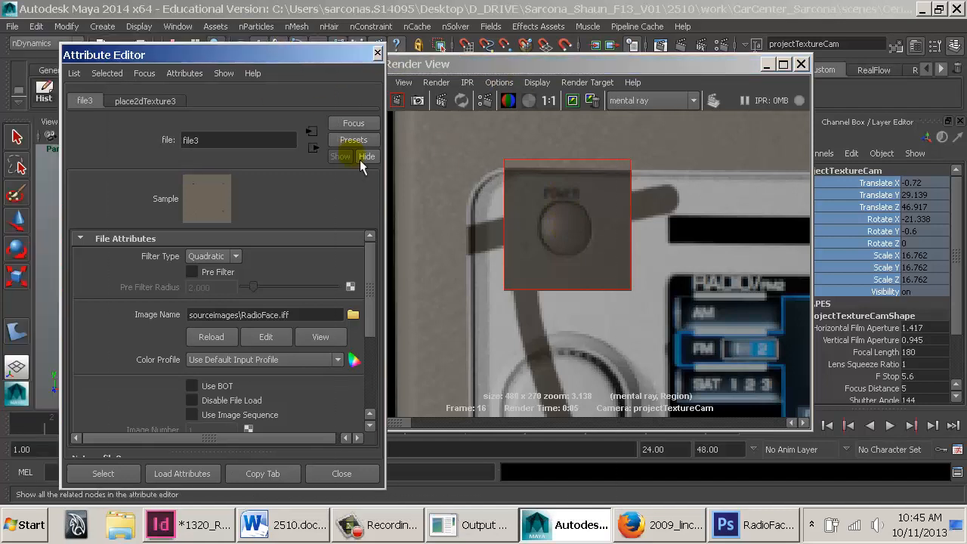
click(312, 149)
click(100, 102)
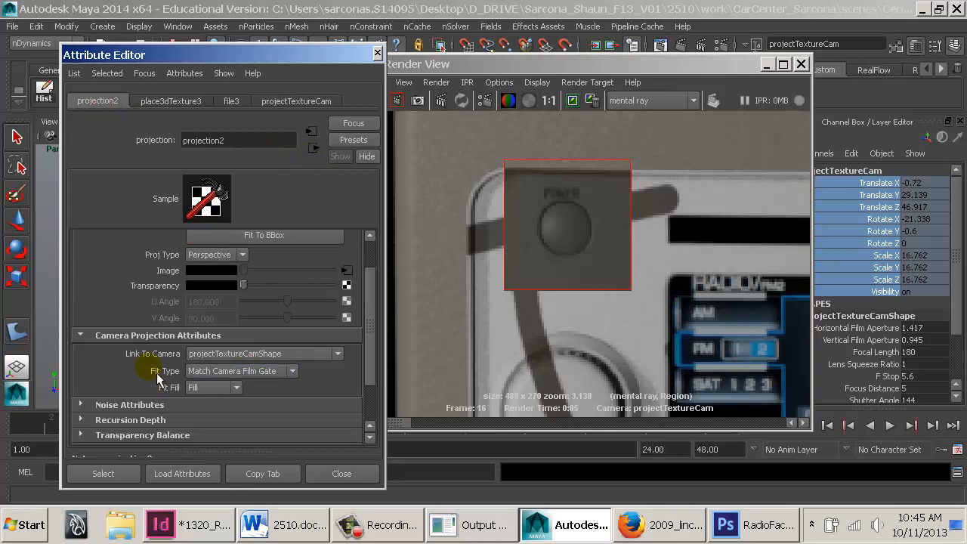
click(287, 371)
click(279, 408)
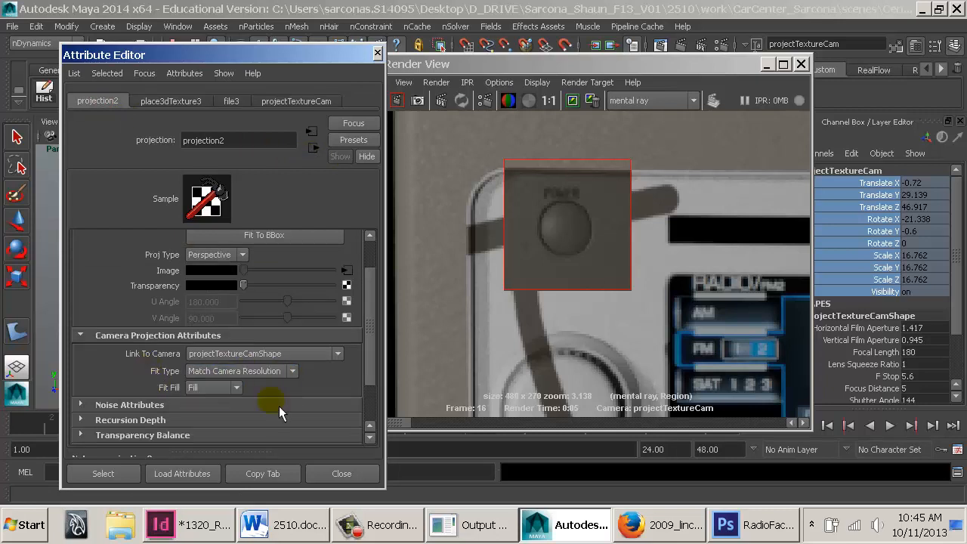
click(397, 100)
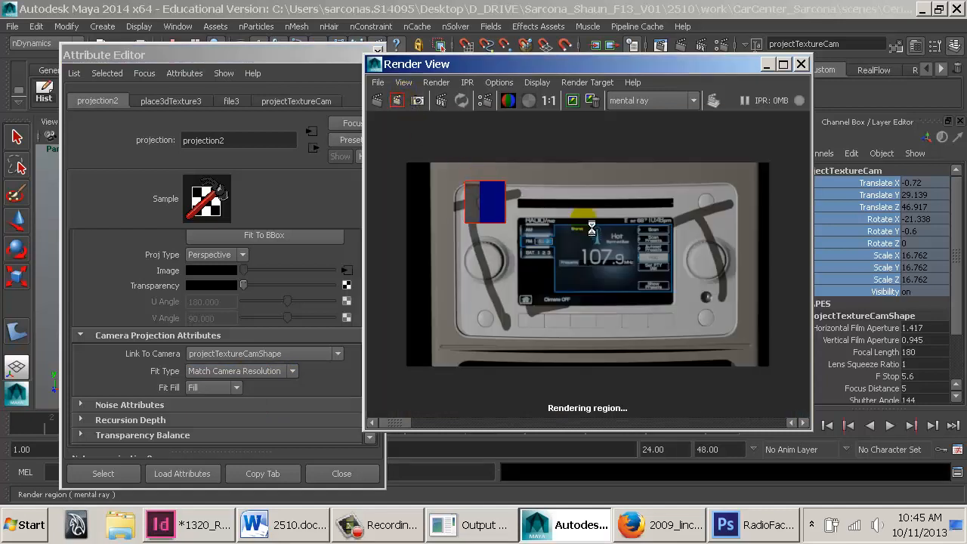
scroll(571, 239, up, 5)
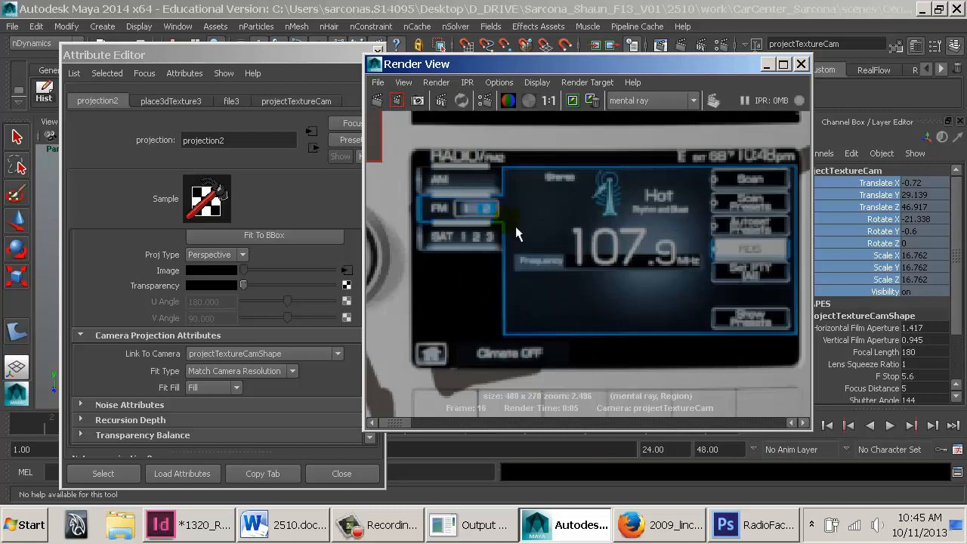
alt+middle_drag(430, 201, 678, 254)
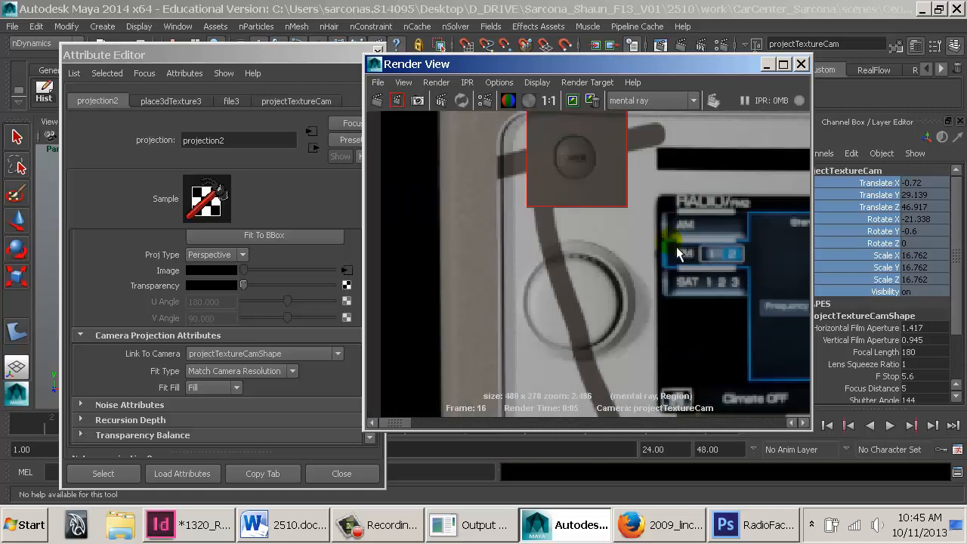
Set projection2's Fit Fill to Horizontal, keep the current render image, and re-render the upper-left button region for comparison
click(211, 390)
click(217, 420)
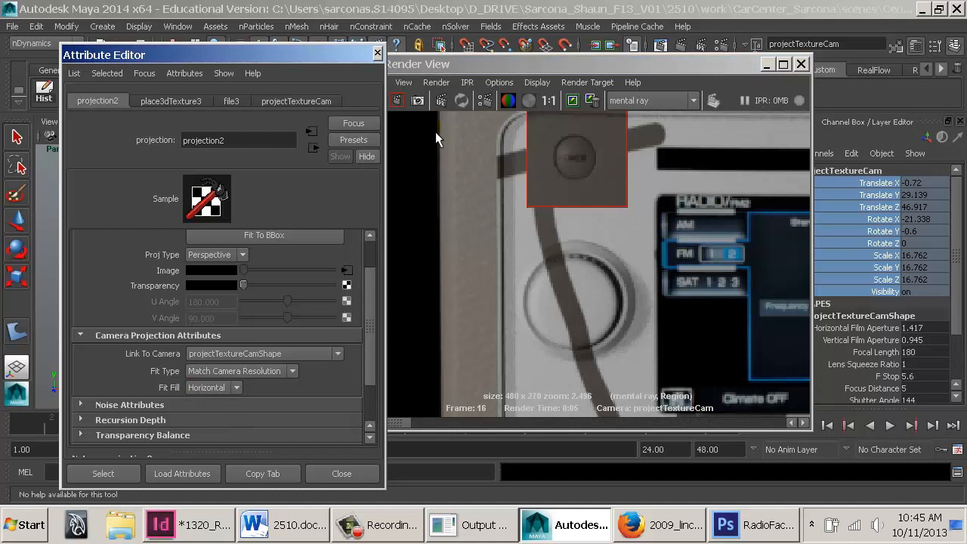
click(572, 107)
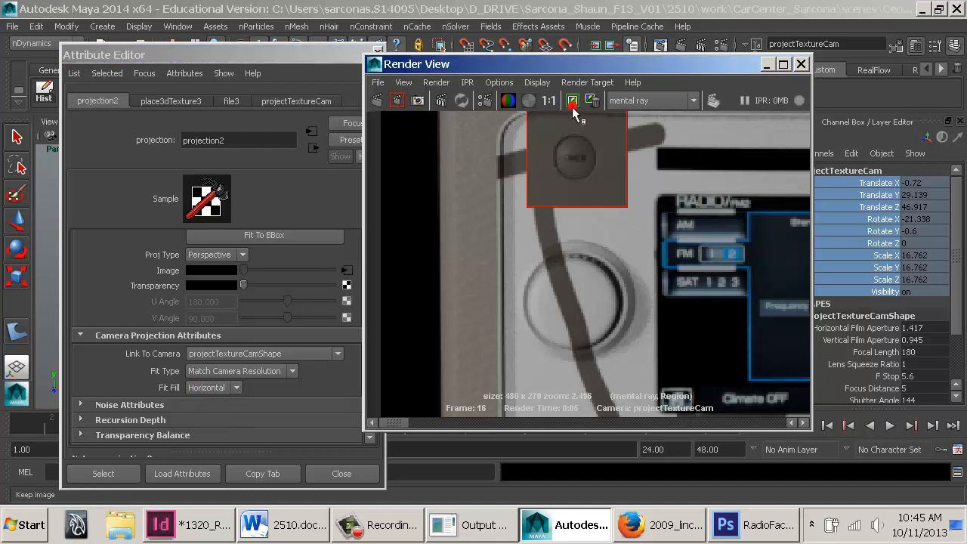
click(398, 104)
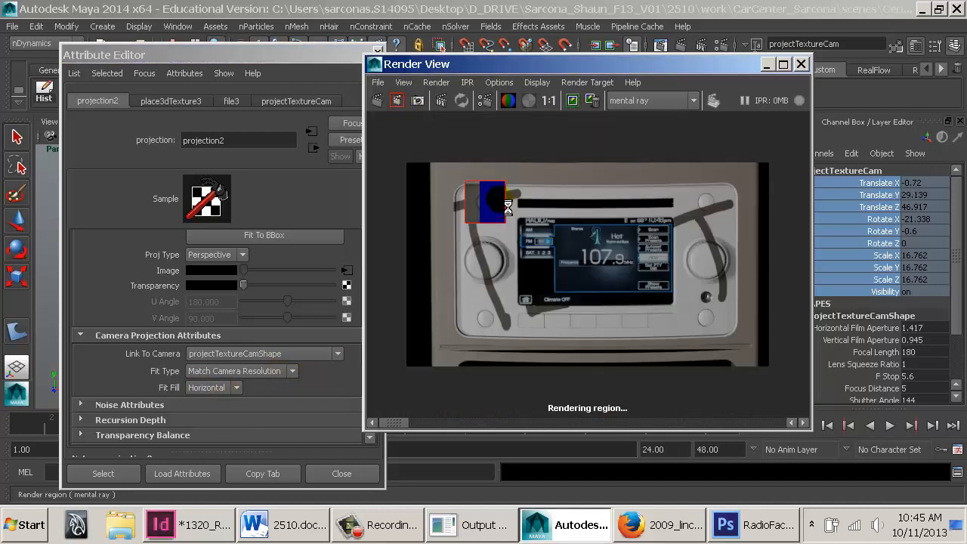
scroll(453, 198, up, 5)
alt+middle_drag(442, 184, 644, 262)
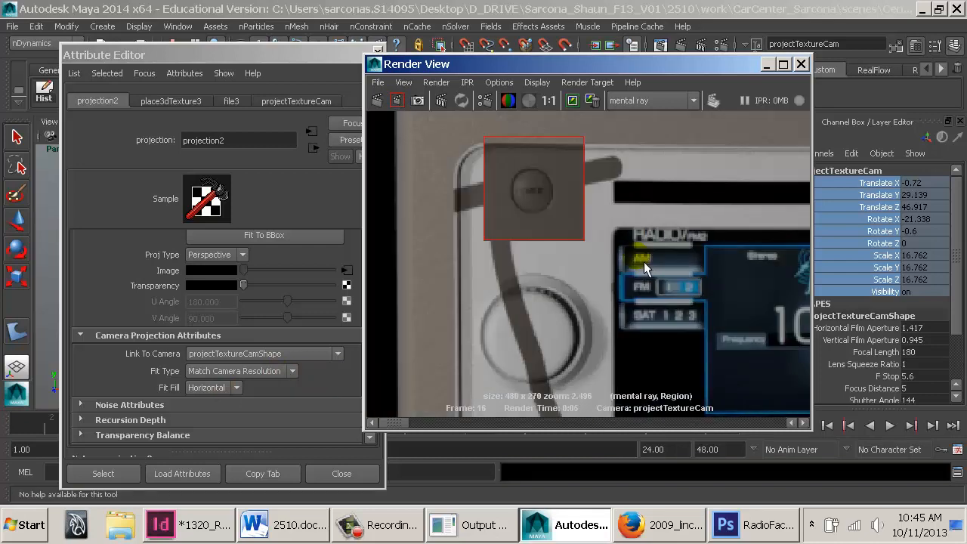
mouse_move(395, 425)
mouse_down()
mouse_move(442, 427)
mouse_move(394, 423)
mouse_up()
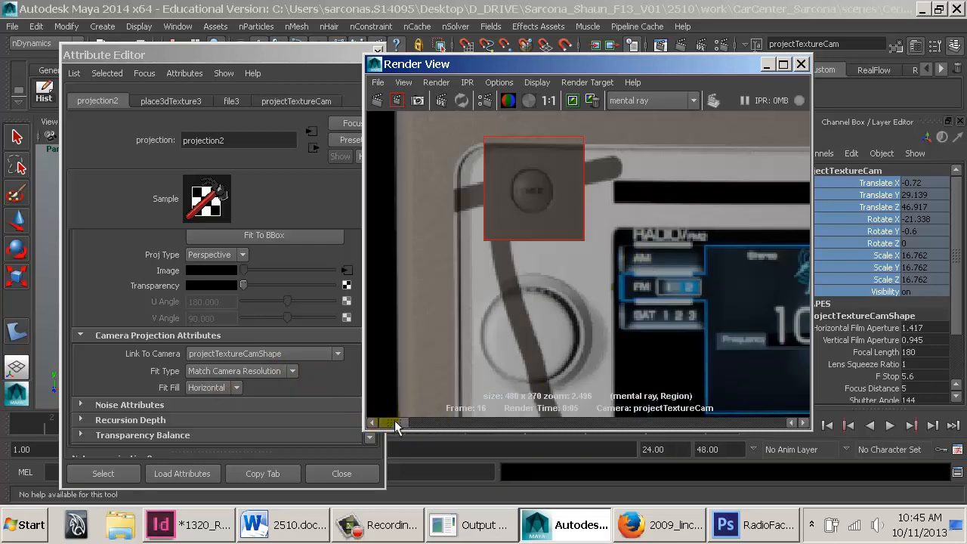
Render the radio from an angled perspective view and inspect the projected labels on its round buttons
click(809, 68)
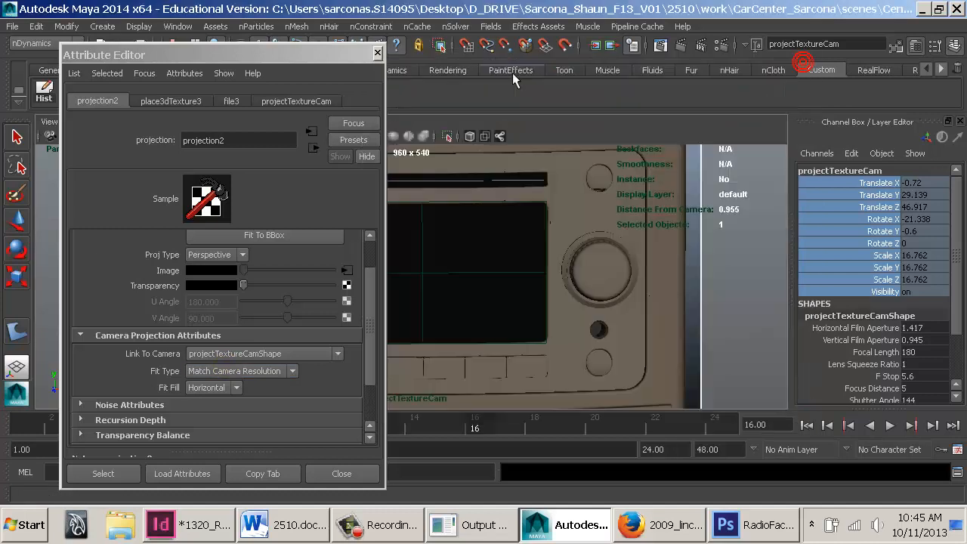
click(374, 50)
key(space)
drag(423, 234, 544, 235)
alt+right_drag(544, 235, 410, 274)
alt+middle_drag(410, 274, 406, 259)
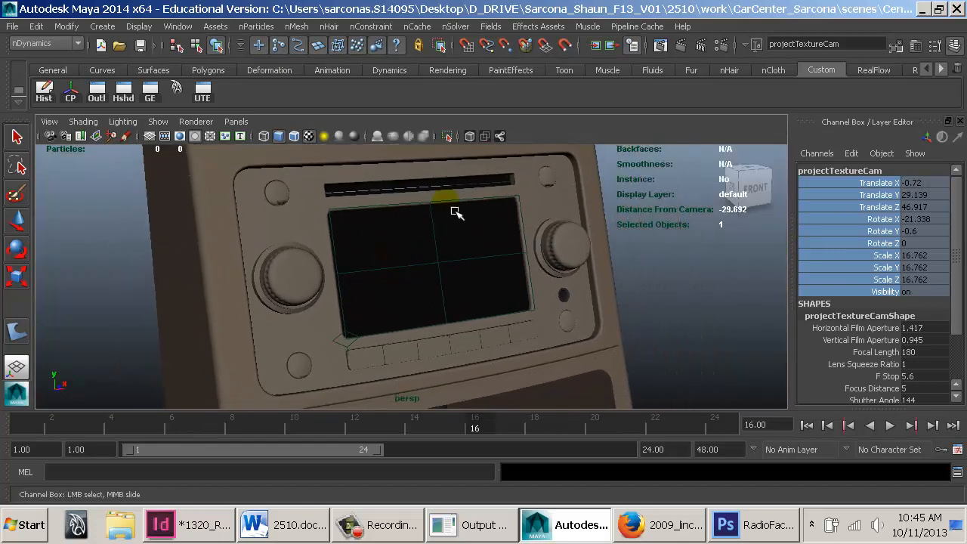
click(682, 47)
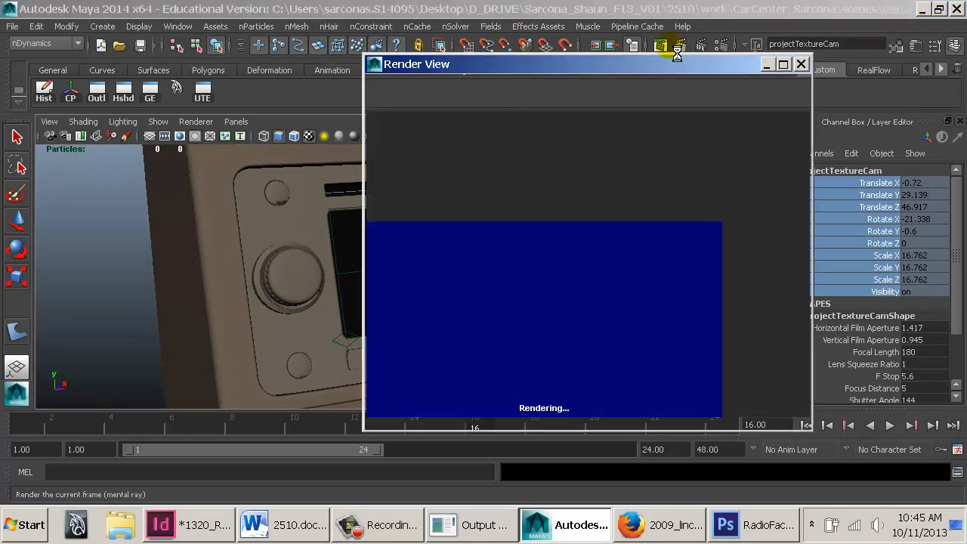
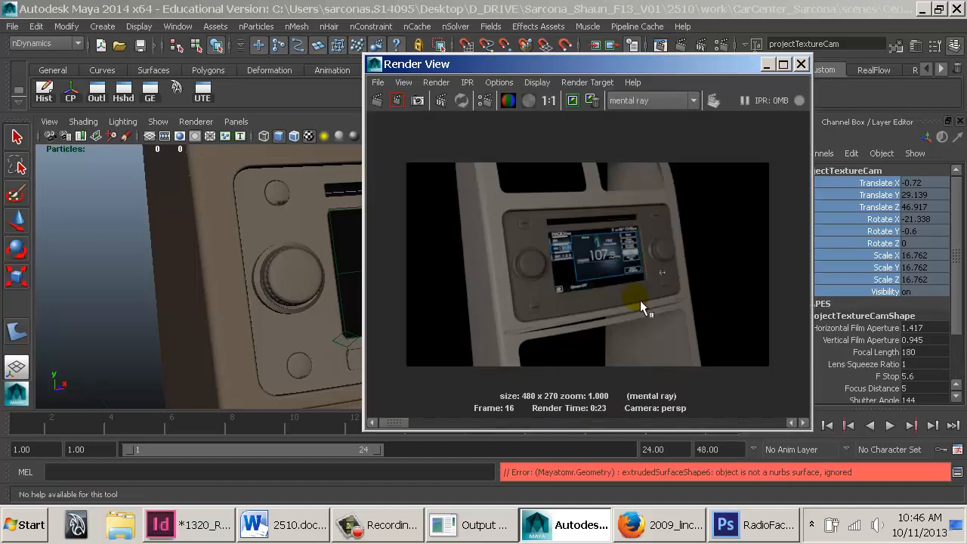
scroll(680, 233, up, 2)
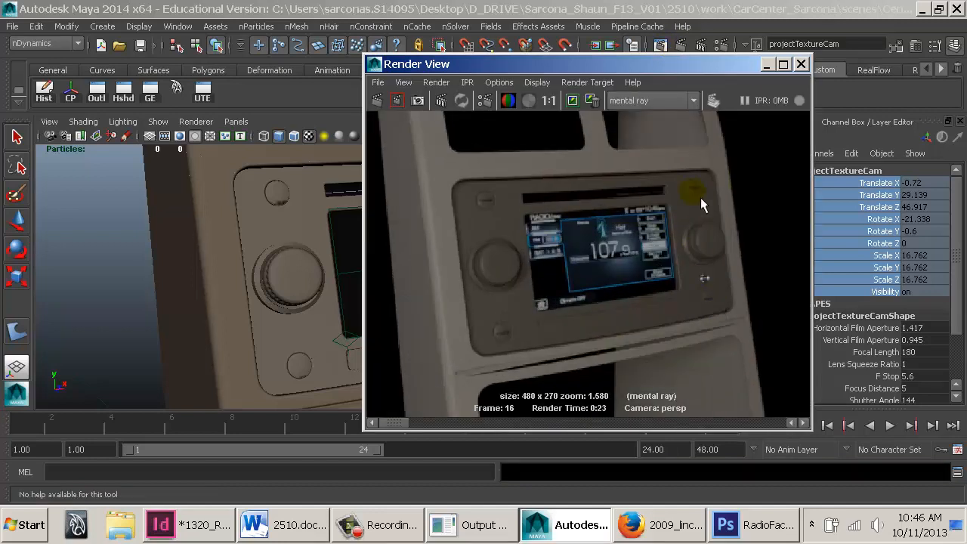
click(809, 66)
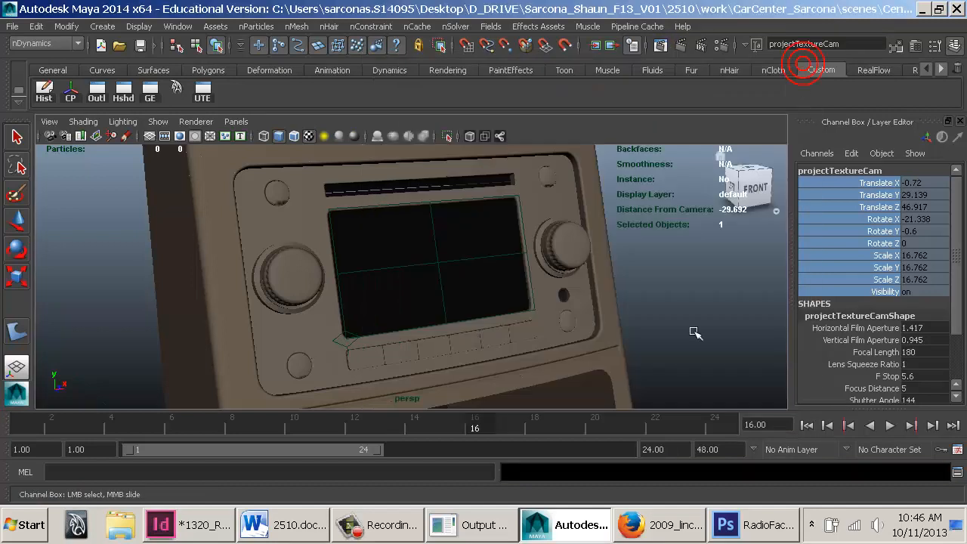
click(744, 524)
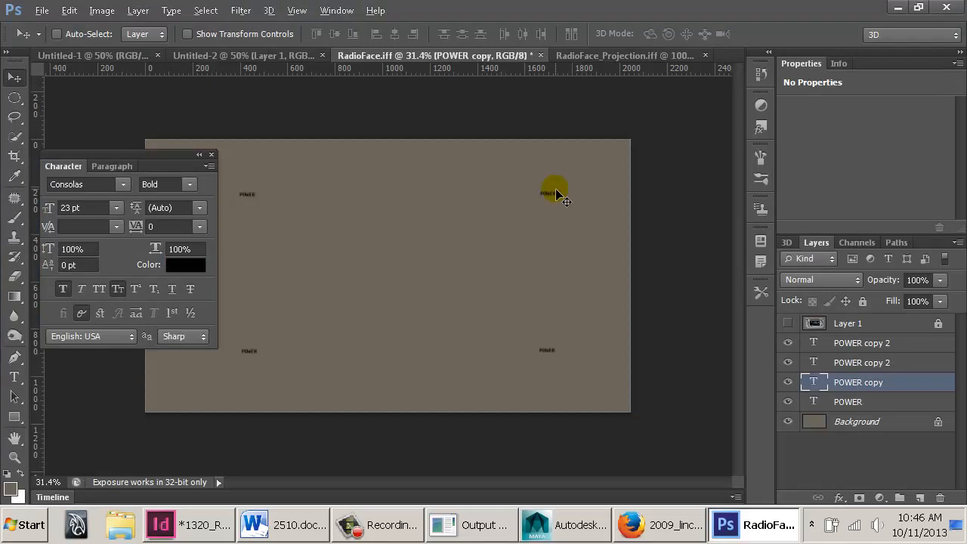
key(alt+Tab)
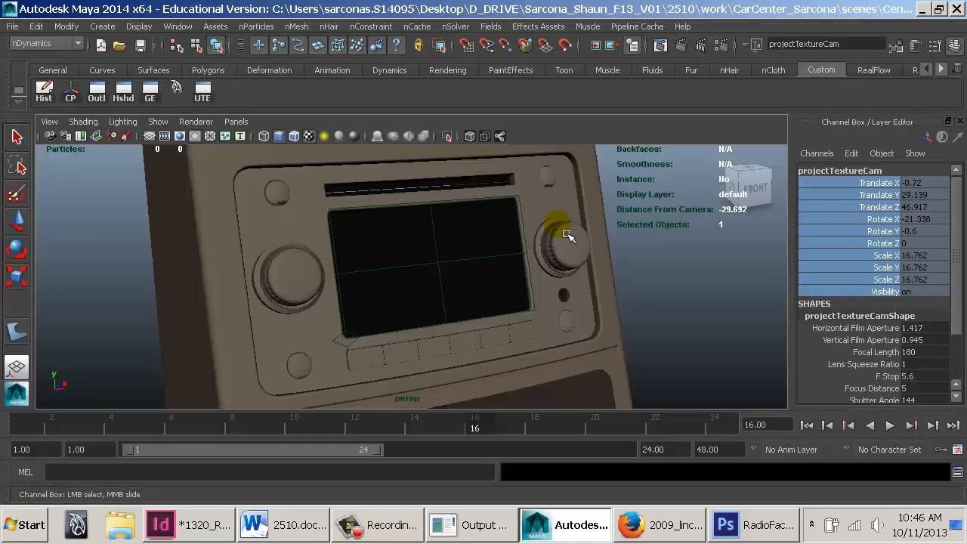
Set the Filter Type to Off for the RadioFace.iff file texture feeding the upper-left round button's projected material
click(671, 45)
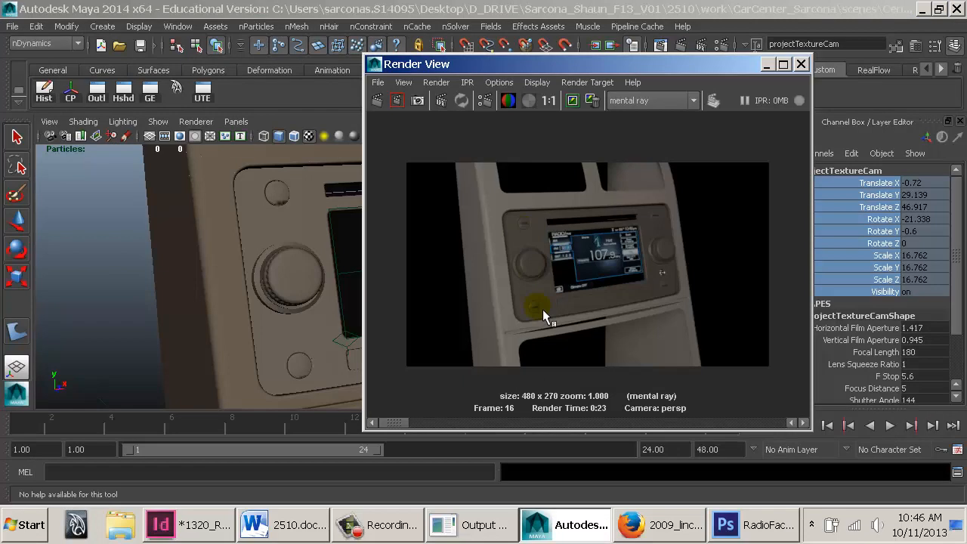
click(277, 192)
key(ctrl+a)
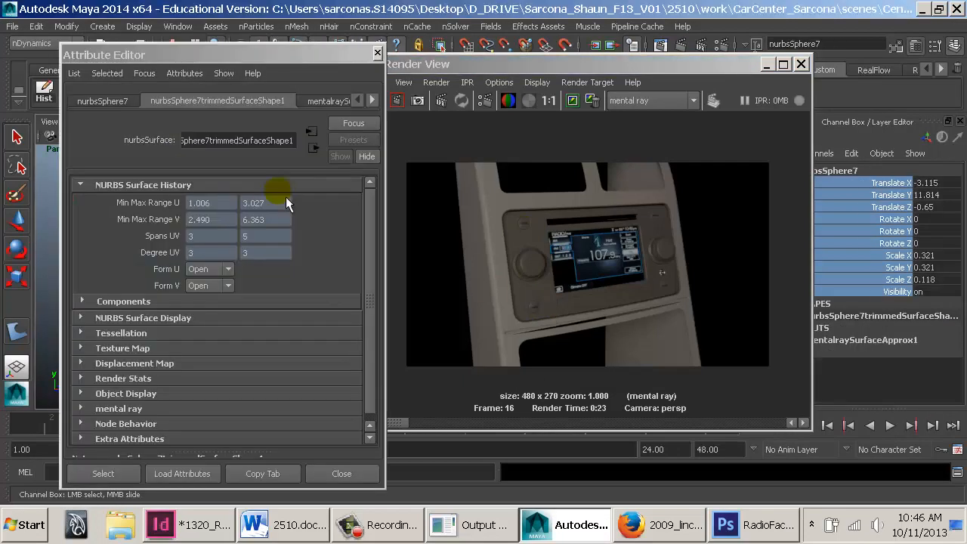
click(371, 100)
click(372, 100)
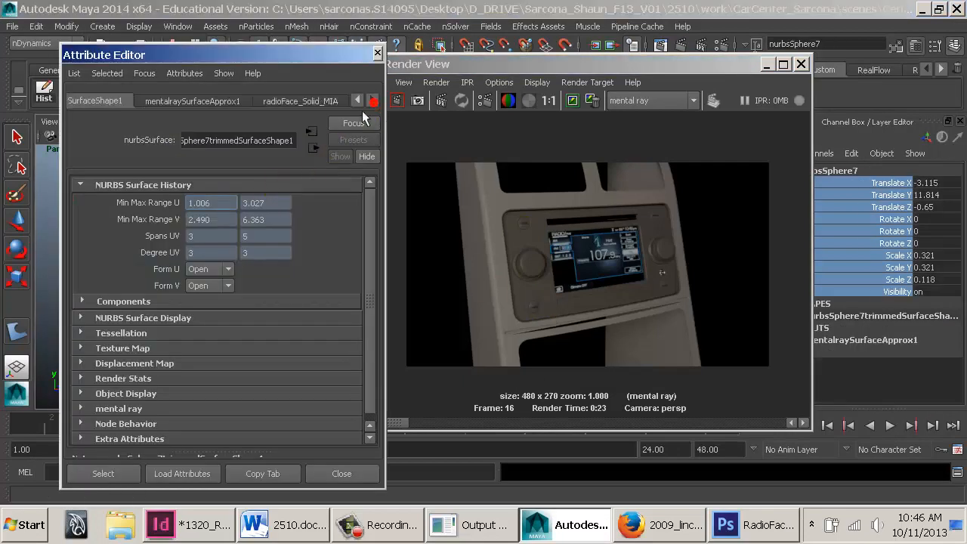
click(300, 101)
click(344, 263)
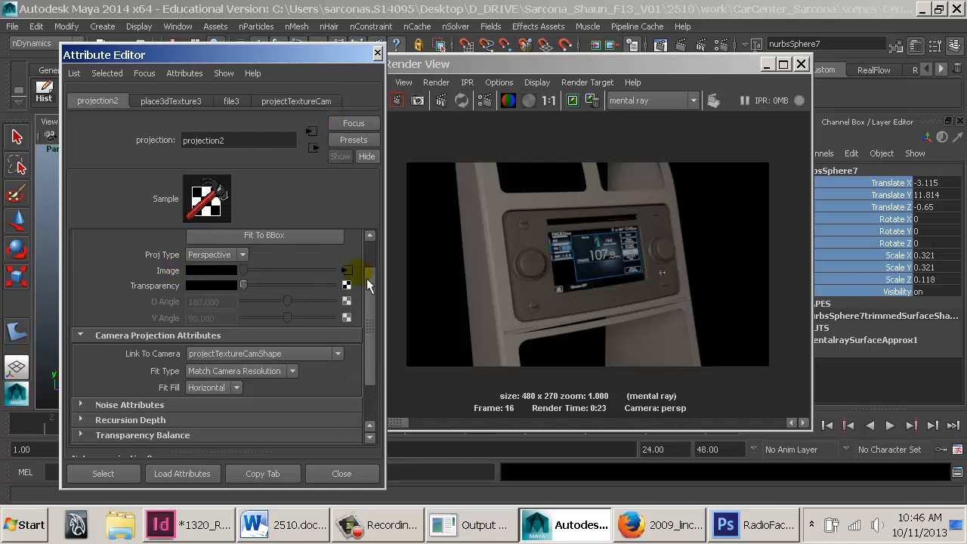
click(348, 270)
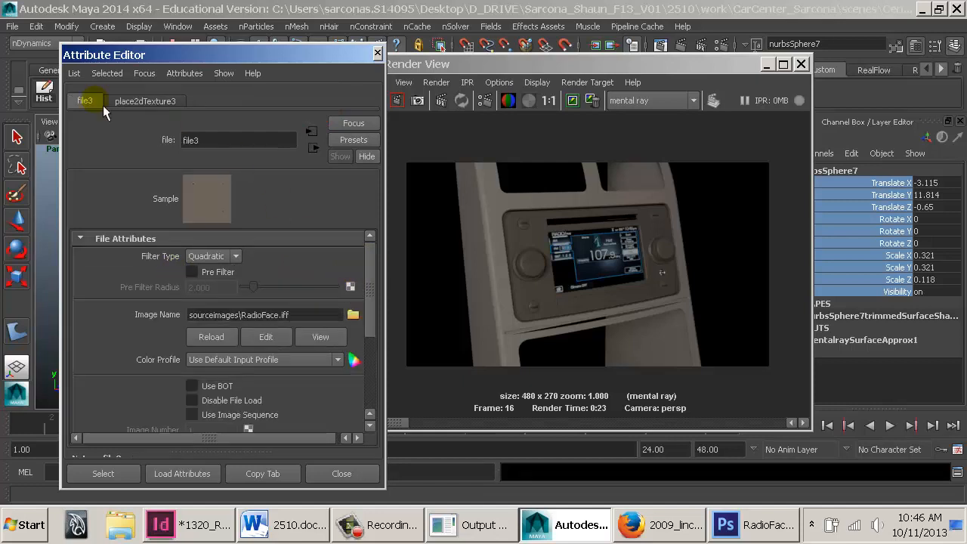
click(208, 256)
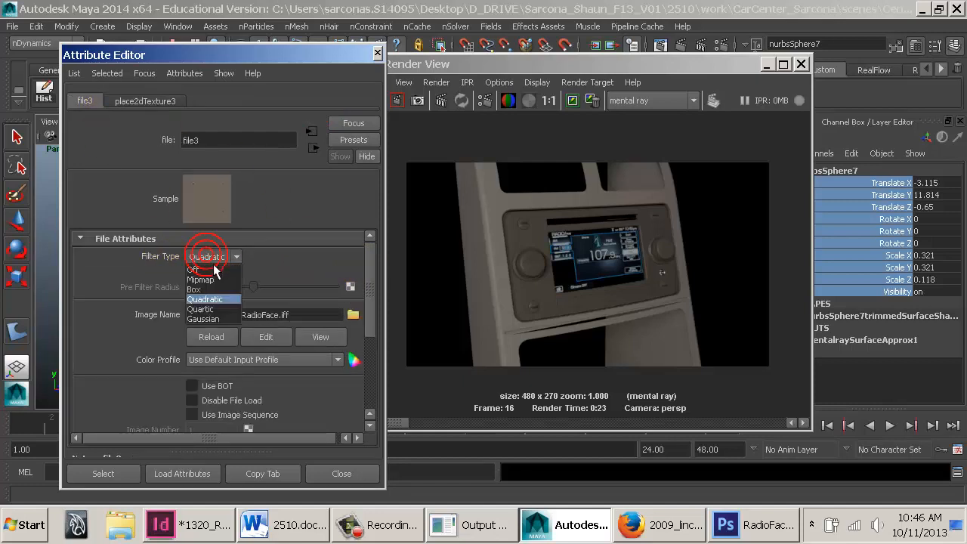
click(215, 270)
Render a region around the radio's upper-left round button and inspect the POWER label's sharpness up close
drag(495, 198, 546, 259)
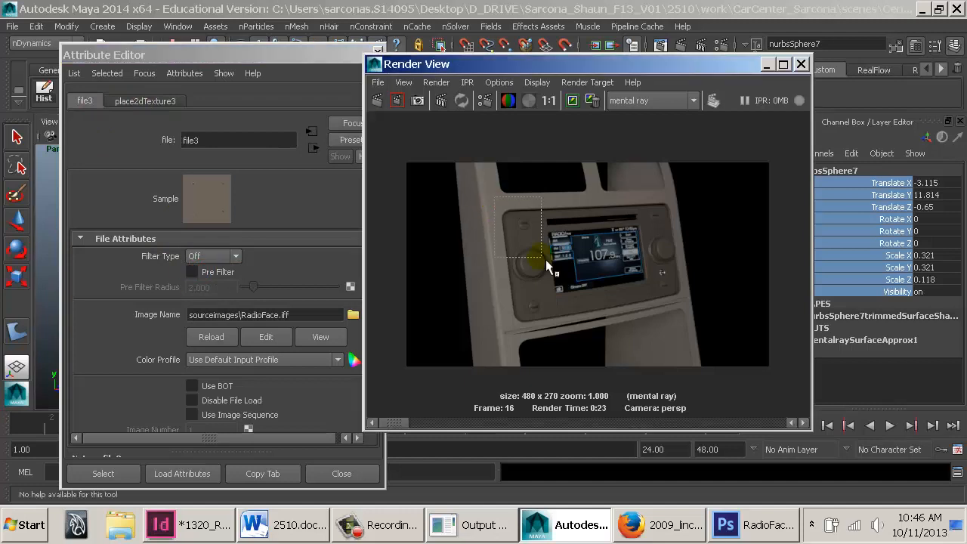
click(401, 101)
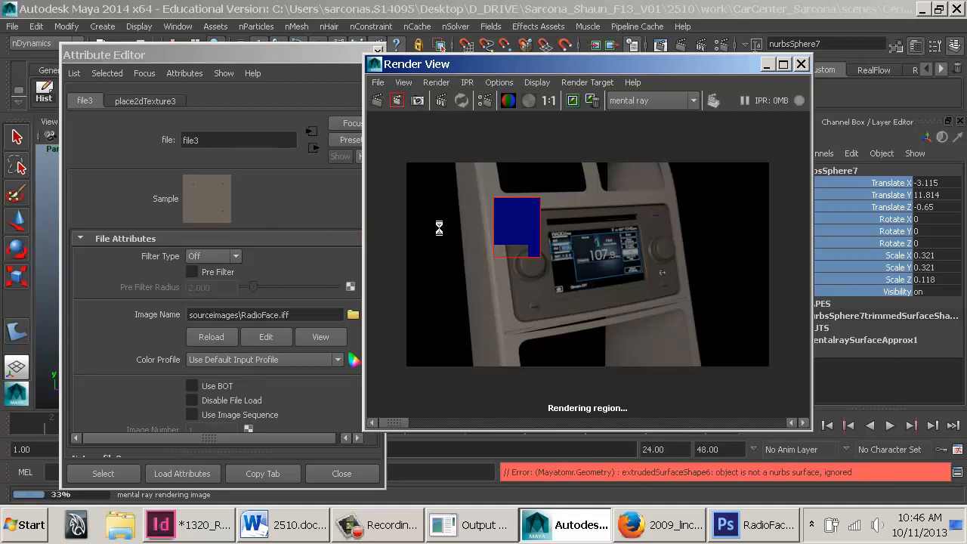
scroll(529, 239, up, 3)
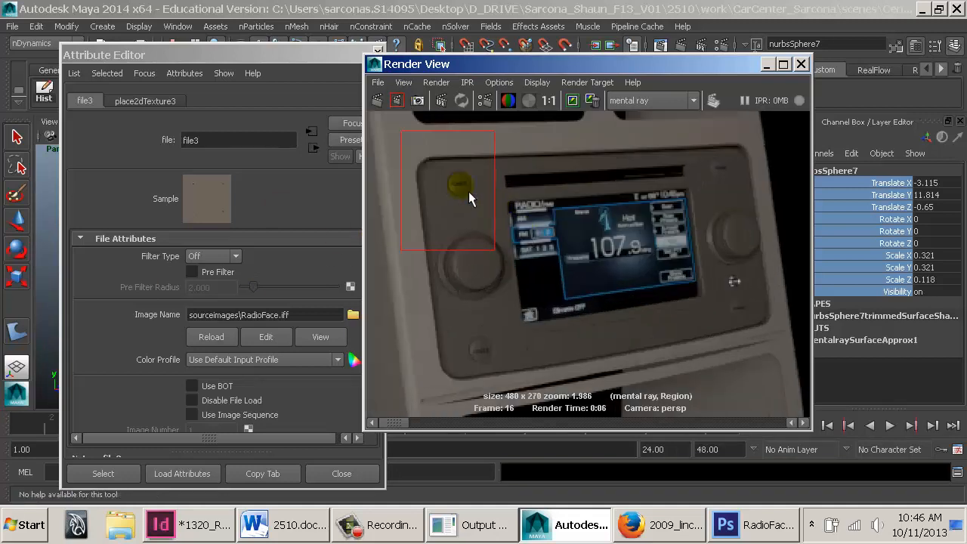
Switch to Photoshop and resize the RadioFace image to a width of 4096 pixels with proportions constrained
click(725, 525)
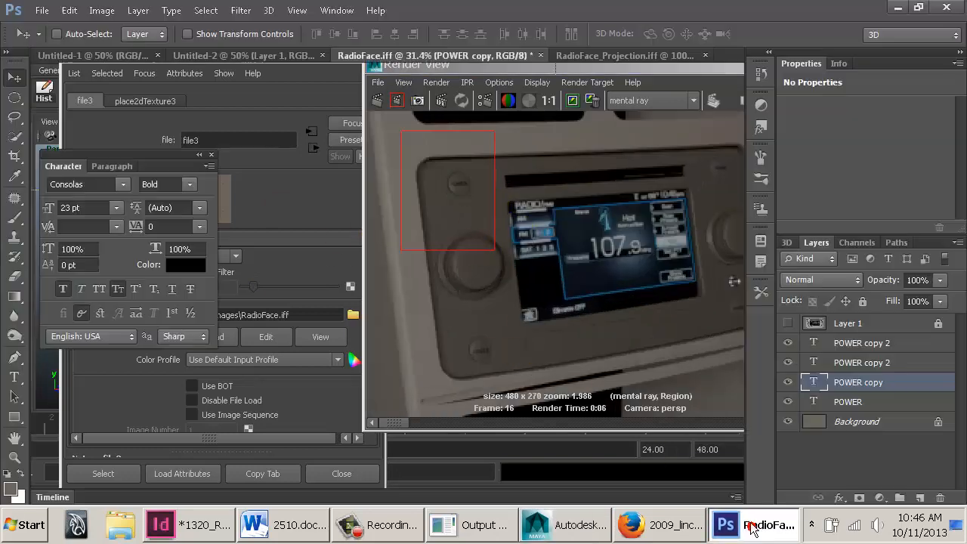
click(101, 9)
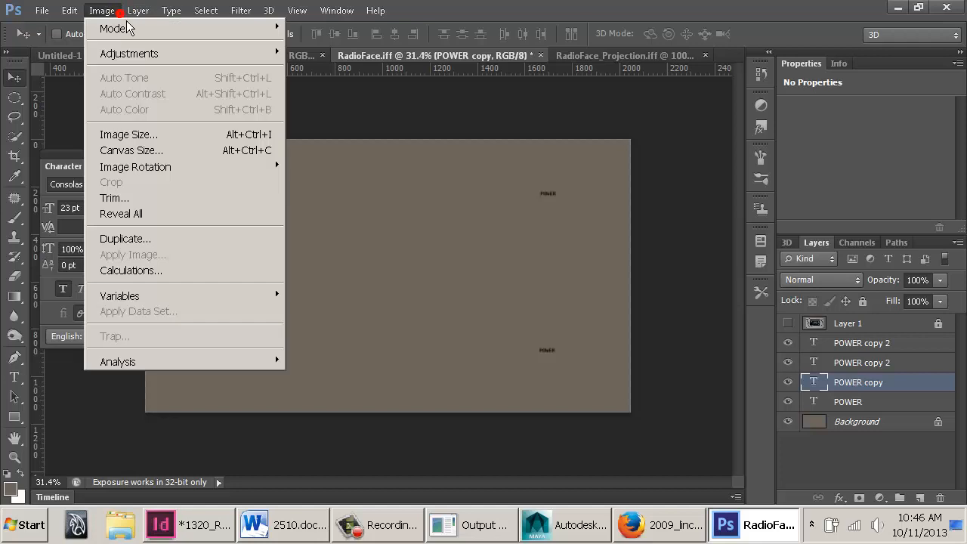
click(155, 132)
double_click(427, 218)
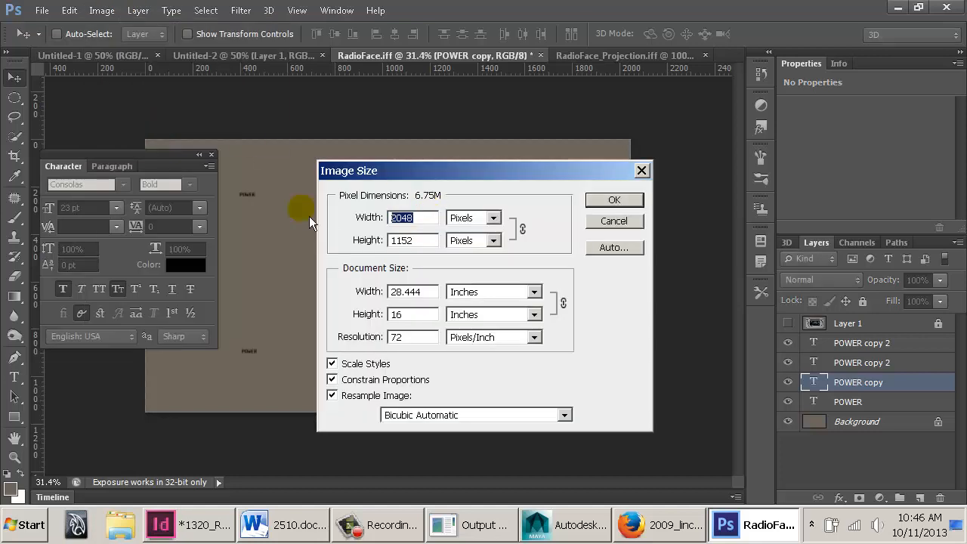
text(4096)
key(Return)
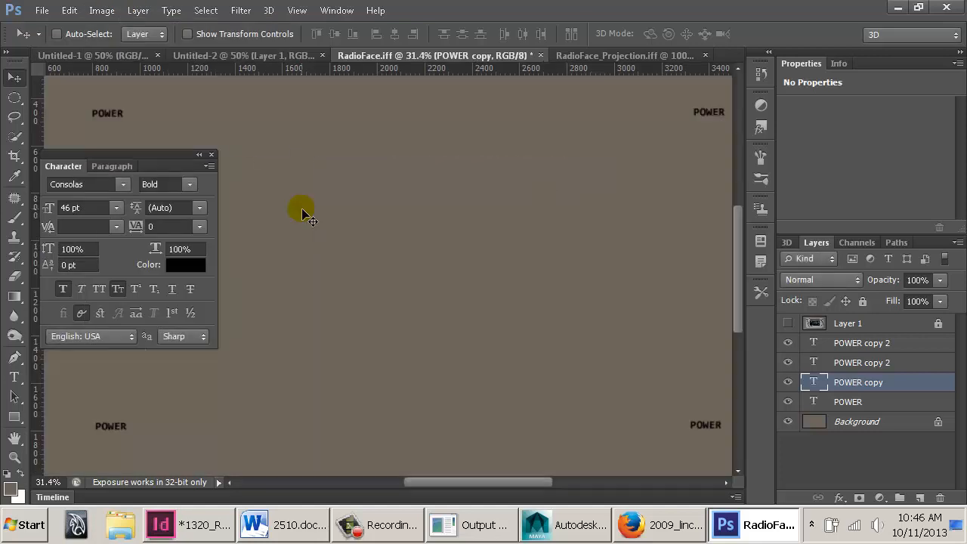
Save the enlarged image in IFF format over the existing RadioFace.iff in the sourceimages folder
key(ctrl+shift+s)
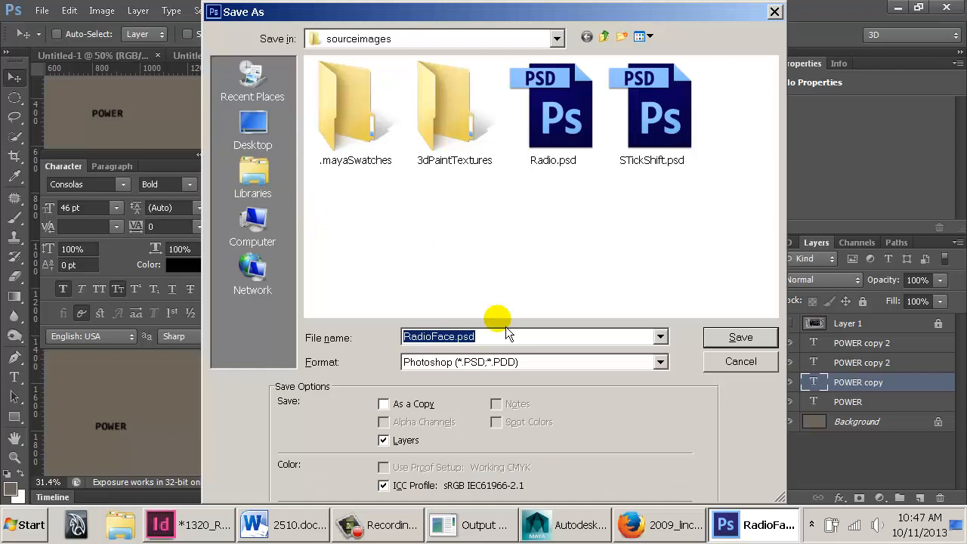
click(506, 362)
key(i)
key(Return)
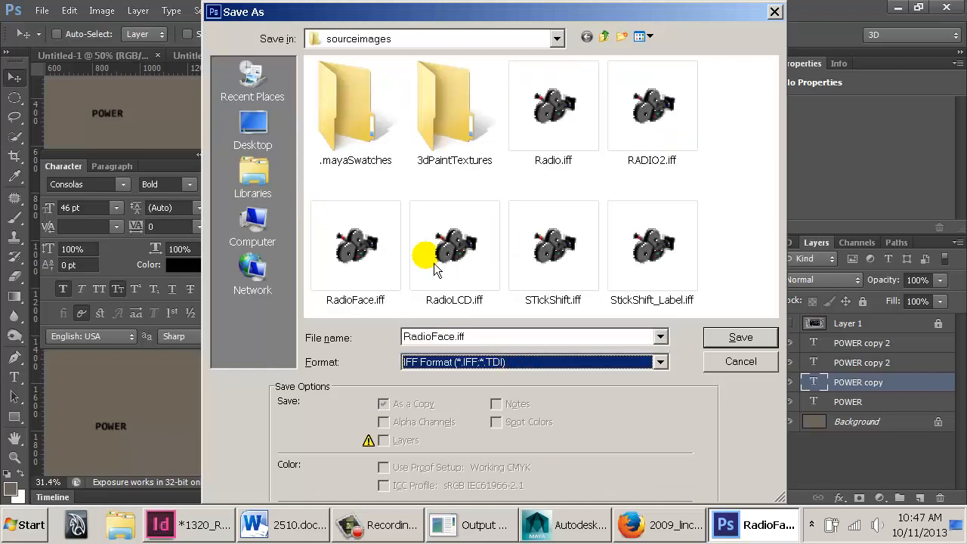
click(357, 265)
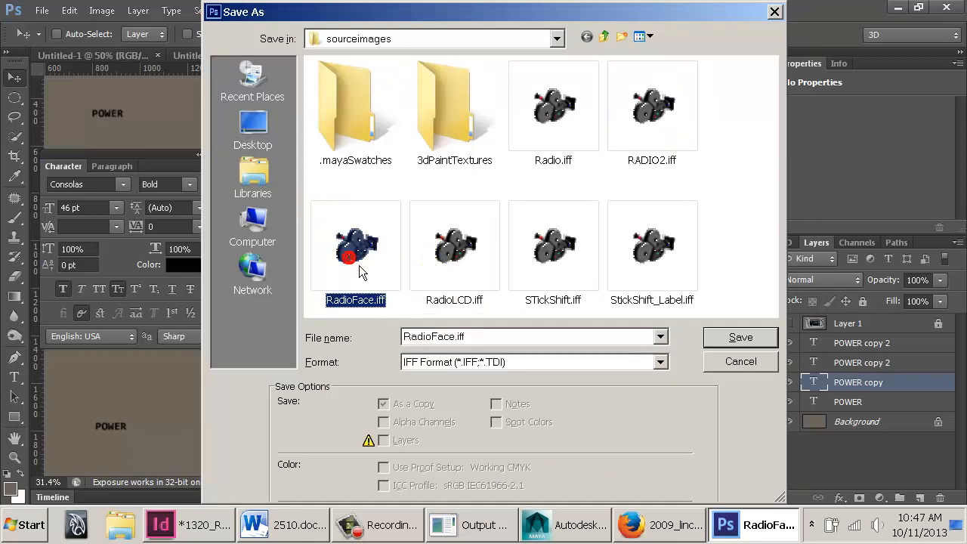
double_click(359, 265)
click(505, 210)
click(520, 221)
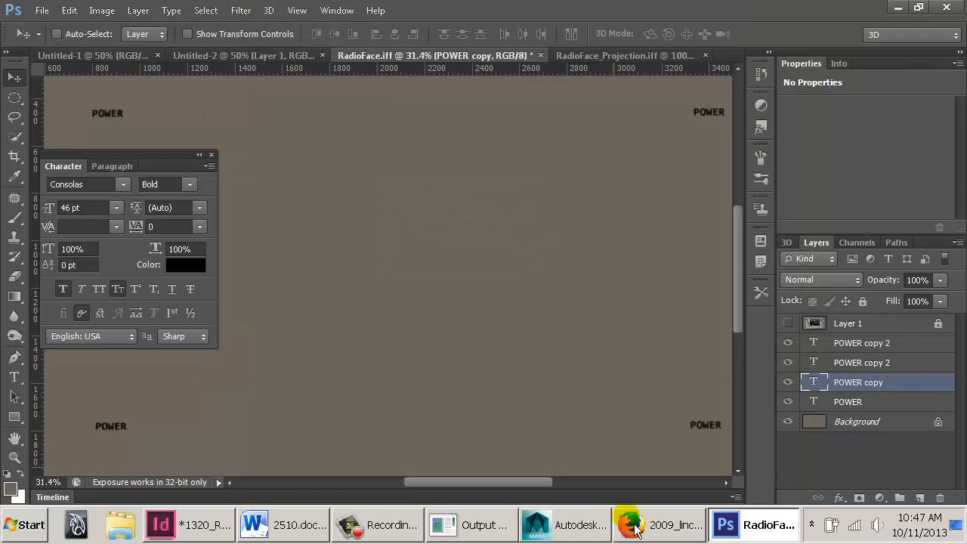
Switch to Maya, reload the RadioFace.iff texture, and re-render the upper-left button region in an enlarged render window
click(560, 525)
click(228, 335)
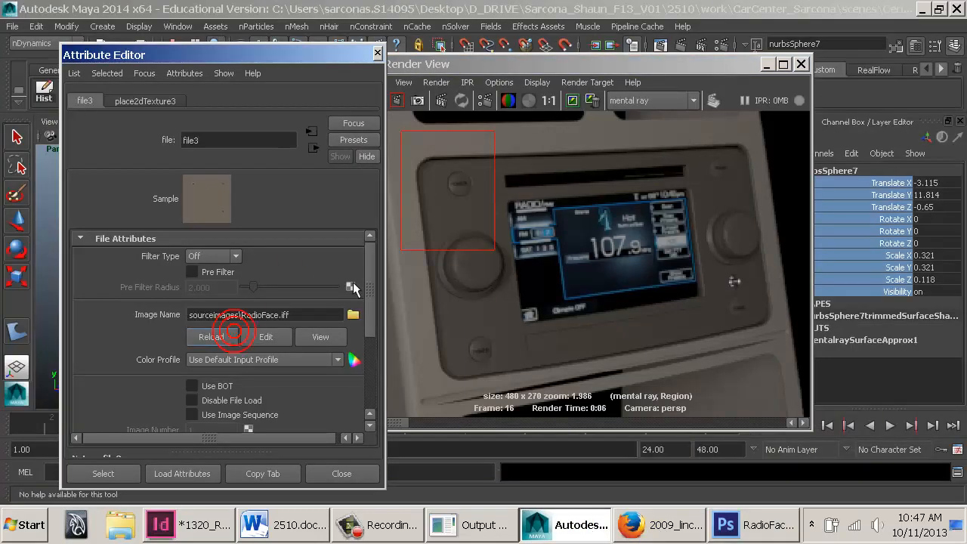
click(413, 112)
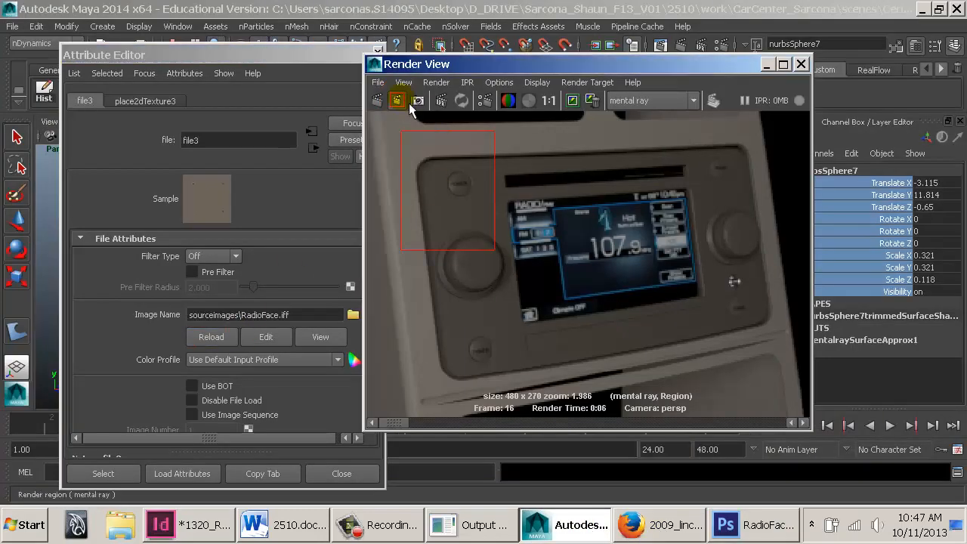
click(398, 101)
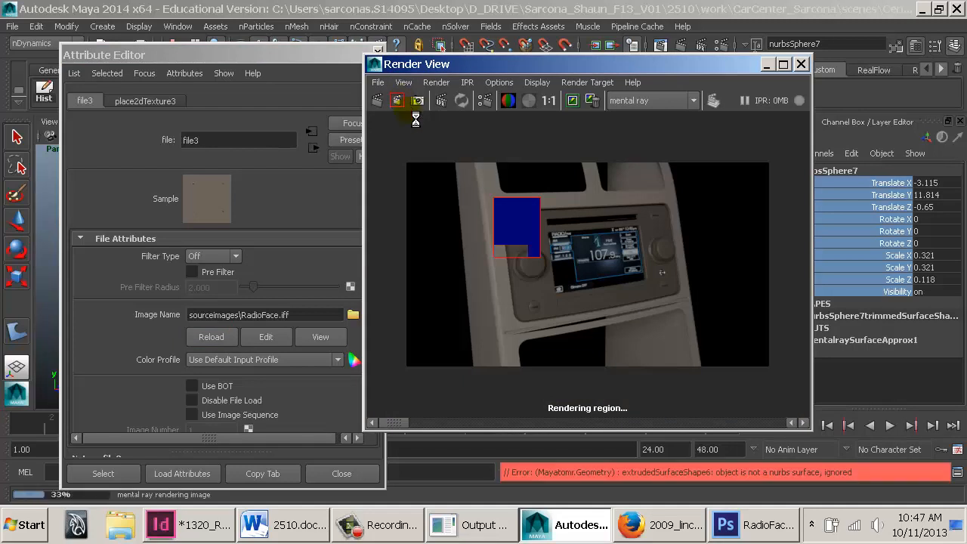
double_click(578, 64)
scroll(453, 202, up, 5)
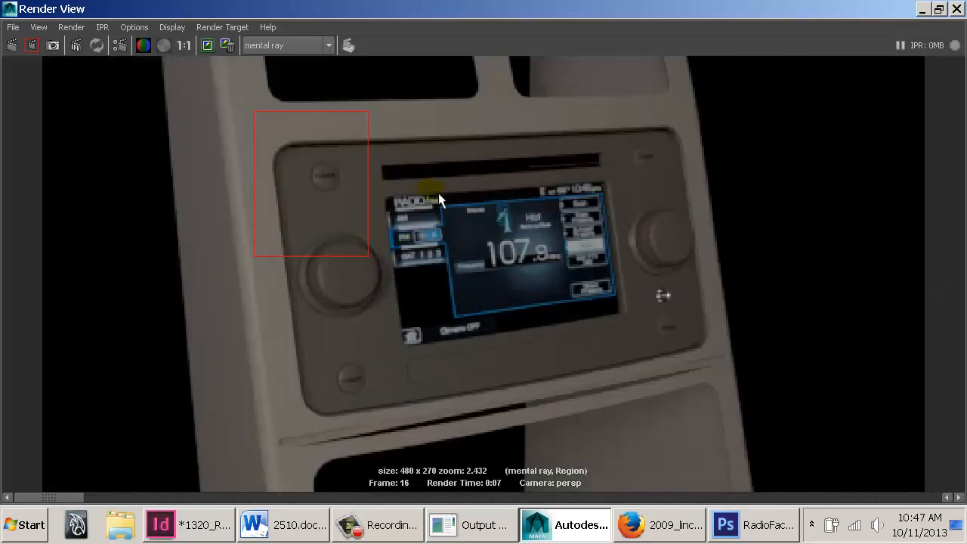
Set the test resolution to Render Settings (960x540) and render the full frame of the radio in mental ray
click(148, 28)
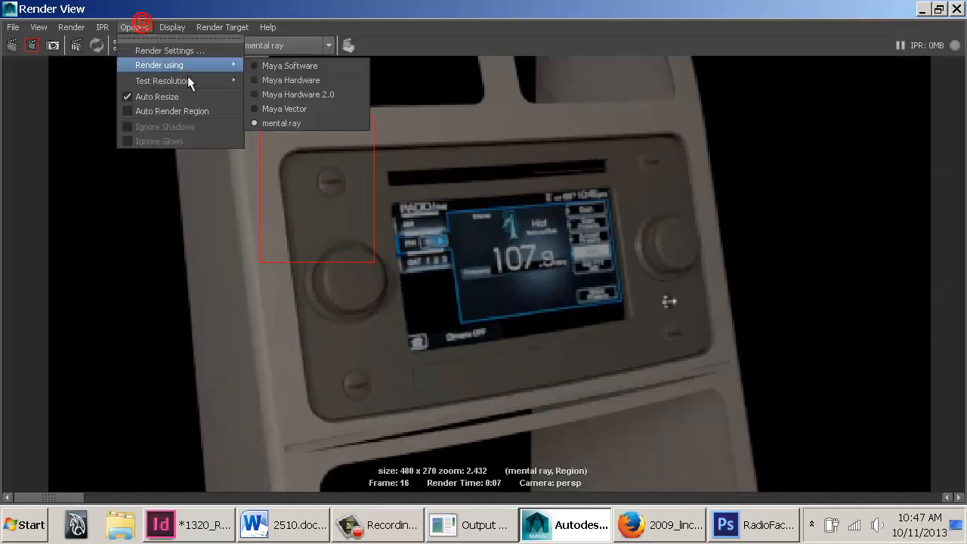
mouse_move(194, 81)
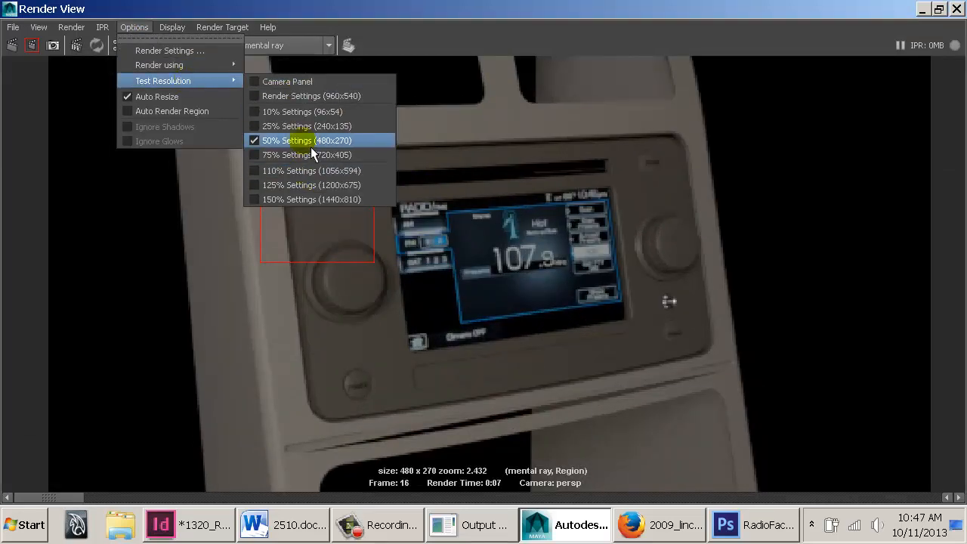
click(314, 98)
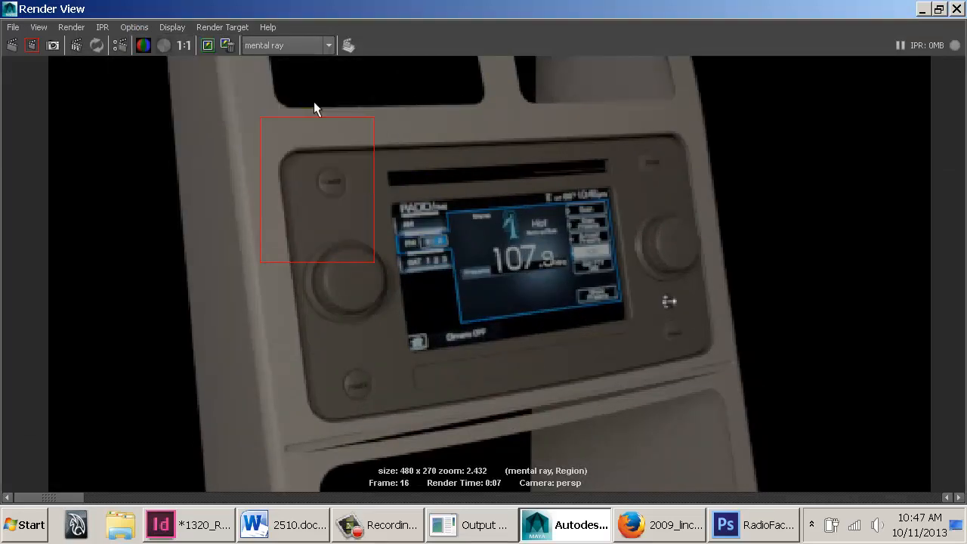
click(31, 46)
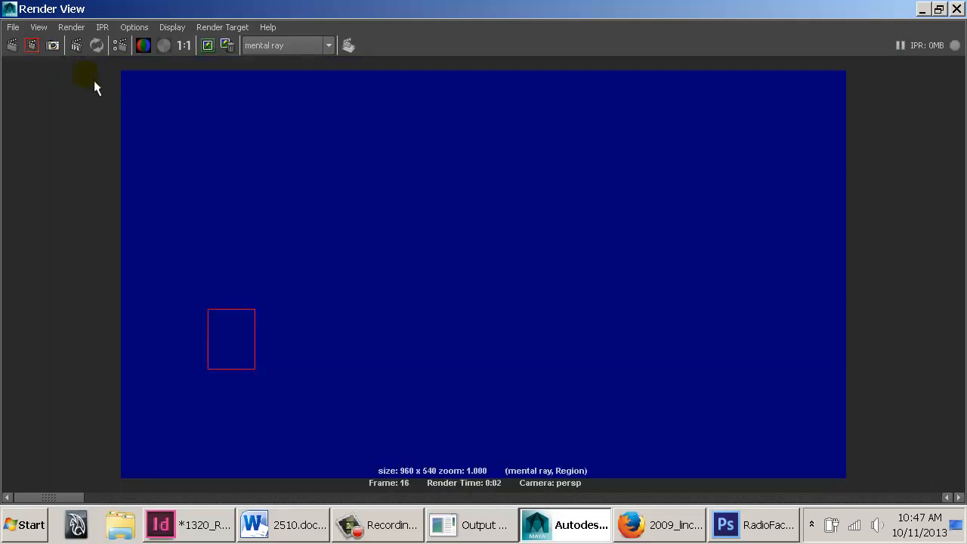
click(12, 45)
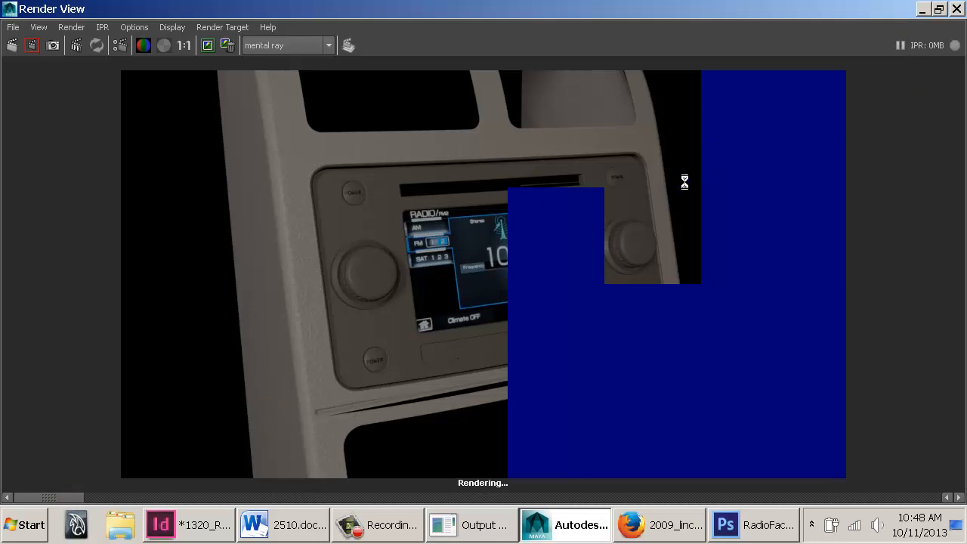
key(alt+Tab)
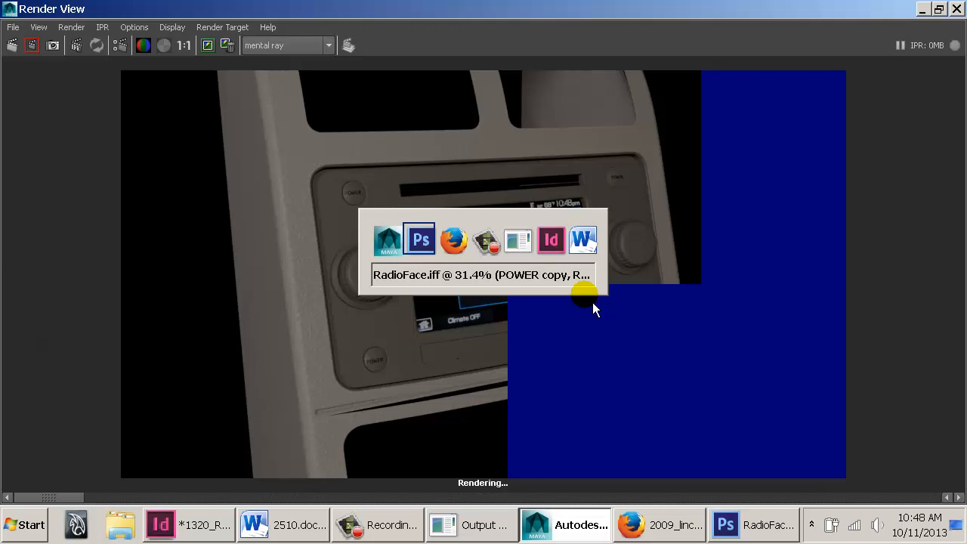
key(alt+Tab)
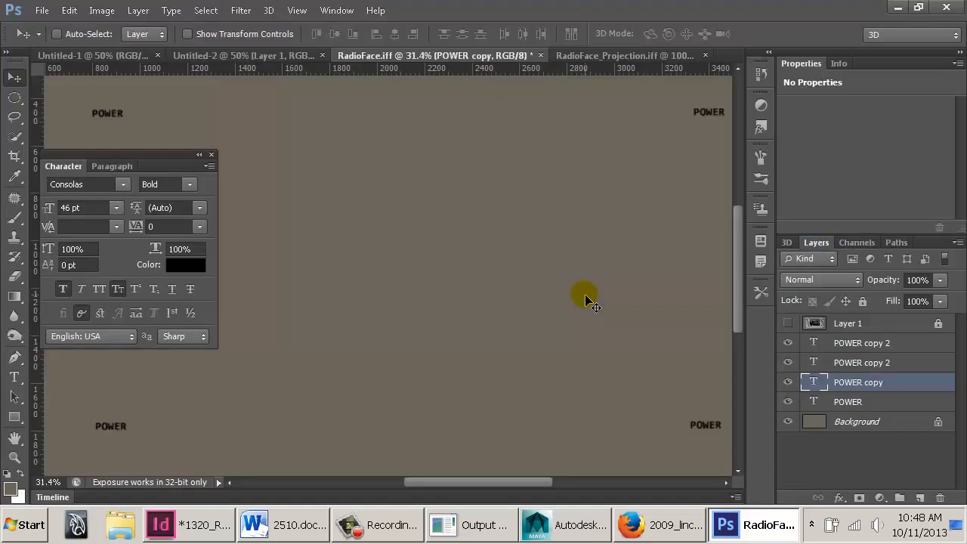
key(alt+Tab)
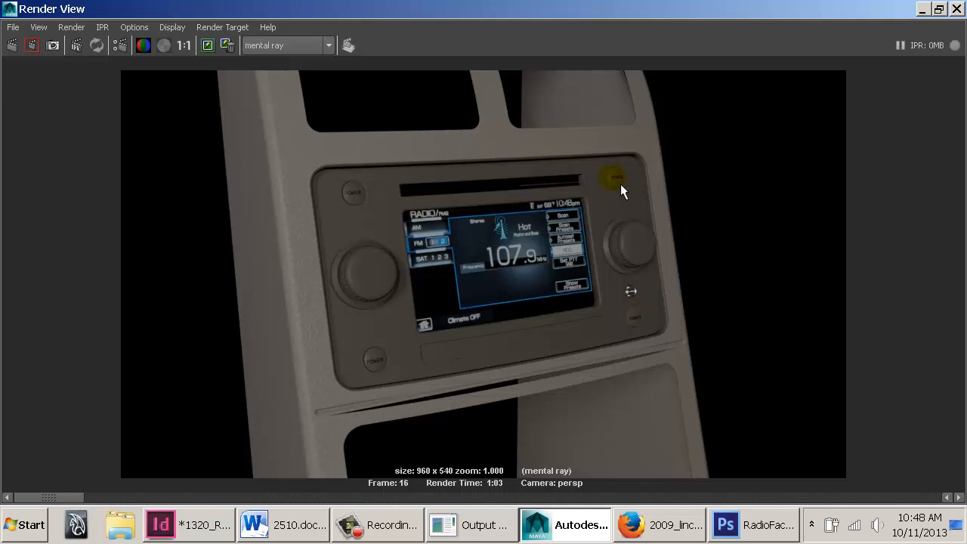
Show the Layer 1 reference in Photoshop, check the upper-left POWER label's text against its button, and return to the Maya render
key(alt+Tab)
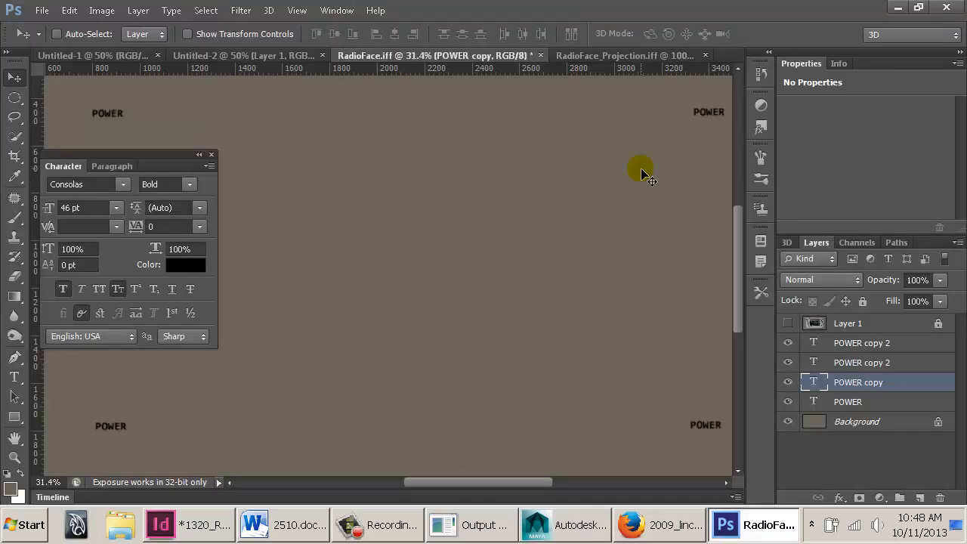
drag(633, 233, 557, 254)
drag(345, 241, 637, 248)
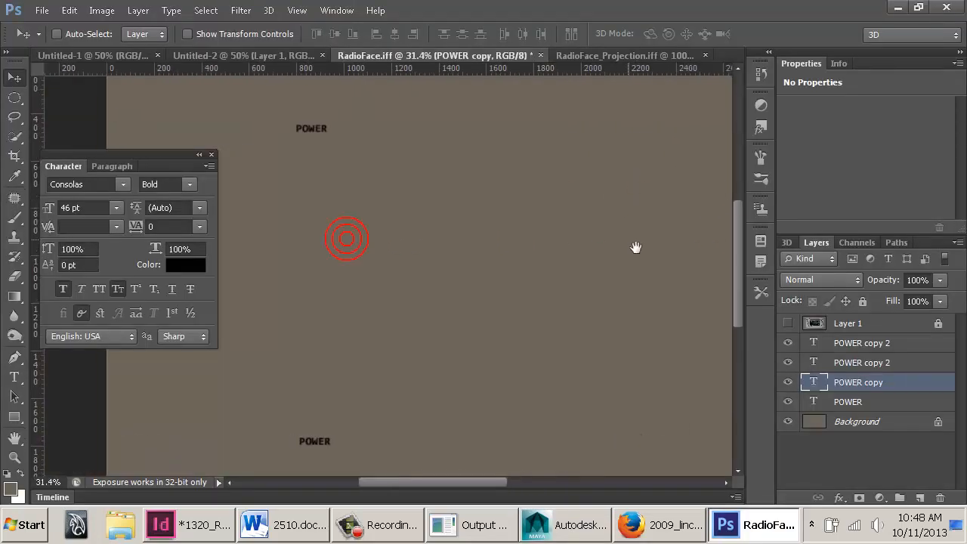
click(789, 324)
key(t)
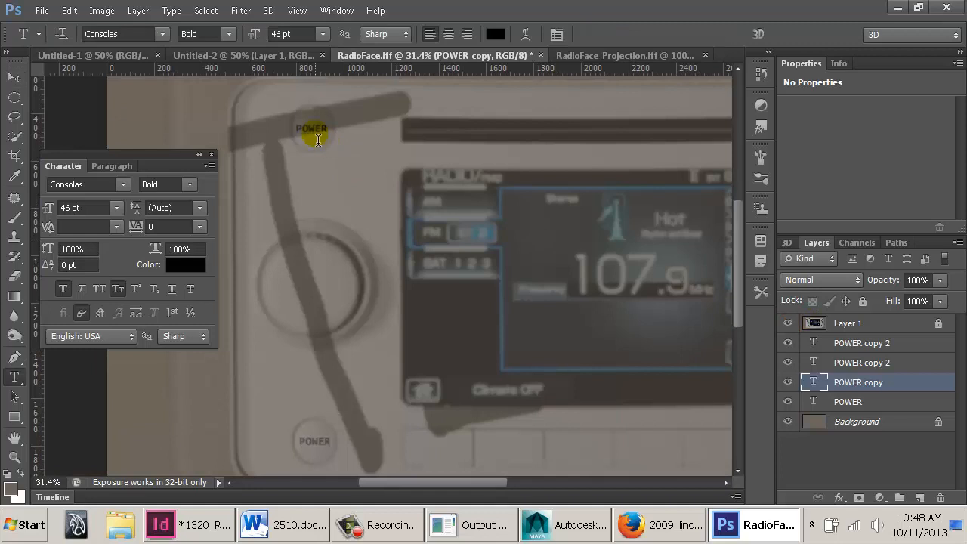
click(312, 134)
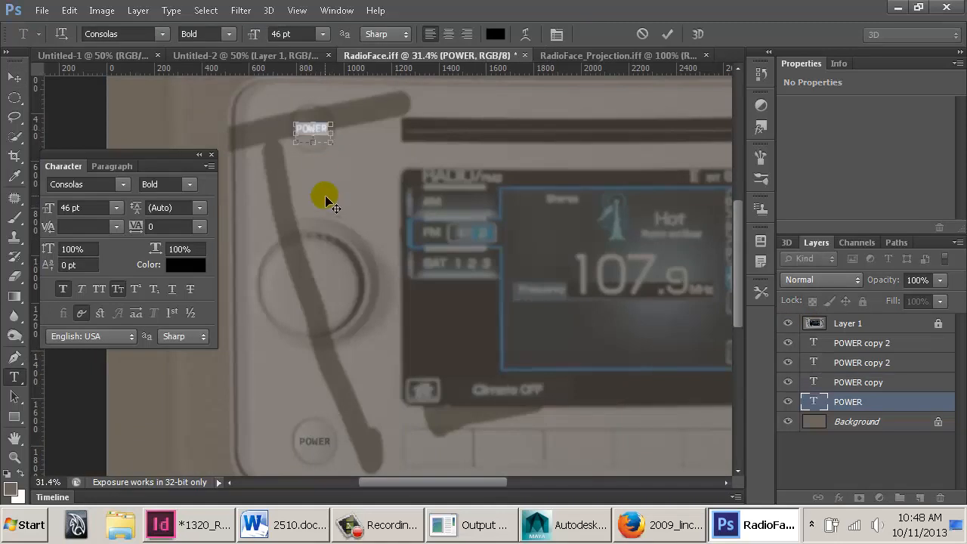
key(Escape)
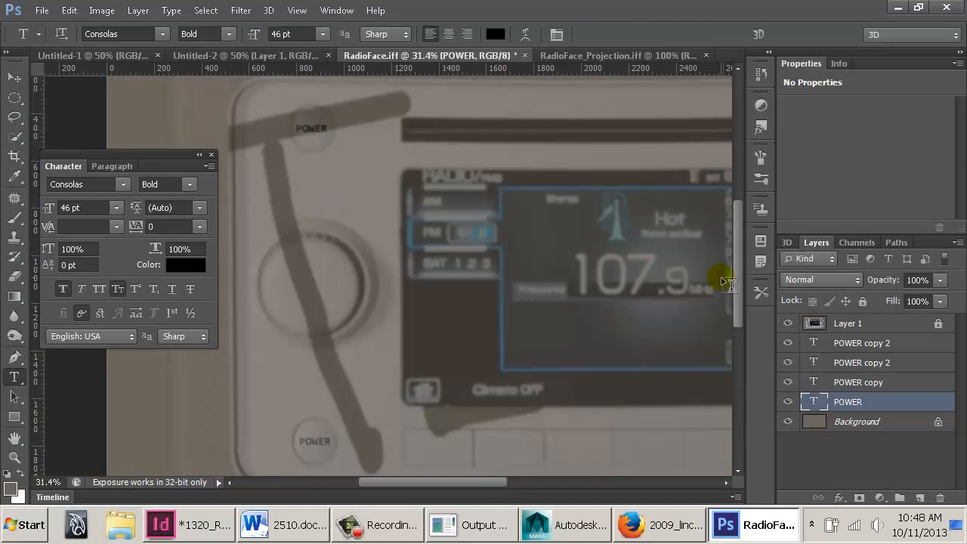
key(alt+Tab)
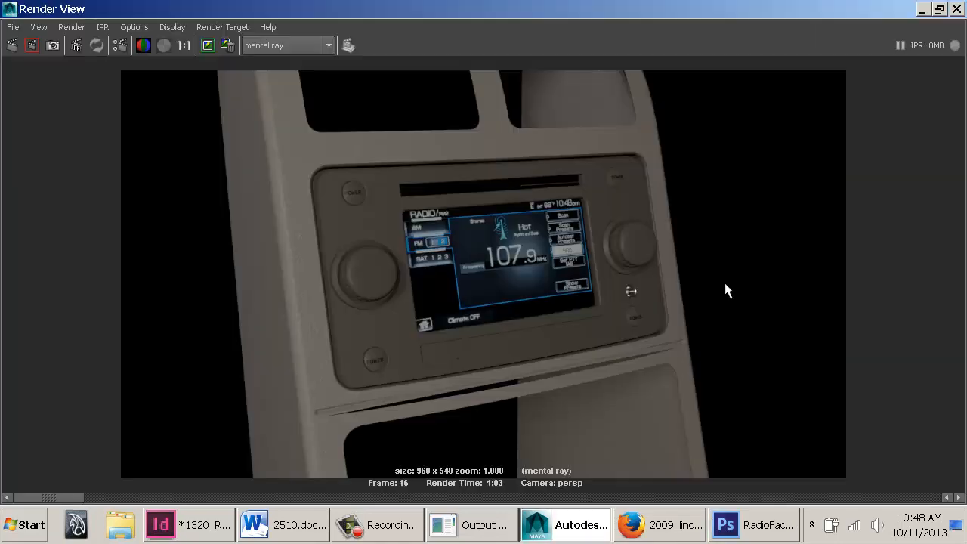
Switch to Photoshop and nudge the lower-left POWER label slightly right and up, comparing its position with the Maya render
key(alt+Tab)
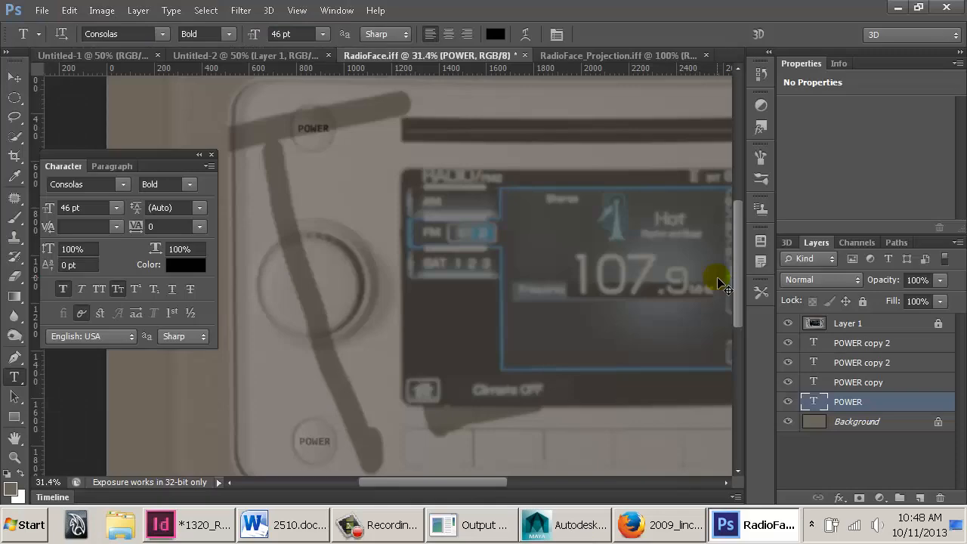
click(844, 384)
click(843, 363)
click(791, 343)
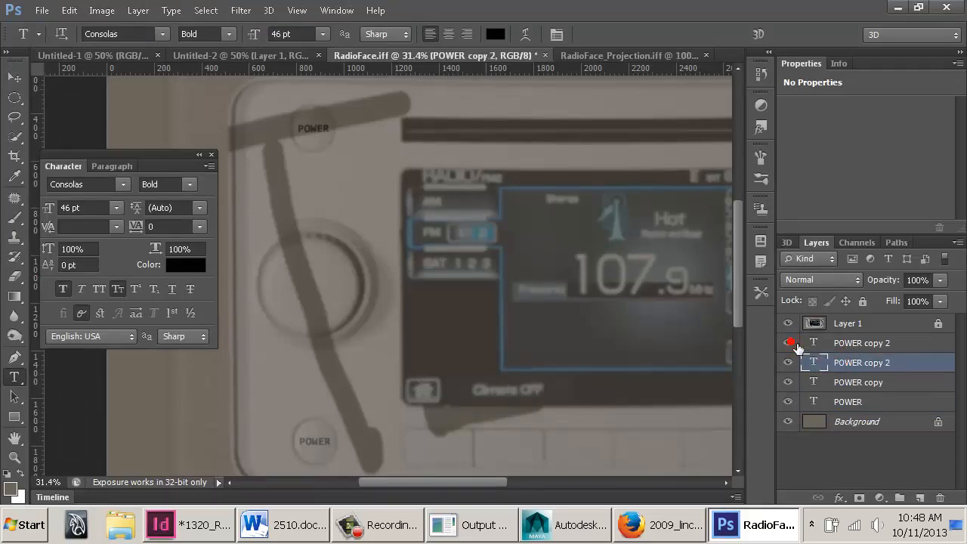
click(791, 363)
click(791, 363)
click(827, 365)
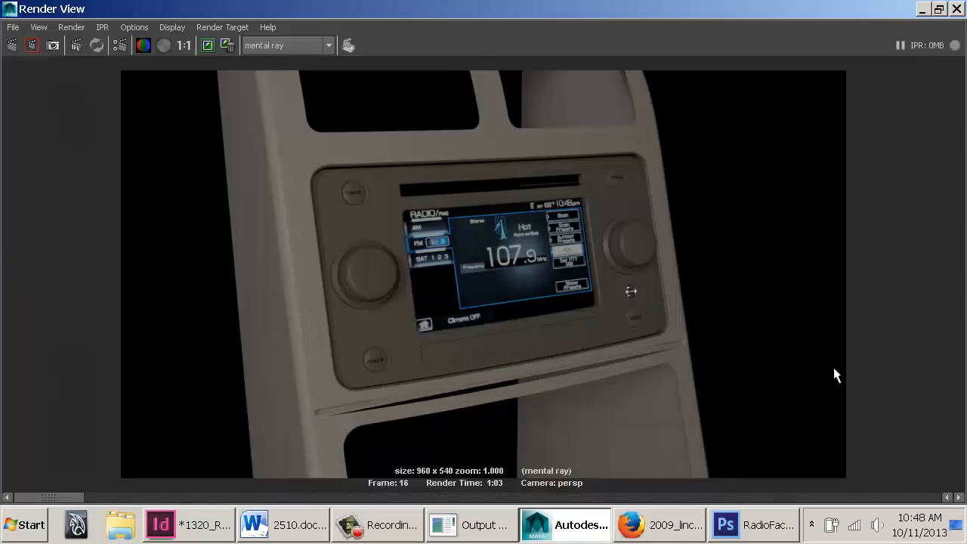
key(alt+Tab)
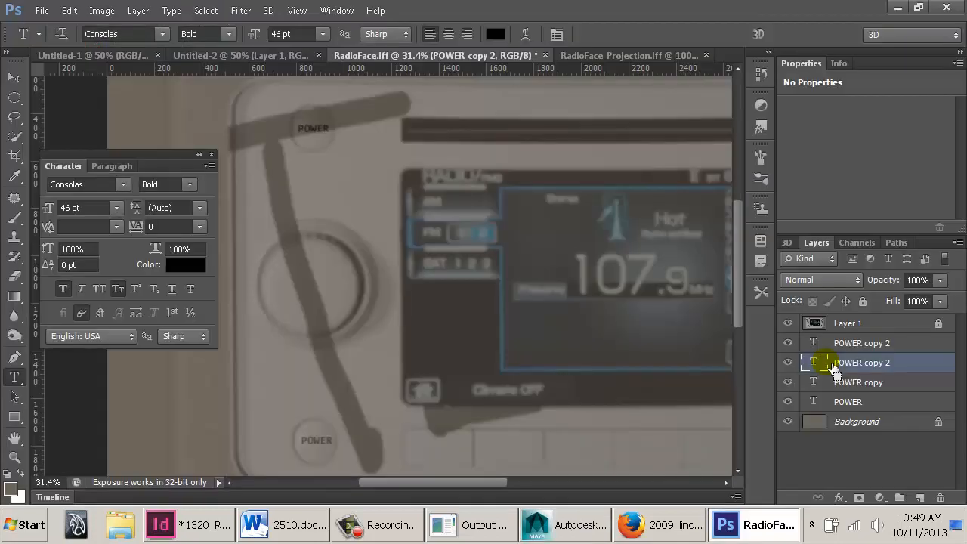
Nudge the lower-right POWER label slightly right and up within its round button, checking it against the Maya render
drag(581, 304, 495, 294)
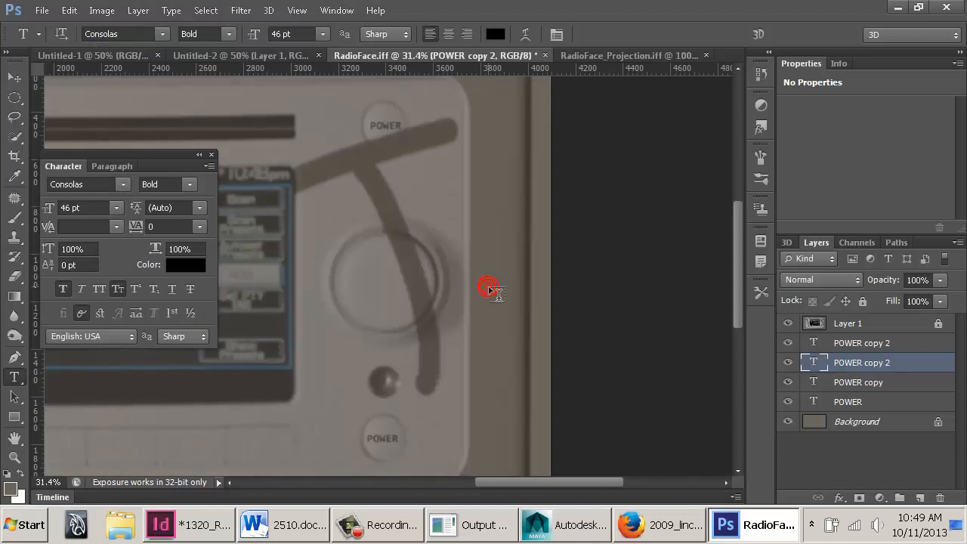
key(alt+Tab)
key(alt+Tab)
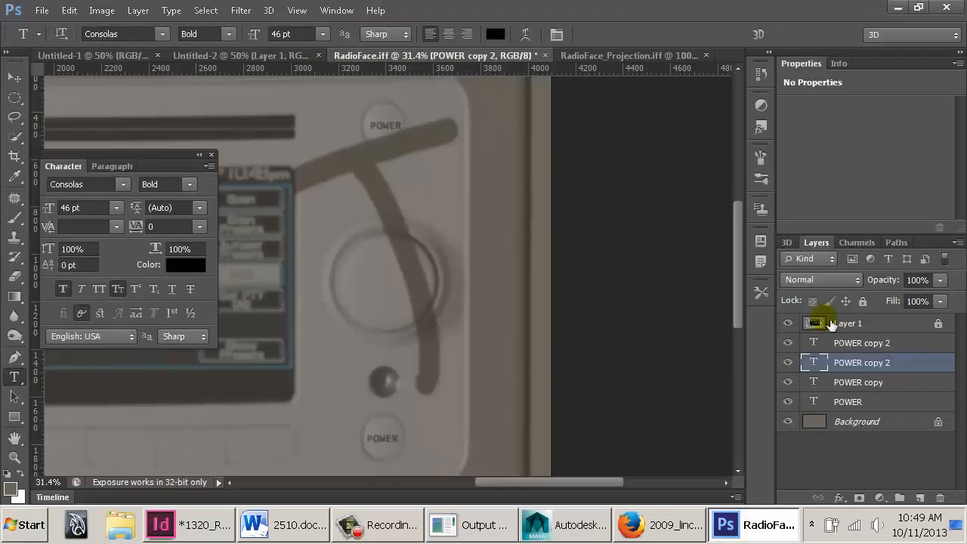
click(815, 349)
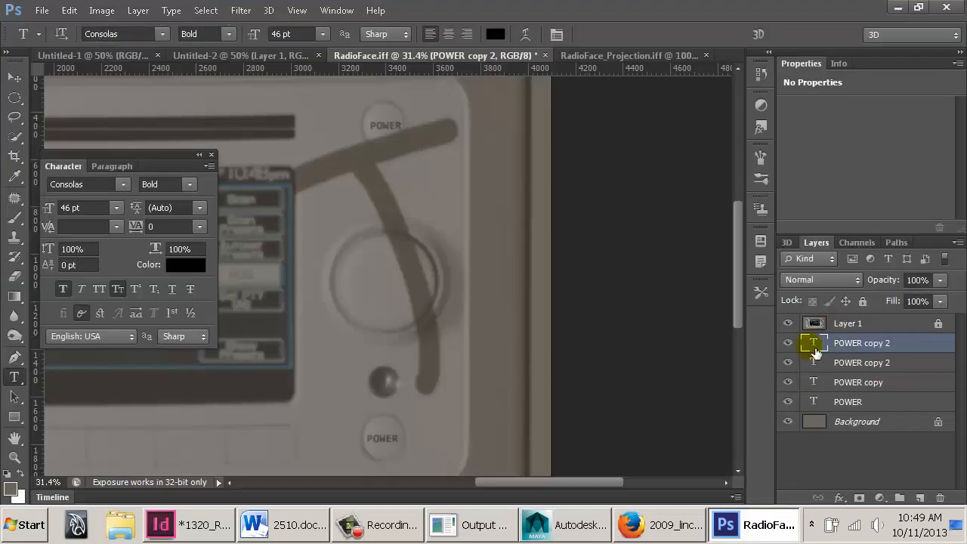
key(alt+Tab)
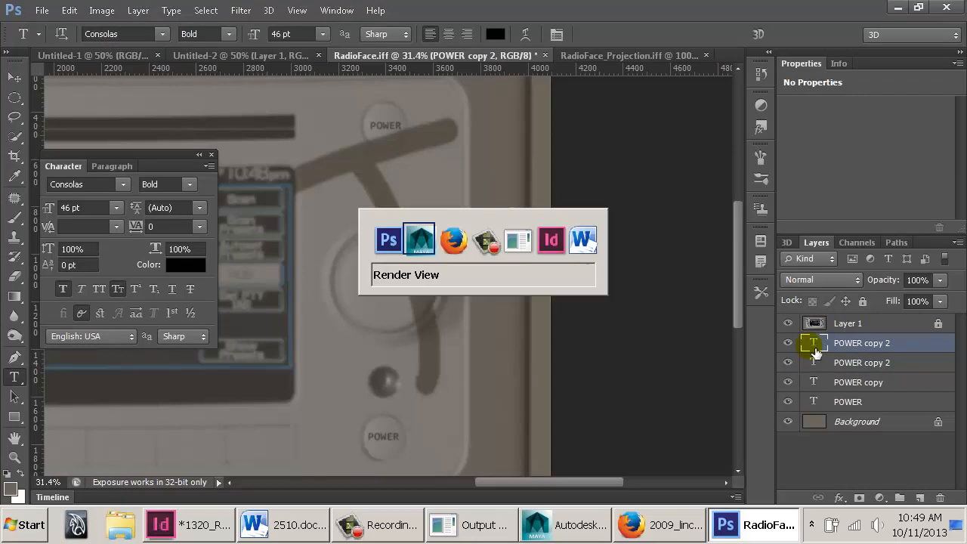
key(alt+Tab)
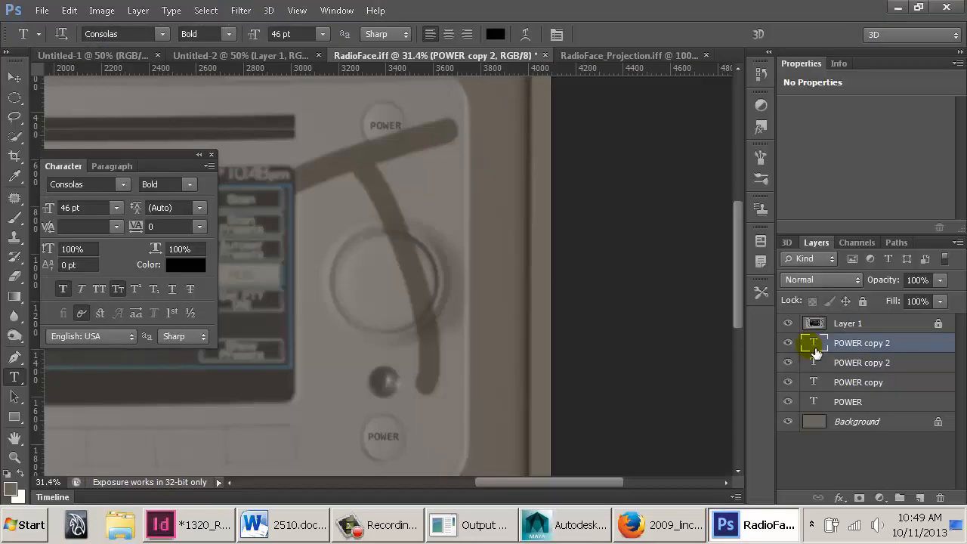
Select the POWER copy layer, compare the upper-right label with the Maya render, and examine the left knob area in Photoshop
click(816, 384)
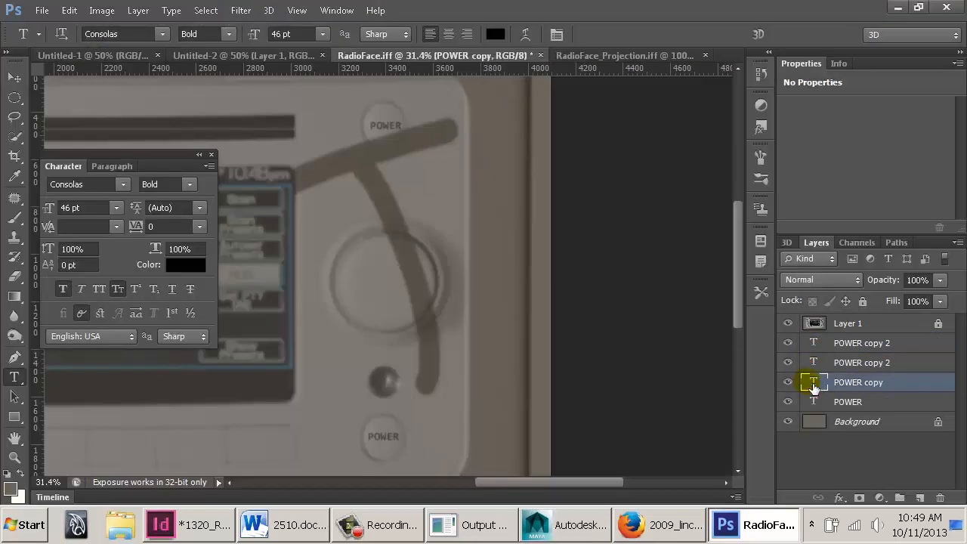
key(alt+Tab)
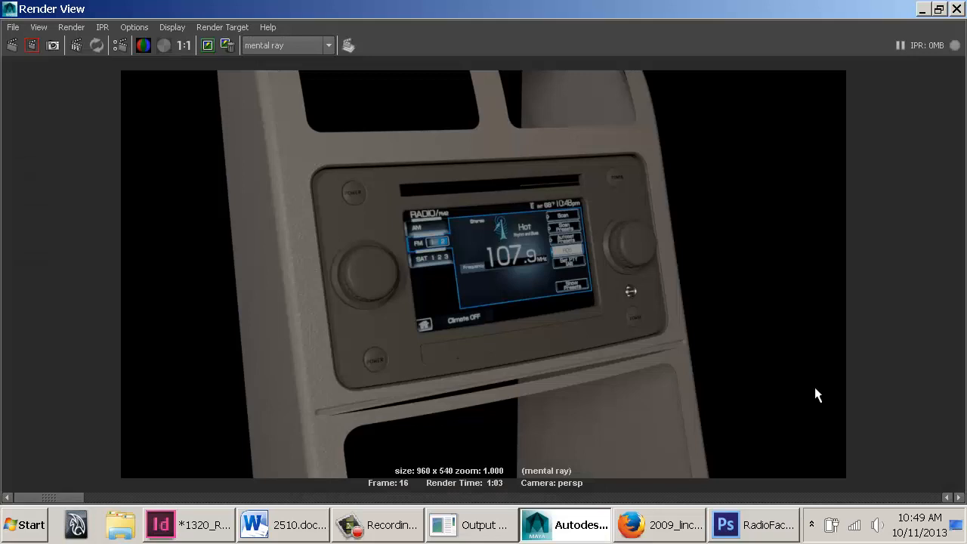
key(alt+Tab)
drag(452, 329, 597, 303)
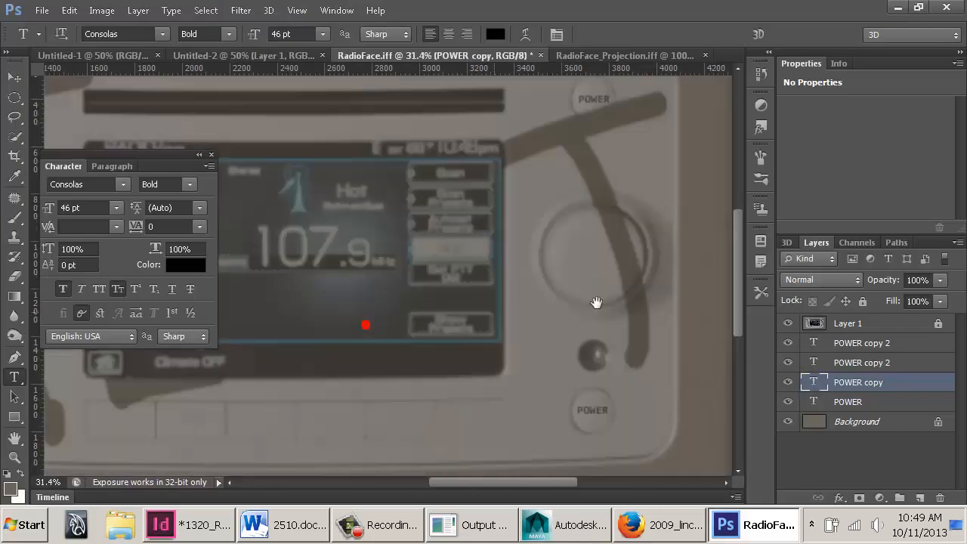
drag(458, 299, 676, 316)
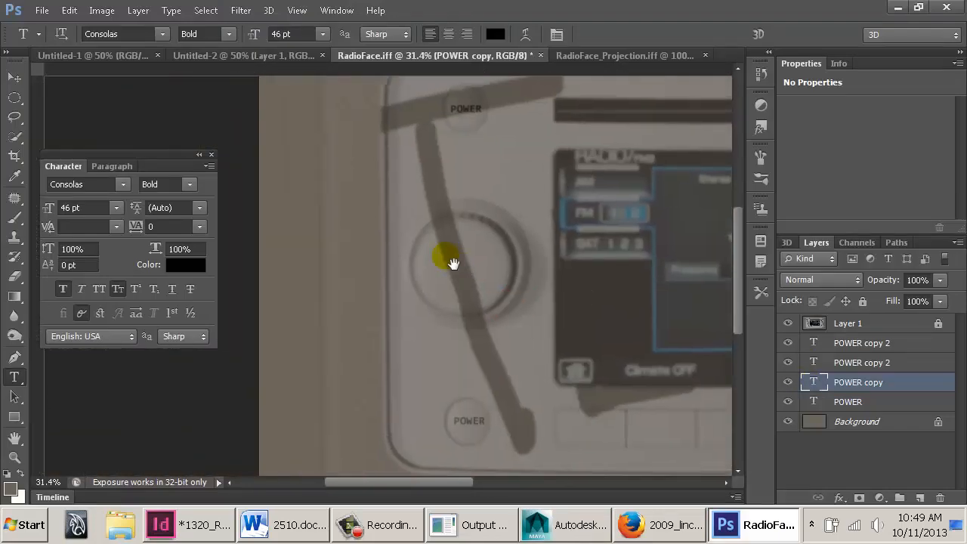
drag(453, 263, 519, 280)
Switch to Firefox, return to the Google image results, and search for "radio button car"
click(660, 525)
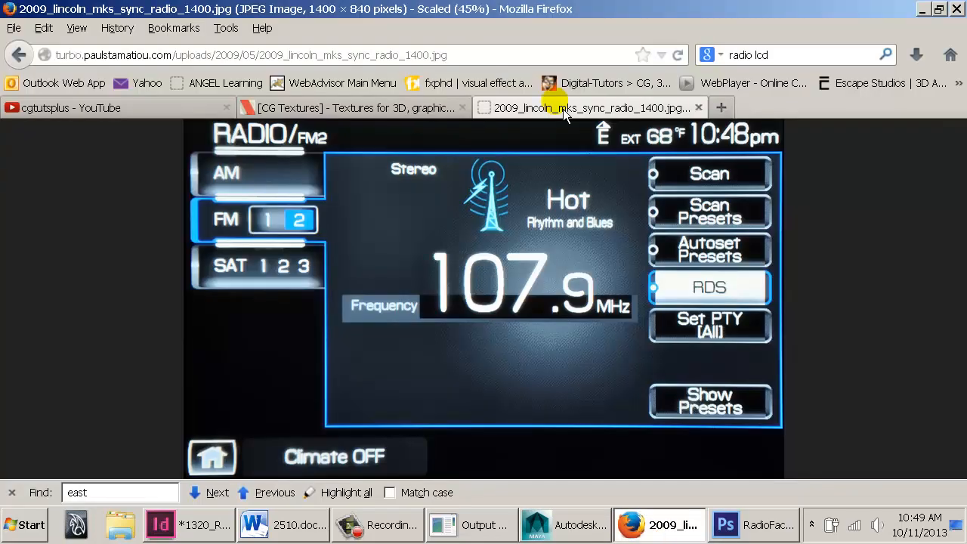
key(alt+Left)
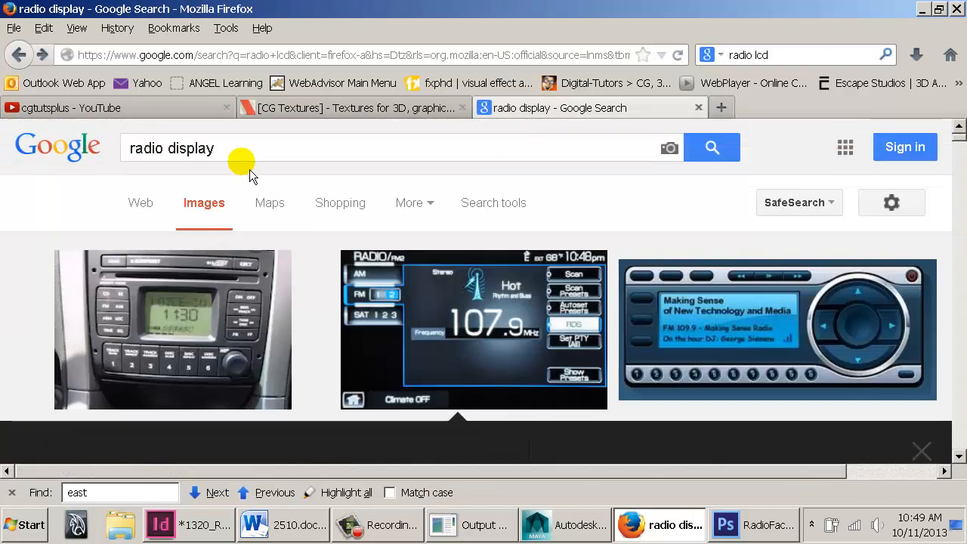
double_click(219, 149)
text(buyyon)
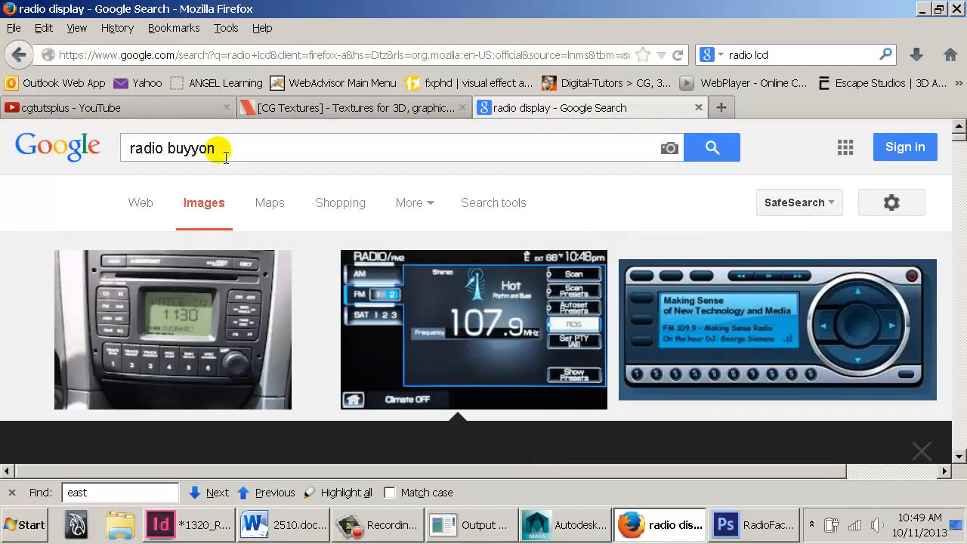
key(Return)
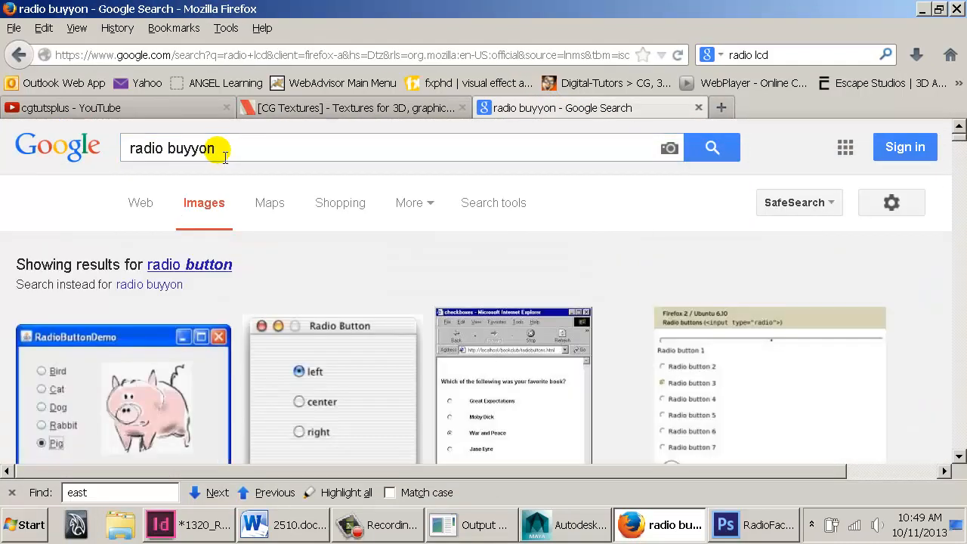
click(200, 264)
click(229, 151)
text(car)
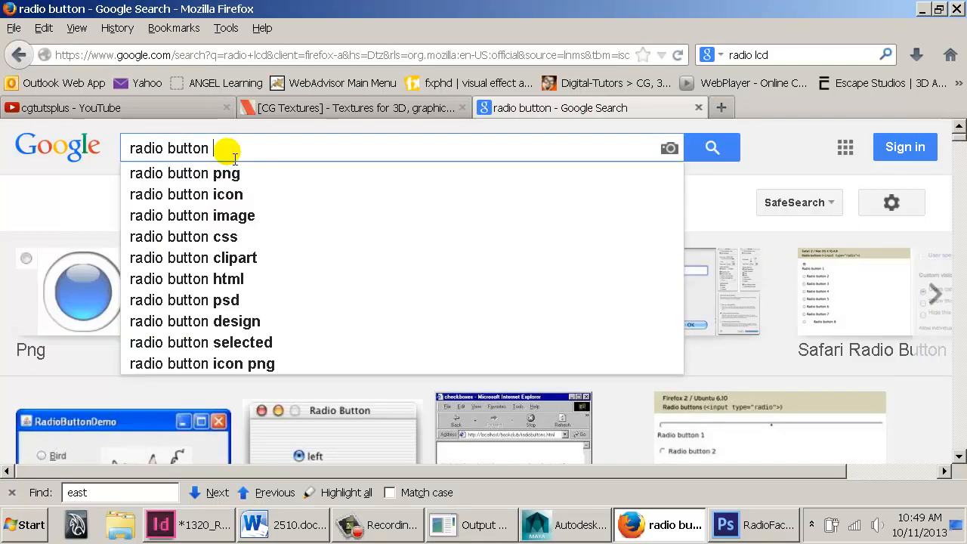
key(Return)
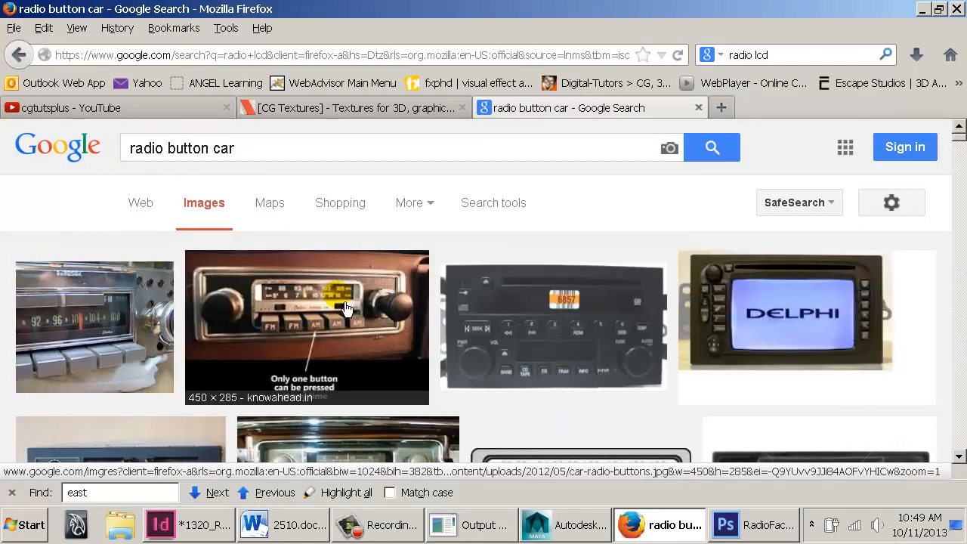
Browse the image results for a car radio with detailed knobs, open buicklacrossecd6.jpg at full size, and copy it
scroll(345, 307, down, 10)
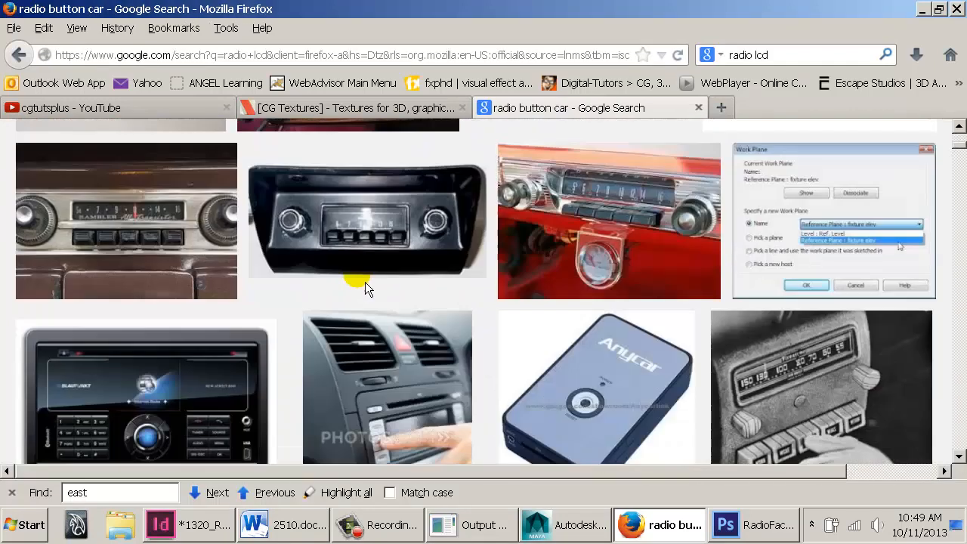
scroll(333, 285, down, 10)
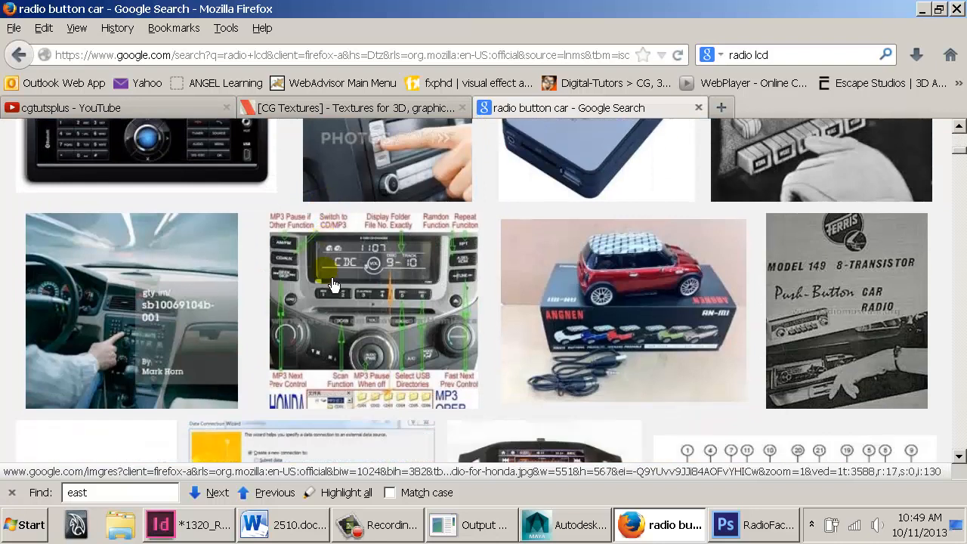
scroll(333, 285, down, 10)
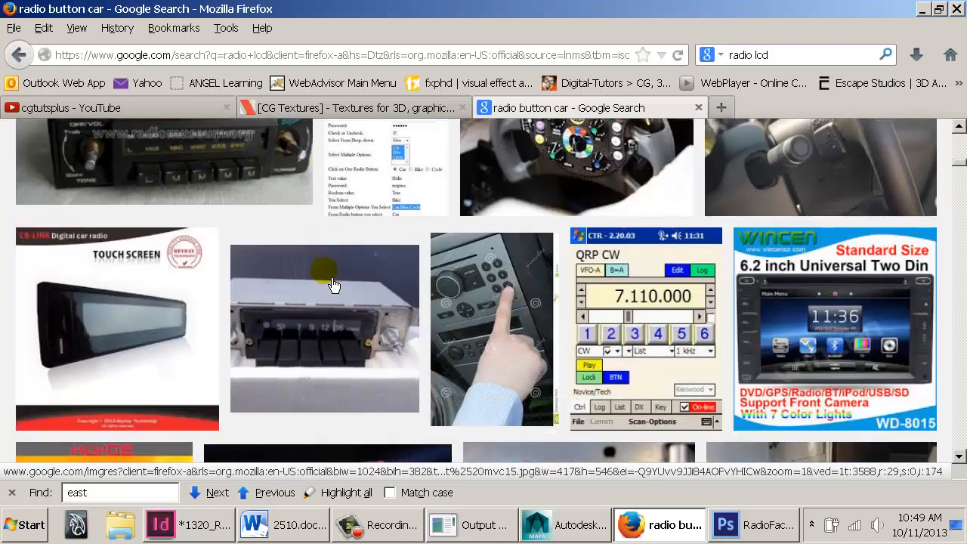
scroll(333, 285, down, 3)
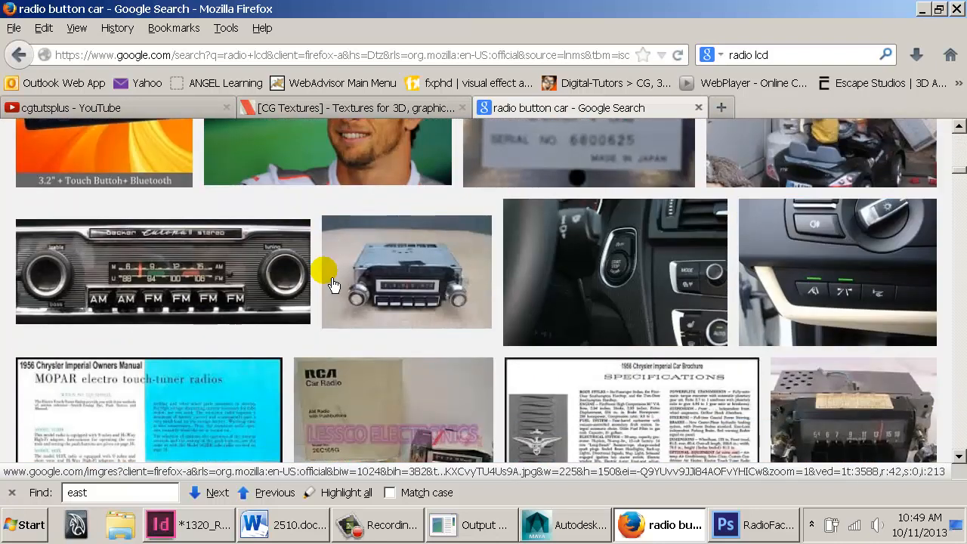
scroll(334, 285, down, 5)
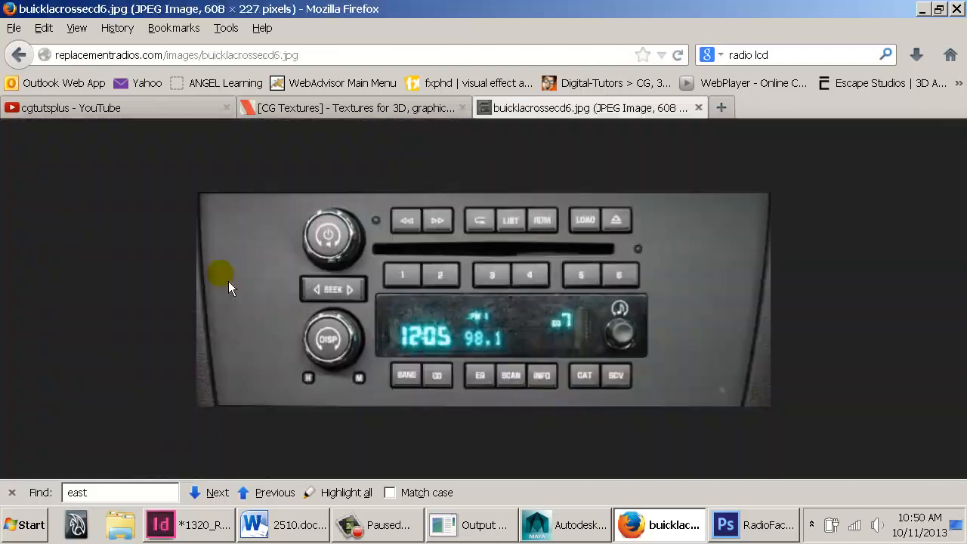
click(229, 282)
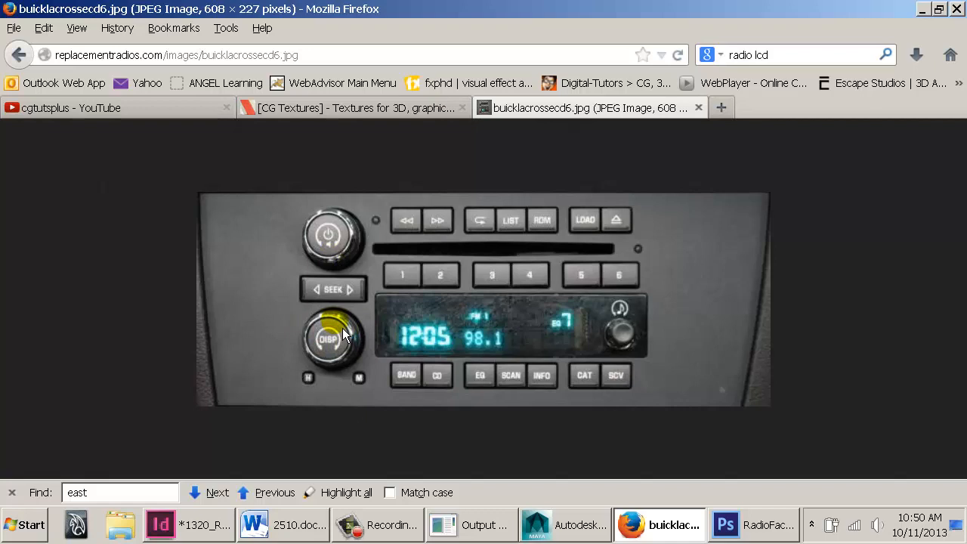
right_click(340, 341)
click(359, 349)
Paste the copied radio image into RadioFace.iff in Photoshop, enlarge it, and place it over the left knob
key(alt+Tab)
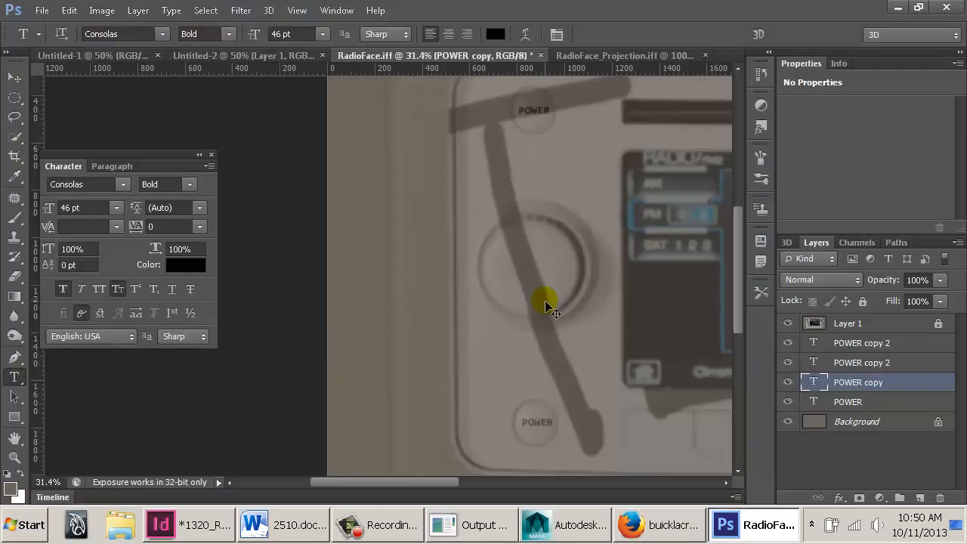
key(ctrl+v)
key(ctrl+t)
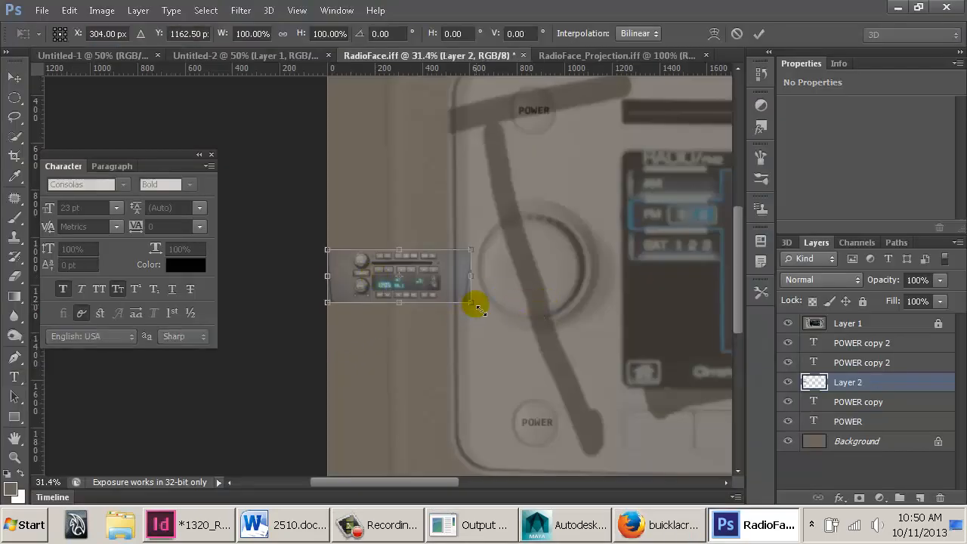
drag(471, 303, 470, 346)
drag(394, 295, 621, 271)
key(Return)
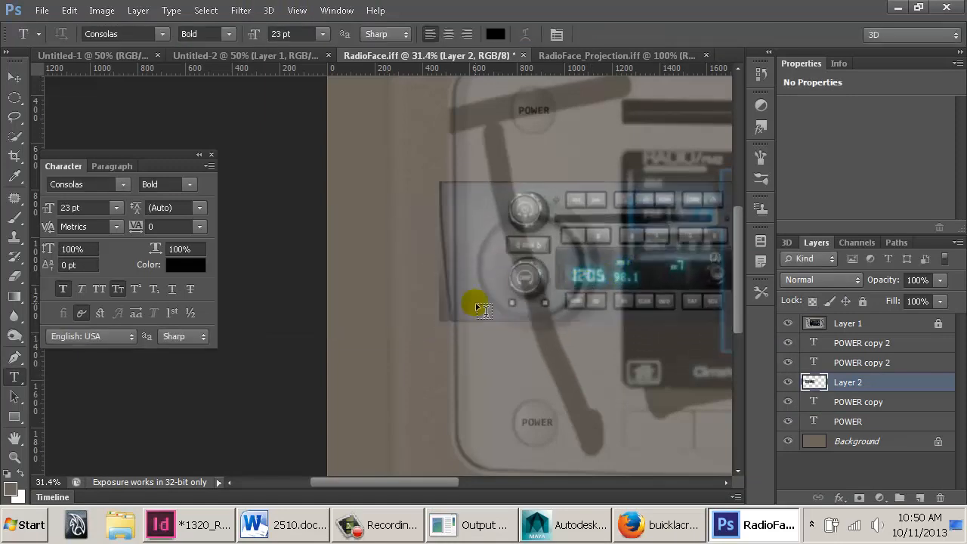
Isolate the pasted image's DISP knob with an elliptical selection and delete everything outside it on Layer 2
key(m)
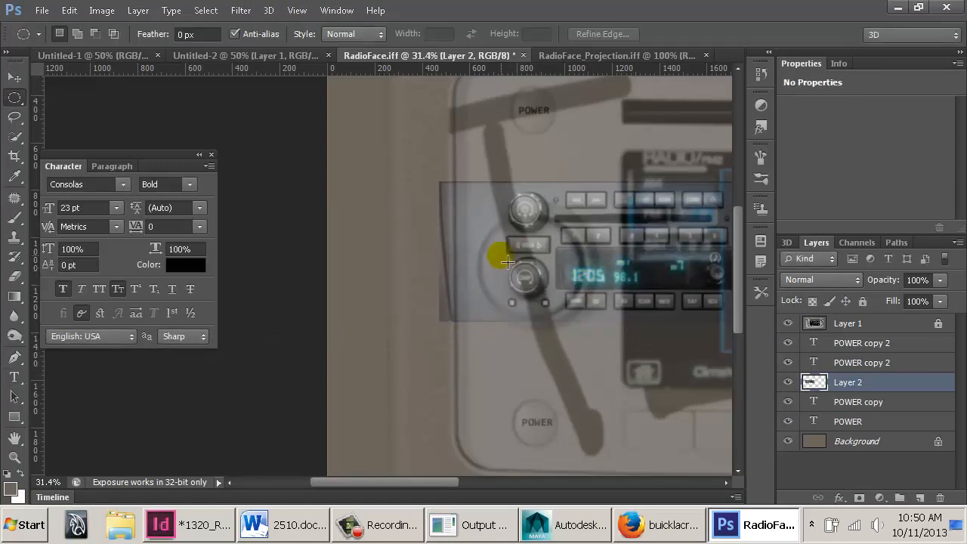
drag(503, 259, 532, 278)
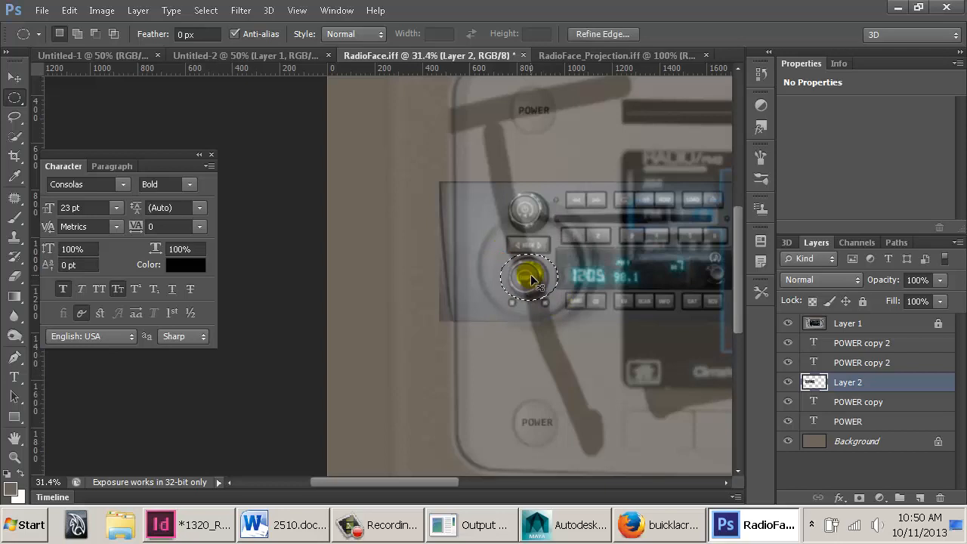
key(ctrl+shift+i)
key(Delete)
key(ctrl+d)
Enlarge the cut-out DISP knob with Free Transform and position it over the reference's left knob
key(ctrl+t)
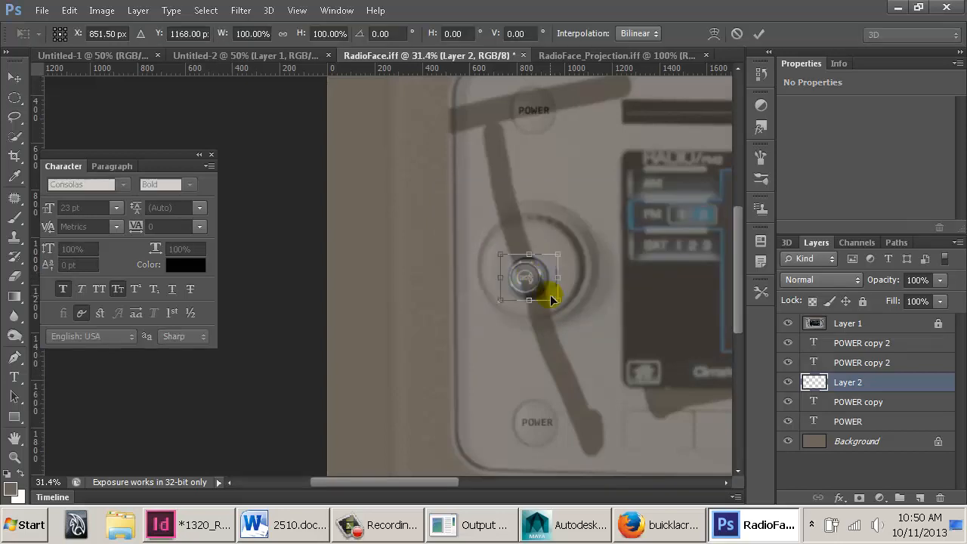
drag(557, 300, 598, 341)
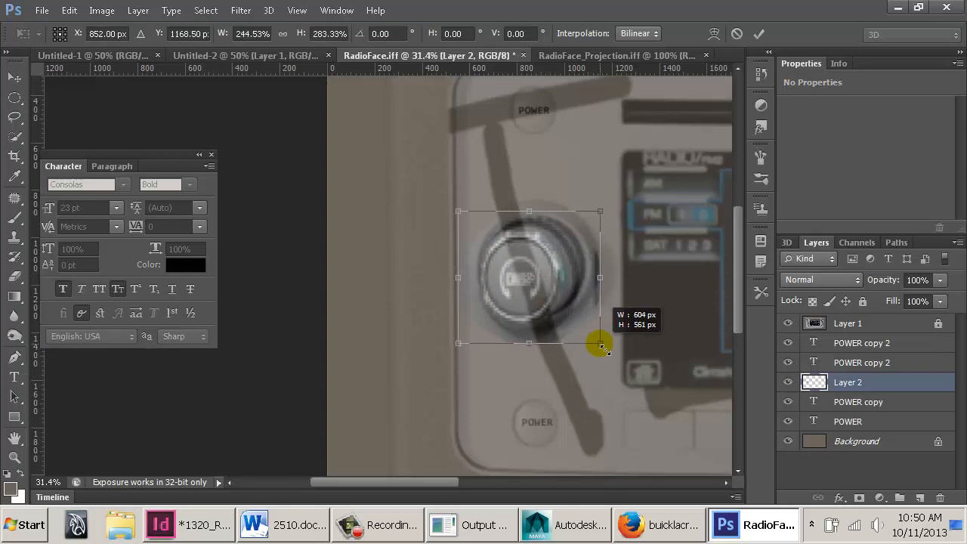
drag(522, 296, 546, 295)
key(Return)
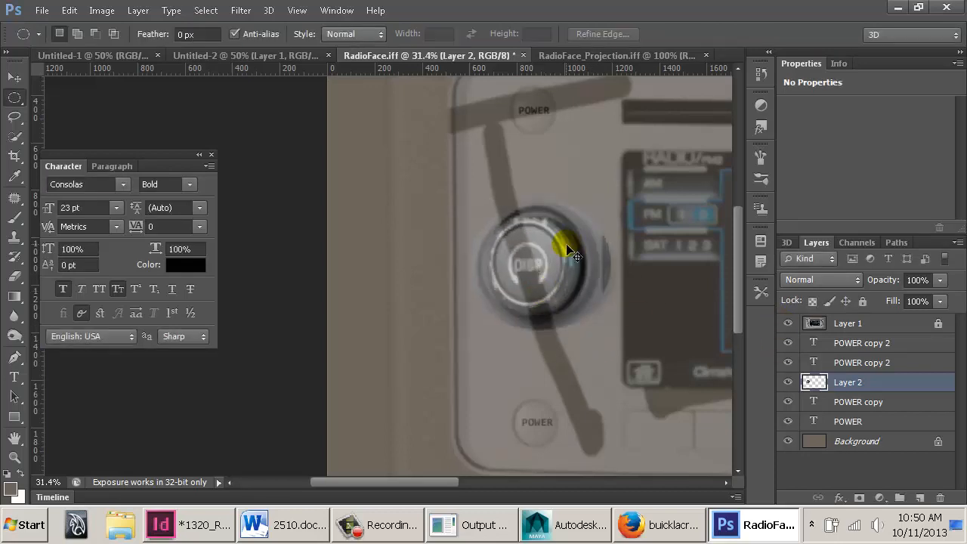
Fine-tune the DISP knob's scale and position against the reference knob, and hide Layer 1 to inspect the result
key(ctrl+t)
drag(609, 326, 618, 330)
drag(555, 264, 559, 268)
key(Return)
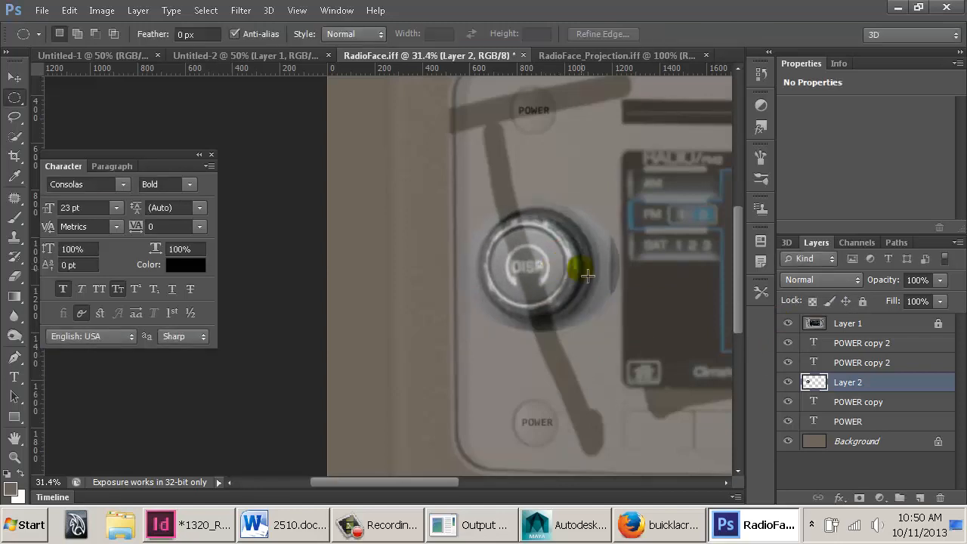
click(789, 323)
click(789, 324)
click(789, 324)
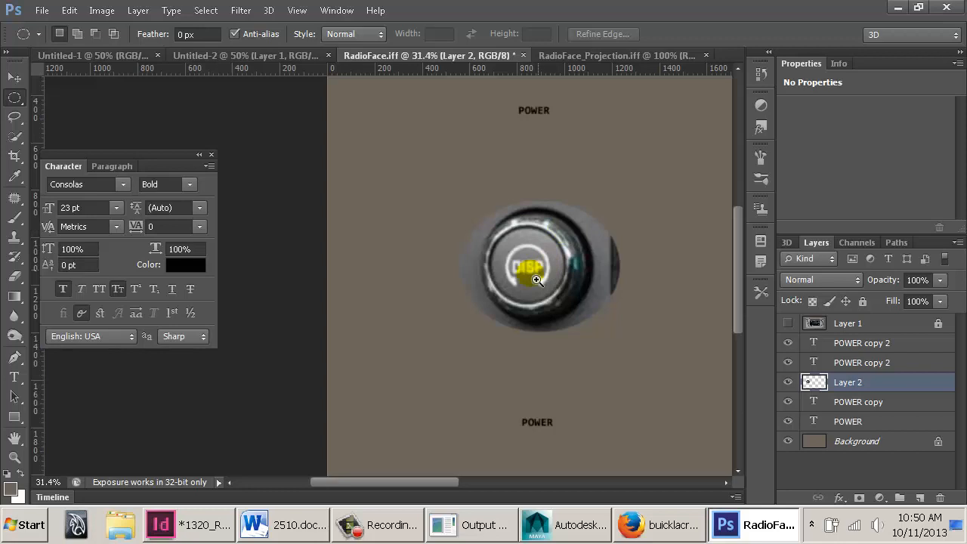
Show the Layer 1 reference again over the enlarged view of the DISP knob for comparison
ctrl+drag(525, 261, 587, 274)
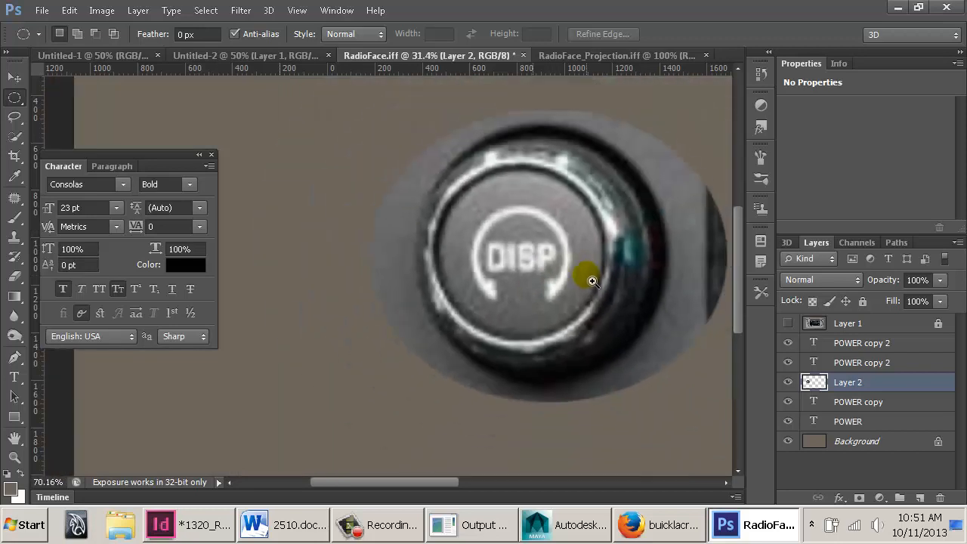
click(789, 324)
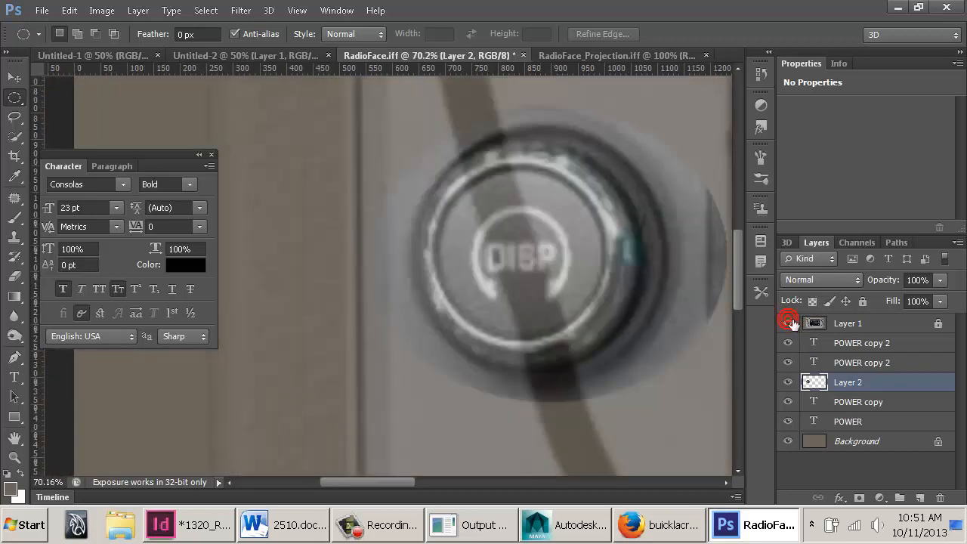
click(789, 323)
click(790, 324)
ctrl+drag(580, 253, 342, 261)
key(ctrl+z)
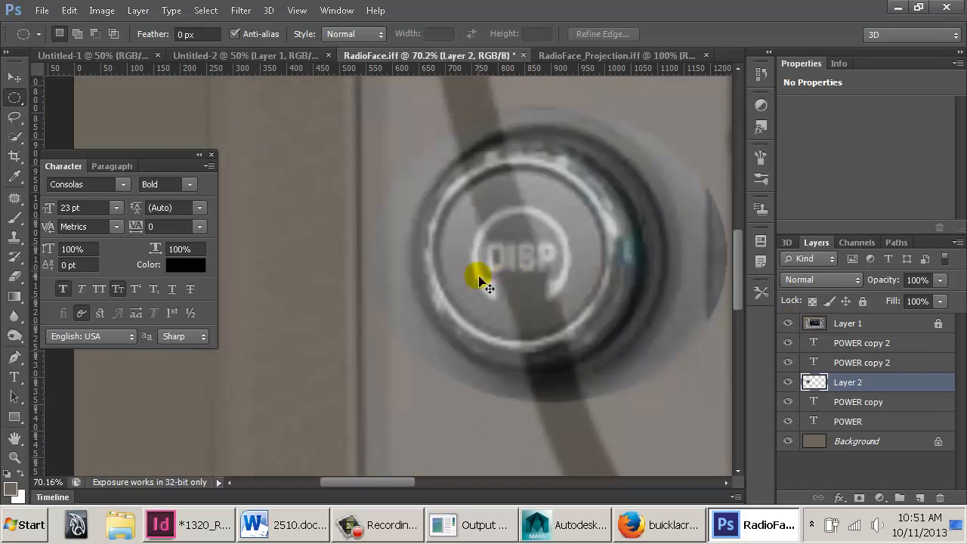
ctrl+drag(567, 269, 576, 264)
key(ctrl+z)
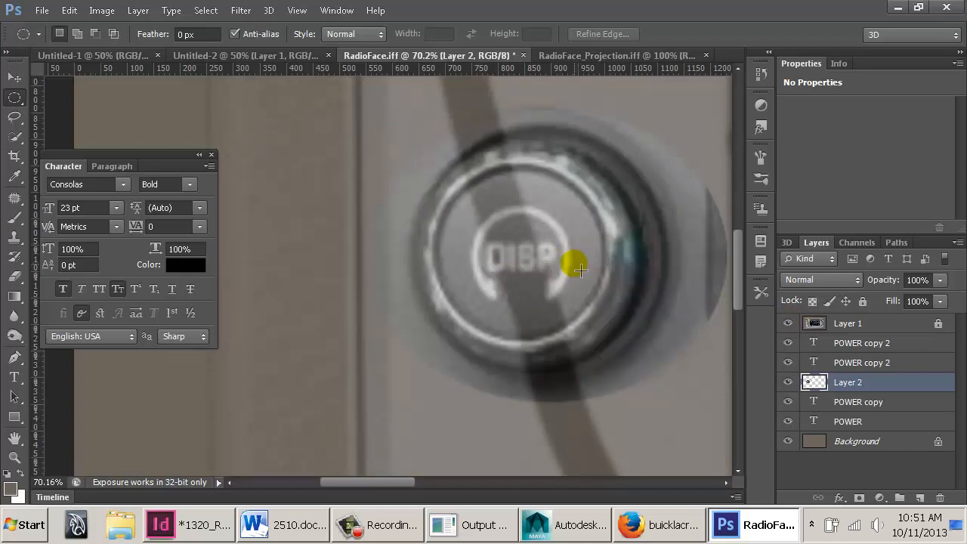
Add a new layer above the POWER copy 2 layers and create a DISP text box over the knob's printed label
click(846, 344)
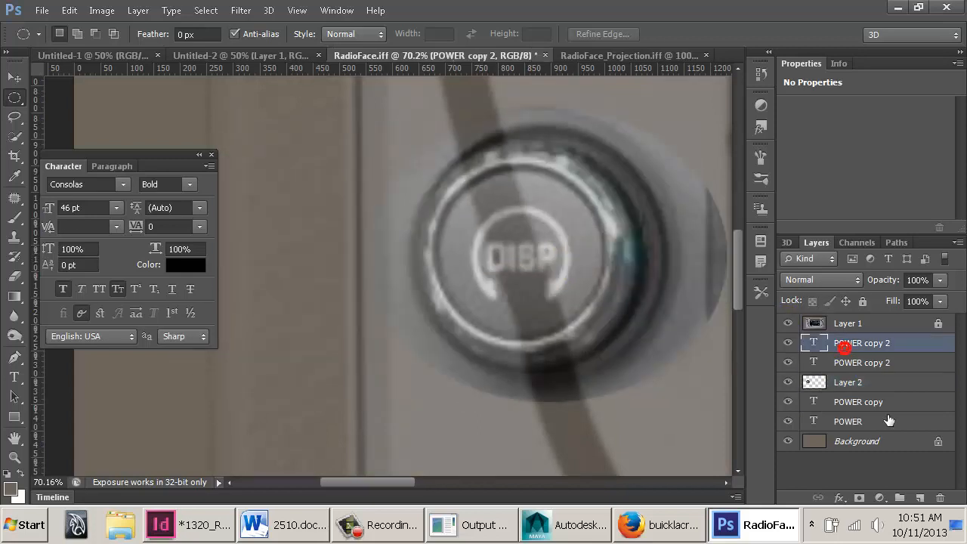
click(920, 498)
key(t)
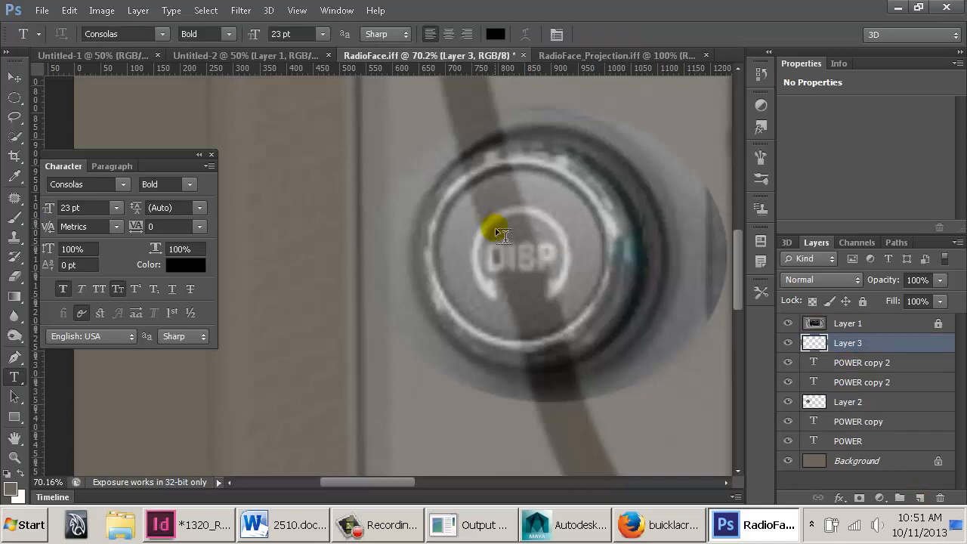
drag(487, 240, 571, 274)
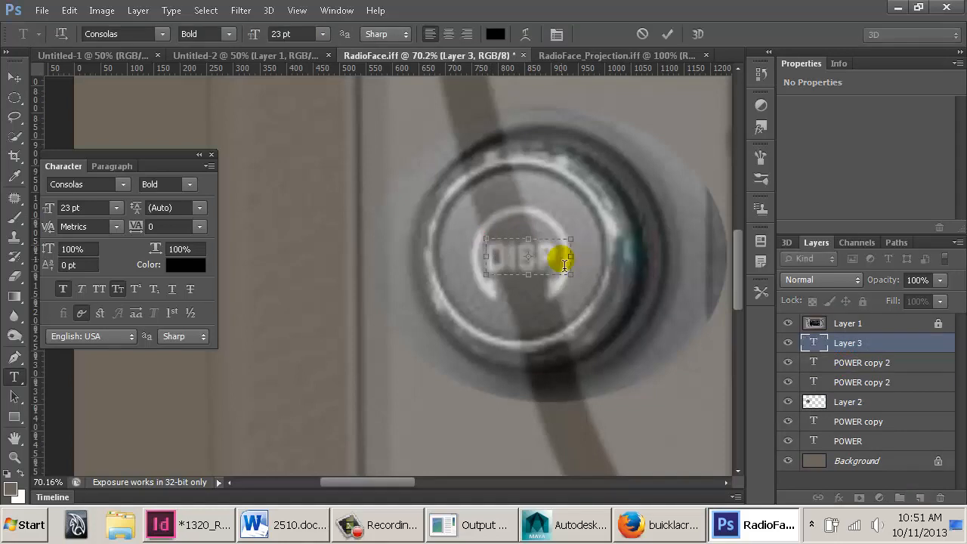
text(DISP)
Enlarge the DISP text to 69 pt and align it over the knob's printed label
key(ctrl+a)
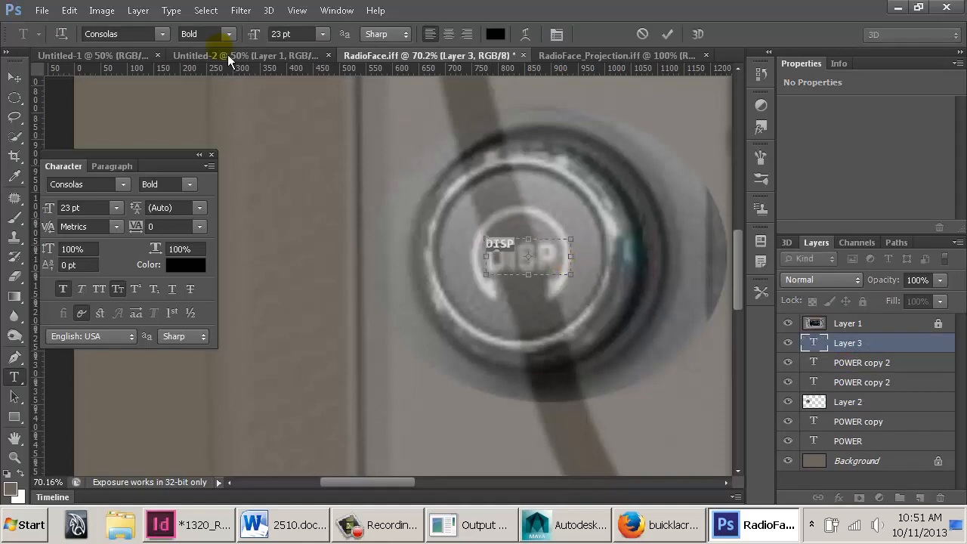
drag(254, 34, 294, 57)
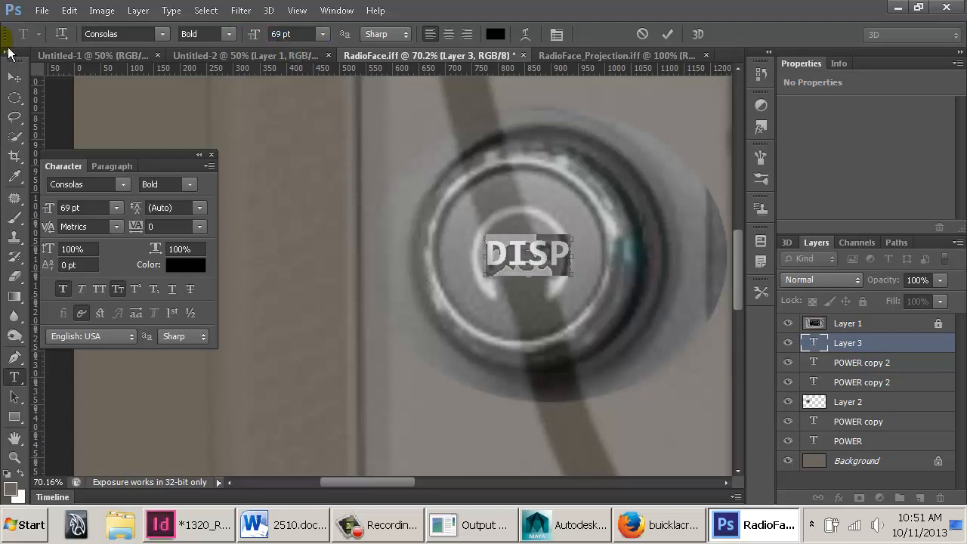
click(16, 77)
drag(517, 253, 515, 255)
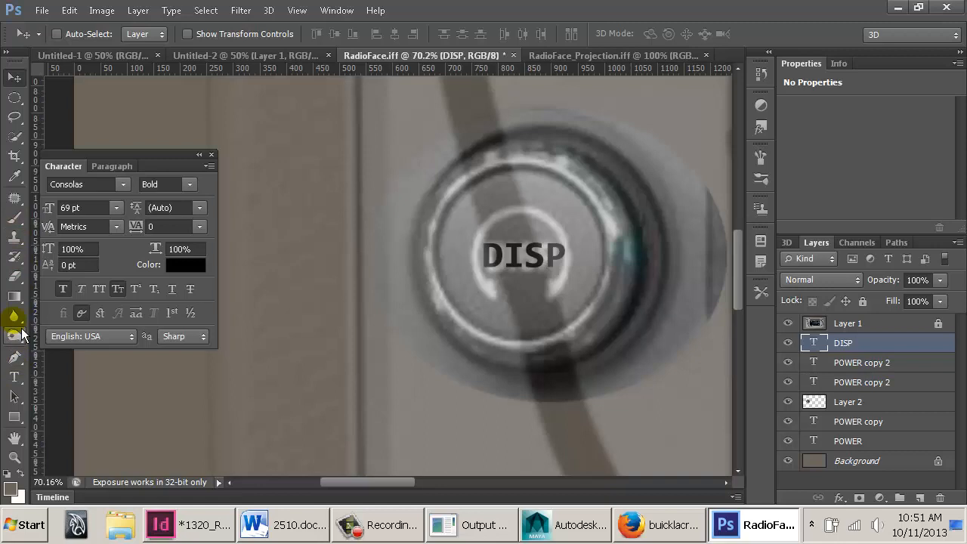
Activate the Custom Shape tool and add the complete set of available shapes to its shape library
click(14, 416)
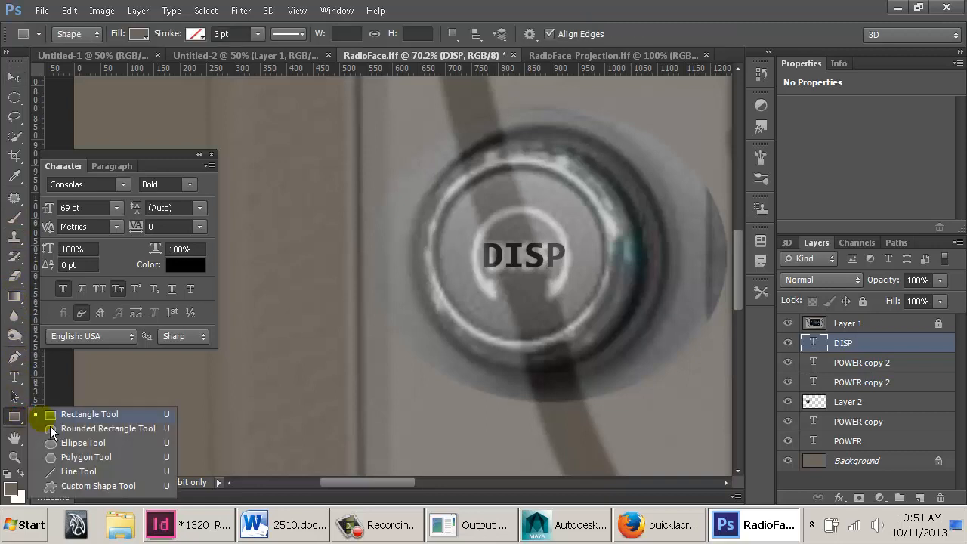
click(120, 491)
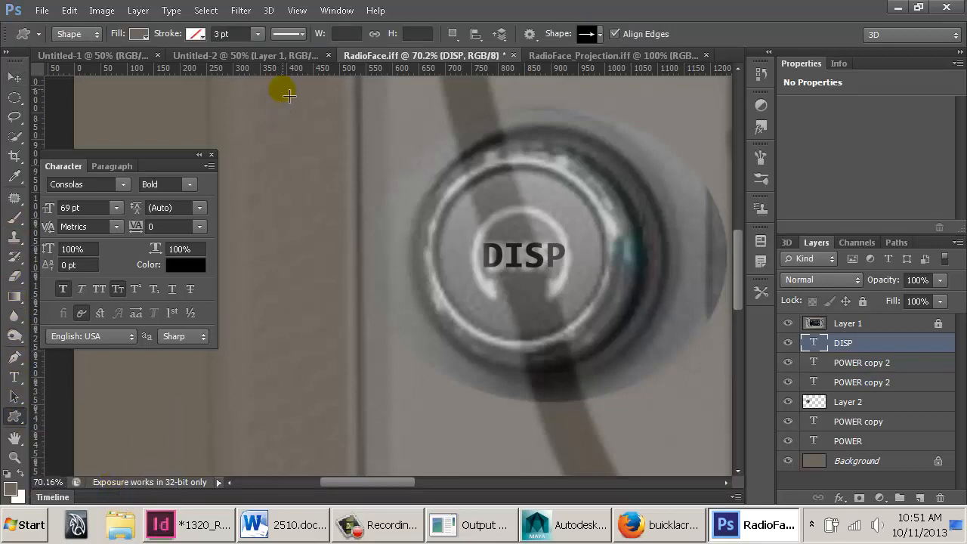
click(592, 43)
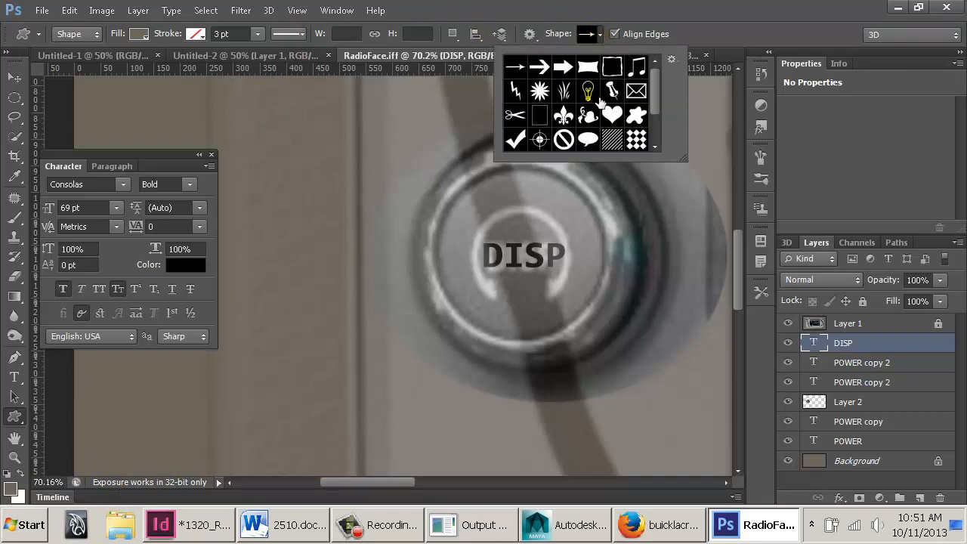
mouse_move(658, 79)
mouse_down()
mouse_move(662, 114)
mouse_move(662, 77)
mouse_up()
click(672, 59)
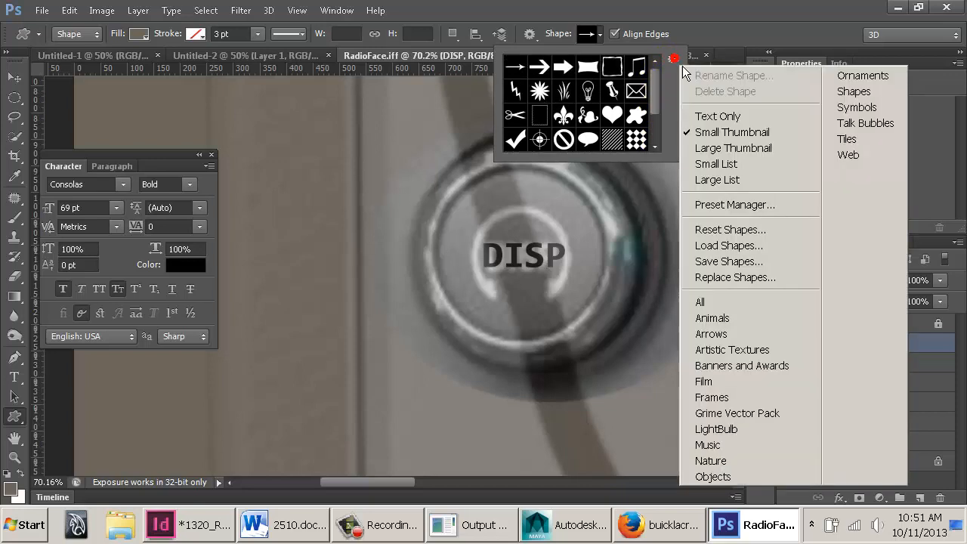
click(765, 306)
click(572, 210)
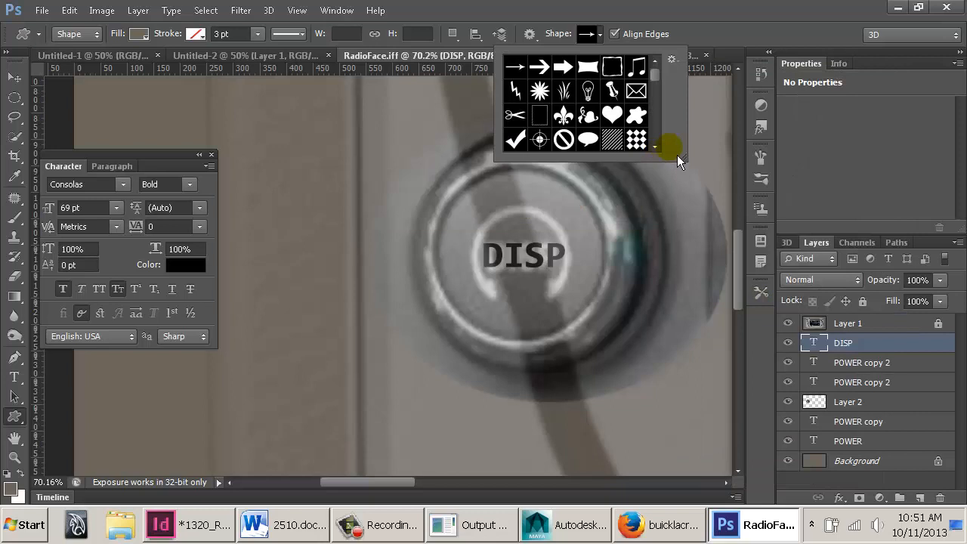
Choose the crosshair target shape from the expanded library and draw it about 390 px wide, centred on the DISP knob
drag(681, 154, 761, 341)
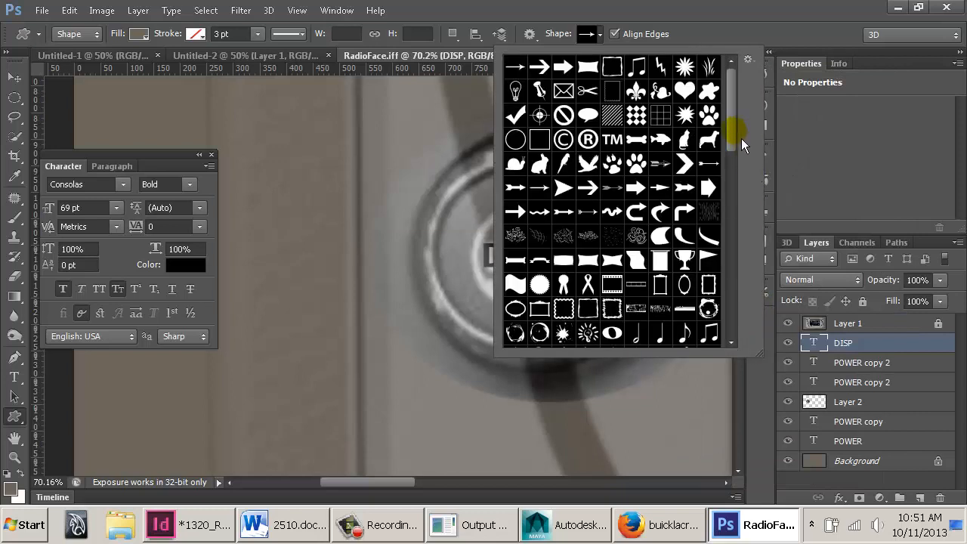
drag(741, 138, 739, 171)
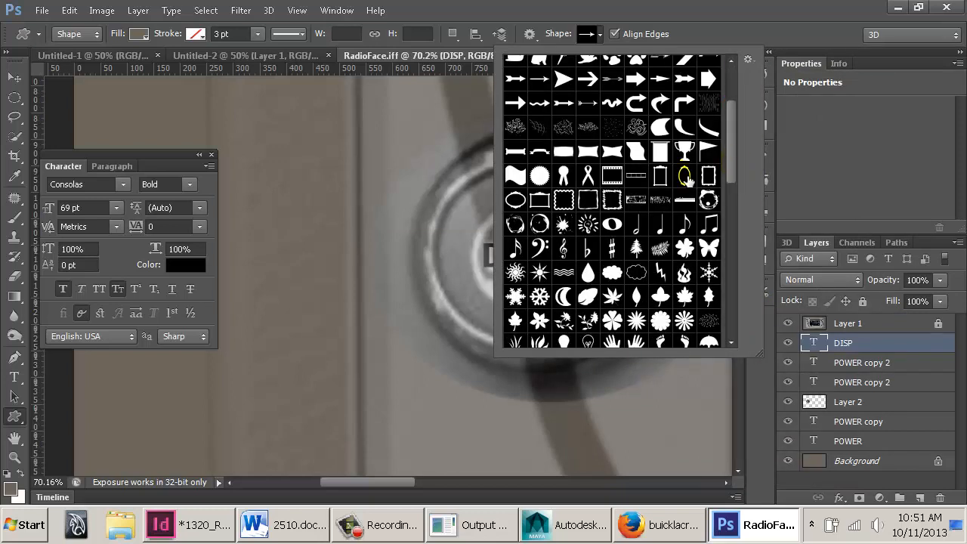
drag(739, 199, 727, 317)
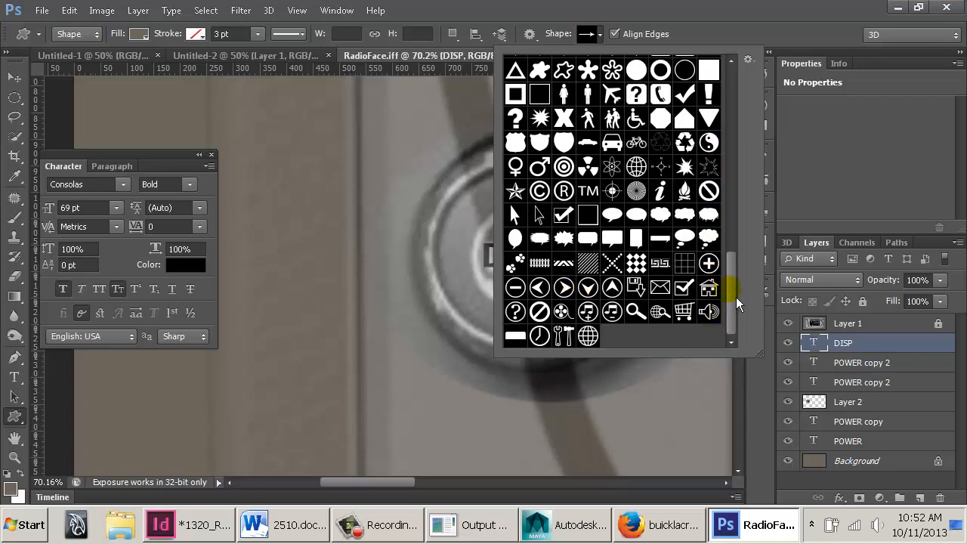
drag(737, 297, 737, 277)
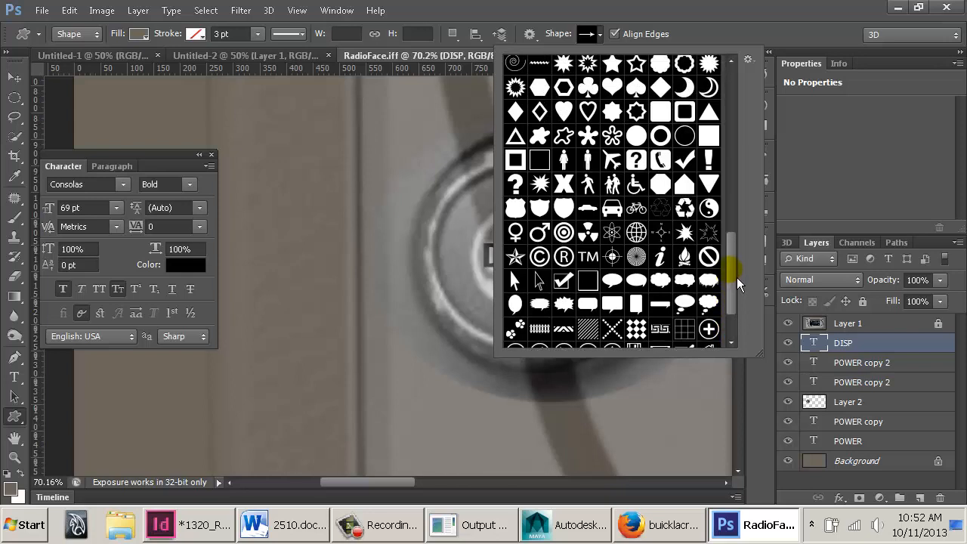
click(614, 257)
double_click(621, 257)
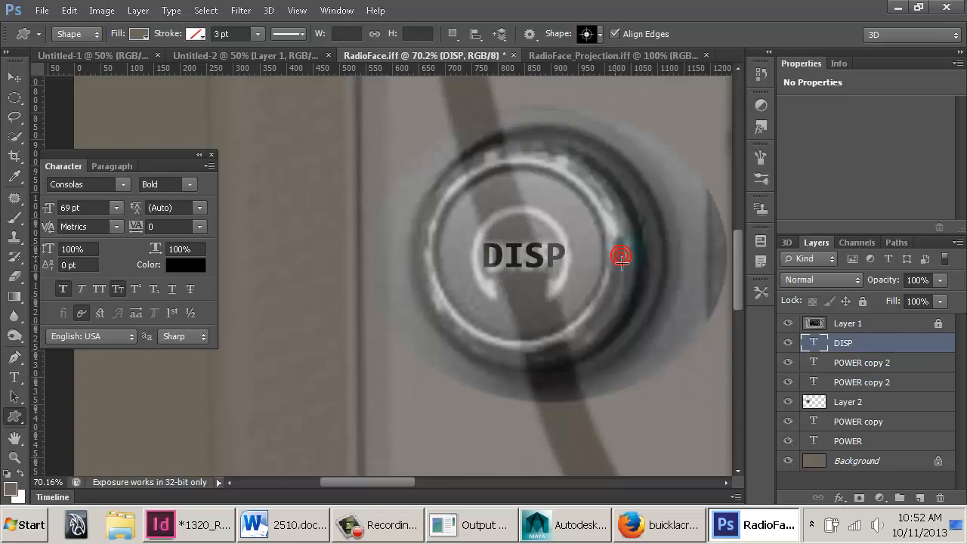
drag(420, 153, 649, 365)
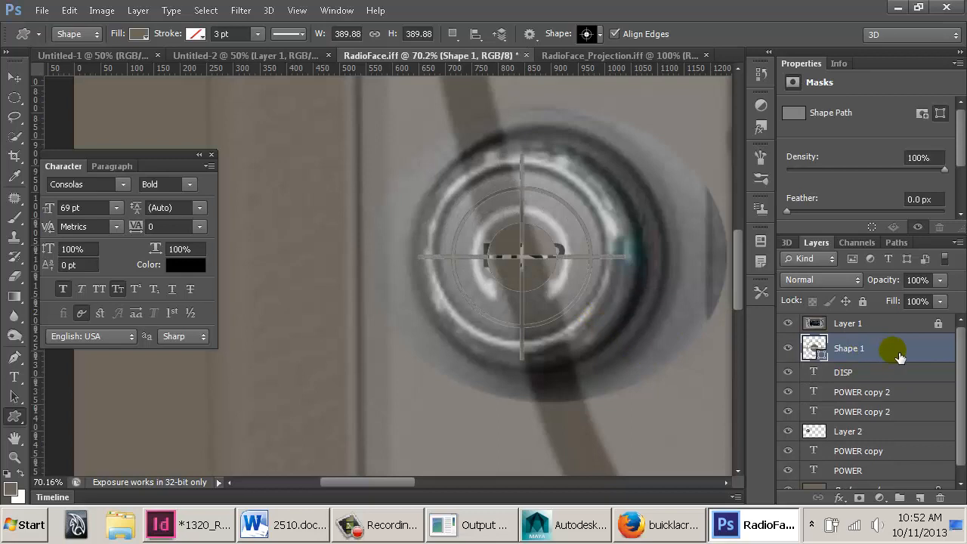
Set the foreground colour to black
click(10, 489)
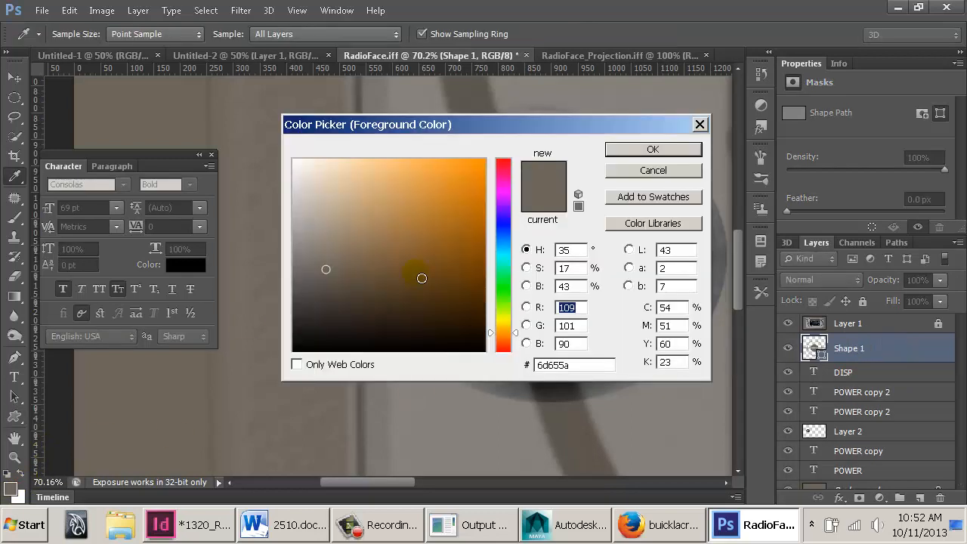
text(0)
click(648, 148)
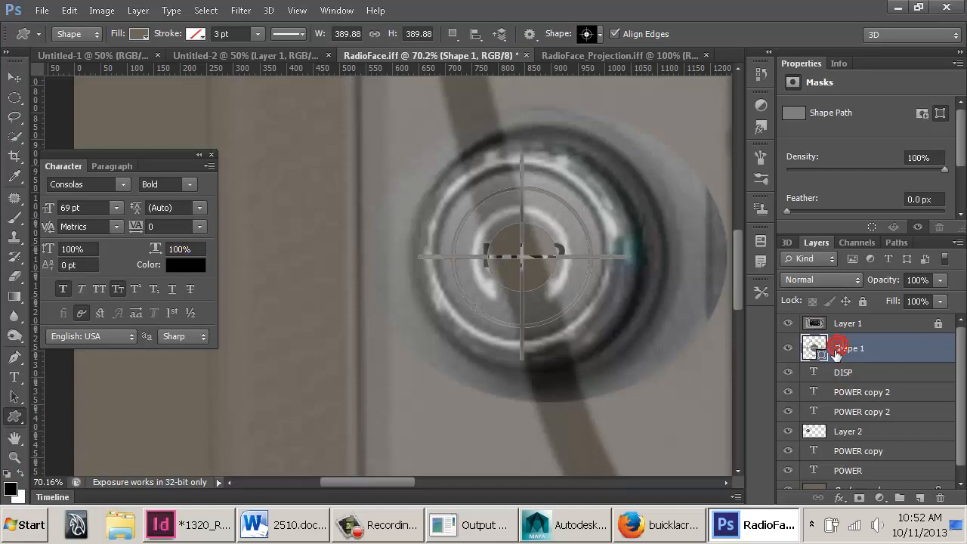
Change the fill colour of the crosshair on the Shape 1 layer to black
key(v)
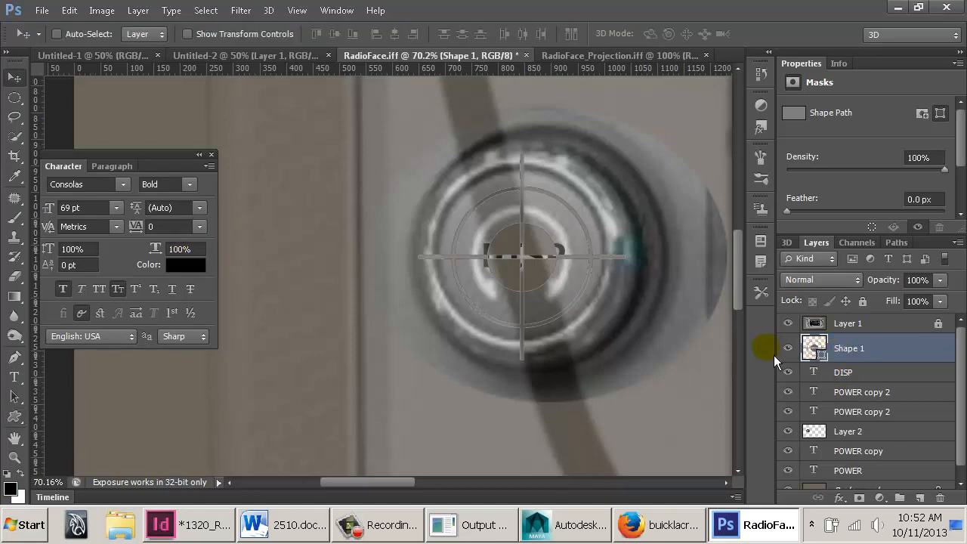
click(521, 251)
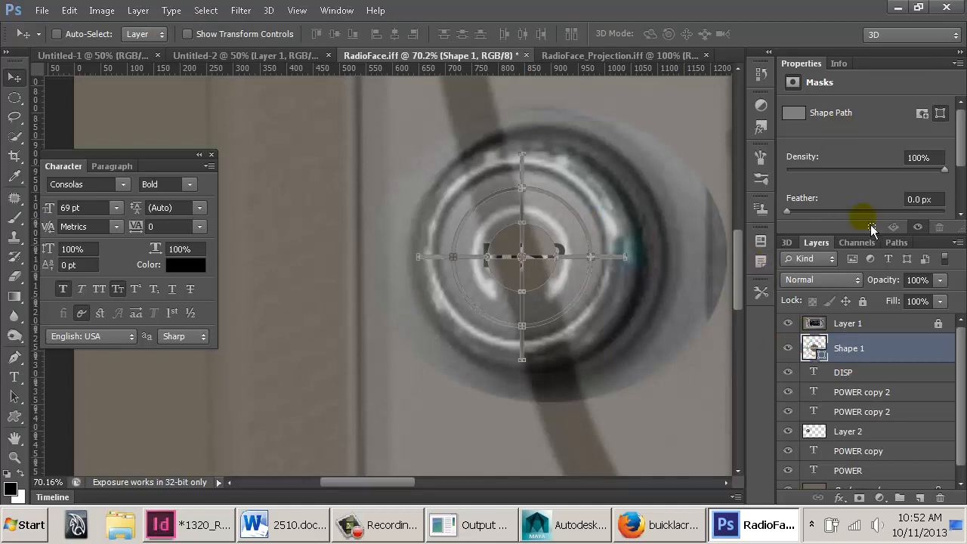
scroll(864, 212, down, 2)
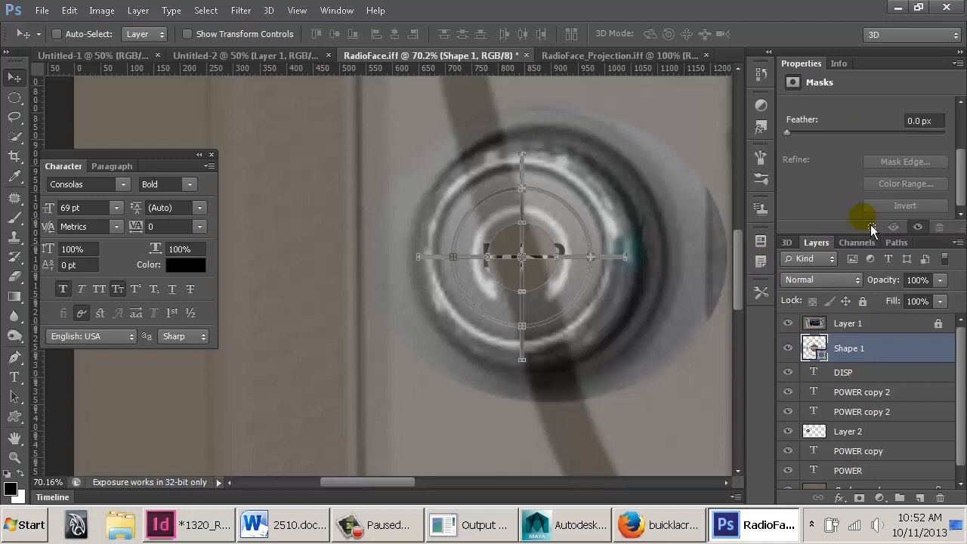
click(826, 347)
double_click(821, 343)
drag(391, 299, 294, 351)
click(668, 153)
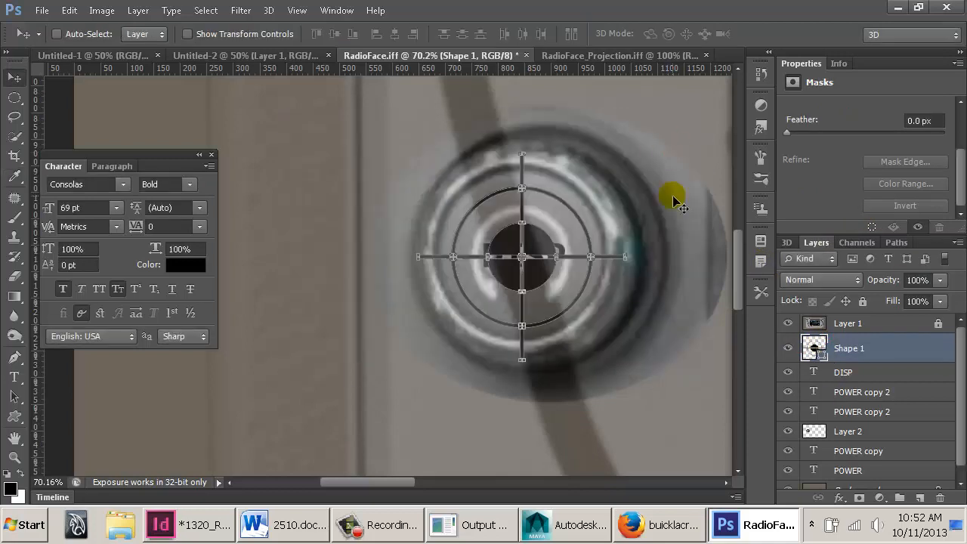
Move the Shape 1 layer beneath the DISP text layer and clear the crosshair's path outline
drag(868, 346, 871, 376)
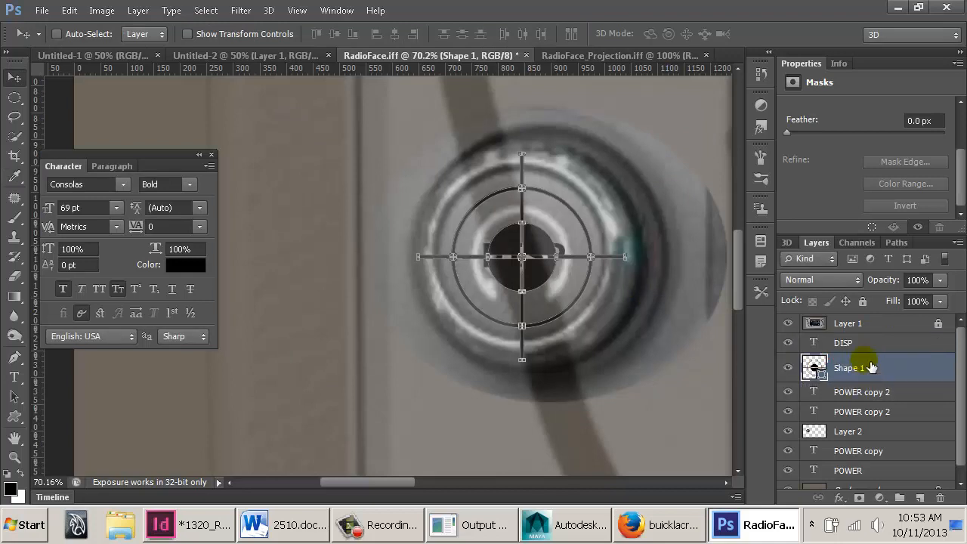
key(ctrl+Return)
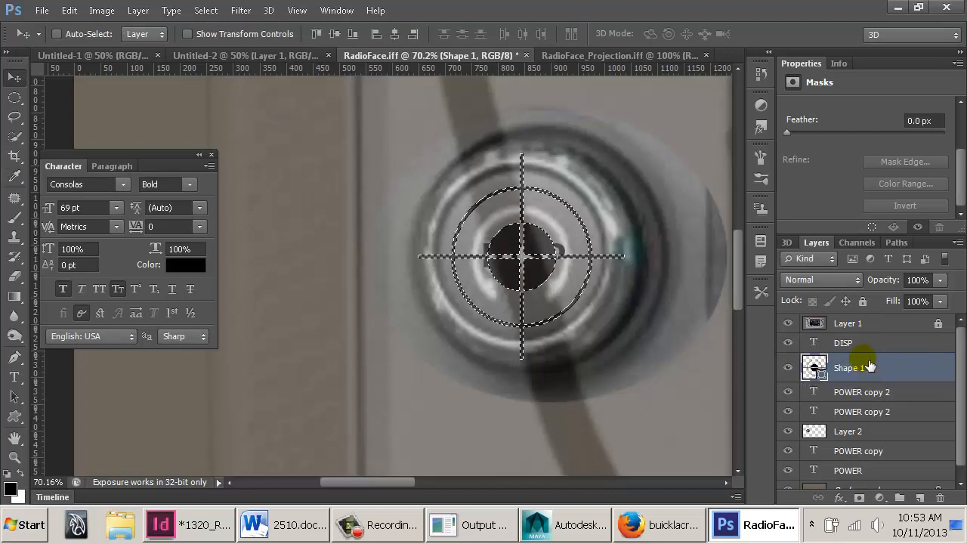
key(ctrl+d)
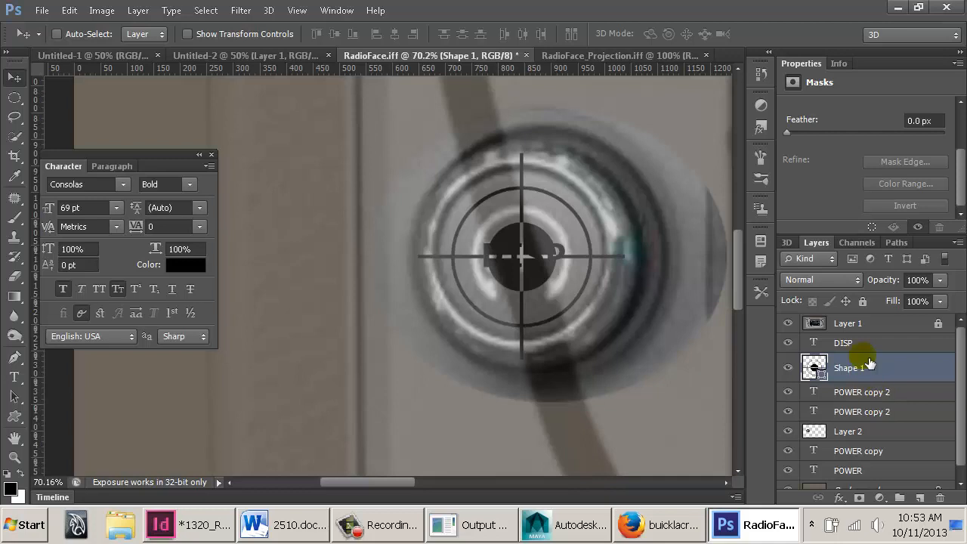
Select the DISP text layer and hide Layer 2 and Layer 1, leaving the crosshair and text over the background
click(859, 345)
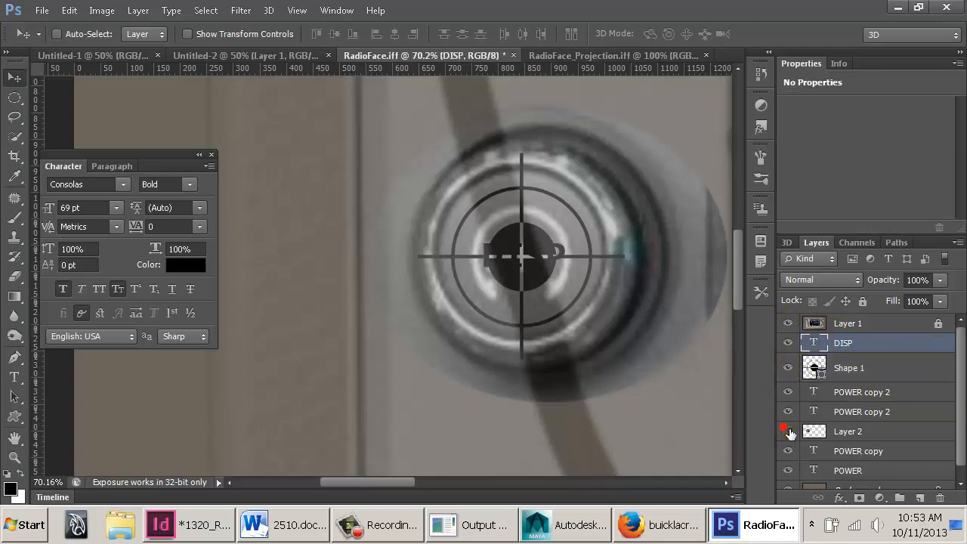
click(789, 431)
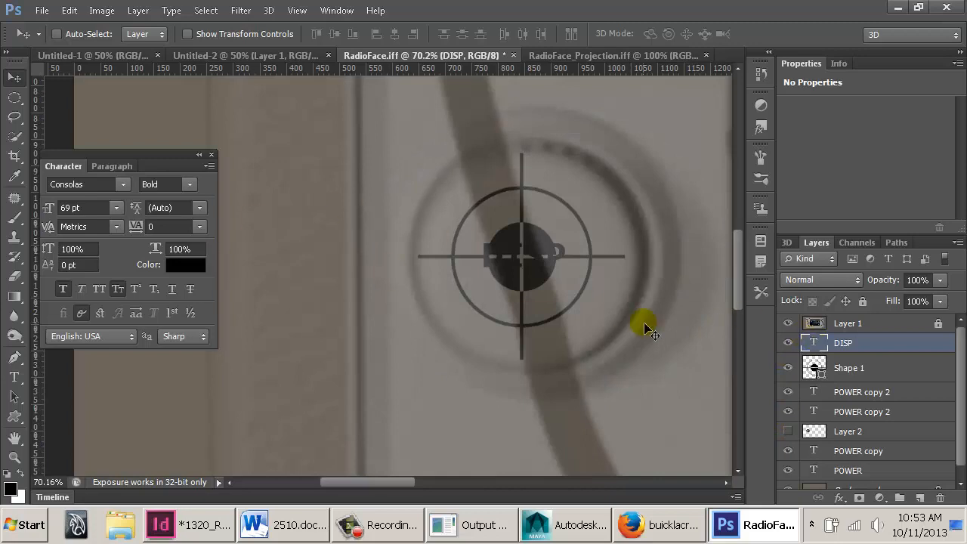
click(789, 323)
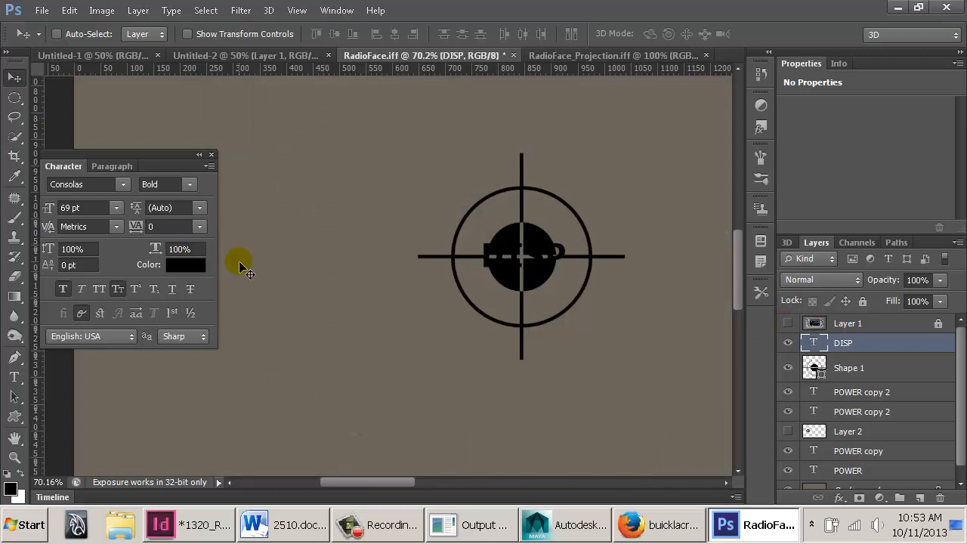
Change the DISP text colour to white
click(186, 265)
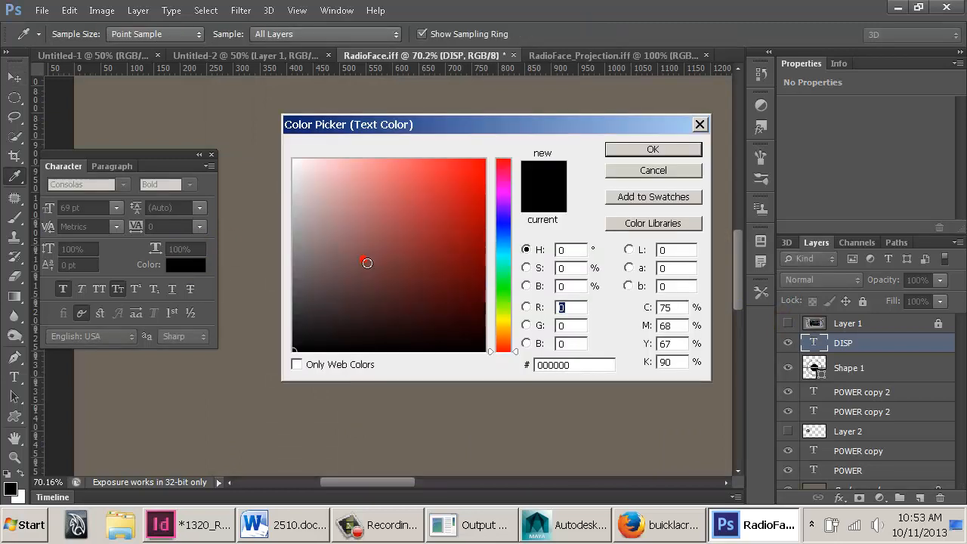
click(295, 161)
click(653, 149)
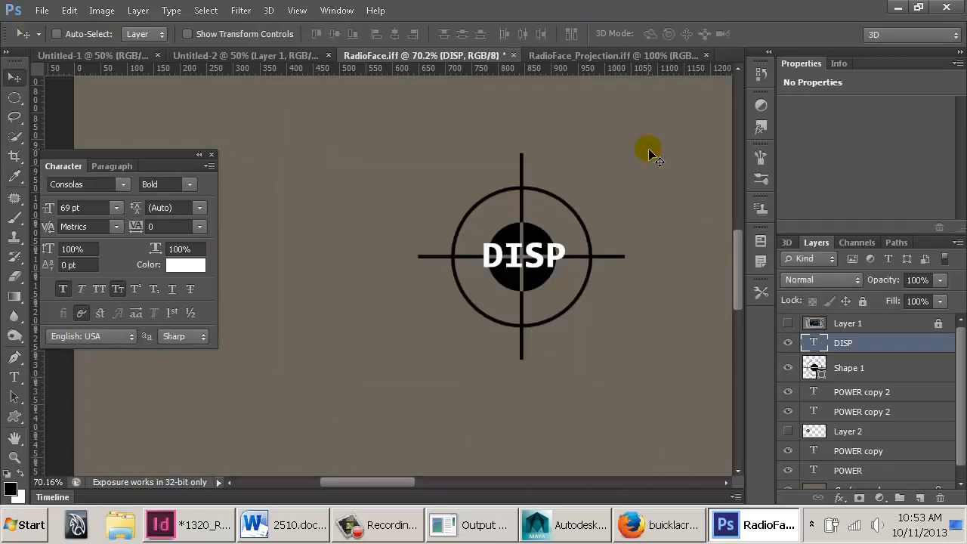
Compare the DISP crosshair graphic with the radio reference photo on Layer 1, toggling that layer's visibility
key(ctrl+minus)
key(ctrl+minus)
key(ctrl+minus)
key(ctrl+minus)
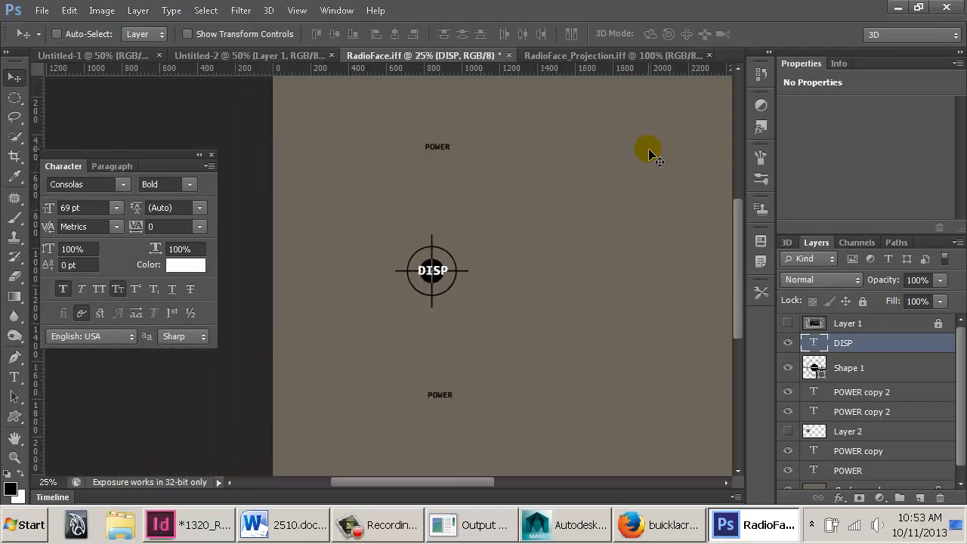
click(789, 324)
ctrl+drag(412, 300, 456, 307)
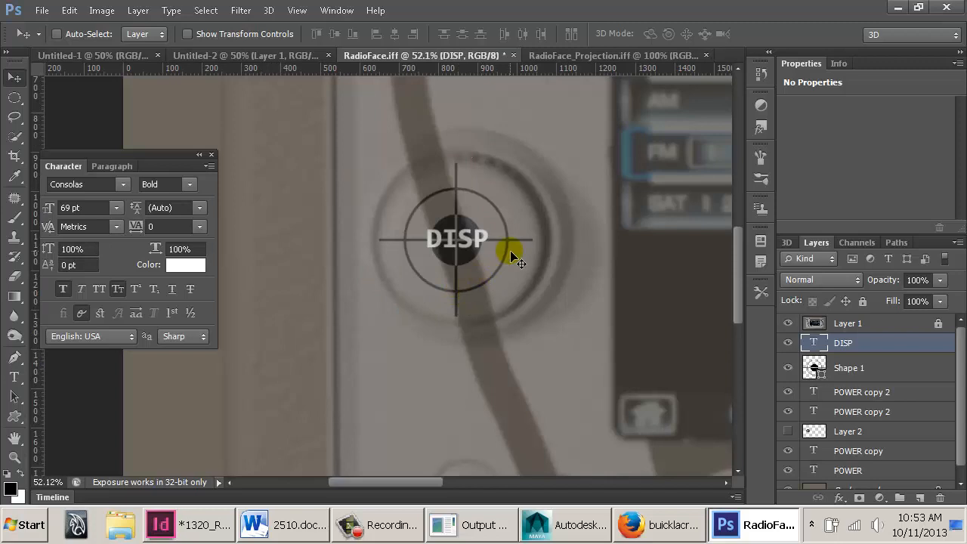
click(789, 323)
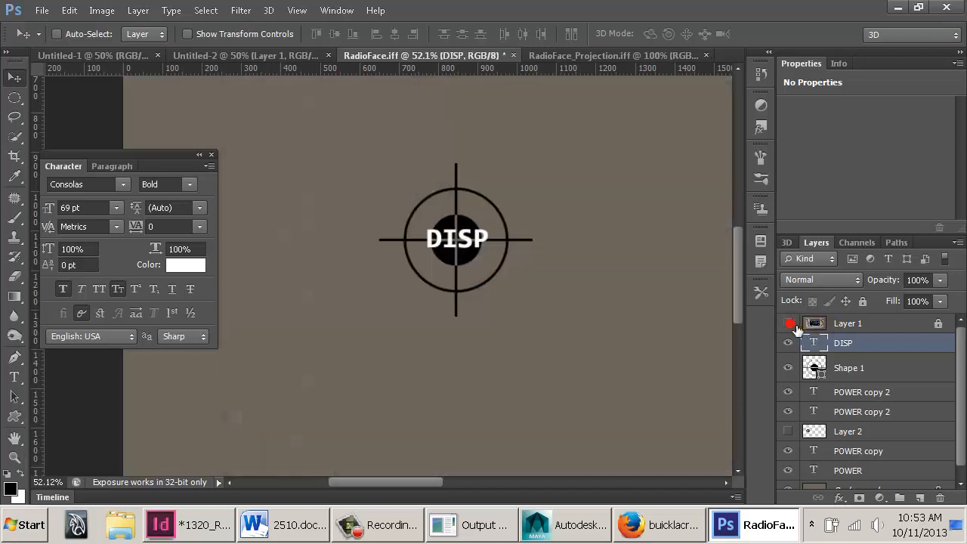
click(789, 324)
drag(641, 289, 518, 320)
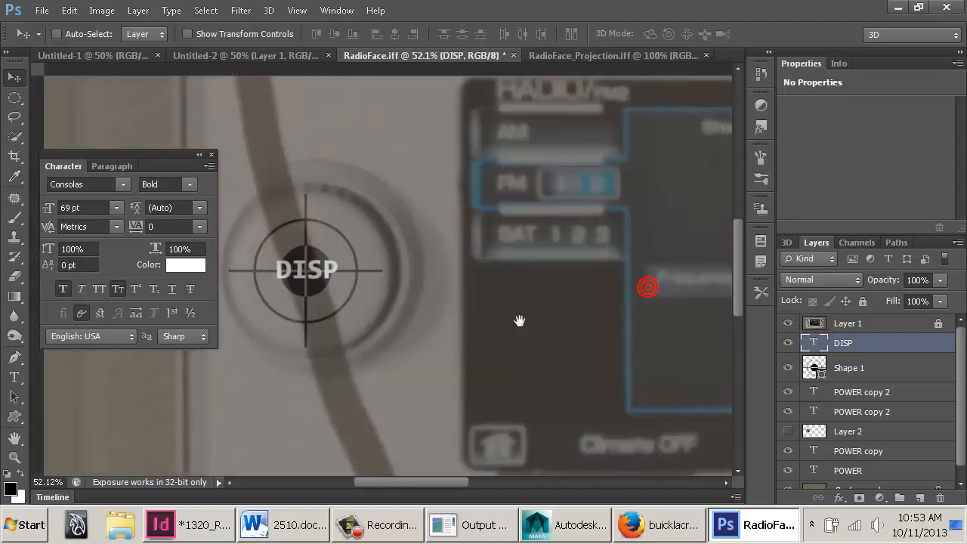
Examine the Buick radio photo in Firefox and the rendered radio in Maya, and return to the RadioFace.iff texture in Photoshop
key(alt+Tab)
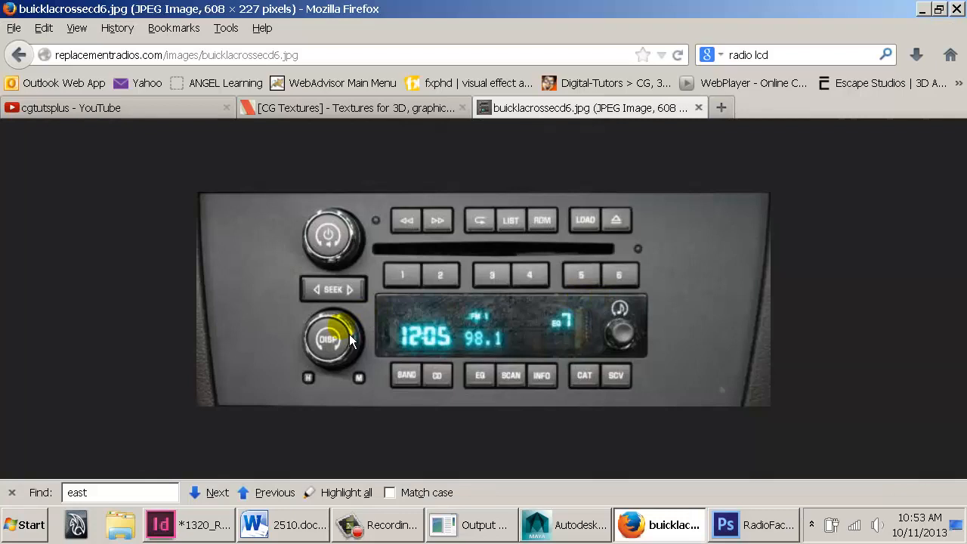
key(alt+Tab)
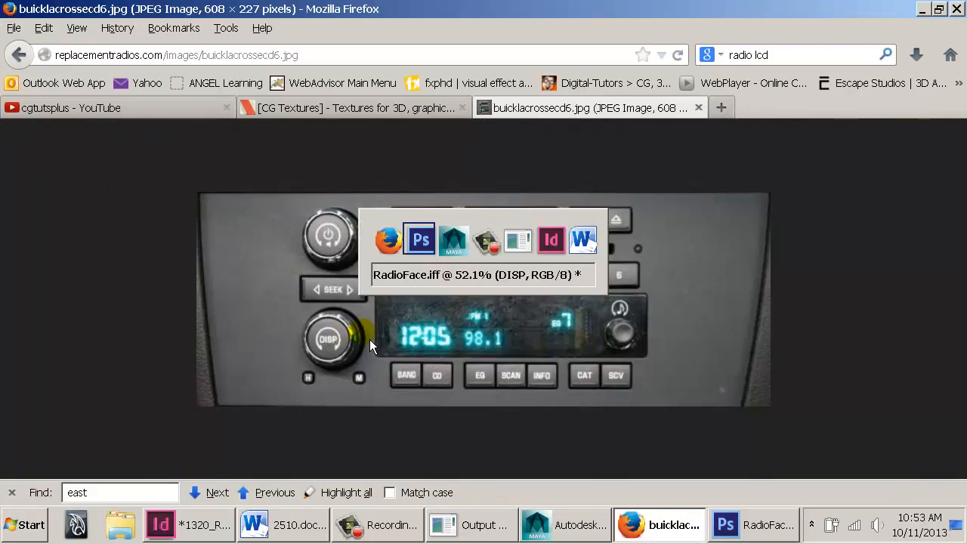
key(alt+Tab)
key(alt+Tab)
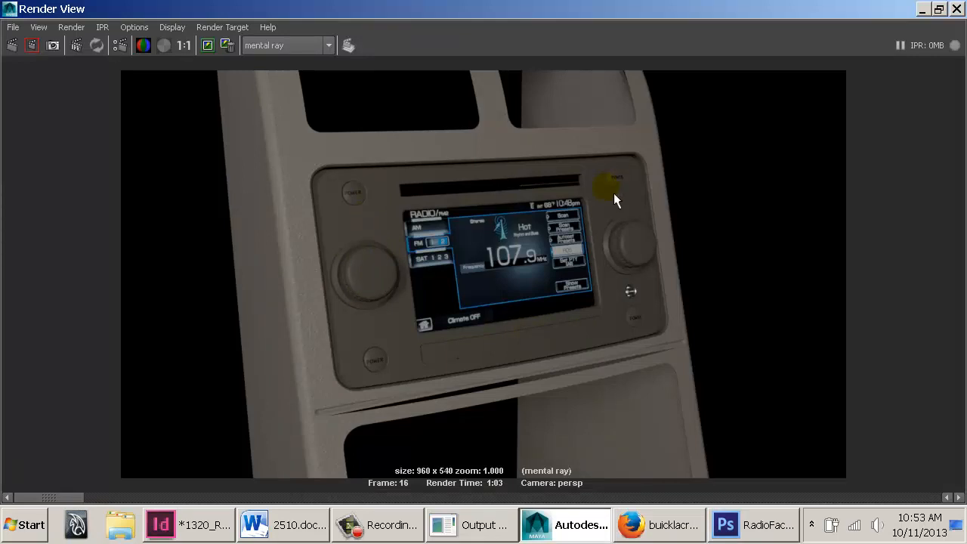
key(alt+Tab)
key(Left)
key(Left)
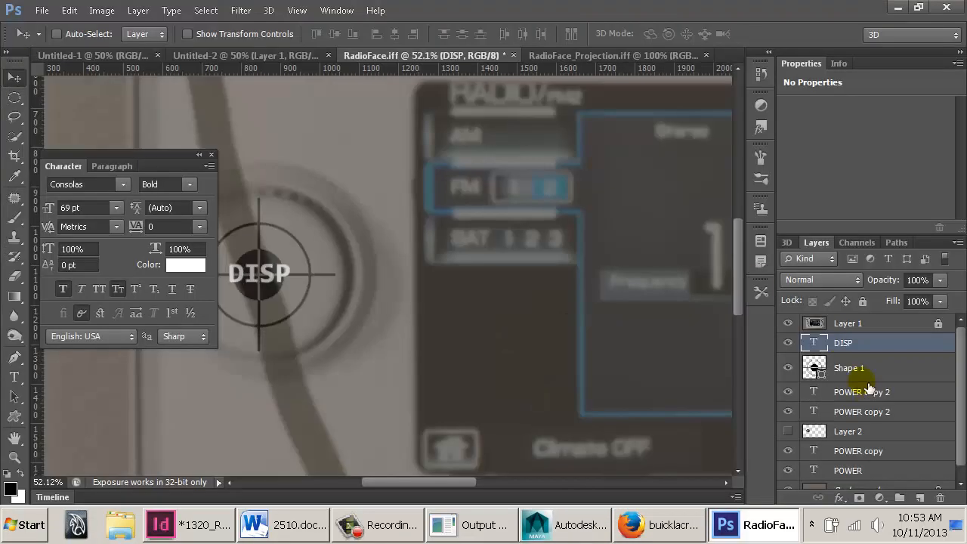
Hide the Layer 1 reference photo, leaving the POWER labels and DISP graphic over the plain background
key(ctrl+minus)
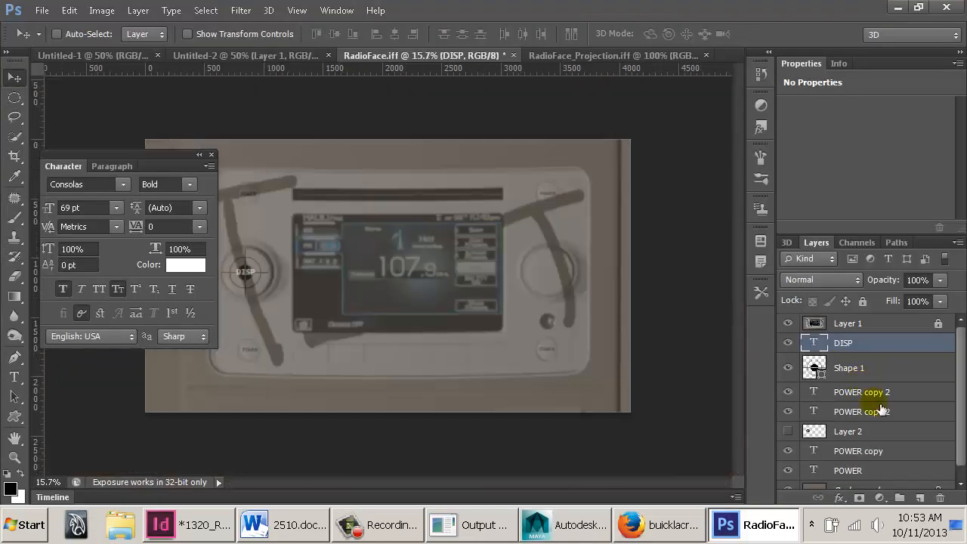
click(790, 344)
click(790, 343)
click(788, 324)
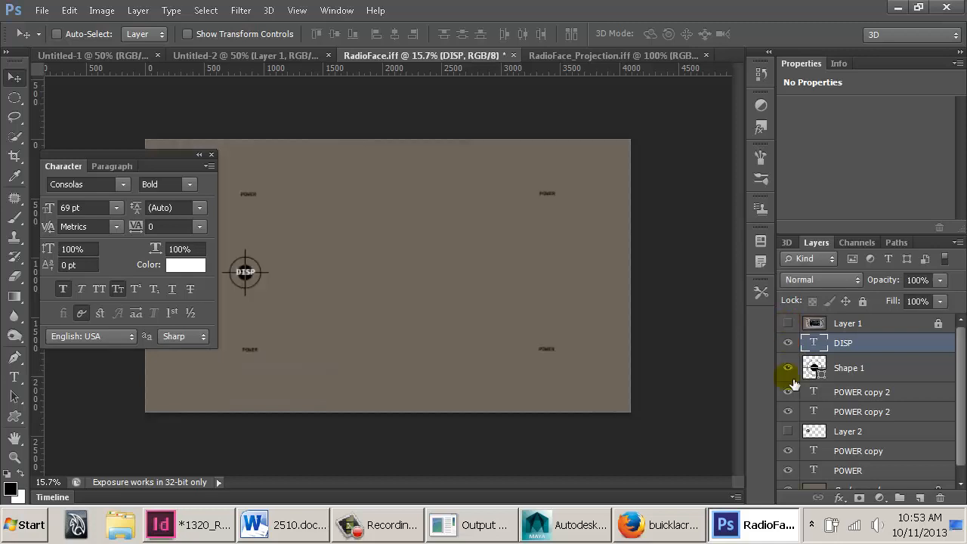
Sample the brown of the Background layer, darken it to 4b453e, and fill the Background layer with it
click(815, 474)
click(812, 486)
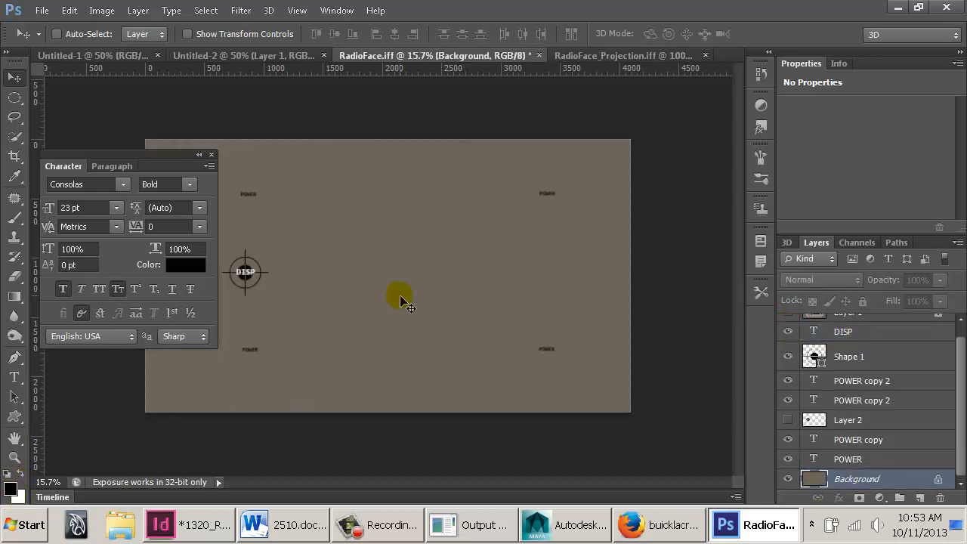
key(i)
click(406, 271)
click(10, 489)
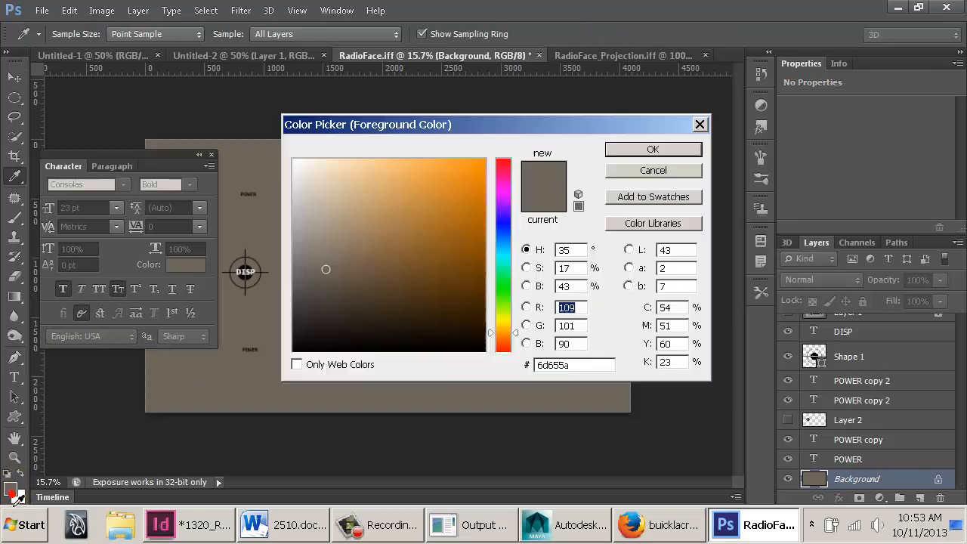
click(330, 293)
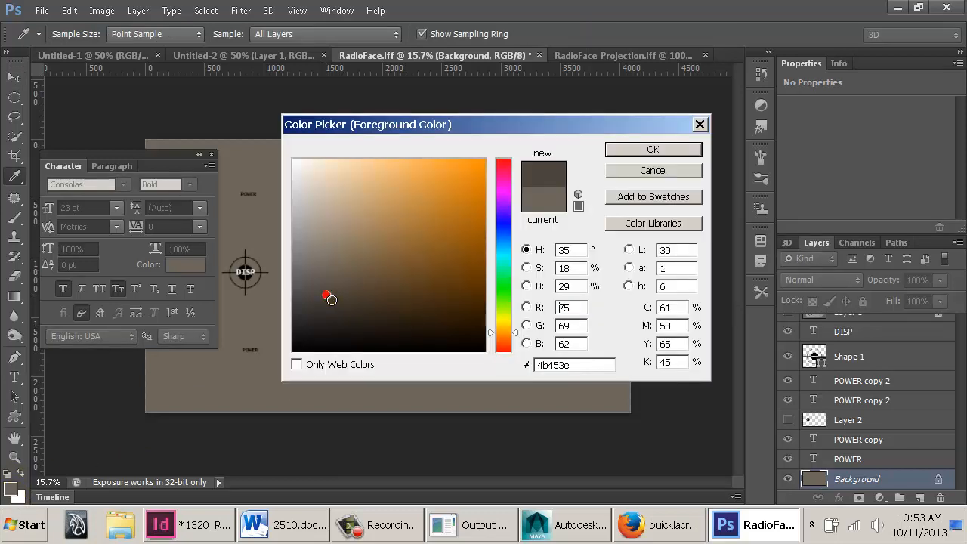
click(655, 150)
key(alt+BackSpace)
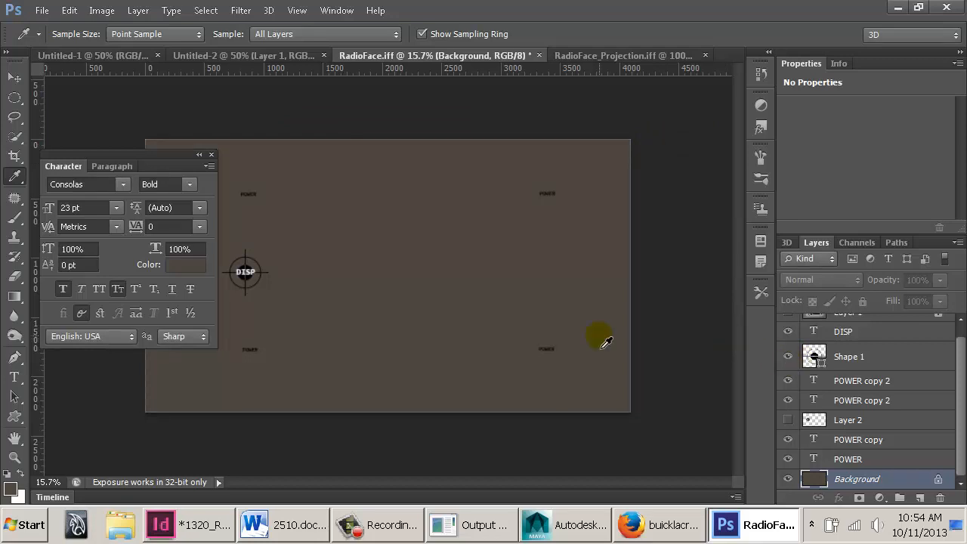
Select all four POWER text layers together and change their text colour to white
scroll(835, 389, up, 1)
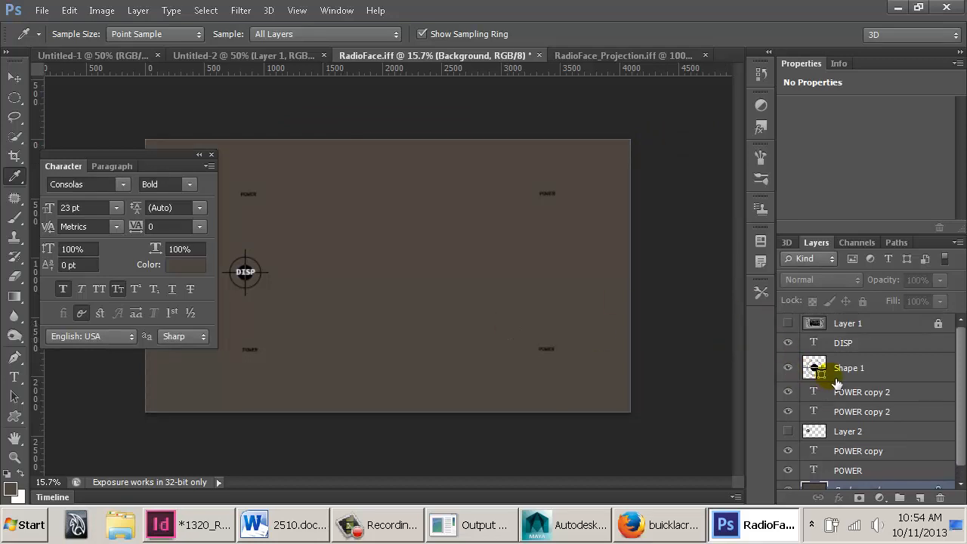
click(870, 391)
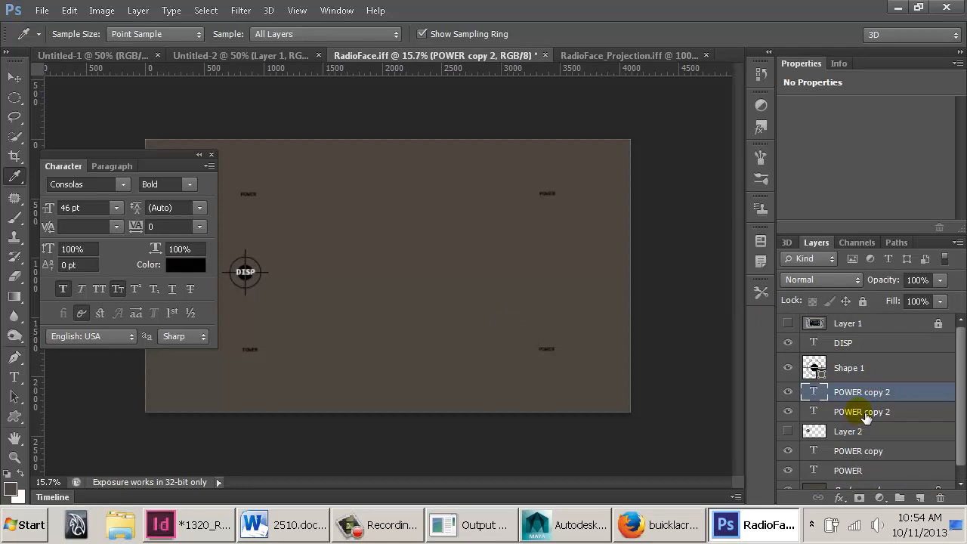
ctrl+click(867, 414)
ctrl+click(864, 449)
ctrl+click(875, 467)
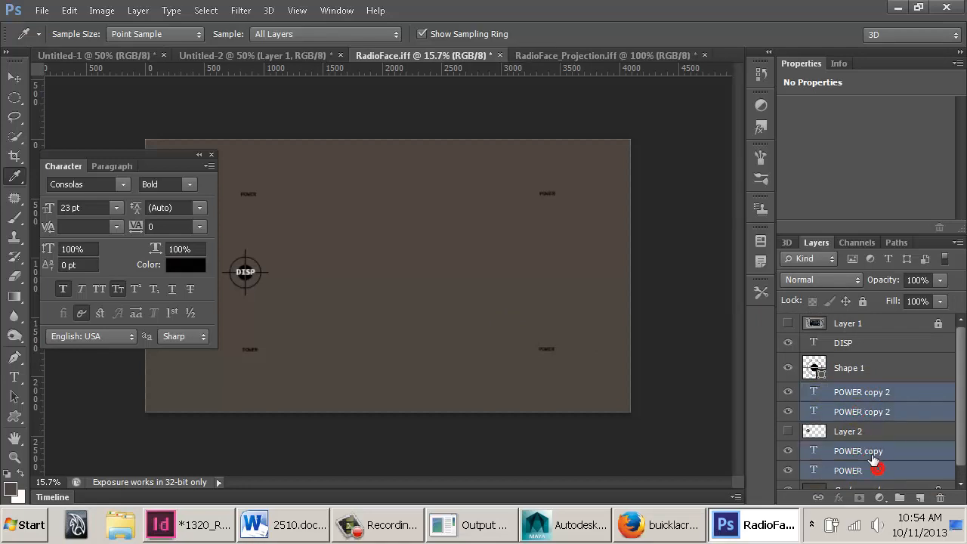
click(181, 270)
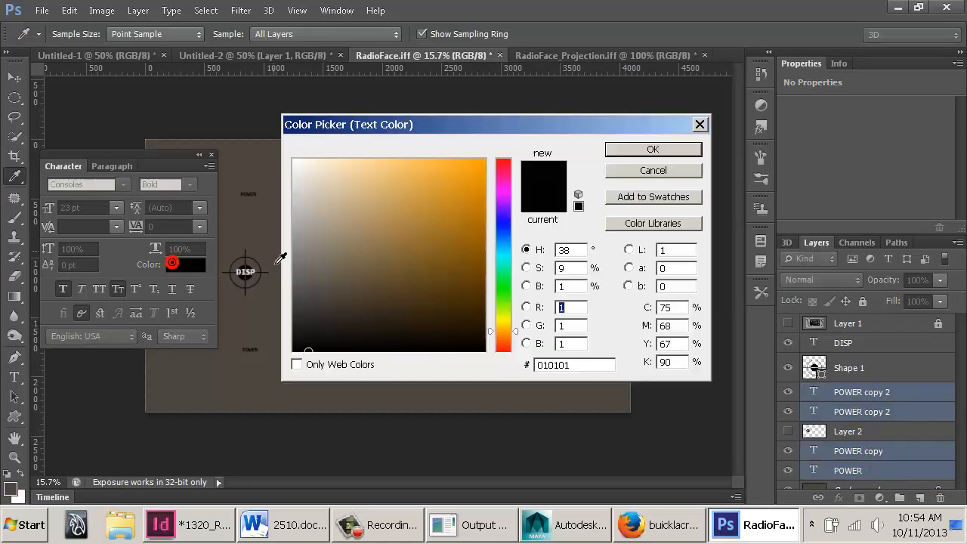
drag(326, 244, 292, 143)
click(674, 144)
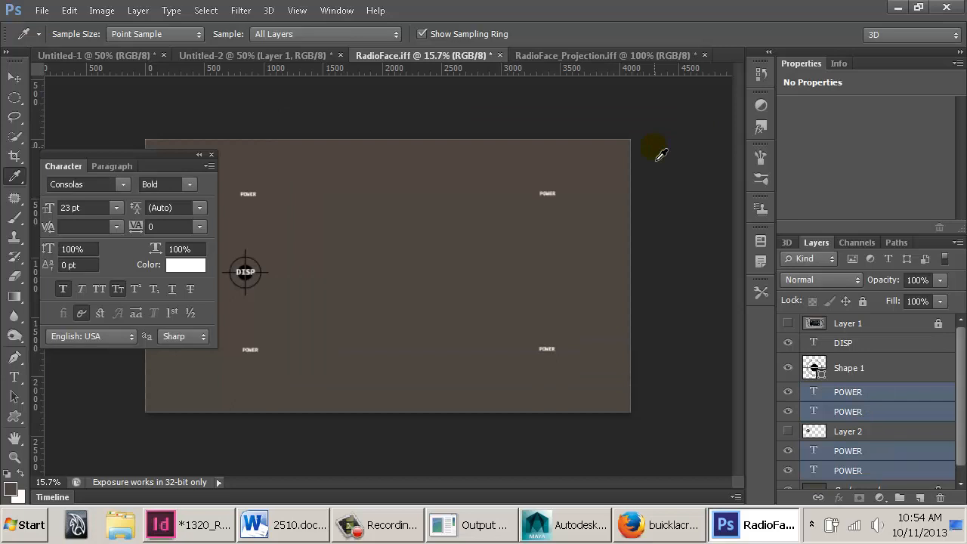
Replace the text of the upper-right POWER label with Tune
key(b)
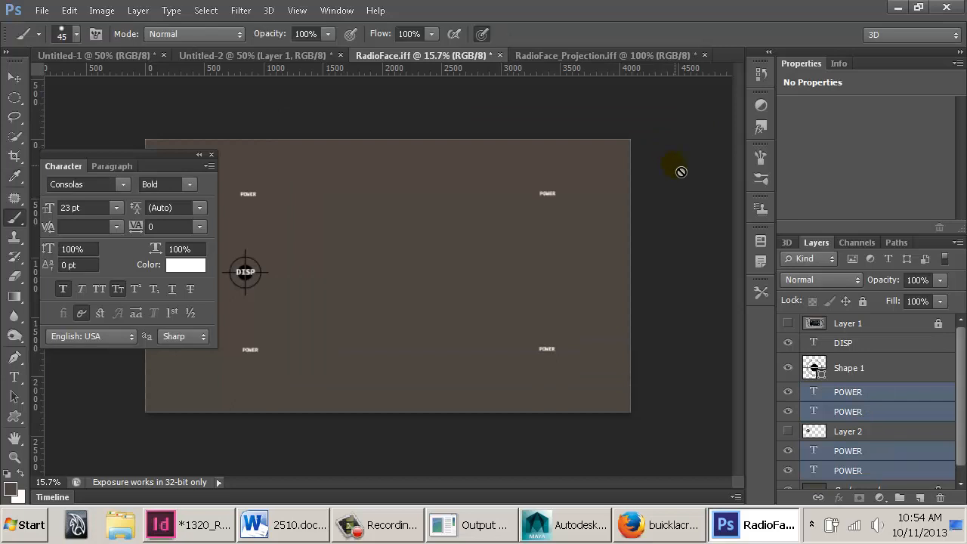
click(847, 399)
click(847, 409)
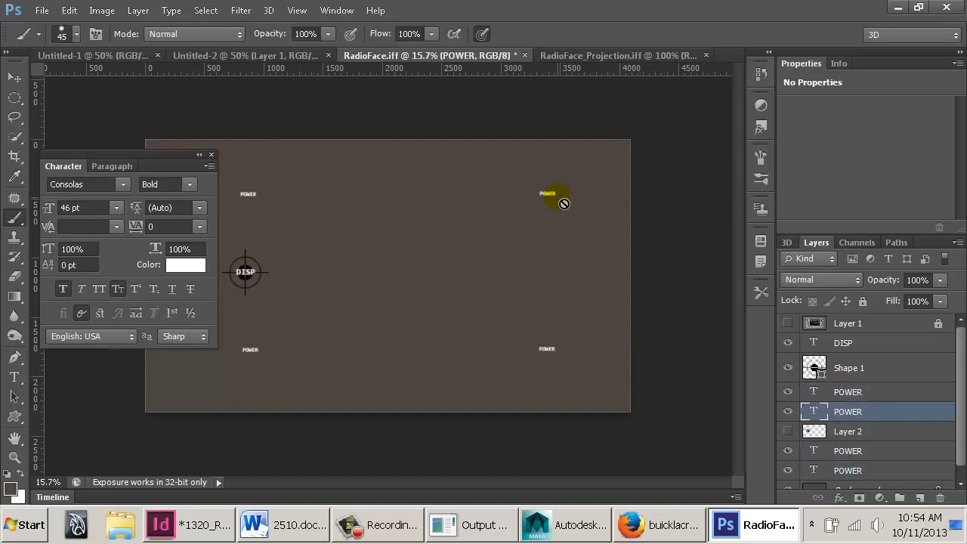
key(t)
click(549, 196)
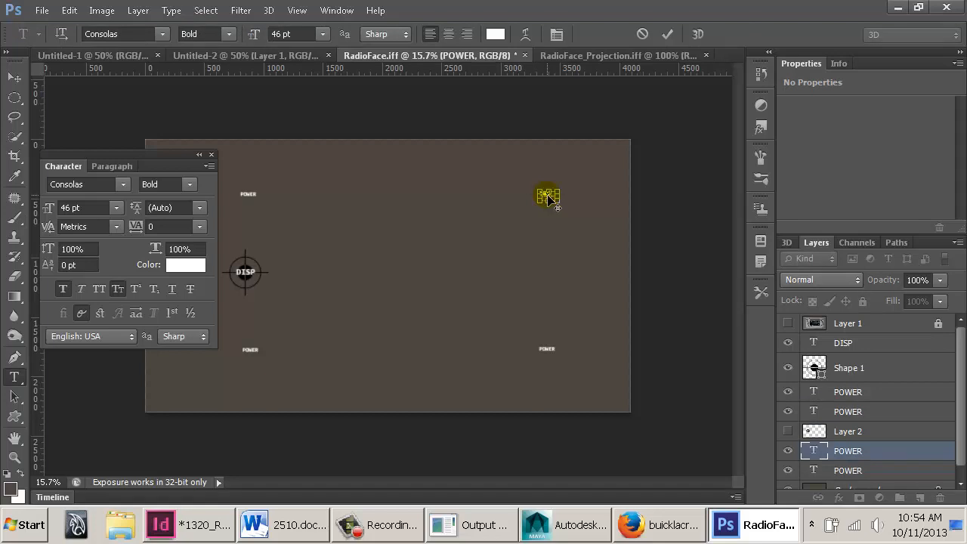
Replace the text of the lower-right POWER label with SEARCH and widen its text box to fit the whole word
click(546, 350)
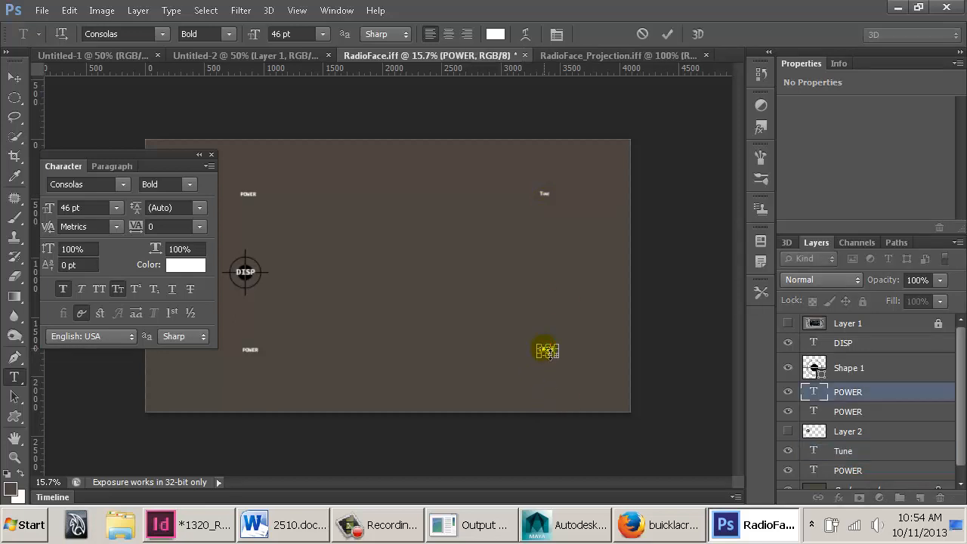
ctrl+drag(546, 350, 648, 391)
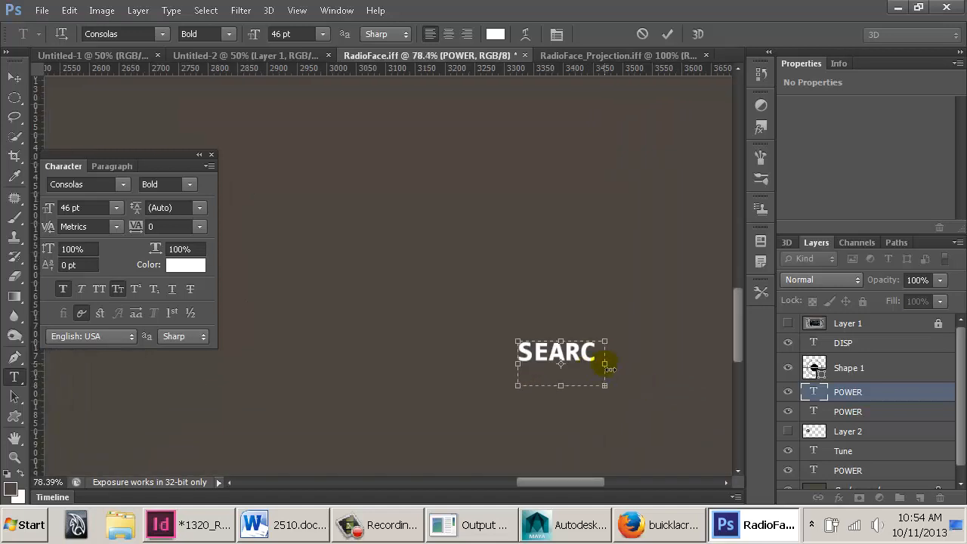
drag(612, 368, 624, 366)
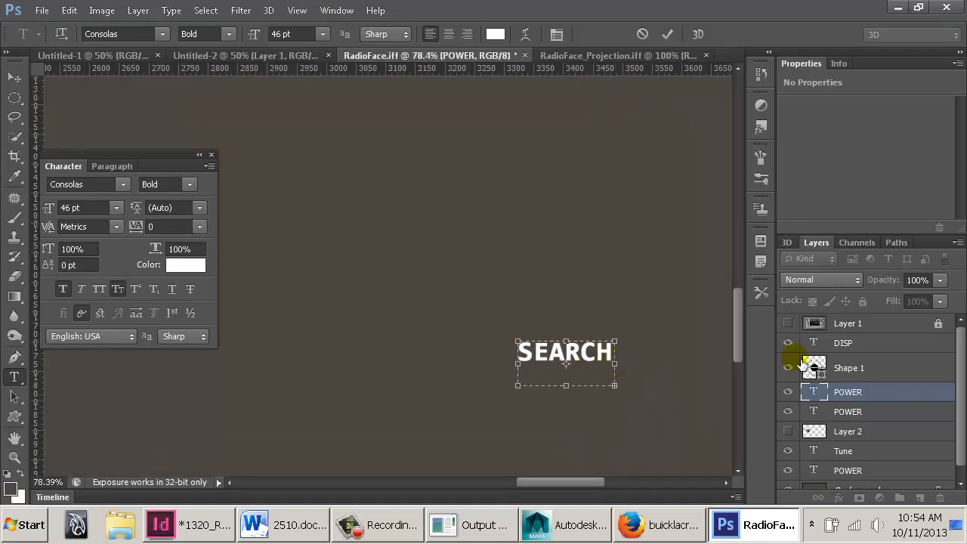
Show the Layer 1 reference photo and centre the SEARCH label on its round button
click(788, 324)
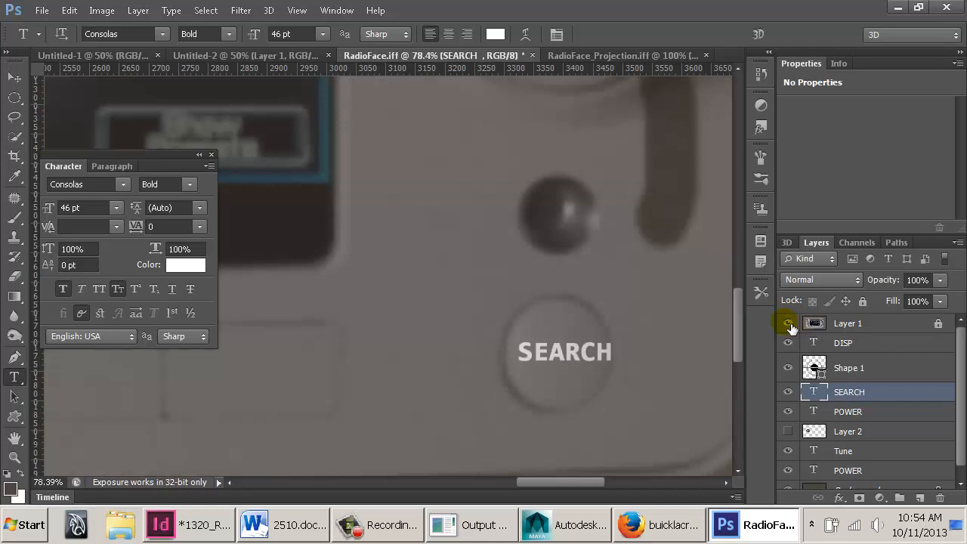
key(Return)
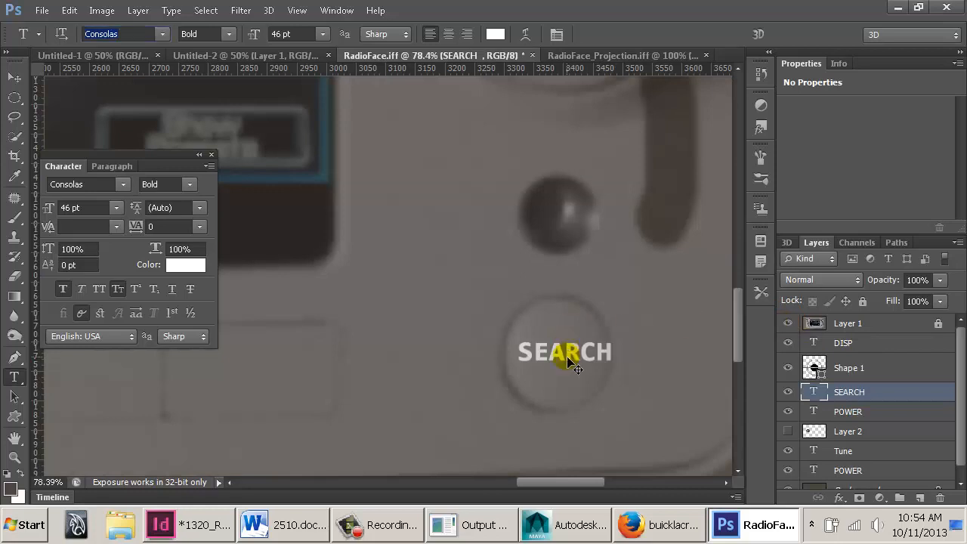
ctrl+drag(568, 355, 562, 355)
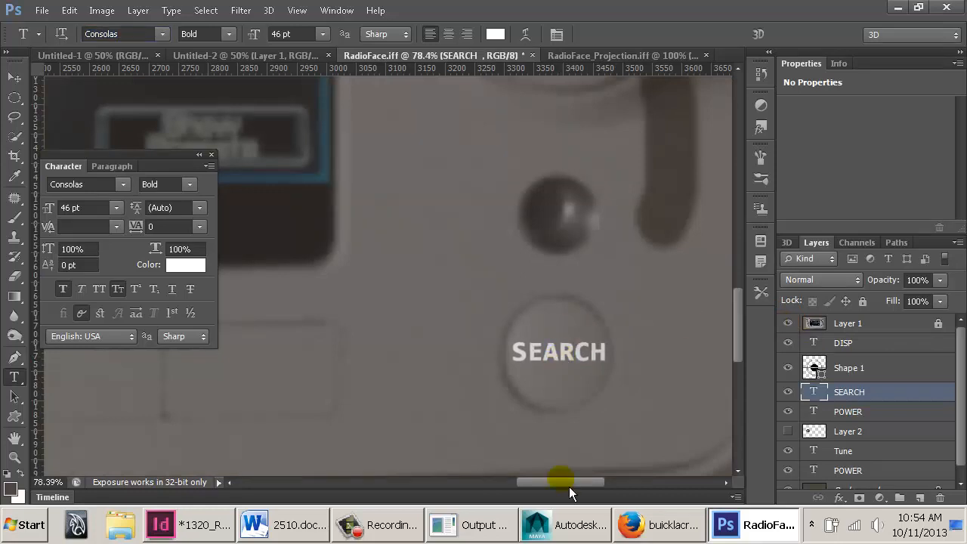
Check the button names on the Buick radio photo in Firefox and replace the lower-left POWER label's text with BAND in Photoshop
drag(569, 485, 391, 488)
double_click(426, 354)
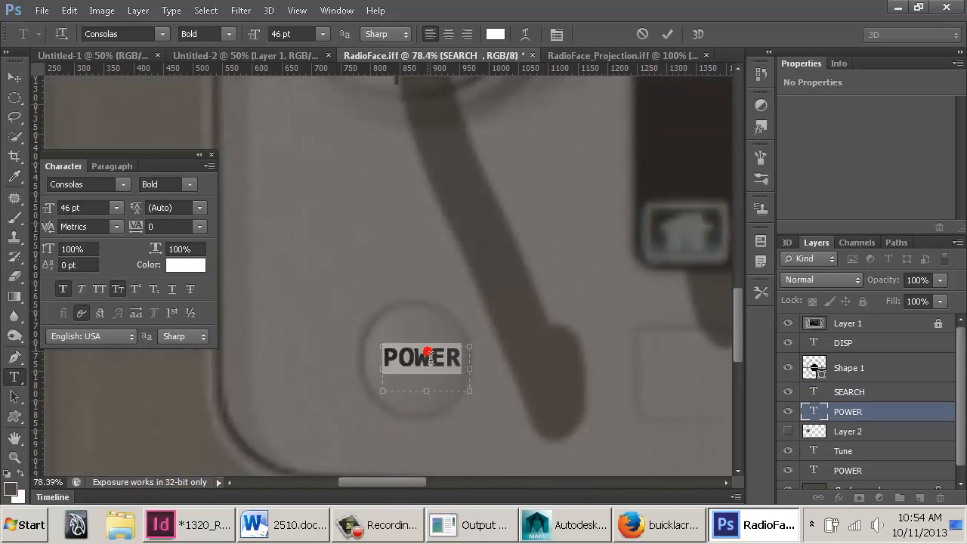
click(646, 525)
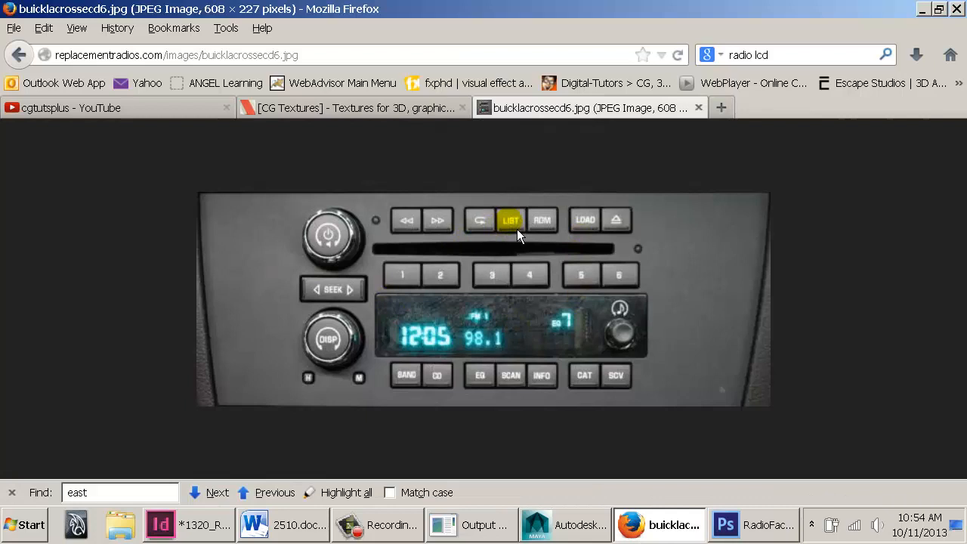
key(alt+Tab)
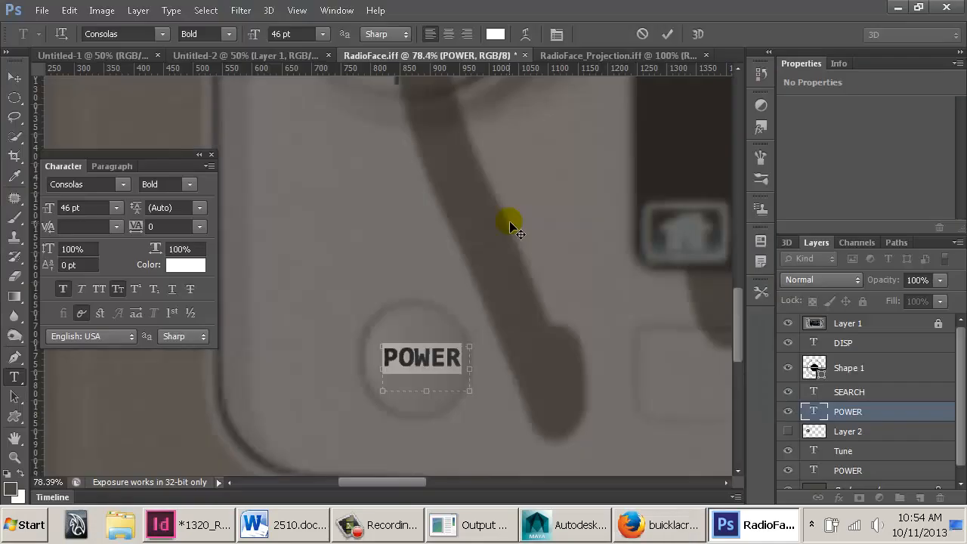
key(alt+Tab)
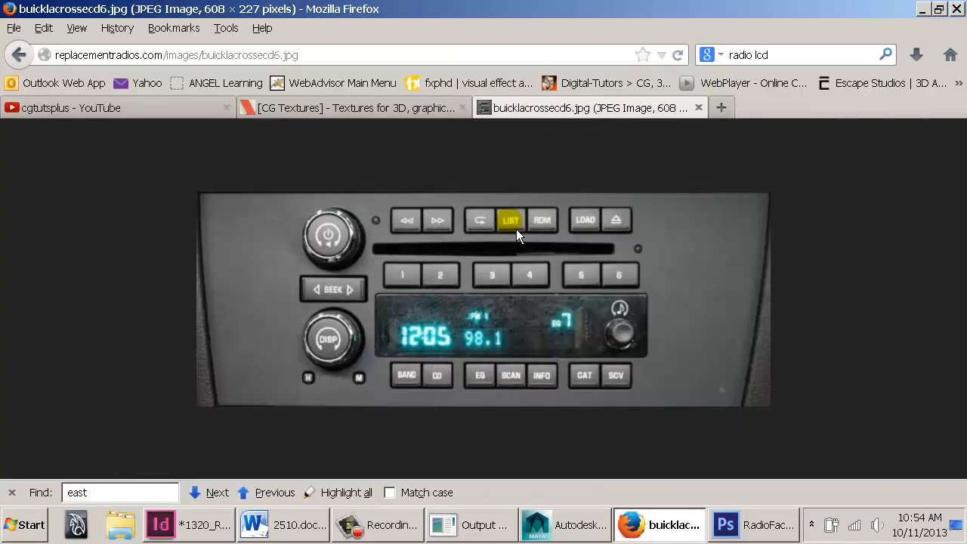
key(alt+Tab)
text(BAN)
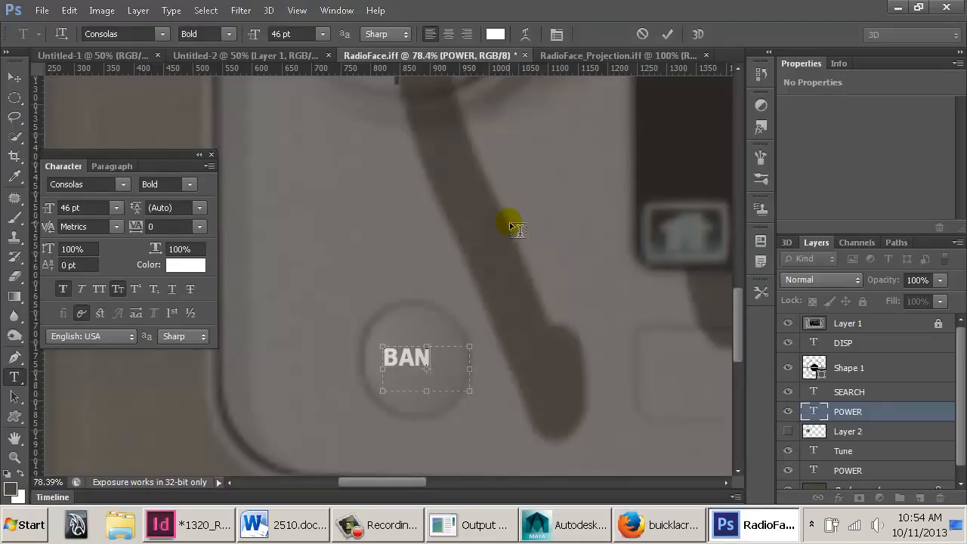
text(D)
key(ctrl+Return)
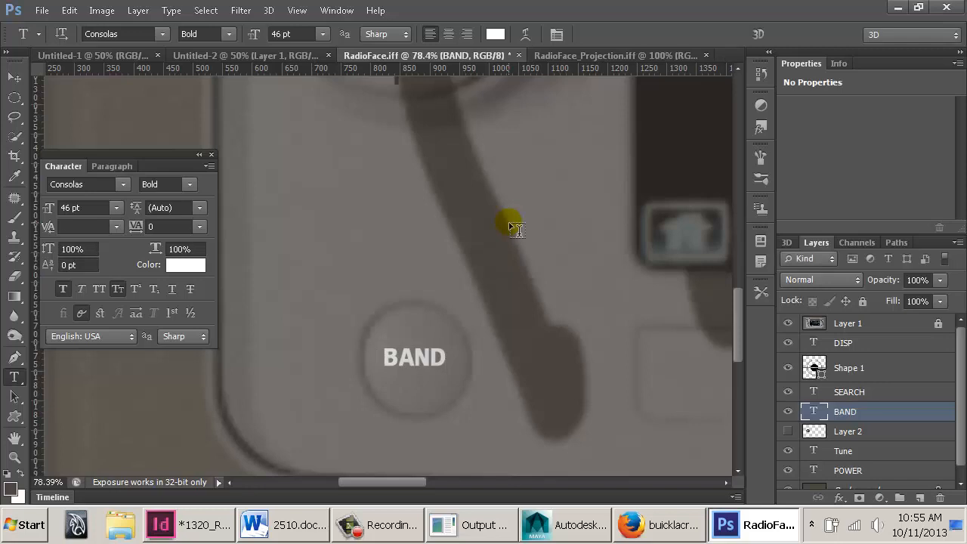
alt+scroll(511, 227, down, 5)
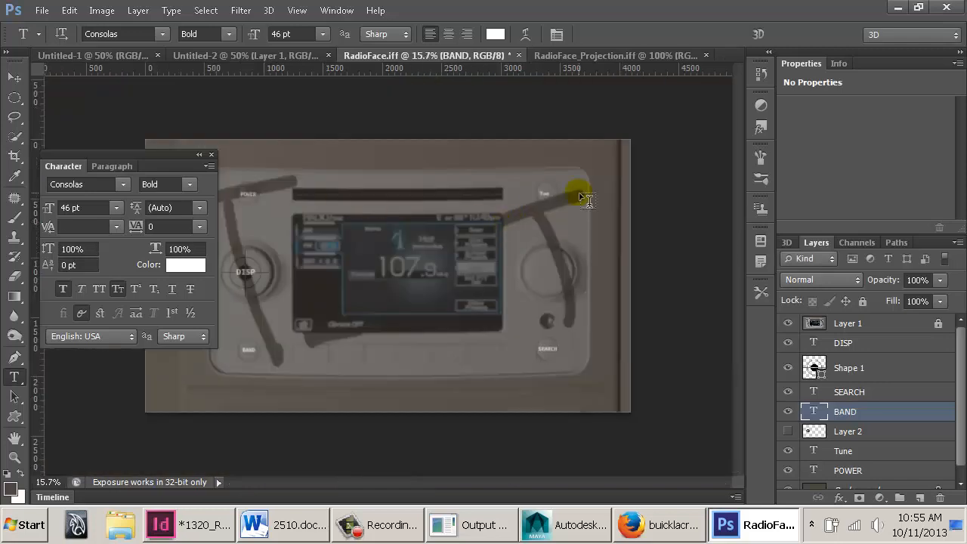
Enlarge the Tune label to 56 pt and centre it on its round button
click(544, 195)
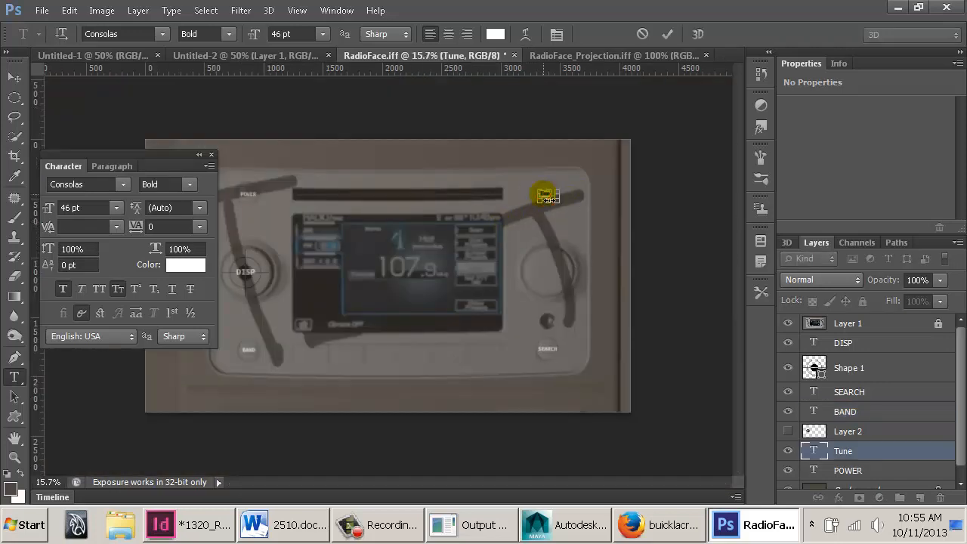
ctrl+drag(544, 195, 642, 205)
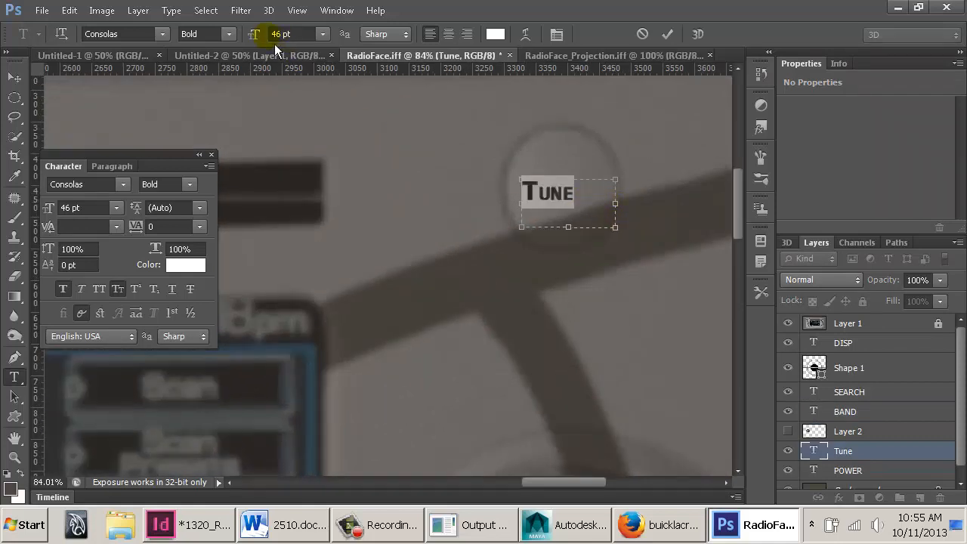
drag(253, 36, 263, 38)
click(14, 76)
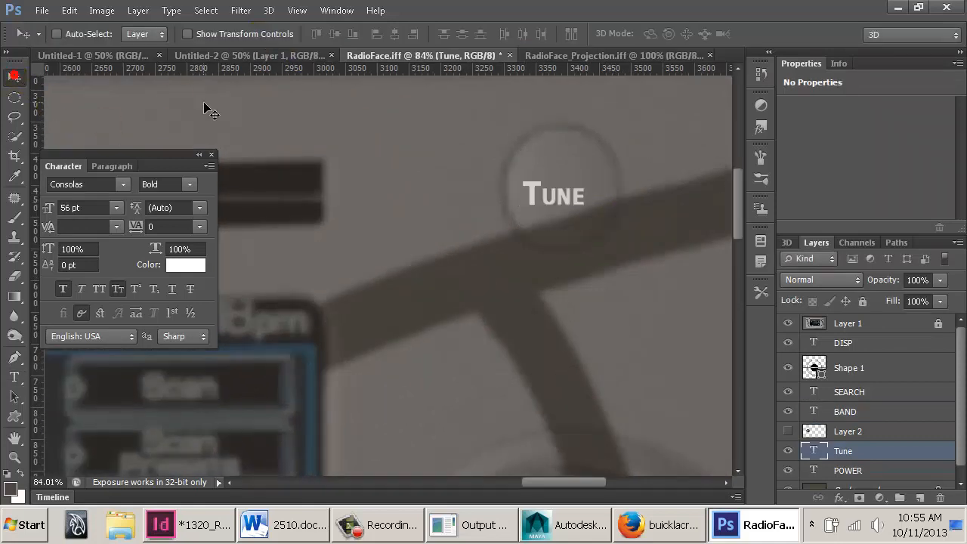
drag(553, 195, 557, 194)
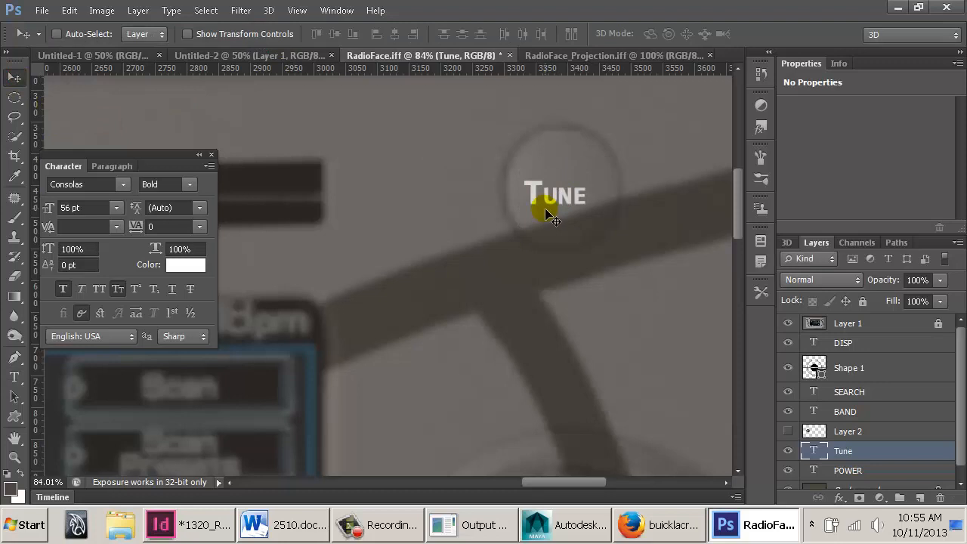
alt+scroll(552, 218, down, 5)
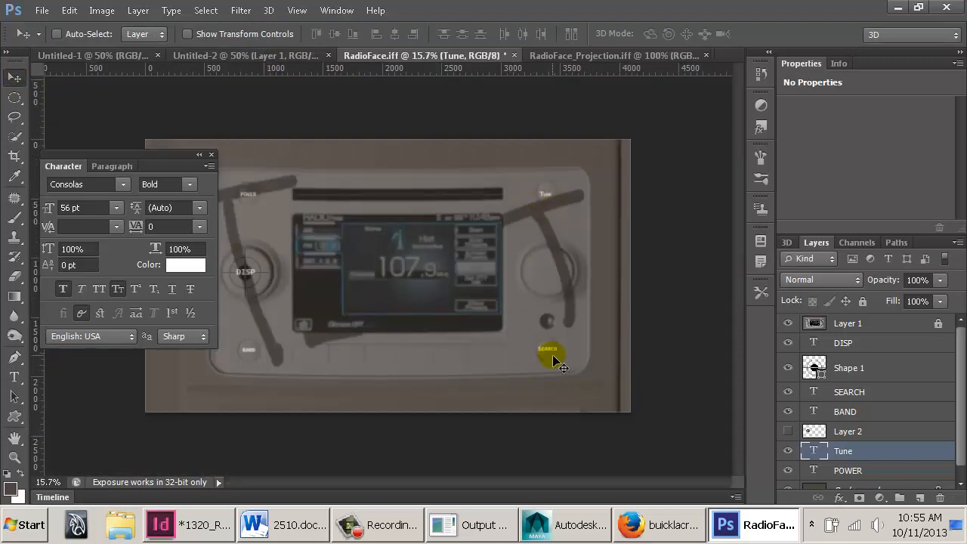
Scale the SEARCH label down to about 91% so that it fits inside its round button
alt+scroll(556, 357, up, 4)
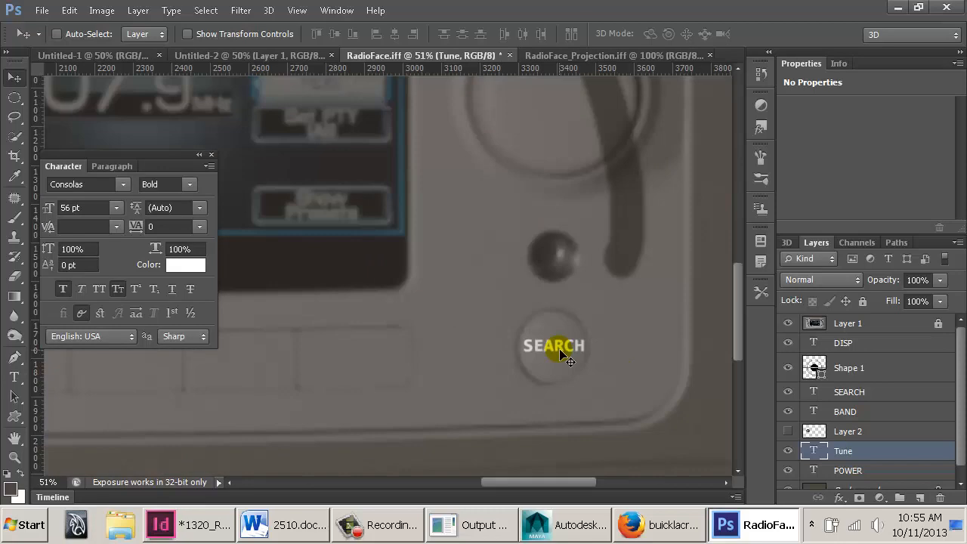
key(t)
double_click(558, 345)
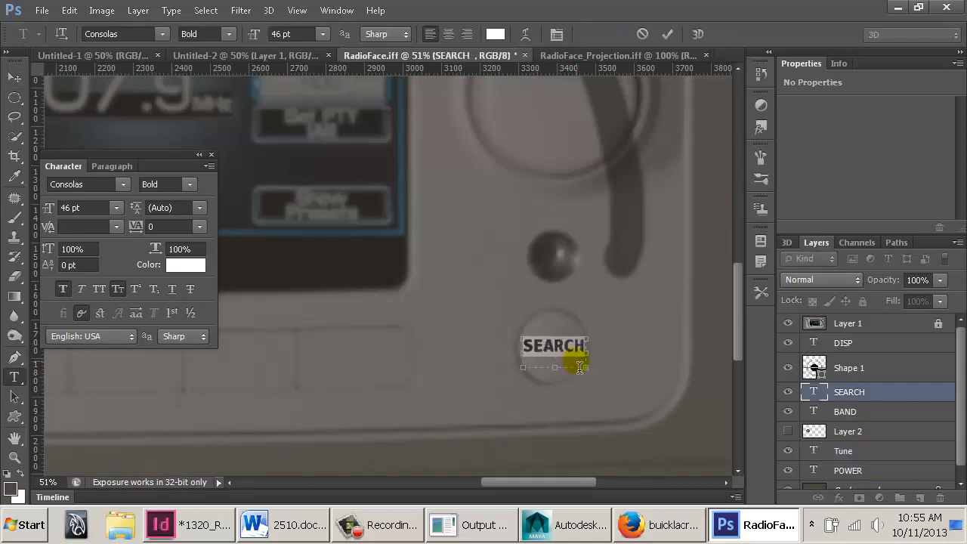
key(ctrl+Return)
key(ctrl+t)
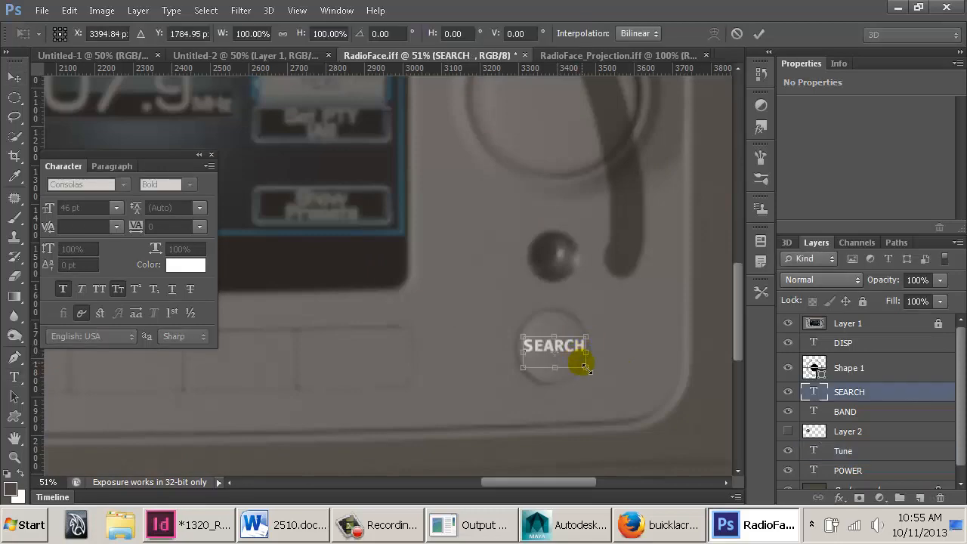
drag(586, 371, 567, 355)
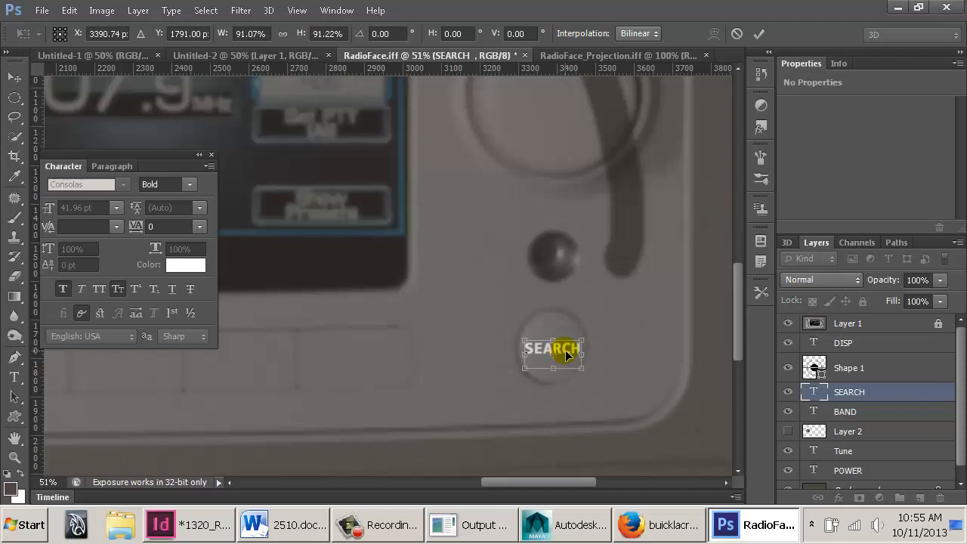
key(Return)
Look through the custom shape library for symbols suited to the radio's buttons
drag(350, 345, 663, 344)
drag(480, 346, 664, 329)
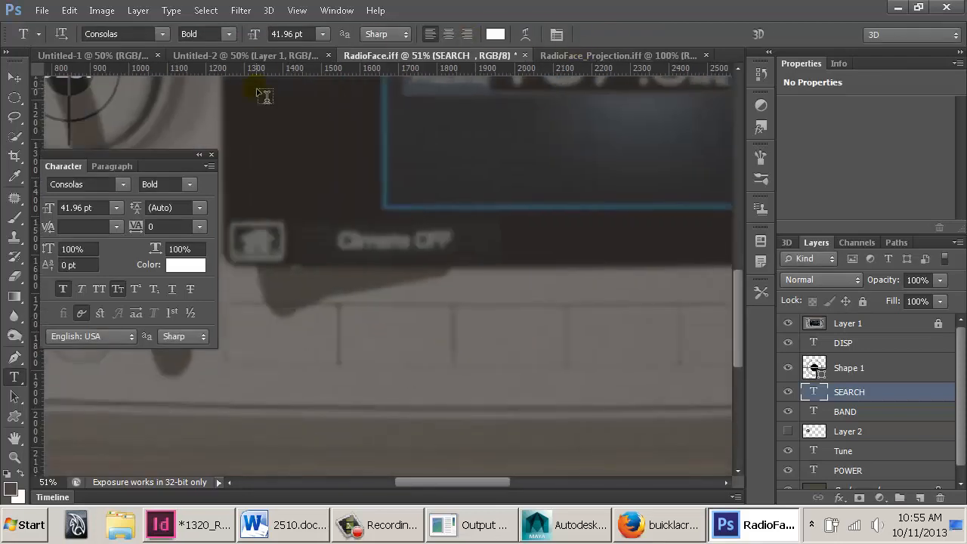
click(18, 418)
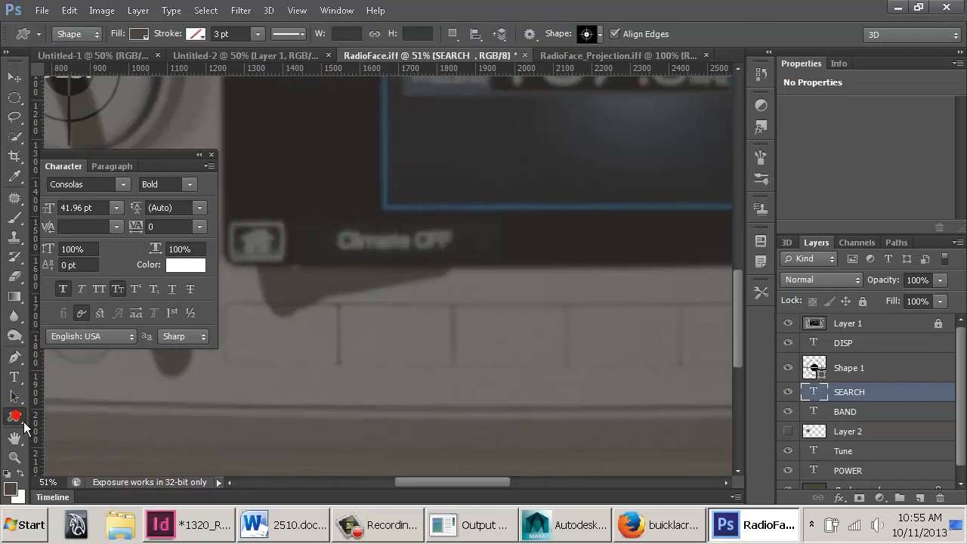
click(599, 34)
scroll(597, 234, down, 3)
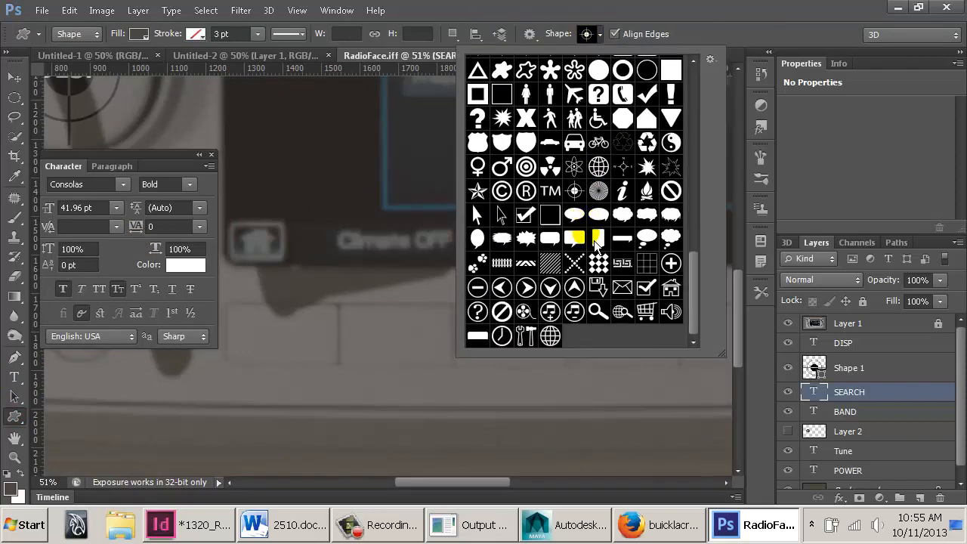
click(502, 288)
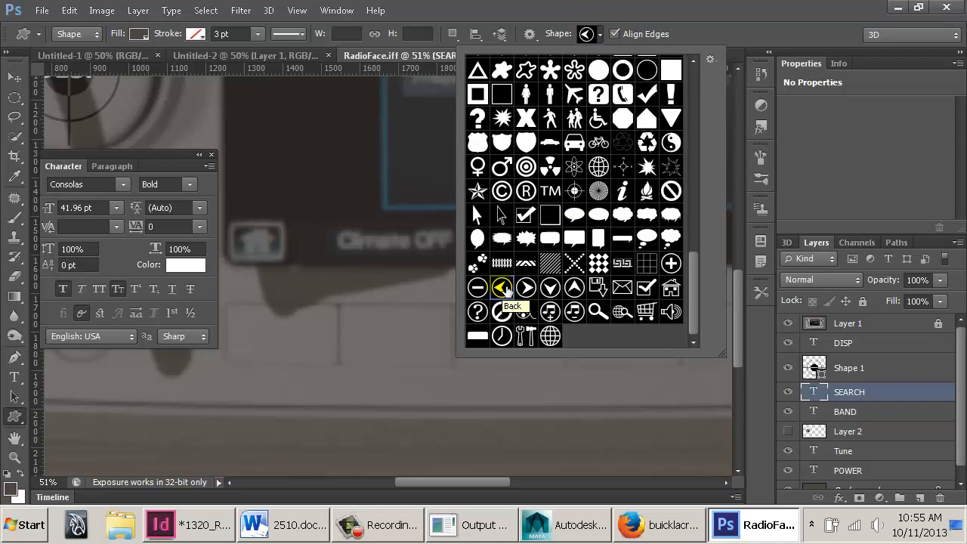
scroll(504, 290, up, 1)
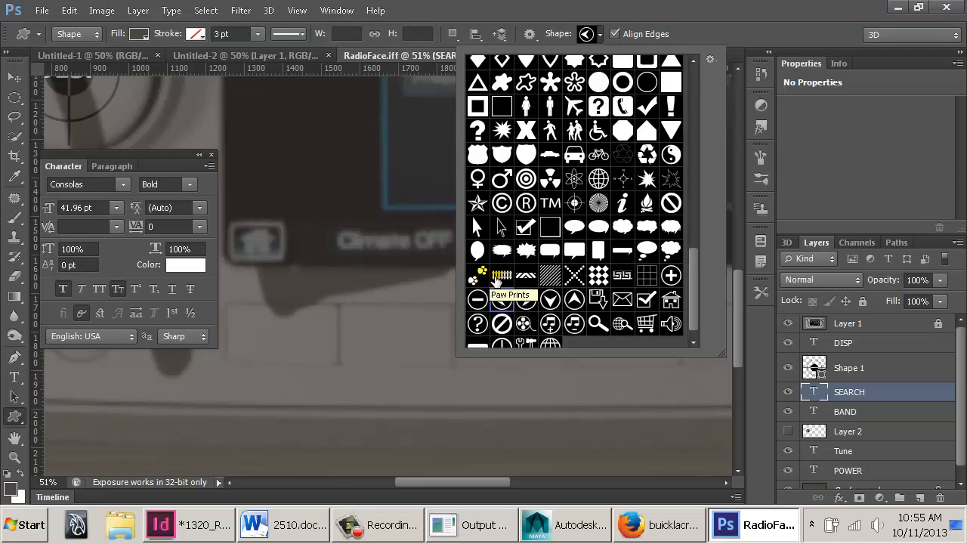
scroll(497, 284, up, 3)
scroll(498, 284, up, 10)
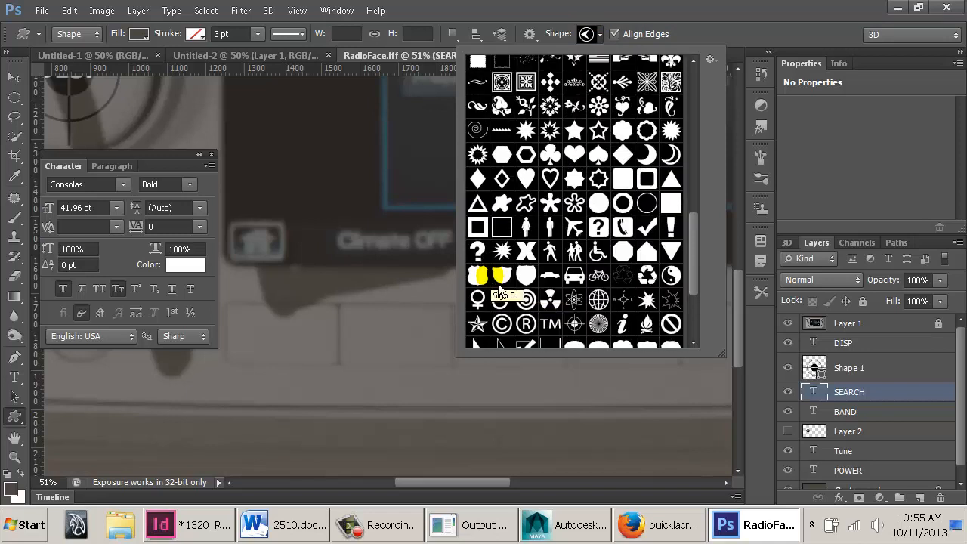
scroll(496, 282, up, 6)
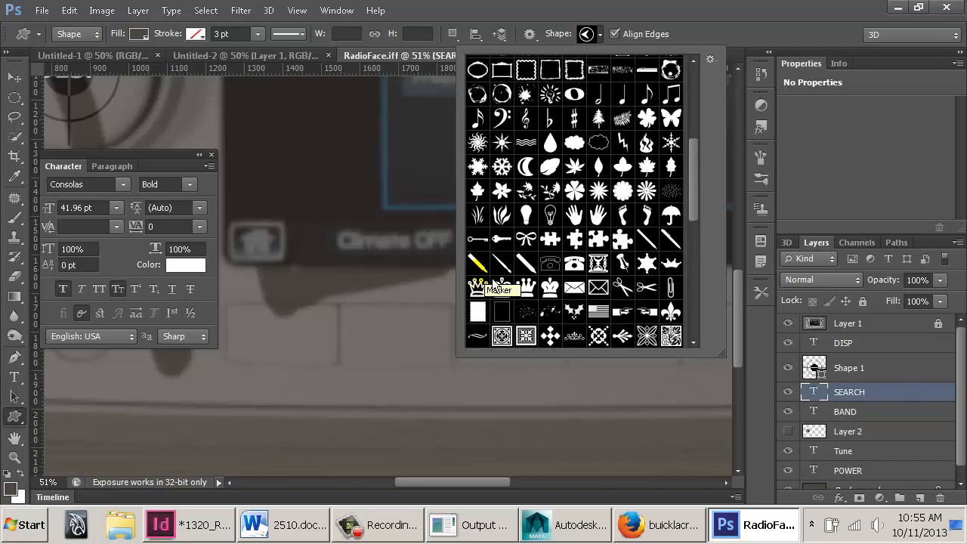
scroll(571, 305, up, 6)
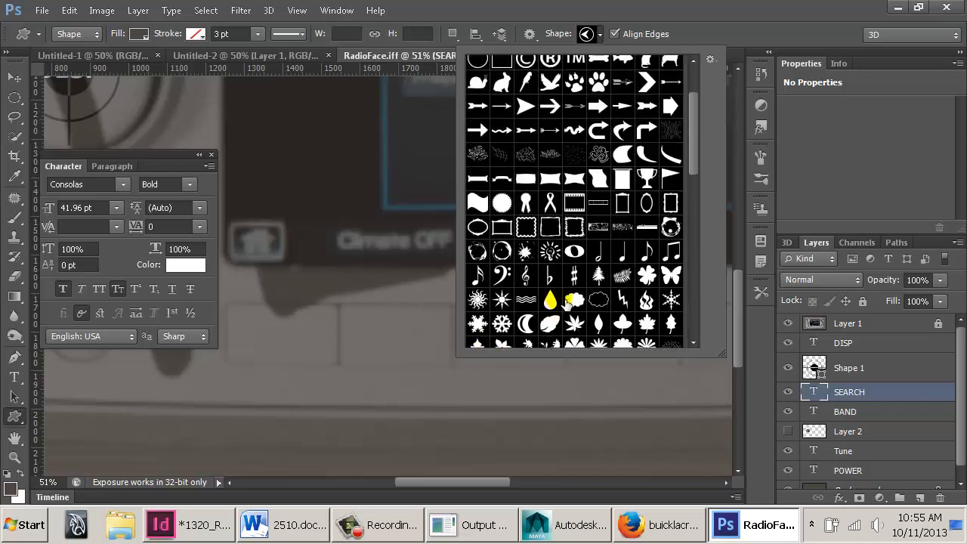
click(838, 158)
Add a text box across the row of blank buttons below the radio screen and enter the spaced digits 1 2 3 4 5 6
key(t)
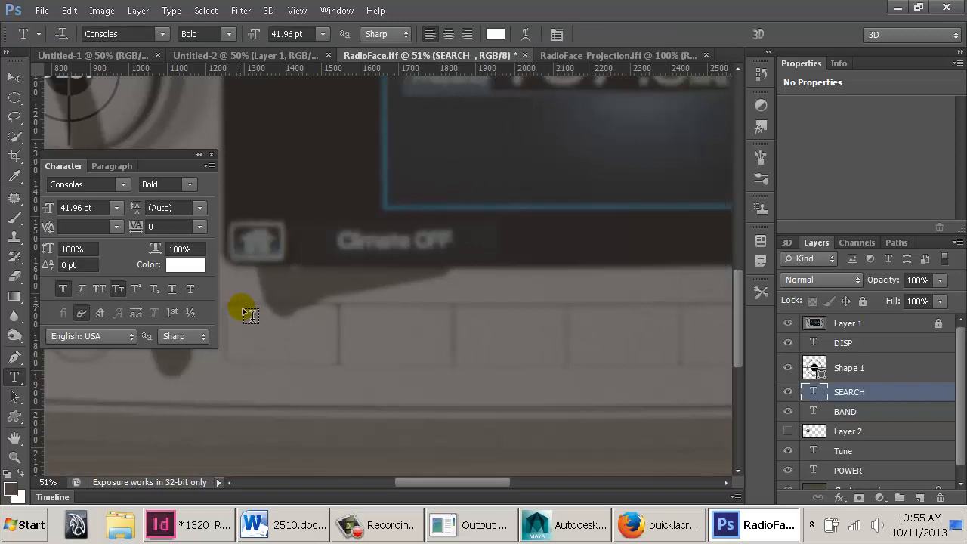
drag(247, 307, 417, 357)
drag(260, 357, 279, 369)
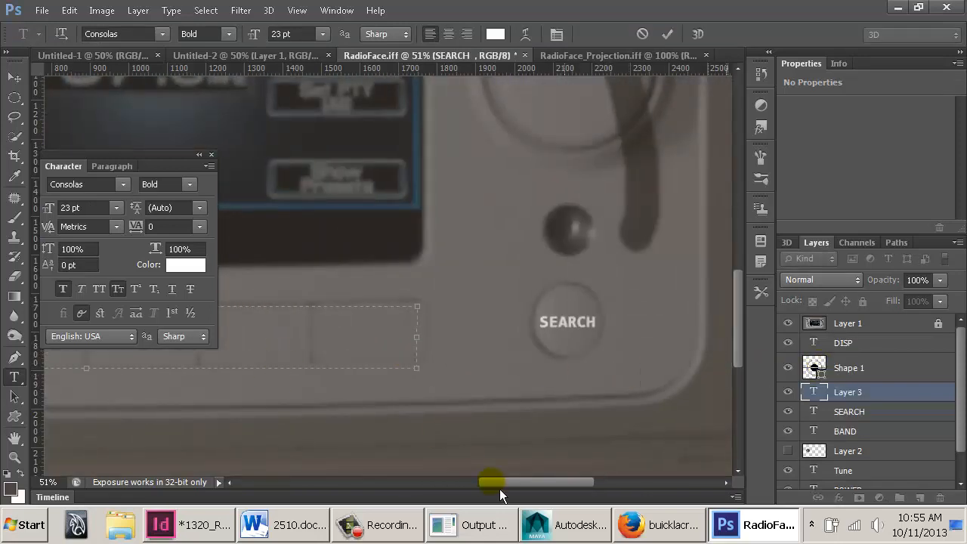
drag(500, 489, 387, 486)
click(454, 350)
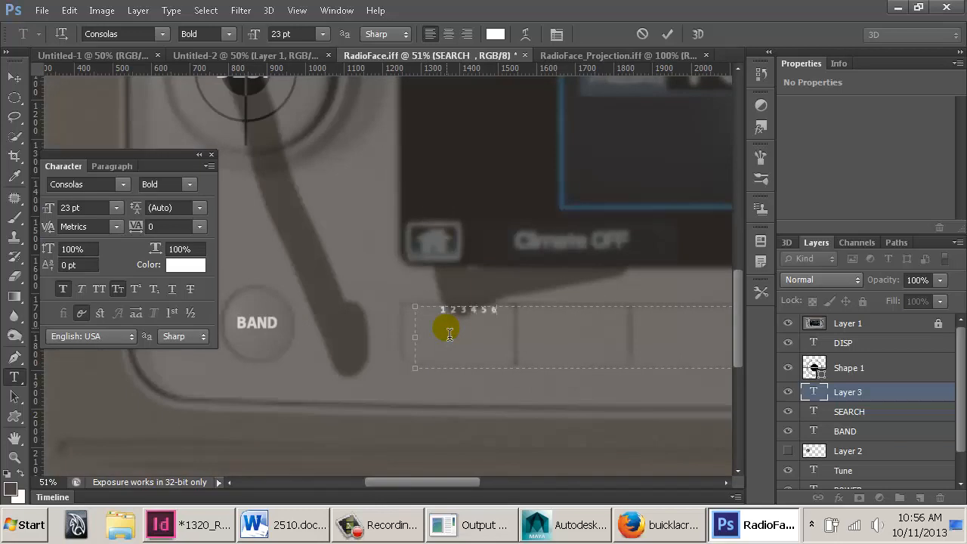
Remove the leading spaces from the number row and set its font size to 141 pt and its tracking to 520
alt+scroll(449, 333, down, 5)
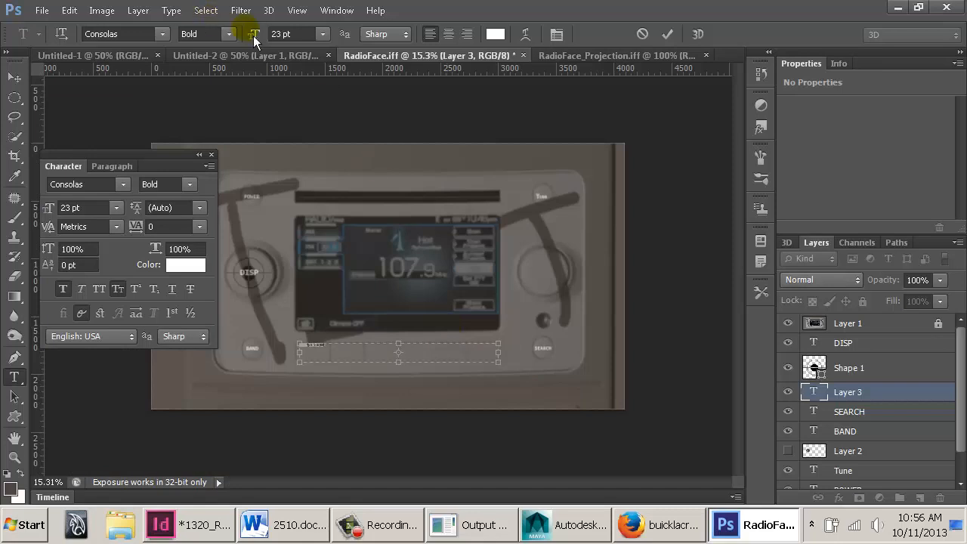
drag(255, 34, 341, 50)
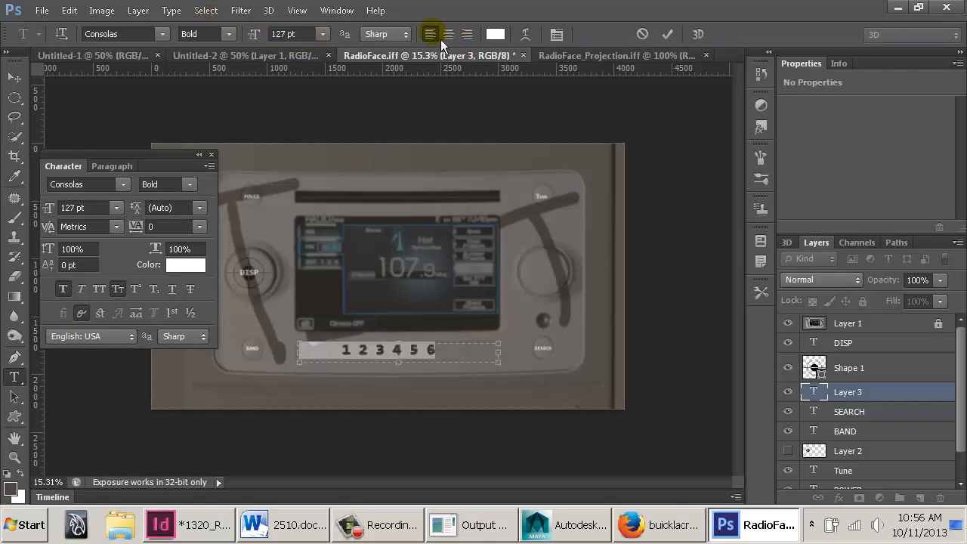
click(335, 355)
key(BackSpace)
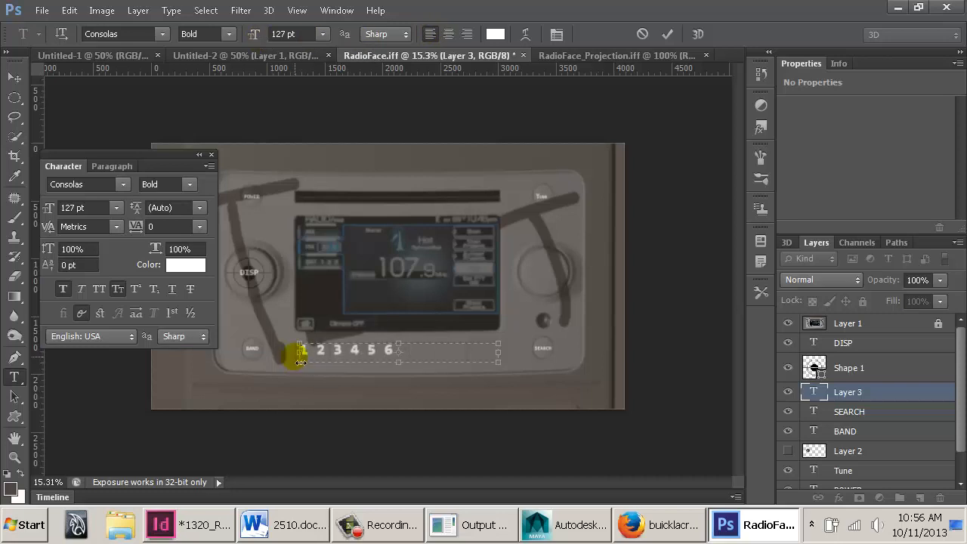
drag(304, 352, 404, 352)
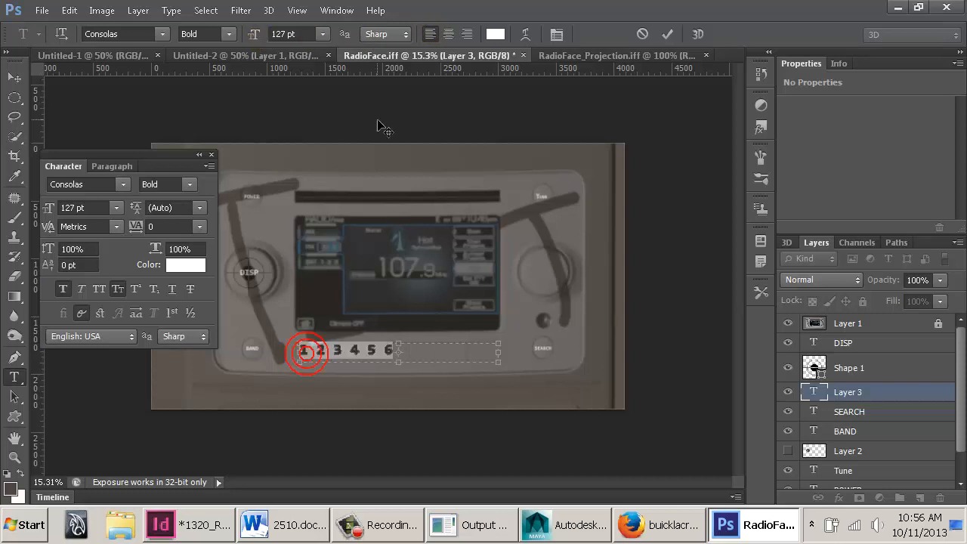
drag(252, 34, 271, 45)
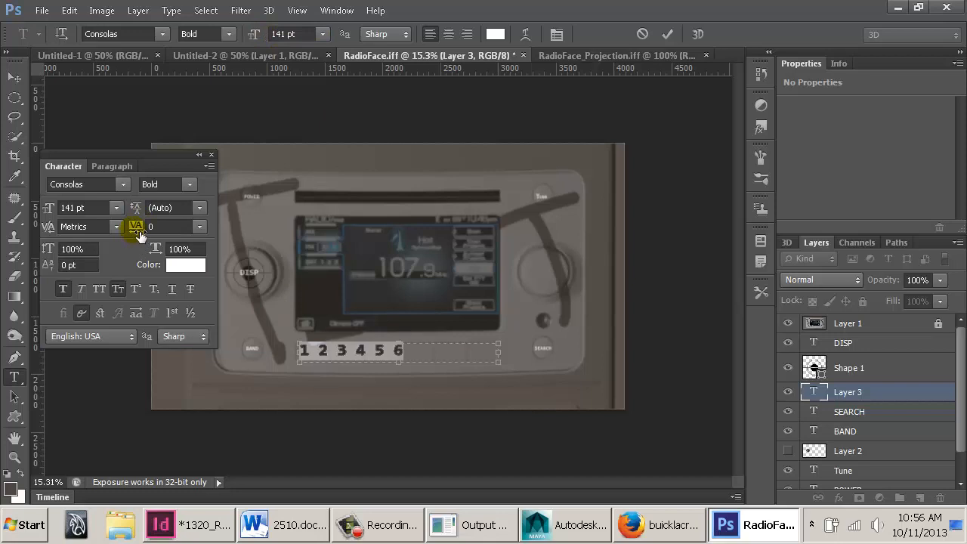
drag(136, 227, 160, 237)
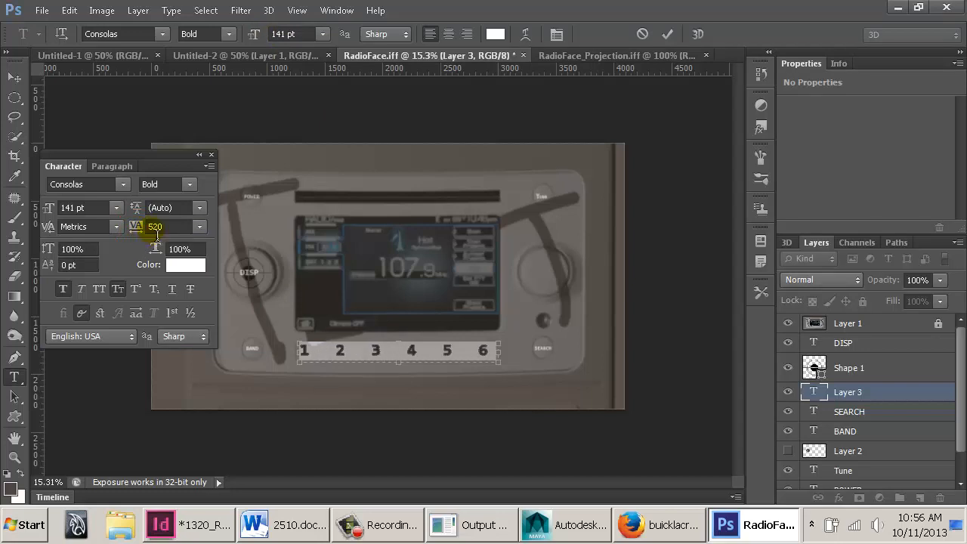
key(ctrl+Return)
Move the number row so that the digit 1 sits in the middle of the first blank button
ctrl+drag(384, 388, 433, 392)
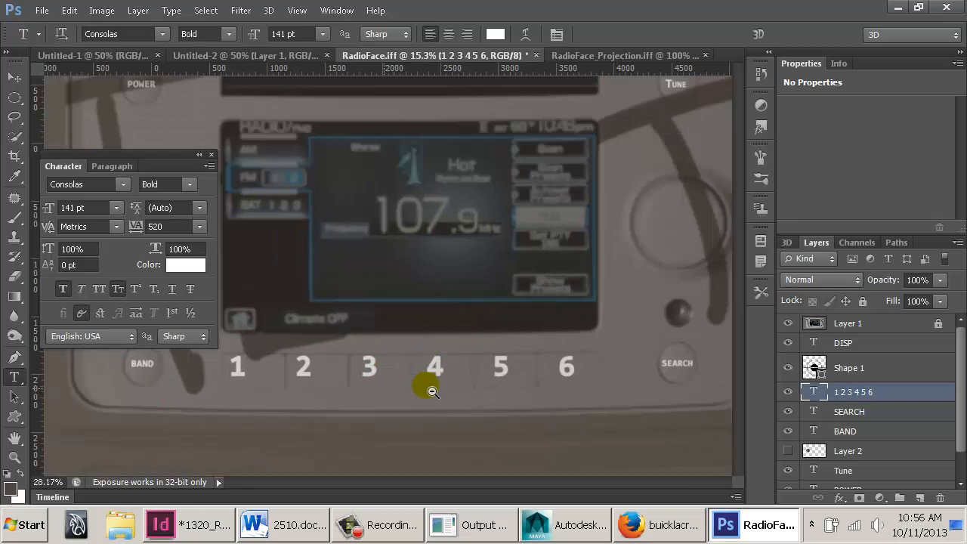
scroll(443, 351, down, 1)
ctrl+scroll(486, 326, up, 1)
ctrl+click(486, 324)
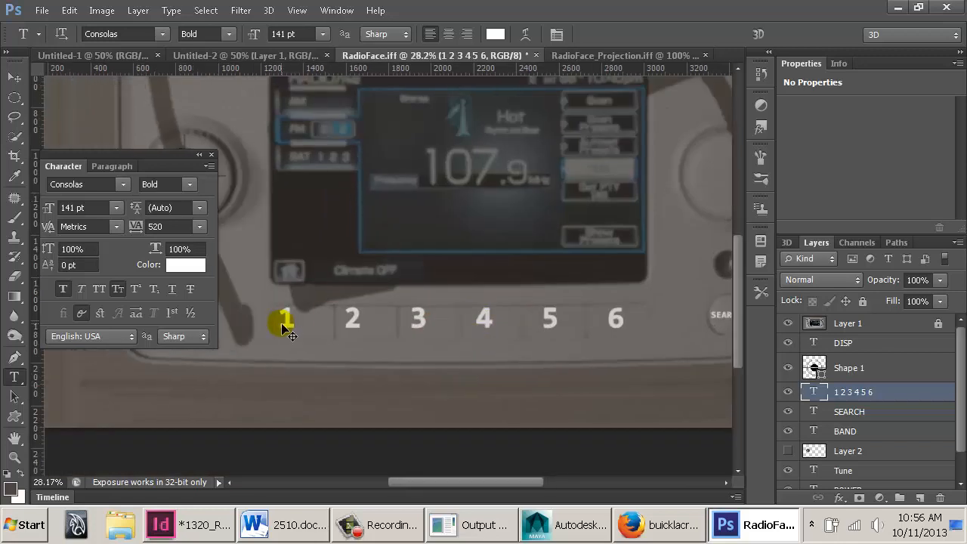
ctrl+drag(283, 326, 303, 326)
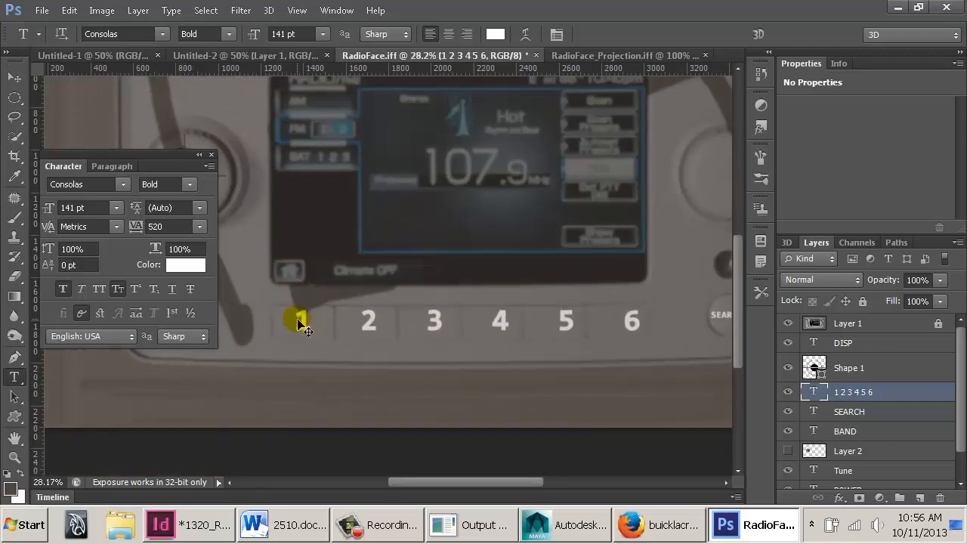
Set the number row's tracking to 460 and nudge it right and down to centre the digits on their buttons
triple_click(314, 334)
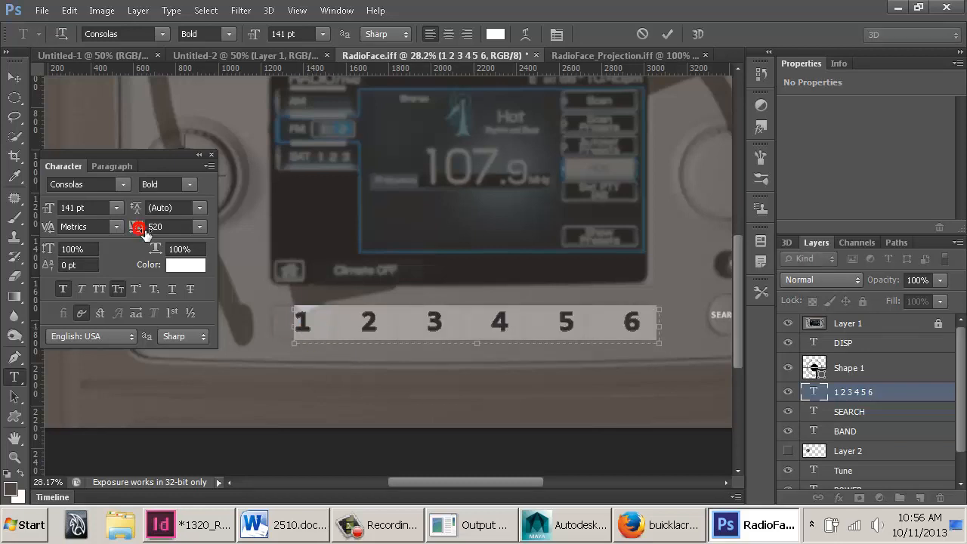
drag(144, 232, 143, 234)
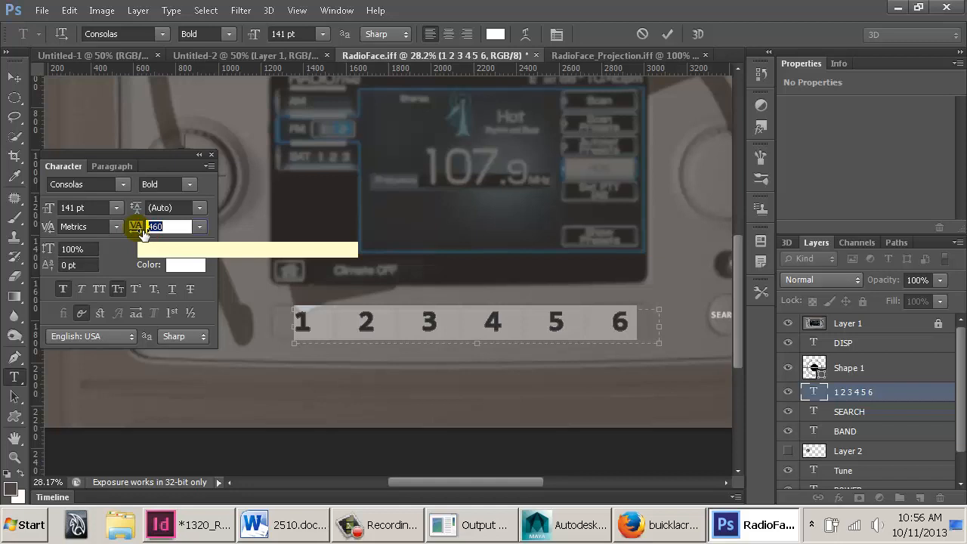
key(ctrl+Return)
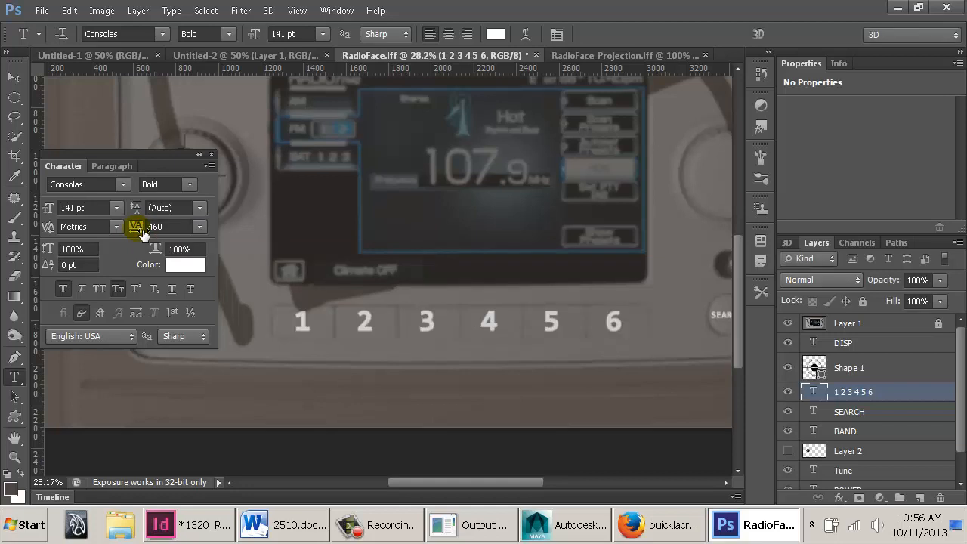
key(ctrl+Down)
key(ctrl+Right)
key(ctrl+Right)
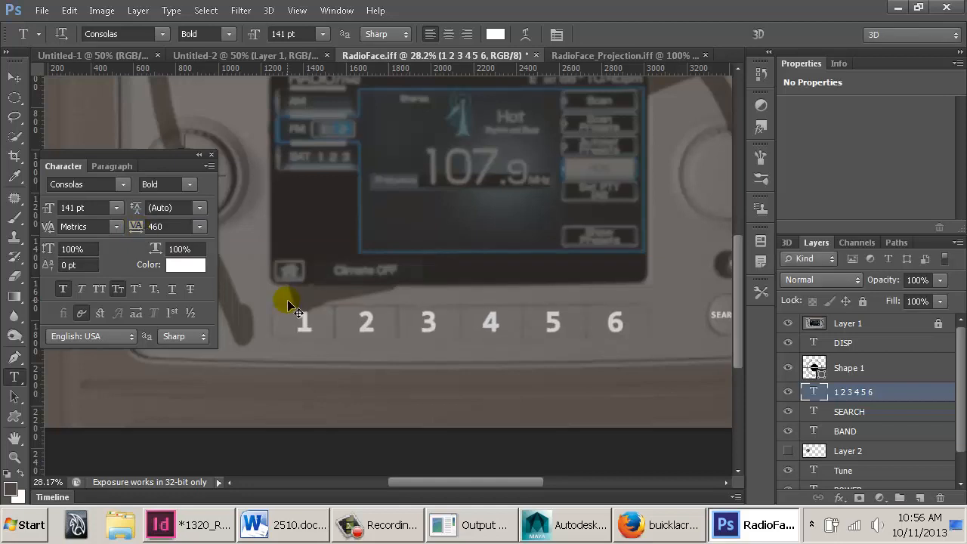
key(ctrl+Down)
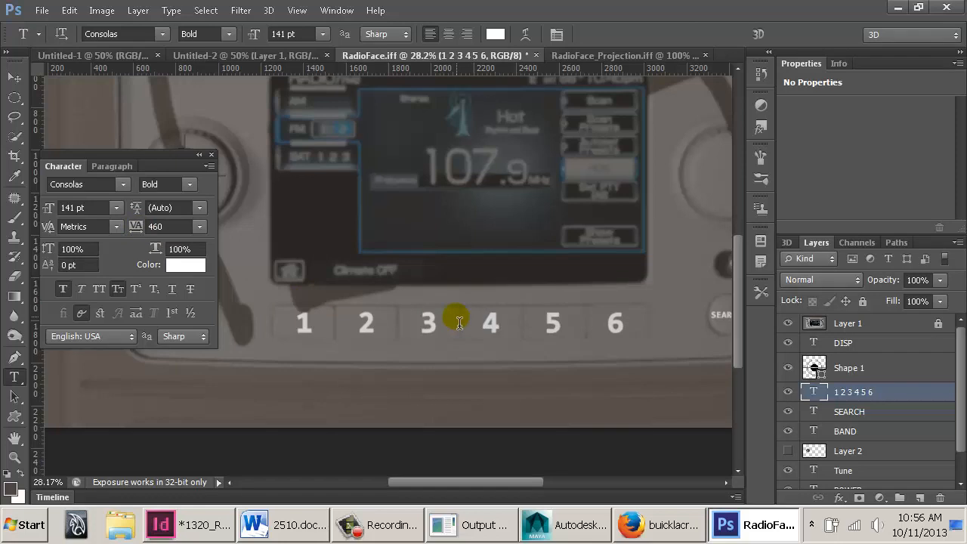
Switch to Firefox, return to the car radio image results and examine the knob of a silver car stereo, switching back to Photoshop to finish
alt+scroll(460, 323, down, 3)
key(alt+Tab)
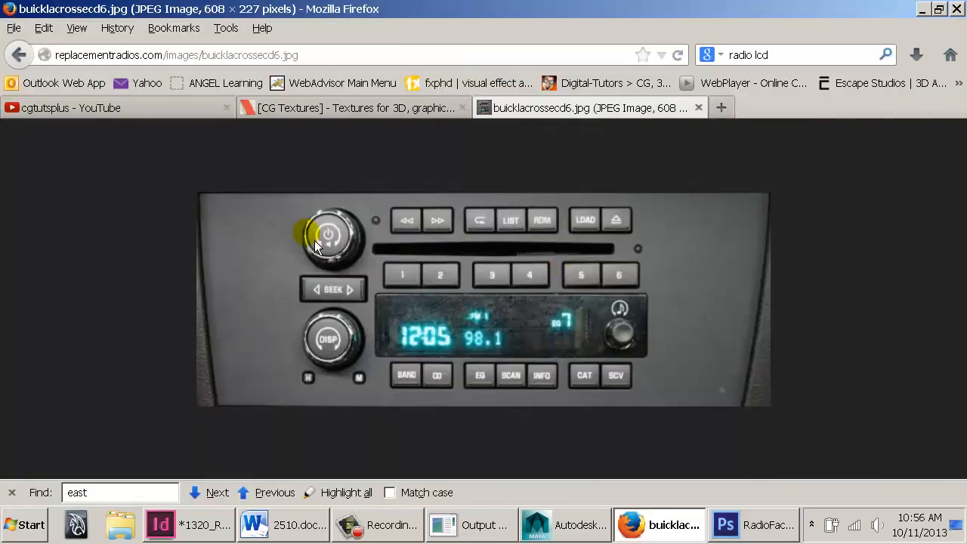
key(alt+Left)
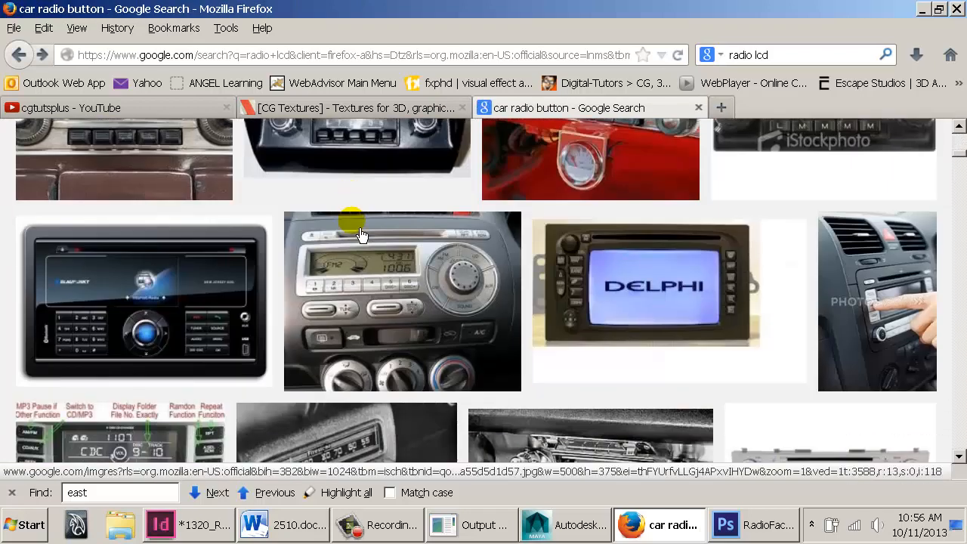
click(463, 288)
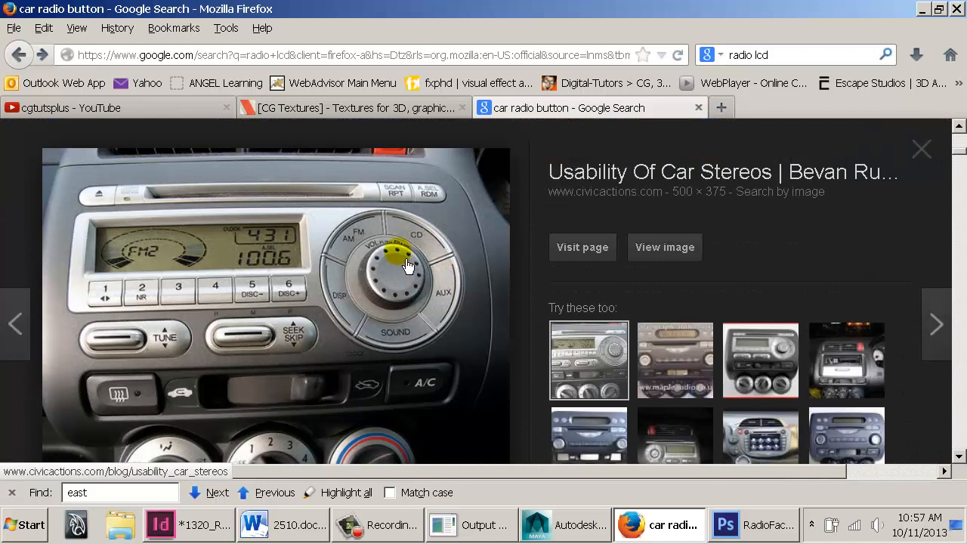
key(alt+Tab)
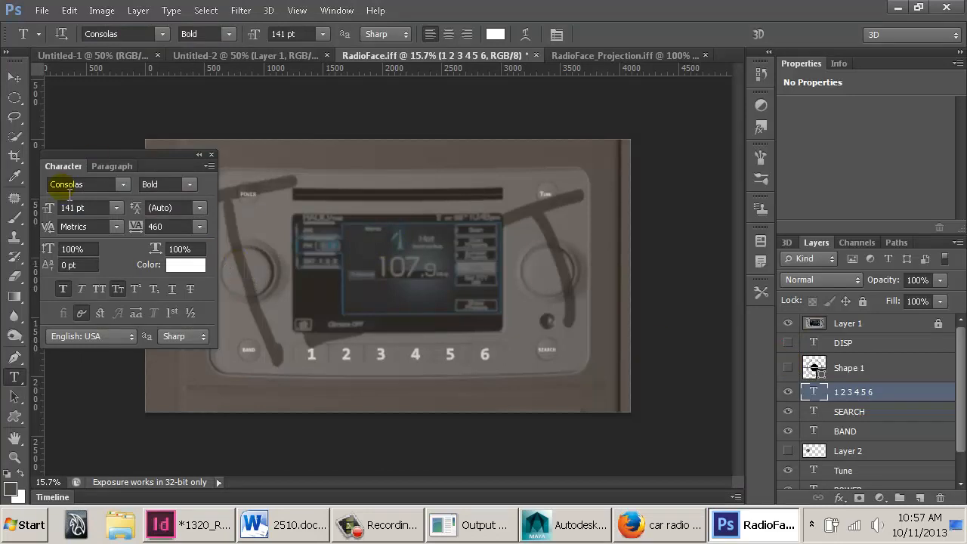
Draw a 37 px circle shape with the Ellipse tool just inside the edge of the knob below the POWER label
click(14, 98)
ctrl+drag(236, 251, 566, 313)
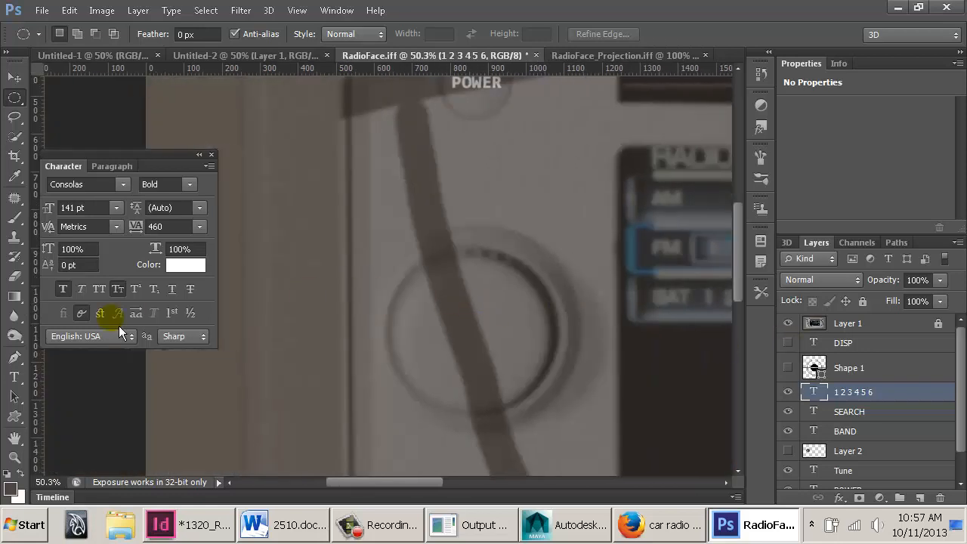
click(15, 416)
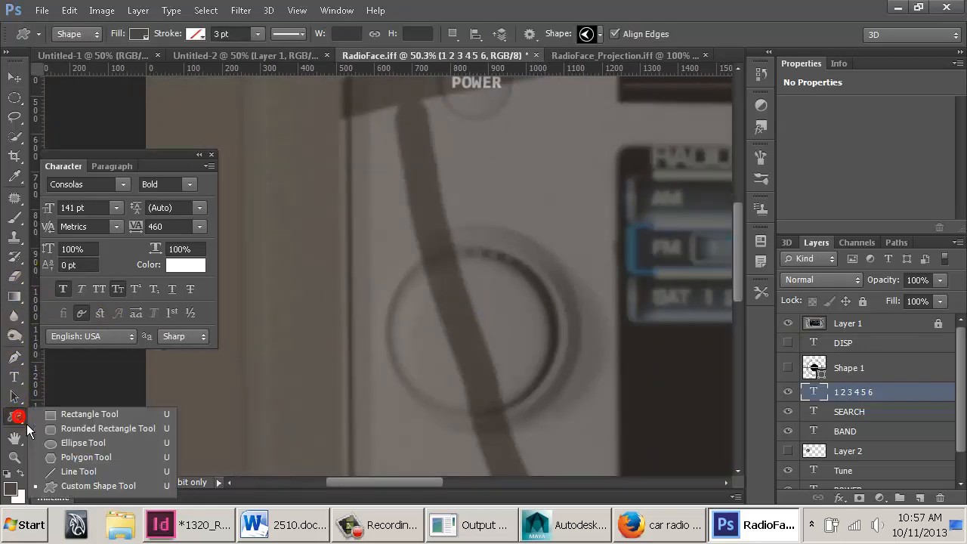
click(73, 448)
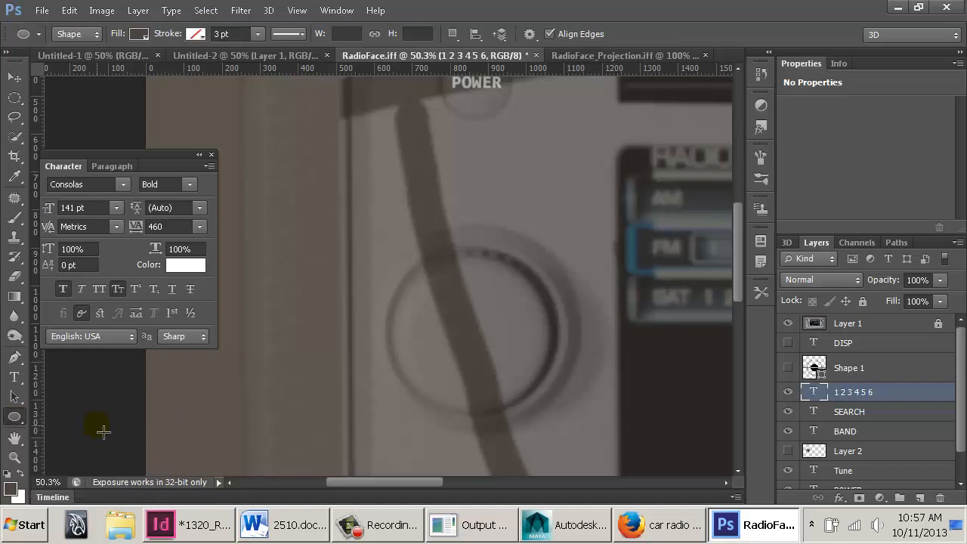
mouse_move(407, 344)
mouse_down()
mouse_move(421, 350)
mouse_move(414, 348)
mouse_up()
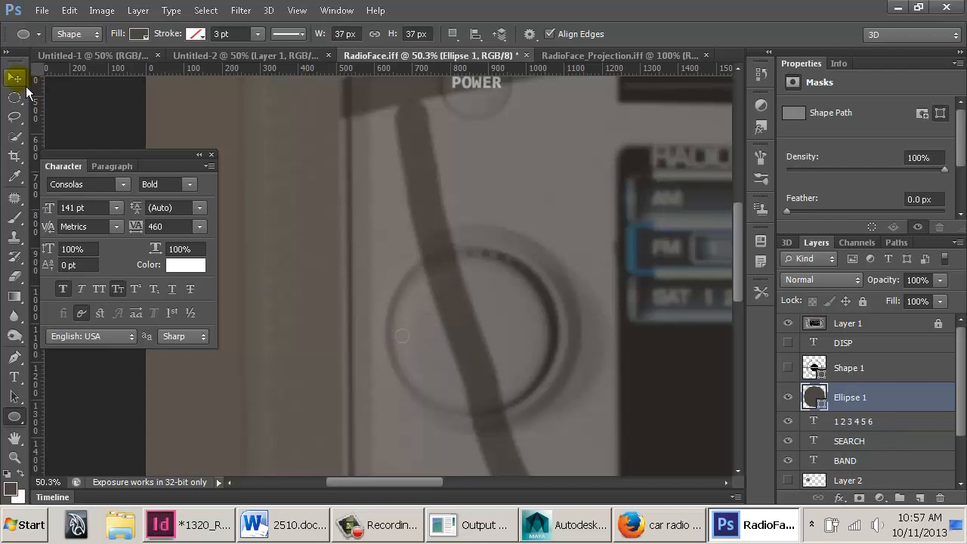
Fill the small circle with white and shift it slightly inward from the knob's edge
click(143, 36)
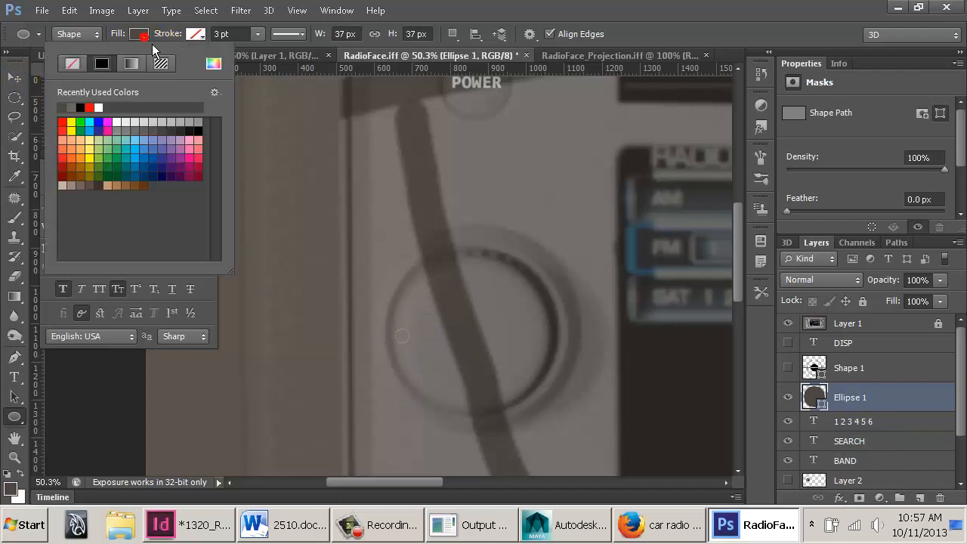
click(116, 121)
click(18, 80)
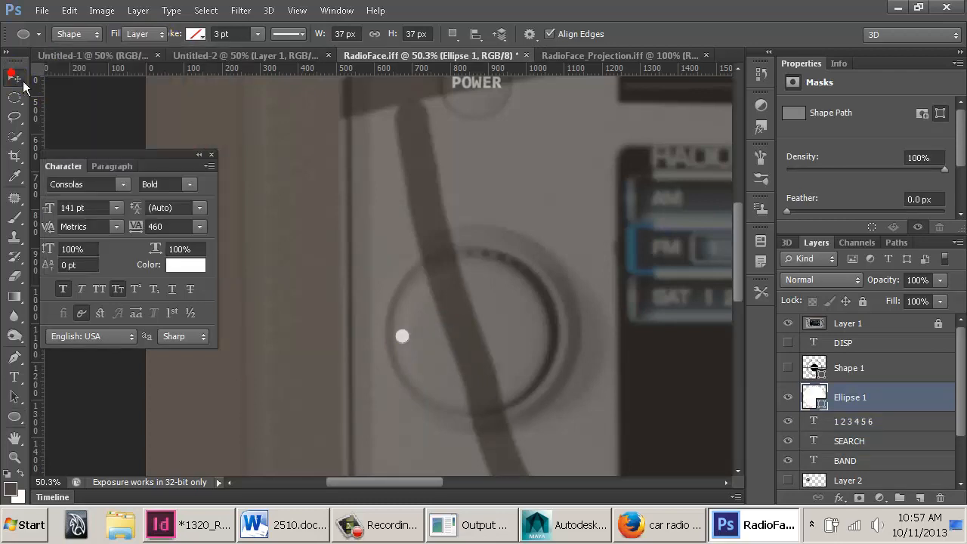
click(404, 341)
drag(404, 340, 414, 315)
Try to move the white dot's transform pivot to the knob's centre
key(ctrl+t)
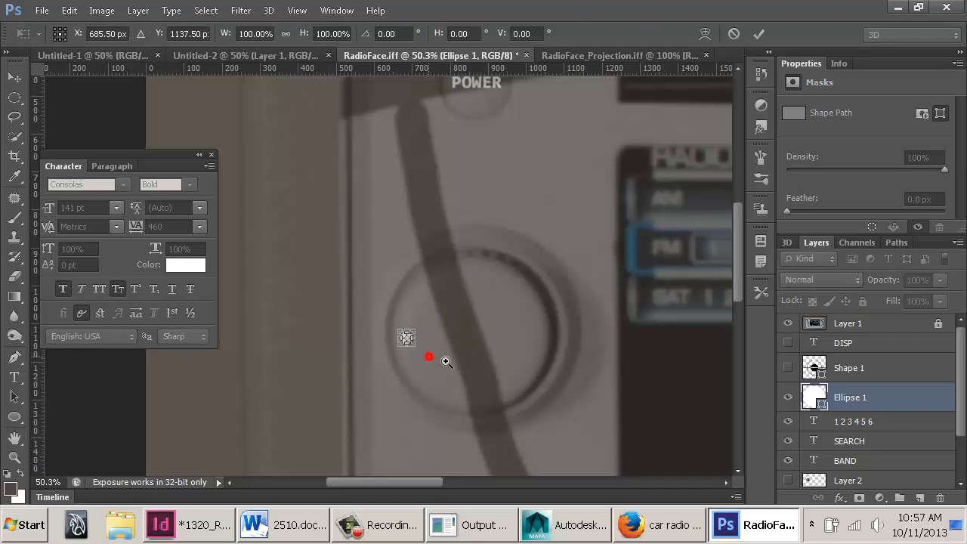
alt+scroll(446, 361, up, 4)
drag(380, 317, 514, 314)
key(Return)
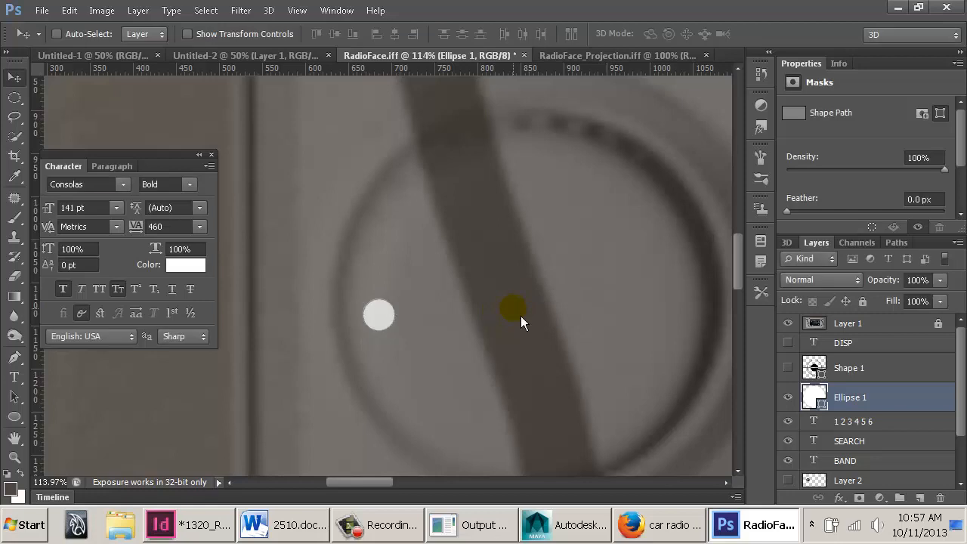
Duplicate the white dot, mark the knob's centre with crossing guides, rotate the copy 30° about that centre and hide the guides
click(888, 394)
drag(892, 399, 922, 497)
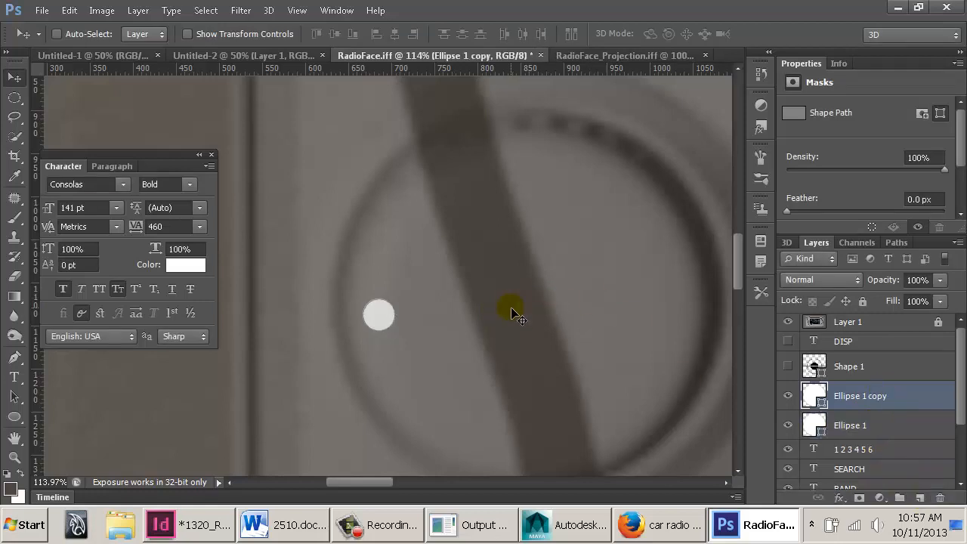
key(ctrl+t)
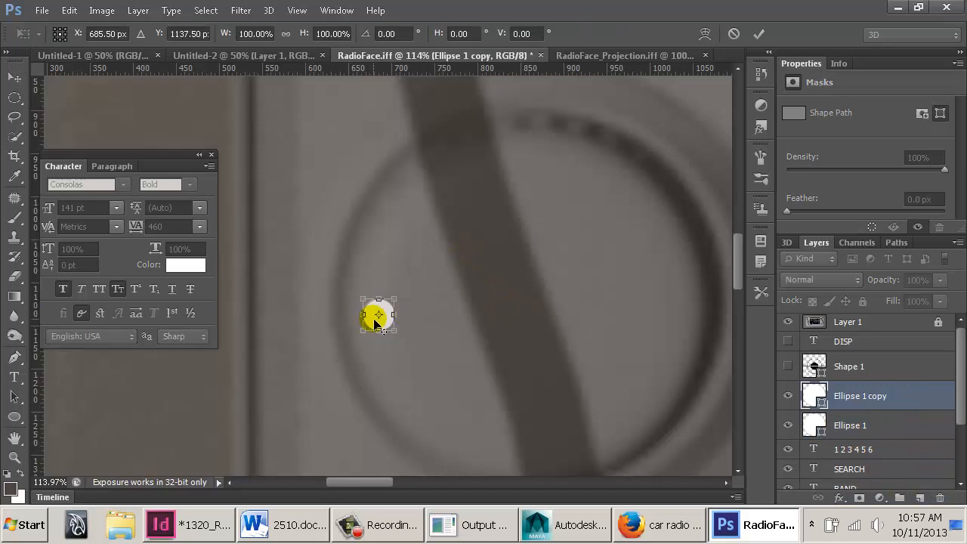
drag(379, 315, 514, 321)
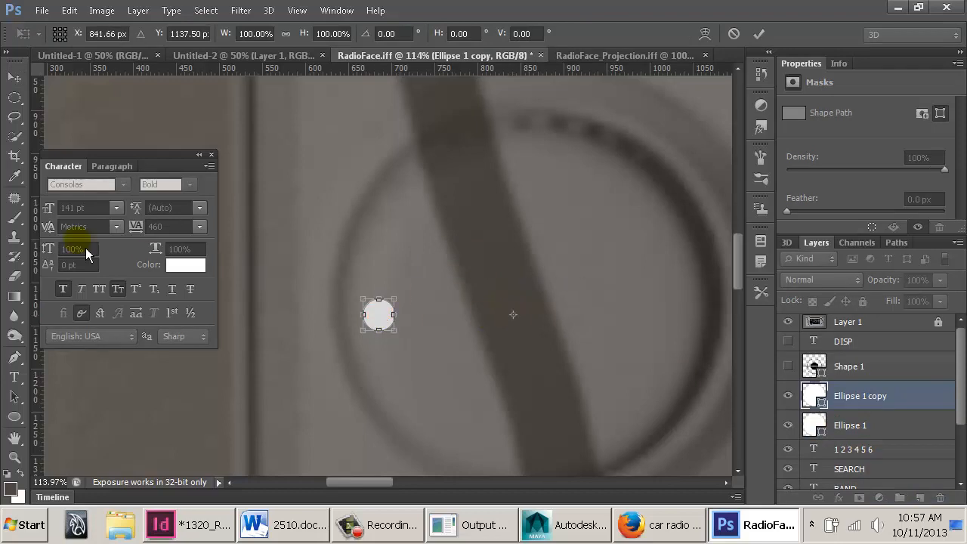
drag(33, 229, 516, 259)
drag(523, 68, 532, 318)
drag(378, 254, 461, 226)
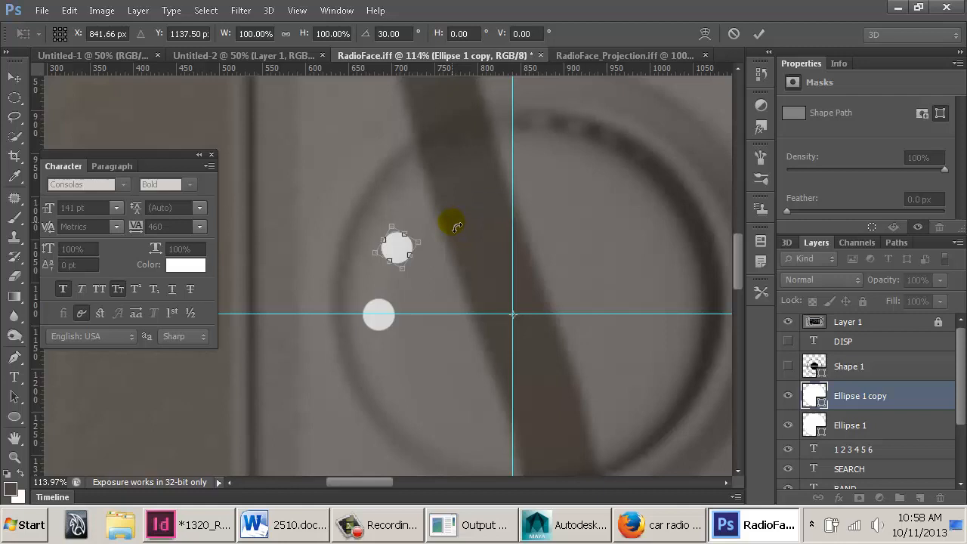
key(Return)
key(ctrl+semicolon)
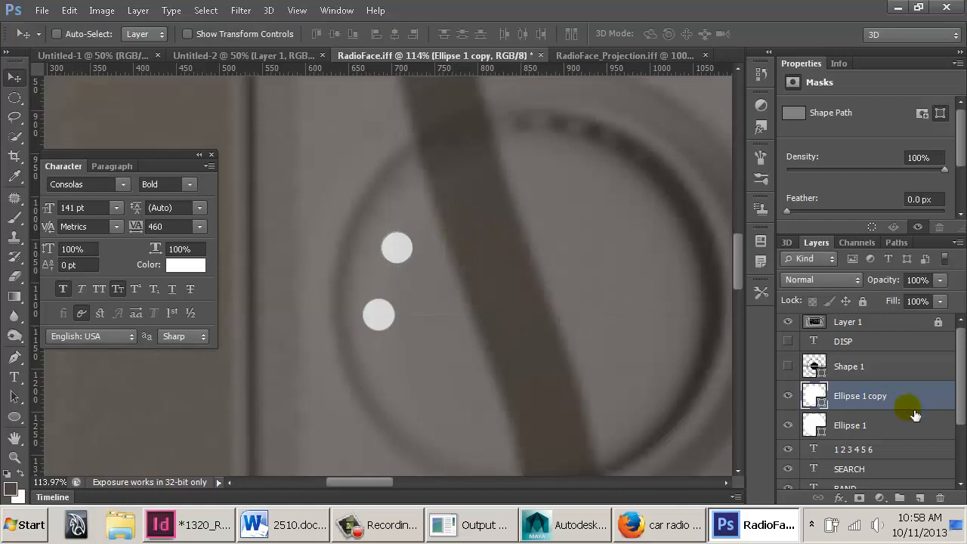
Try duplicating both dots and moving the pair's pivot to the knob's centre, and delete every copy of the original dot
shift+click(899, 427)
drag(897, 421, 920, 498)
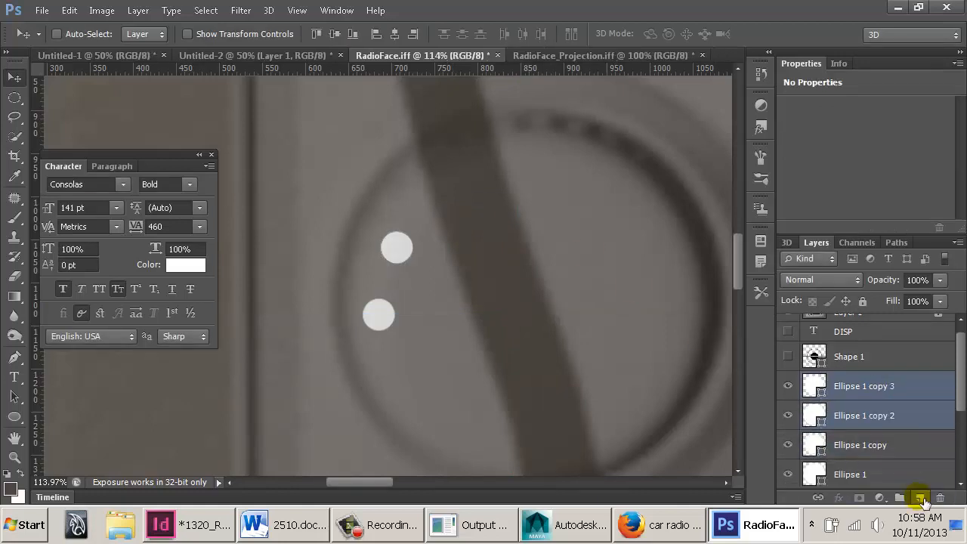
key(ctrl+t)
drag(387, 280, 506, 325)
key(ctrl+z)
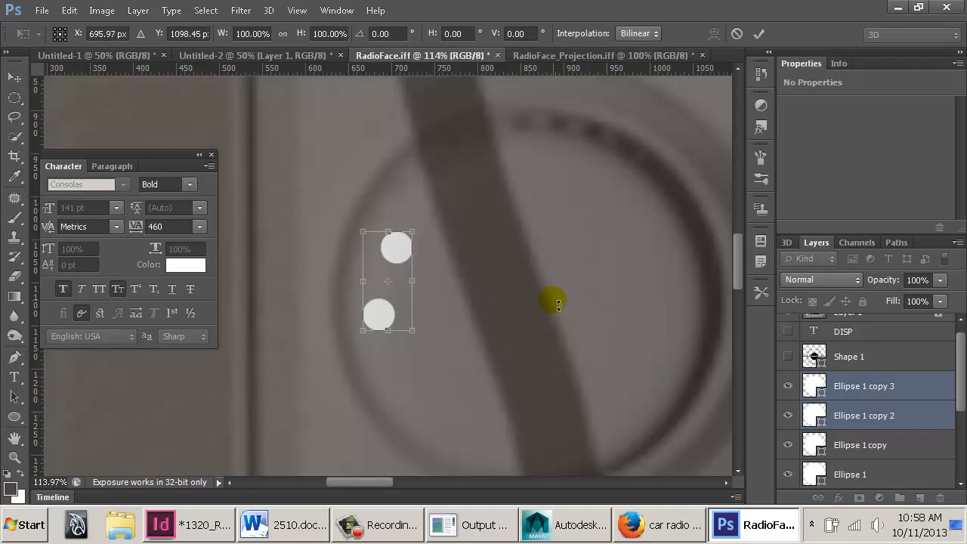
key(Escape)
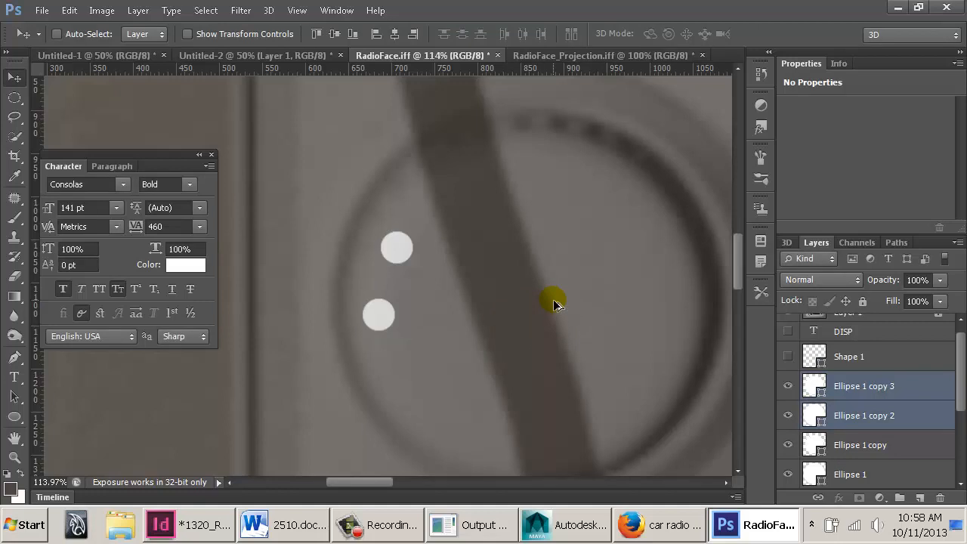
key(Delete)
key(Delete)
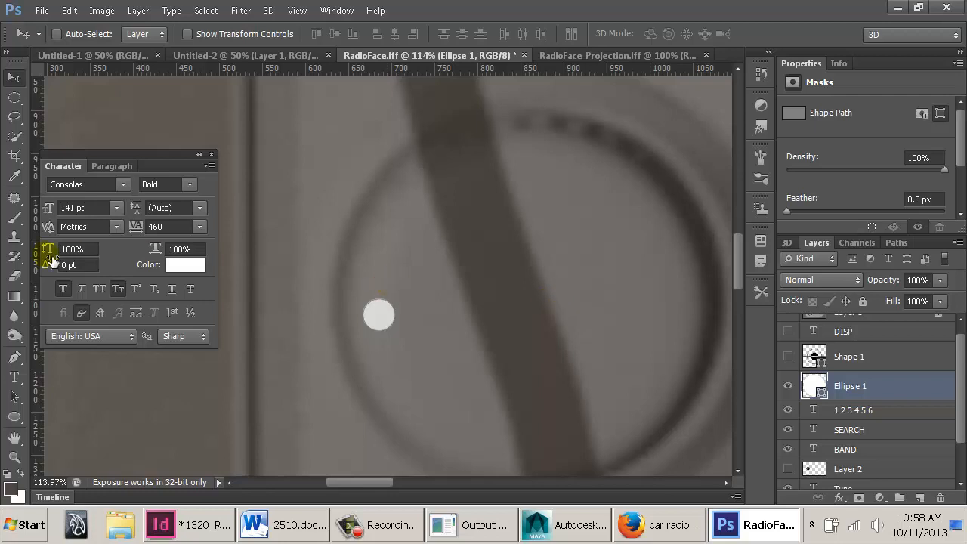
Place guides crossing at the knob's centre, duplicate the white dot and rotate the copy 30° about the crossing
drag(41, 263, 530, 248)
drag(512, 67, 522, 313)
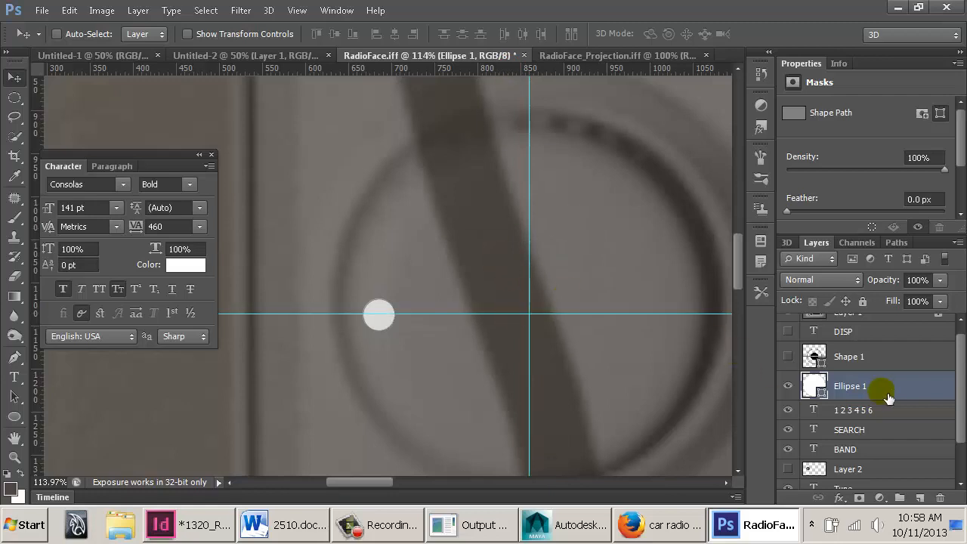
drag(898, 396, 920, 499)
key(ctrl+t)
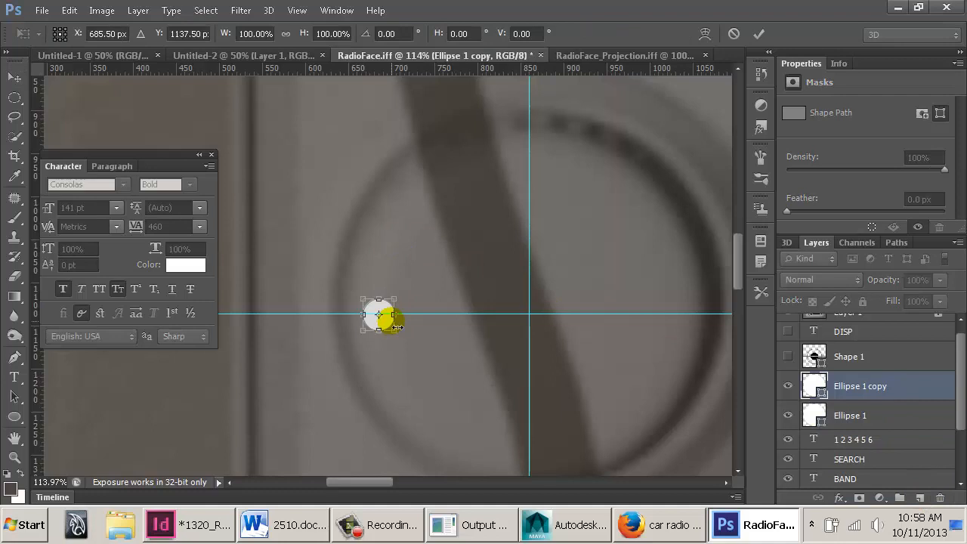
drag(378, 314, 530, 316)
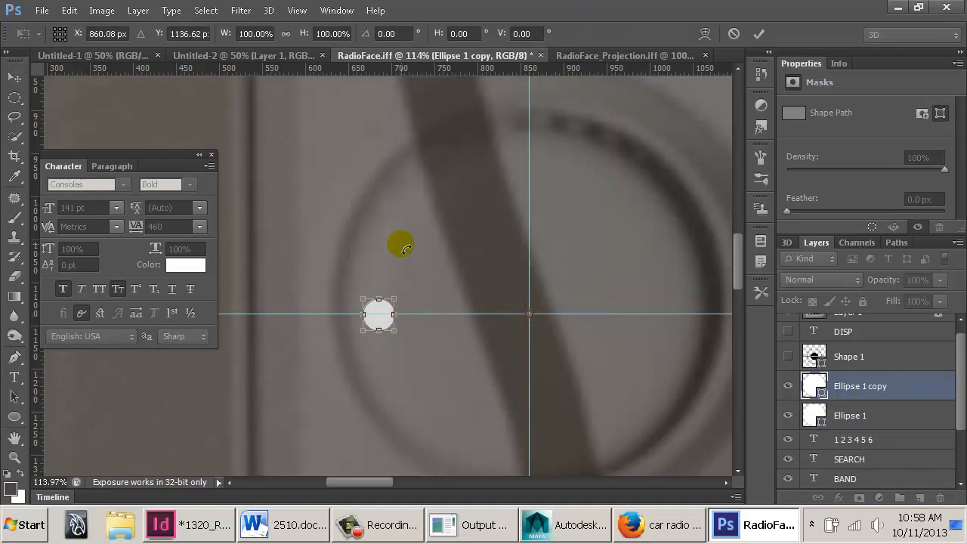
drag(348, 235, 458, 224)
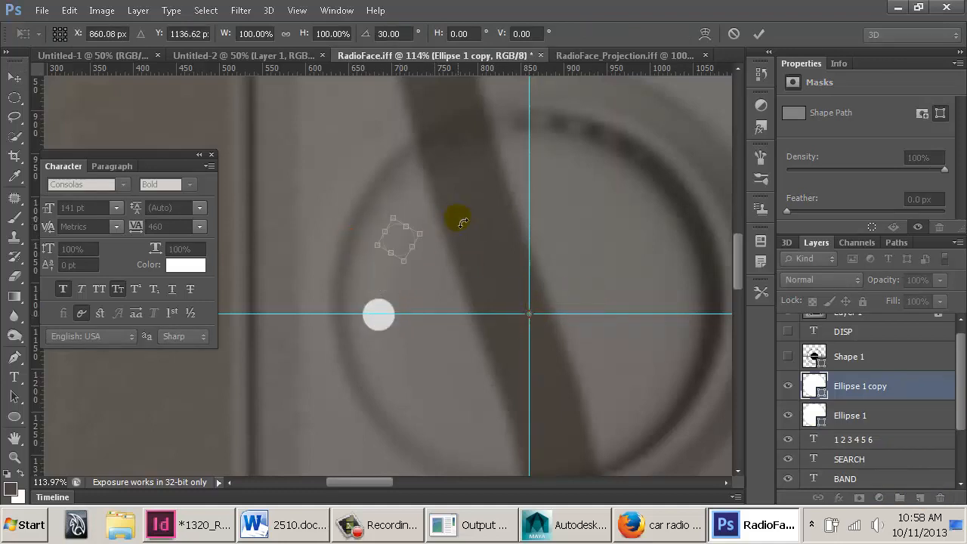
key(Return)
click(816, 415)
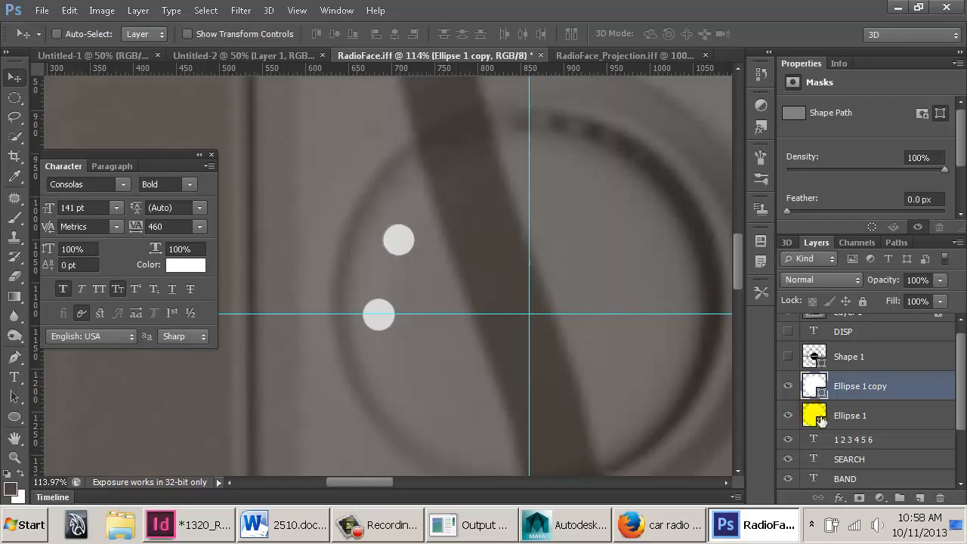
key(ctrl+t)
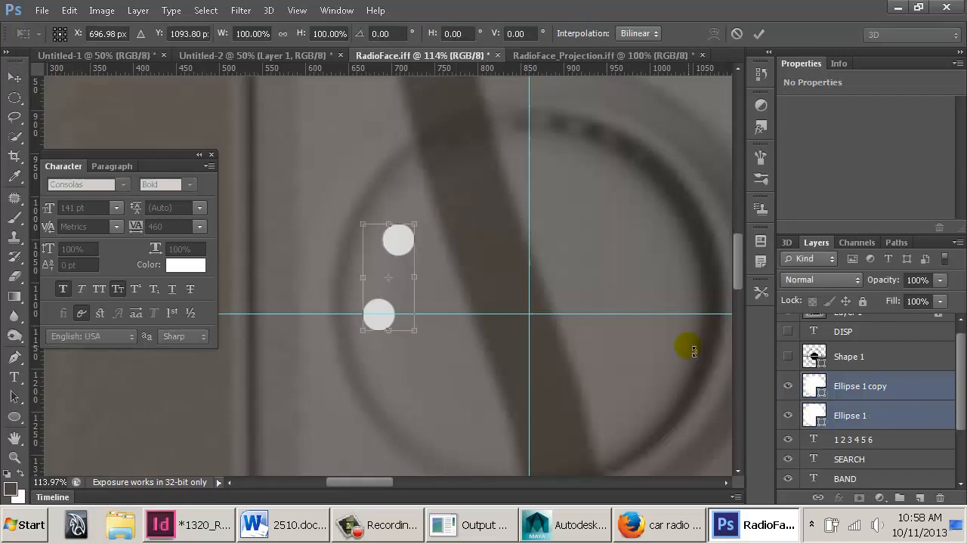
drag(388, 281, 529, 315)
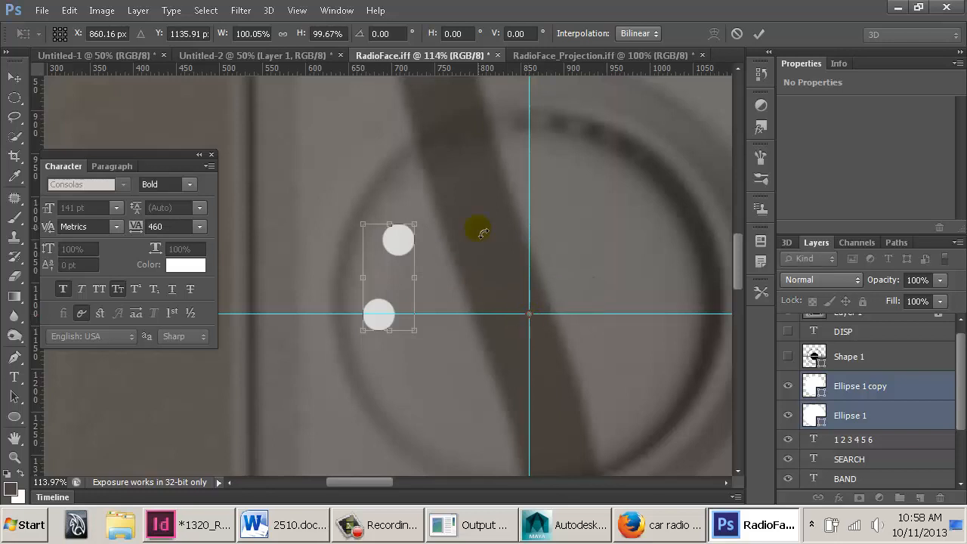
drag(436, 188, 564, 199)
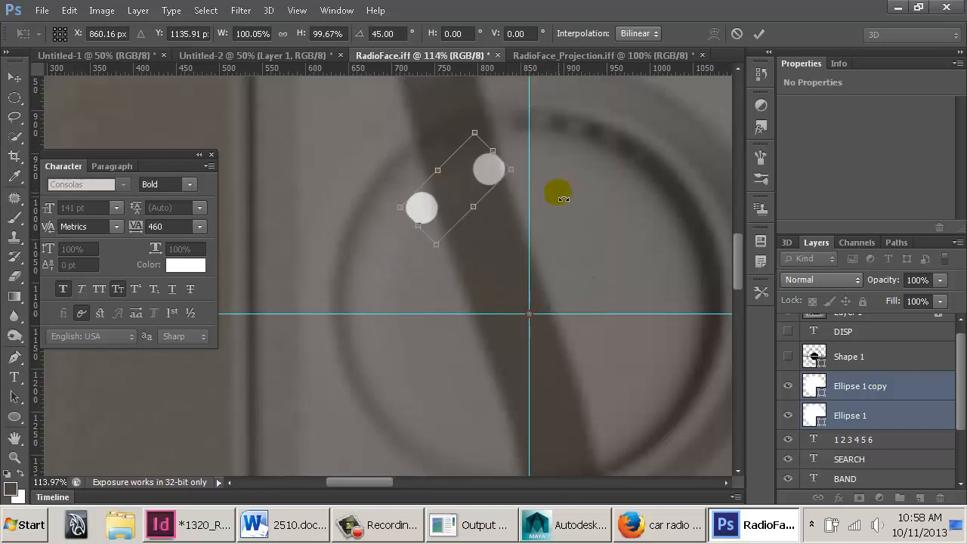
key(ctrl+z)
Duplicate the two dots and rotate the copies clockwise about the guide crossing so they continue the arc up to the vertical guide
drag(893, 414, 920, 499)
key(ctrl+t)
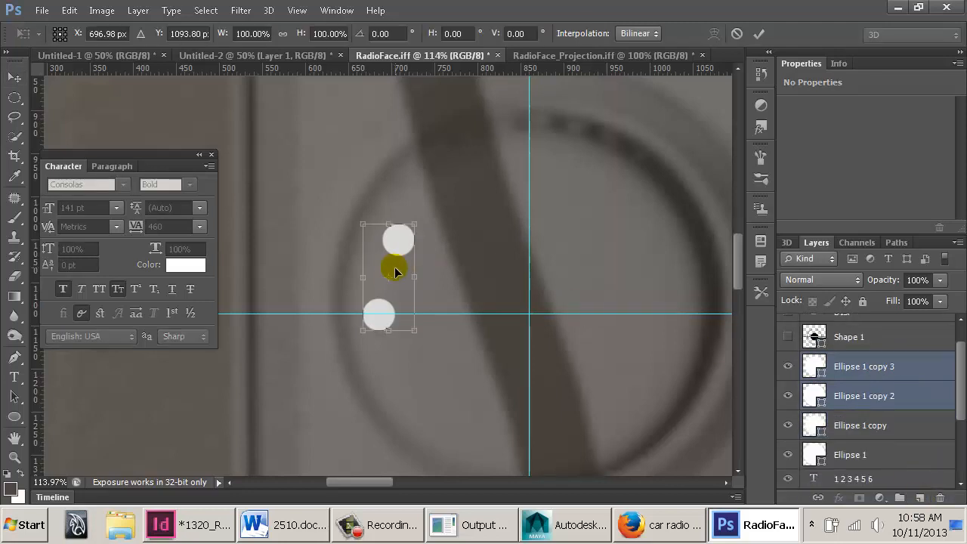
drag(389, 277, 529, 314)
drag(376, 186, 547, 181)
key(Return)
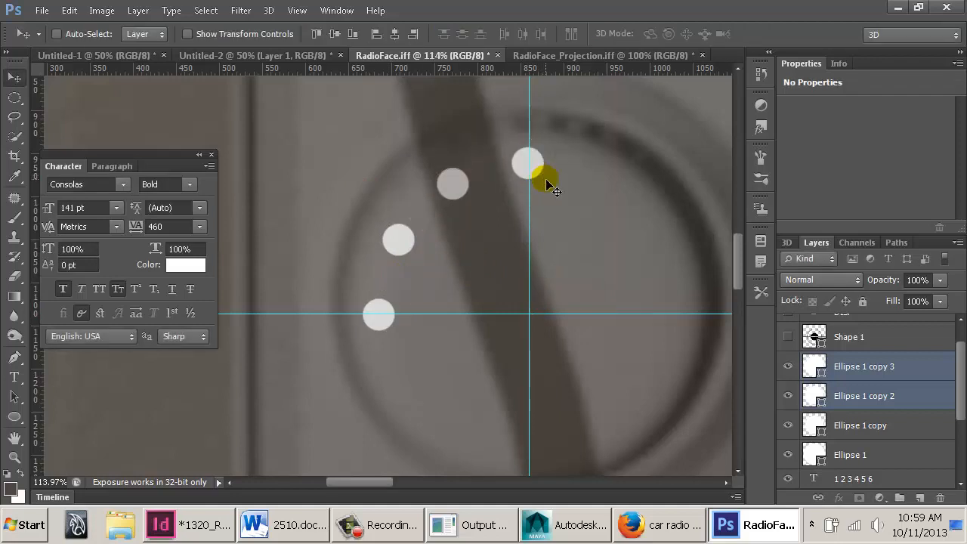
Delete the dot layer that lies on the vertical guide above the knob's centre
click(884, 366)
click(939, 498)
key(Return)
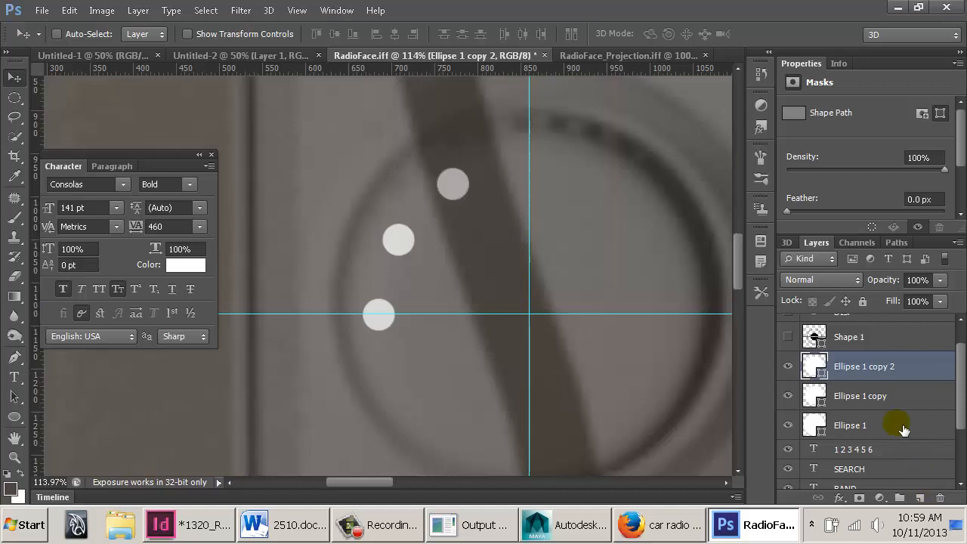
Select the three dot layers and try to rotate them clockwise about the guide crossing
shift+click(854, 427)
key(ctrl+t)
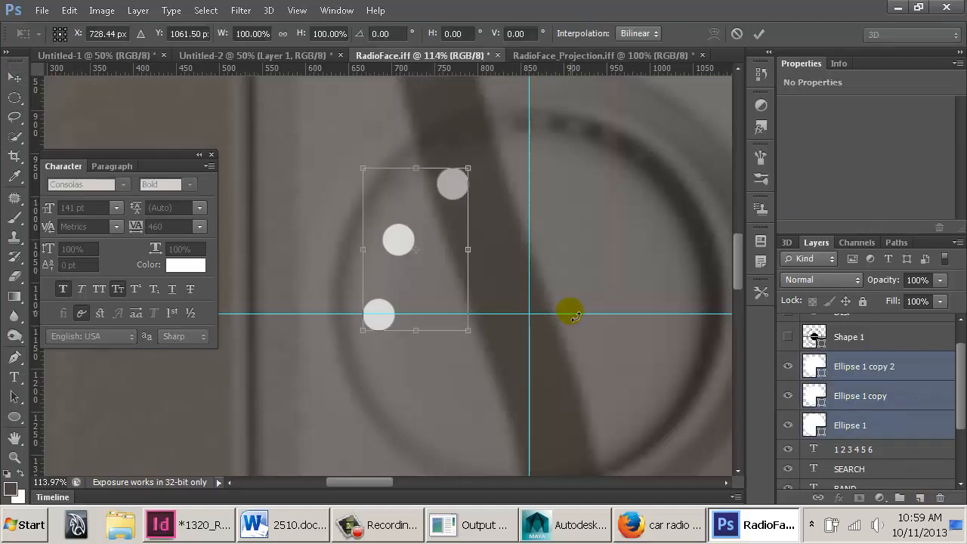
drag(414, 254, 529, 315)
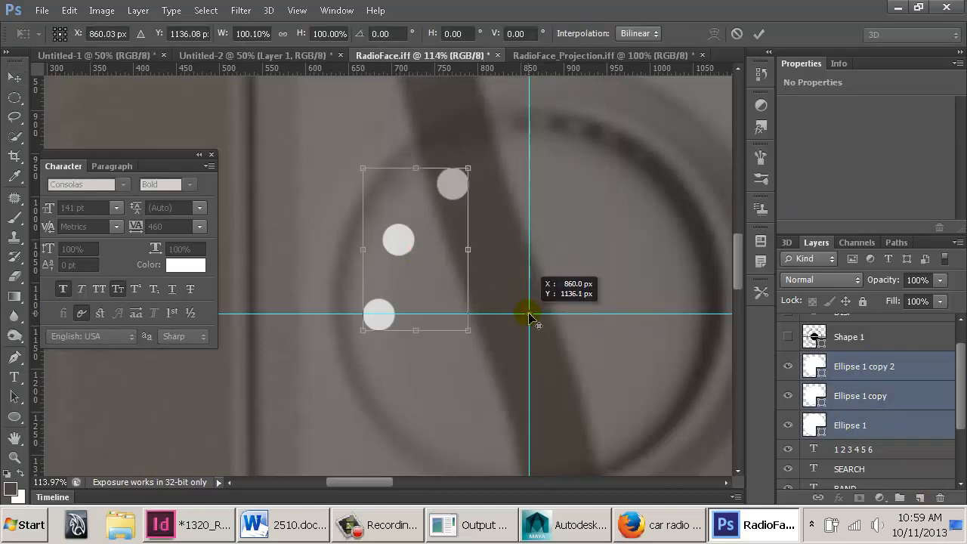
drag(503, 143, 653, 212)
key(ctrl+z)
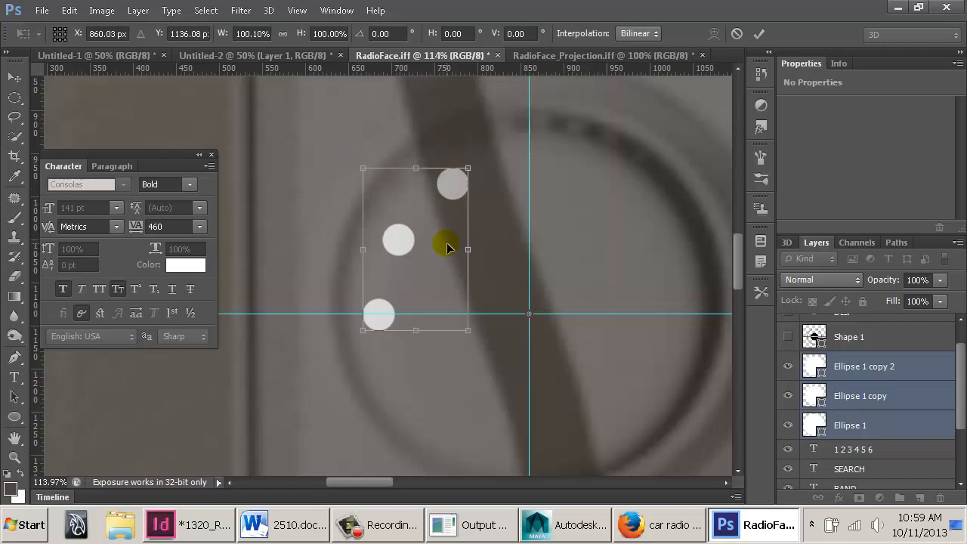
key(Return)
Duplicate the three dot layers and rotate the copies clockwise about the guide crossing so they continue the arc from the vertical guide
drag(882, 428, 920, 499)
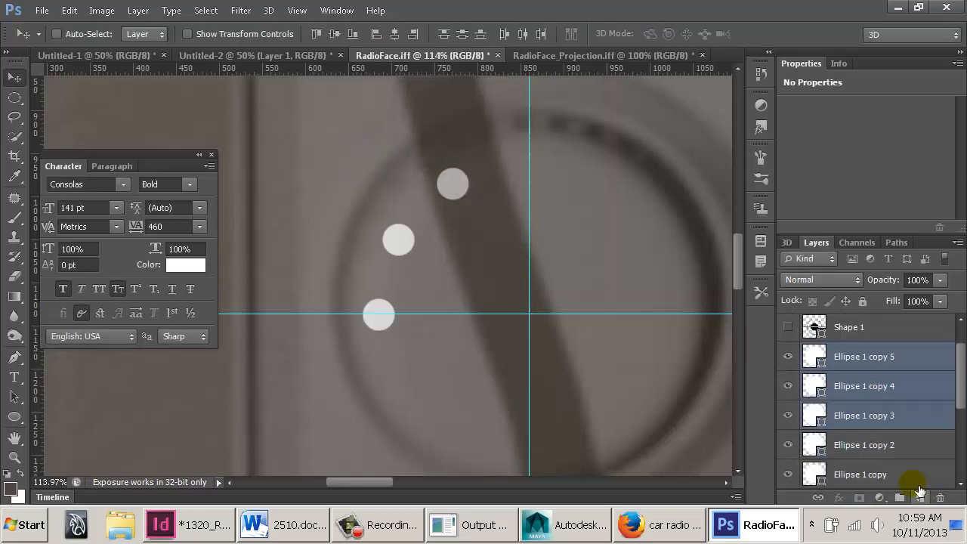
key(ctrl+t)
drag(419, 249, 532, 320)
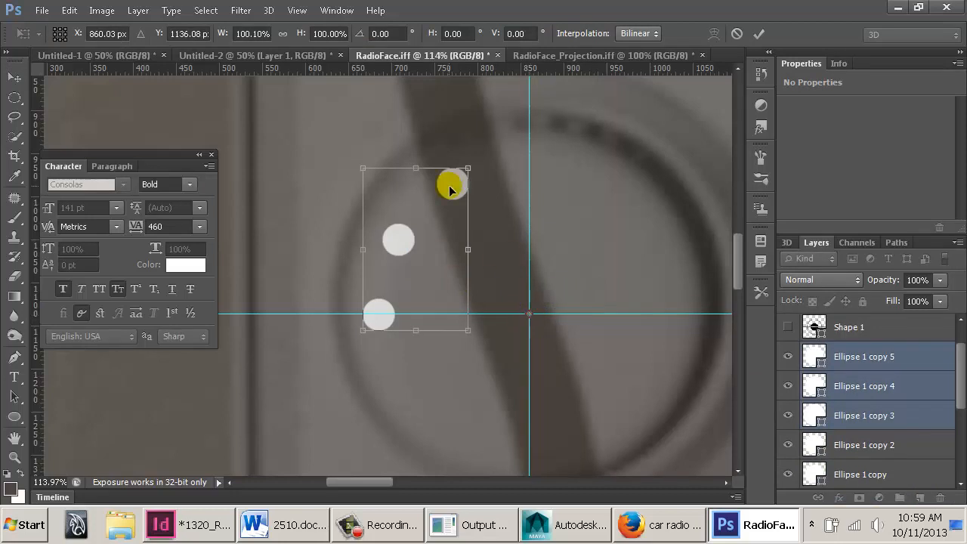
drag(339, 140, 635, 218)
key(Return)
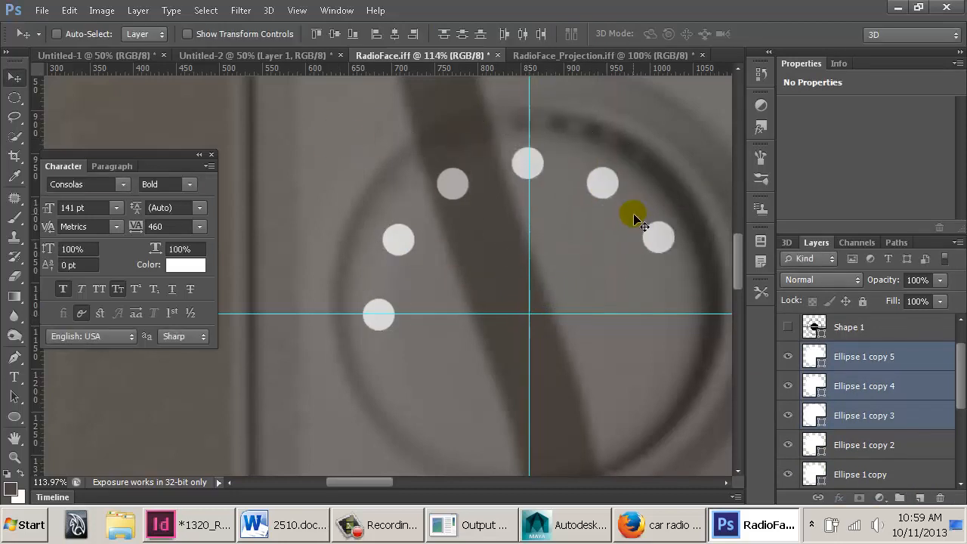
Duplicate all six dot layers and rotate the copies about the guide crossing to complete the ring around the knob
click(889, 371)
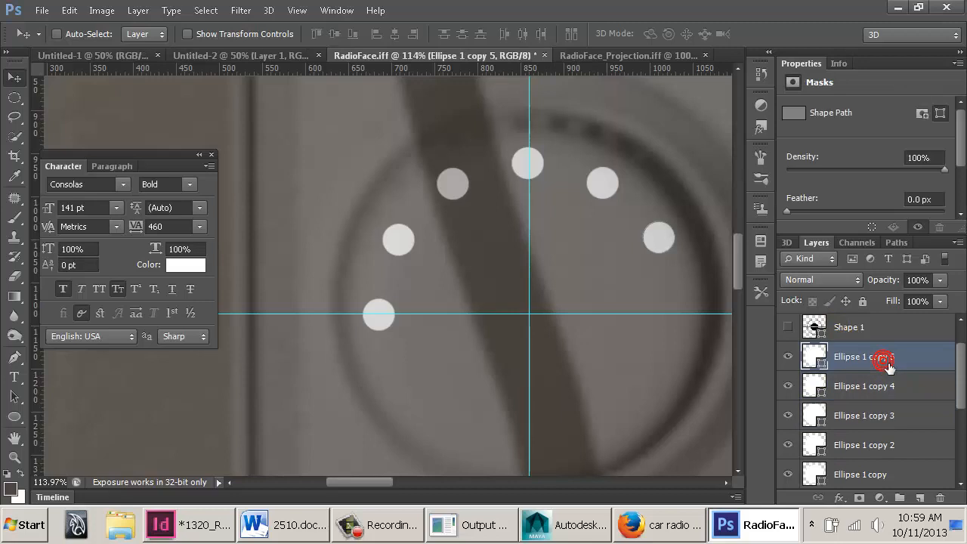
scroll(876, 396, down, 1)
scroll(866, 459, down, 1)
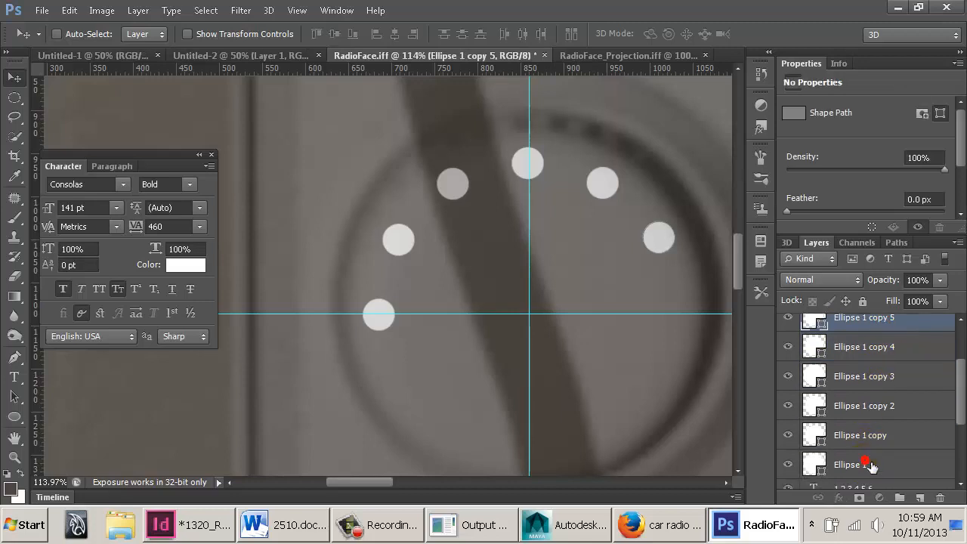
shift+click(870, 461)
drag(912, 464, 921, 500)
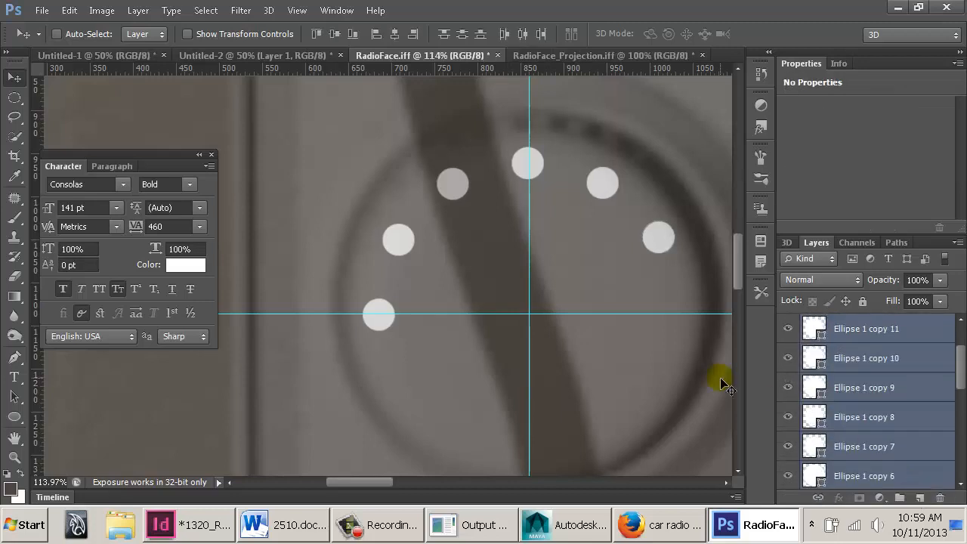
key(ctrl+t)
drag(519, 238, 529, 313)
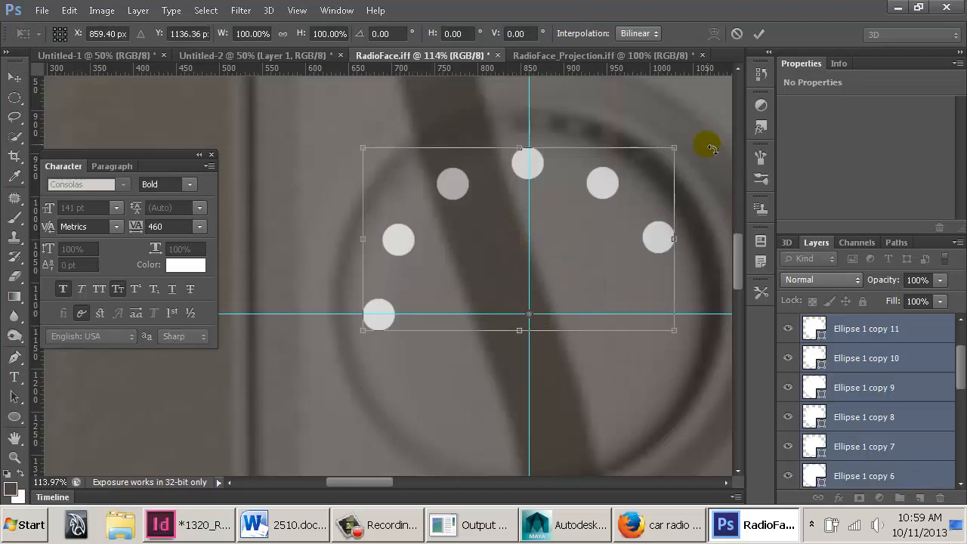
drag(704, 140, 422, 437)
key(Return)
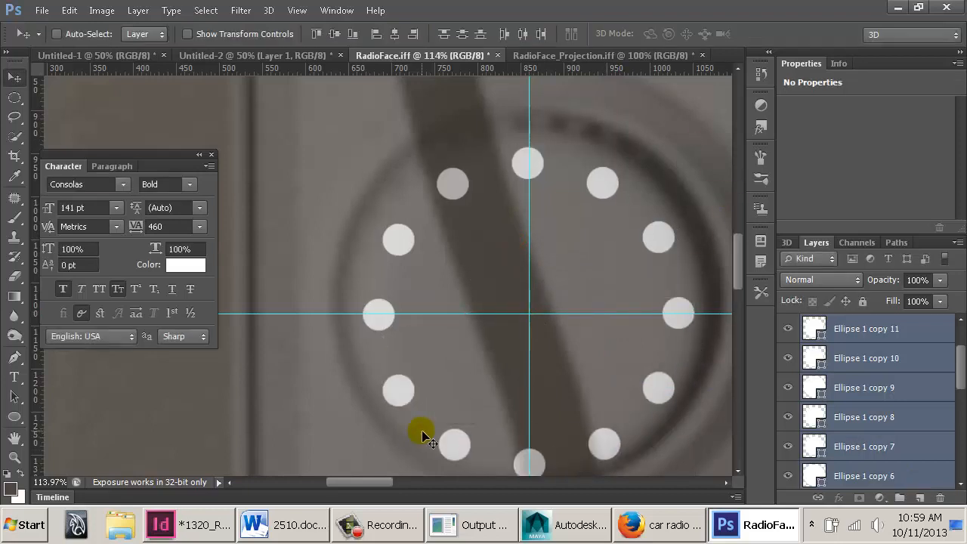
Try to move a copy of the dot ring toward the other knob, with the Layer 1 reference hidden
key(ctrl+0)
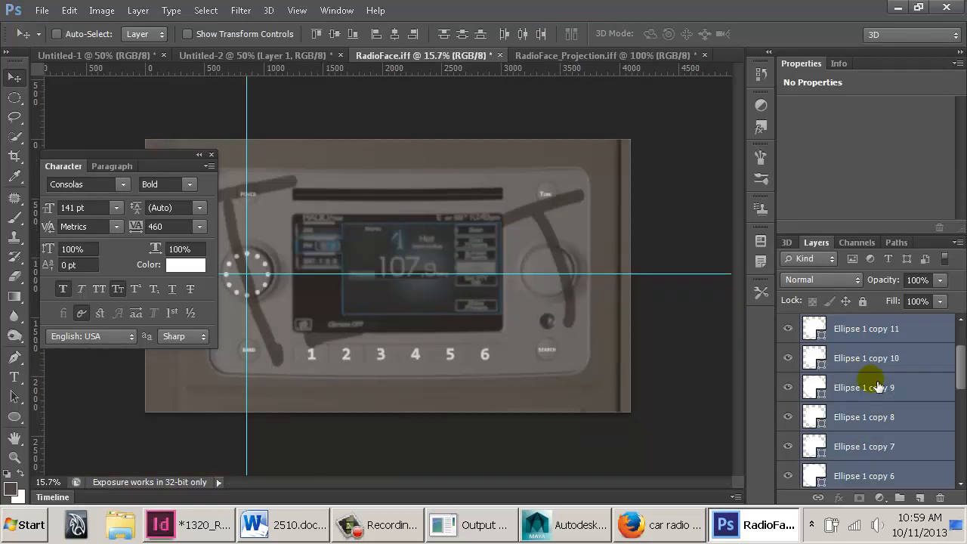
scroll(846, 383, up, 2)
scroll(849, 384, down, 4)
scroll(878, 406, down, 5)
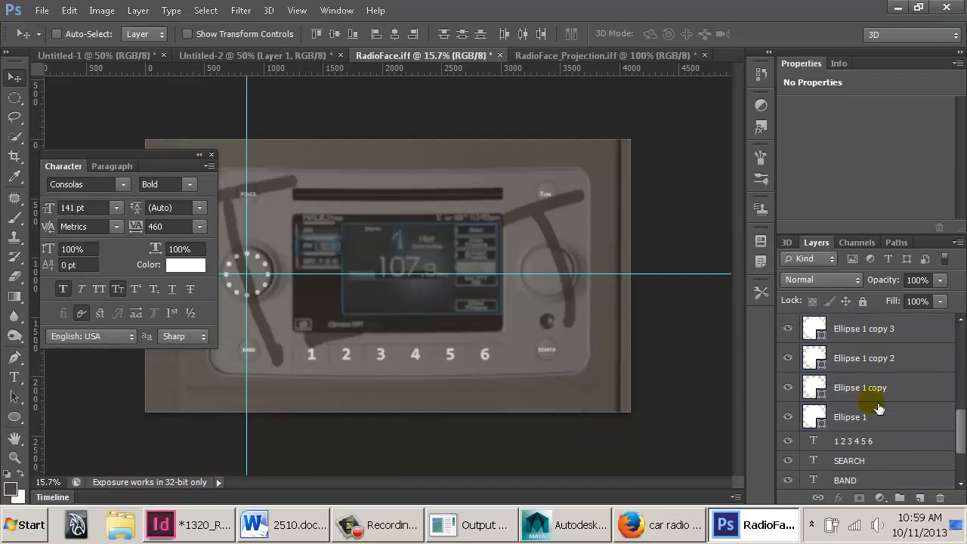
shift+click(862, 414)
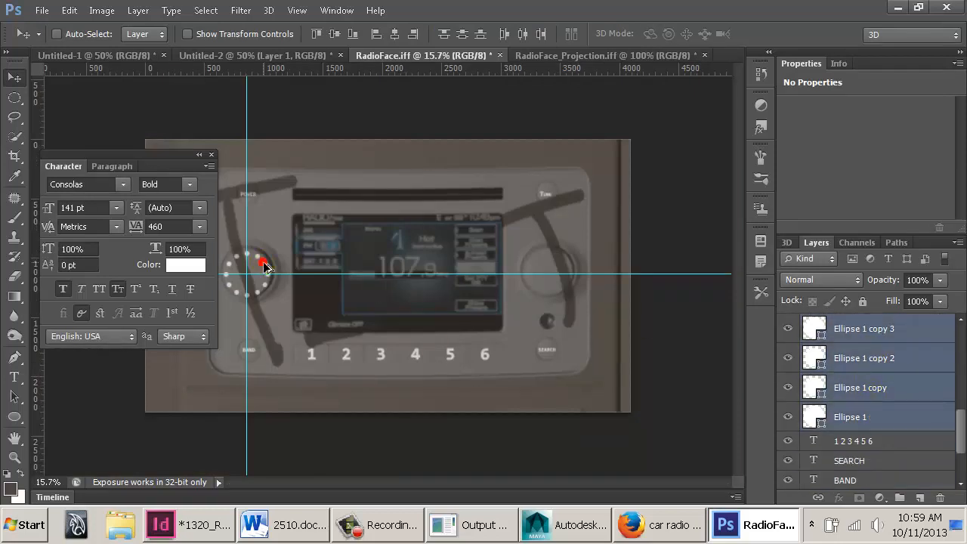
alt+drag(264, 264, 408, 274)
key(ctrl+z)
click(790, 324)
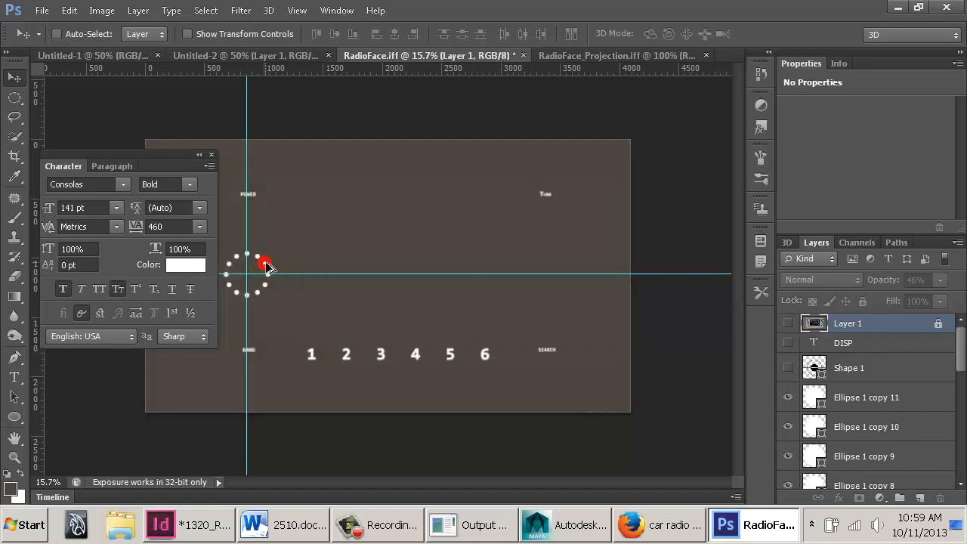
ctrl+alt+drag(264, 263, 337, 263)
key(ctrl+z)
Select every dot layer from Ellipse 1 to Ellipse 1 copy 11 and put them in a new group
scroll(896, 409, up, 1)
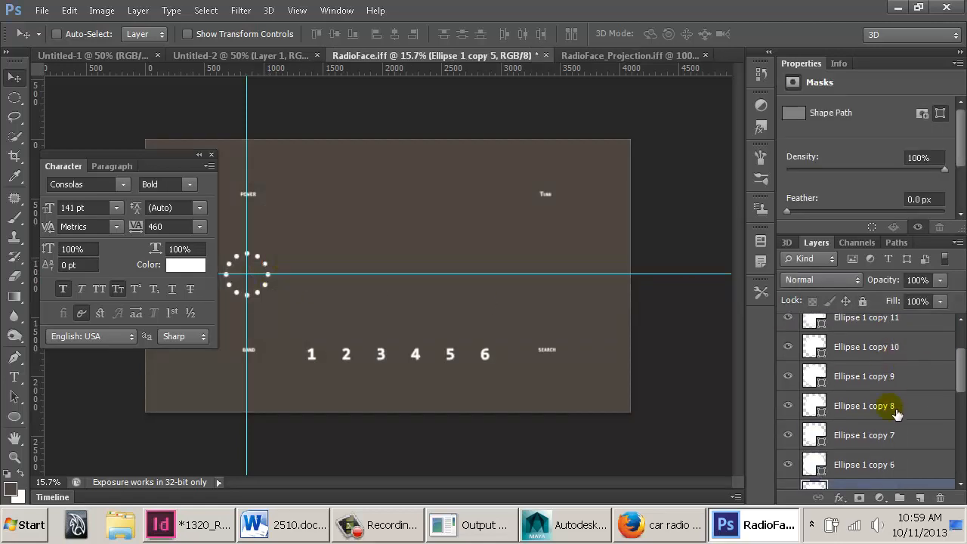
scroll(896, 408, down, 2)
shift+click(892, 367)
scroll(889, 361, down, 2)
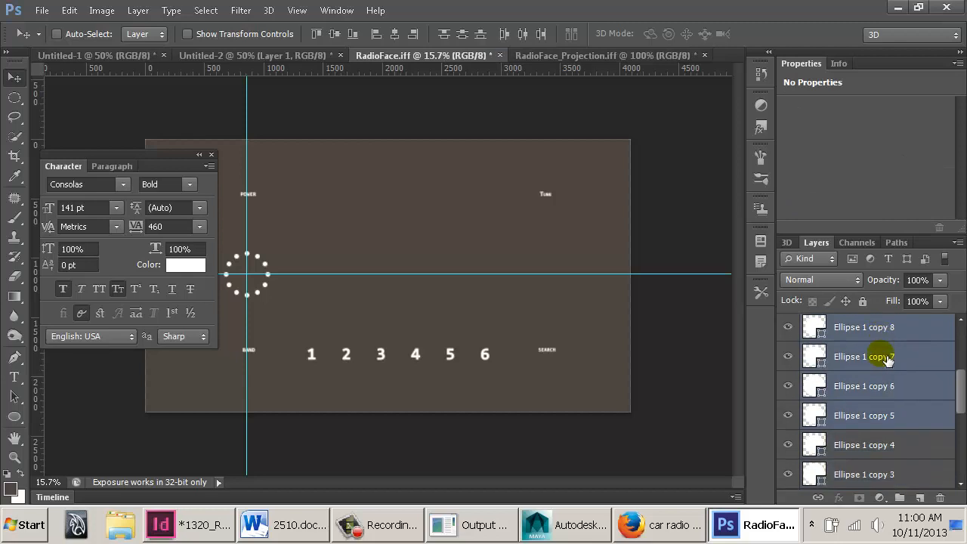
scroll(895, 444, down, 3)
shift+click(893, 457)
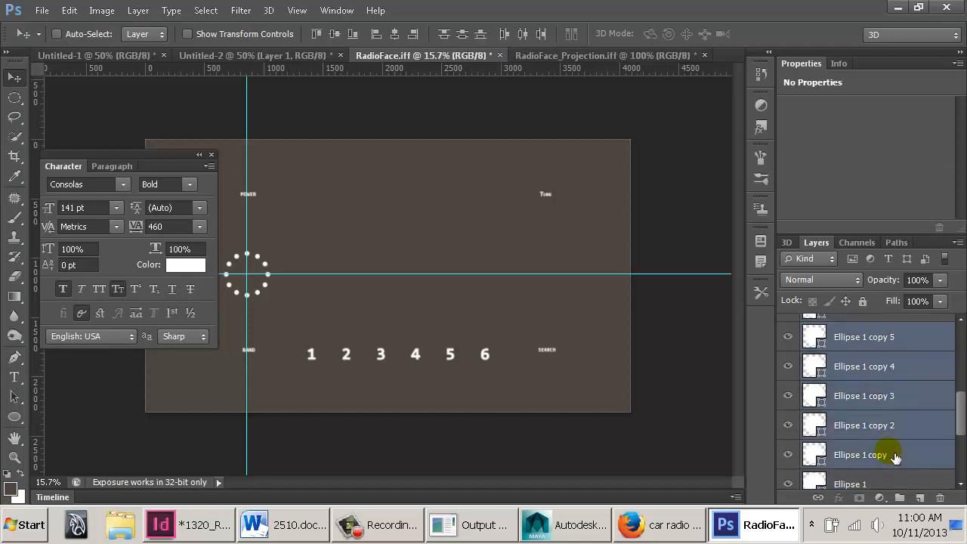
scroll(889, 453, down, 1)
click(890, 458)
scroll(888, 439, up, 5)
scroll(886, 416, up, 3)
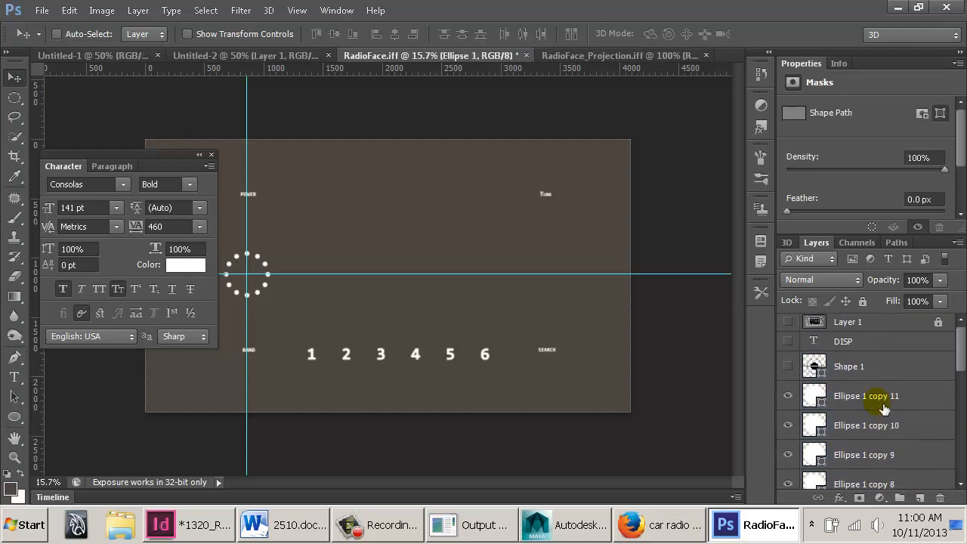
shift+click(884, 404)
click(958, 243)
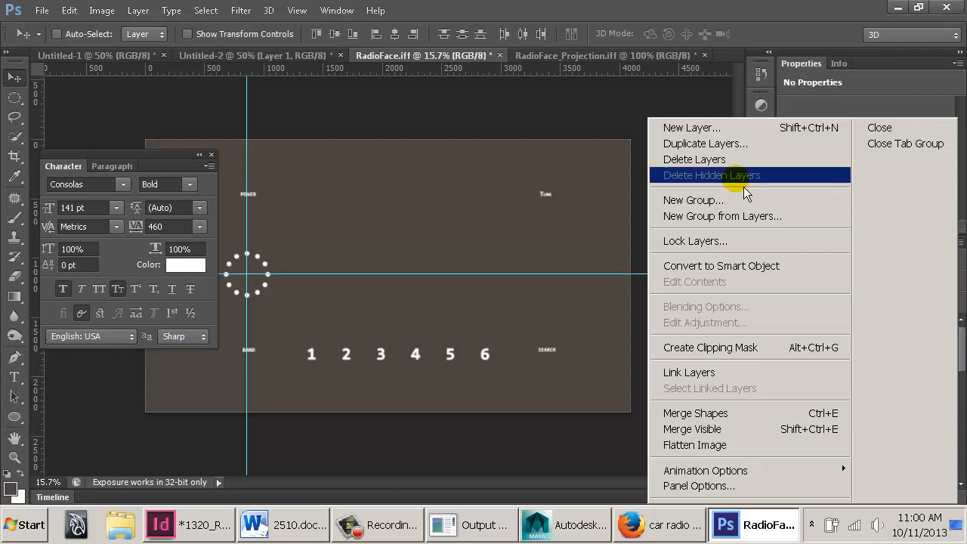
click(732, 217)
click(828, 259)
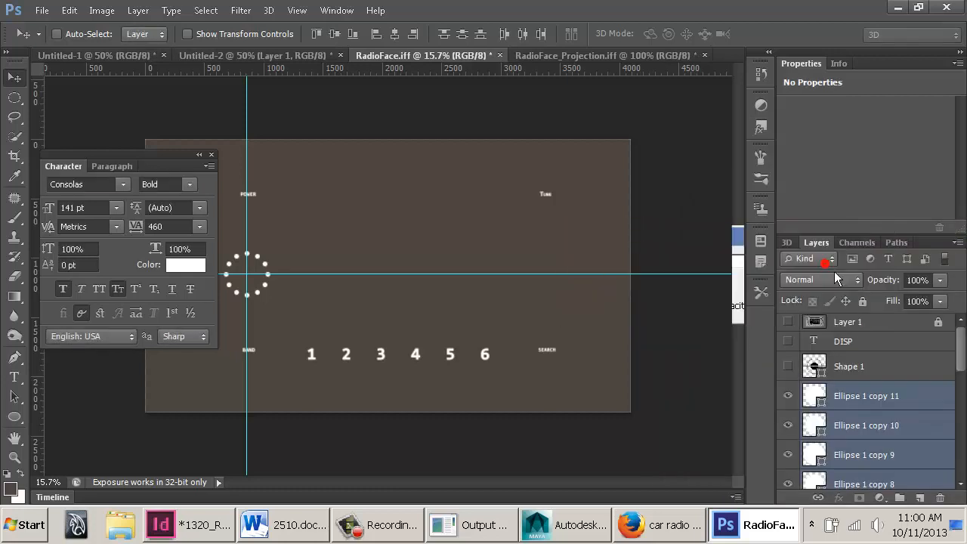
Duplicate the dot group and place the copy over the Tune-side knob, matching it to the Layer 1 reference
drag(892, 404, 919, 498)
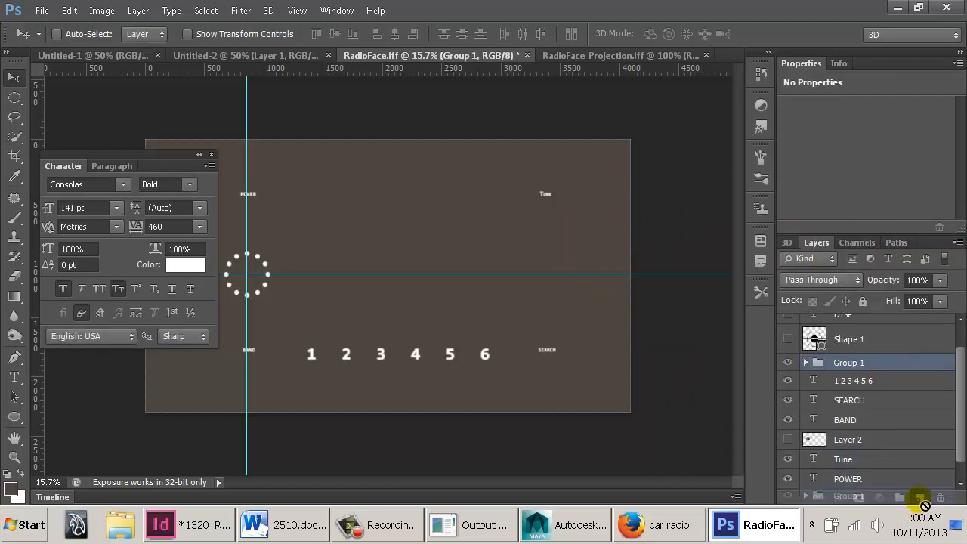
drag(260, 265, 563, 270)
scroll(802, 356, up, 1)
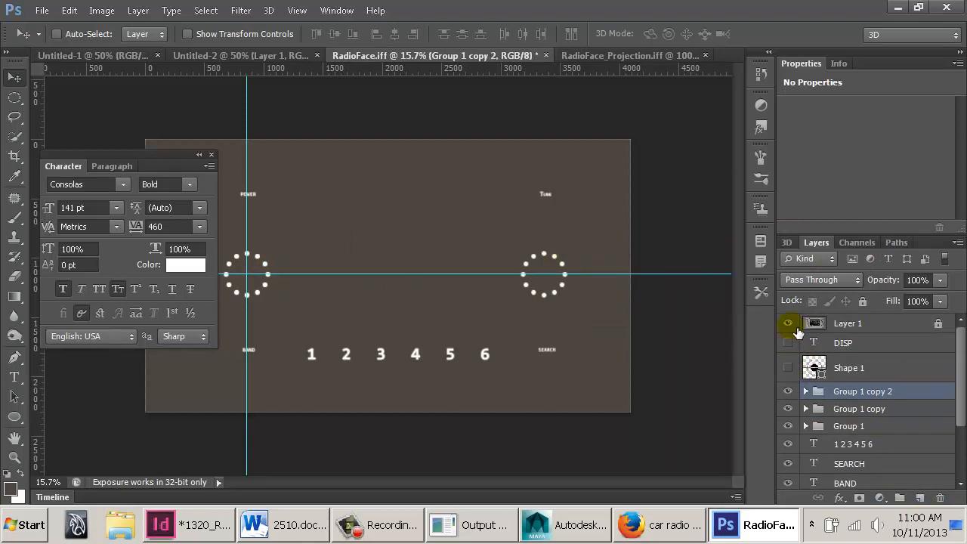
click(791, 325)
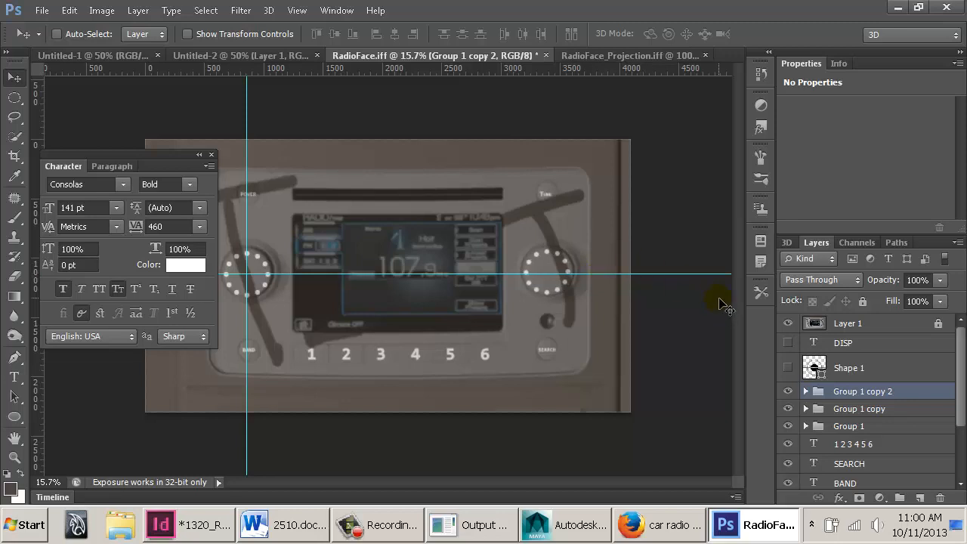
Hide the Layer 1 reference and save the texture as RadioFace.iff in IFF Format with the Maya platform option
click(788, 323)
key(ctrl+shift+s)
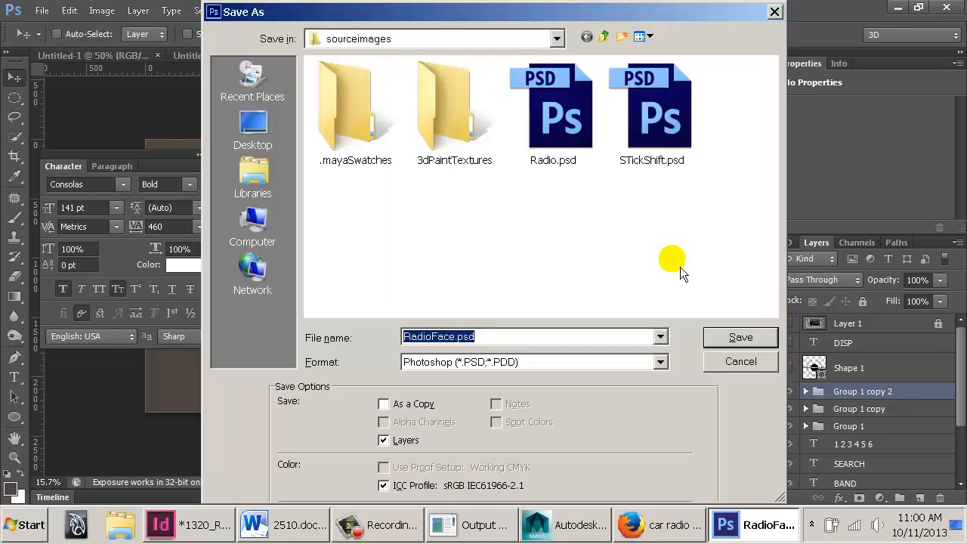
click(516, 367)
key(i)
click(516, 367)
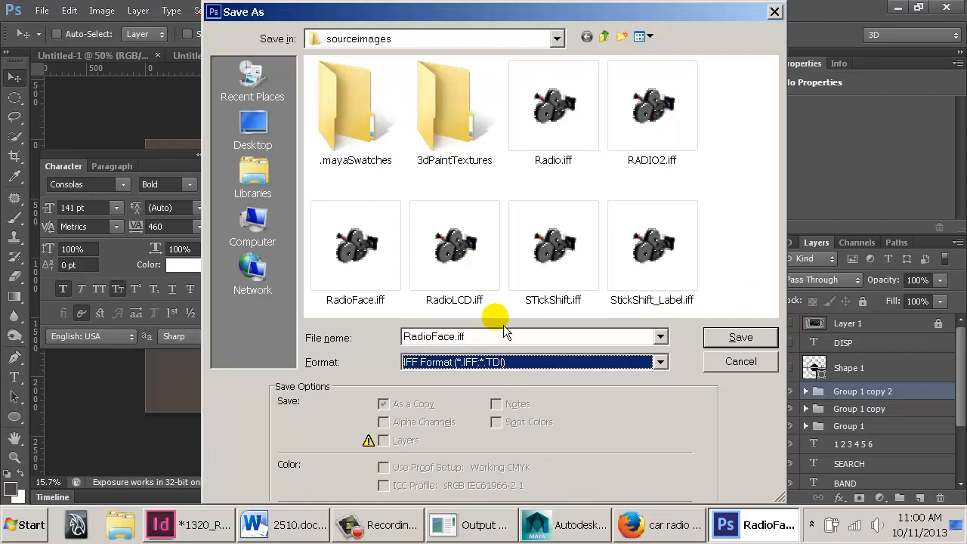
click(738, 338)
click(443, 209)
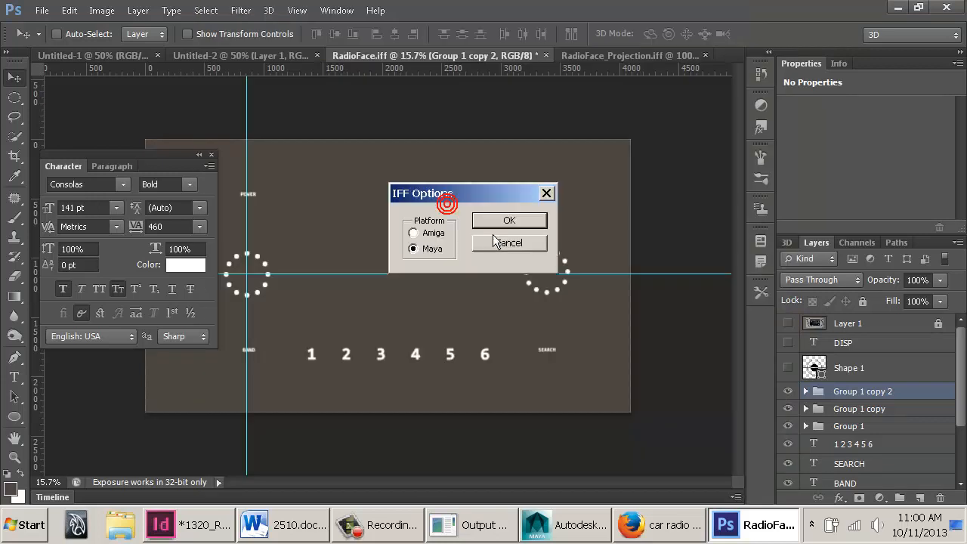
click(514, 227)
Switch to Maya and reload the RadioFace.iff image in the file3 texture node
key(alt+Tab)
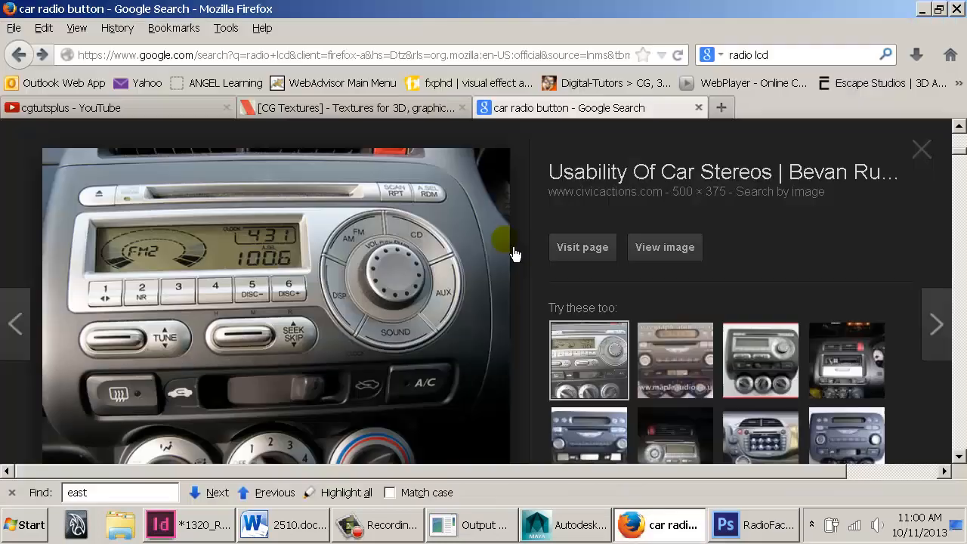
key(alt+Tab)
key(alt+Tab)
double_click(17, 9)
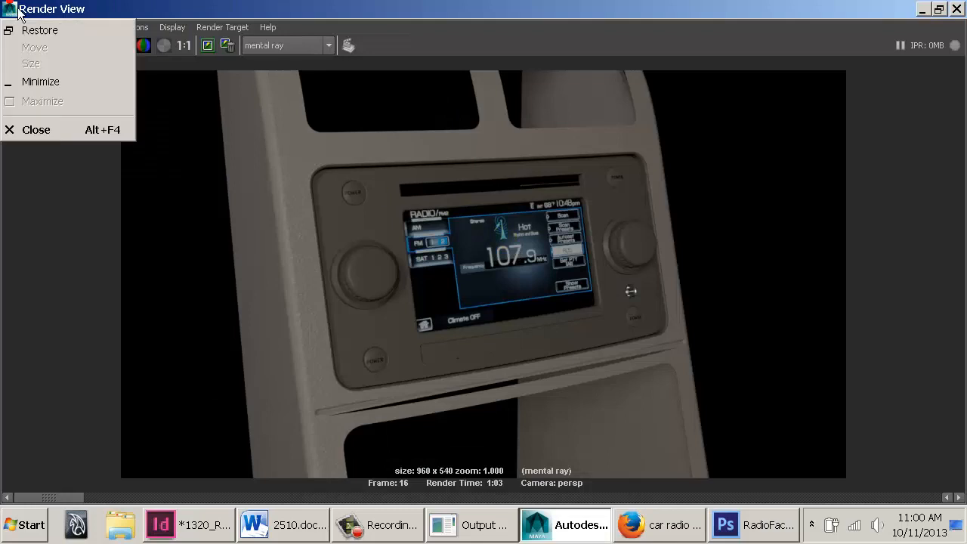
click(217, 341)
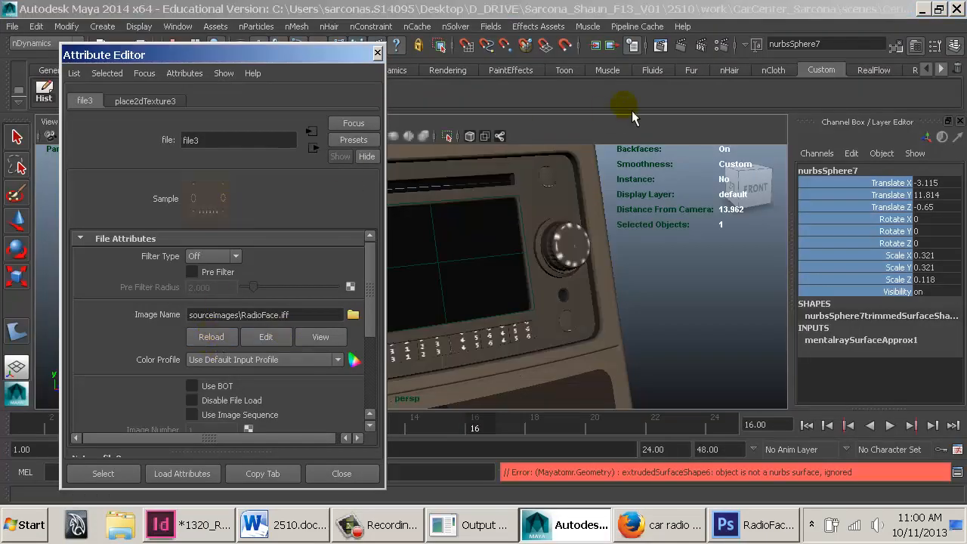
Bring up the Render View, reduce it to a smaller window and save the Maya scene
click(681, 46)
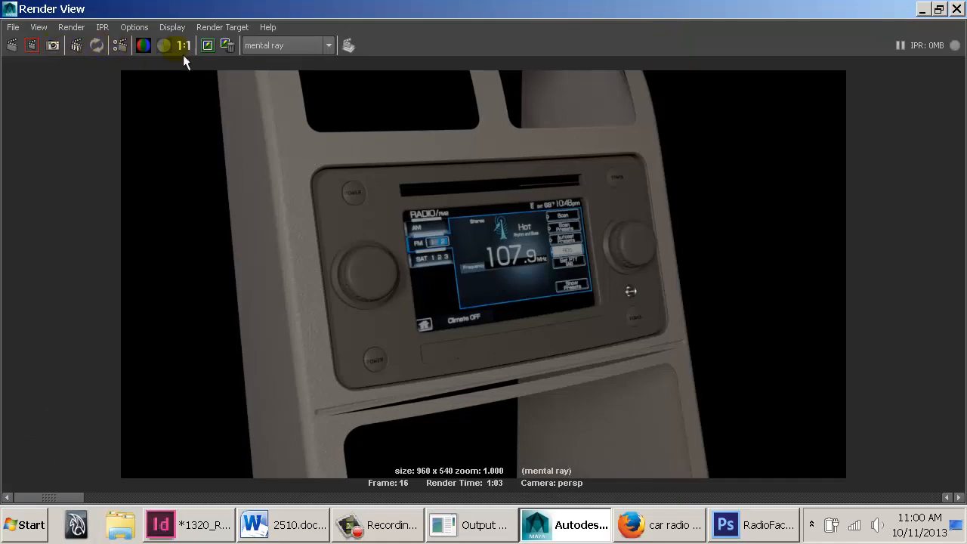
click(208, 49)
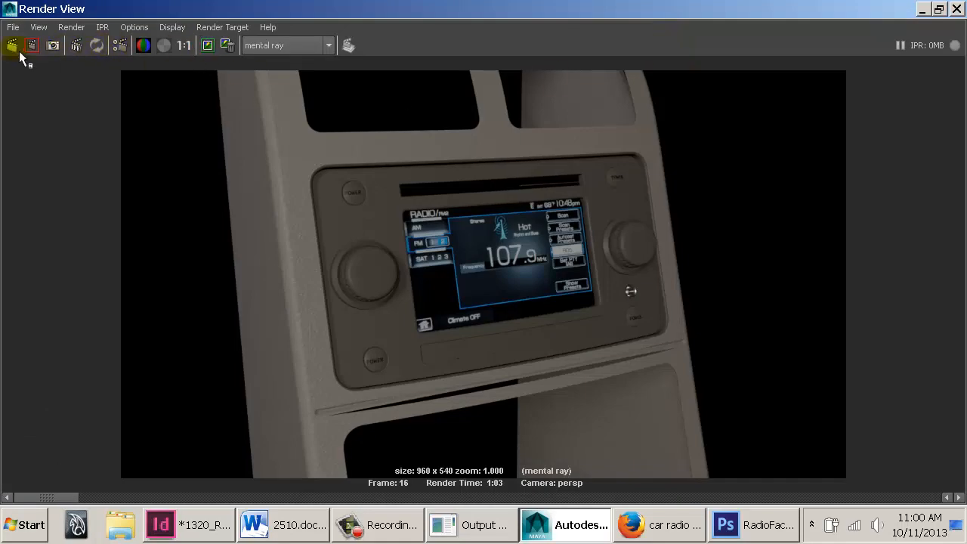
drag(49, 9, 132, 68)
click(140, 41)
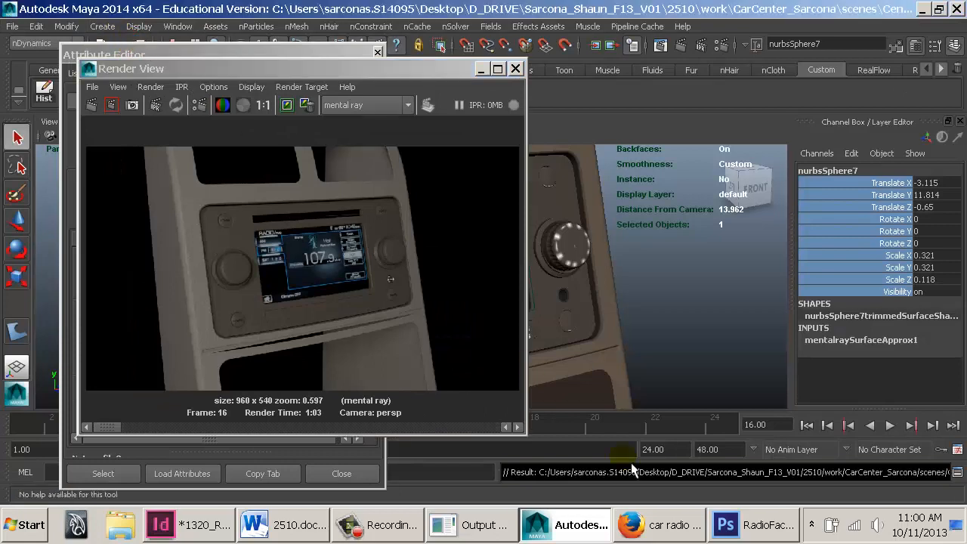
Switch to Photoshop and save the layered document as RadioFace.psd in the sourceimages folder
click(752, 525)
key(ctrl+shift+s)
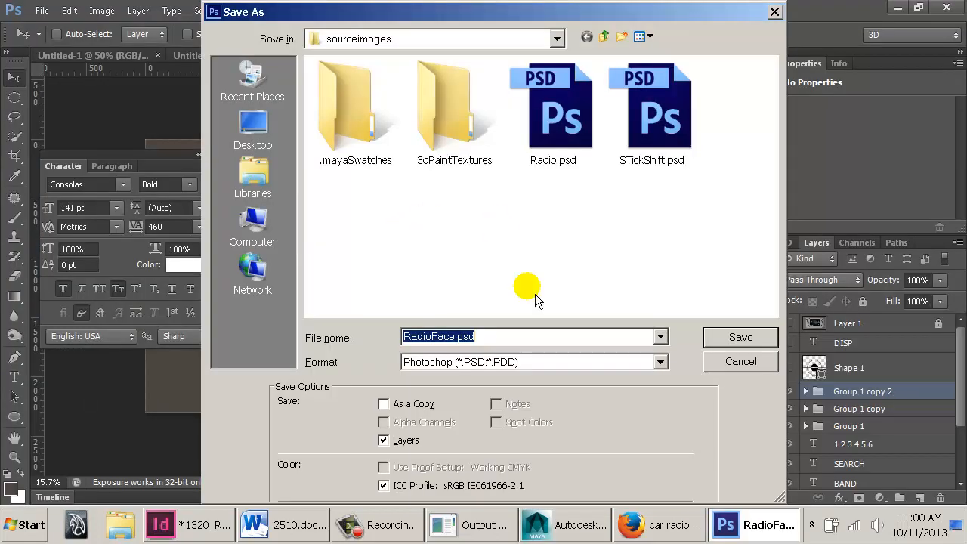
click(737, 338)
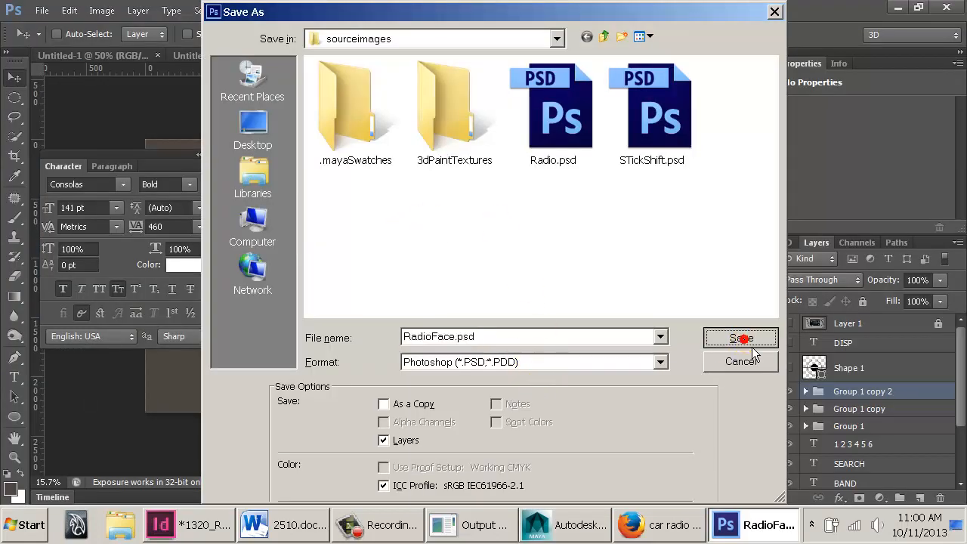
Switch to Maya, maximize the Render View, render the radio with the updated texture, and close the Render View
click(727, 525)
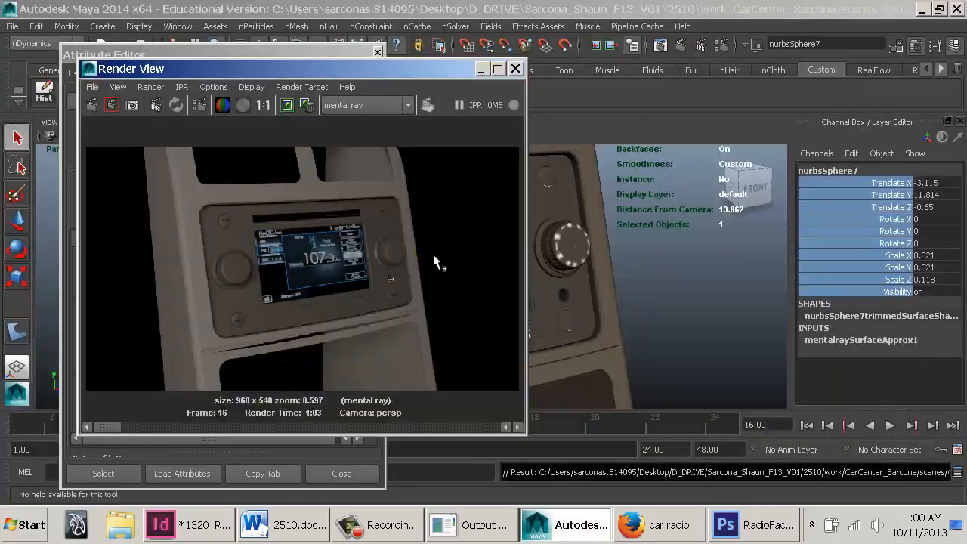
double_click(168, 69)
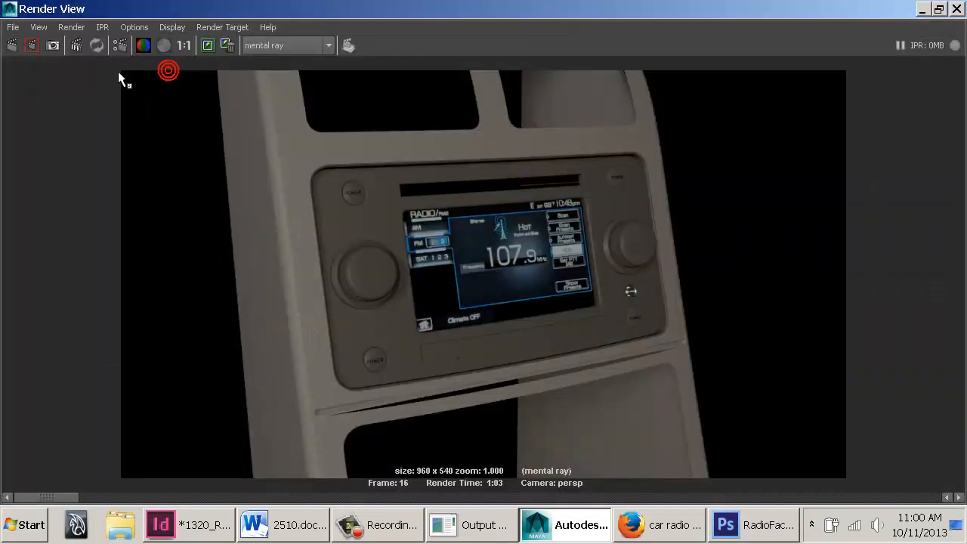
click(13, 46)
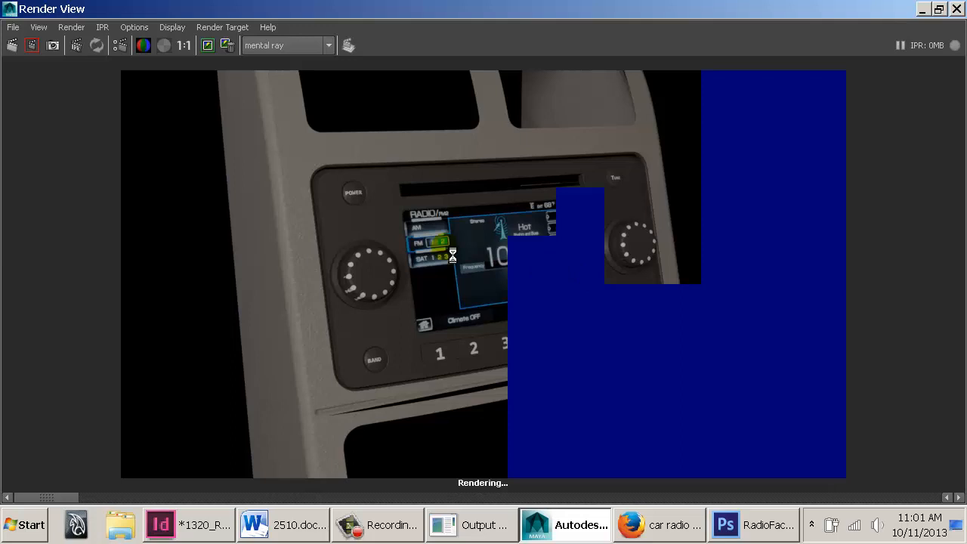
double_click(8, 10)
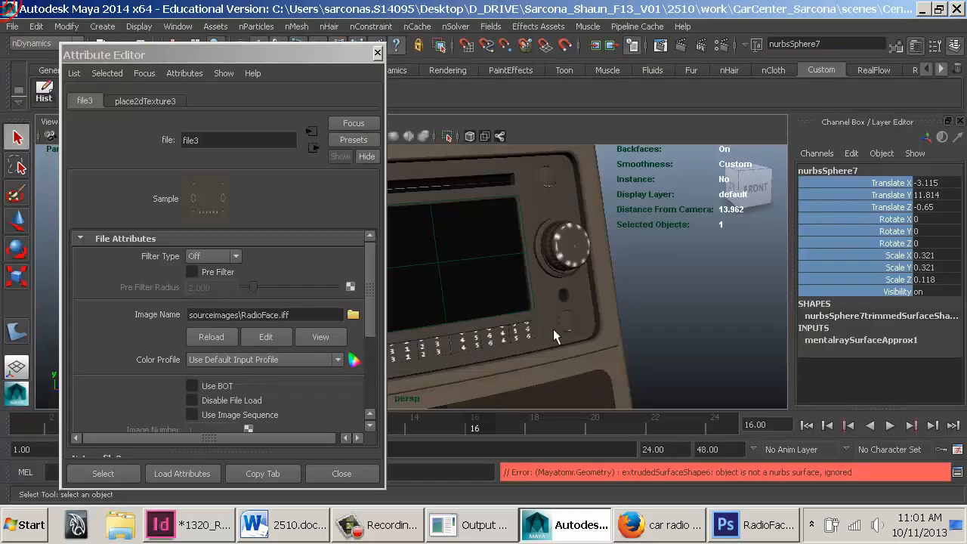
Switch to Photoshop, toggle the visibility of the dot-ring groups to find the duplicate, and delete Group 1
click(746, 524)
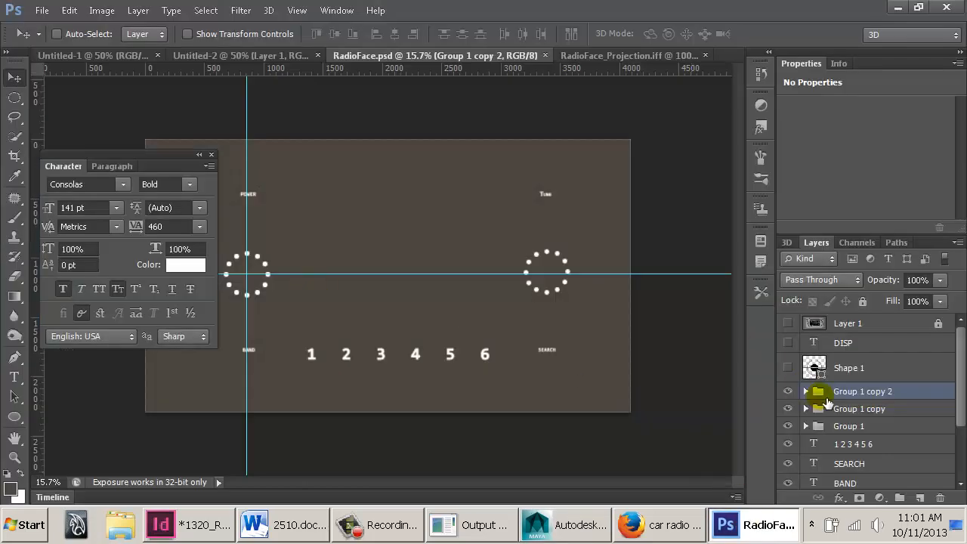
click(824, 411)
click(788, 392)
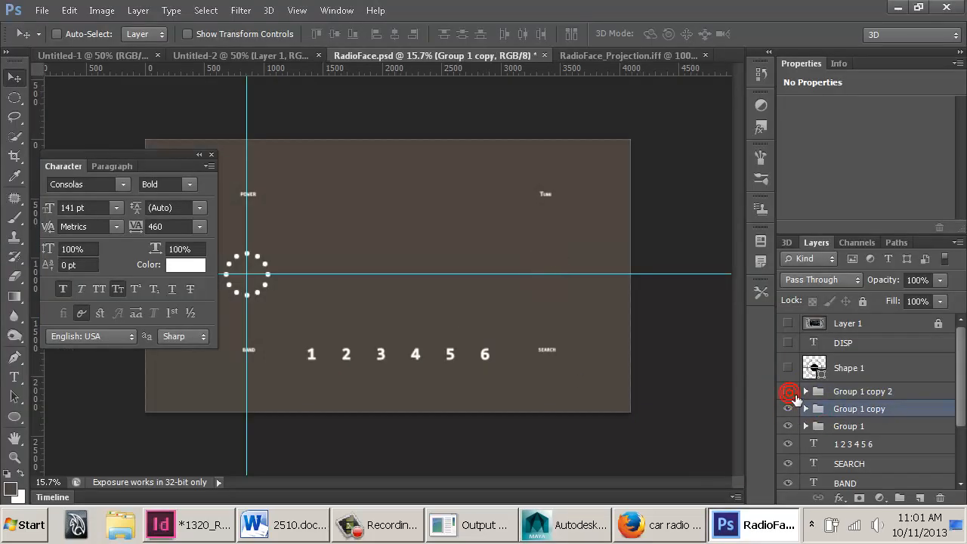
click(789, 391)
click(789, 409)
click(789, 409)
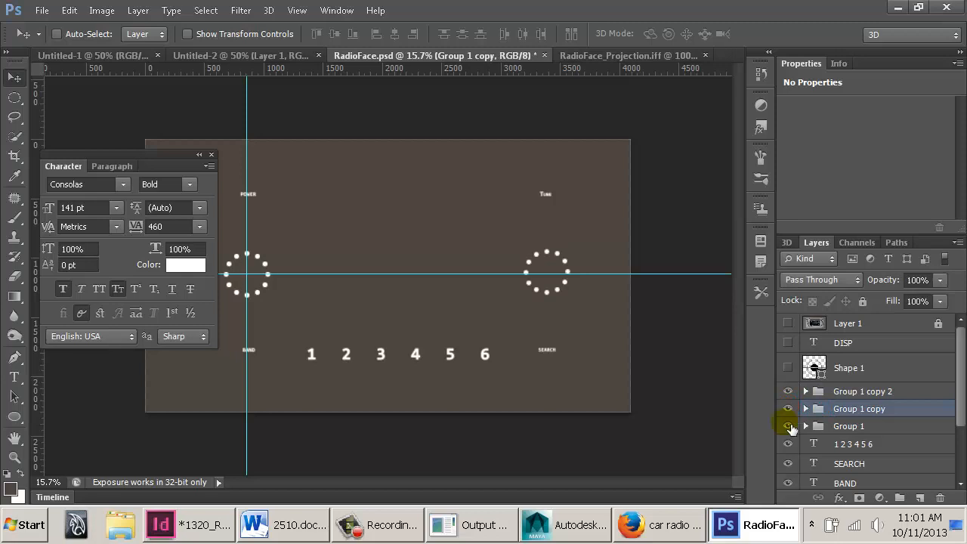
click(789, 392)
click(789, 409)
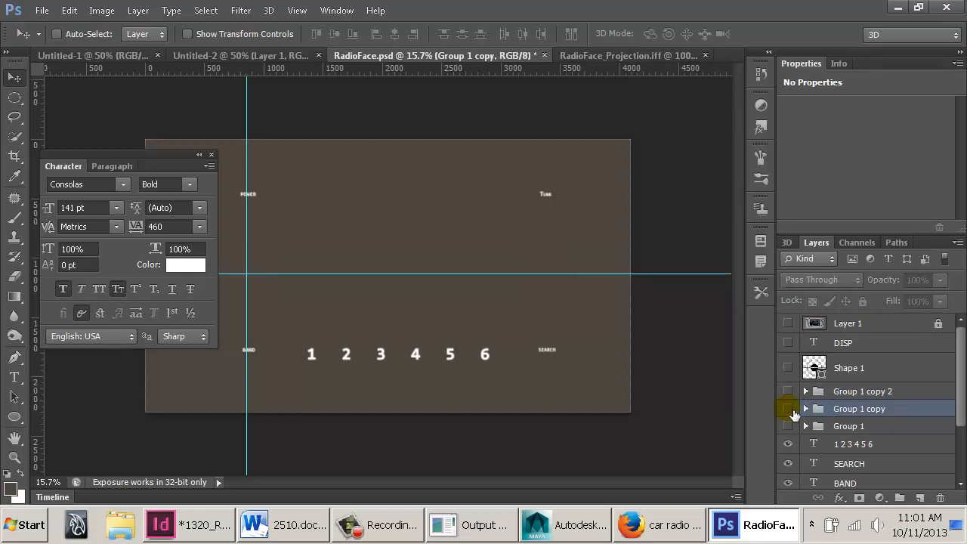
click(789, 409)
click(789, 409)
click(788, 426)
click(789, 425)
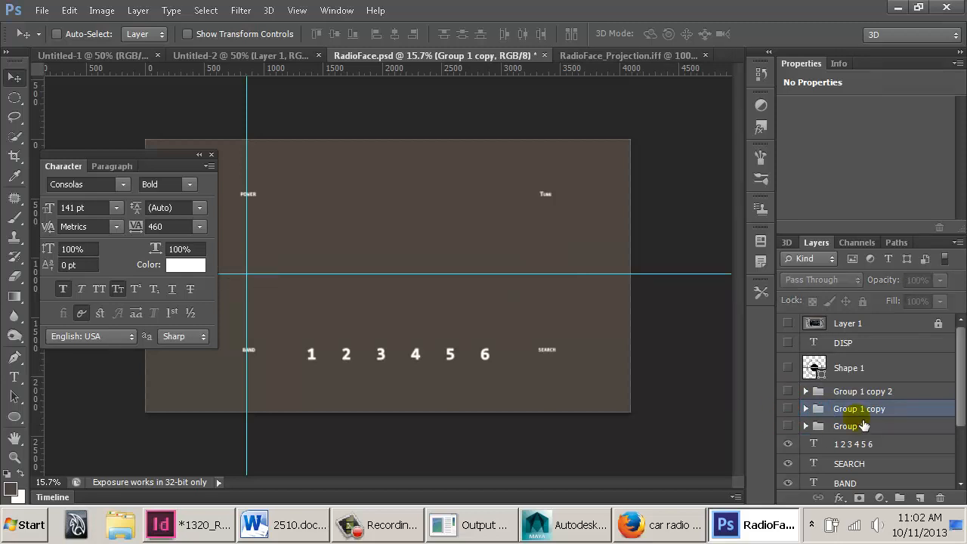
drag(857, 418, 942, 498)
Show Group 1 copy and scale its dot ring about its centre to about 88%
click(789, 404)
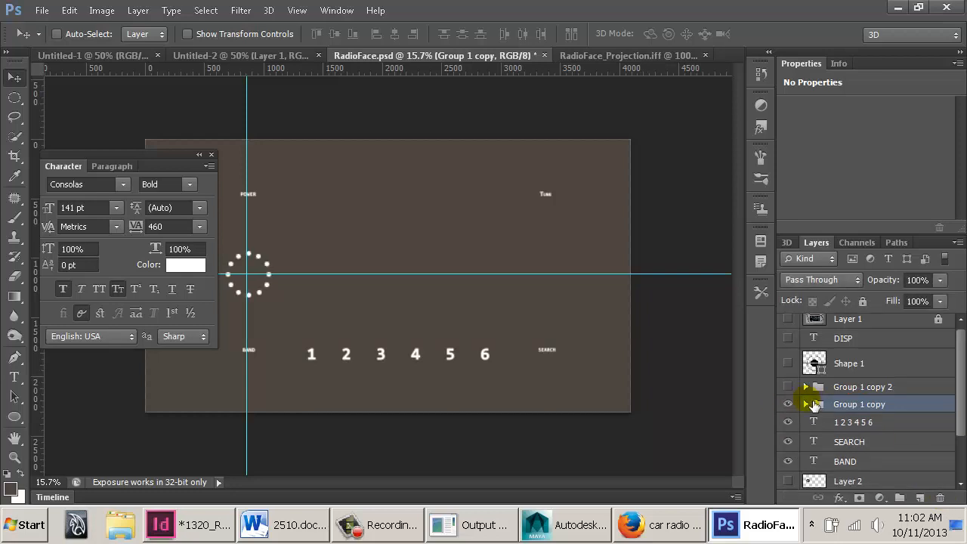
key(ctrl+t)
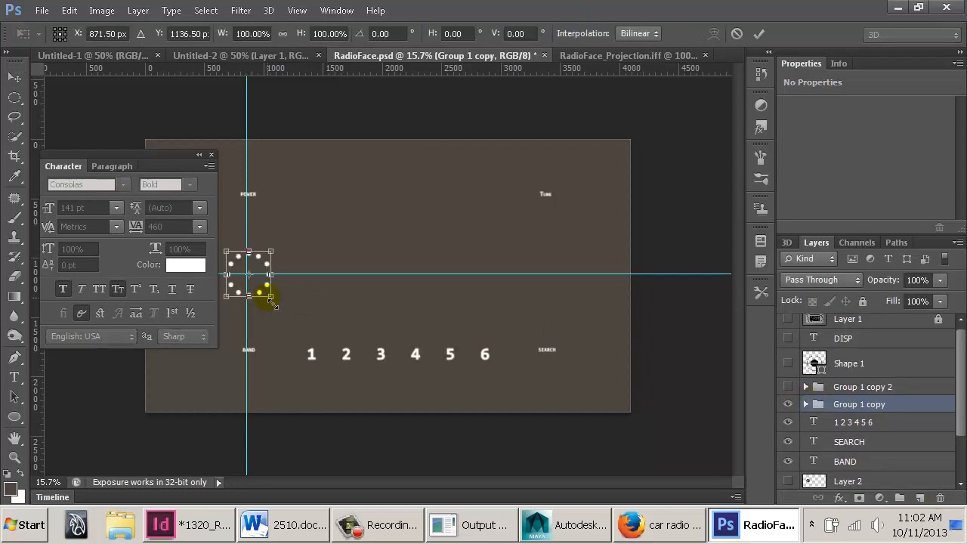
alt+drag(272, 298, 264, 287)
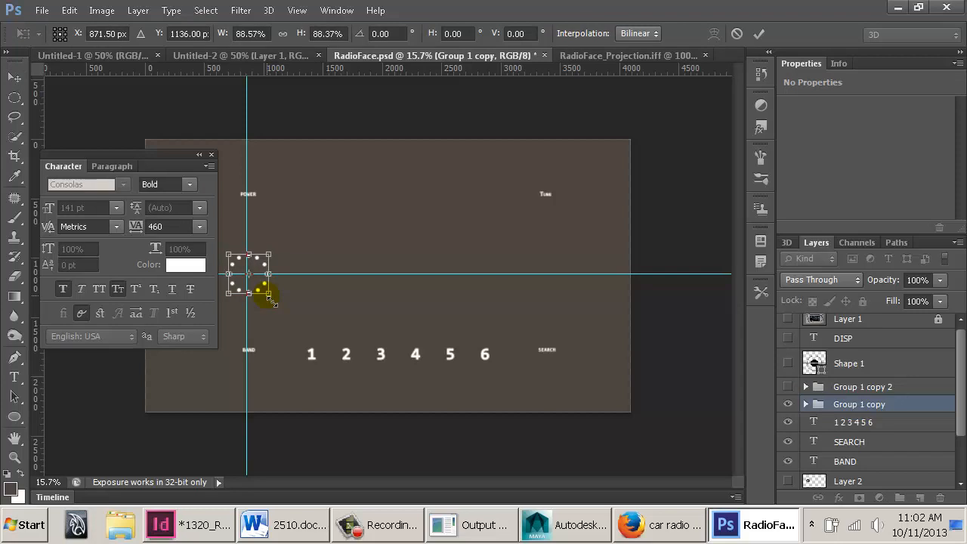
key(Return)
Show Group 1 copy 2 and scale its dot ring down slightly about its centre
click(790, 389)
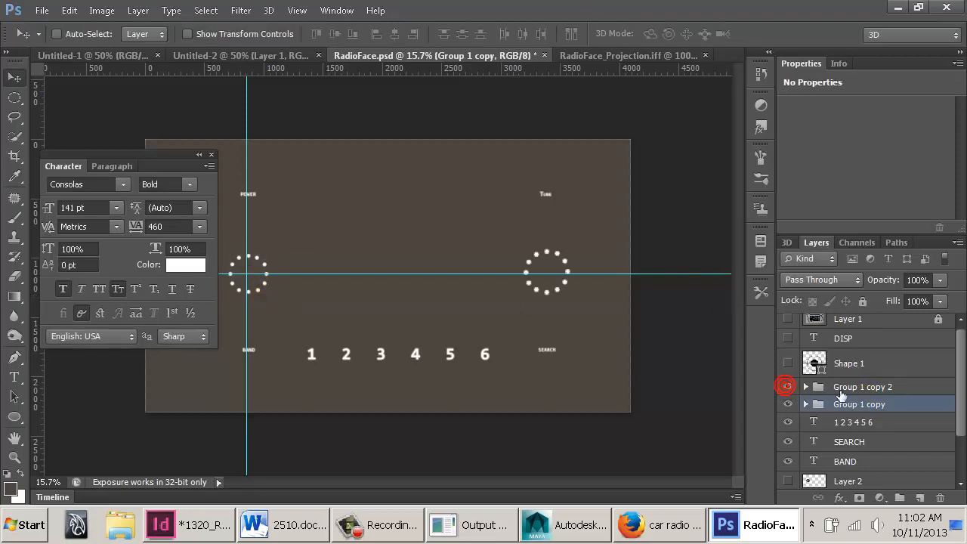
click(828, 387)
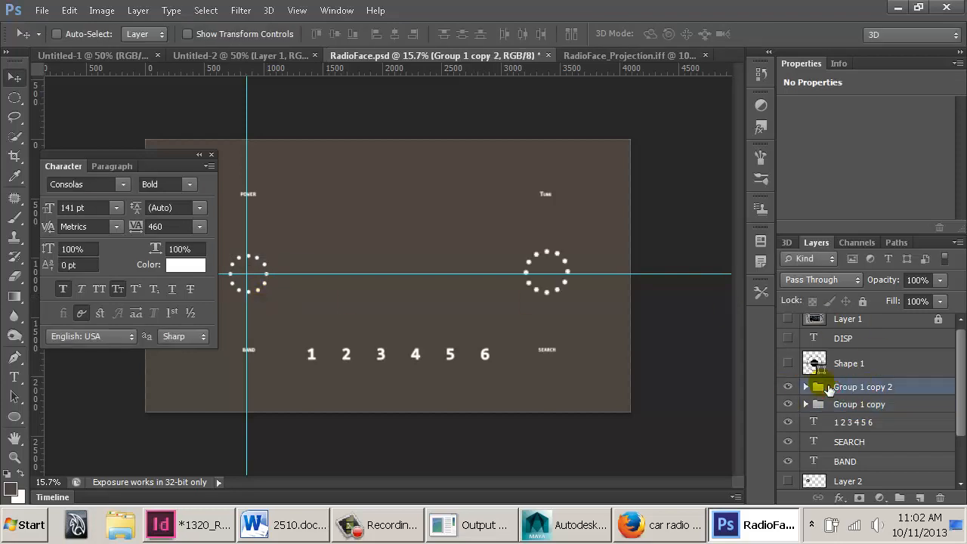
key(ctrl+t)
alt+drag(567, 290, 569, 296)
key(Return)
Switch to Maya, inspect the knob dots in the last render, and close the Render View and Attribute Editor
key(alt+Tab)
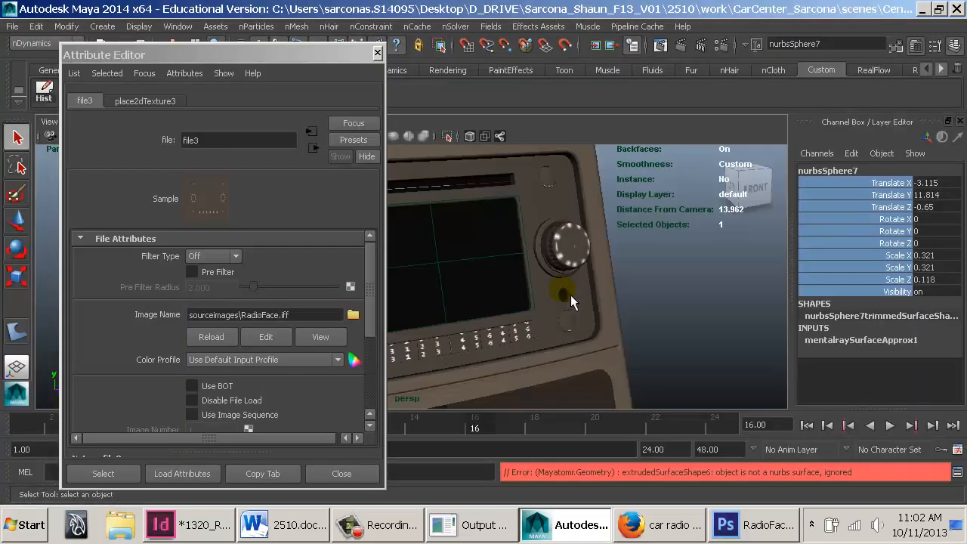
click(662, 44)
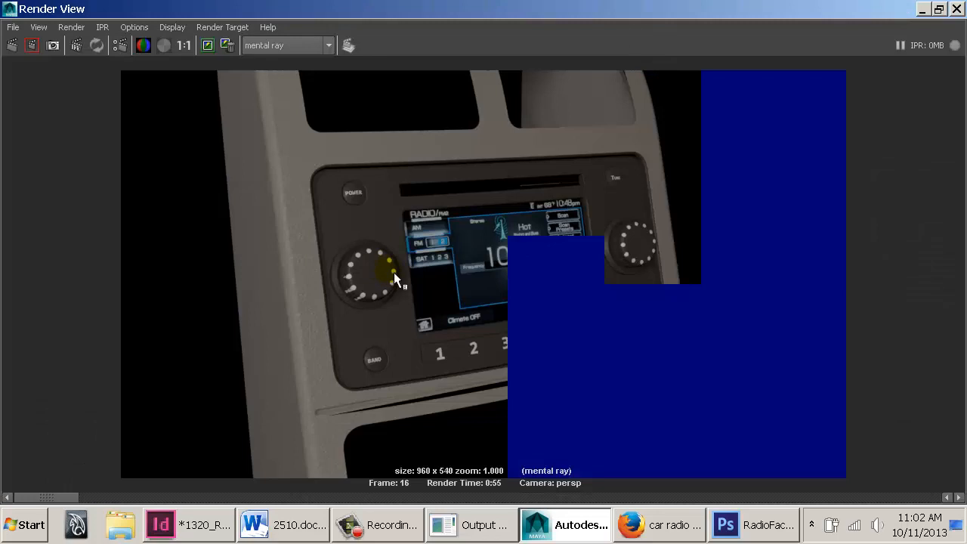
double_click(9, 11)
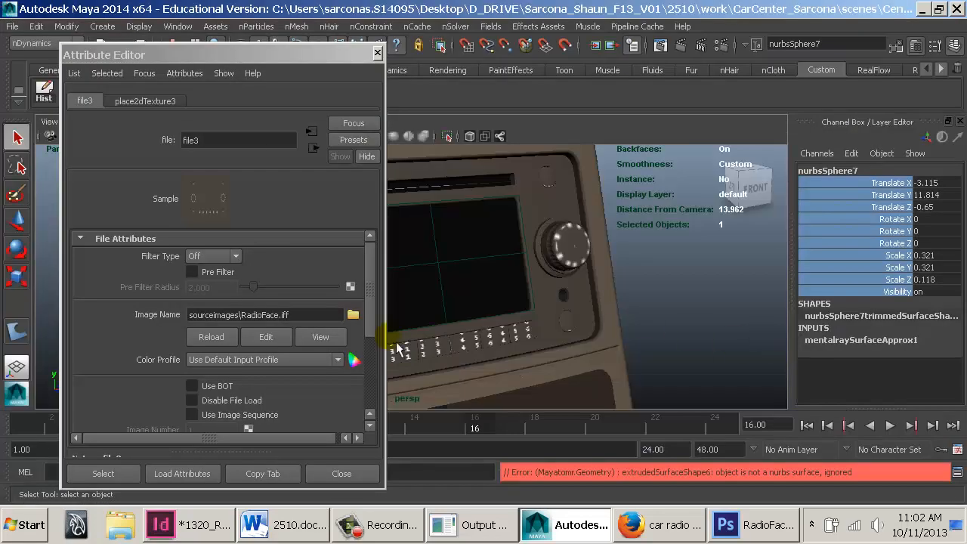
click(342, 473)
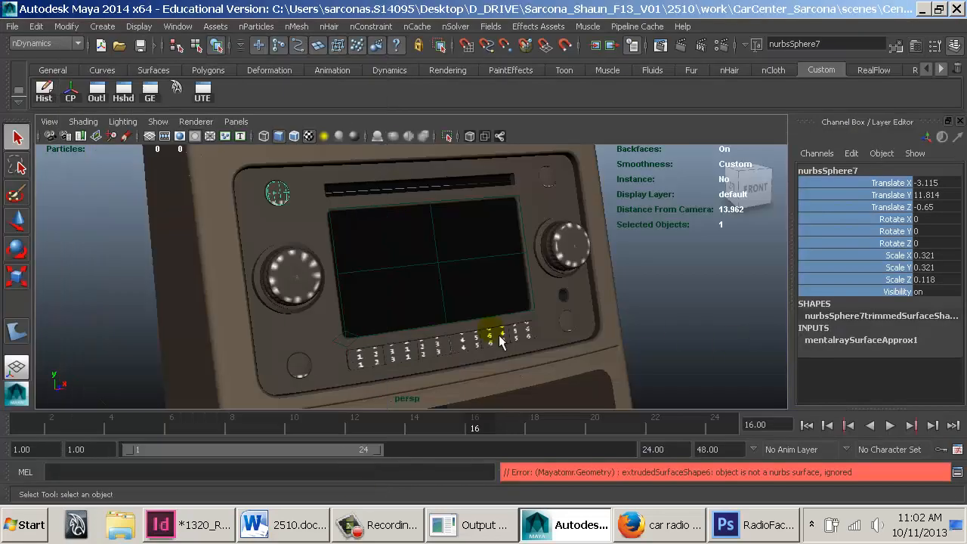
Nudge the 1 2 3 4 5 6 text layer slightly upward in Photoshop, comparing its placement with the Maya render
click(748, 524)
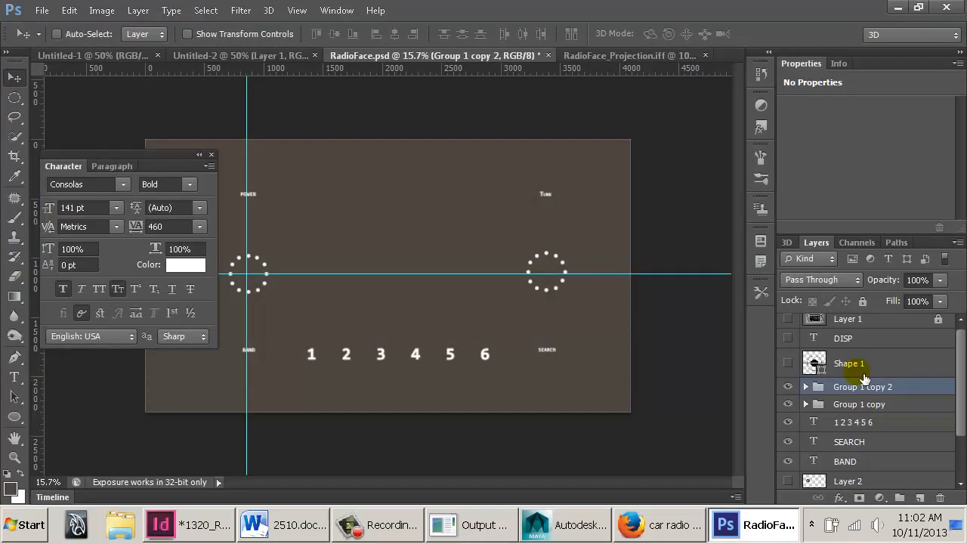
scroll(851, 368, down, 3)
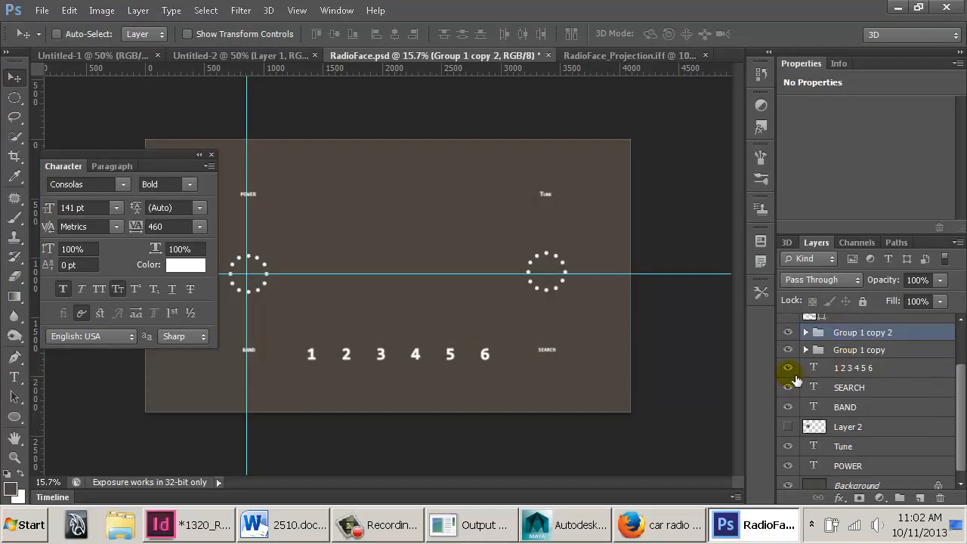
key(alt+Tab)
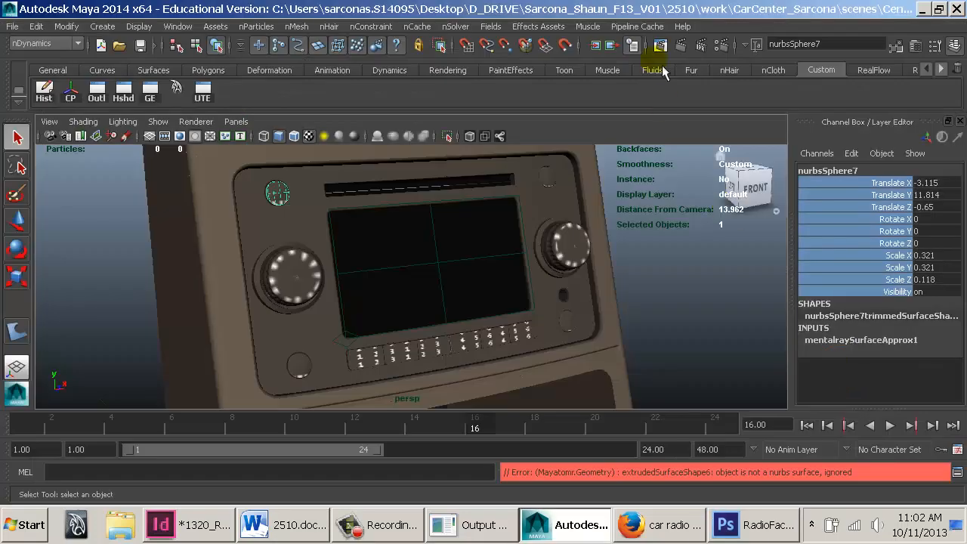
click(652, 45)
key(alt+Tab)
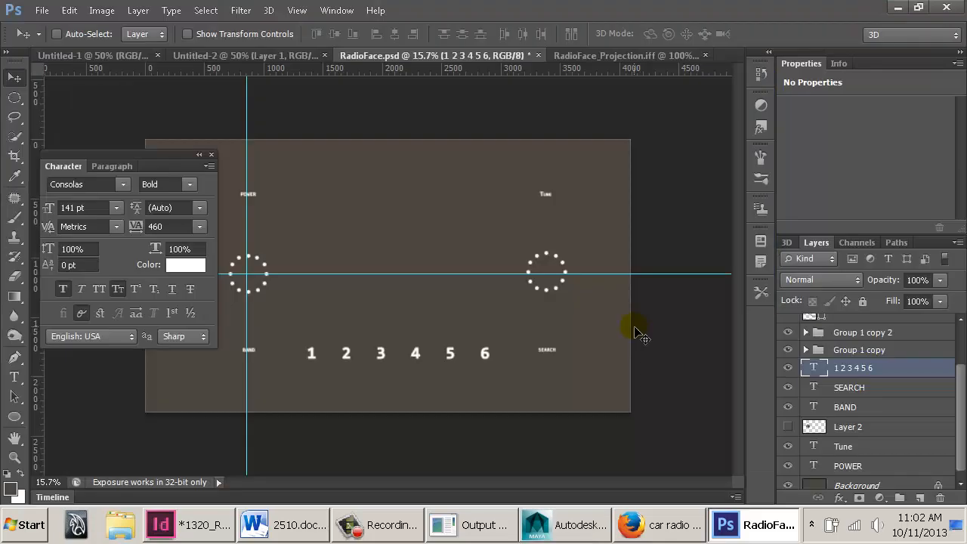
key(alt+Tab)
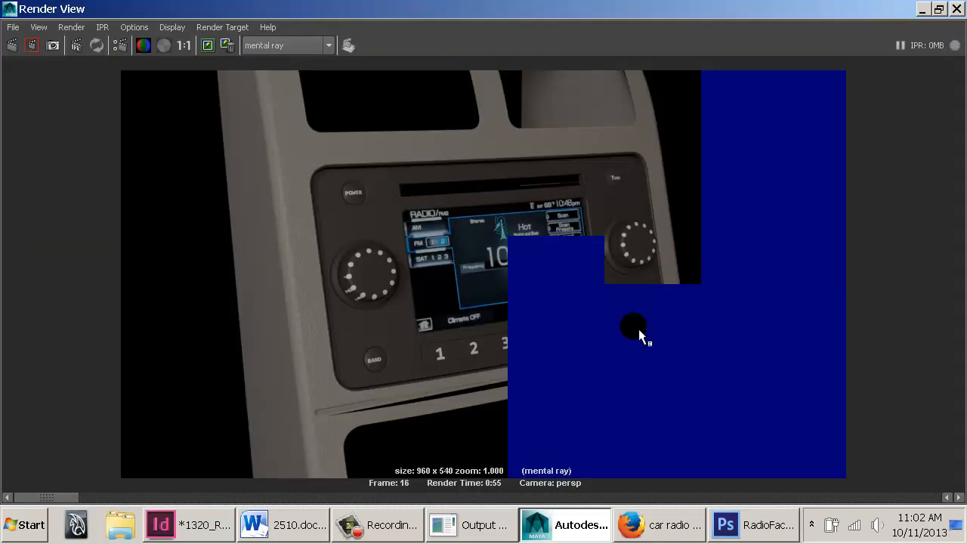
key(alt+Tab)
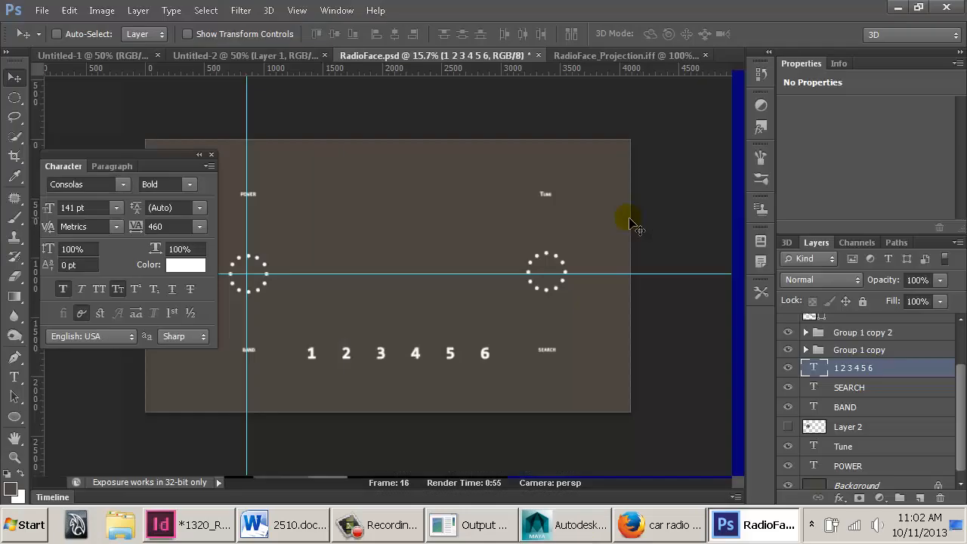
Nudge the BAND and POWER text layers together slightly to the right, hide the panels and compare with the render
click(848, 412)
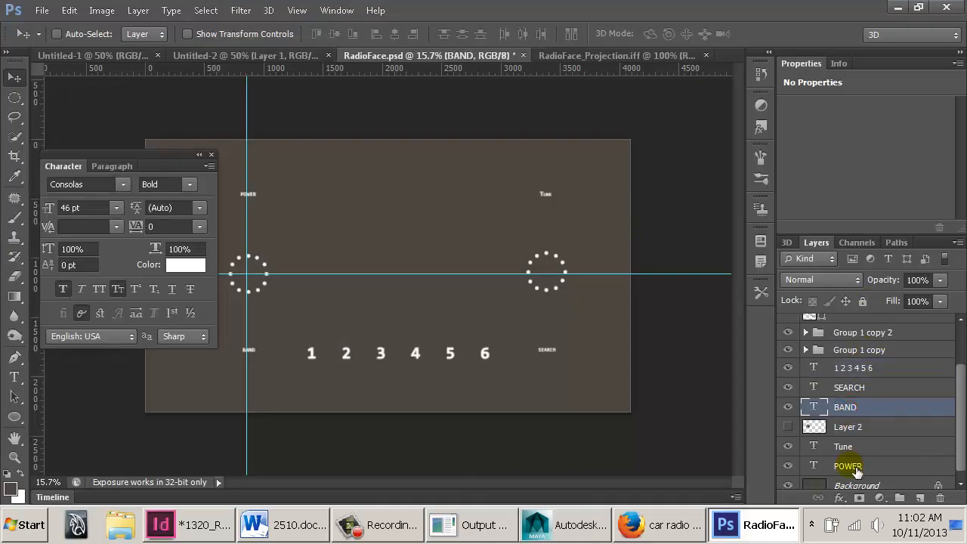
ctrl+click(873, 468)
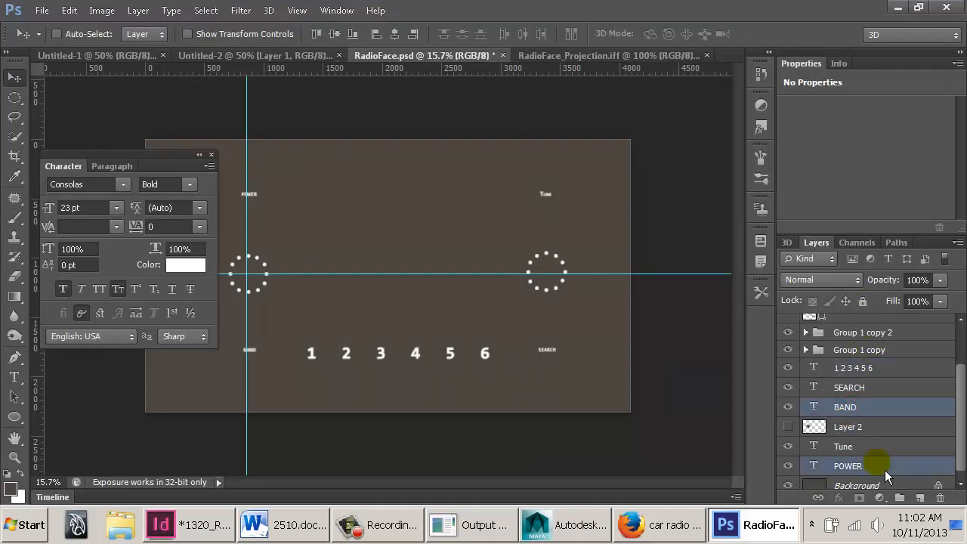
key(Tab)
key(alt+Tab)
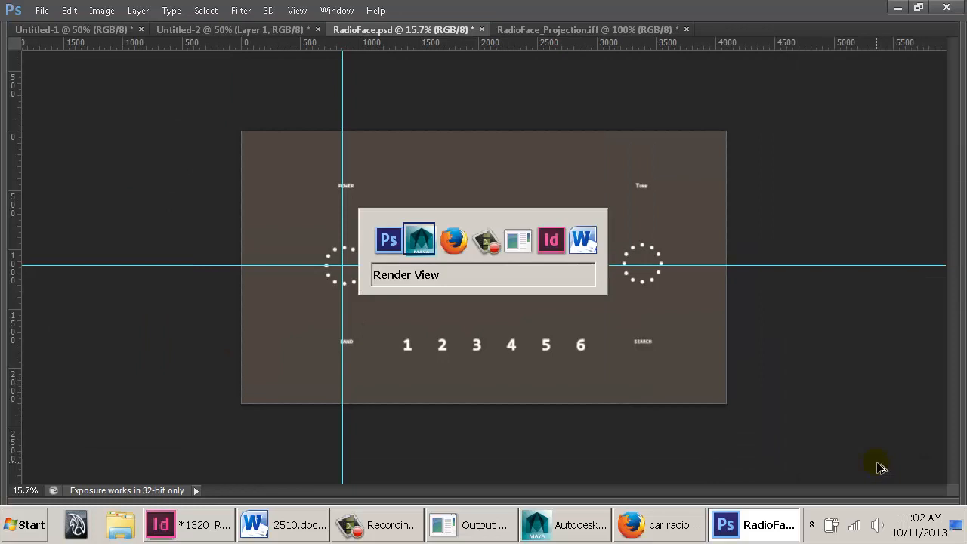
key(alt+Tab)
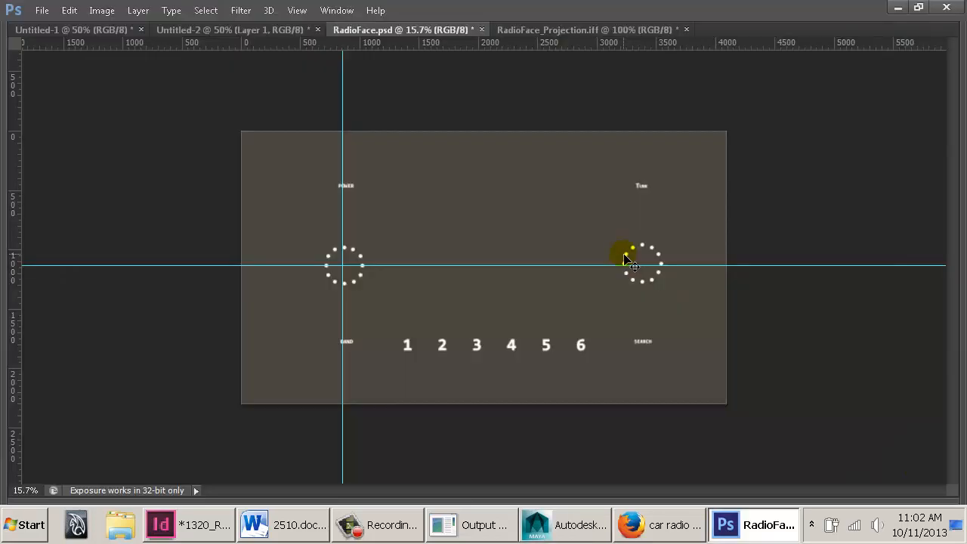
Save the texture over RadioFace.iff in IFF Format with the Maya platform option
key(ctrl+shift+s)
click(459, 361)
key(i)
key(Return)
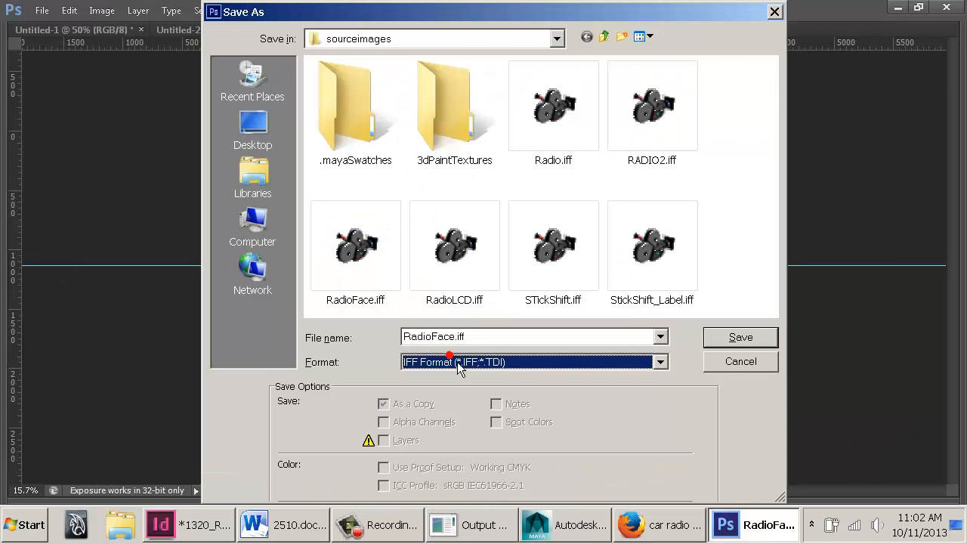
click(722, 338)
click(454, 209)
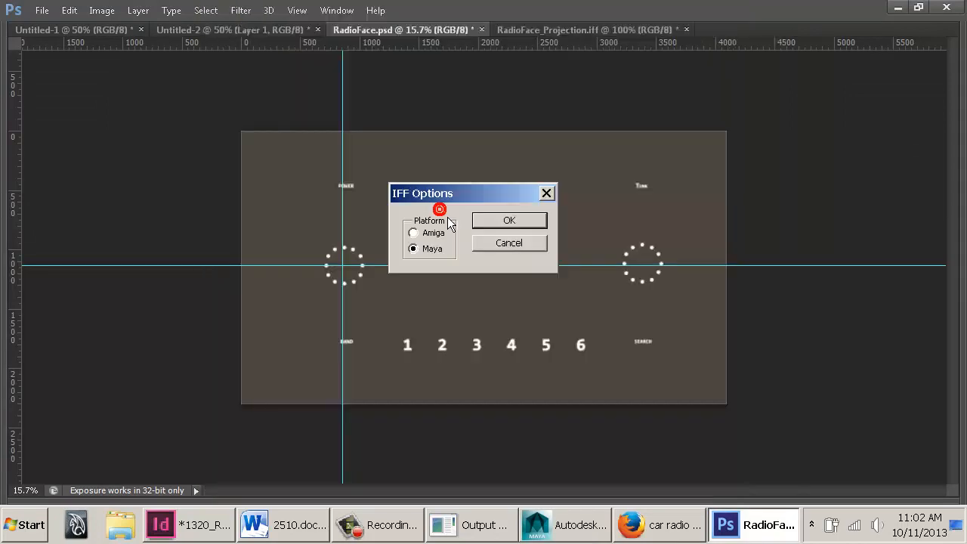
click(507, 219)
Switch to Maya, shrink the Render View and move it aside, and reload RadioFace.iff in the file3 texture node
key(alt+Tab)
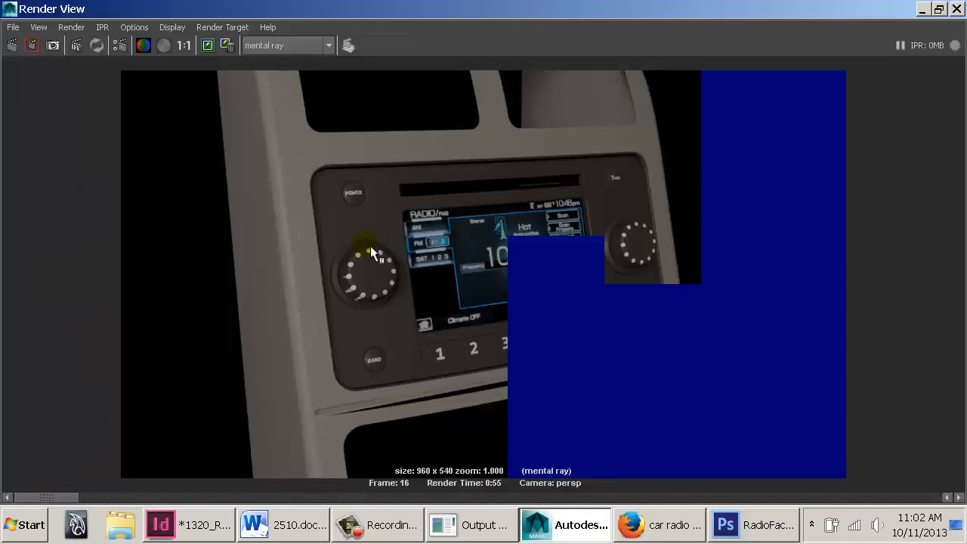
double_click(225, 9)
drag(246, 10, 572, 24)
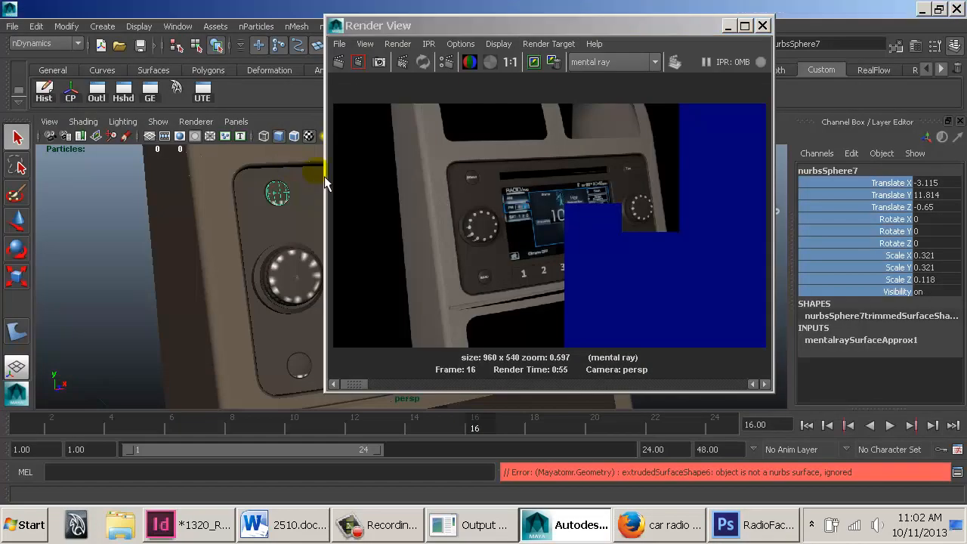
click(350, 270)
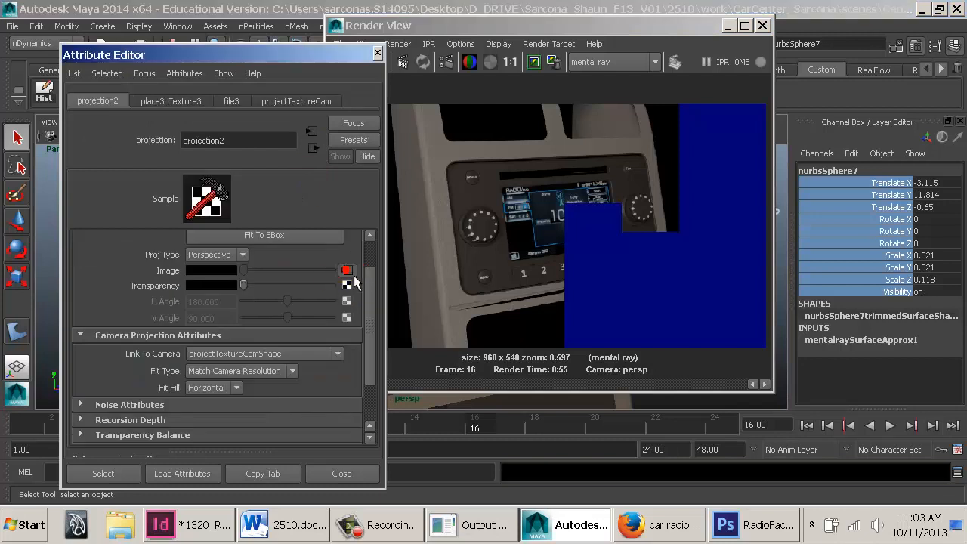
click(346, 270)
click(212, 336)
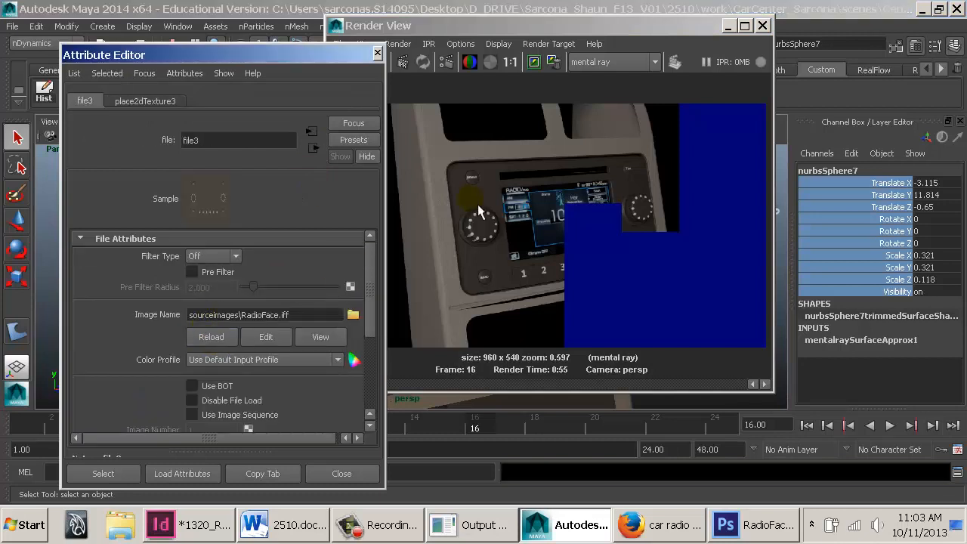
Render only a region enclosing the radio face in the Render View
drag(449, 152, 666, 292)
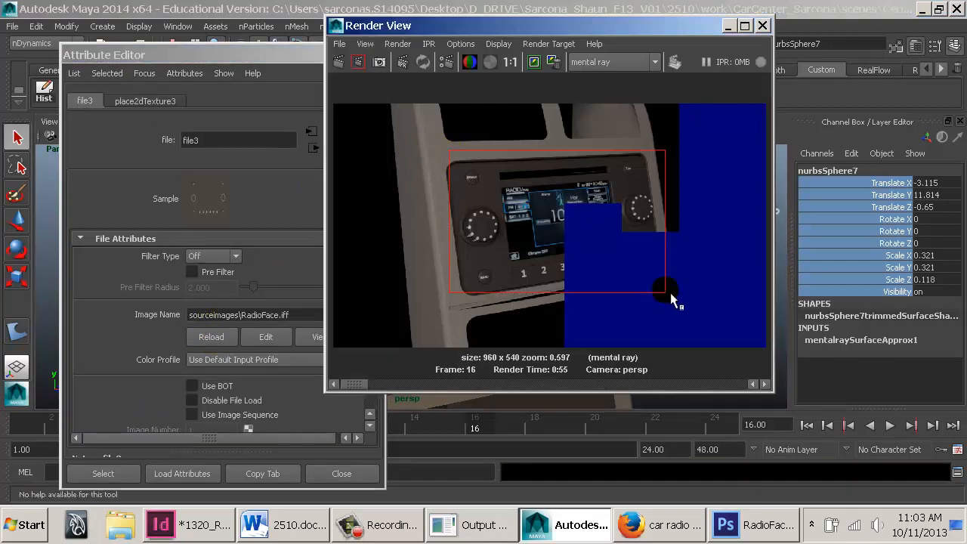
click(359, 62)
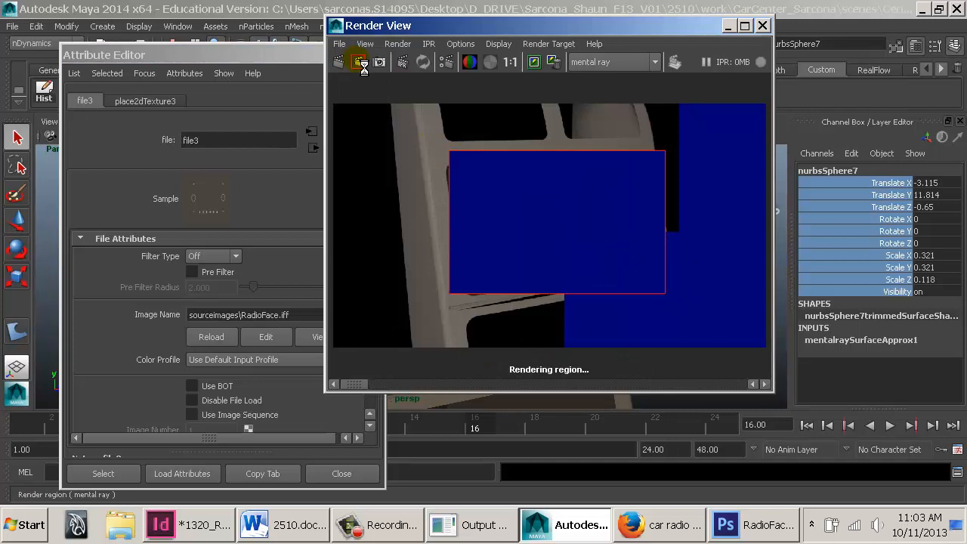